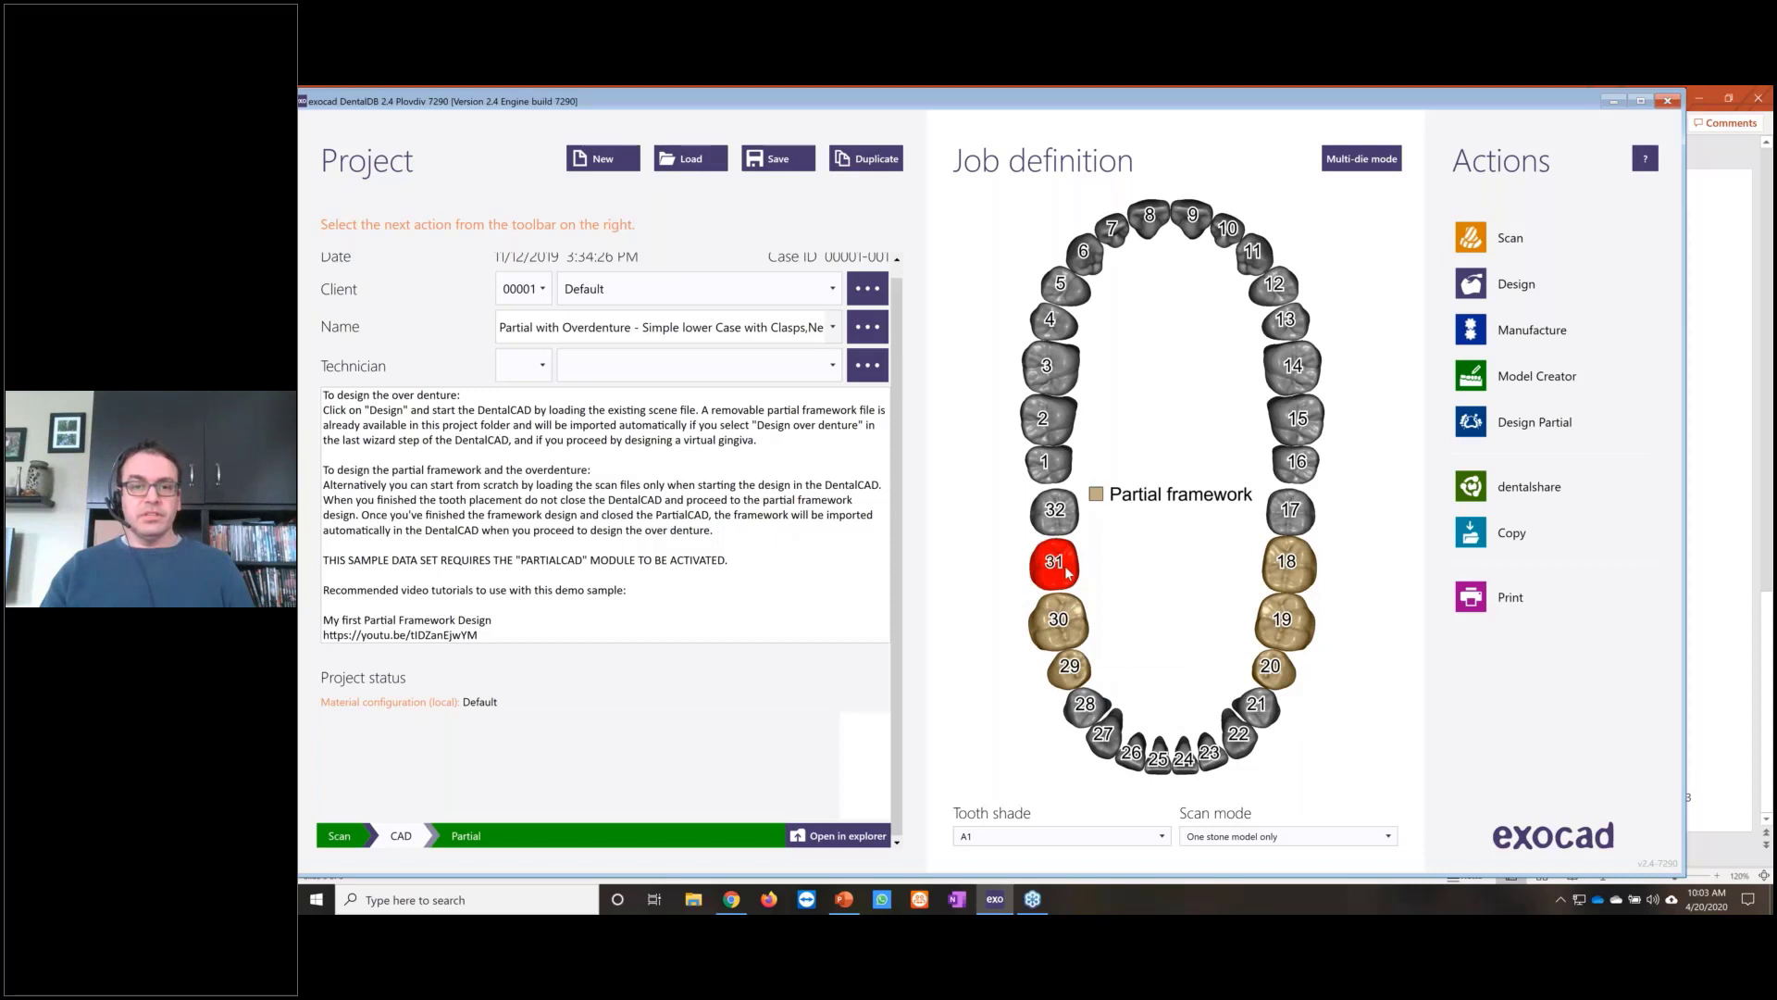
Step: Review the work type and material settings of tooth 31, and start the case's CAD design
left_click(1055, 562)
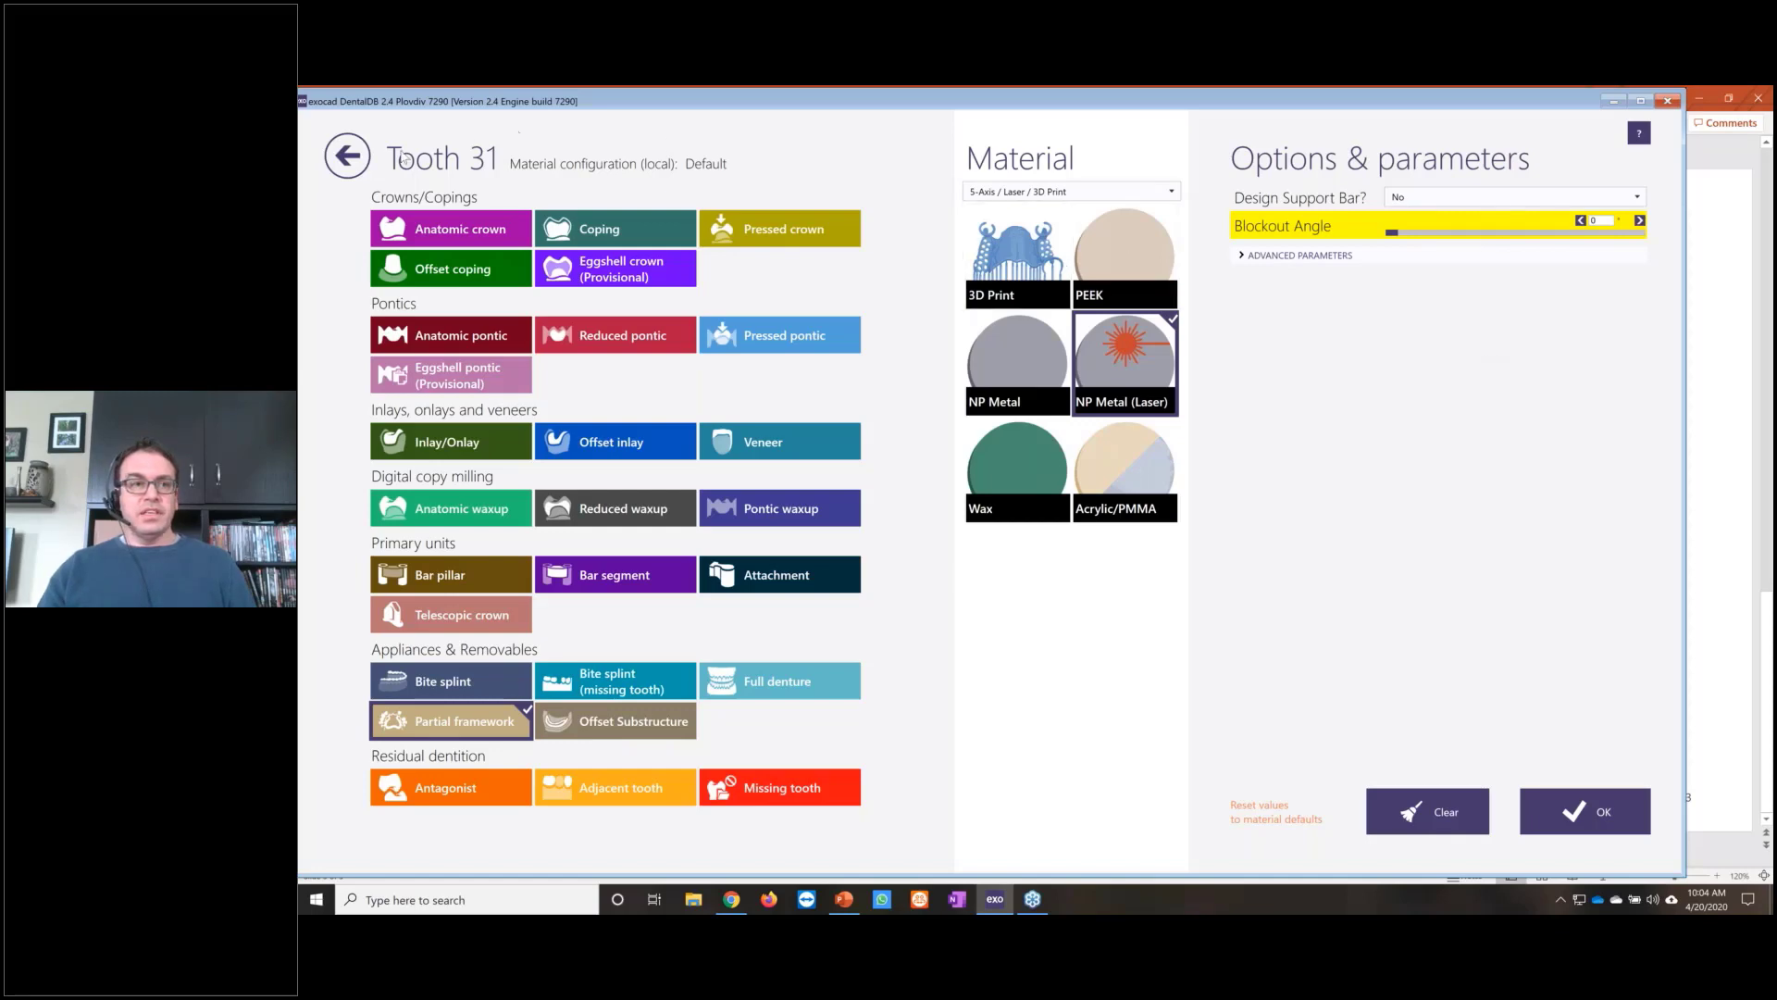
left_click(348, 157)
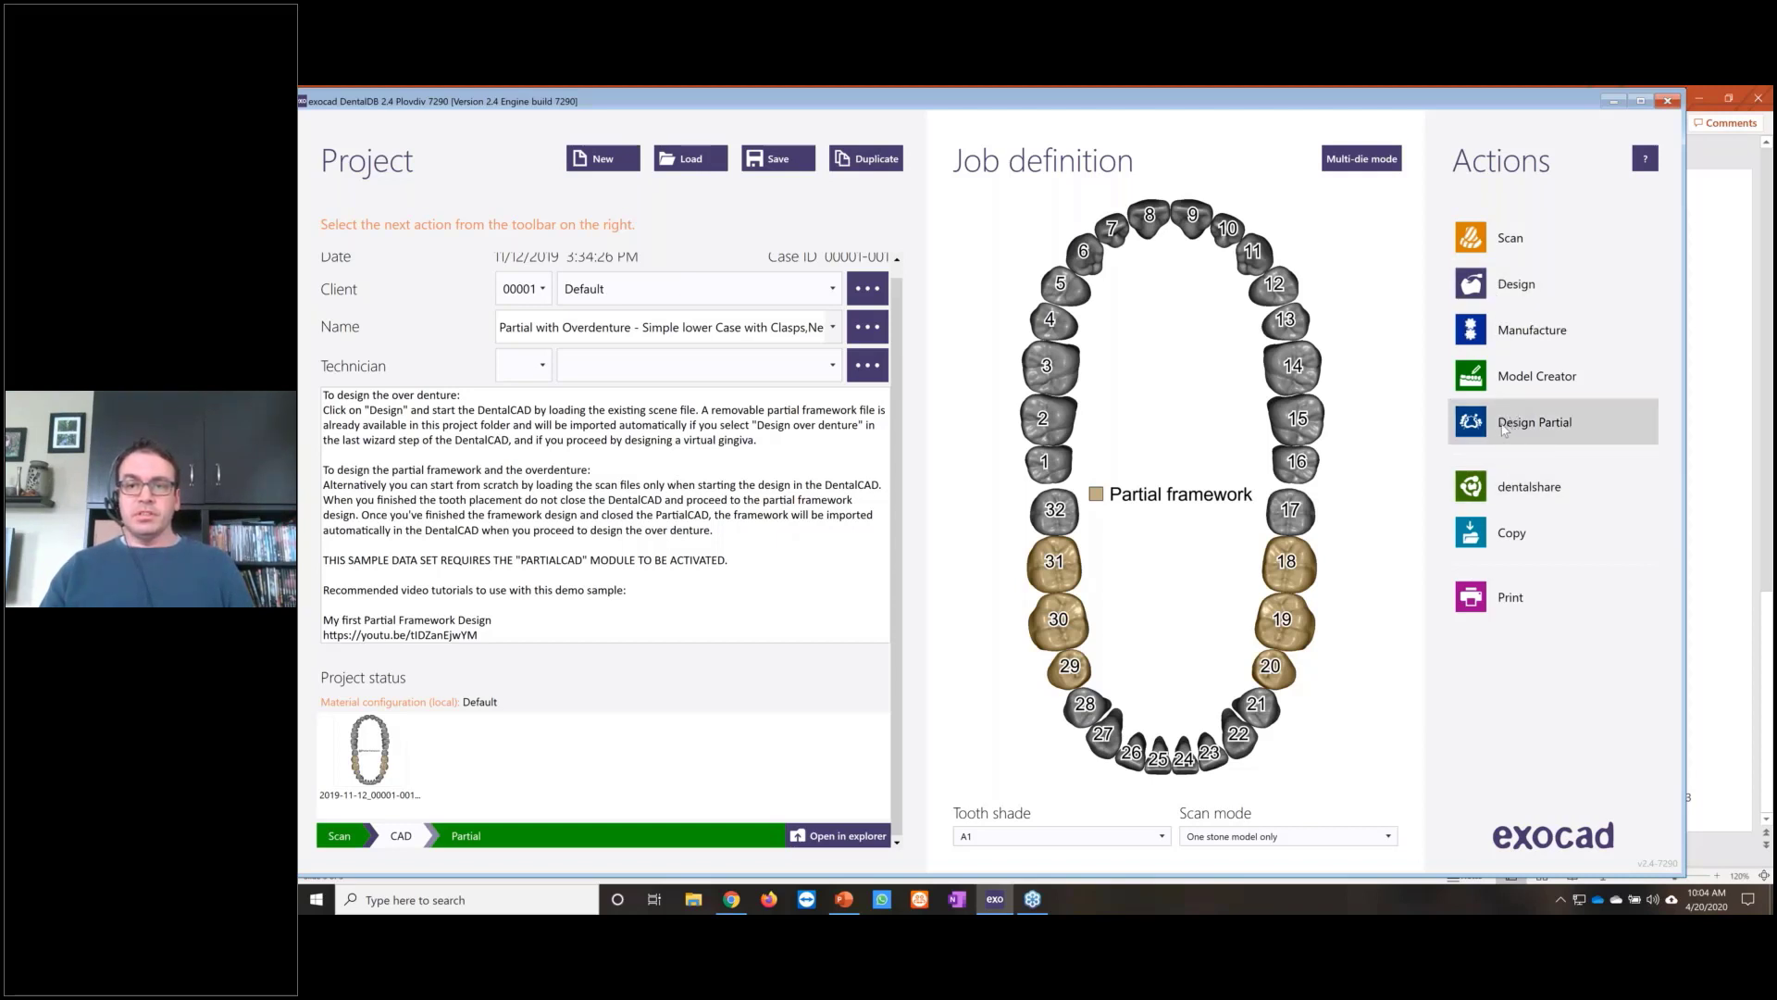
left_click(1532, 289)
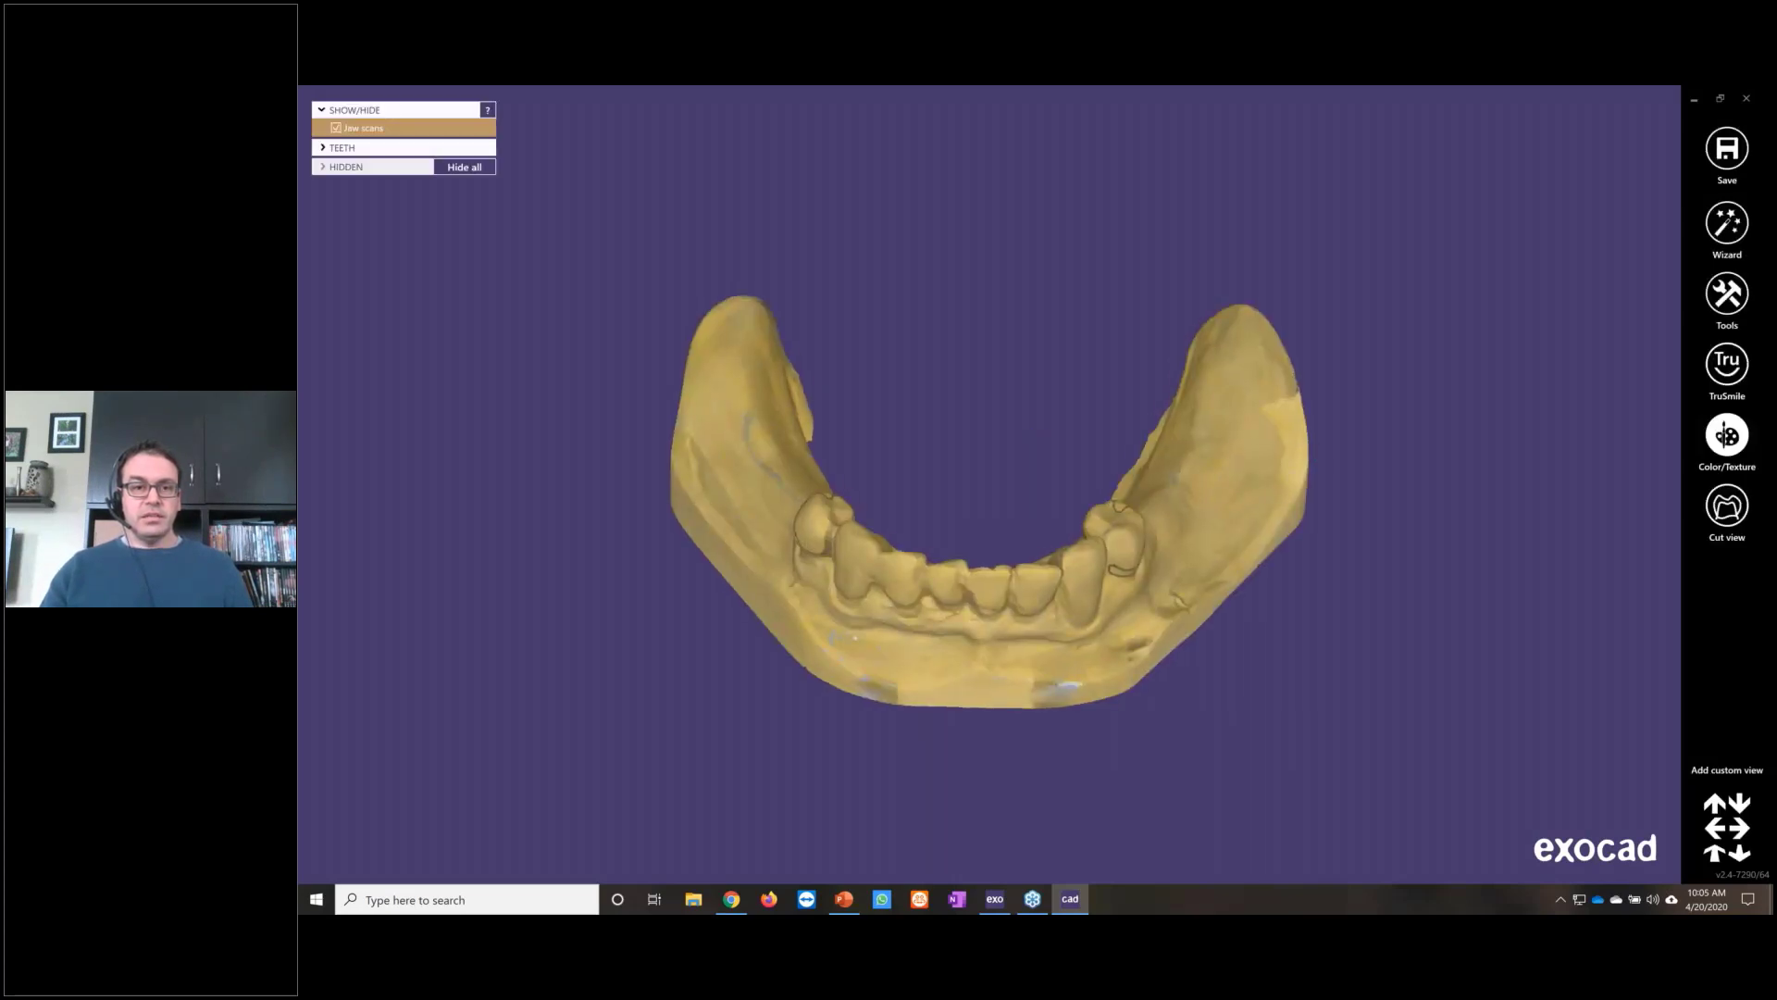
Step: Place the tooth models 29-31 from the mesial contact point of tooth 29 and the gingiva position for tooth 31
right_click_drag(975, 463, 975, 412)
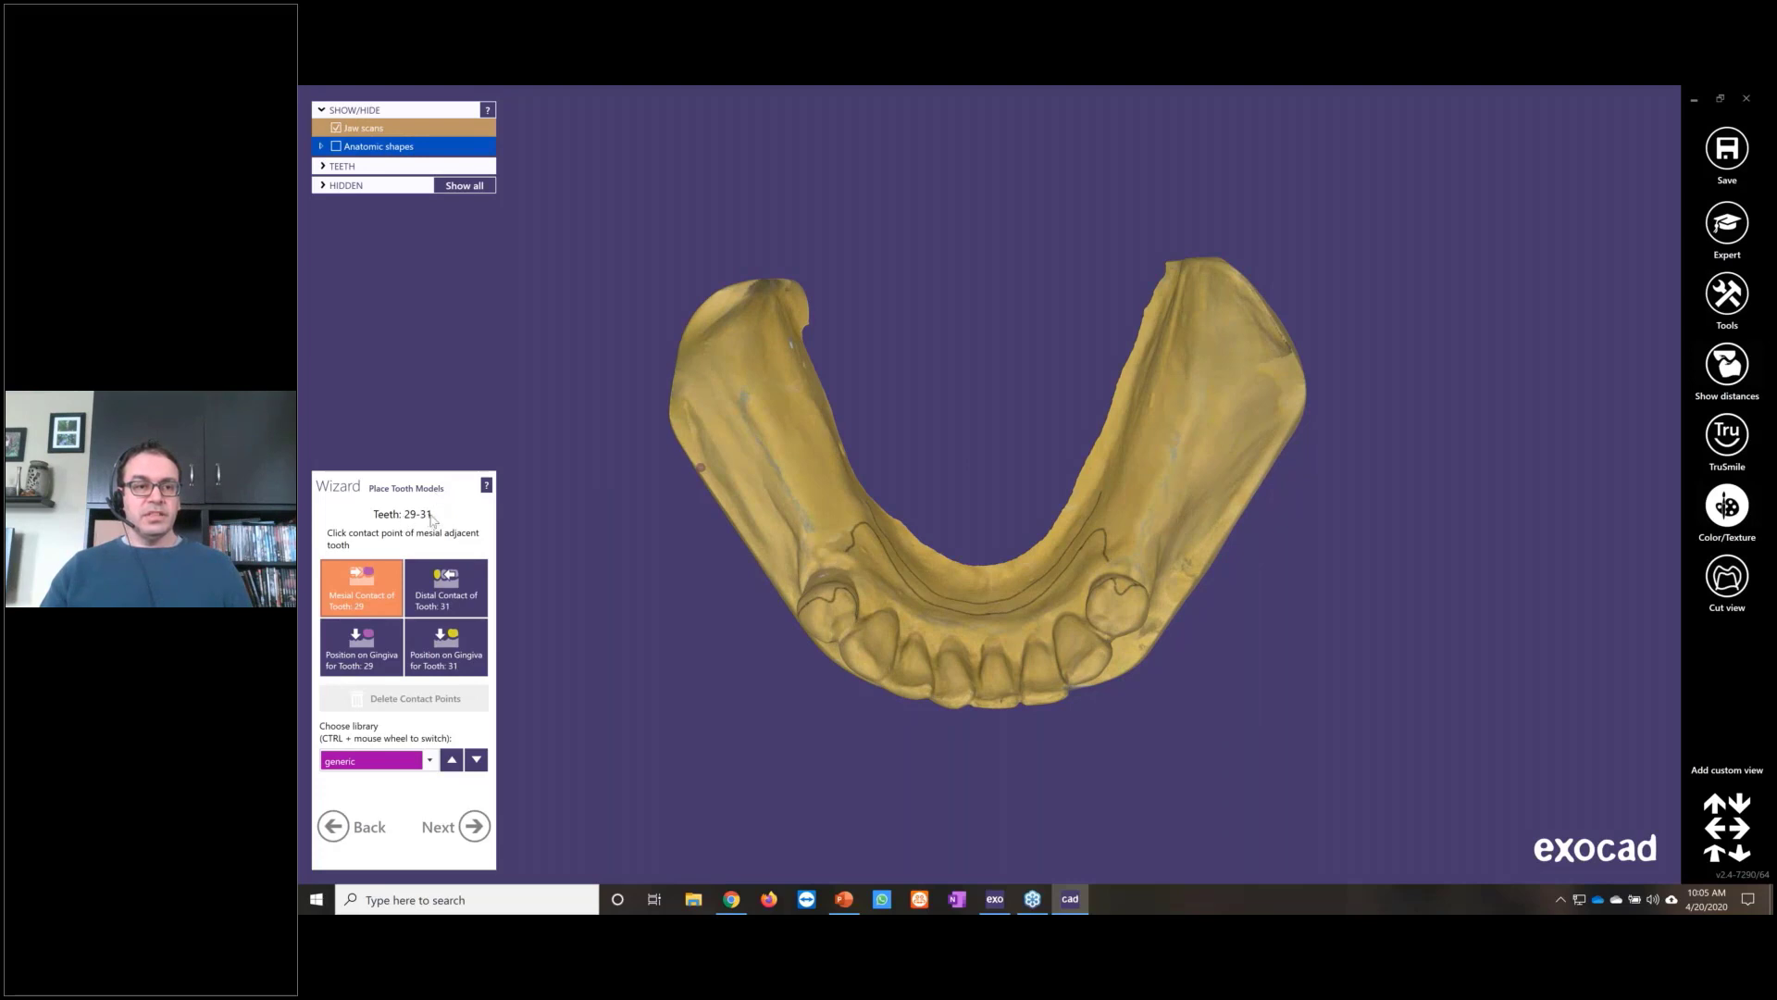
right_click_drag(739, 620, 877, 605)
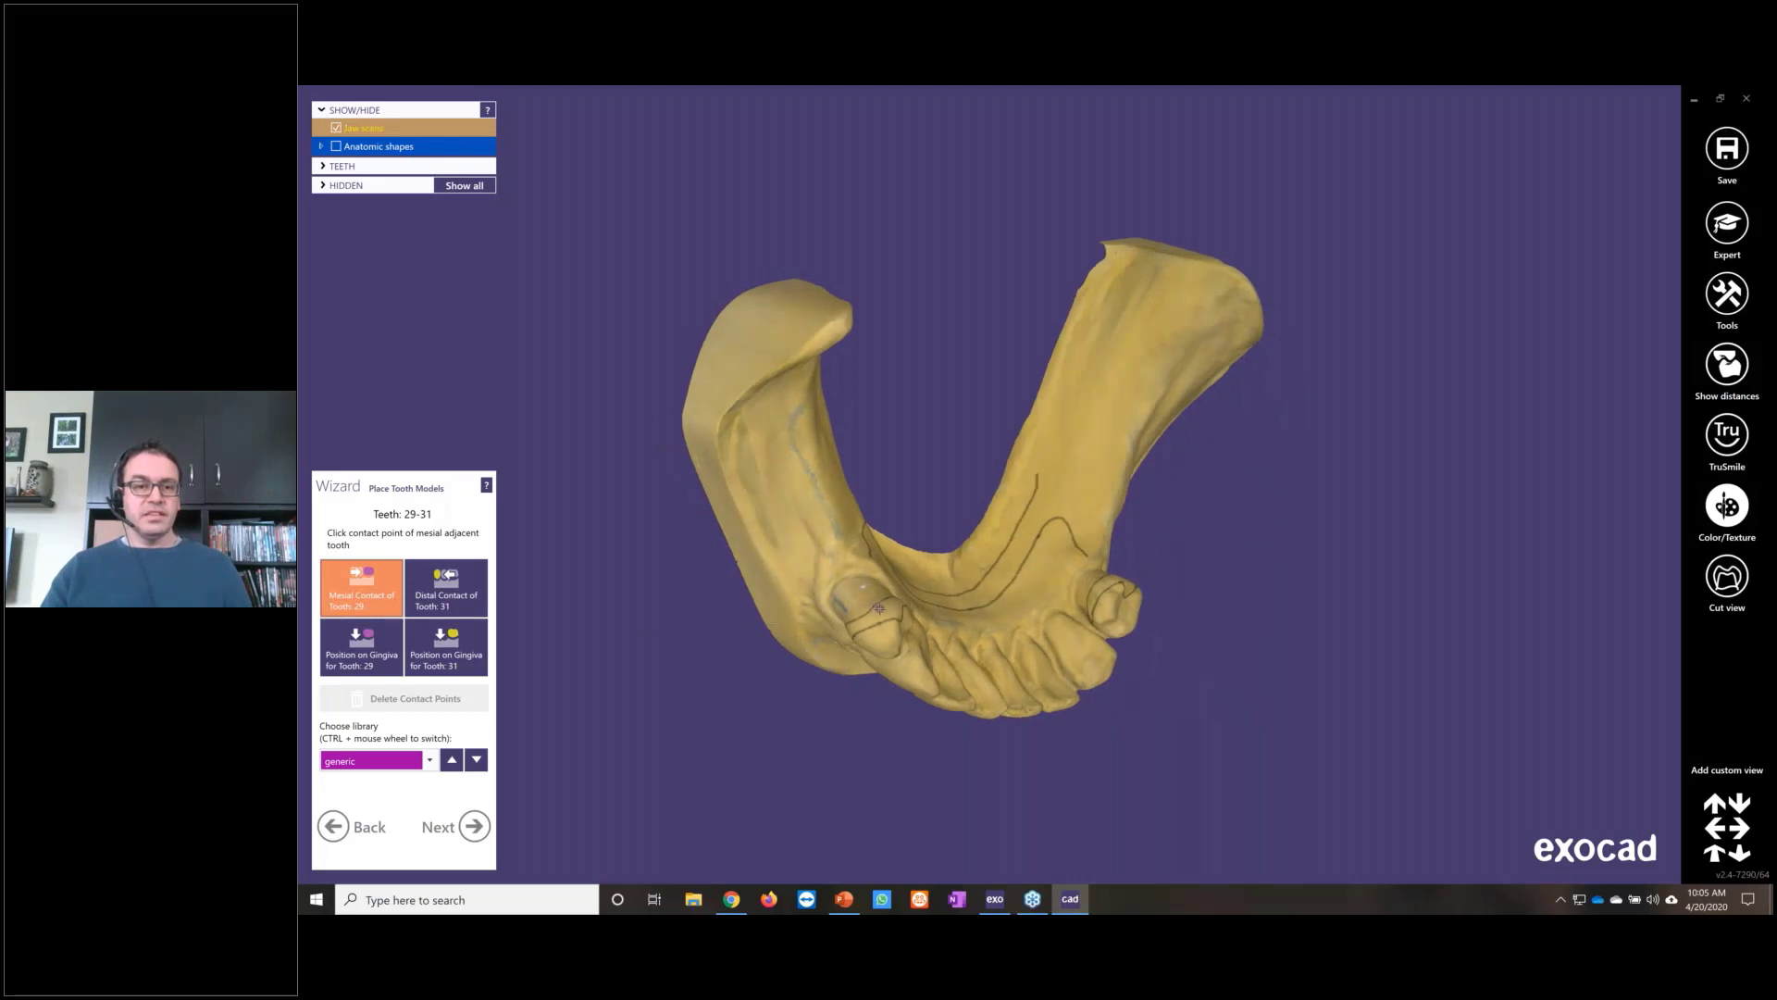
left_click(878, 607)
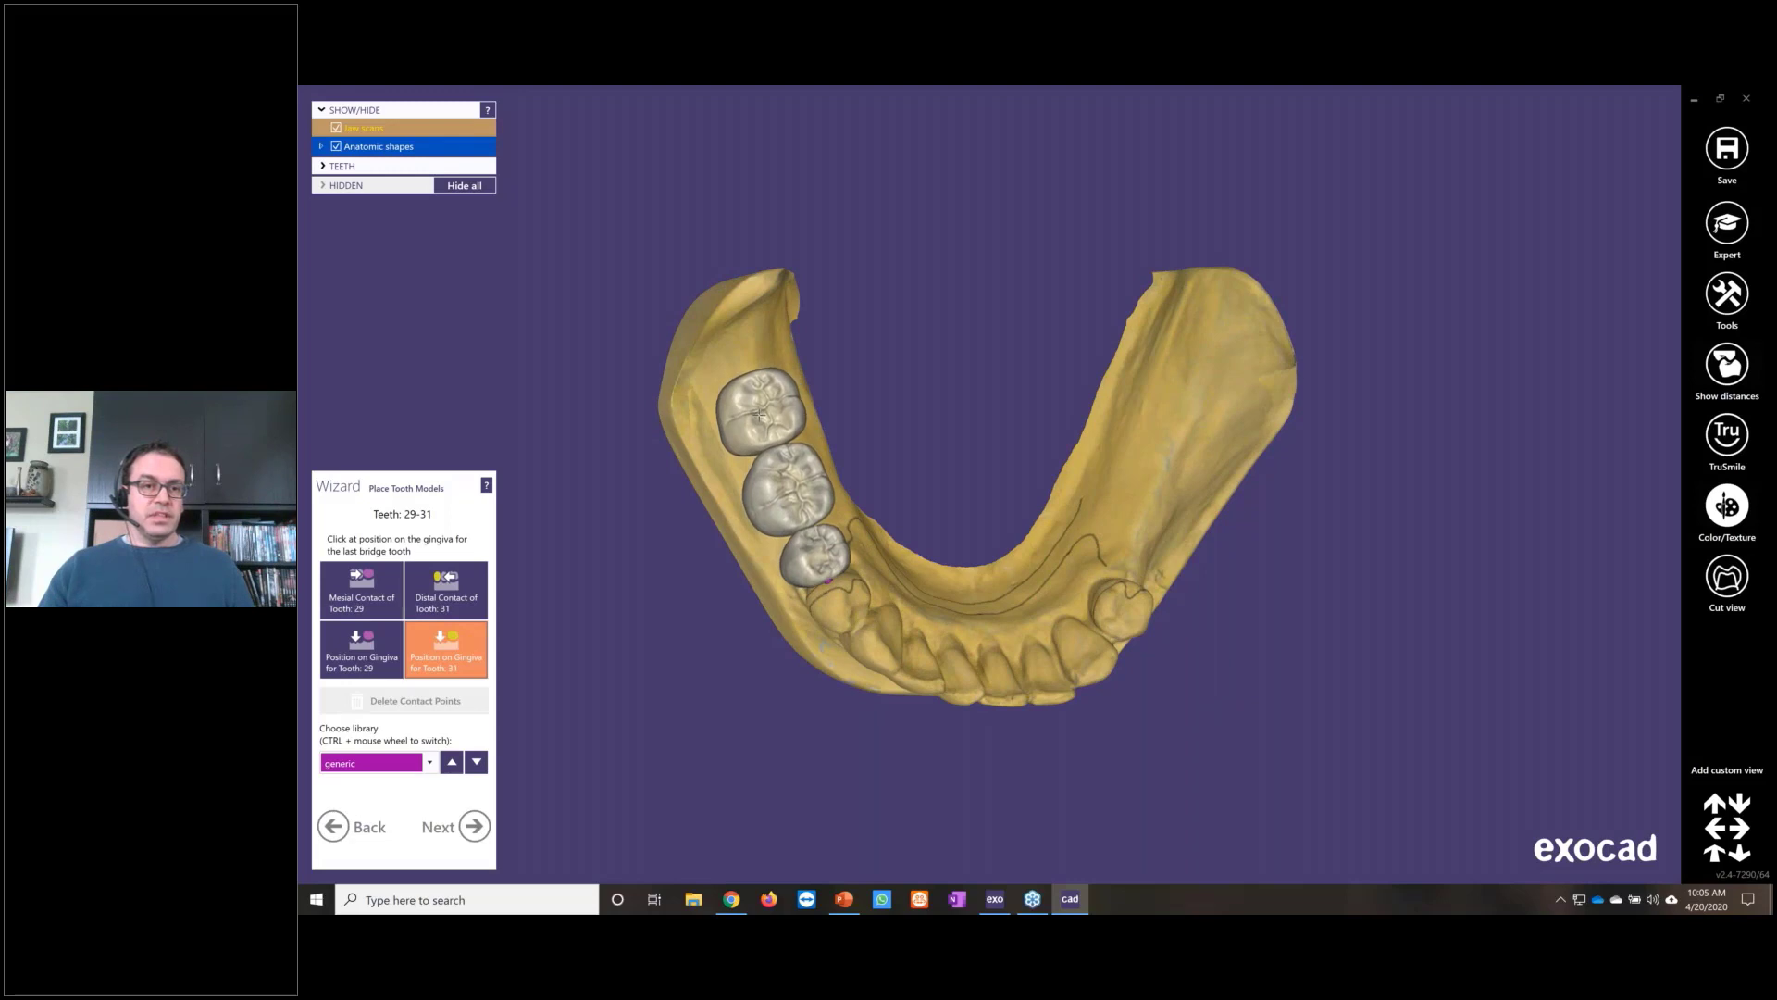
right_click_drag(759, 413, 837, 396)
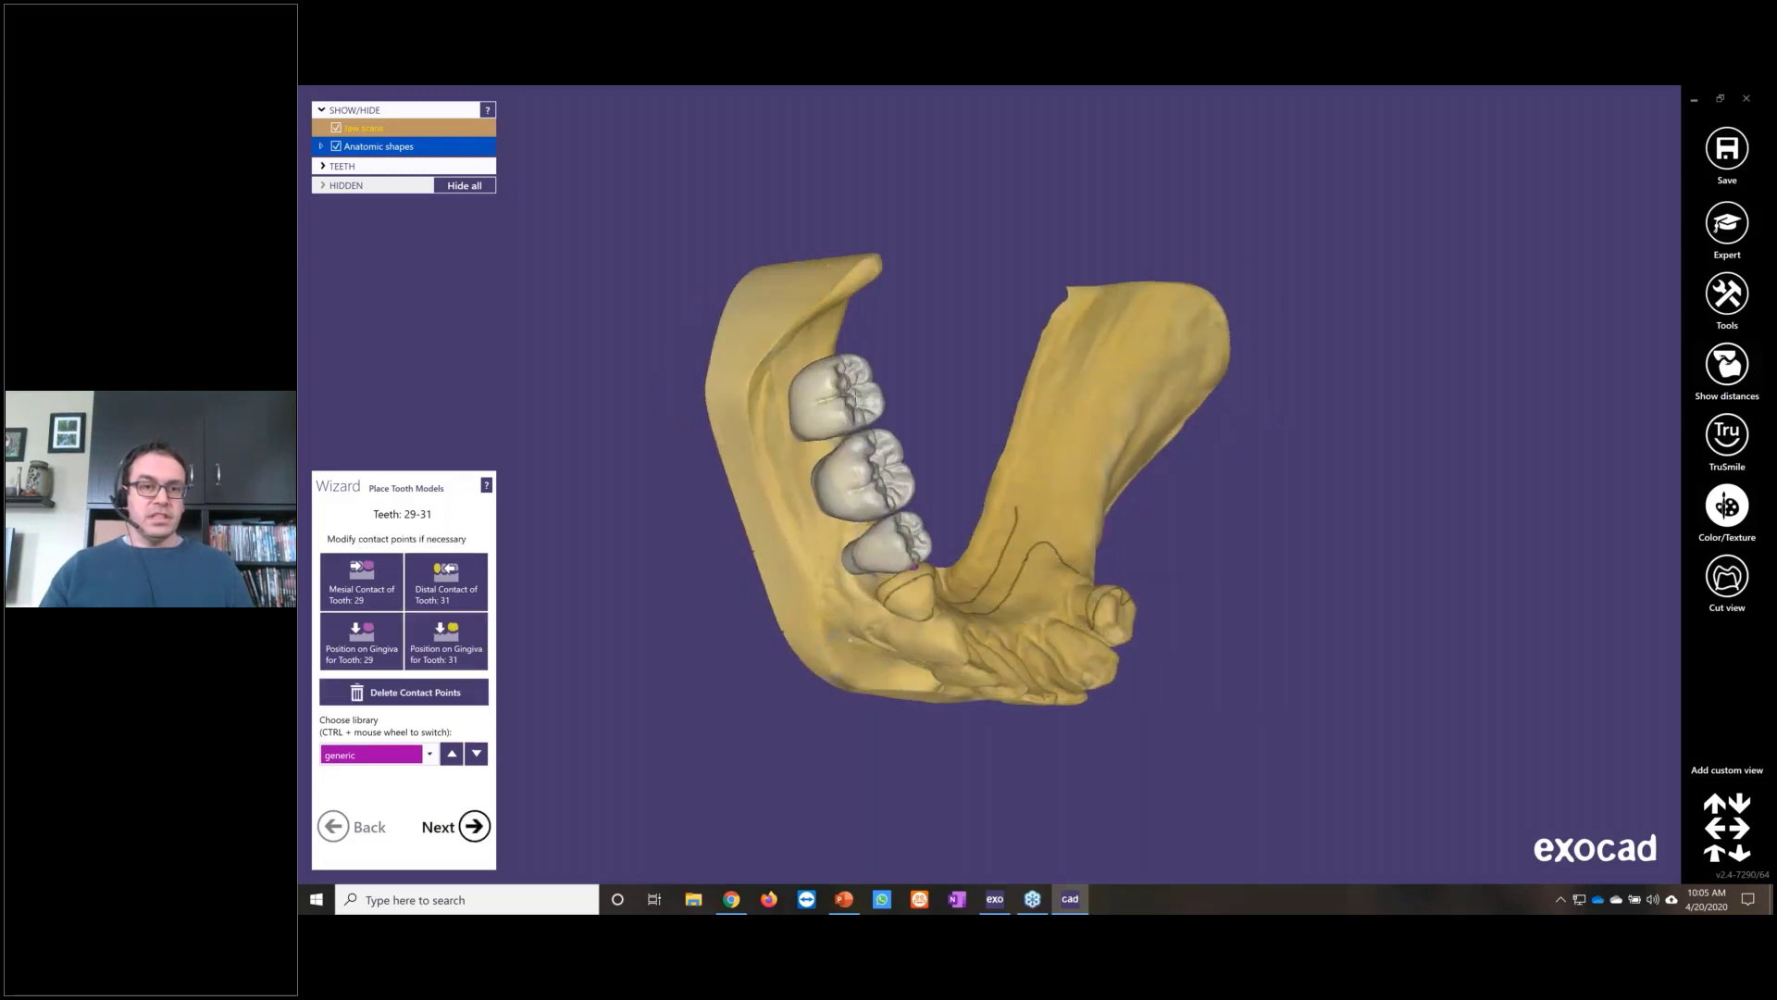
scroll(852, 393, "up", 3)
scroll(852, 393, "up", 5)
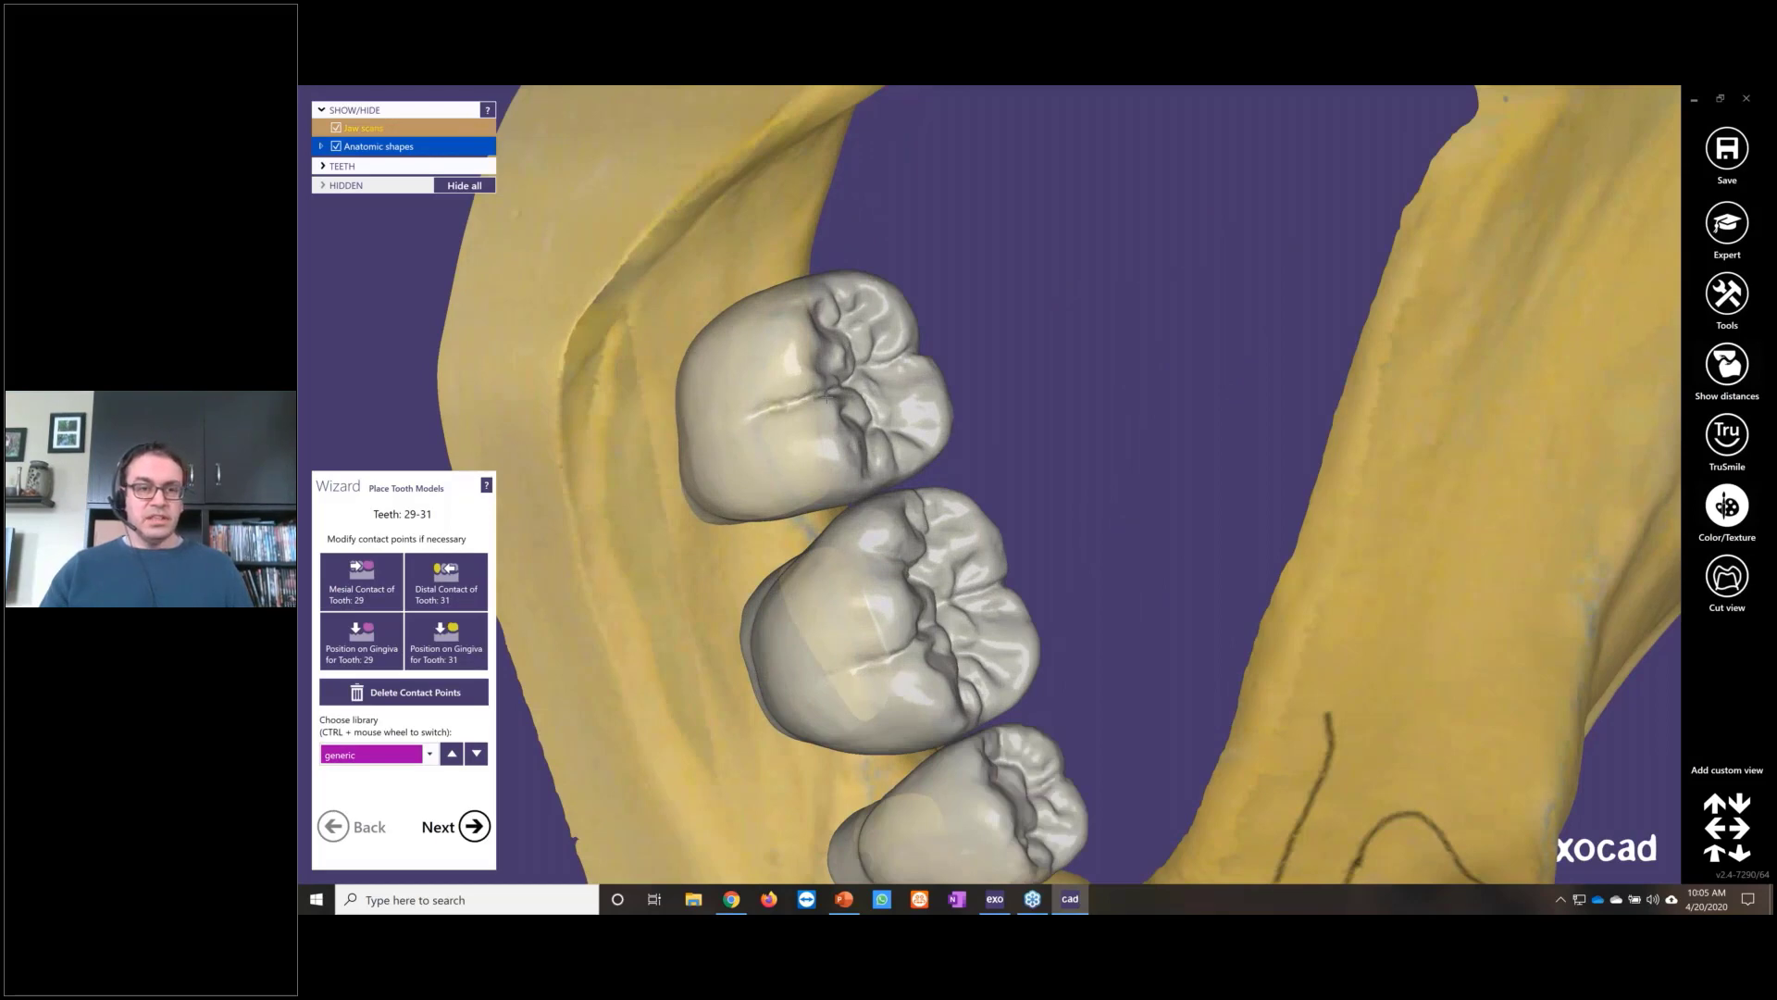
double_click(932, 457)
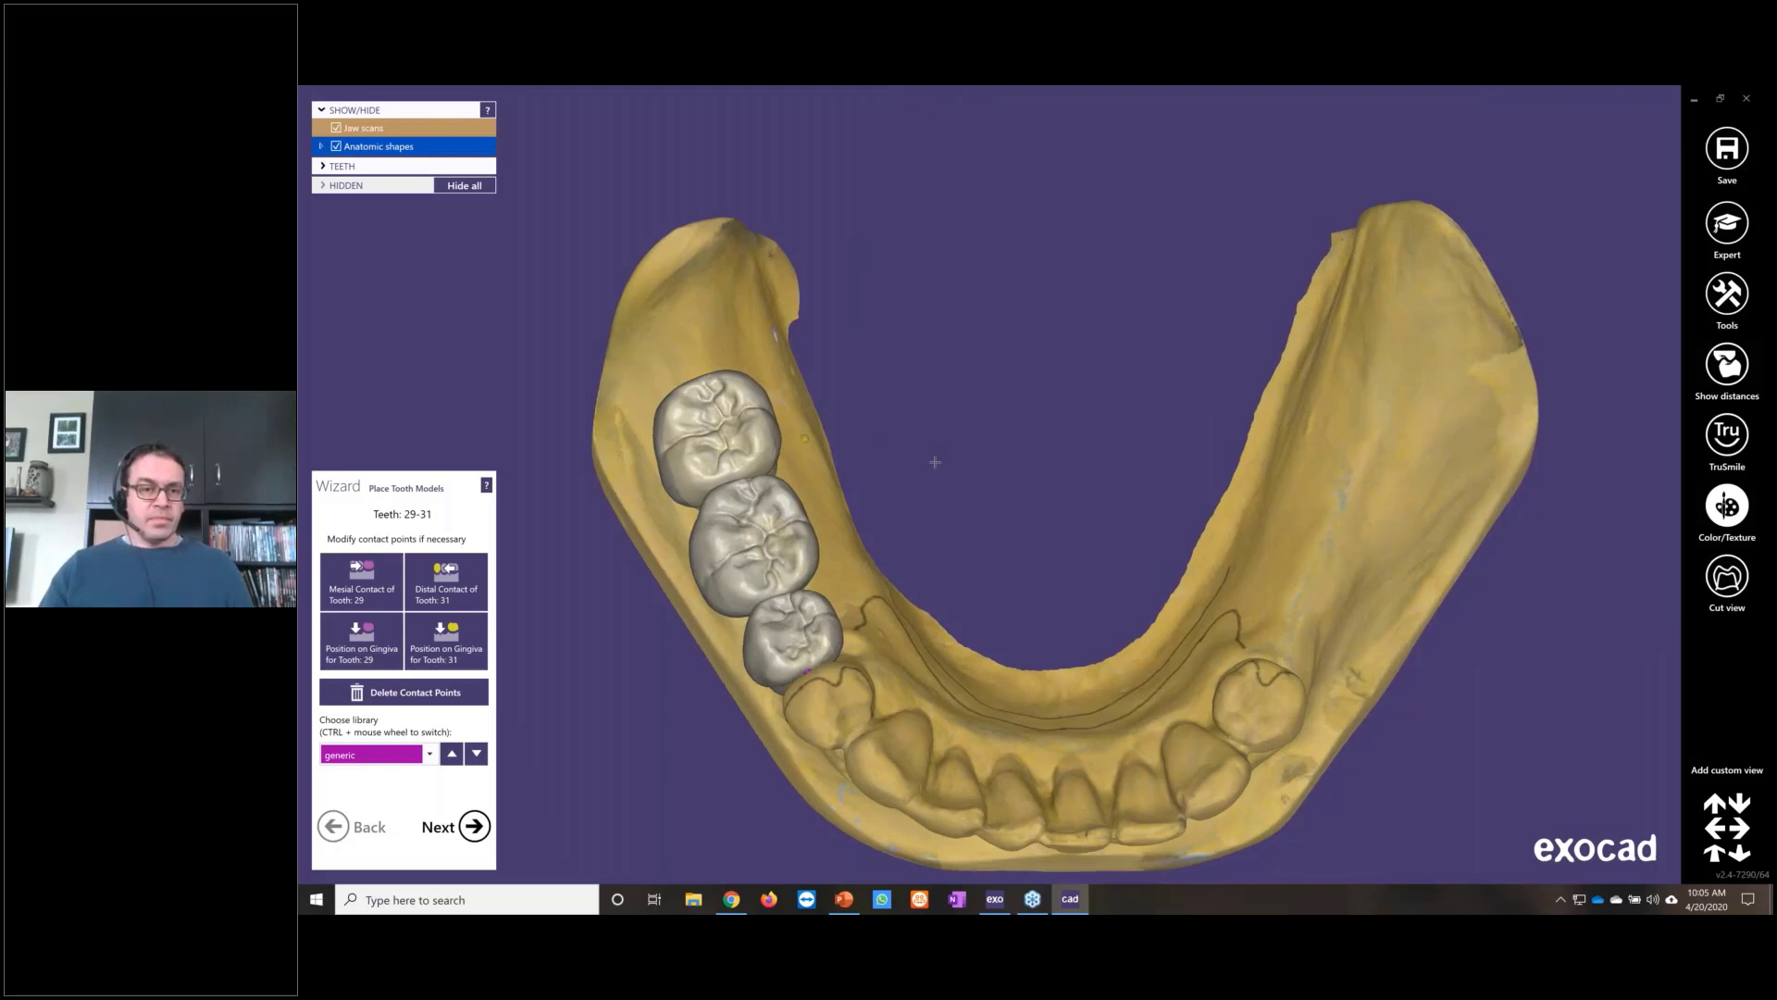
Step: Browse the tooth libraries available for teeth 29-31
right_click_drag(933, 461, 1009, 643)
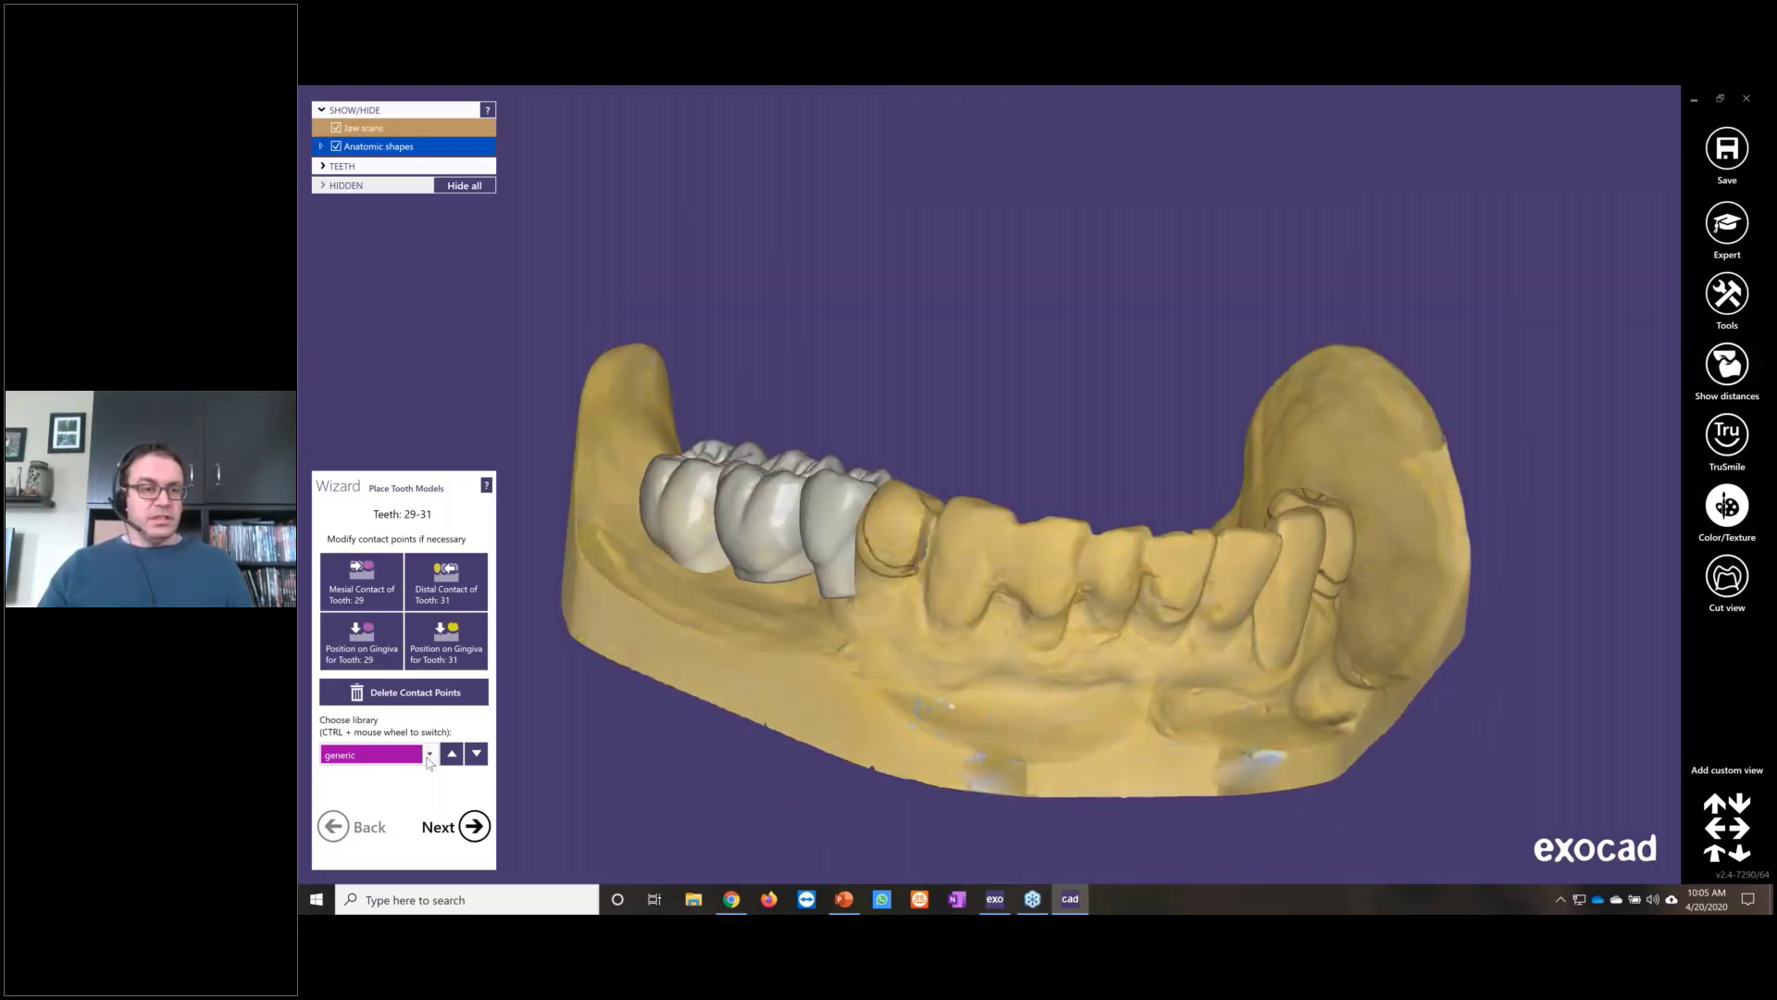
left_click(430, 757)
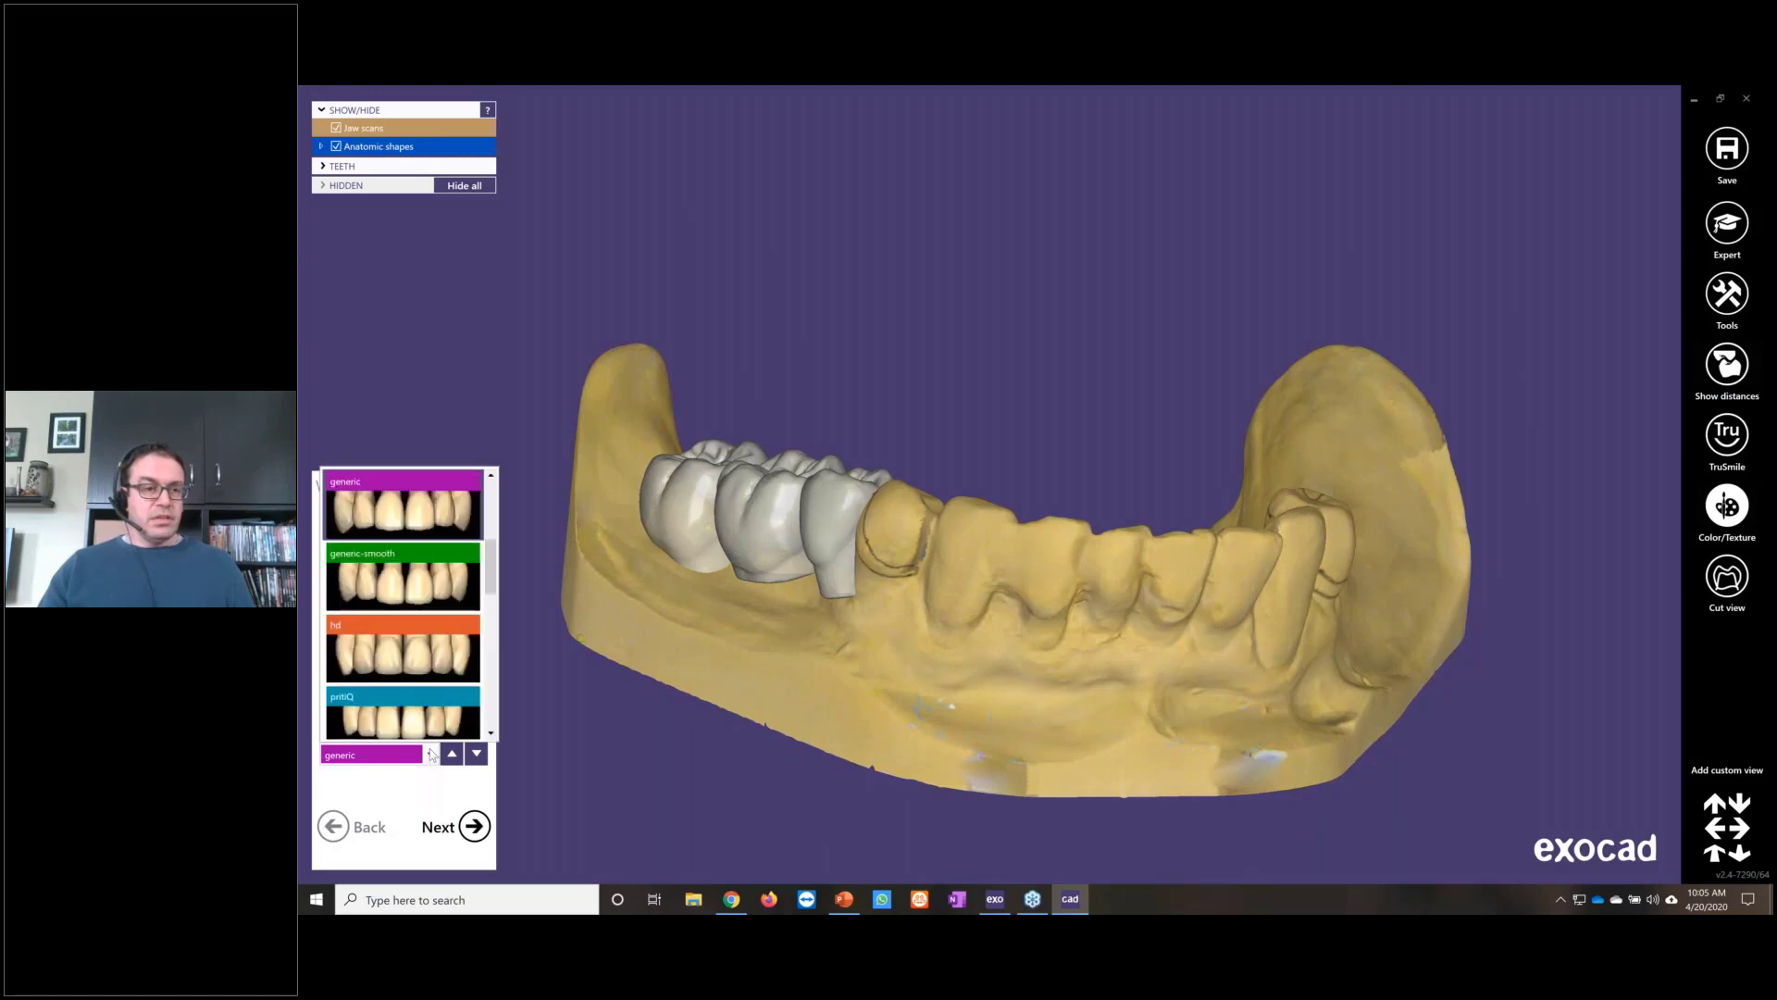
scroll(432, 704, "down", 5)
left_click_drag(491, 692, 493, 503)
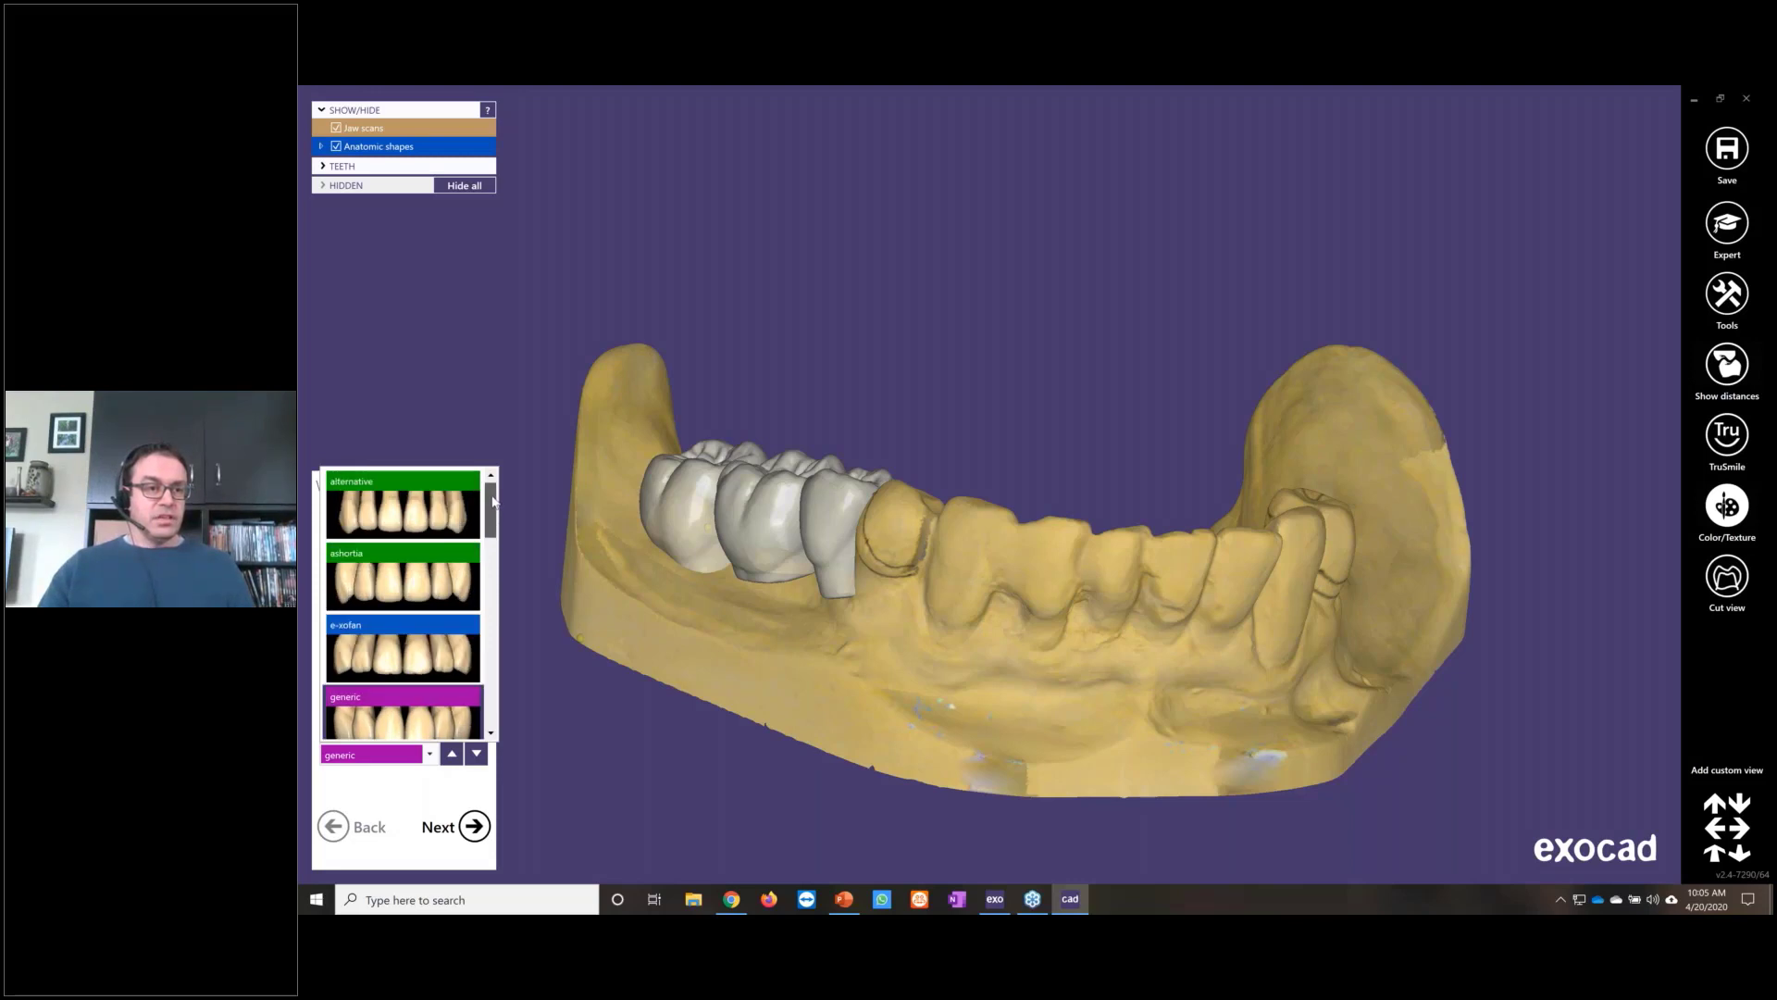
left_click(523, 480)
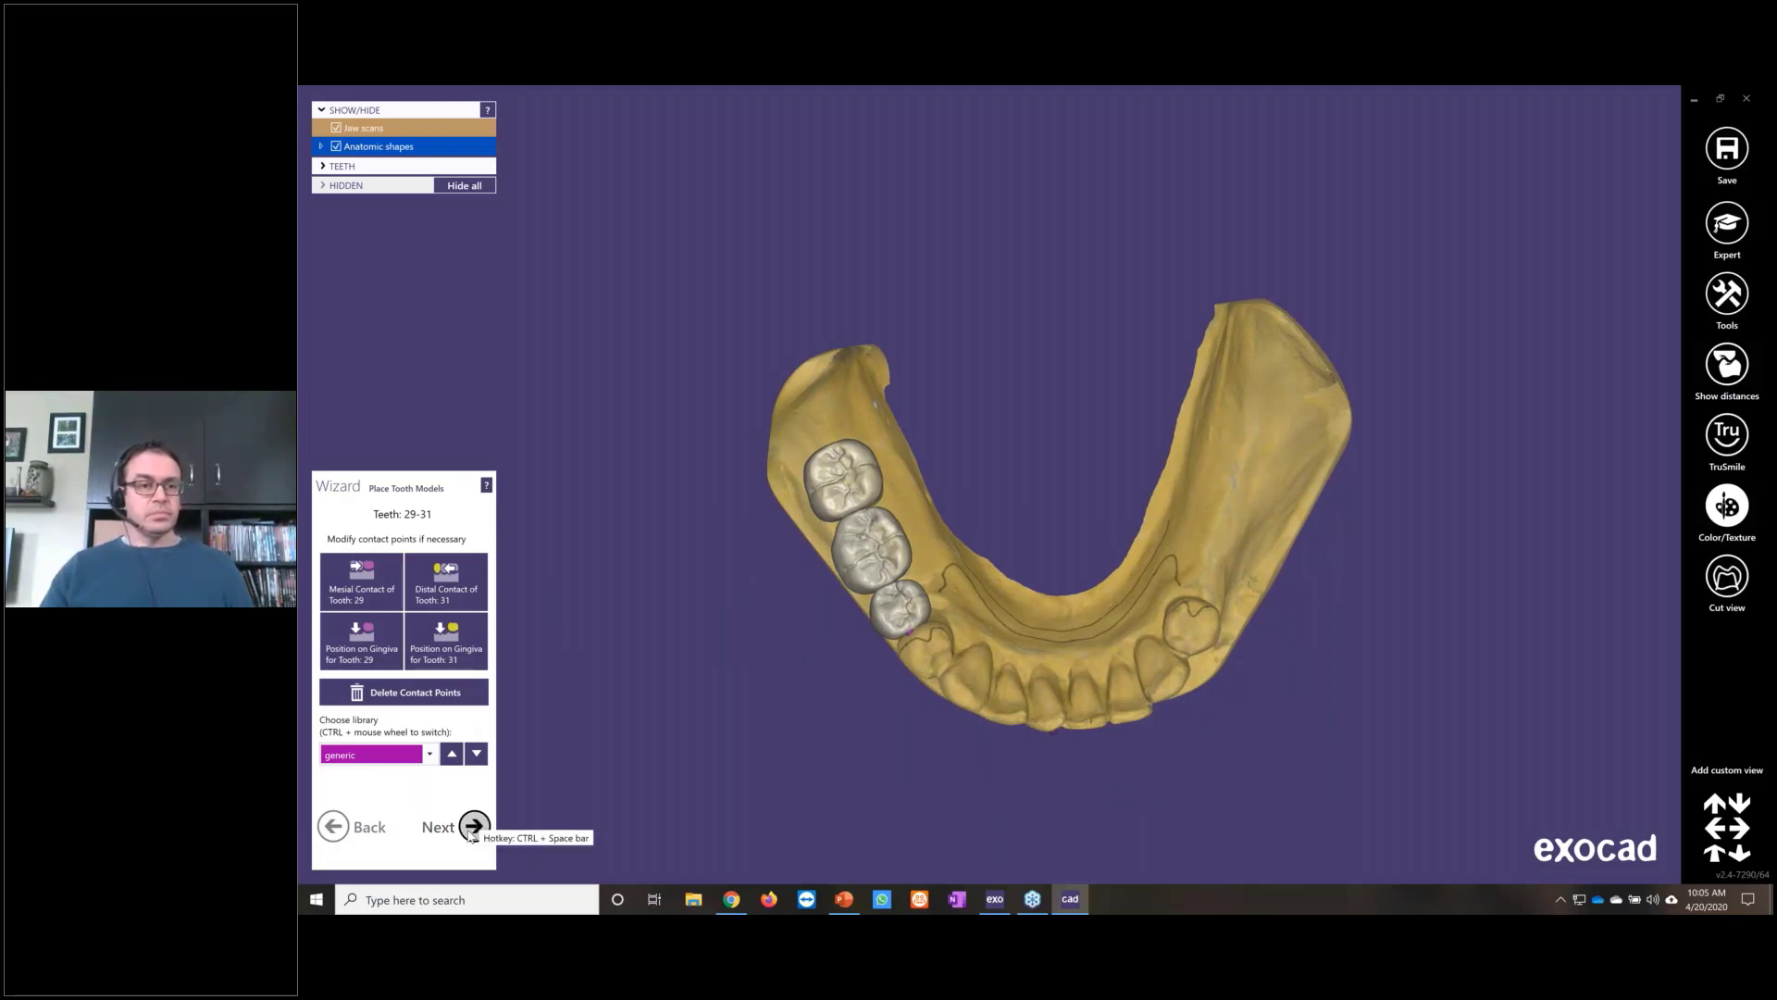
Step: Place the tooth models 18-20 from the mesial contact point of tooth 20 and the gingiva position for tooth 18, and accept the placement
left_click(472, 827)
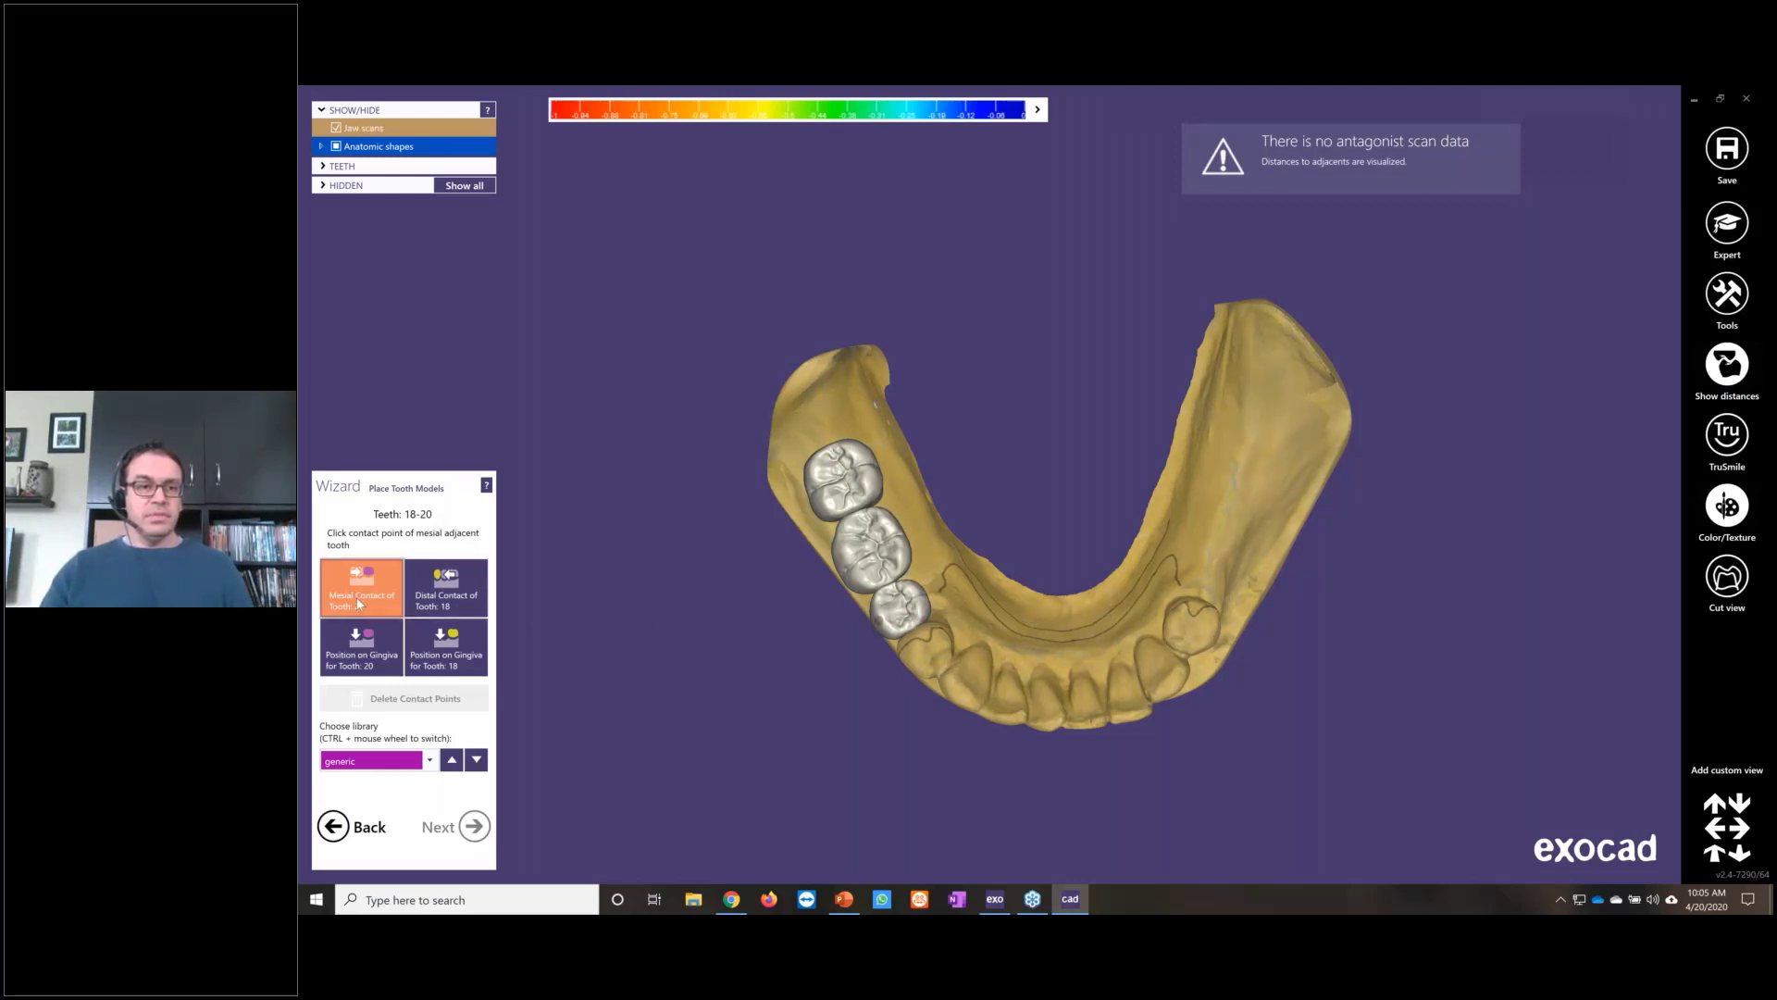
right_click_drag(1289, 623, 1189, 628)
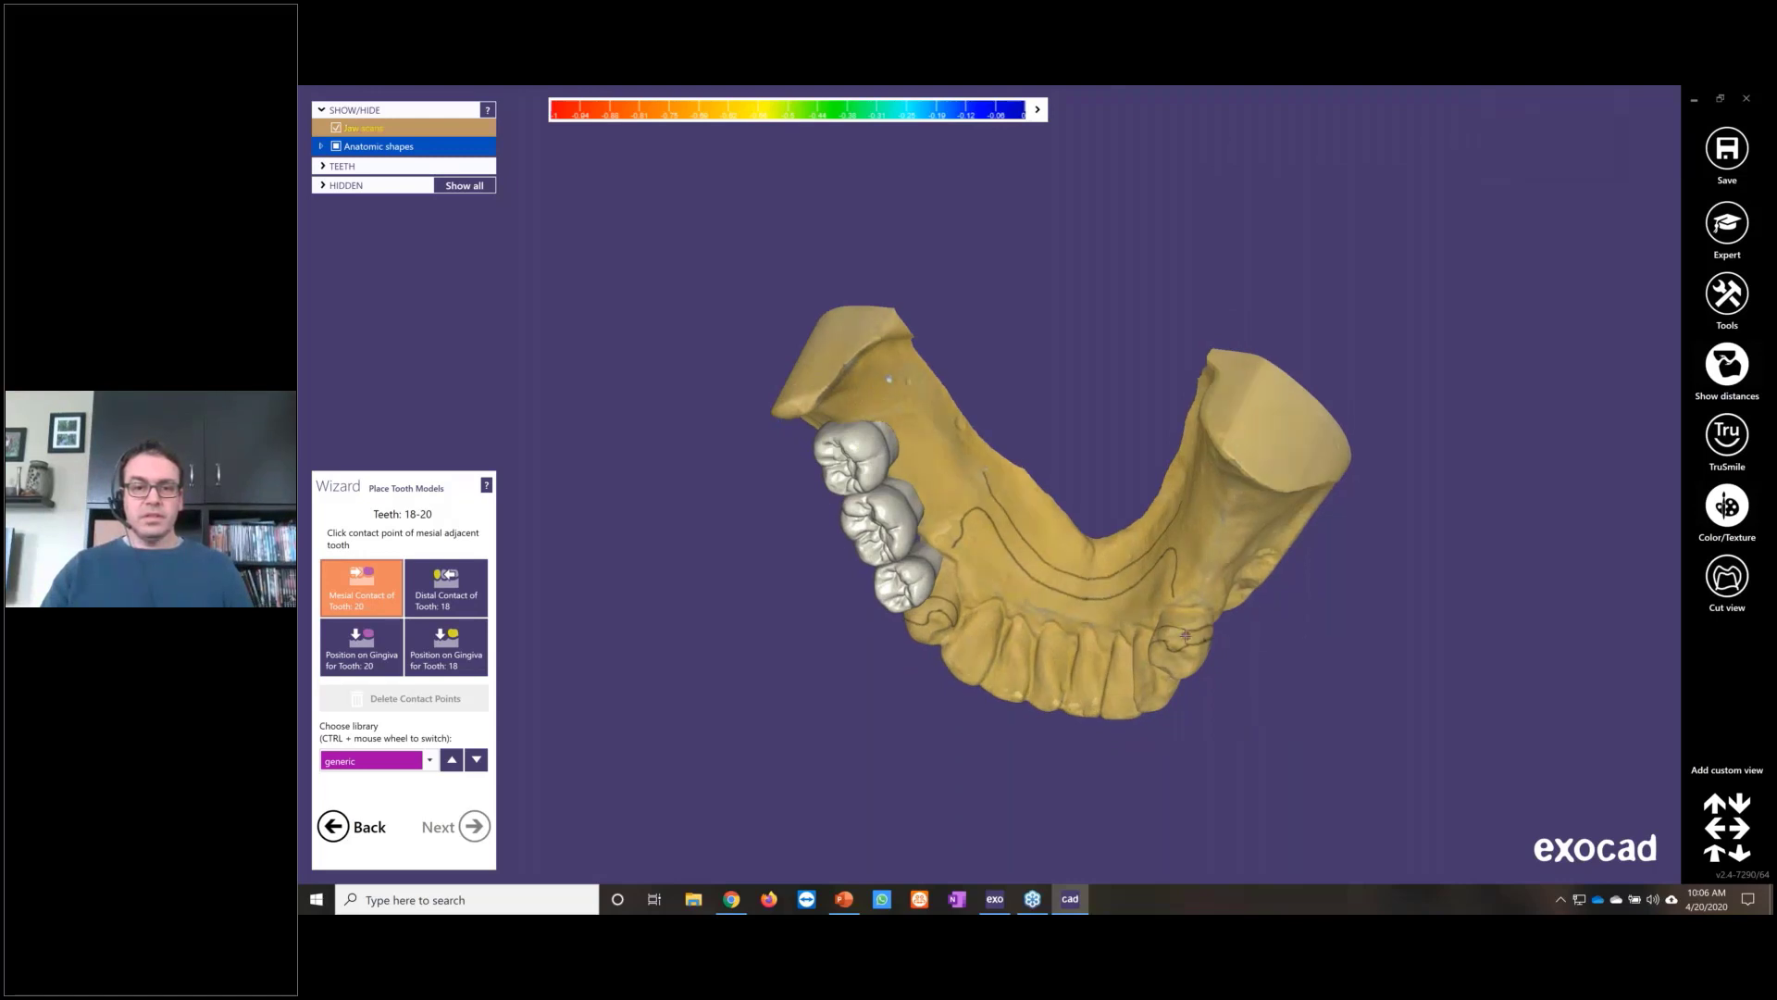
left_click(1185, 635)
right_click_drag(1207, 579, 1253, 452)
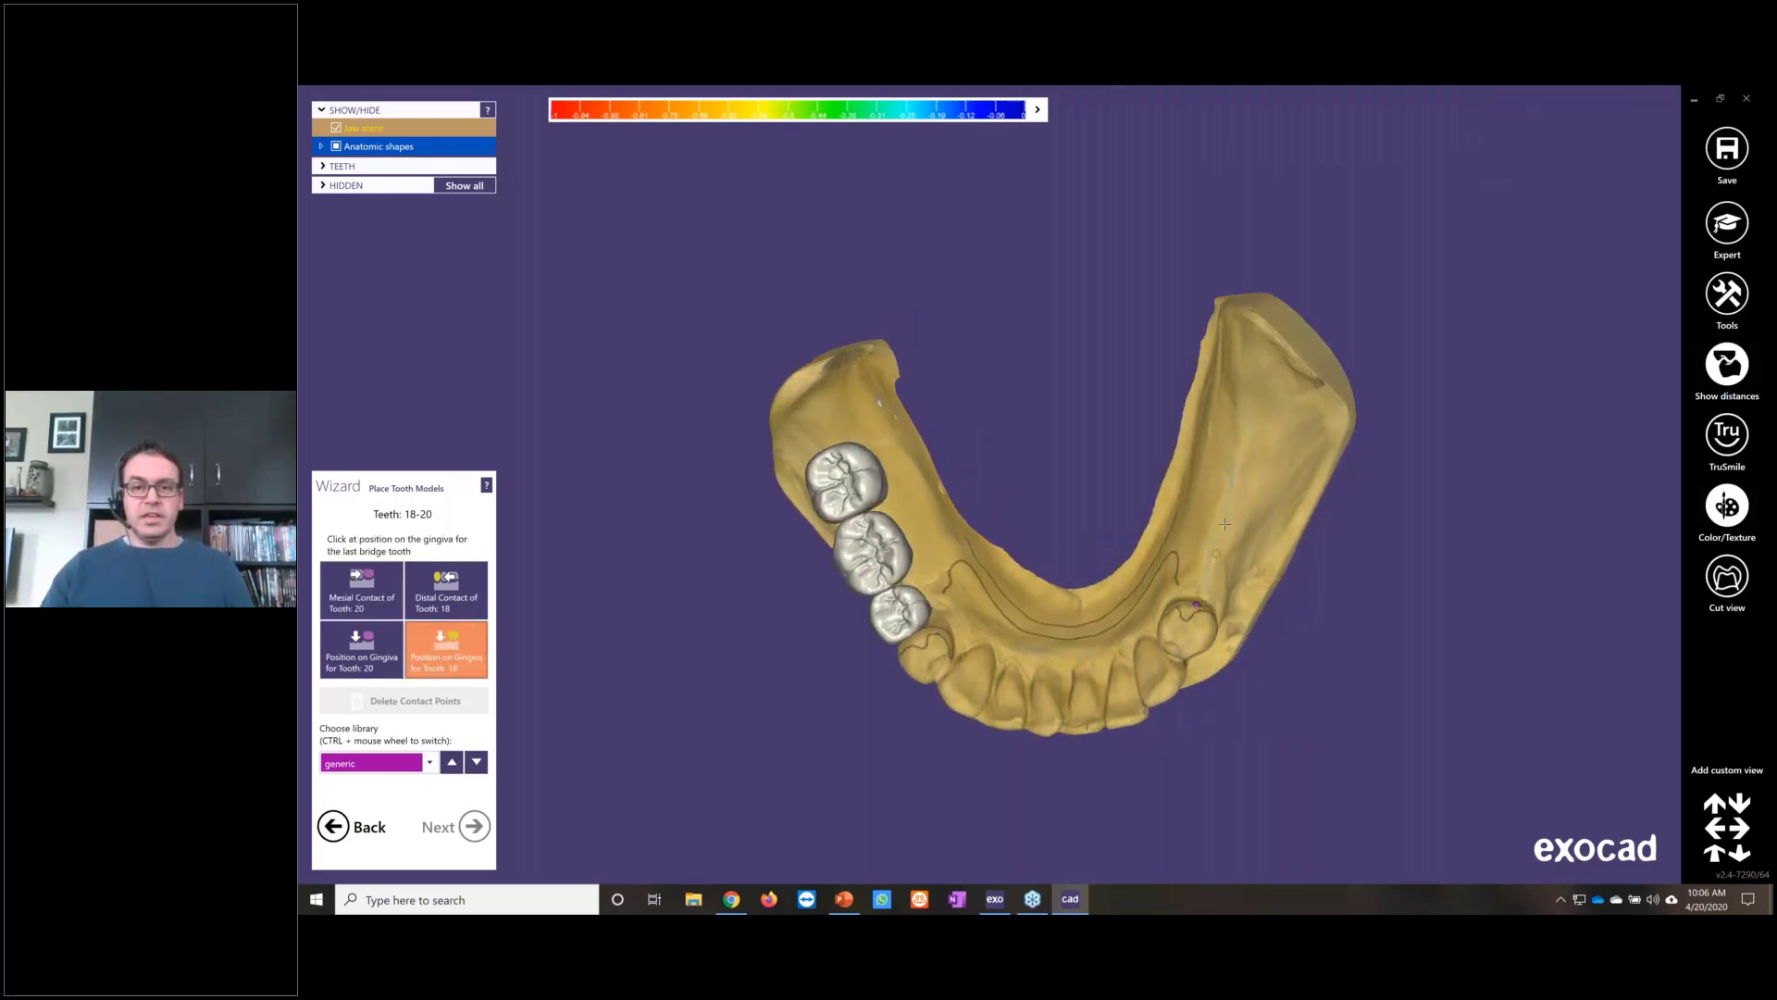
left_click(1254, 437)
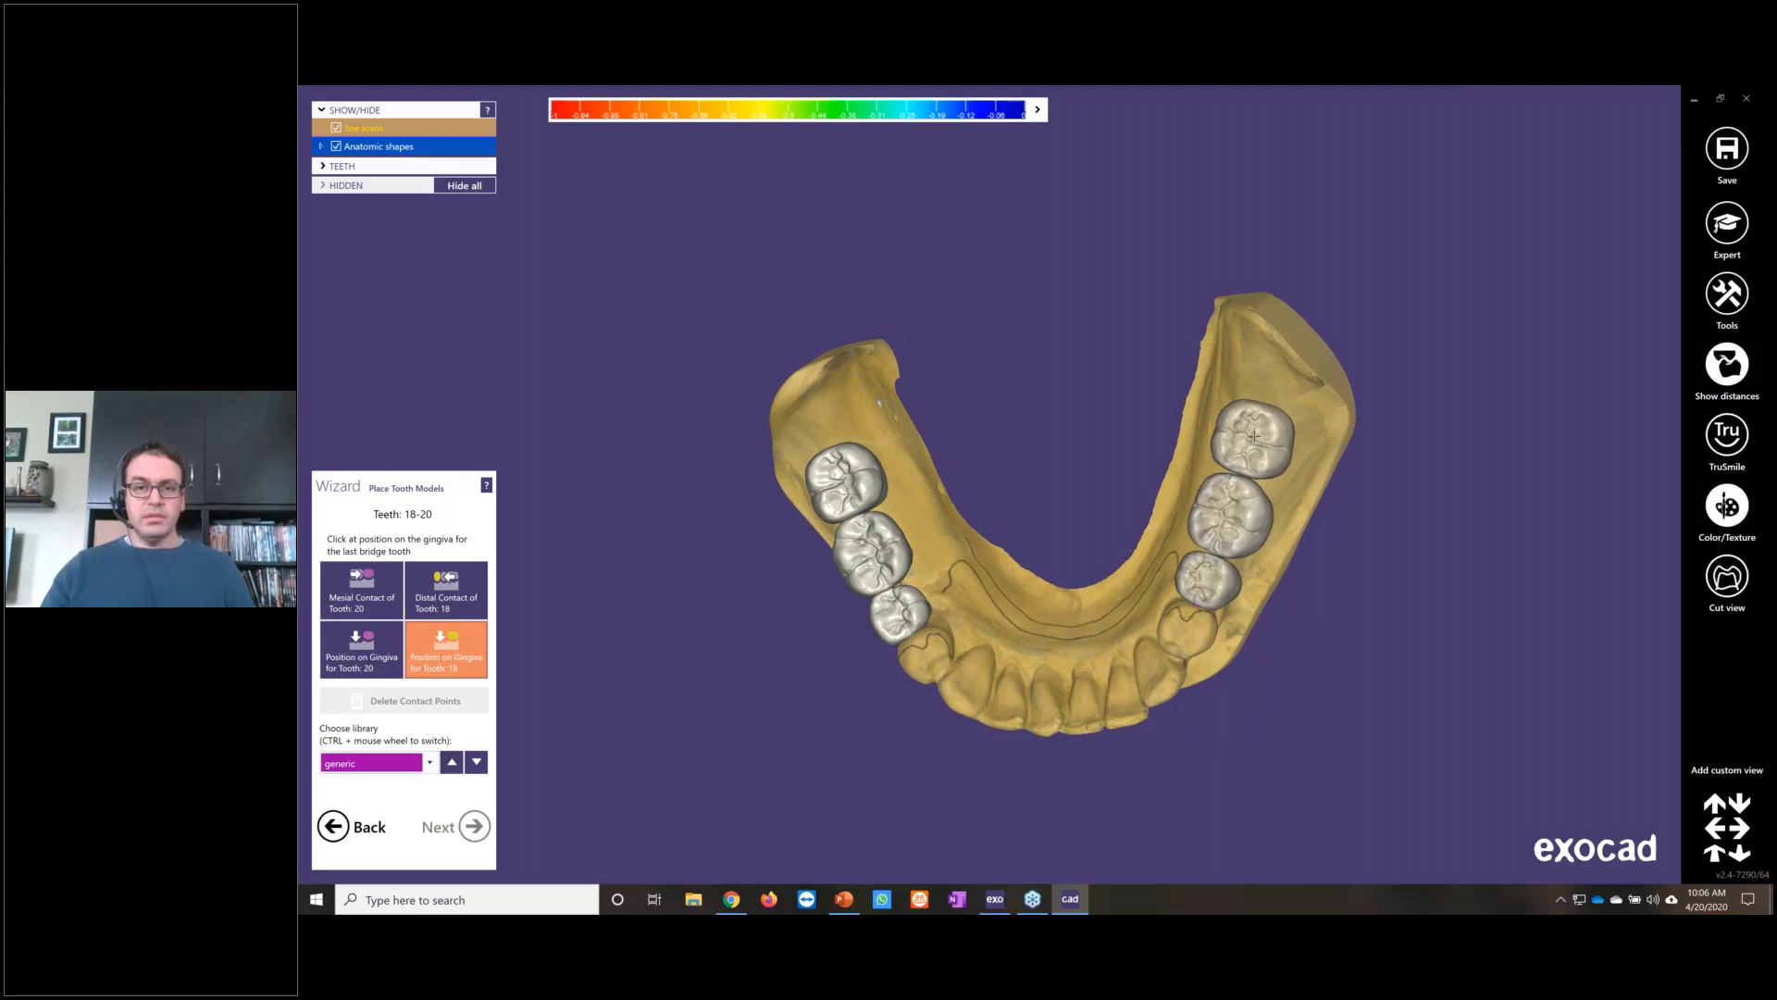
left_click_drag(1254, 436, 1252, 434)
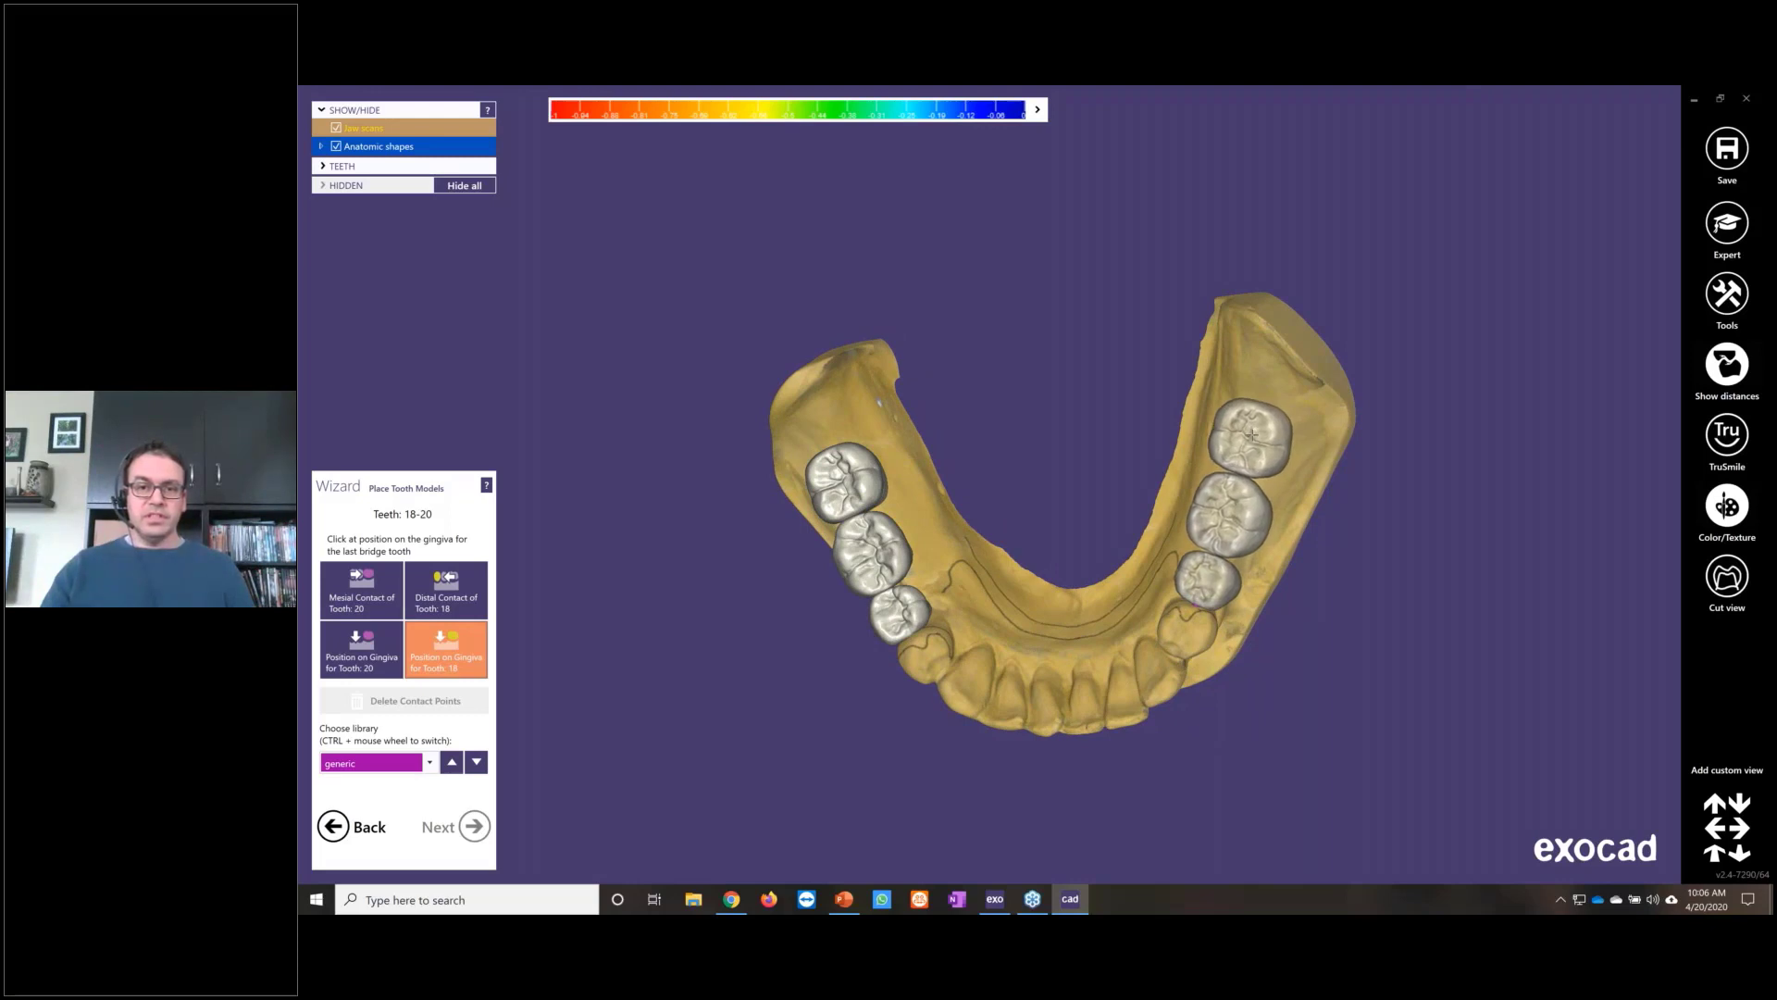
left_click(1252, 434)
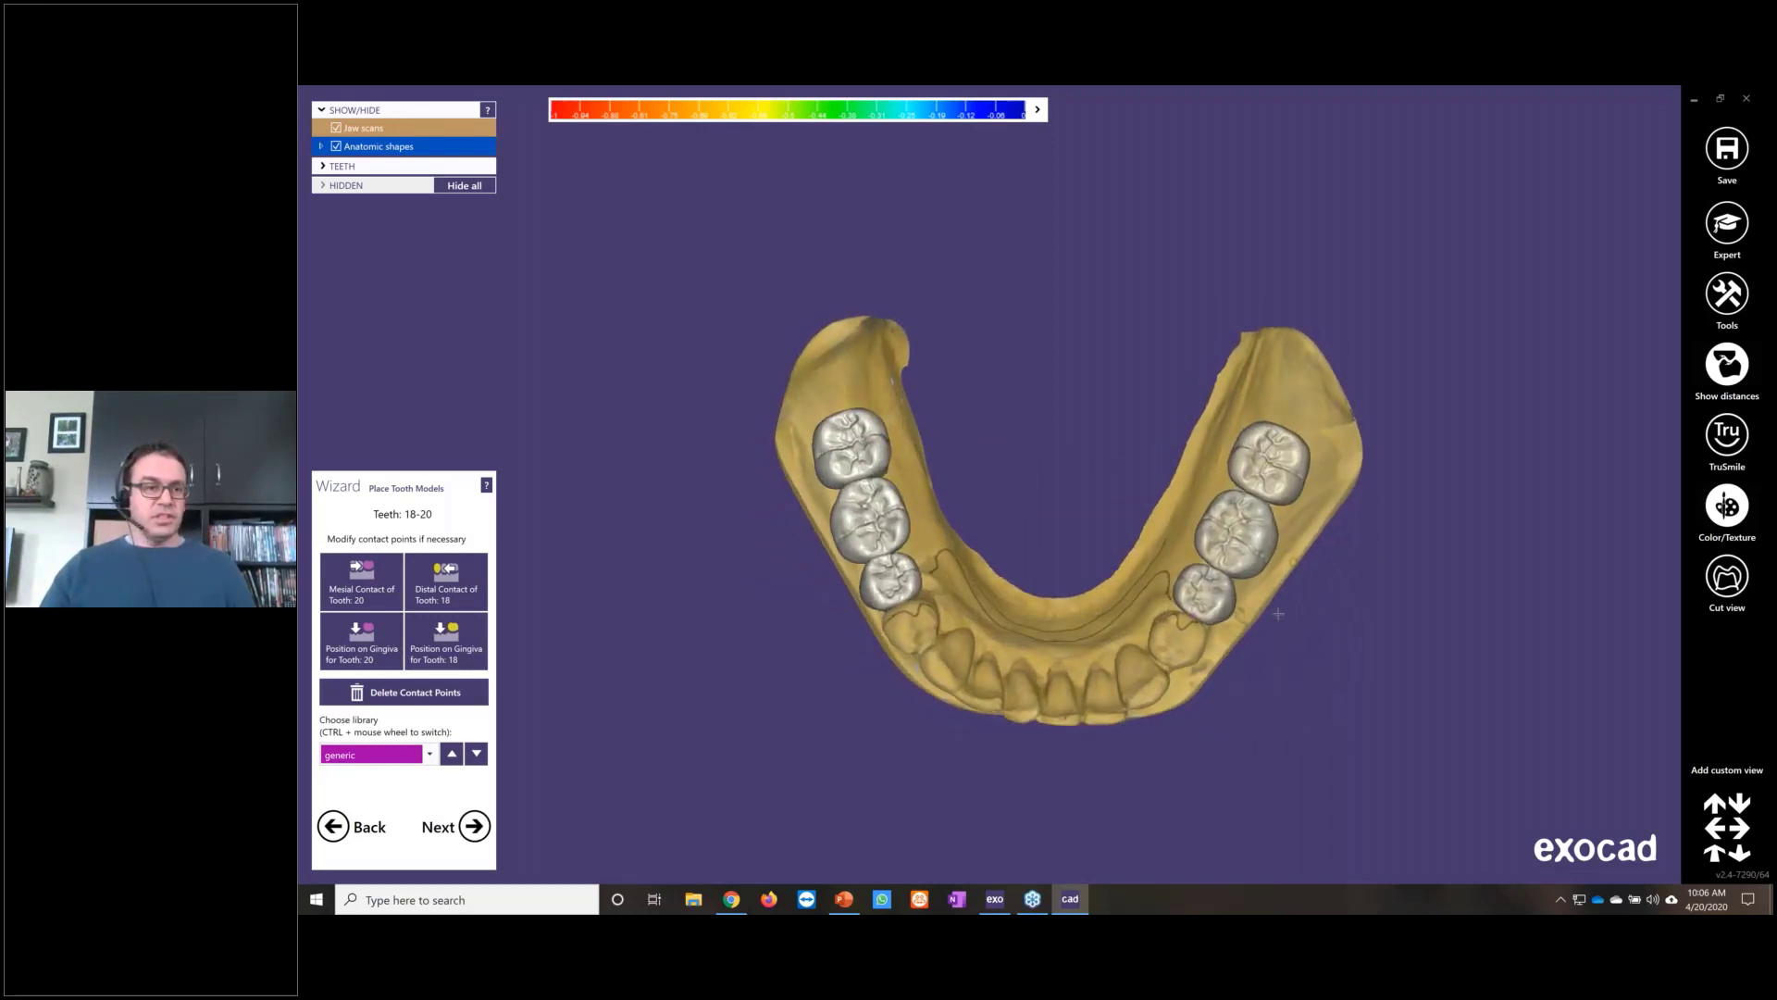
left_click(475, 828)
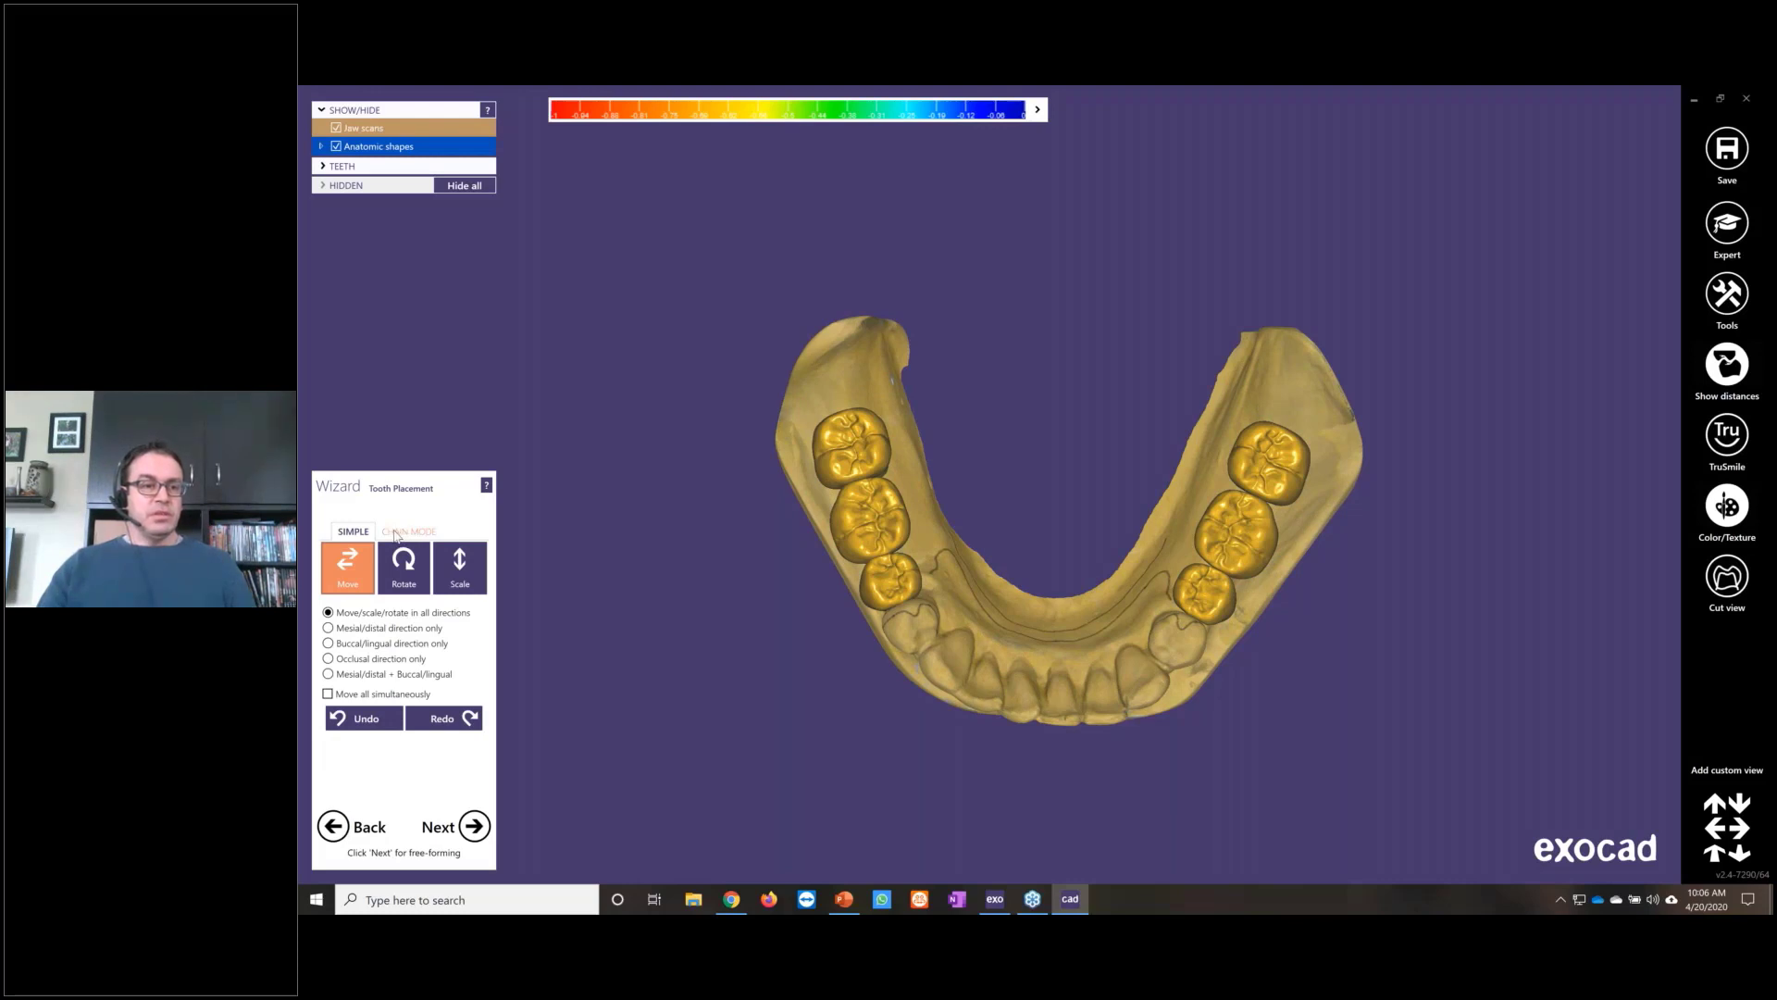
Step: Use chain mode to raise the distal end of the 18-20 tooth chain and shift it slightly forward
left_click(398, 532)
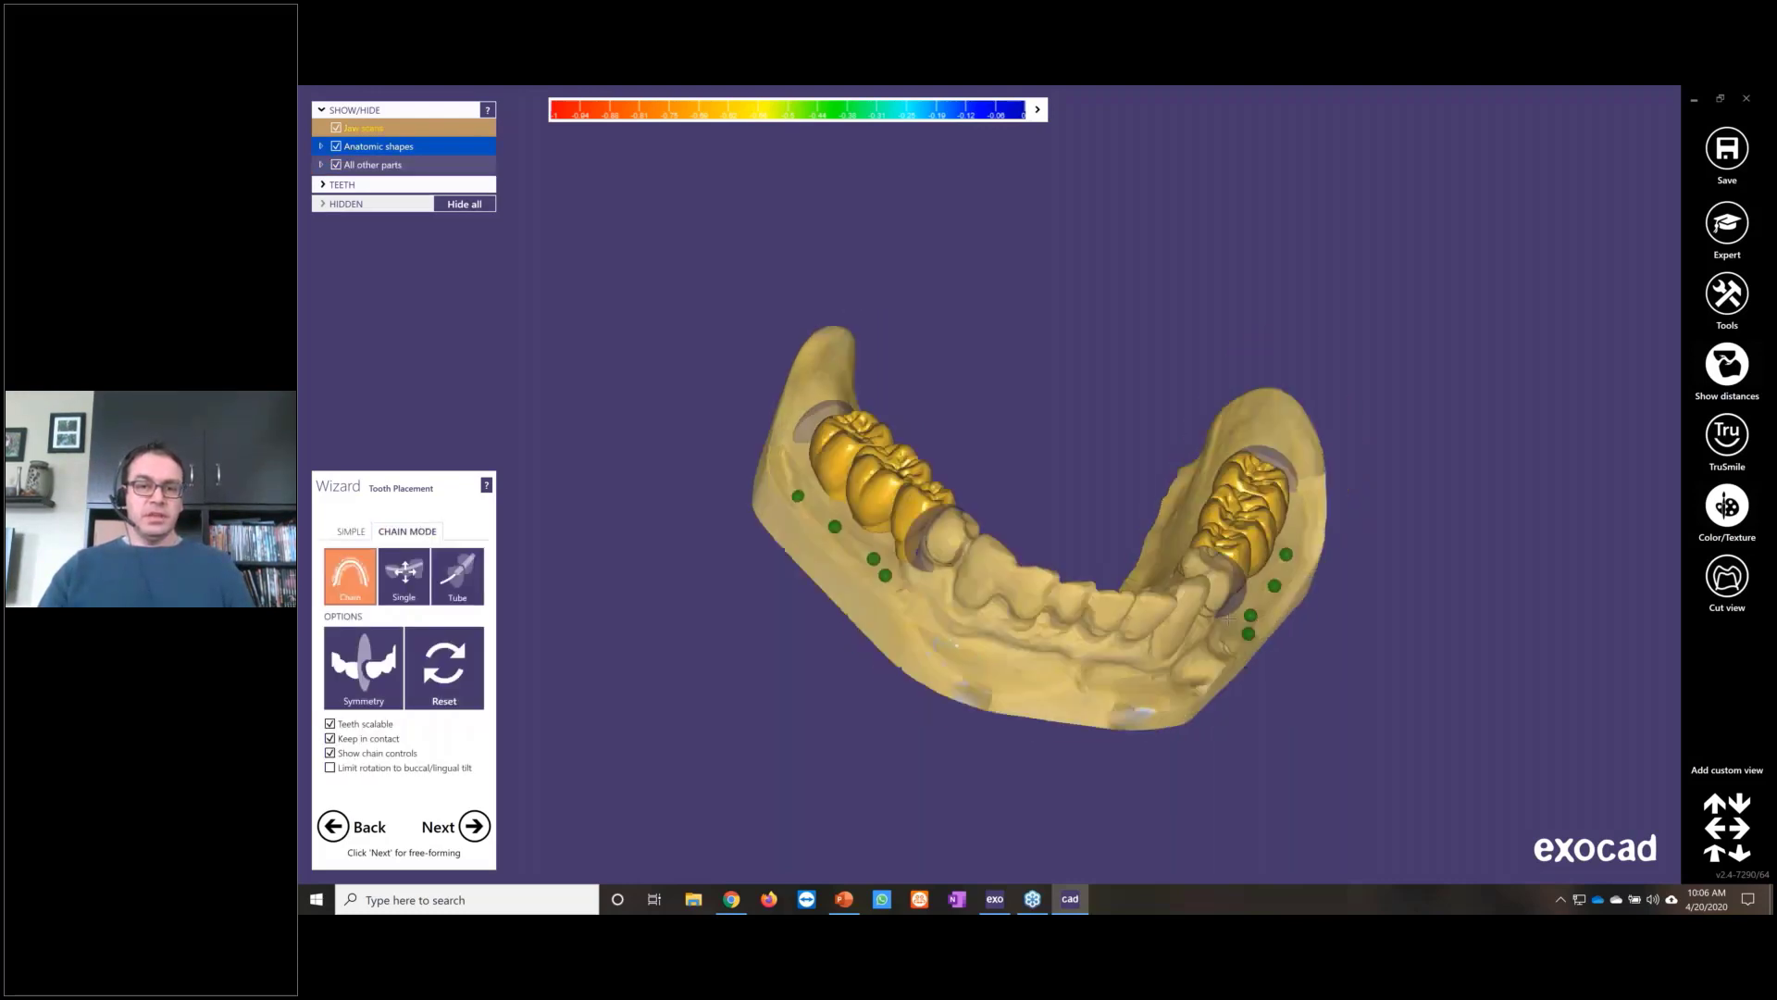
scroll(1203, 489, "up", 5)
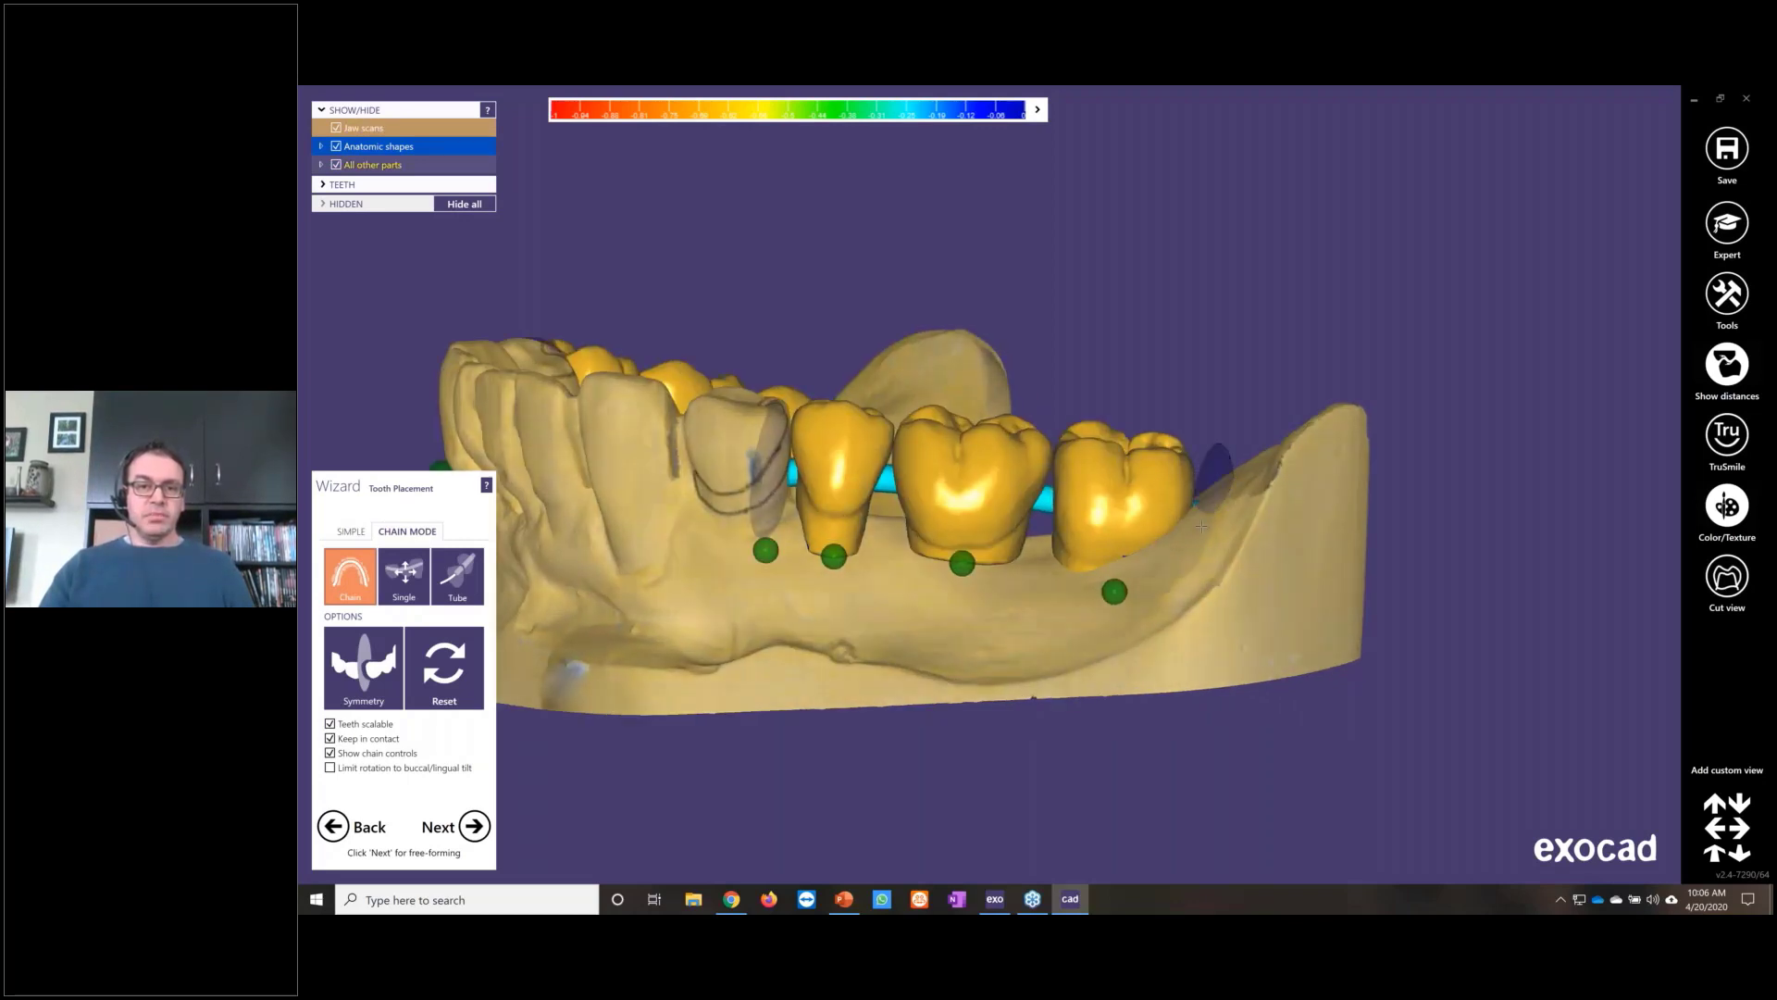
left_click_drag(1217, 488, 1218, 455)
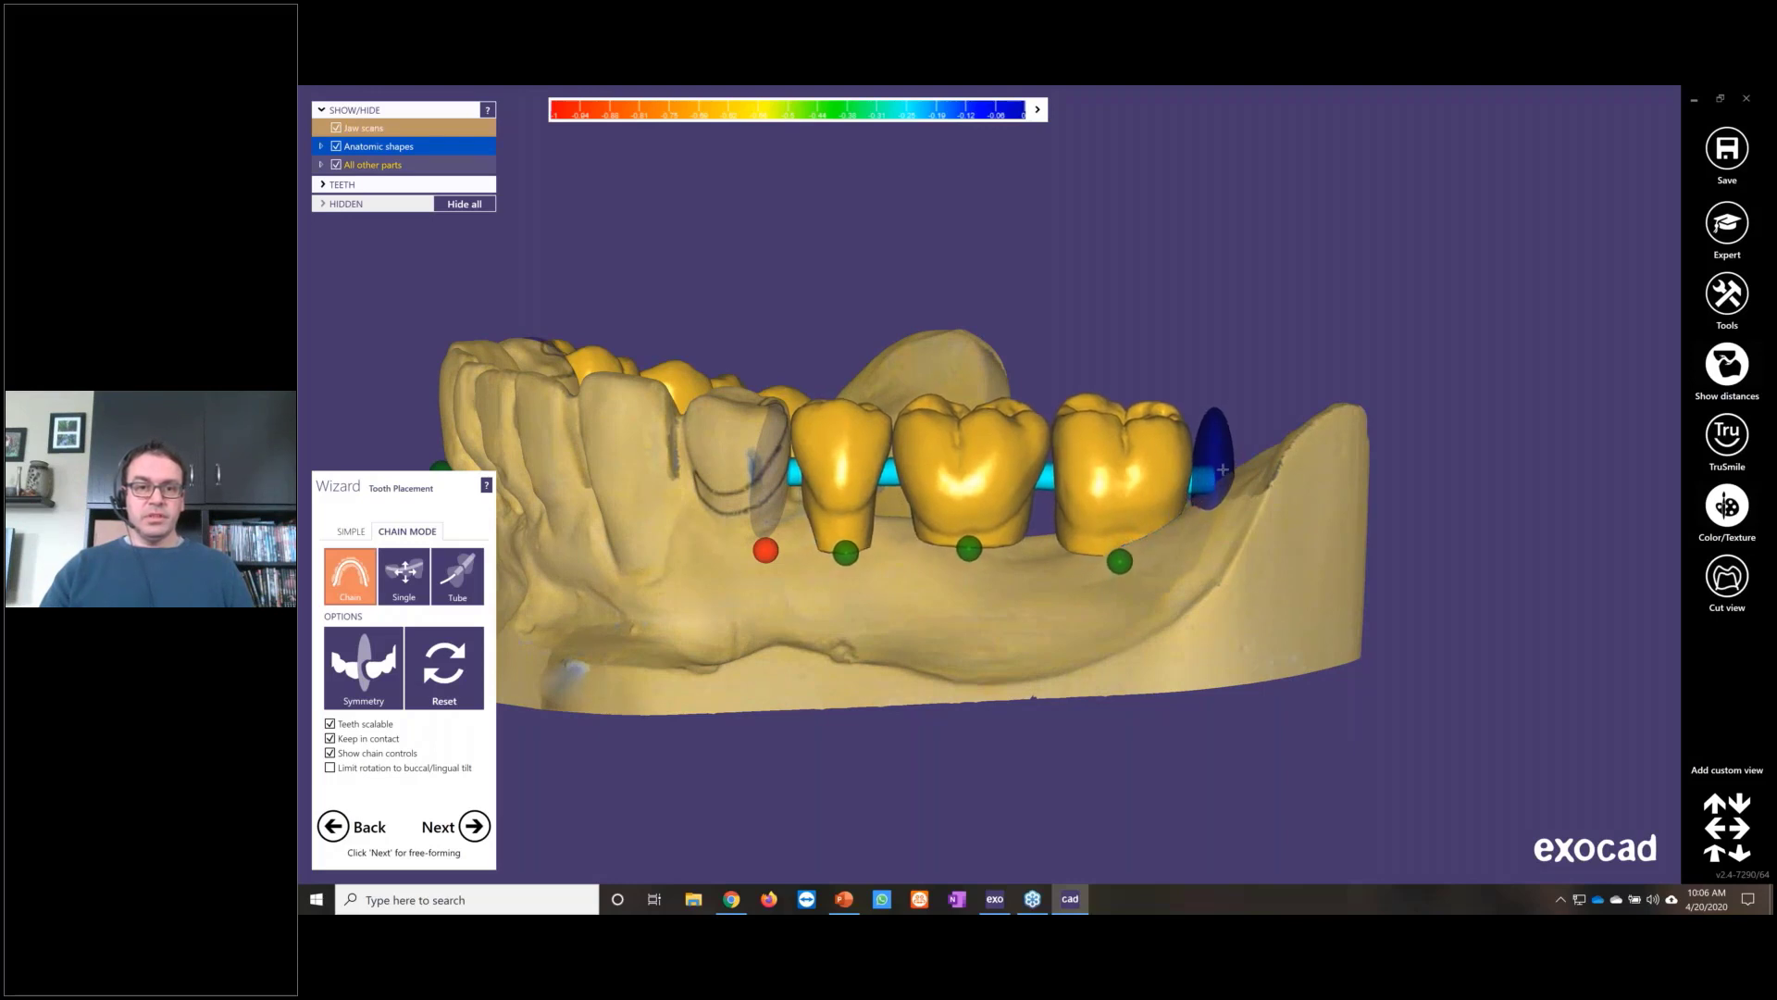
left_click_drag(1223, 470, 1217, 468)
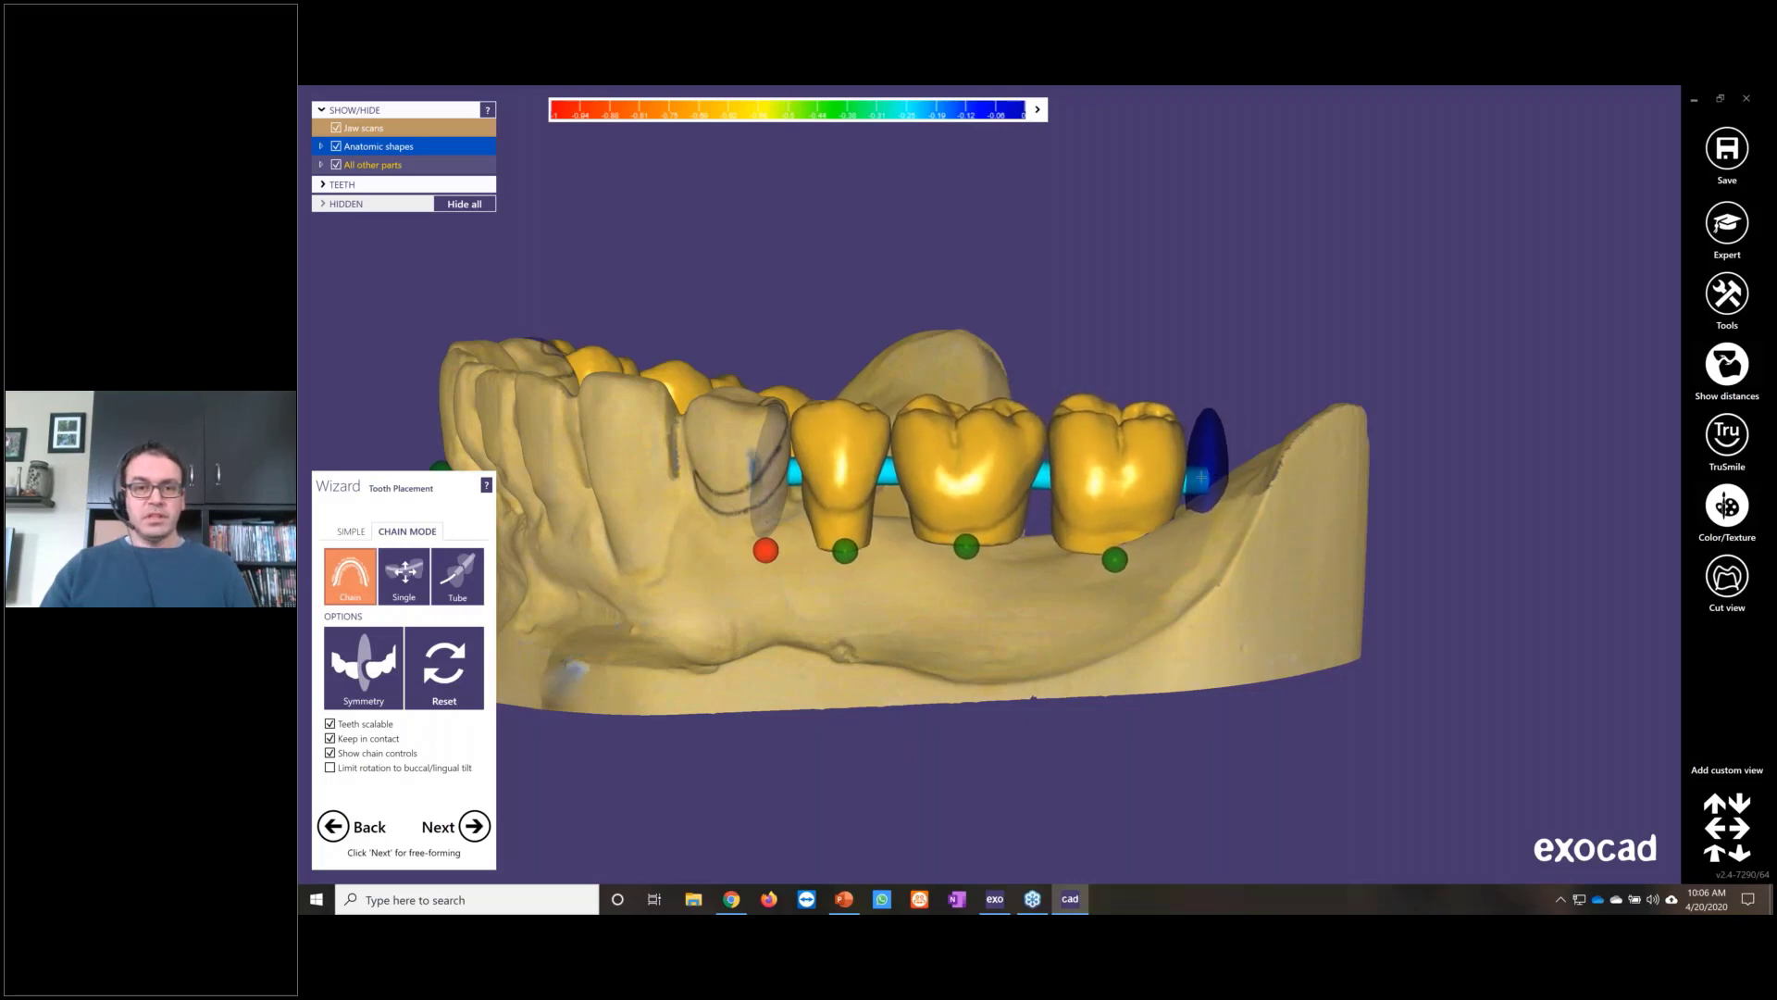
scroll(1214, 470, "down", 4)
right_click_drag(1214, 470, 1227, 374)
left_click_drag(1225, 364, 1227, 366)
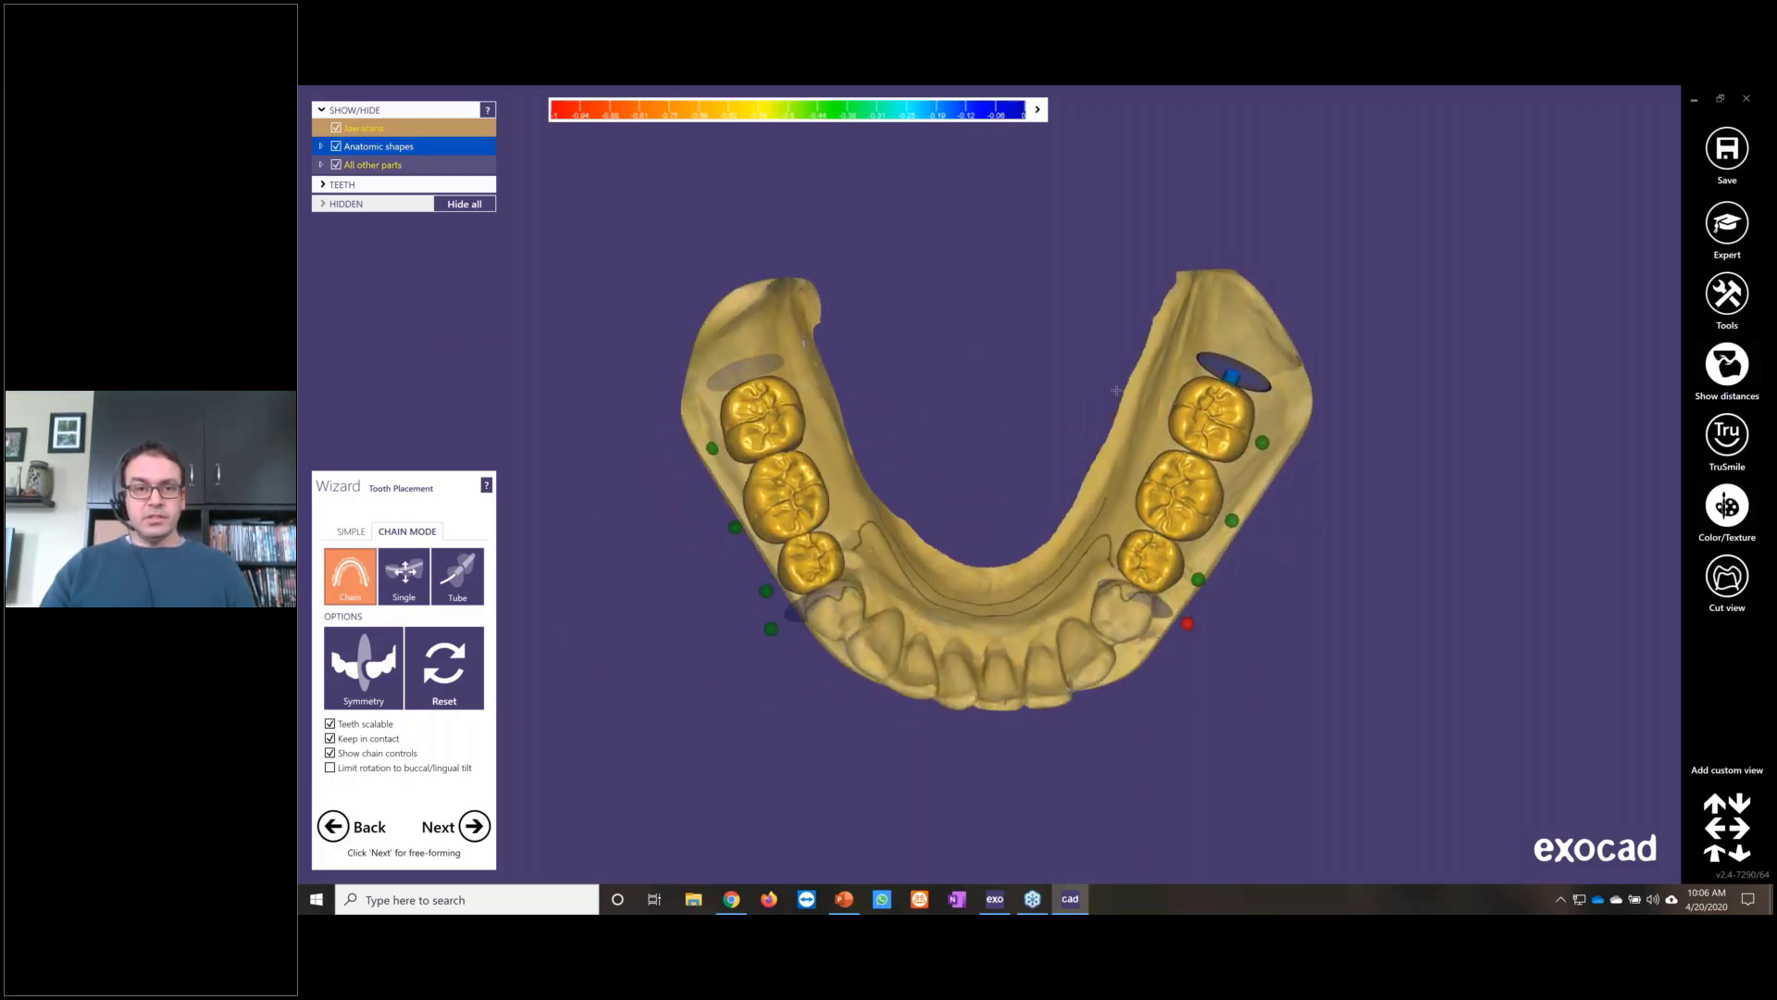
Step: Raise the distal end of the 29-31 tooth chain and shift it slightly toward the cheek side
right_click_drag(1117, 389, 824, 504)
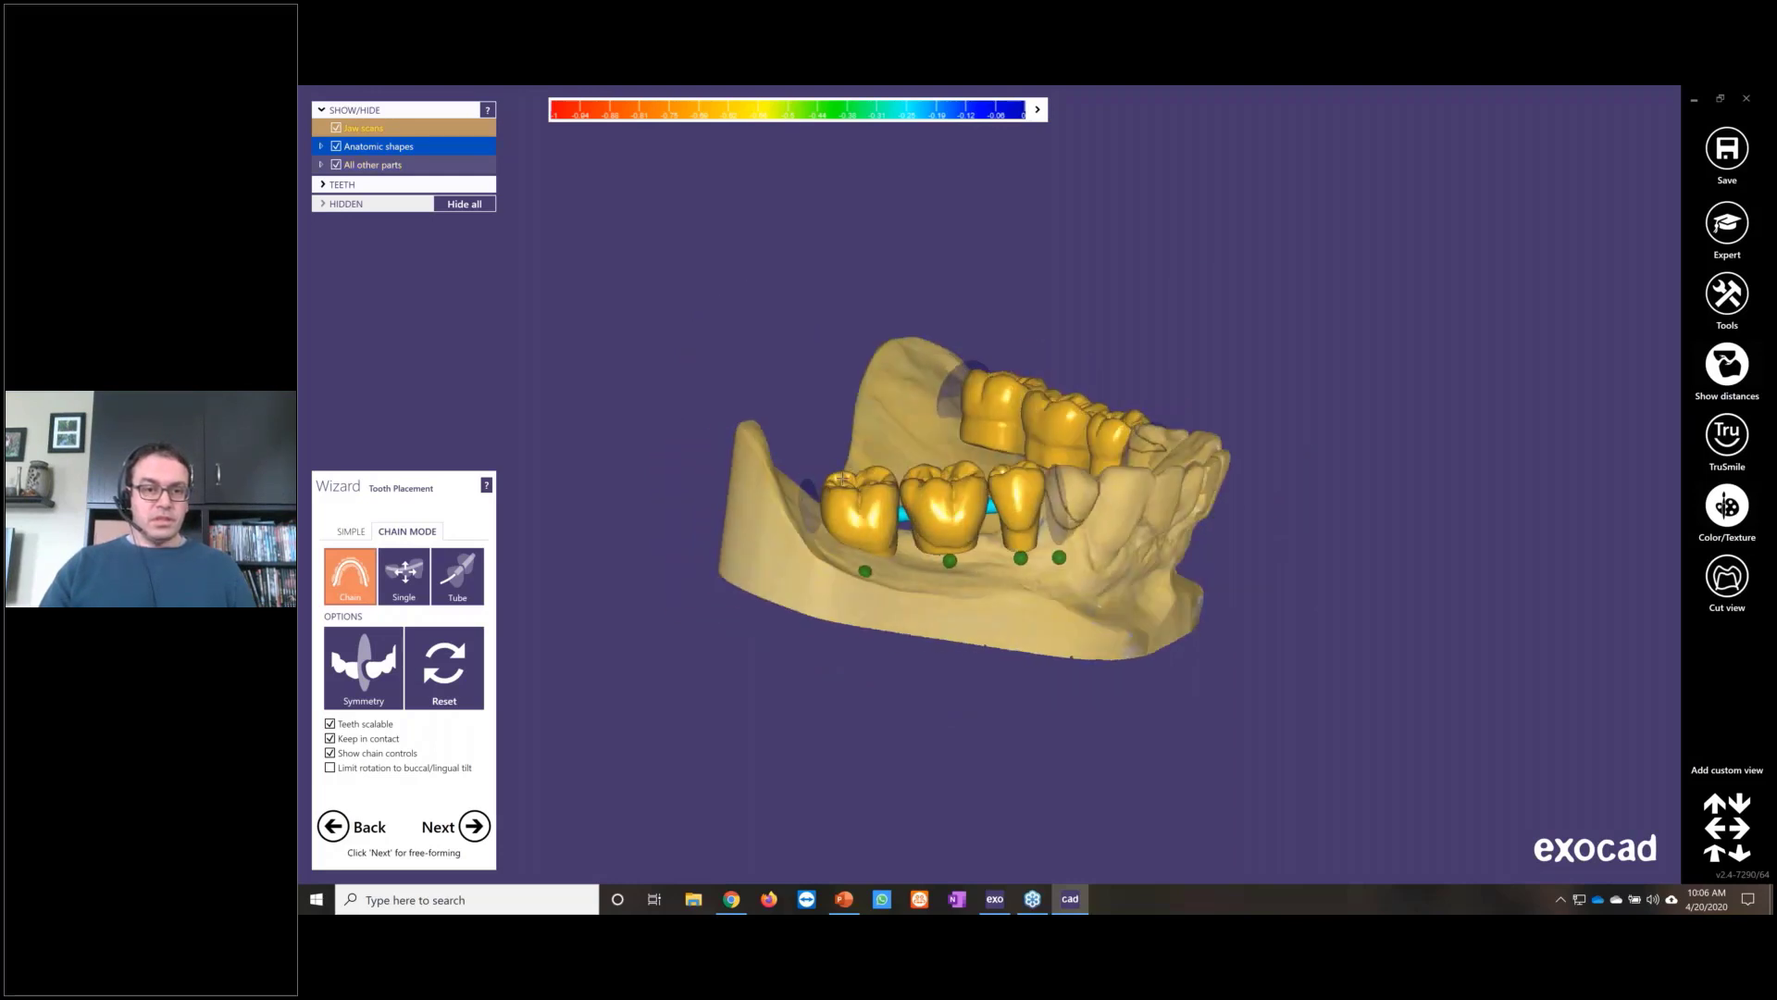
left_click_drag(808, 500, 804, 472)
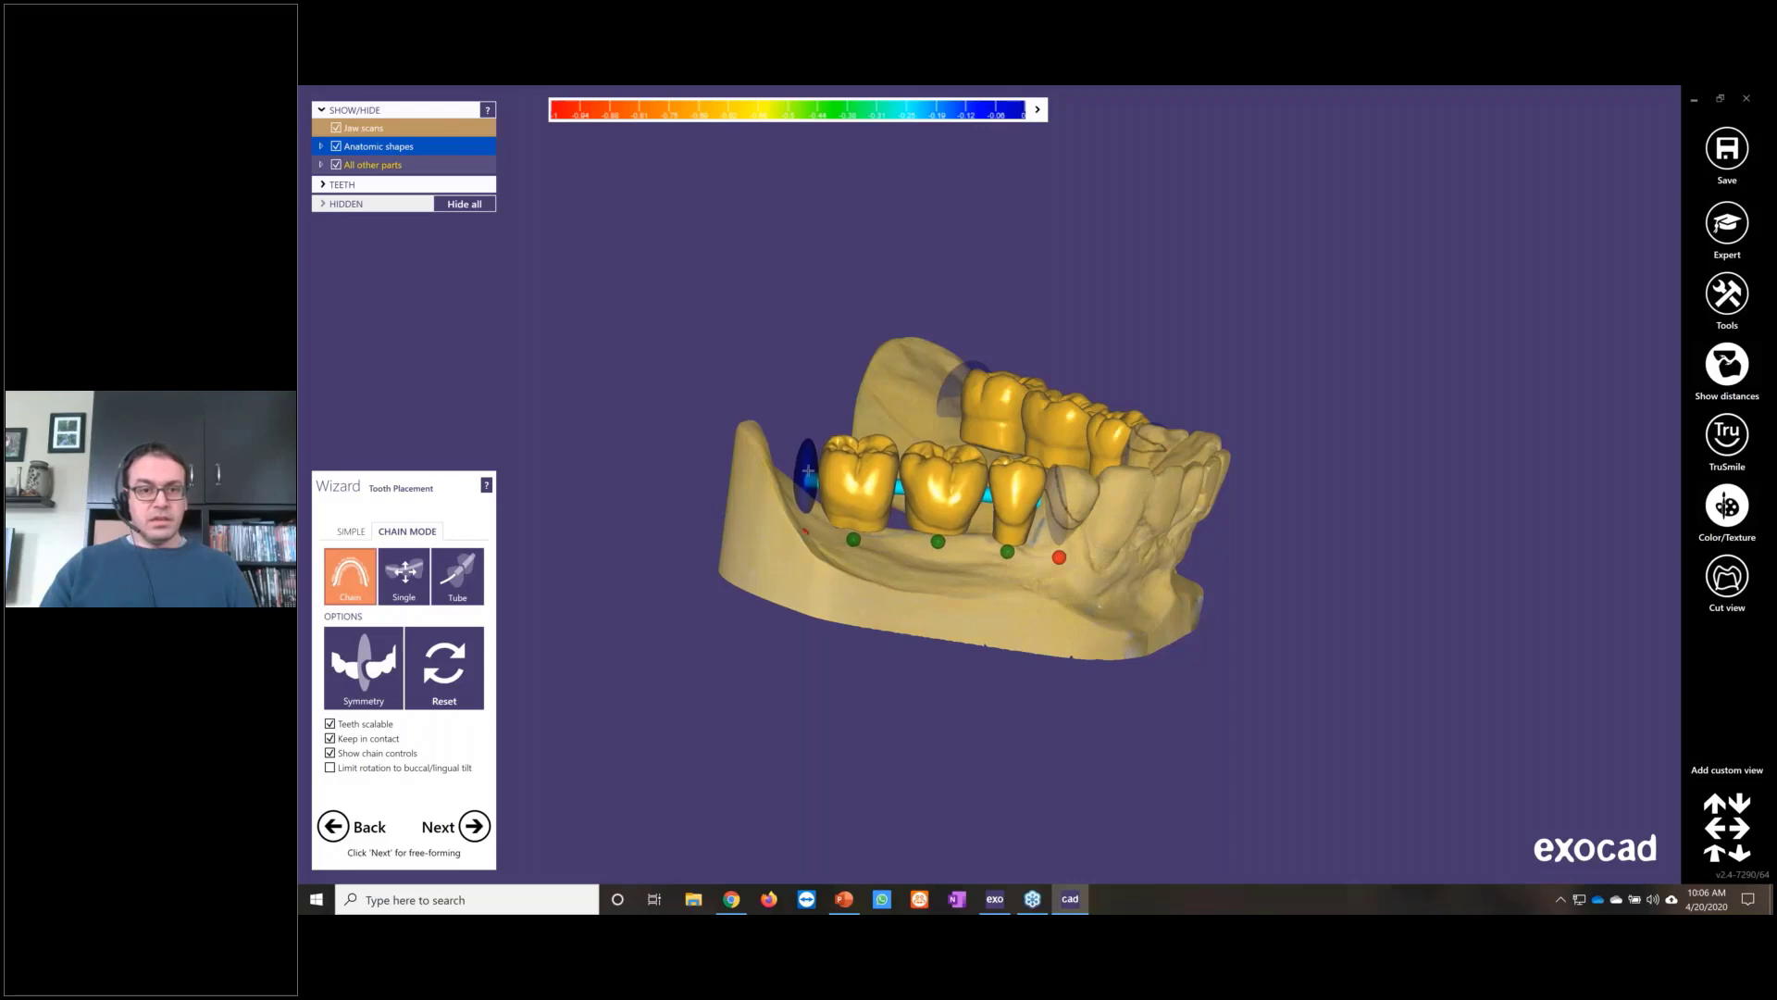
right_click_drag(805, 472, 786, 446)
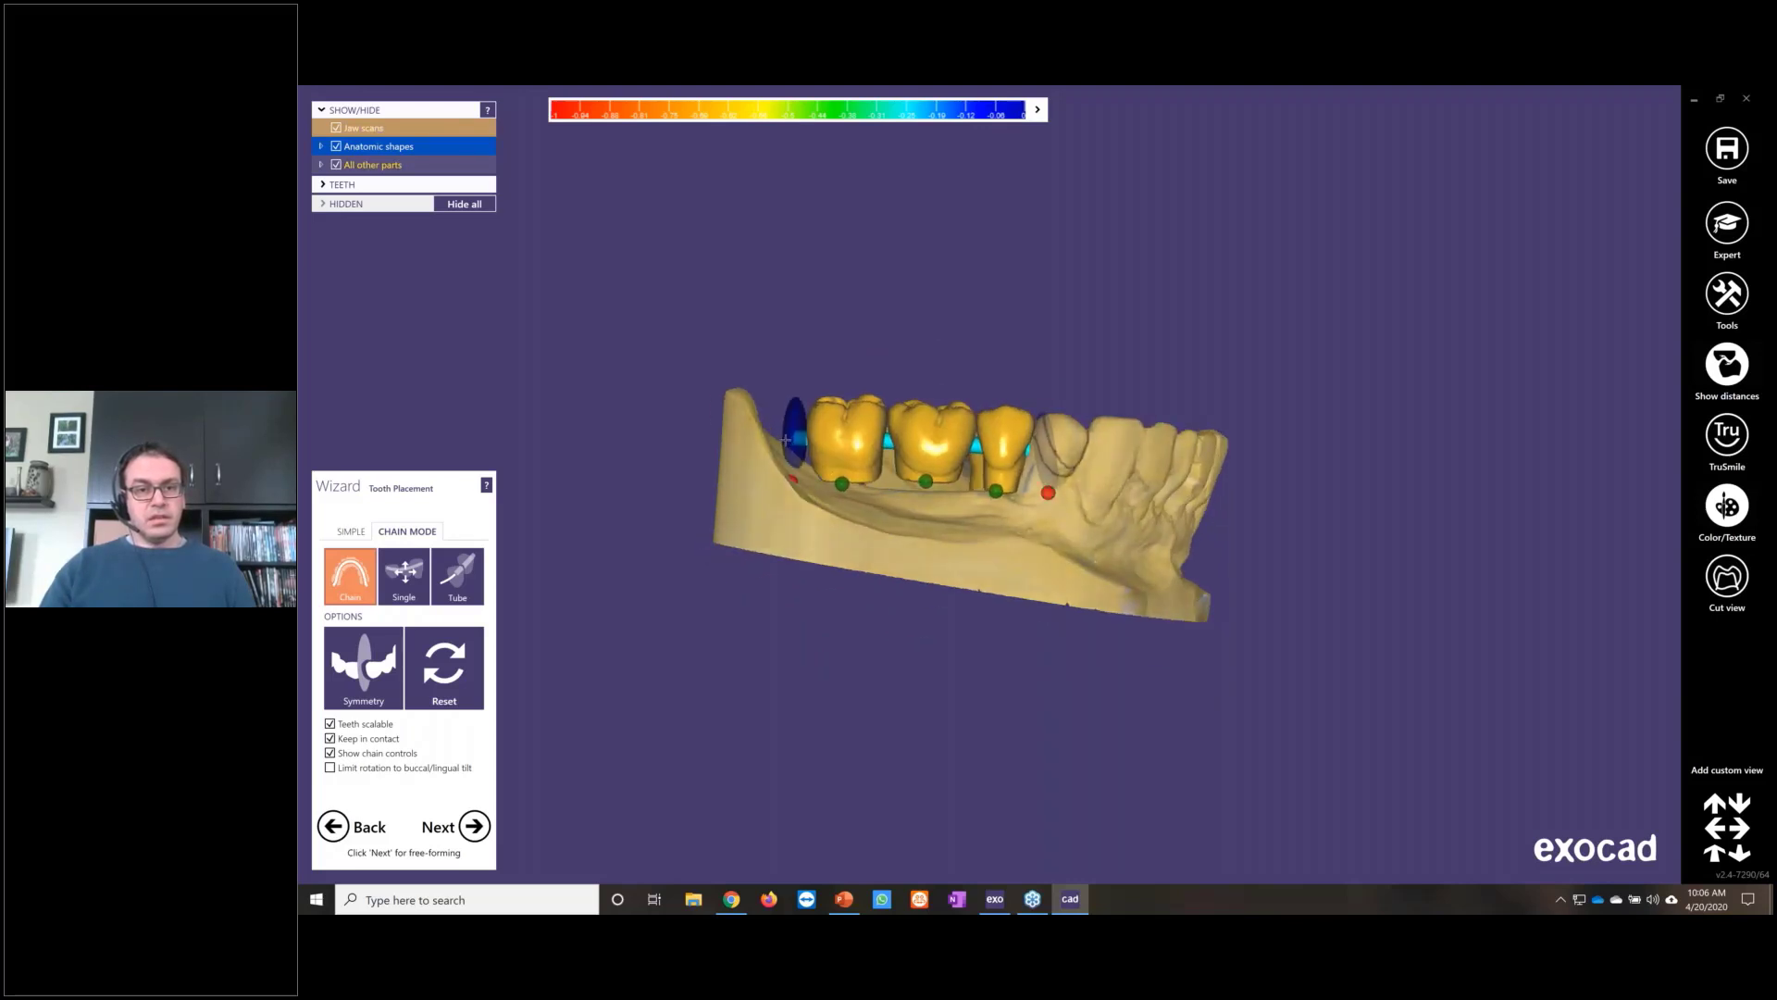
left_click_drag(787, 446, 789, 427)
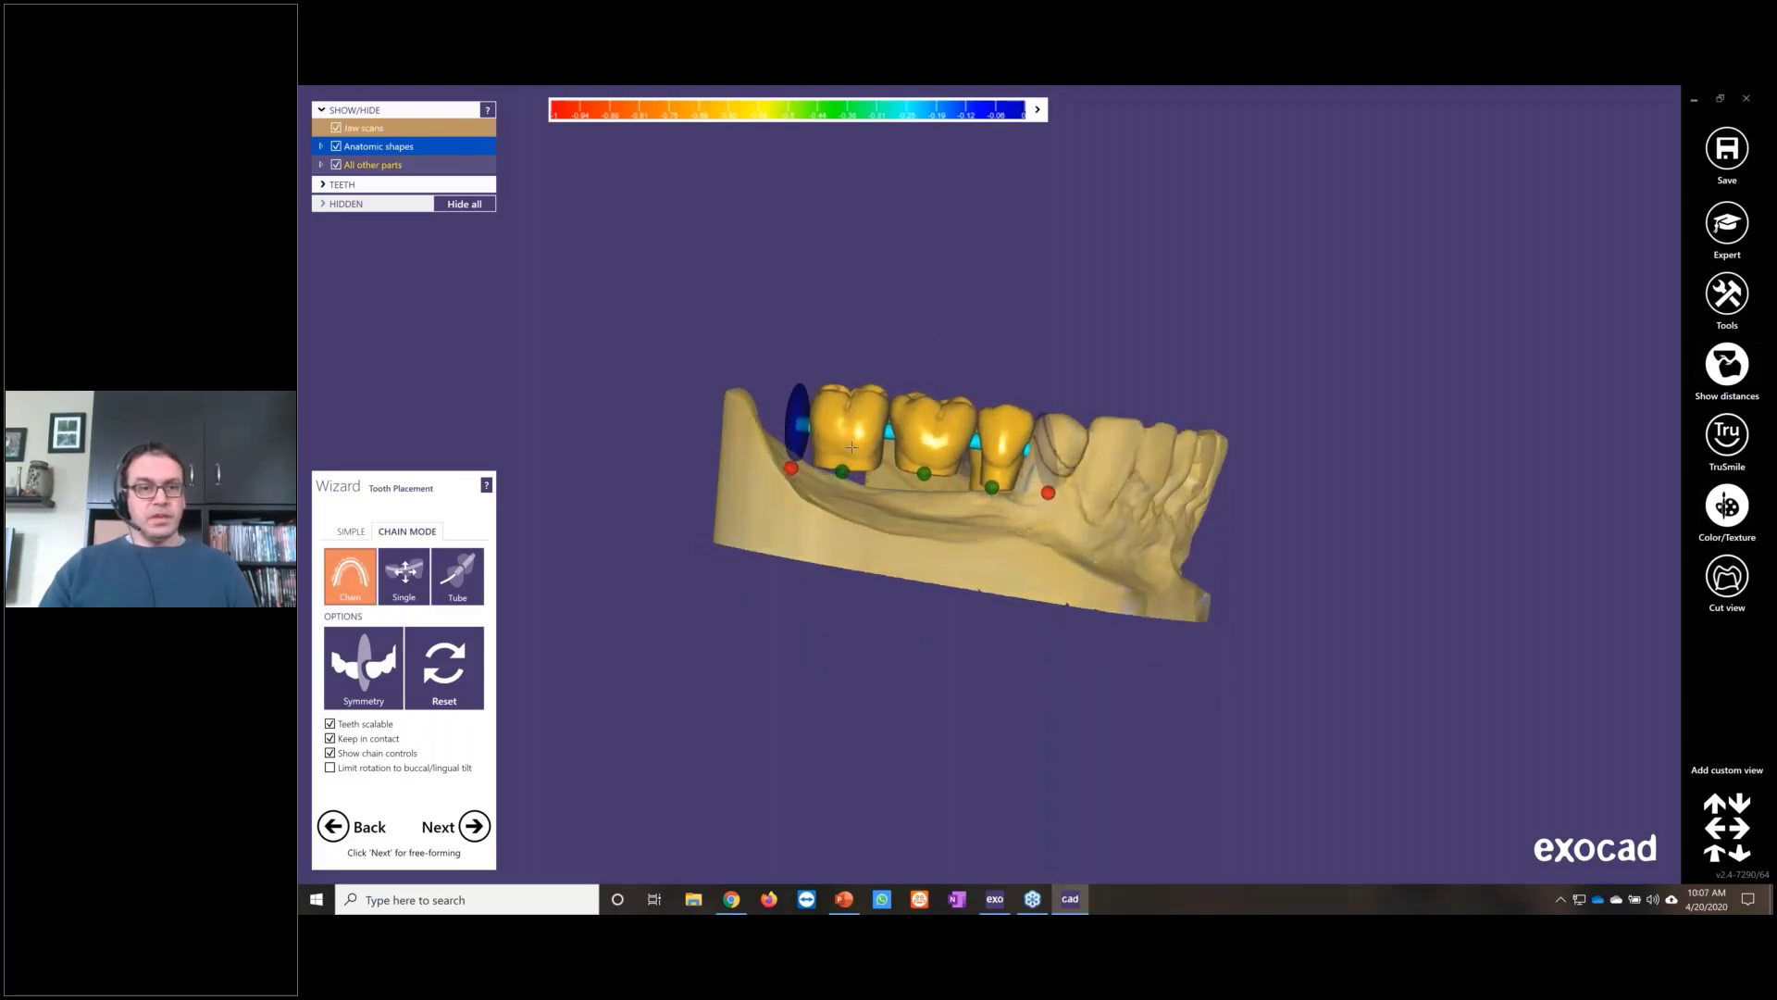
right_click_drag(851, 447, 1157, 520)
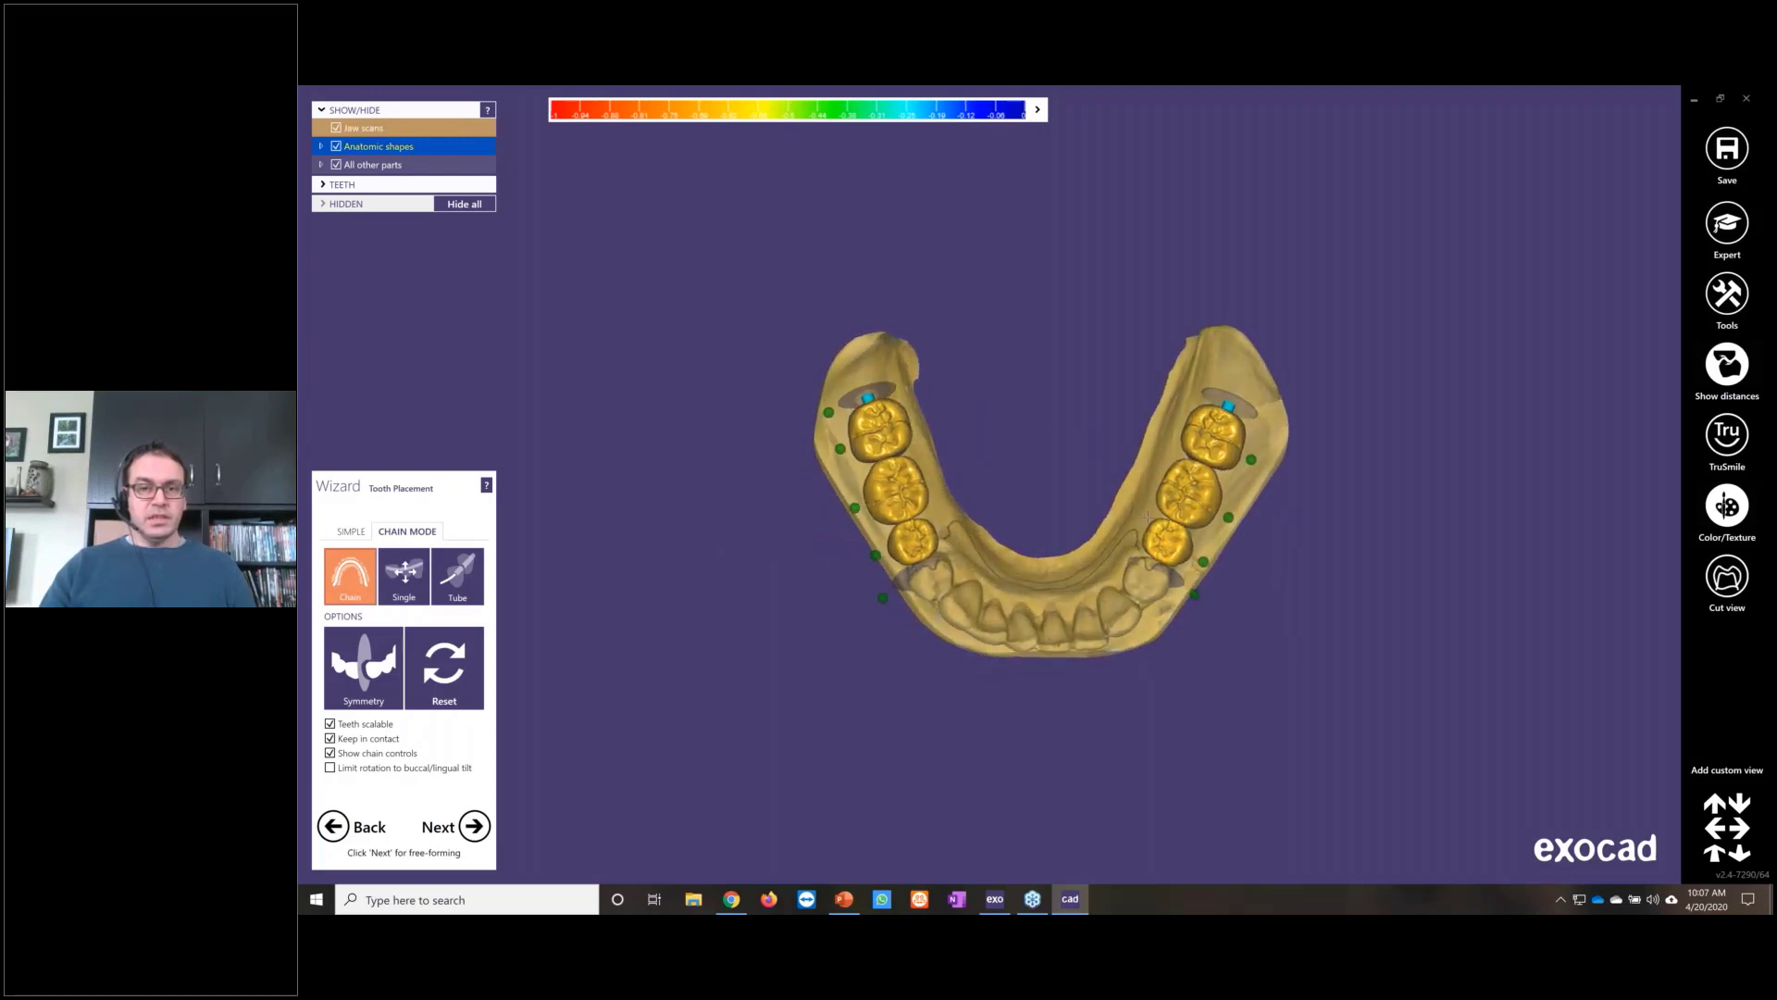
scroll(1148, 517, "up", 3)
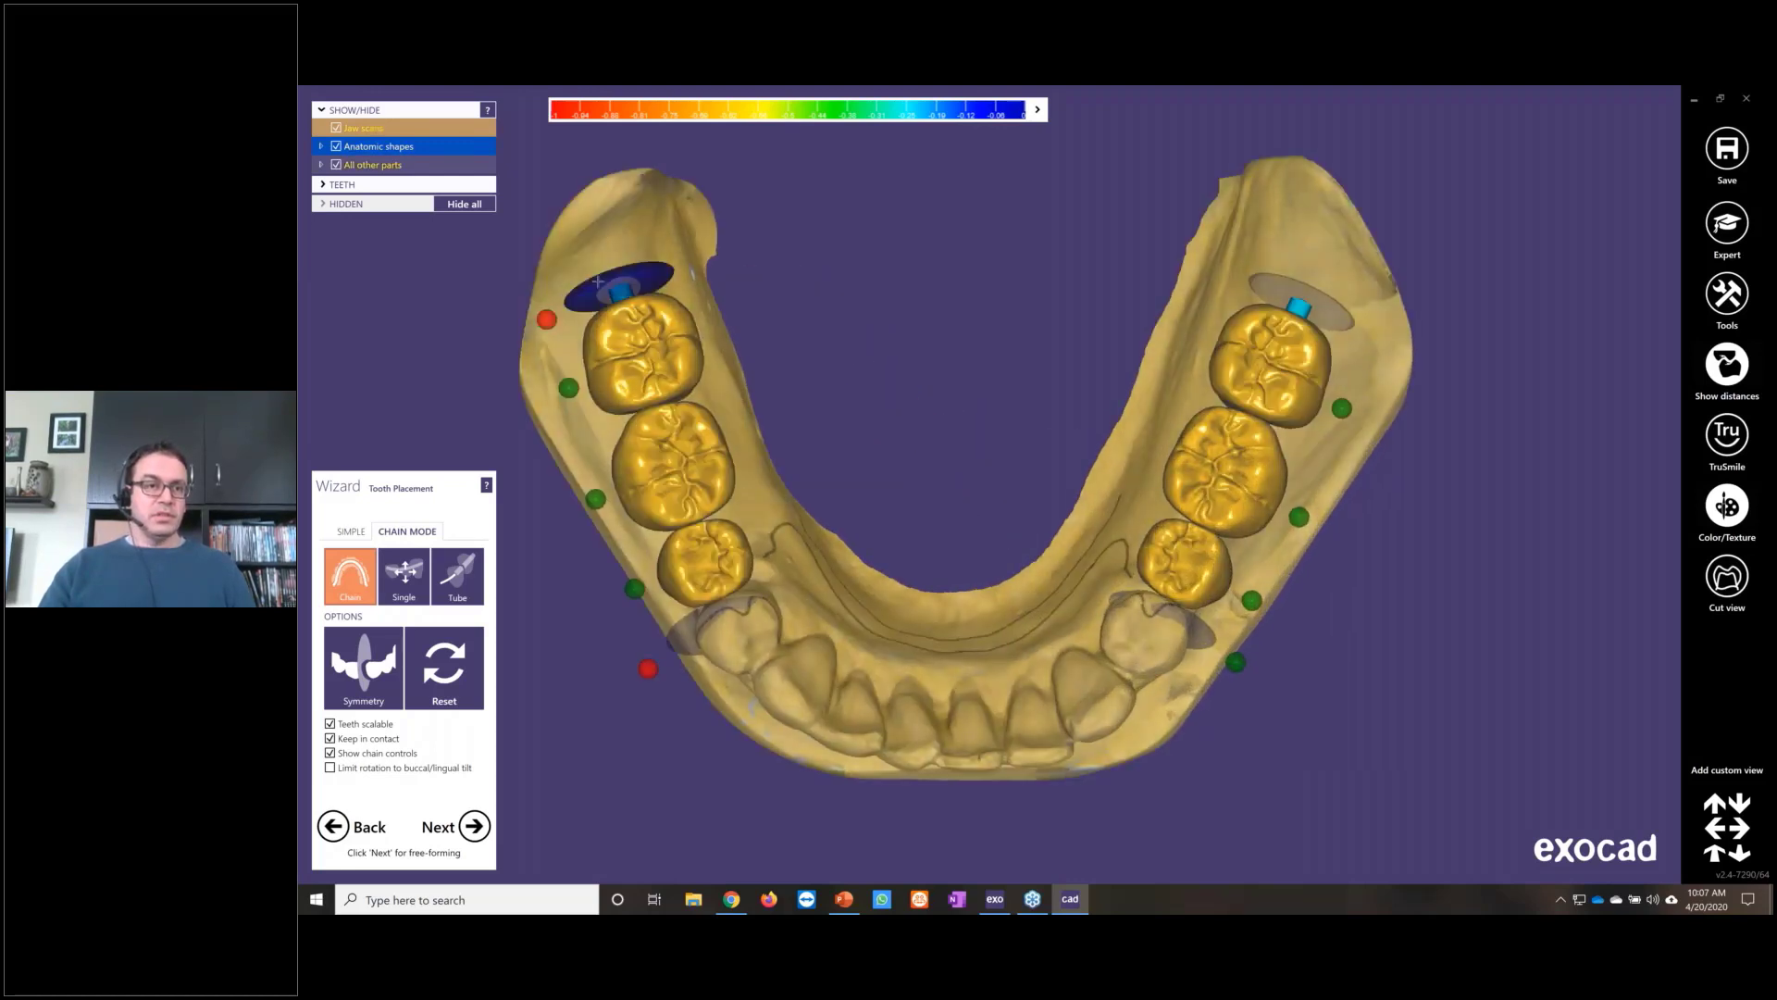
left_click_drag(597, 280, 585, 286)
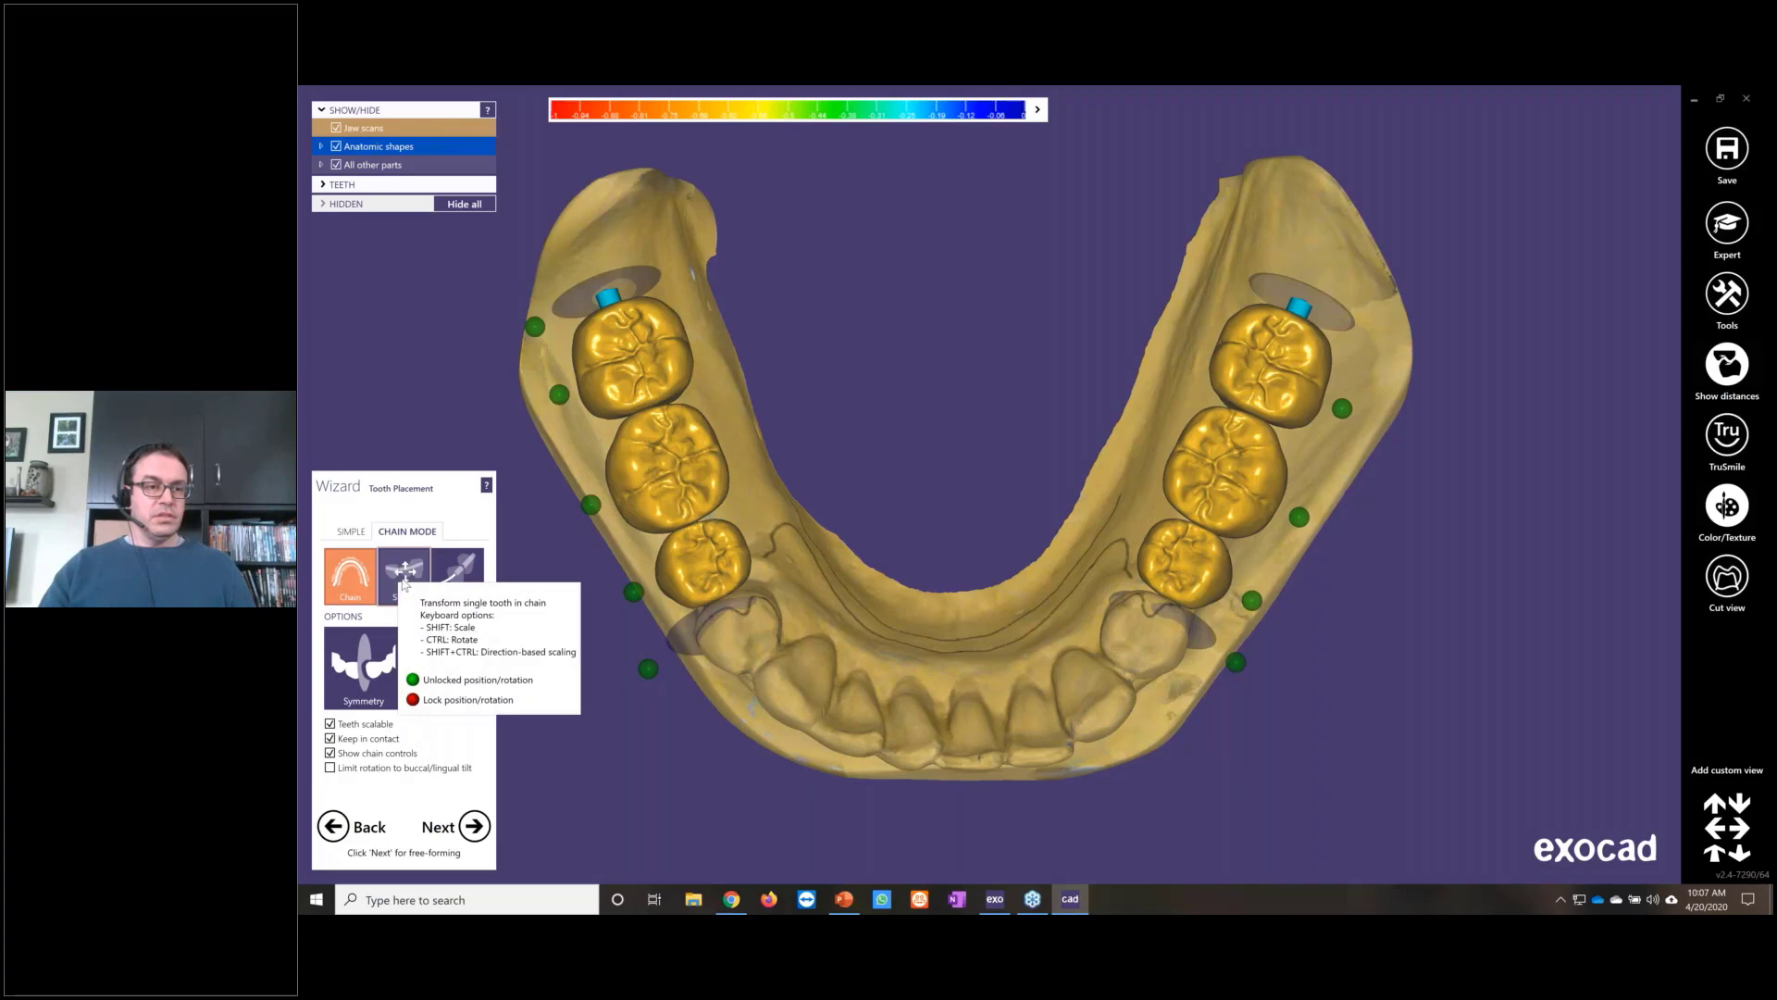
Step: Switch the chain to single-tooth transformation and nudge tooth 20 slightly upward
left_click(404, 578)
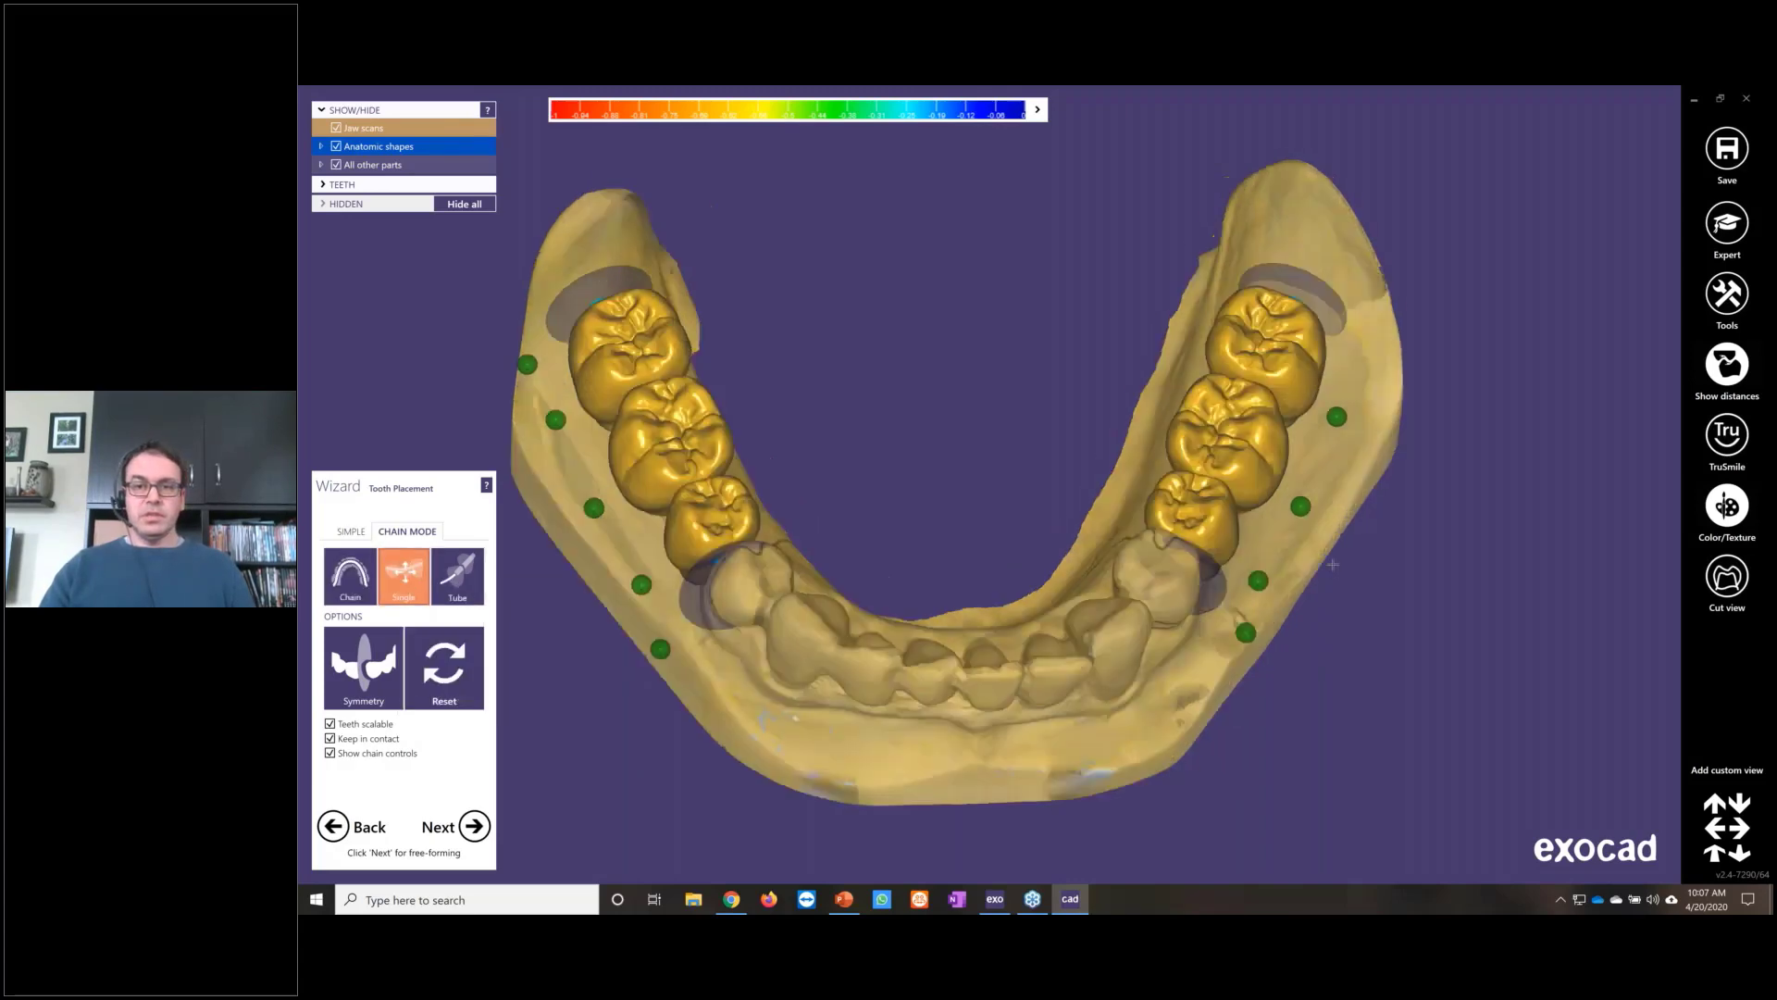
right_click_drag(1332, 564, 886, 492)
scroll(1138, 518, "up", 3)
right_click_drag(883, 493, 1175, 462)
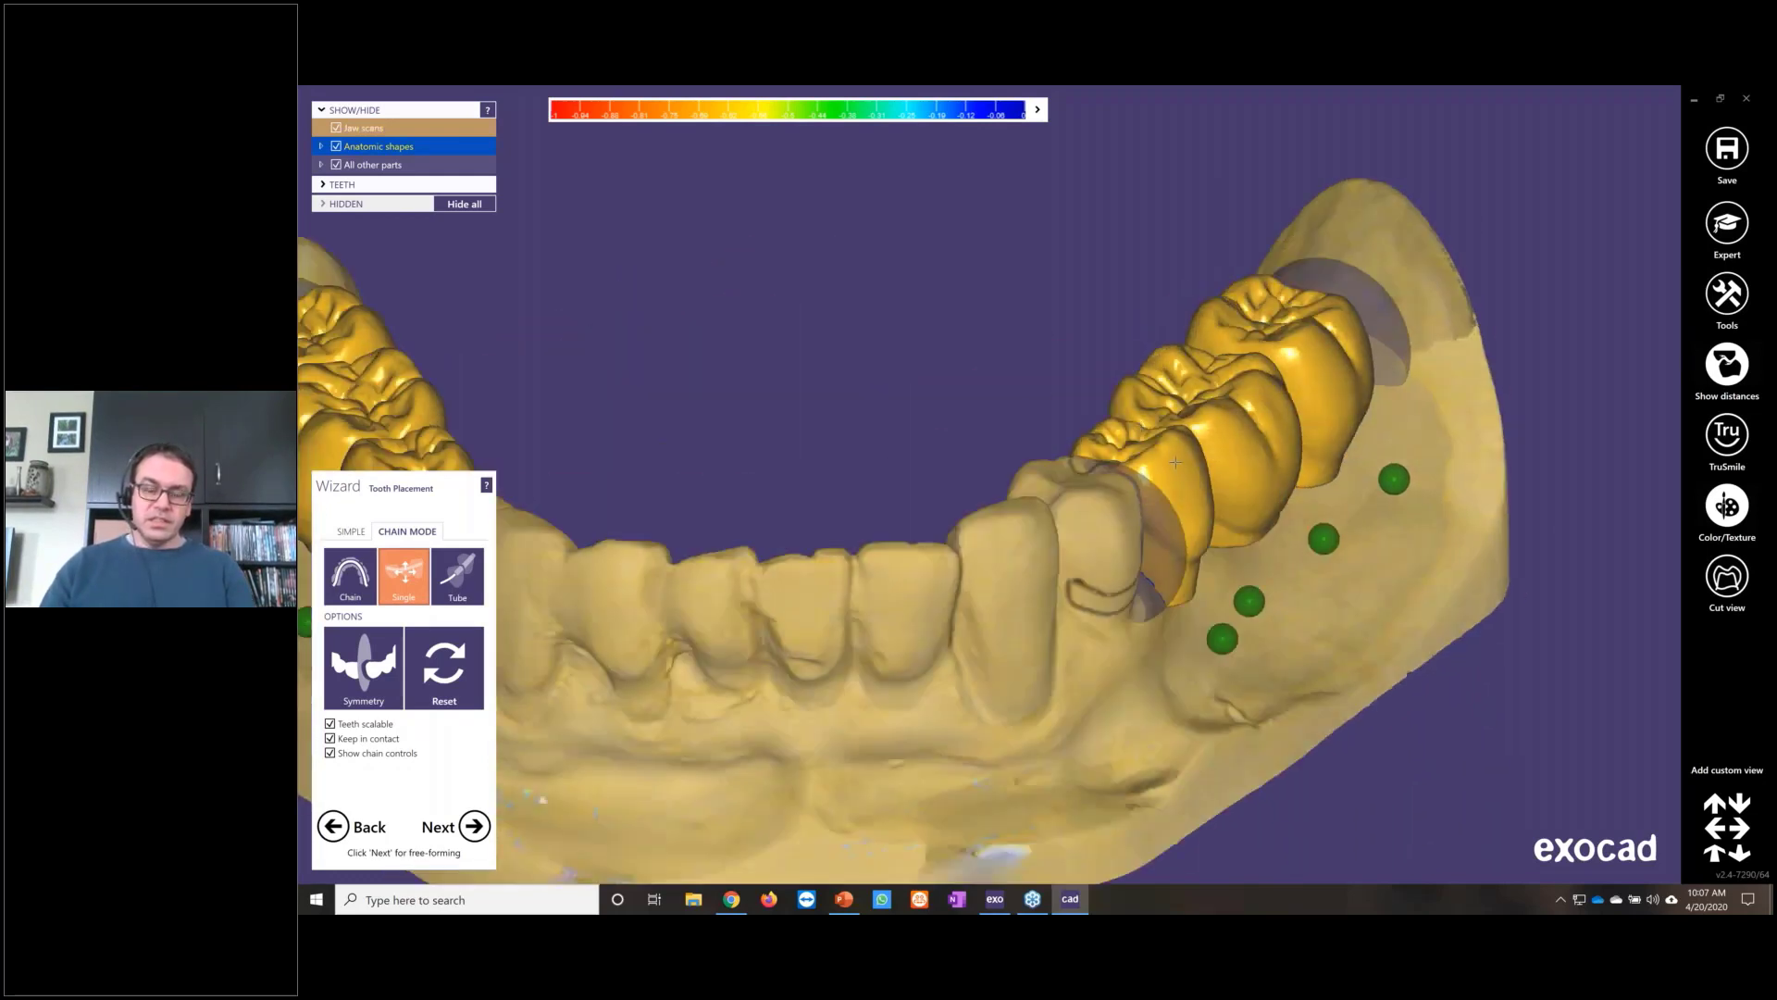
left_click_drag(1184, 455, 1180, 449)
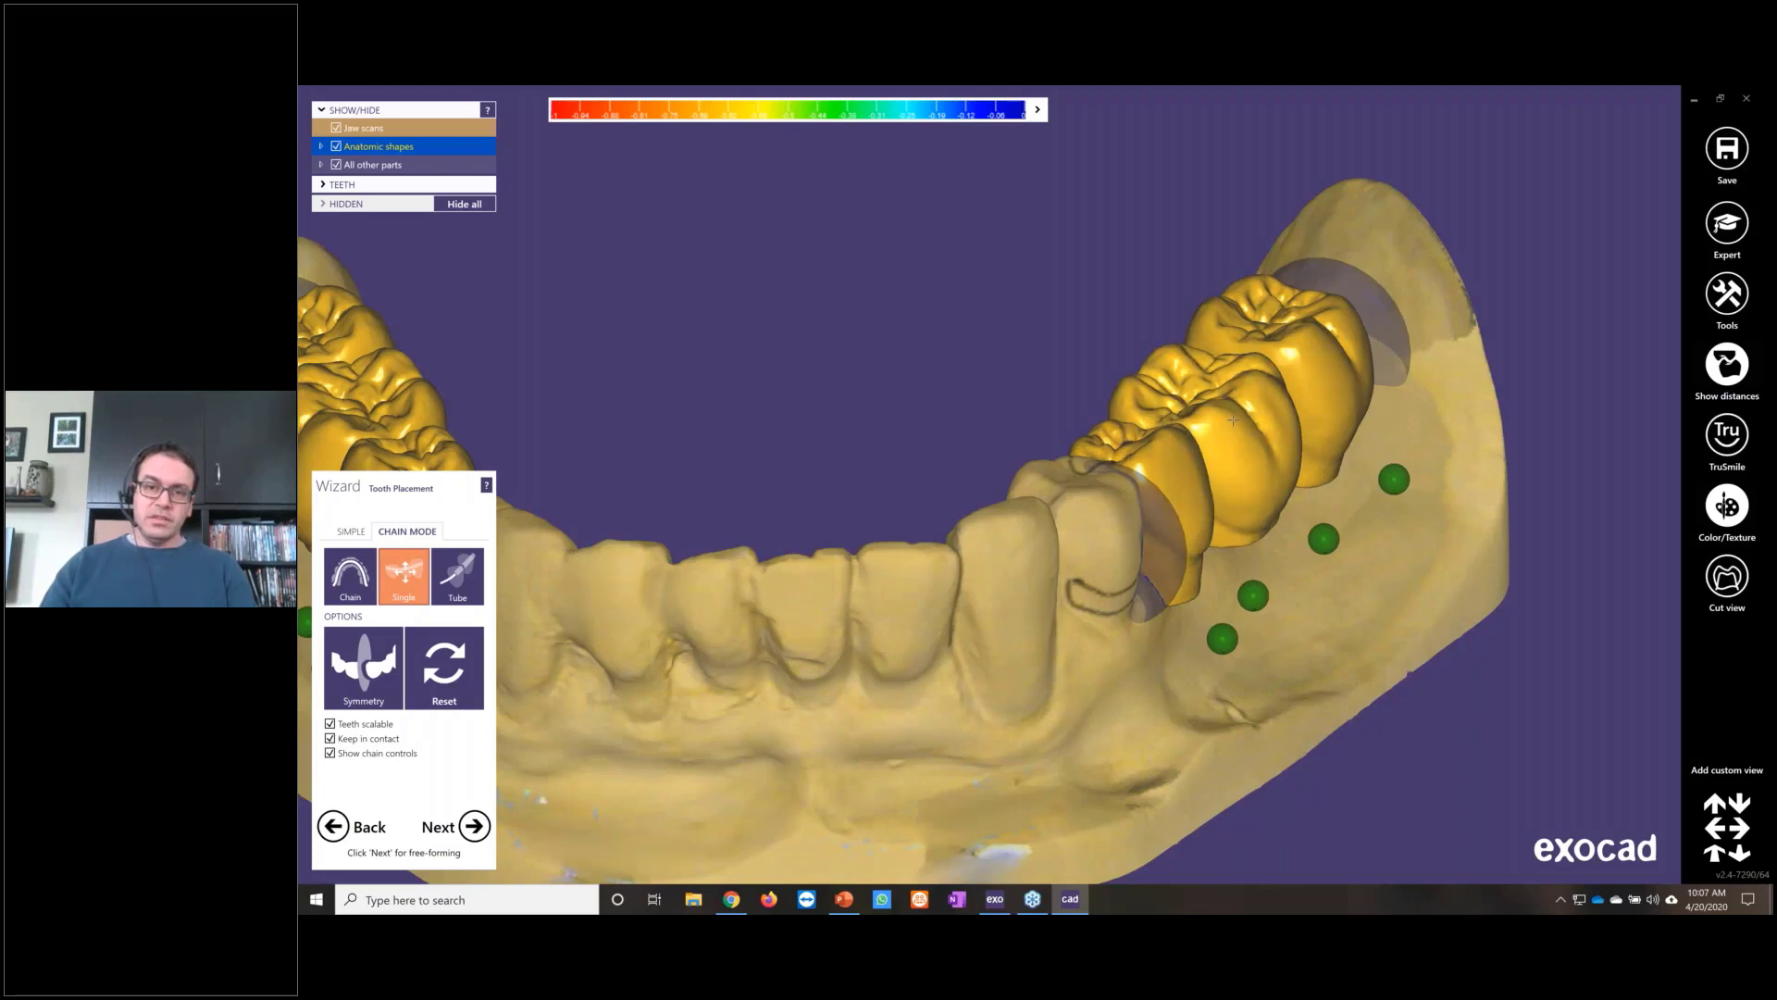
Step: Nudge teeth 18, 19 and 20 individually into better alignment and raise tooth 18 slightly
left_click_drag(1229, 418, 1222, 419)
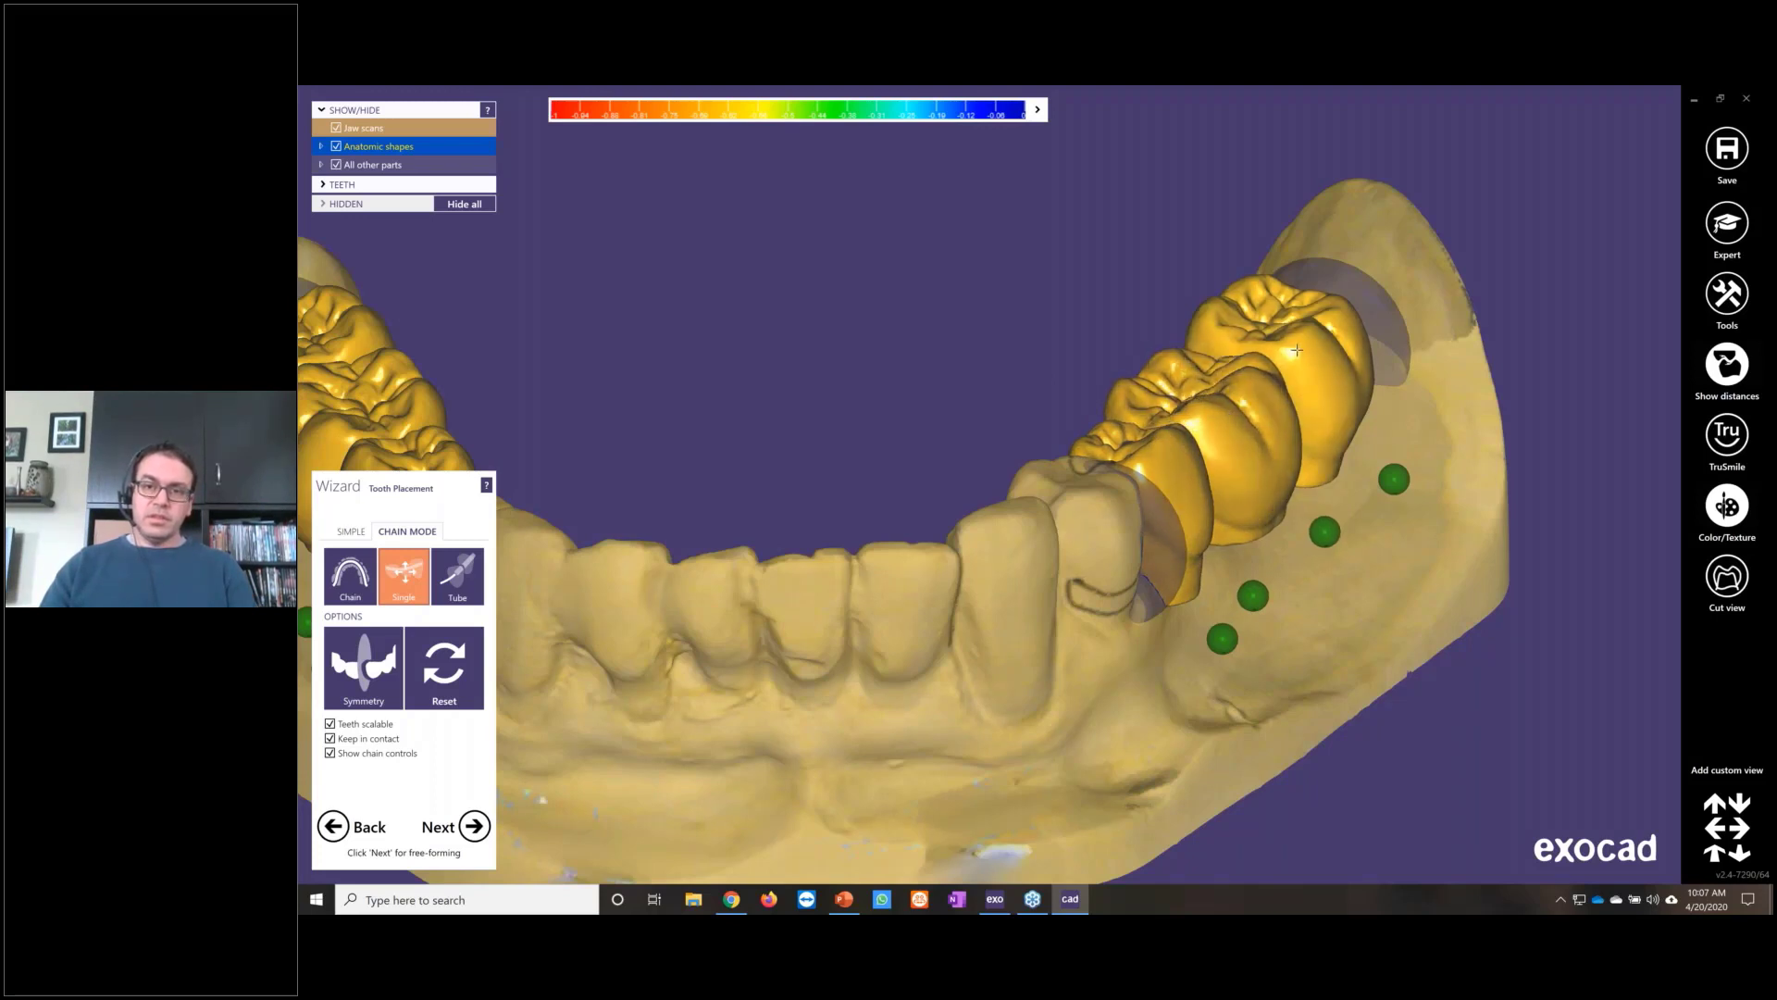
left_click_drag(1294, 350, 1285, 353)
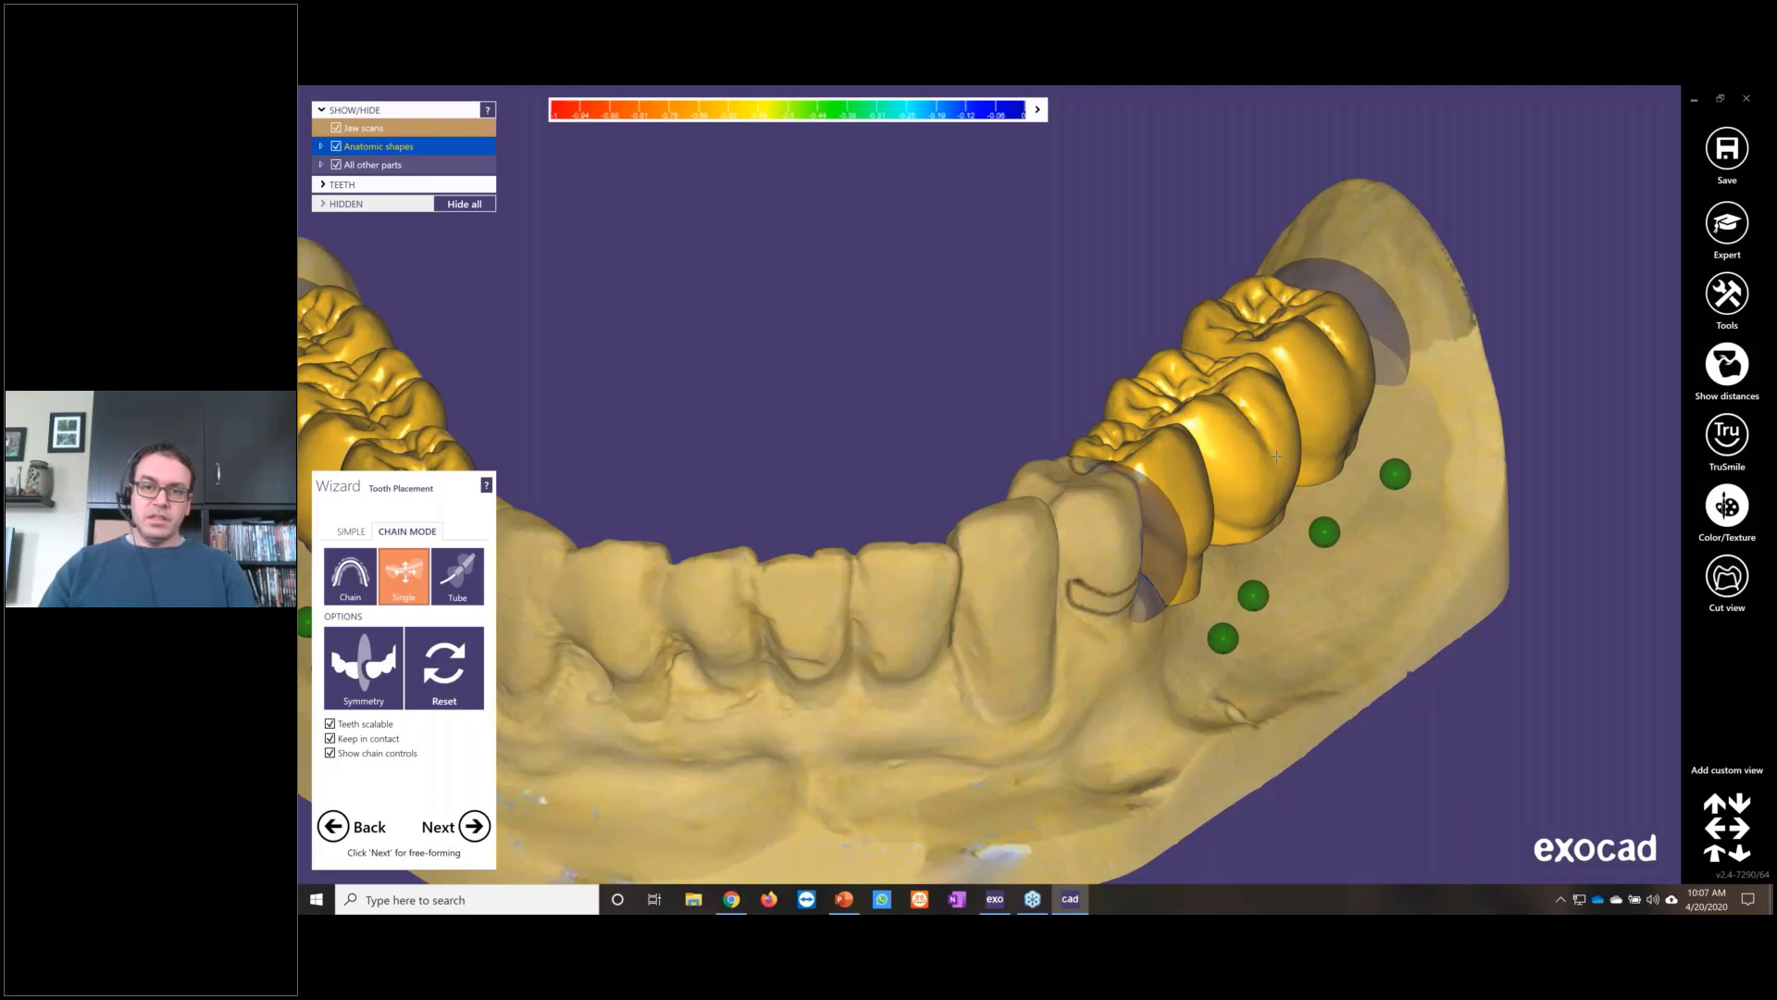
scroll(1275, 456, "down", 4)
right_click_drag(1276, 456, 1212, 421)
scroll(1025, 409, "up", 4)
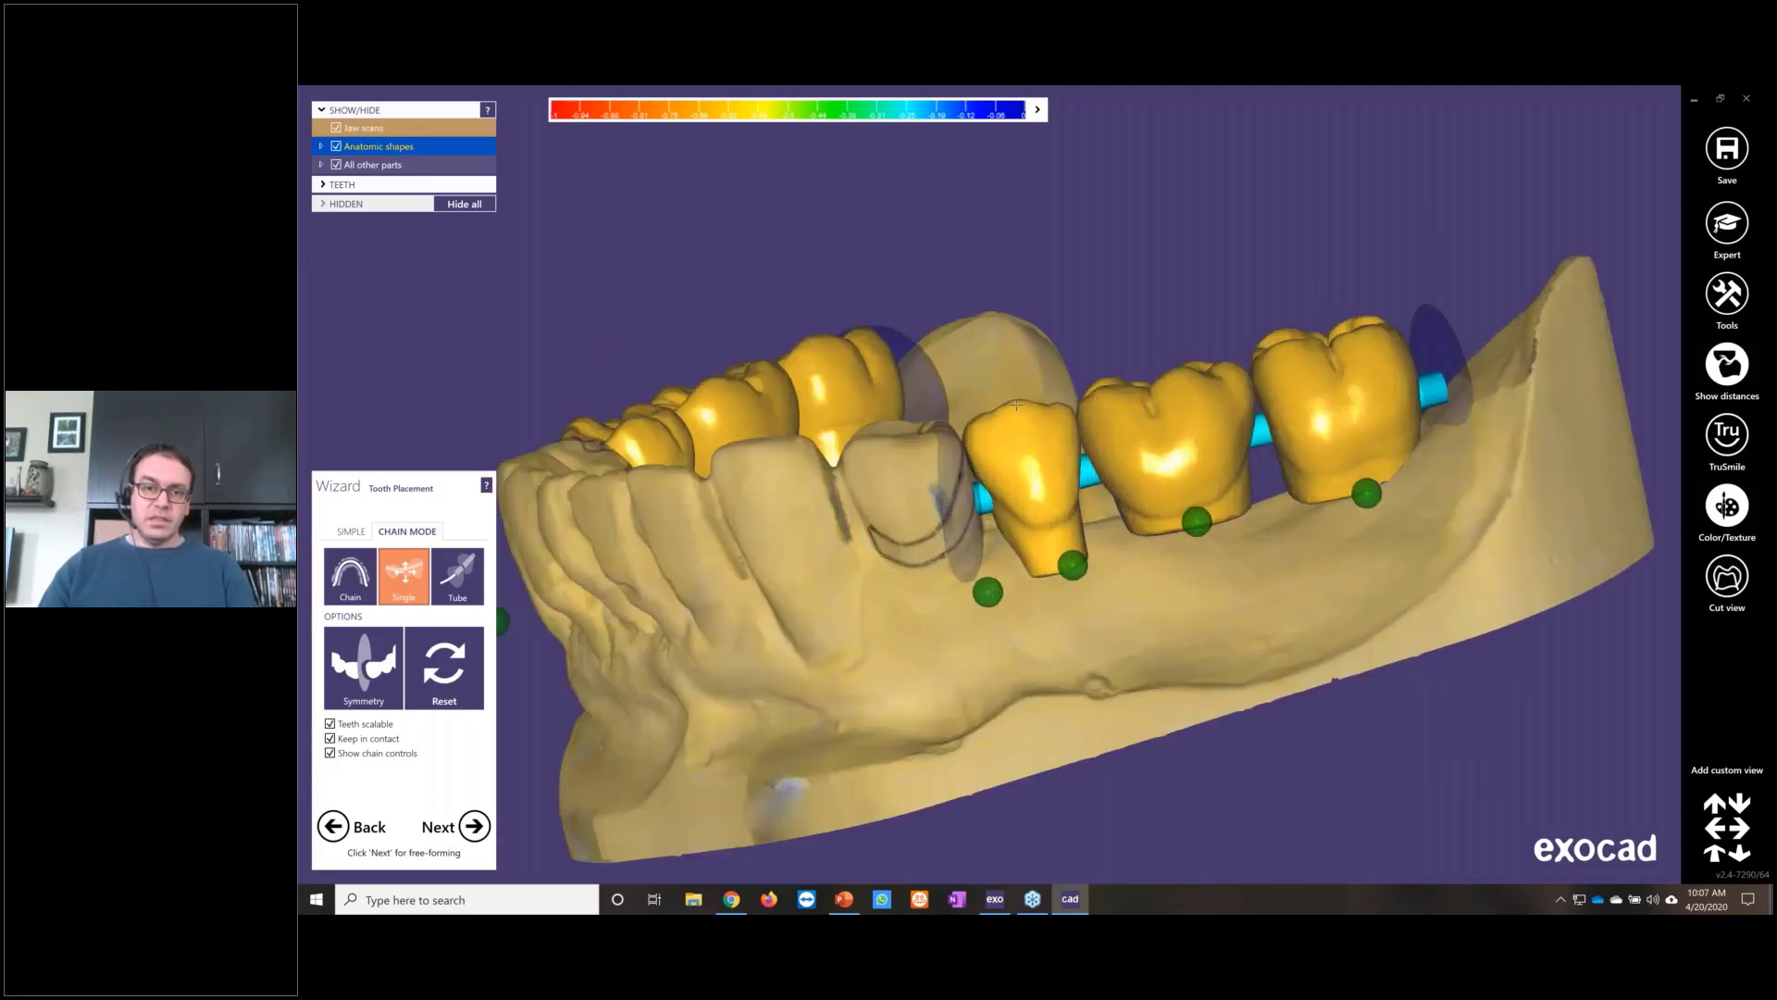
left_click_drag(1016, 405, 1020, 406)
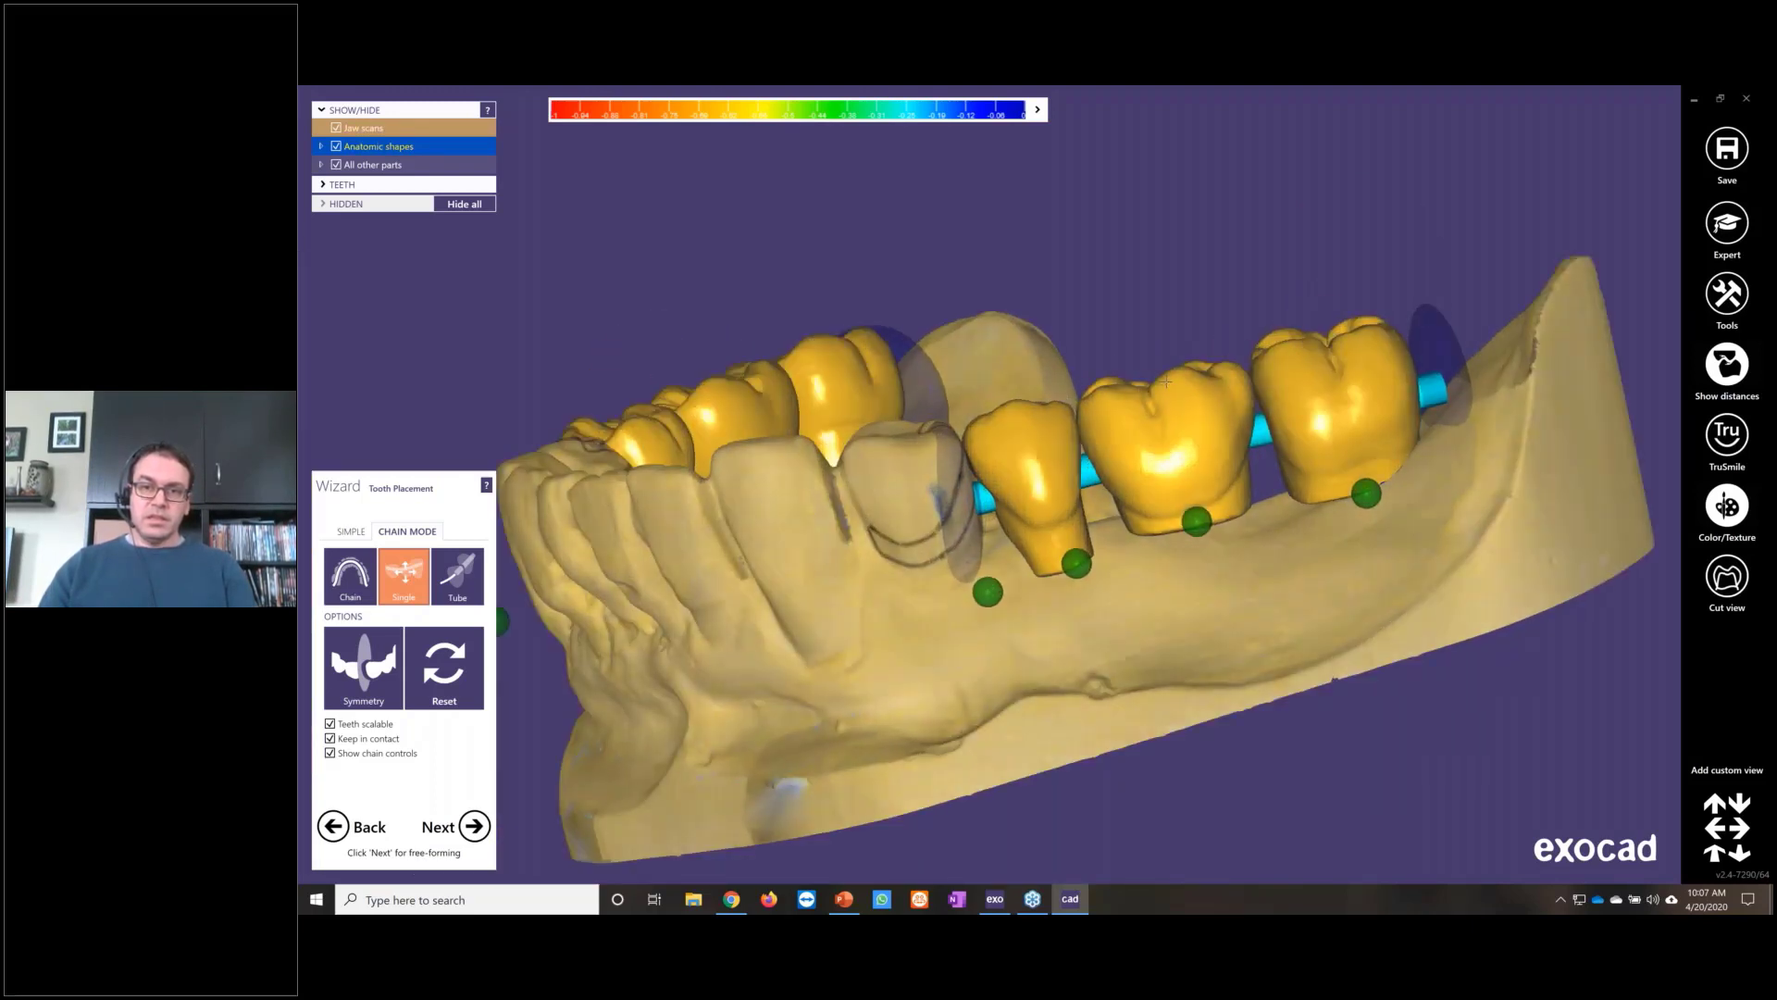
left_click_drag(1347, 343, 1366, 326)
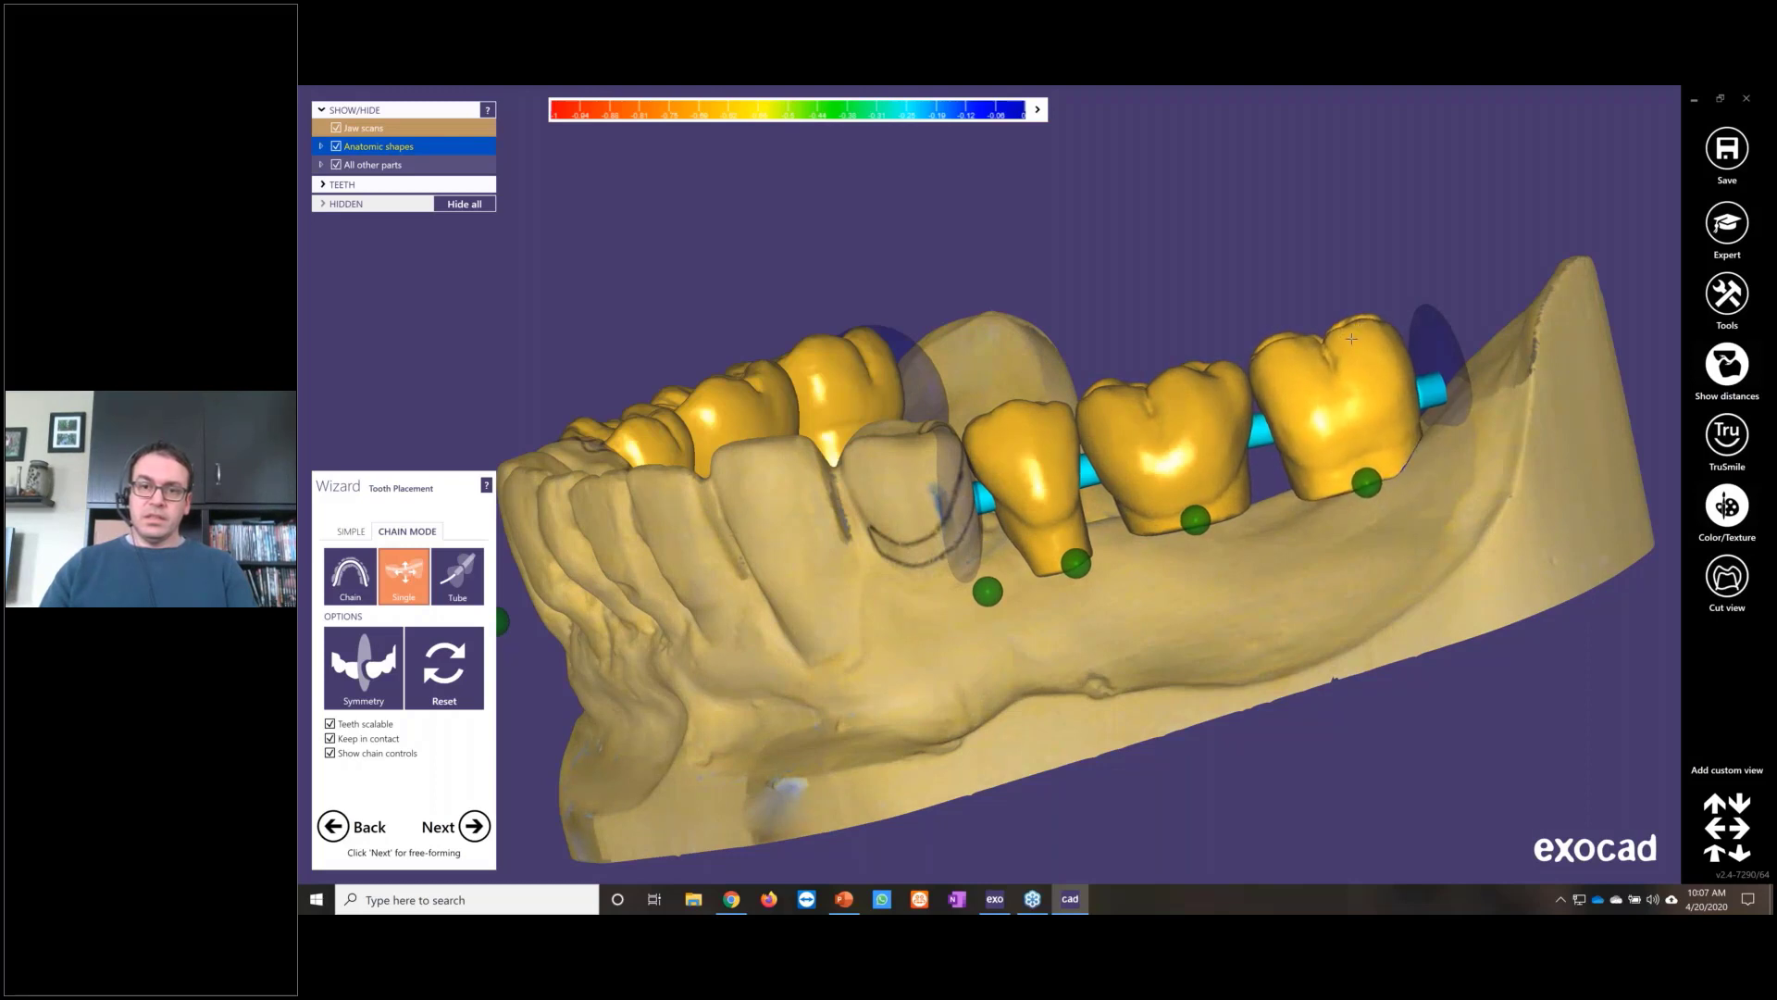
Step: Adjust the position of tooth 31 on the opposite side and proceed to free-forming
scroll(1068, 516, "down", 3)
right_click_drag(1068, 516, 1019, 441)
scroll(1120, 421, "up", 2)
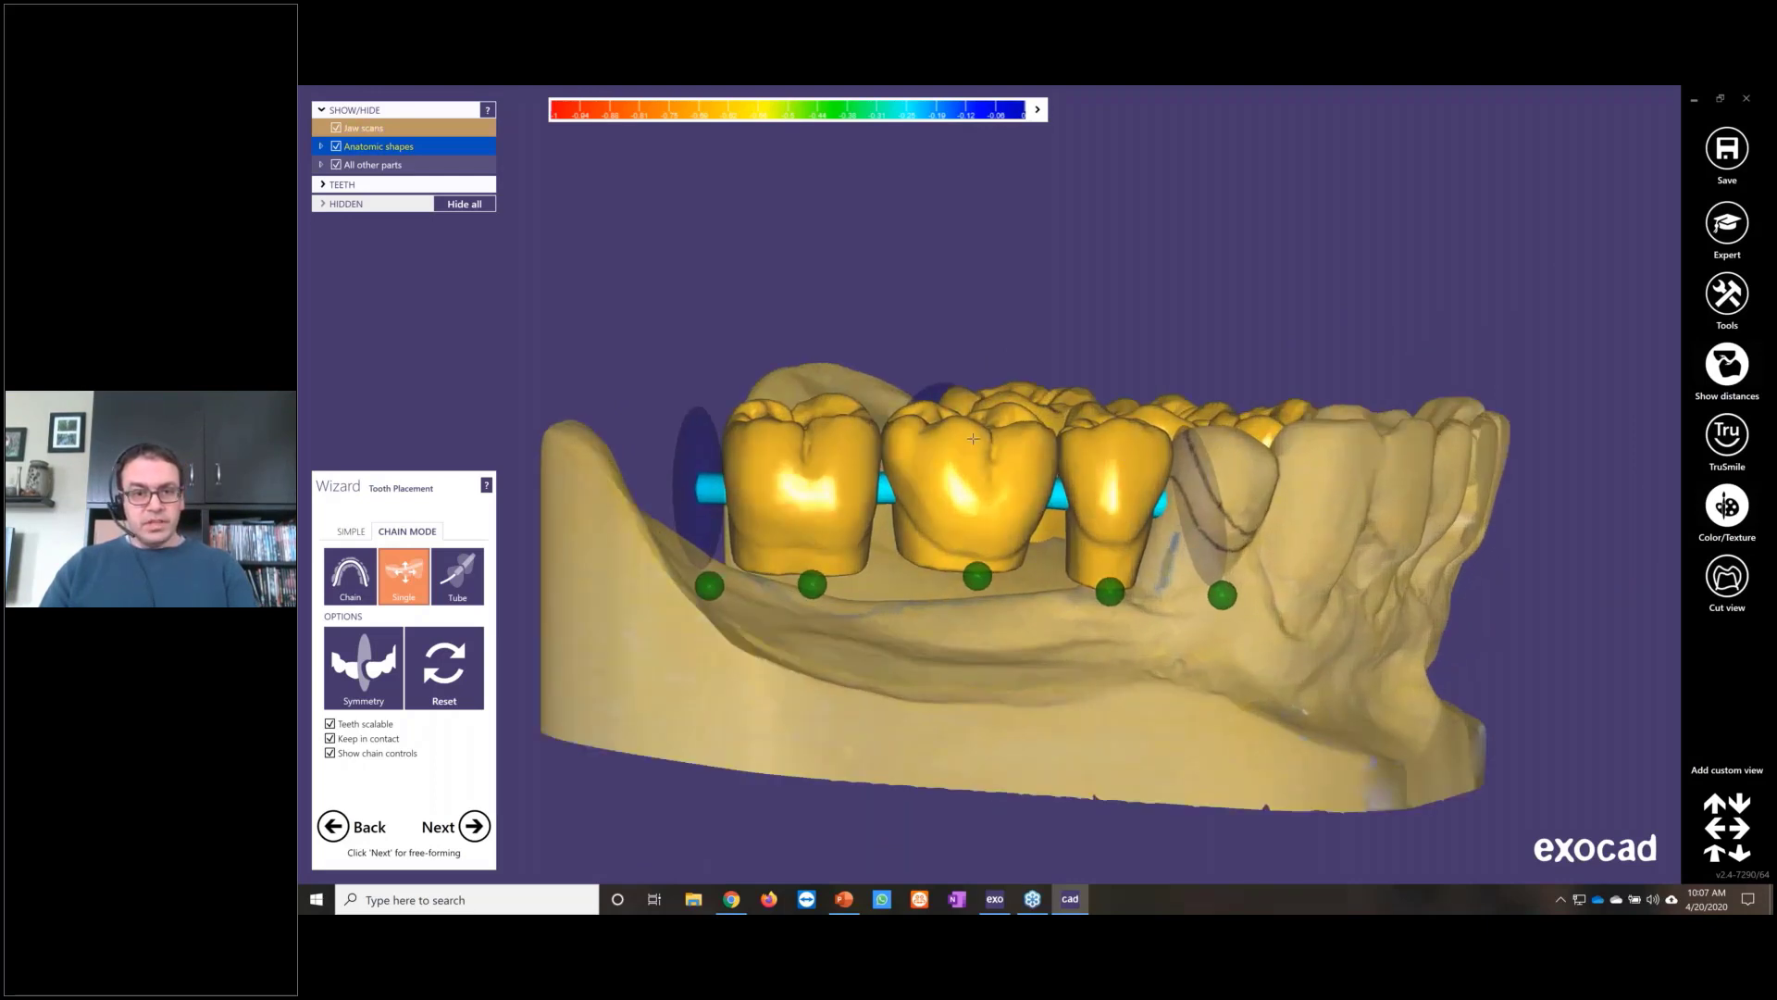
left_click_drag(822, 423, 834, 560)
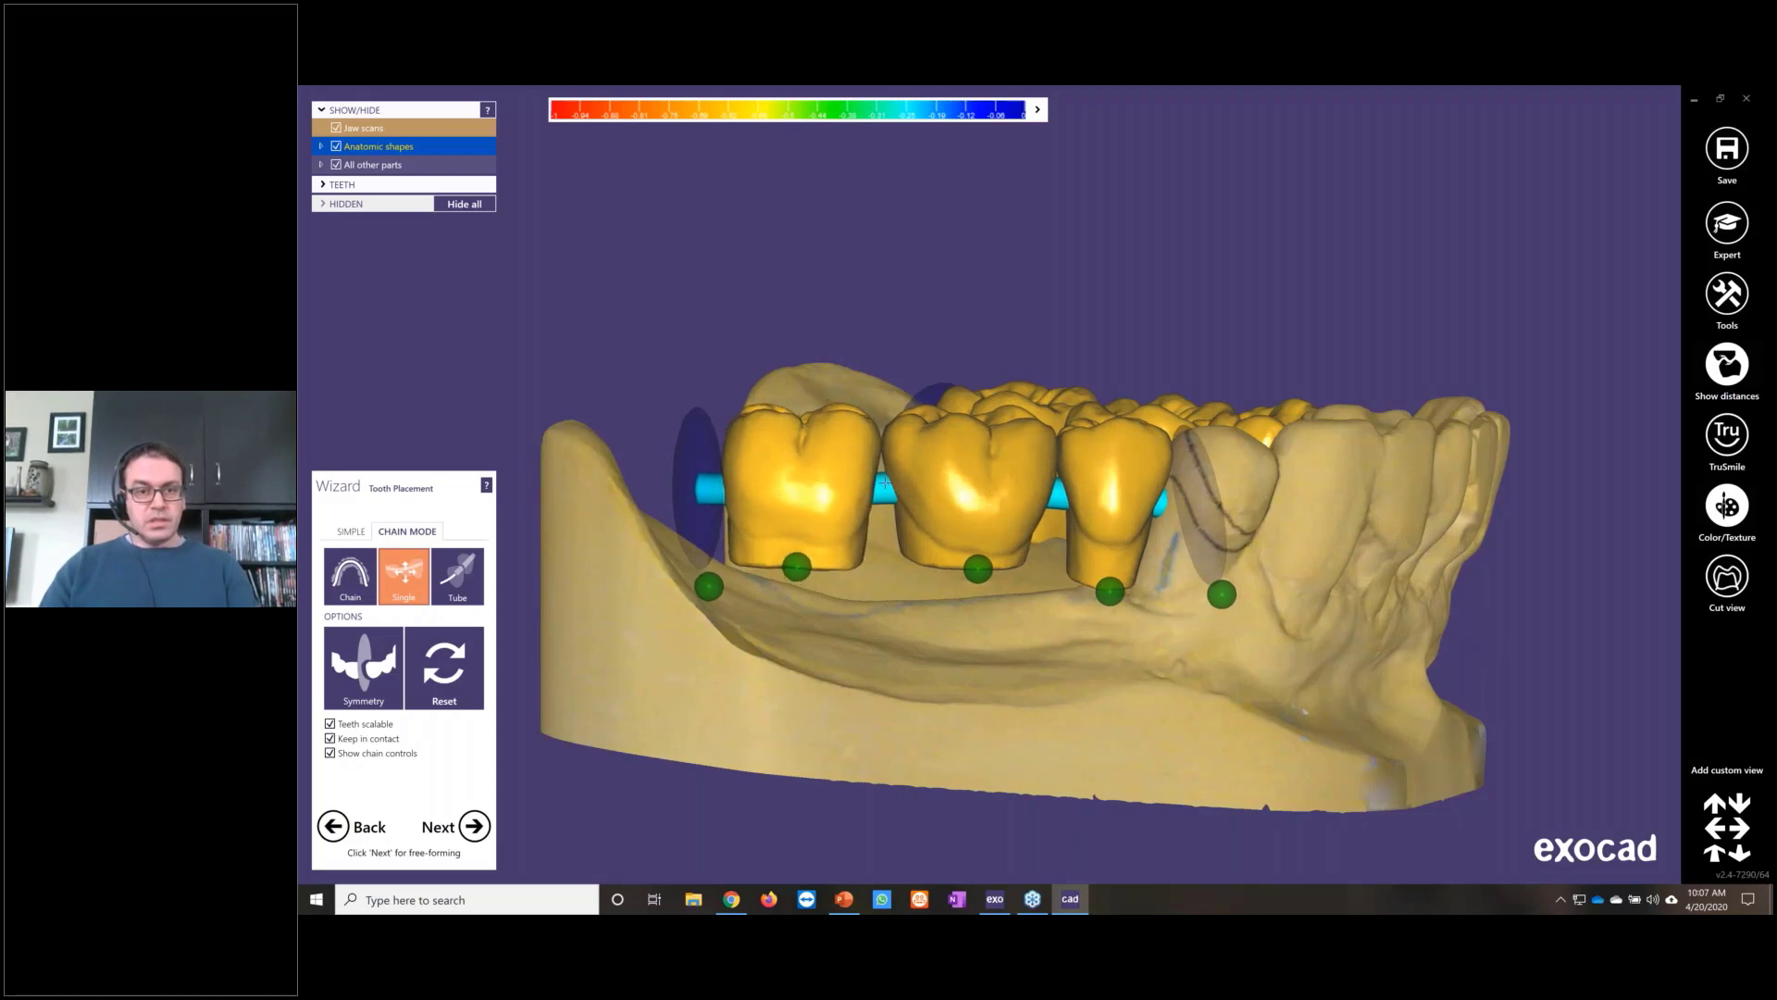
scroll(885, 481, "down", 3)
right_click_drag(884, 481, 1064, 536)
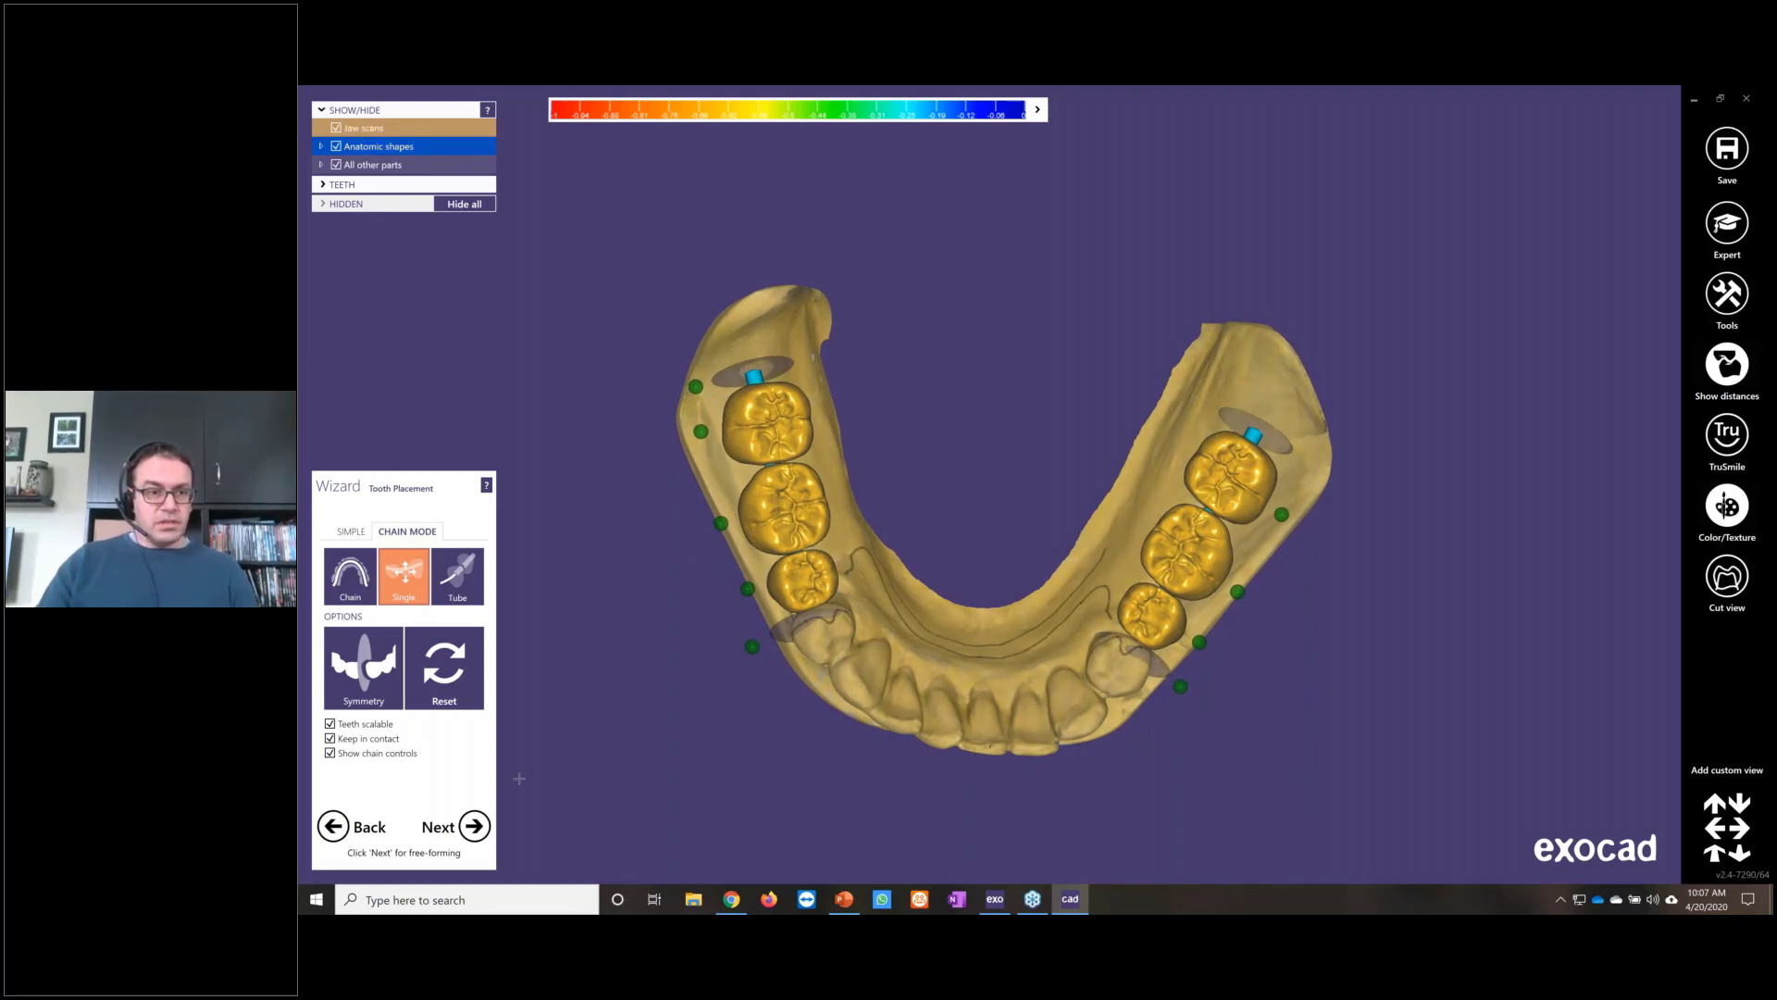
left_click(475, 827)
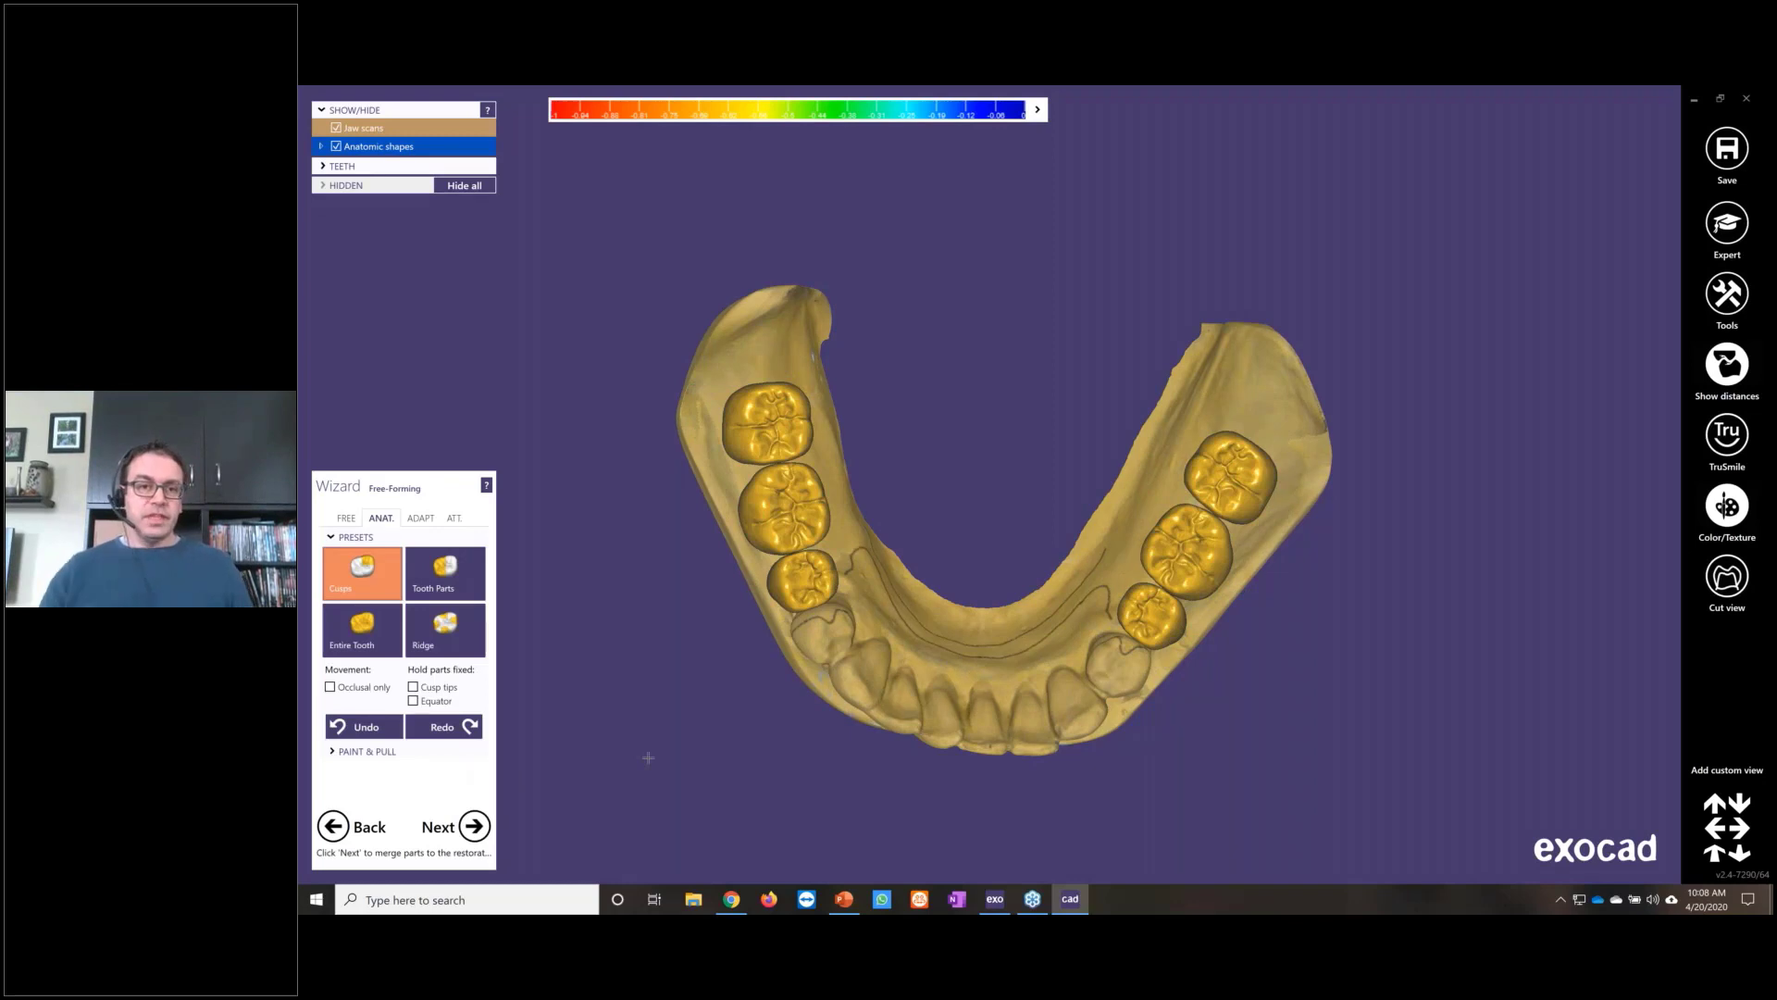
Step: Examine the occlusal surfaces, contacts and gingival ends of both tooth groups with the free-forming brush available
scroll(819, 532, "up", 5)
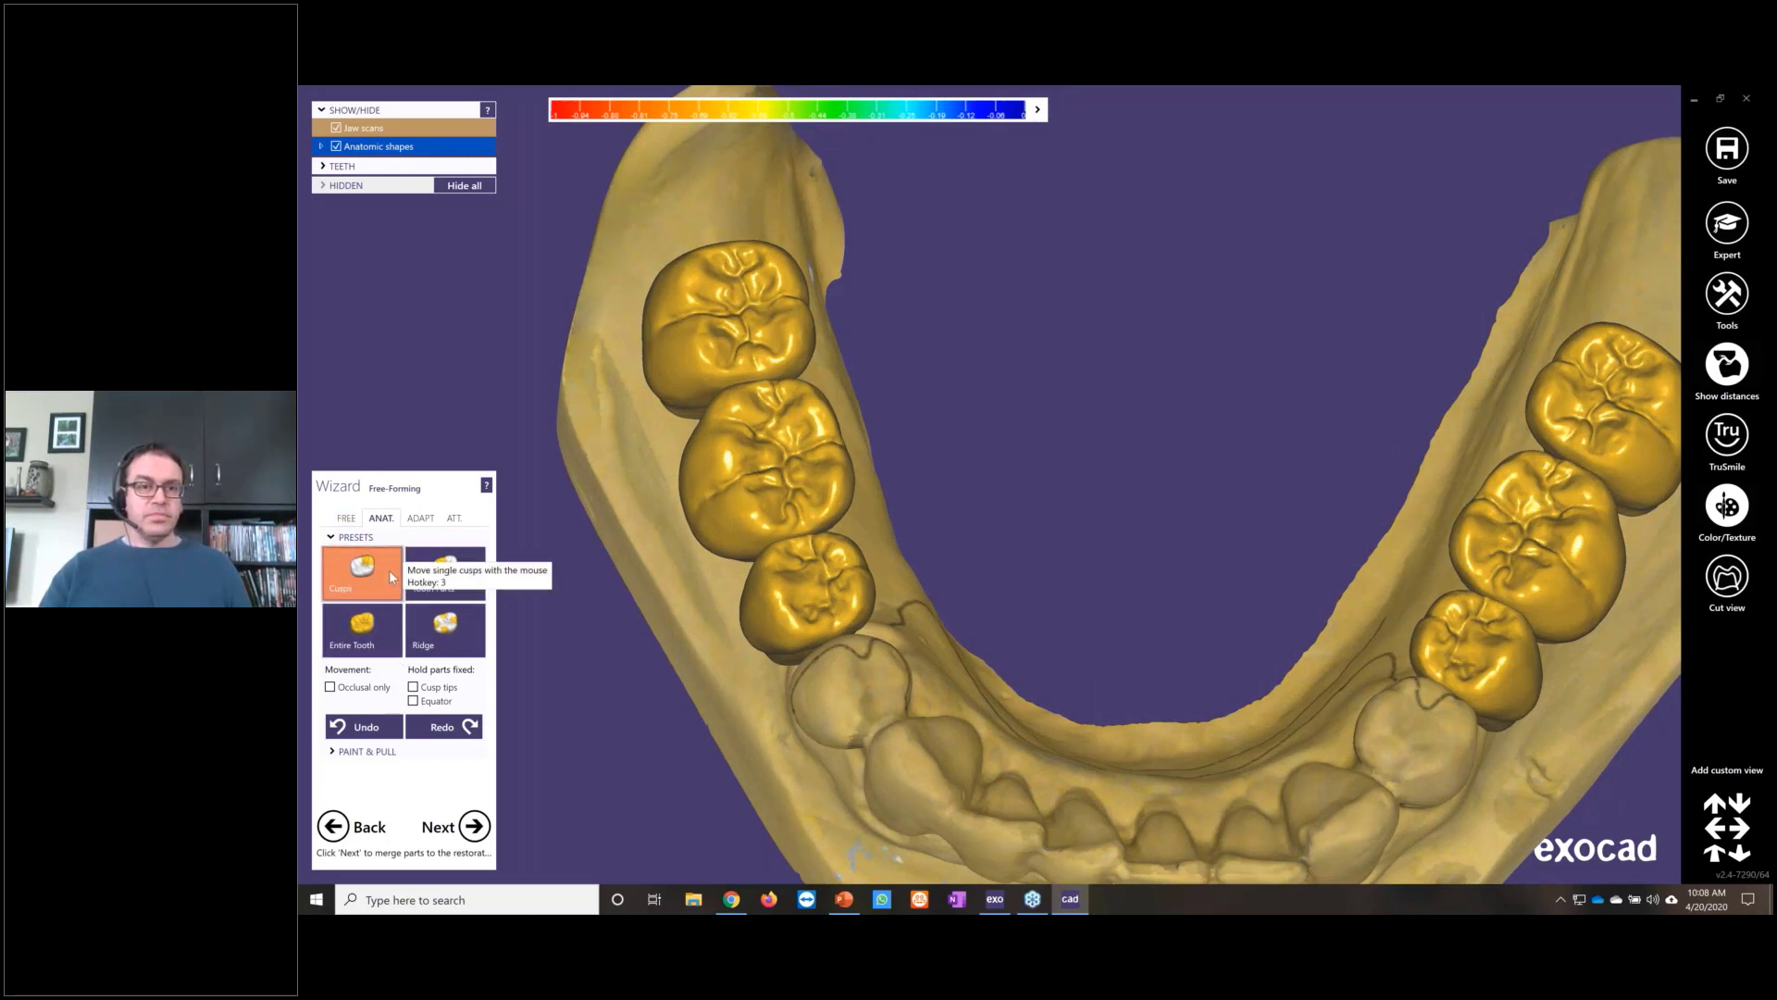
right_click_drag(972, 409, 971, 286)
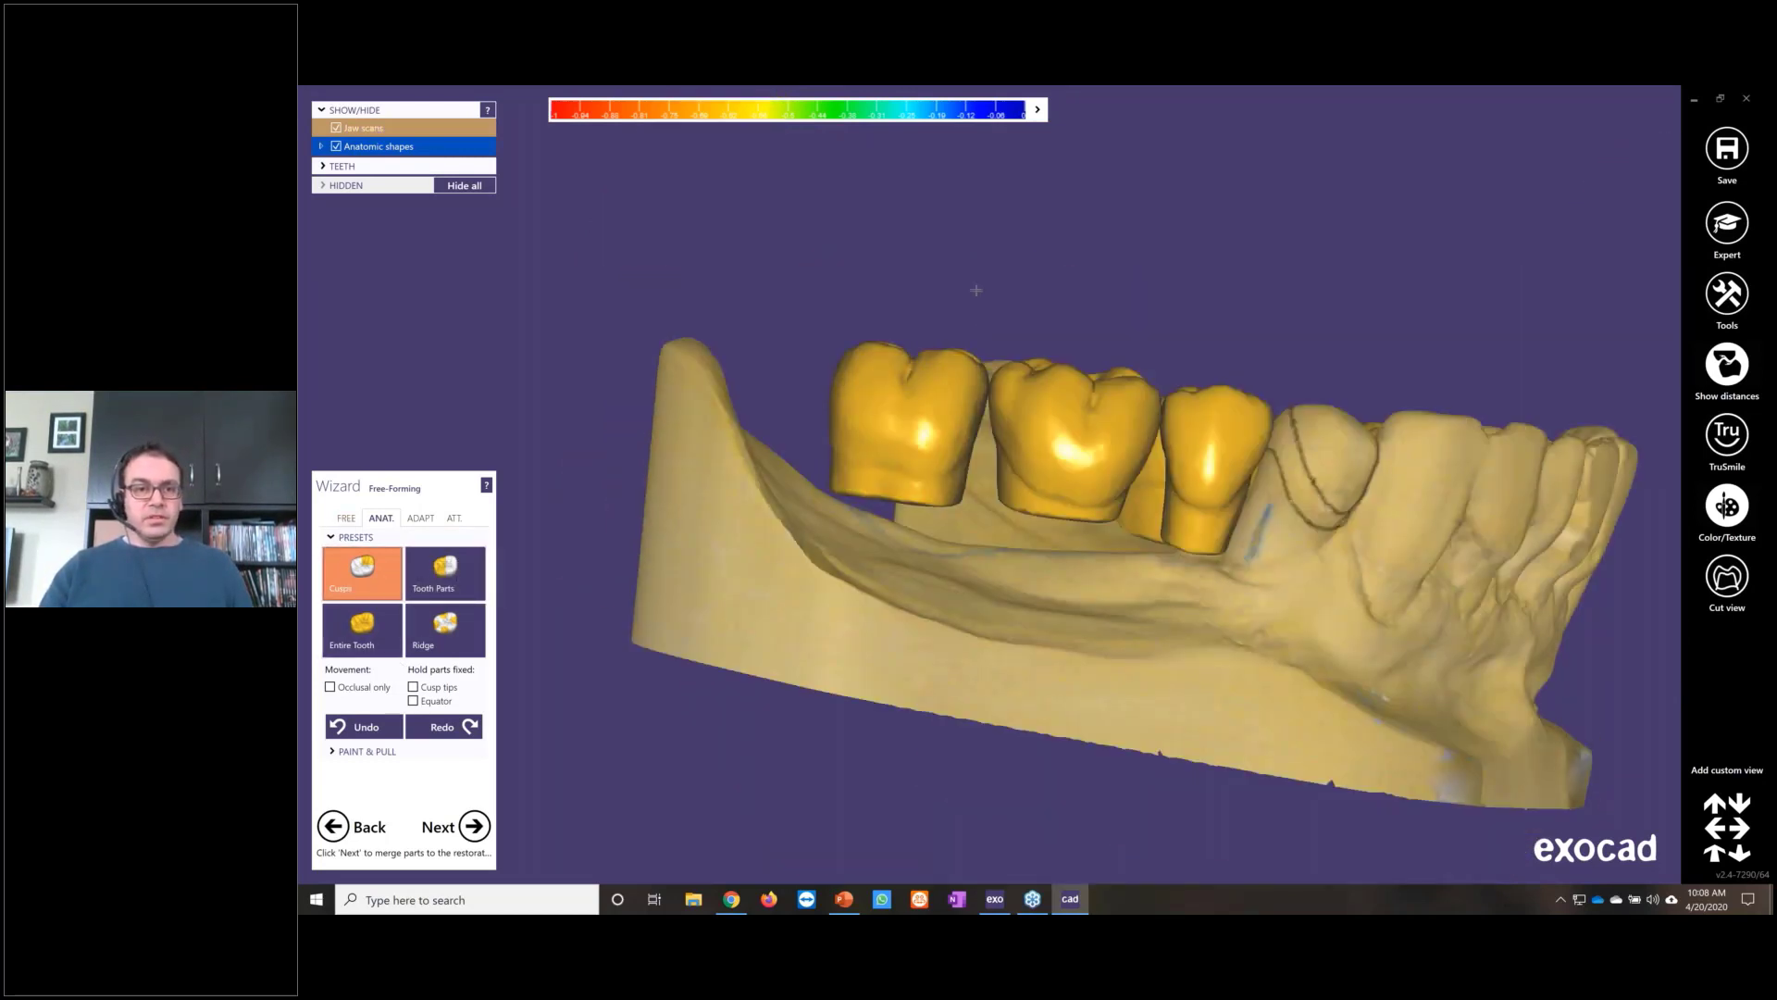
scroll(944, 396, "up", 3)
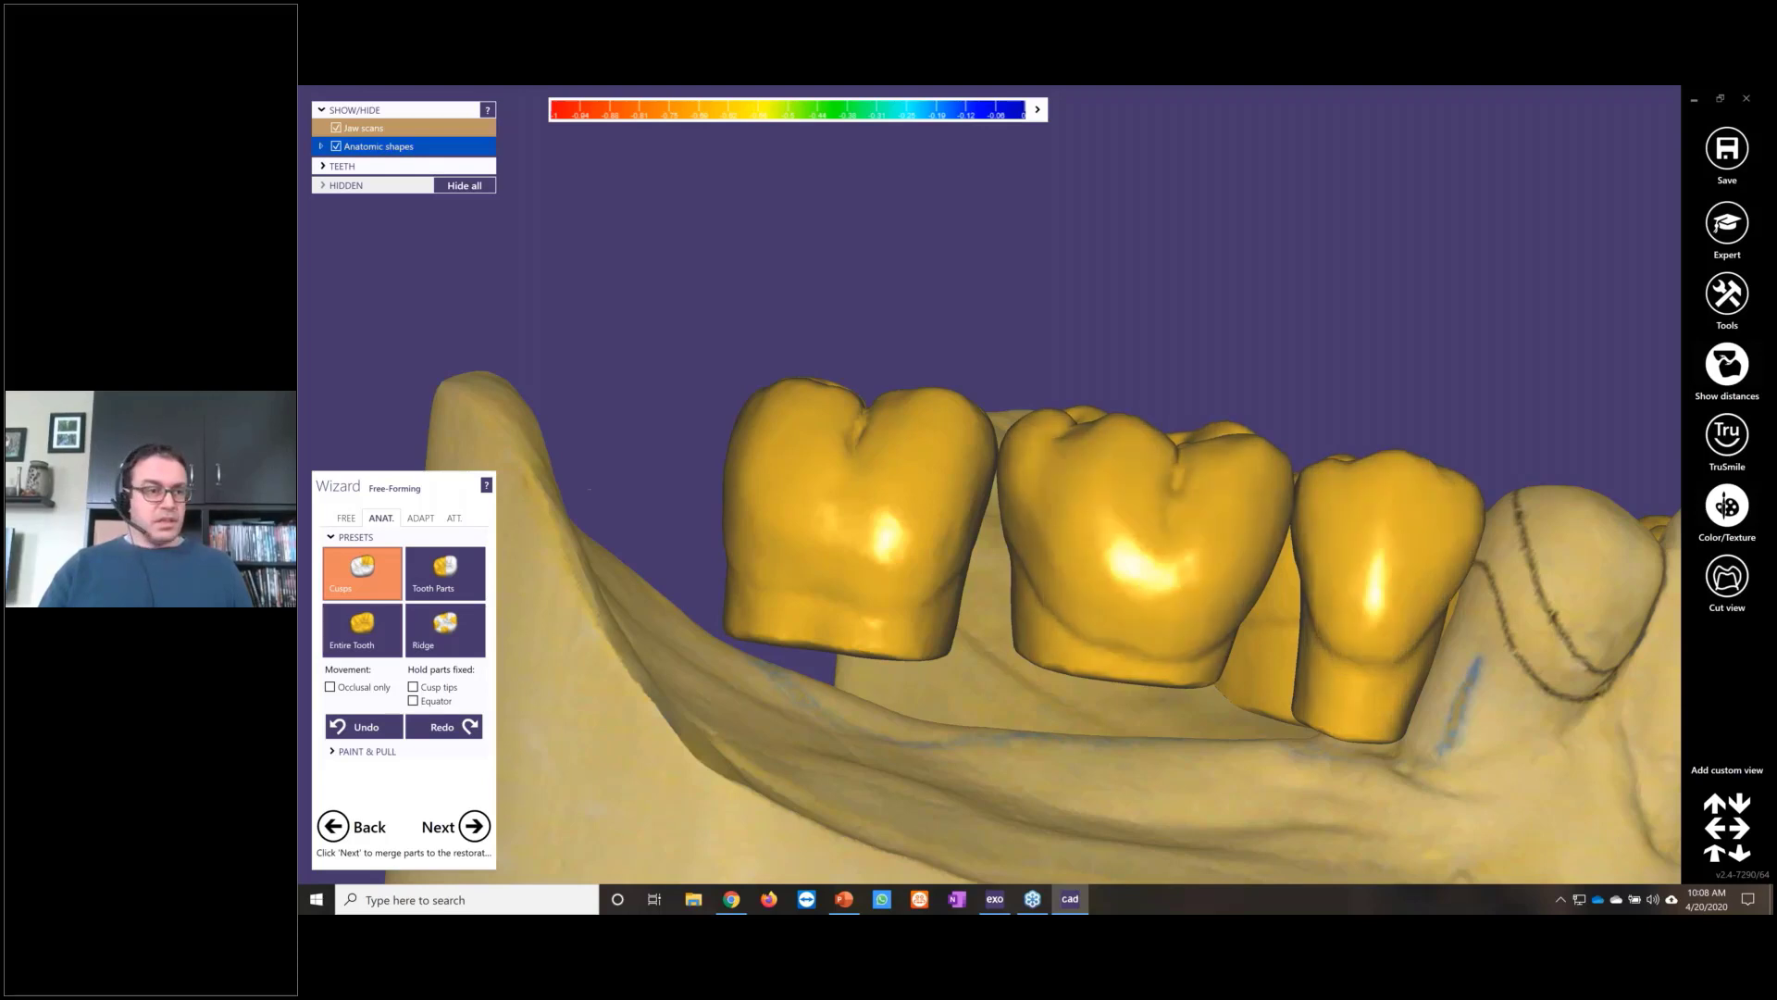
left_click(345, 518)
key("Up")
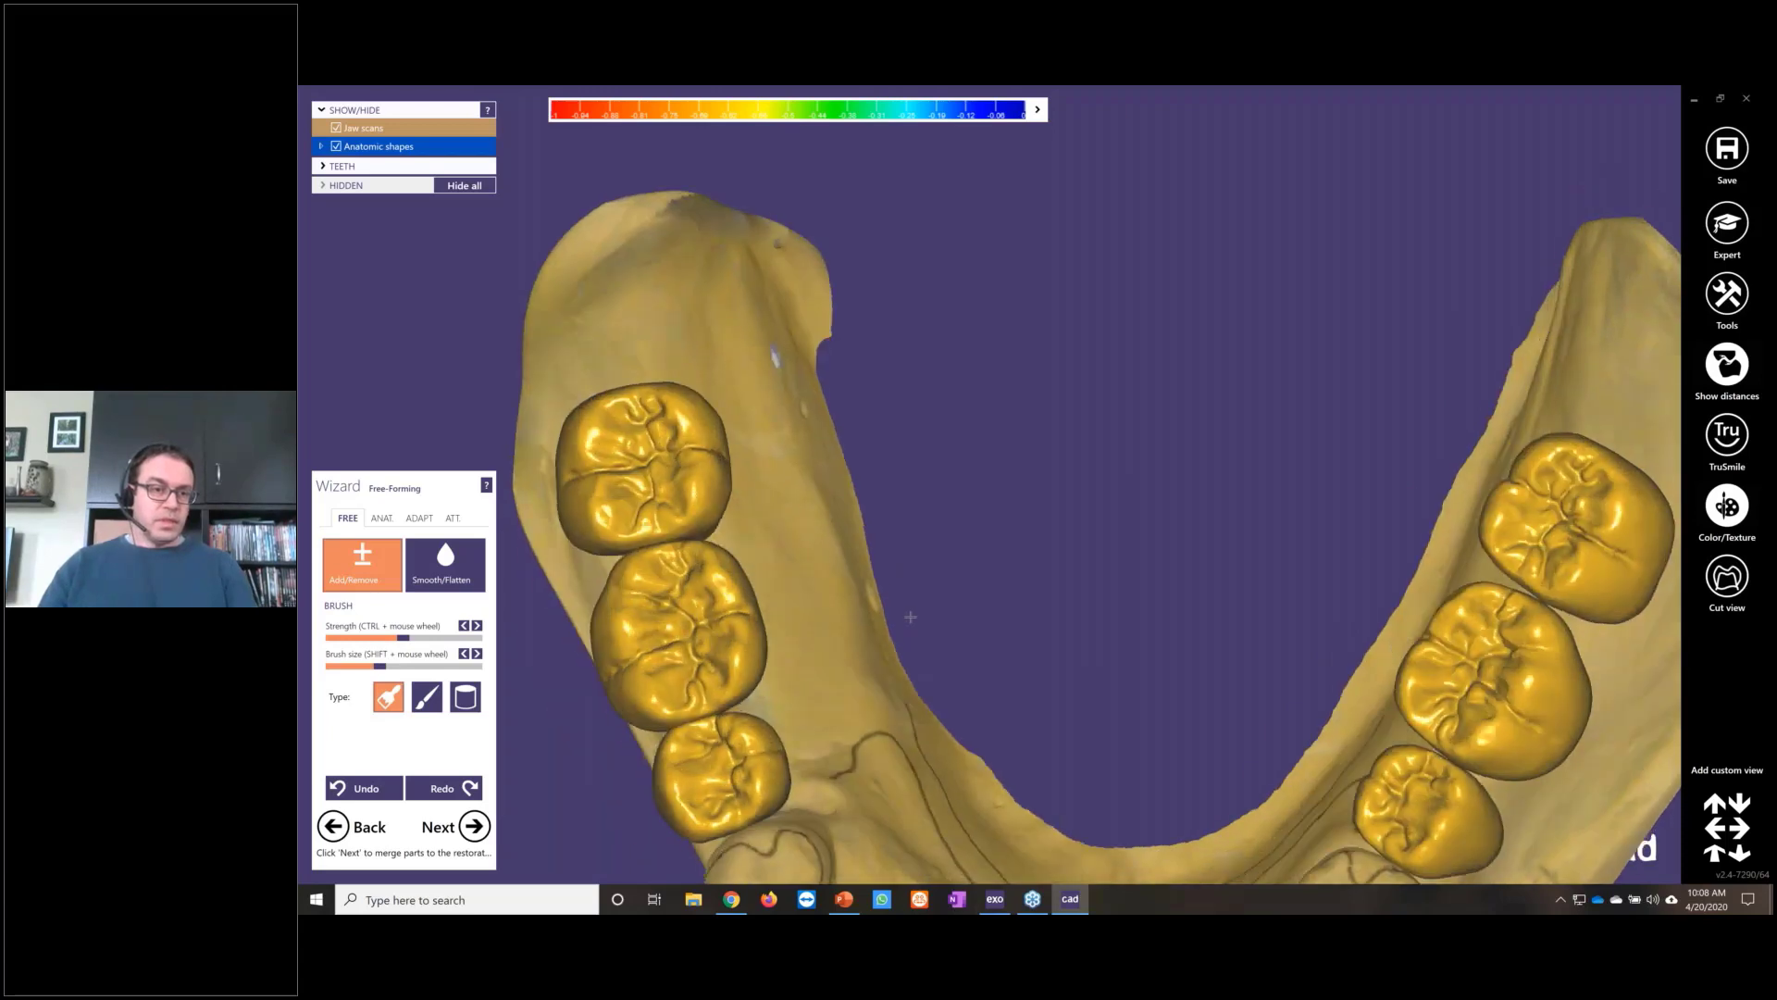
scroll(910, 615, "up", 5)
right_click_drag(963, 524, 908, 535)
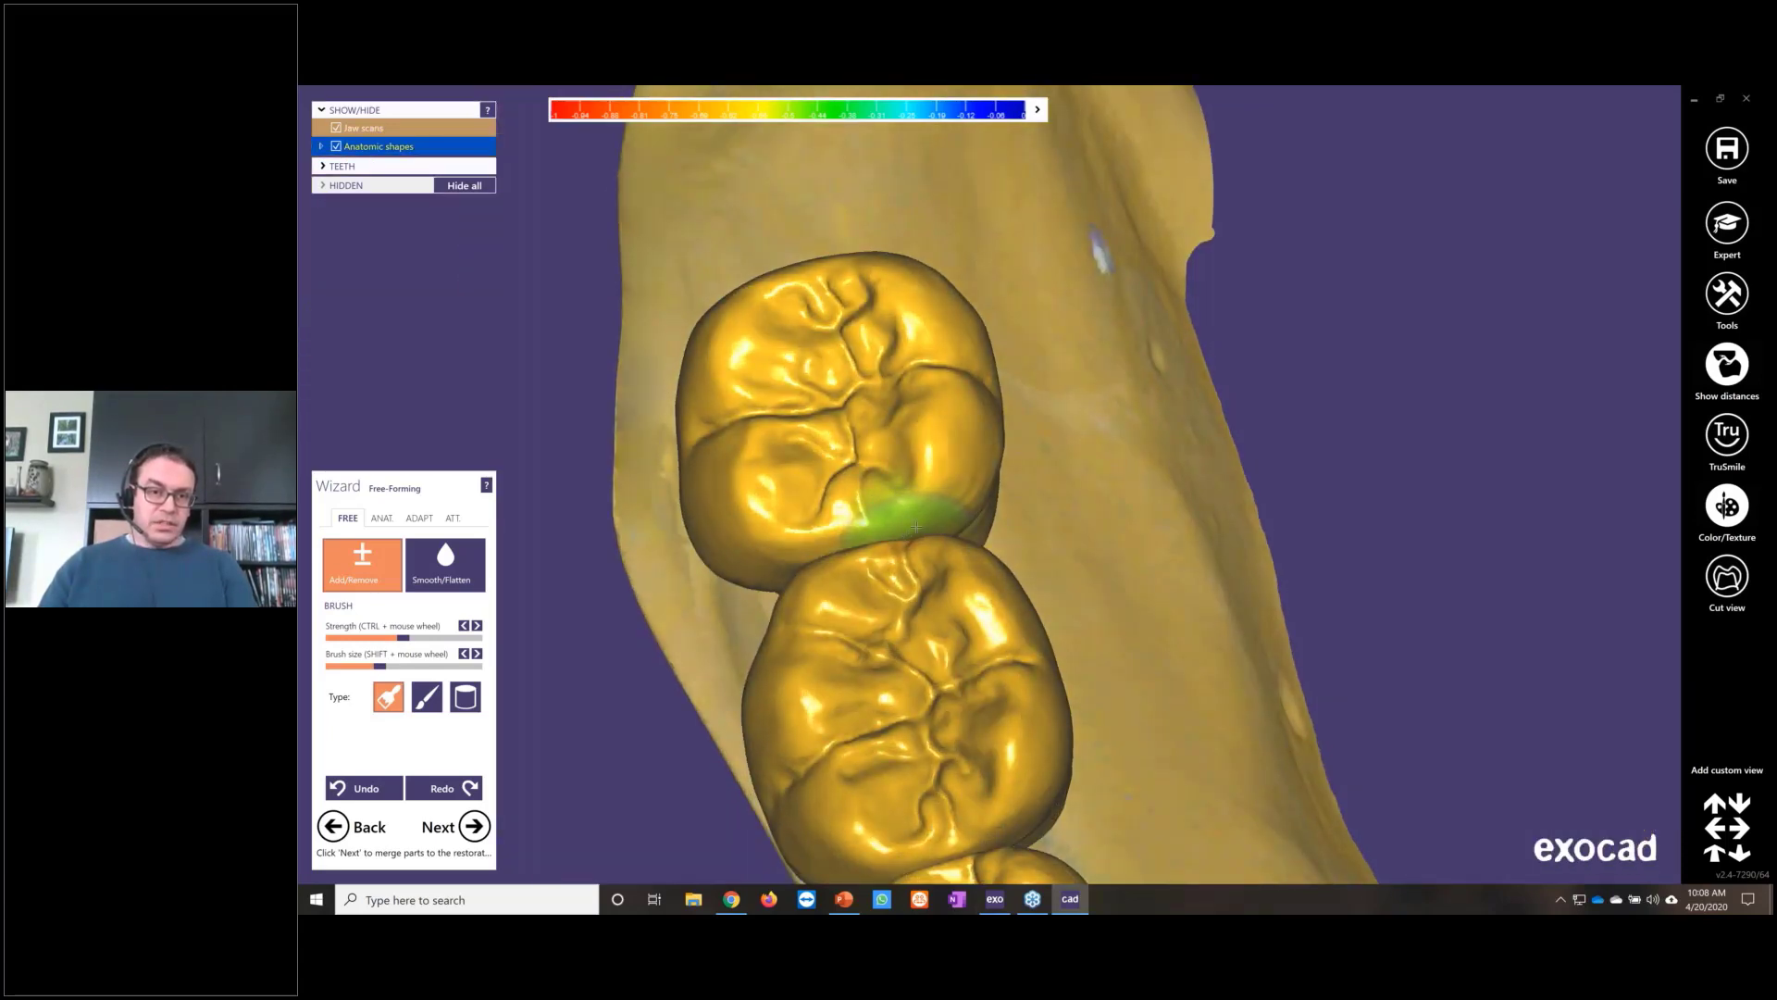
scroll(926, 520, "down", 5)
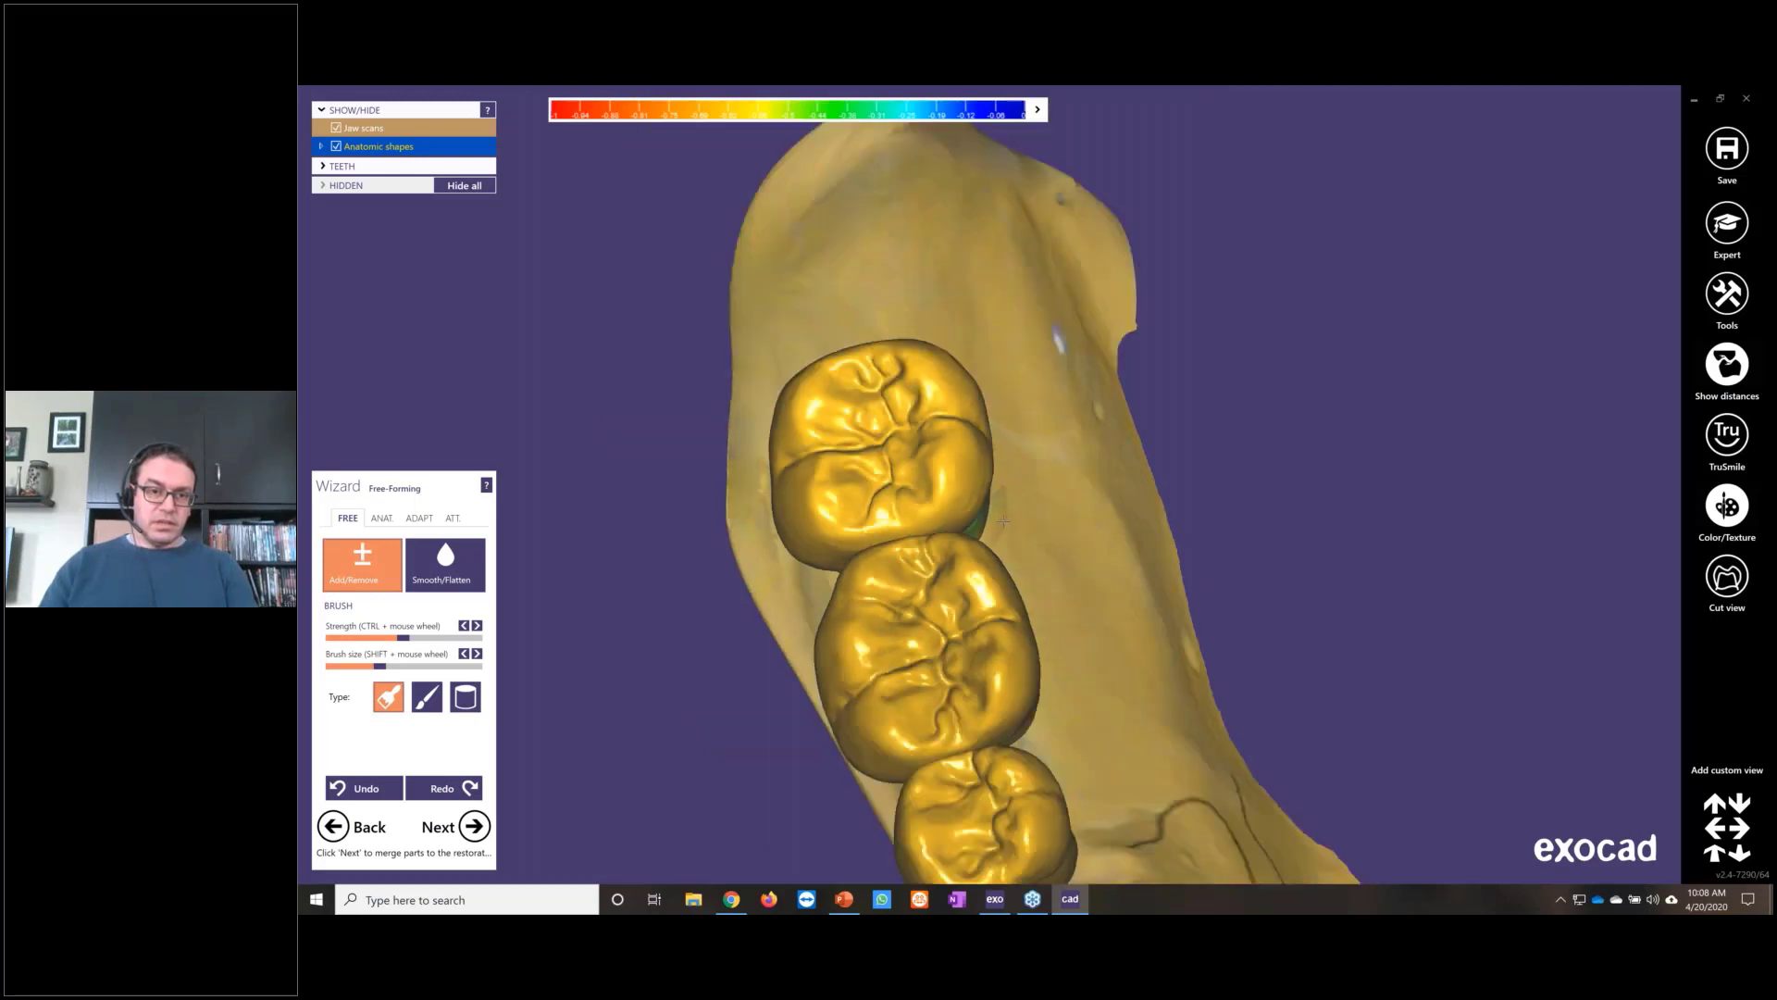
right_click_drag(927, 520, 961, 532)
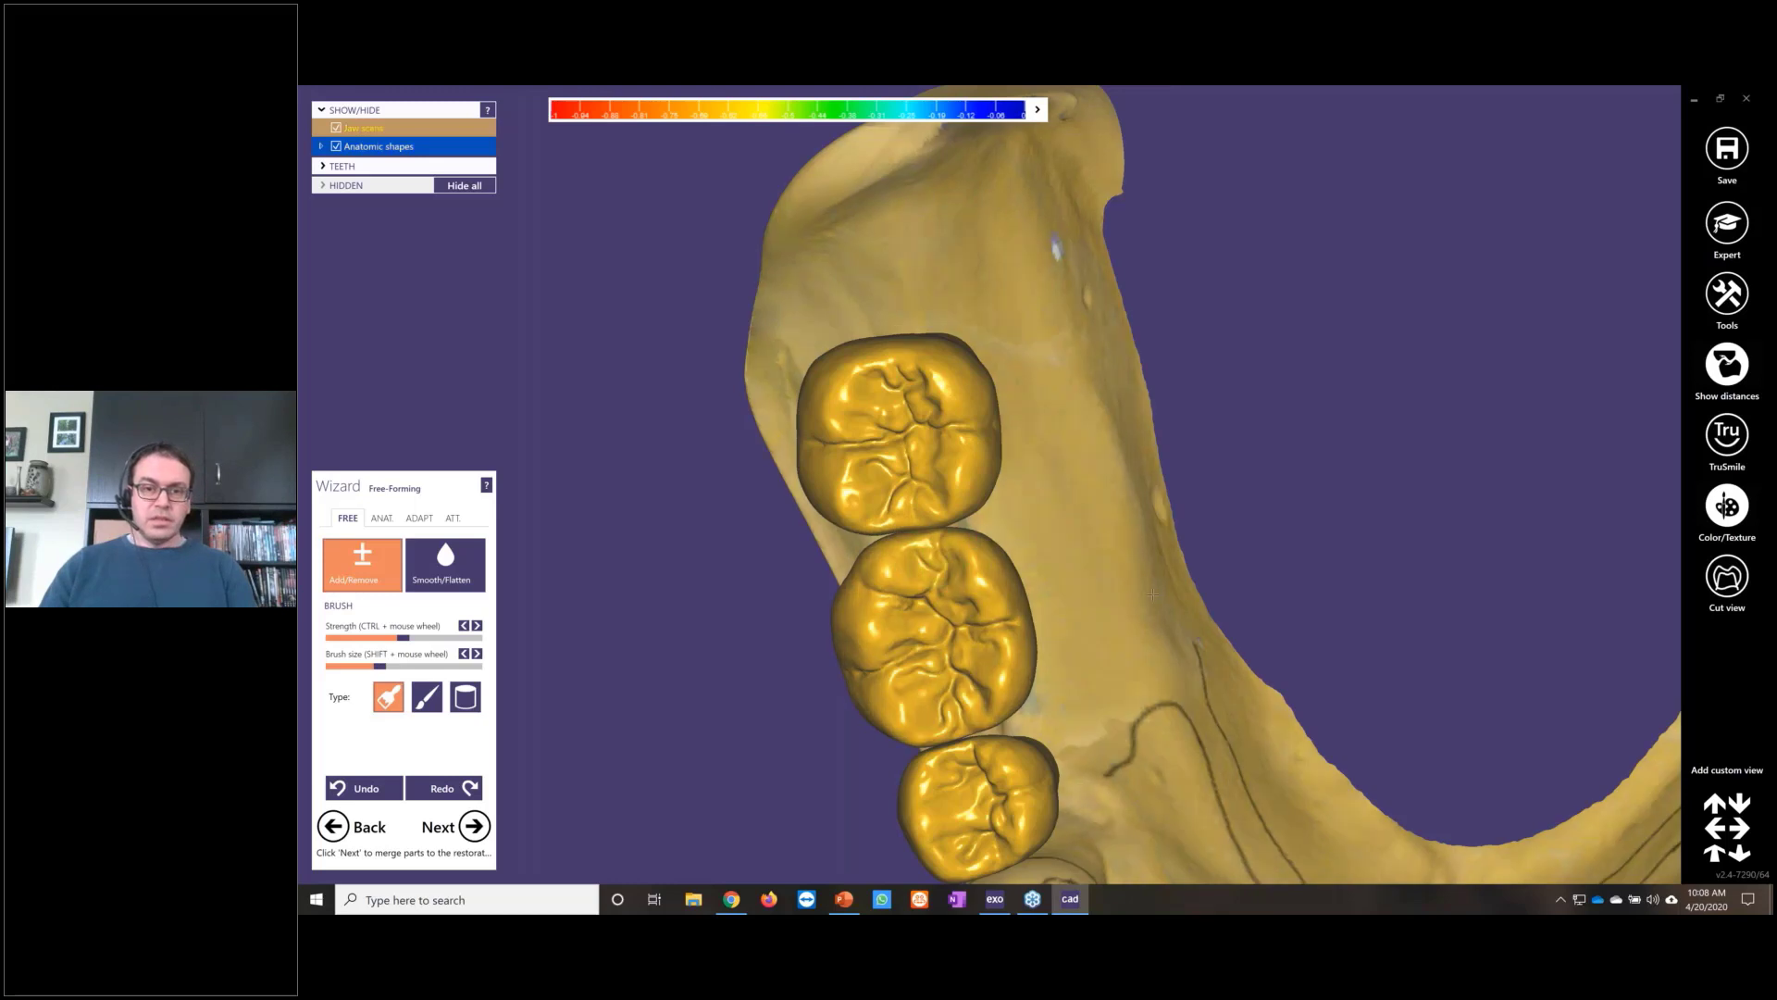
scroll(1152, 593, "down", 3)
right_click_drag(1153, 594, 1086, 497)
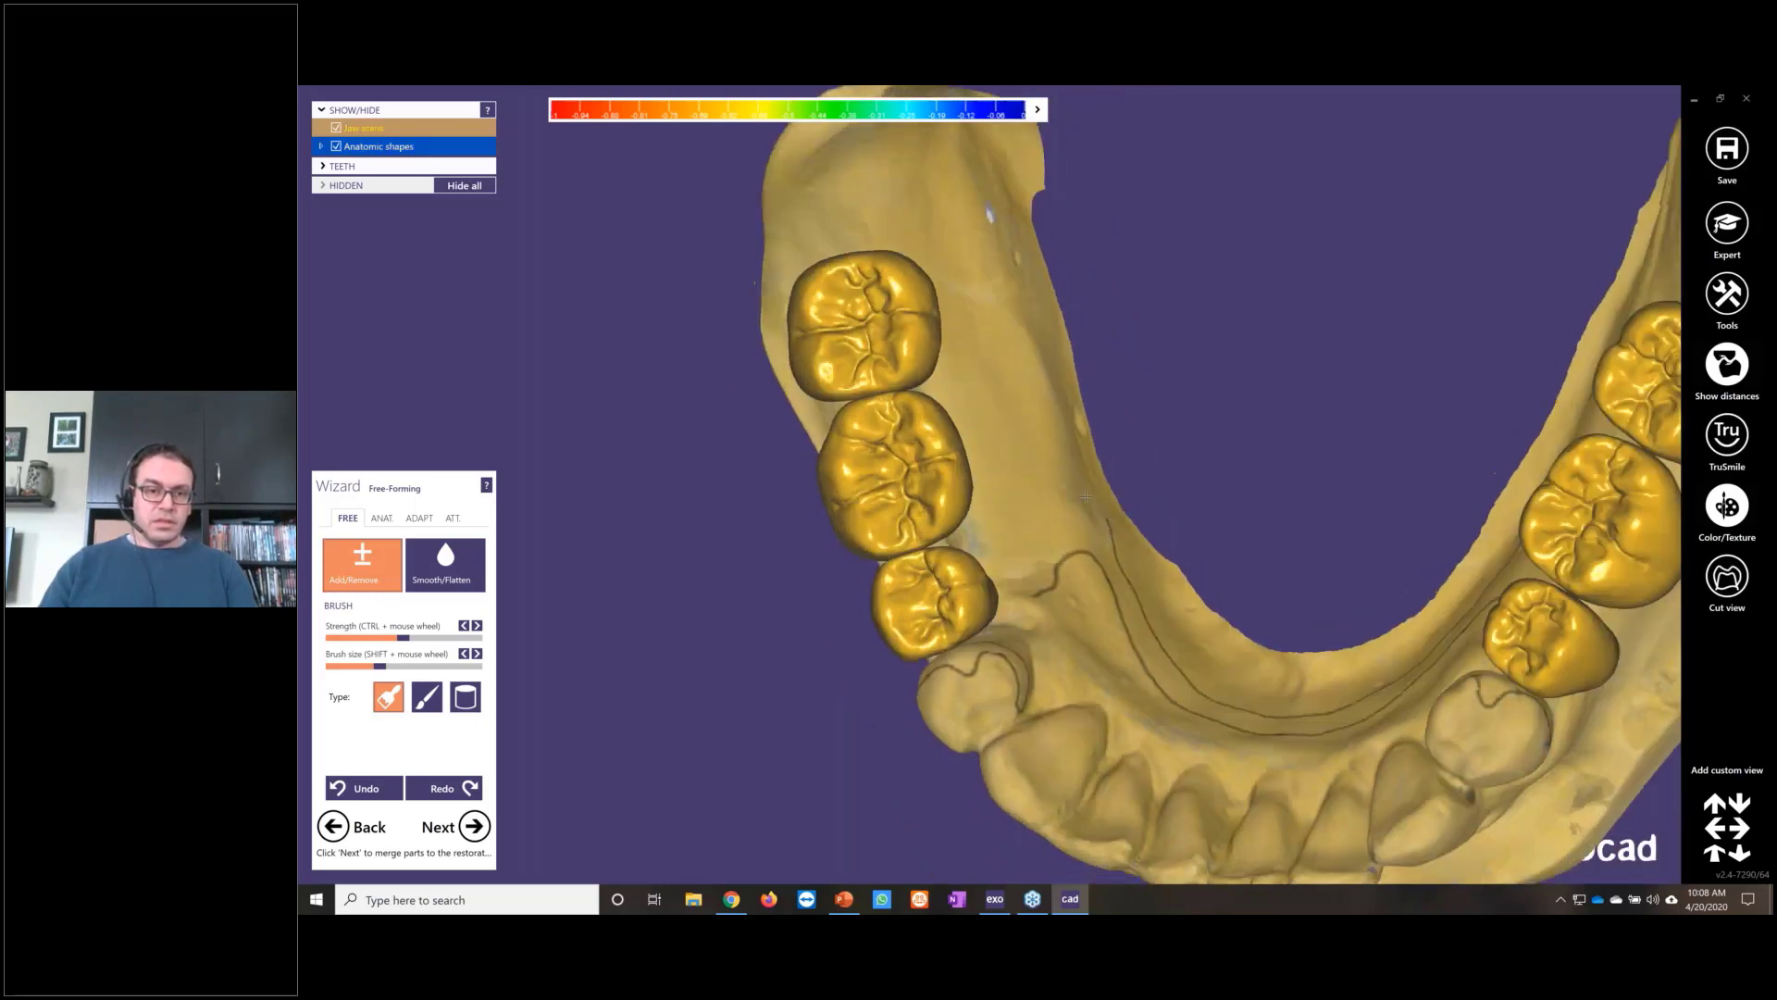
scroll(935, 514, "up", 4)
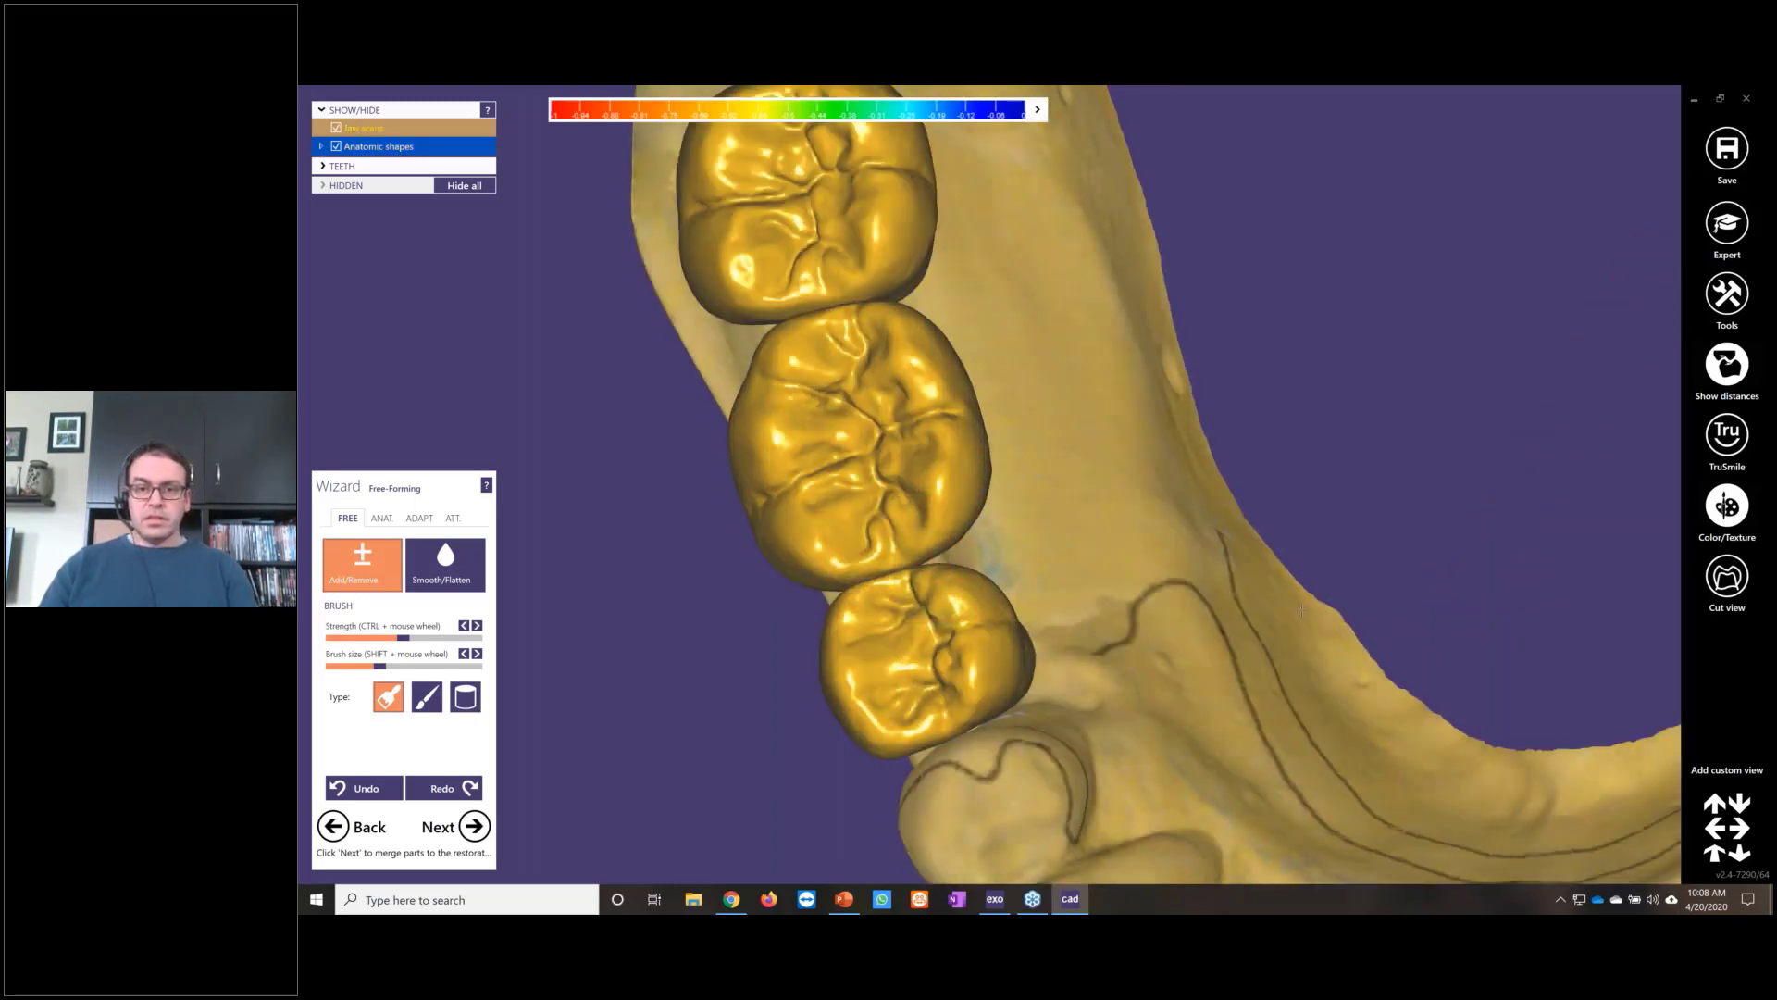
scroll(1302, 606, "down", 4)
right_click_drag(1301, 607, 1349, 516)
scroll(1318, 507, "up", 5)
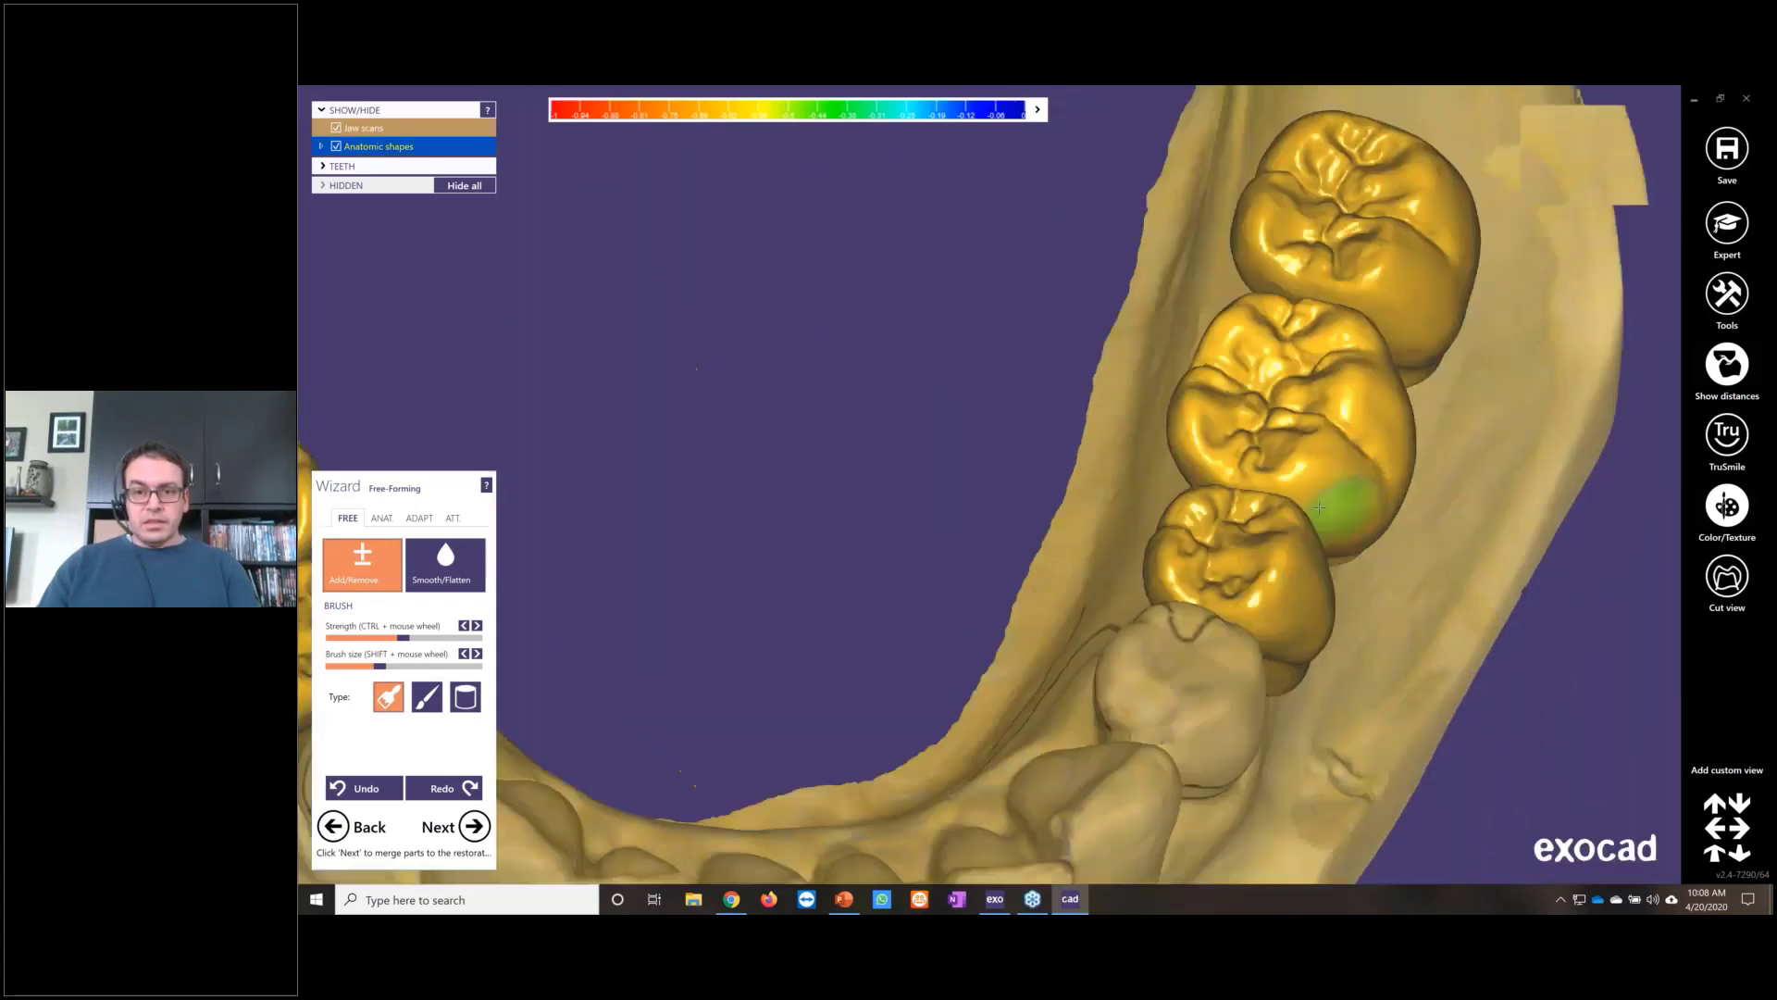
scroll(1319, 507, "up", 2)
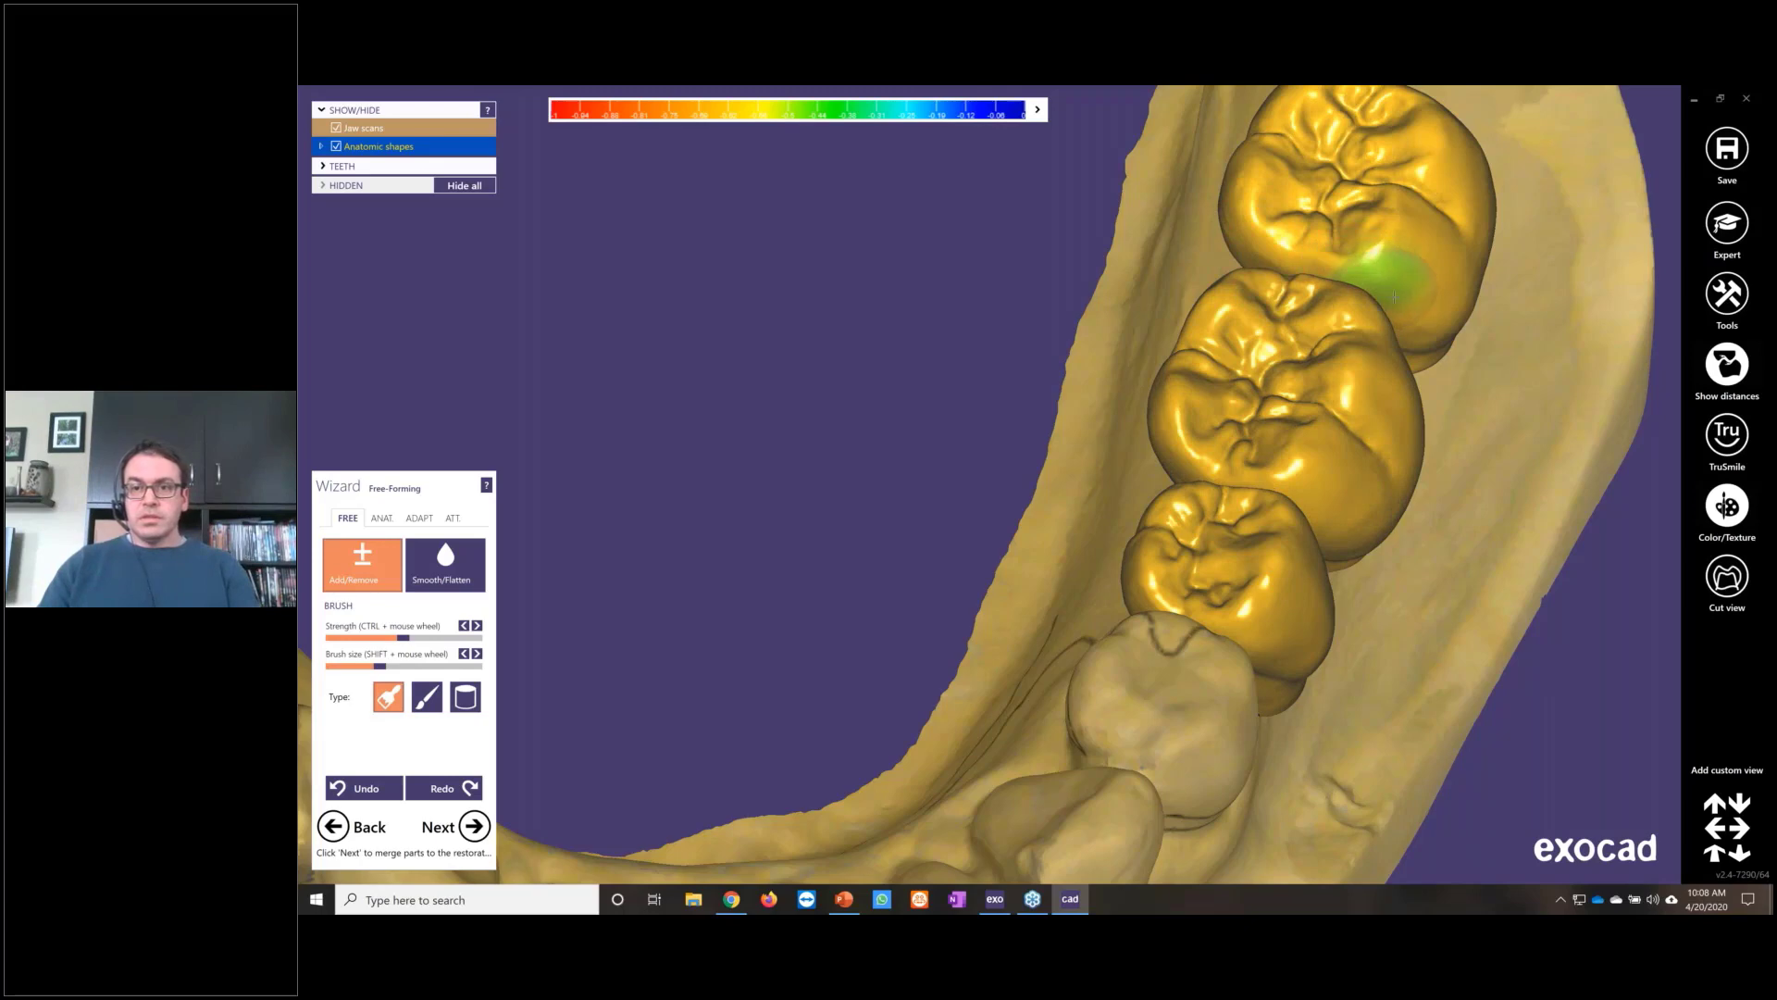
scroll(1392, 296, "down", 5)
right_click_drag(1392, 296, 1377, 352)
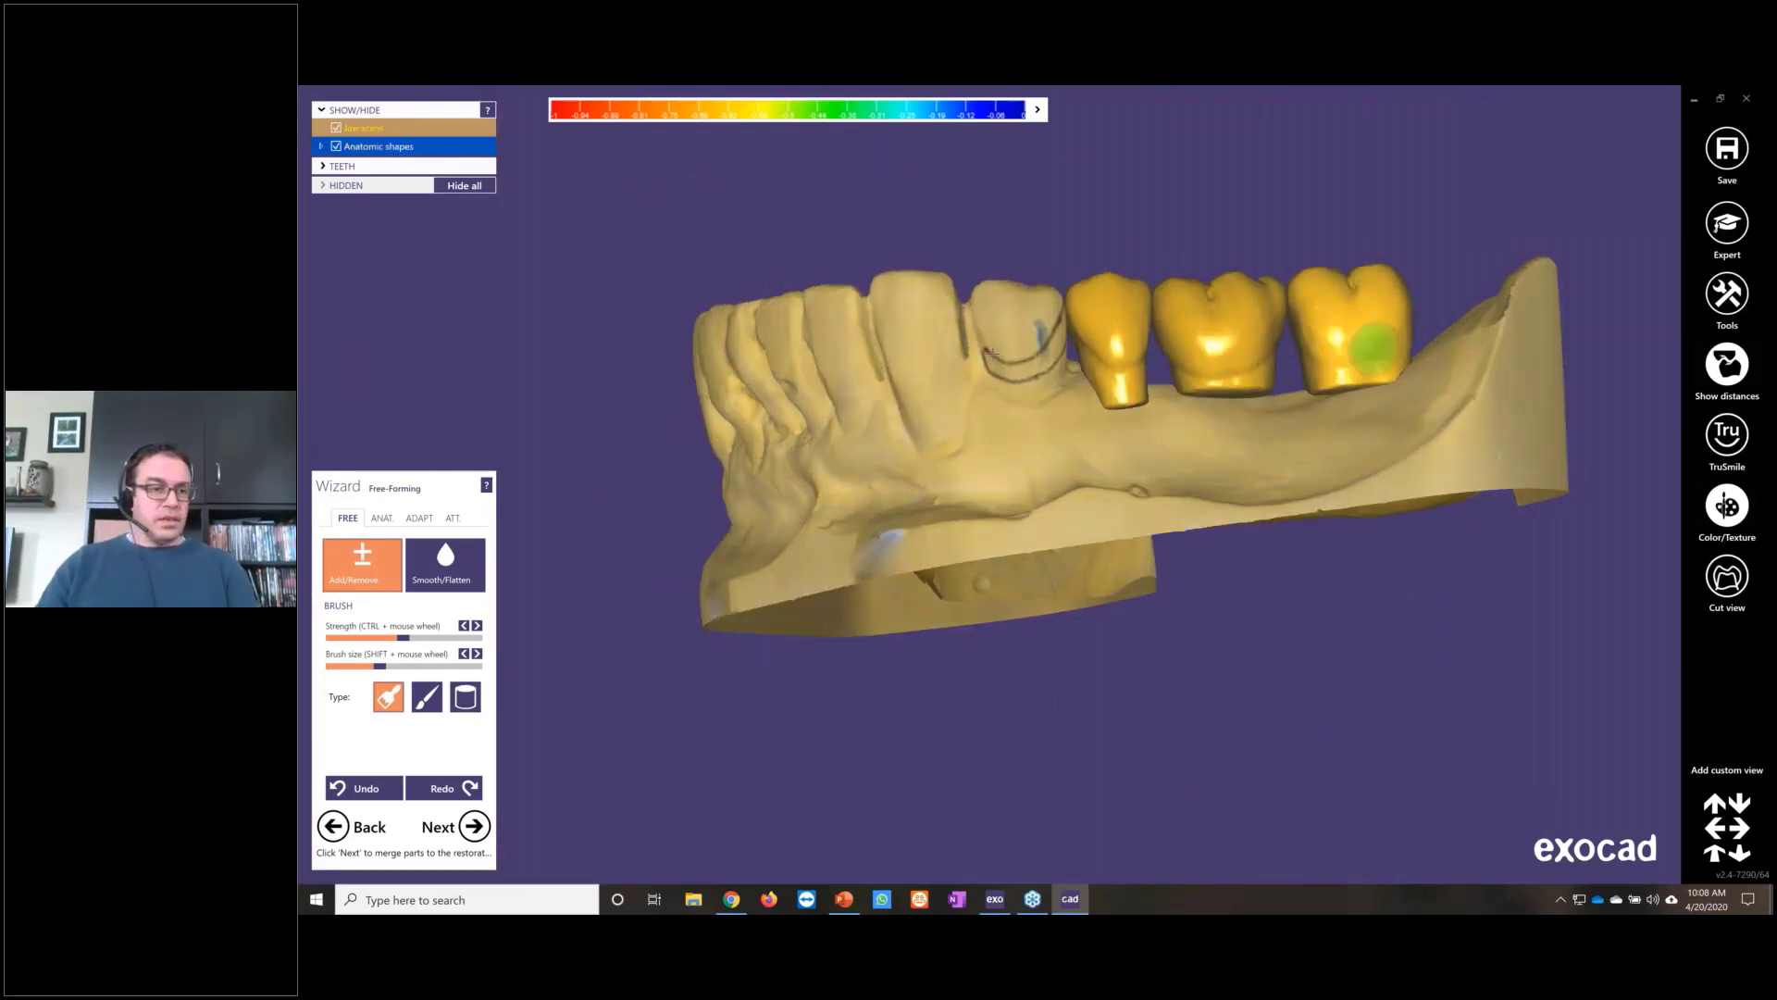
Step: Review the pontic and approximal adaptation options for the placed teeth
left_click(419, 518)
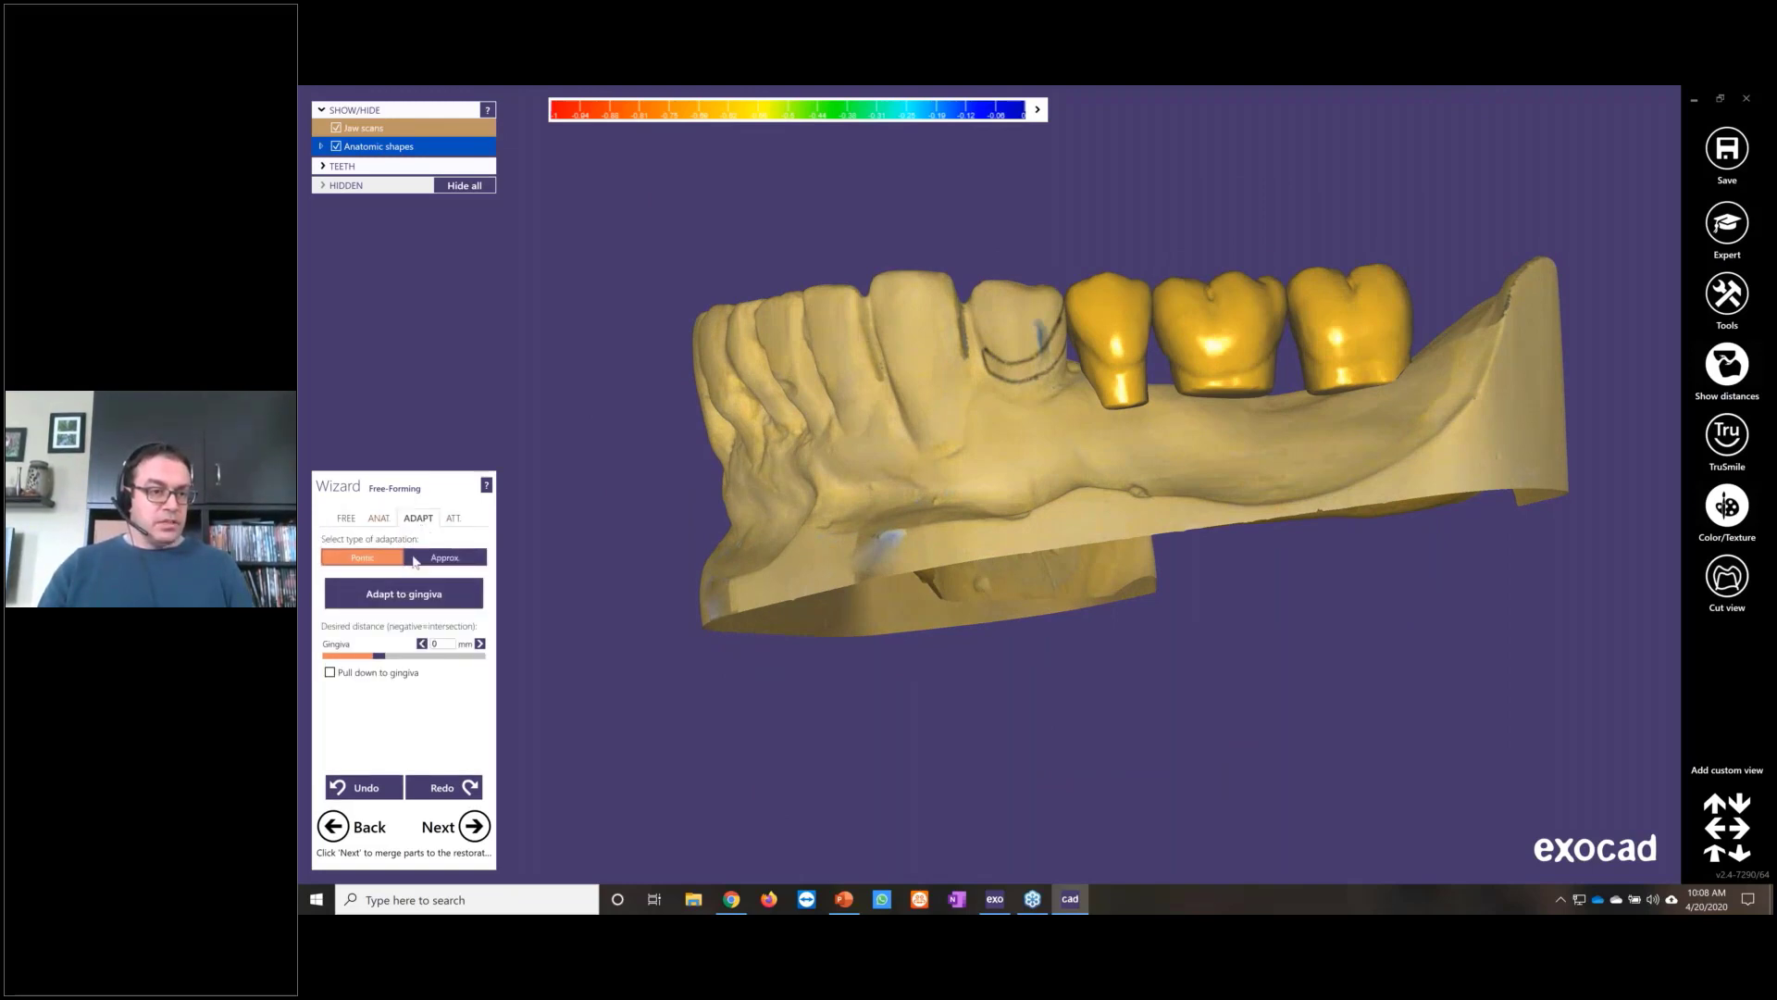
left_click(380, 602)
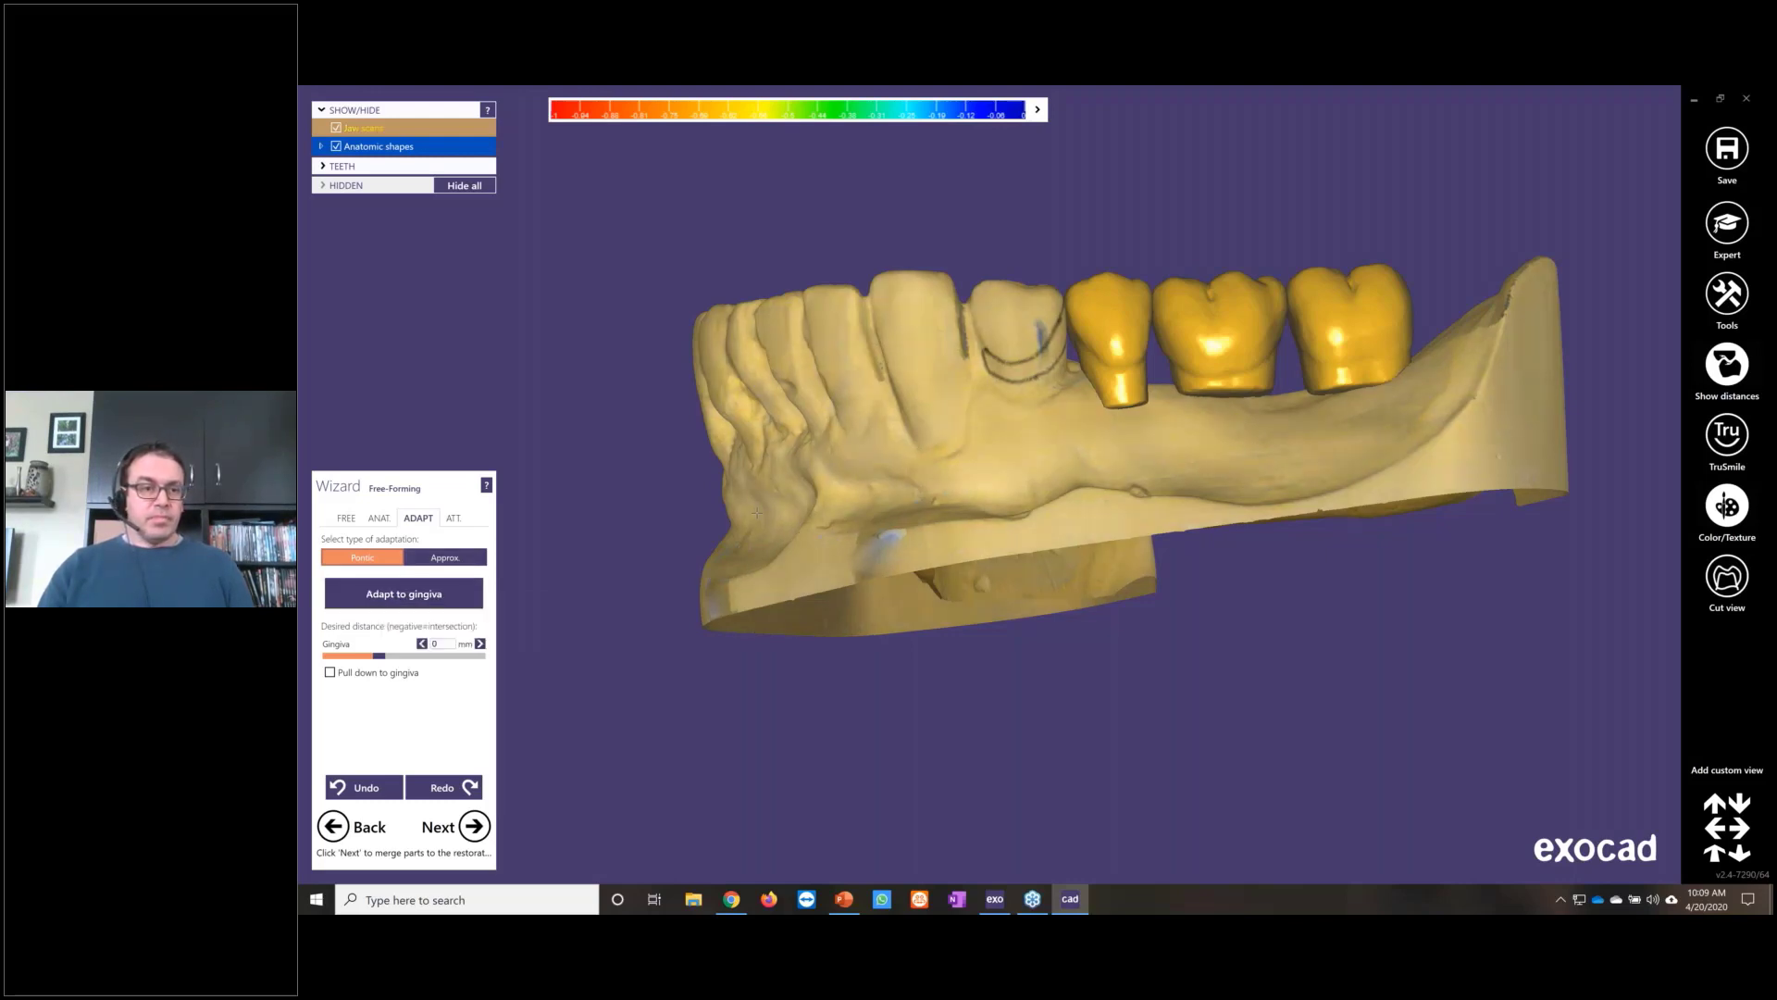
left_click(445, 559)
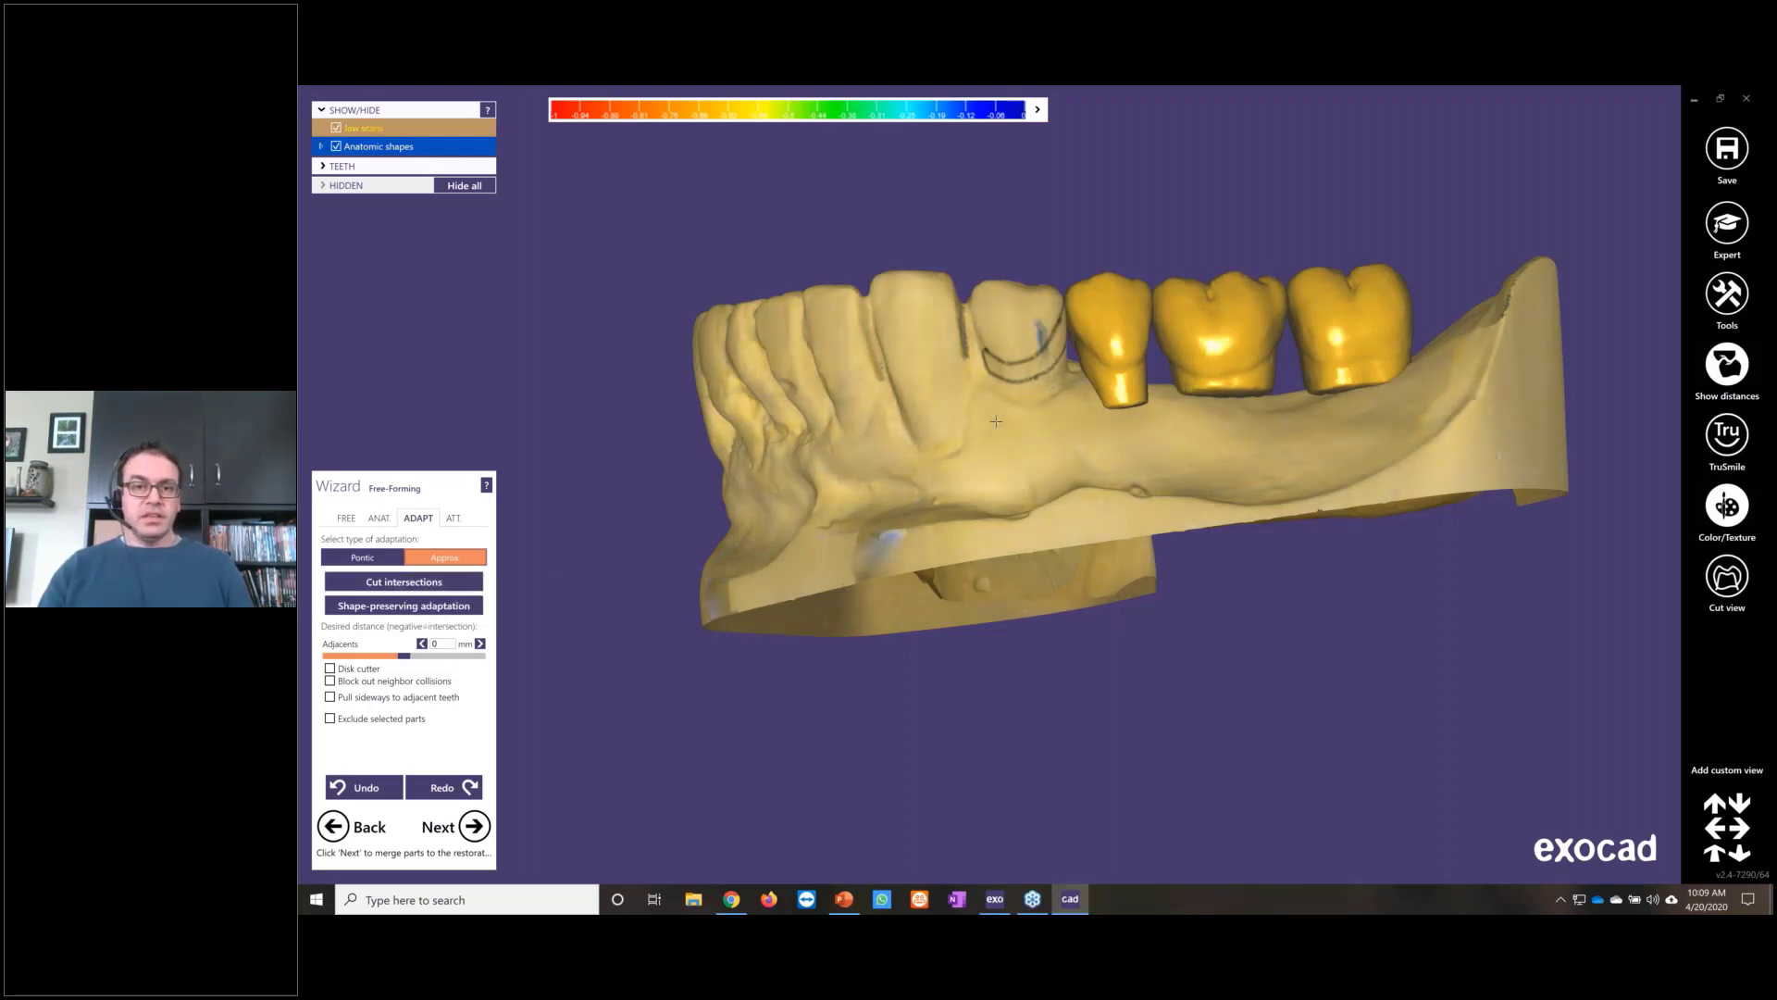
Step: Smooth the gingival ends of teeth 20 and 19 on the cheek side with the Smooth/Flatten brush
left_click(346, 518)
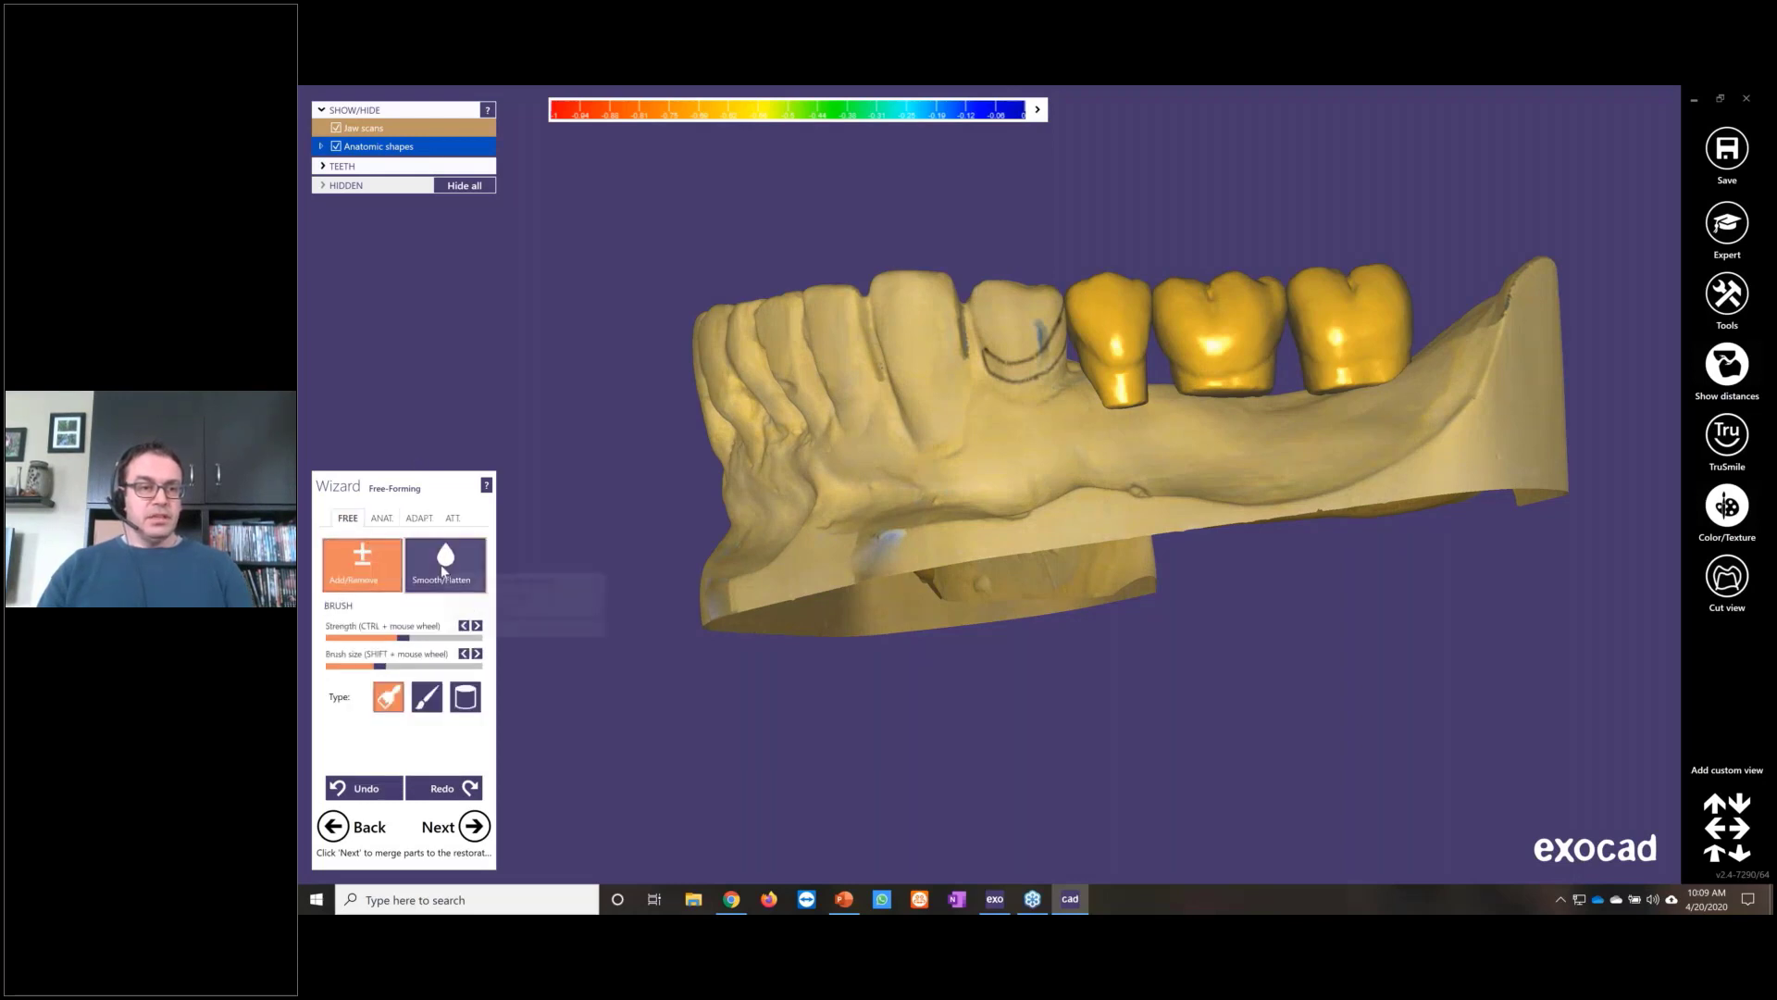
left_click(443, 572)
scroll(1208, 466, "up", 5)
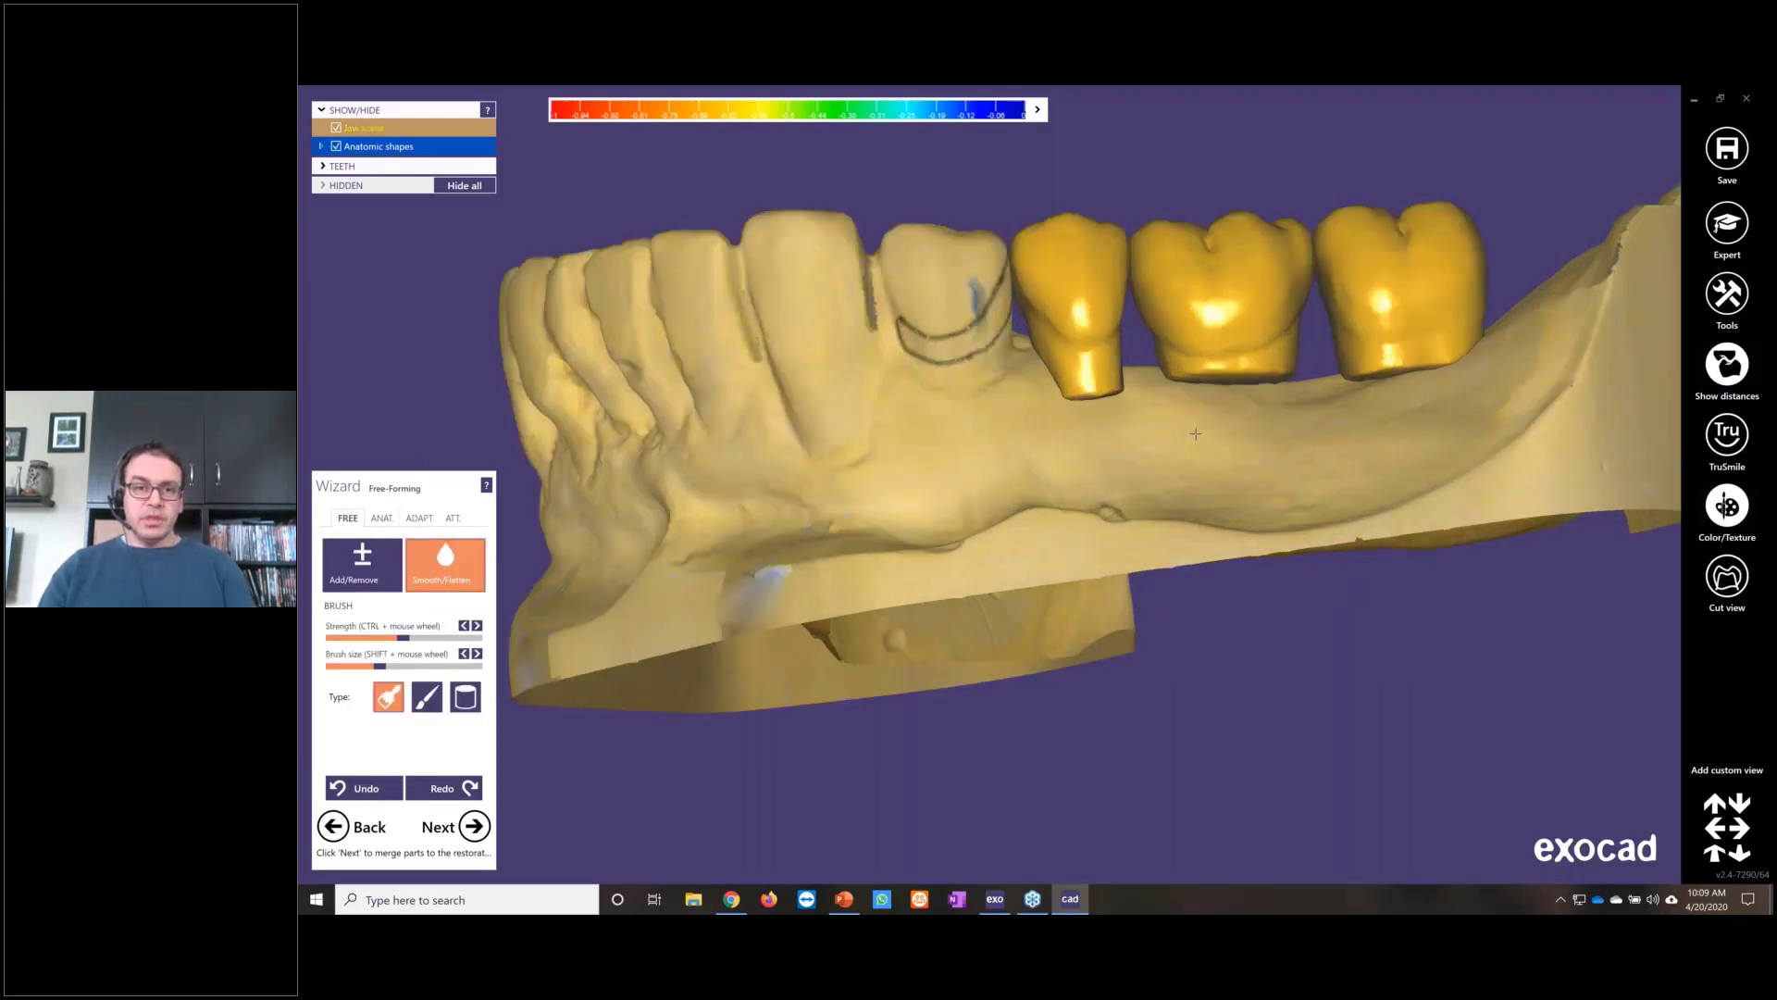
mouse_move(1048, 368)
left_mouse_down()
mouse_move(1025, 365)
mouse_move(1013, 332)
mouse_move(1079, 379)
mouse_move(1091, 347)
mouse_move(1065, 366)
mouse_move(1064, 319)
mouse_move(1079, 348)
mouse_move(1020, 357)
left_mouse_up()
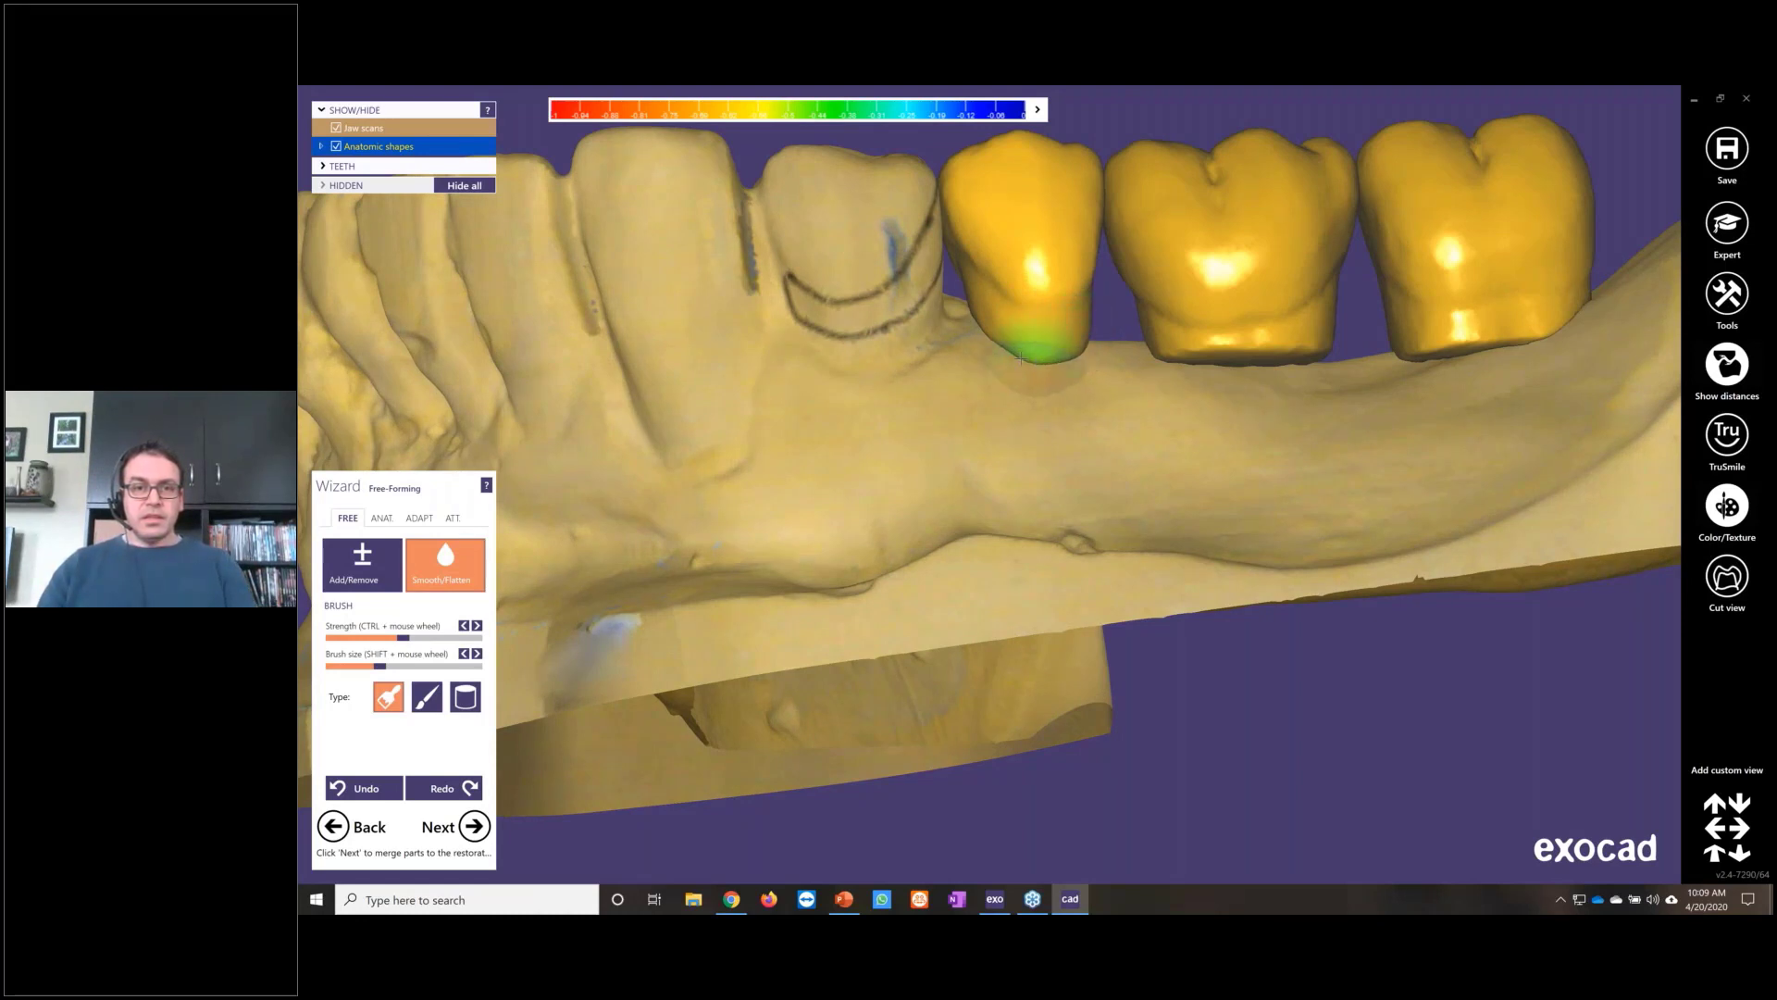
scroll(1020, 358, "down", 3)
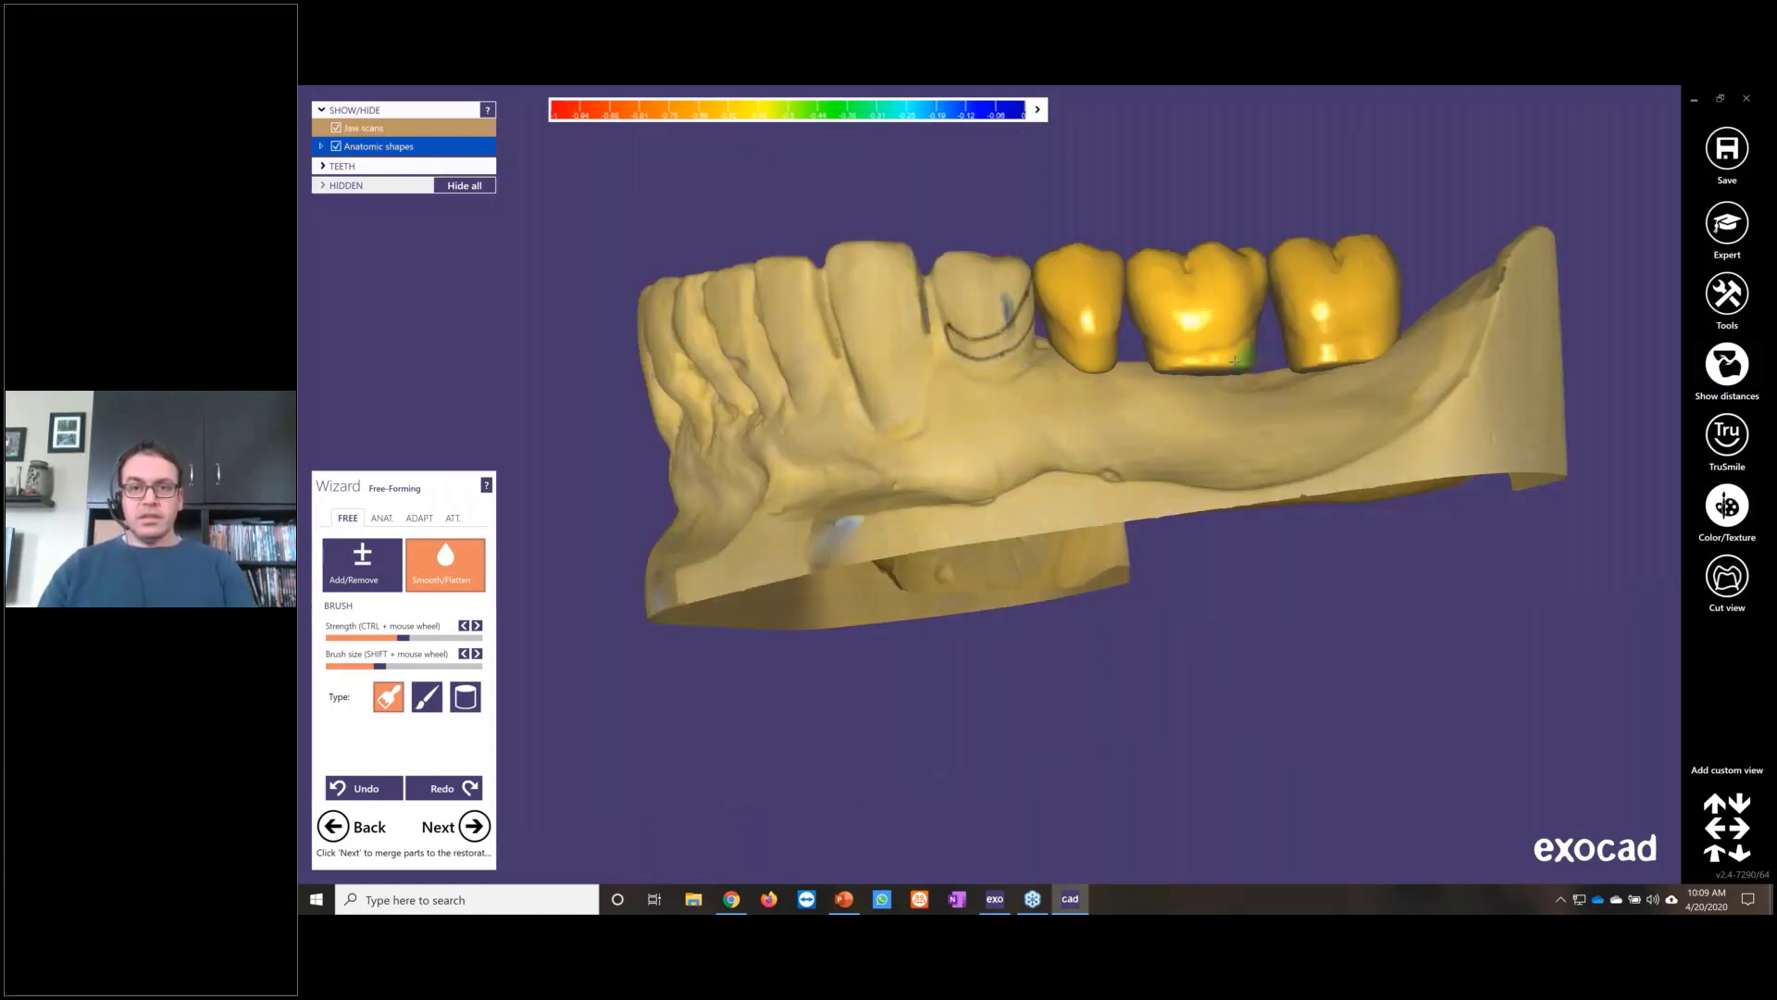
left_click_drag(1169, 357, 1240, 356)
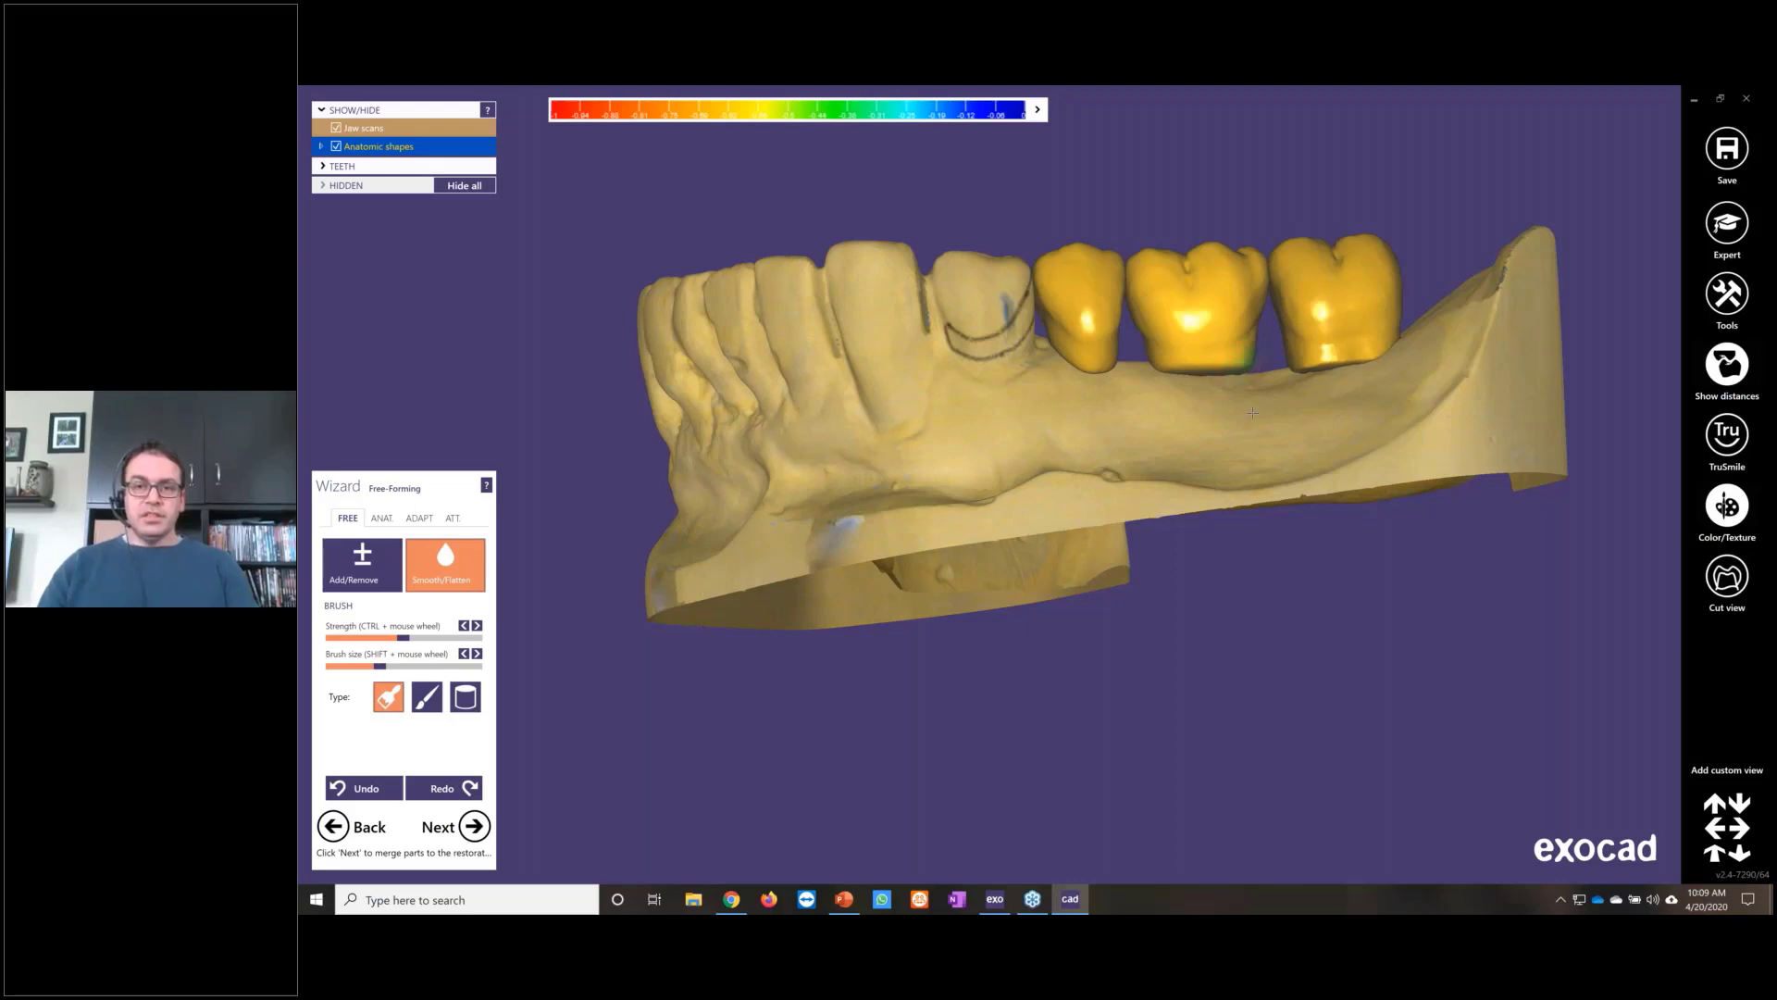
Step: Smooth the gingival ends of teeth 29 and 30 on the cheek side with the Smooth/Flatten brush
scroll(1107, 454, "down", 2)
right_click_drag(1106, 454, 1088, 404)
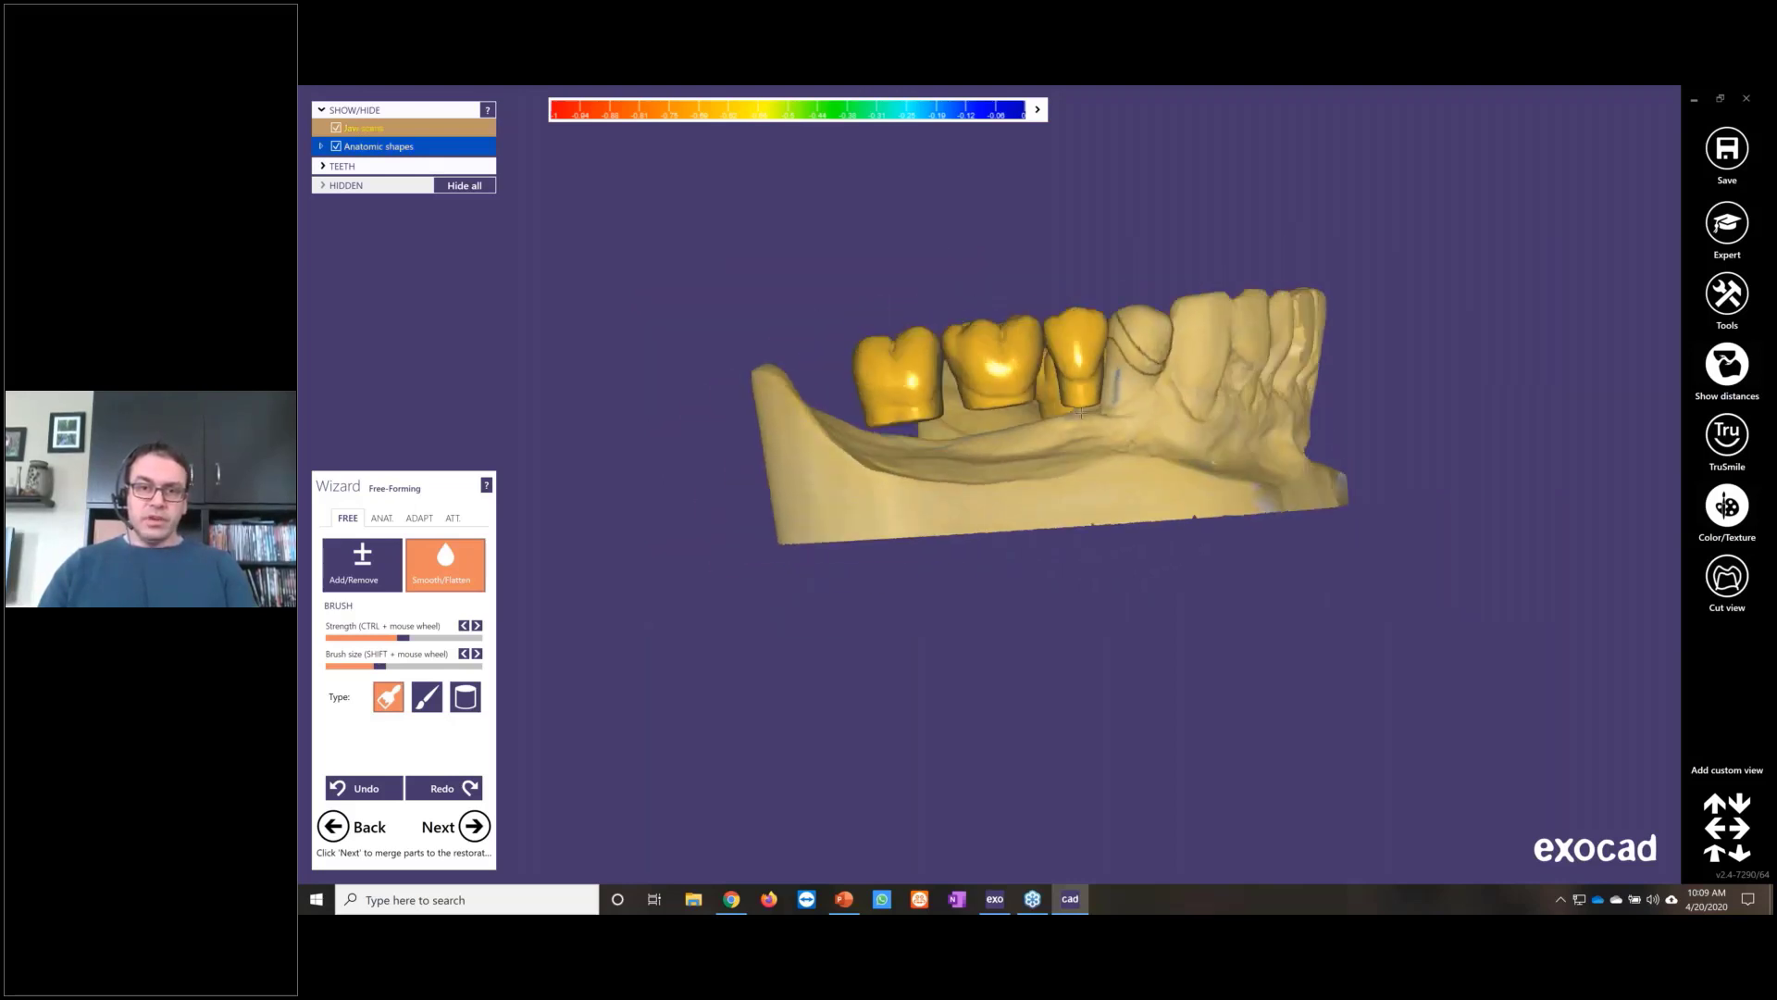
scroll(1088, 404, "up", 2)
scroll(1087, 404, "up", 2)
scroll(1114, 365, "up", 3)
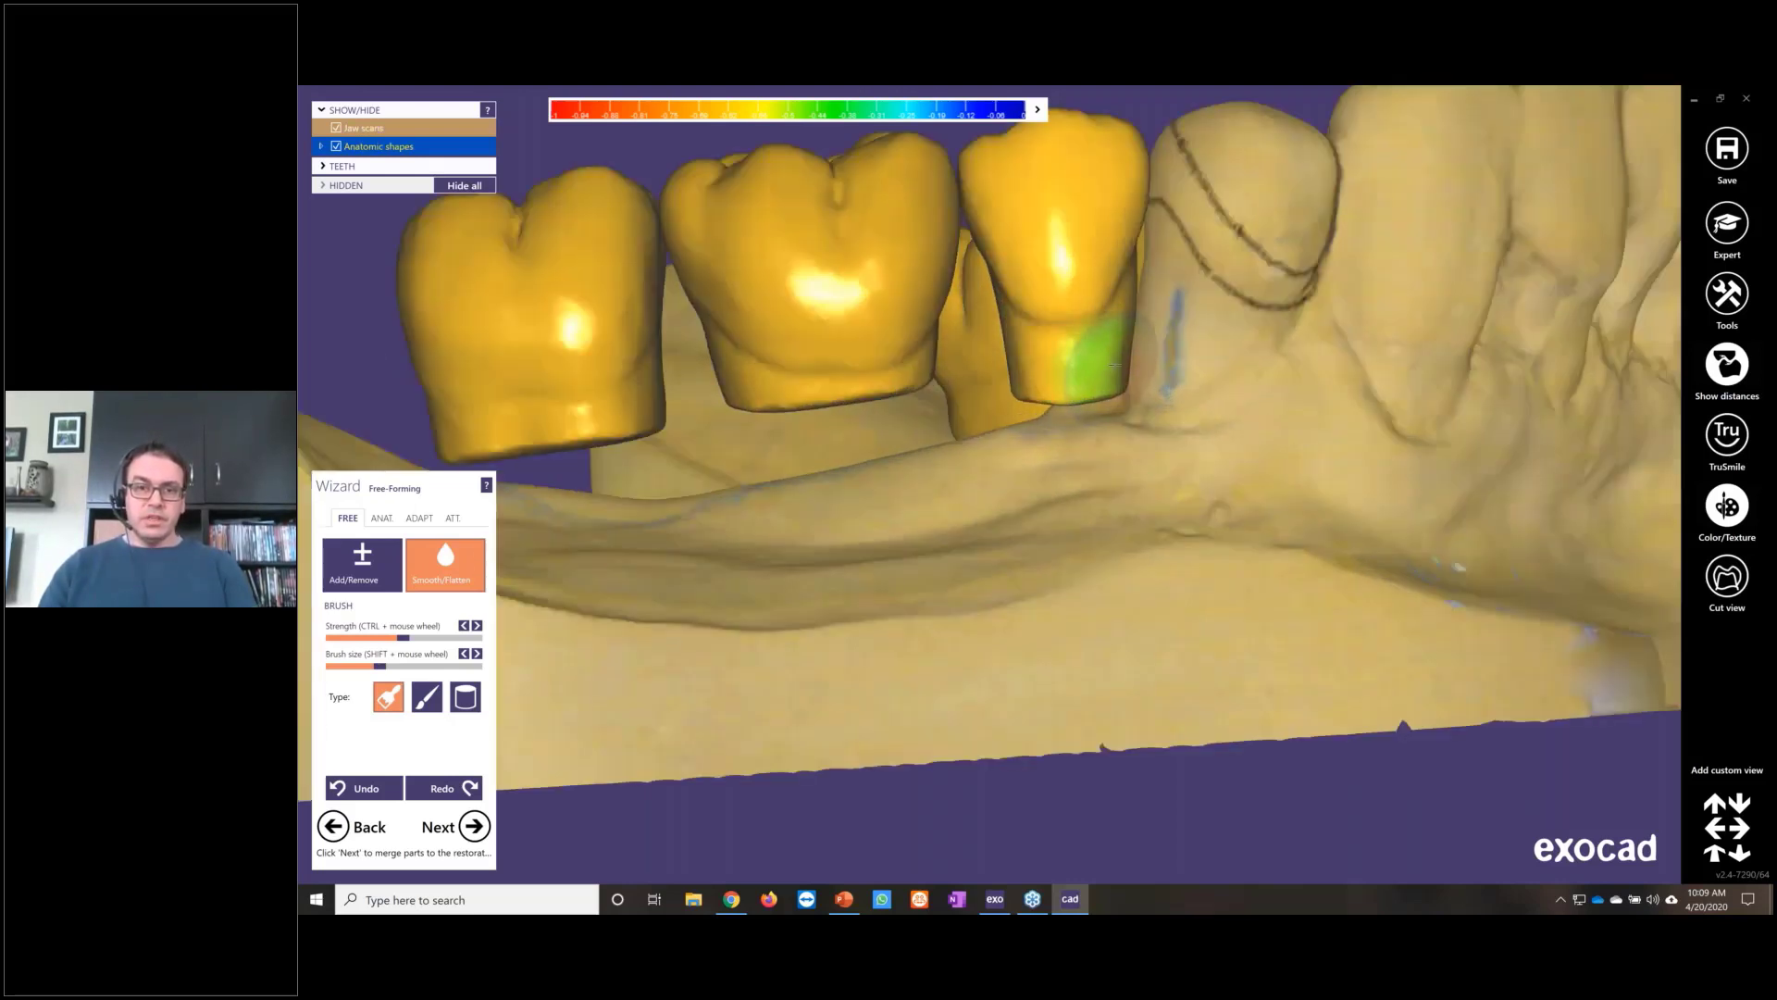
mouse_move(1106, 383)
left_mouse_down()
mouse_move(1124, 370)
mouse_move(924, 375)
left_mouse_up()
scroll(924, 375, "down", 5)
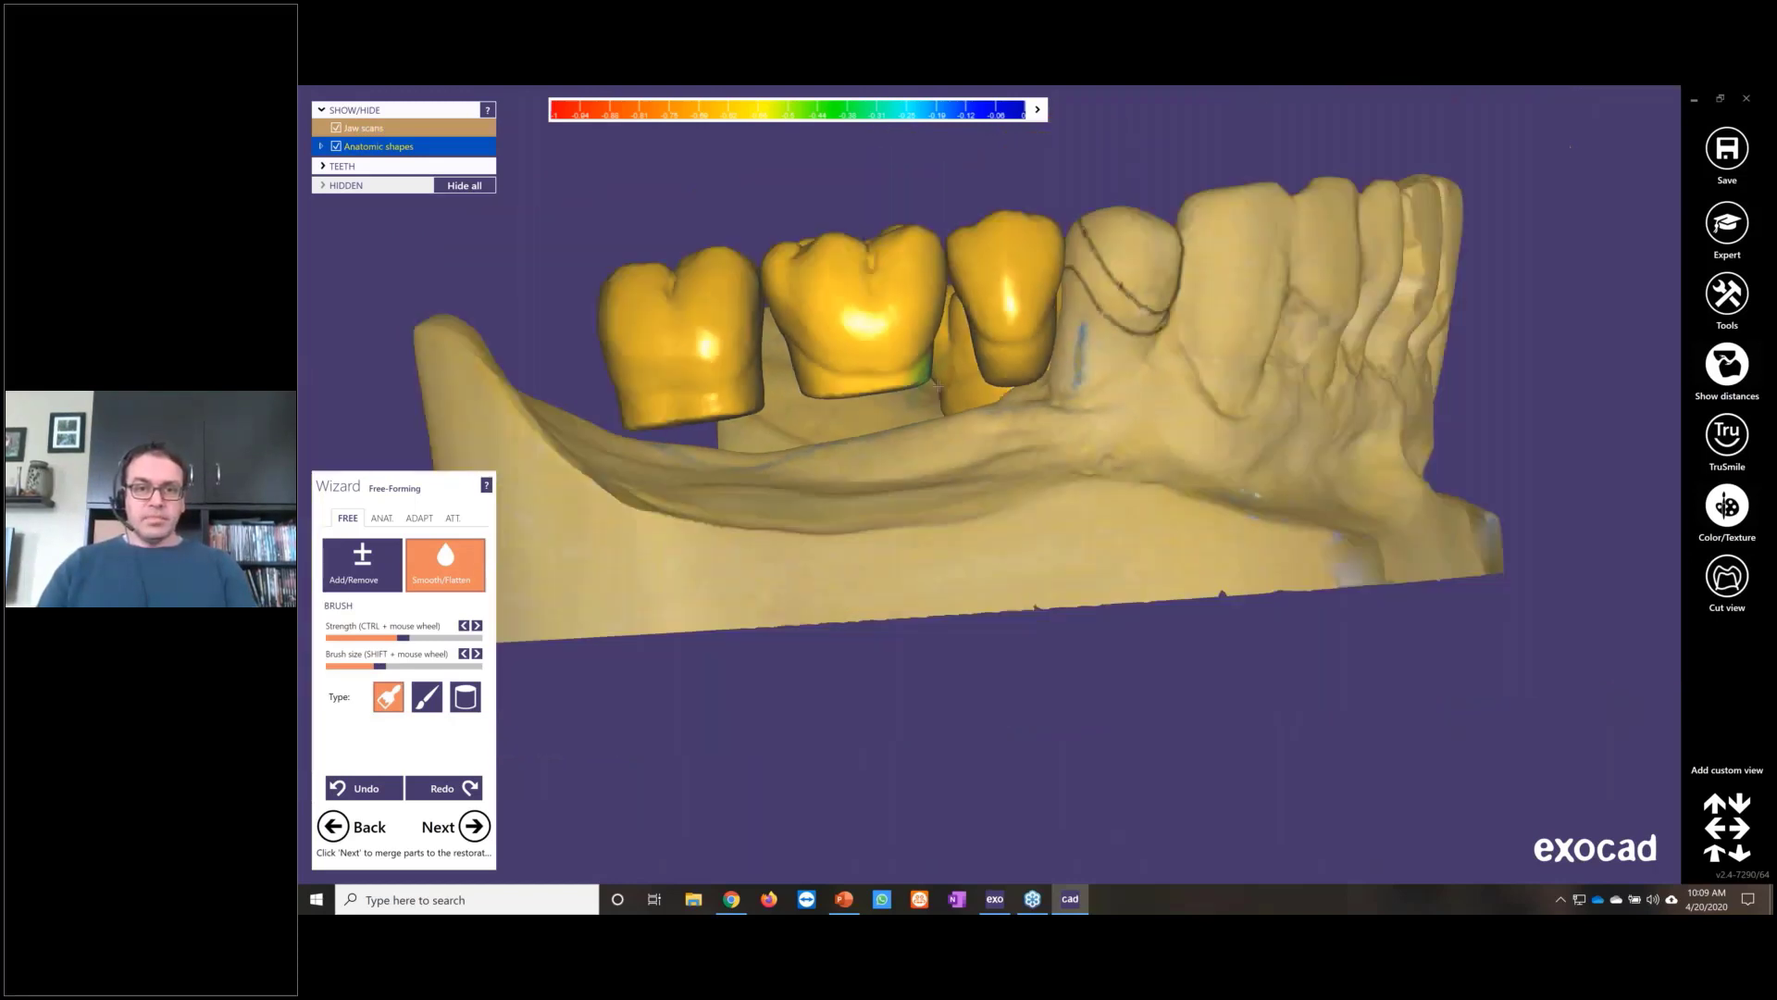
Step: Merge and save the tooth restorations, and continue to Partial CAD Design to survey the model
right_click_drag(924, 375, 1097, 410)
scroll(1100, 428, "down", 3)
scroll(1092, 410, "up", 4)
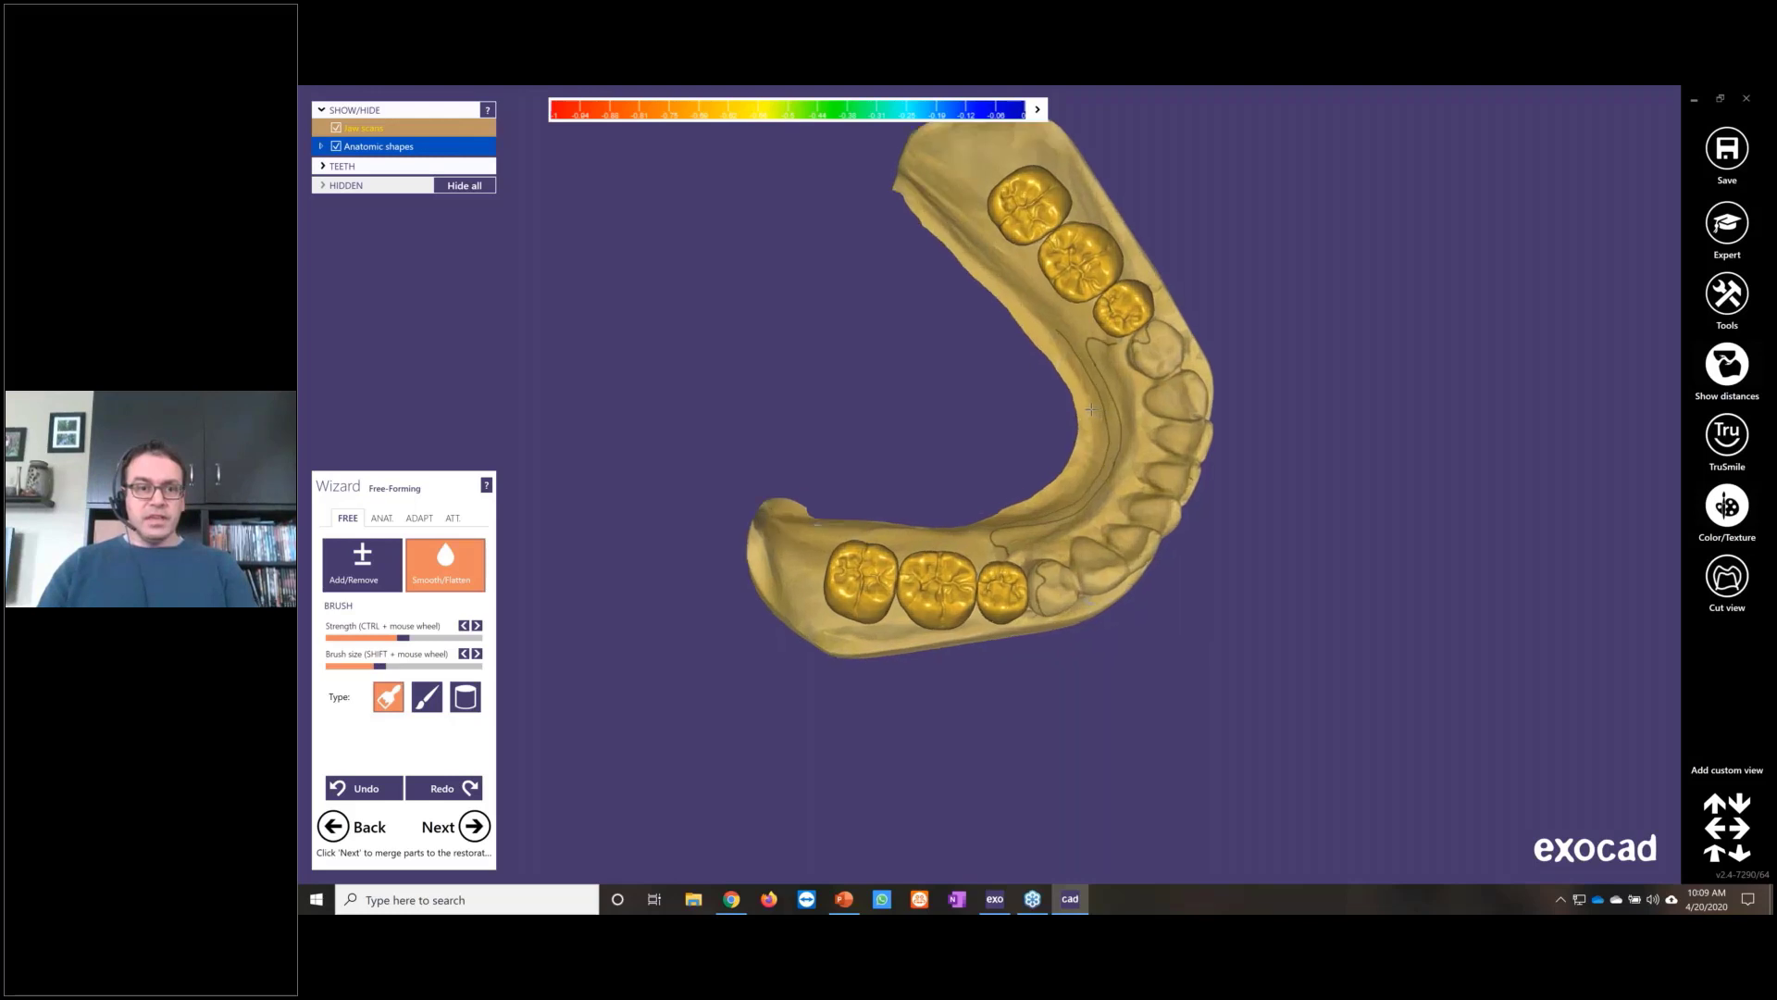
left_click(470, 829)
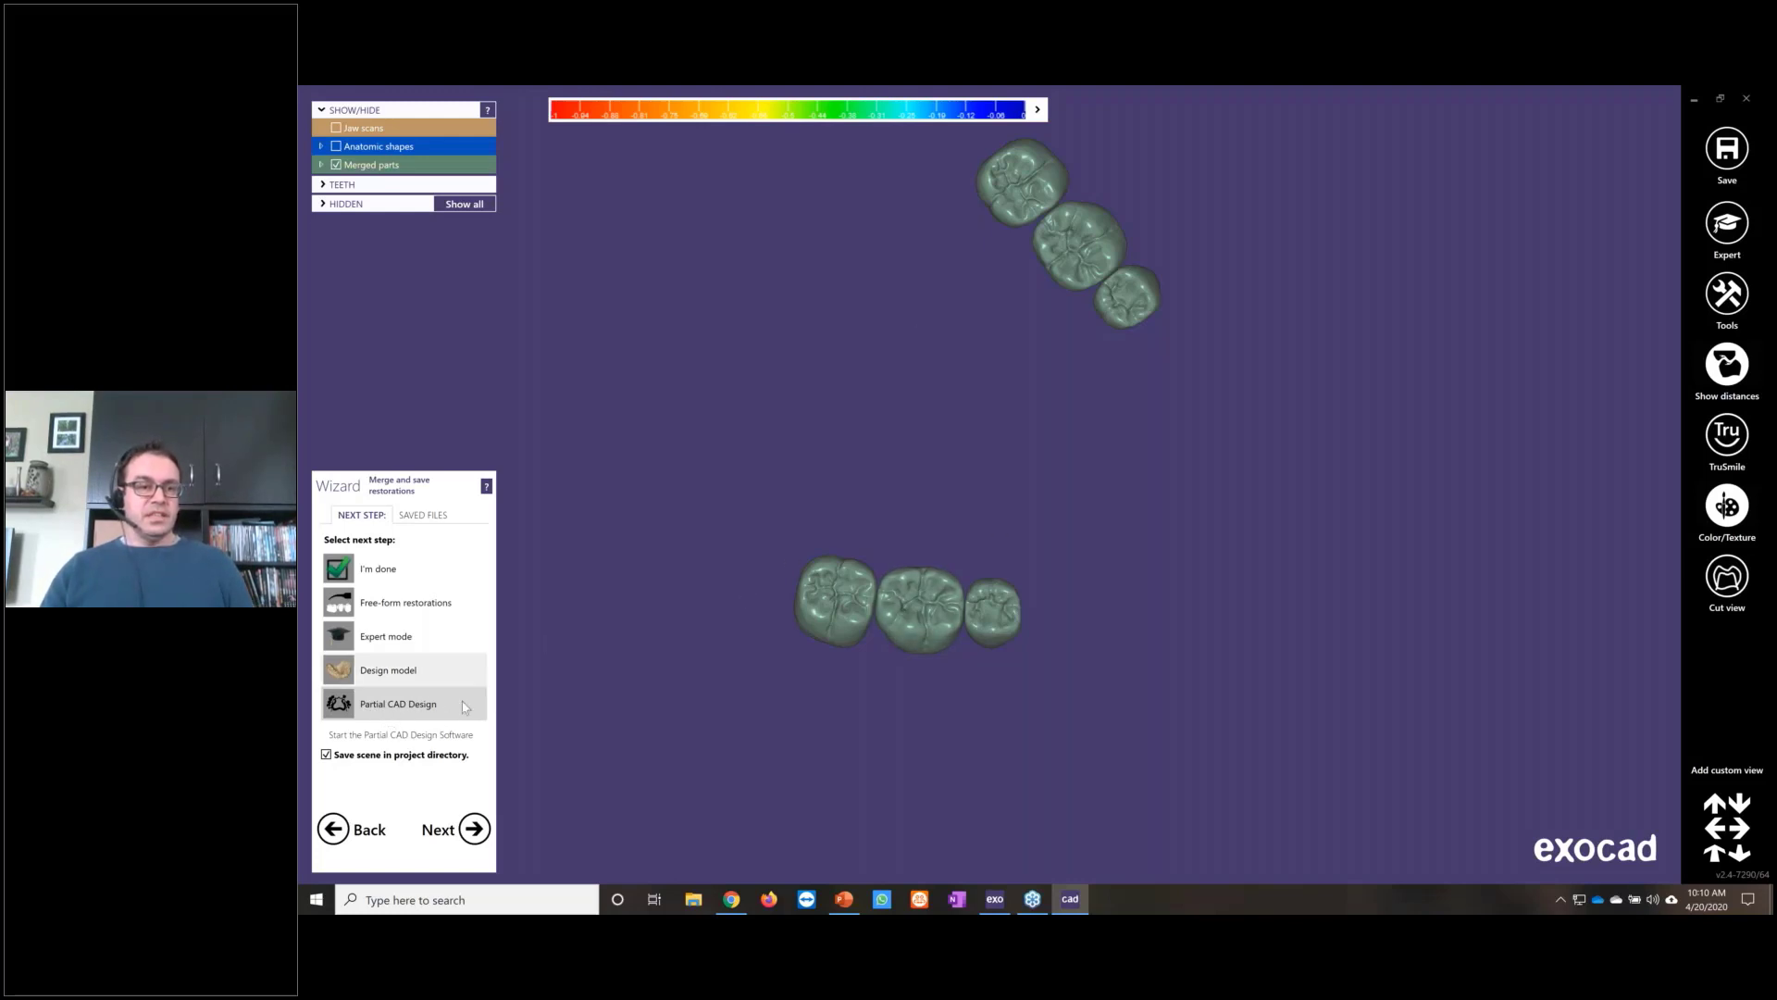
left_click(475, 829)
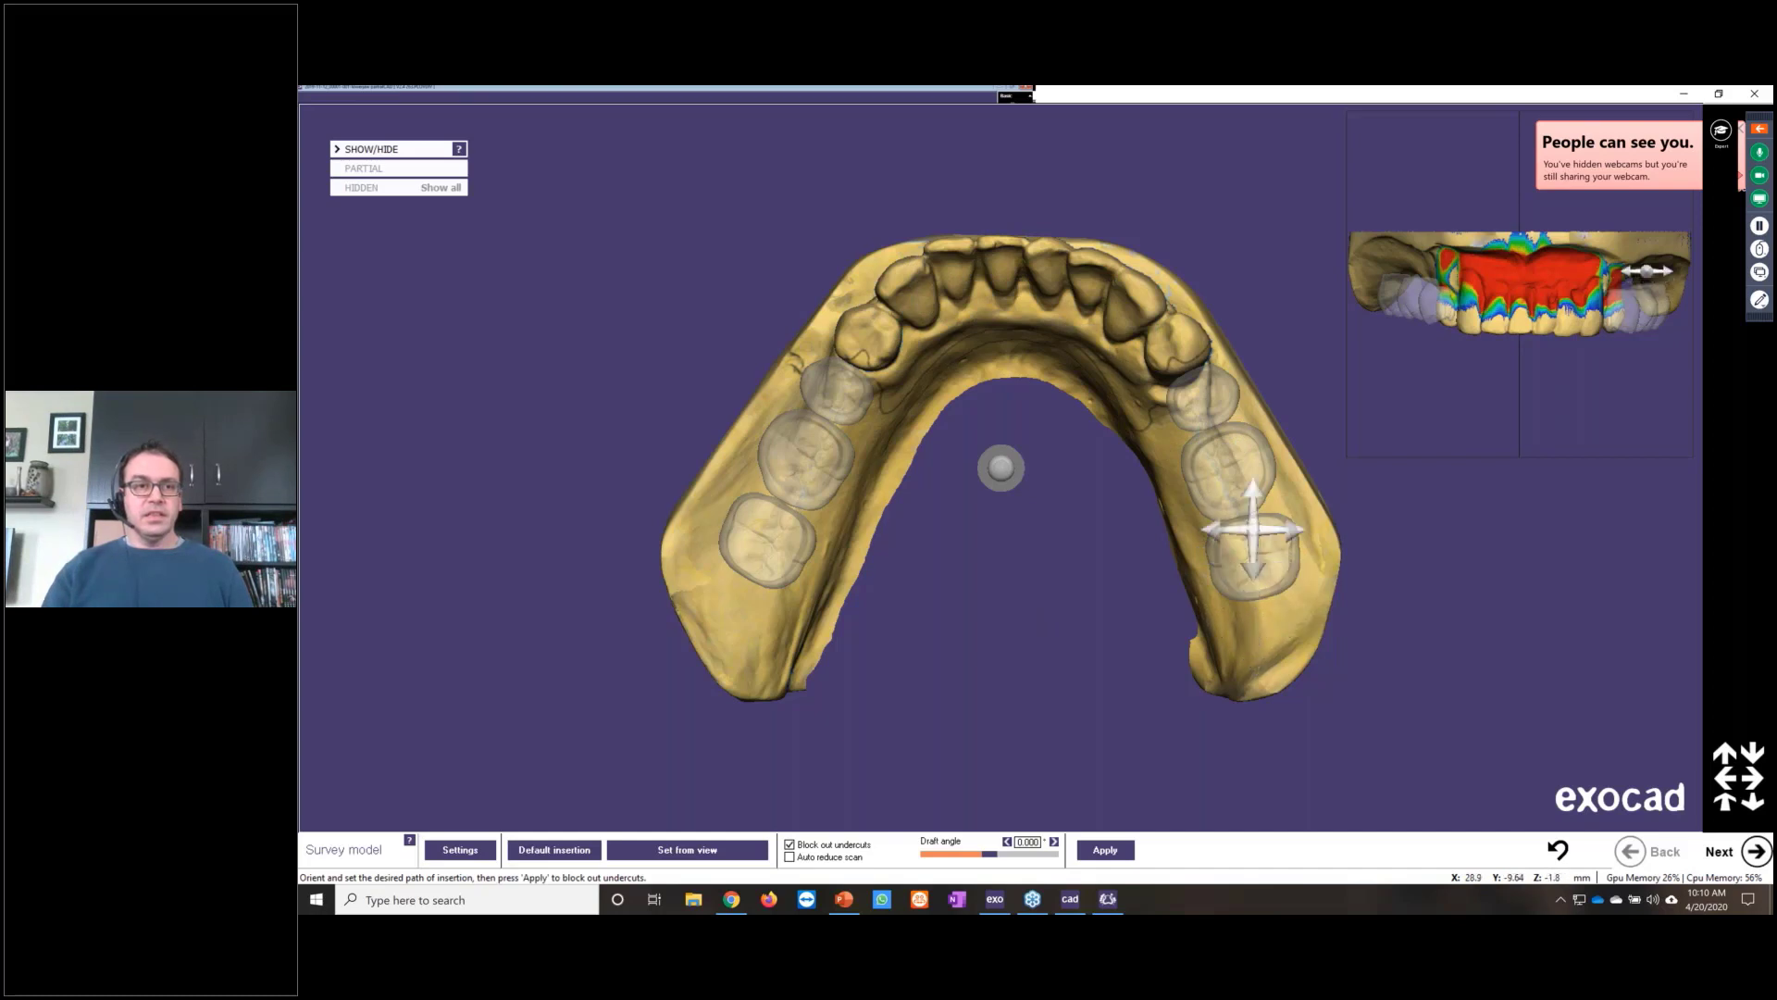
Step: Tilt the model slightly, set the path of insertion from the view, and block out the undercuts before continuing to blockout editing
left_click(361, 150)
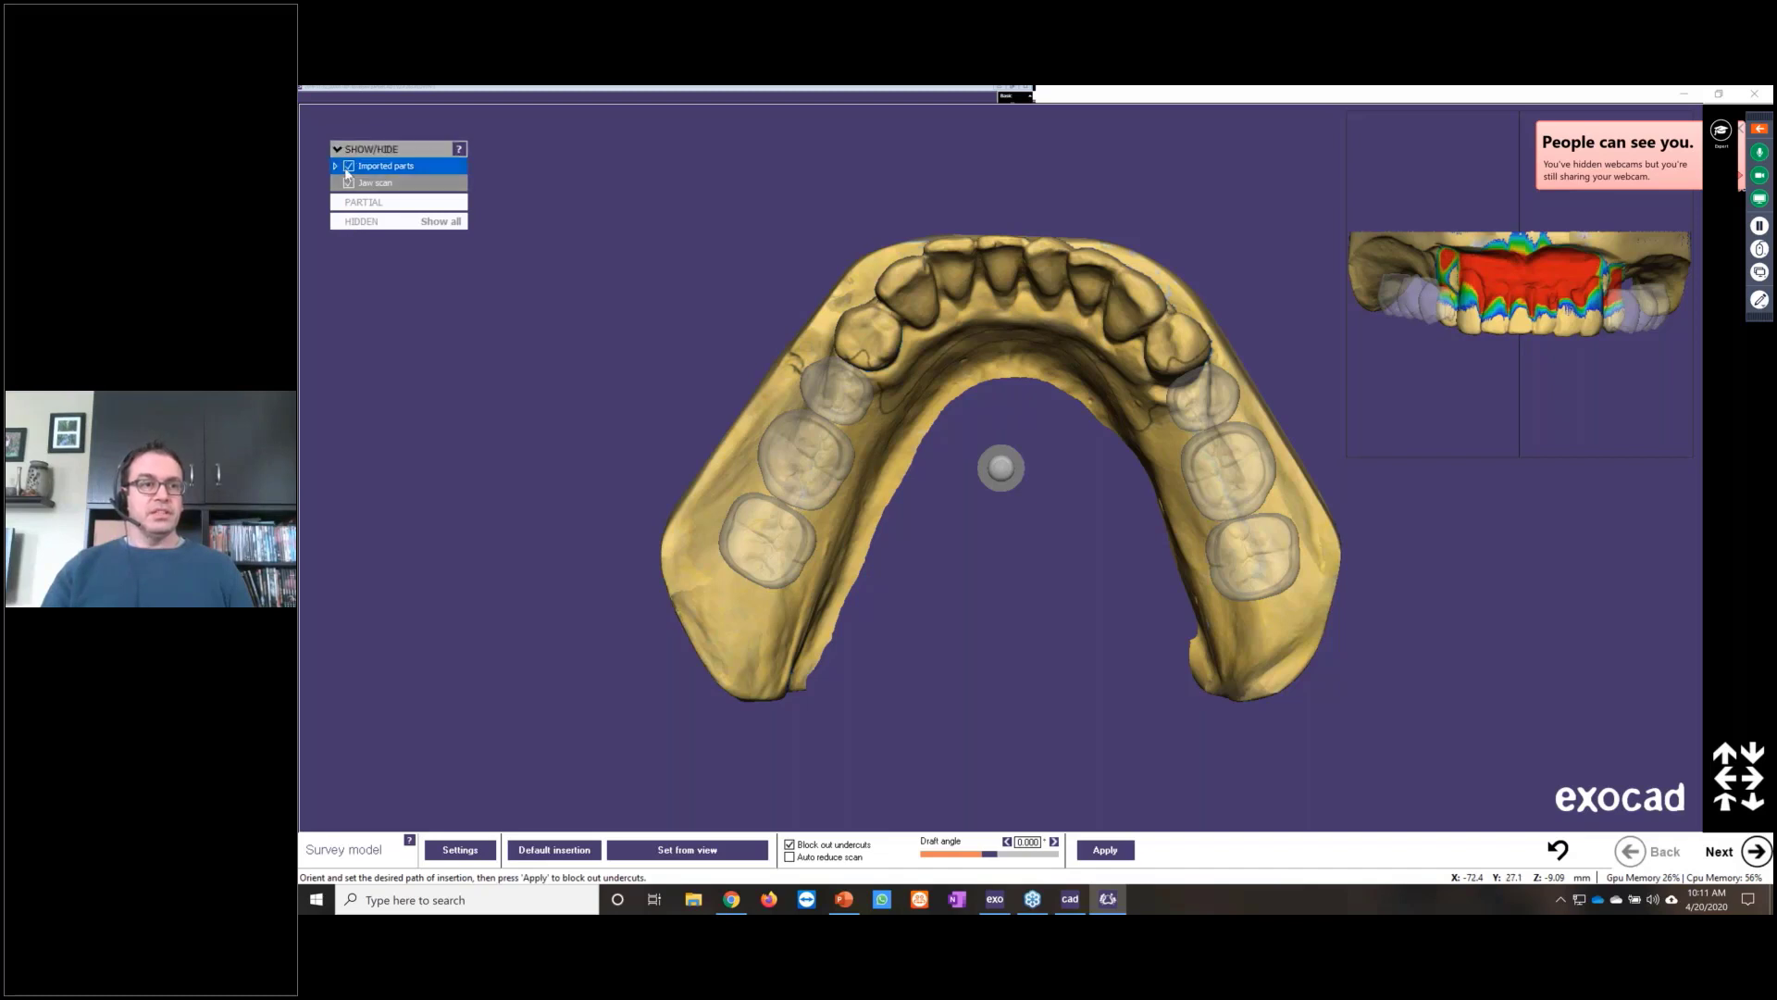
left_click(348, 182)
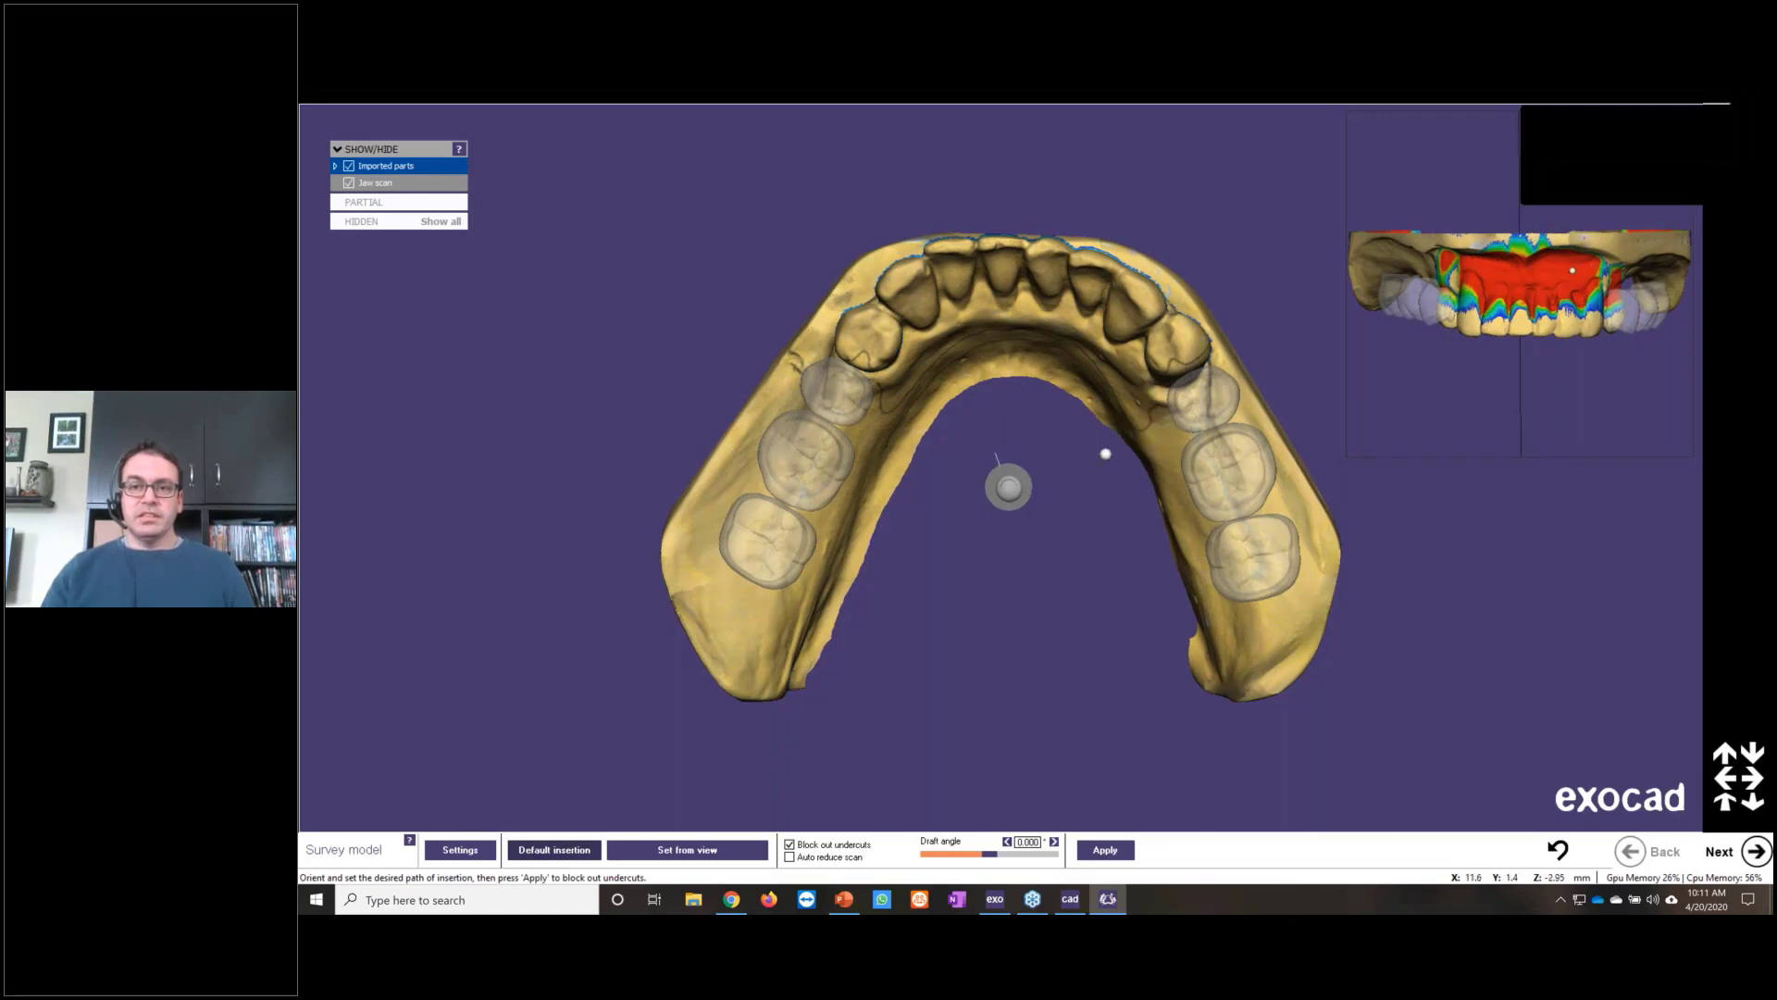
mouse_move(976, 500)
left_mouse_down()
mouse_move(1024, 491)
mouse_move(991, 472)
mouse_move(996, 508)
mouse_move(990, 482)
left_mouse_up()
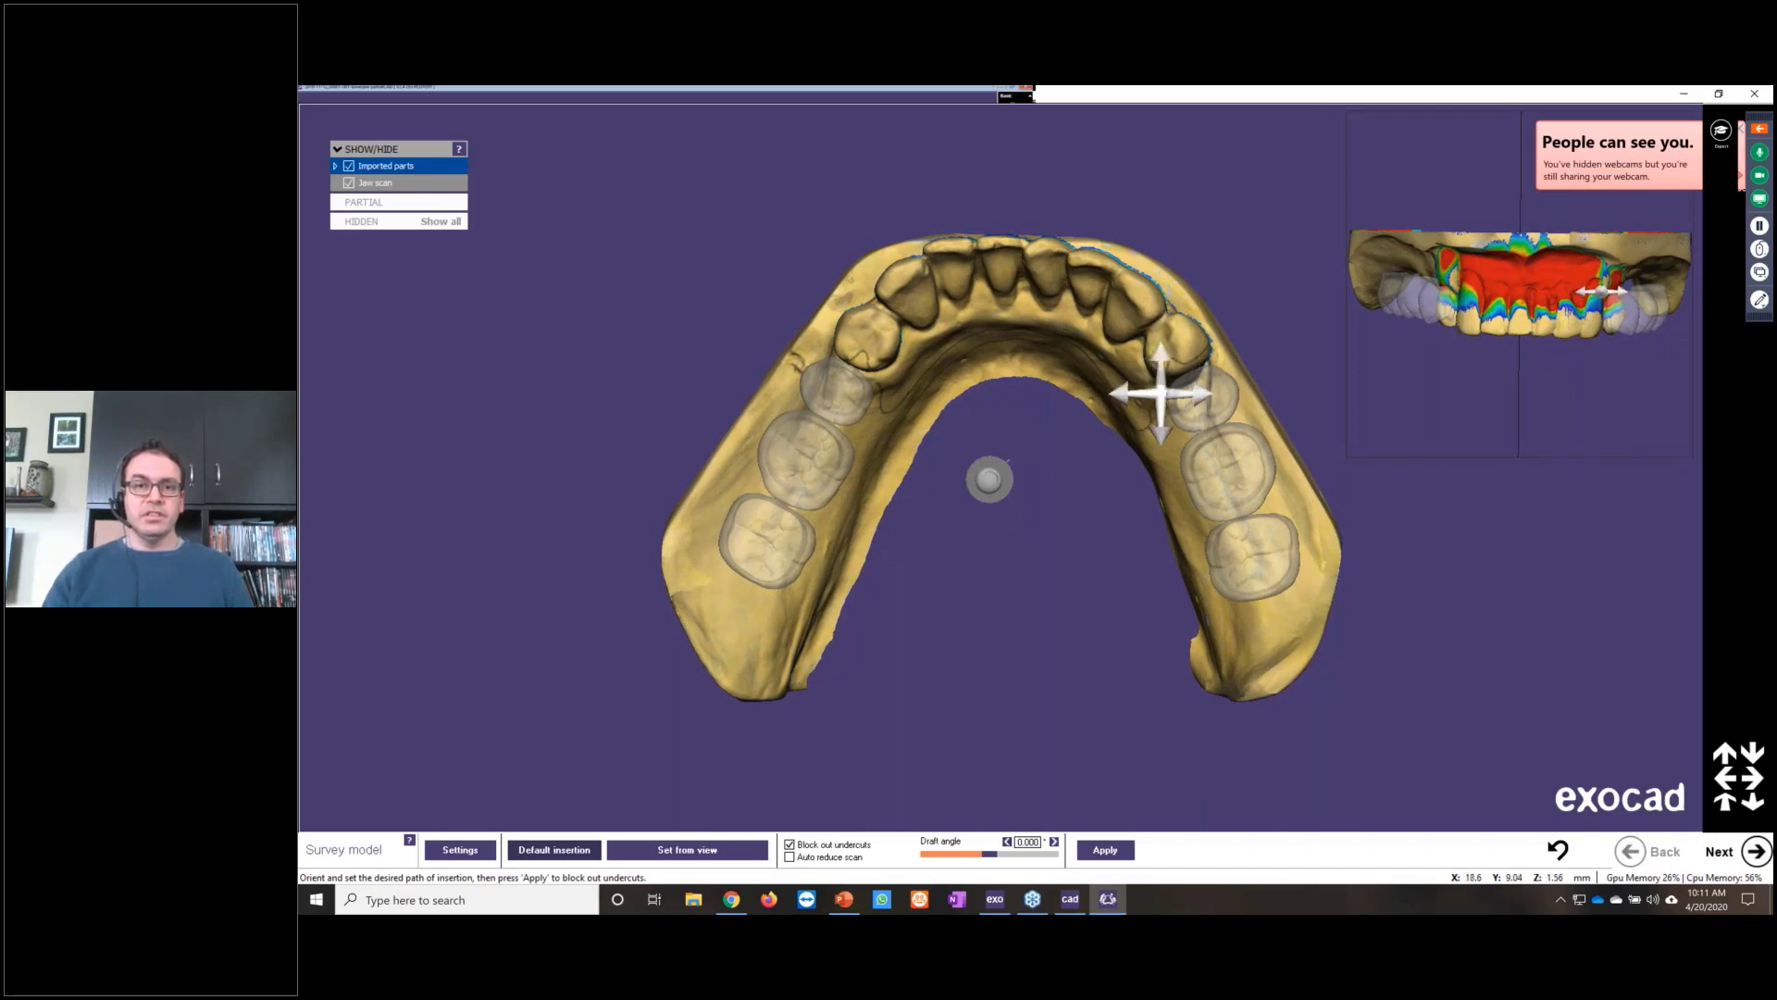
left_click_drag(1125, 403, 1125, 400)
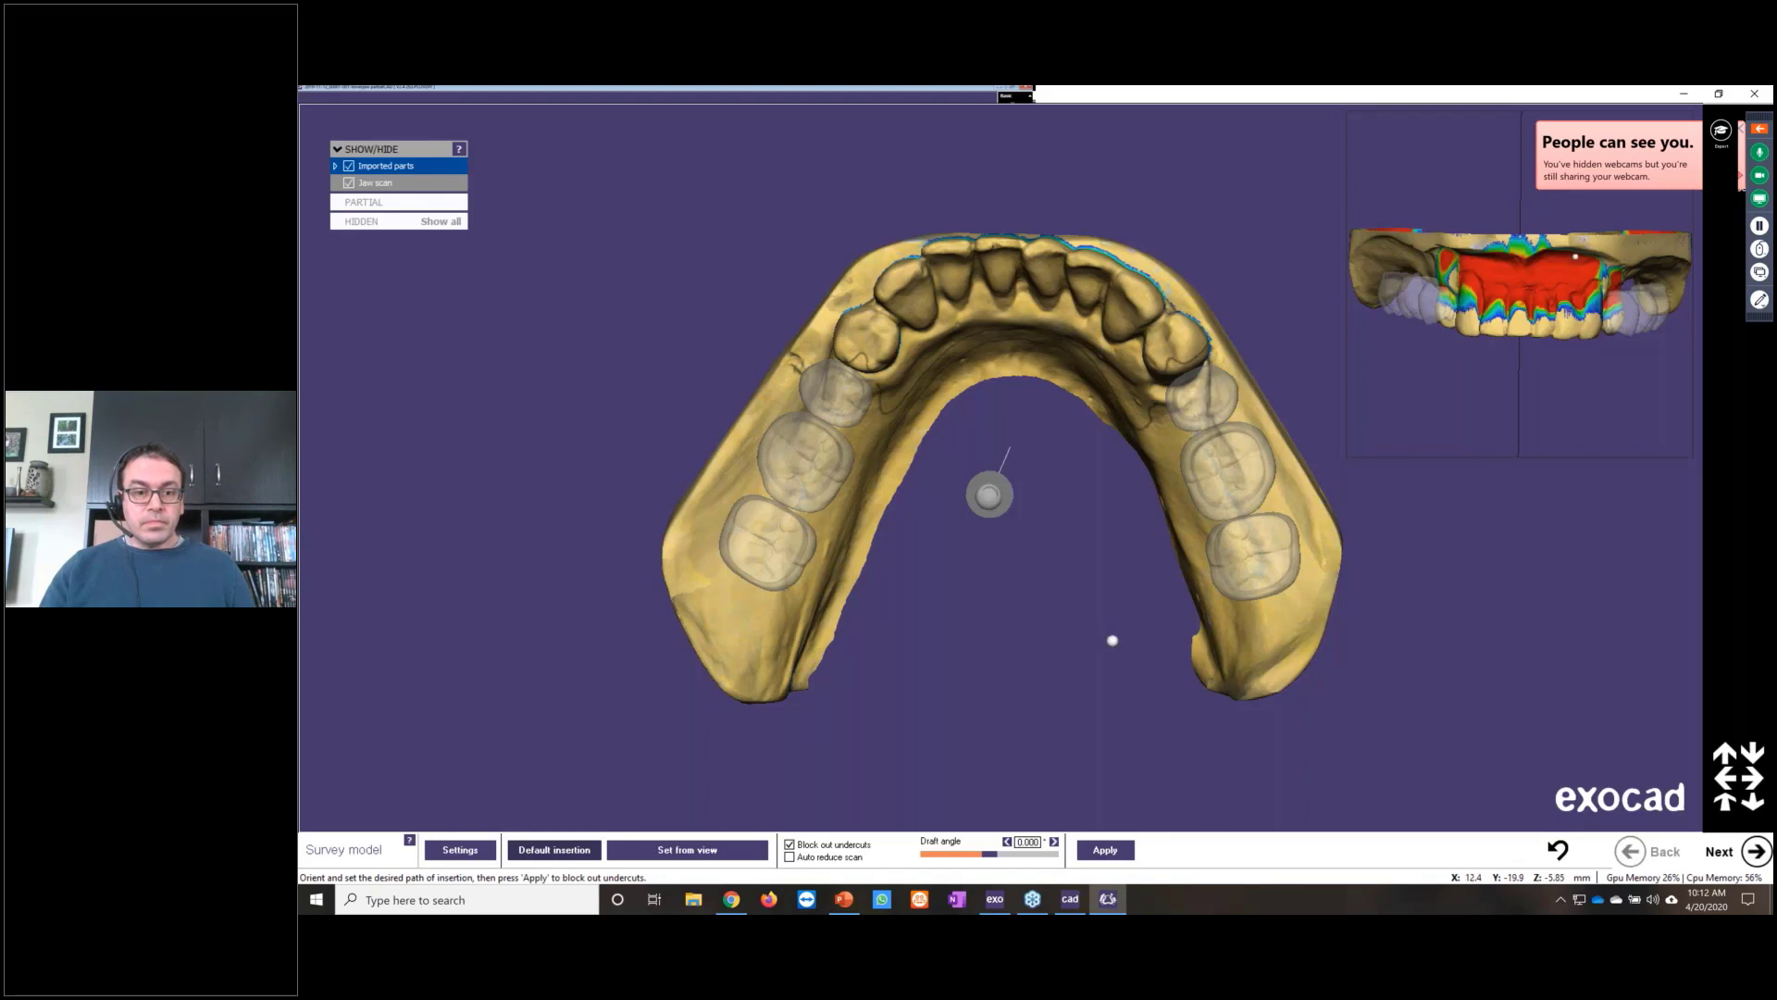
left_click(688, 849)
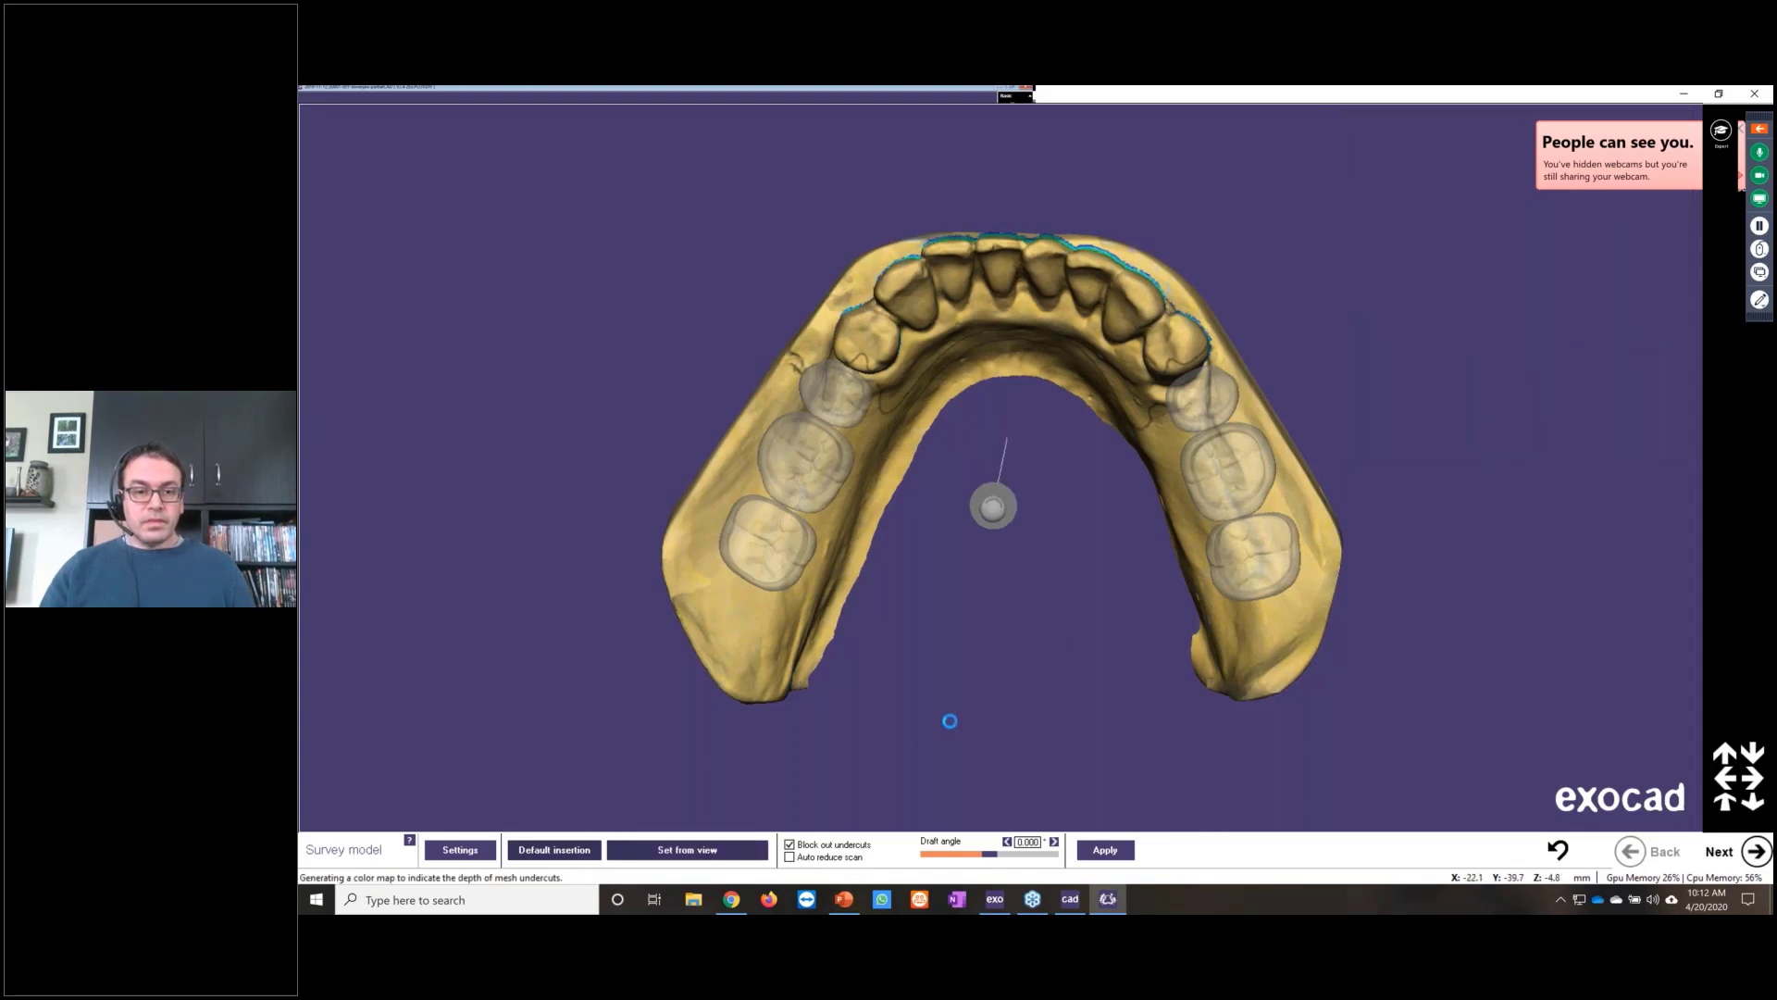
left_click(1113, 851)
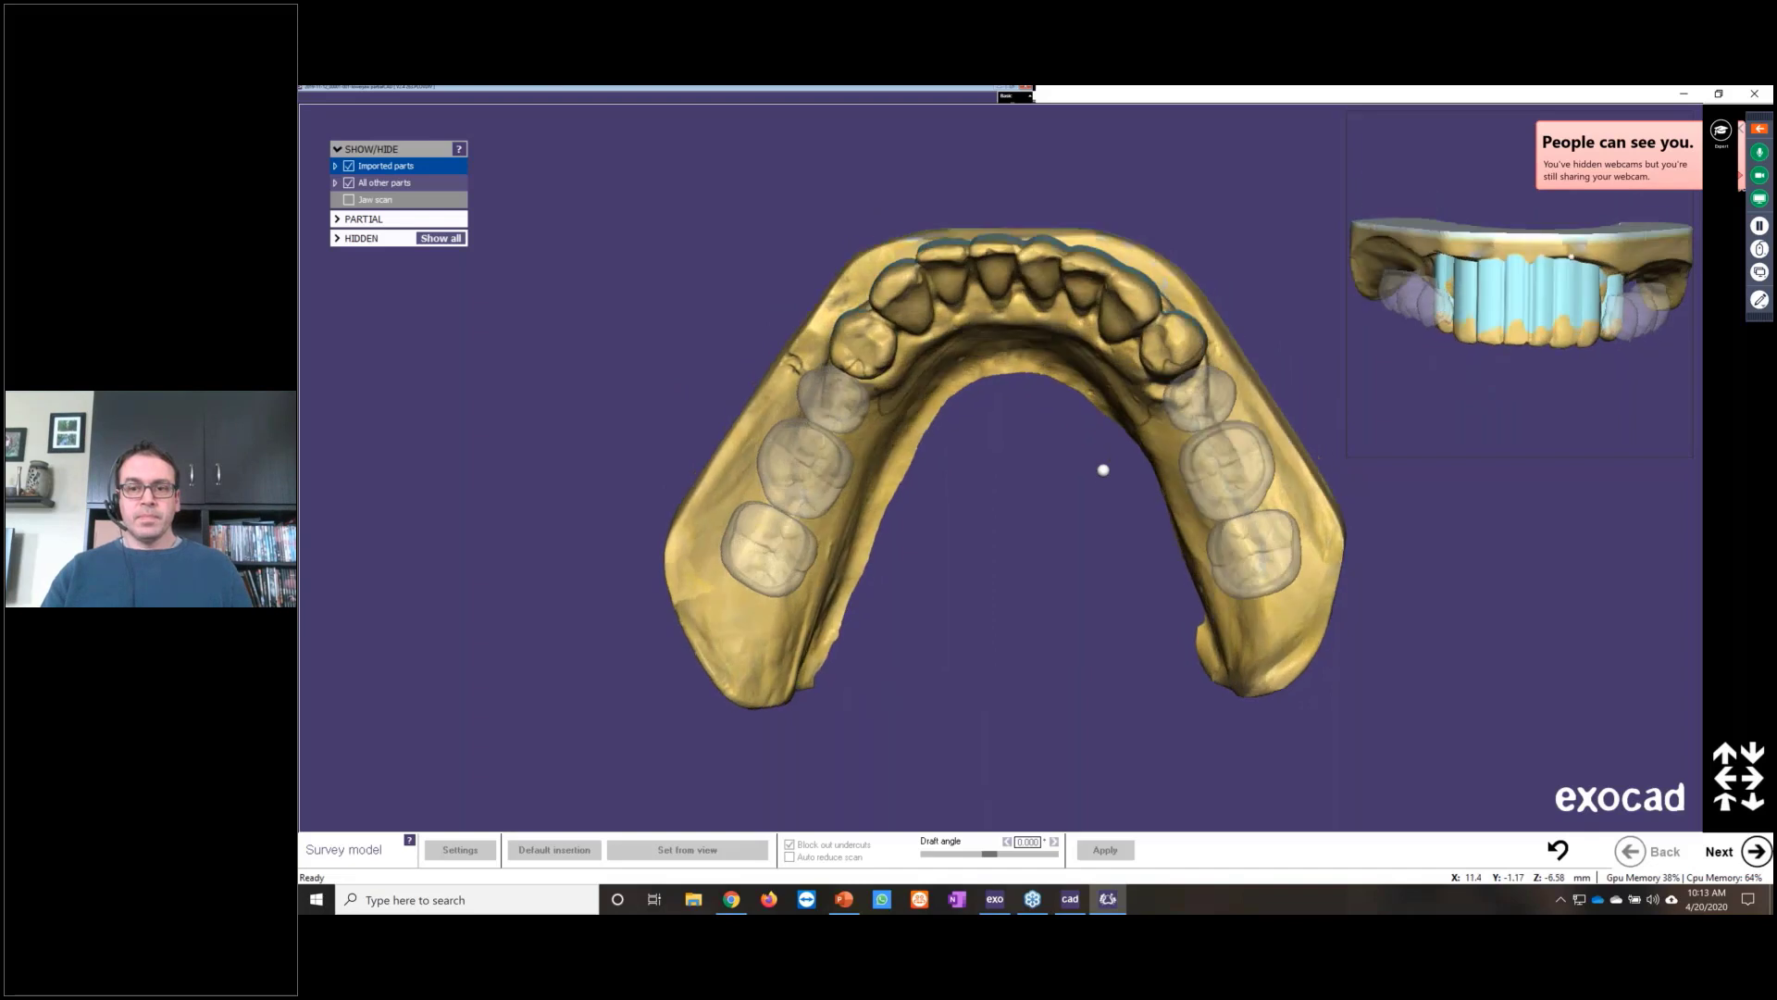
left_click(1757, 852)
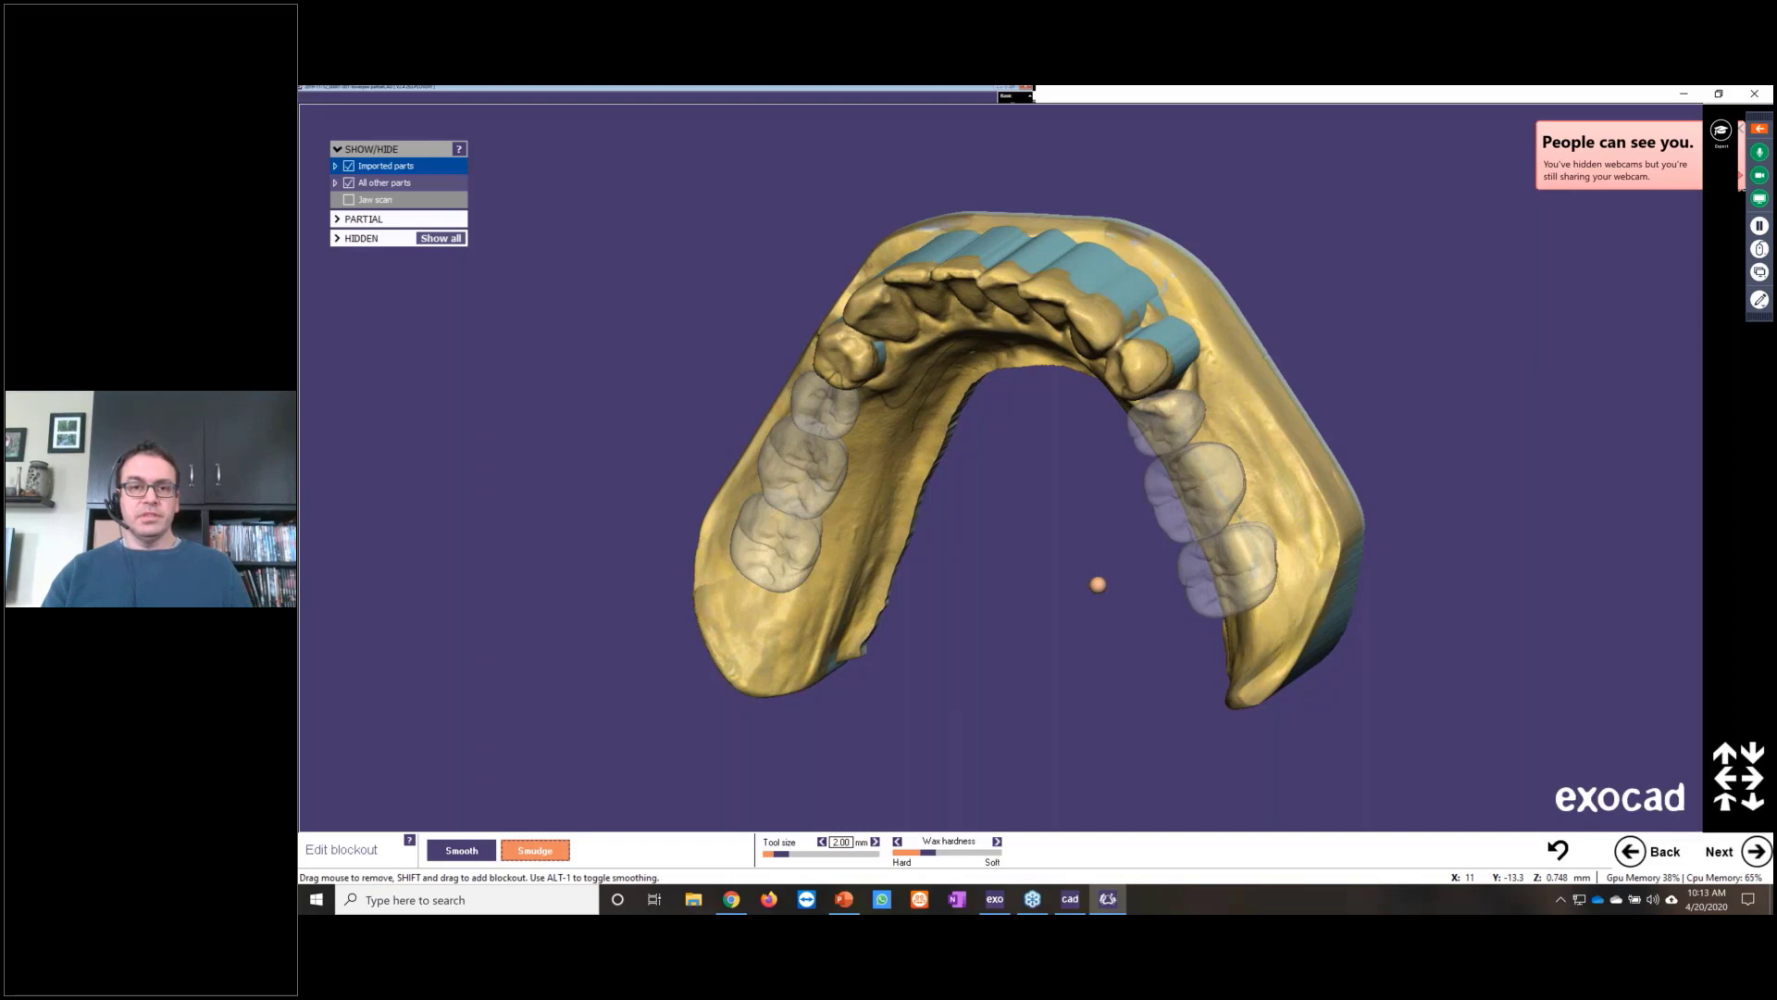
Step: Smudge away the blockout along the cheek-side edge of the right-hand premolar using the 2.00 mm tool
scroll(1097, 584, "up", 2)
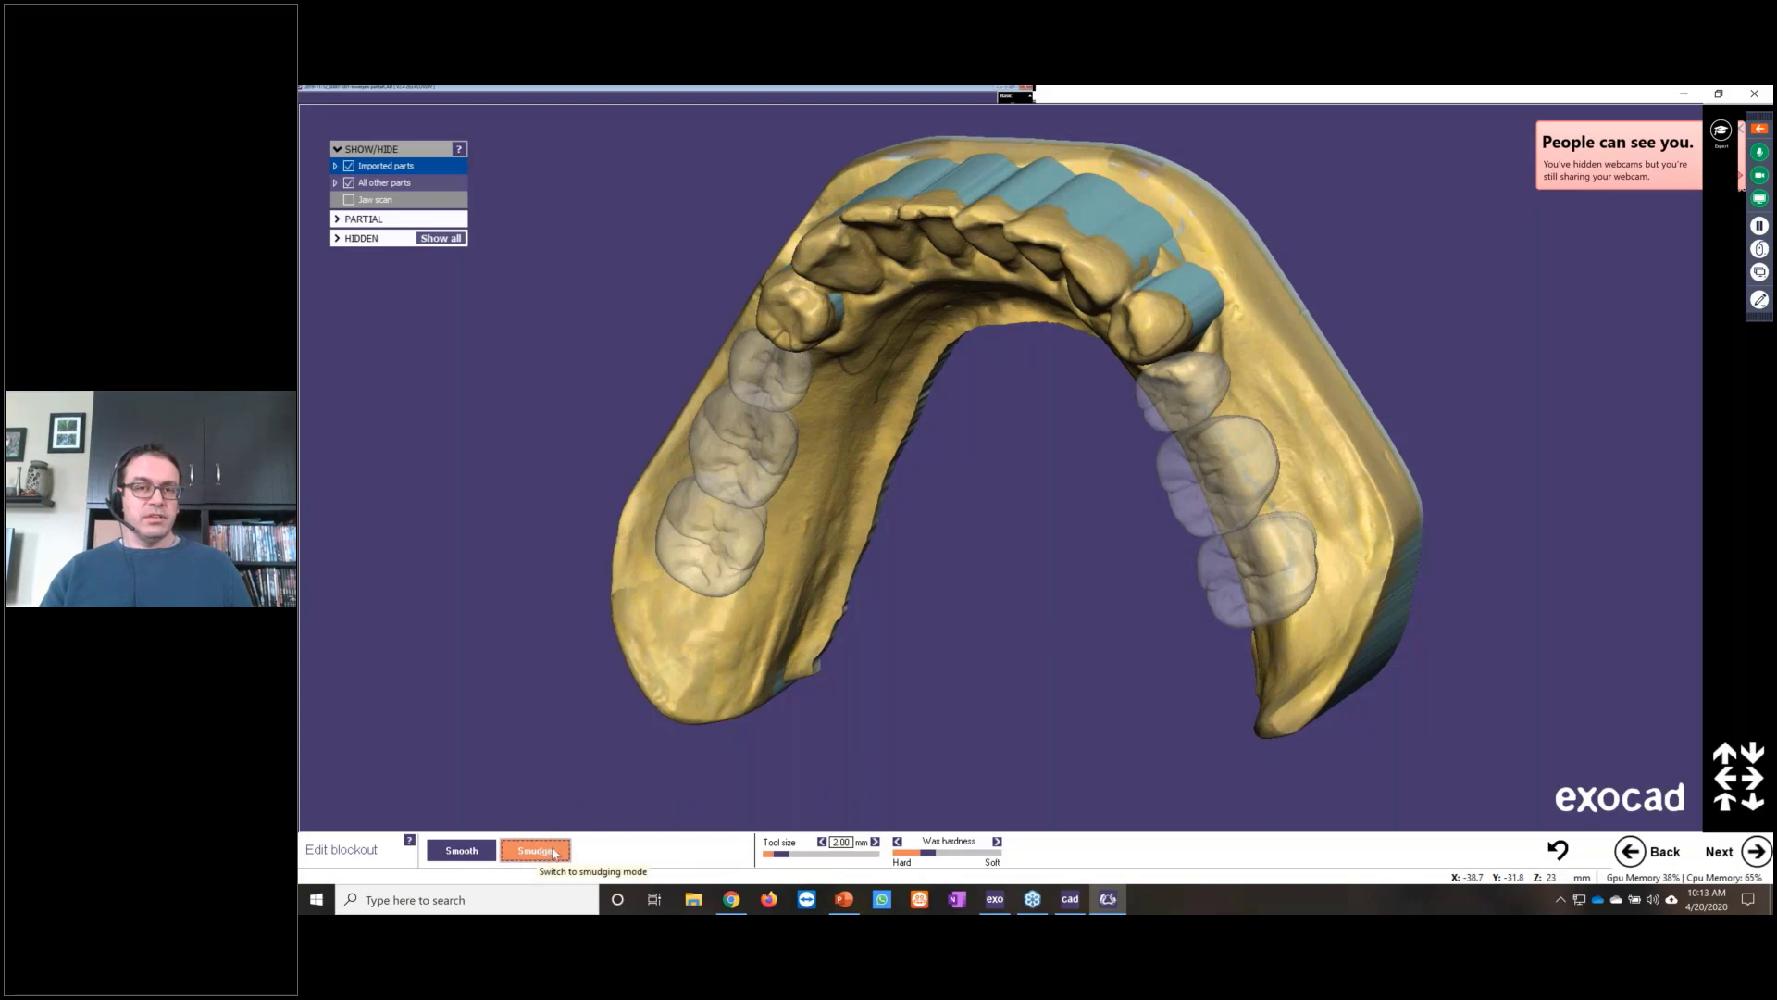
right_click_drag(1210, 385, 1212, 381)
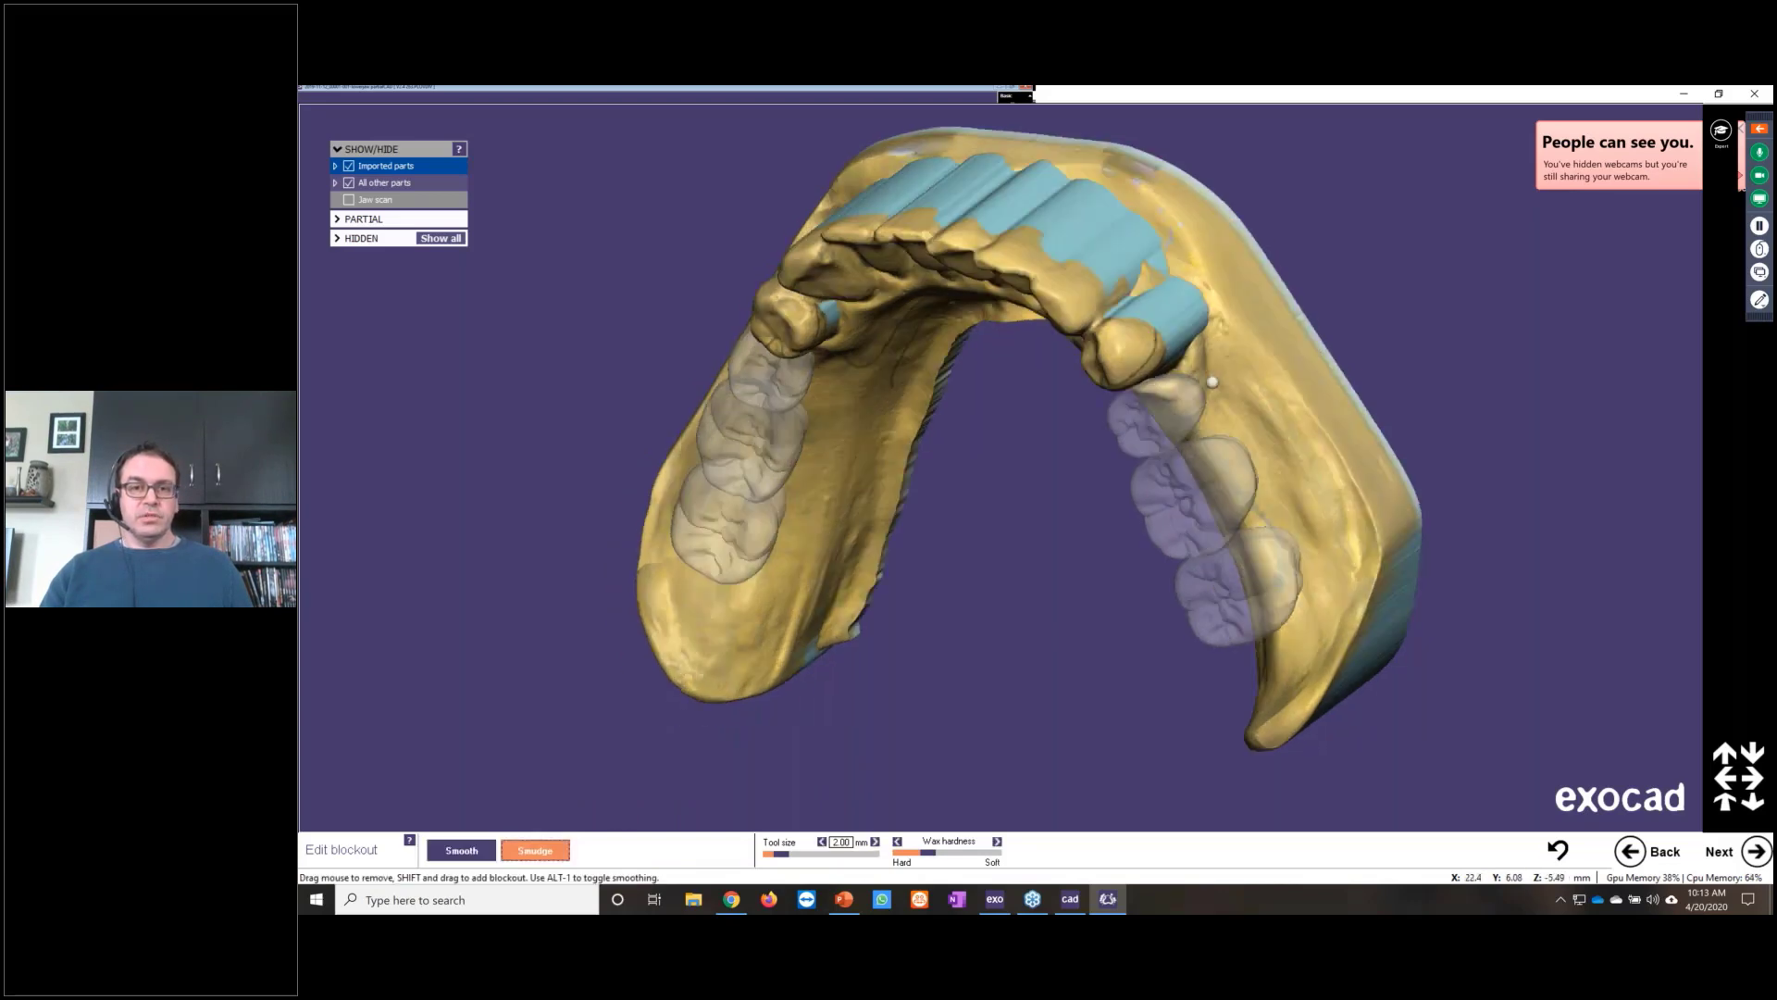
scroll(1213, 381, "up", 3)
scroll(1123, 262, "up", 2)
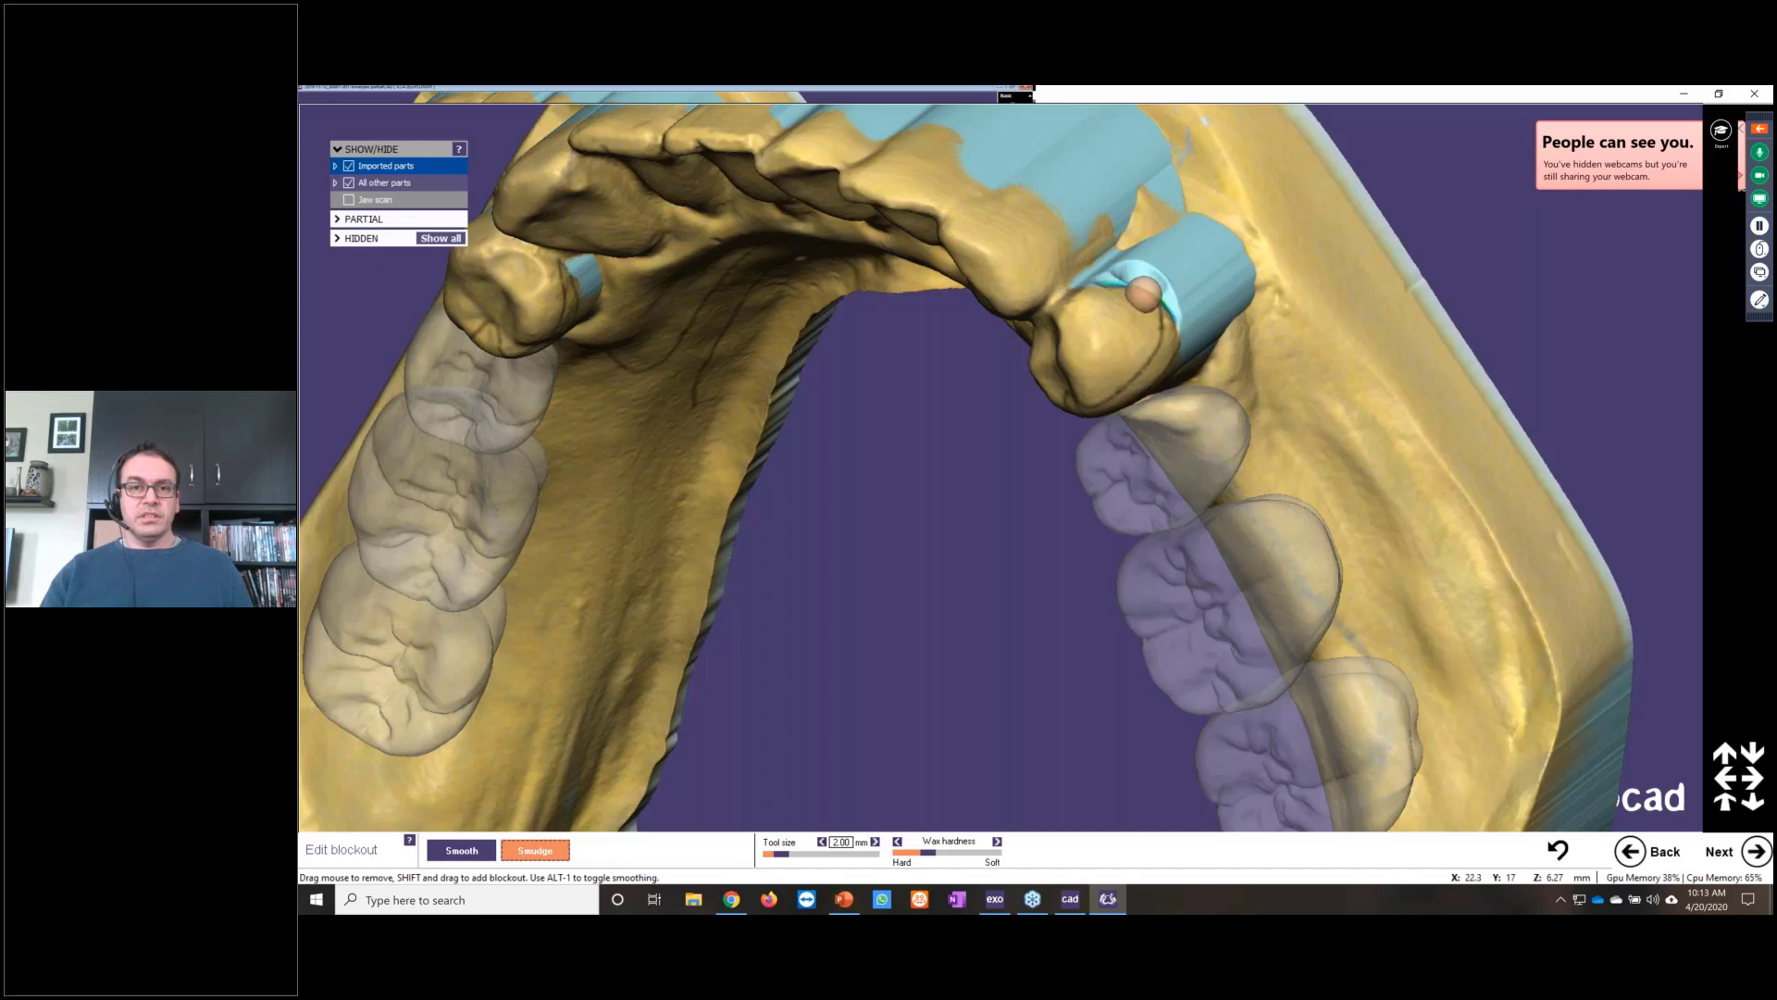
right_click_drag(1135, 298, 1111, 314)
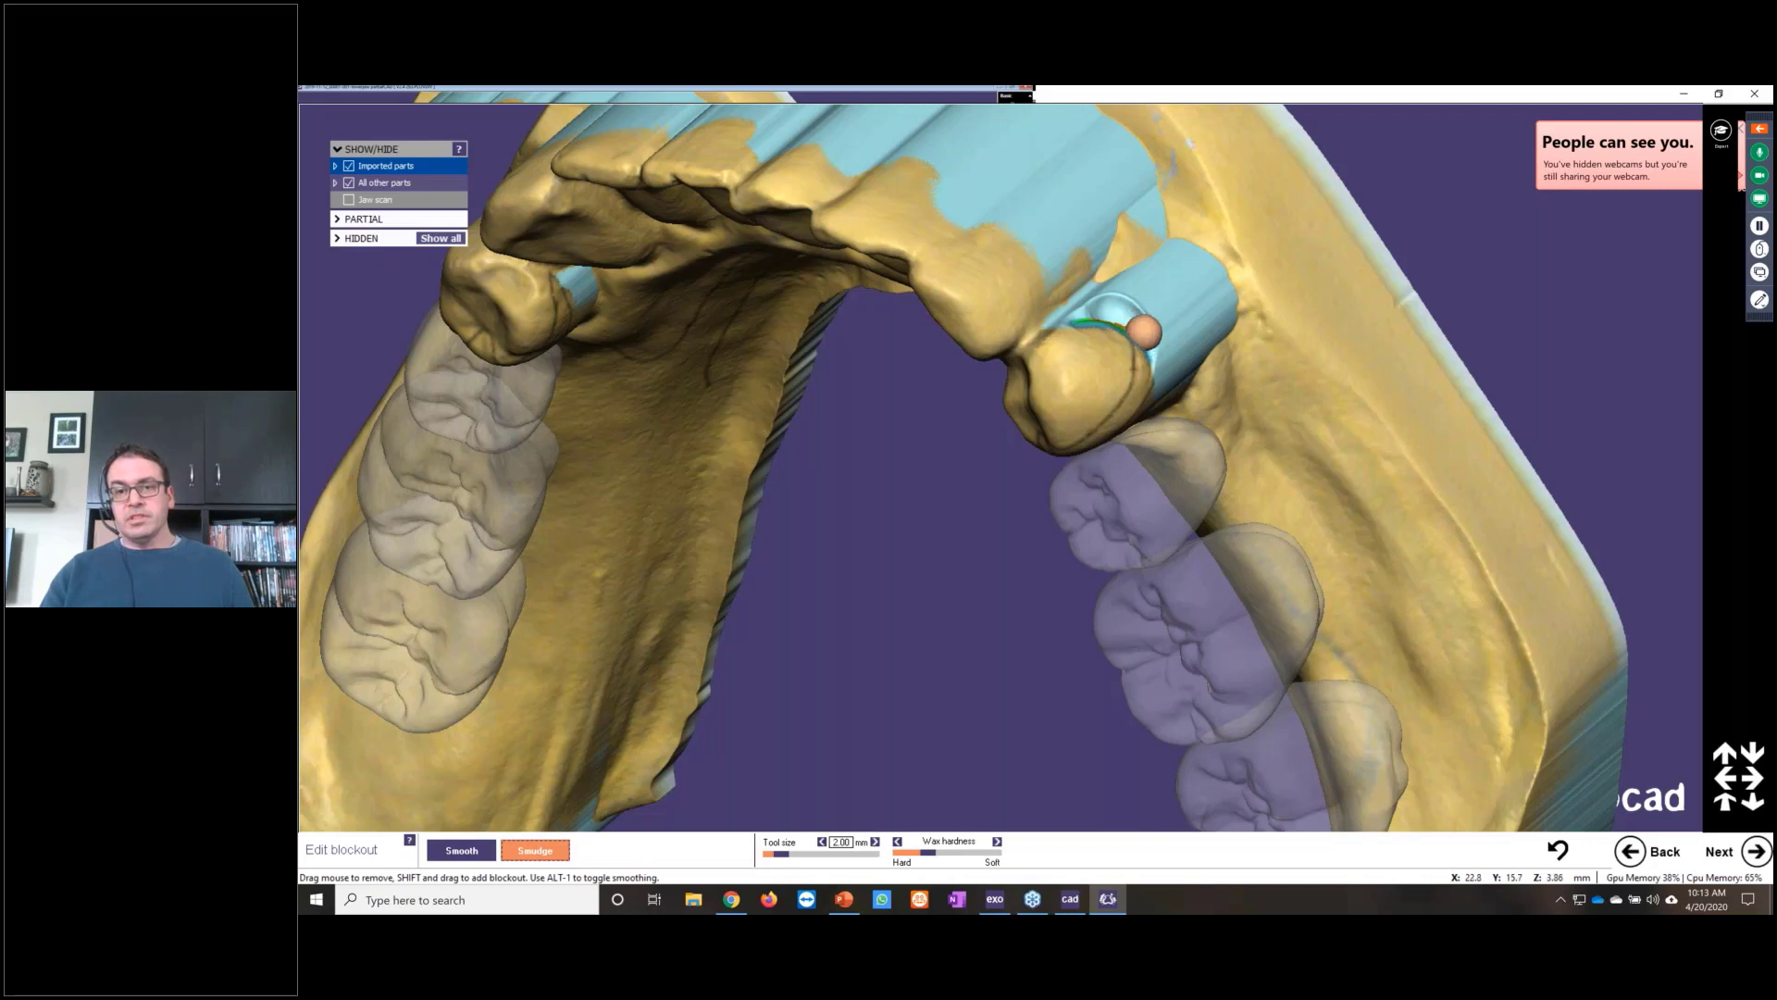
left_click_drag(1137, 321, 1126, 380)
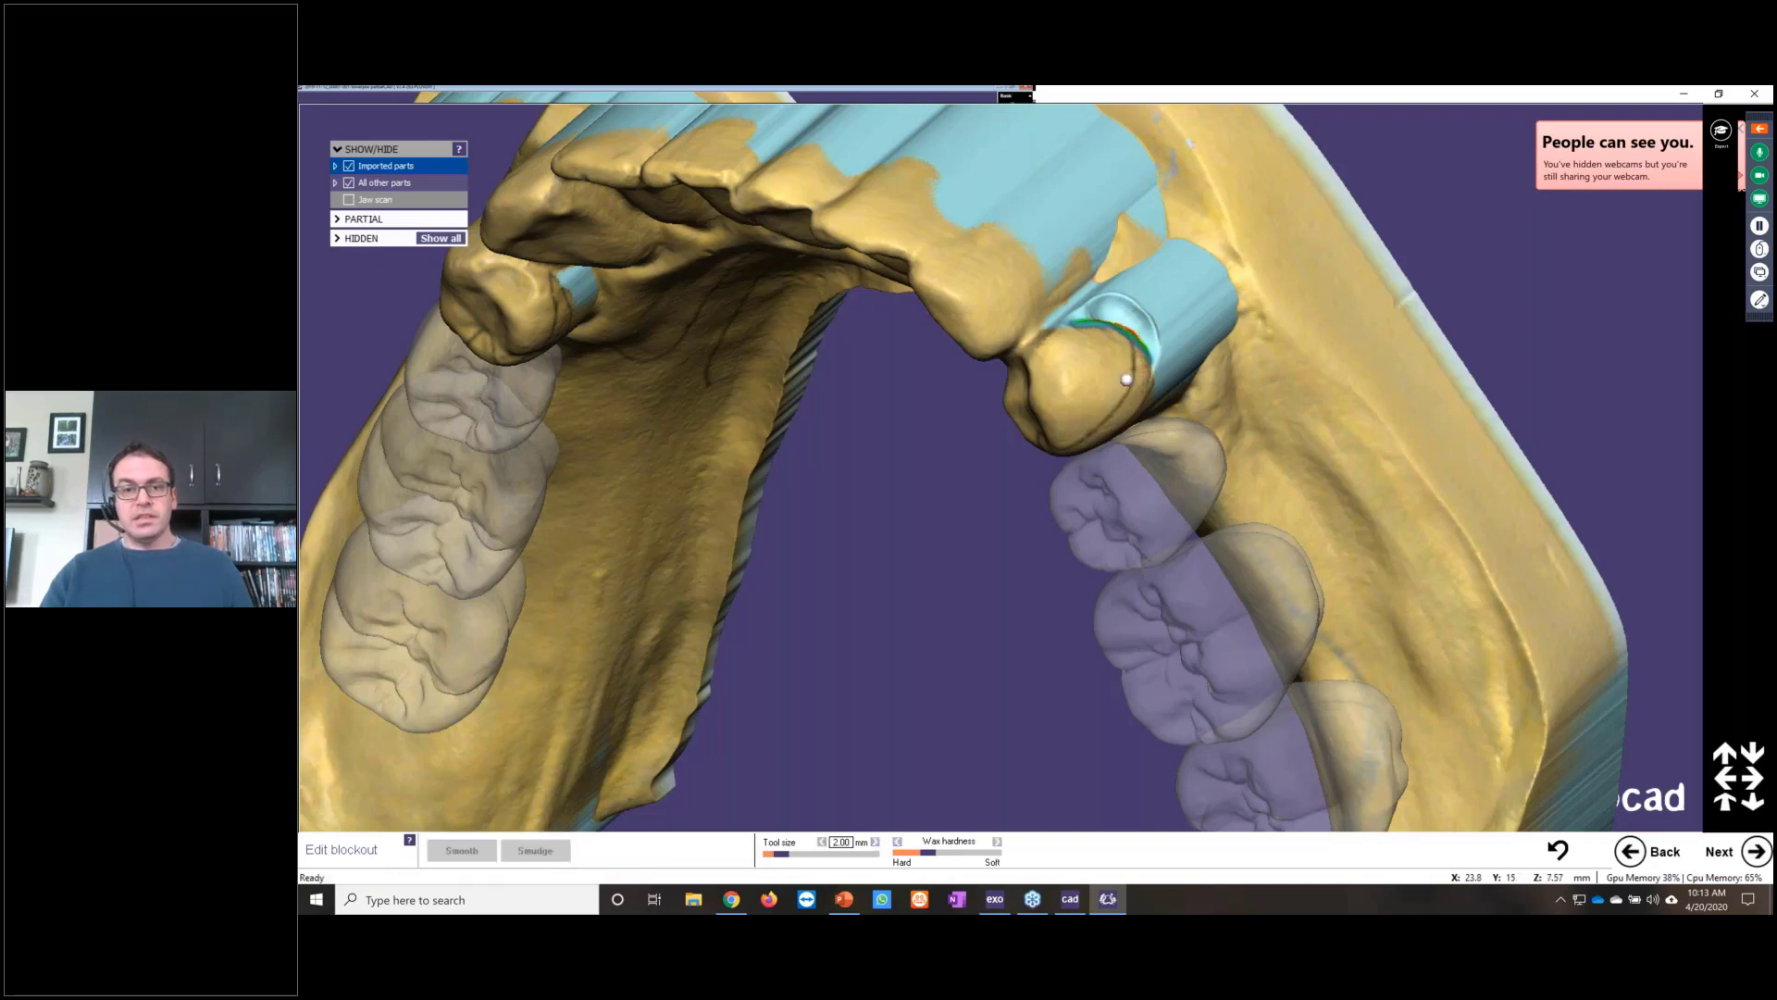
right_click_drag(1127, 380, 1064, 375)
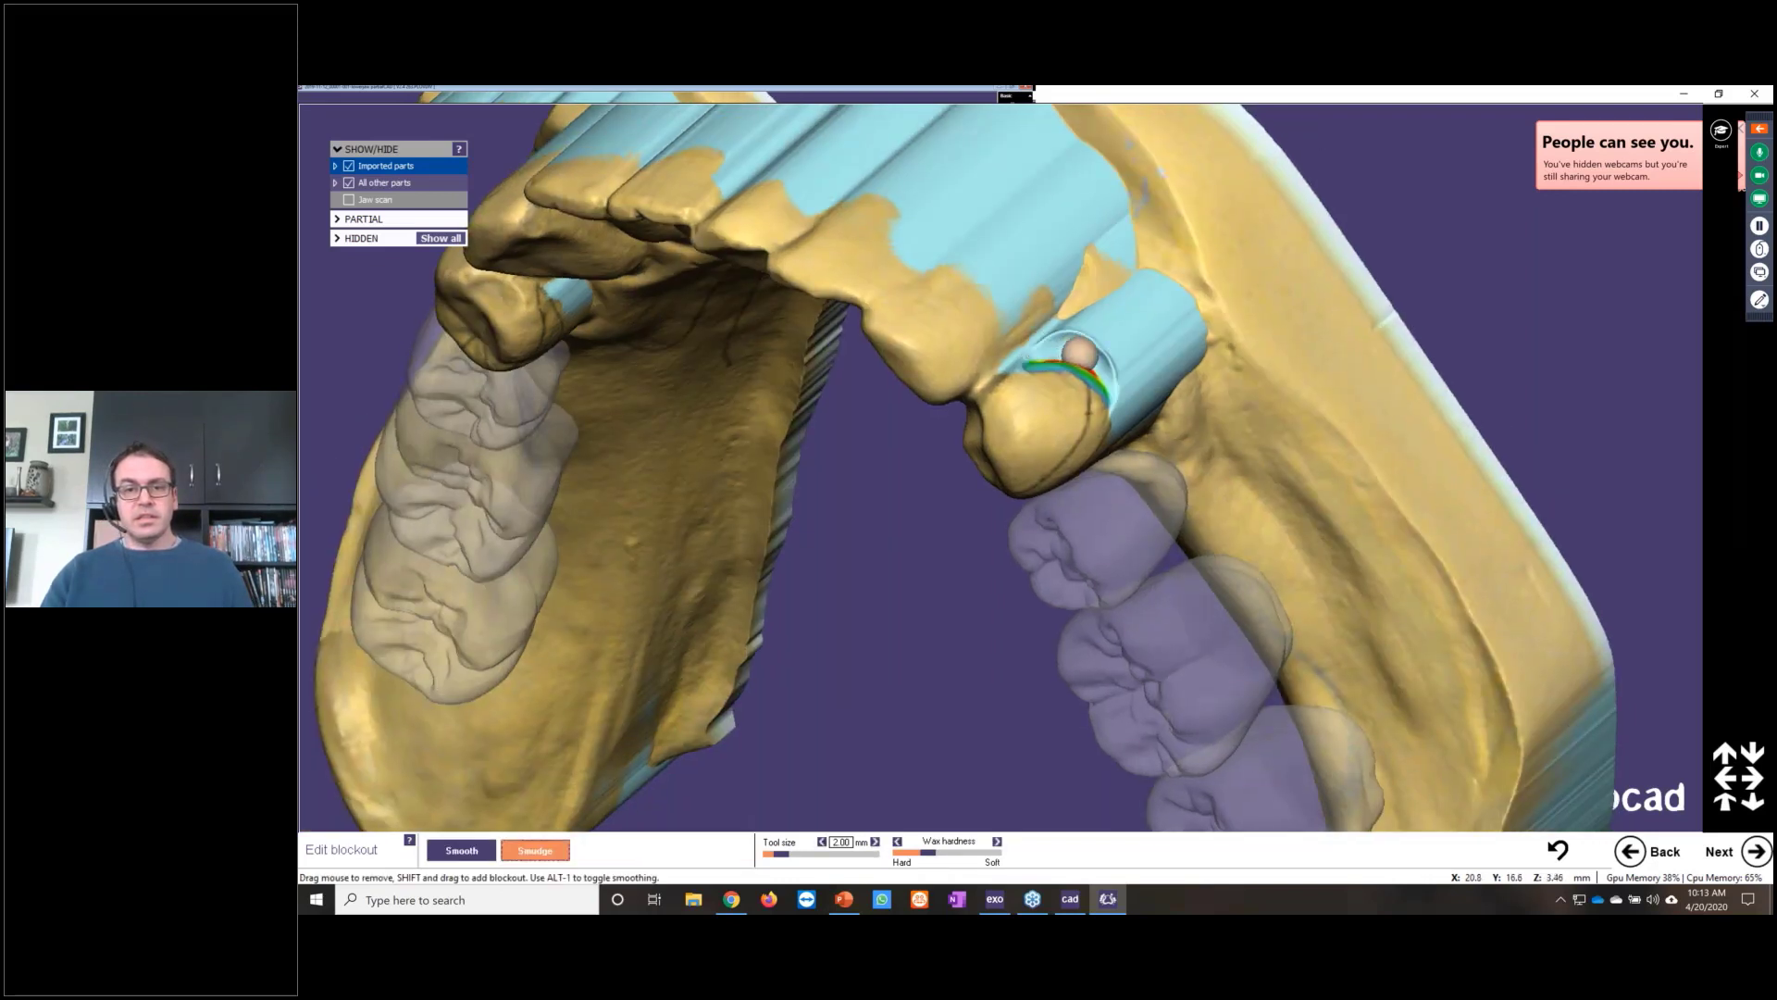
mouse_move(1099, 377)
left_mouse_down()
mouse_move(1101, 407)
mouse_move(1039, 448)
left_mouse_up()
Step: Smudge away the blockout along the cheek-side edge of the left-hand premolar using the 2.00 mm tool
key("o")
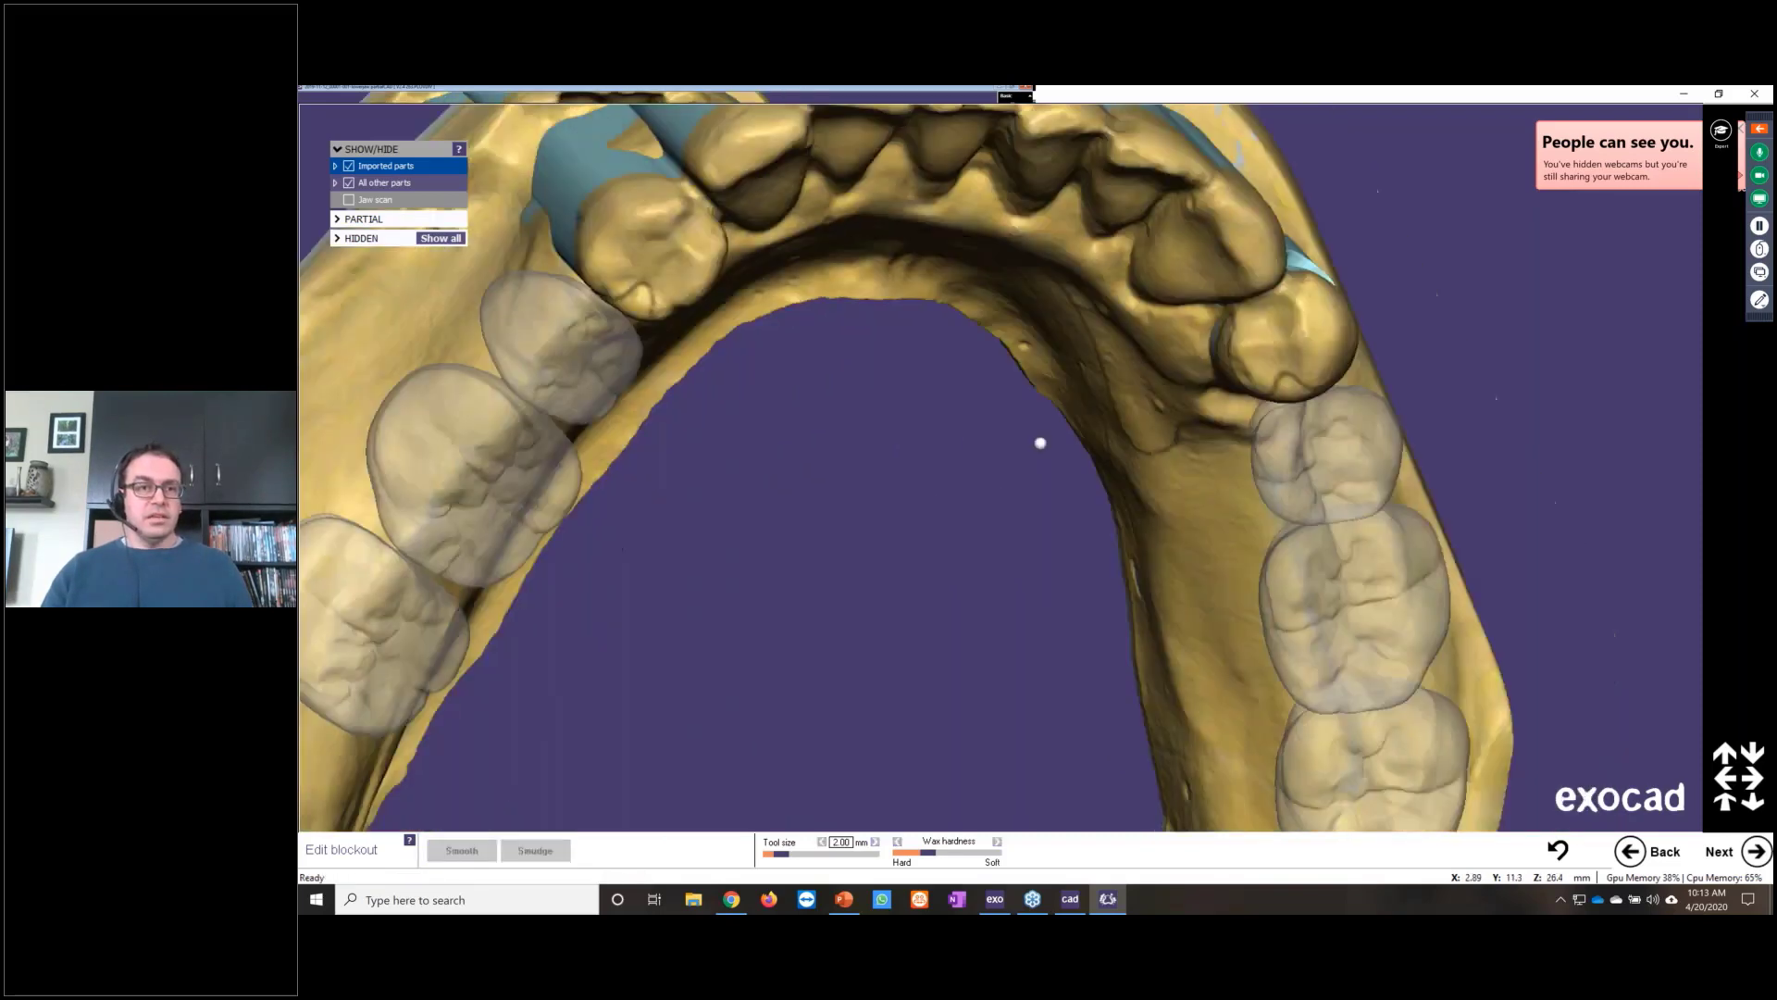
mouse_move(1041, 443)
right_mouse_down()
mouse_move(842, 294)
mouse_move(793, 194)
right_mouse_up()
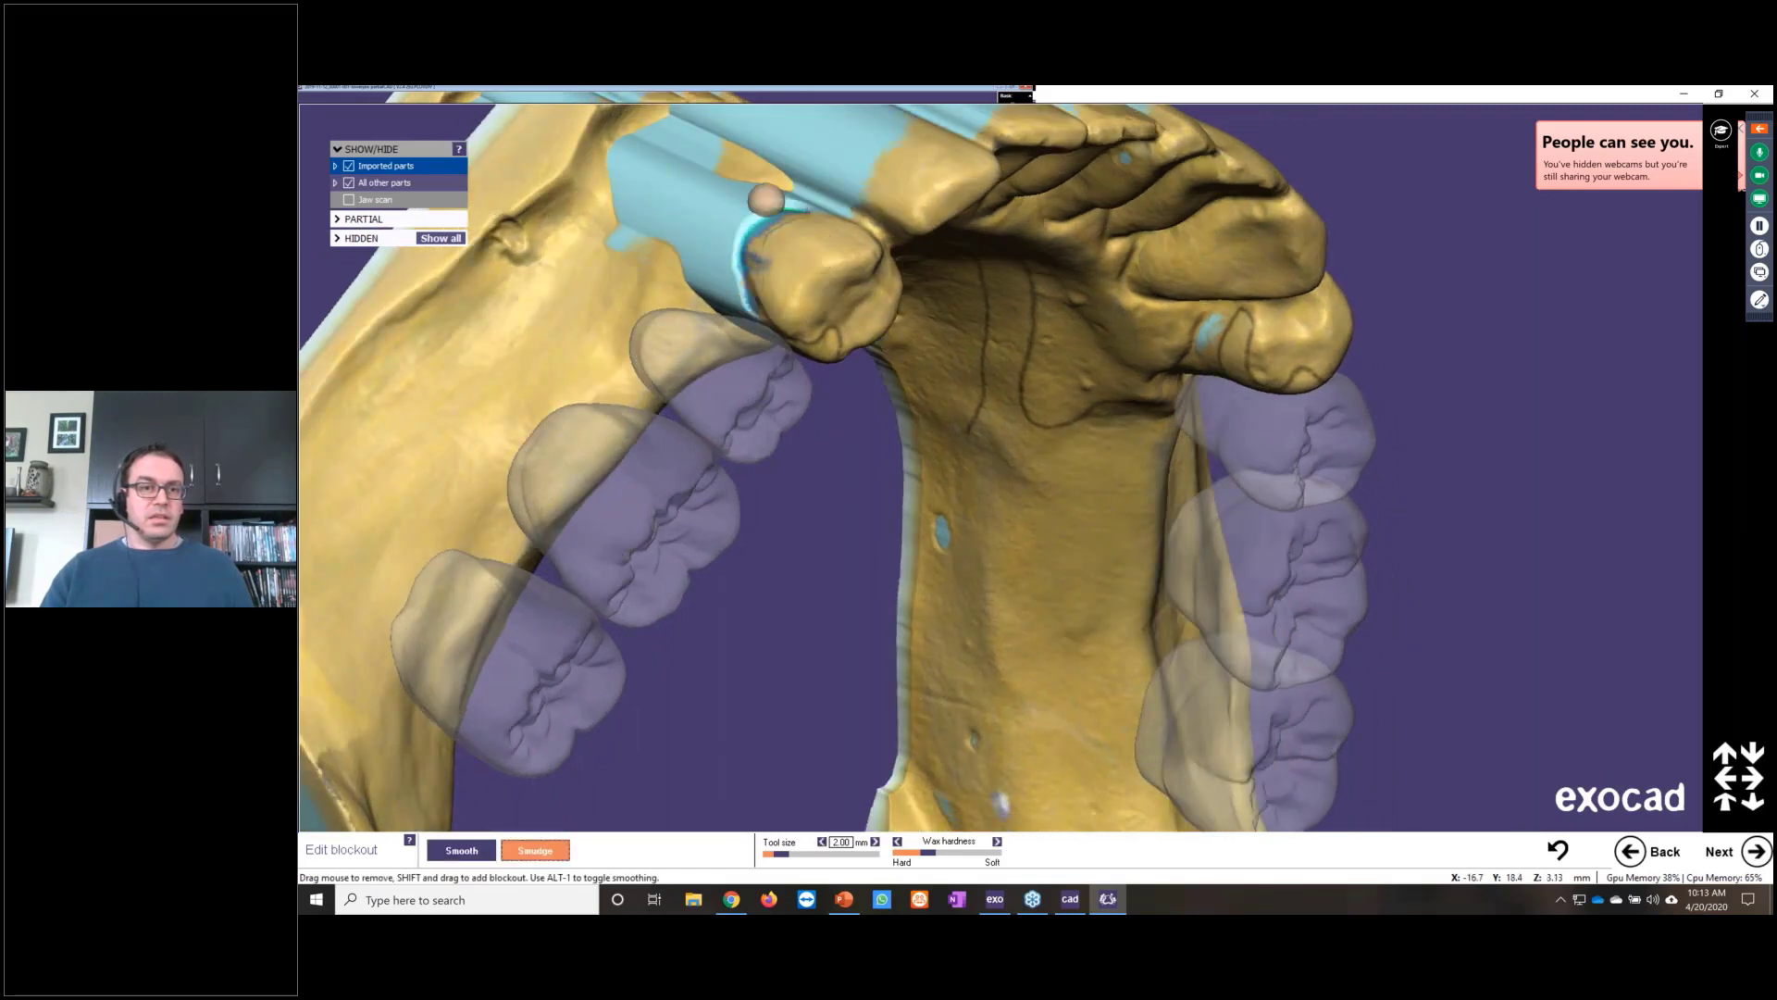
mouse_move(745, 209)
left_mouse_down()
mouse_move(726, 239)
mouse_move(746, 305)
mouse_move(804, 209)
left_mouse_up()
mouse_move(774, 194)
left_mouse_down()
mouse_move(719, 227)
mouse_move(749, 322)
left_mouse_up()
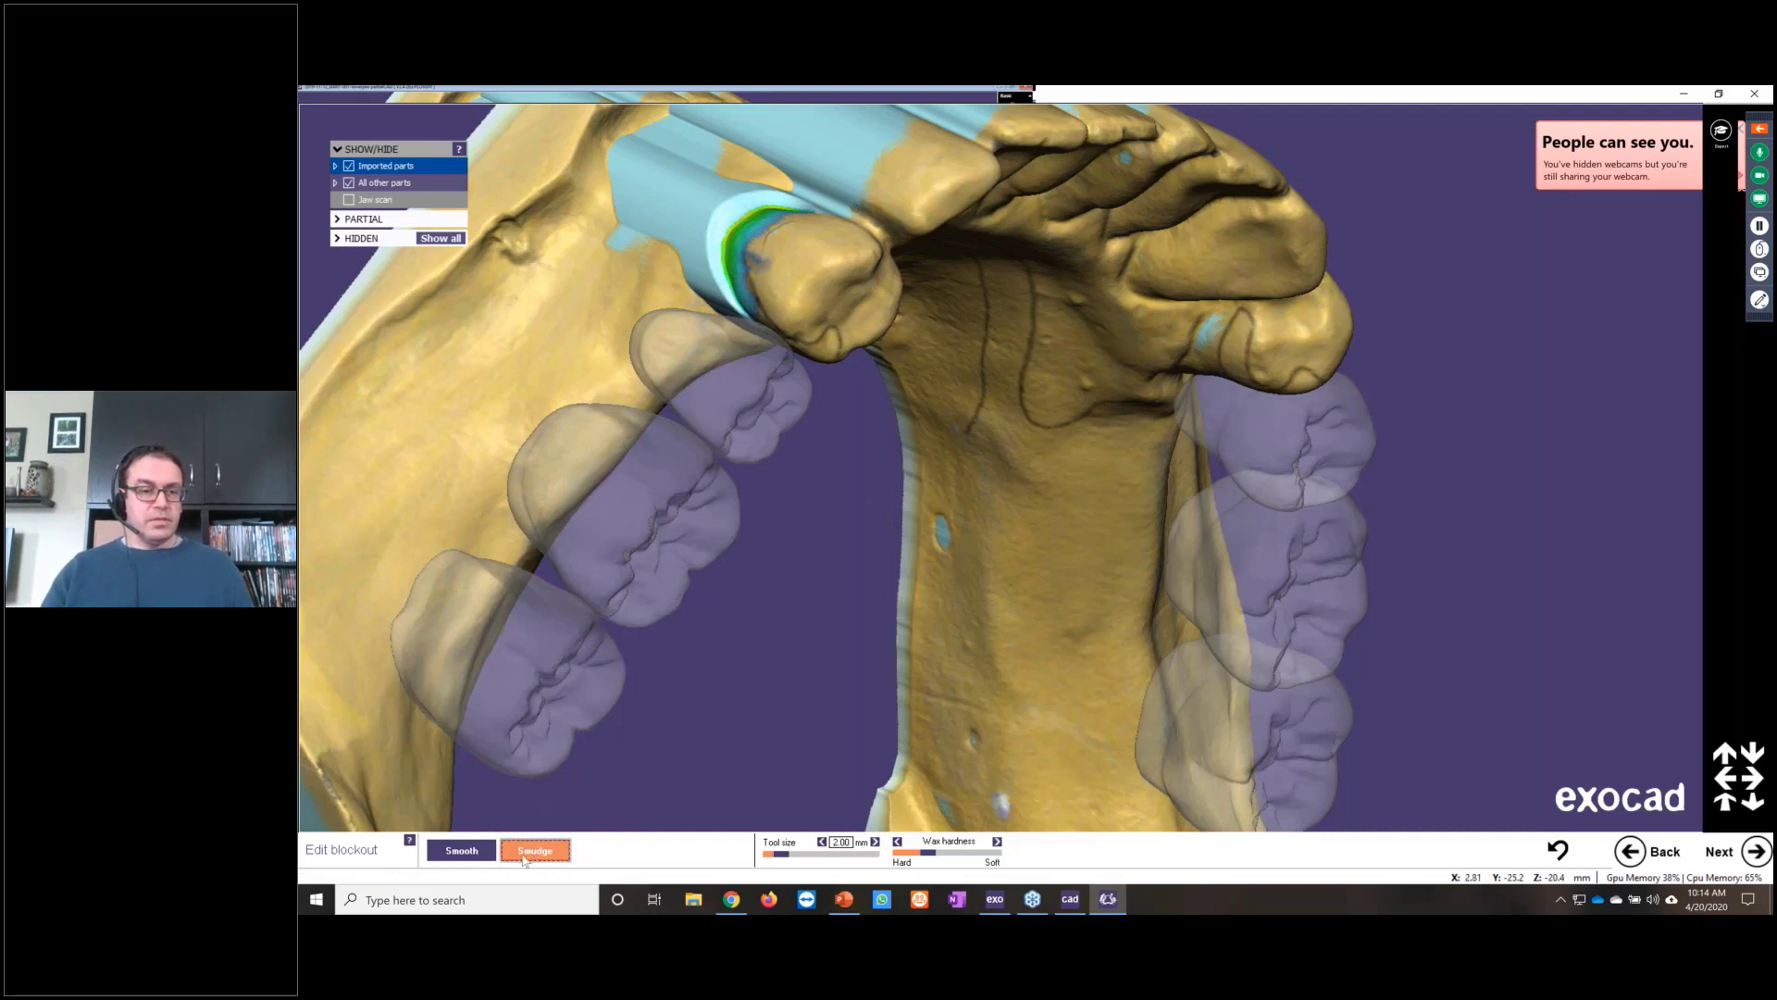
Step: Smooth the carved blockout around the left-hand premolar, trying the different smoothing modes
left_click(461, 851)
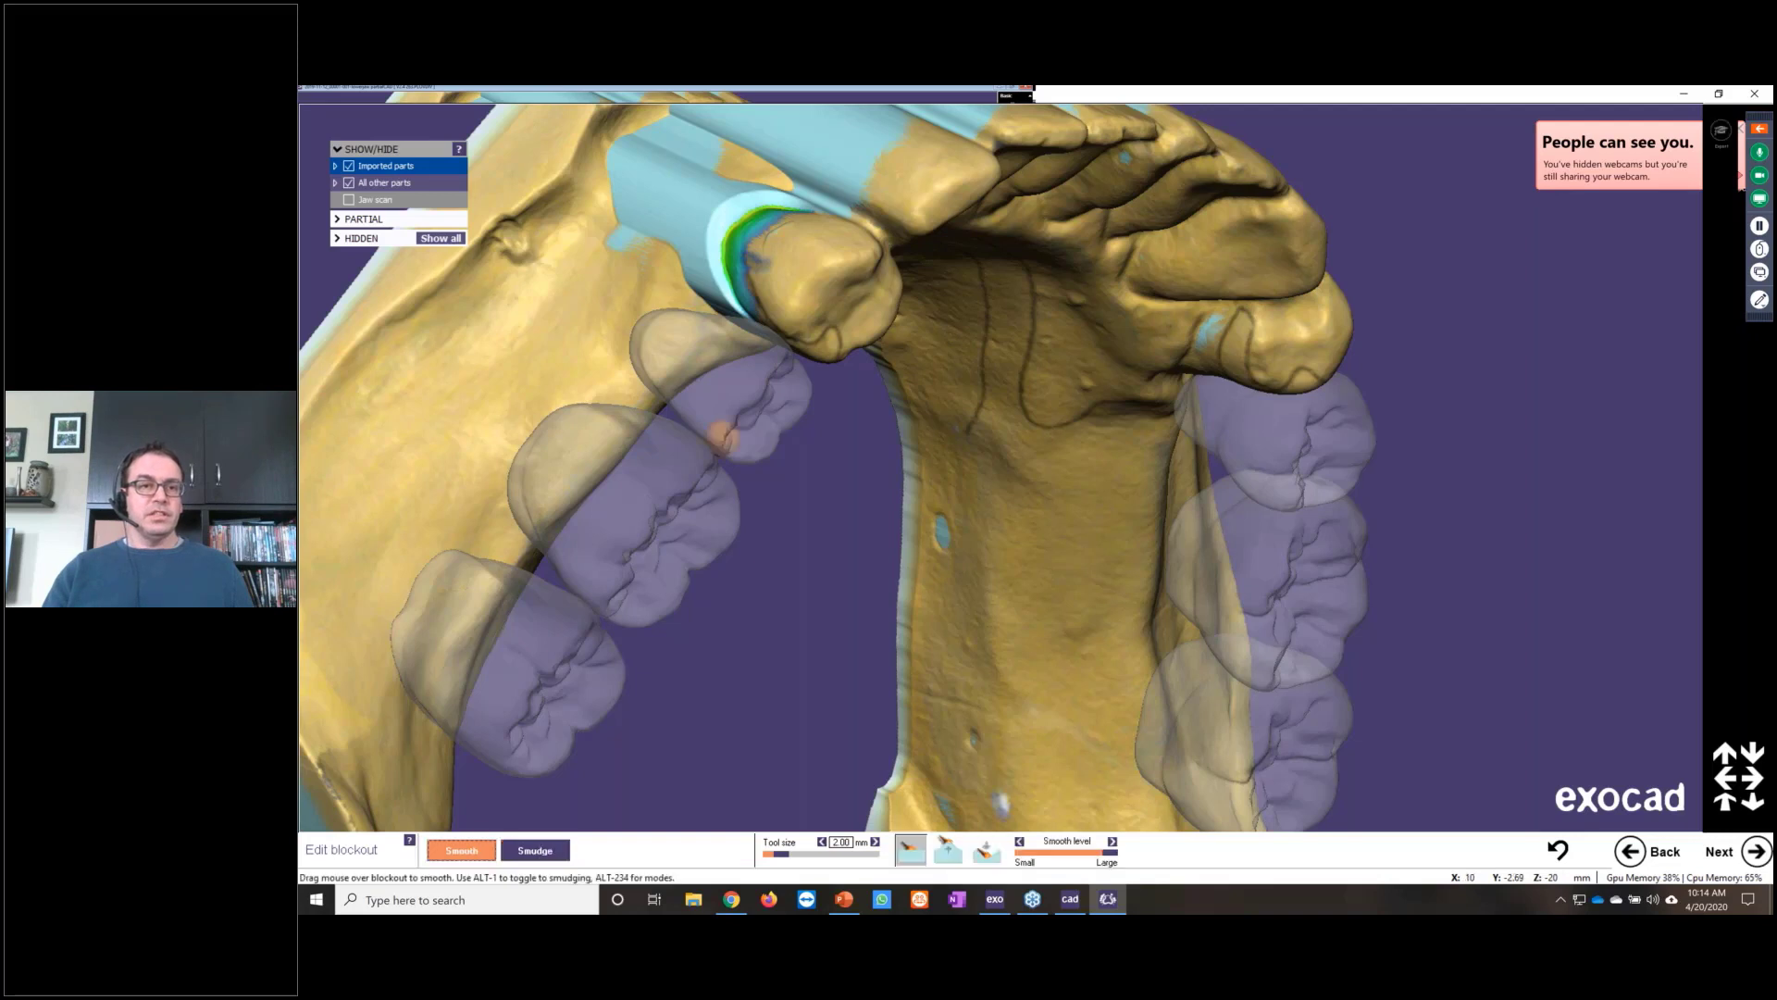
mouse_move(800, 199)
left_mouse_down()
mouse_move(720, 207)
mouse_move(713, 248)
mouse_move(740, 295)
left_mouse_up()
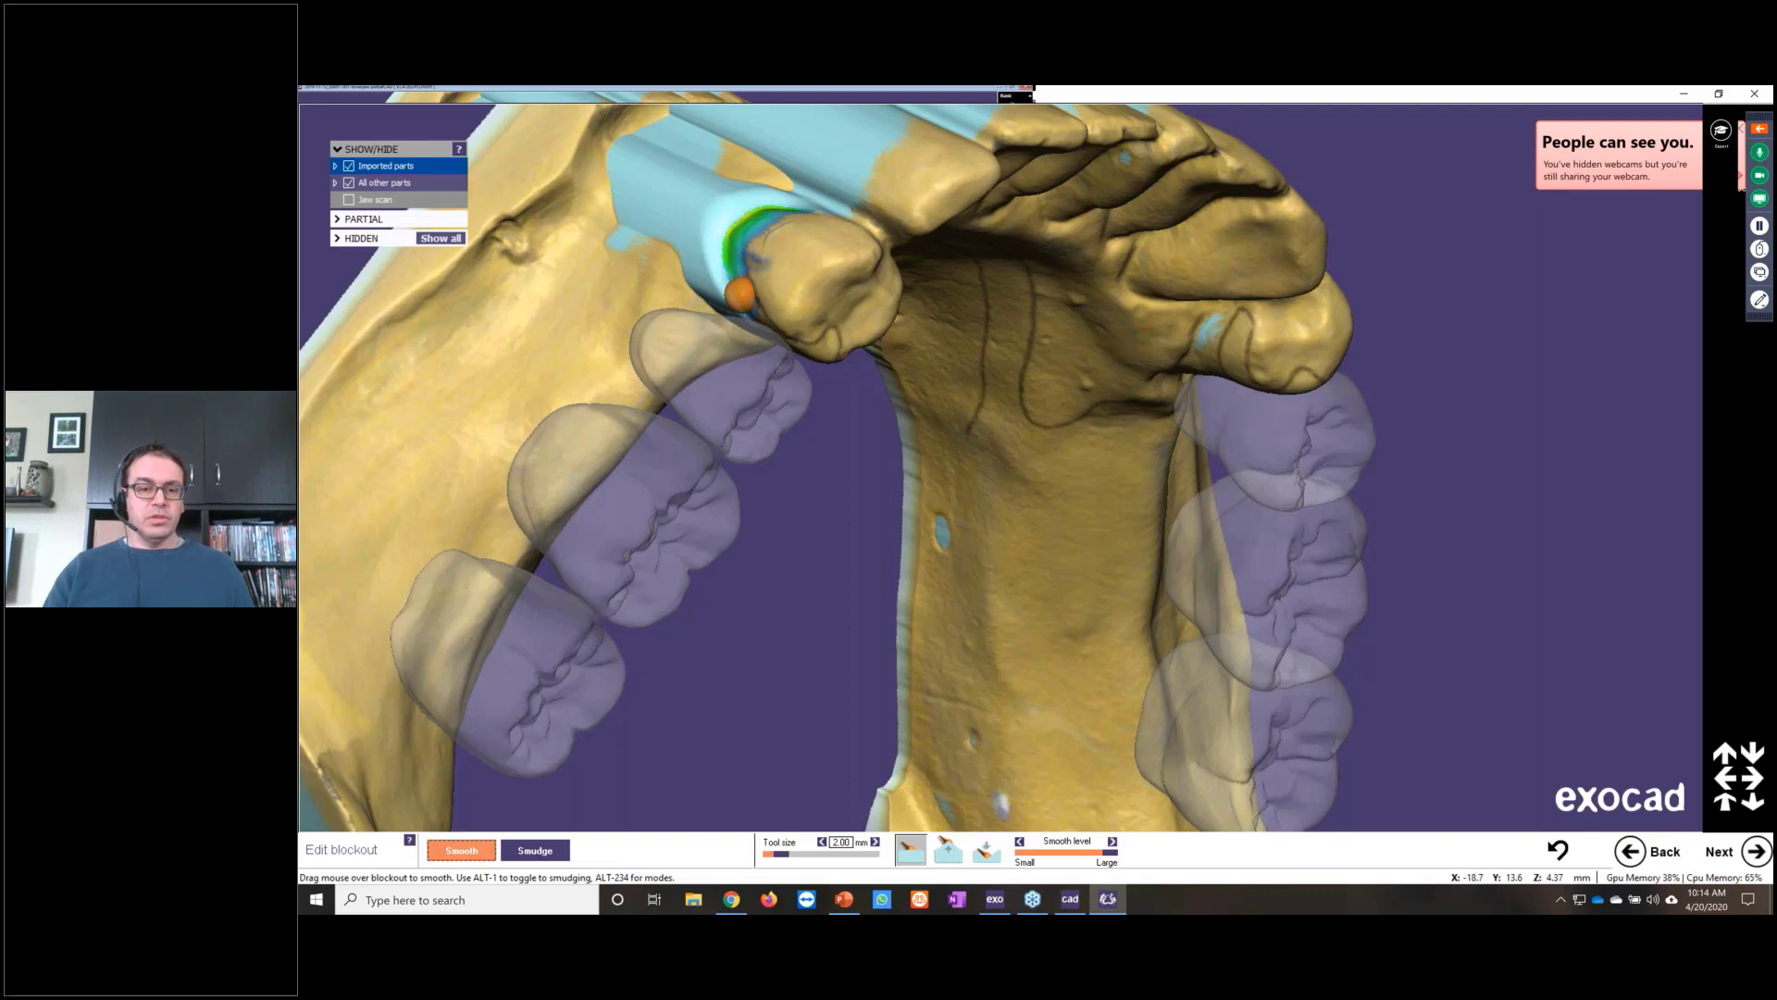
left_click(951, 861)
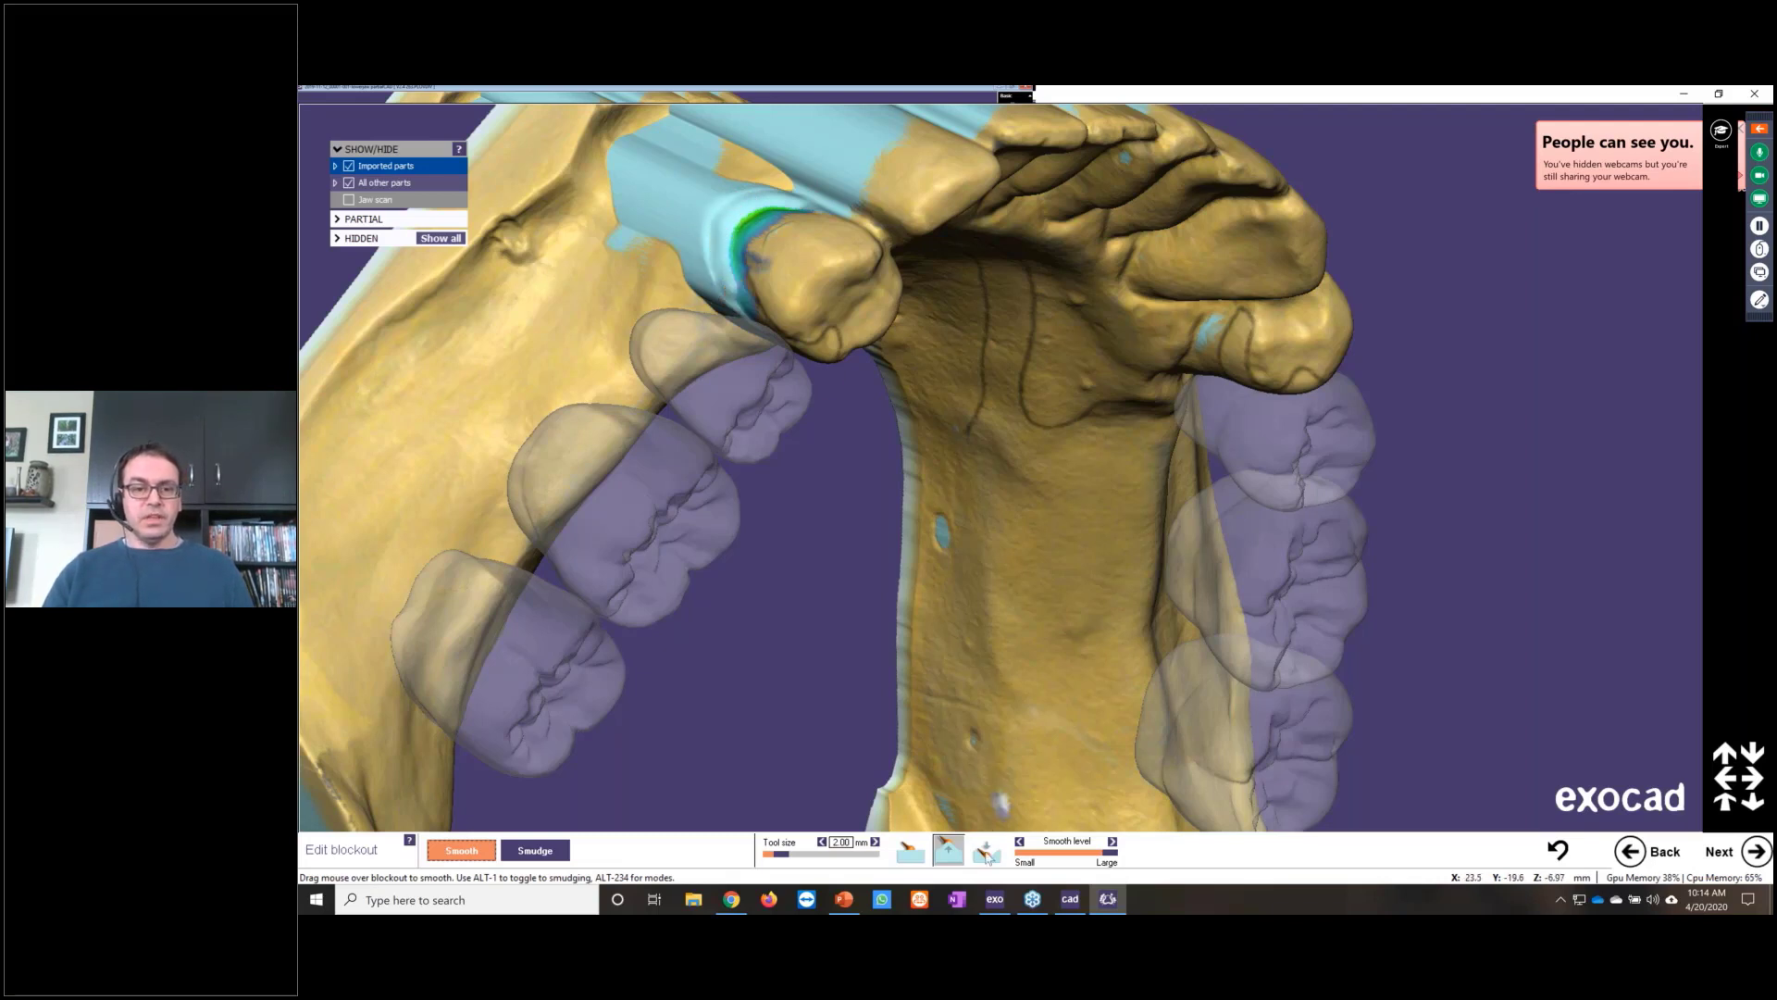
key("alt+3")
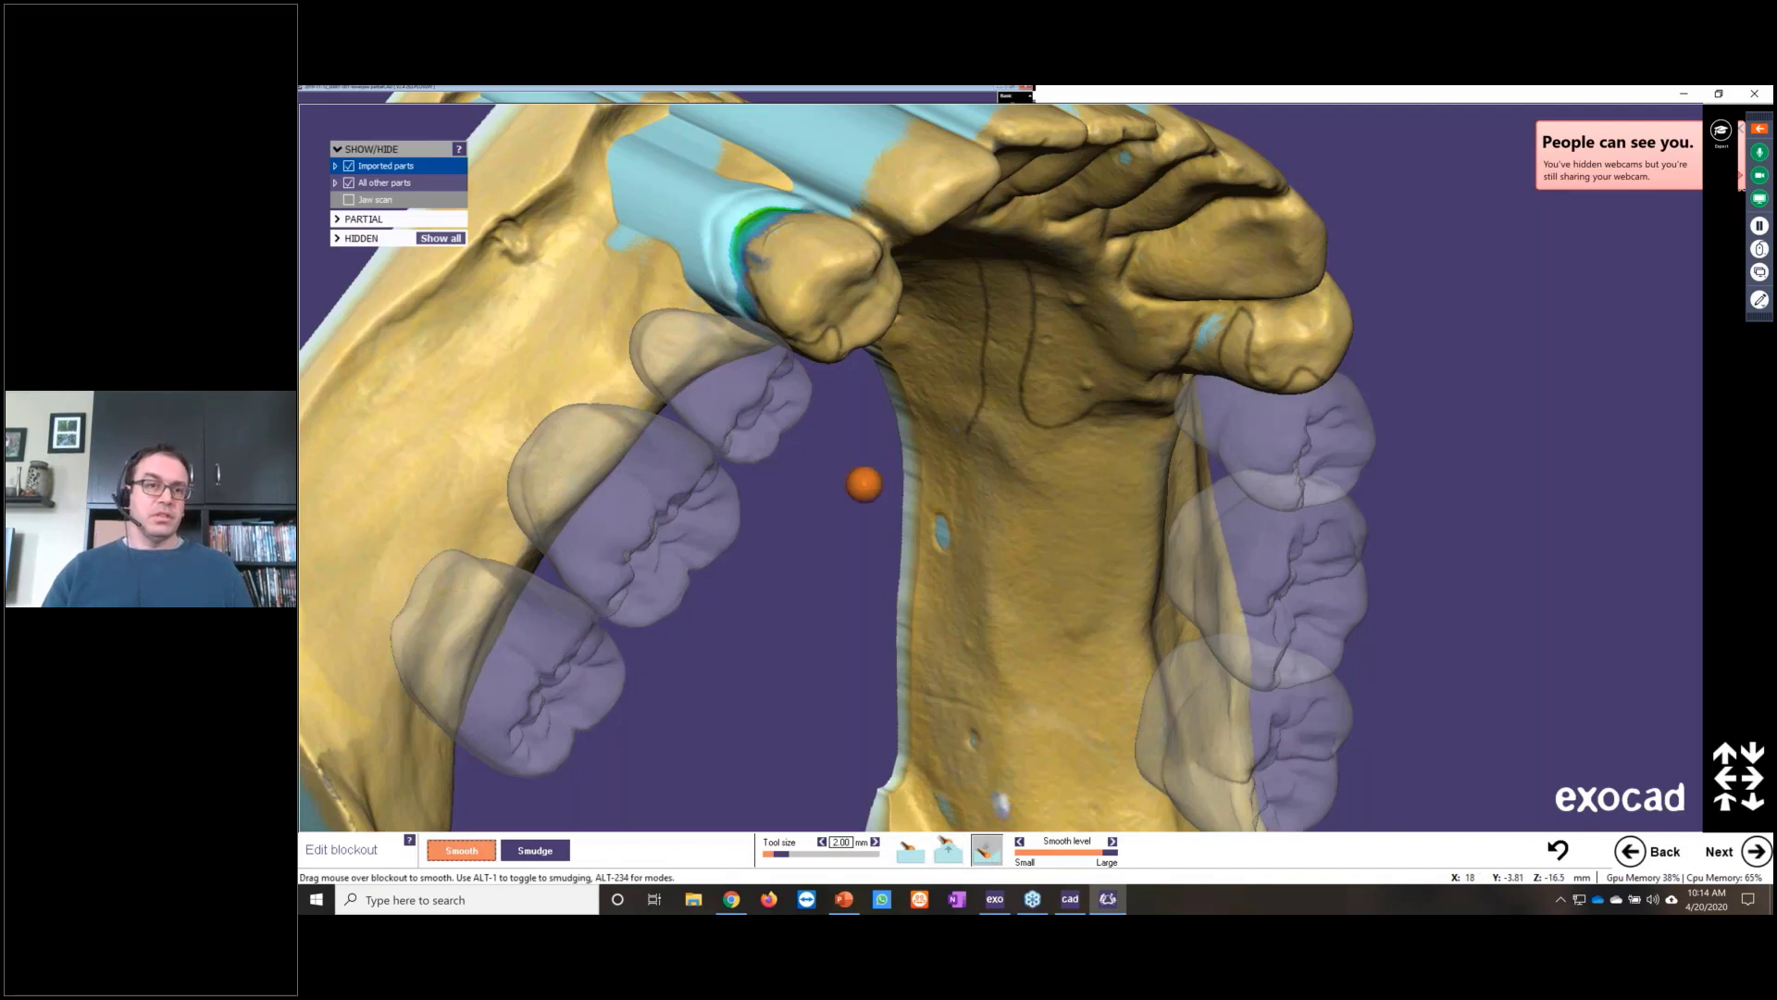
mouse_move(775, 196)
left_mouse_down()
mouse_move(725, 214)
mouse_move(730, 290)
mouse_move(734, 203)
mouse_move(780, 190)
mouse_move(810, 205)
left_mouse_up()
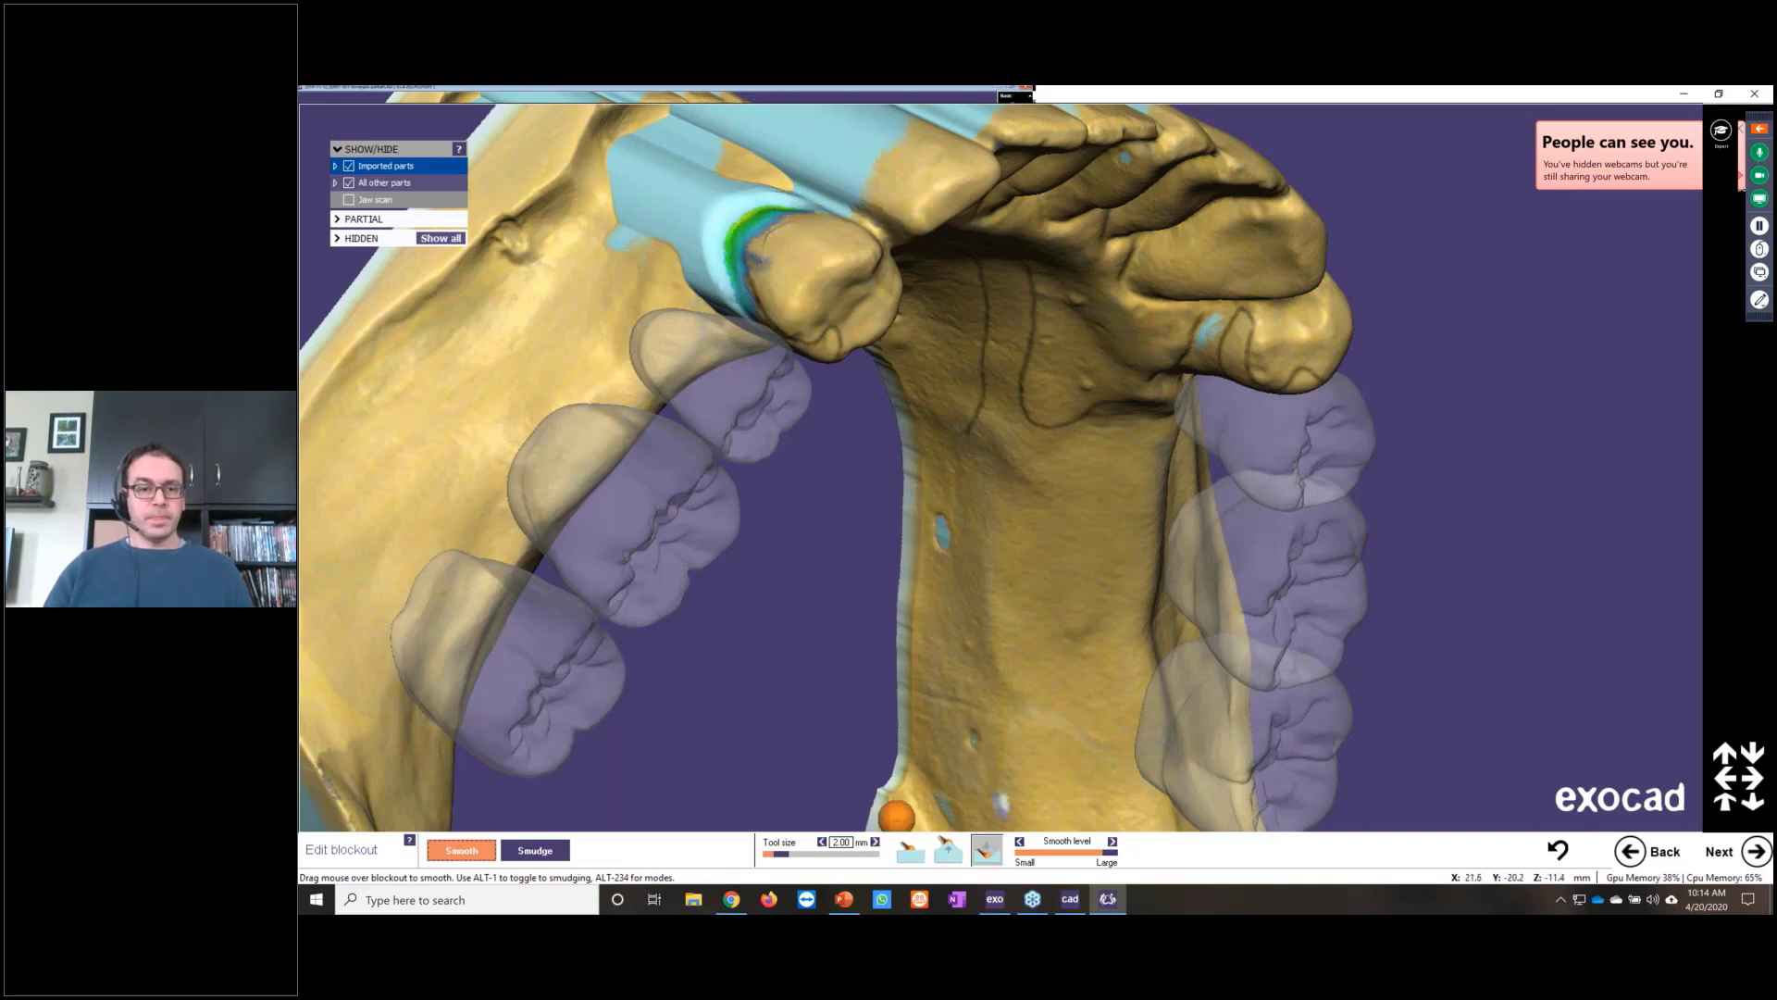
Step: Smooth the carved blockout on the right-hand premolar with the first smoothing mode, and continue to drawing the bar and mesh
left_click(910, 853)
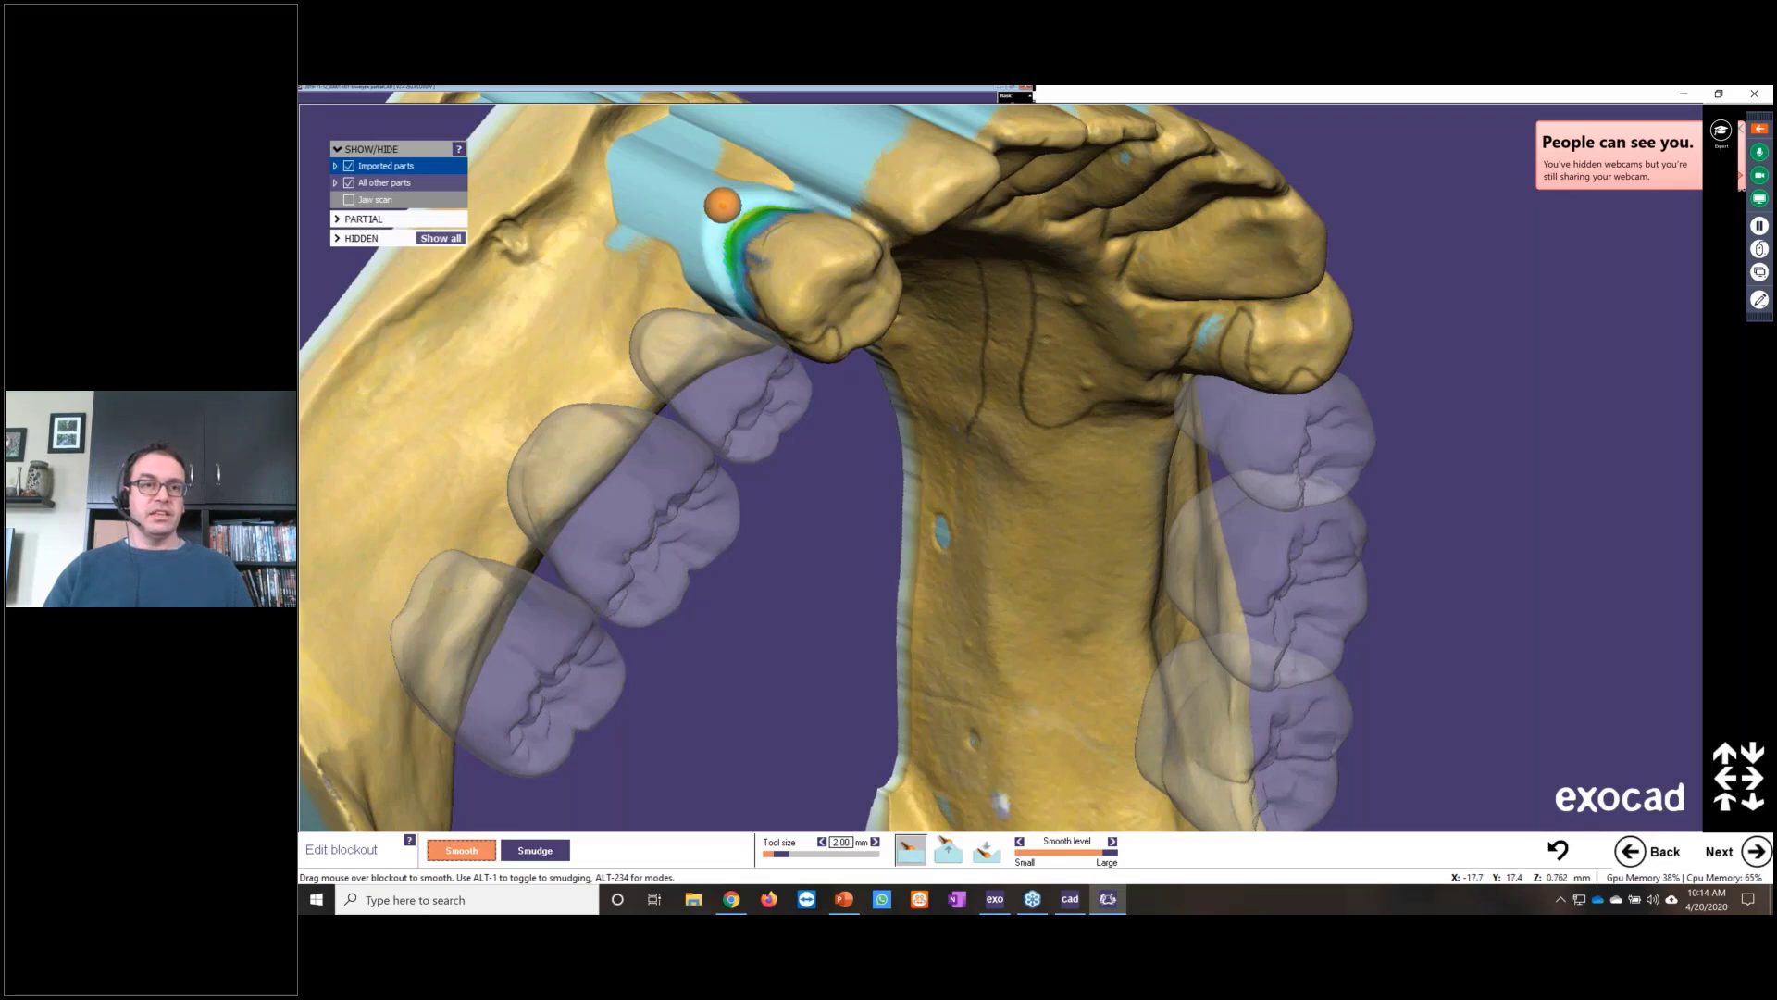
mouse_move(778, 297)
right_mouse_down()
mouse_move(1029, 447)
mouse_move(878, 279)
right_mouse_up()
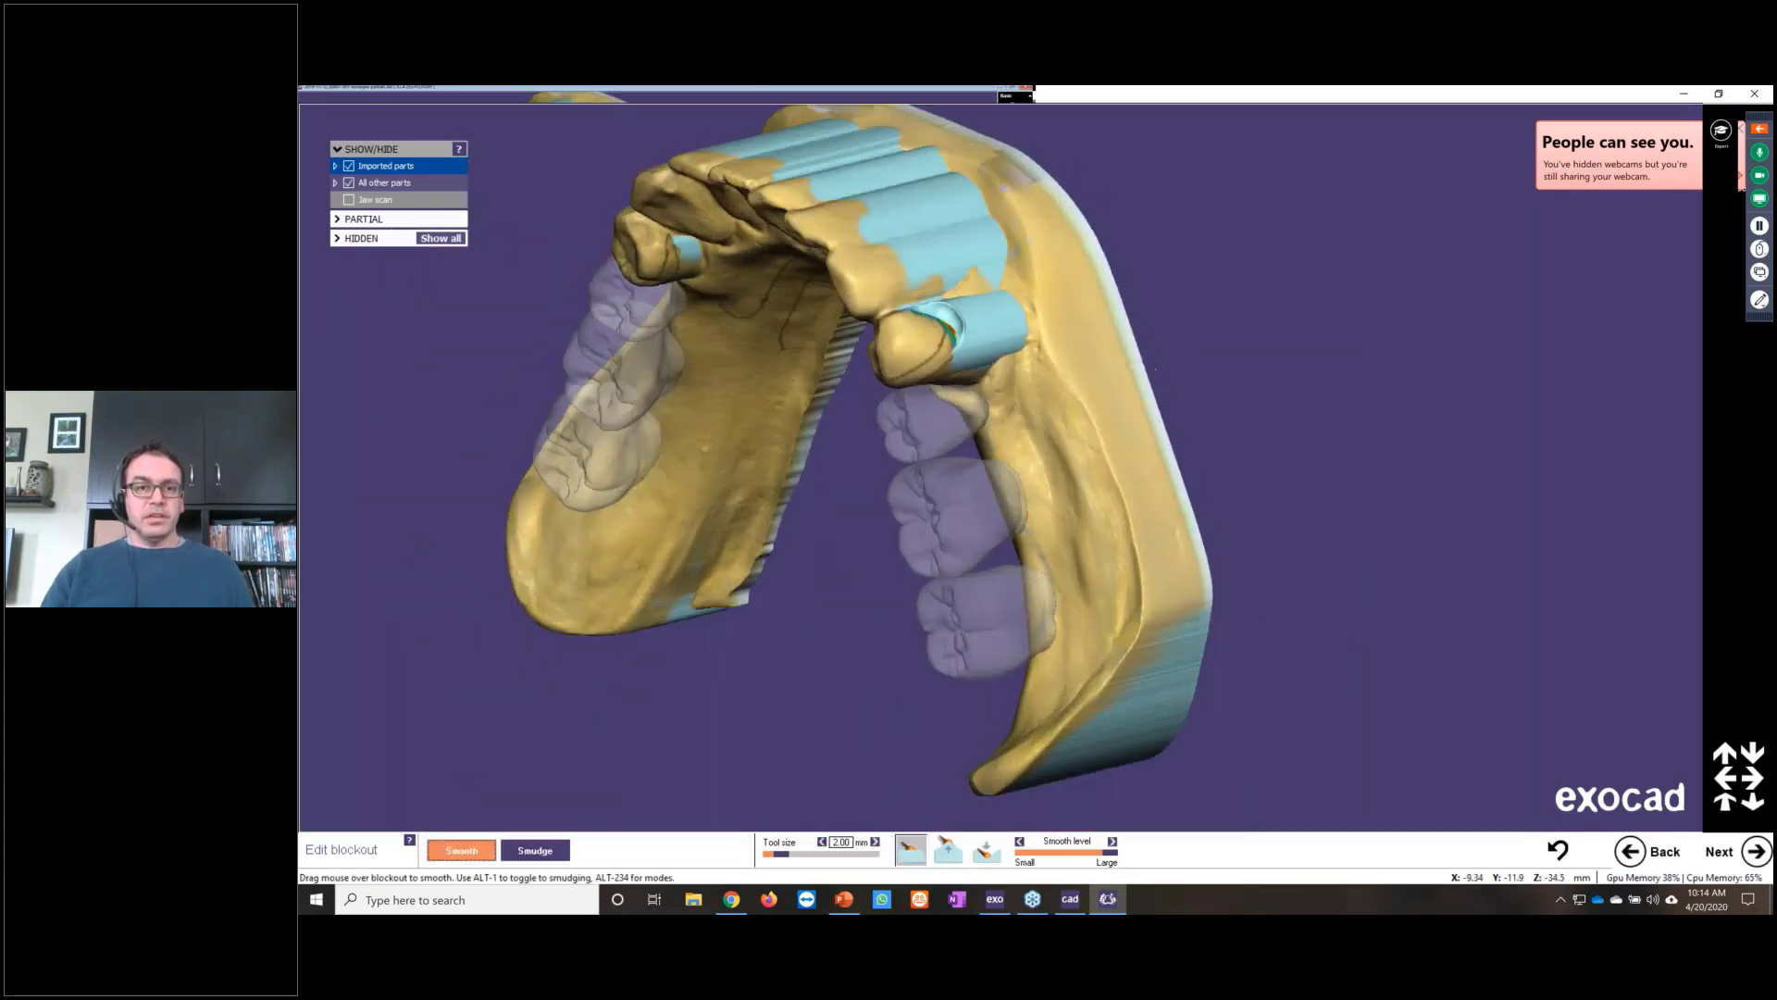
scroll(878, 280, "up", 5)
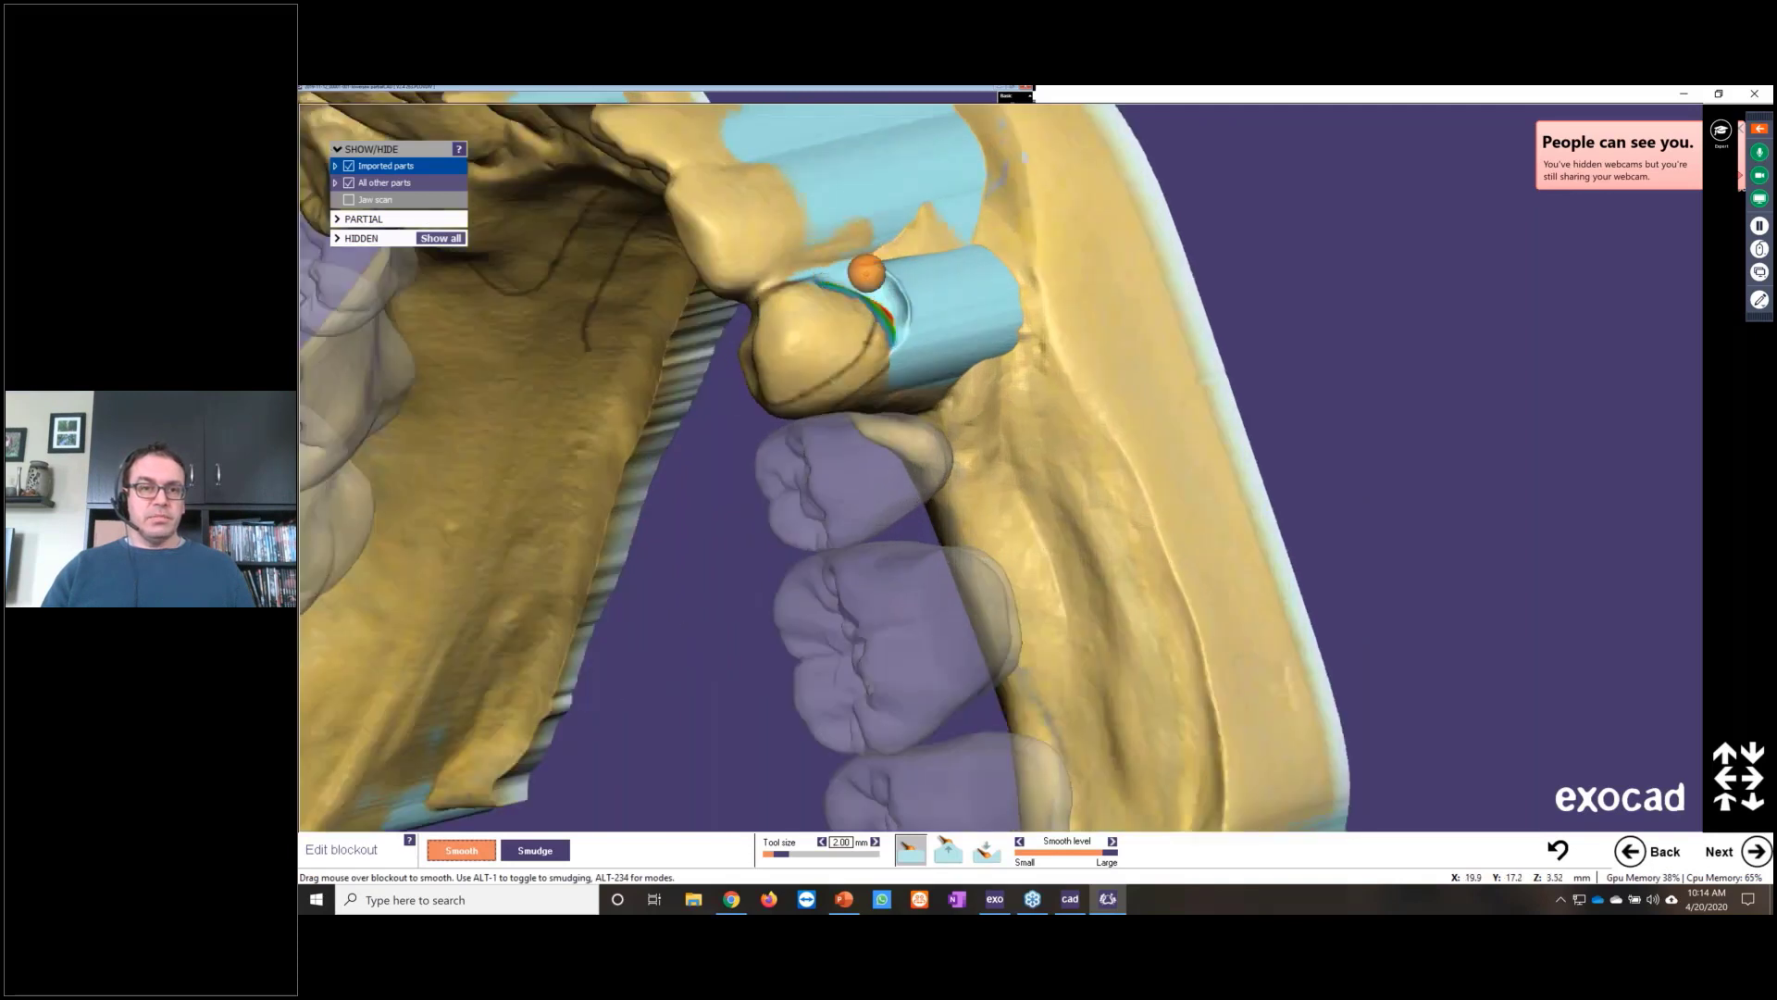
mouse_move(891, 277)
left_mouse_down()
mouse_move(897, 337)
mouse_move(869, 270)
mouse_move(888, 369)
mouse_move(897, 337)
mouse_move(949, 408)
left_mouse_up()
scroll(949, 408, "down", 5)
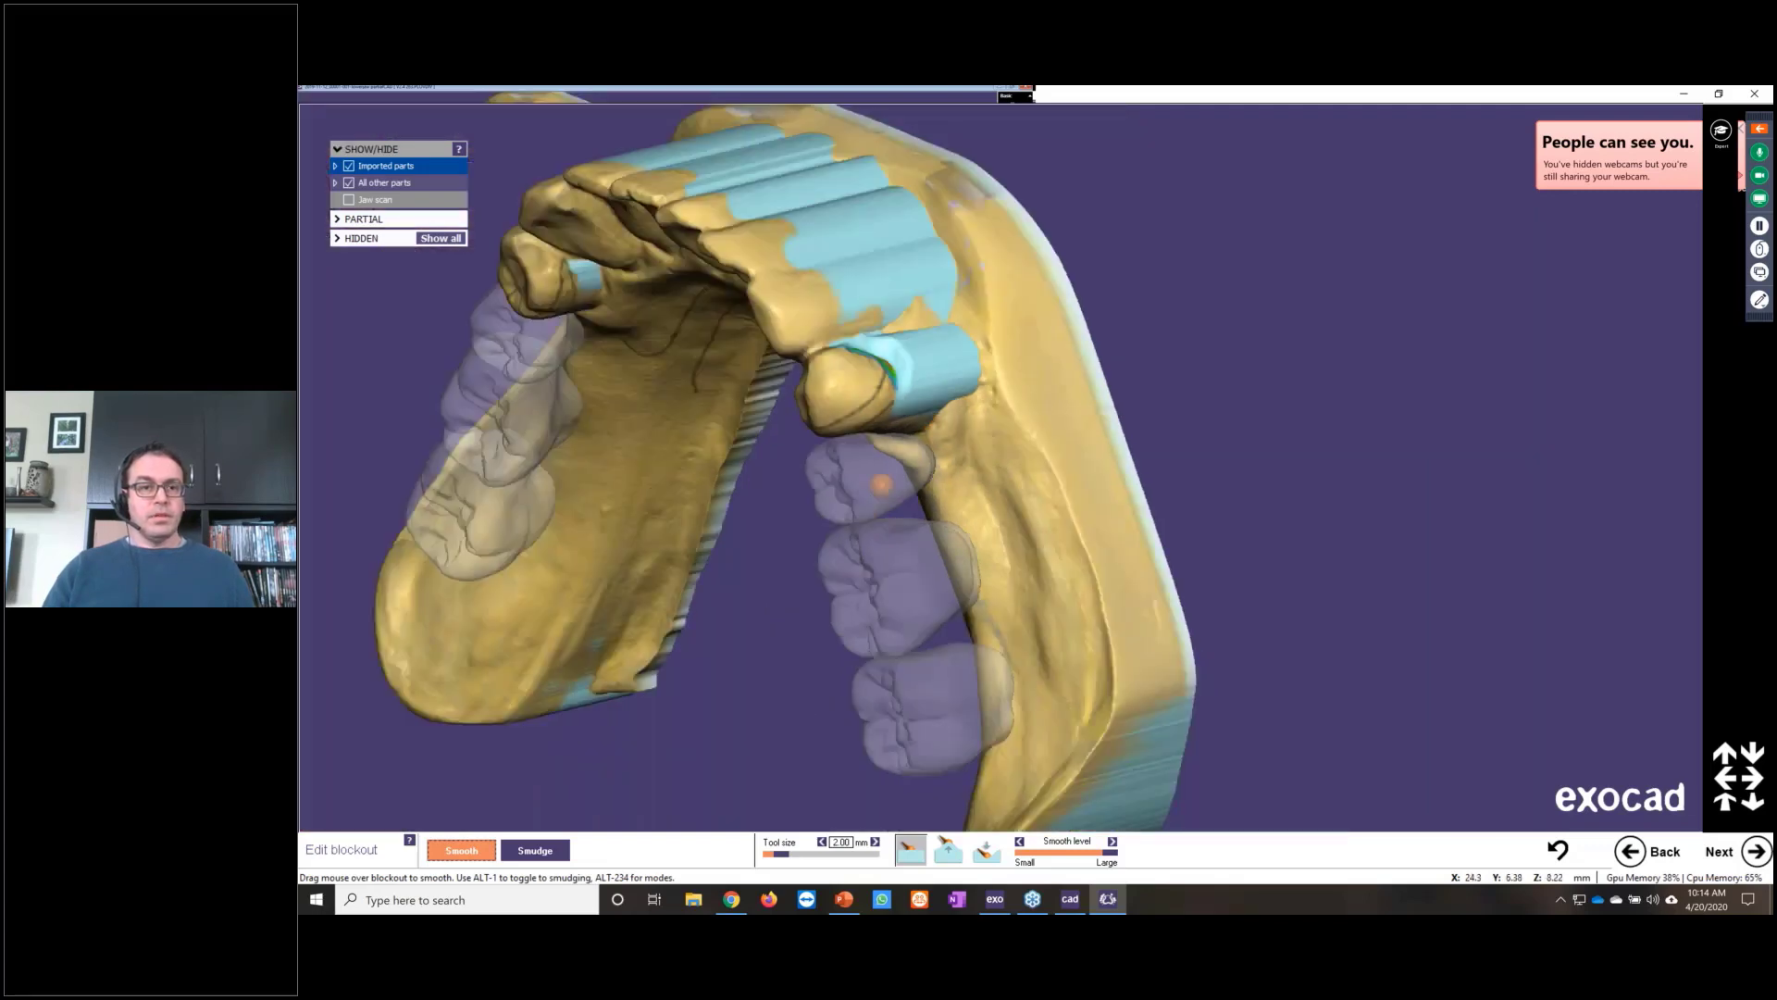
mouse_move(825, 480)
right_mouse_down()
mouse_move(887, 482)
mouse_move(822, 528)
right_mouse_up()
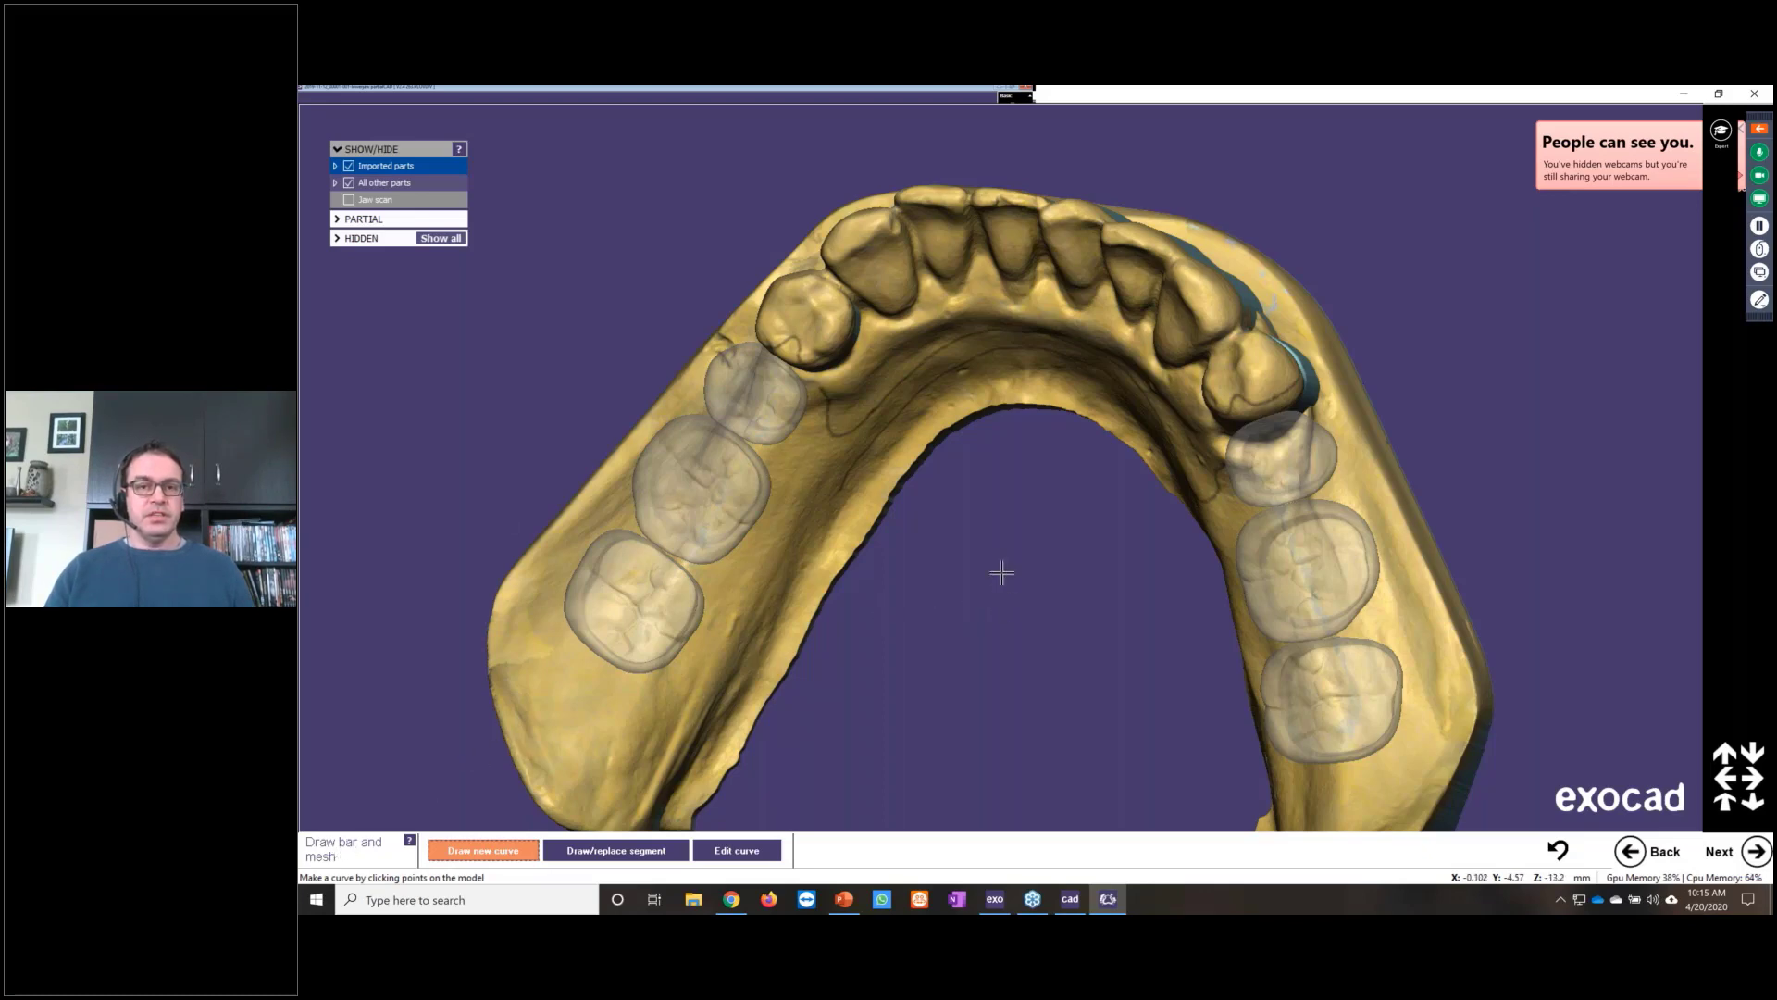
Step: Draw a new curve for the lingual bar along the marked design lines from the left-hand to the right-hand side, and finish it
right_click_drag(1001, 573, 990, 565)
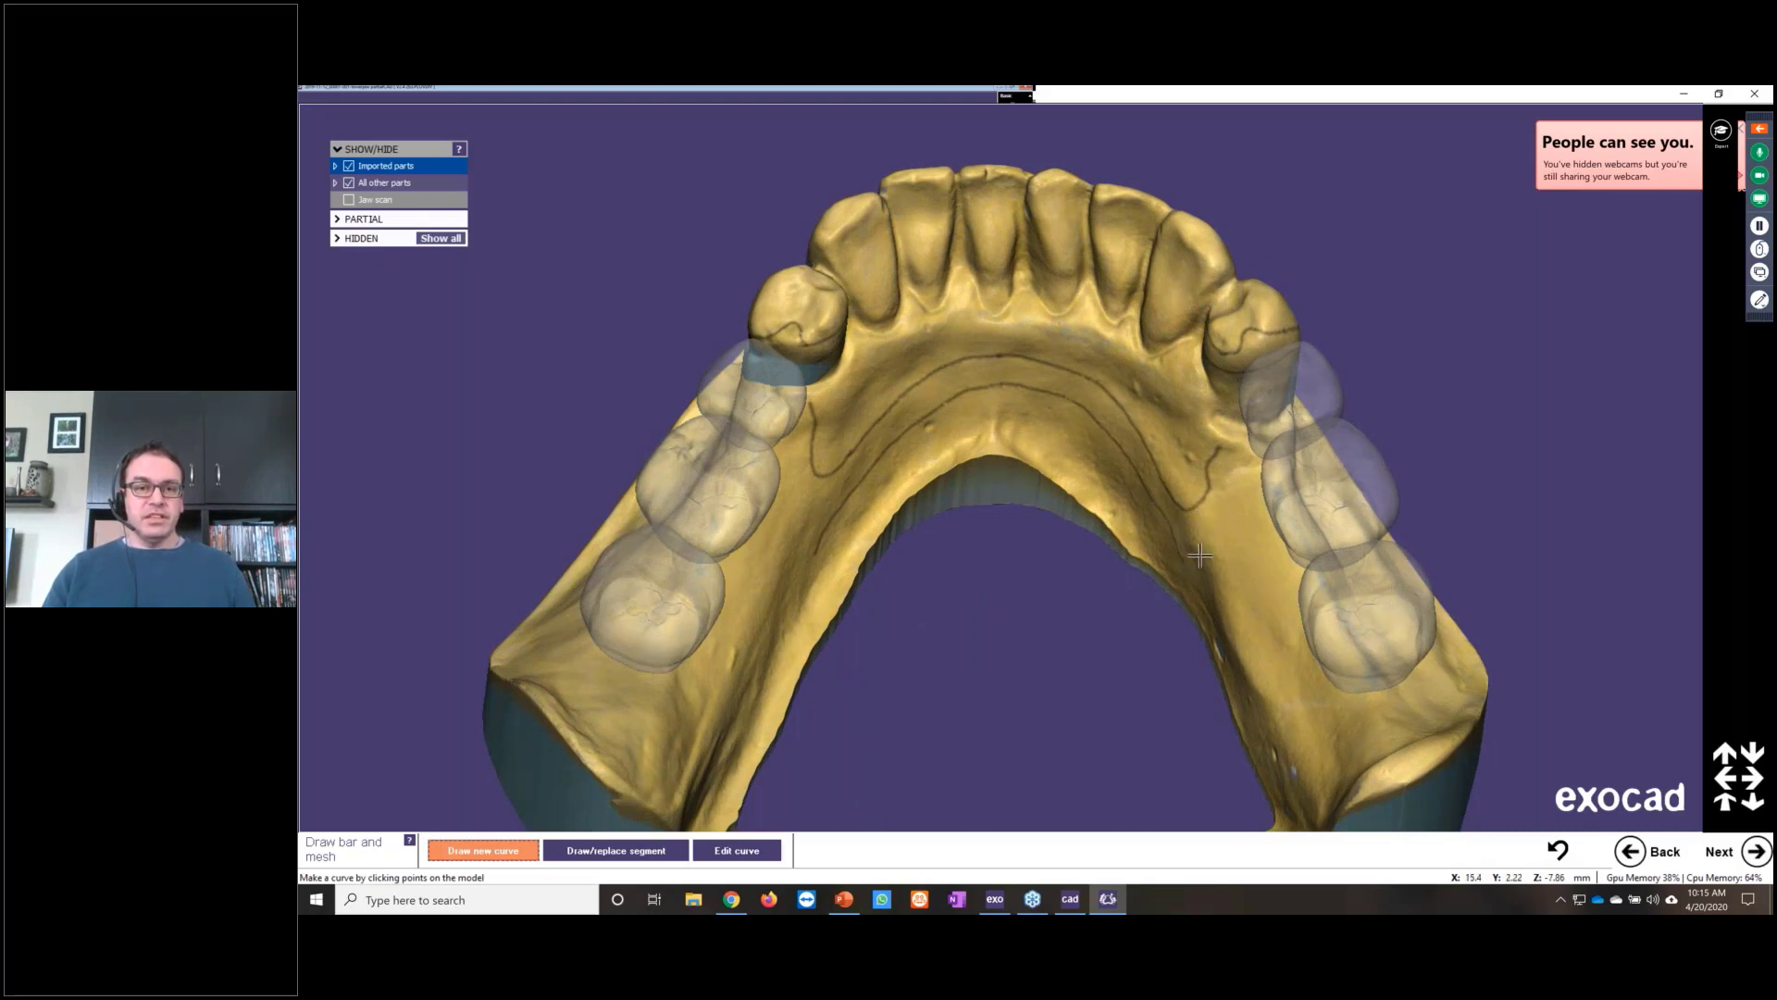
right_click_drag(1120, 619, 1124, 527)
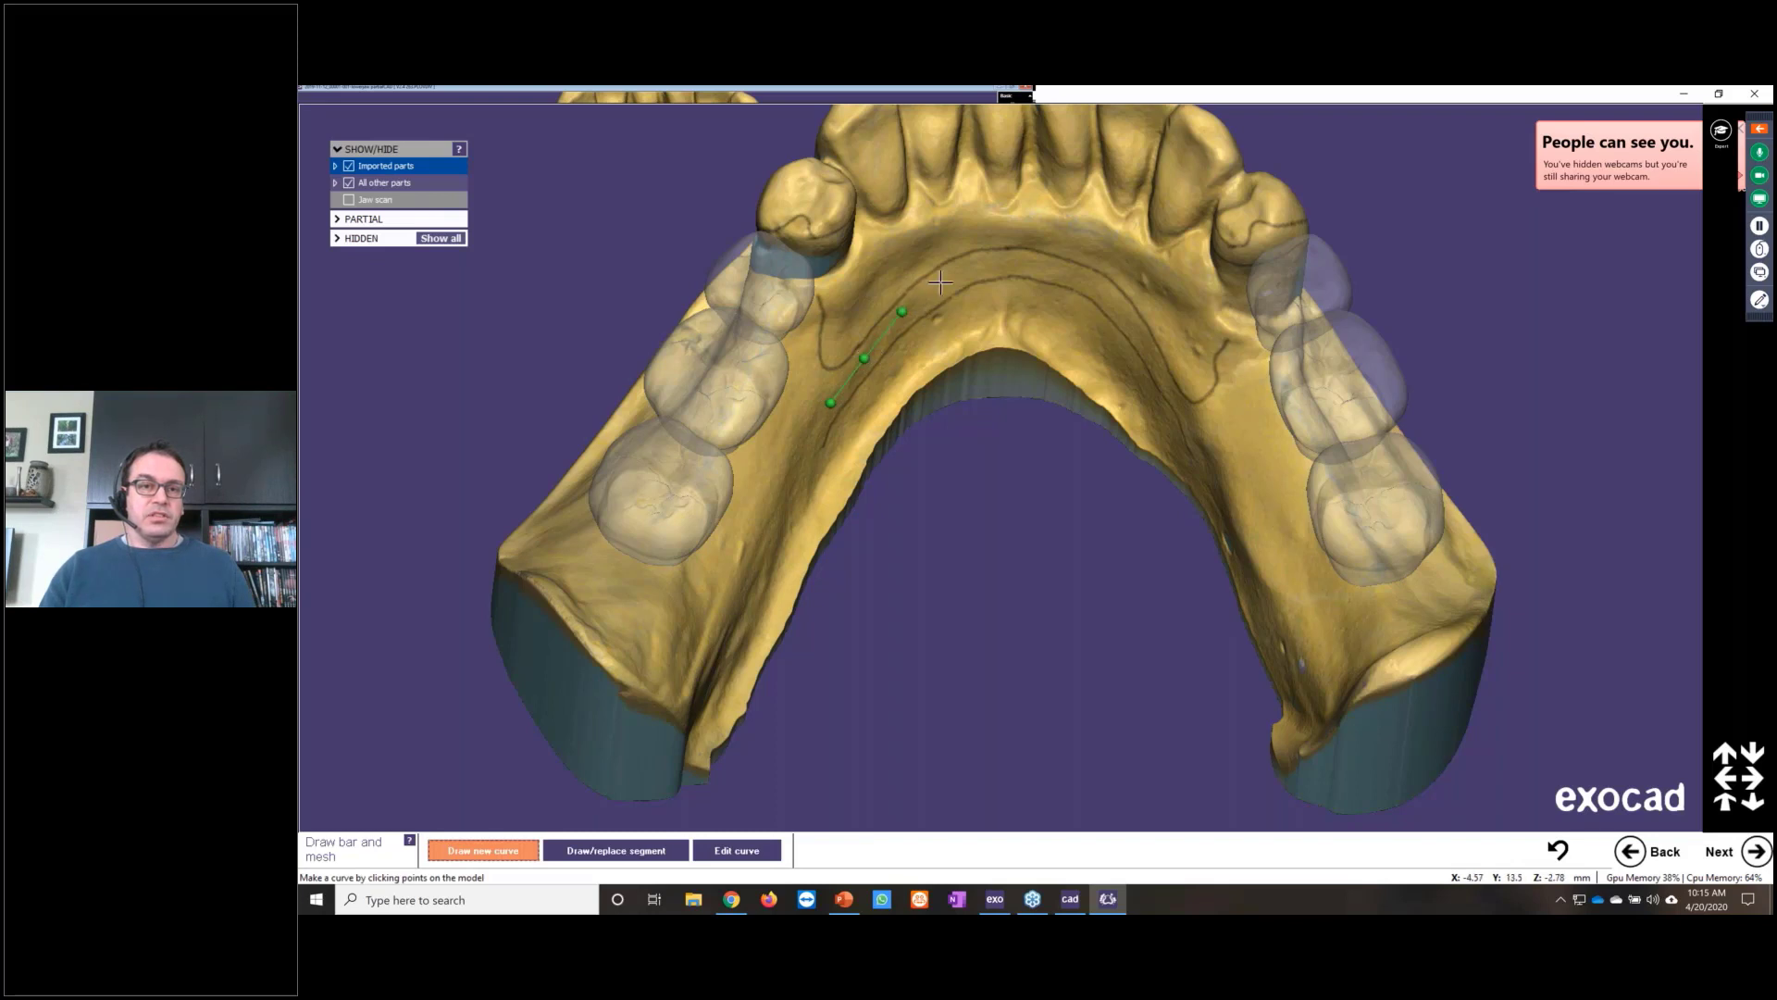
left_click(1010, 264)
left_click(1053, 267)
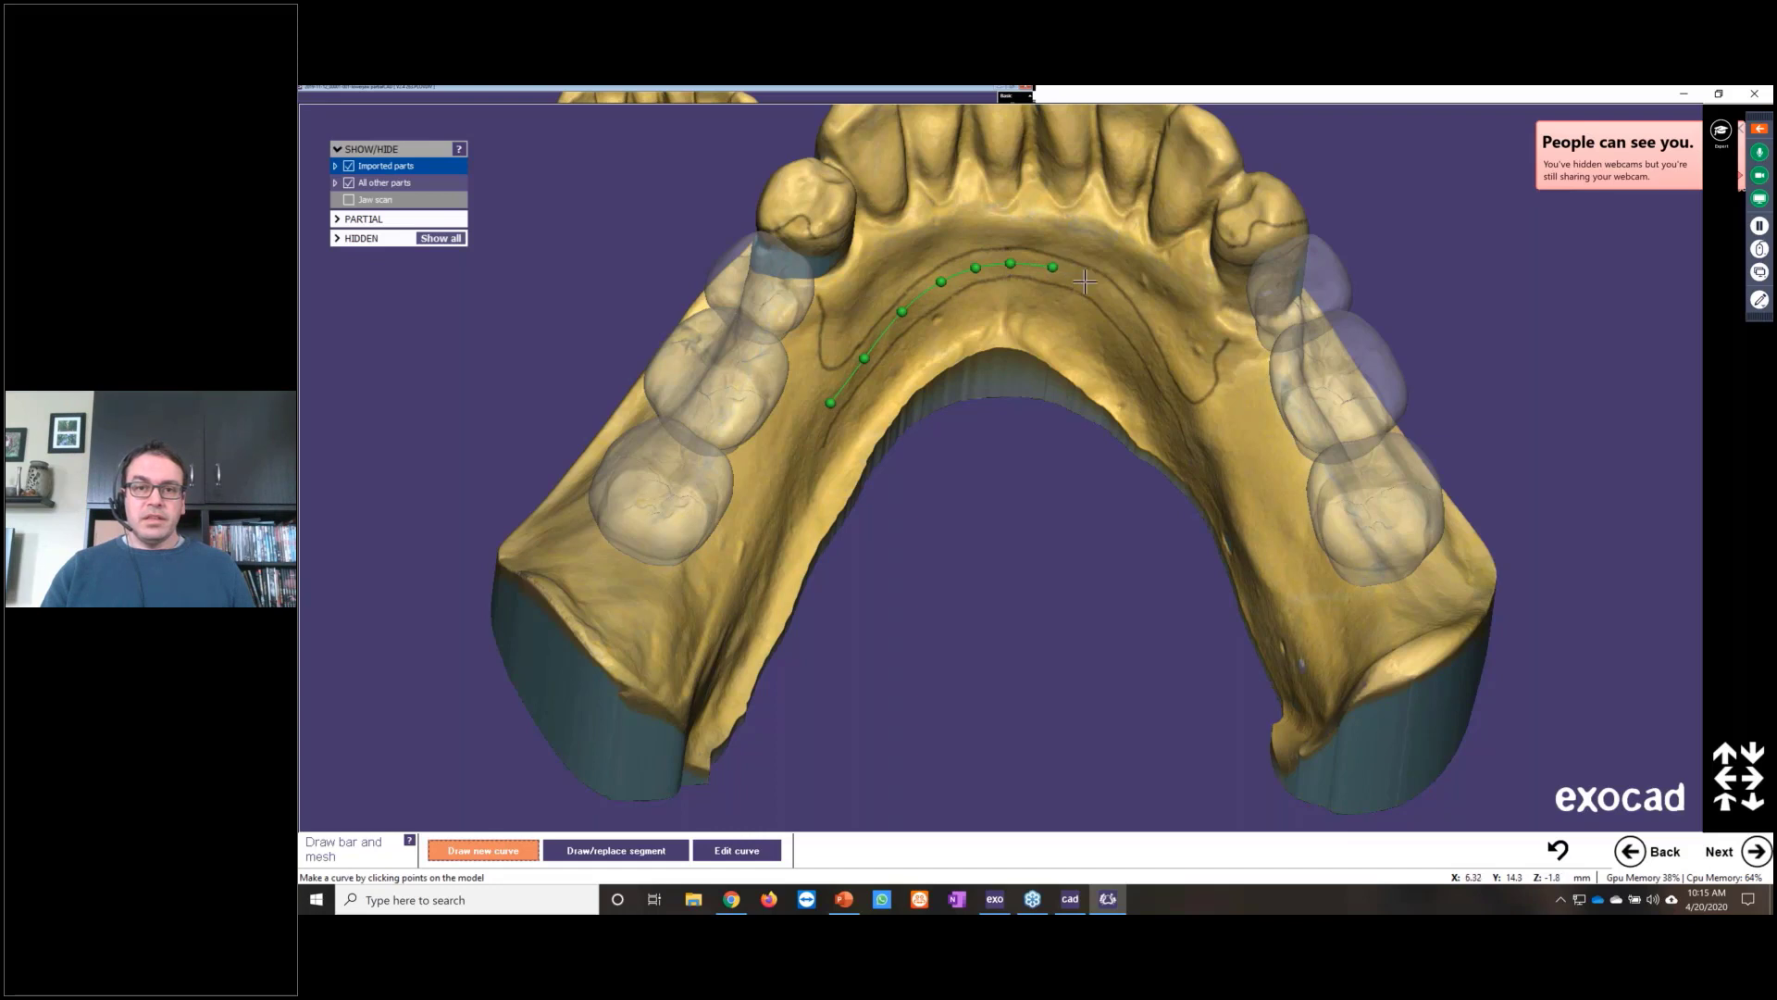
left_click(1084, 281)
left_click(1118, 311)
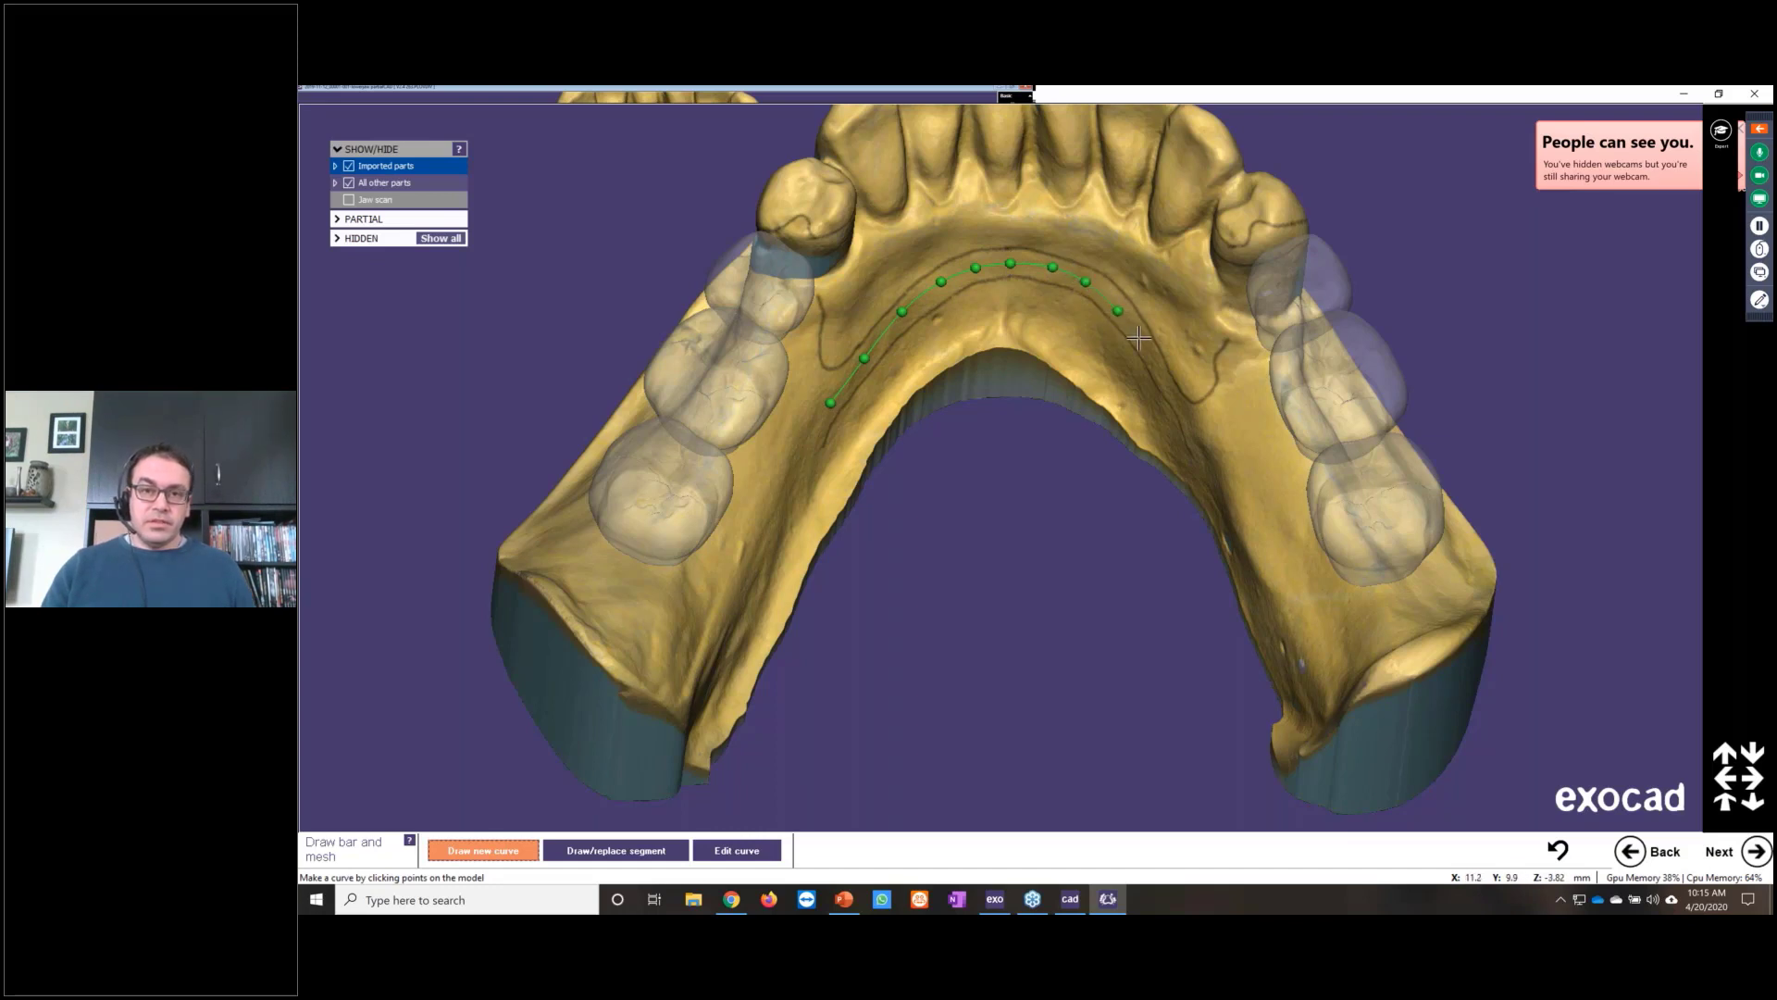
left_click(1138, 339)
left_click(1156, 366)
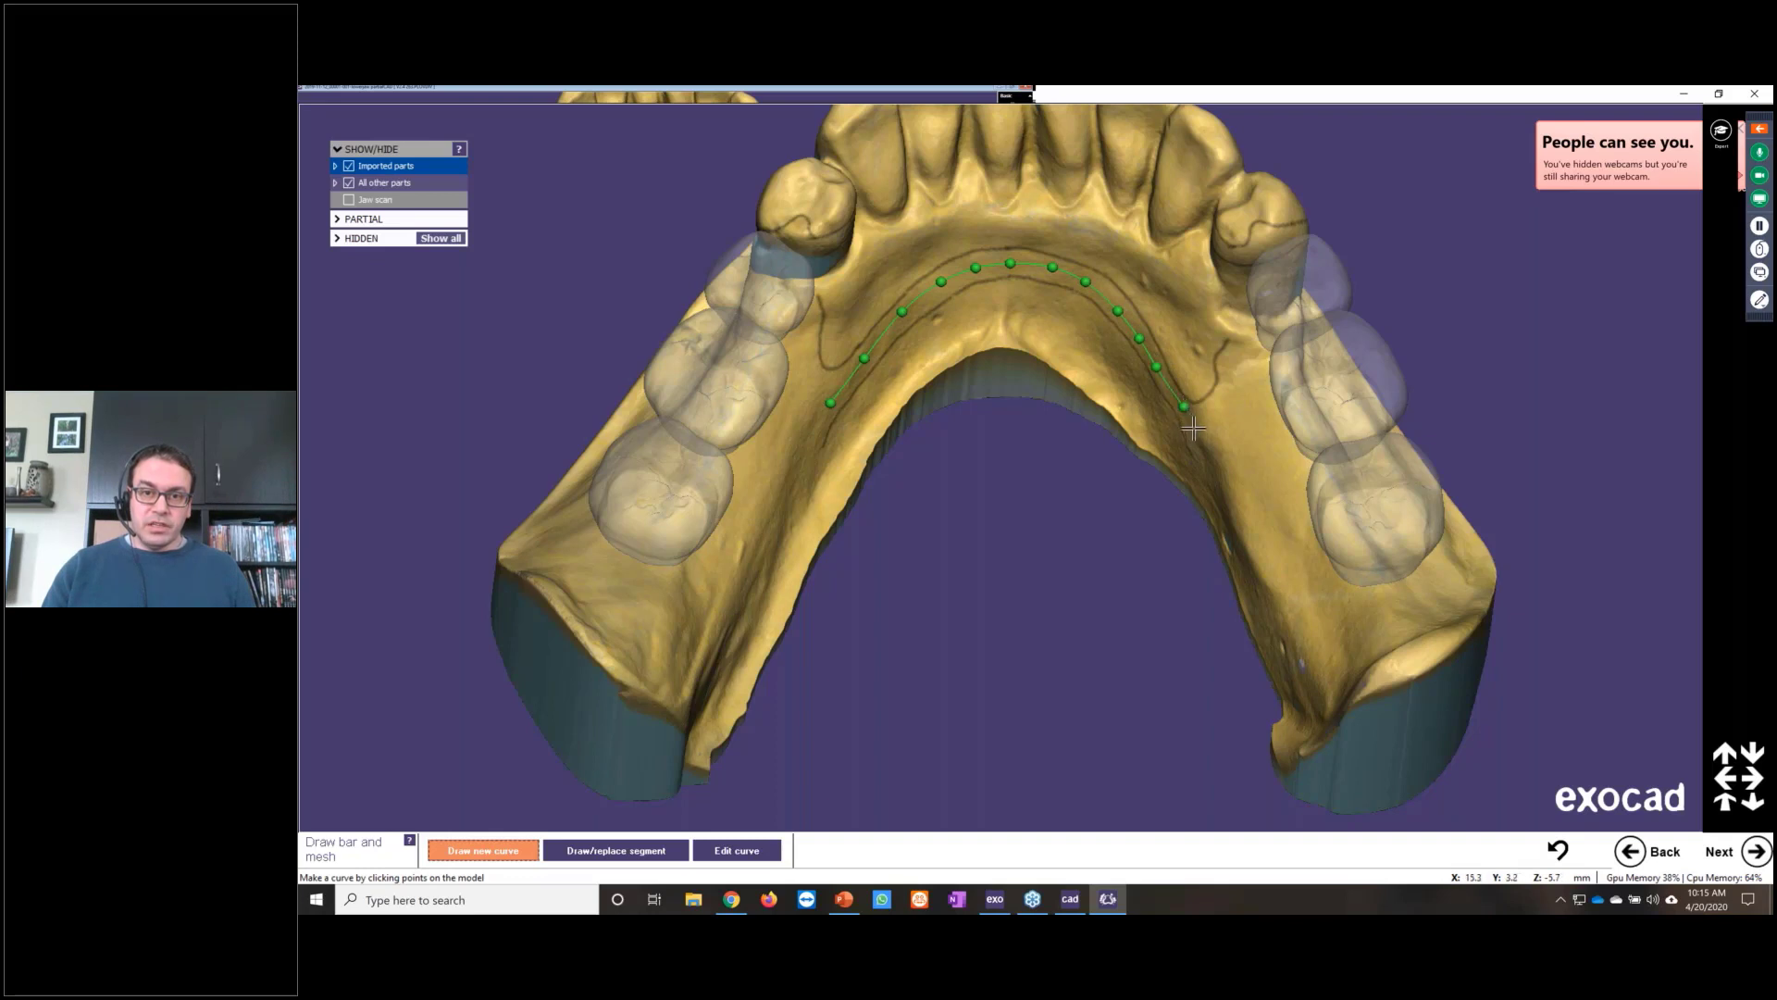
mouse_move(1230, 412)
right_mouse_down()
mouse_move(1233, 430)
mouse_move(1222, 421)
right_mouse_up()
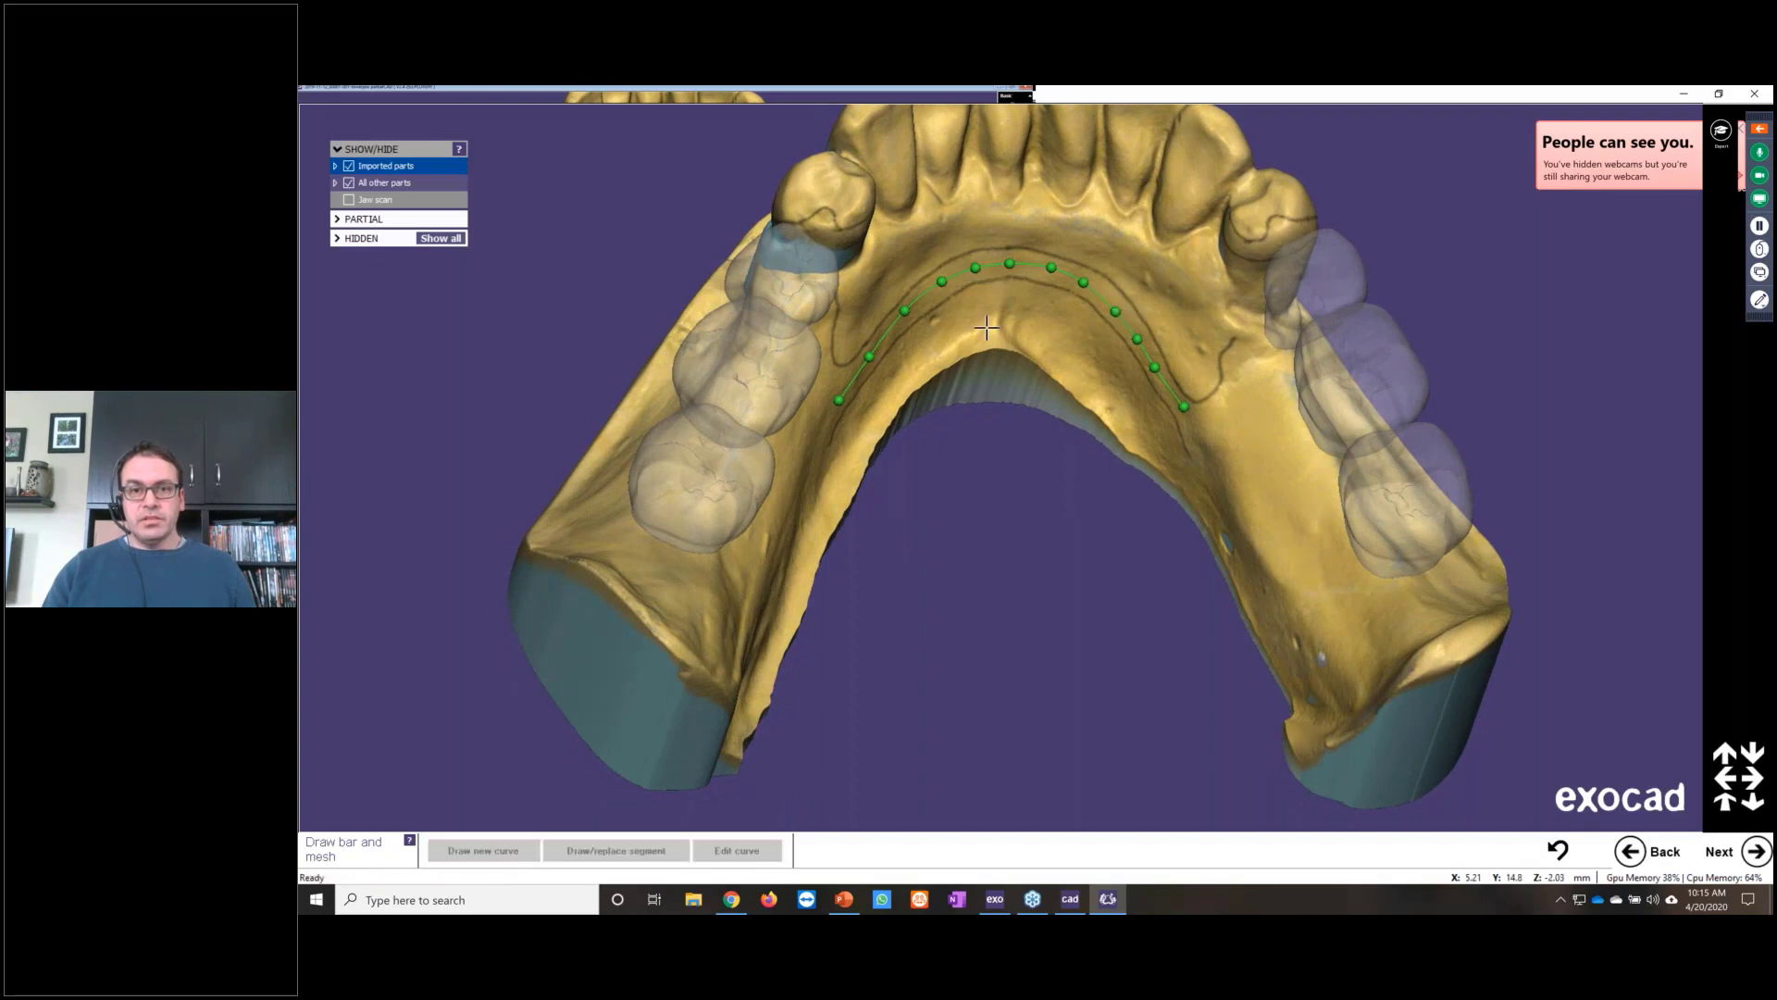
double_click(1183, 408)
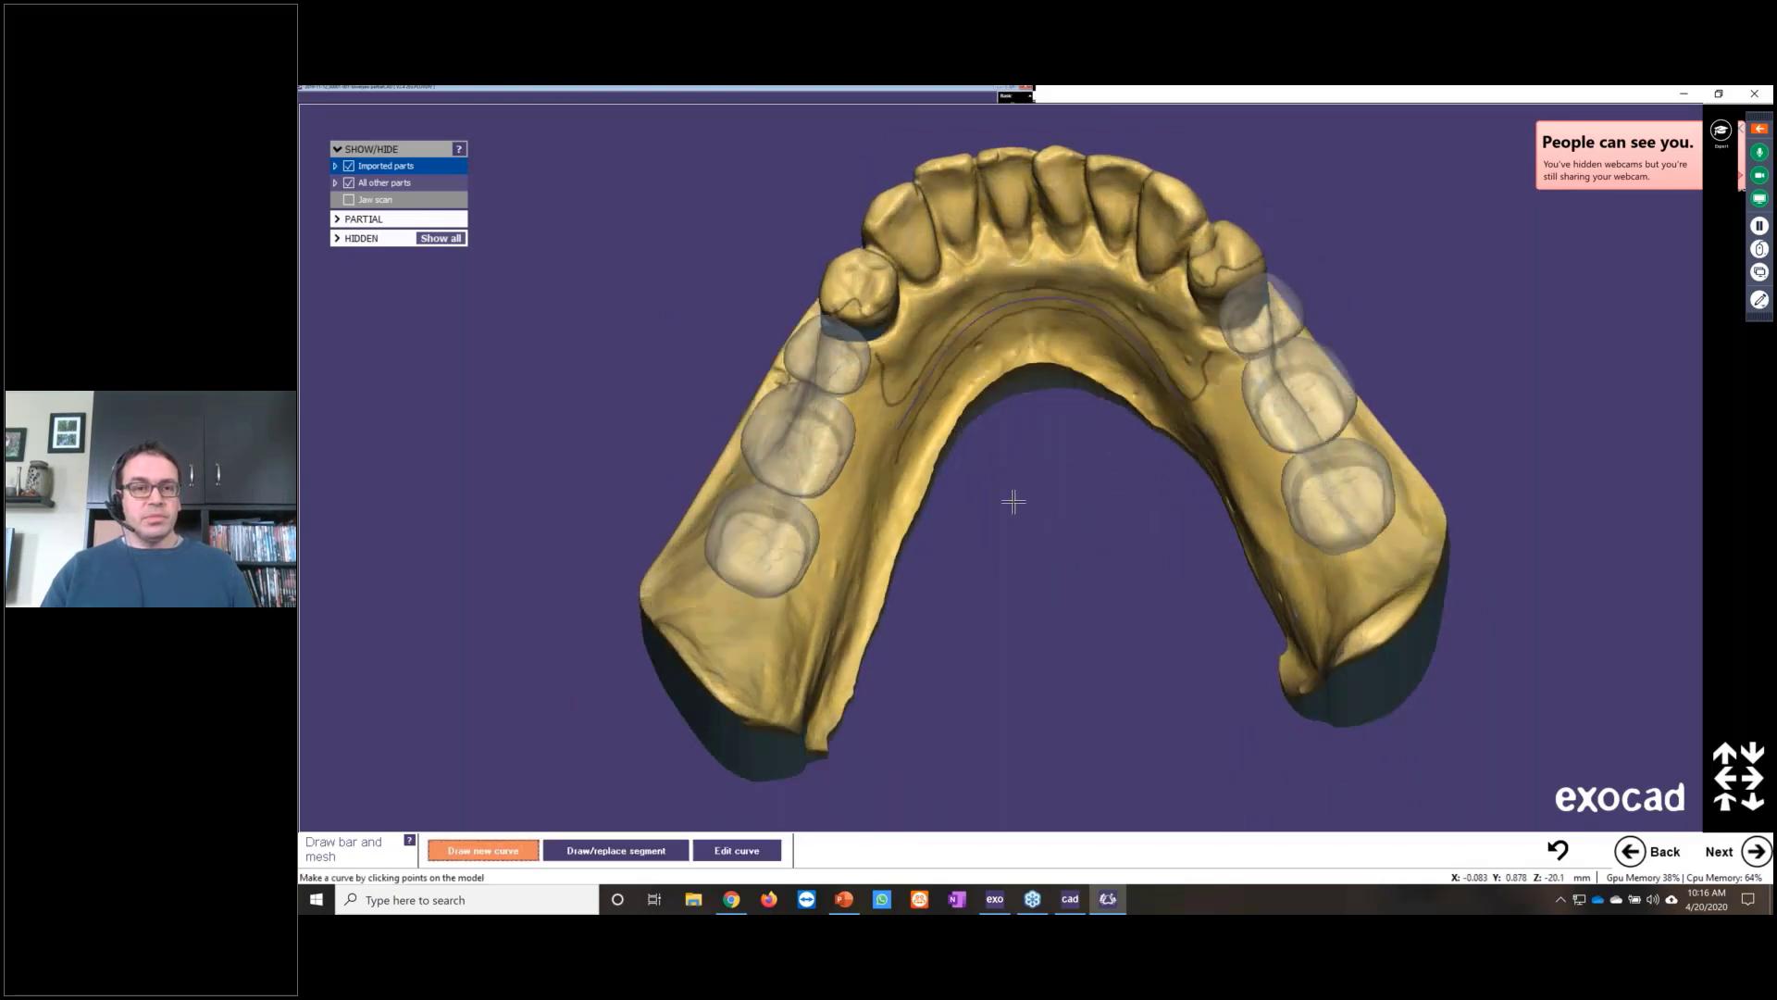
Step: Start the left-hand mesh outline as a new curve, from the front denture tooth down the tongue-side slope and back toward the molars
scroll(1011, 501, "up", 2)
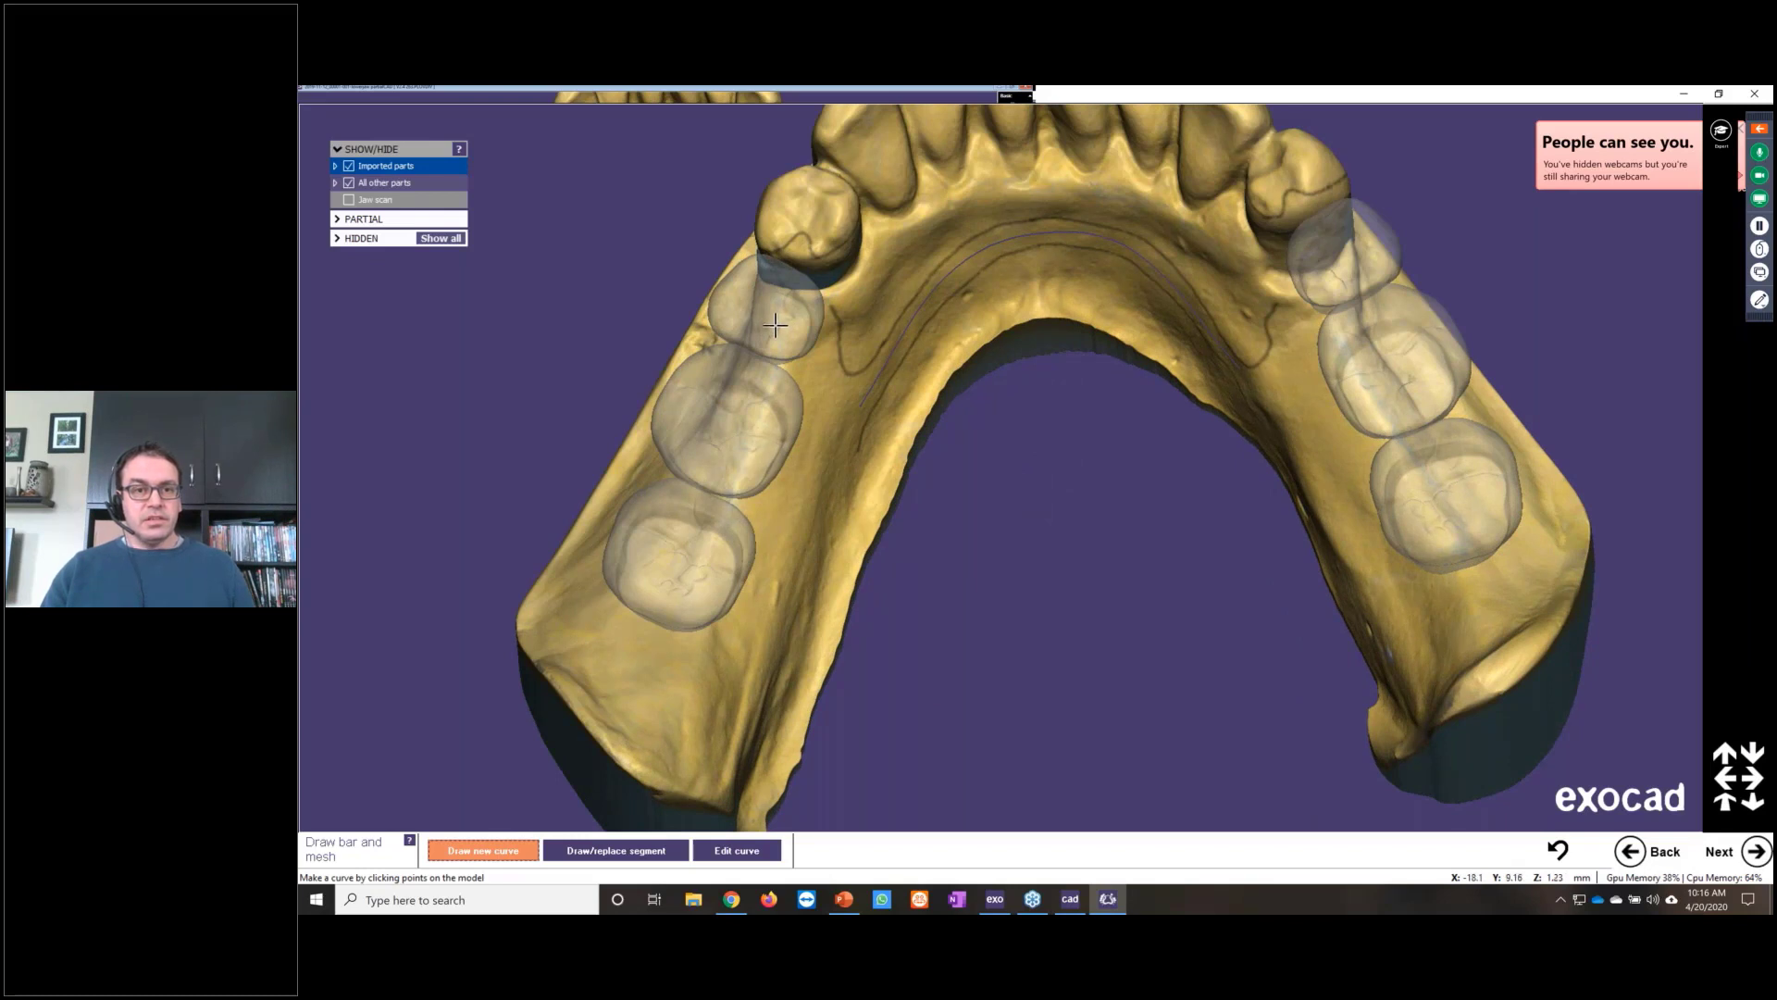
left_click(776, 325)
left_click(810, 334)
left_click(822, 362)
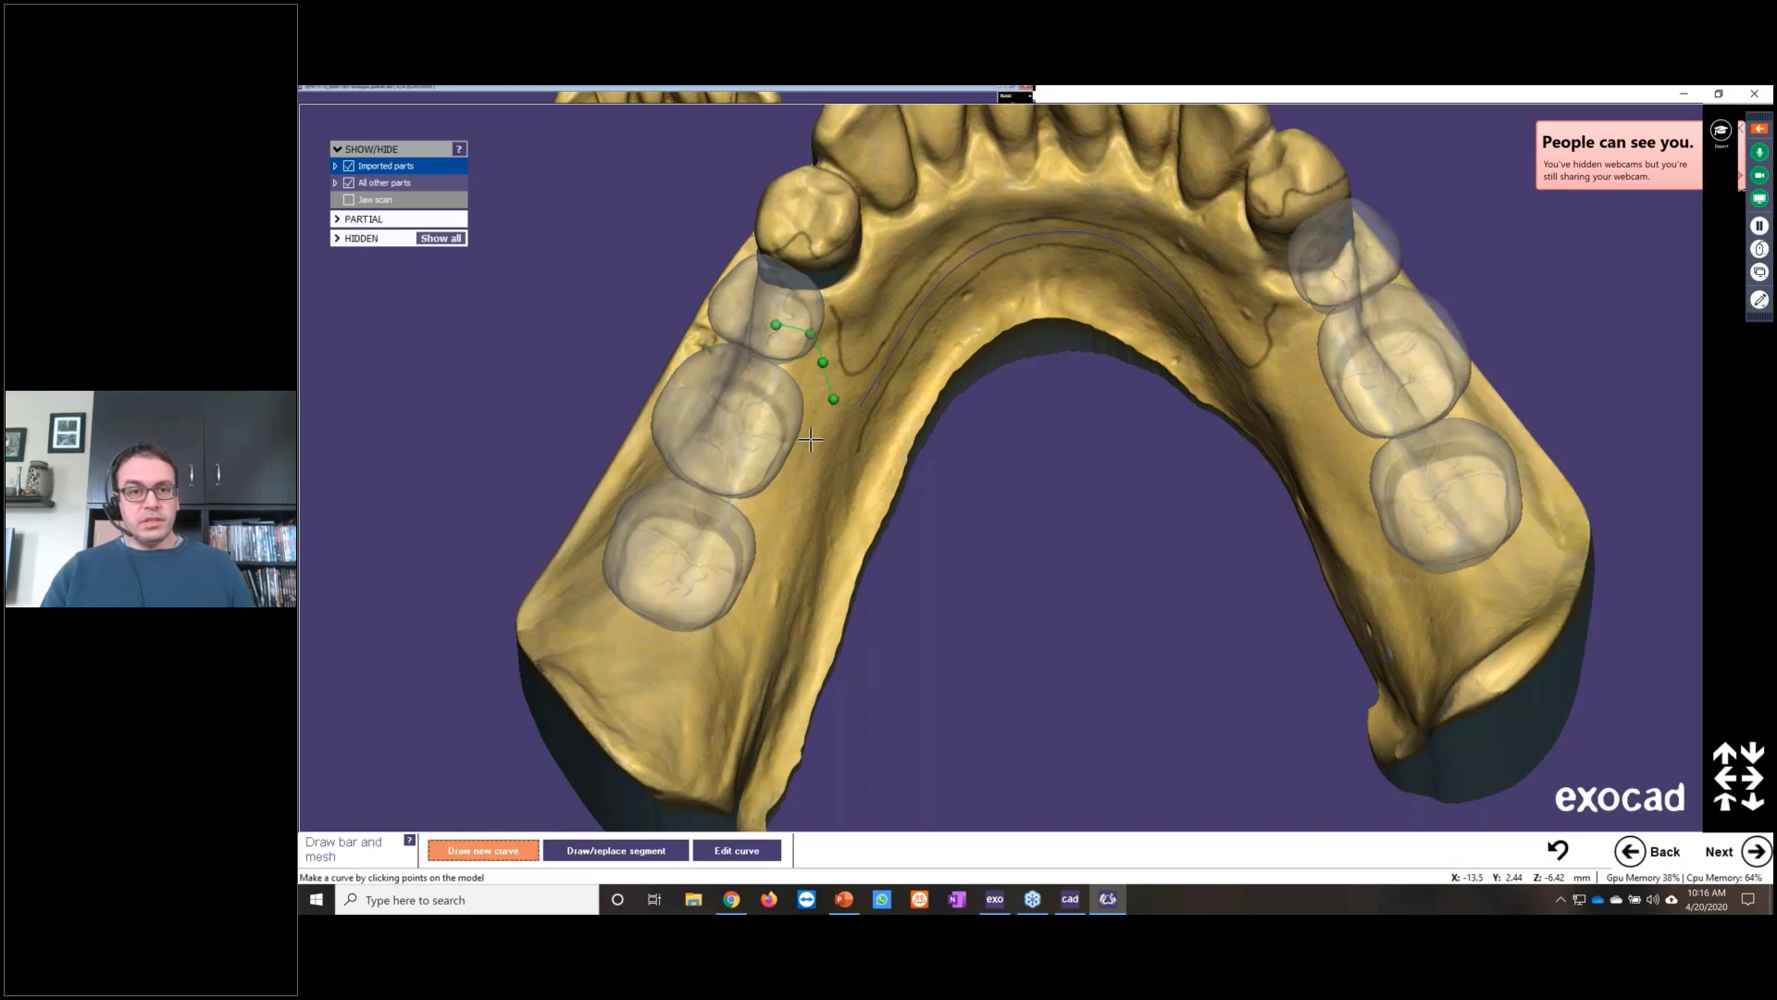
right_click_drag(810, 441, 844, 441)
left_click(848, 440)
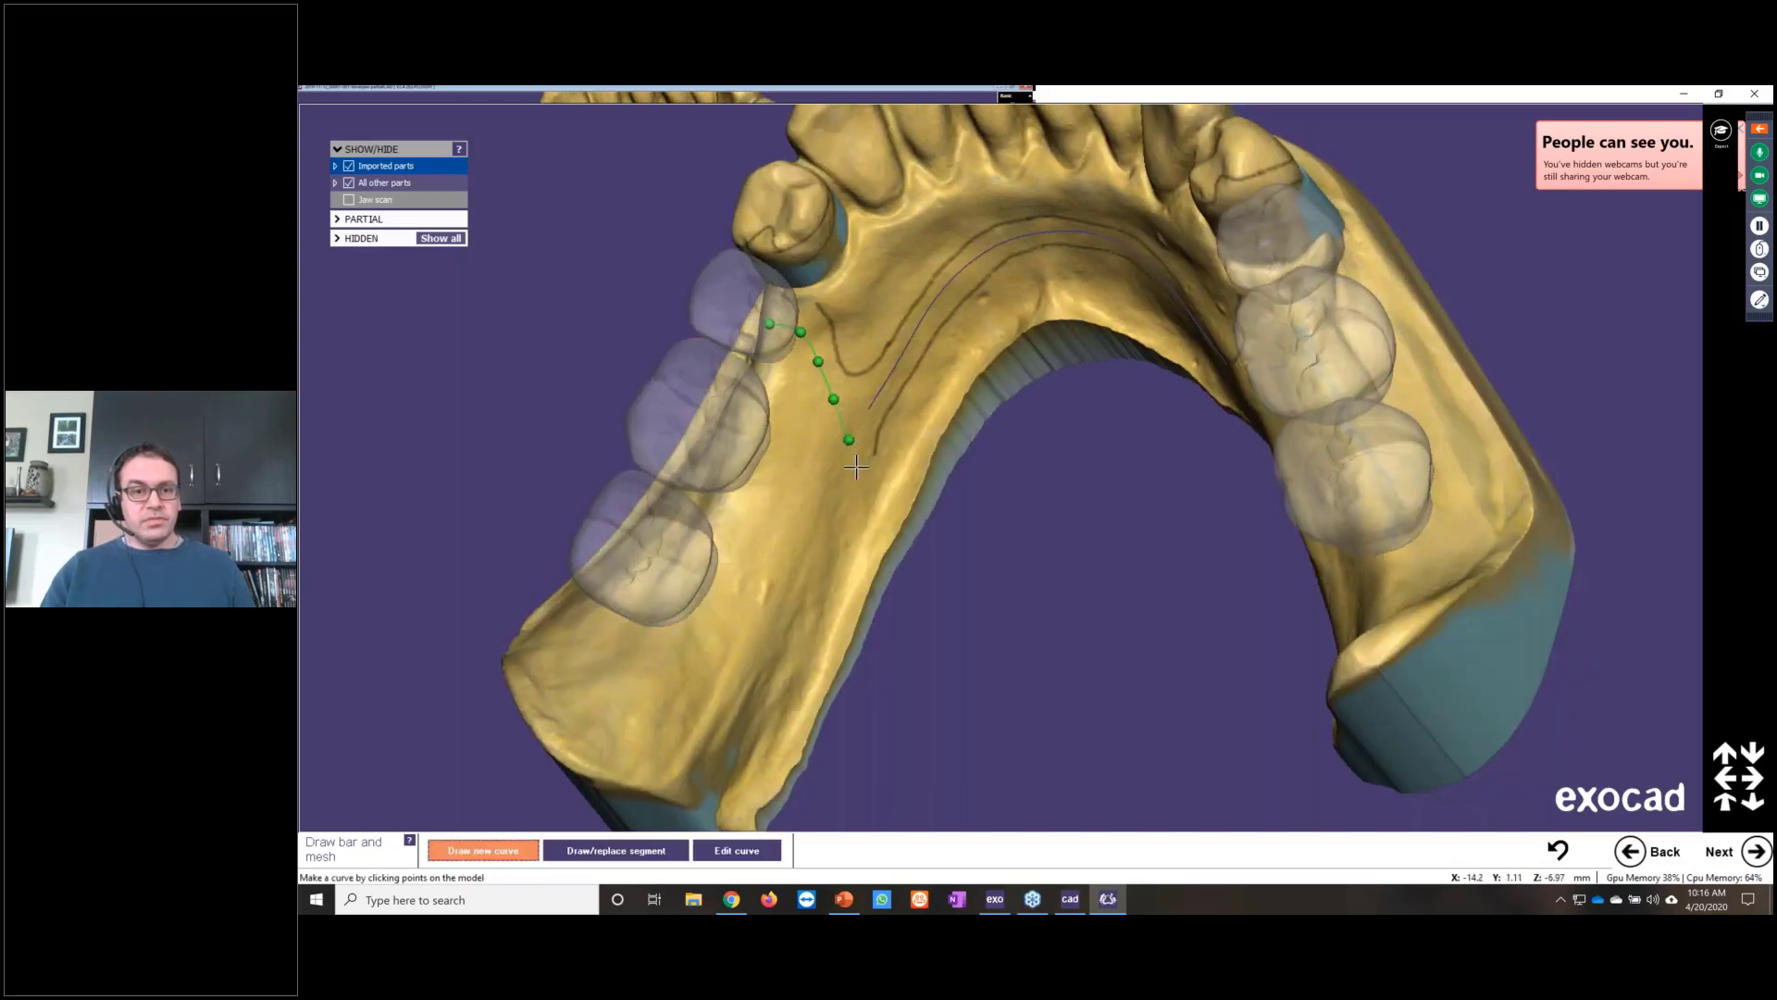
left_click(803, 483)
left_click(772, 492)
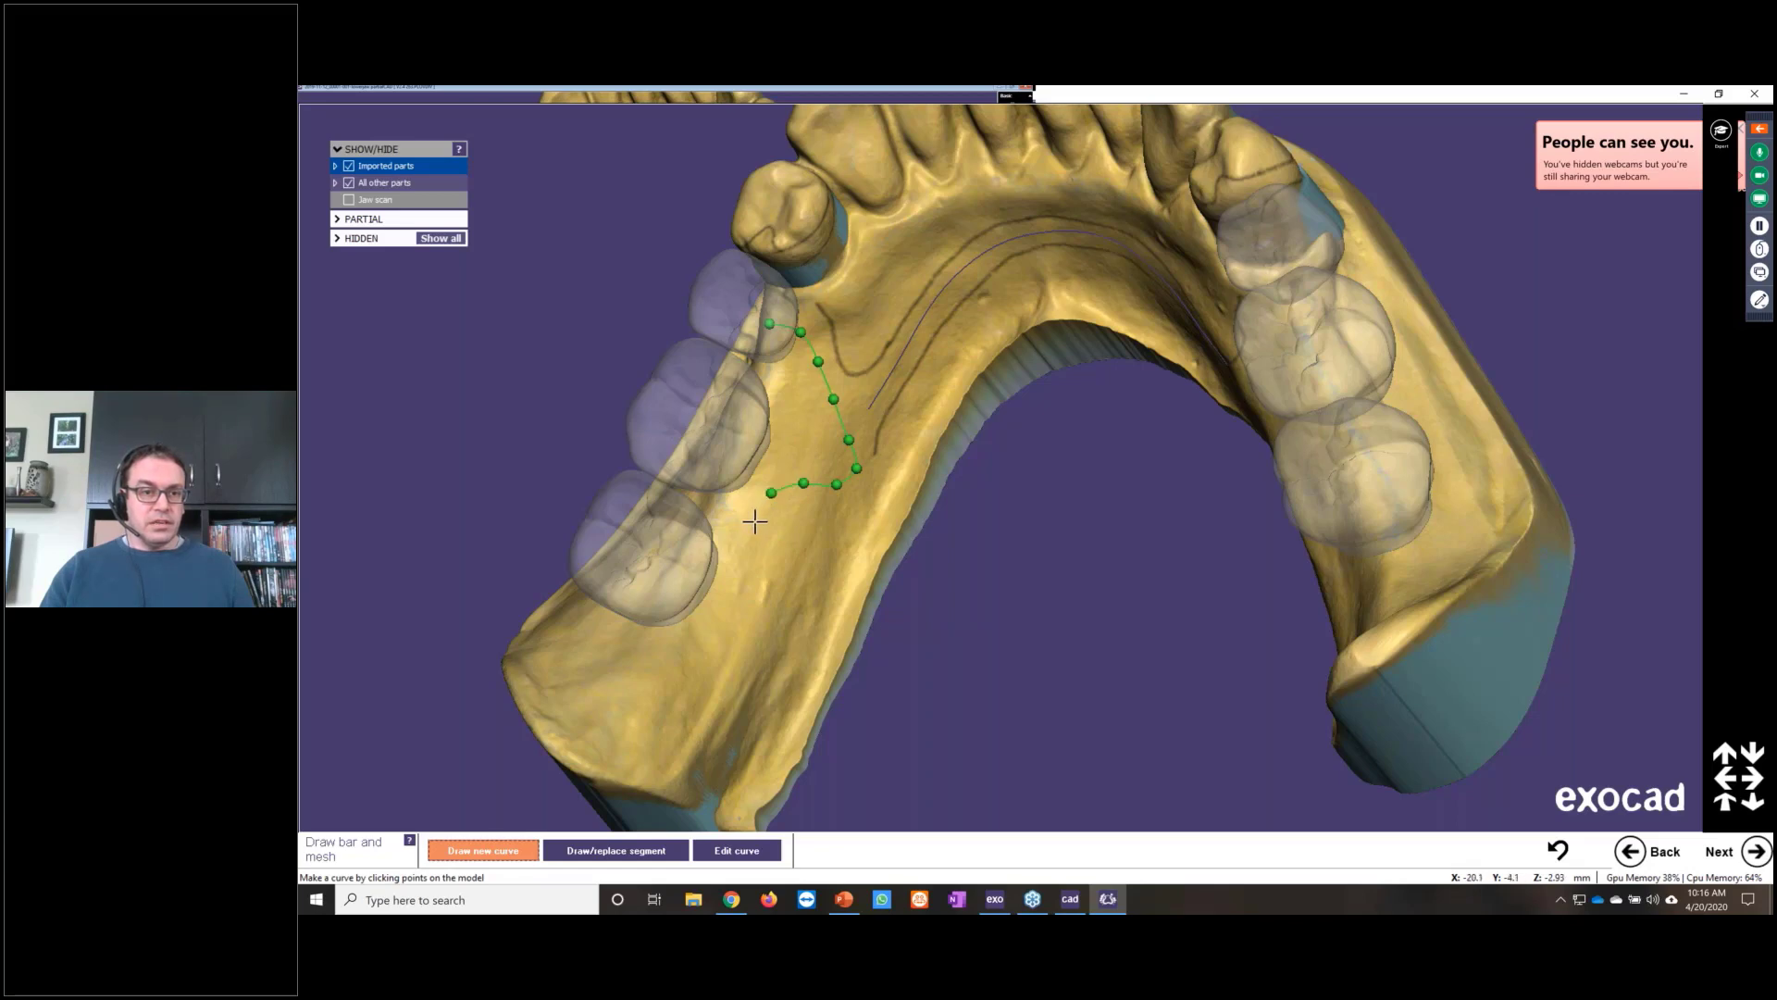
Step: Continue the left-hand mesh outline around the rearmost denture molar and forward along the ridge, closing it at its starting point
left_click(756, 520)
left_click(728, 565)
left_click(705, 589)
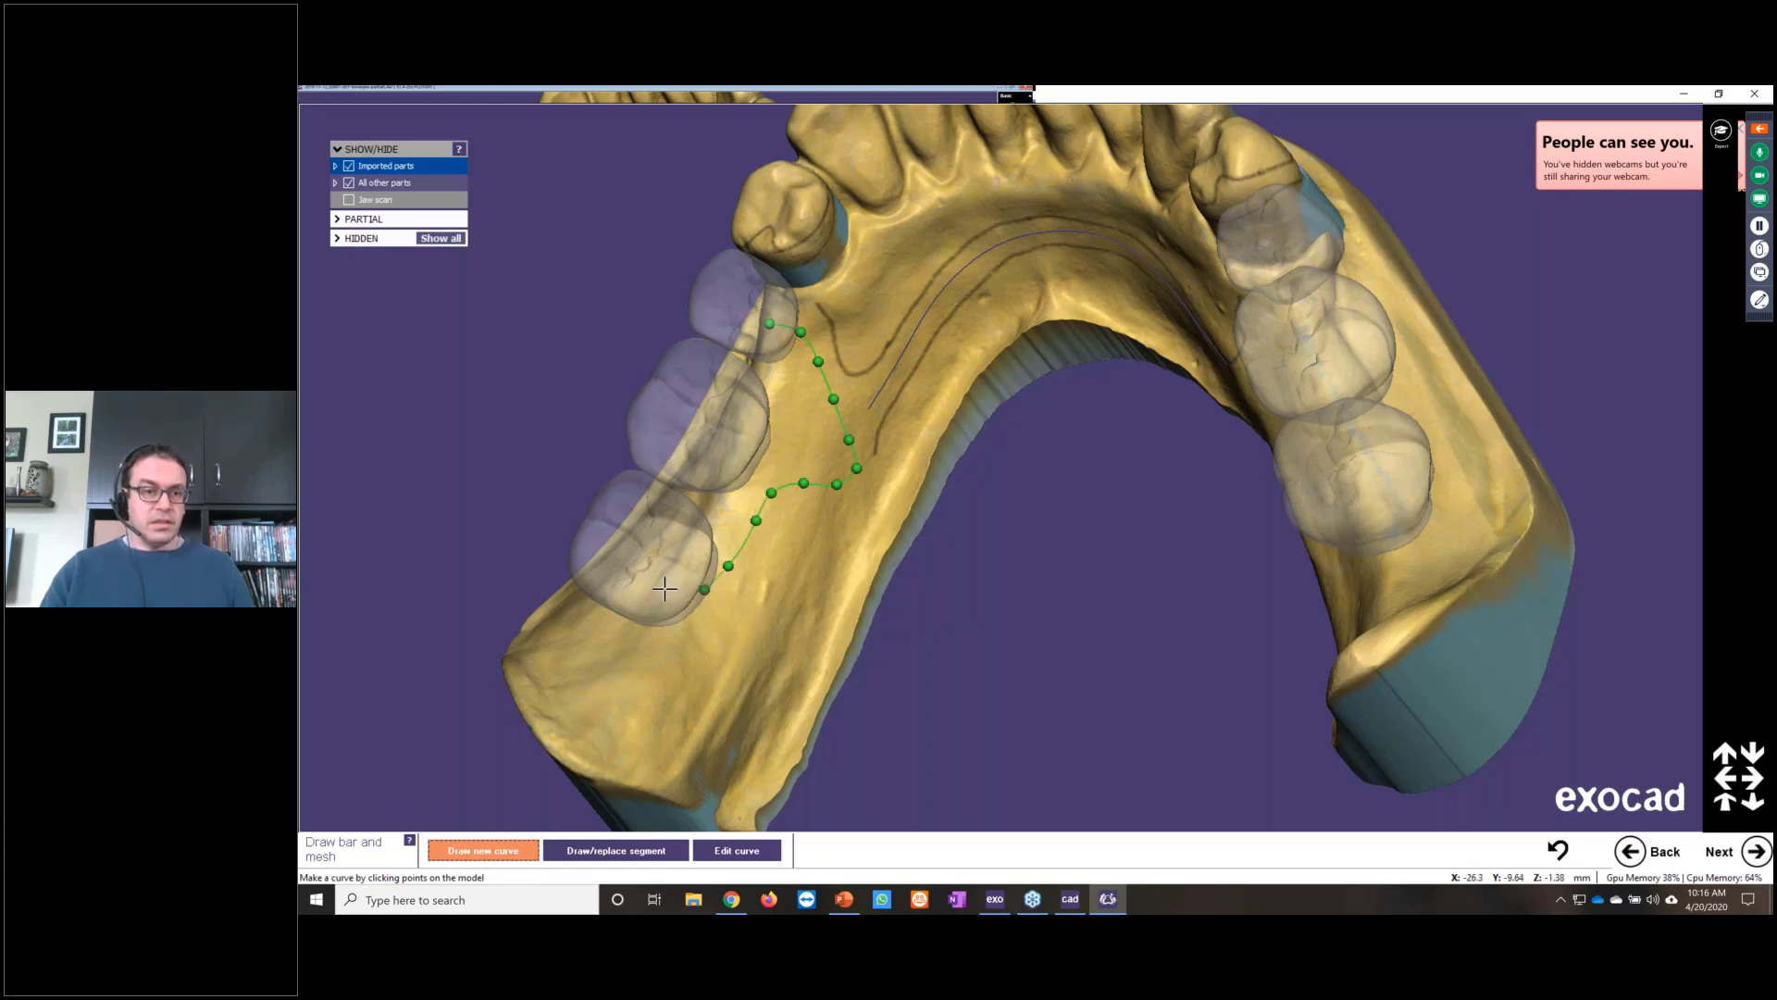
left_click(664, 589)
right_click_drag(748, 538, 690, 470)
left_click(689, 468)
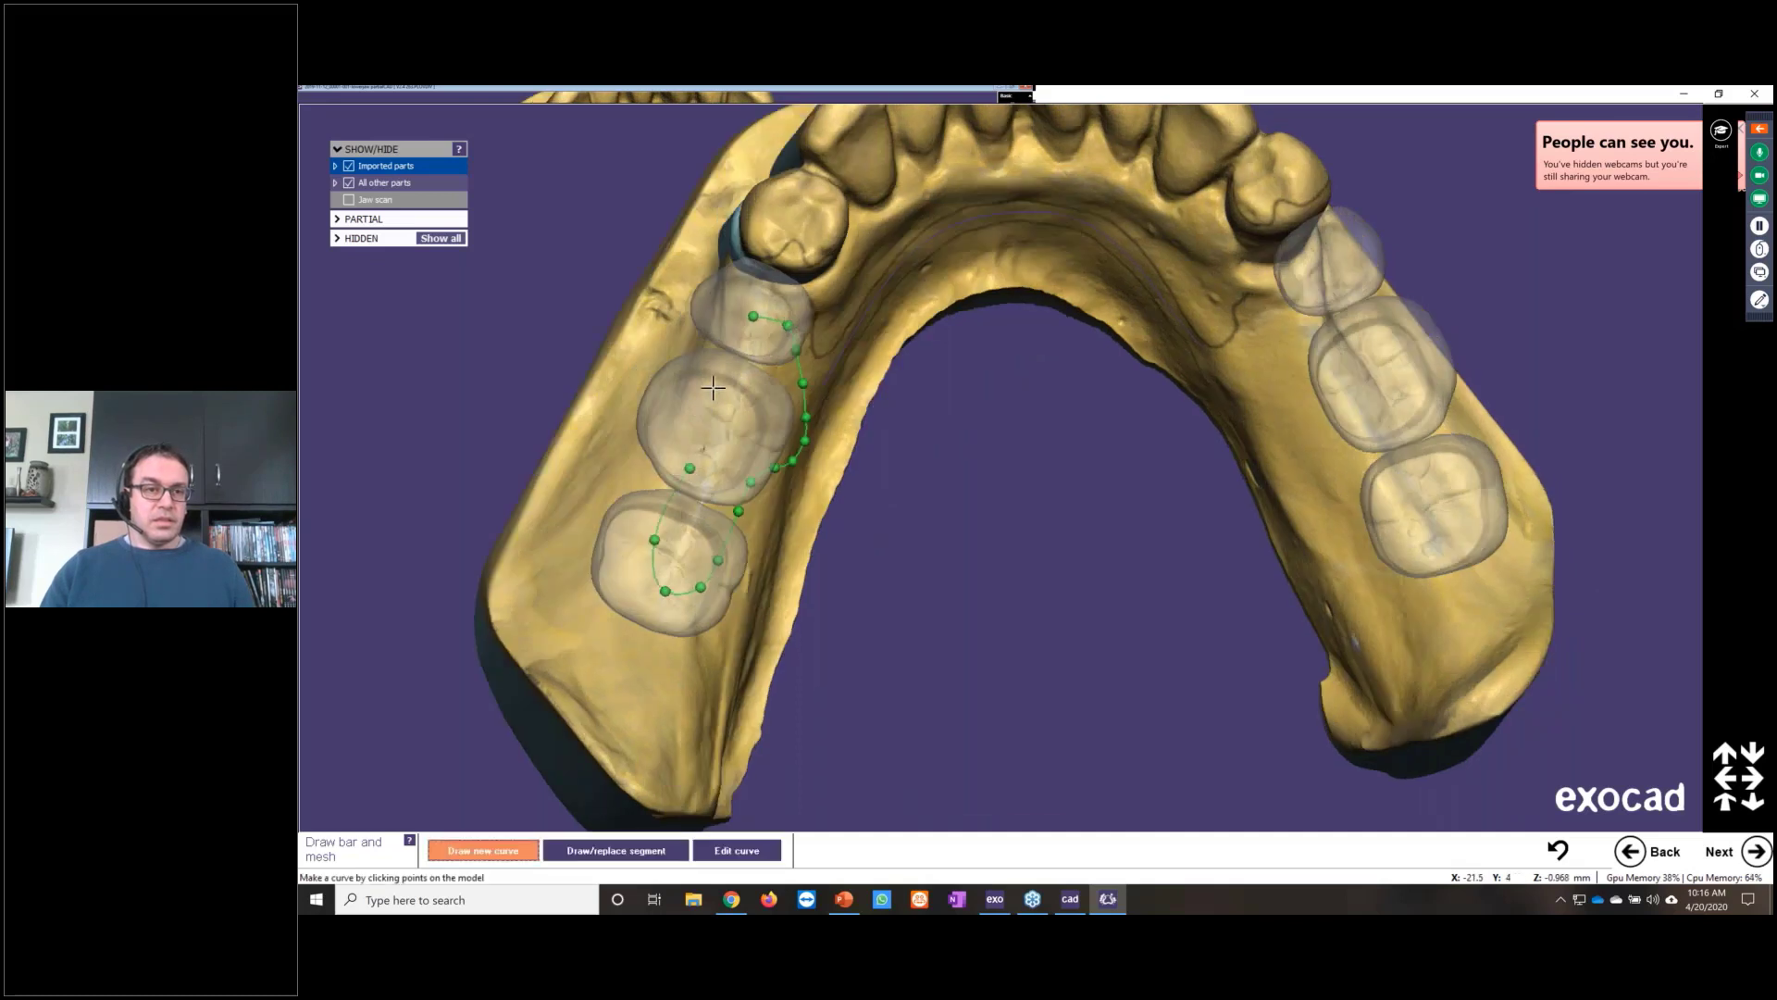
left_click(712, 387)
left_click(754, 316)
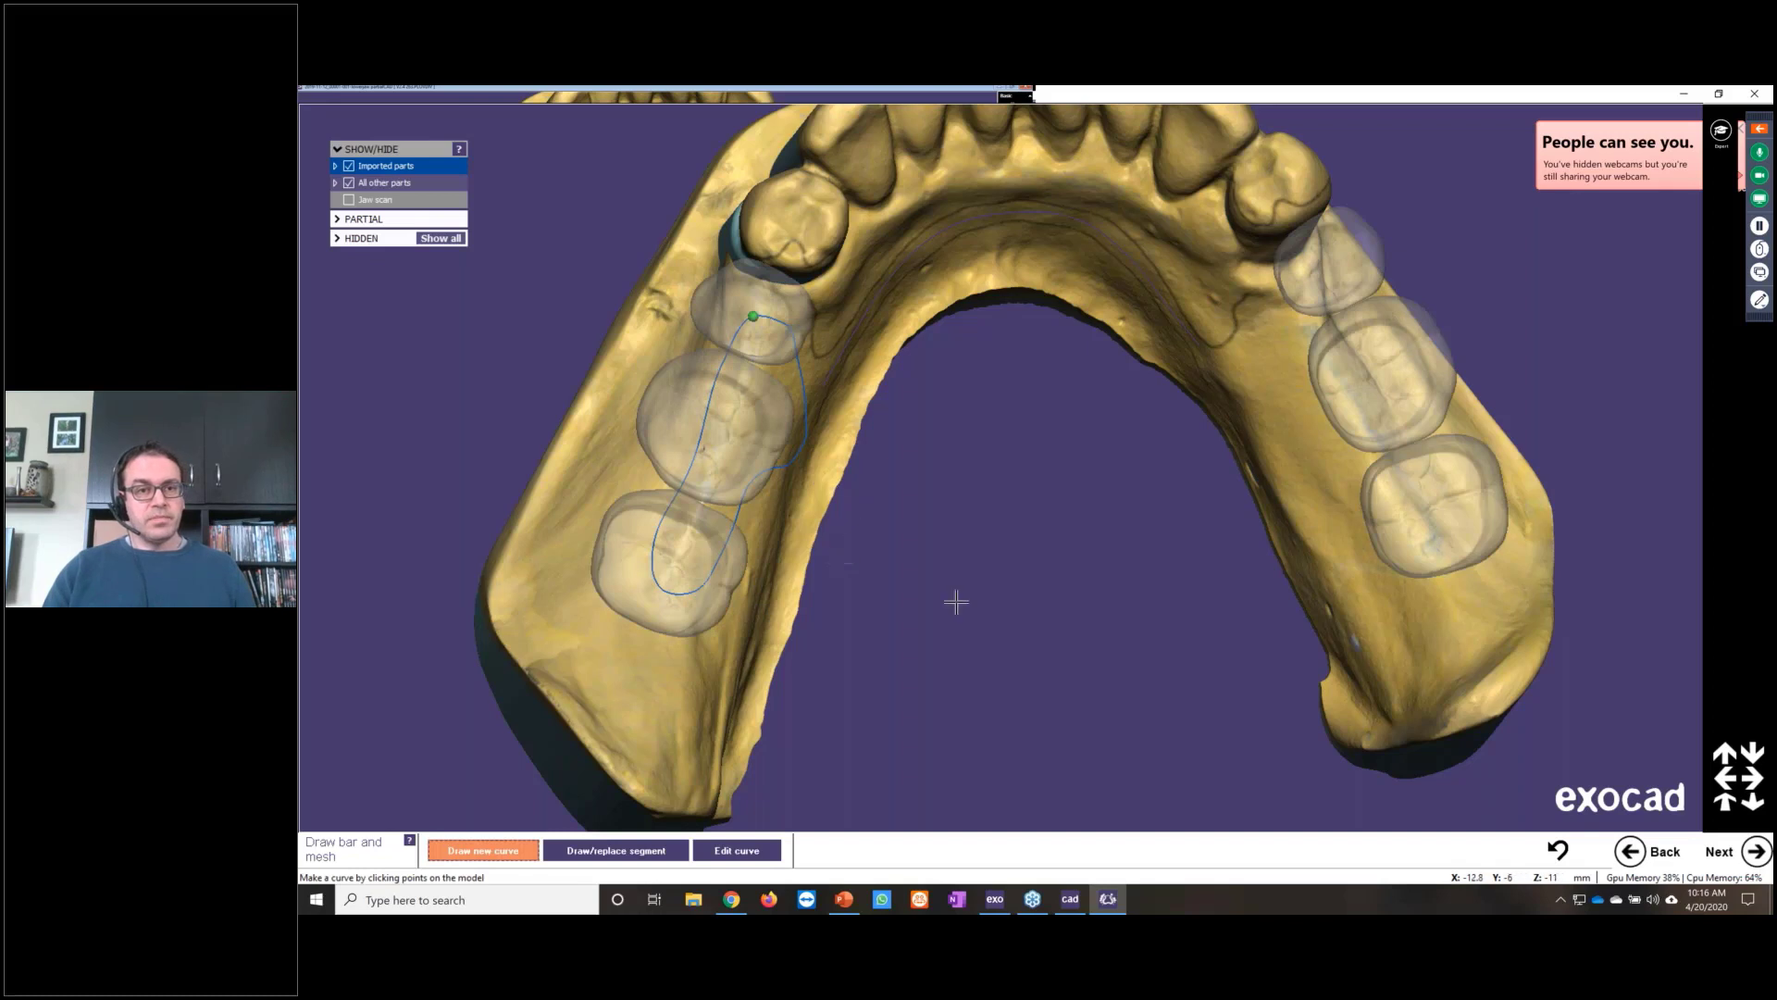
left_click(752, 315)
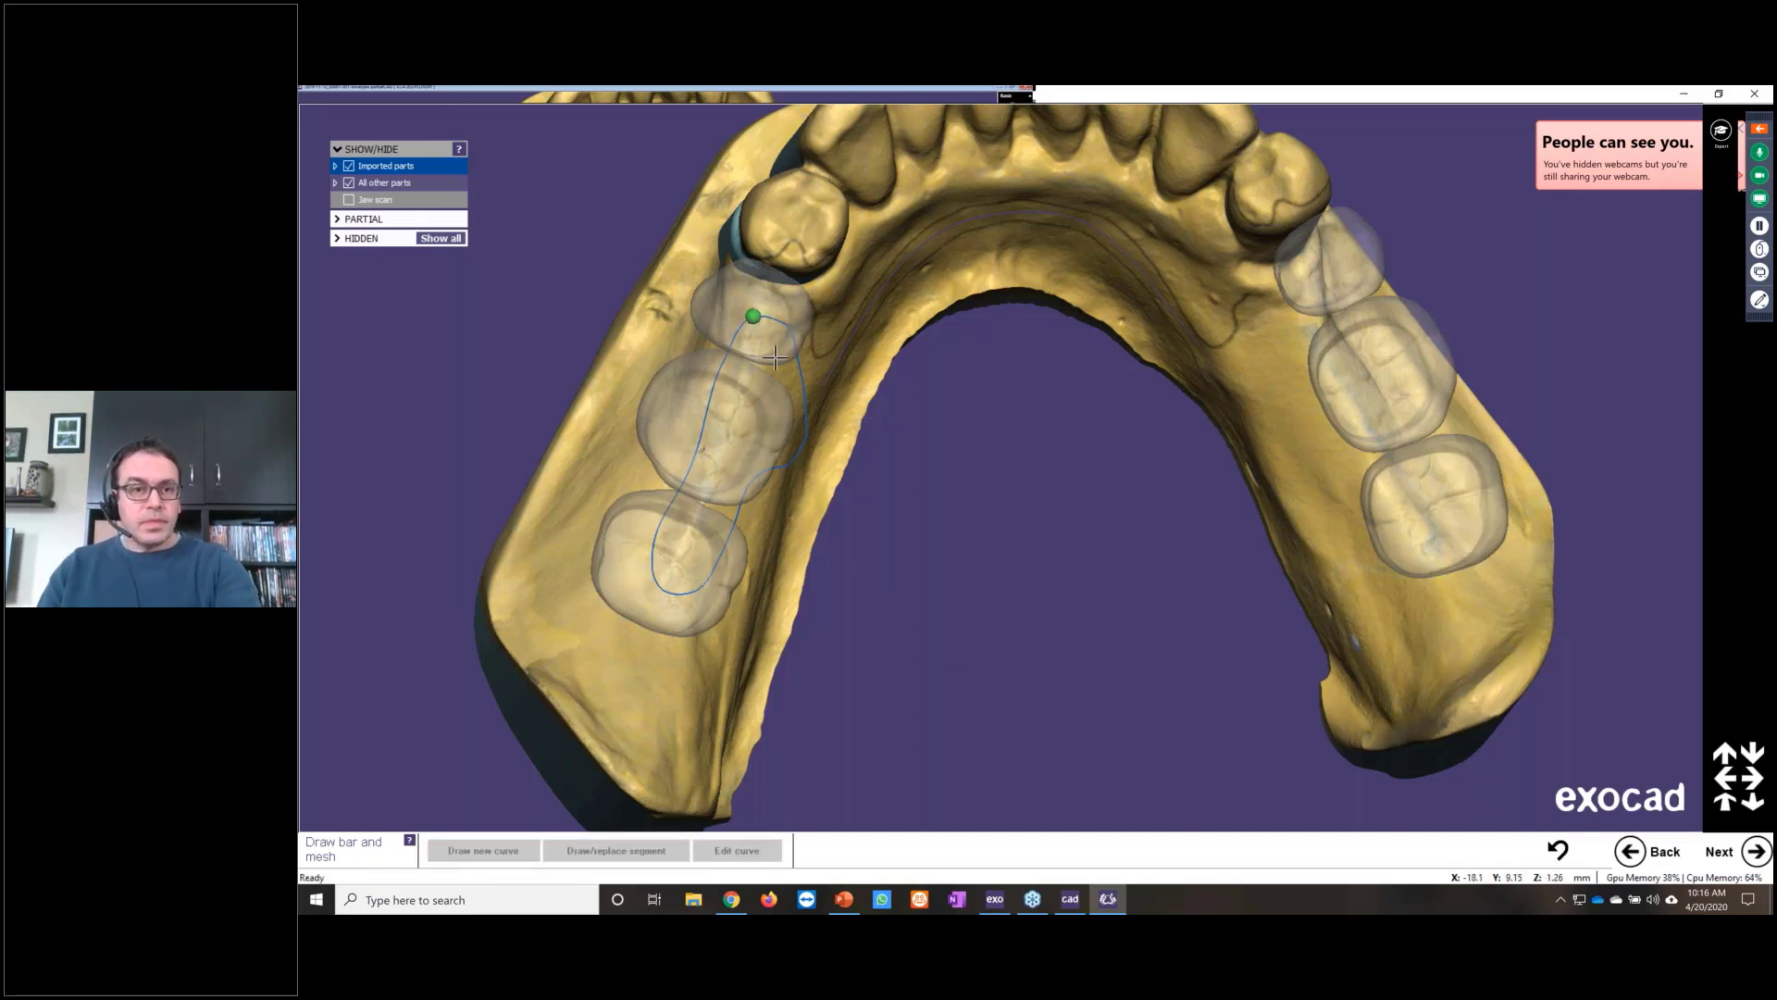
left_click(752, 316)
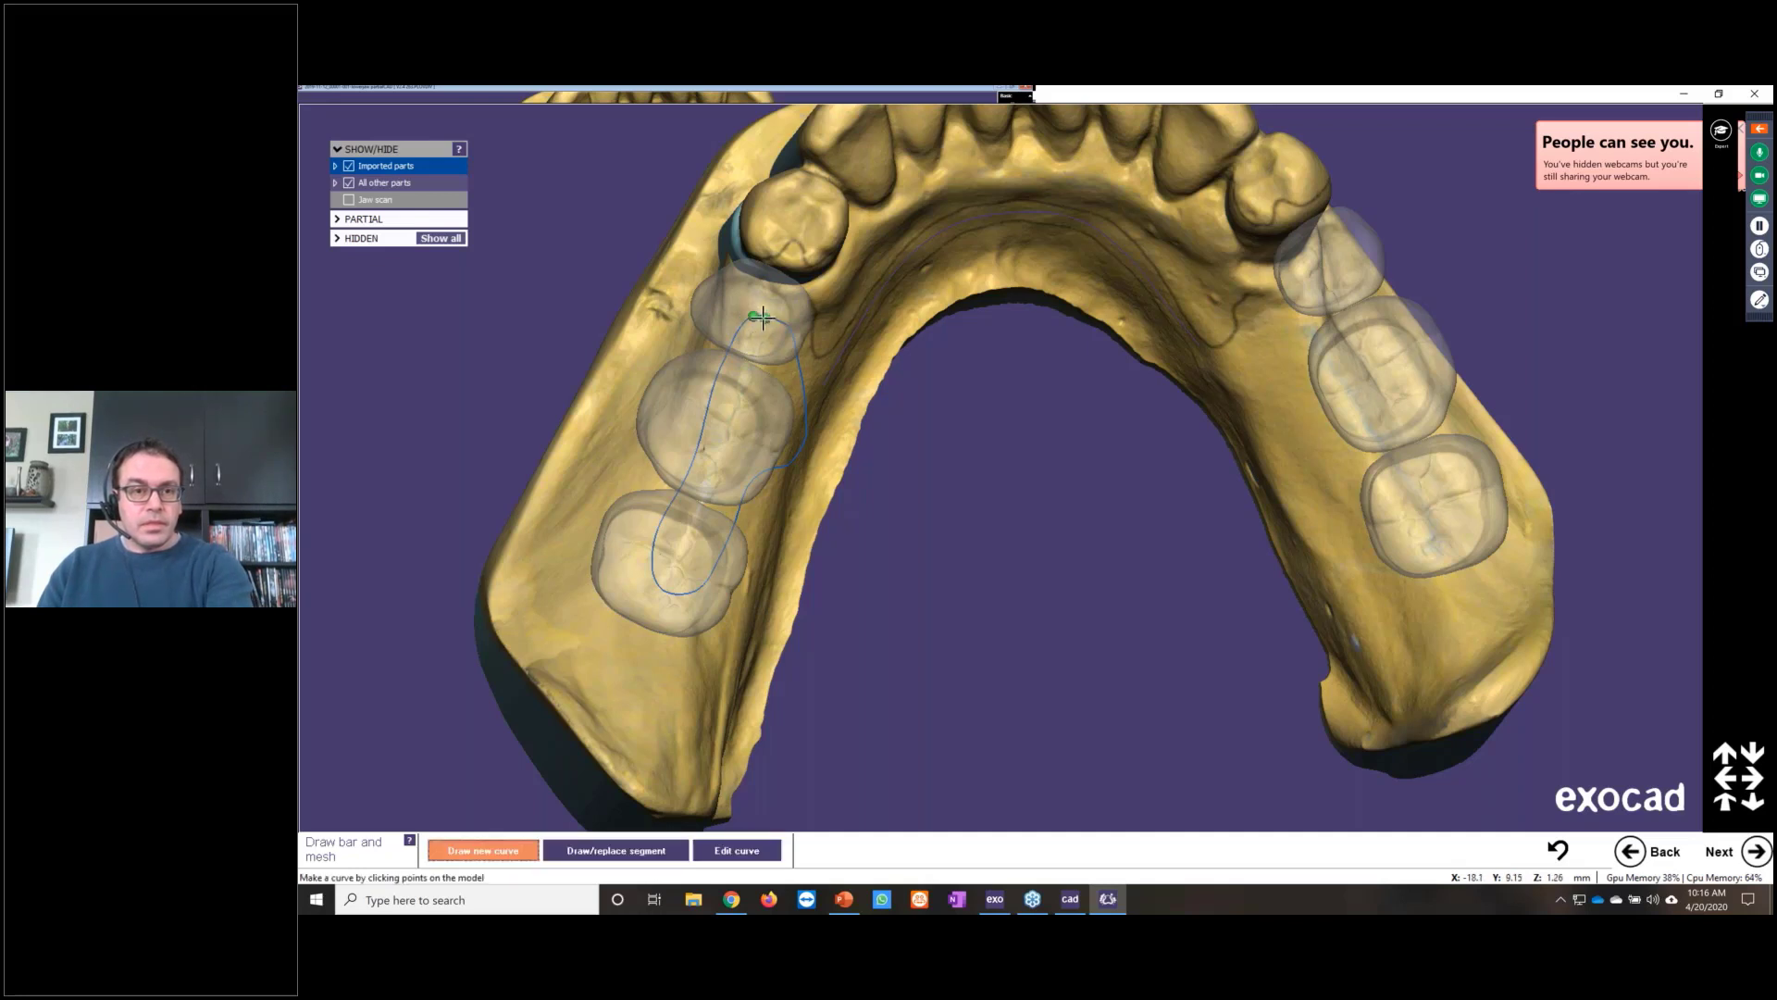
left_click(762, 317)
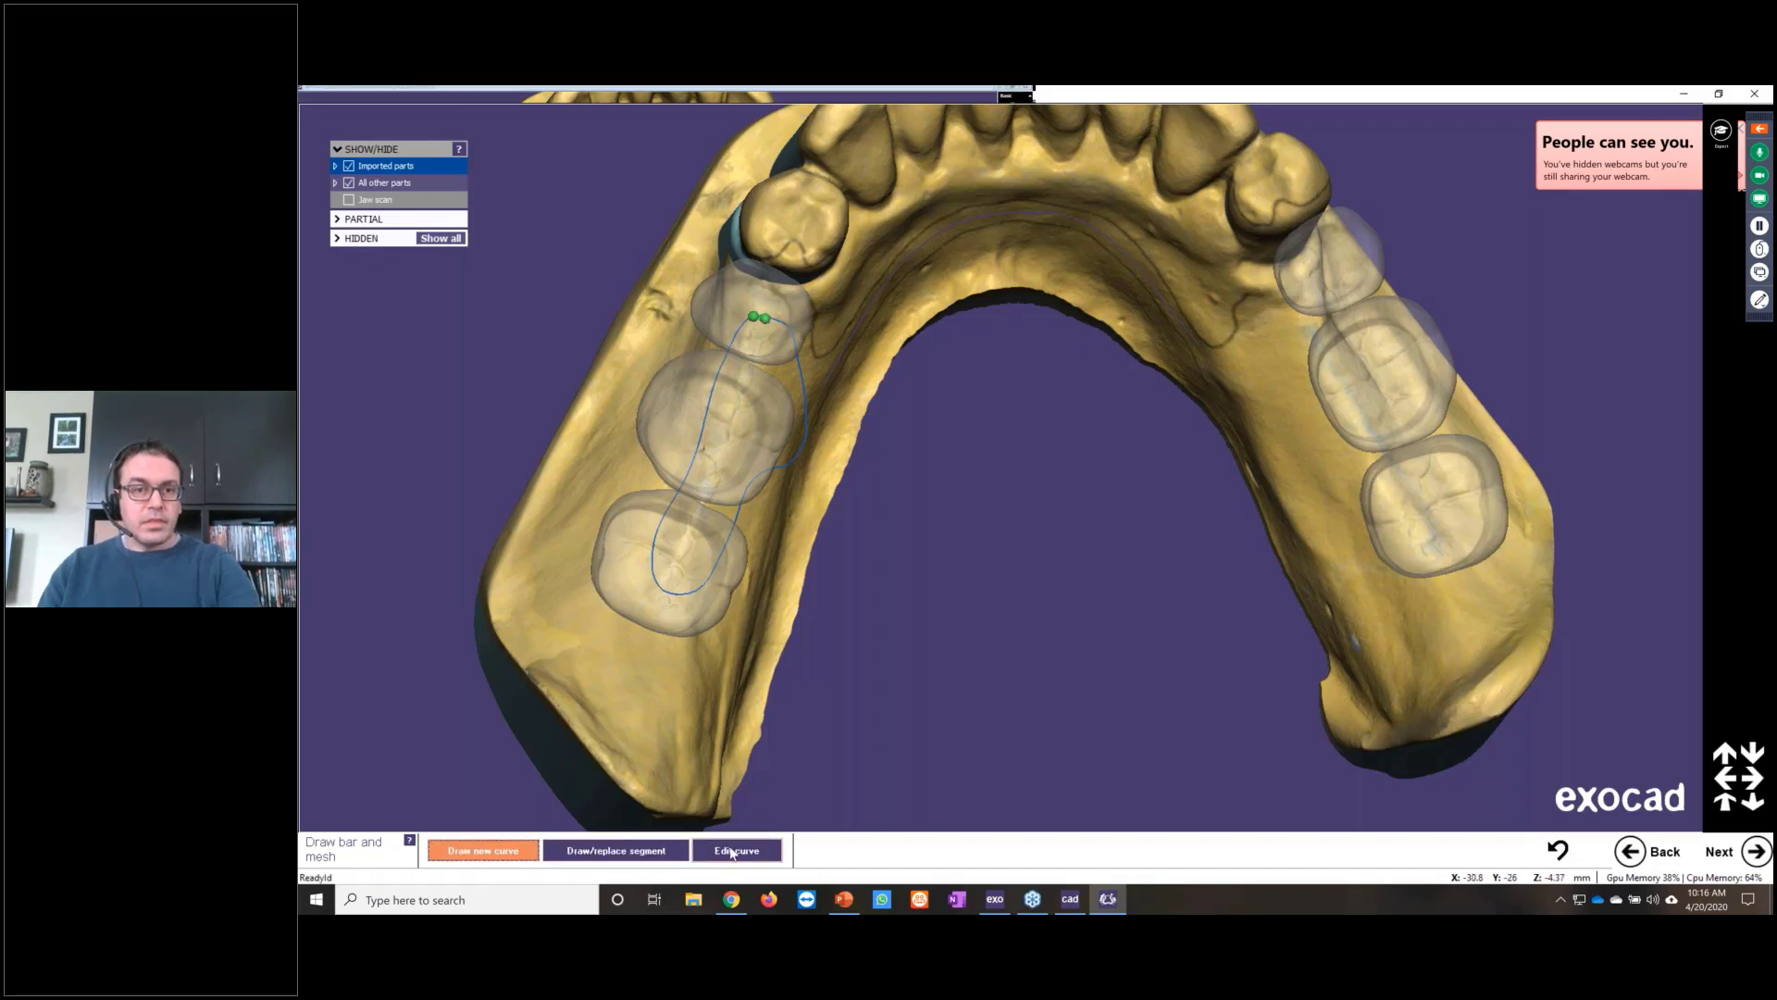
left_click(732, 850)
left_click(1032, 531)
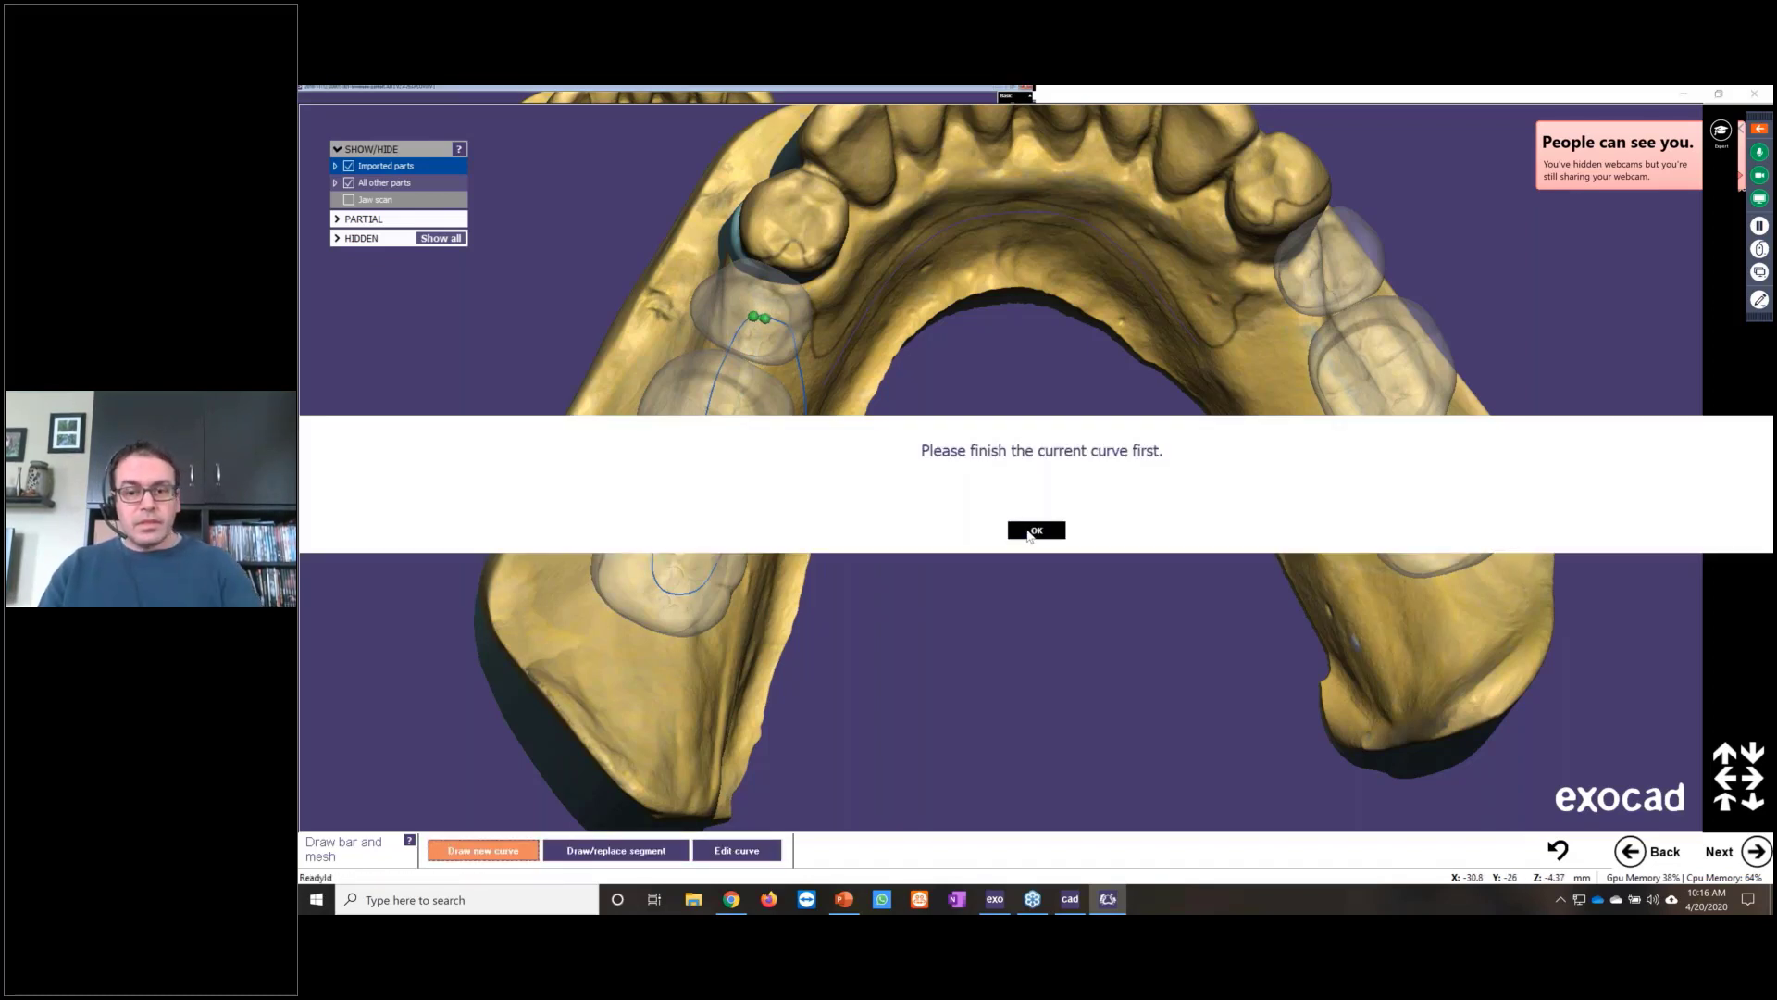
left_click(753, 315)
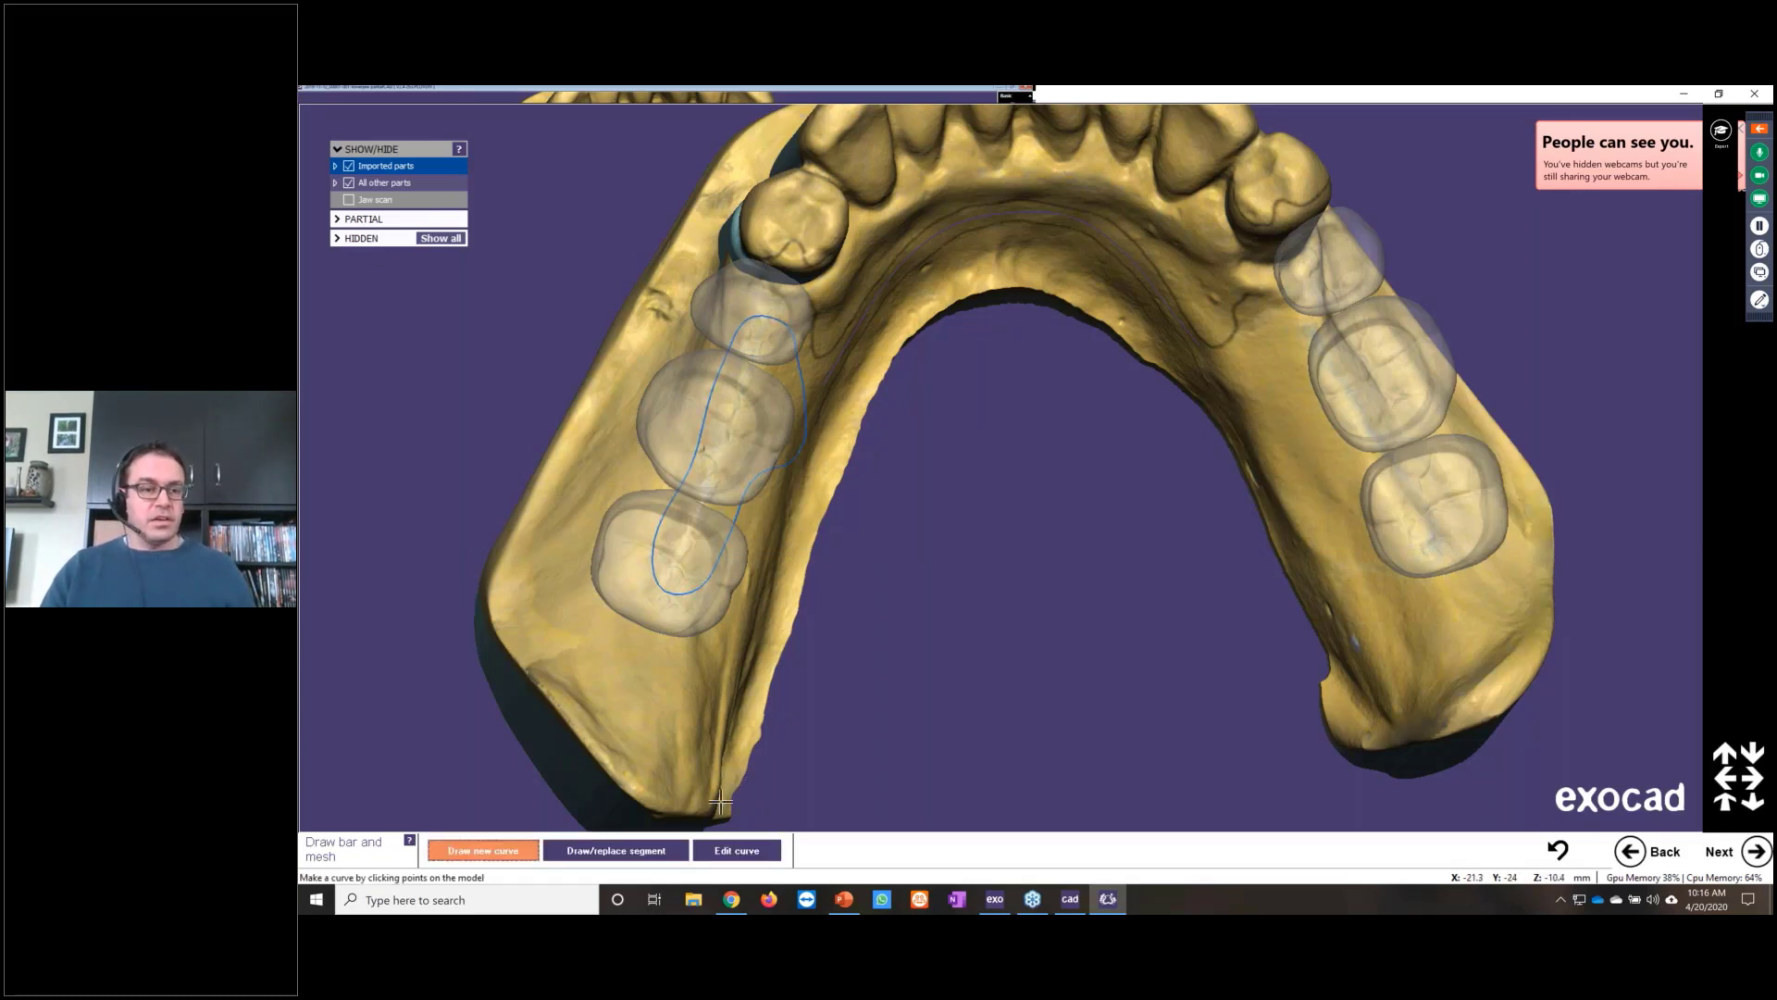
Step: Edit the left-hand mesh curve, shifting its points under the middle denture molar and along the tongue-side lower edge
left_click(754, 857)
left_click(806, 428)
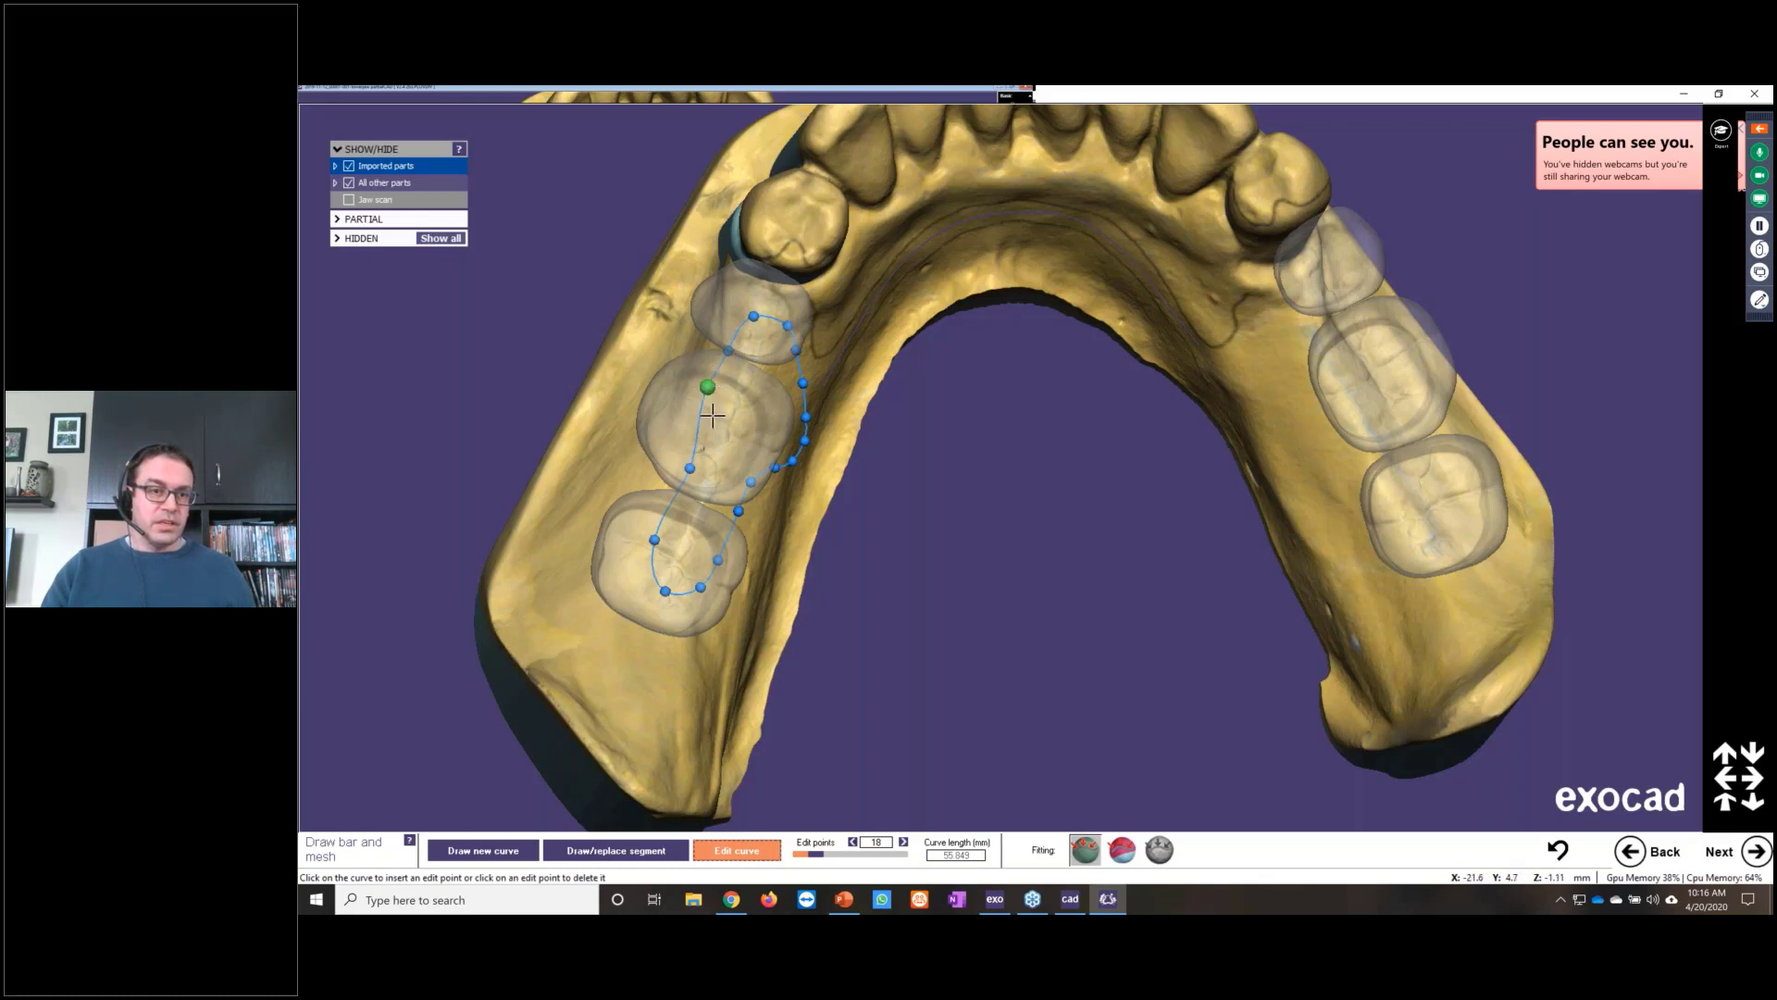
left_click_drag(690, 468, 681, 460)
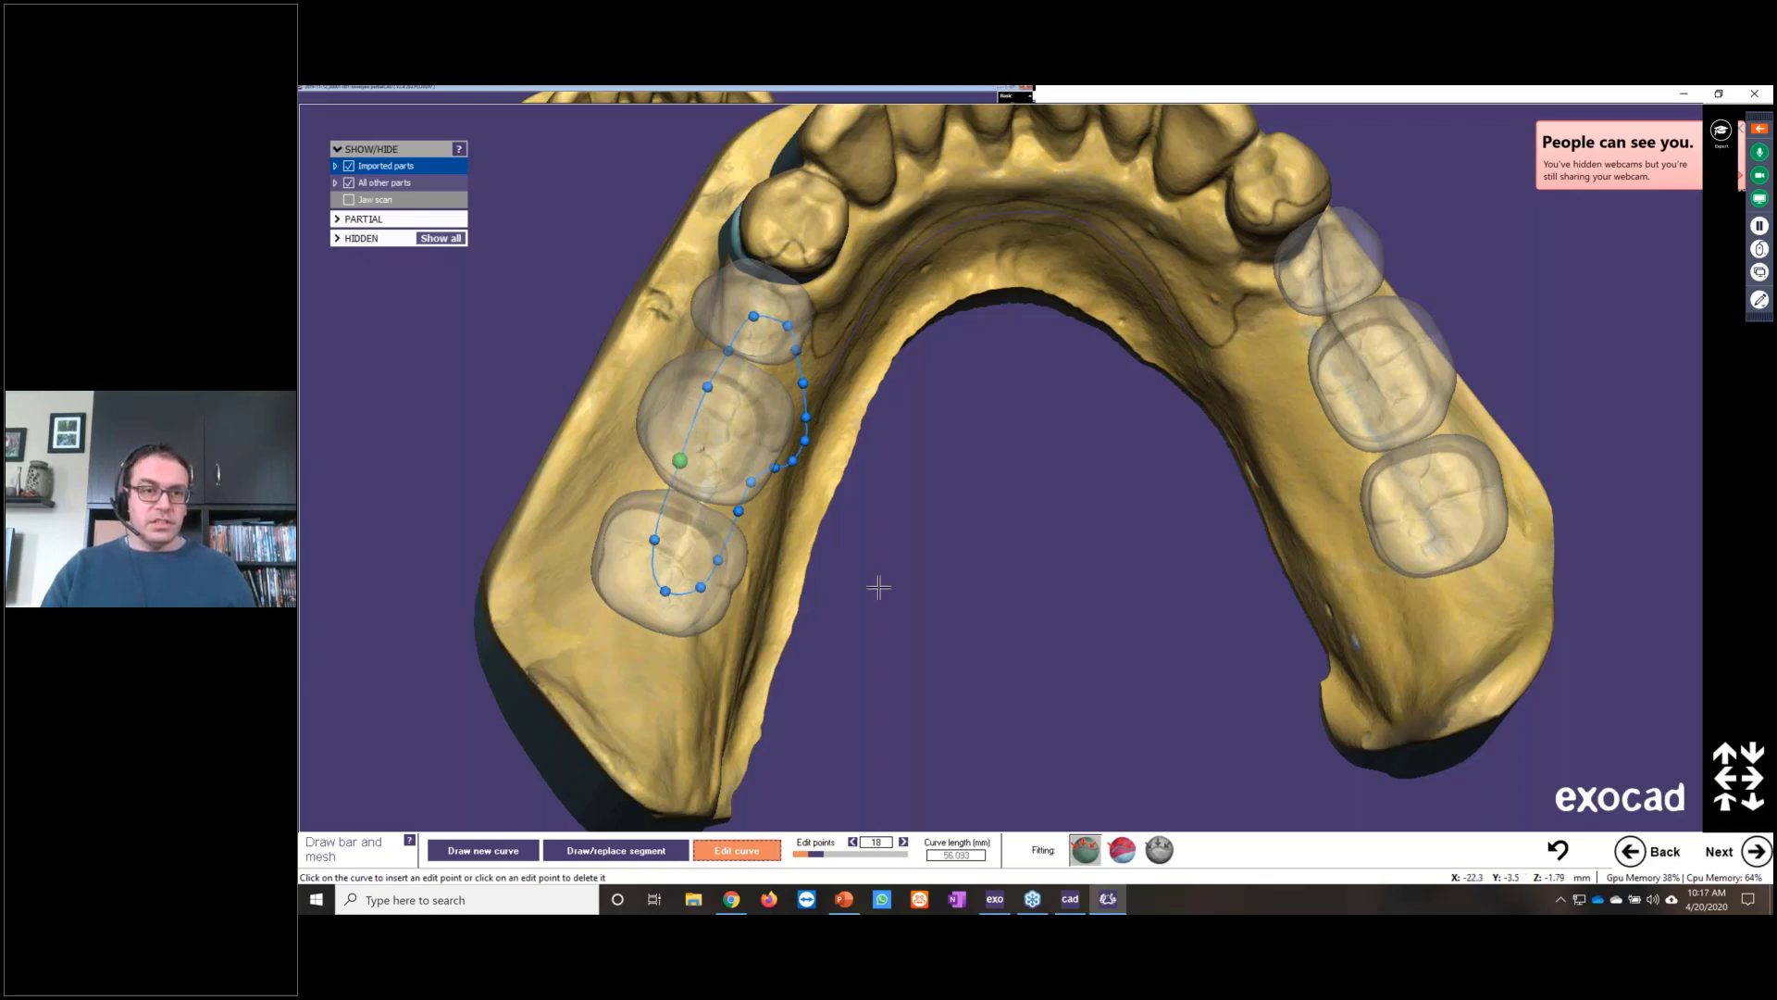
right_click_drag(830, 556, 846, 473)
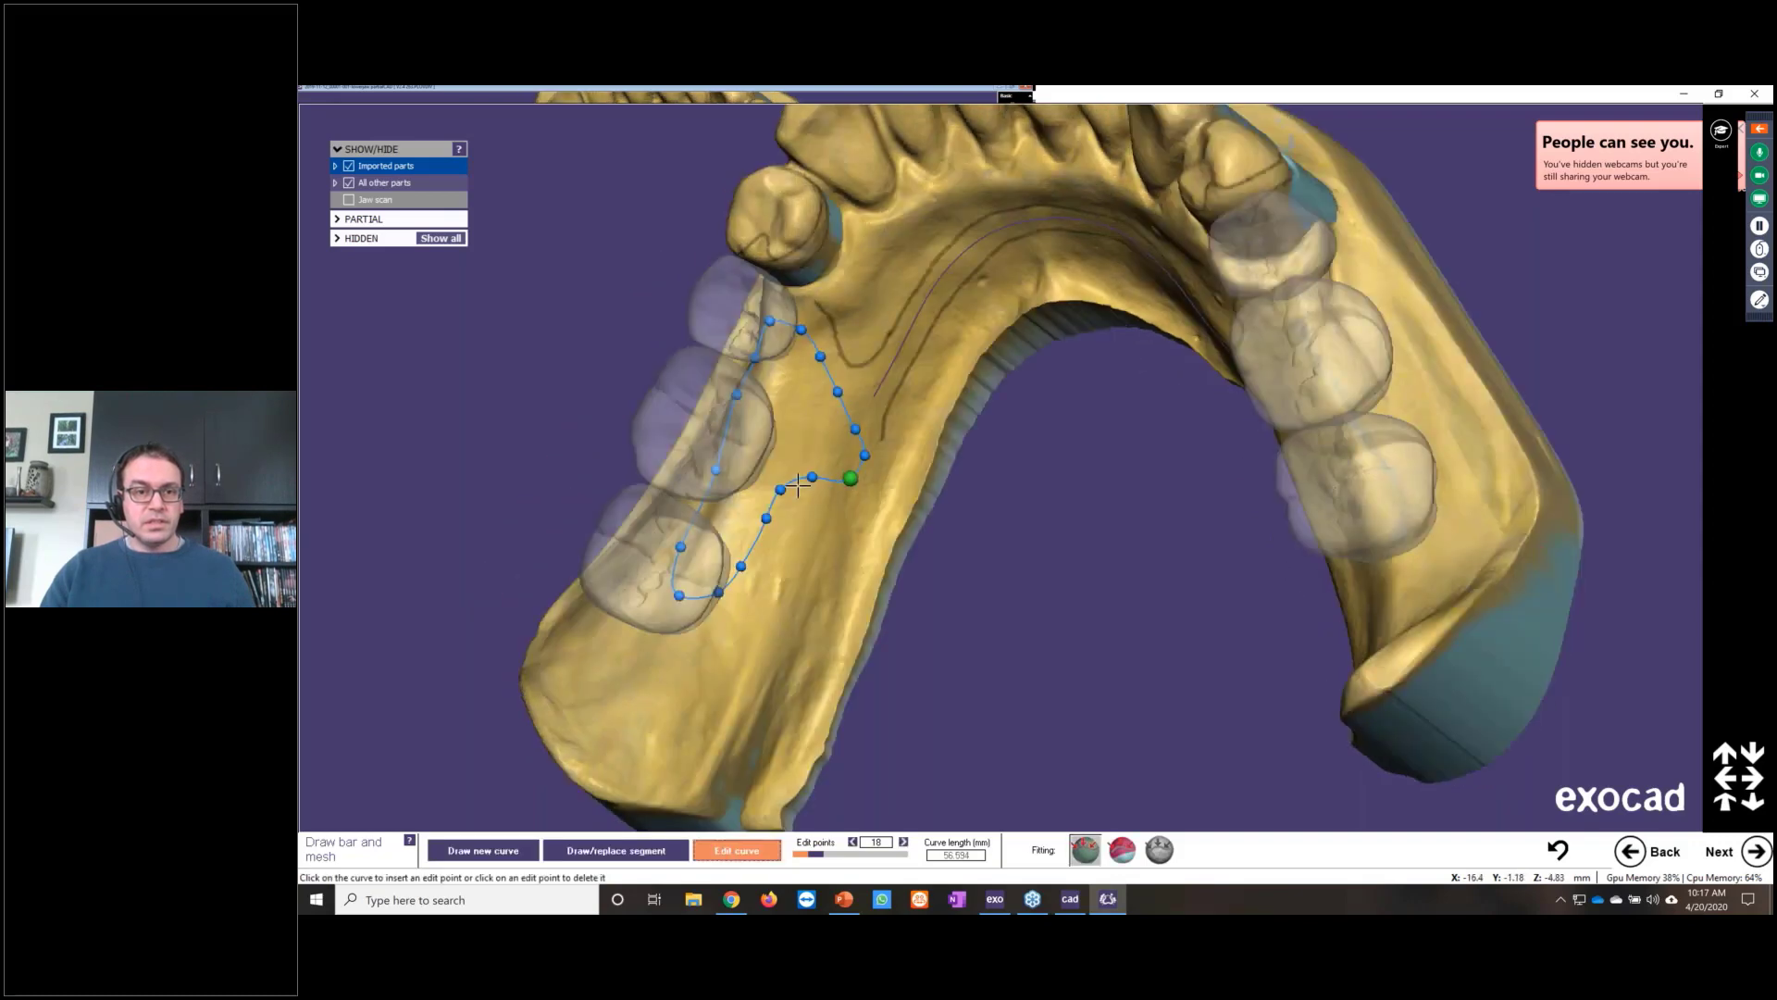
left_click_drag(780, 488, 815, 488)
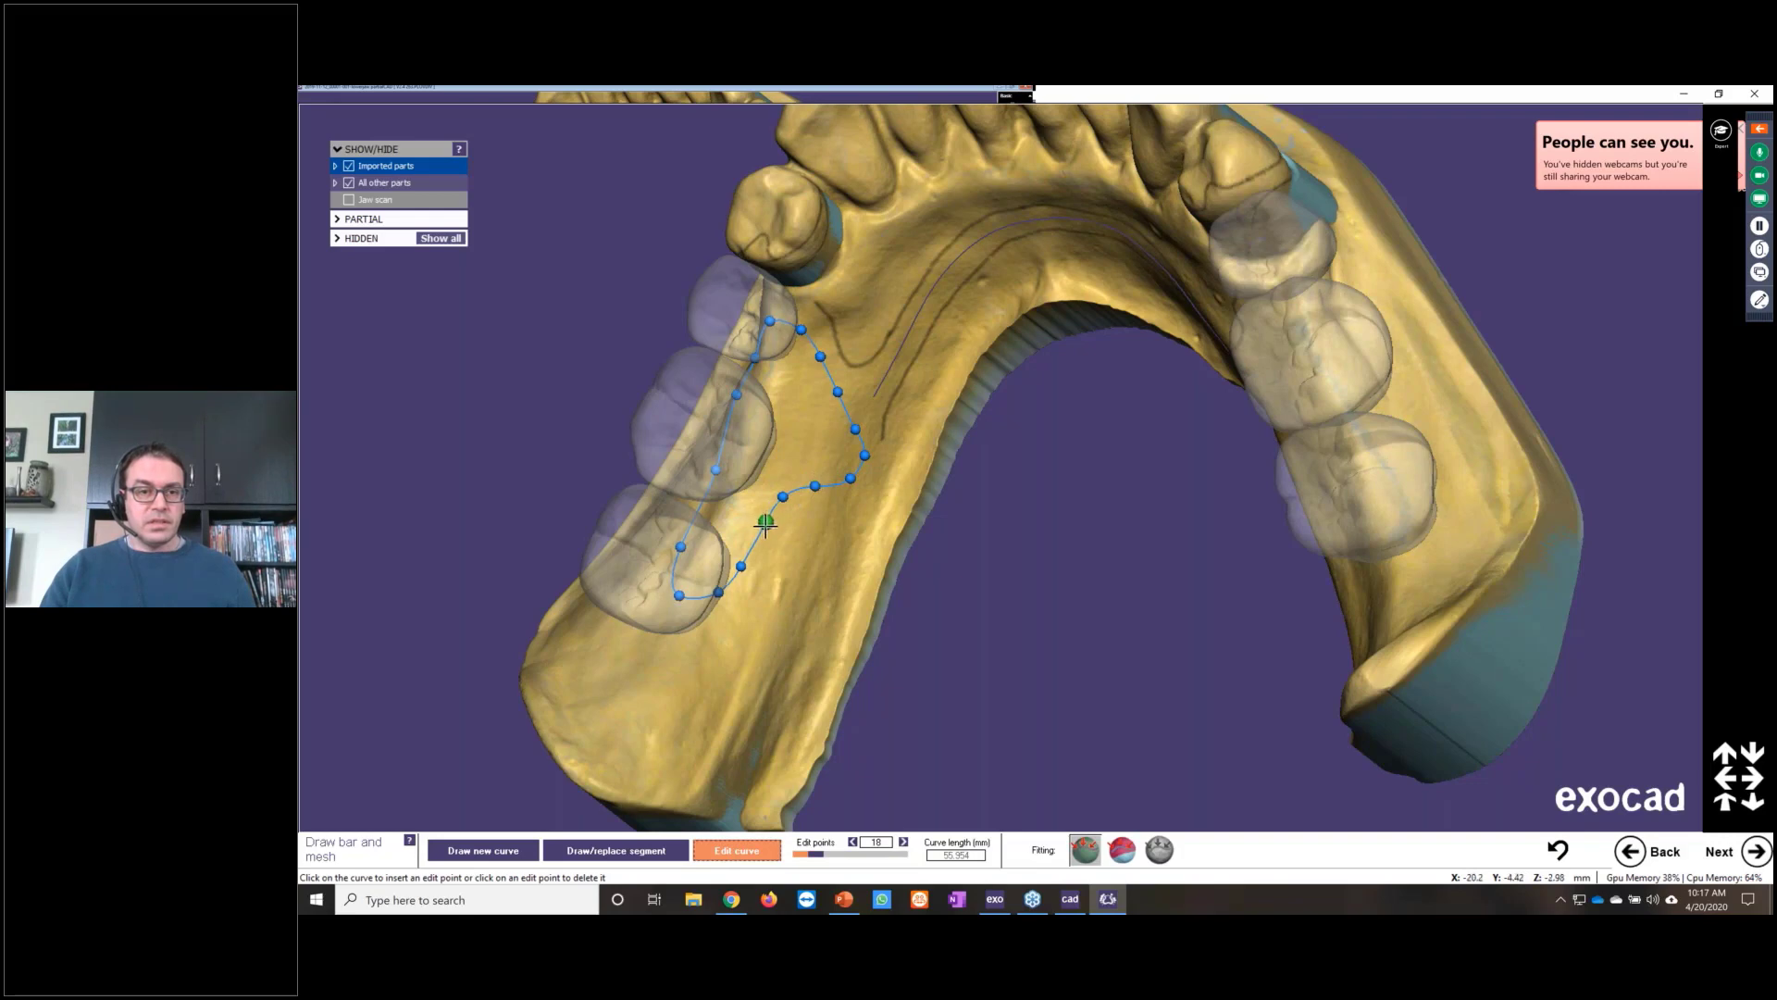
Step: Start a new curve for the right-hand mesh, from the front denture tooth down the tongue-side slope to the bar's end
right_click_drag(763, 532, 1106, 595)
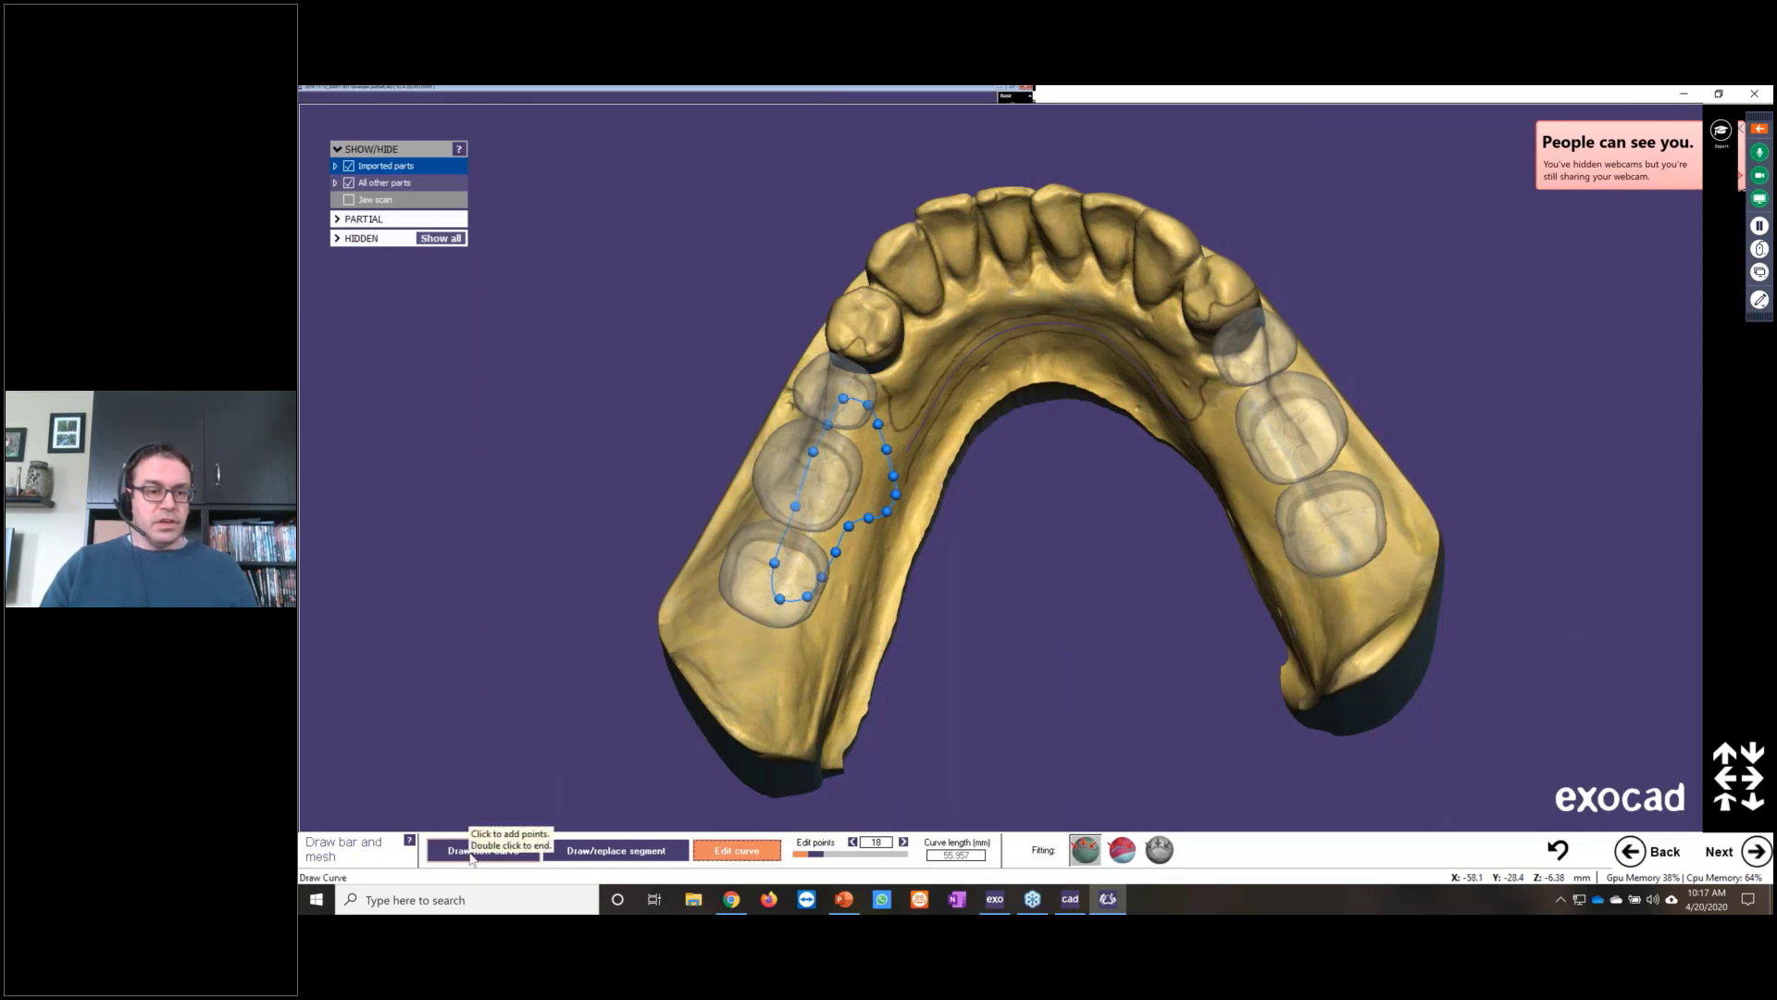
left_click(469, 858)
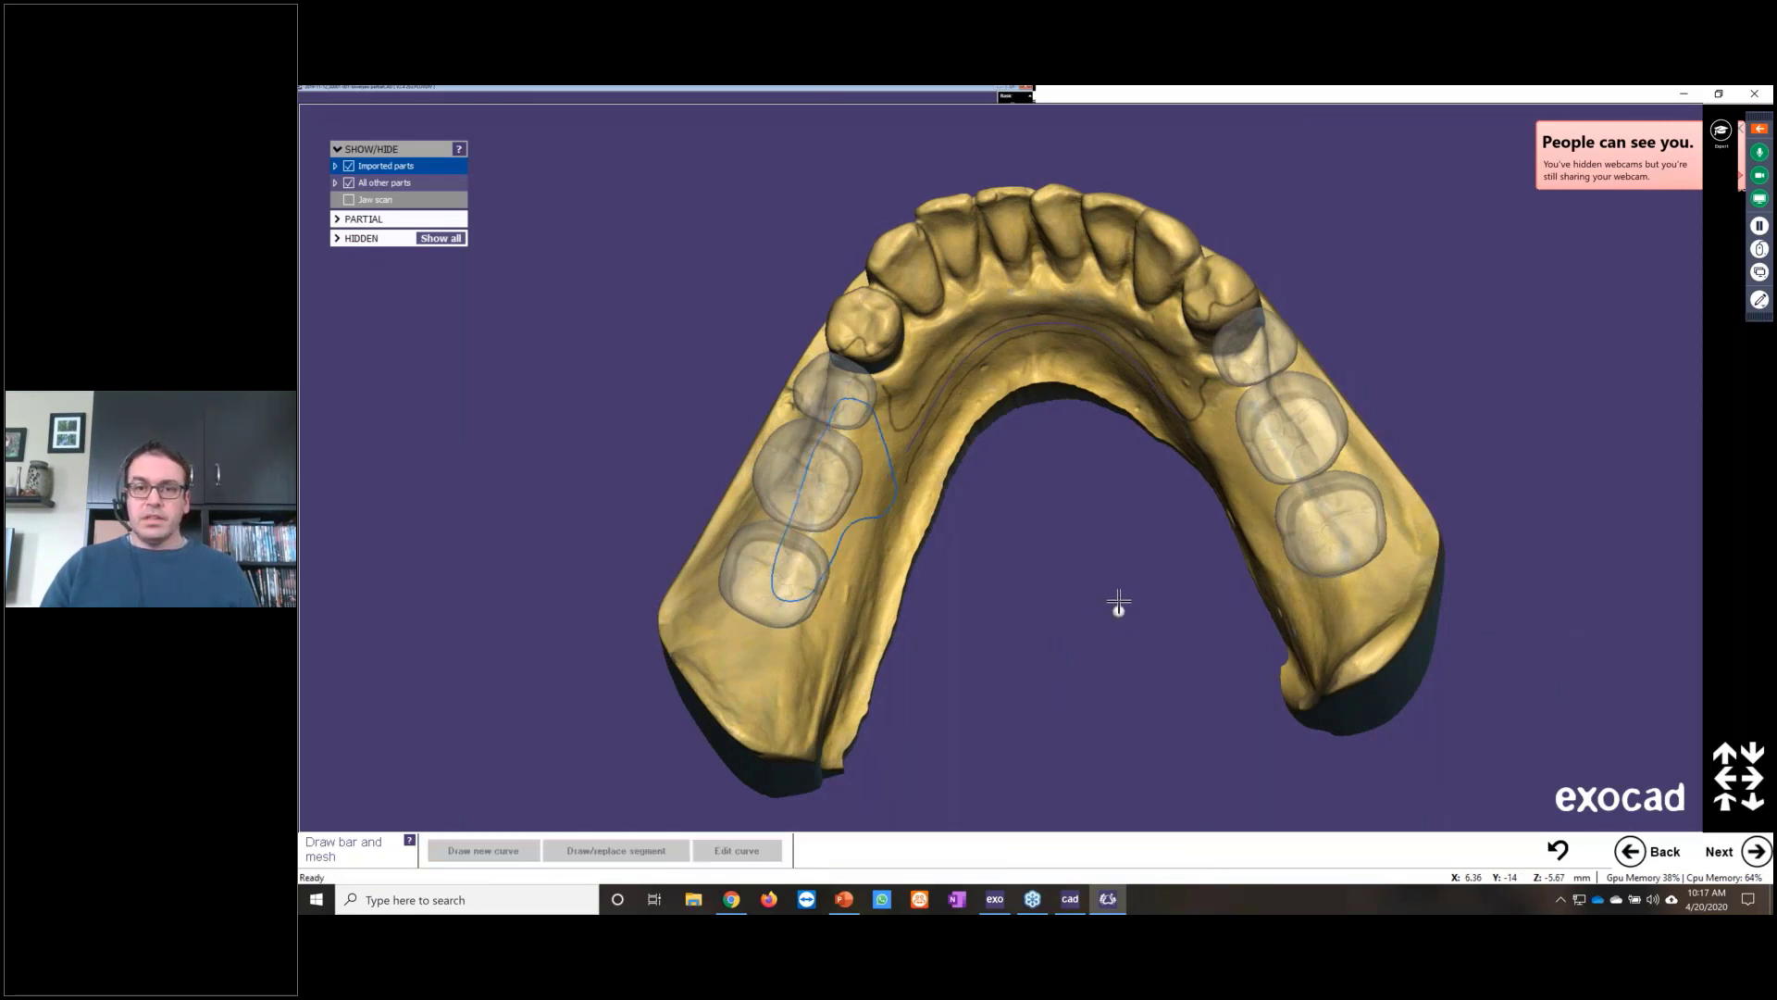
right_click_drag(1118, 602, 1226, 412)
scroll(1245, 384, "up", 2)
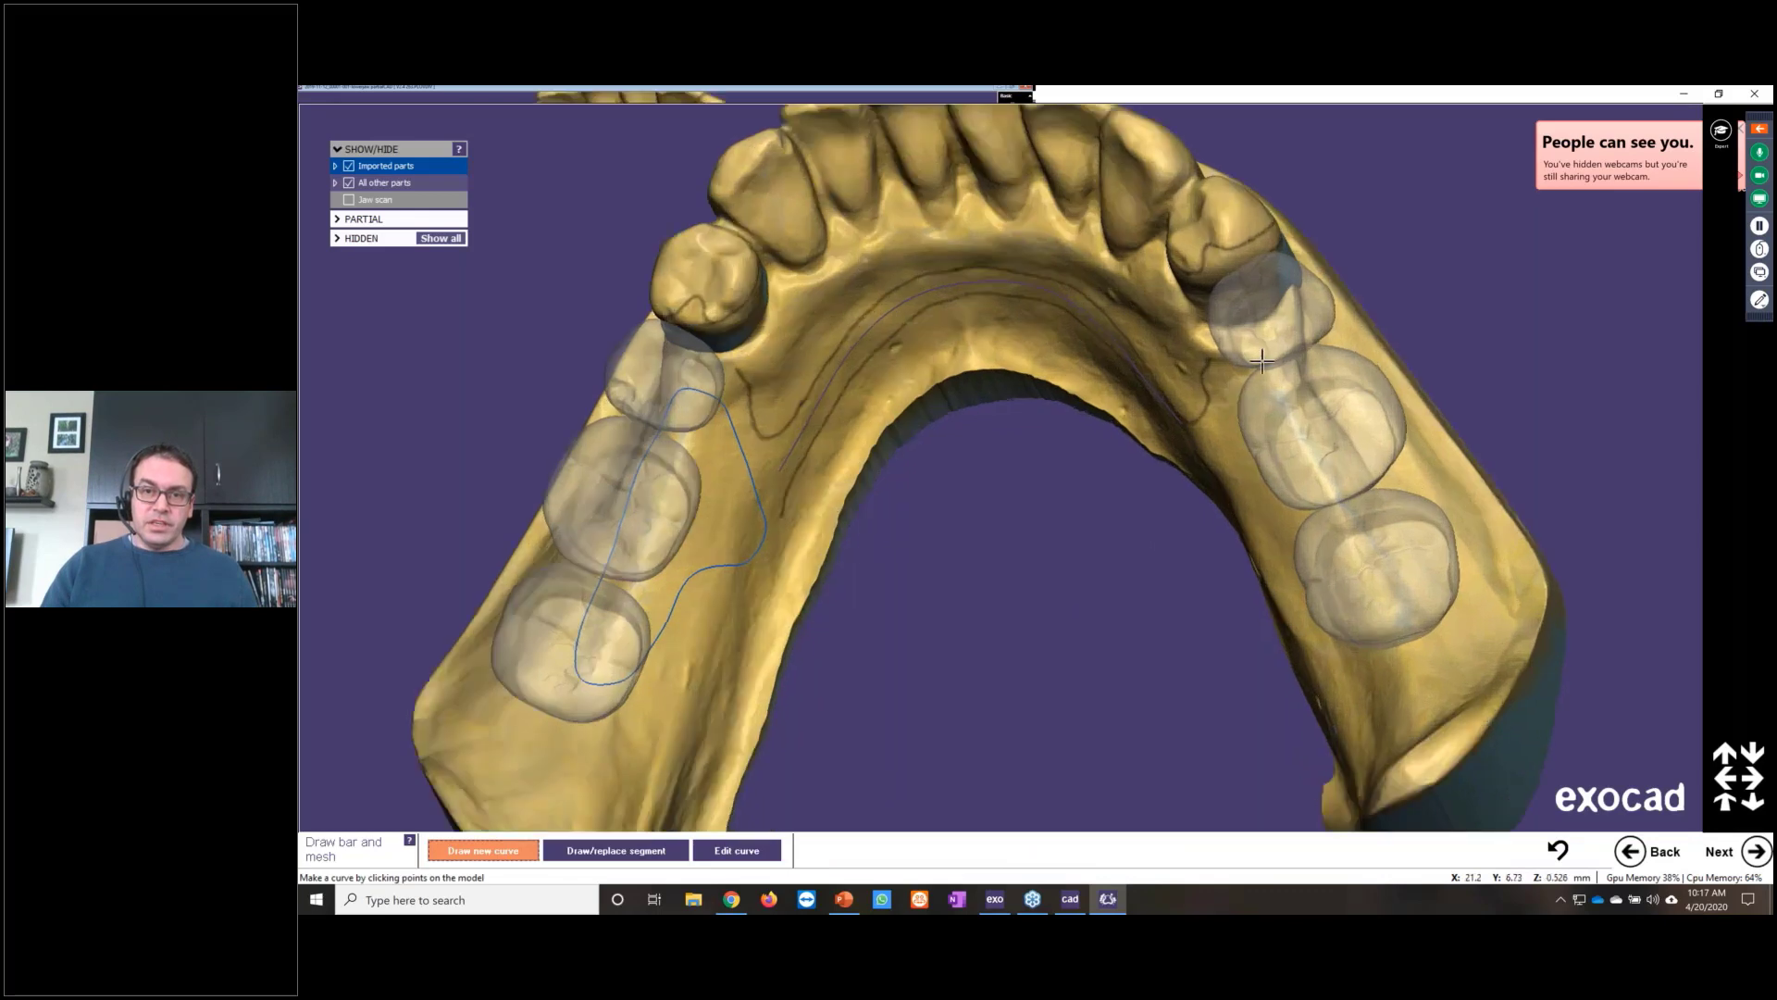
left_click(1234, 381)
mouse_move(1224, 425)
right_mouse_down()
mouse_move(1263, 402)
mouse_move(1249, 413)
right_mouse_up()
left_click(1209, 428)
left_click(1198, 458)
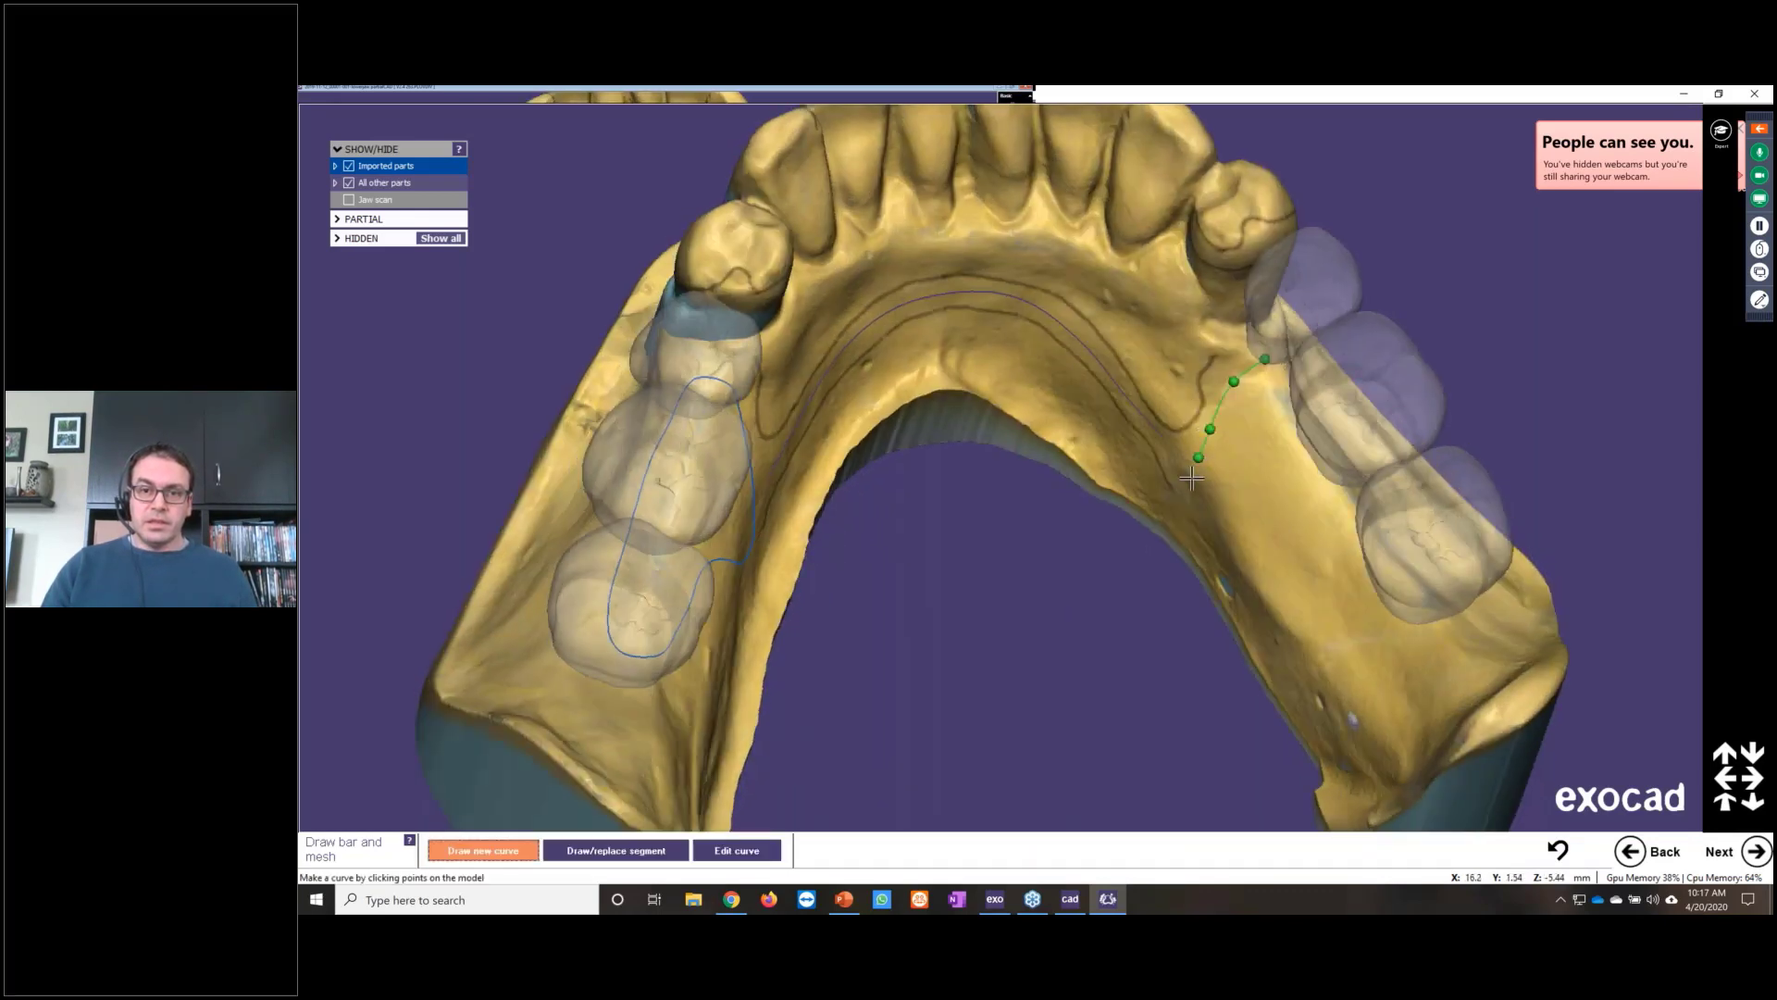
left_click(1189, 485)
left_click(1199, 508)
left_click(1235, 507)
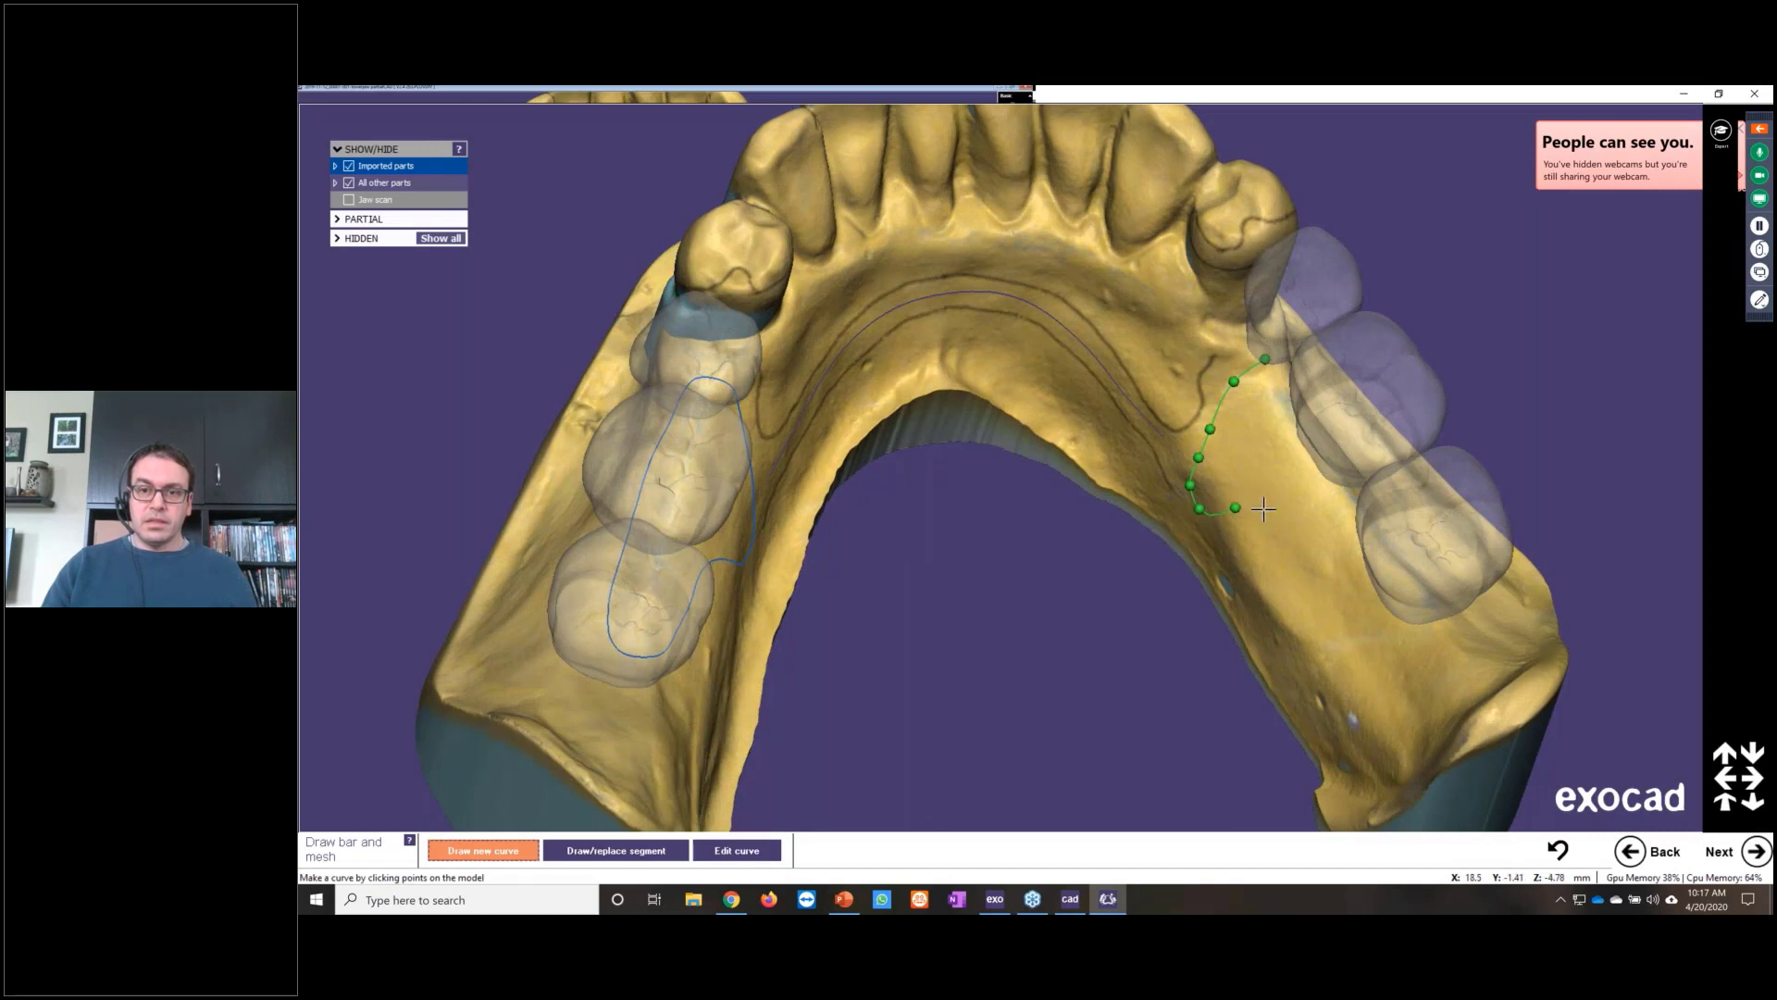
Step: Continue the right-hand mesh outline under the rearmost denture molar and forward along the ridge, closing it at its starting point
left_click(1277, 513)
left_click(1329, 533)
left_click(1370, 568)
left_click(1418, 572)
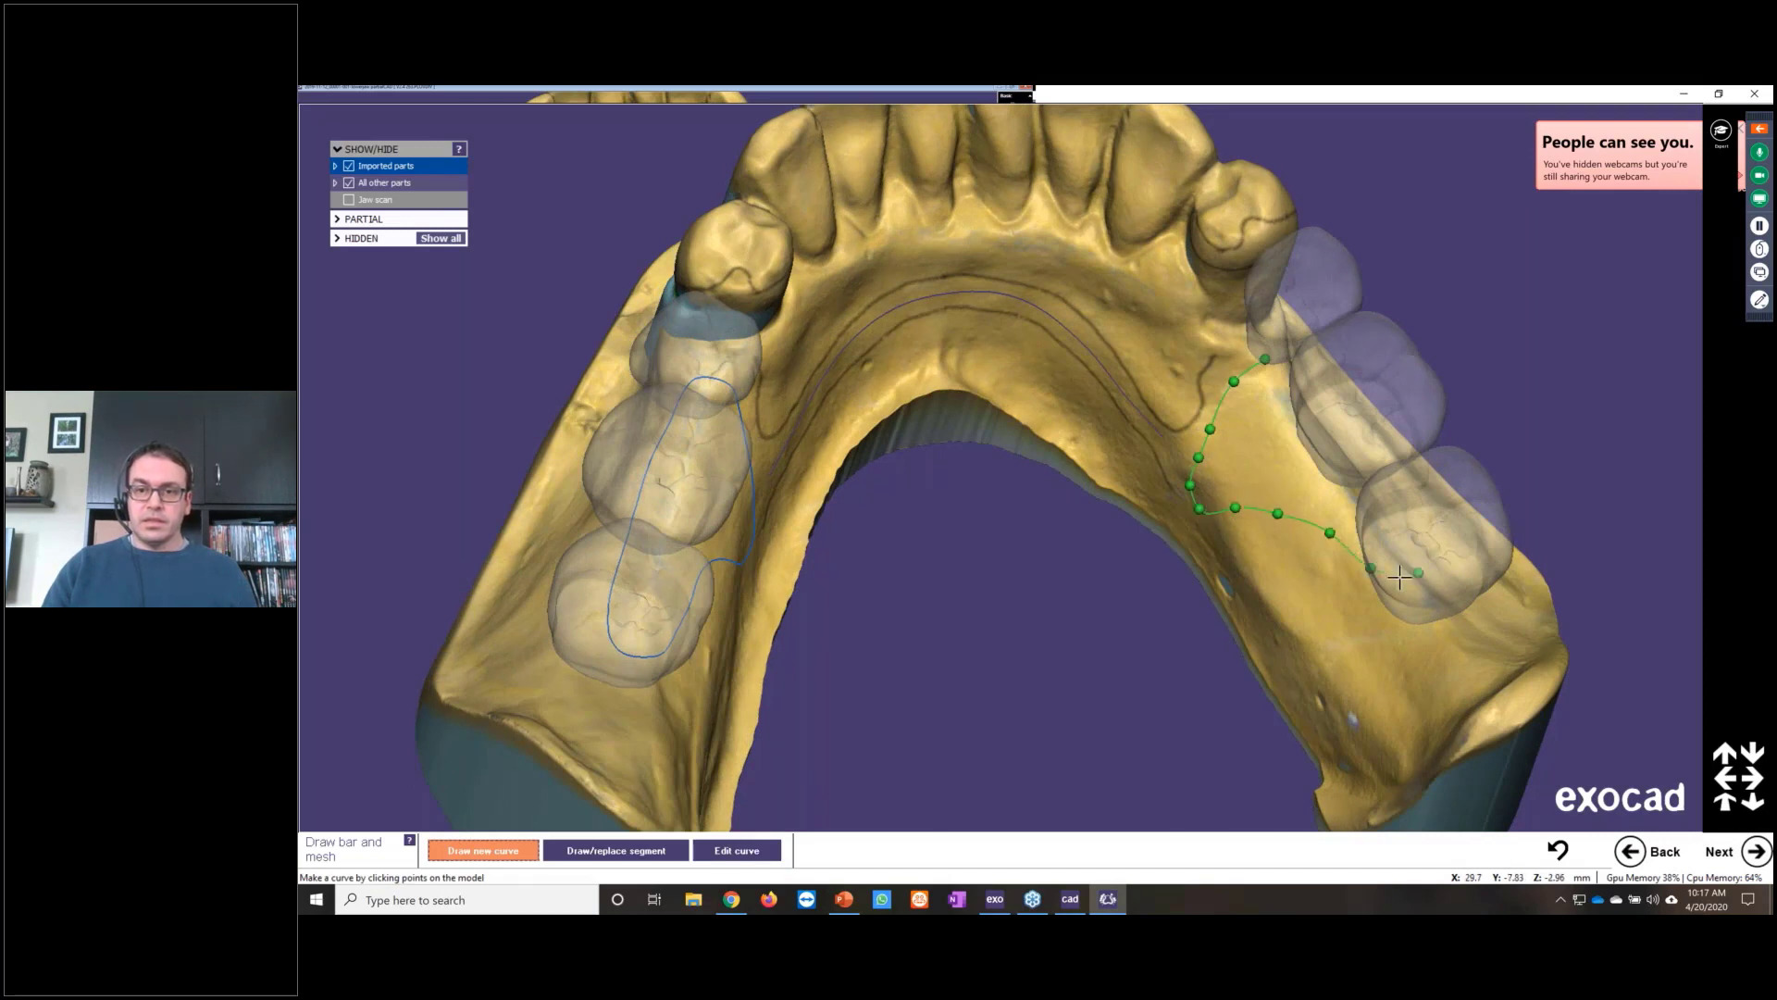
right_click_drag(1336, 622, 1357, 401)
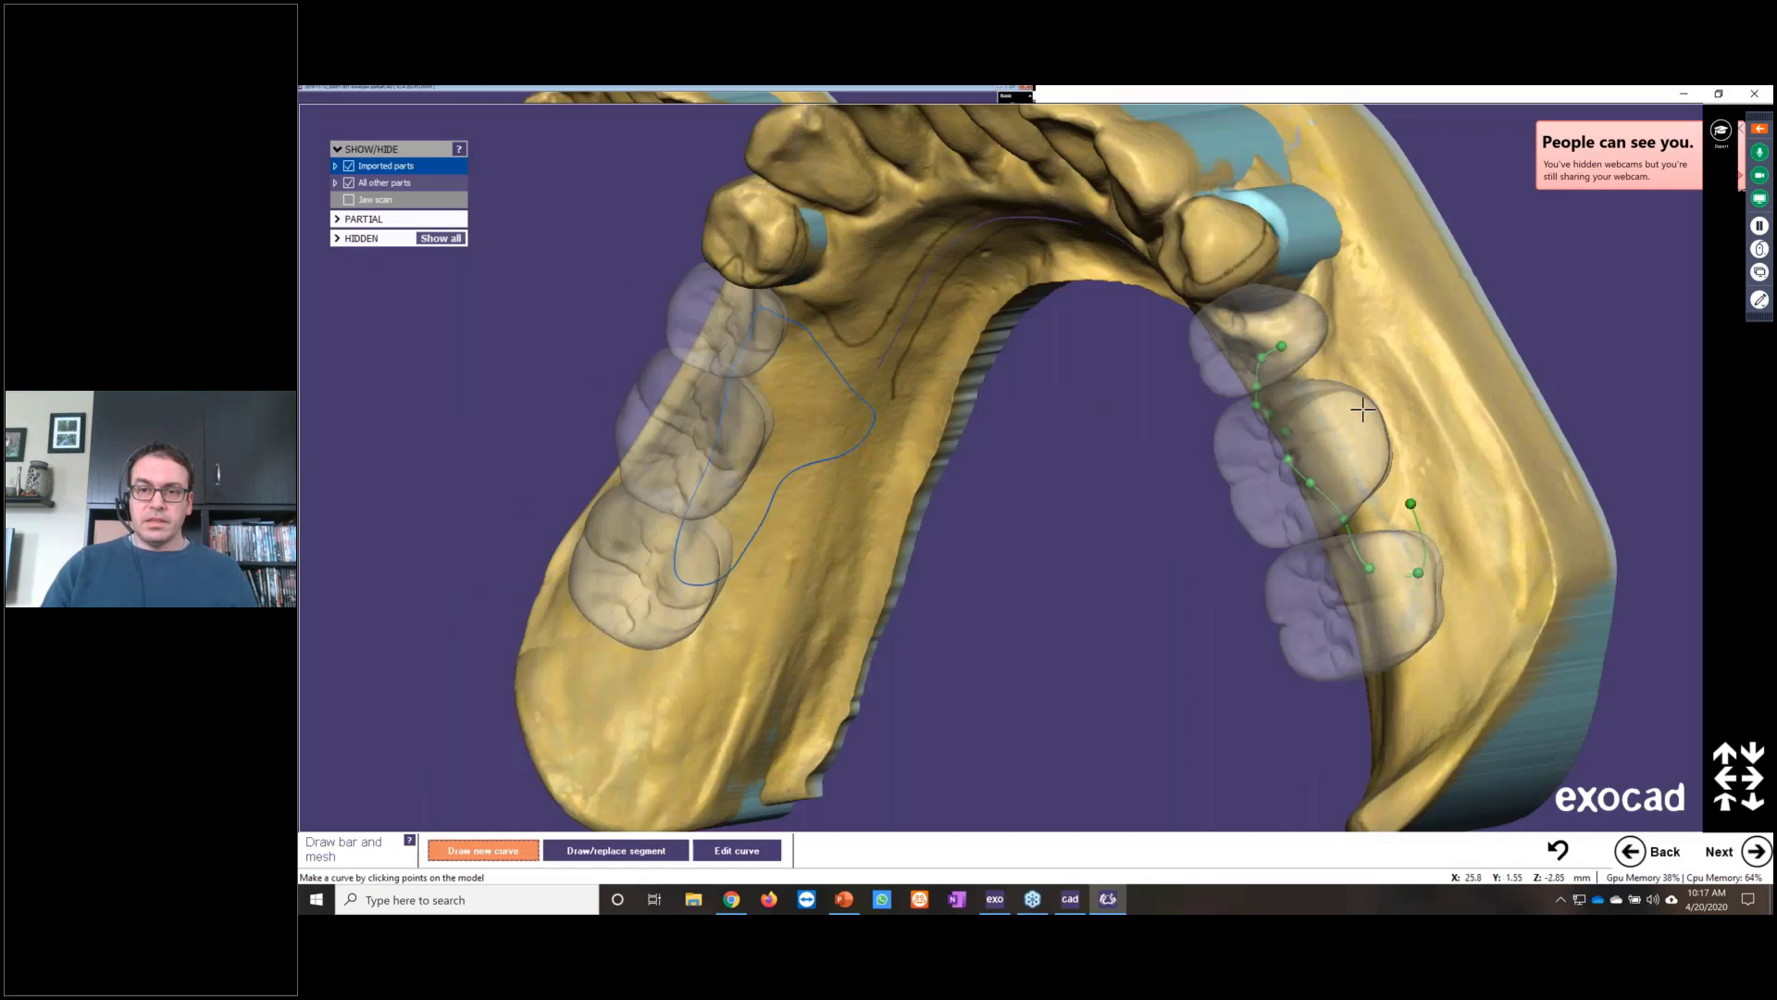
left_click(1288, 352)
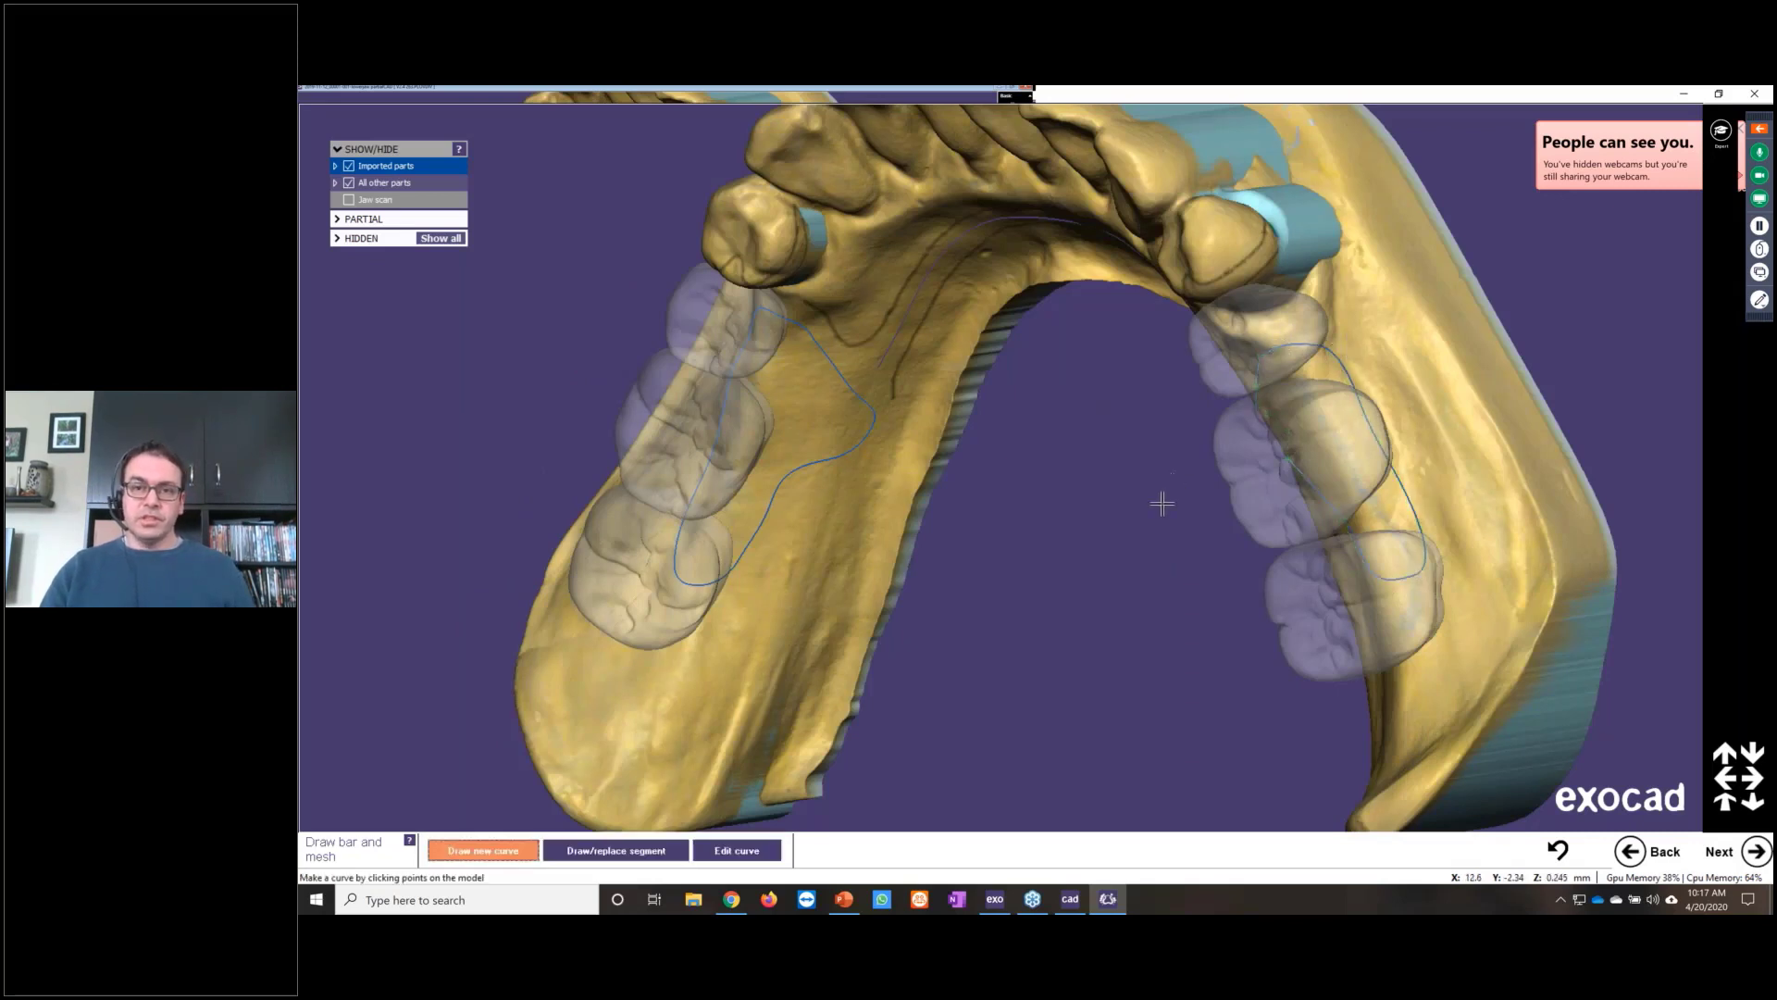
Step: Draw a small closed round curve under the right-hand rearmost denture molar, overlapping the back end of the mesh outline
scroll(1217, 516, "down", 3)
right_click_drag(1217, 516, 1237, 559)
scroll(1222, 556, "up", 2)
scroll(1448, 520, "up", 2)
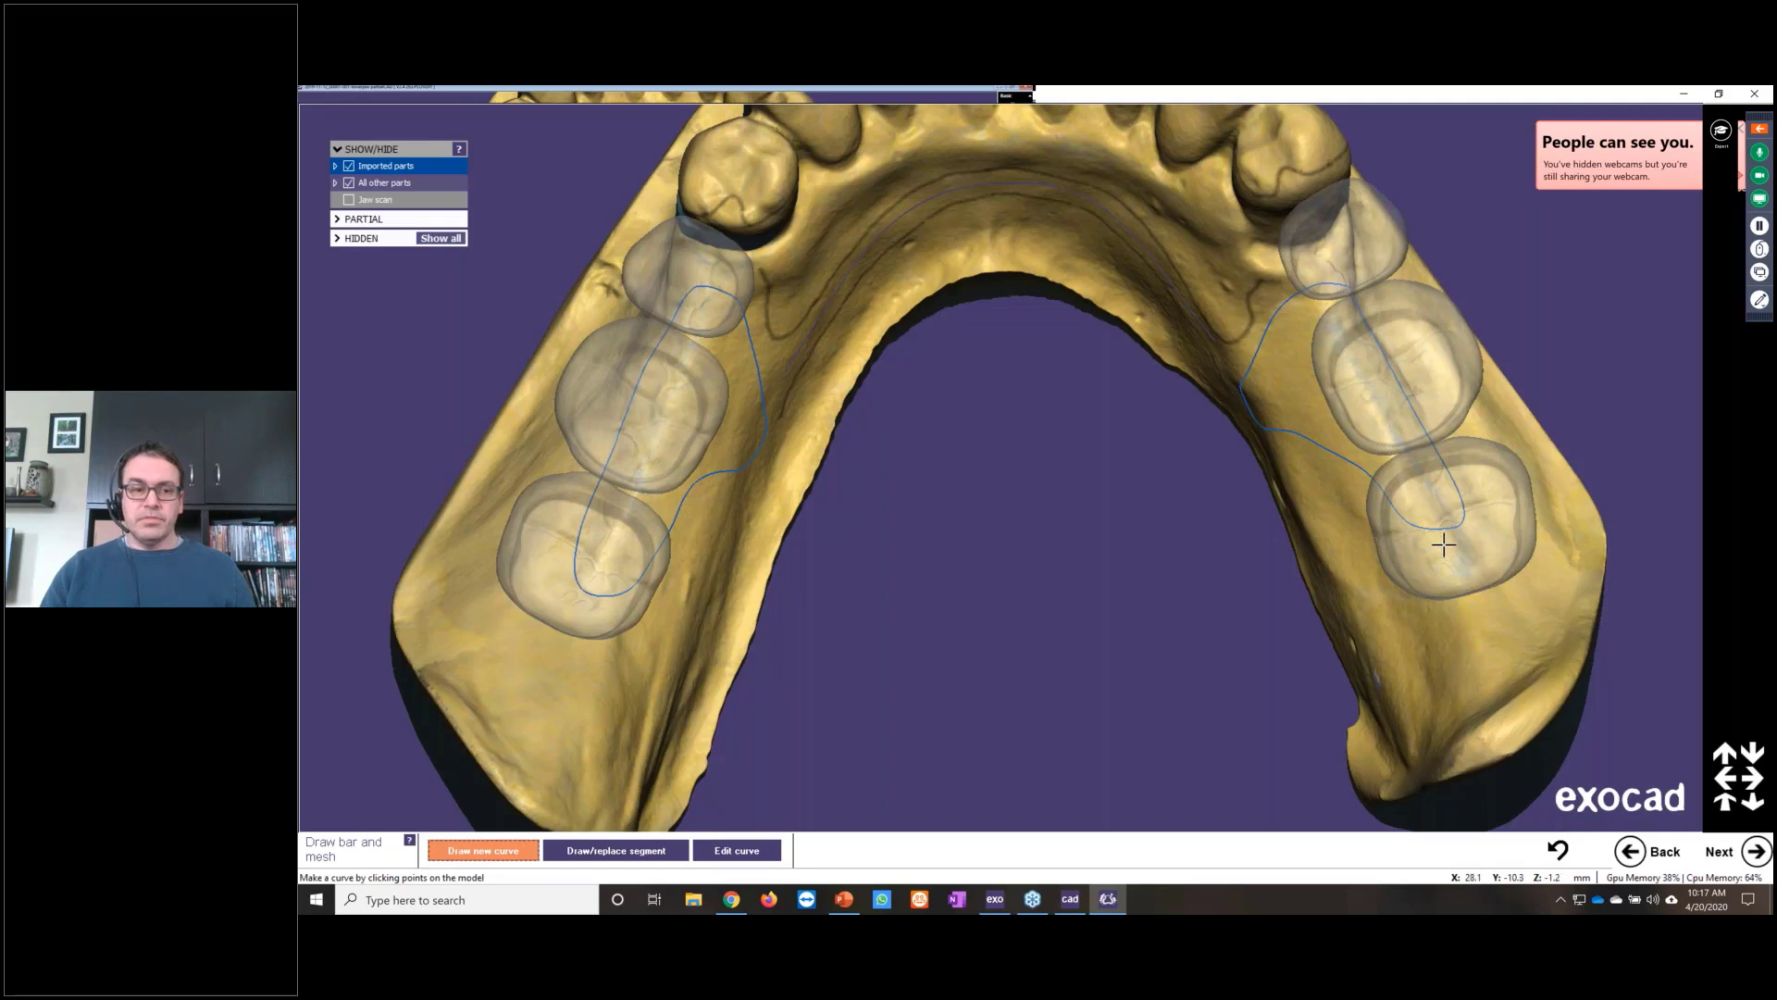
left_click(1430, 519)
left_click(1423, 538)
left_click(1438, 557)
left_click(1457, 549)
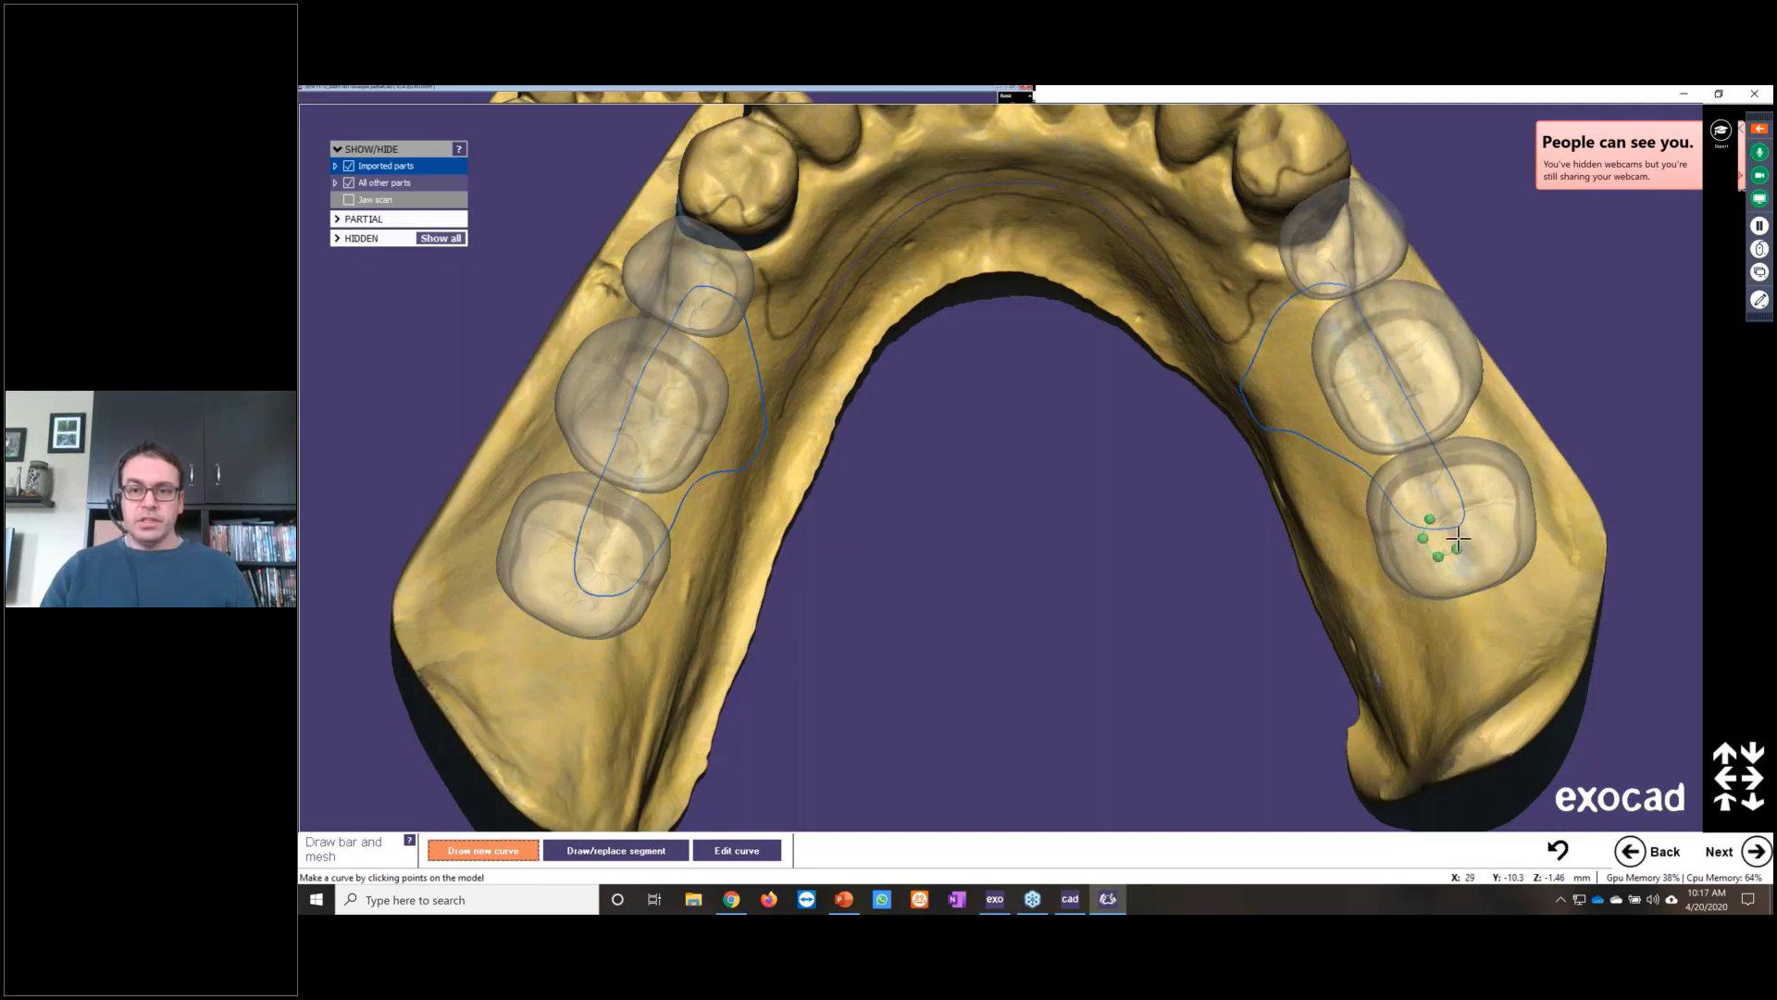
left_click(1457, 526)
left_click(1430, 518)
Step: Edit the small round curve at the right-hand rearmost molar, moving its front points to make it rounder
scroll(1432, 528, "up", 2)
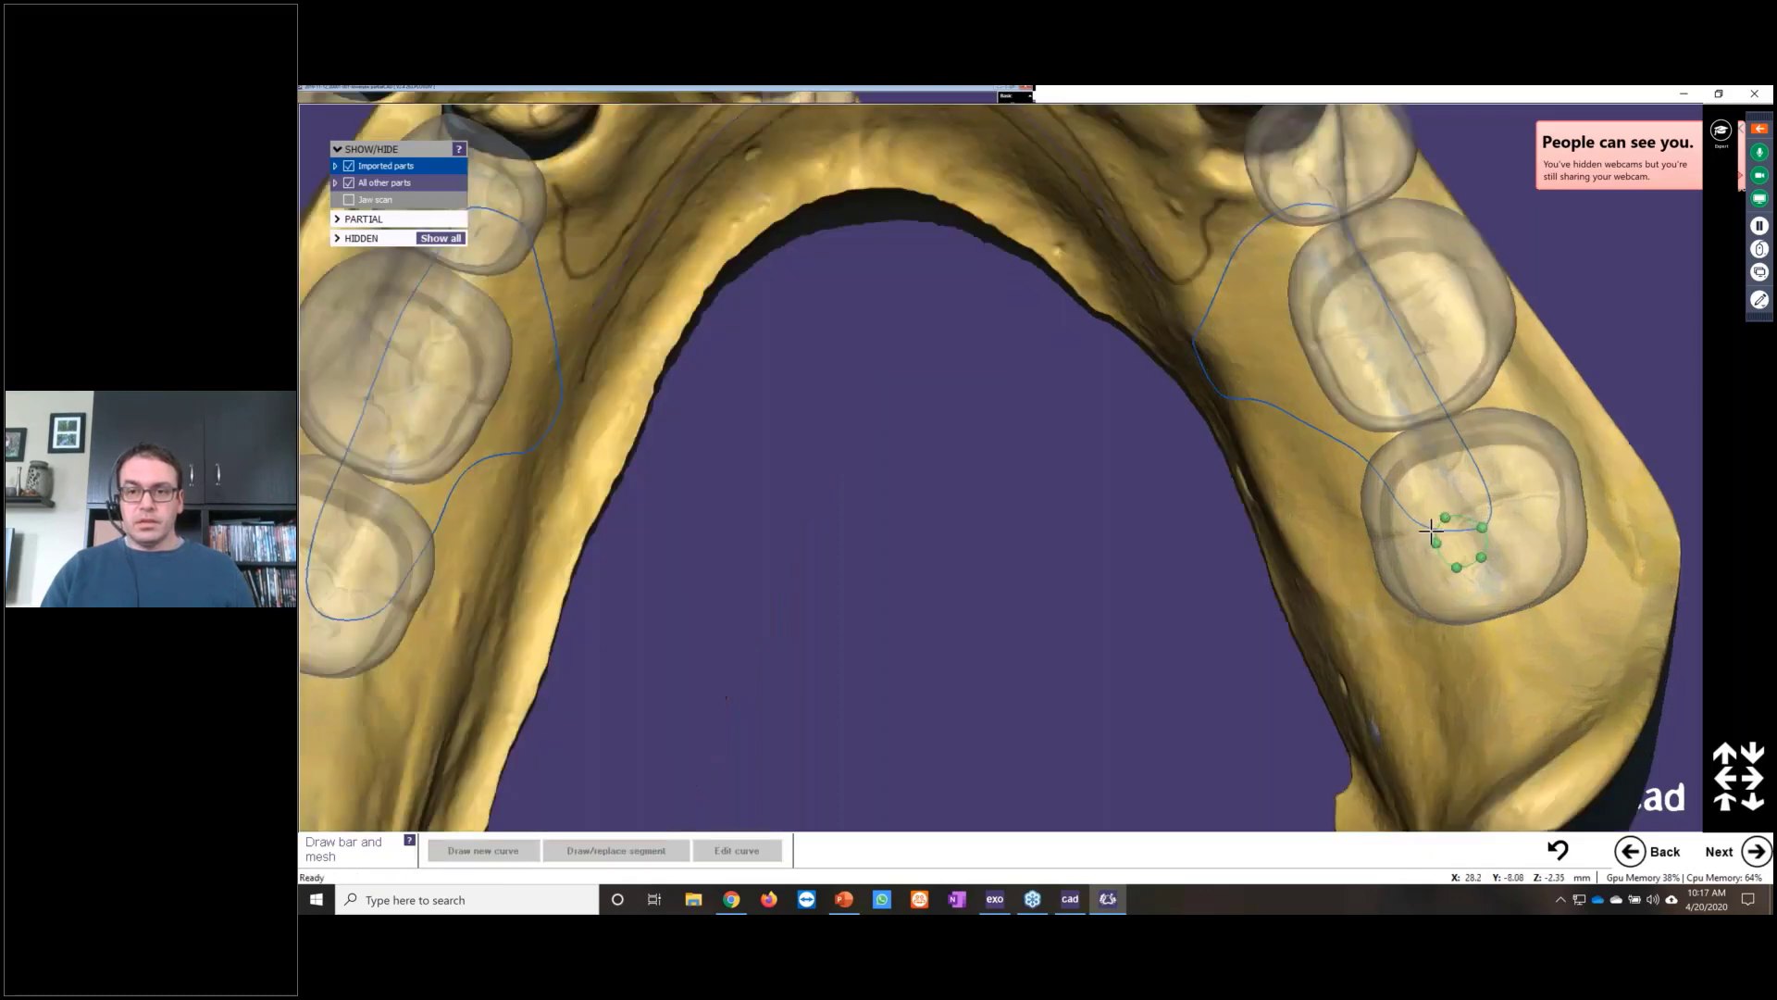
scroll(1432, 530, "up", 2)
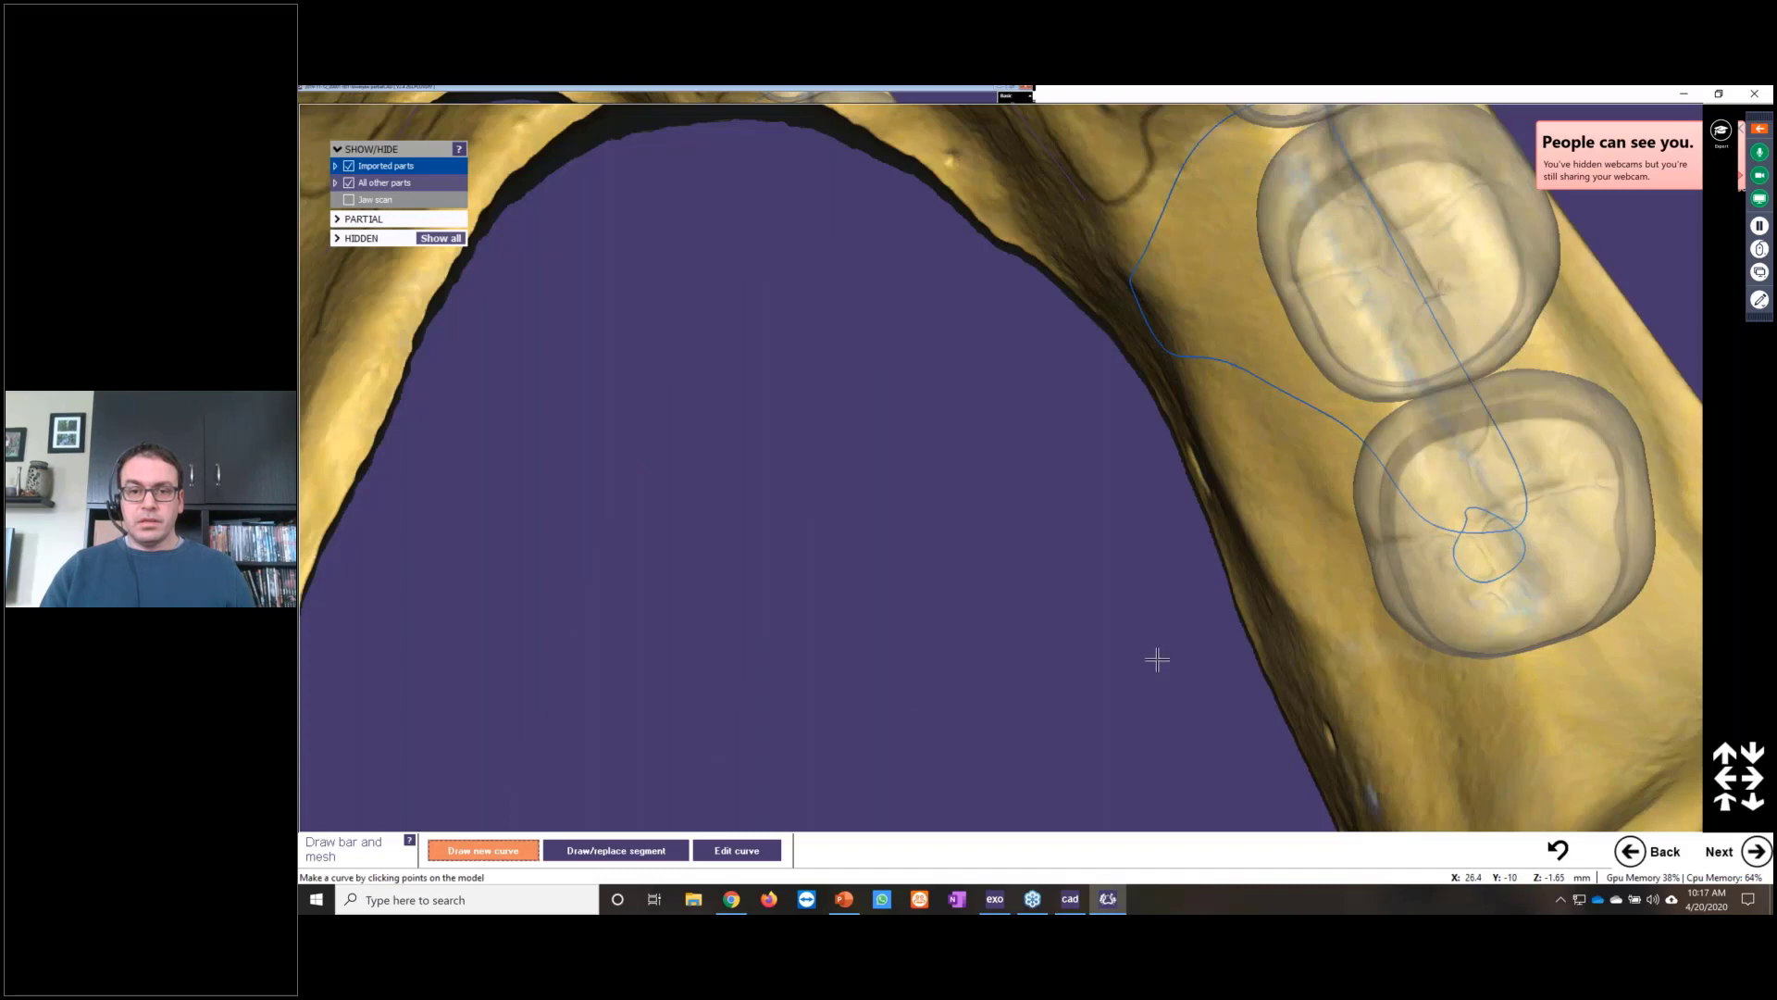
left_click(748, 856)
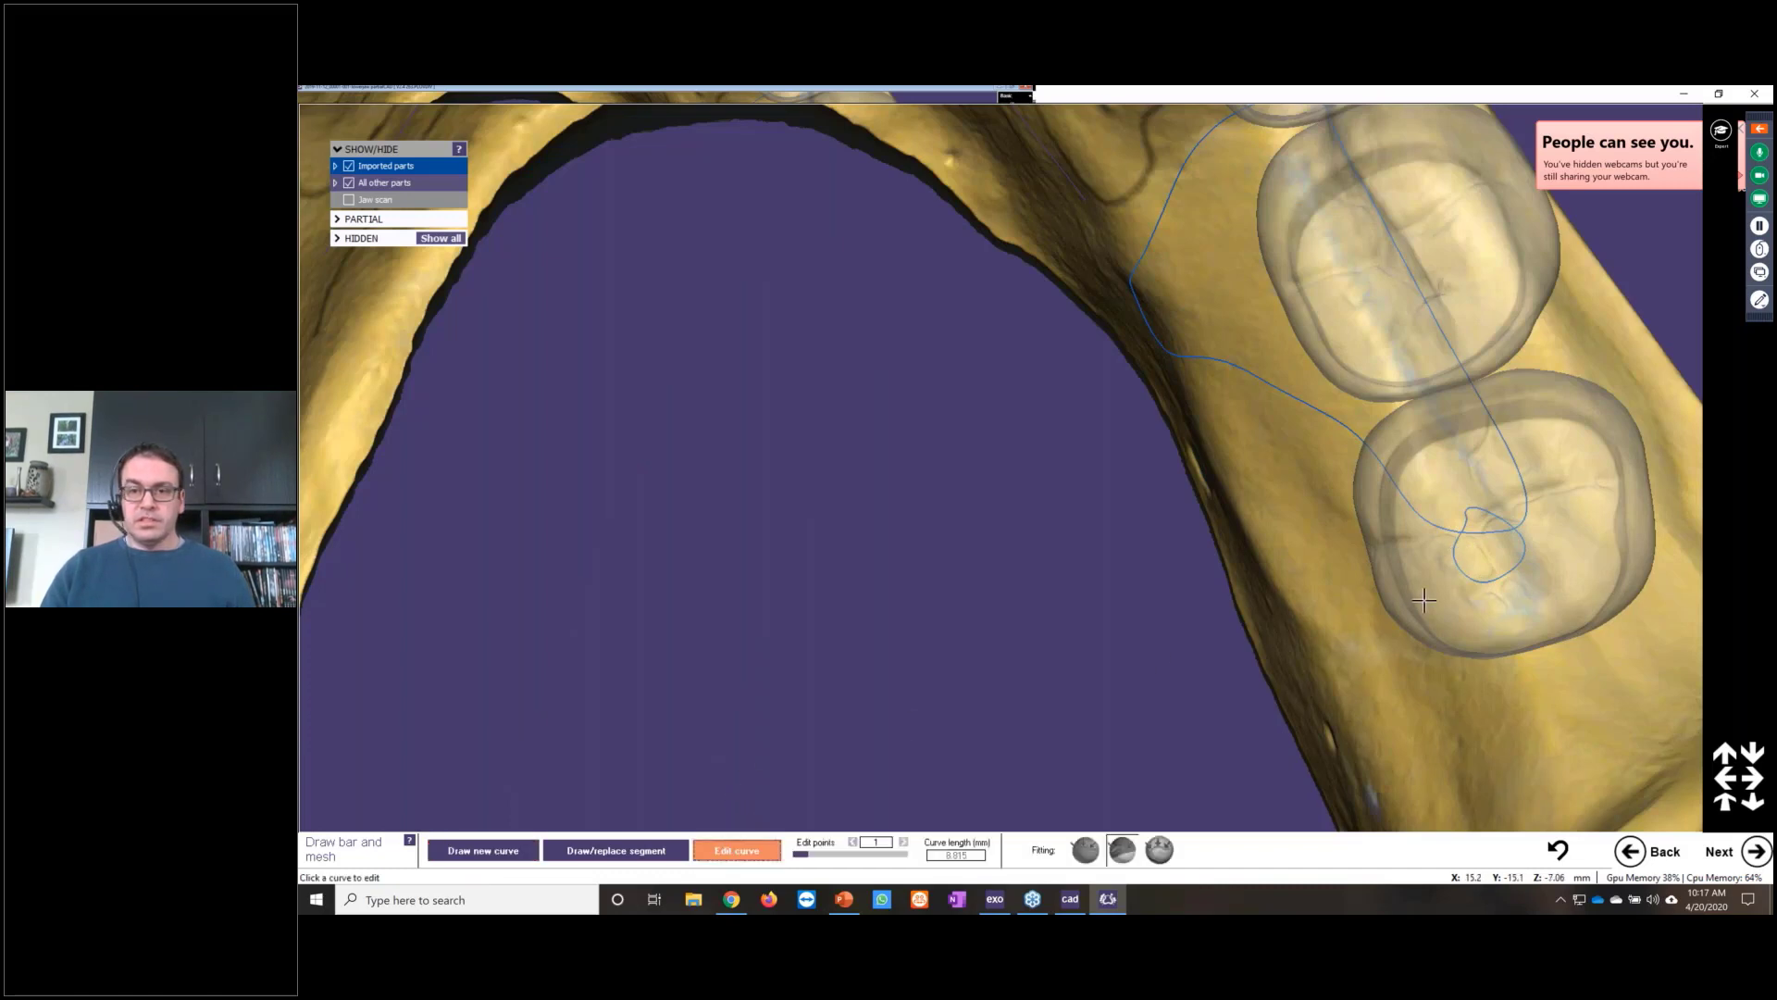
left_click(1456, 552)
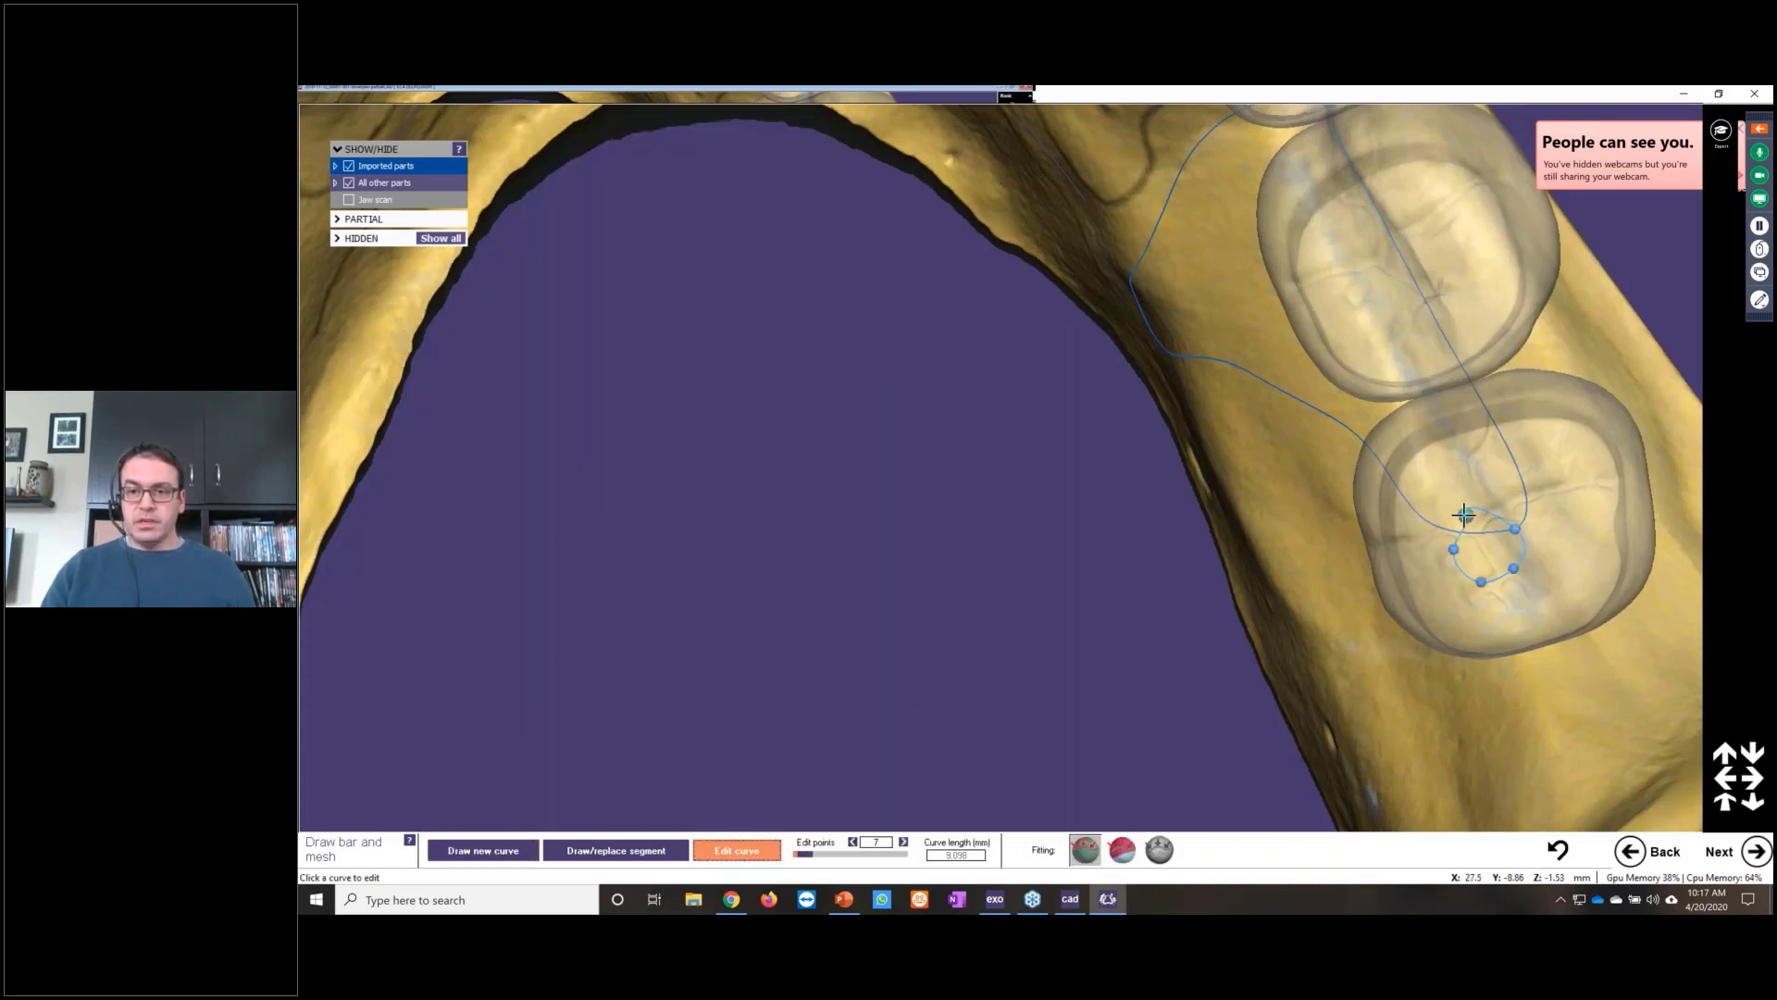
left_click_drag(1468, 515, 1455, 520)
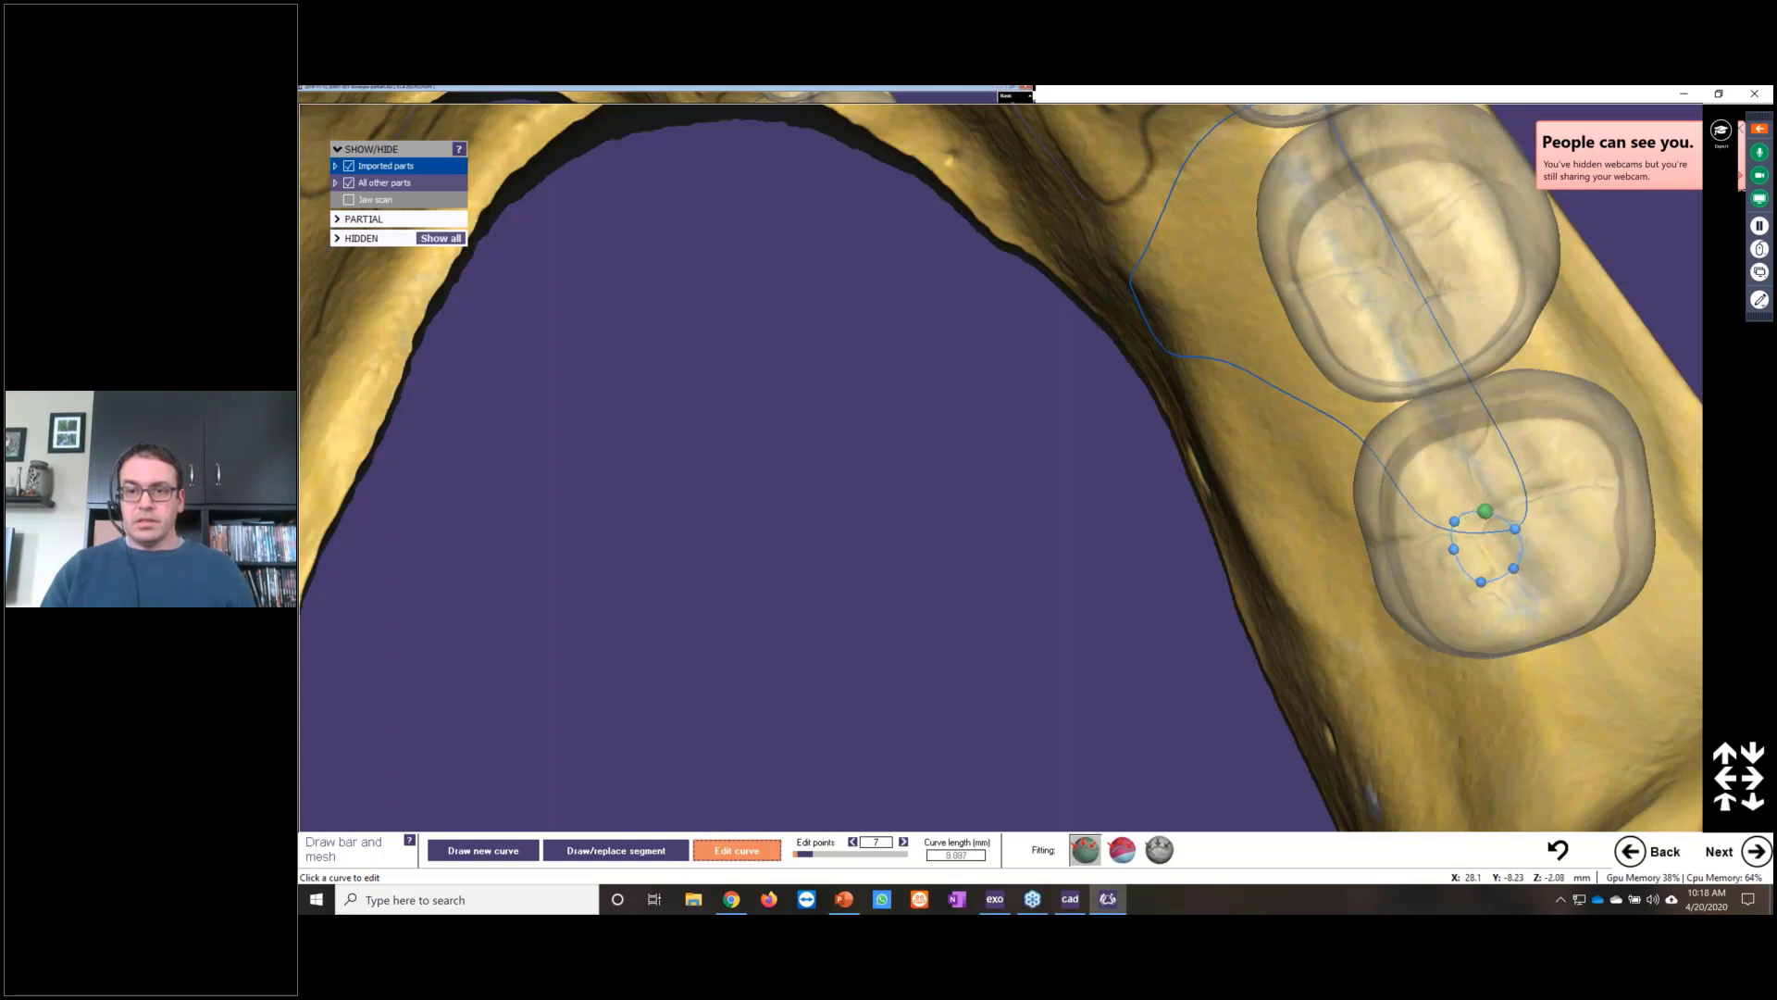
Step: Draw a matching small closed round curve under the left-hand rearmost denture molar, overlapping the back end of the mesh outline
scroll(626, 728, "down", 2)
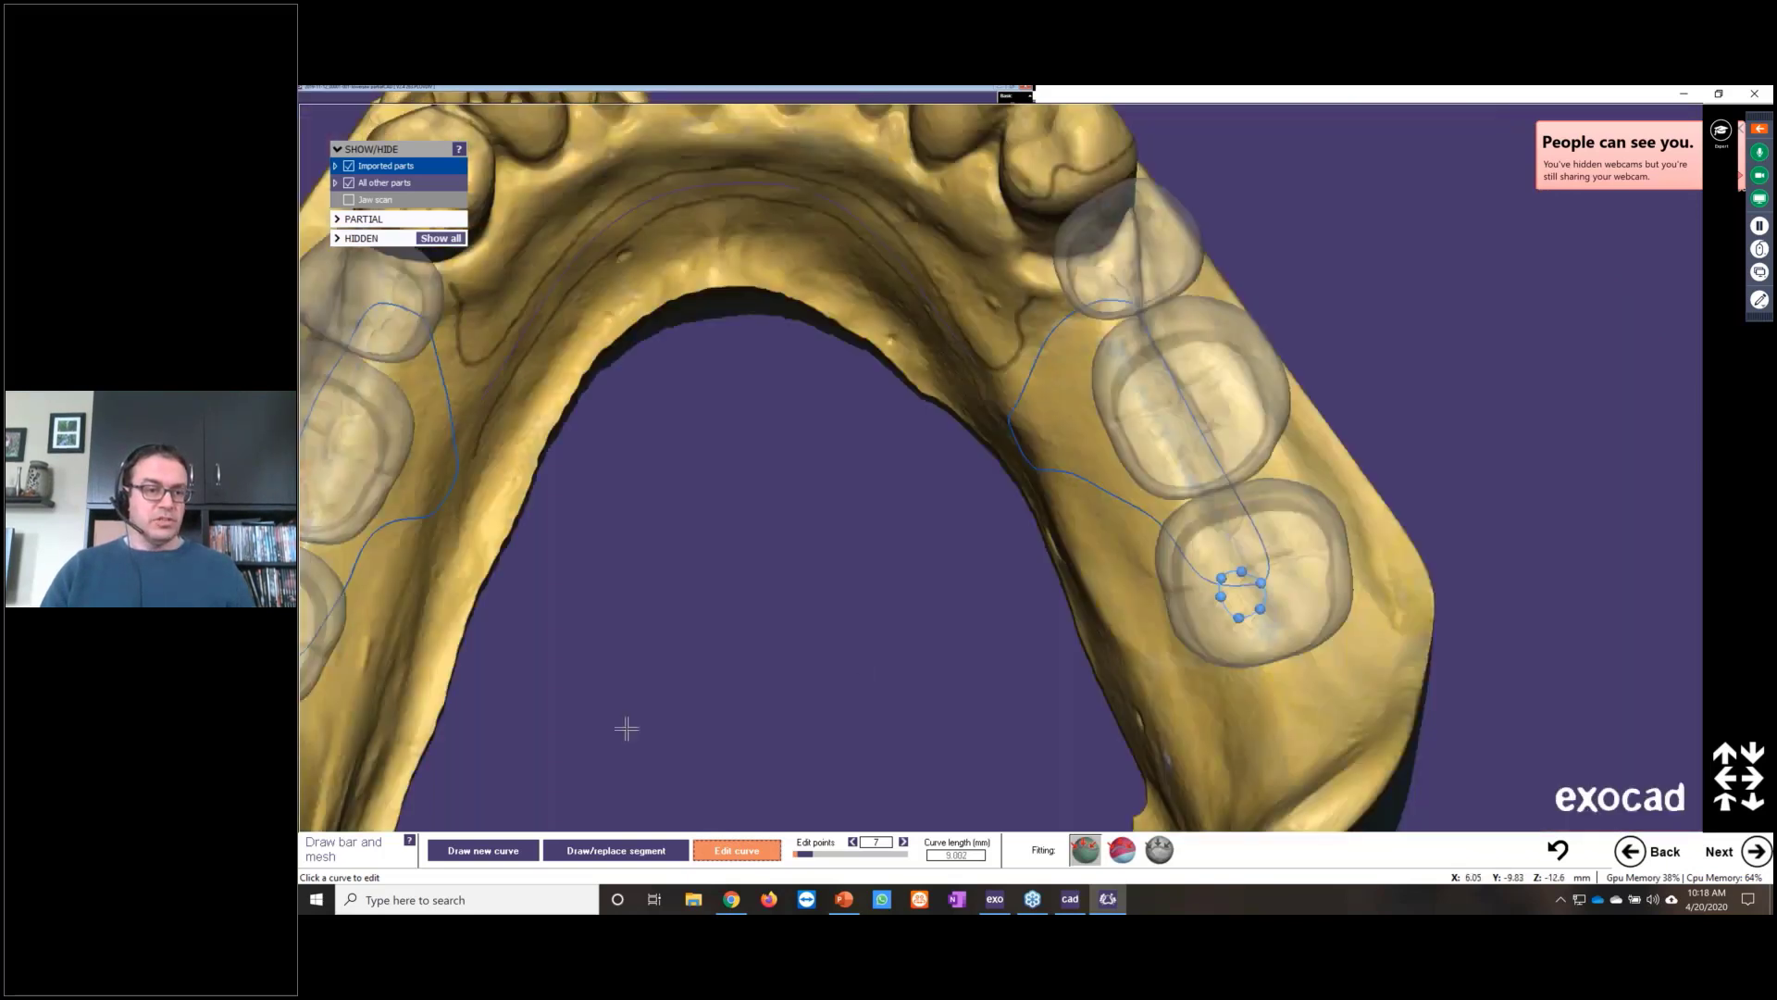
scroll(626, 728, "down", 2)
left_click(633, 682)
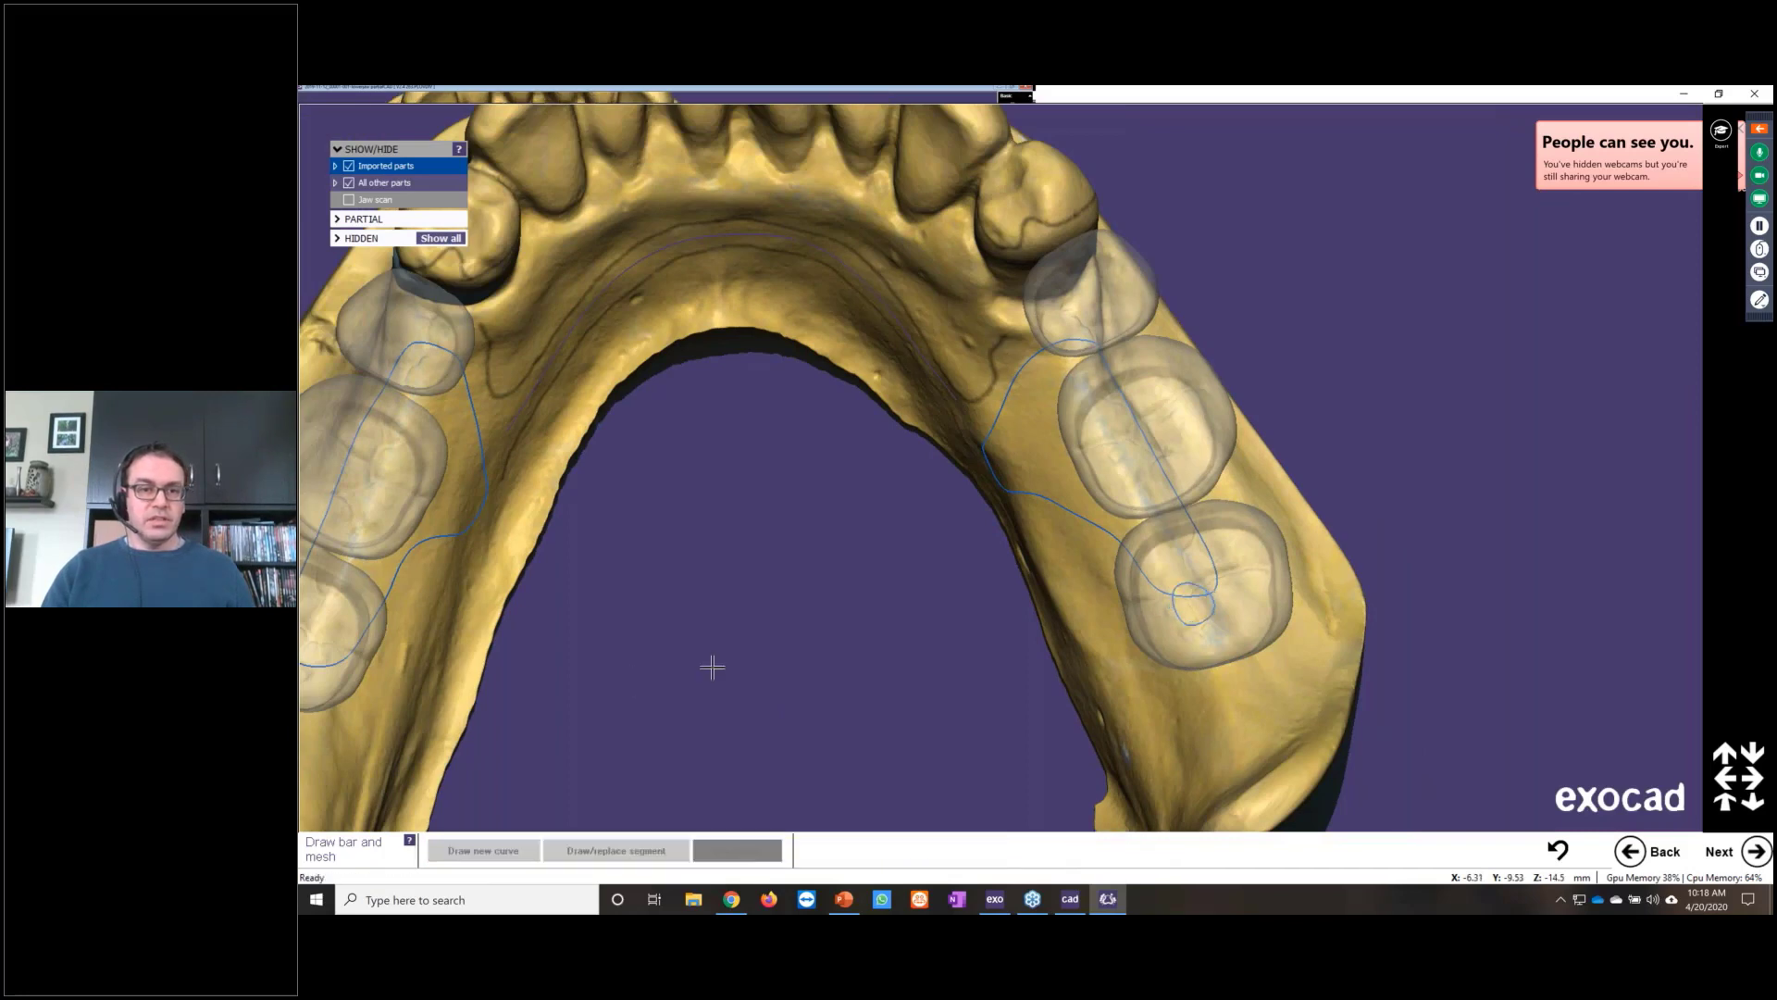
middle_click_drag(714, 666, 972, 607)
scroll(728, 545, "up", 5)
left_click(729, 542)
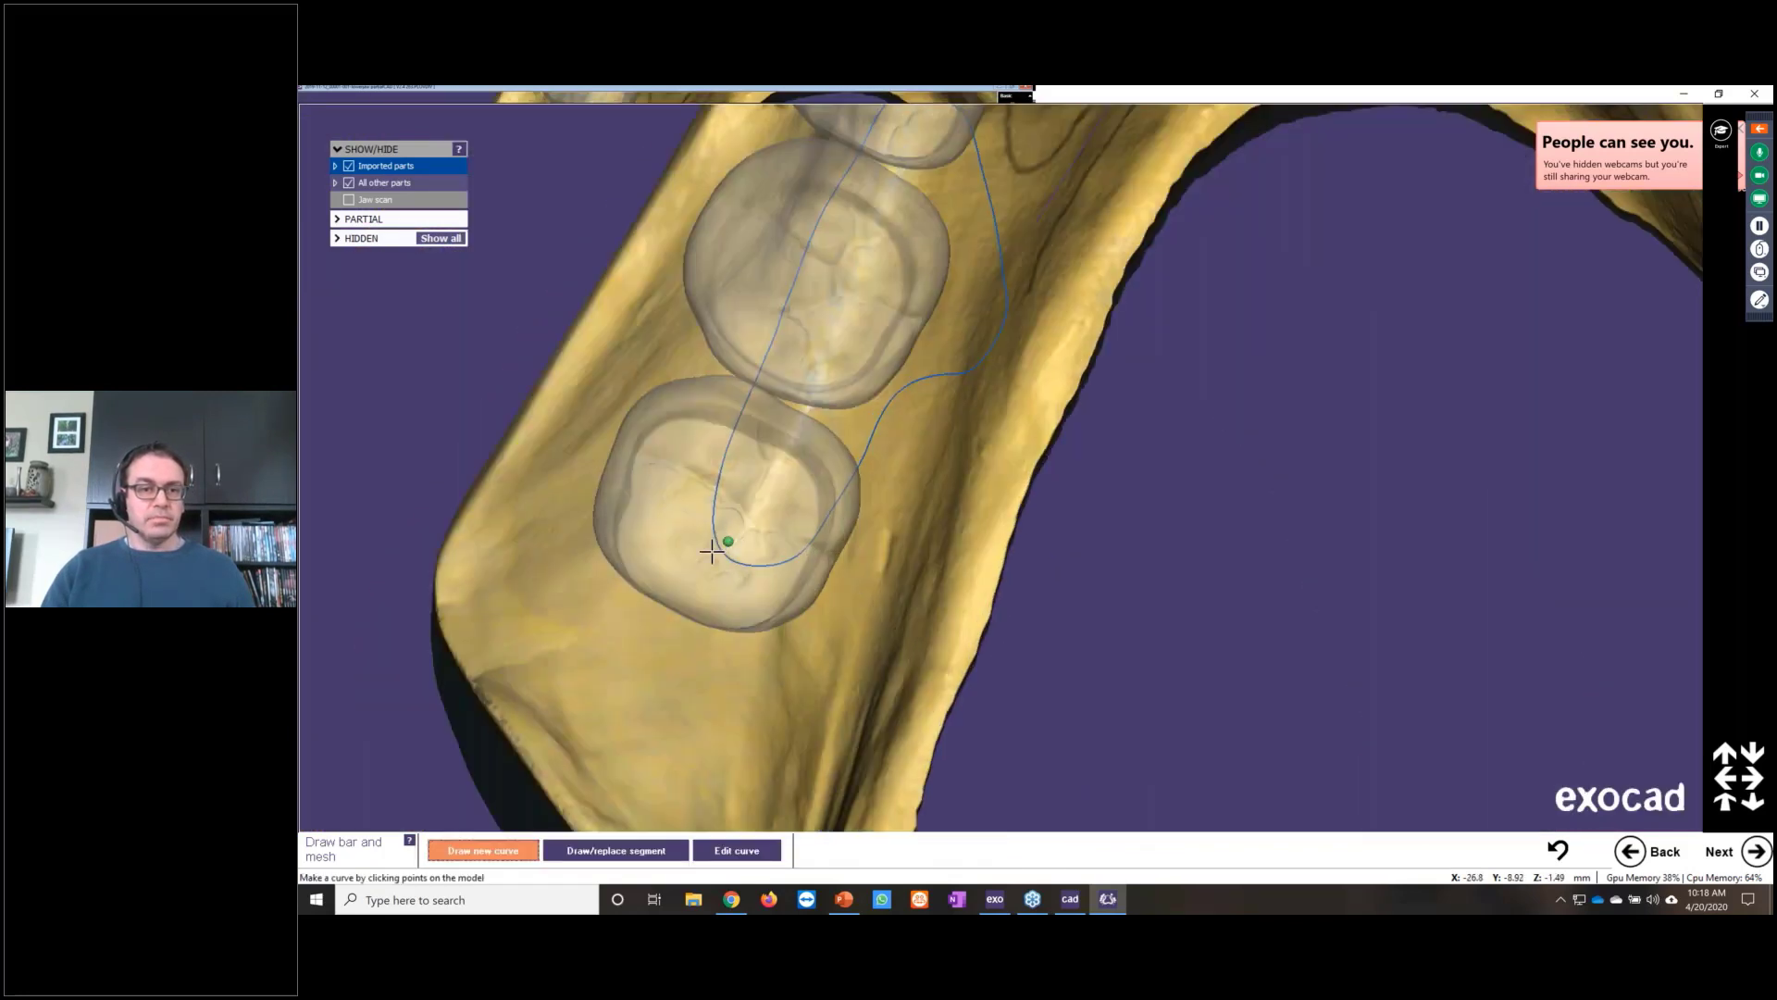
left_click(706, 562)
left_click(708, 600)
left_click(756, 608)
left_click(772, 582)
left_click(762, 553)
left_click(729, 541)
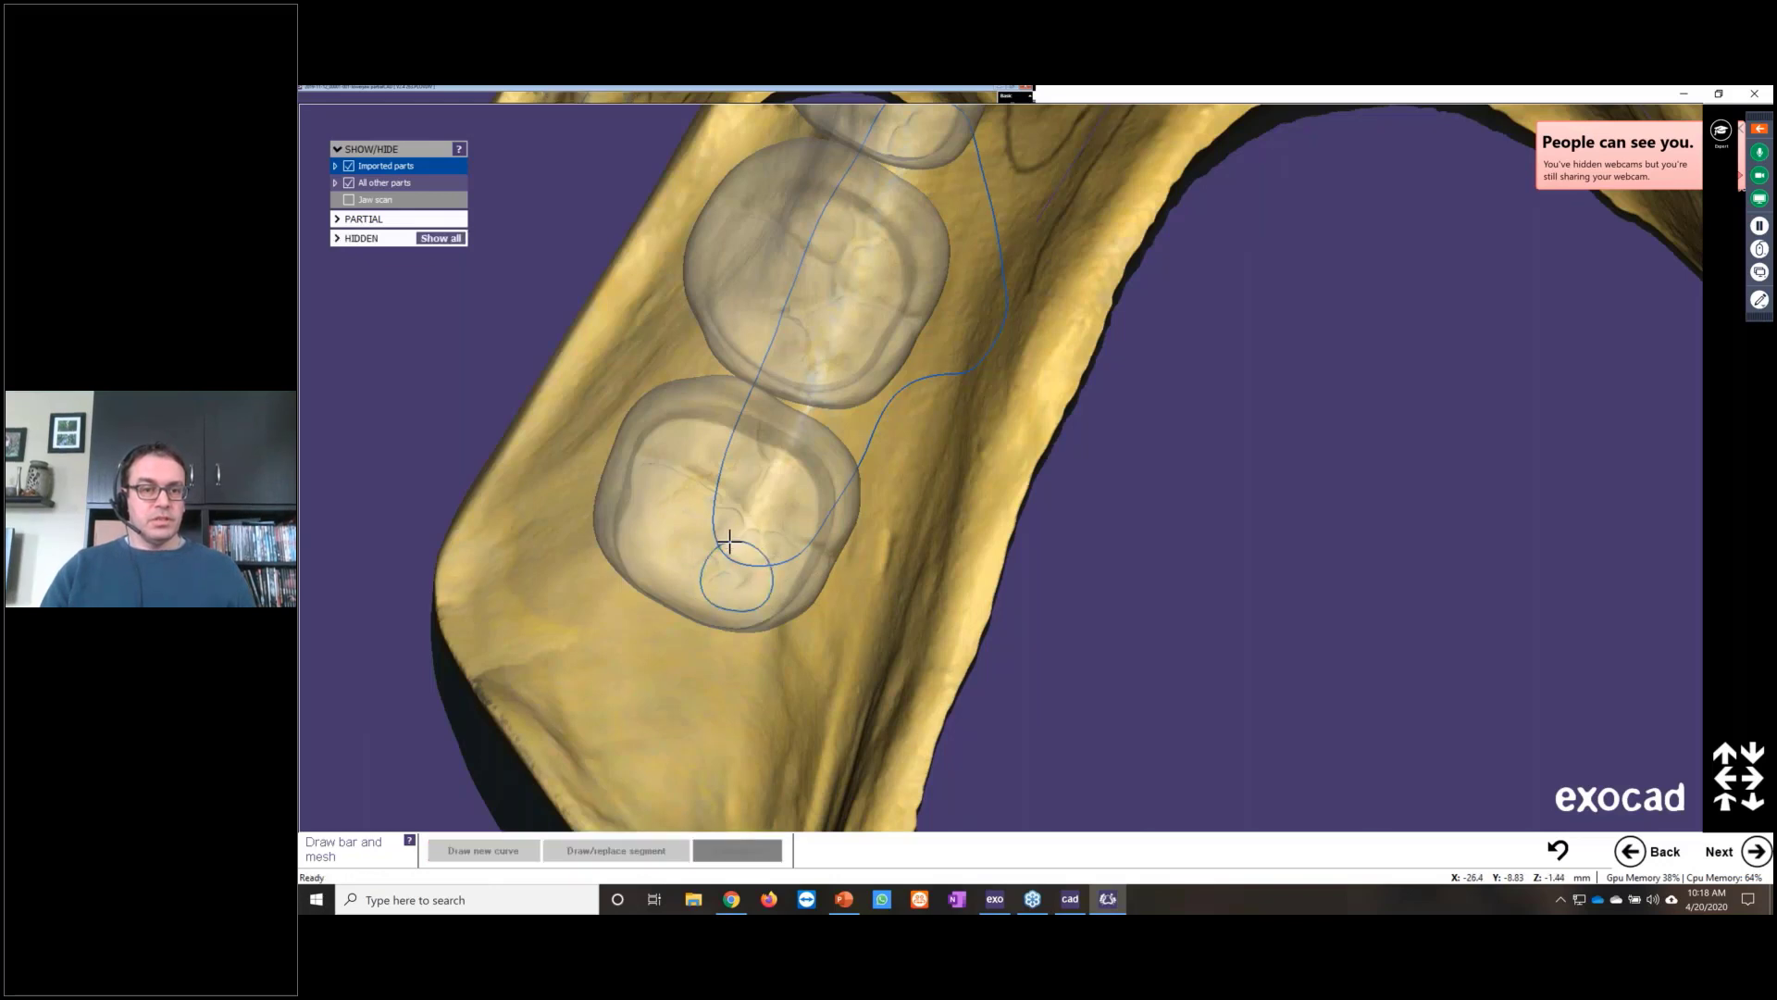
Step: Finish the unfinished curve at the left-hand rearmost molar and continue to applying the mesh
scroll(1293, 506, "down", 2)
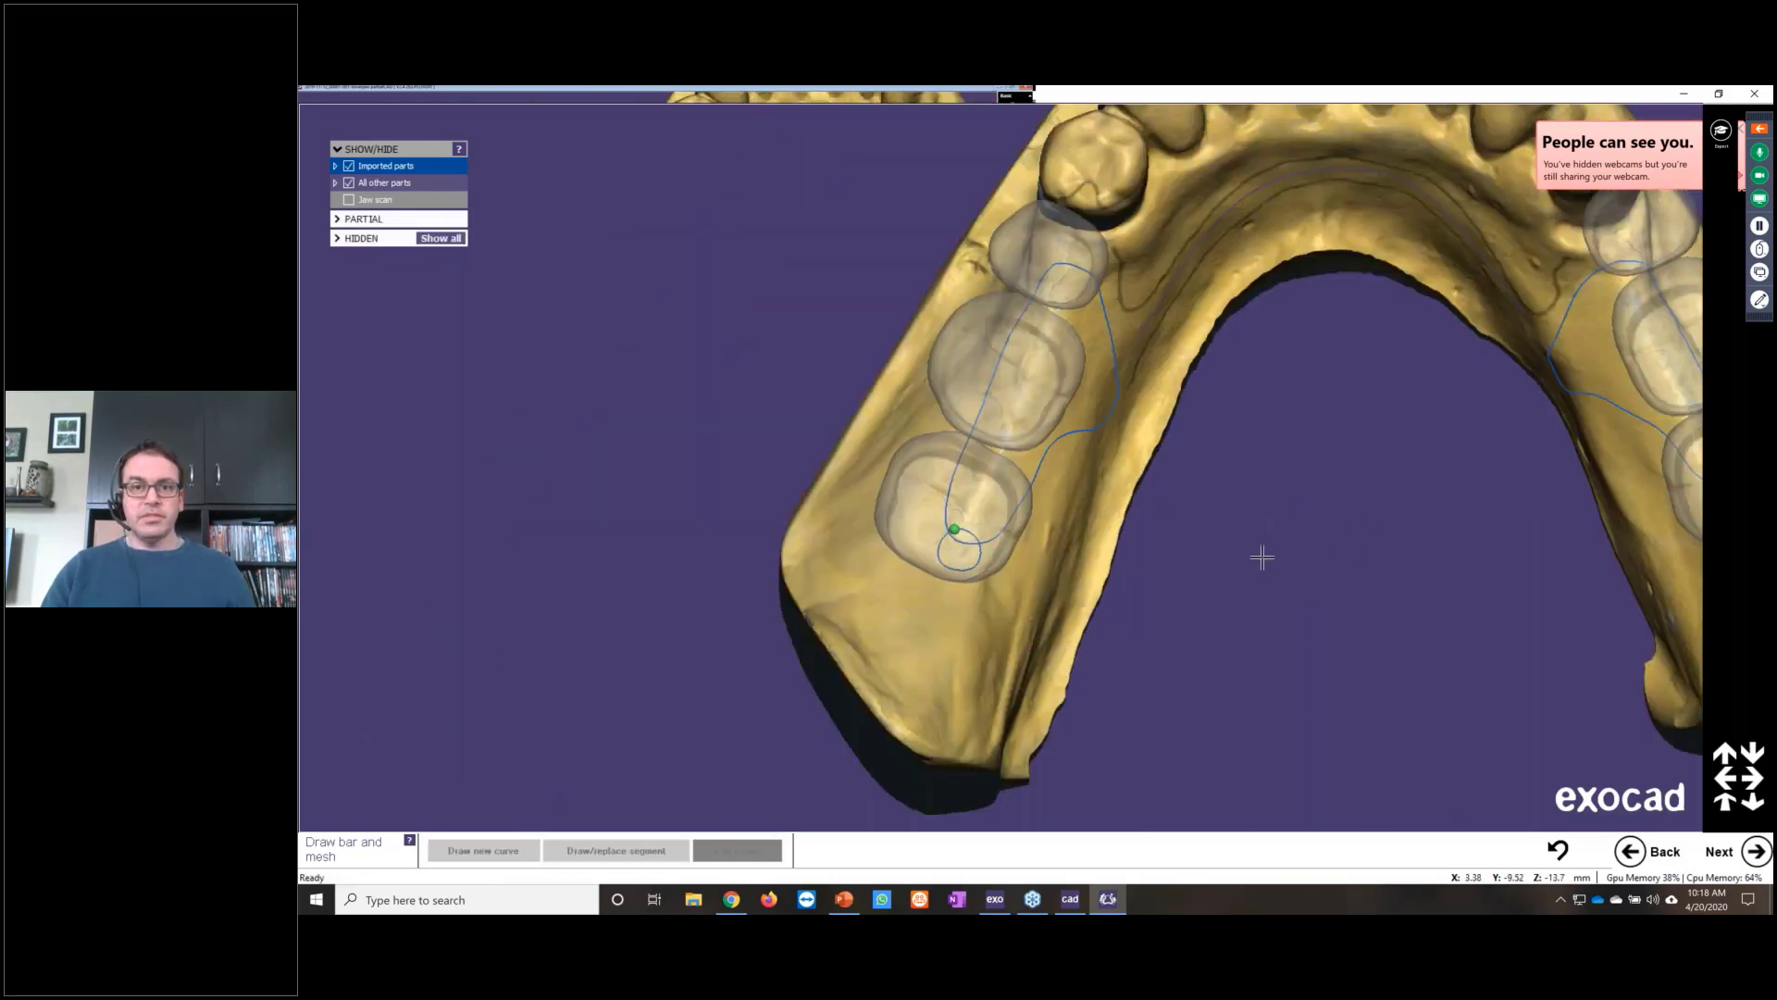
scroll(1262, 557, "down", 5)
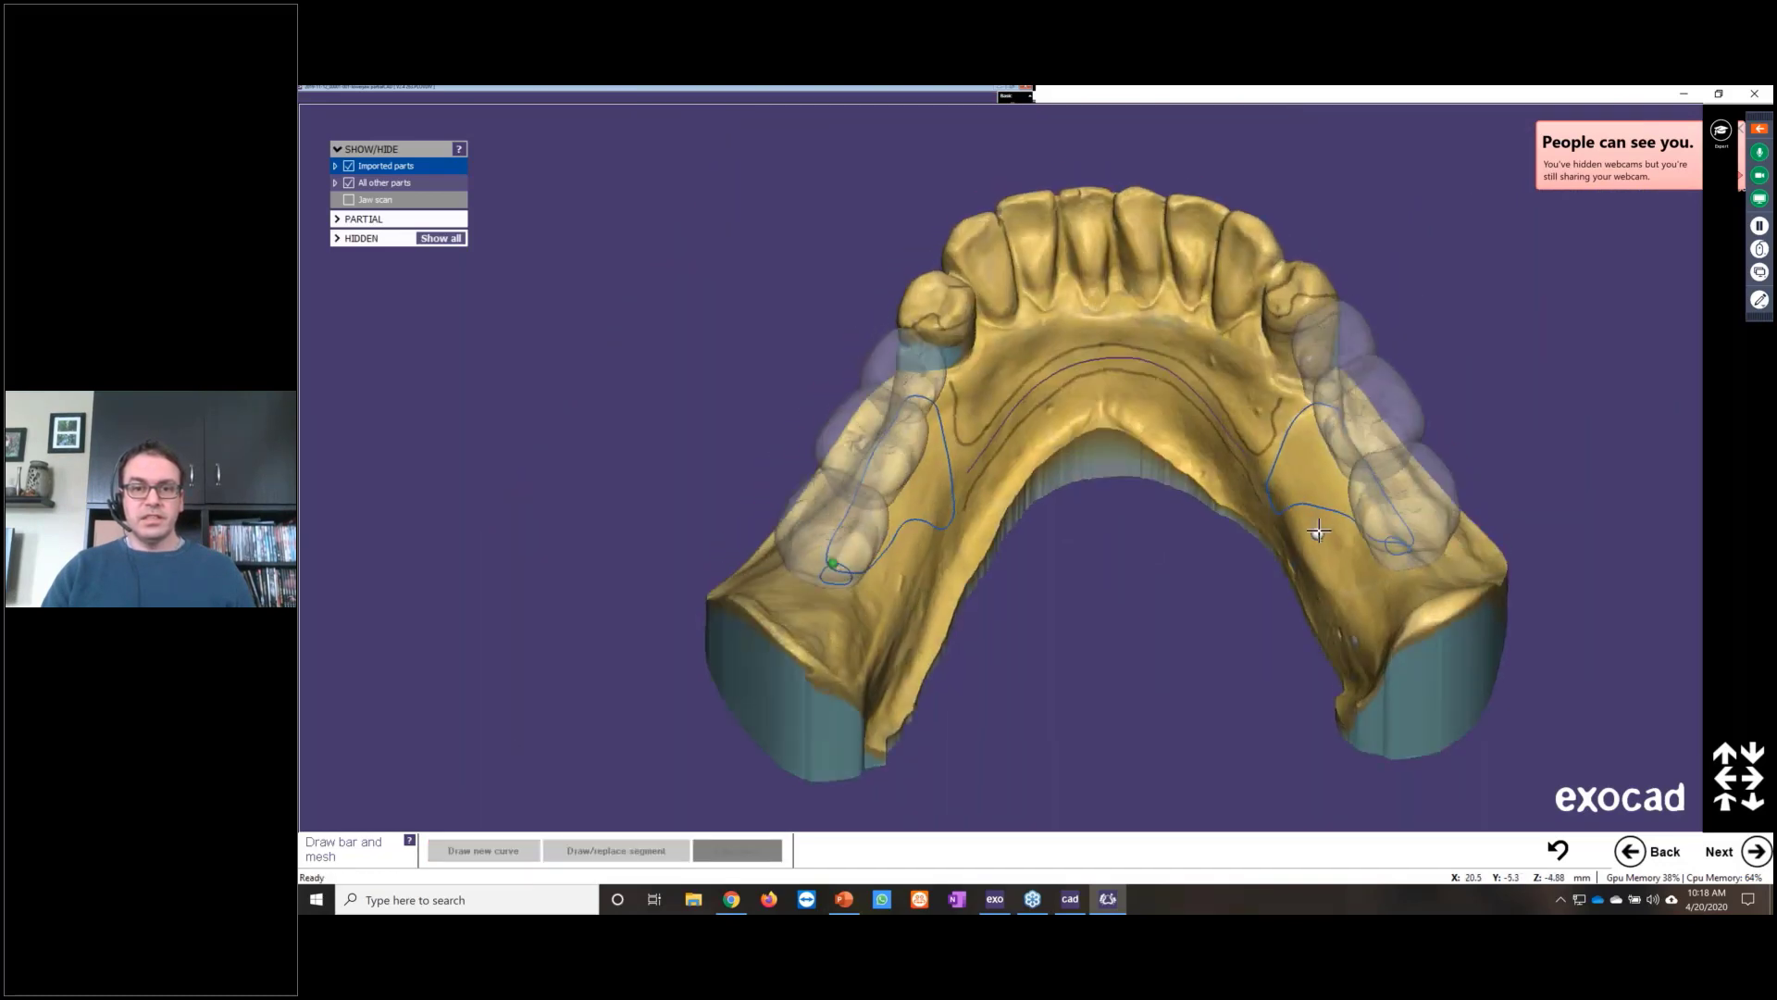
left_click(1757, 851)
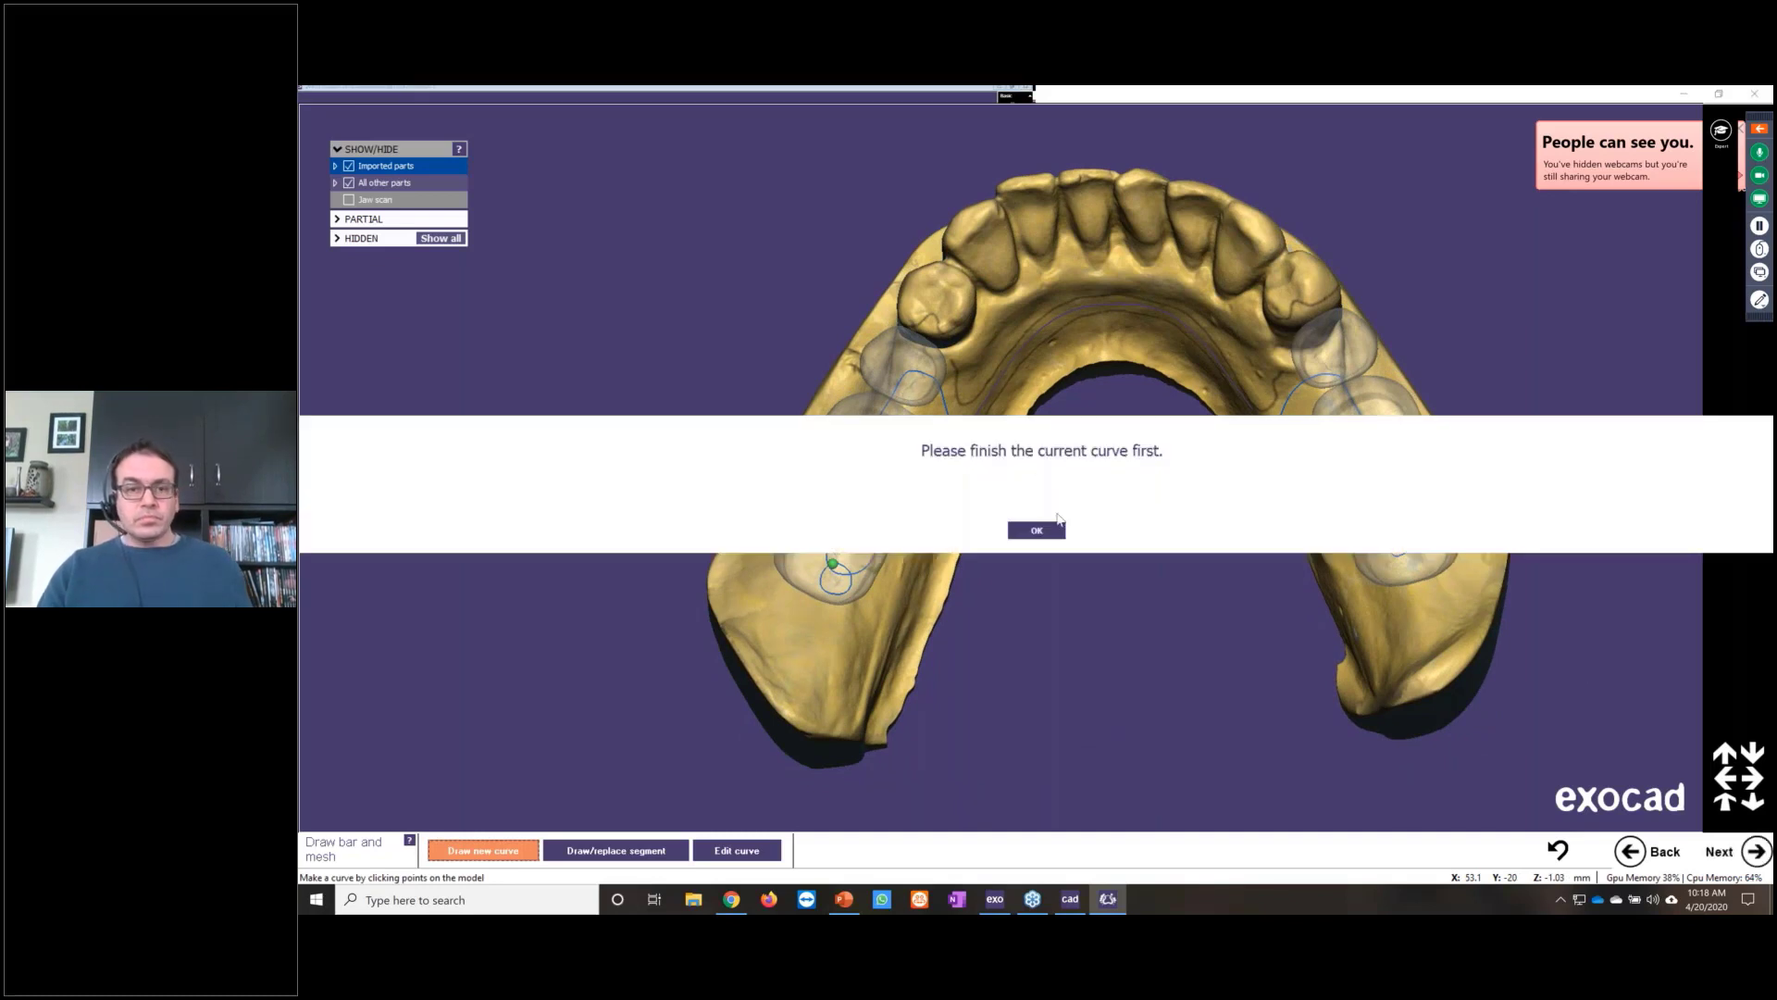
left_click(1037, 532)
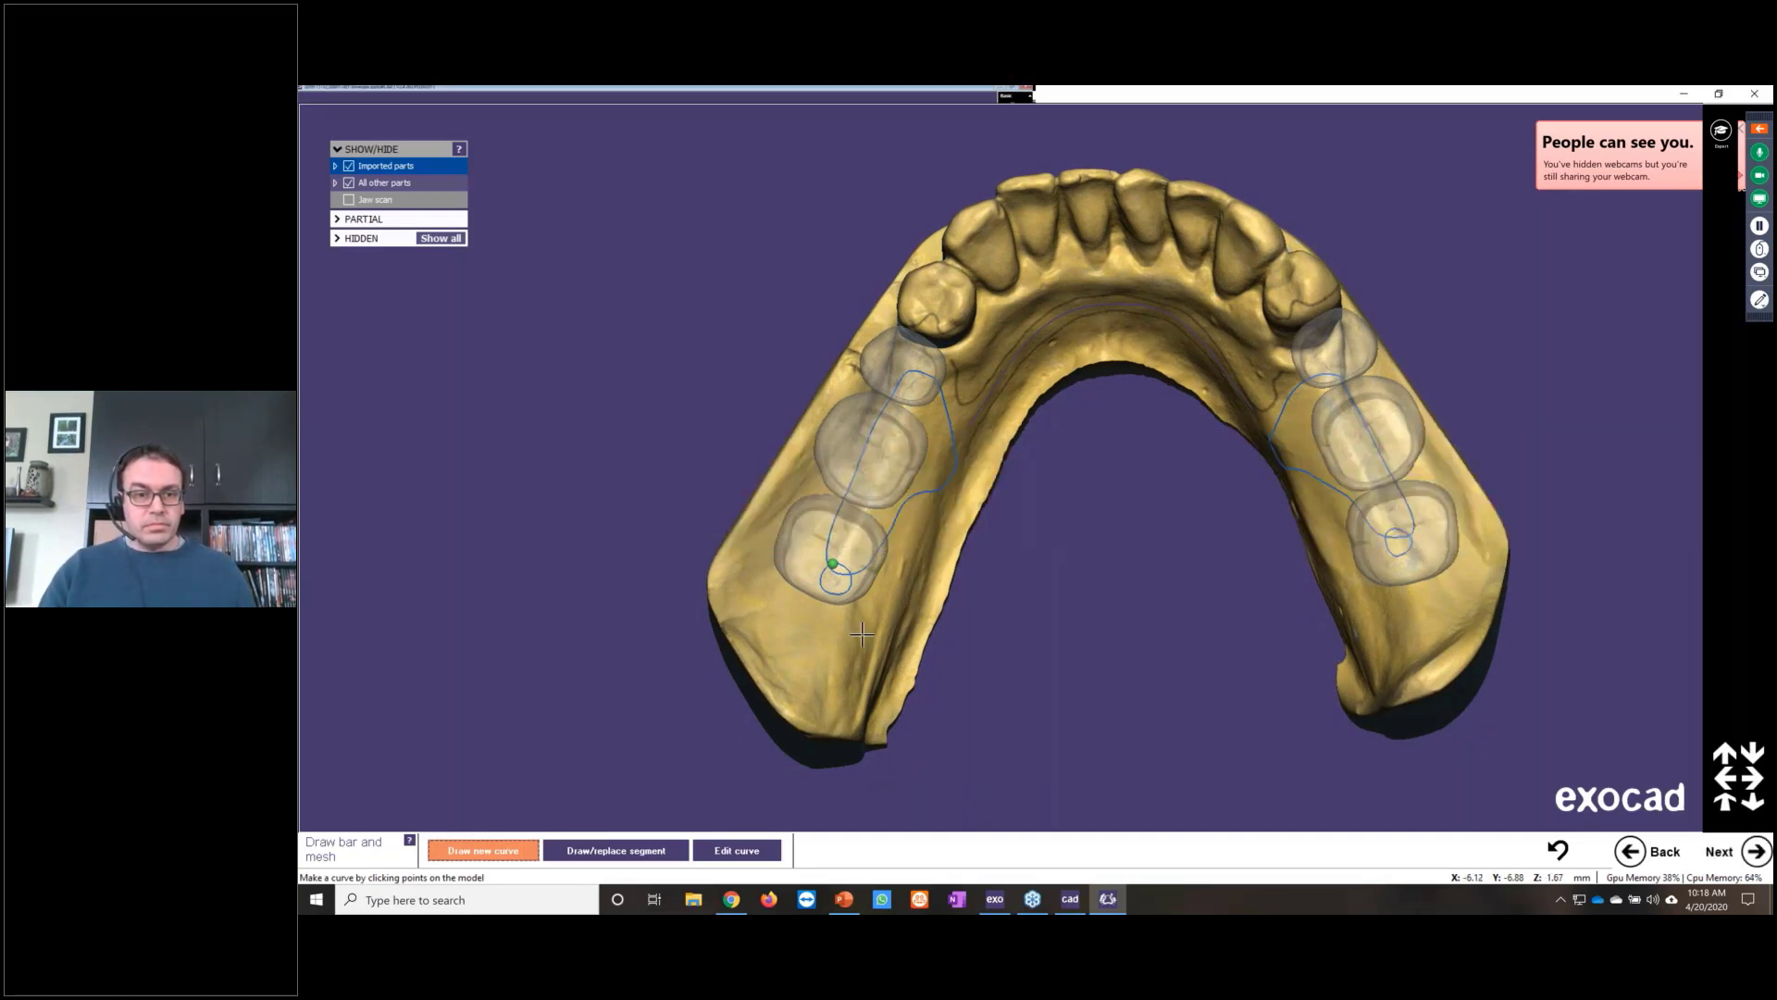
scroll(826, 572, "up", 3)
left_click(824, 575)
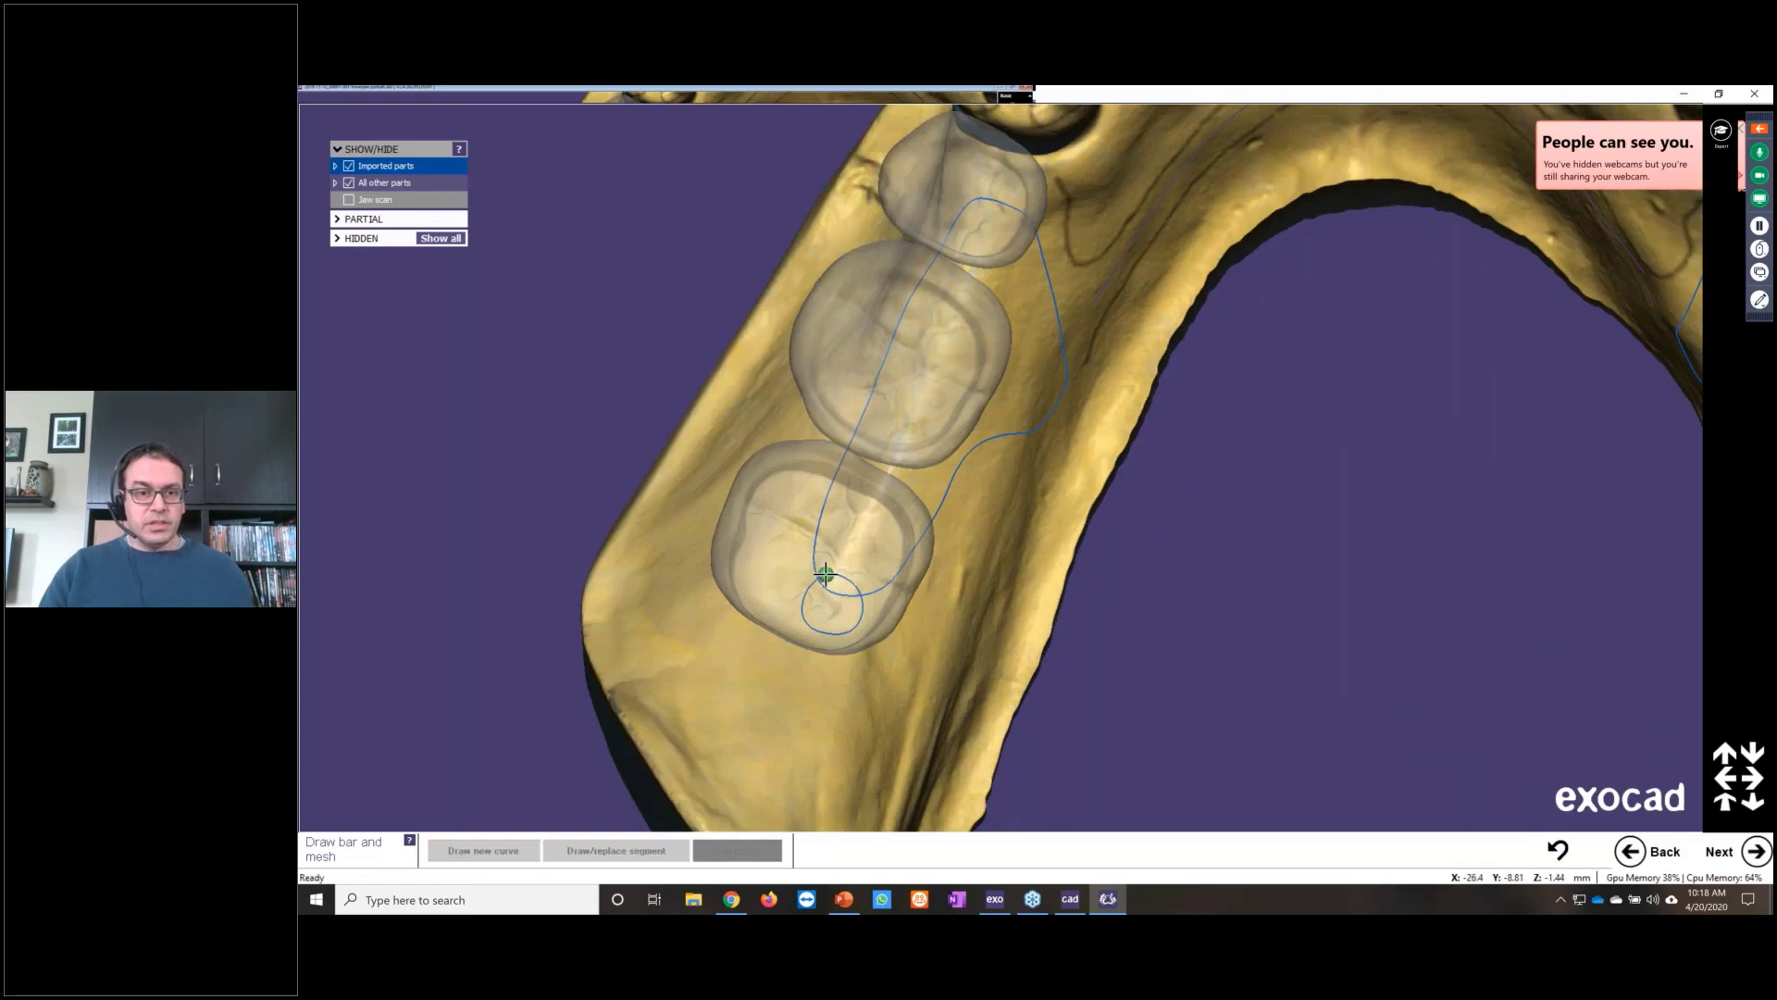
scroll(1324, 571, "down", 3)
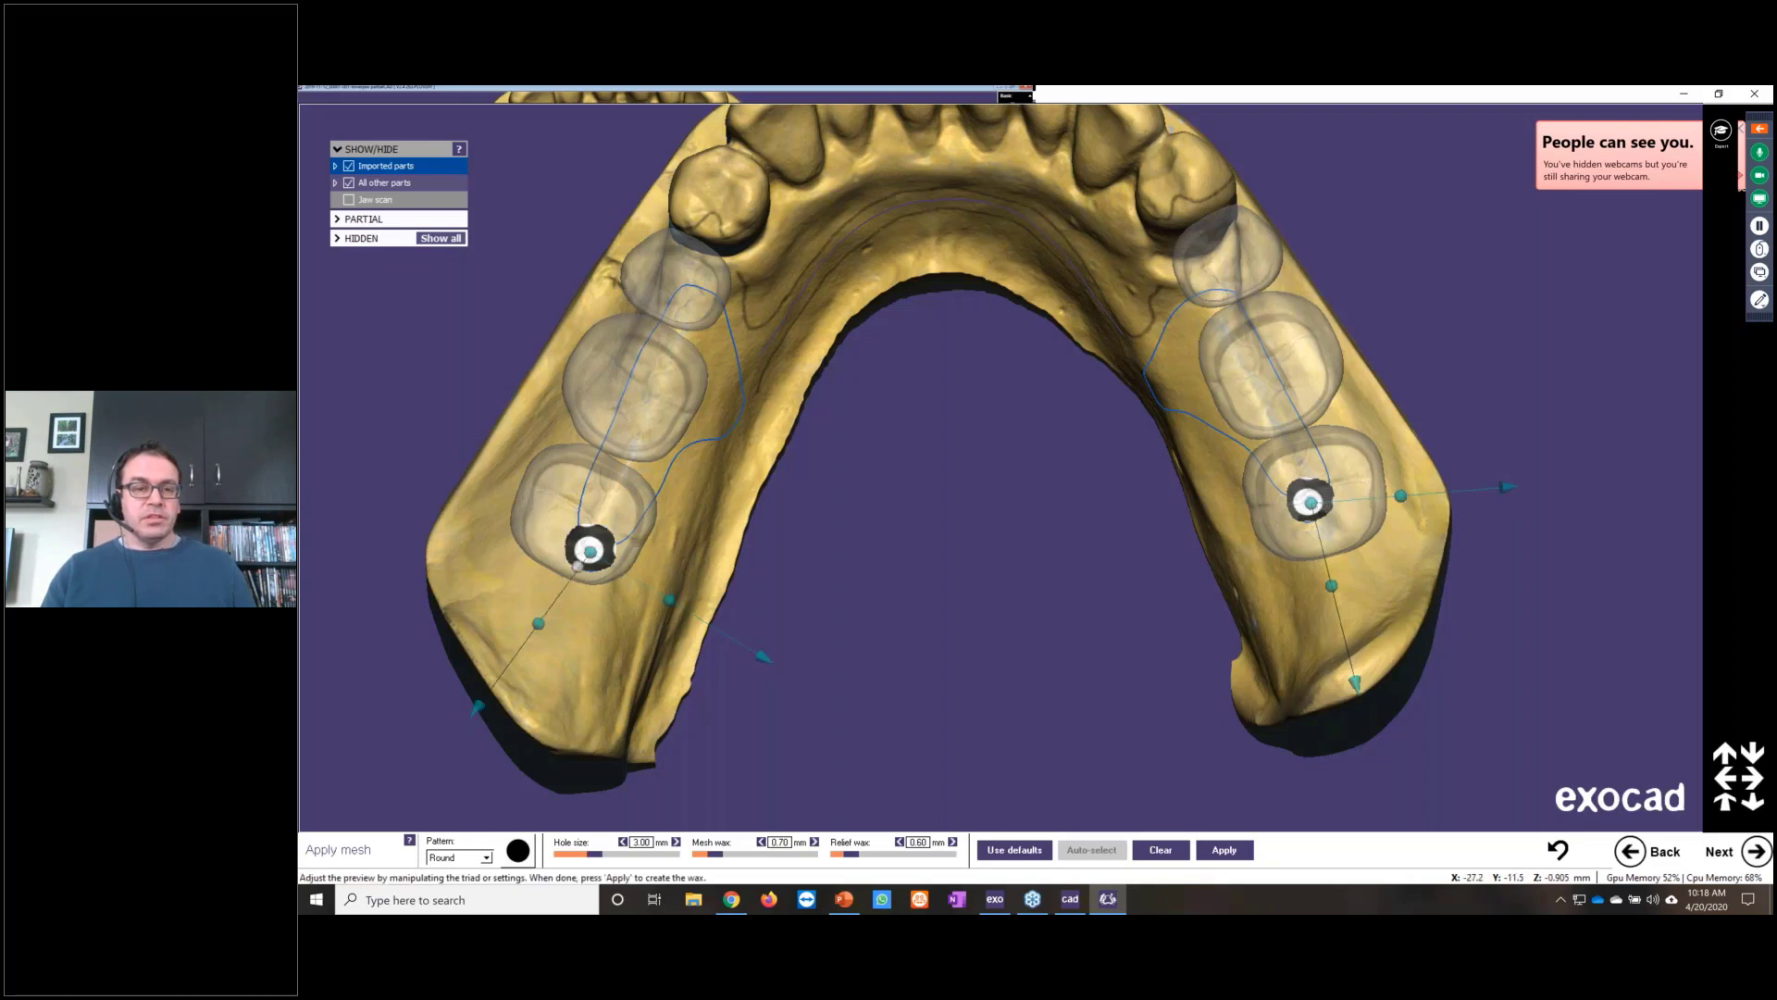
Step: Apply wax to the two small round end curves using the Smooth pattern without holes and 0 mm relief wax
left_click_drag(579, 565, 590, 549)
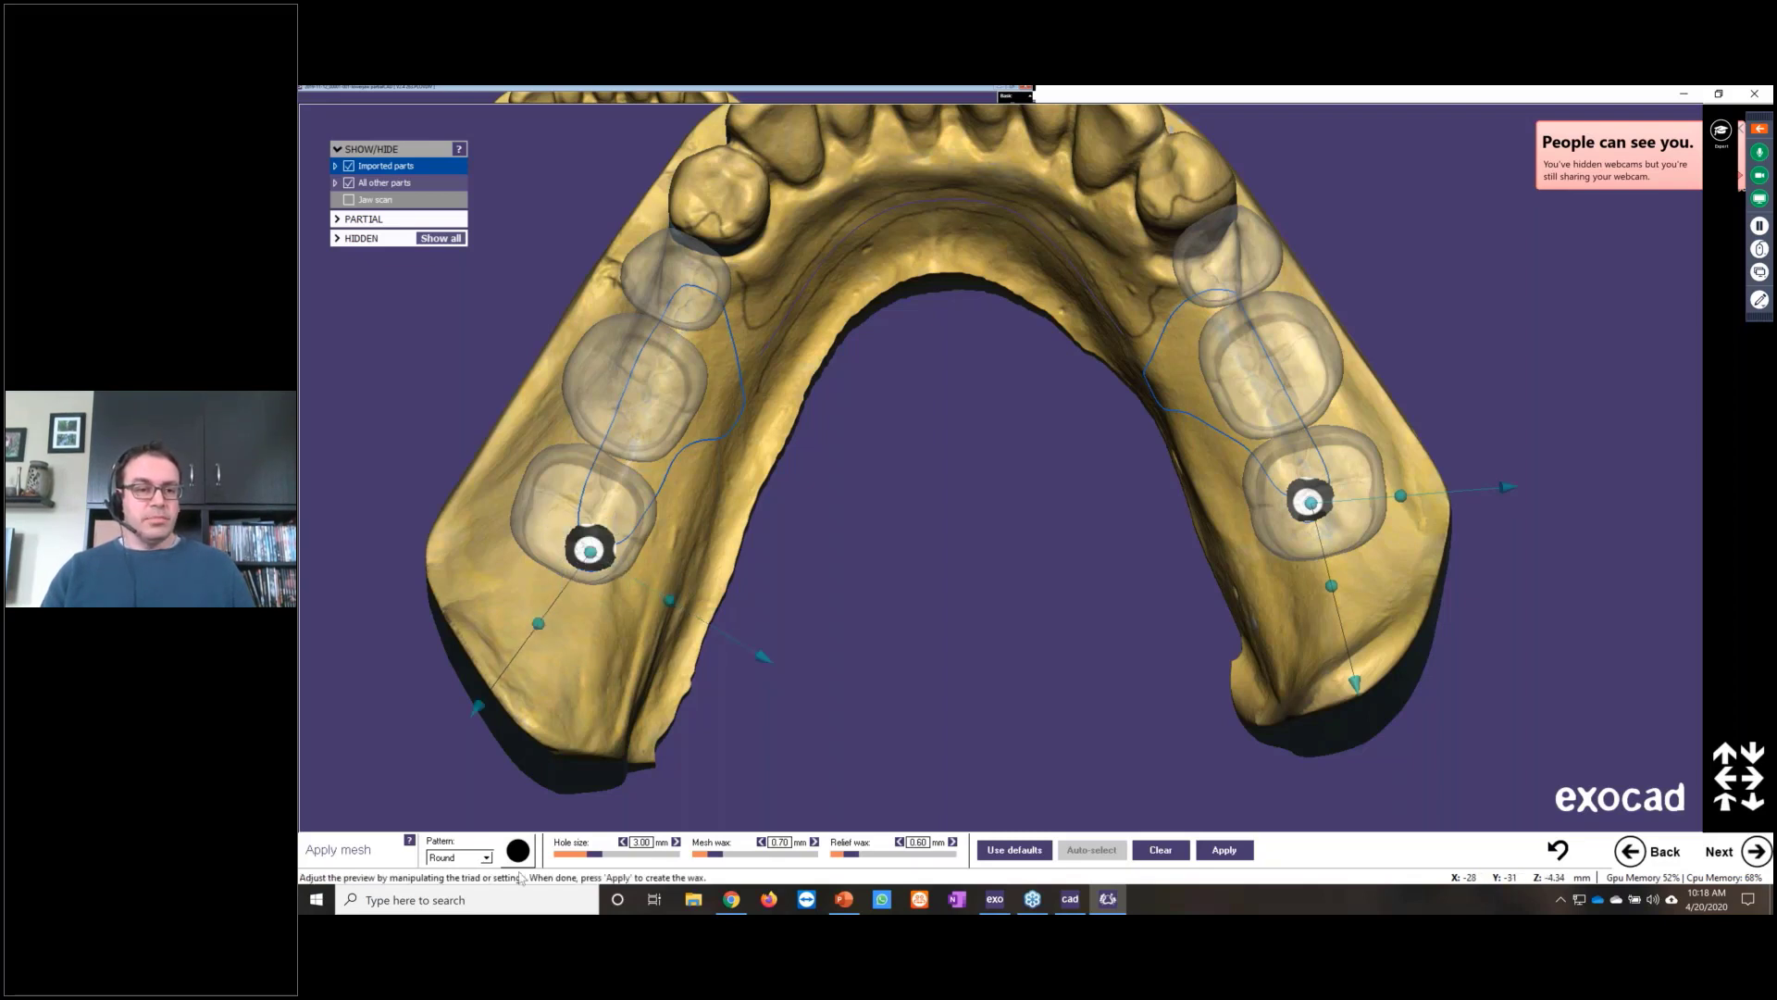
left_click(487, 859)
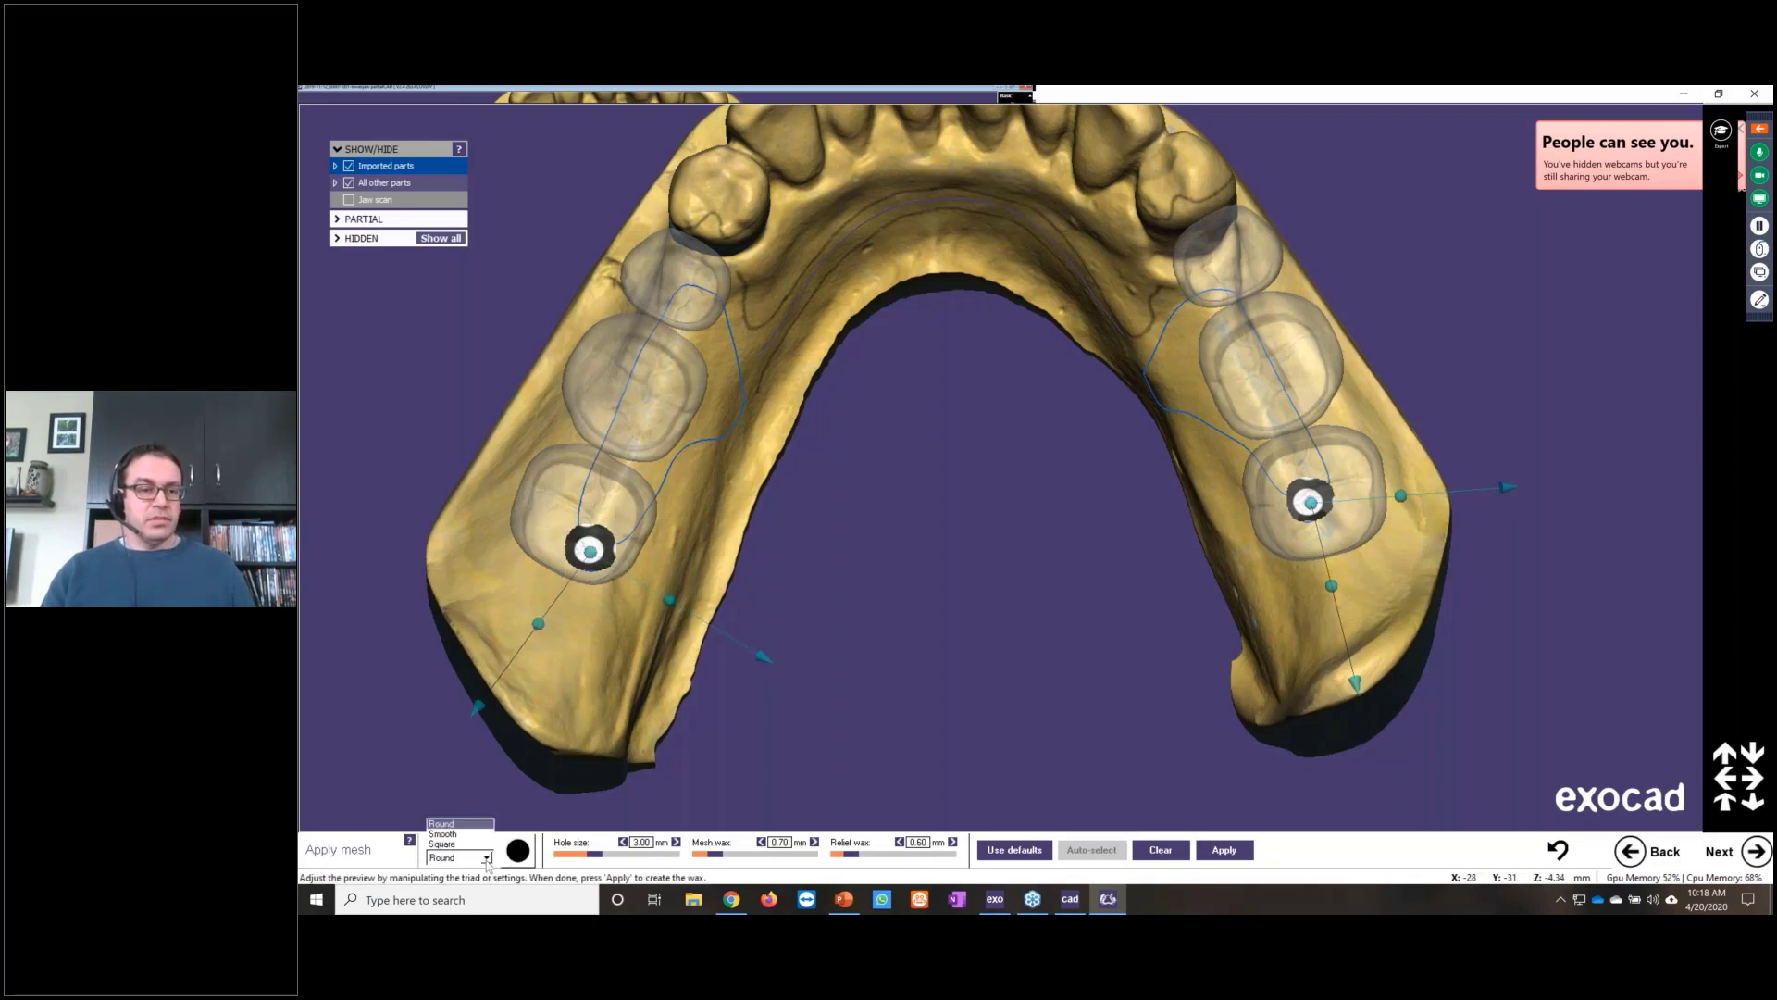
left_click(443, 834)
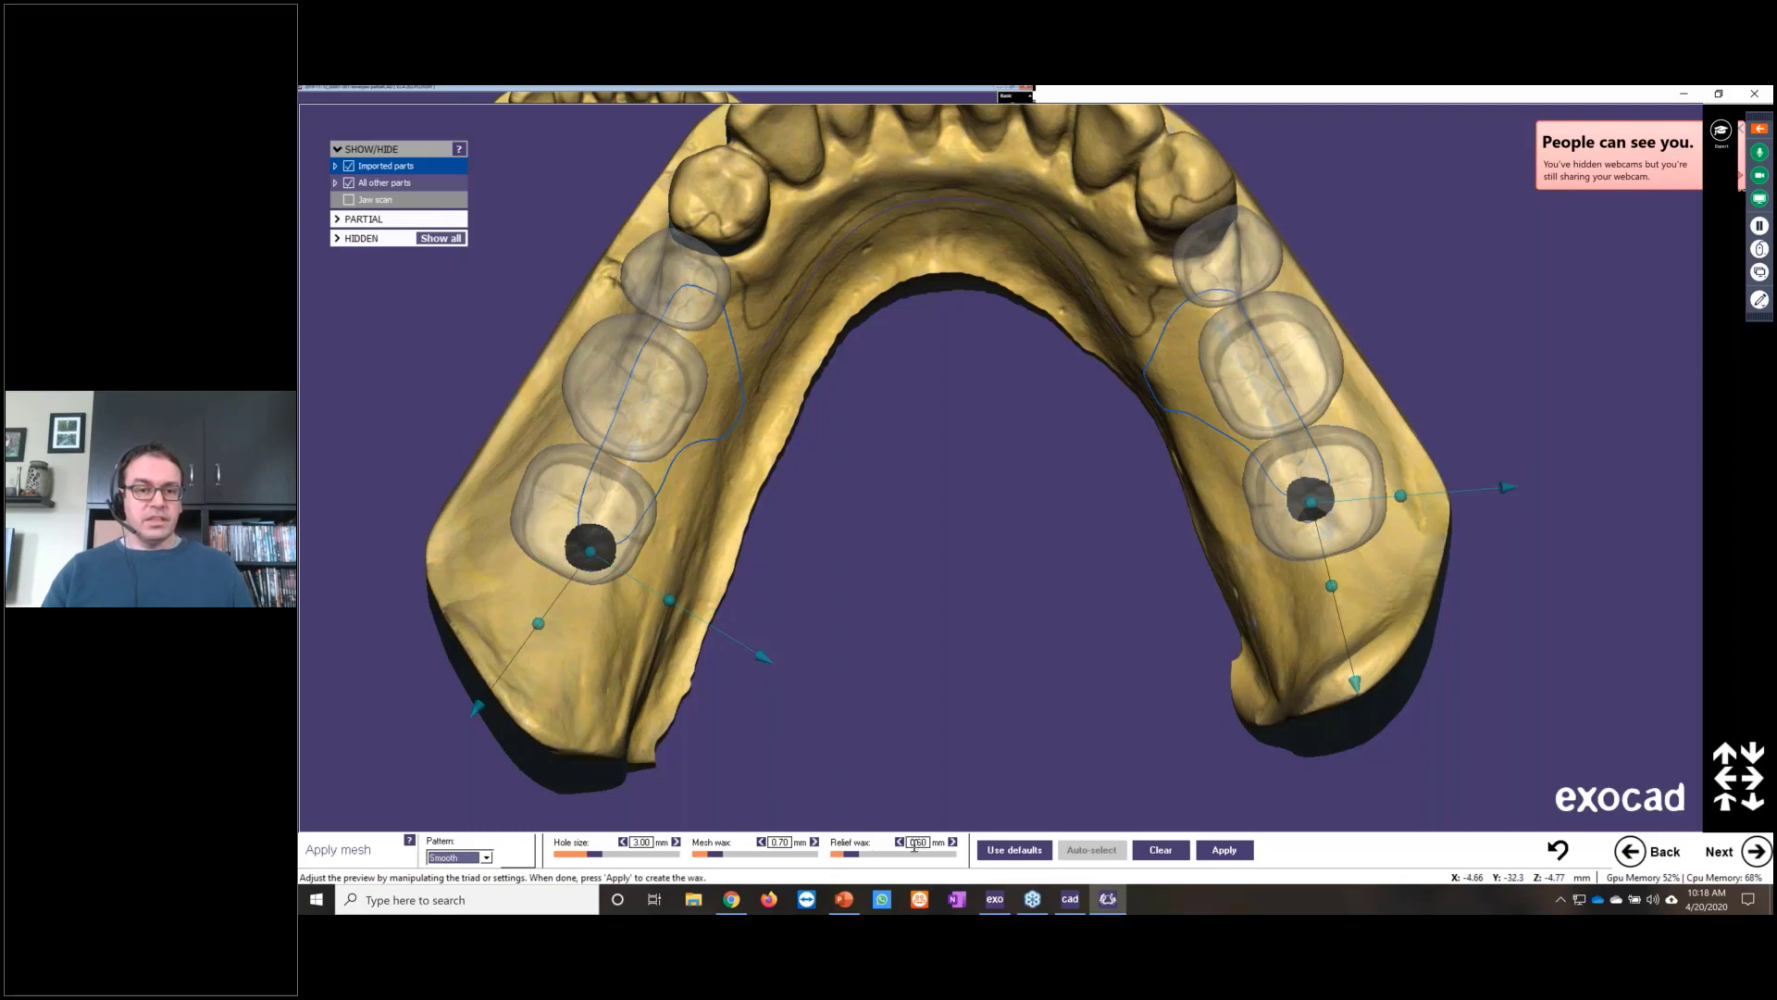
left_click_drag(855, 857, 836, 859)
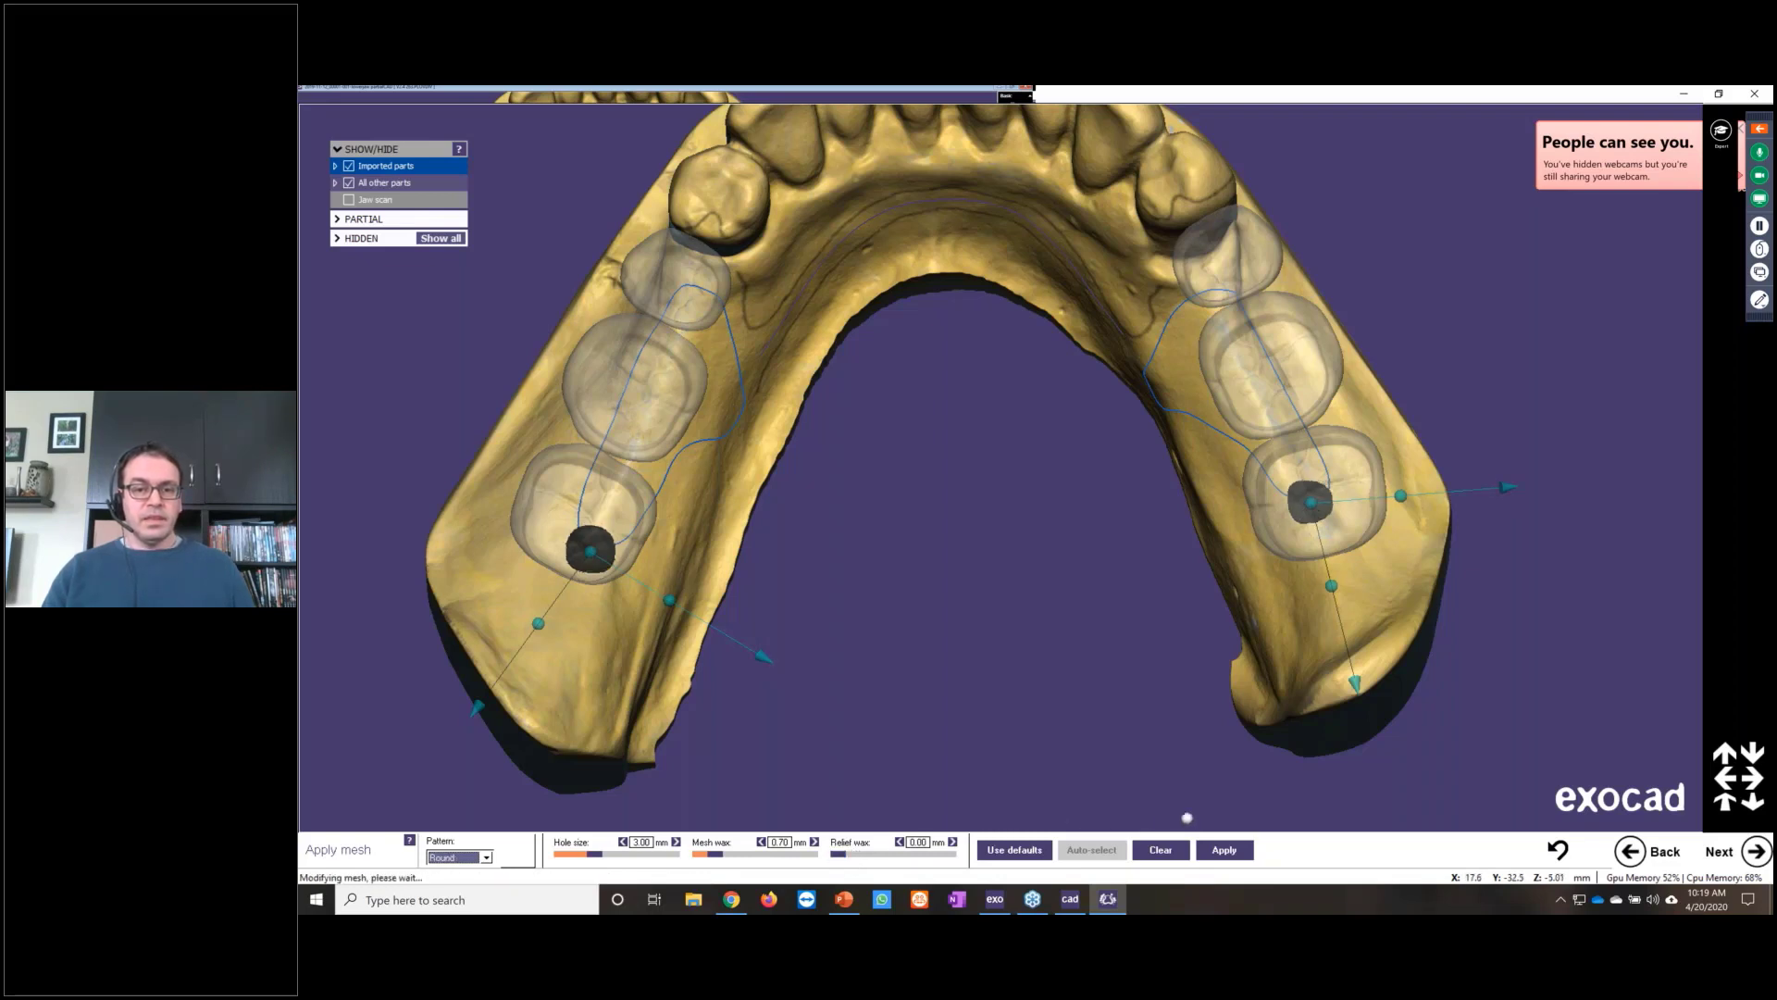
left_click(1224, 849)
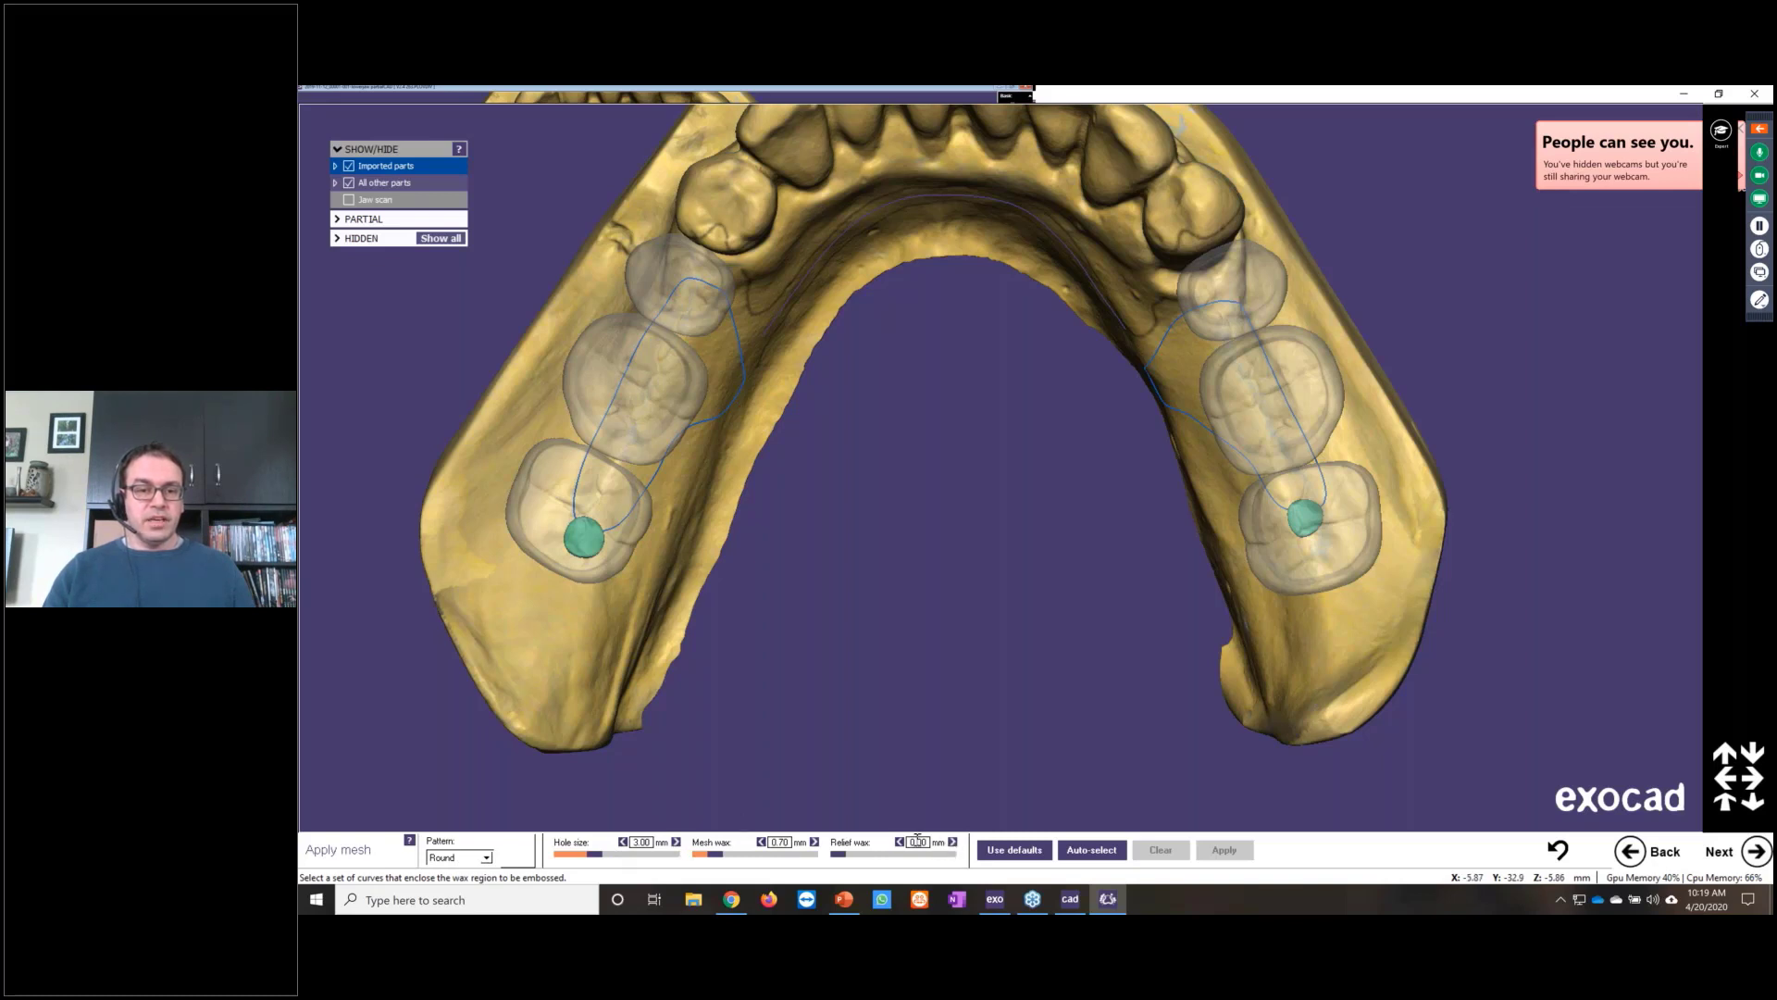
Step: Set the relief wax to 0.60 mm and preview the left-hand mesh outline with the Round hole pattern
left_click(953, 842)
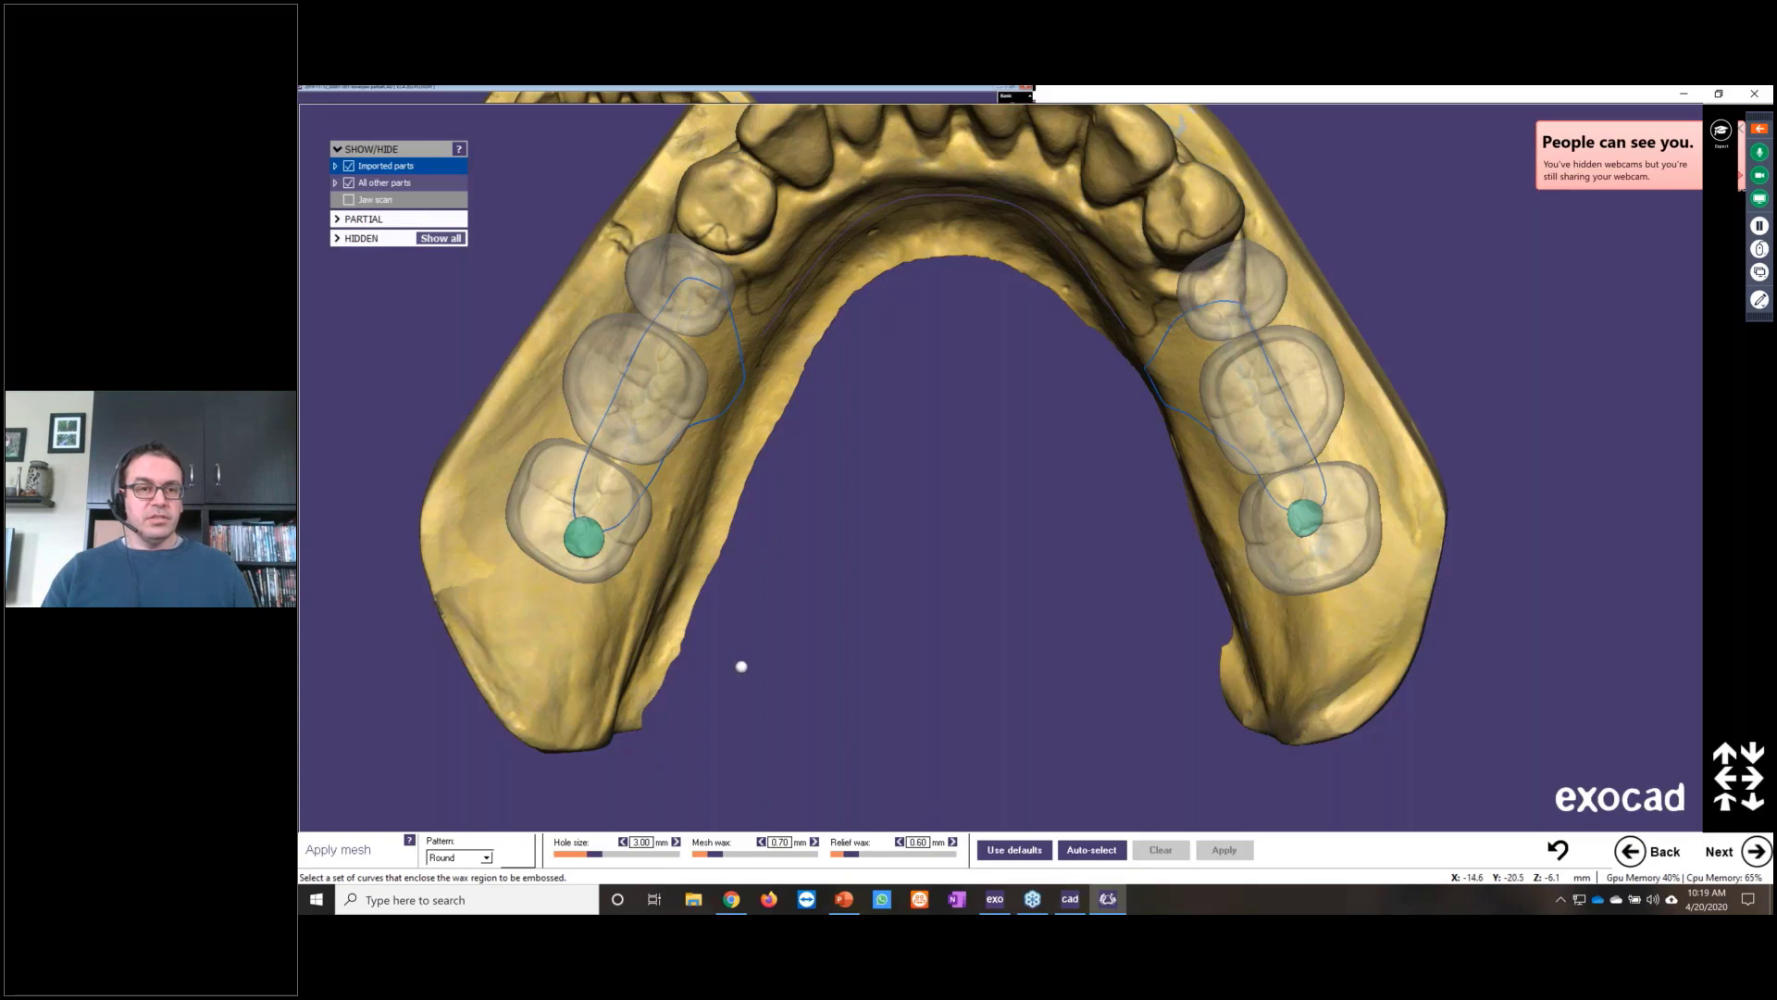
right_click_drag(801, 545, 728, 447)
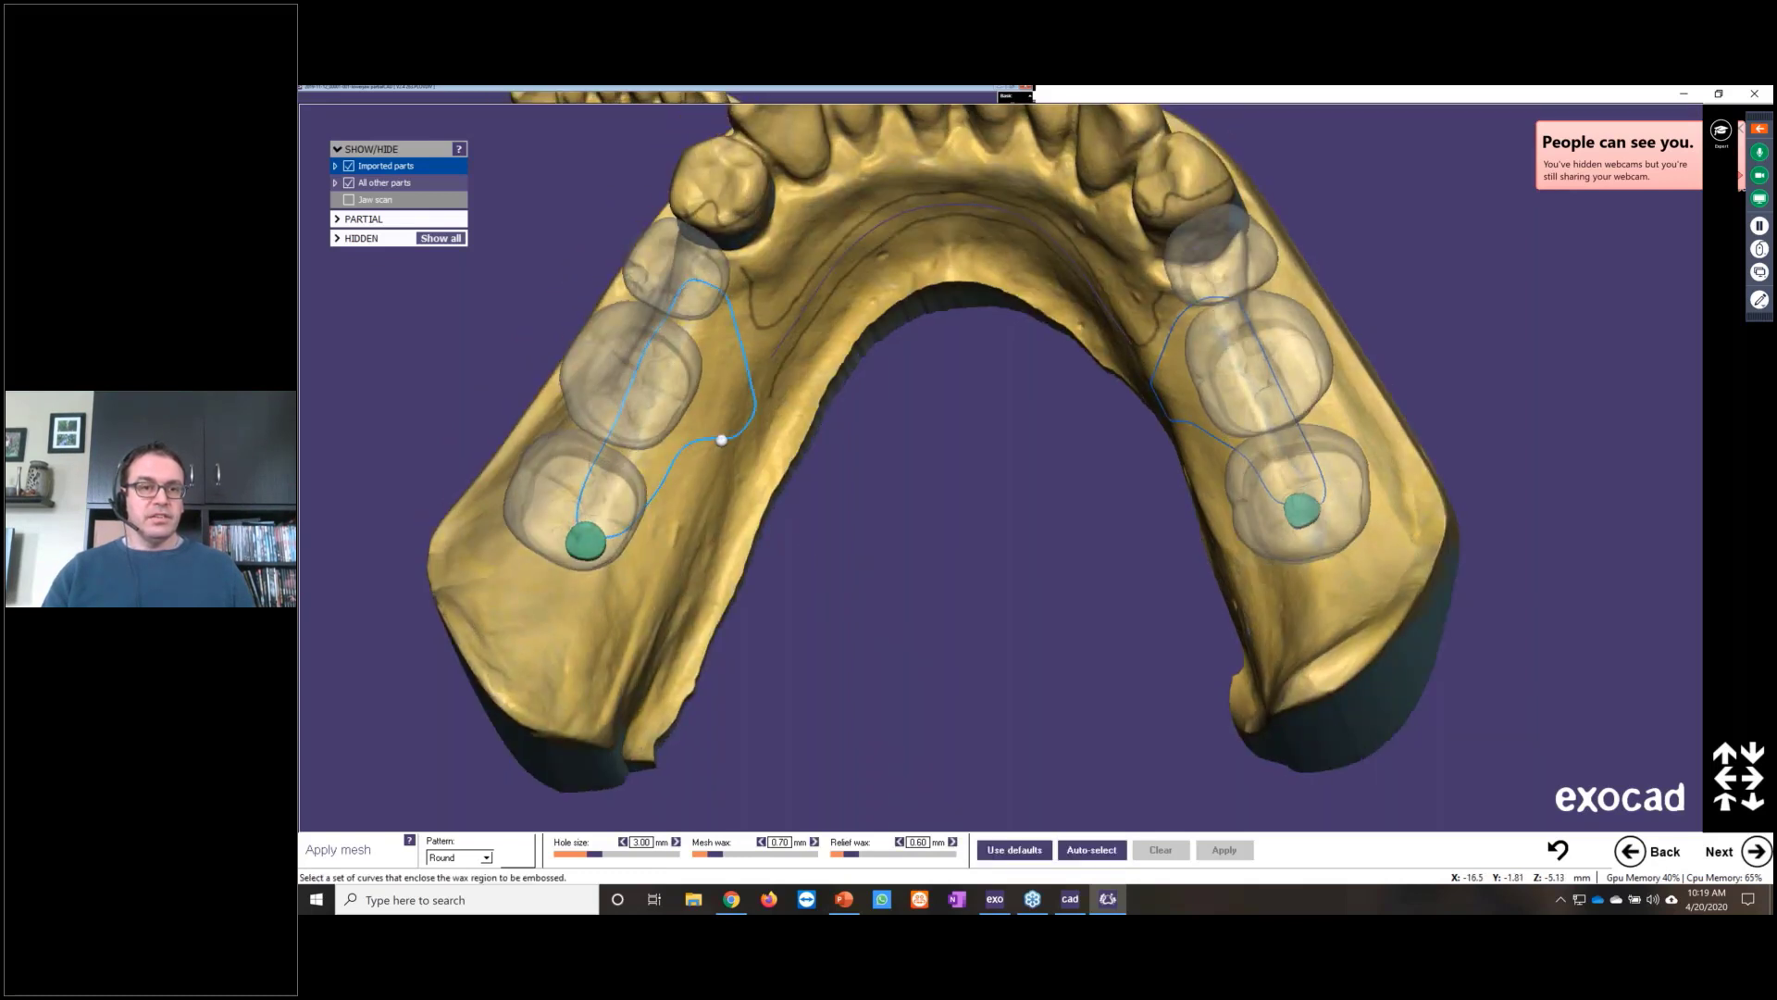
left_click(721, 440)
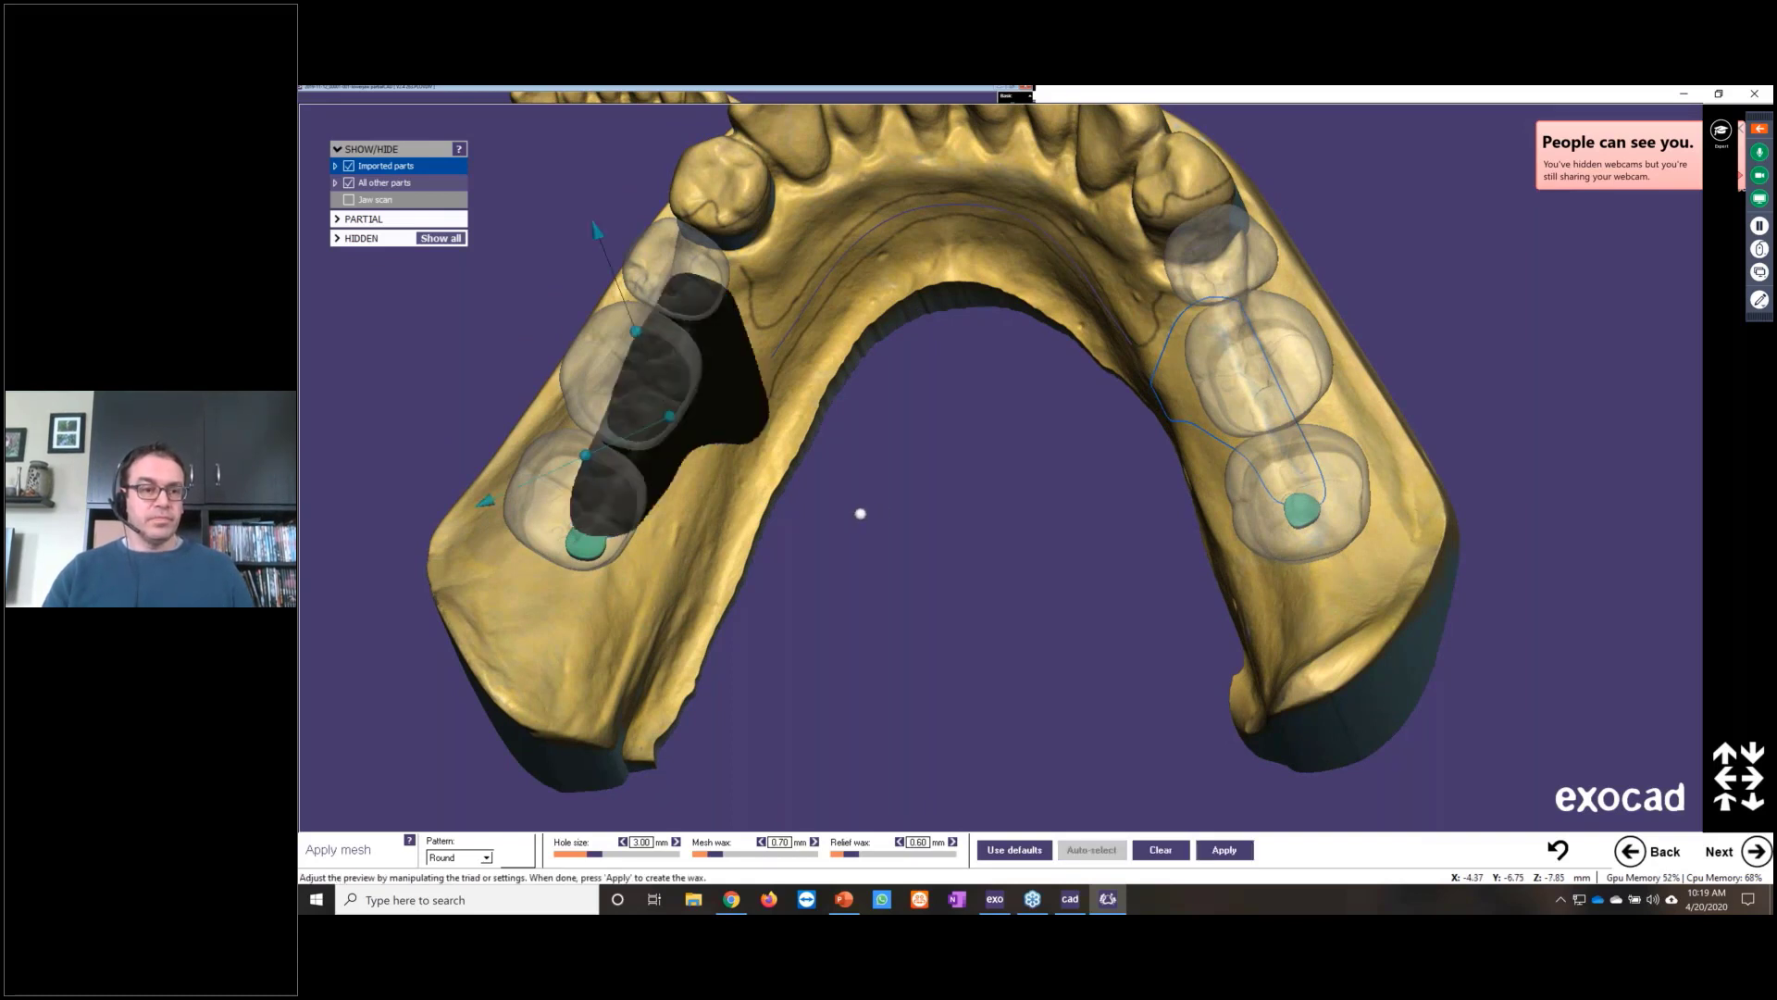
left_click(467, 857)
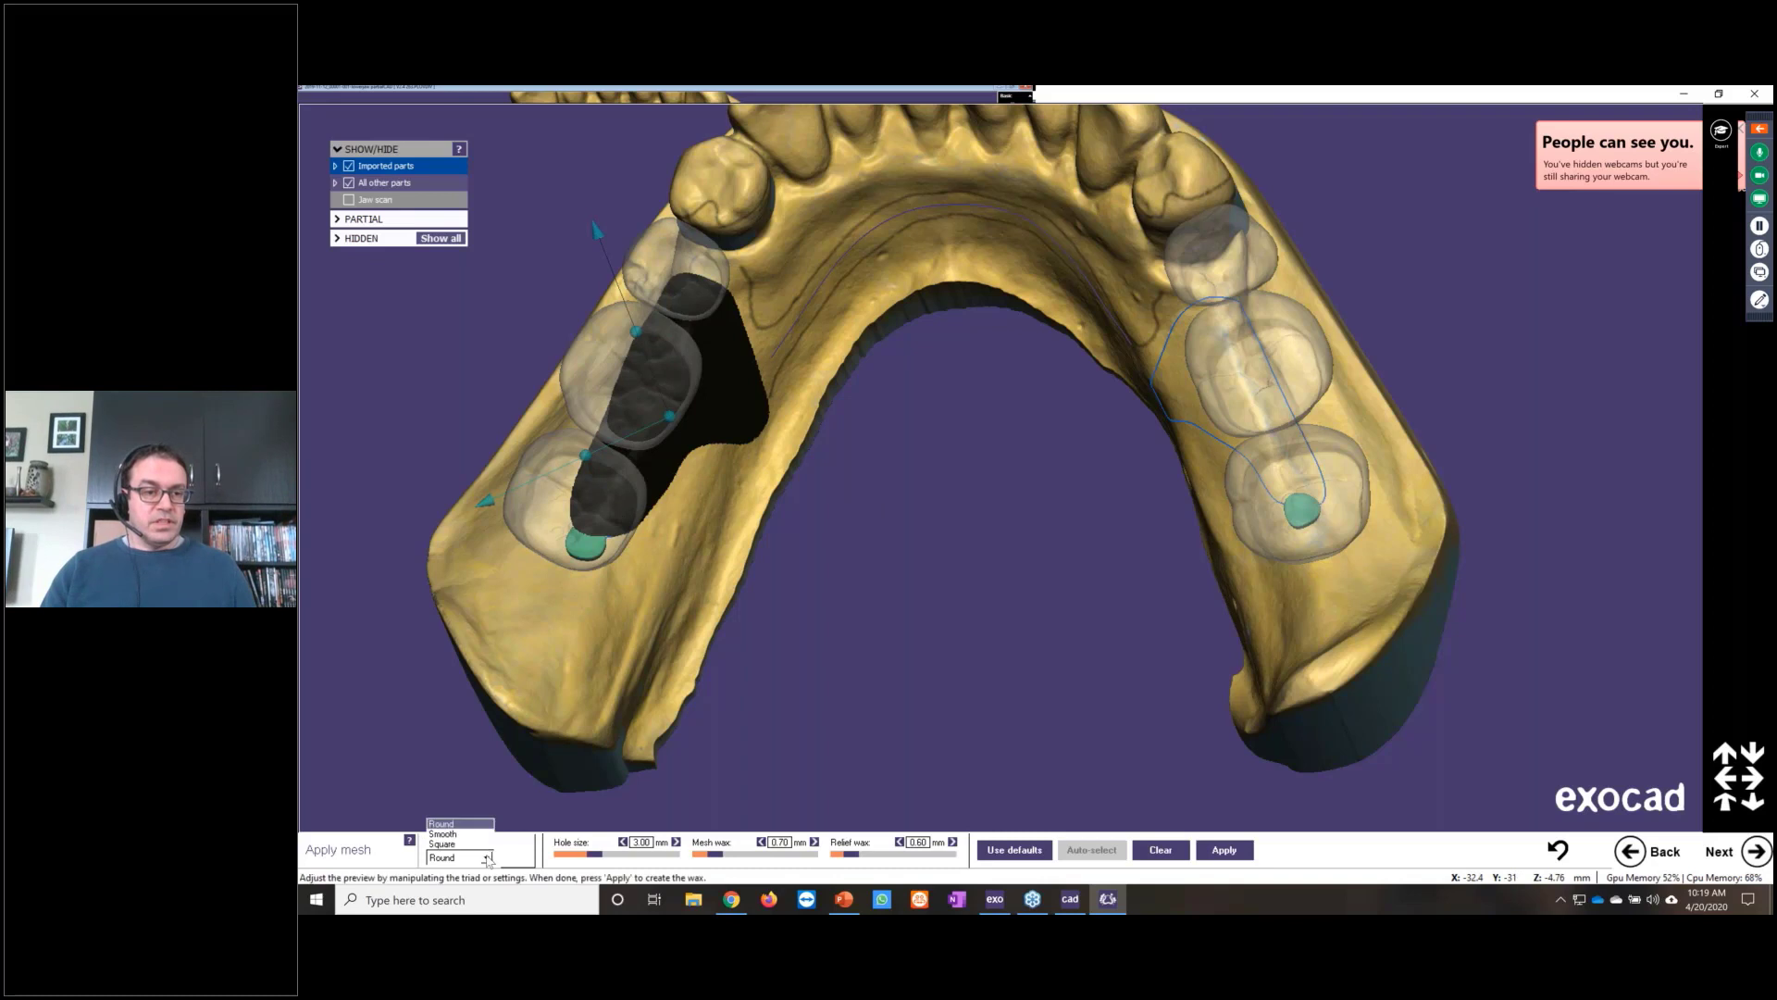
left_click(443, 823)
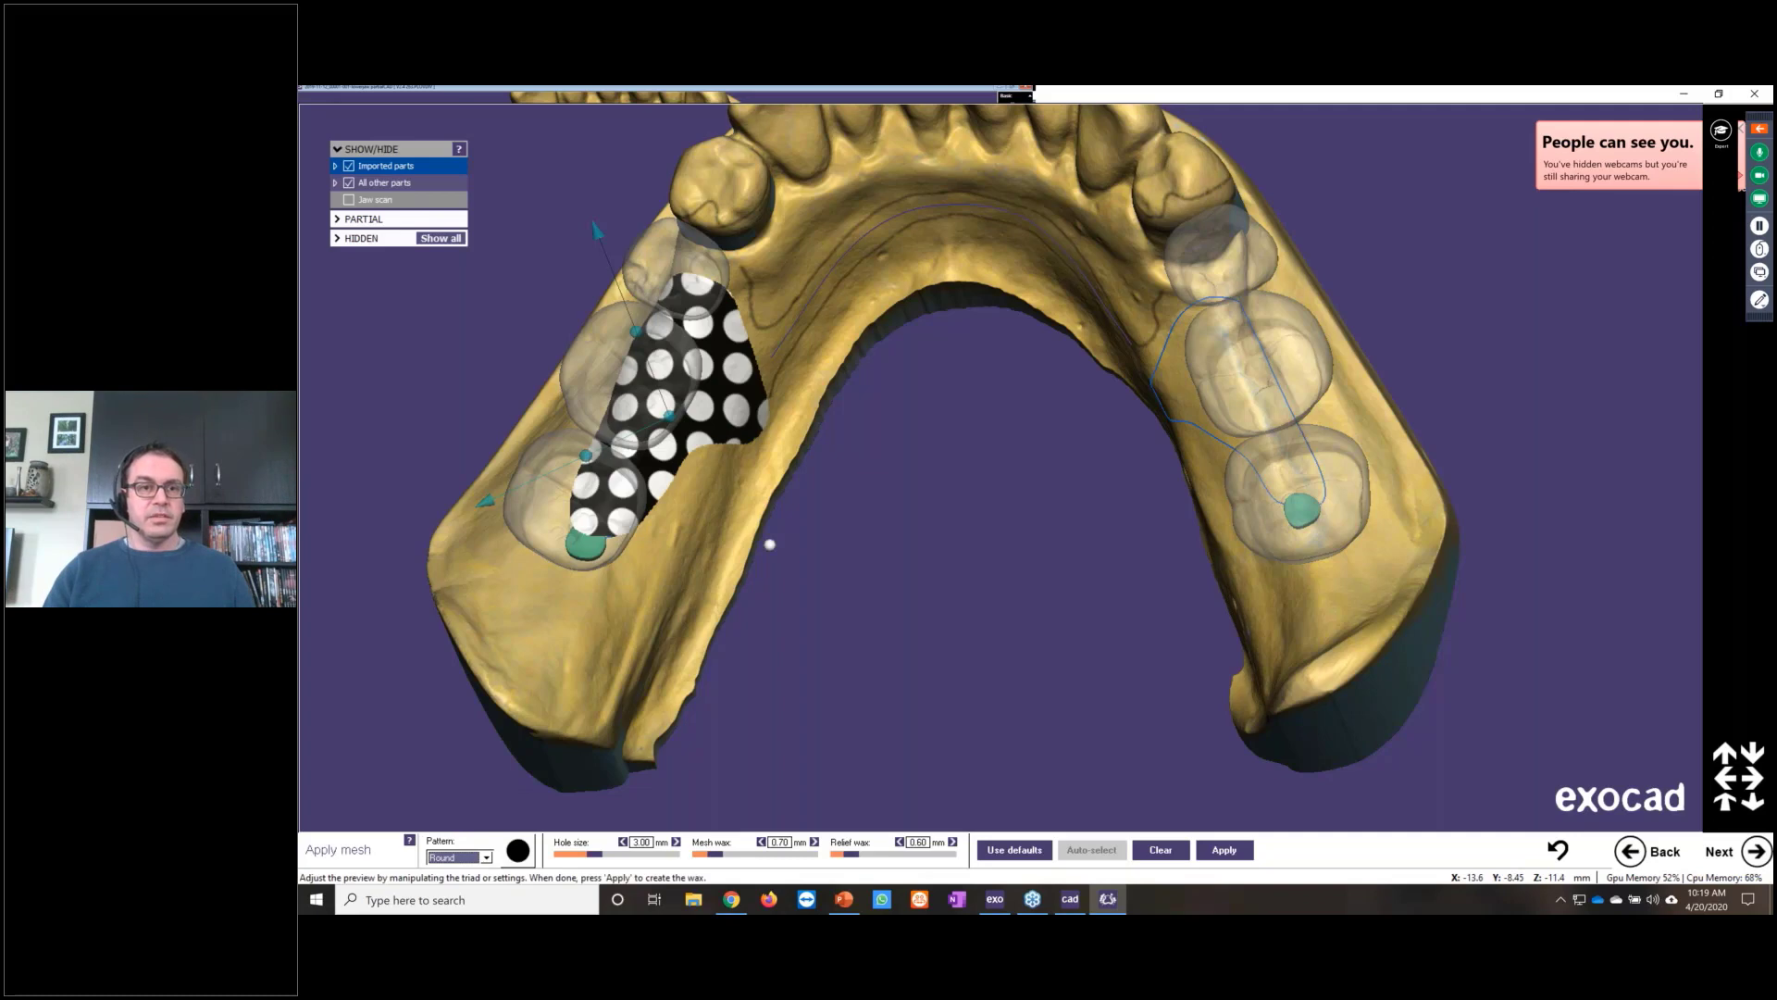
Step: Rotate the left-hand mesh's hole pattern toward the ridge direction and enlarge its holes to about 4.74 mm
middle_click_drag(793, 552, 950, 572)
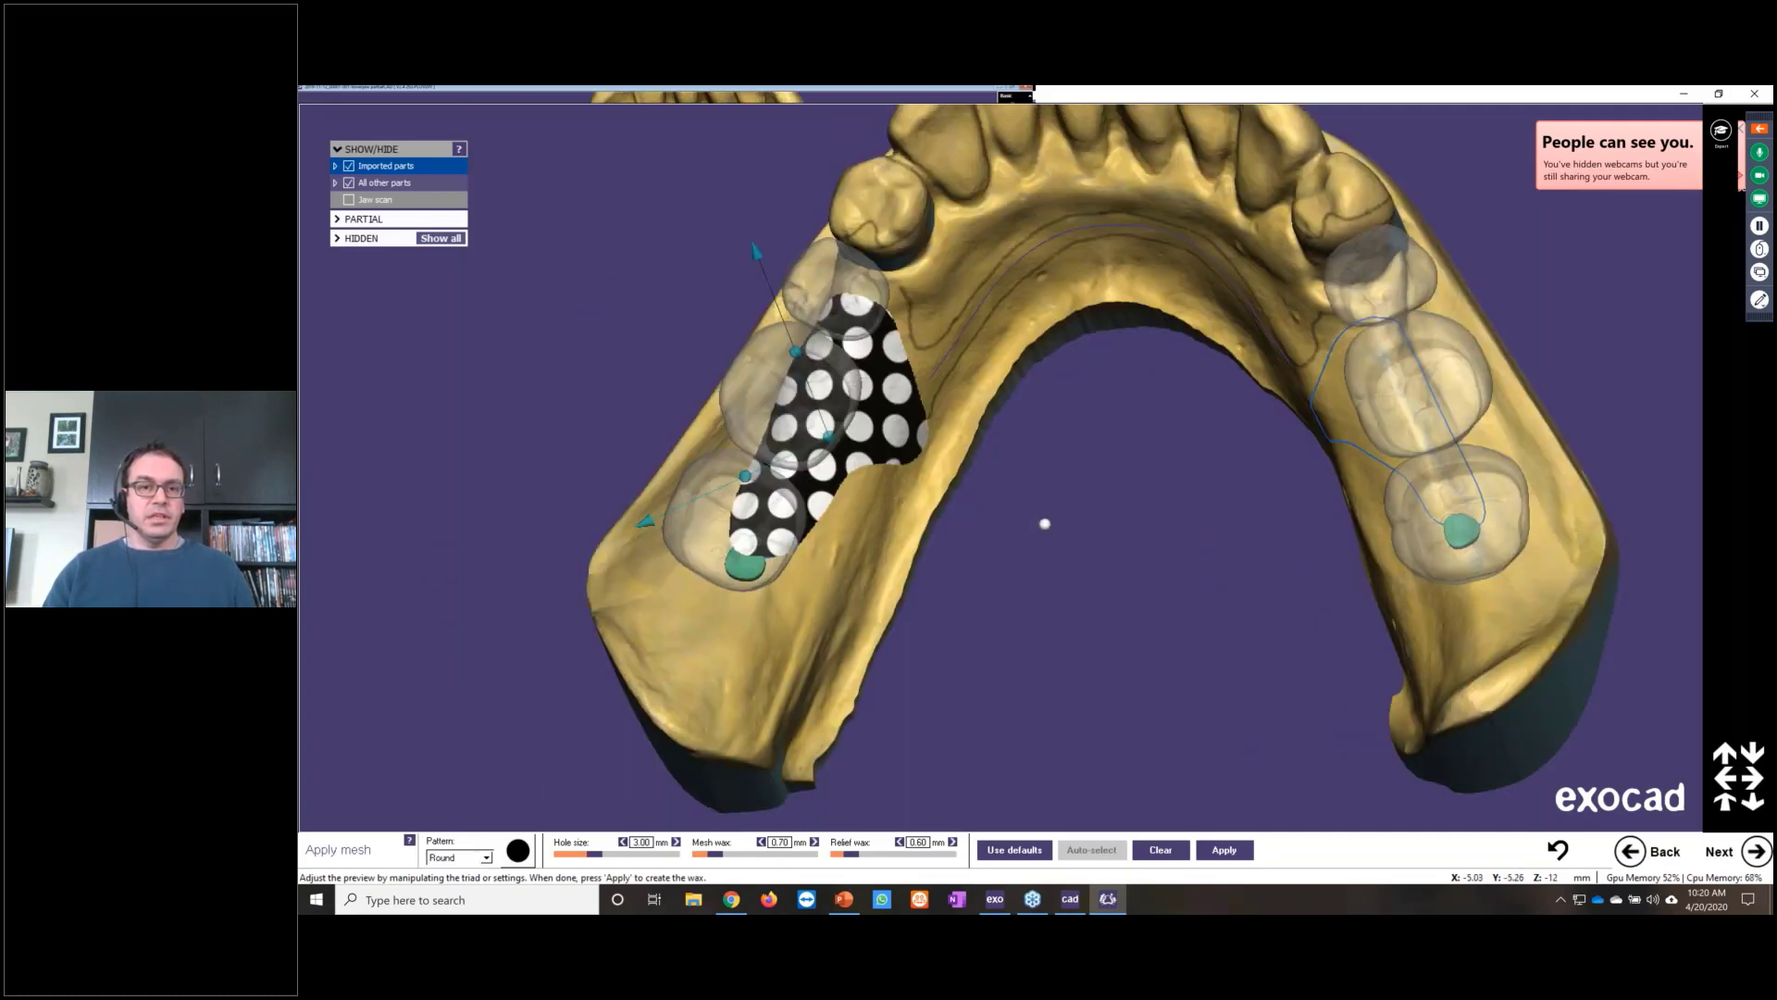
right_click_drag(1045, 524, 1046, 519)
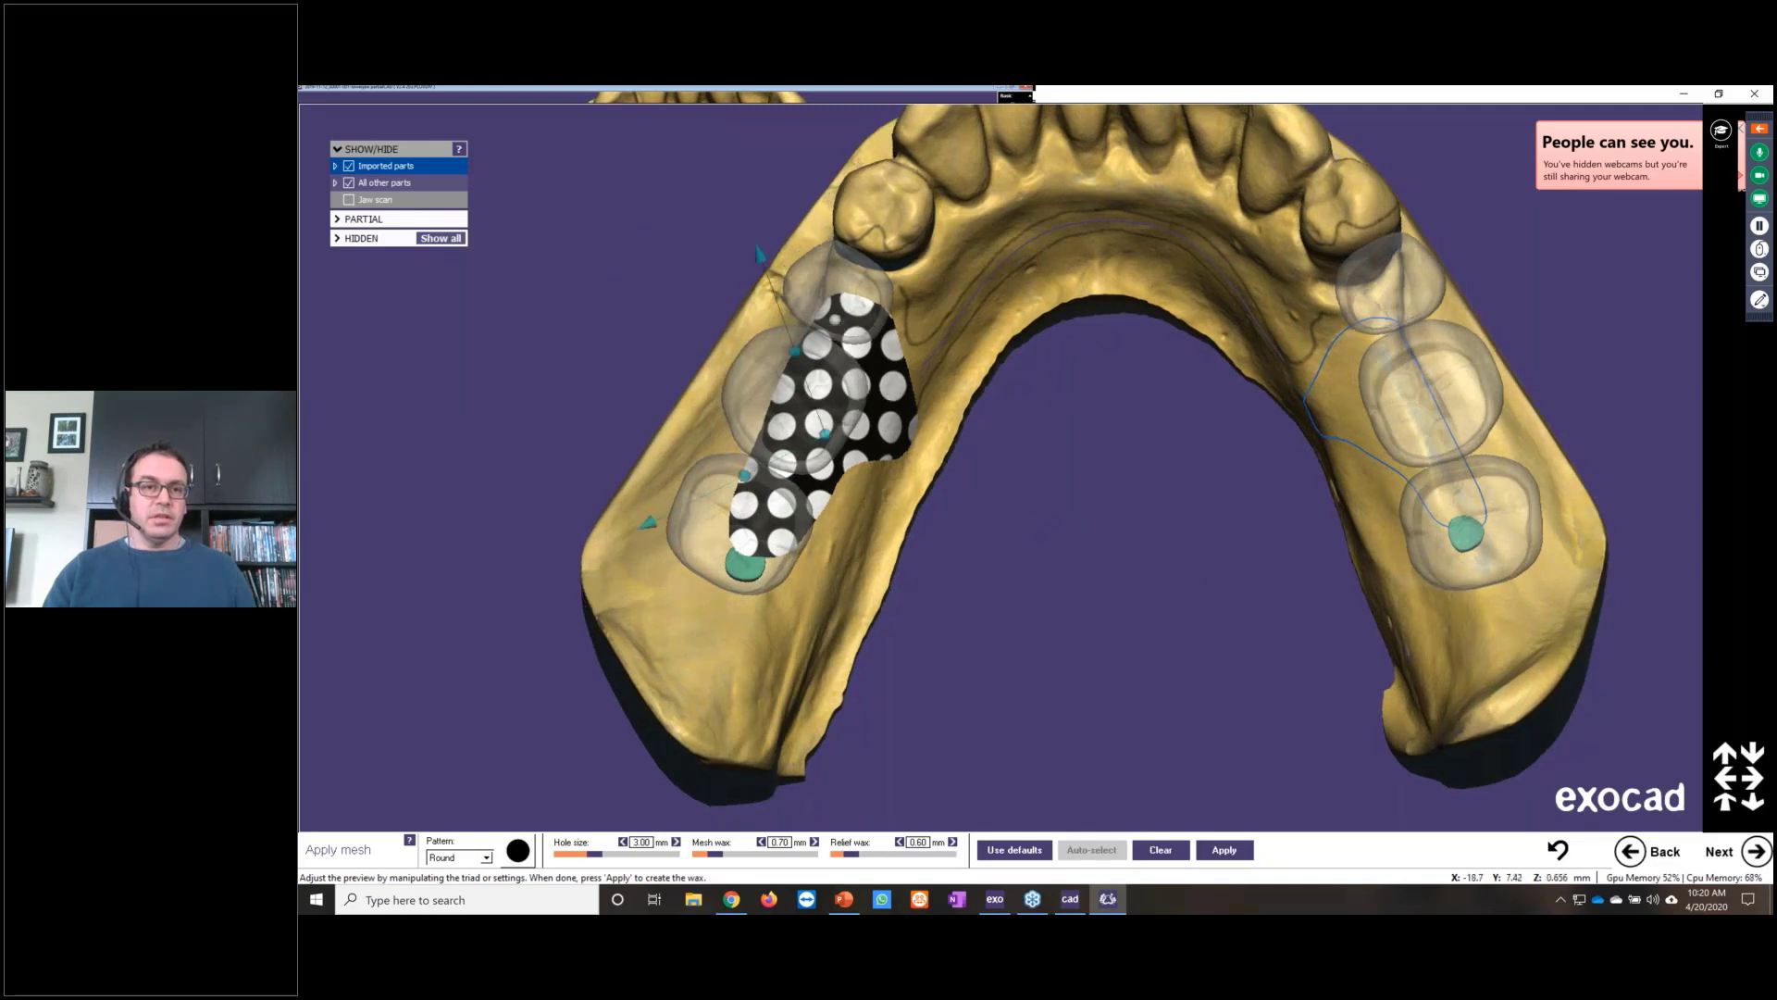
left_click_drag(794, 349, 833, 340)
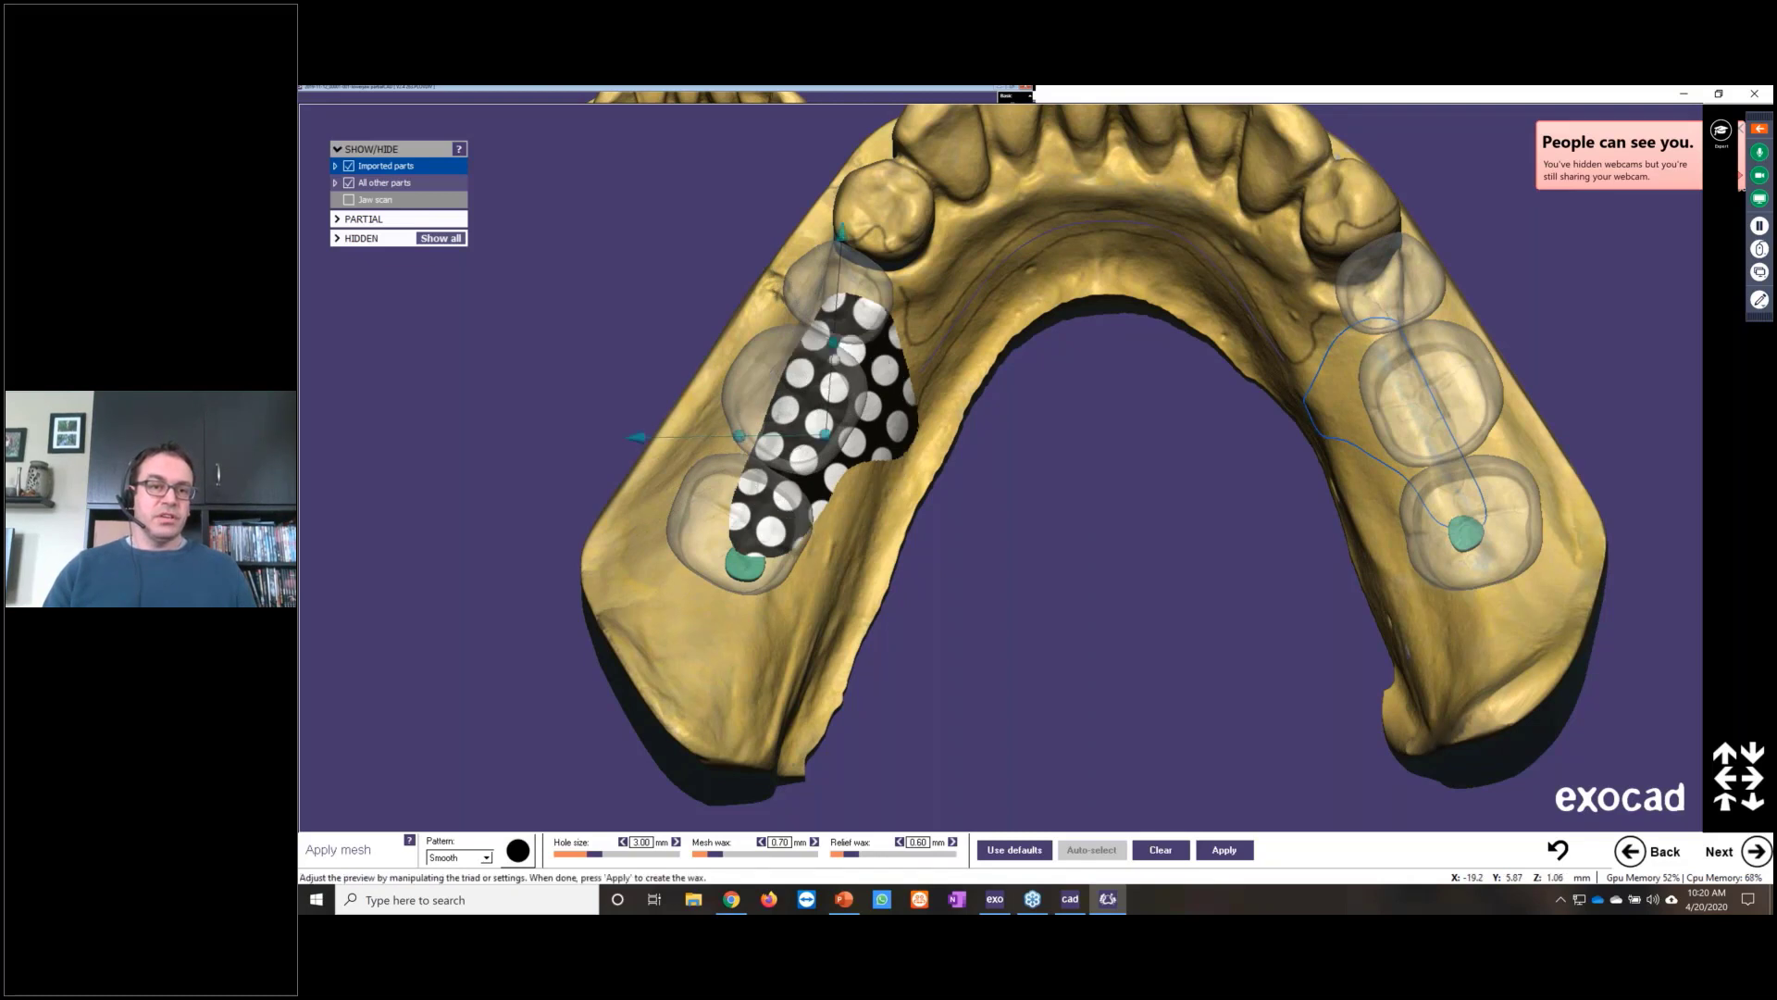
mouse_move(833, 345)
left_mouse_down()
mouse_move(853, 342)
mouse_move(816, 342)
left_mouse_up()
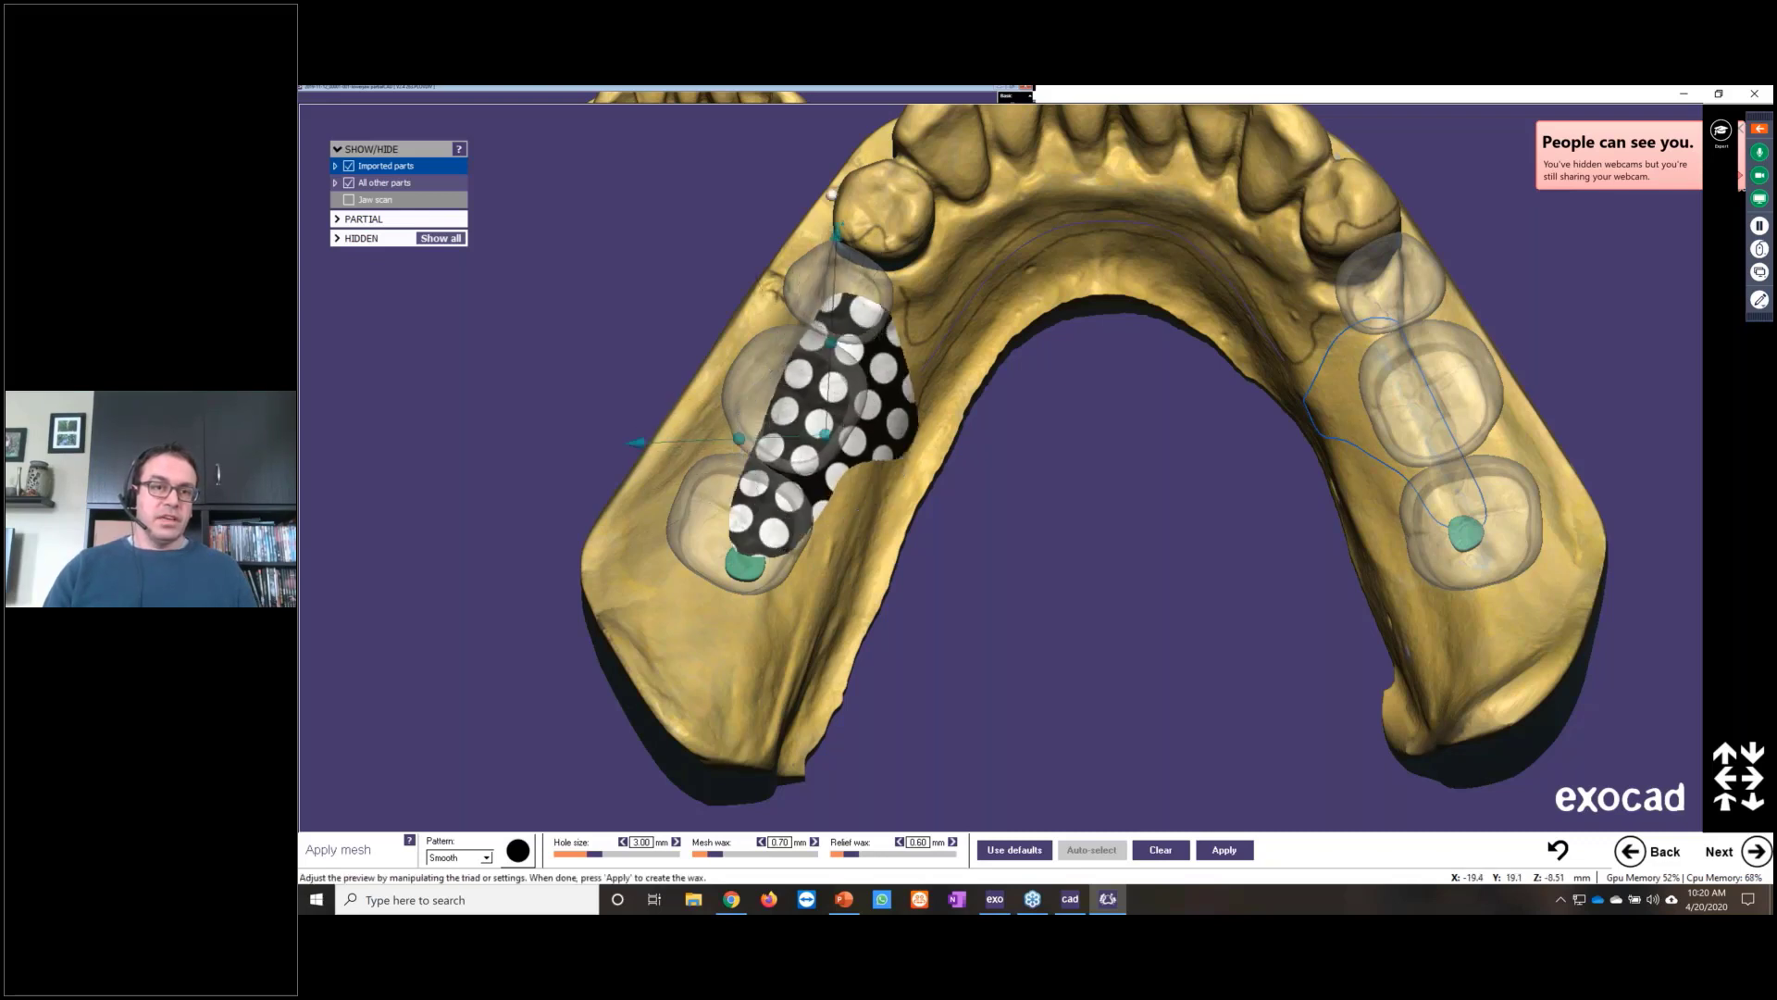
left_click_drag(832, 194, 841, 144)
left_click_drag(805, 435, 618, 442)
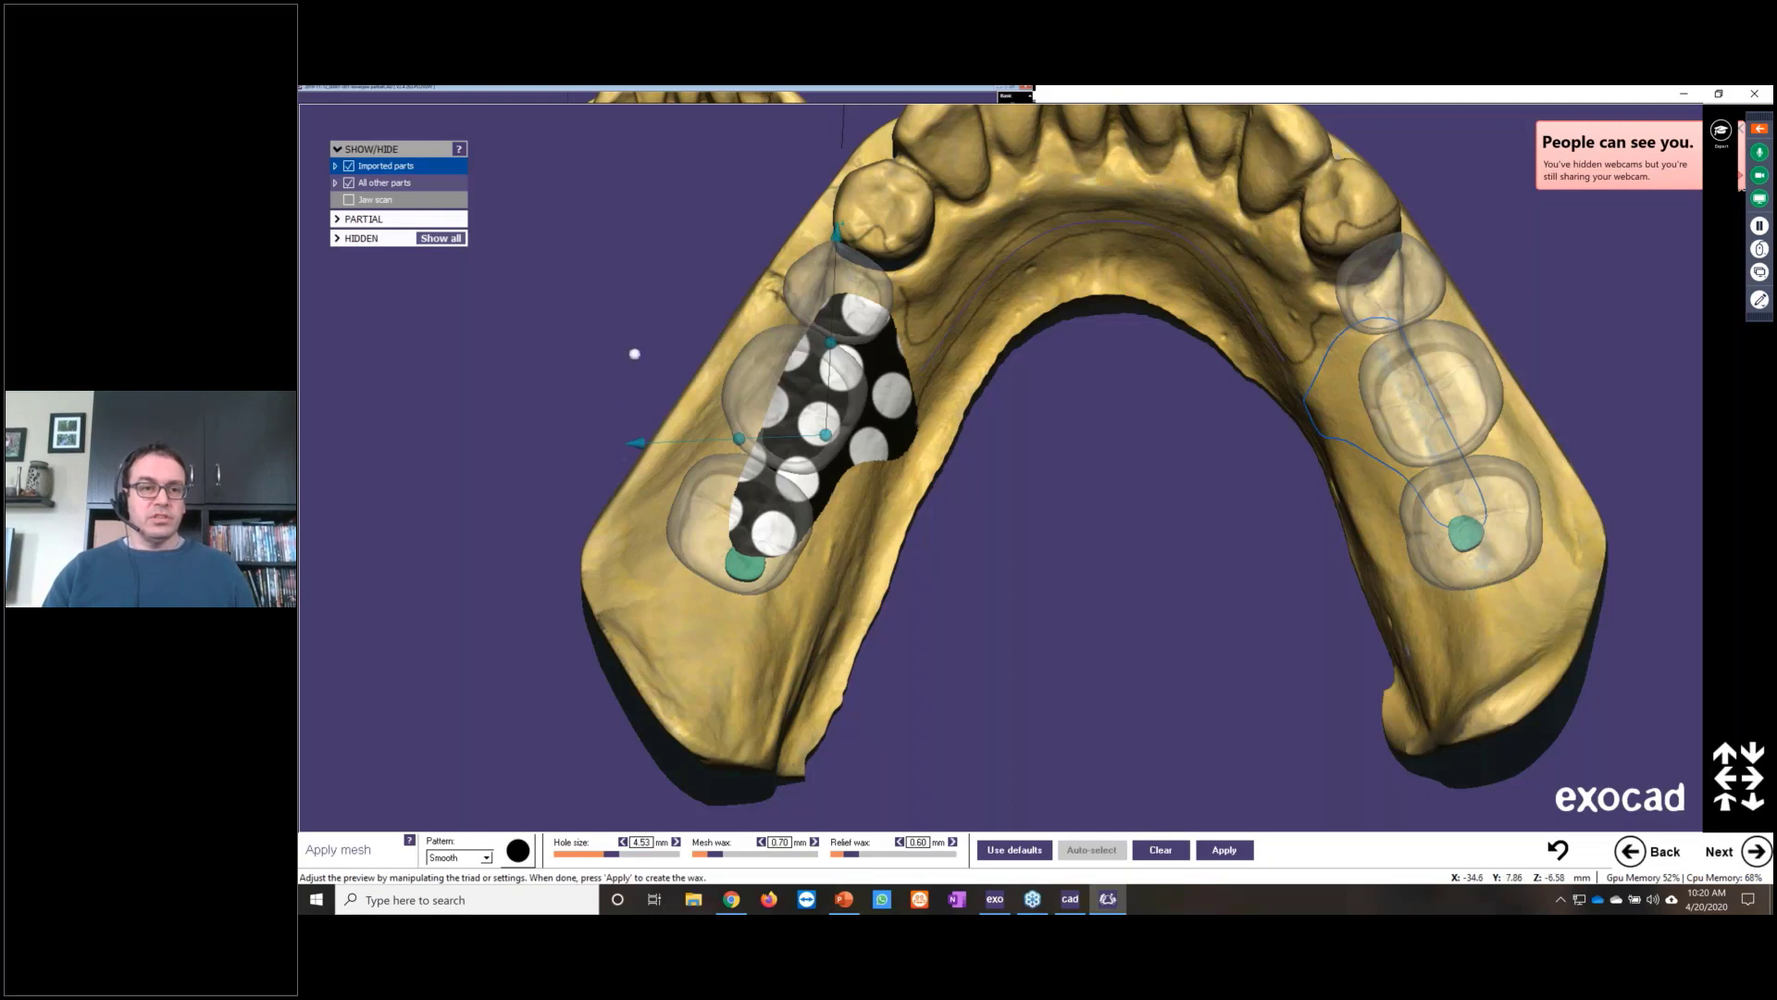
left_click_drag(633, 442, 634, 443)
left_click_drag(631, 442, 623, 444)
Step: Align the left-hand mesh's holes along the ridge under the denture teeth at about 4.96 mm hole size and apply the mesh
left_click_drag(825, 434, 813, 399)
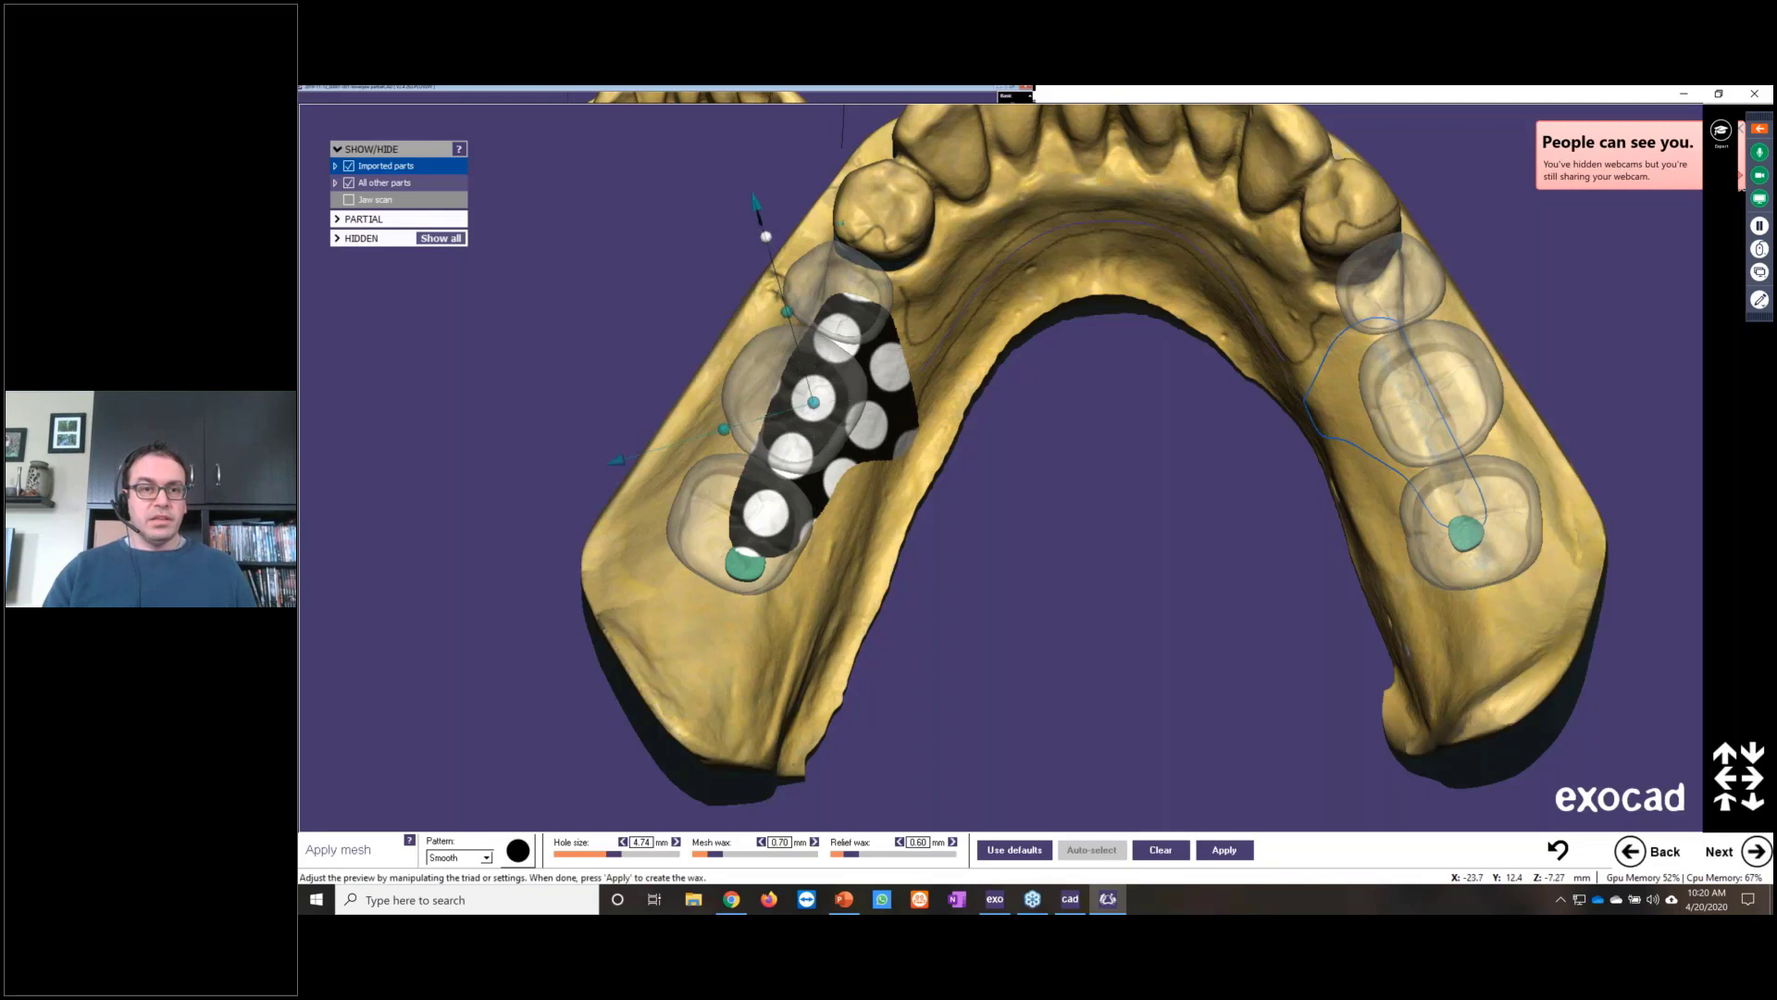
left_click_drag(754, 199, 751, 190)
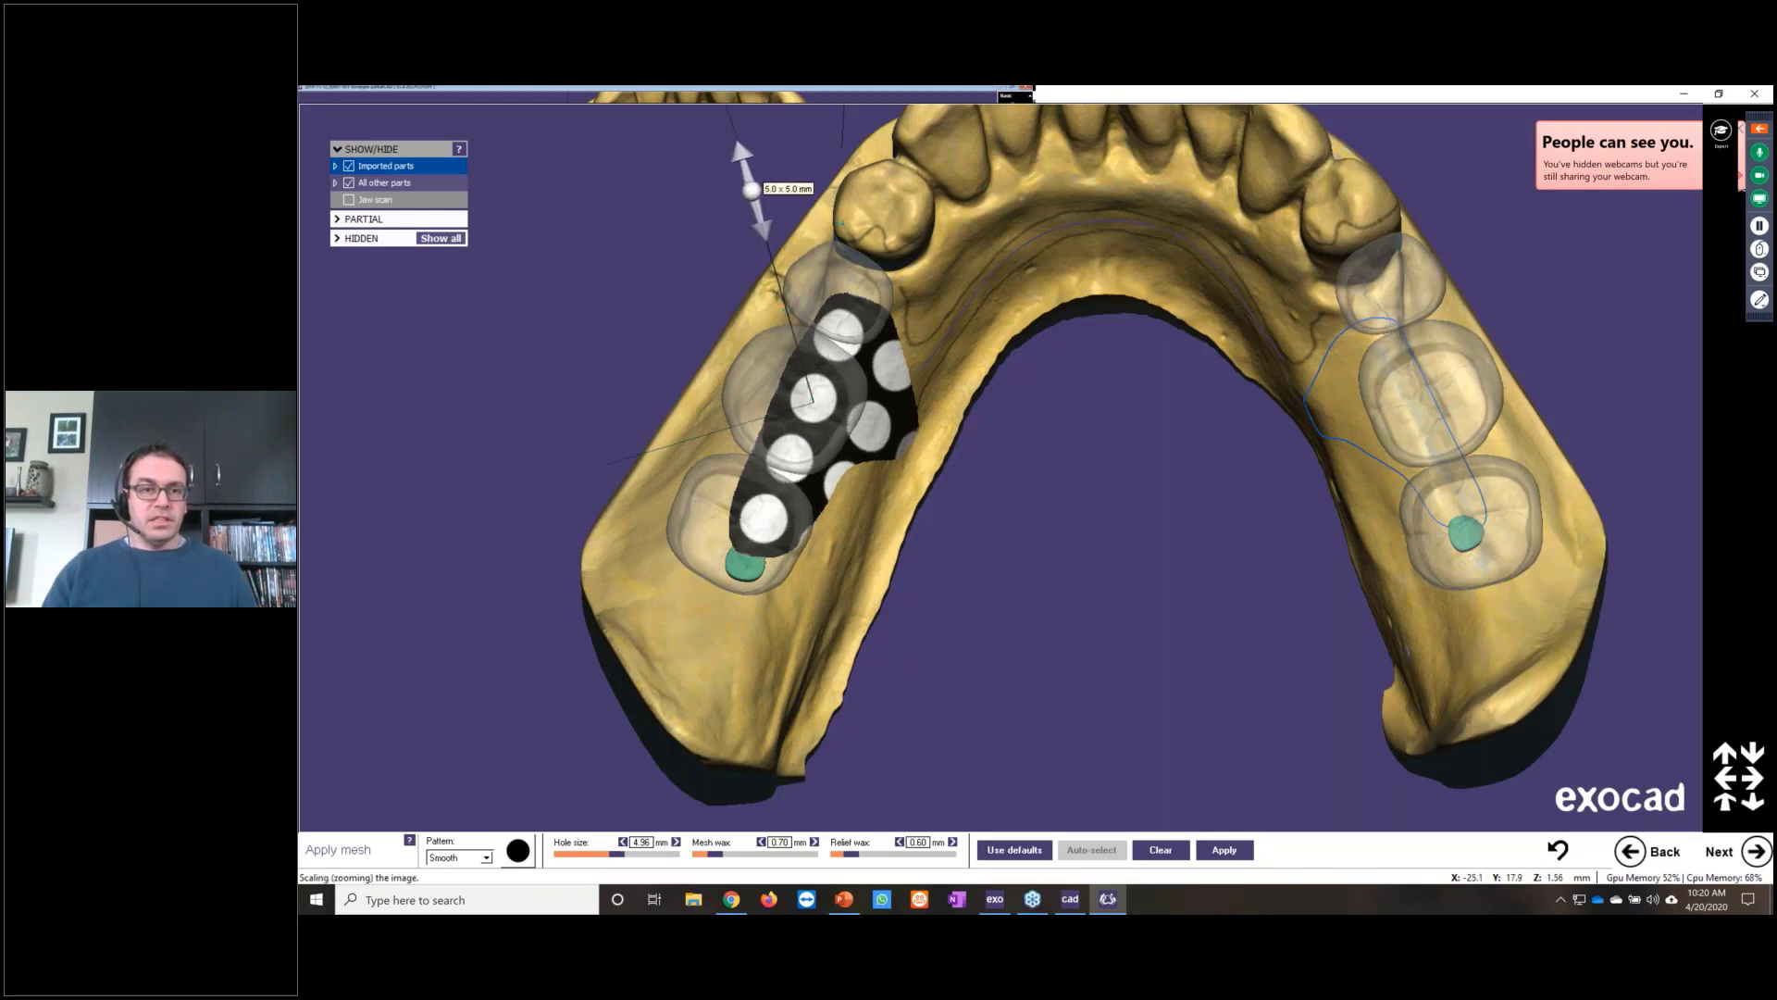
left_click_drag(786, 311, 791, 307)
left_click_drag(811, 399, 817, 399)
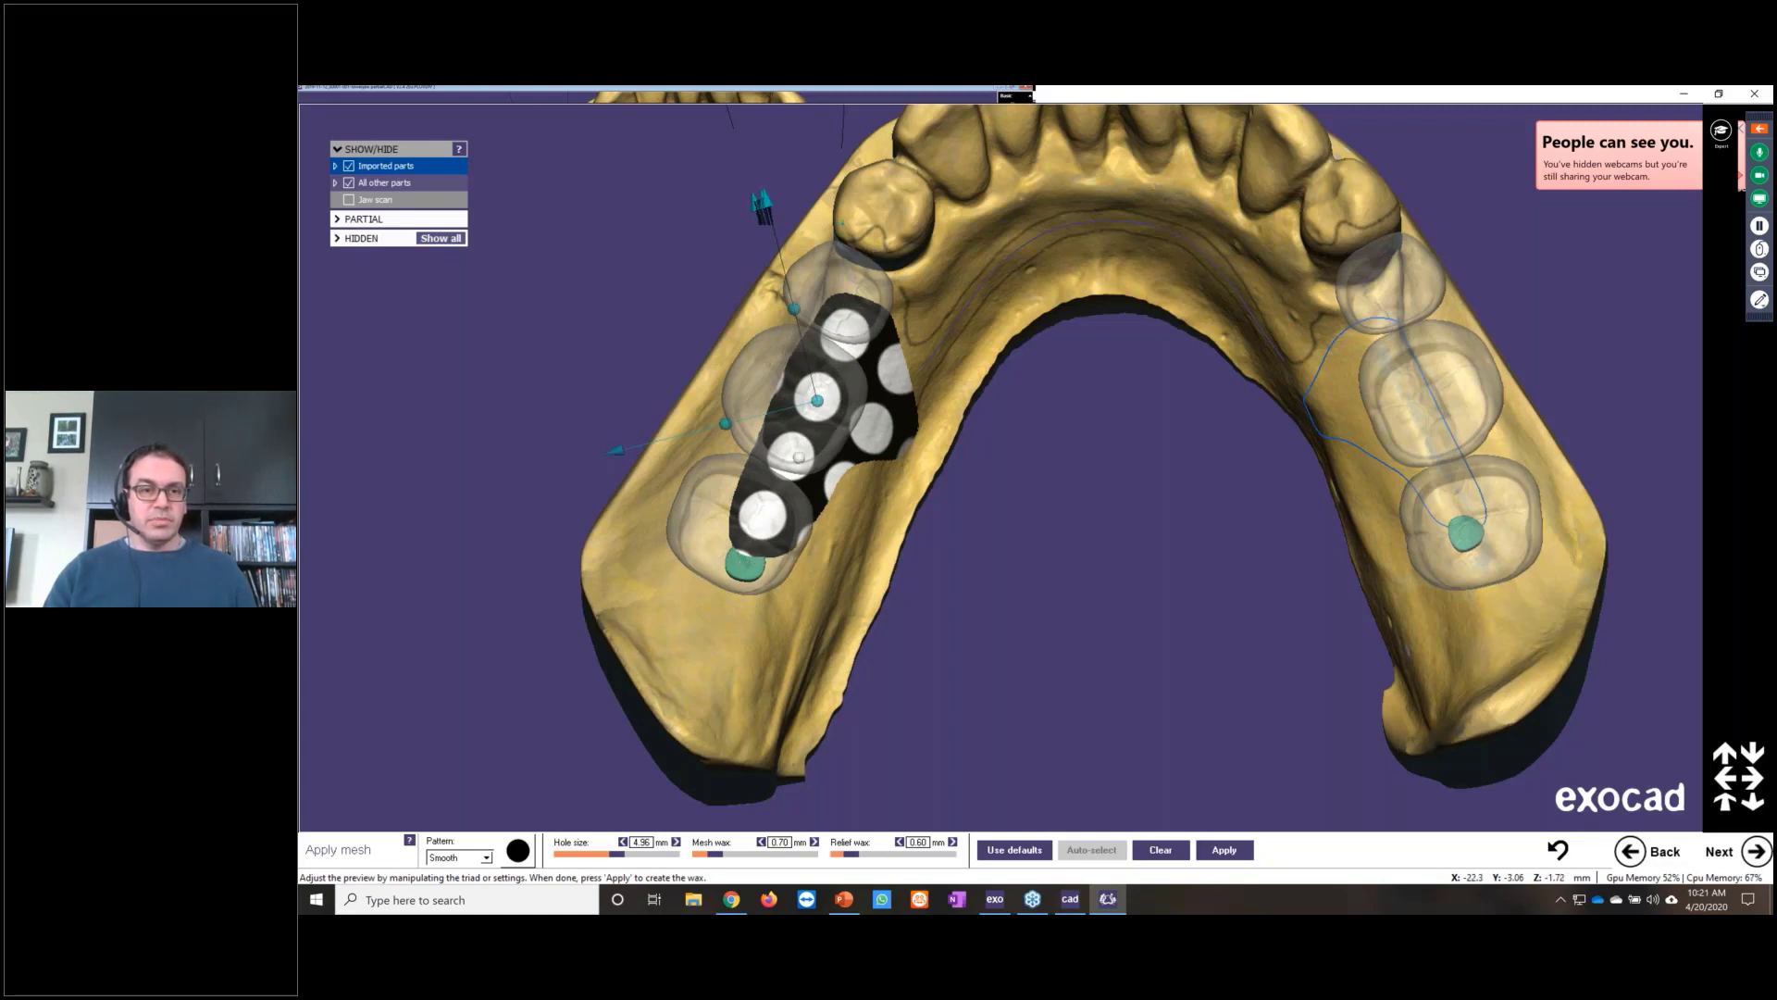
left_click_drag(818, 413, 816, 398)
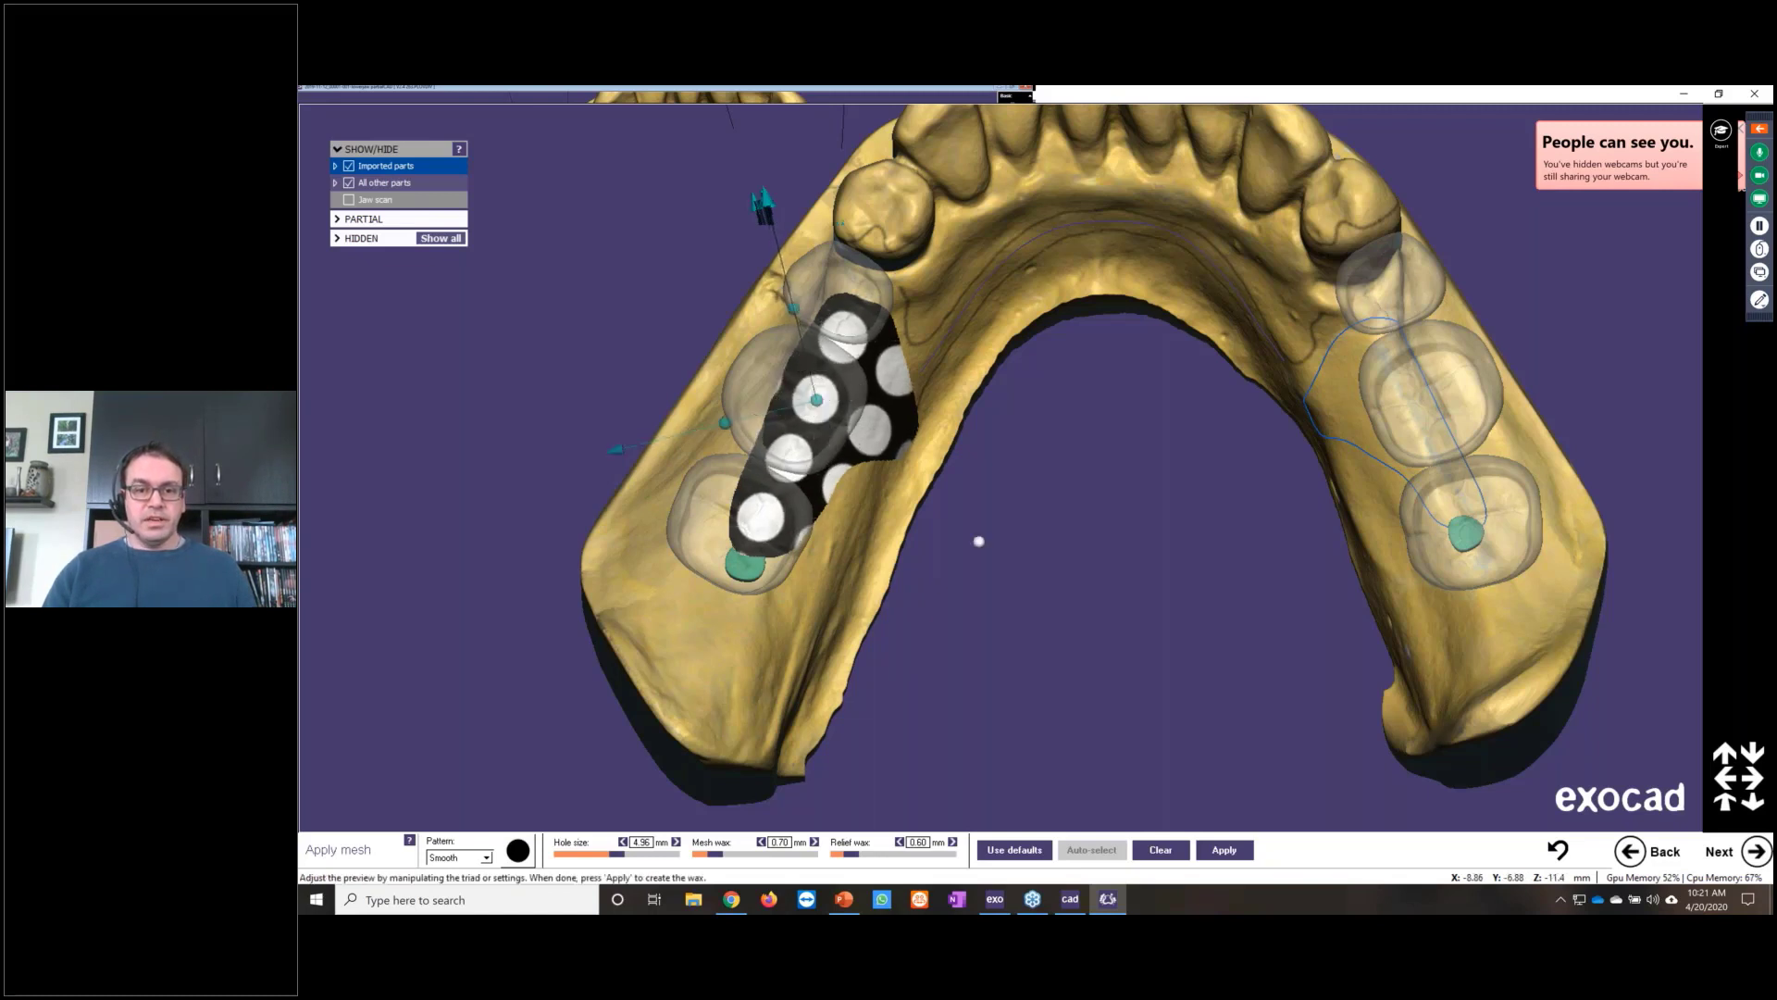
left_click(1224, 850)
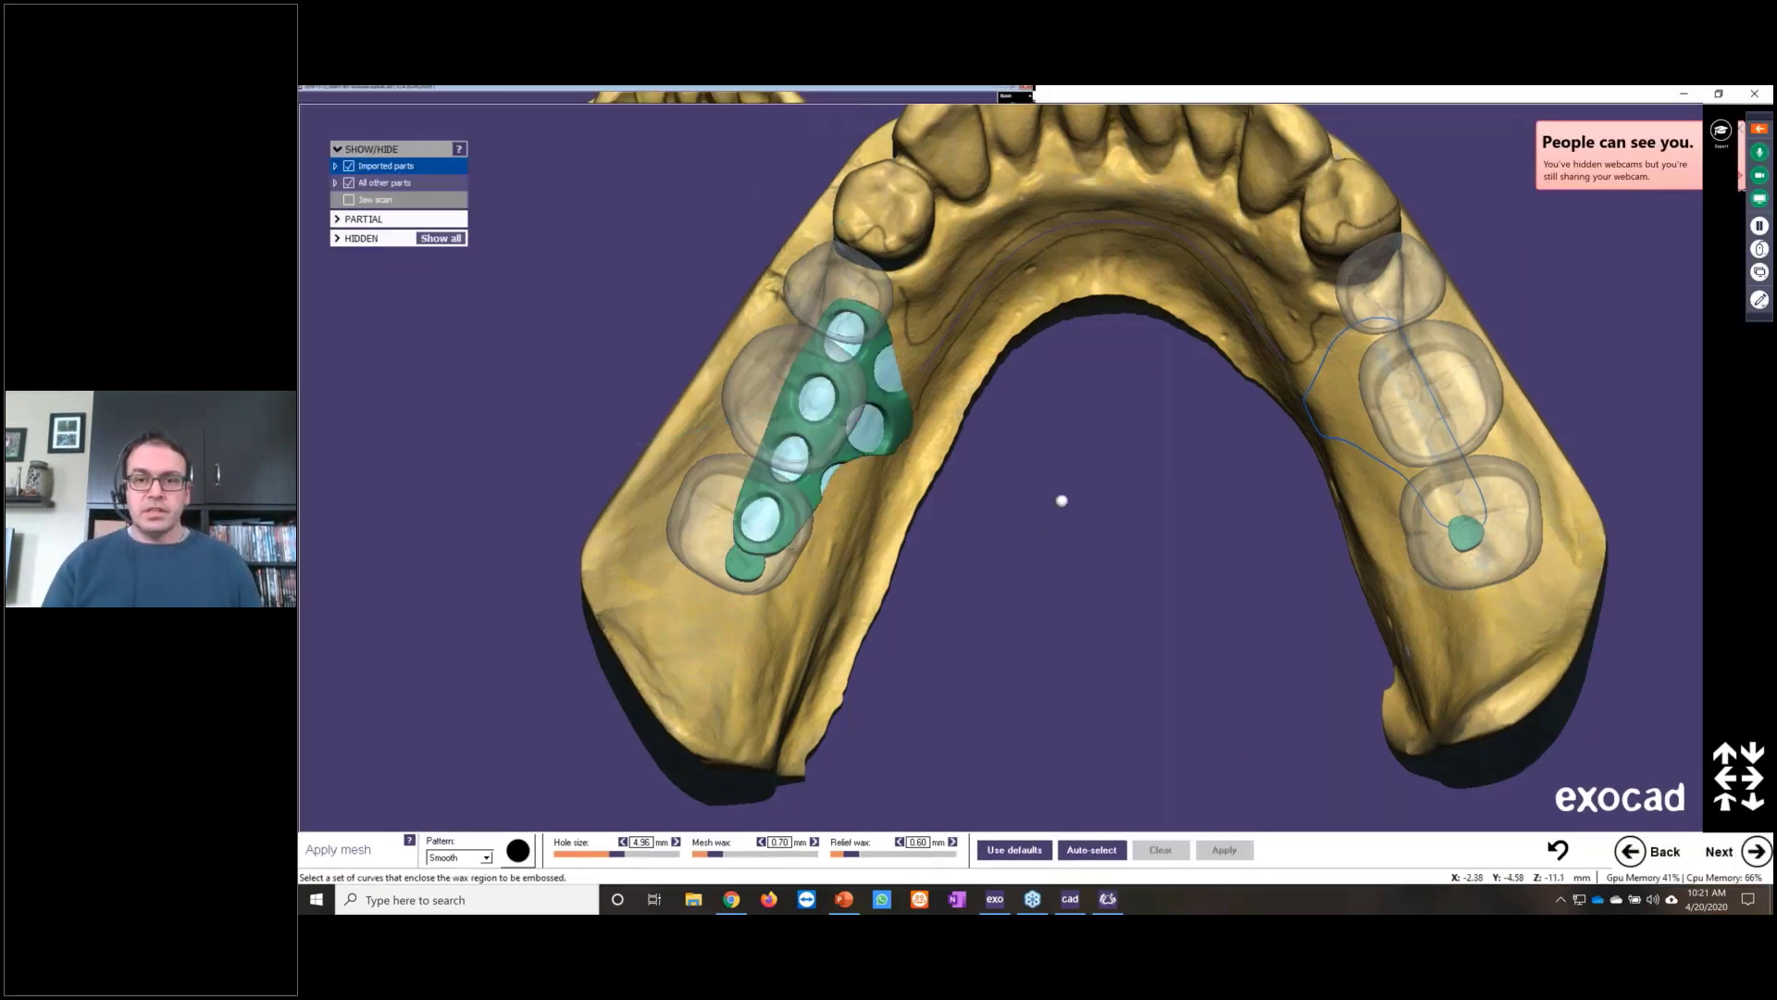
Step: Select the right-hand mesh outline and give it the Round hole pattern
left_click(1372, 457)
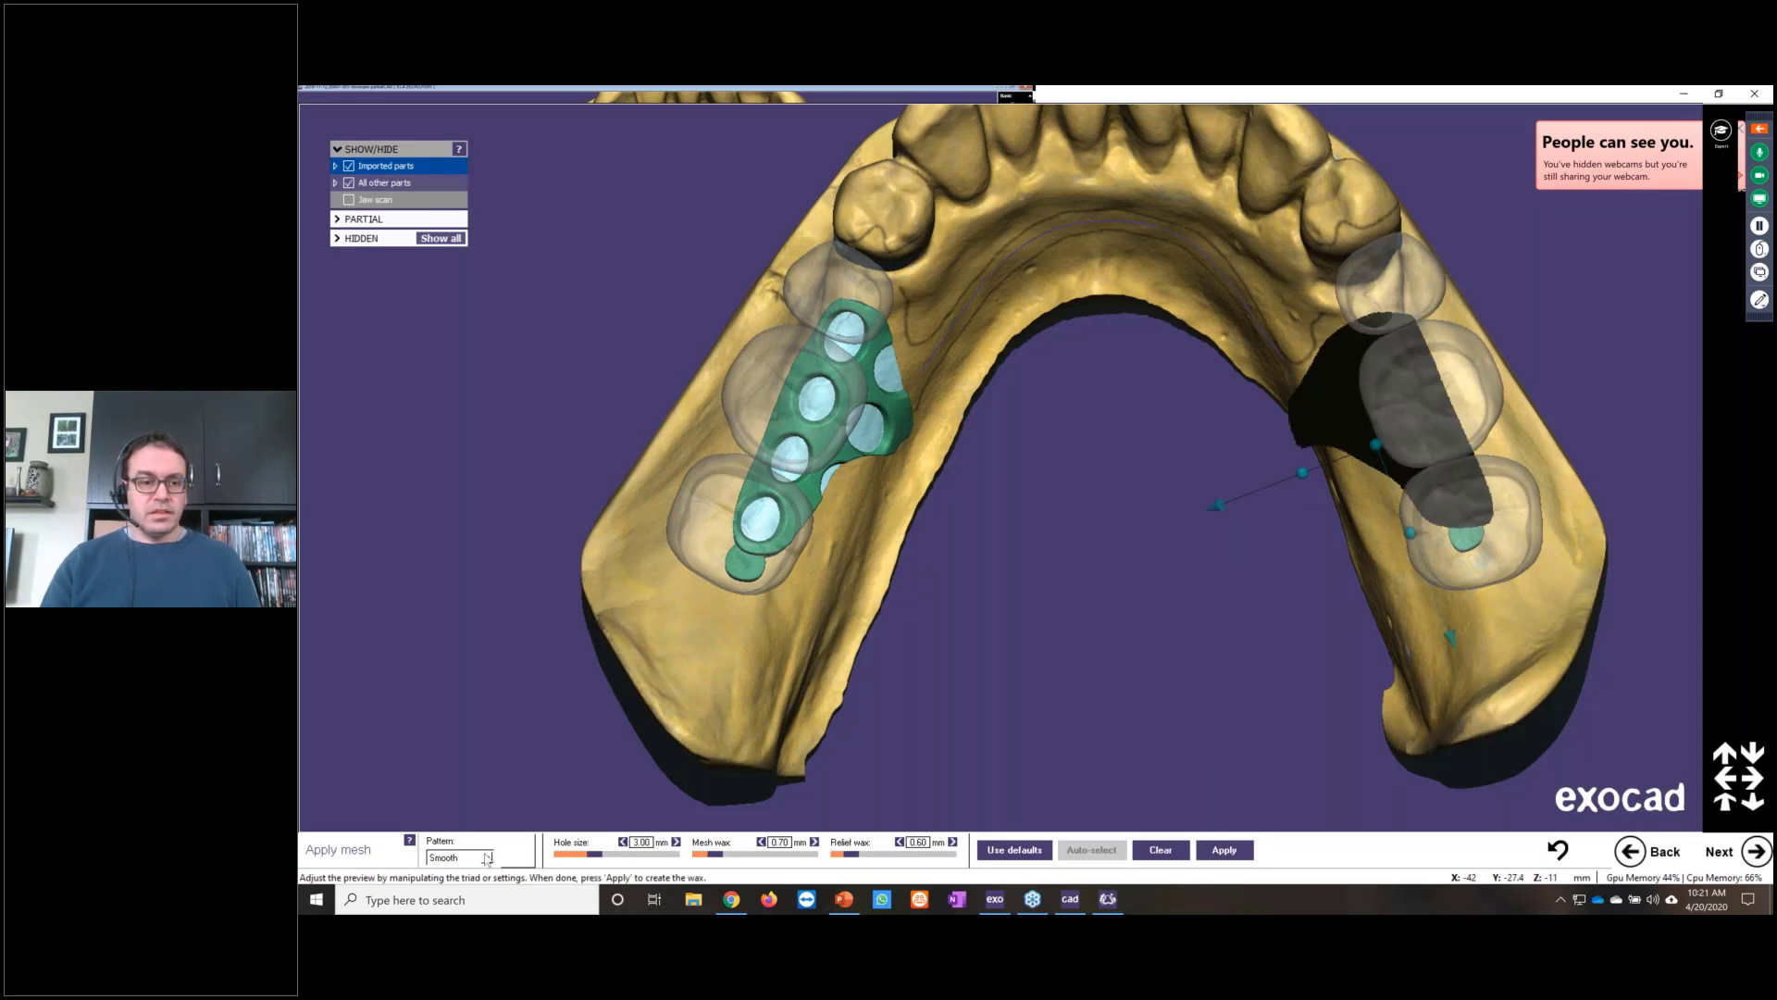
left_click(485, 858)
left_click(458, 828)
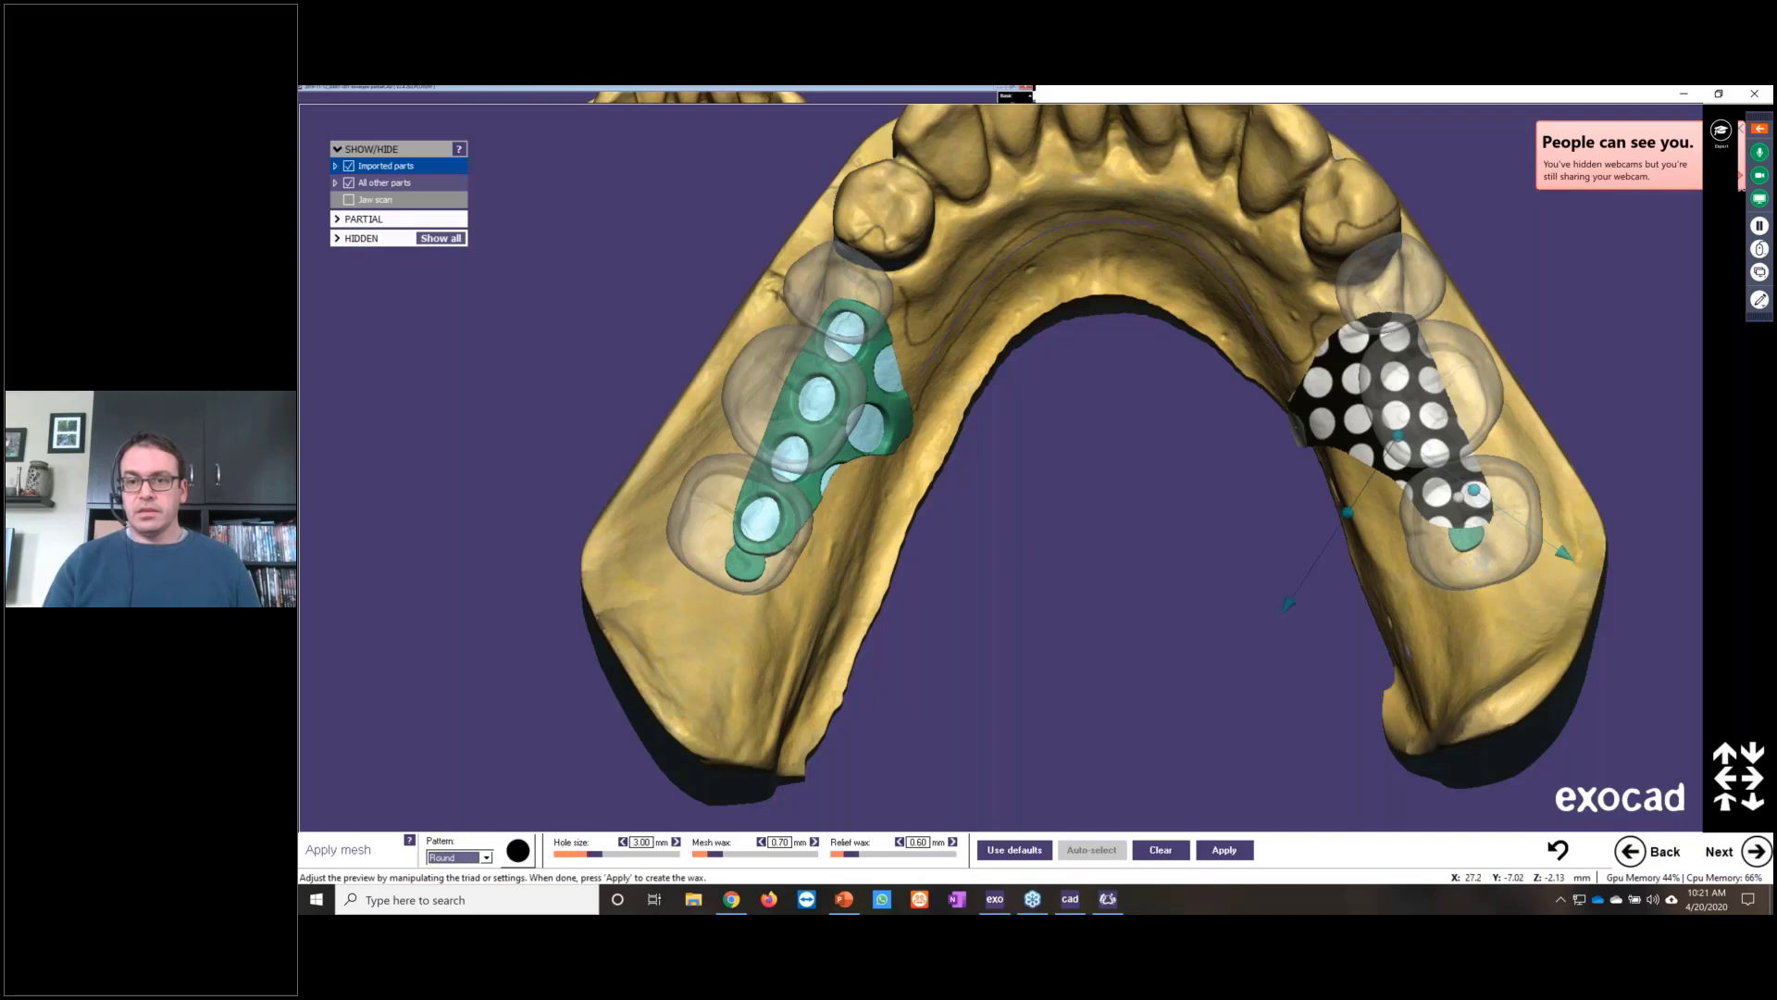
Step: Rotate the right-hand mesh's hole pattern toward the ridge direction and enlarge its holes to about 4.52 mm
left_click_drag(1473, 489, 1484, 463)
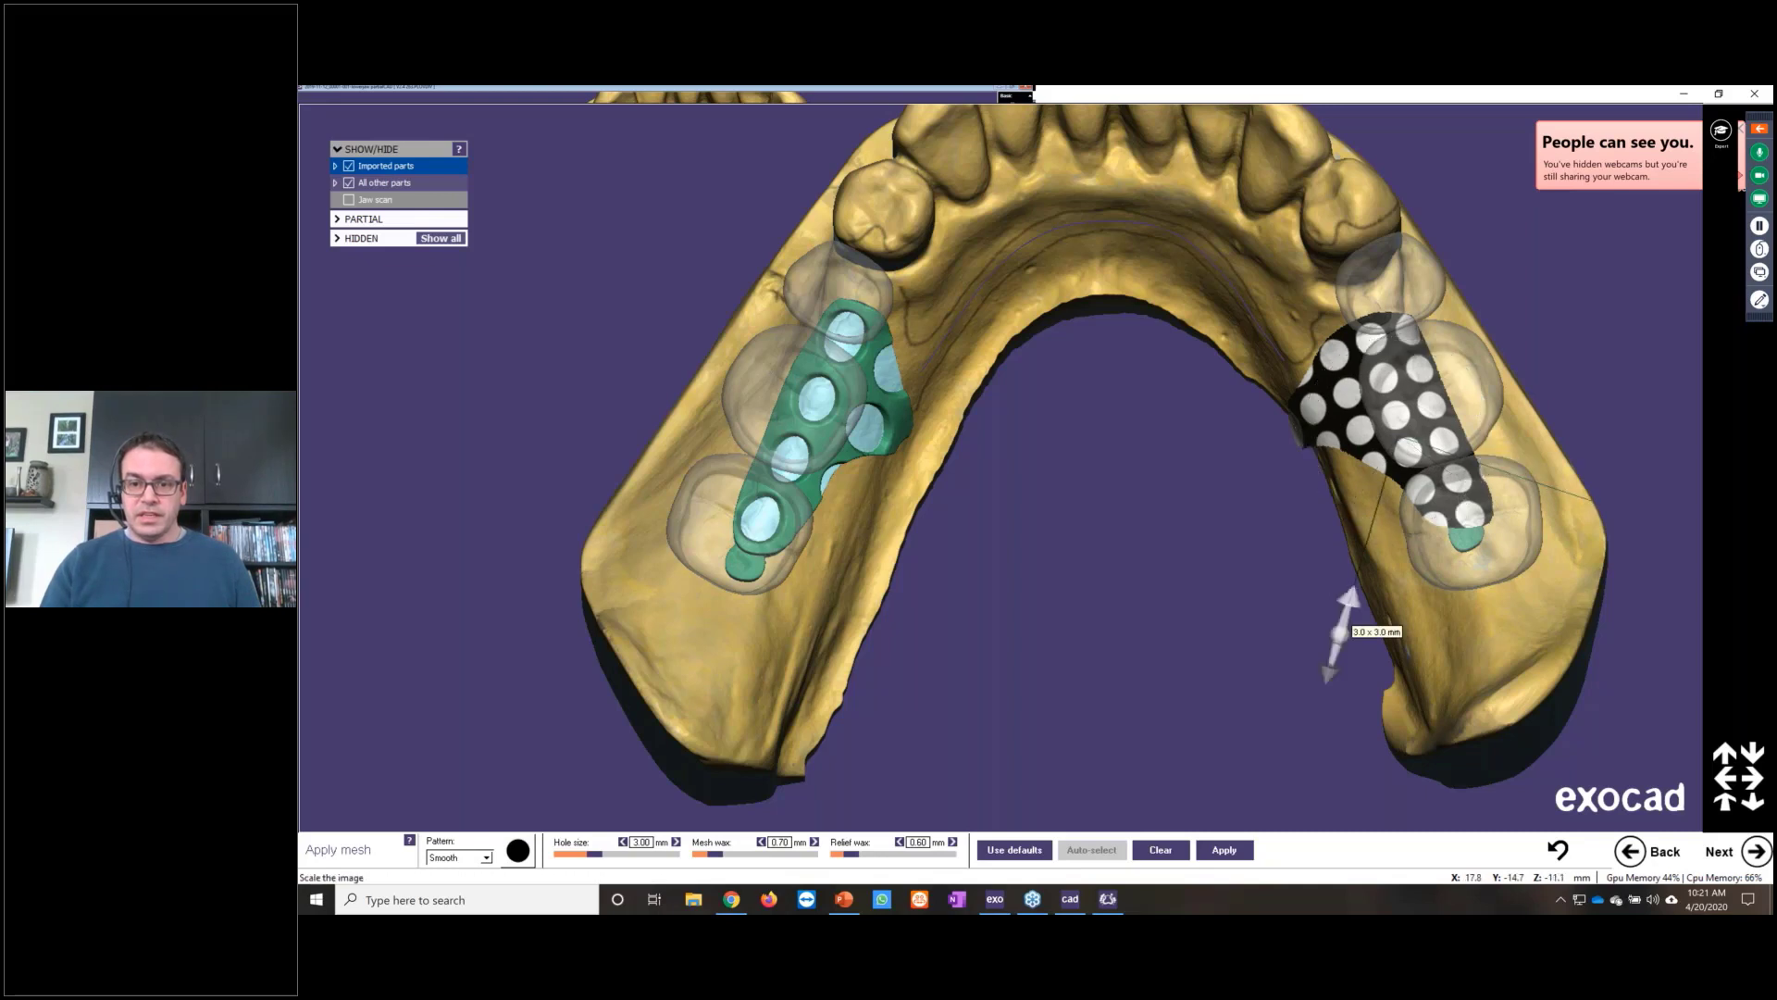
left_click_drag(1339, 633, 1327, 730)
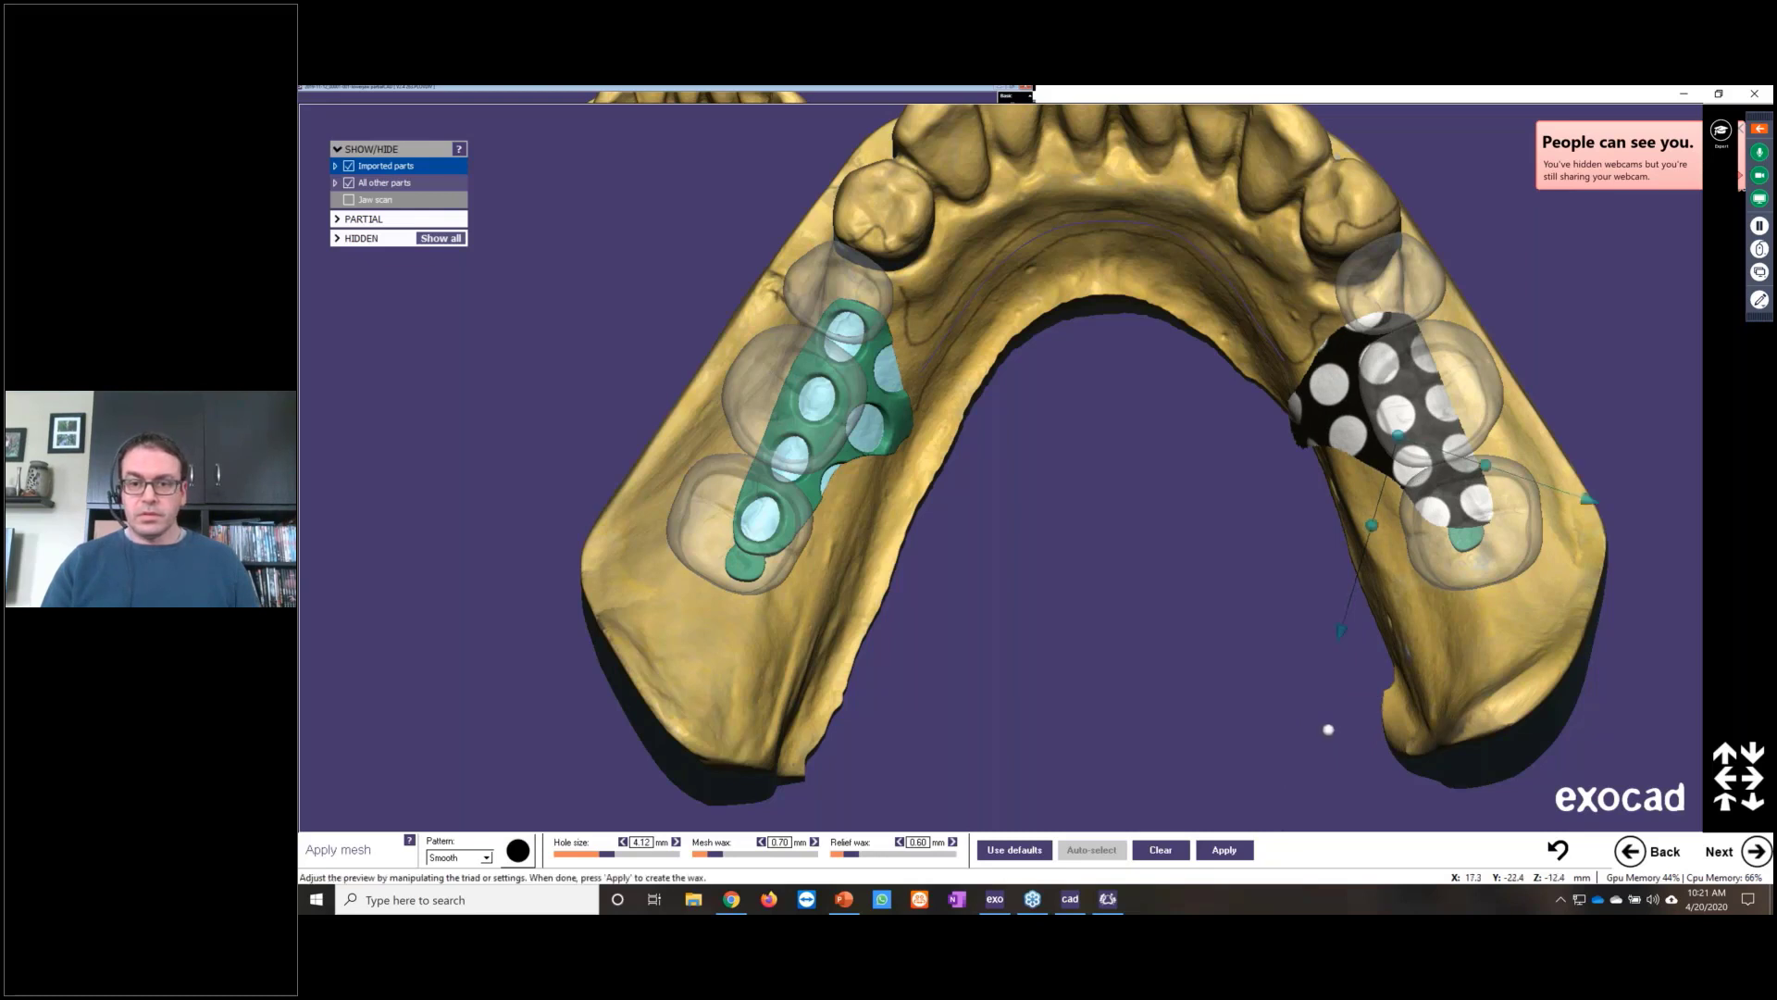
left_click_drag(1352, 623, 1331, 658)
Step: Align the right-hand mesh's holes along the ridge at about 4.20 mm hole size, then apply the mesh and continue to the bar
mouse_move(1407, 463)
left_mouse_down()
mouse_move(1413, 442)
mouse_move(1426, 455)
left_mouse_up()
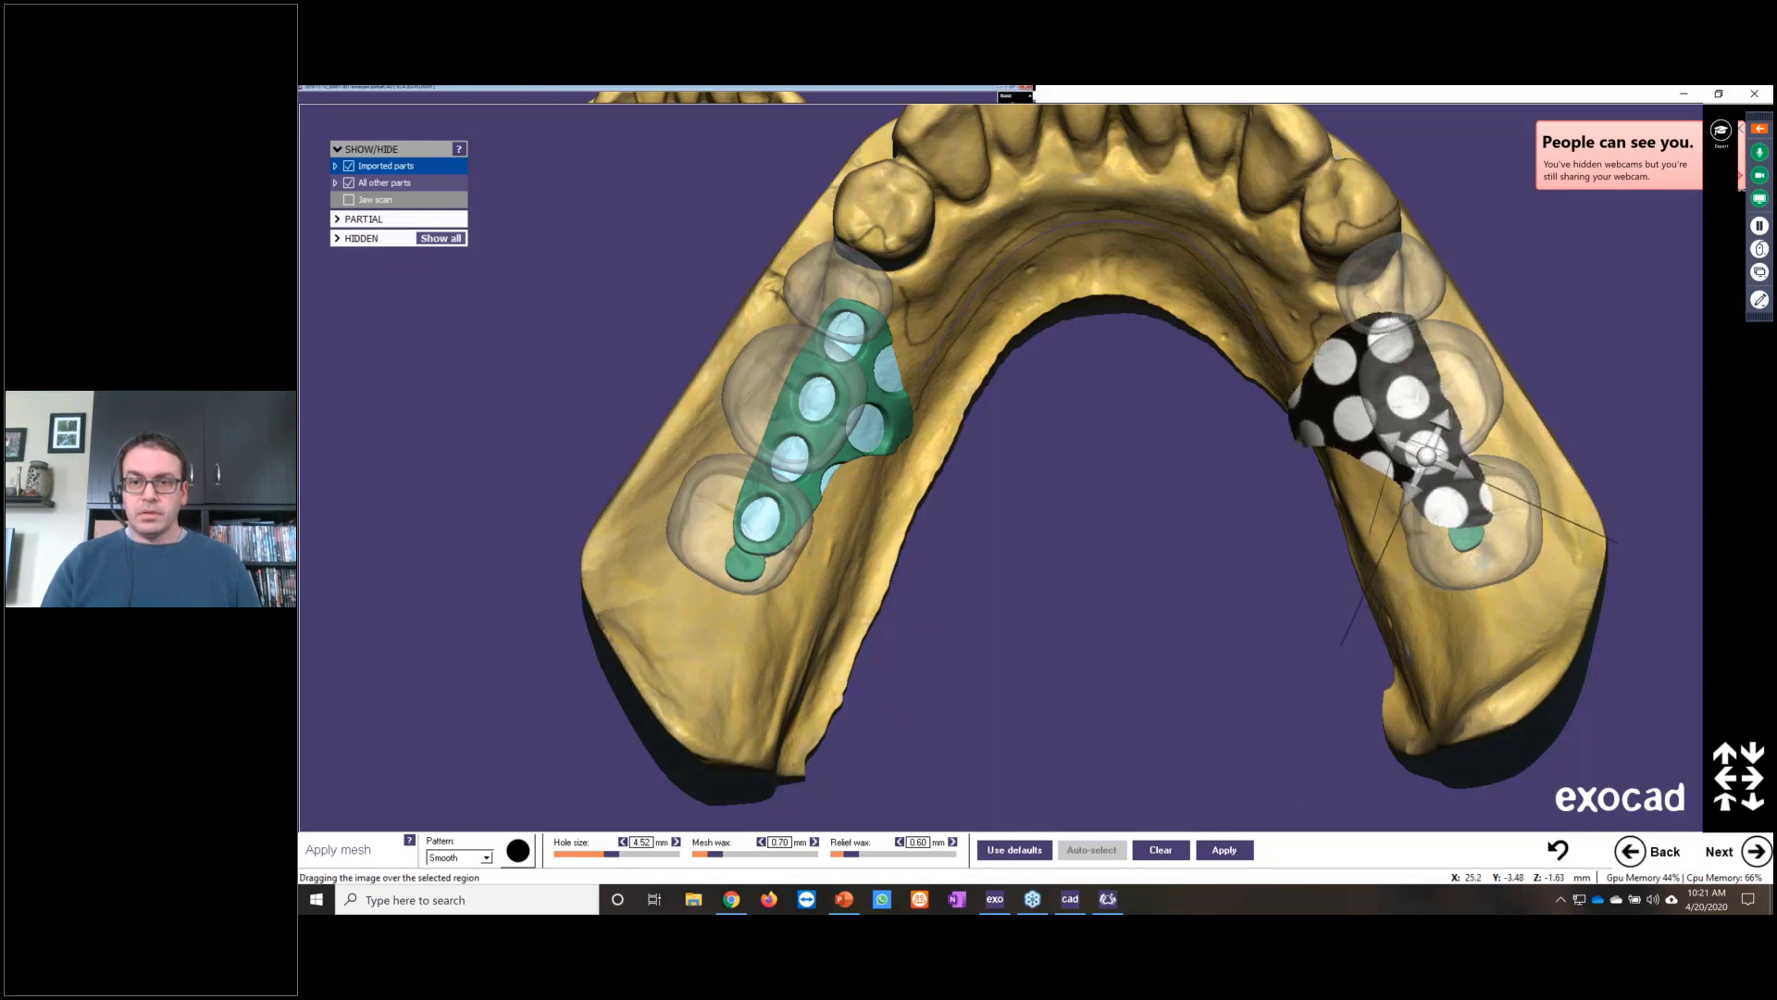
mouse_move(1377, 553)
left_mouse_down()
mouse_move(1388, 541)
mouse_move(1387, 562)
left_mouse_up()
left_click_drag(1356, 632, 1354, 642)
left_click_drag(1439, 481, 1429, 447)
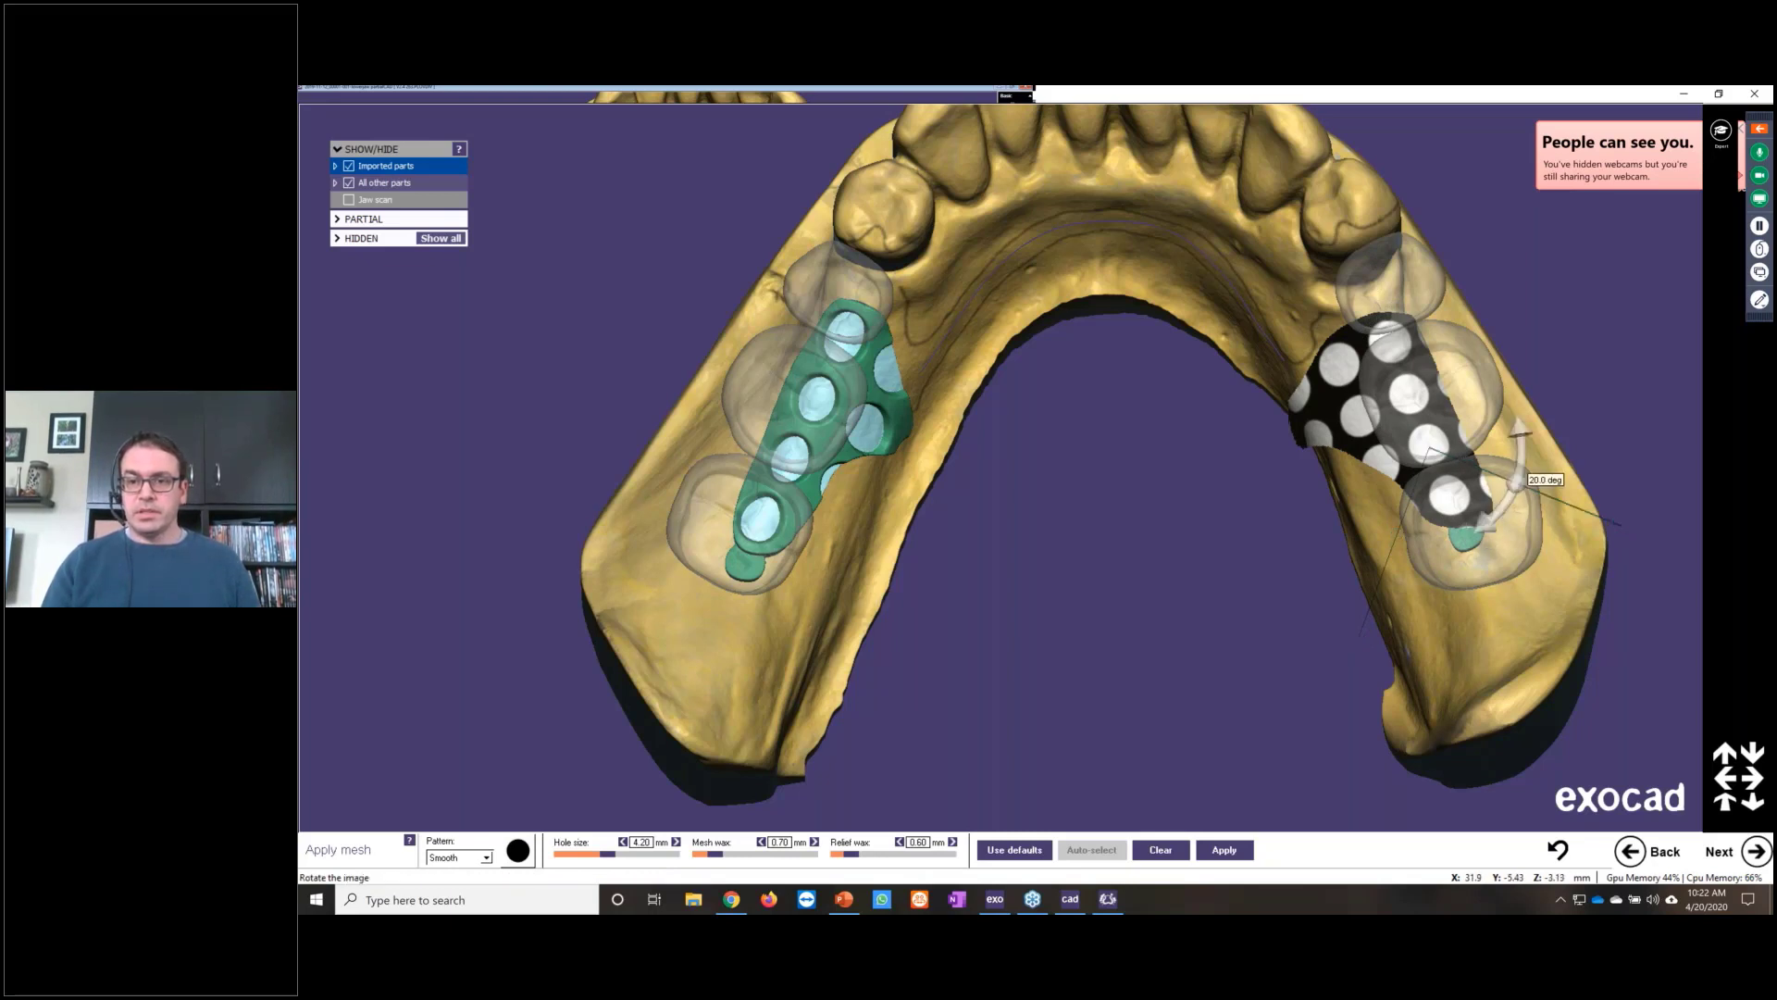
left_click_drag(1515, 483, 1433, 447)
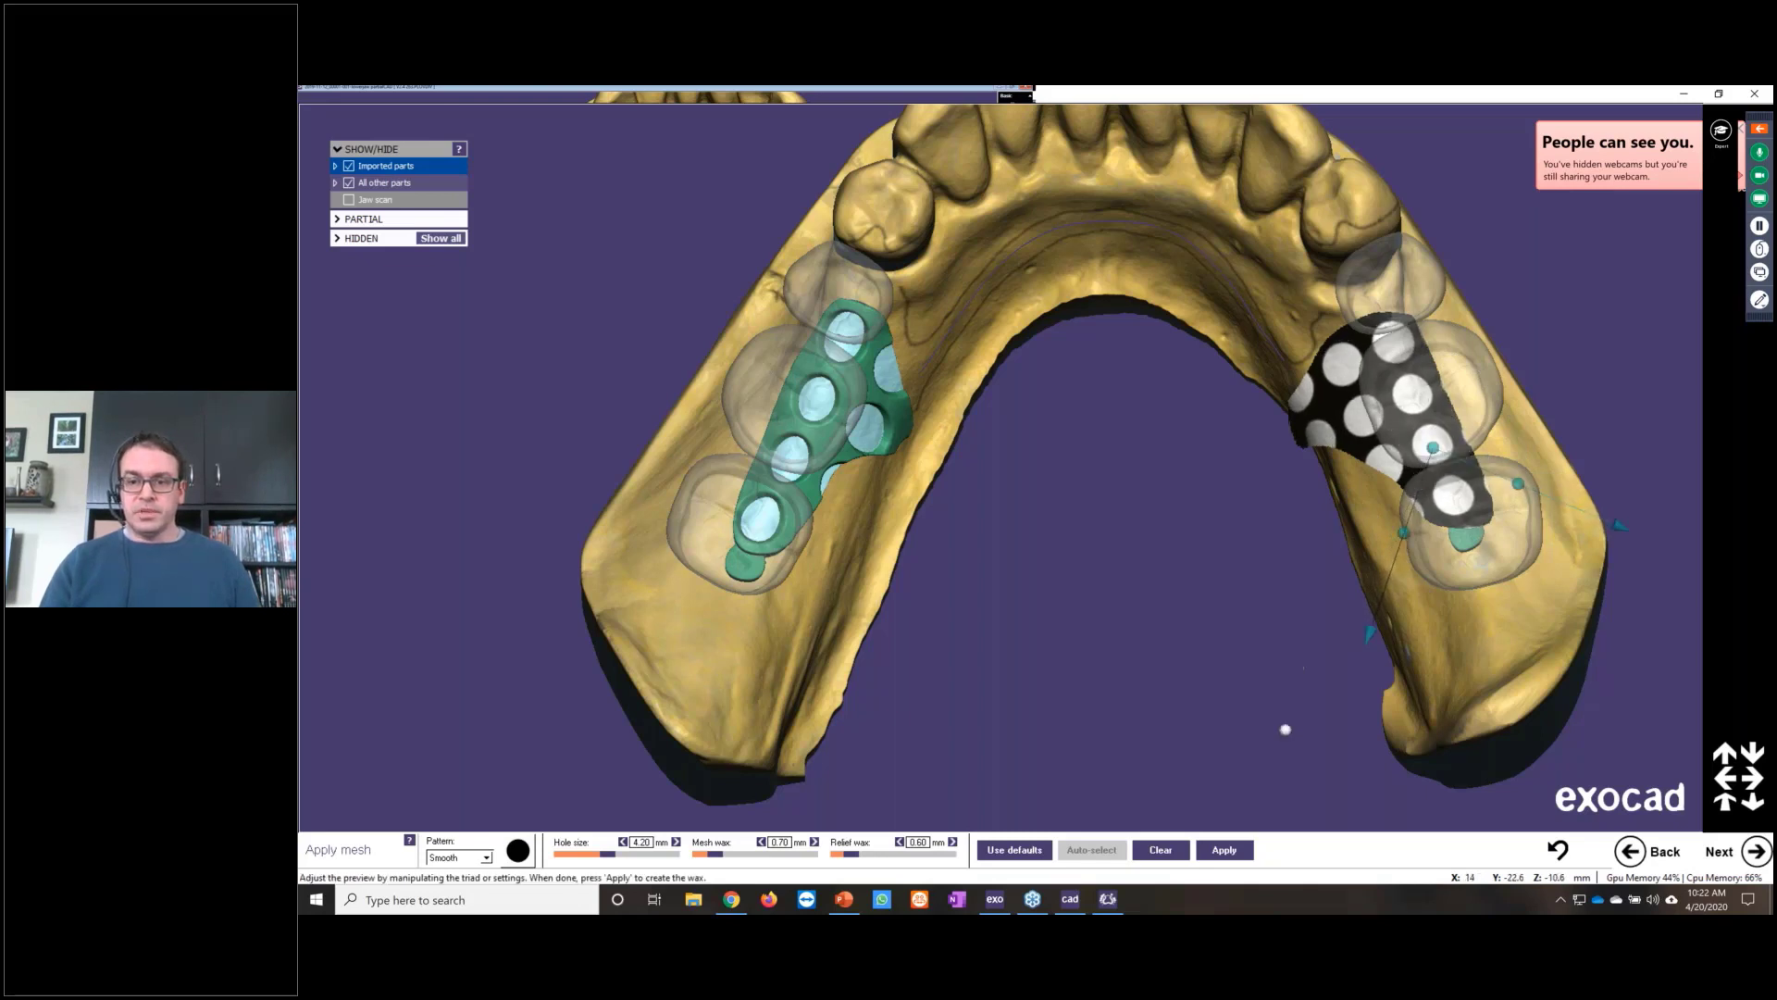
left_click(1224, 850)
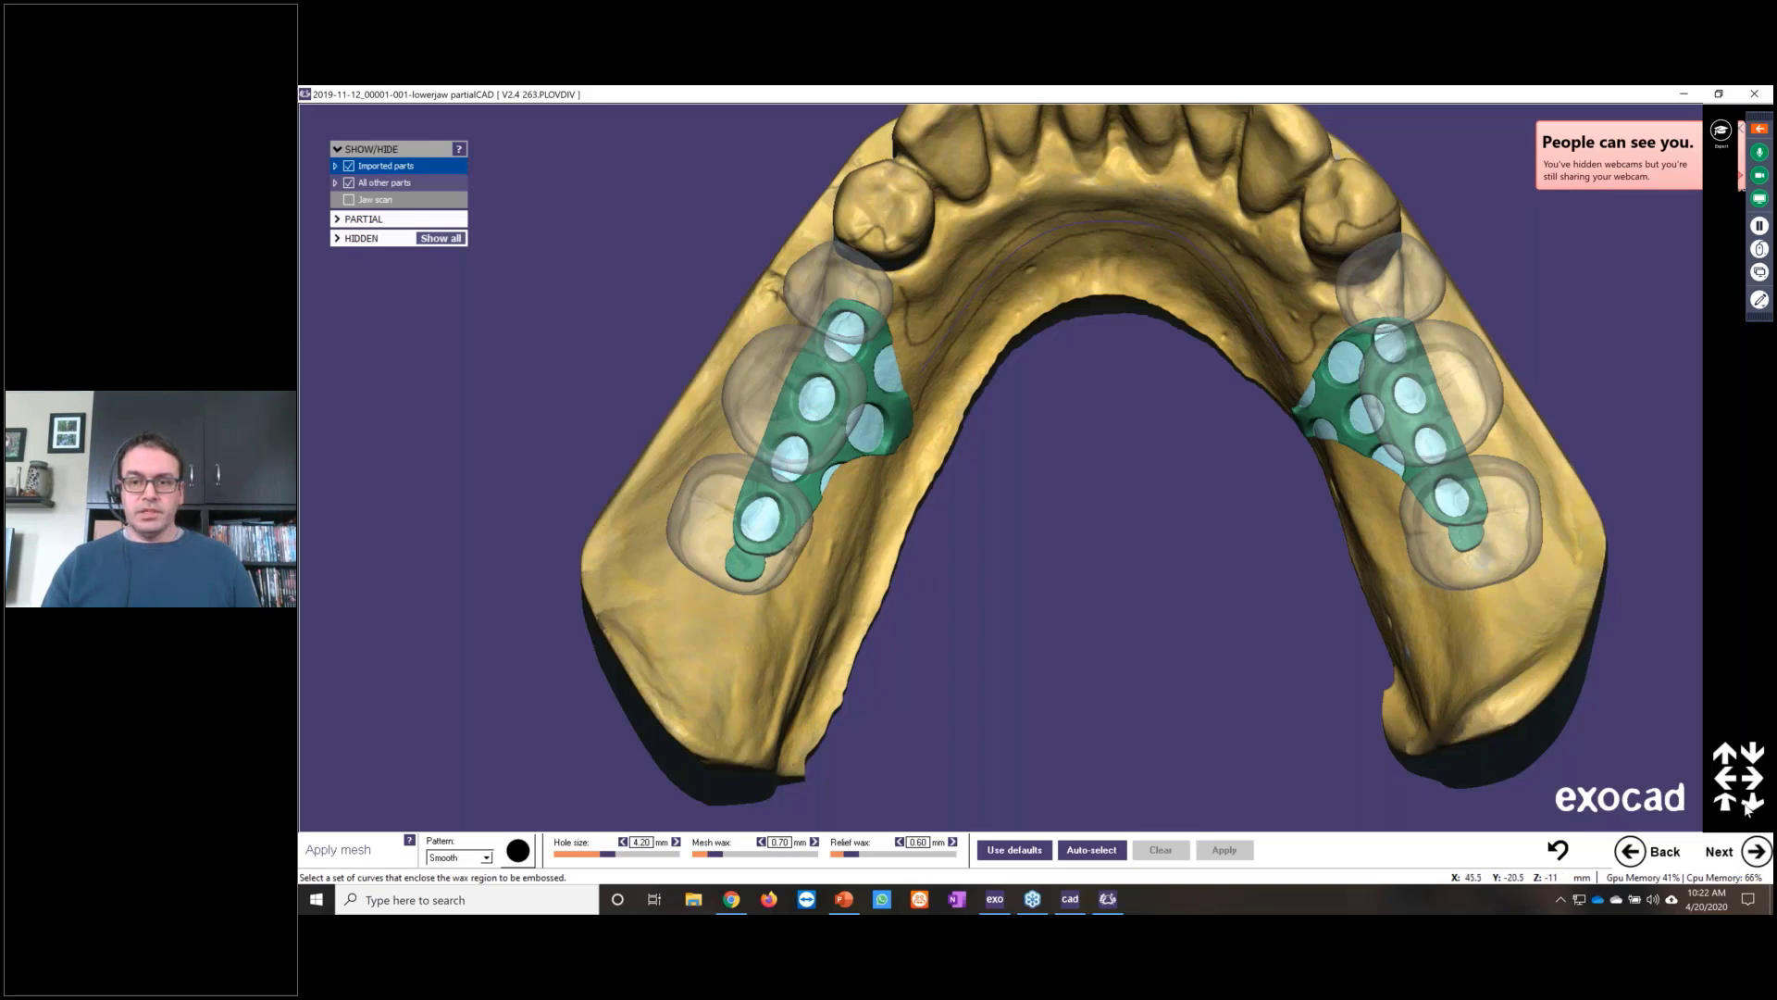
left_click(1743, 853)
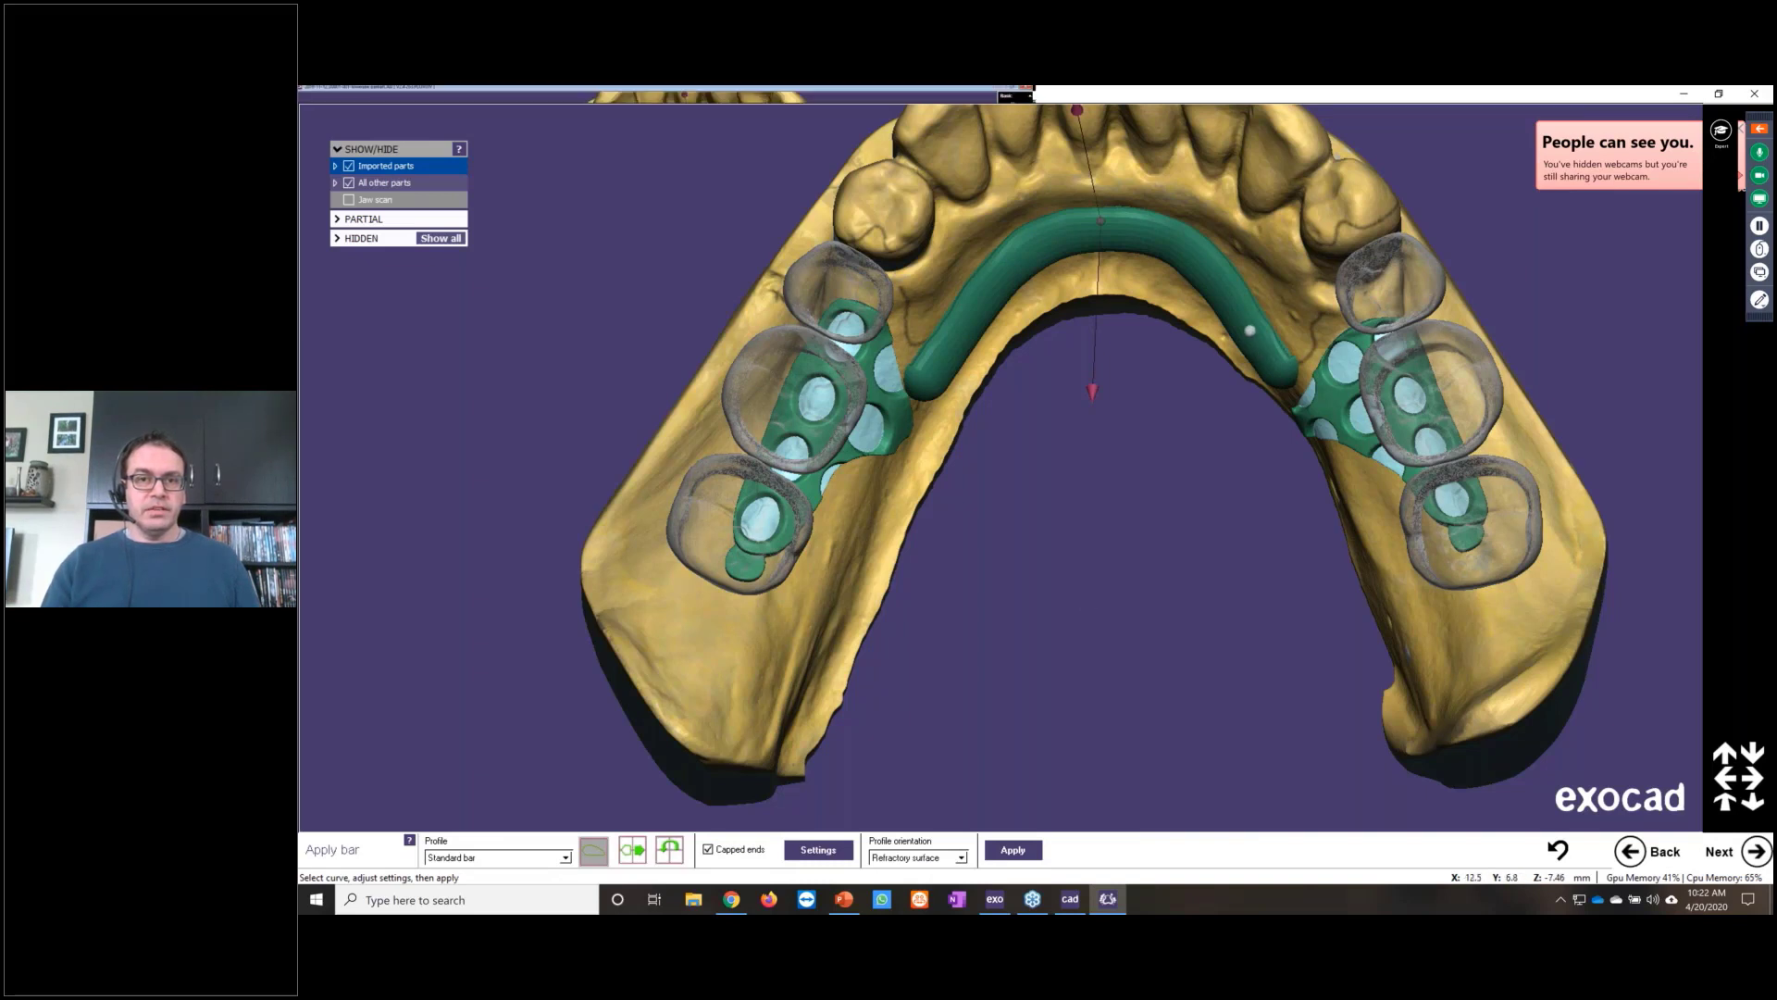
Step: Select the lingual bar curve and examine how the Standard bar preview fits the model between both meshes
left_click(1250, 330)
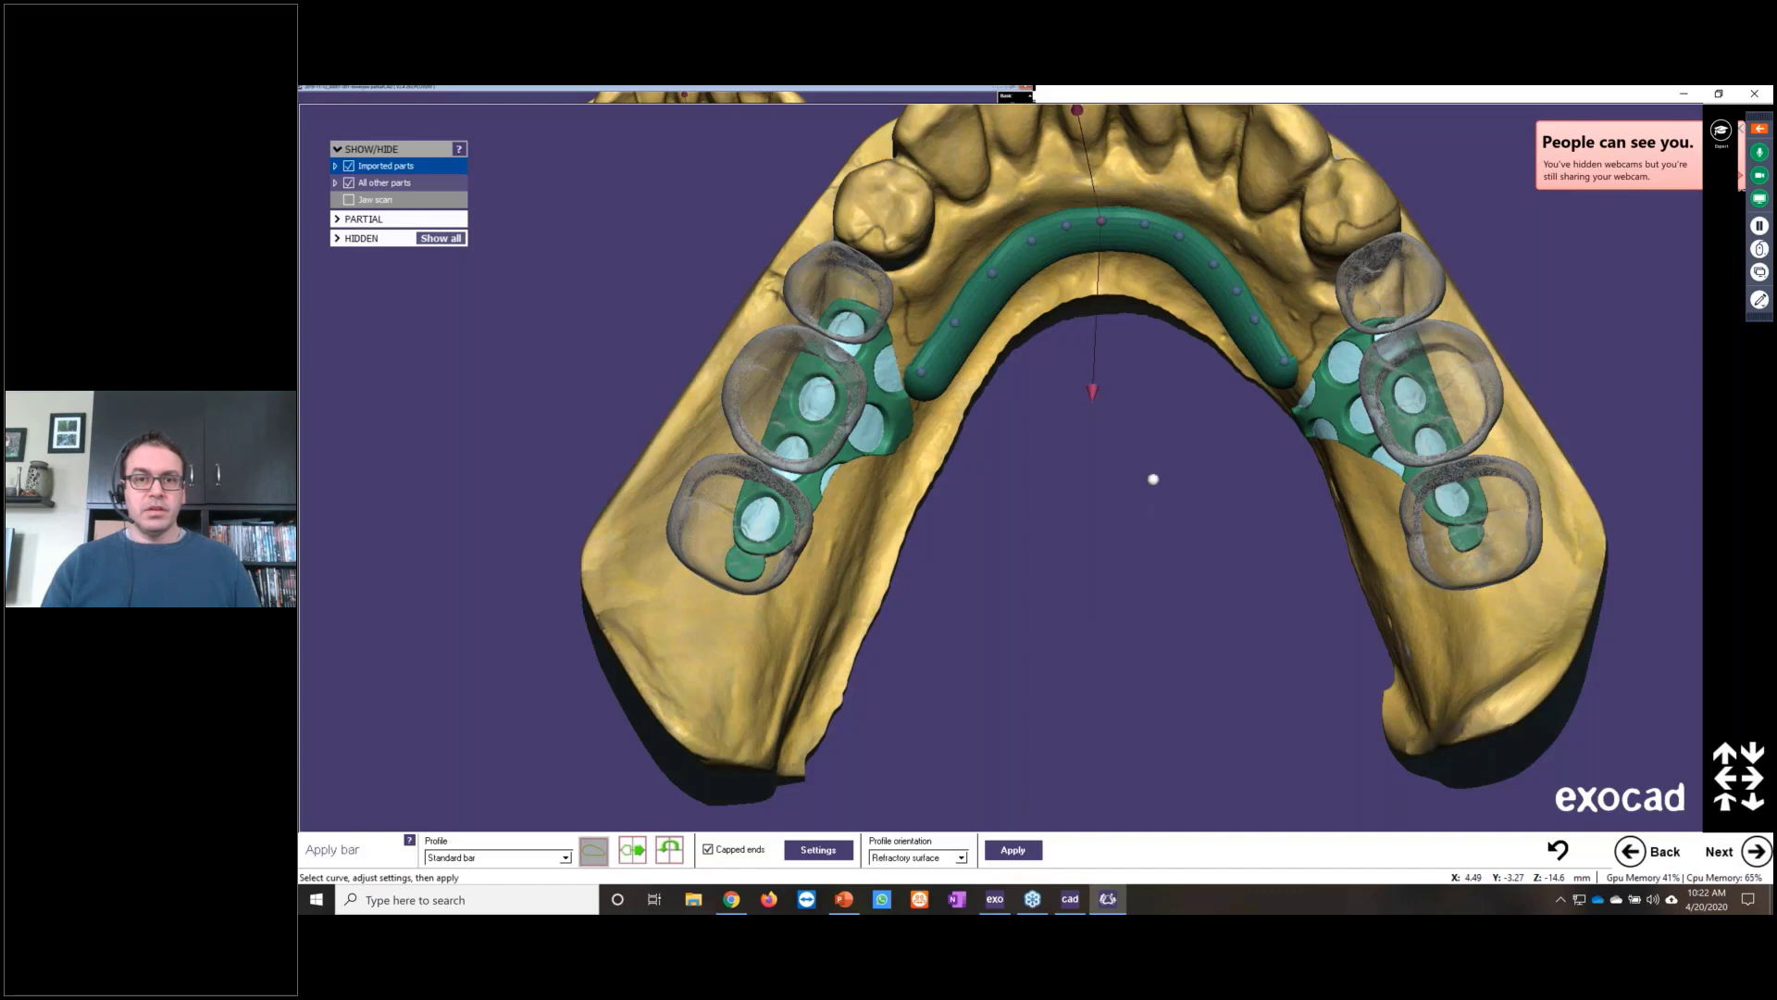
right_click_drag(1154, 463, 1134, 313)
scroll(1134, 312, "up", 2)
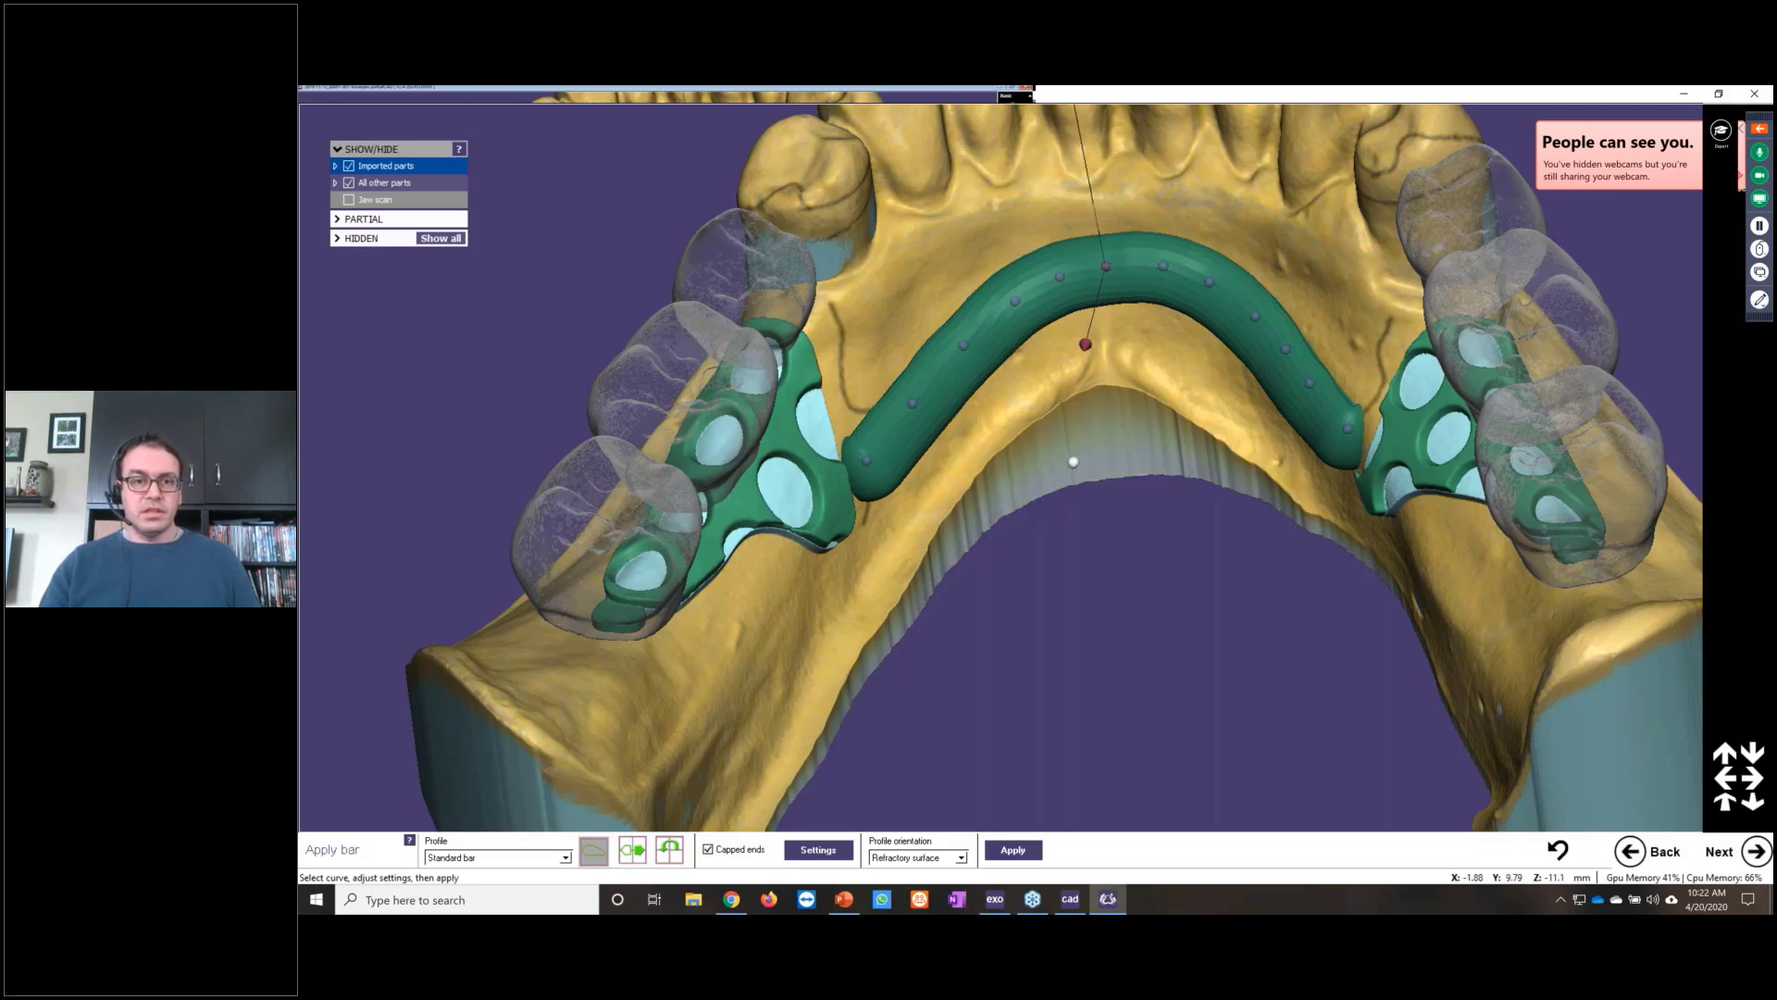
right_click_drag(1073, 461, 1005, 504)
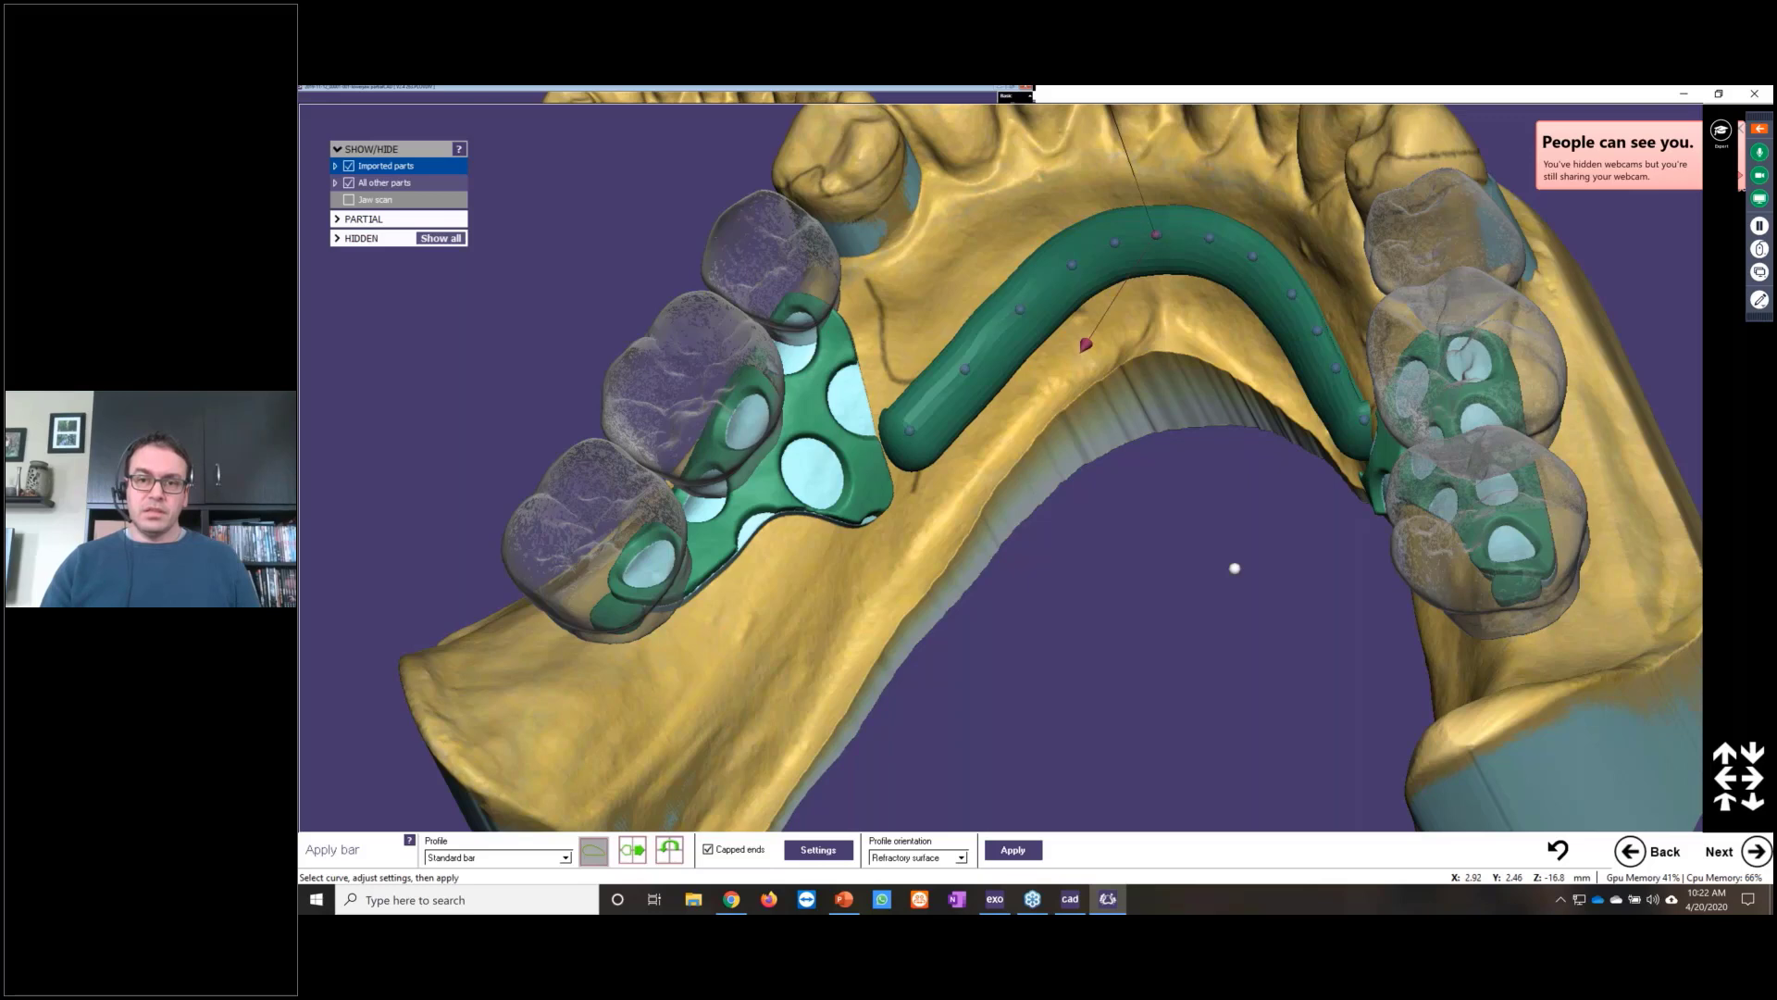
key("Return")
right_click_drag(1235, 569, 1240, 445)
left_click(1237, 429)
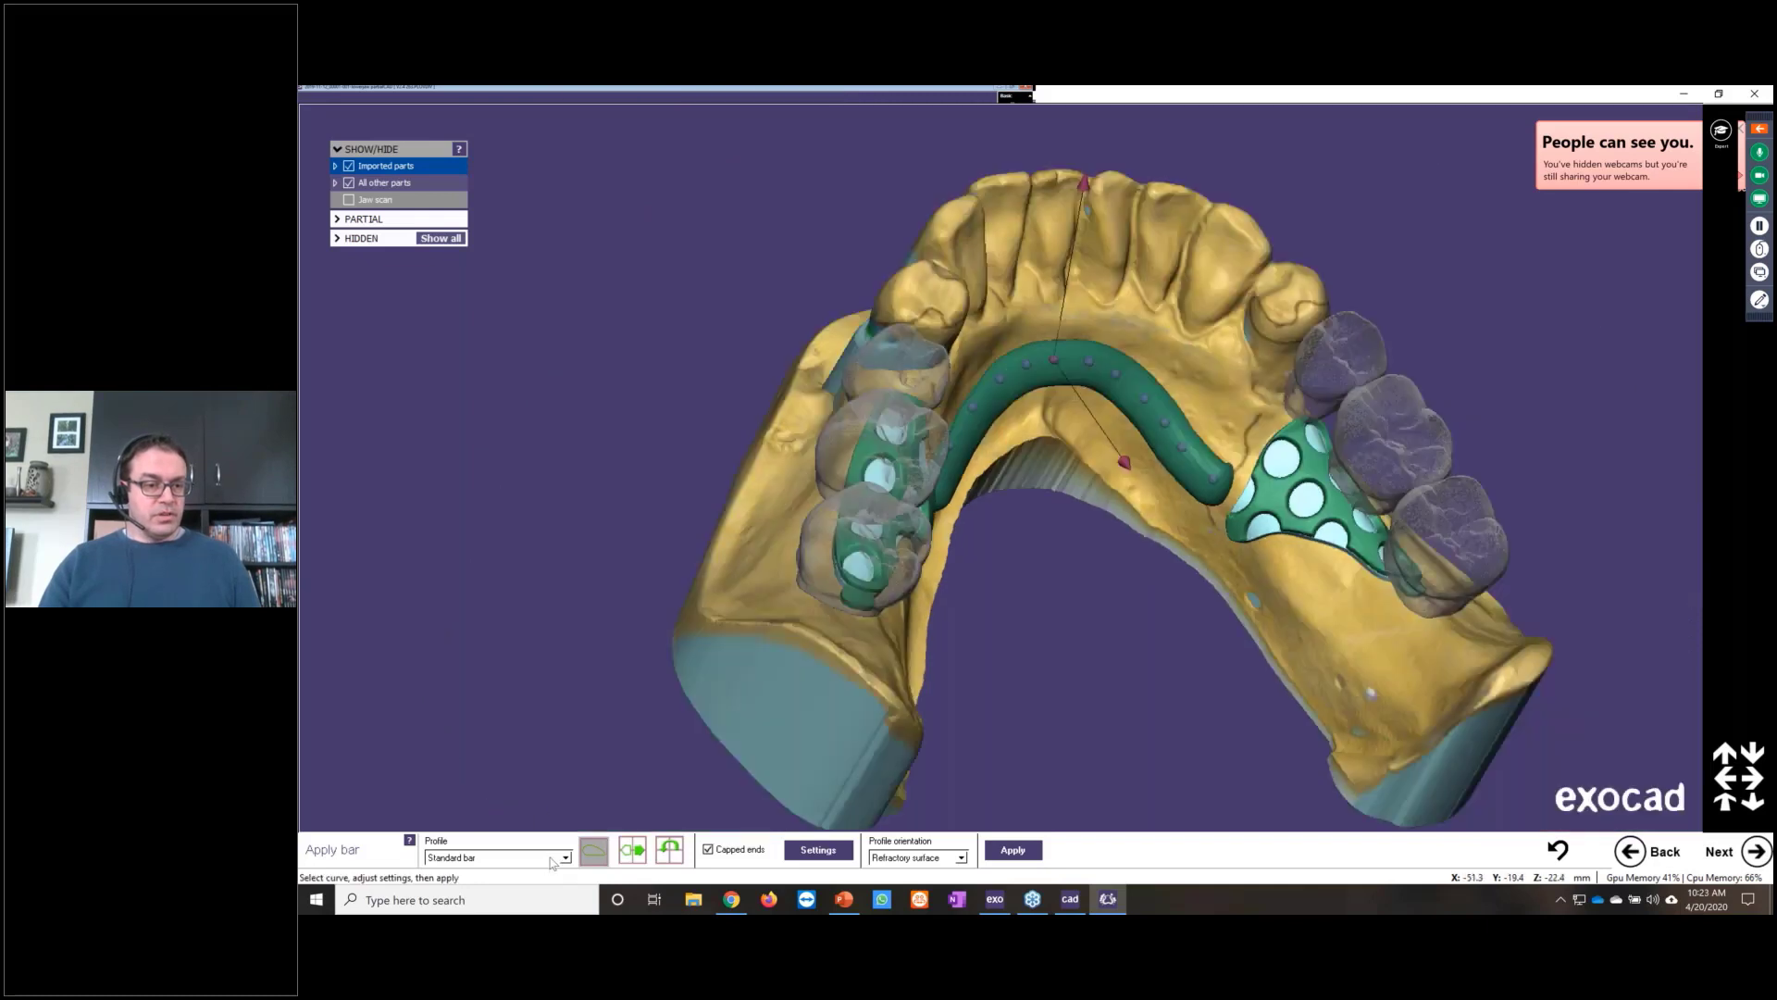
Step: Try lowering the upper contour of the Standard bar cross-section in the profile editor, then discard the profile changes
left_click(566, 858)
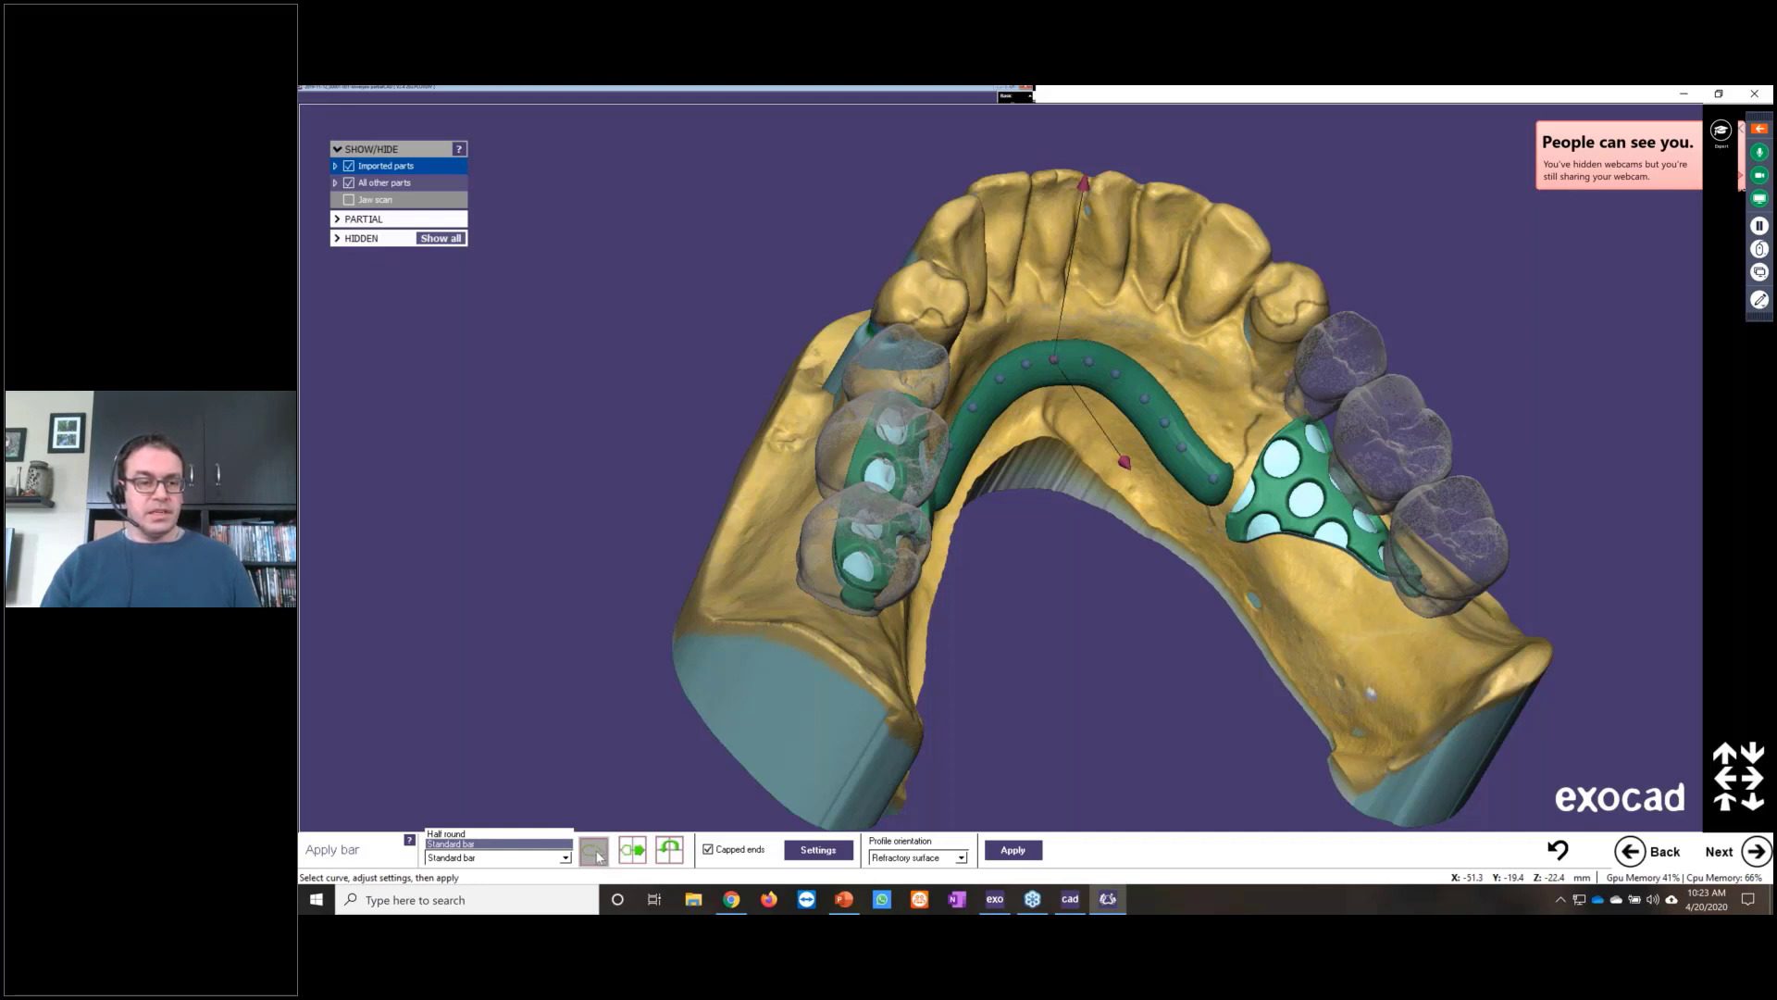
left_click(597, 856)
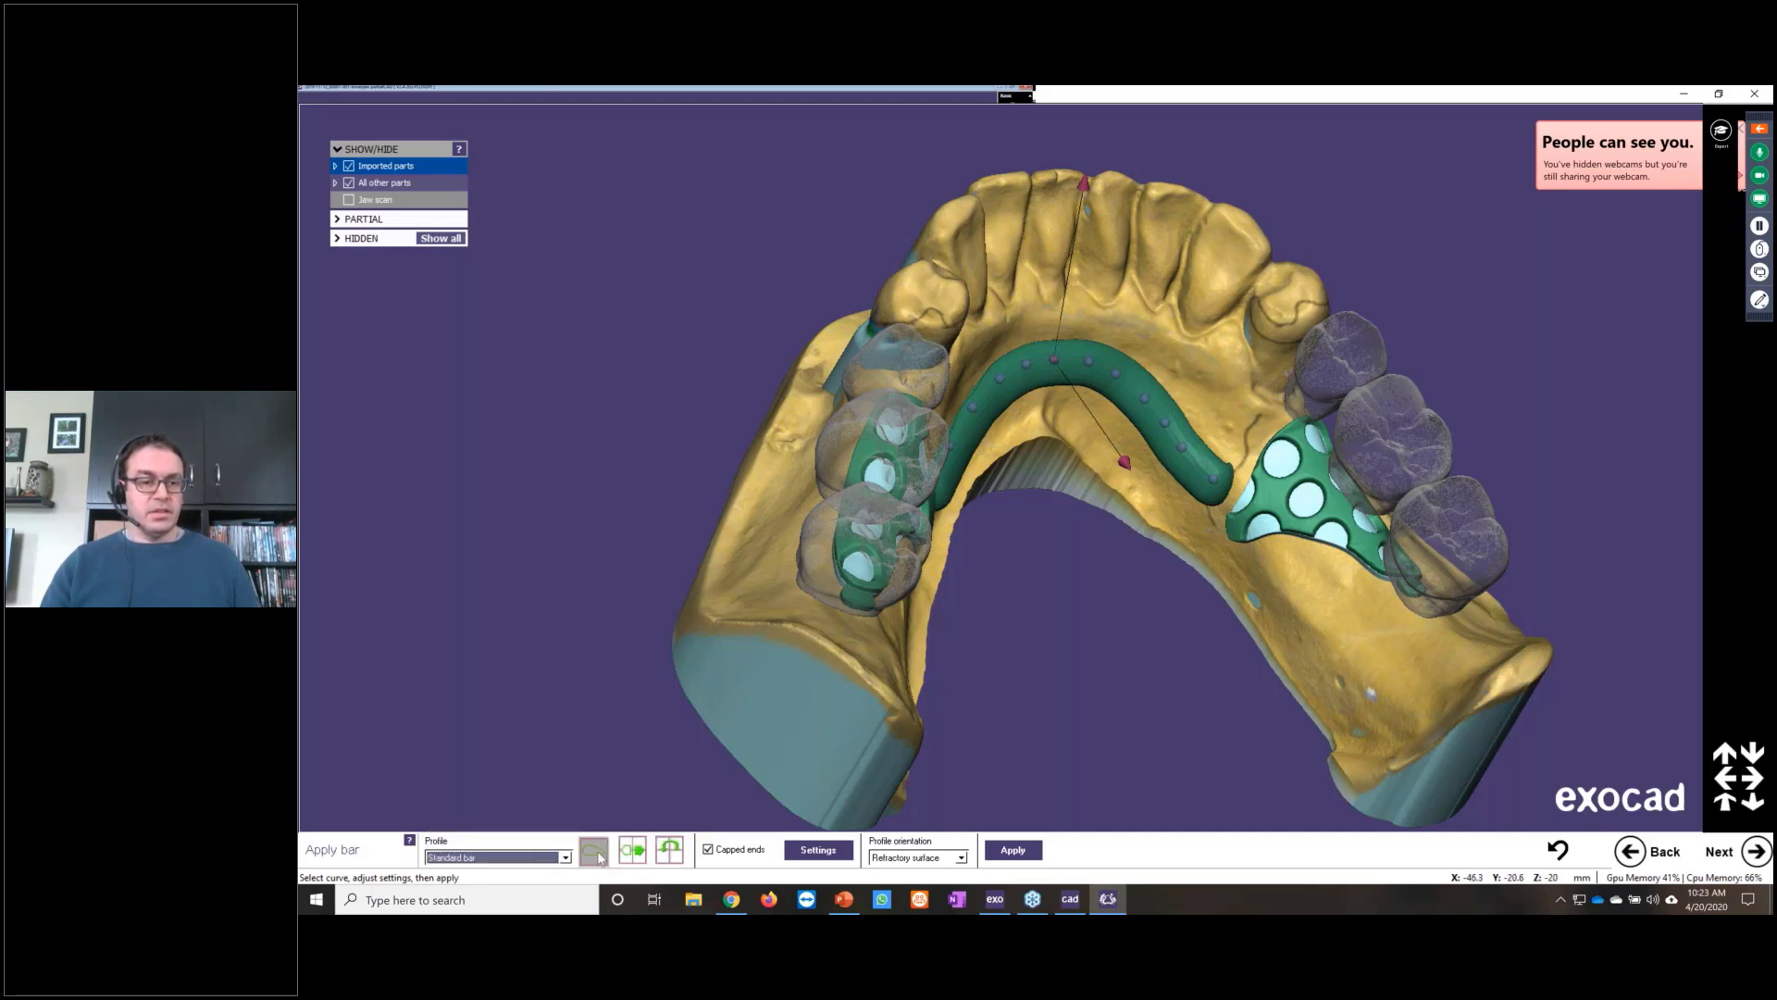
left_click(598, 858)
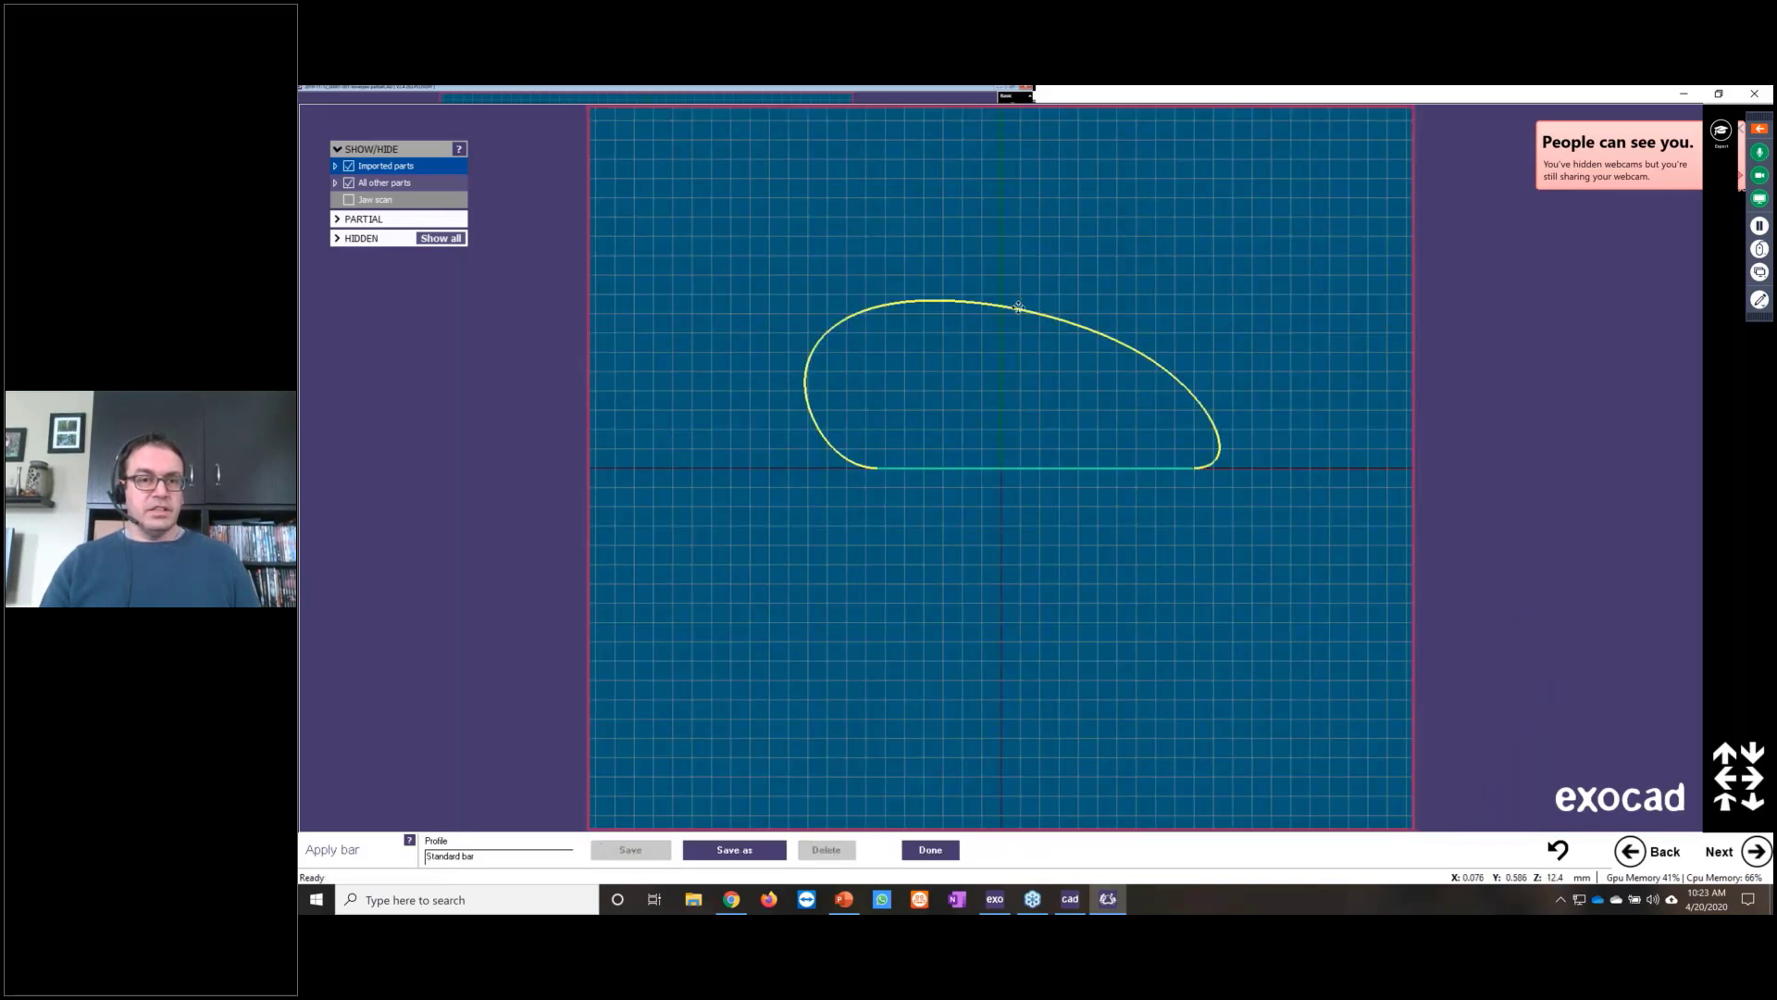
left_click_drag(1019, 306, 1016, 322)
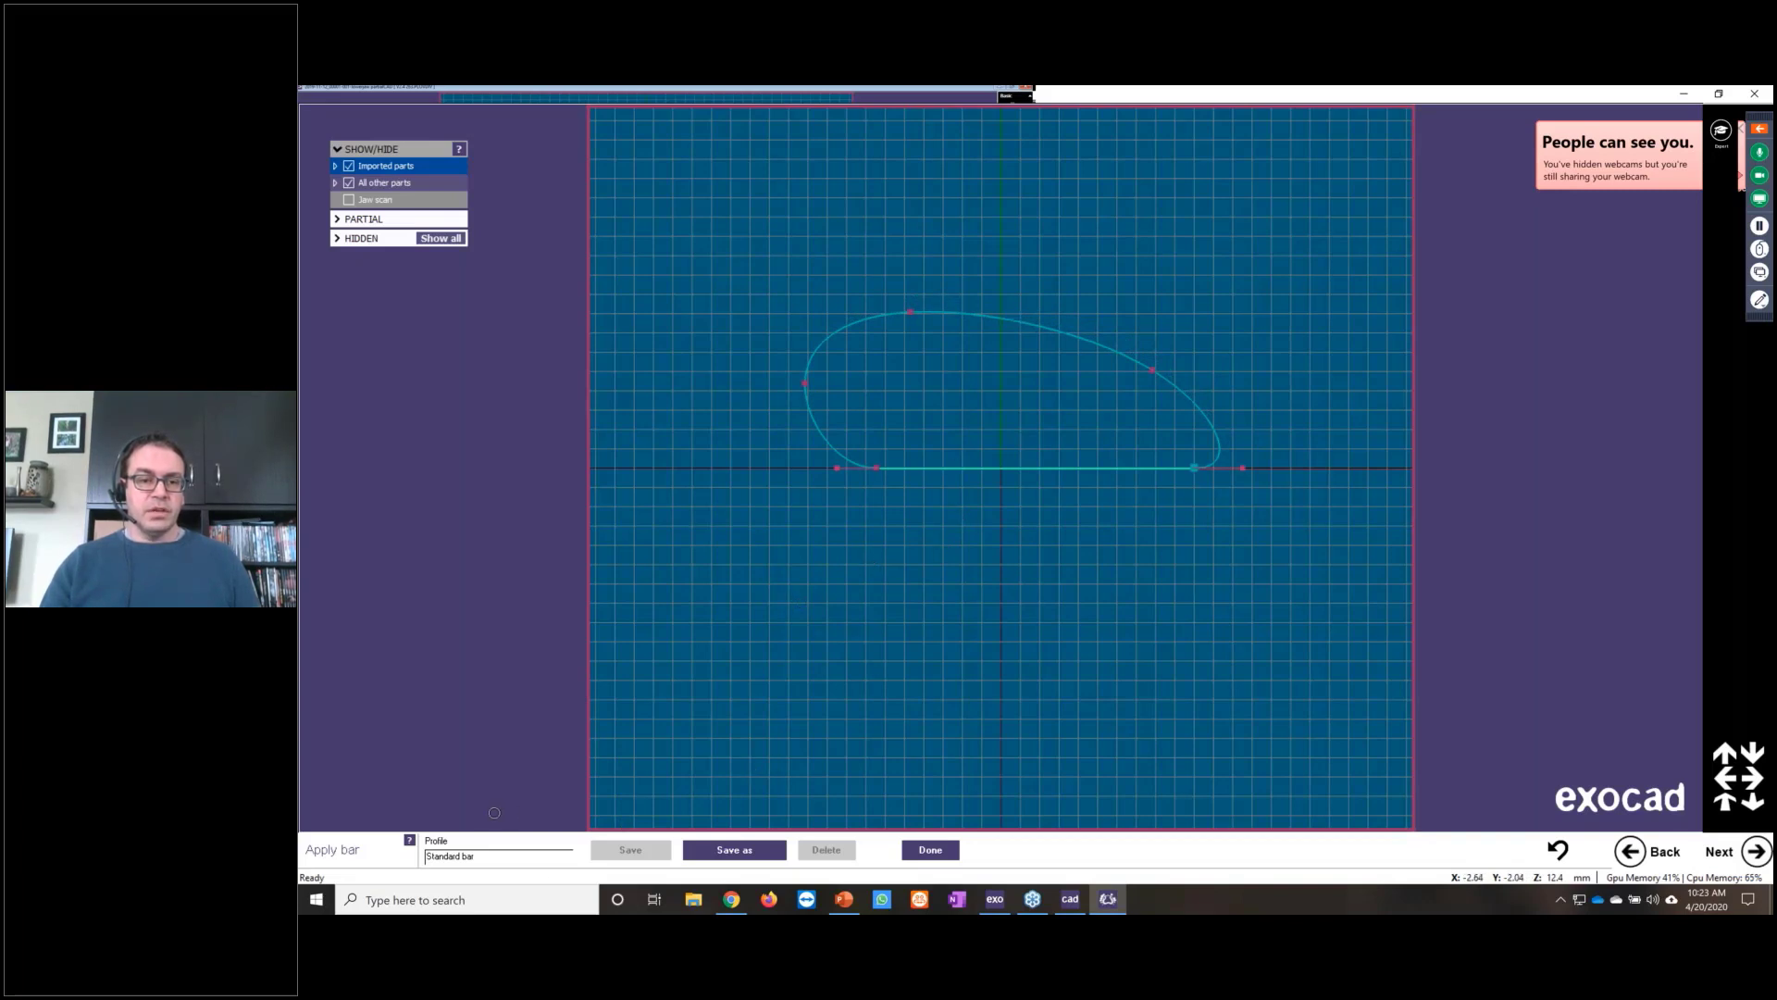
left_click(930, 850)
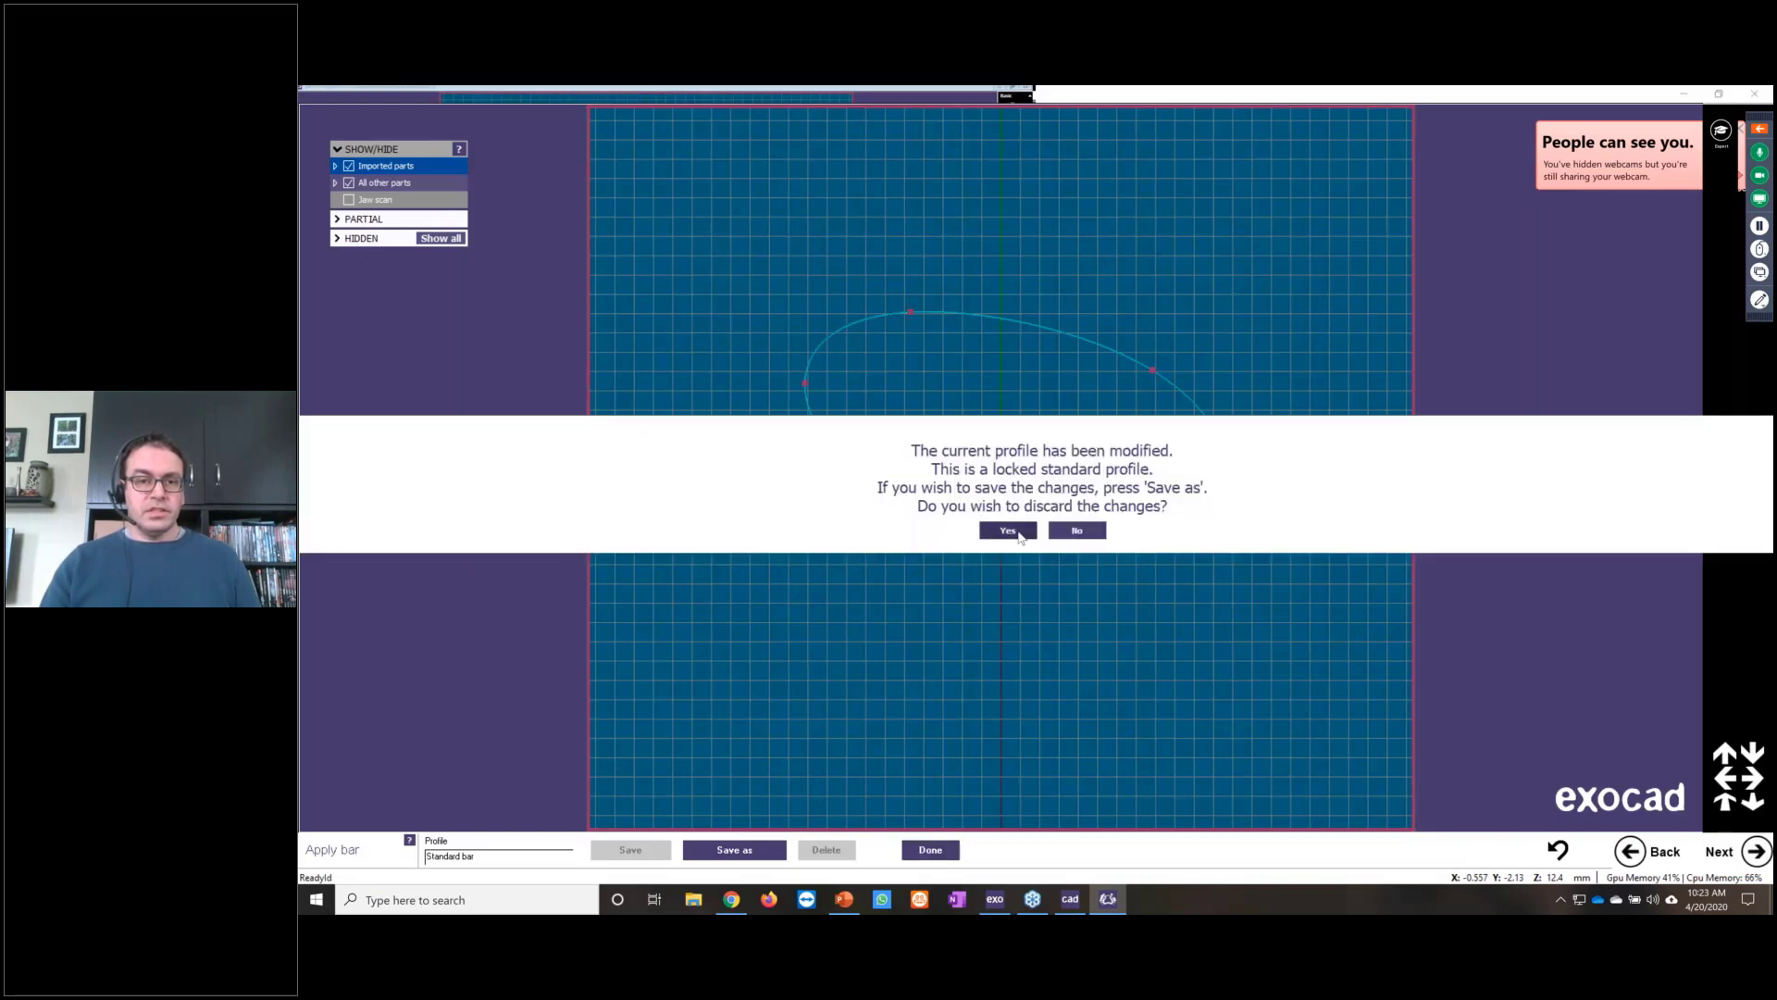
left_click(1014, 532)
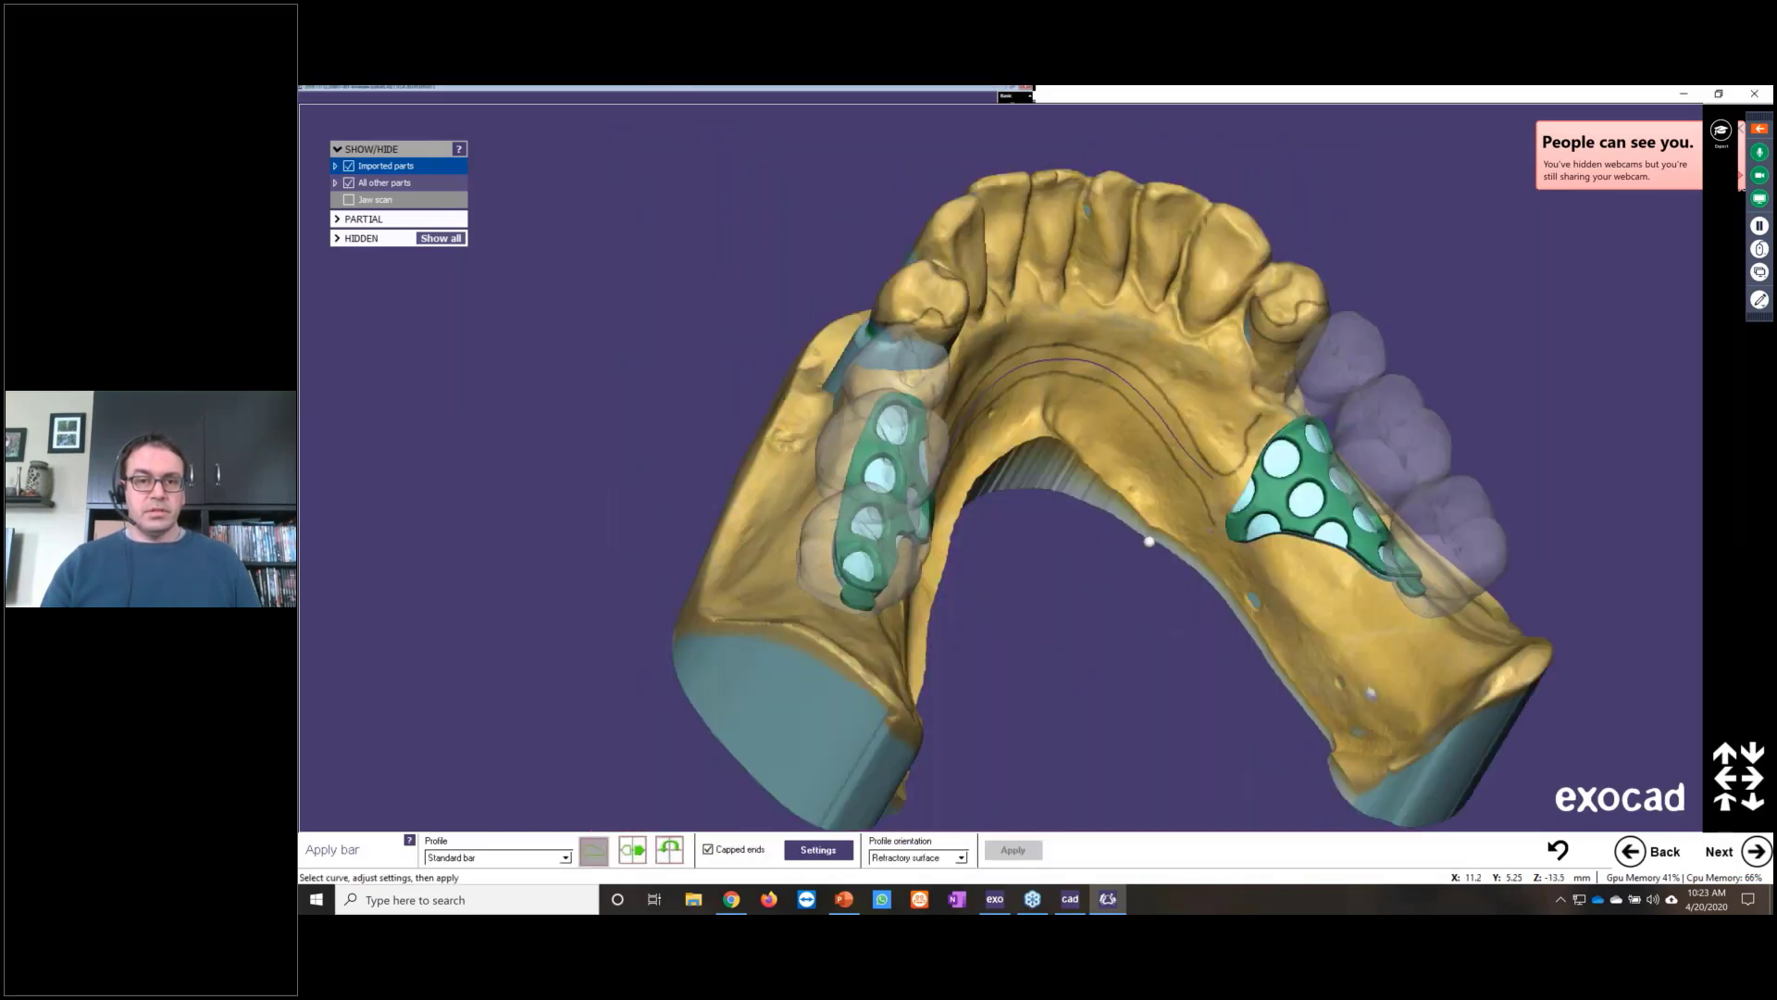
Step: Reselect the lingual bar curve and extend its end slightly toward the right-hand mesh
left_click(1115, 372)
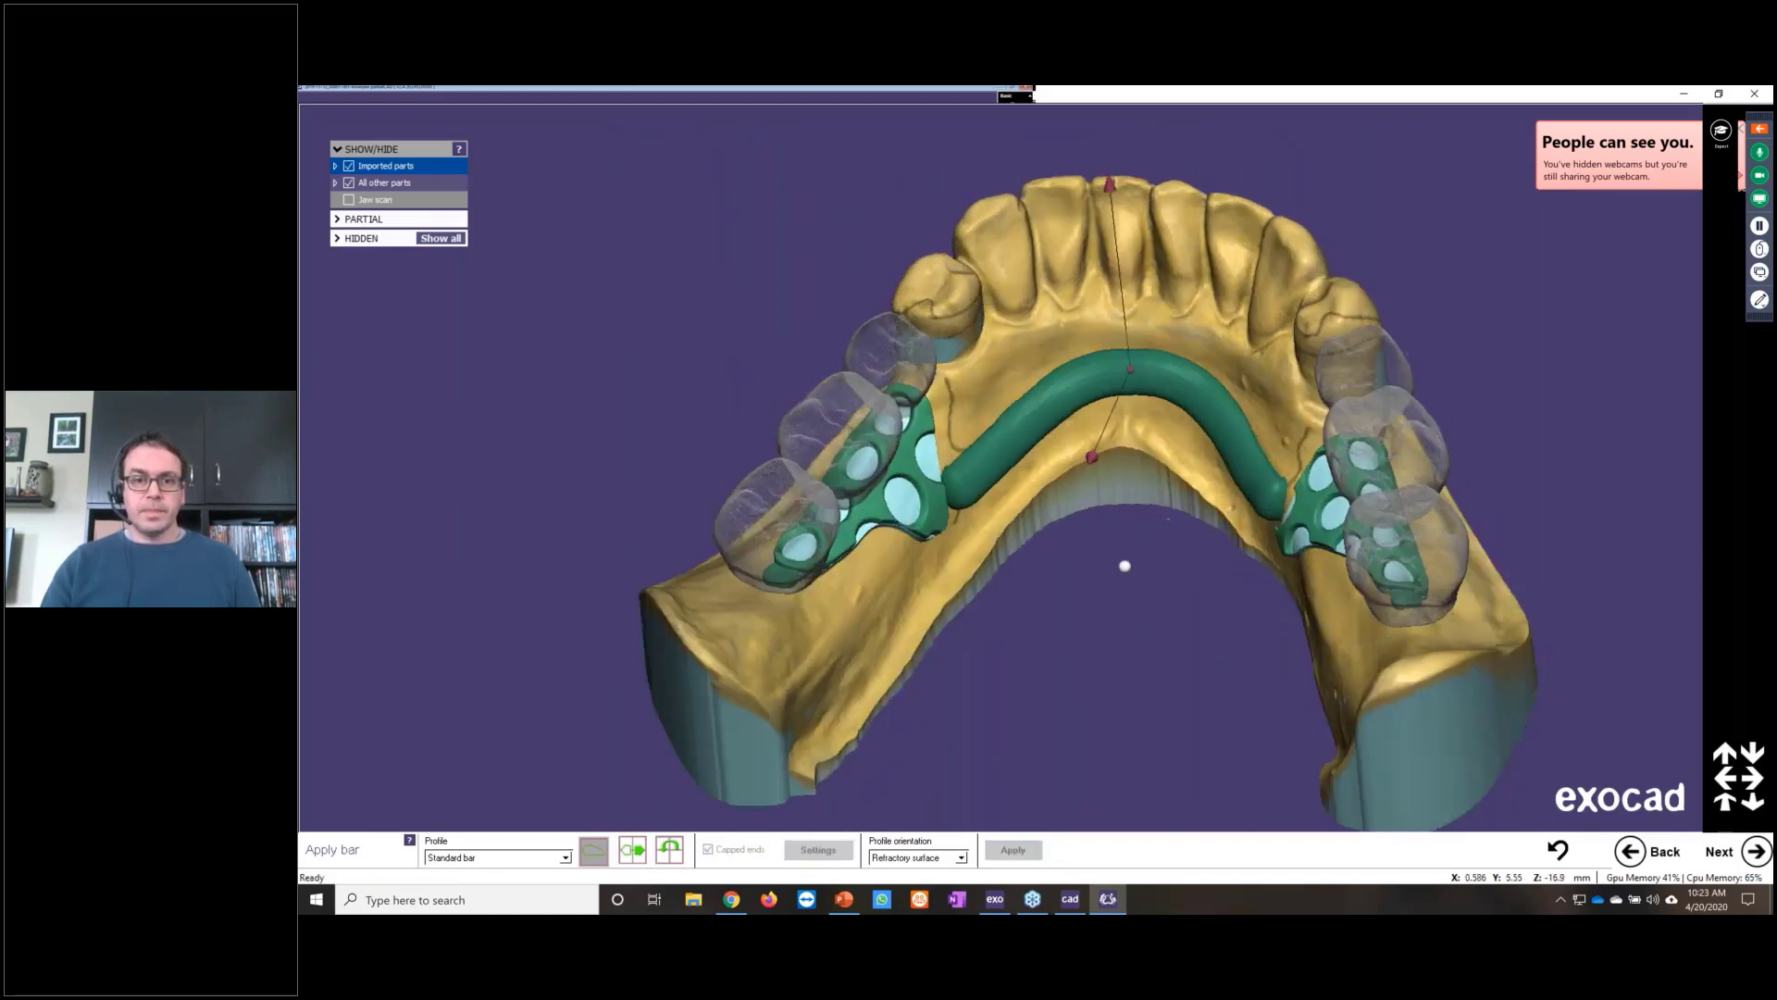
scroll(1125, 566, "up", 3)
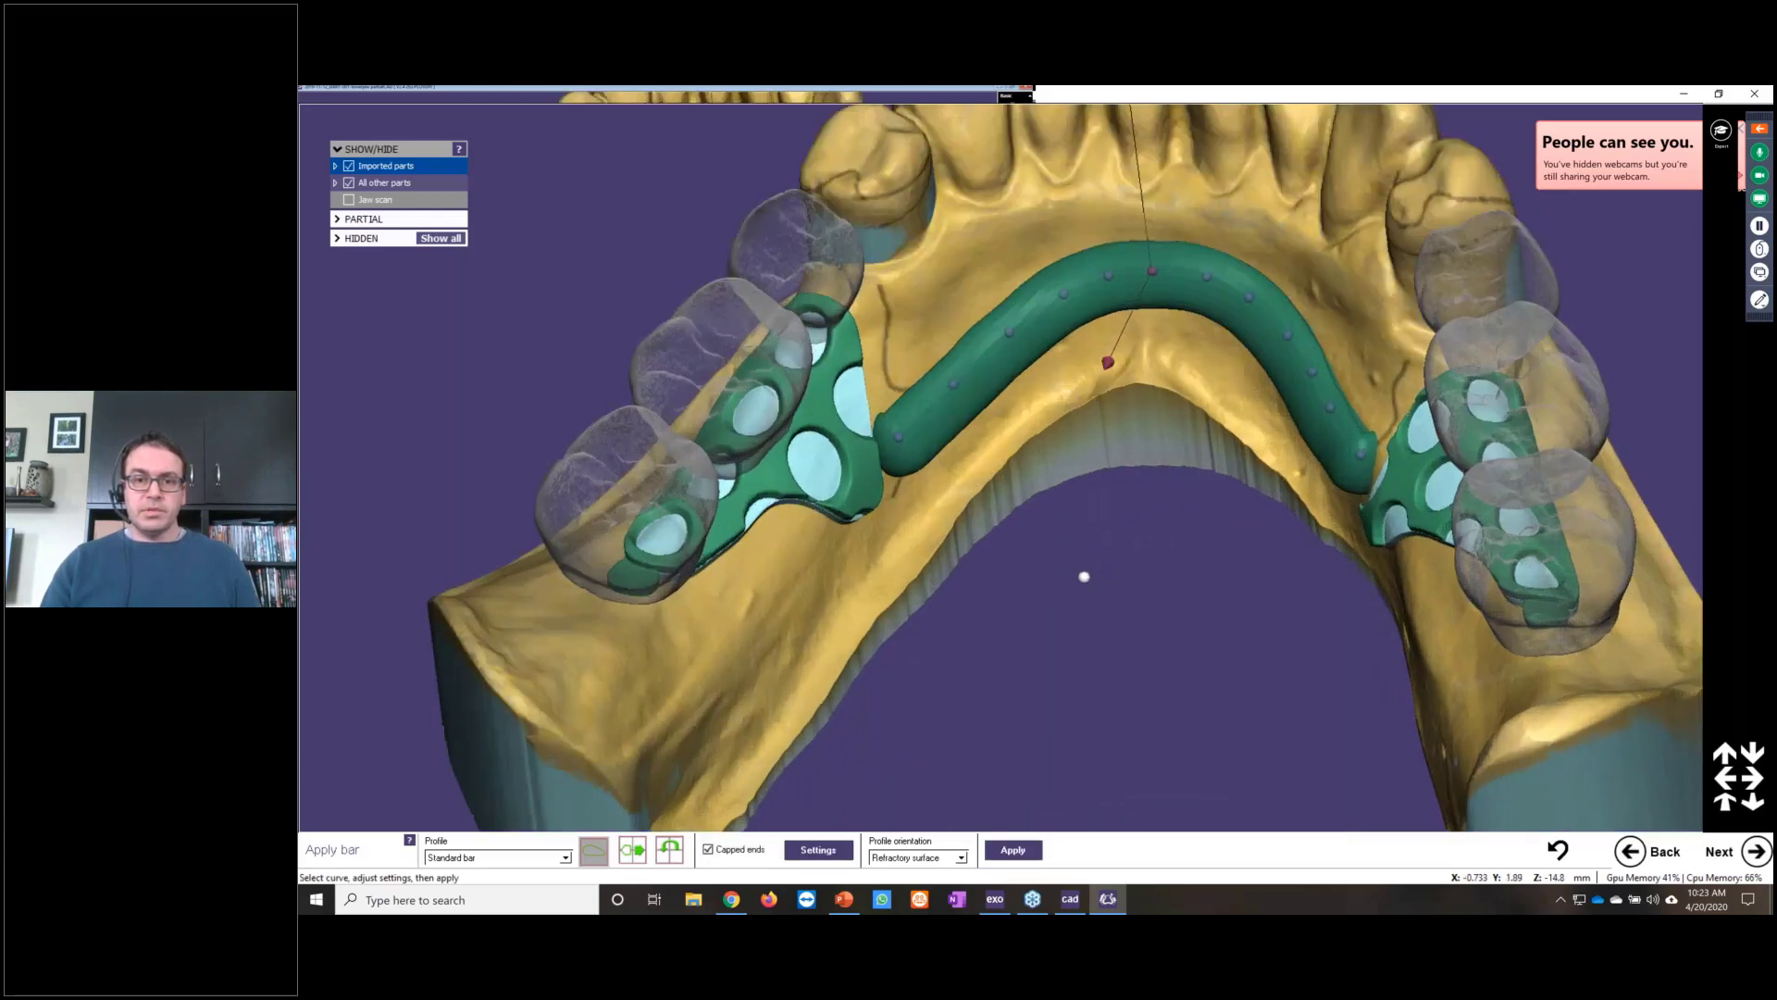
right_click_drag(1084, 577, 1048, 573)
left_click(1158, 473)
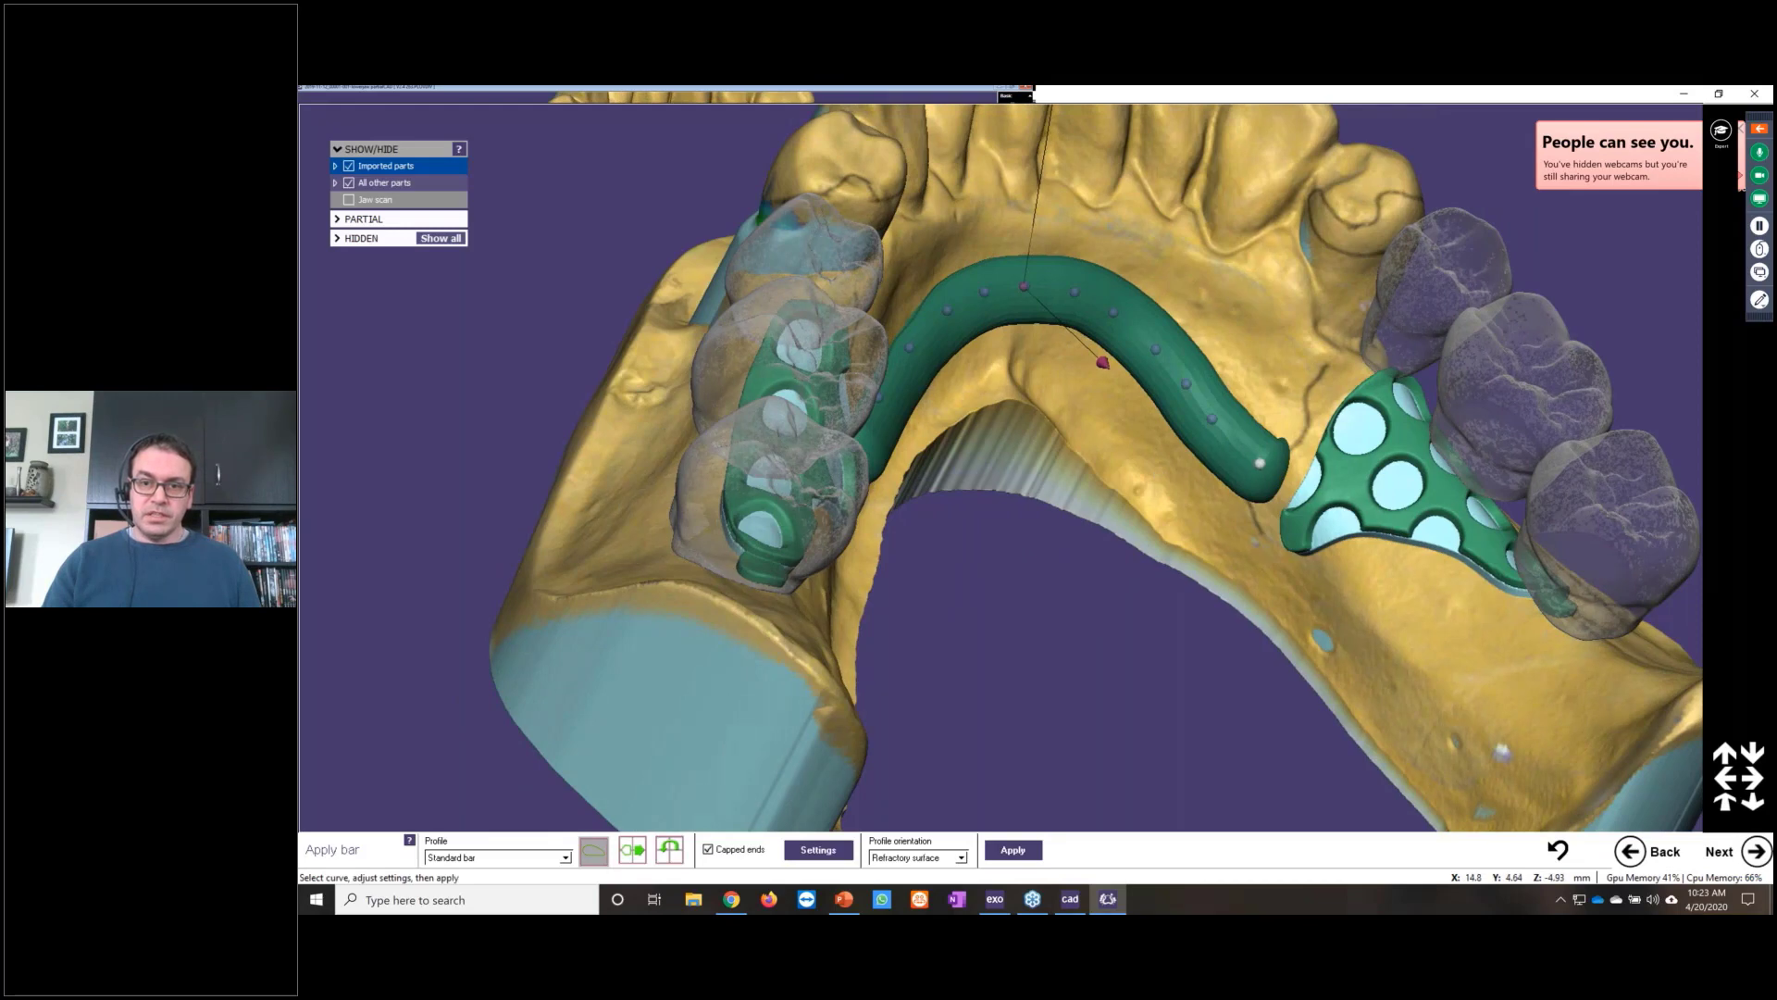
left_click_drag(1263, 467, 1267, 471)
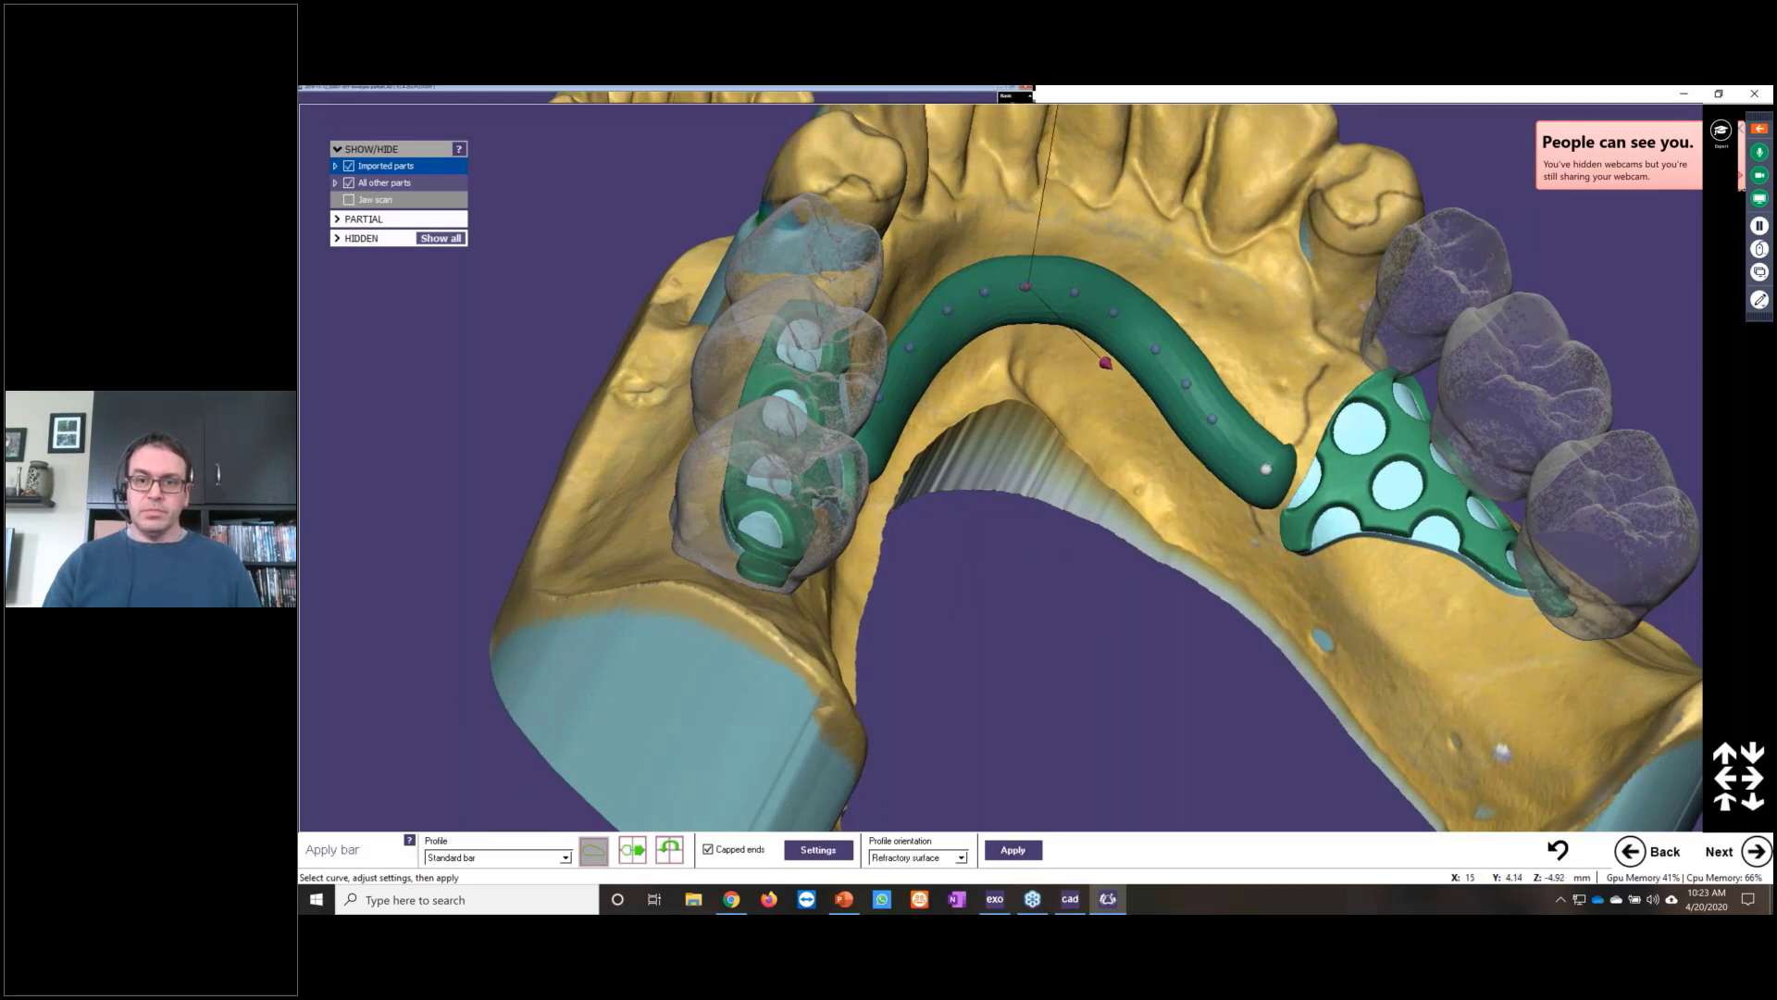
left_click(1101, 604)
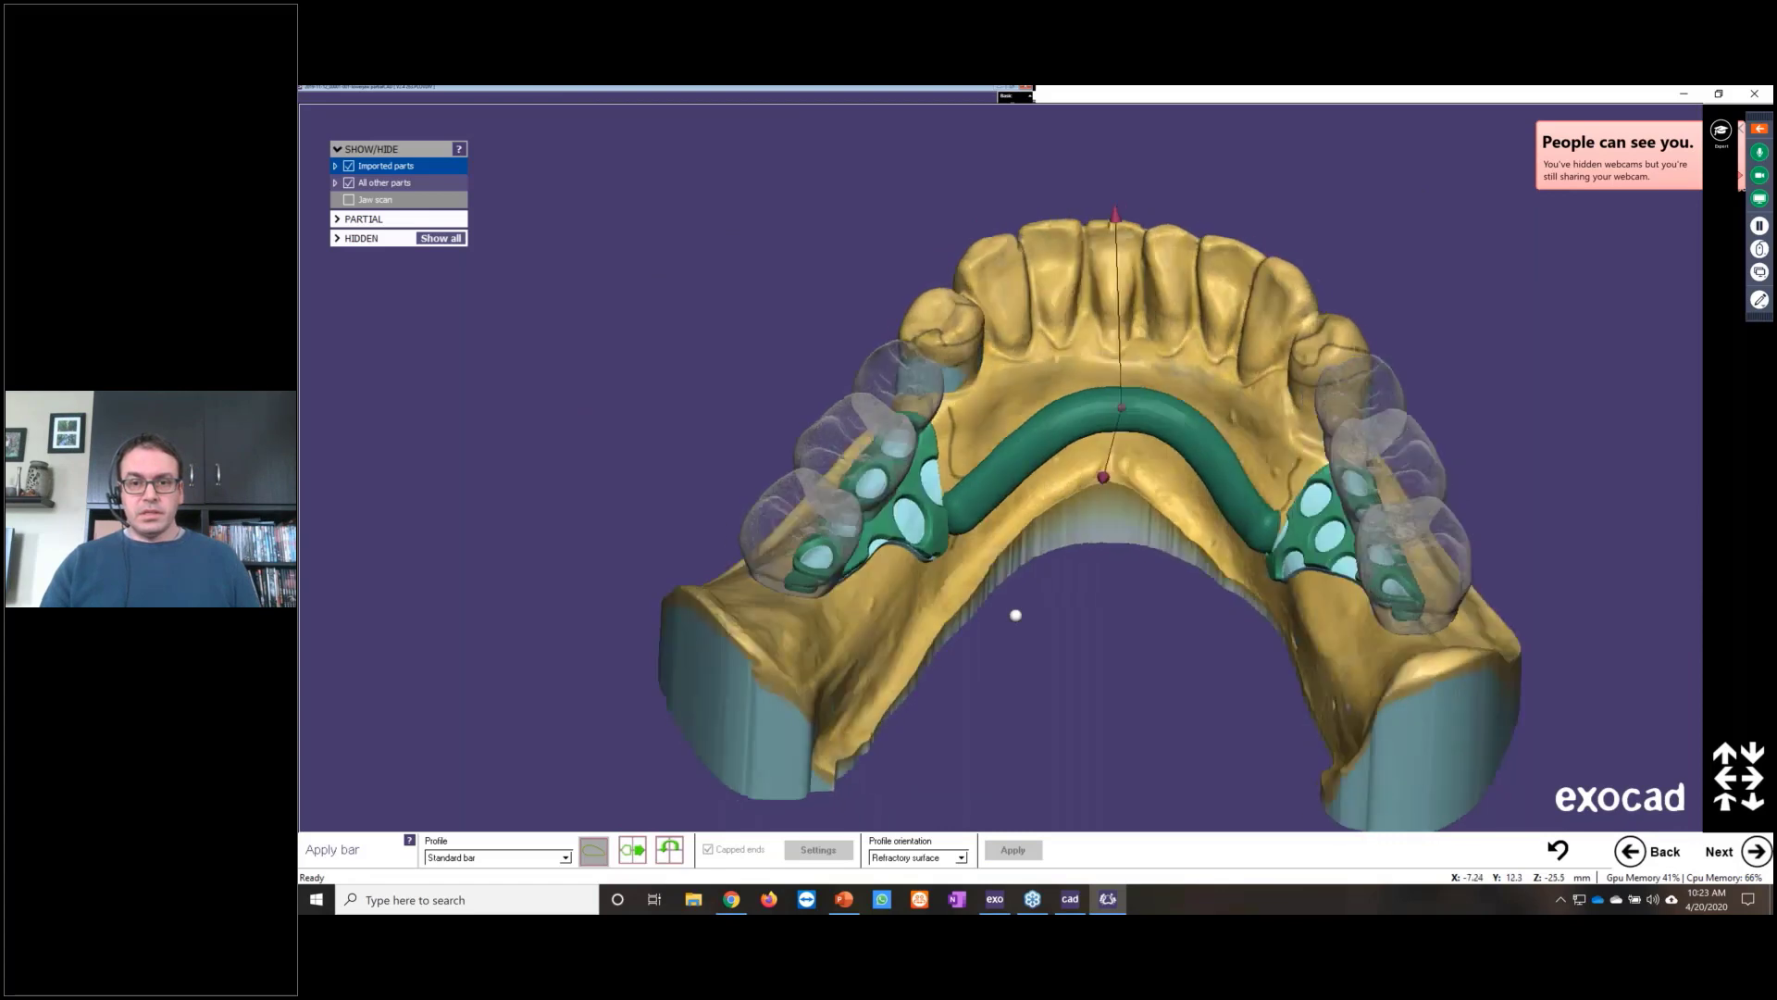
Step: Accept the lingual bar and continue past the apron stage without drawing one, to clasp drawing
left_click(1755, 851)
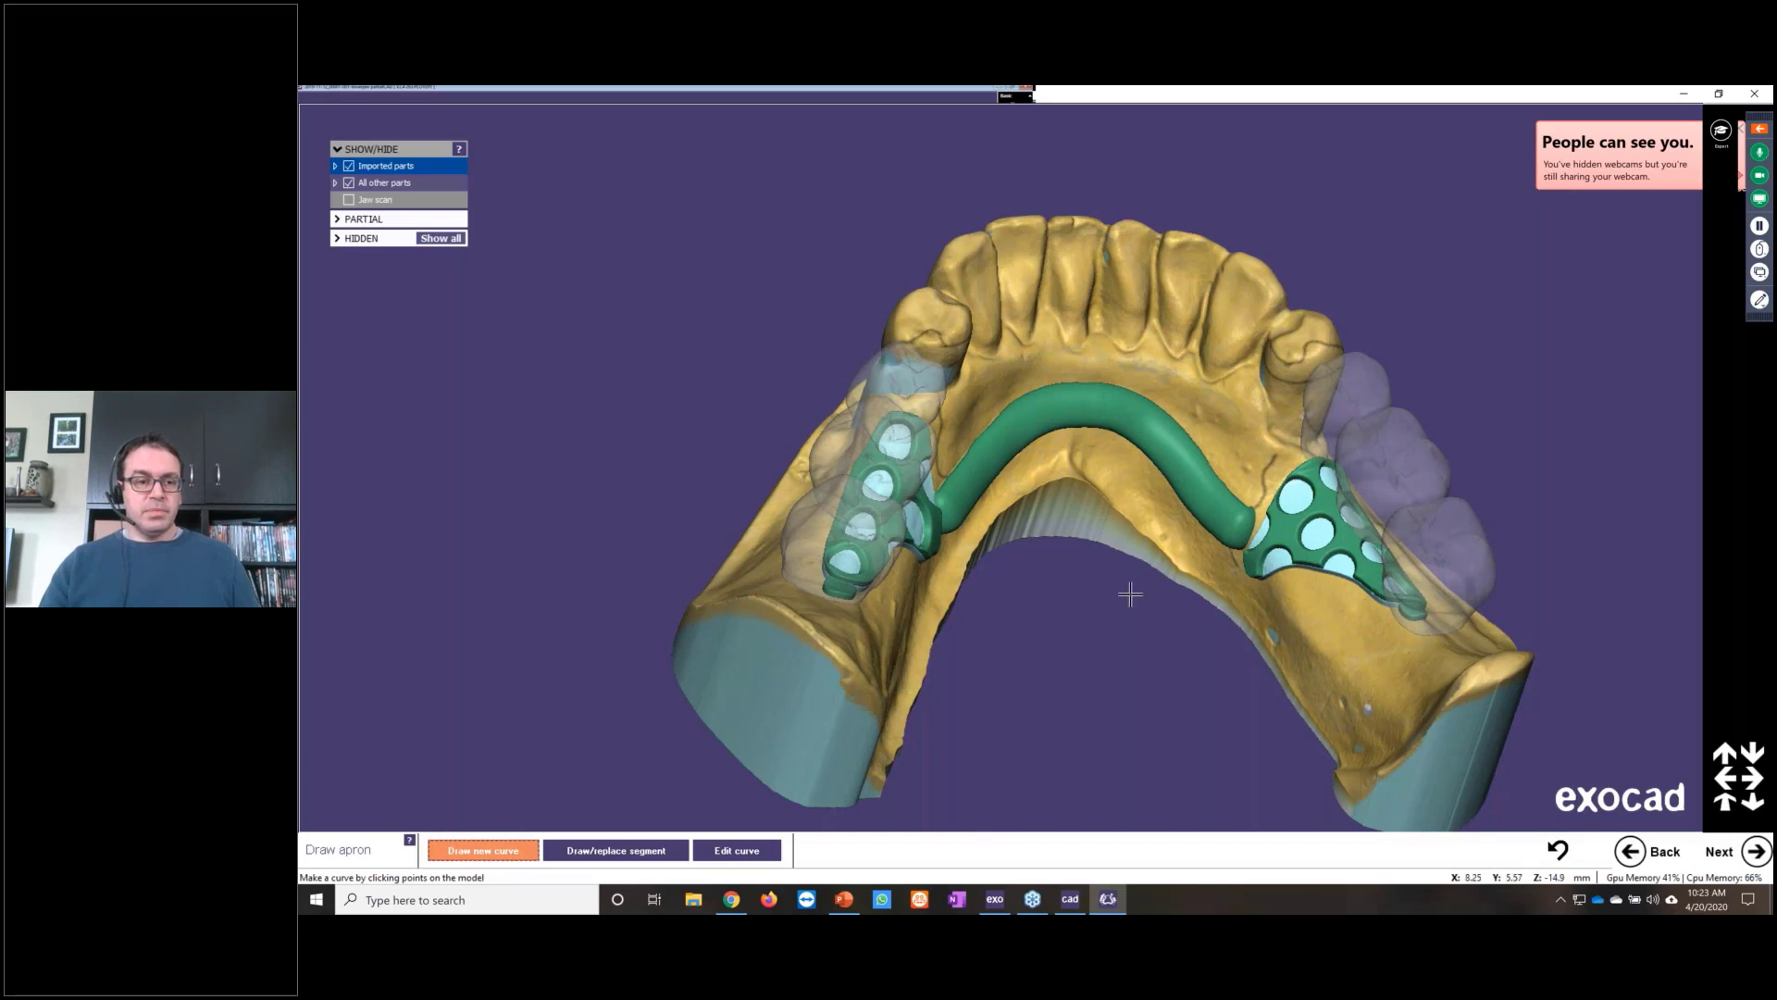
right_click_drag(1130, 595, 1170, 553)
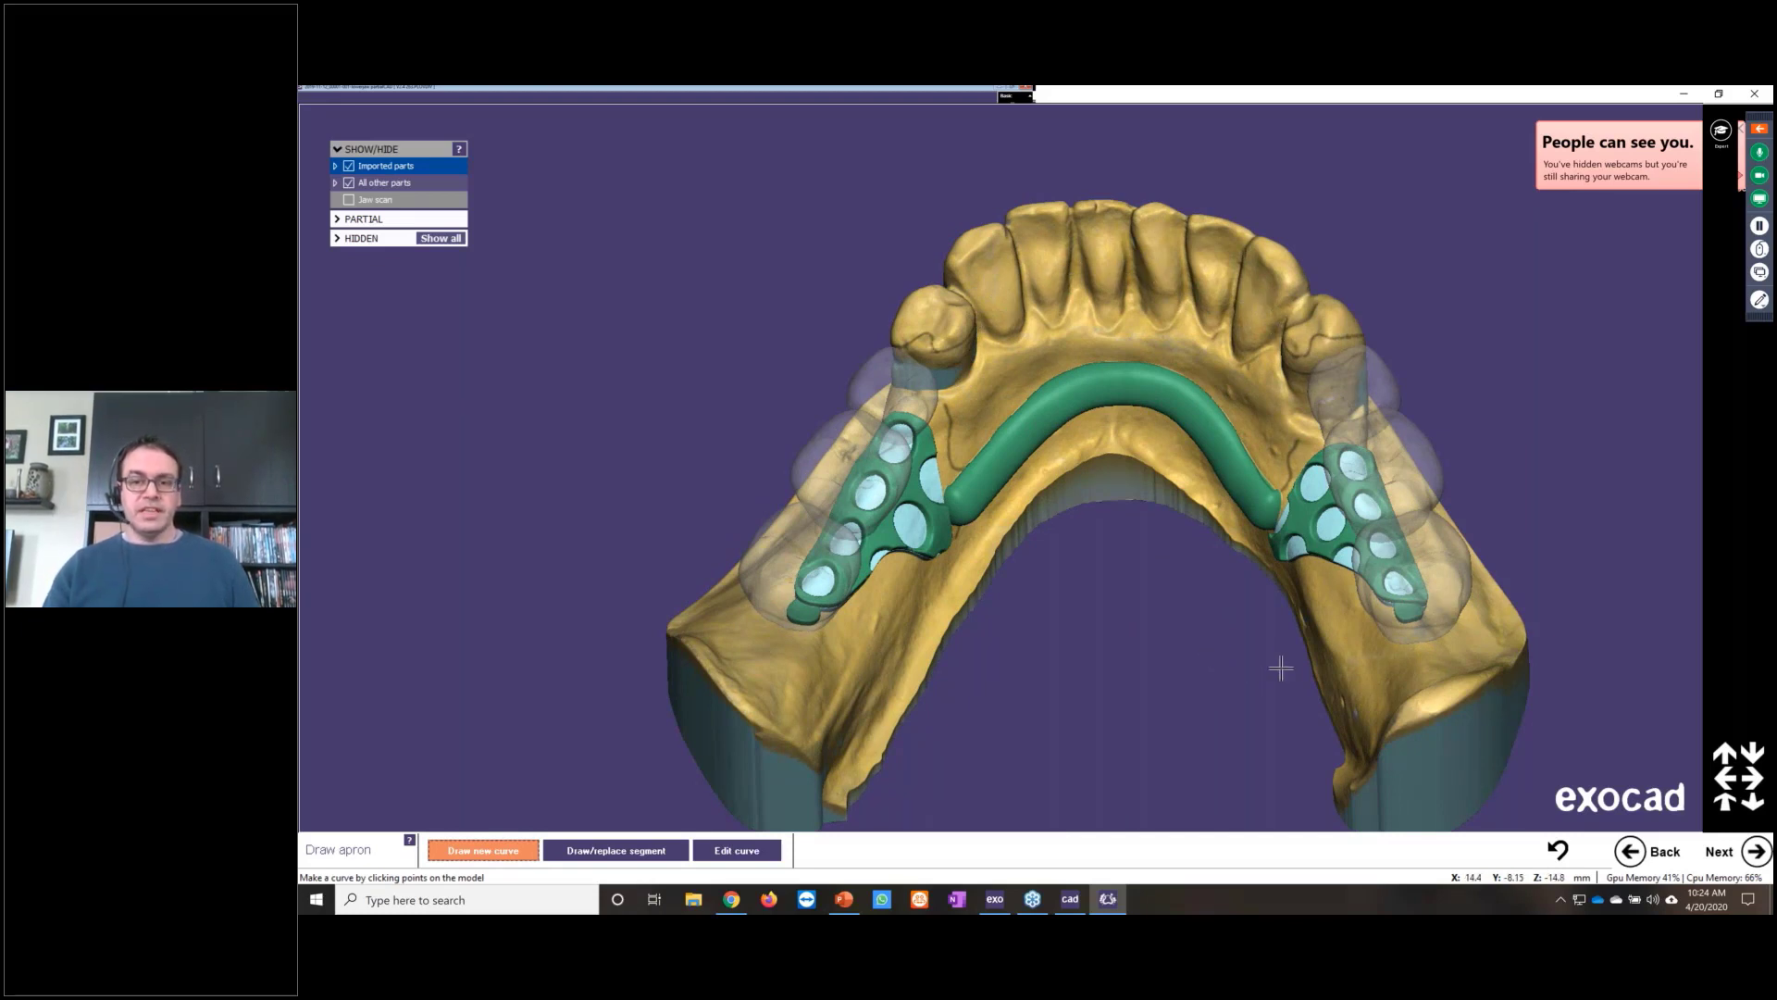
left_click(1756, 853)
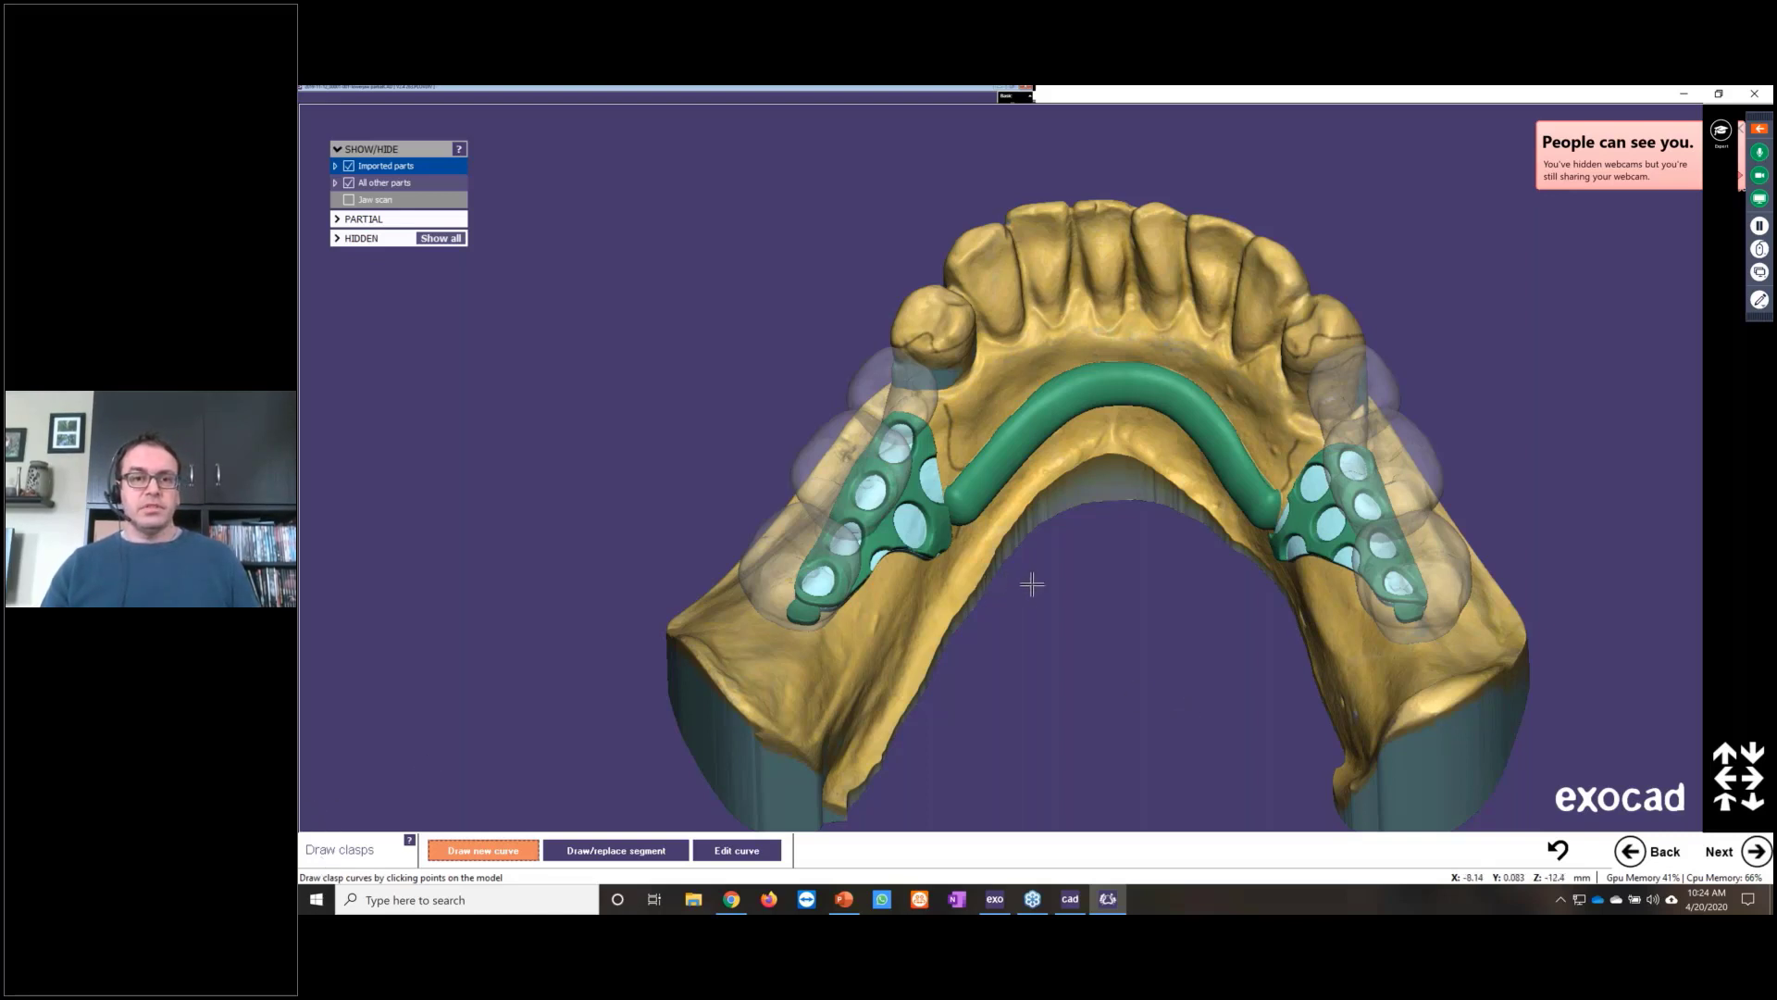
Step: Draw a clasp curve around the left-hand premolar, from the buccal undercut across the distal side to the lingual surface
right_click_drag(1019, 584, 992, 406)
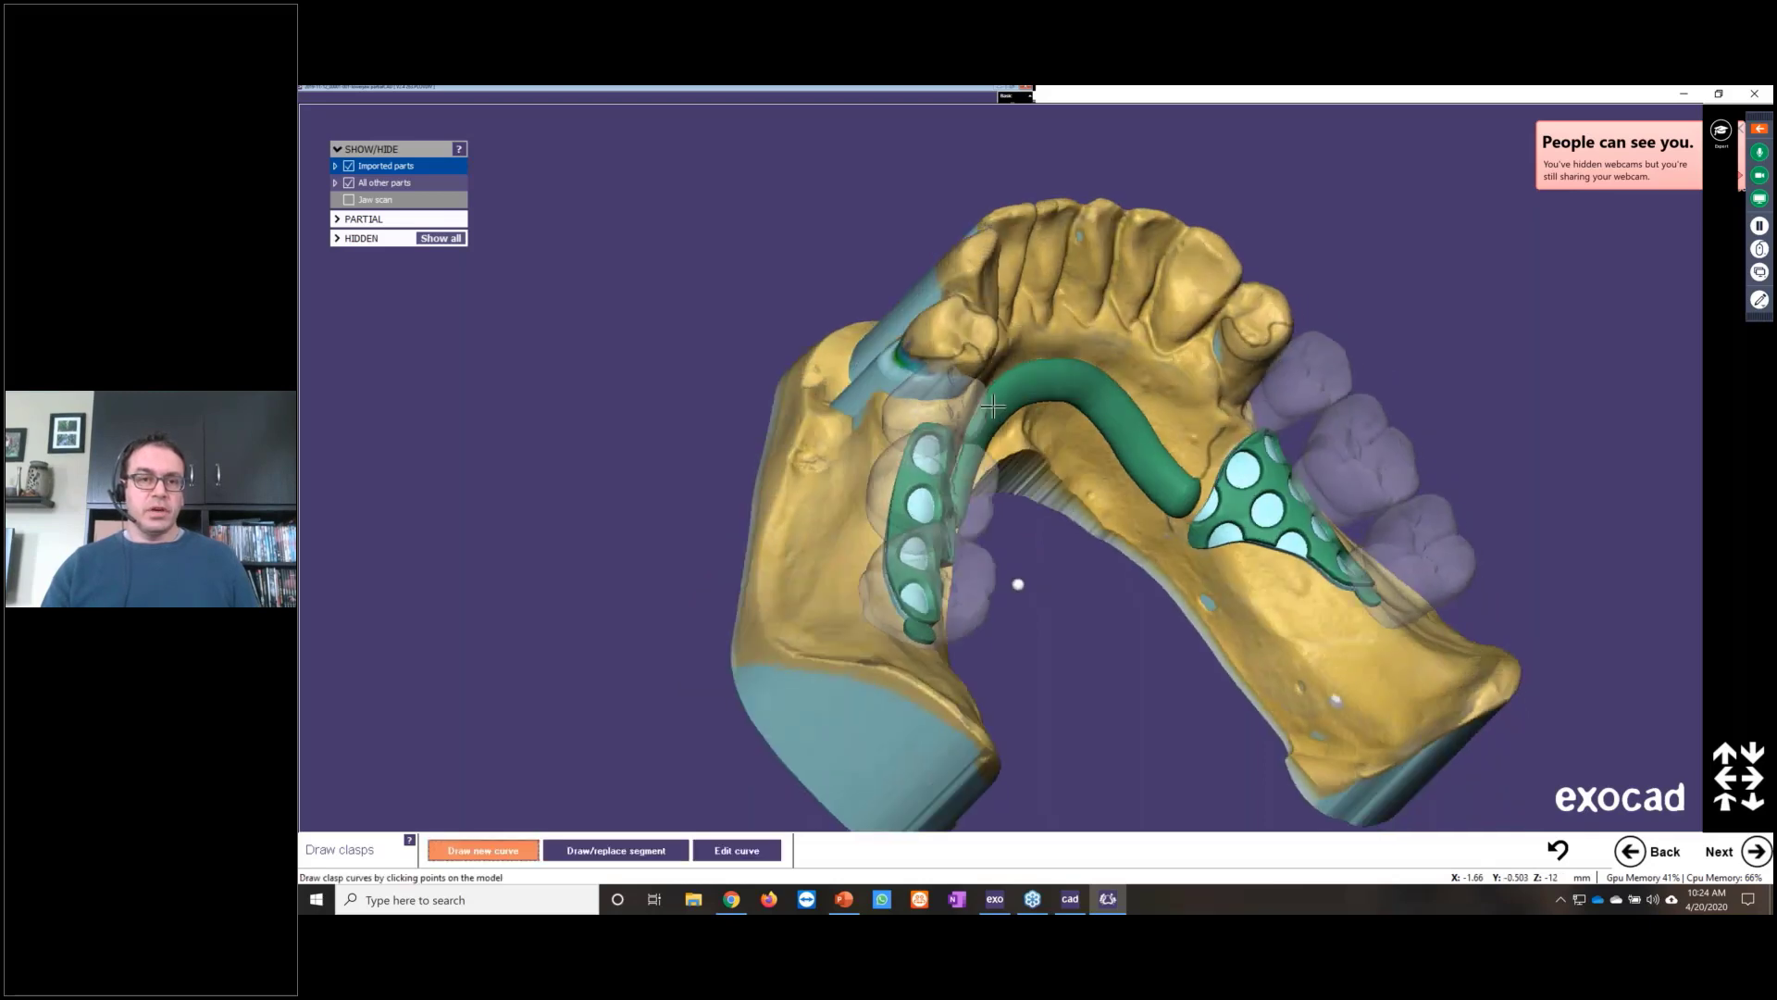
scroll(887, 333, "up", 3)
right_click_drag(863, 329, 1016, 327)
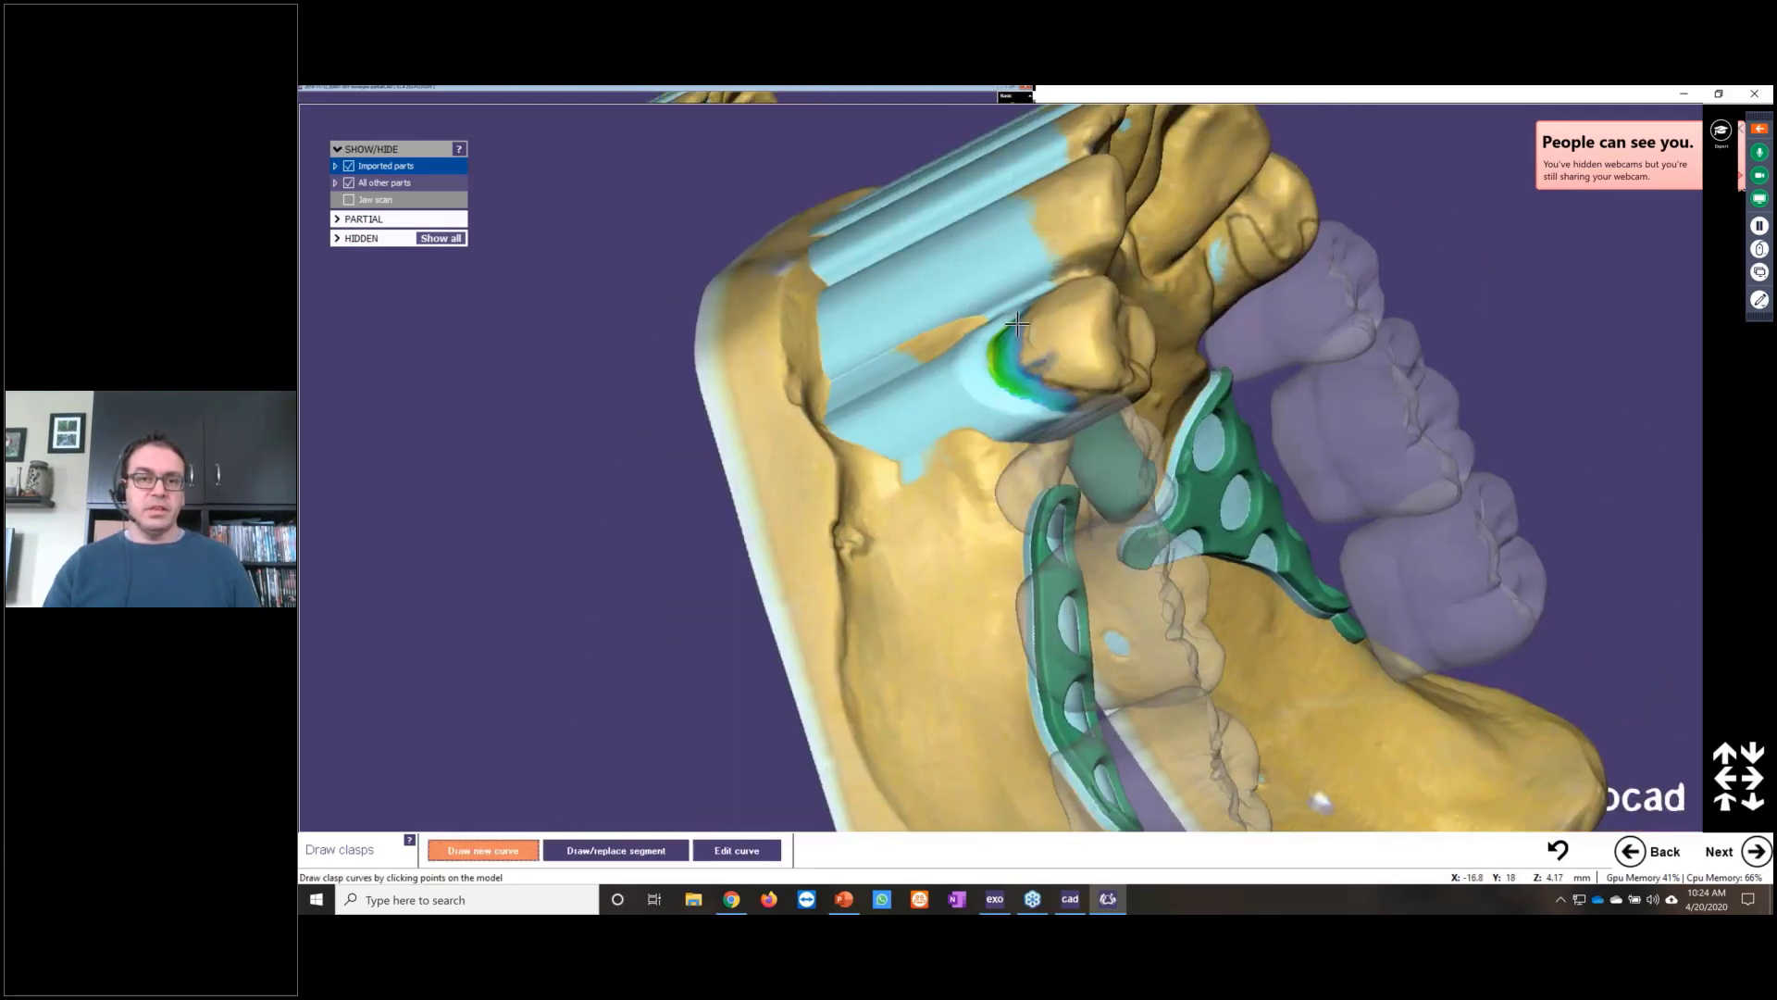
left_click(1018, 323)
left_click(1010, 345)
left_click(1017, 373)
left_click(1049, 388)
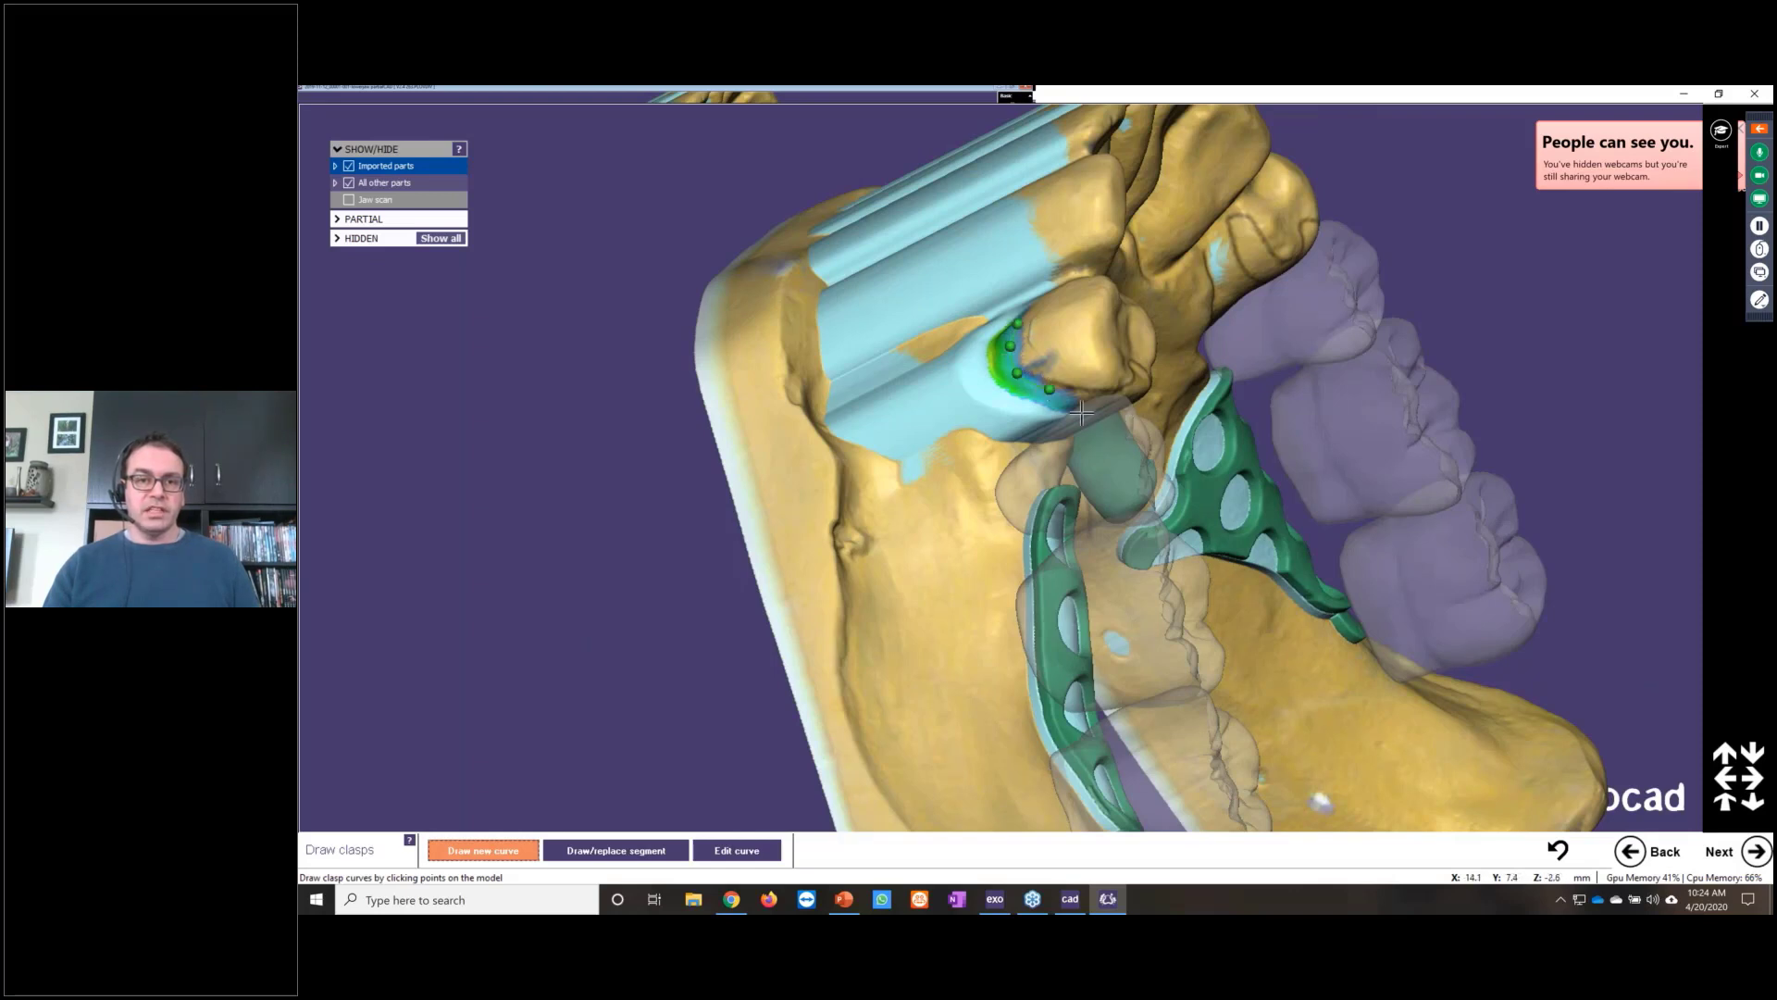
right_click_drag(1159, 407, 1093, 394)
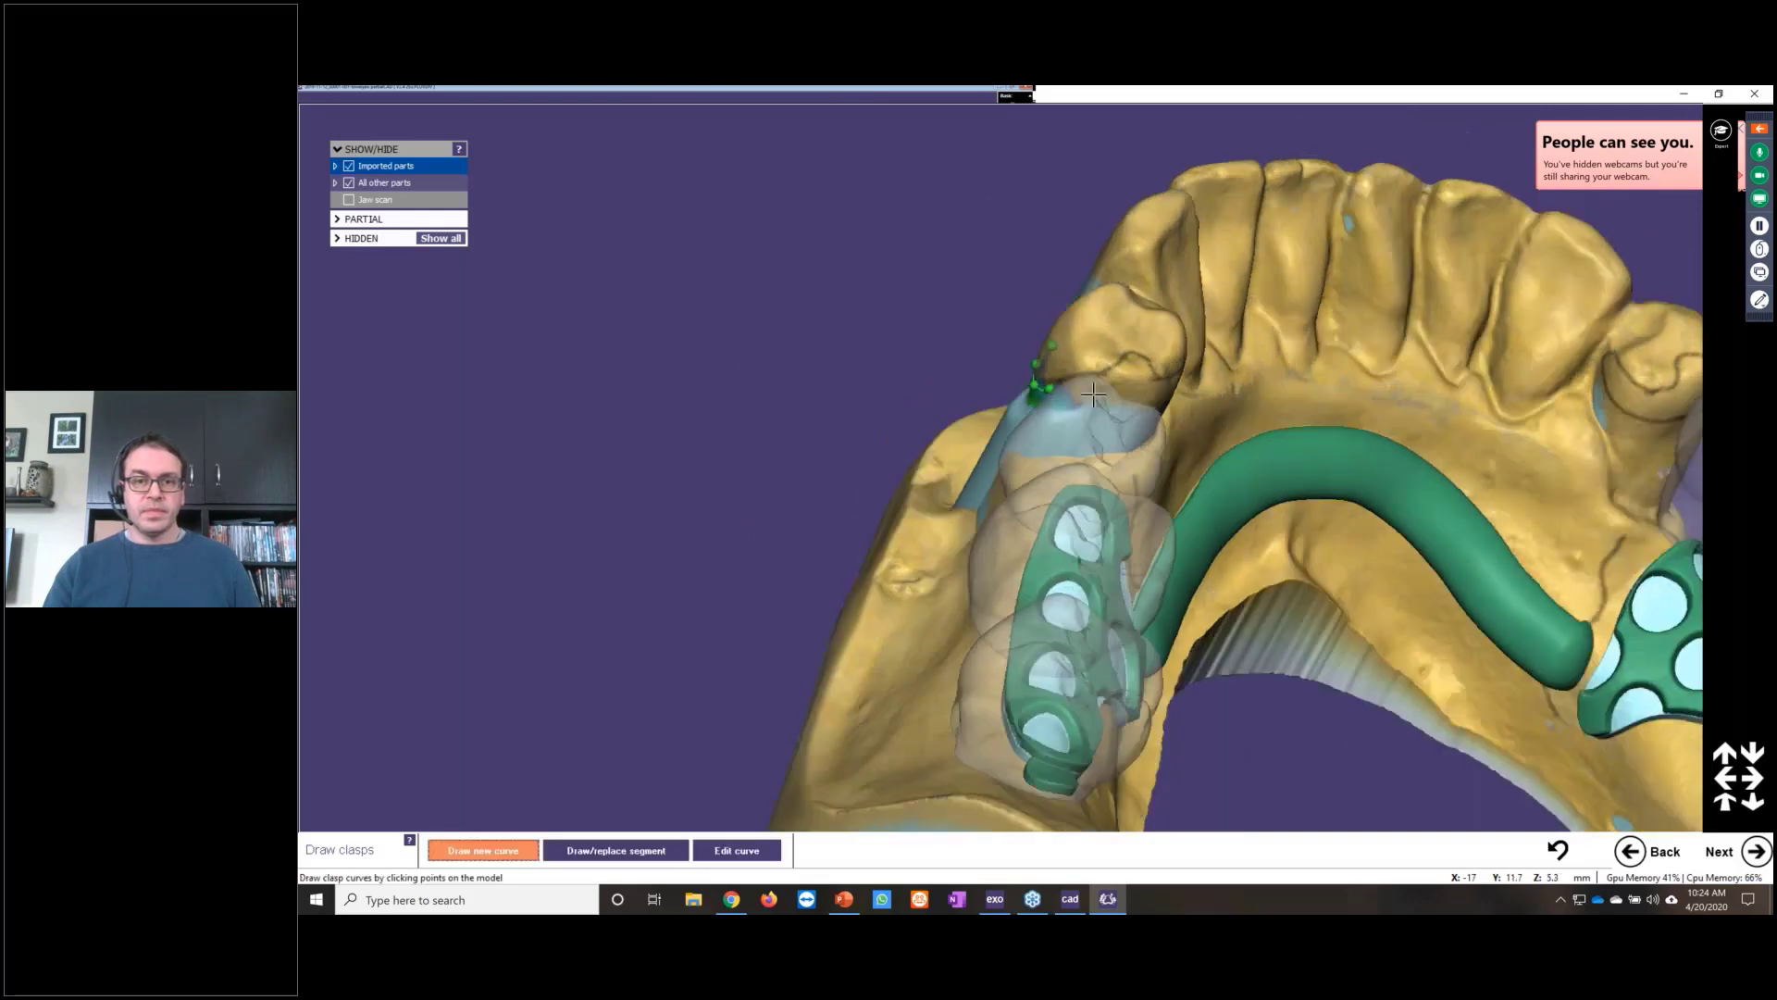
left_click(1094, 396)
left_click(1144, 397)
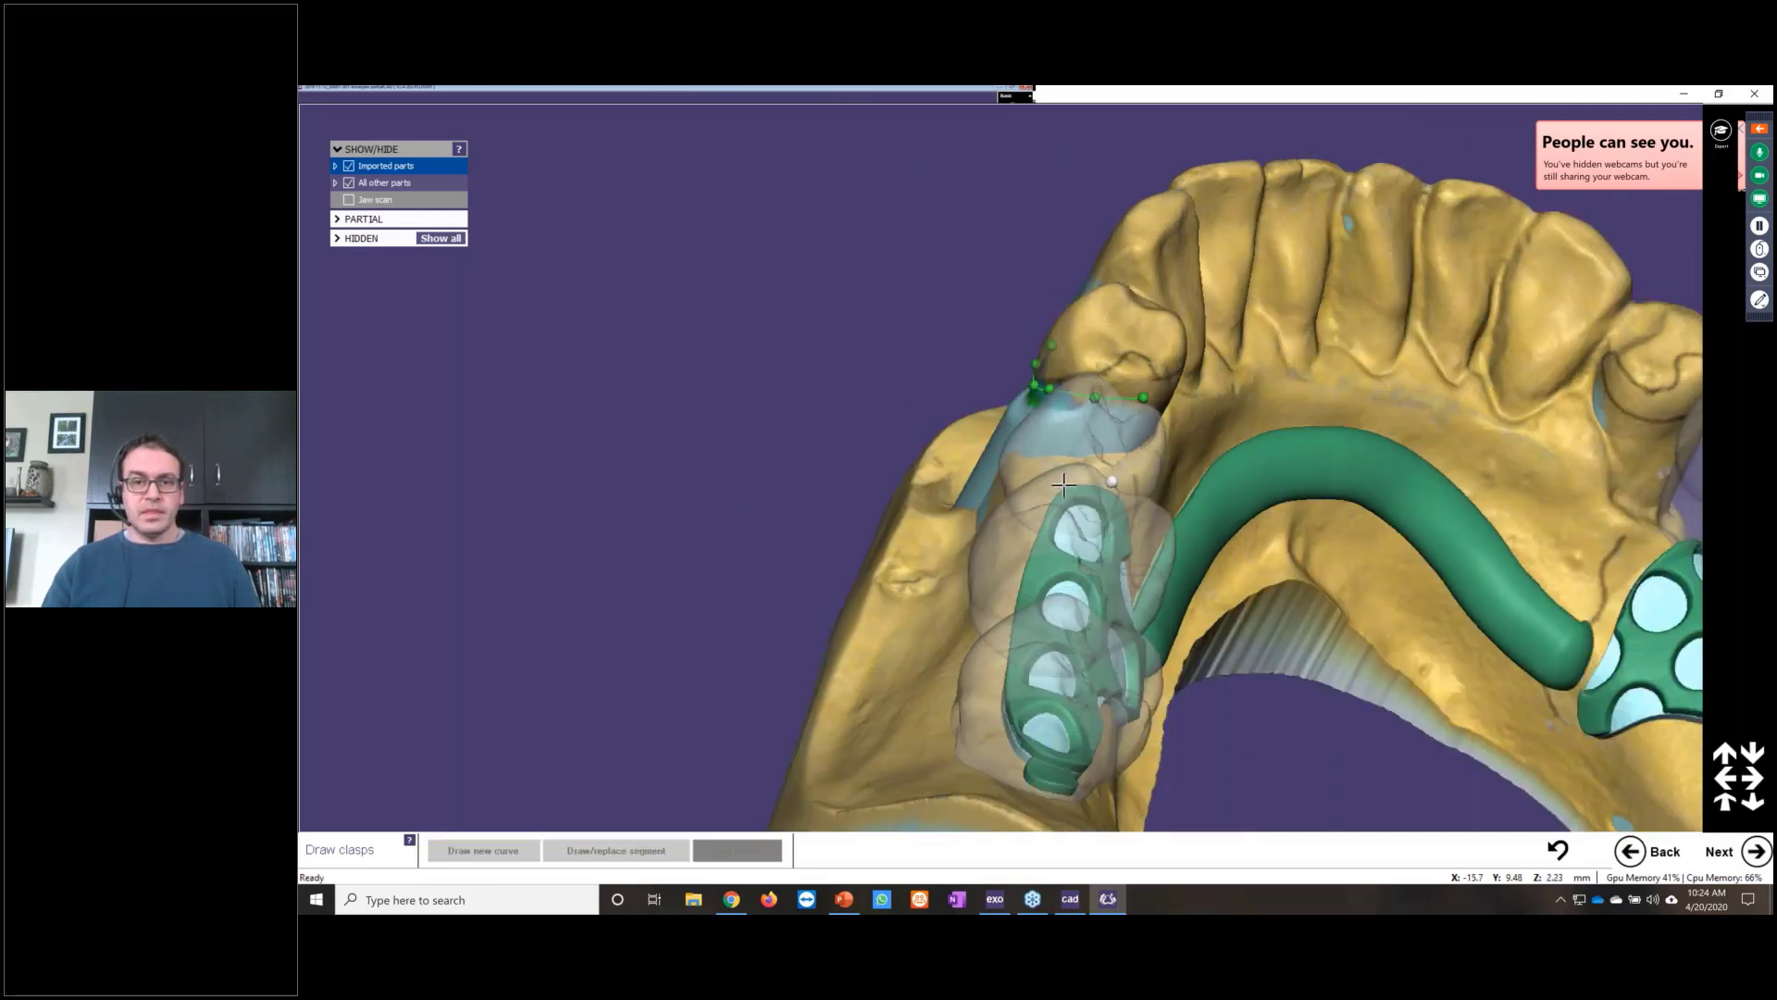
right_click_drag(1064, 484, 1102, 467)
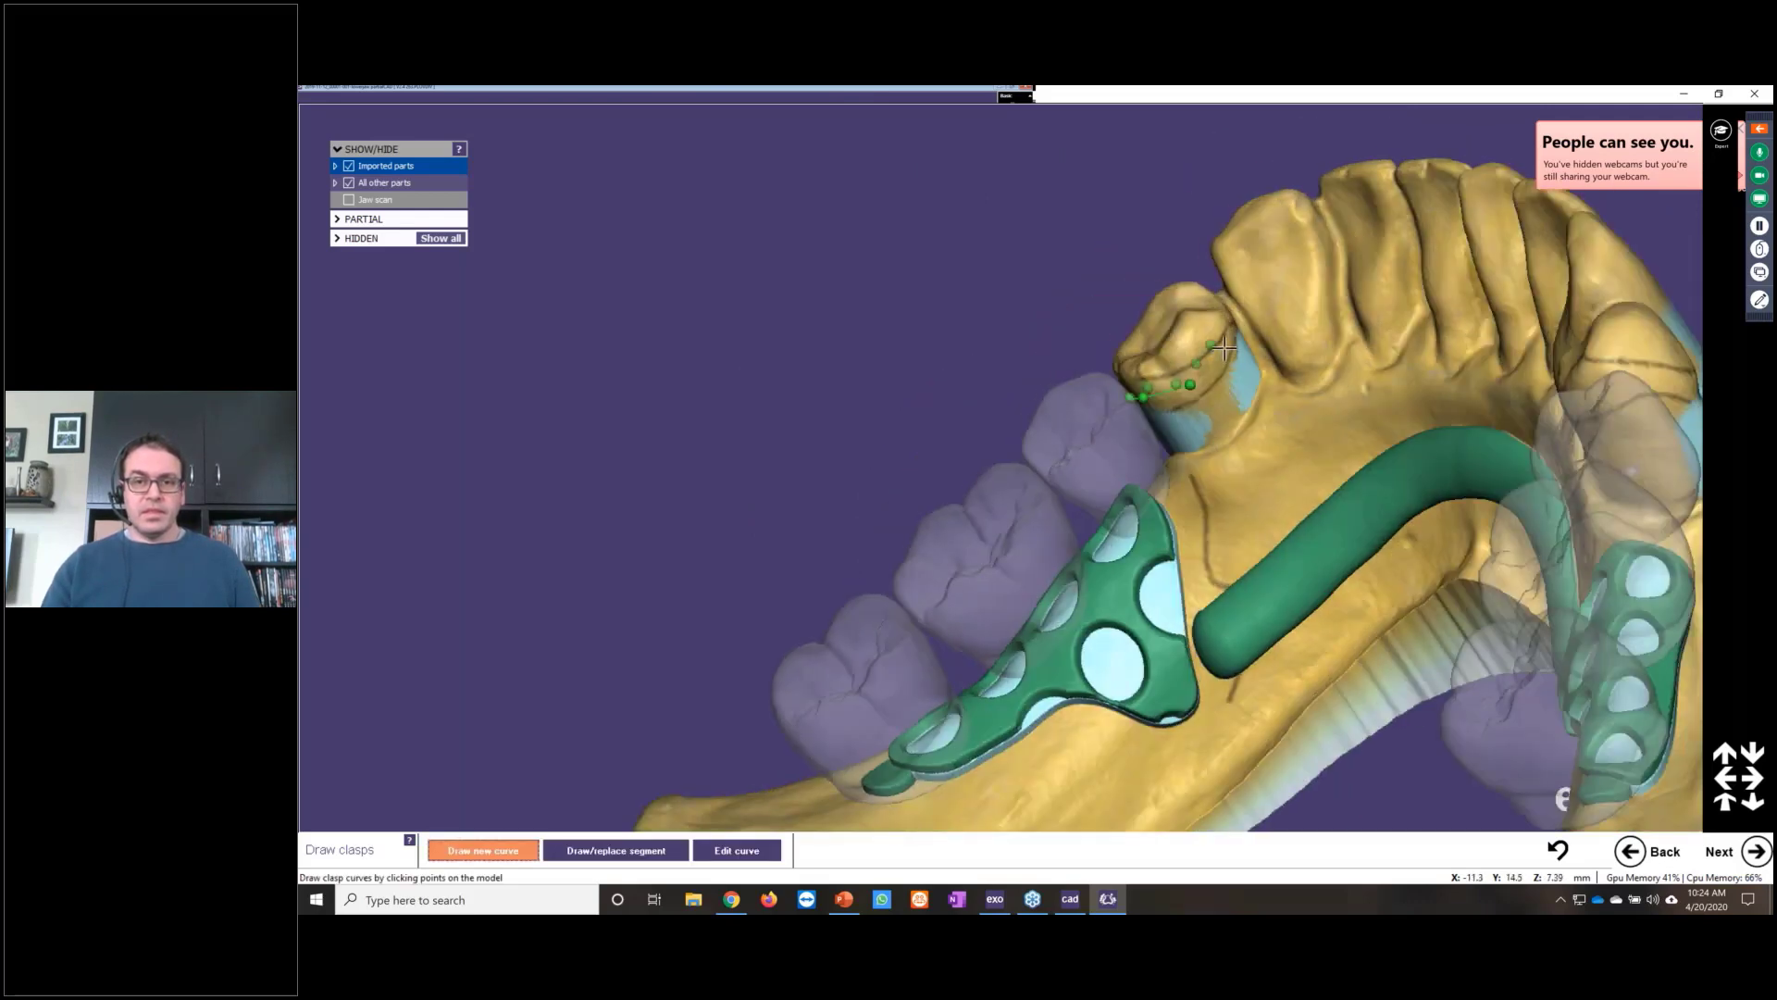
double_click(1225, 346)
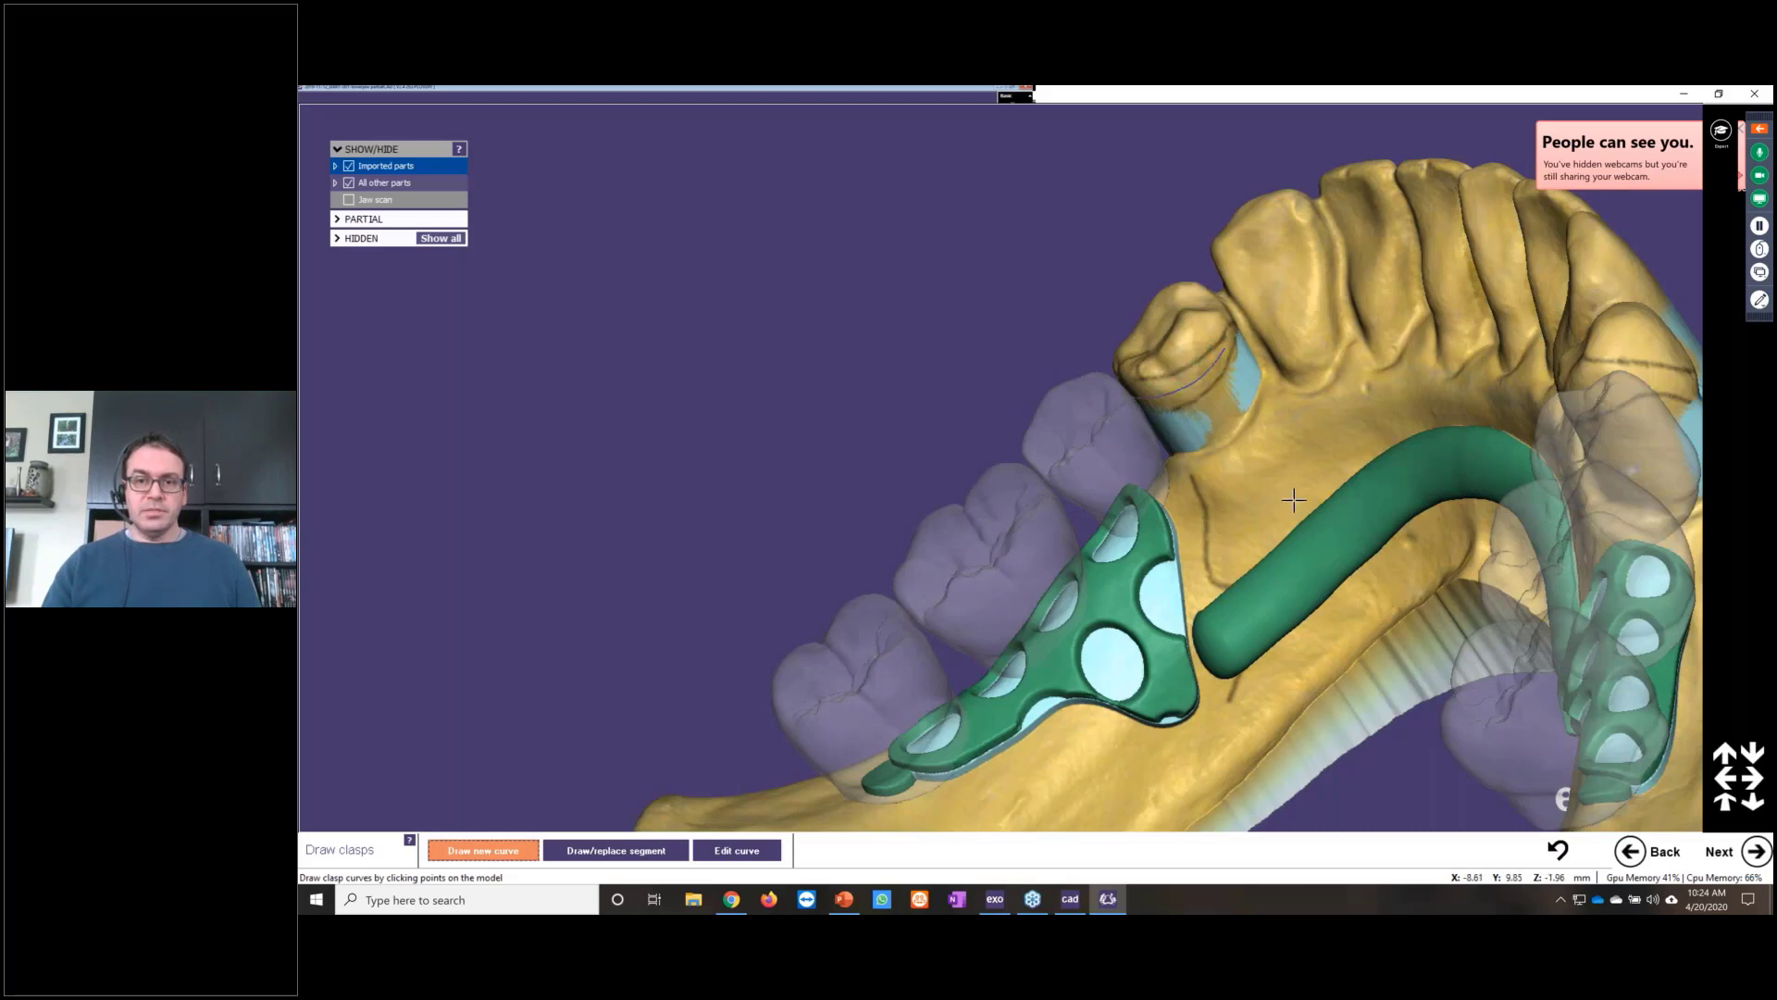
Step: Draw a clasp curve around the right-hand premolar, from the lingual surface across the distal side to the buccal undercut
right_click_drag(1294, 500, 1398, 631)
middle_click_drag(1333, 623, 743, 500)
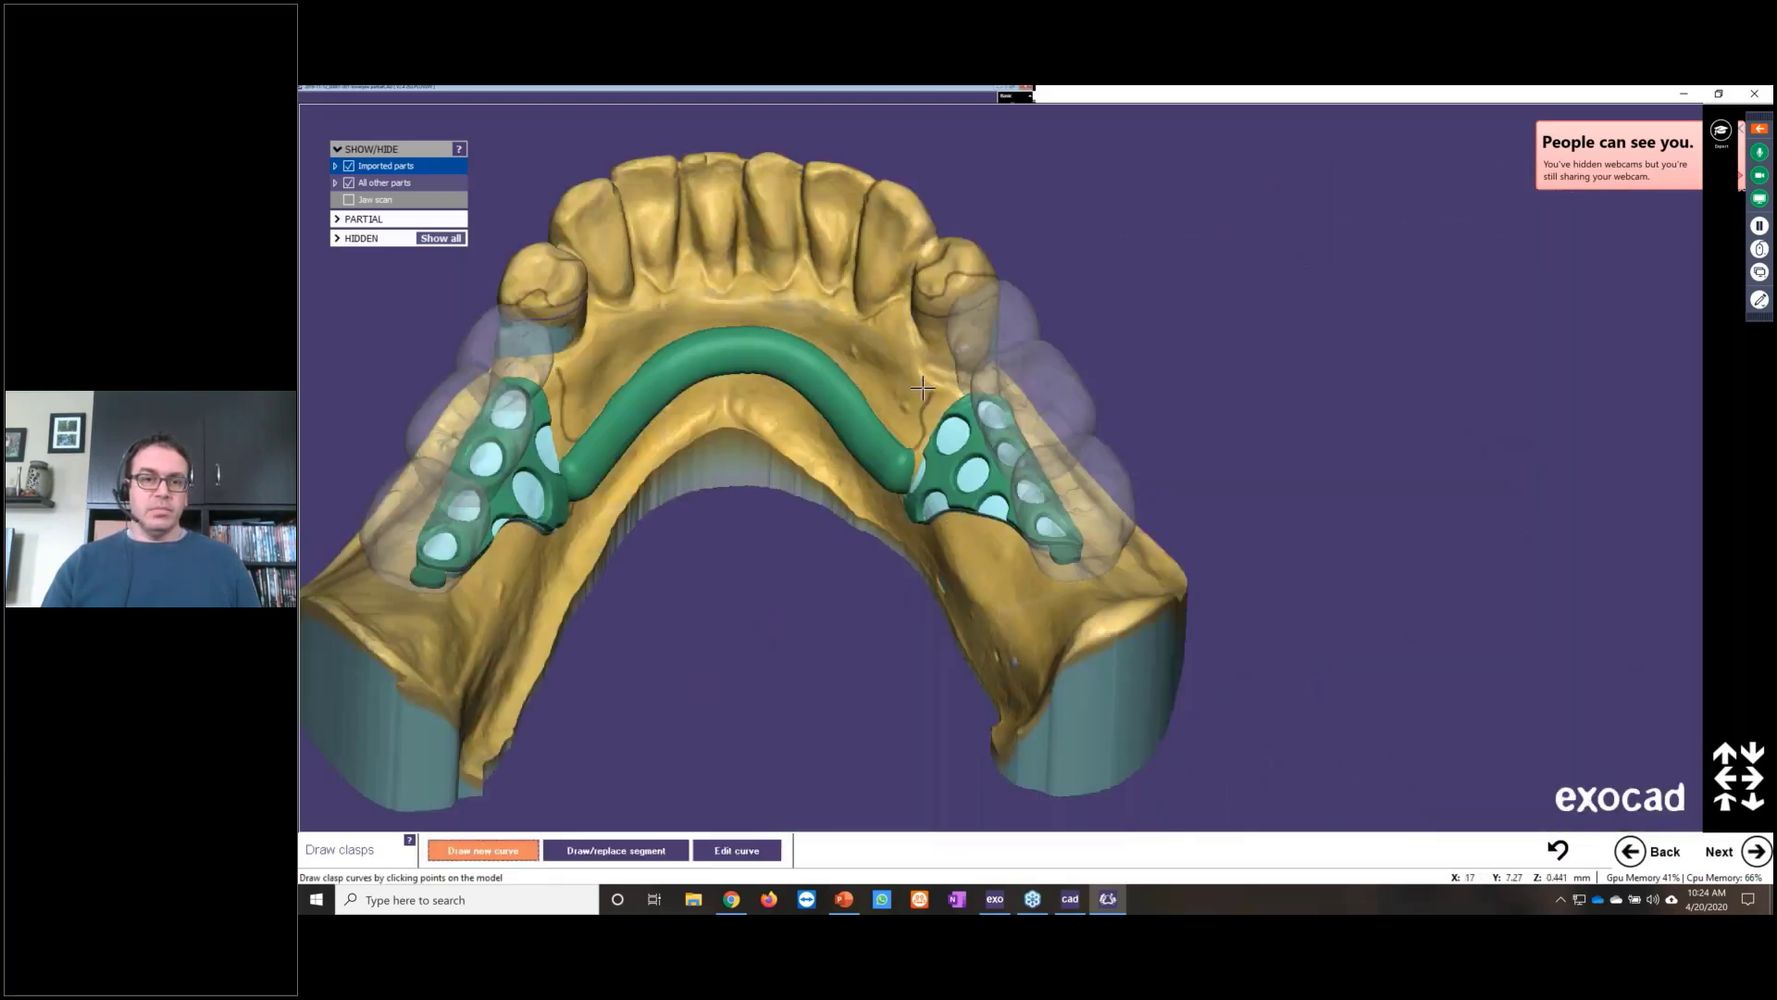
right_click_drag(923, 389, 875, 284)
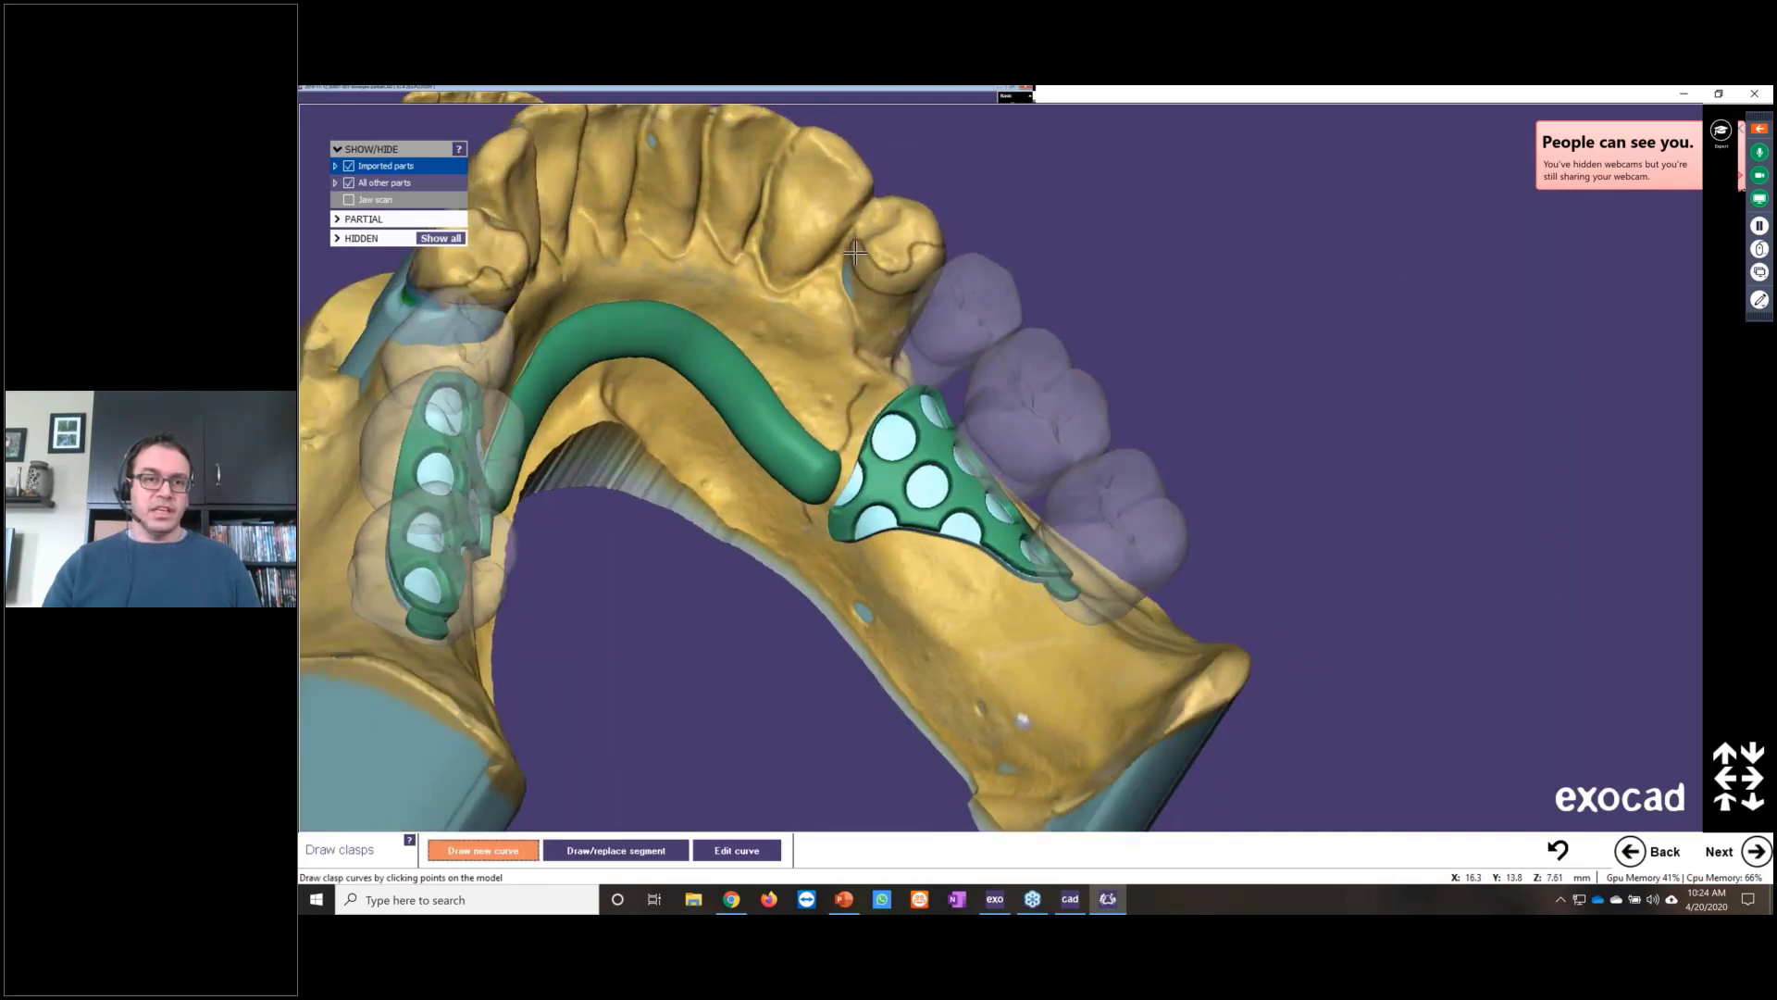
left_click(854, 251)
left_click(861, 271)
left_click(876, 282)
left_click(912, 282)
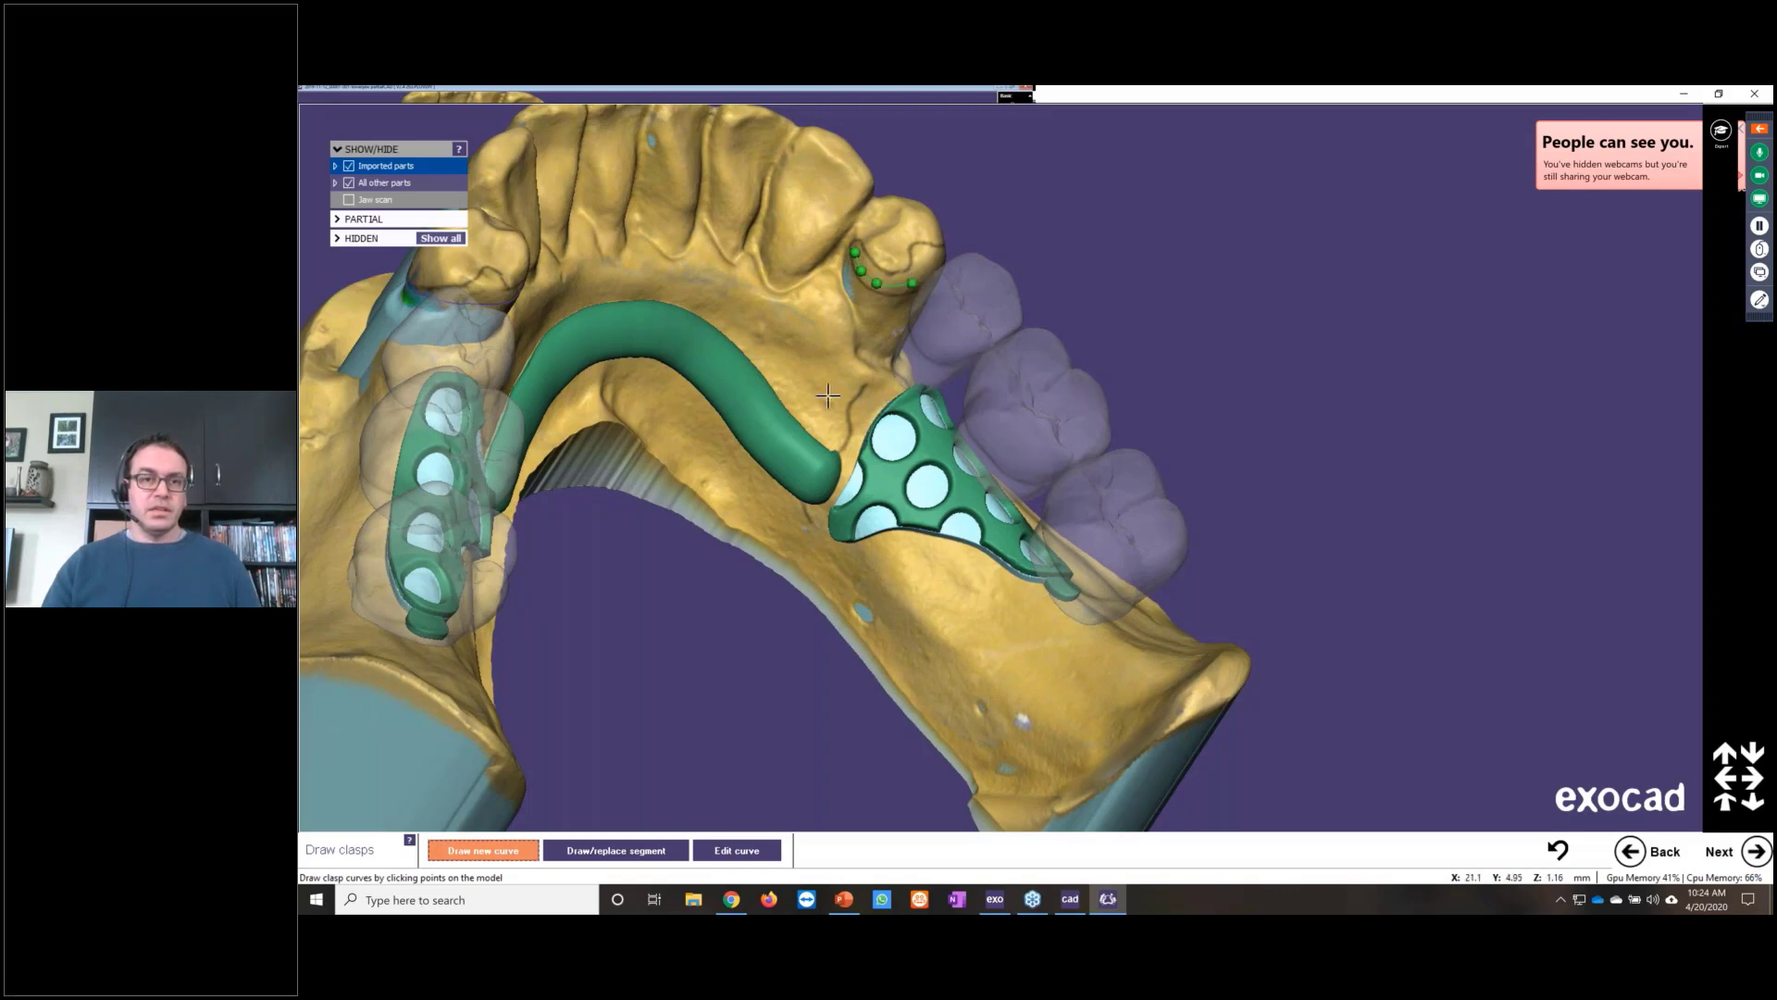
right_click_drag(828, 396, 1043, 353)
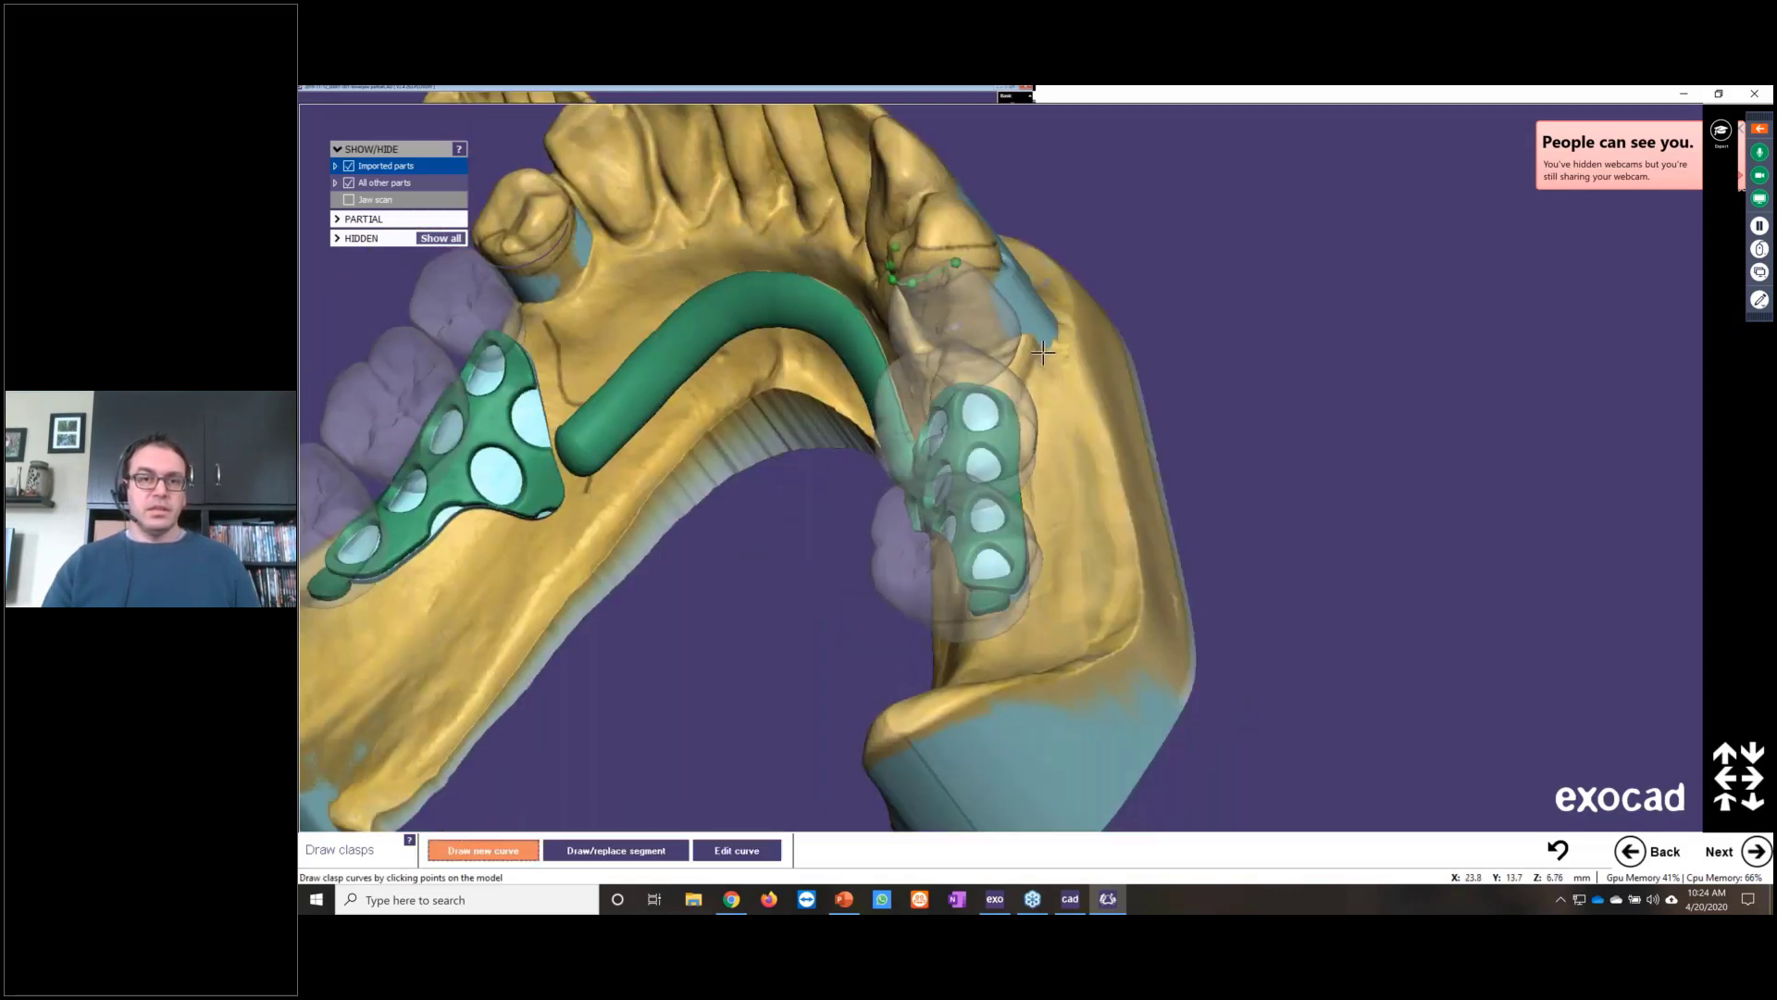
left_click(981, 257)
right_click_drag(981, 257, 921, 493)
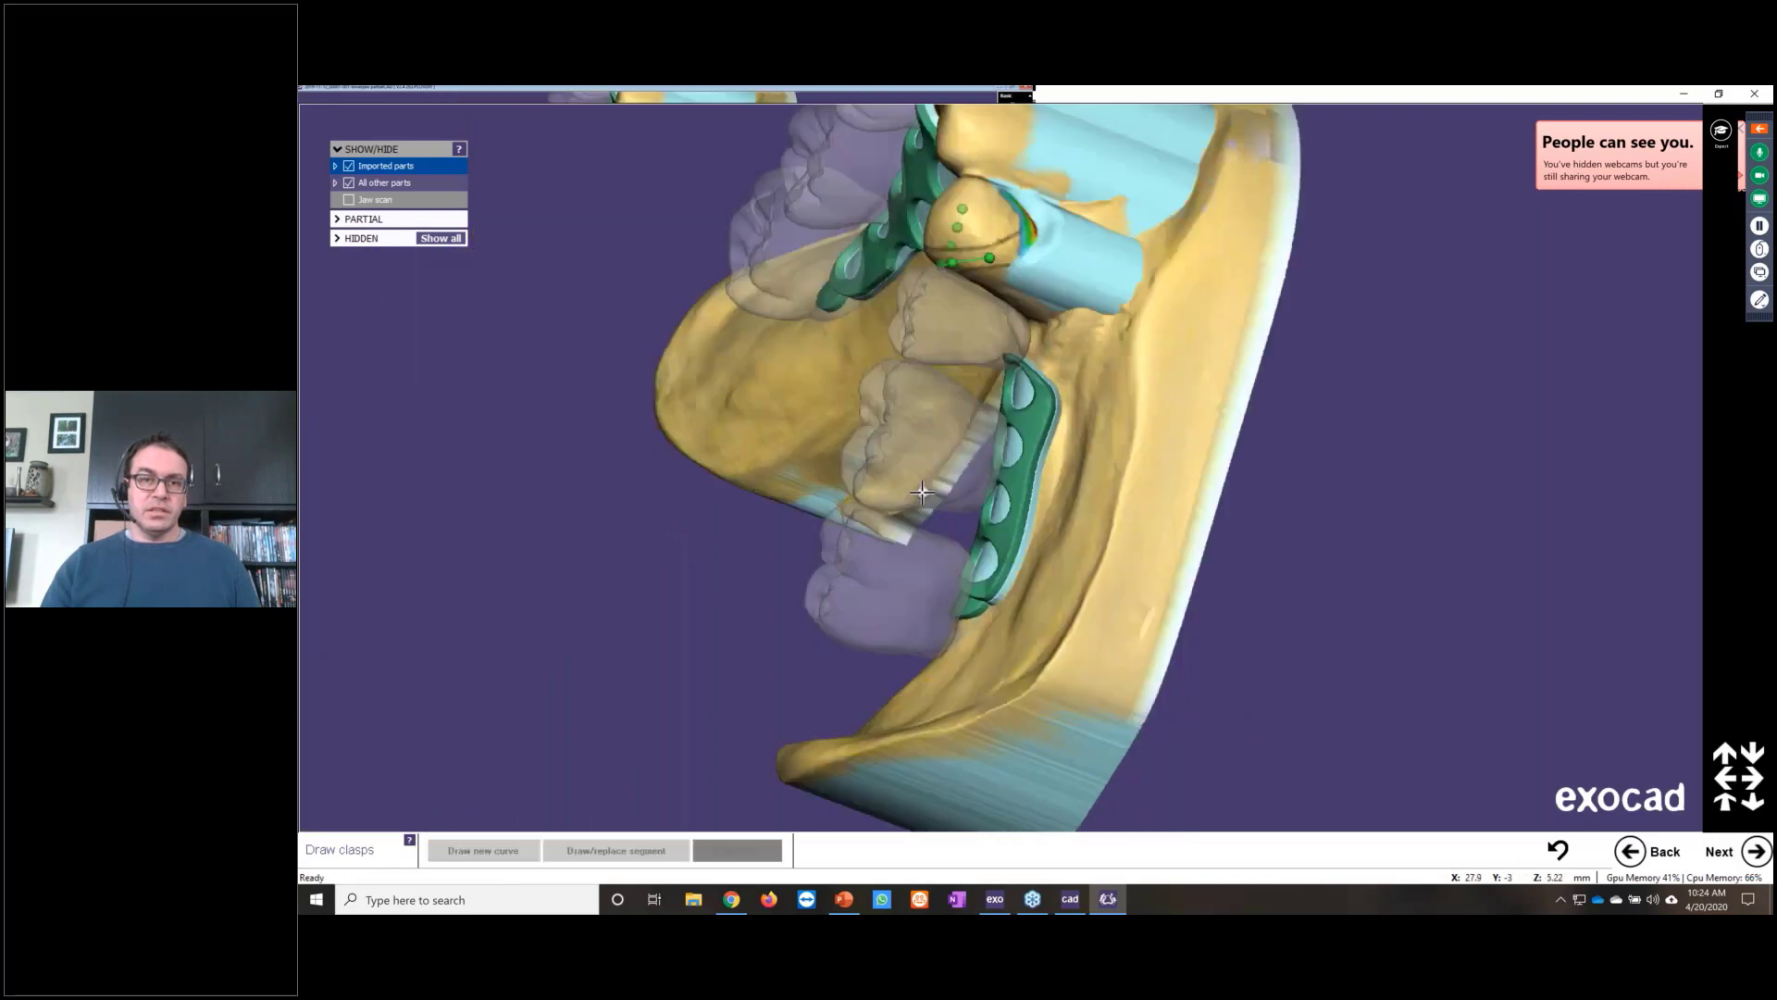
left_click(1025, 207)
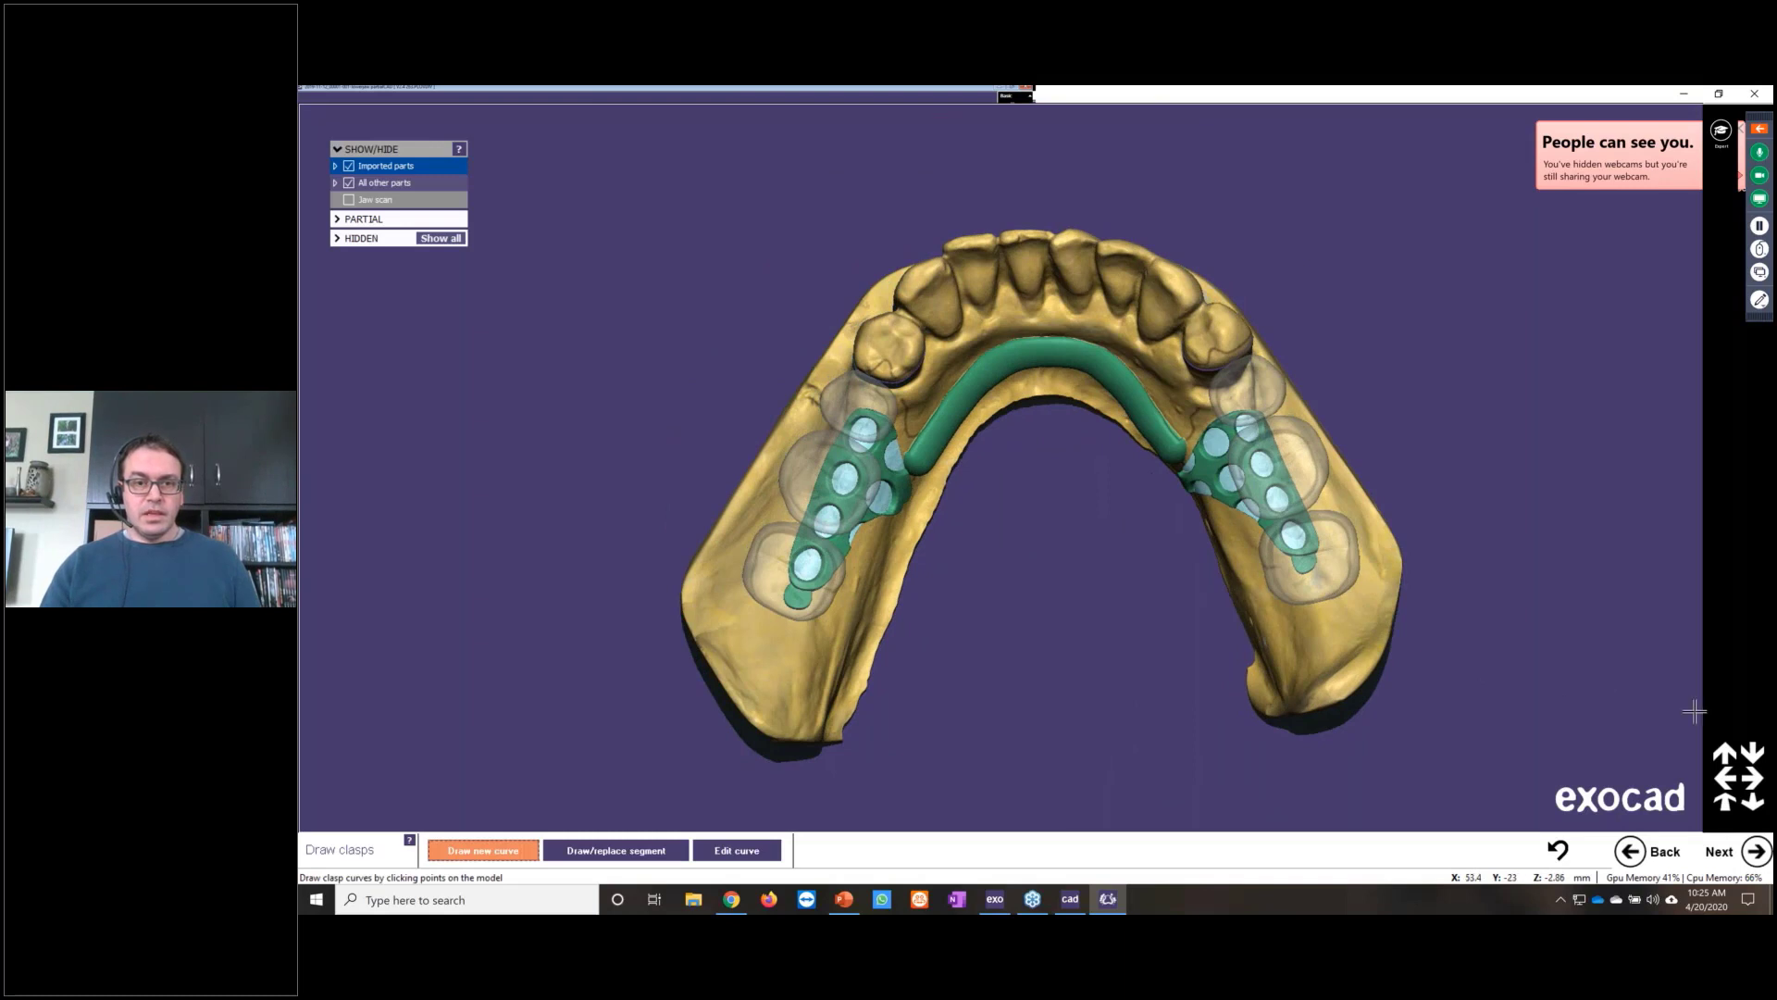
Step: Continue to clasp application, review the available clasp profiles and keep Anterior
left_click(1757, 851)
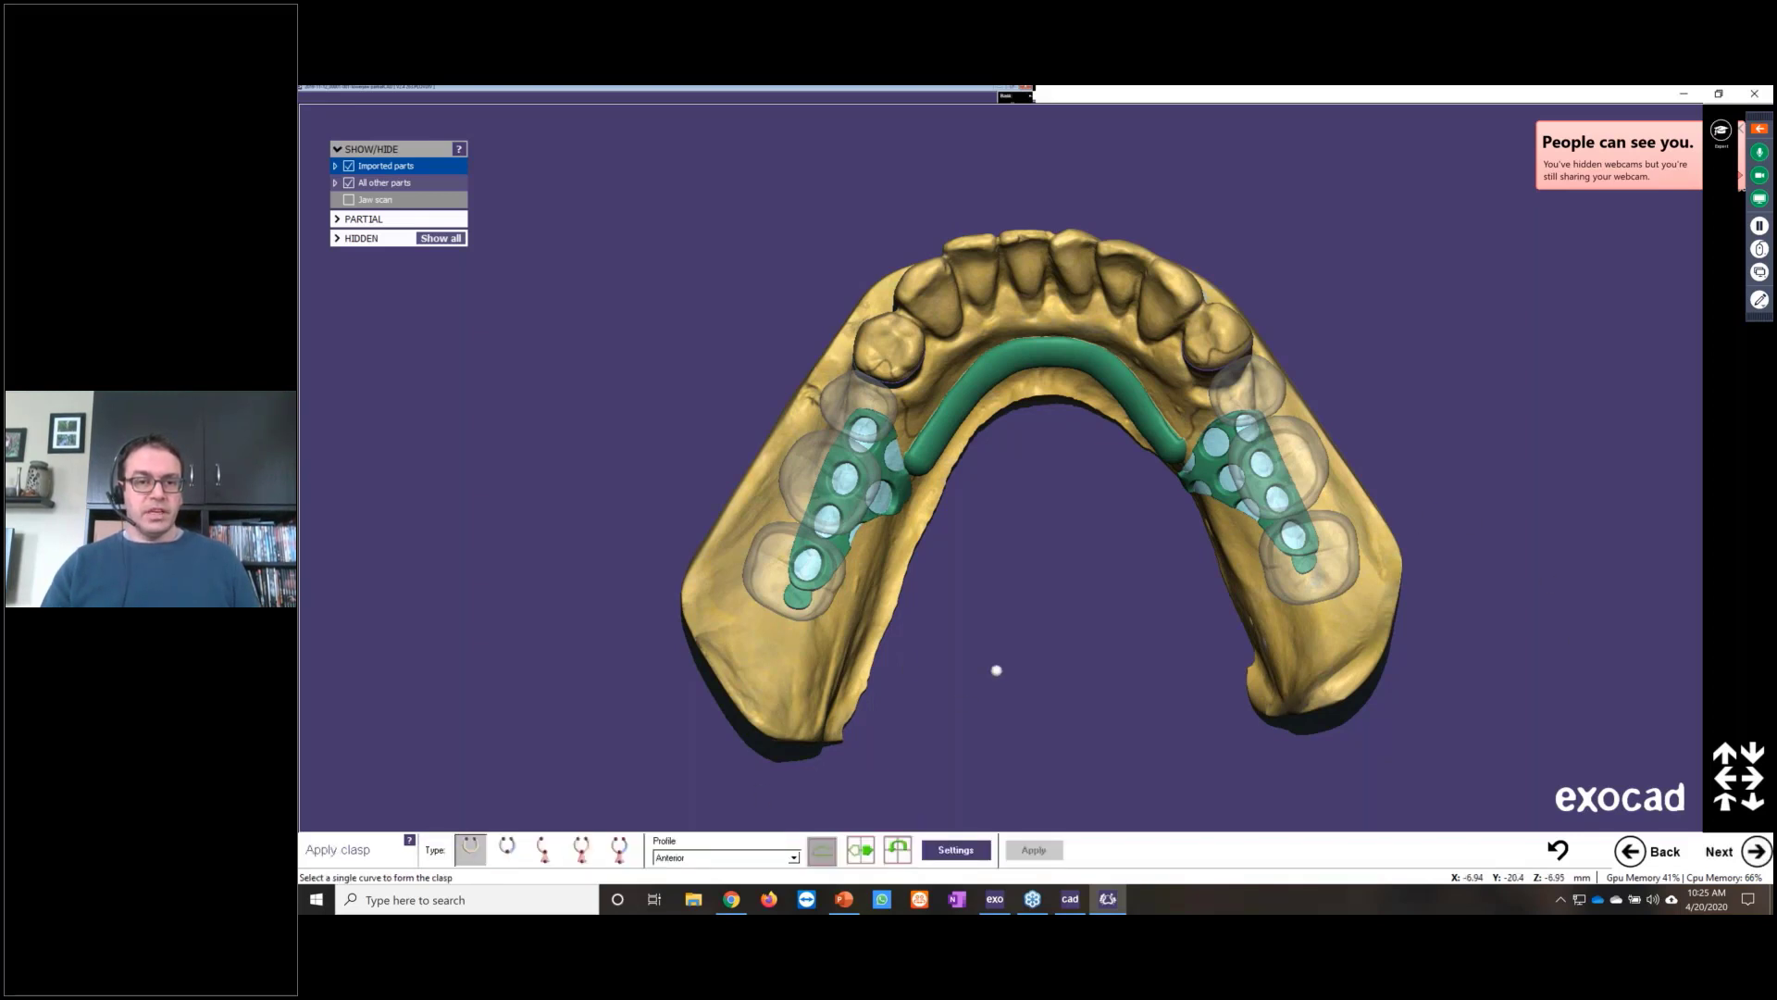
right_click_drag(1055, 580, 1055, 559)
scroll(1055, 559, "up", 2)
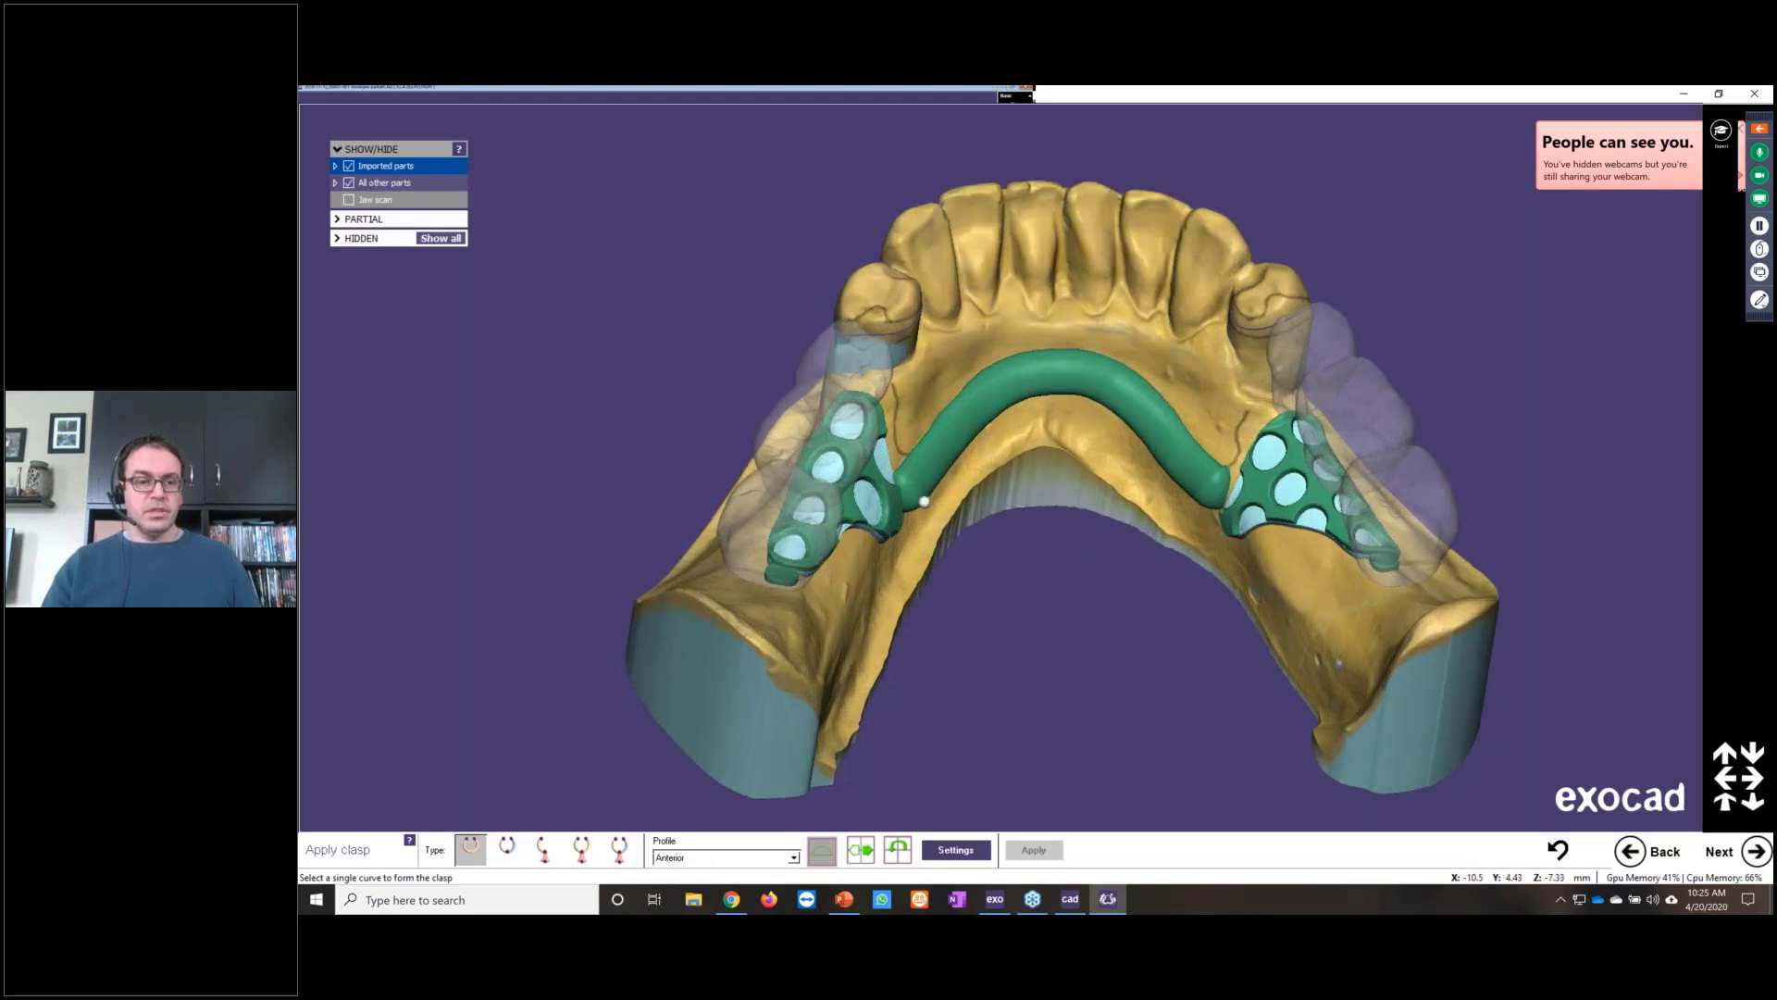
left_click(794, 858)
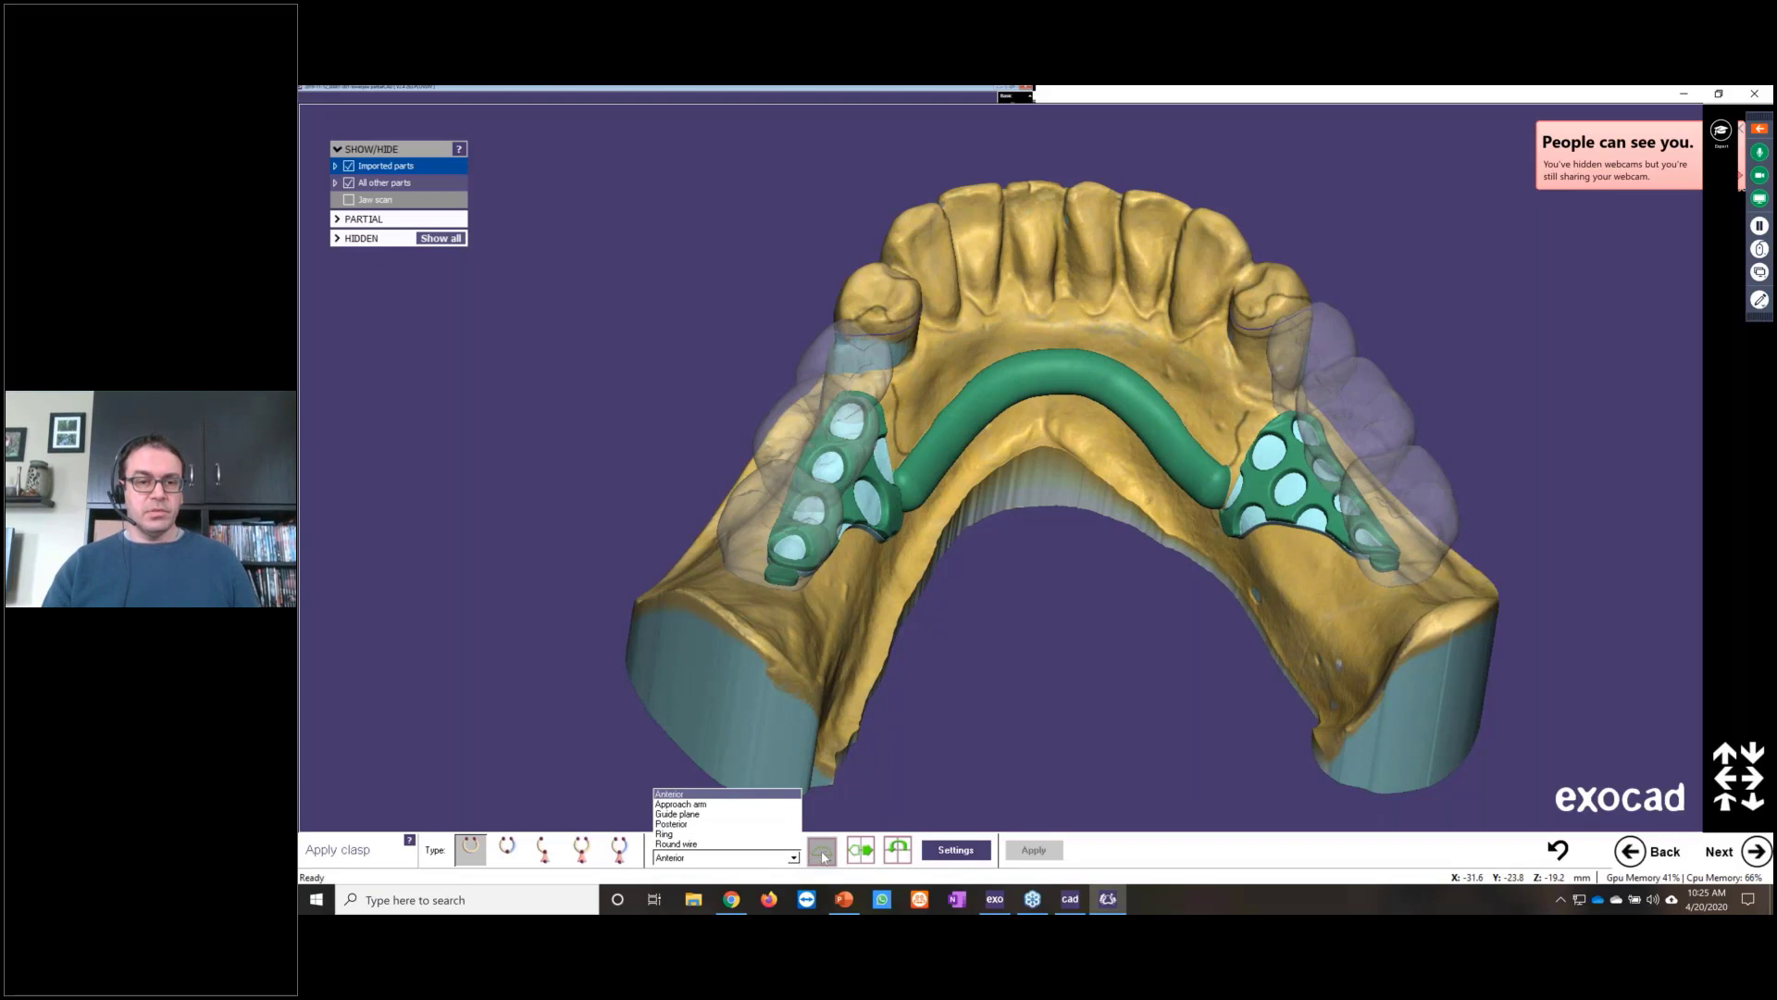
left_click(974, 707)
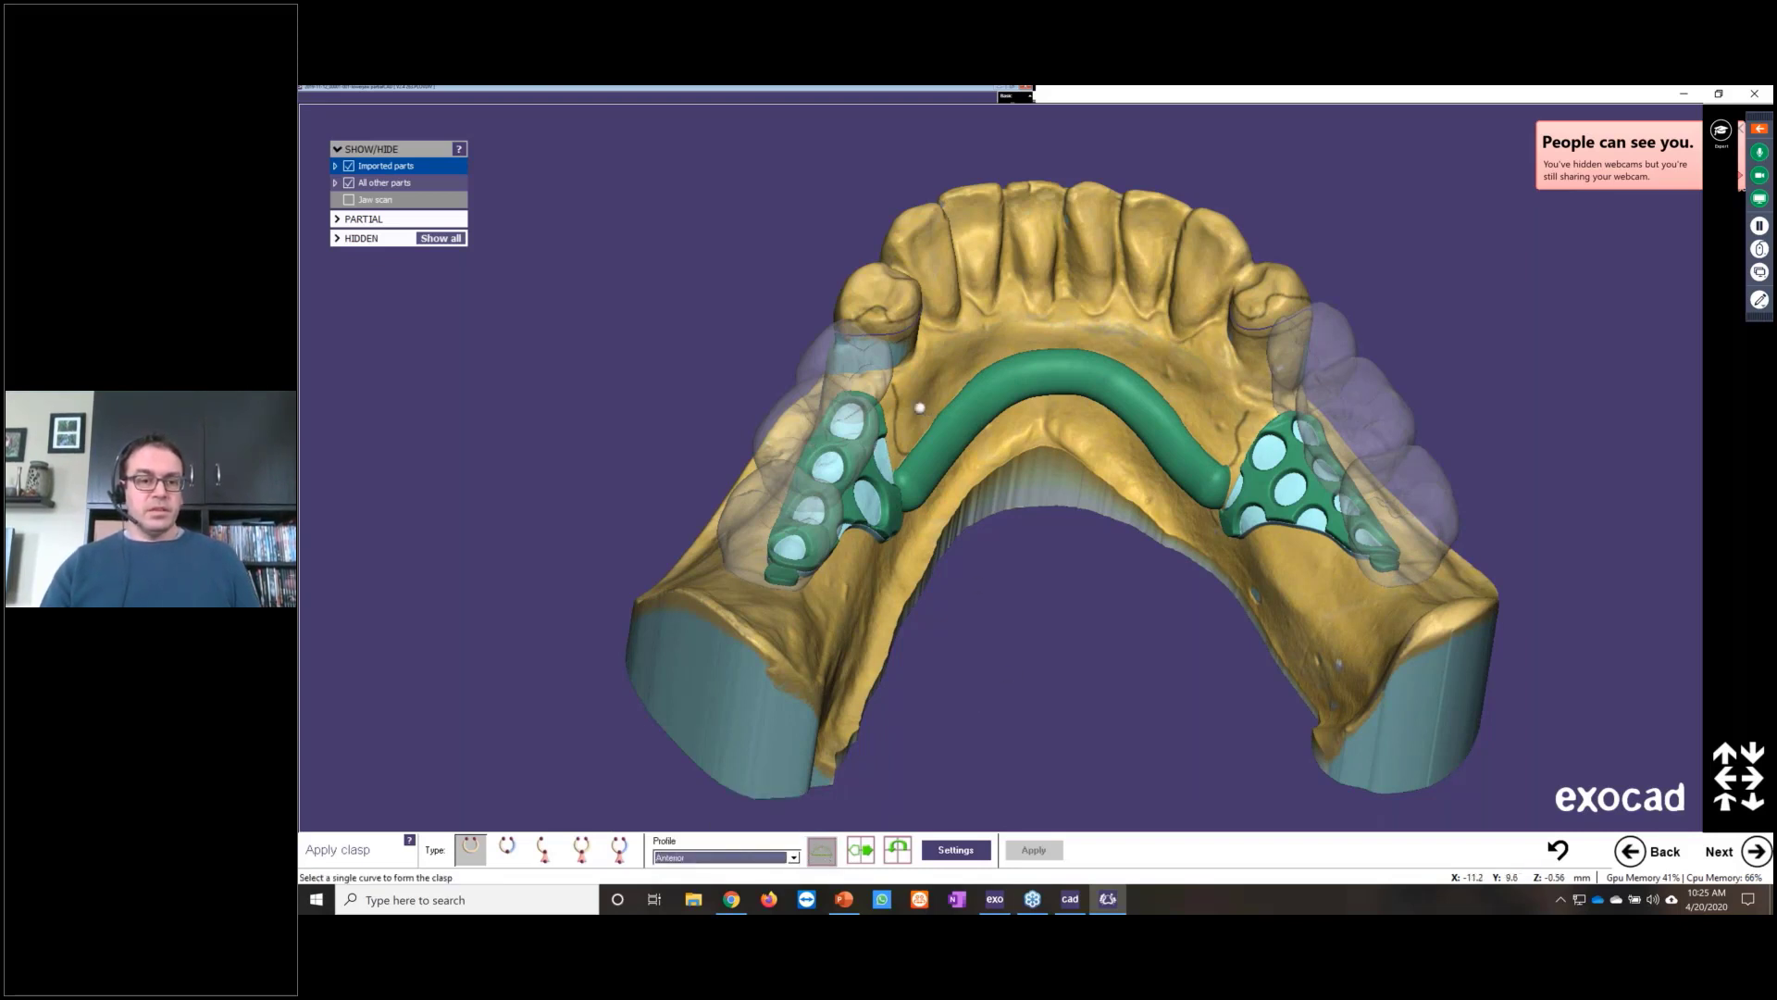
Step: Form a clasp with the Anterior profile from the left-hand premolar's curve and slightly reshape its buccal arm
scroll(911, 402, "up", 2)
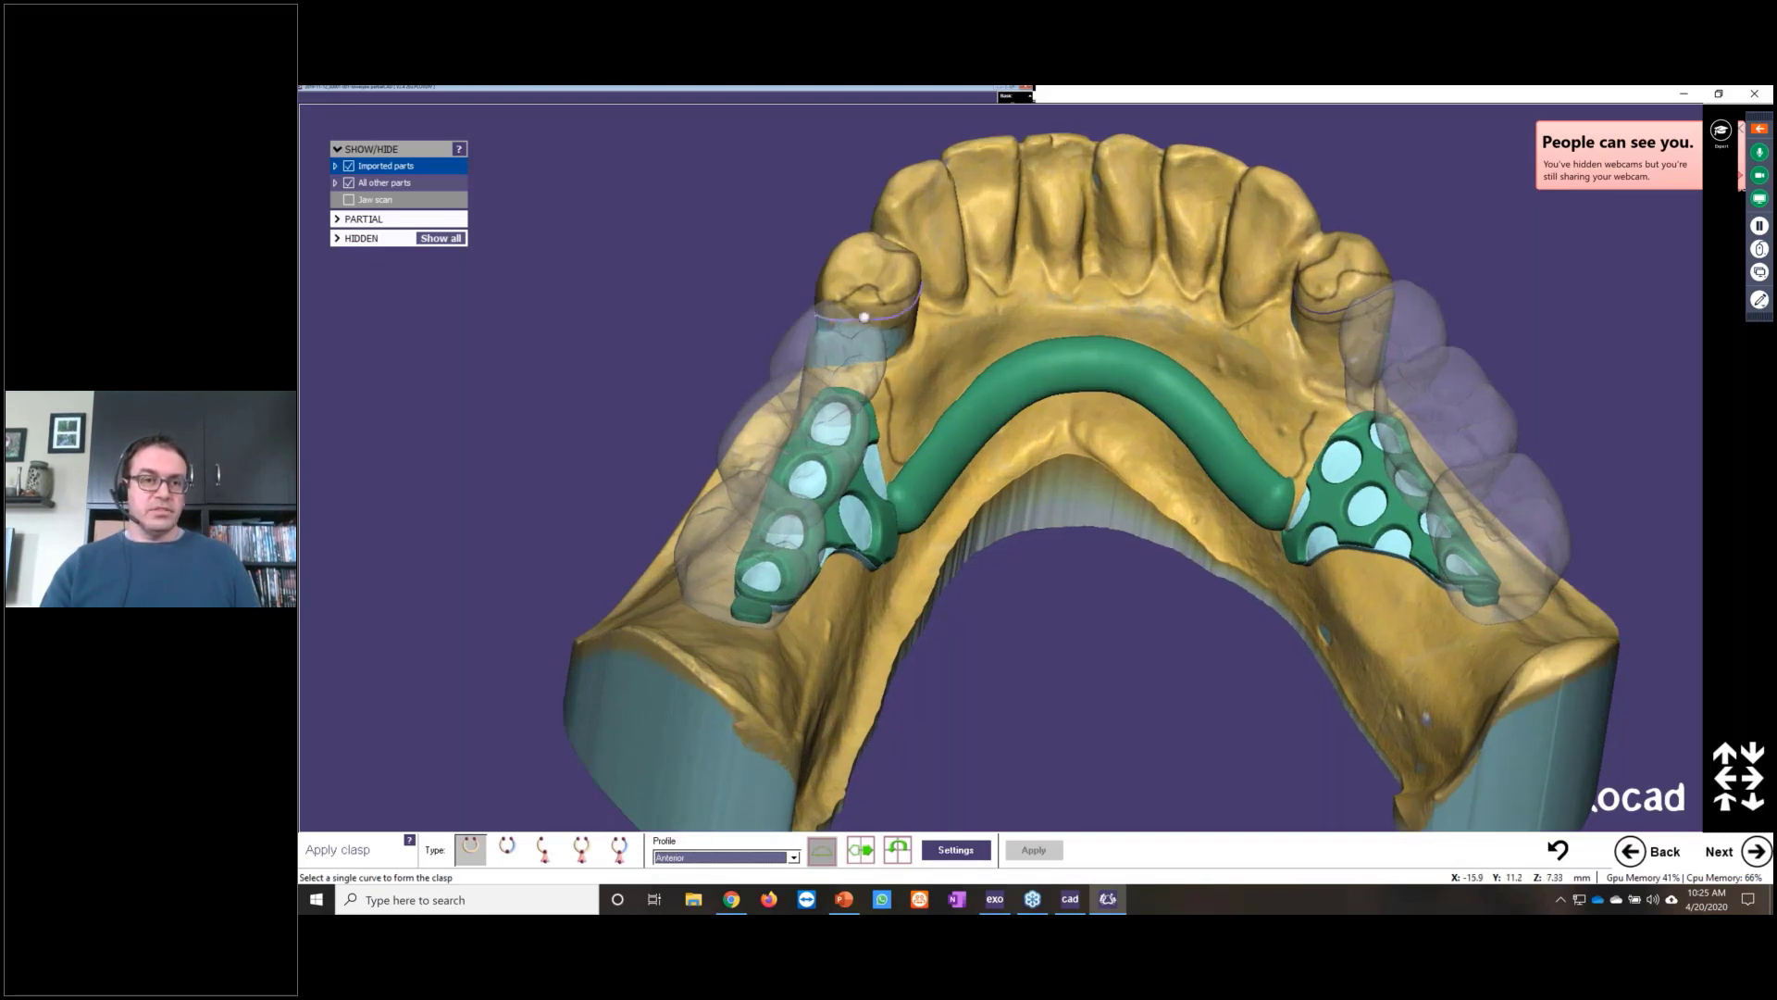
left_click(864, 319)
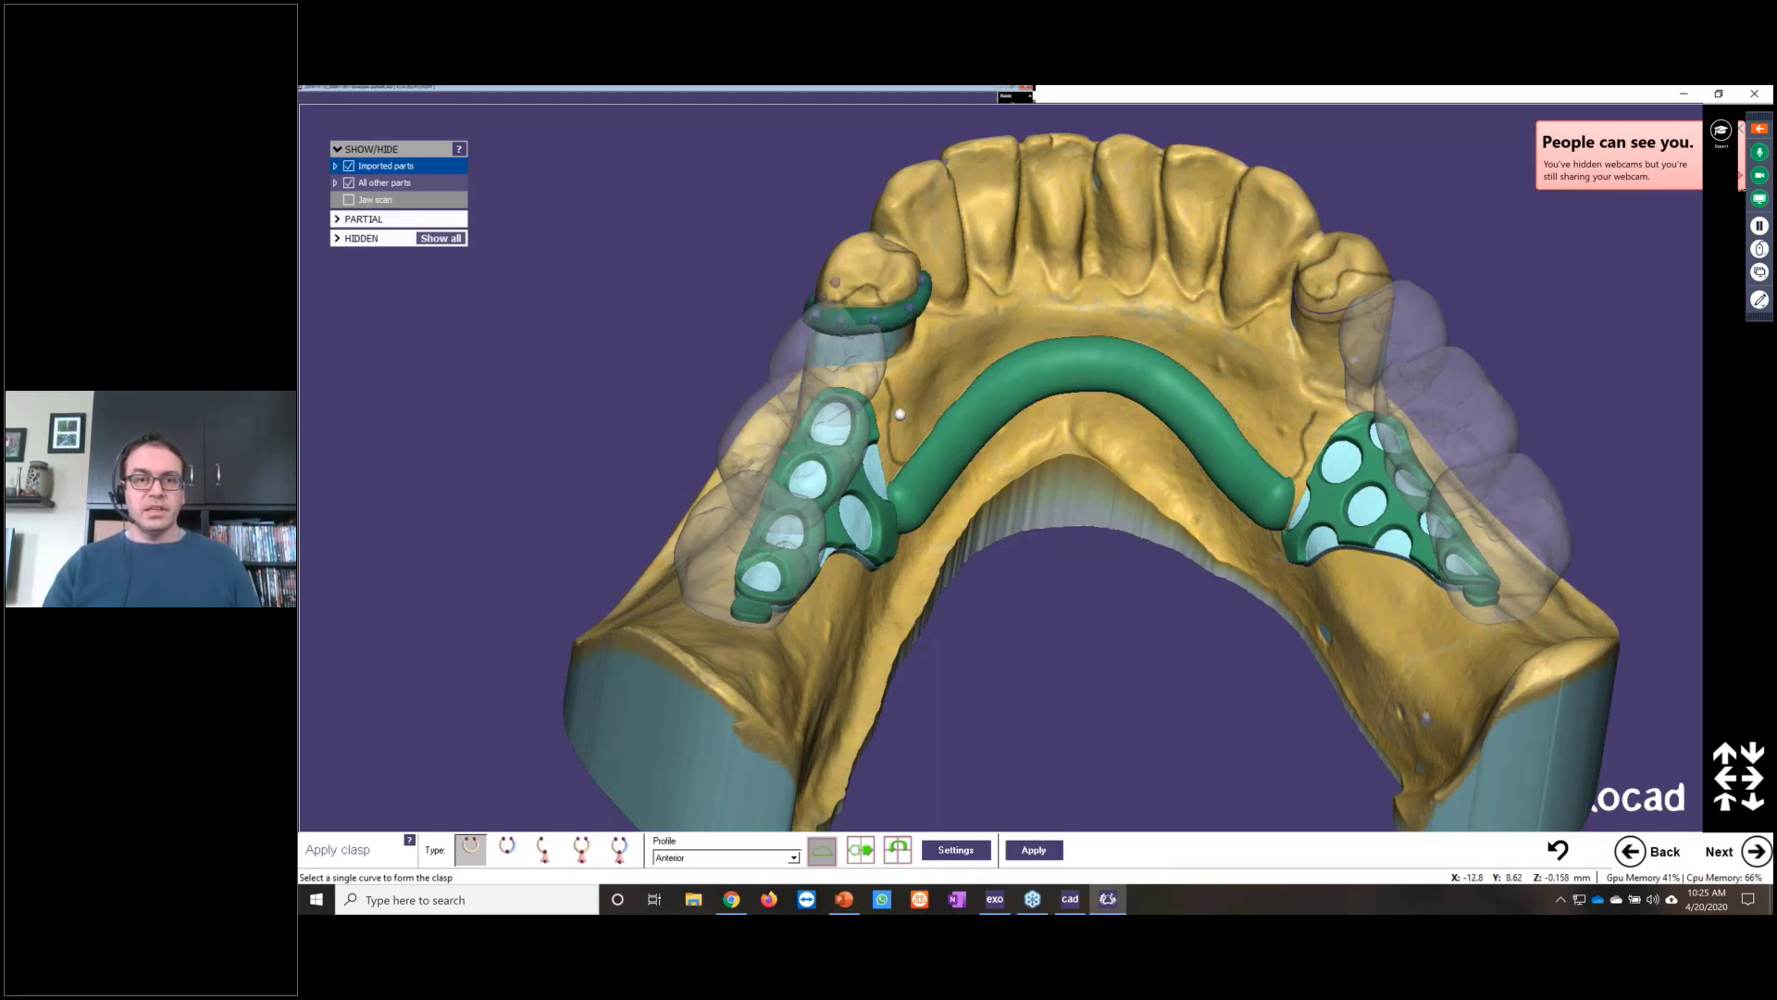
right_click_drag(1024, 535, 1038, 384)
scroll(1038, 384, "up", 2)
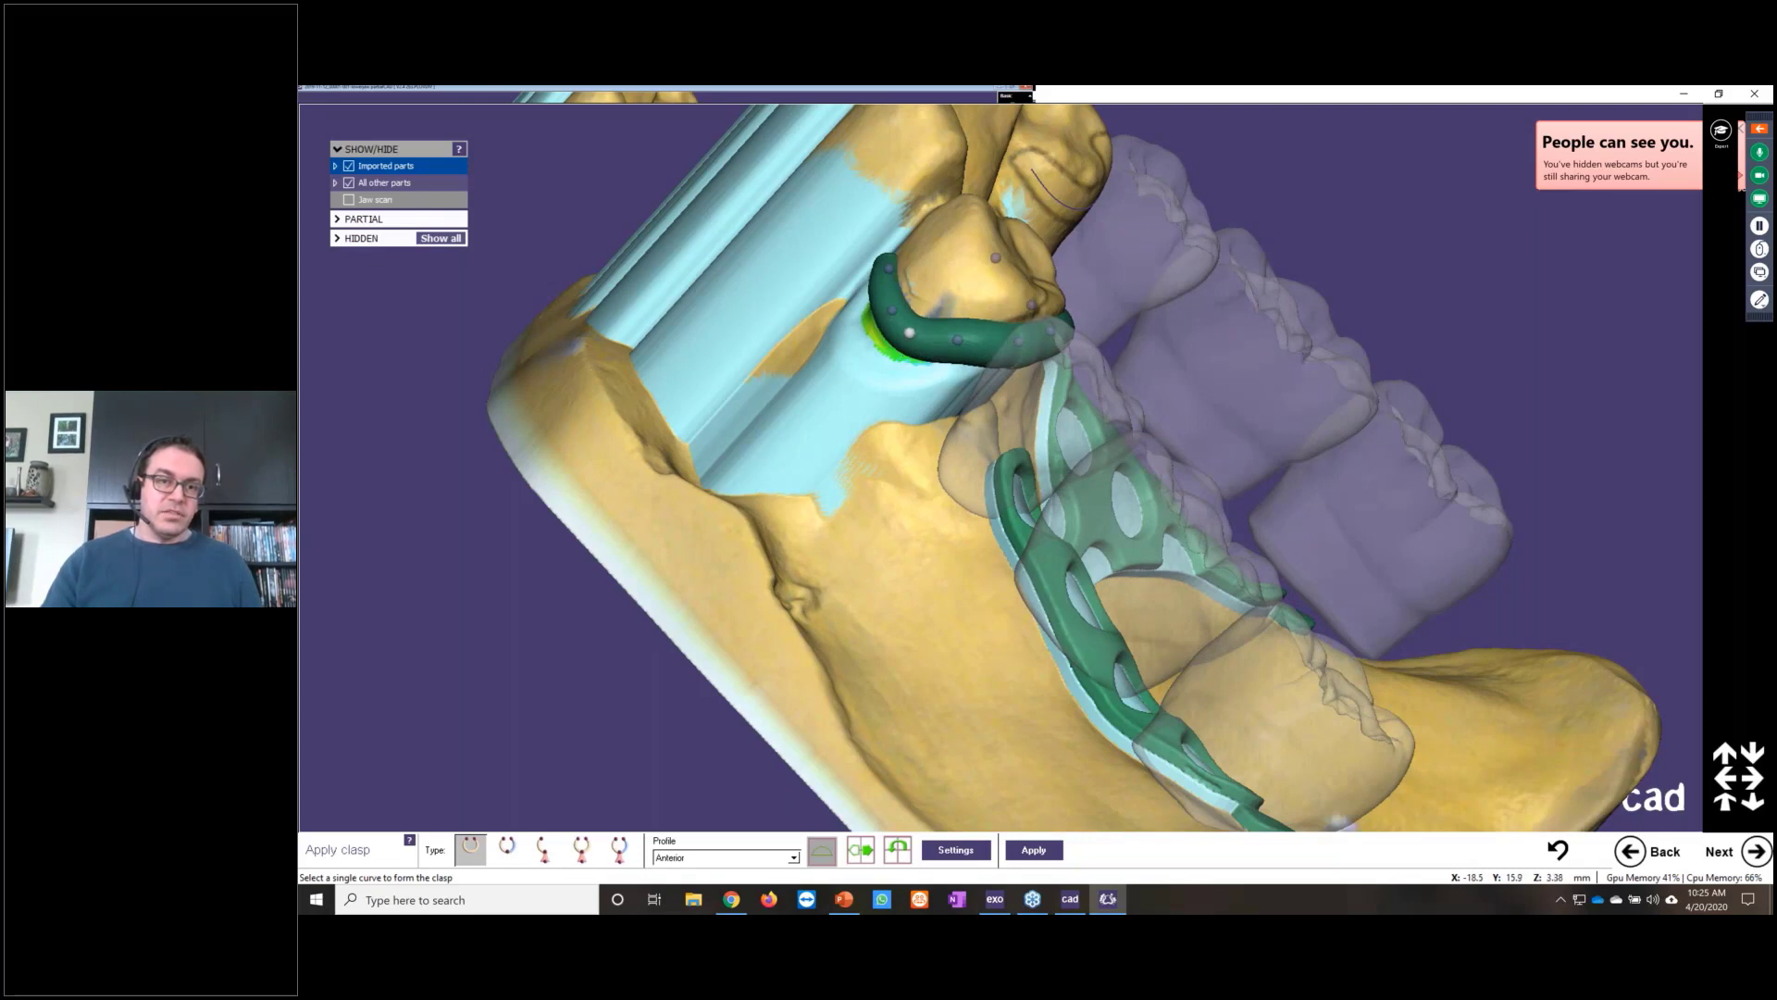
left_click_drag(896, 320, 911, 330)
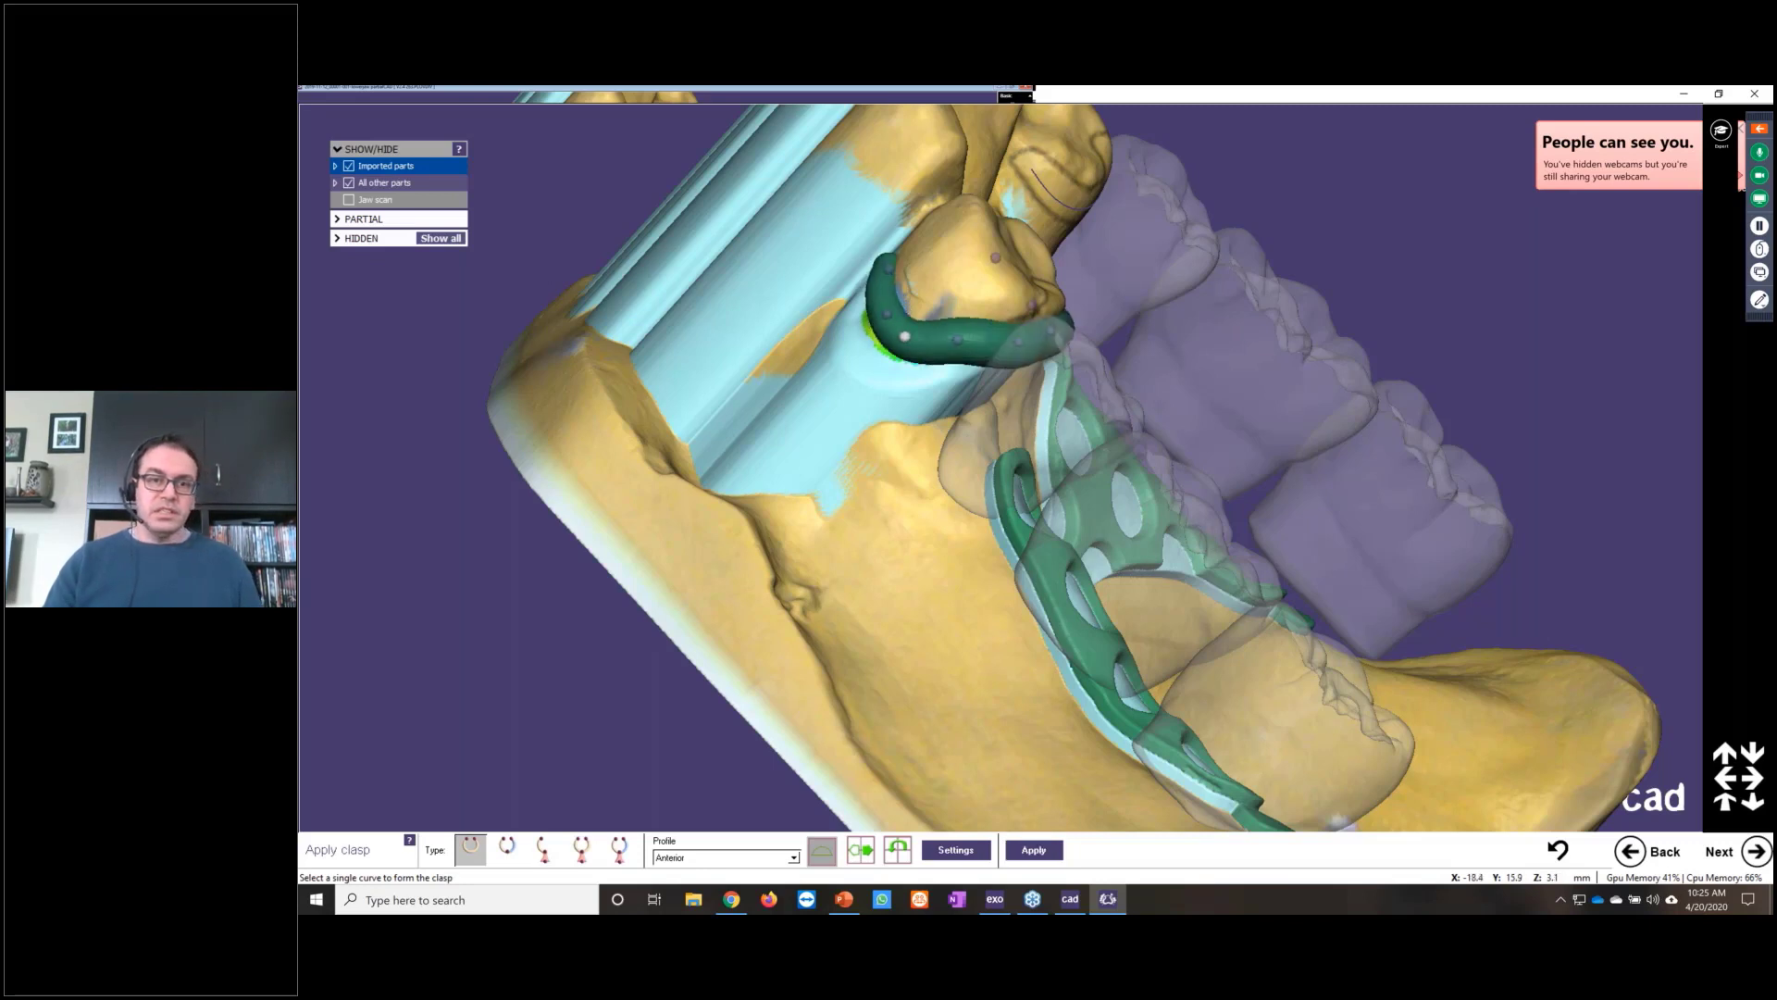
Step: Apply the left-hand premolar's clasp and form a matching Anterior clasp from the right-hand premolar's curve
right_click_drag(909, 332, 1044, 517)
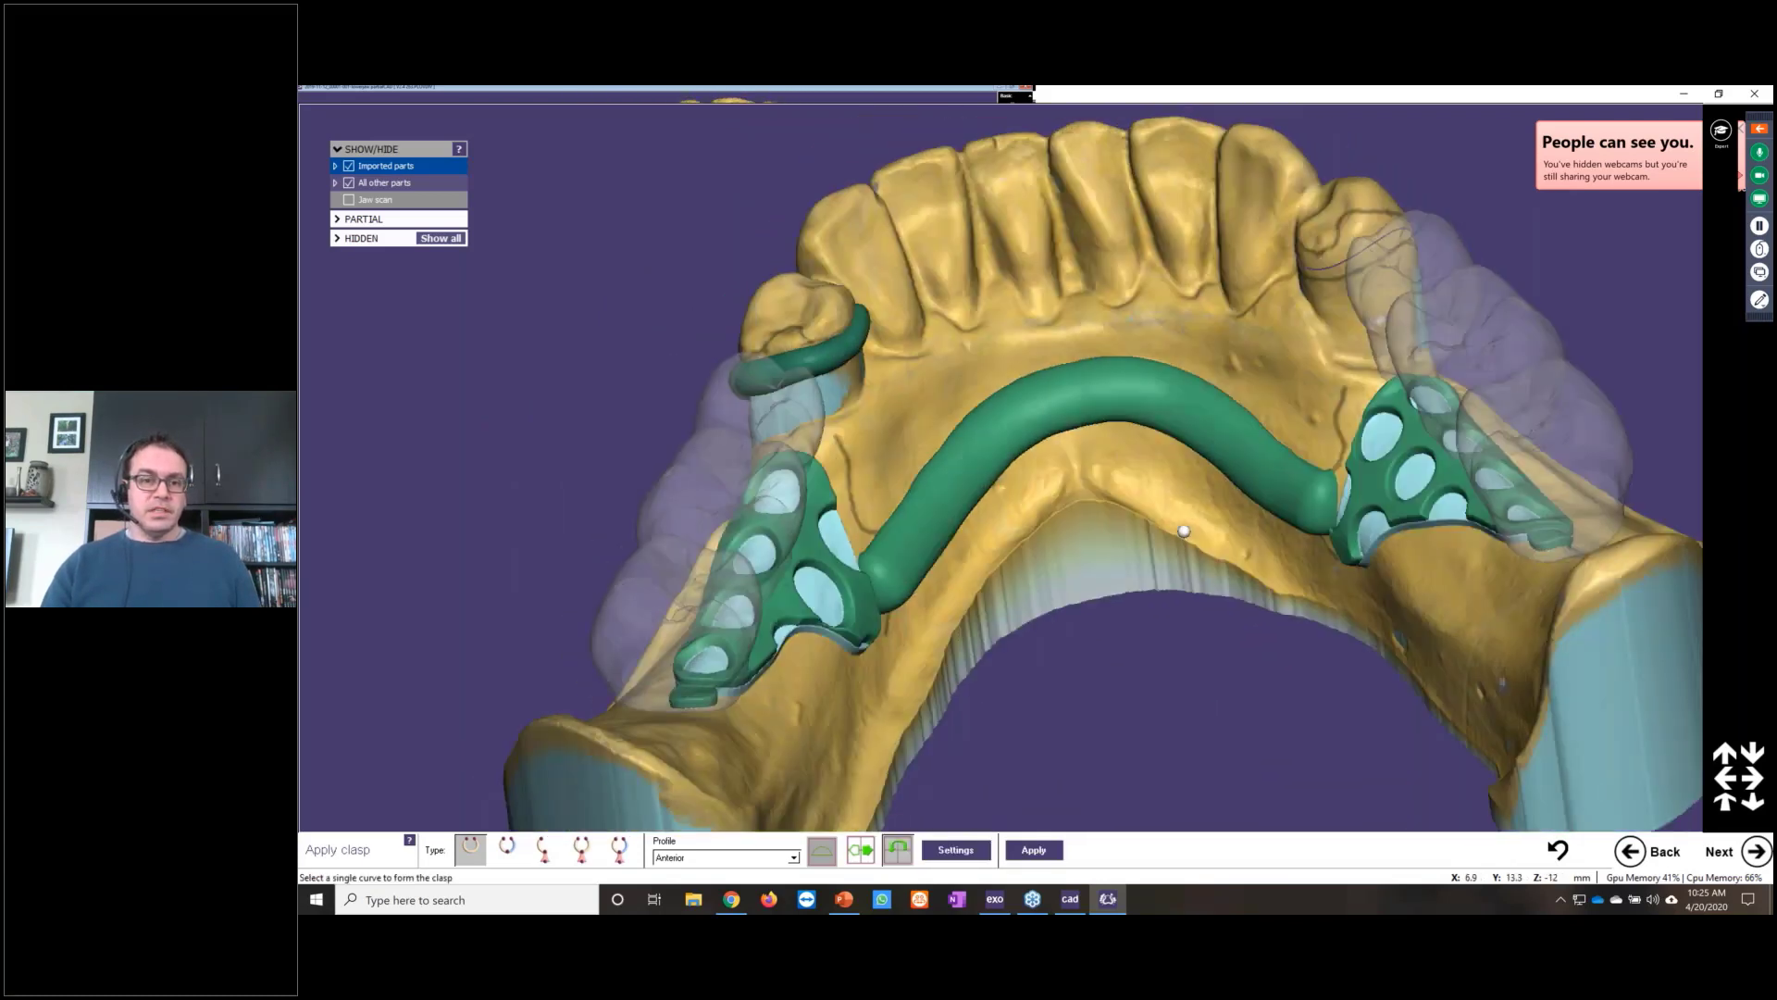
left_click(880, 396)
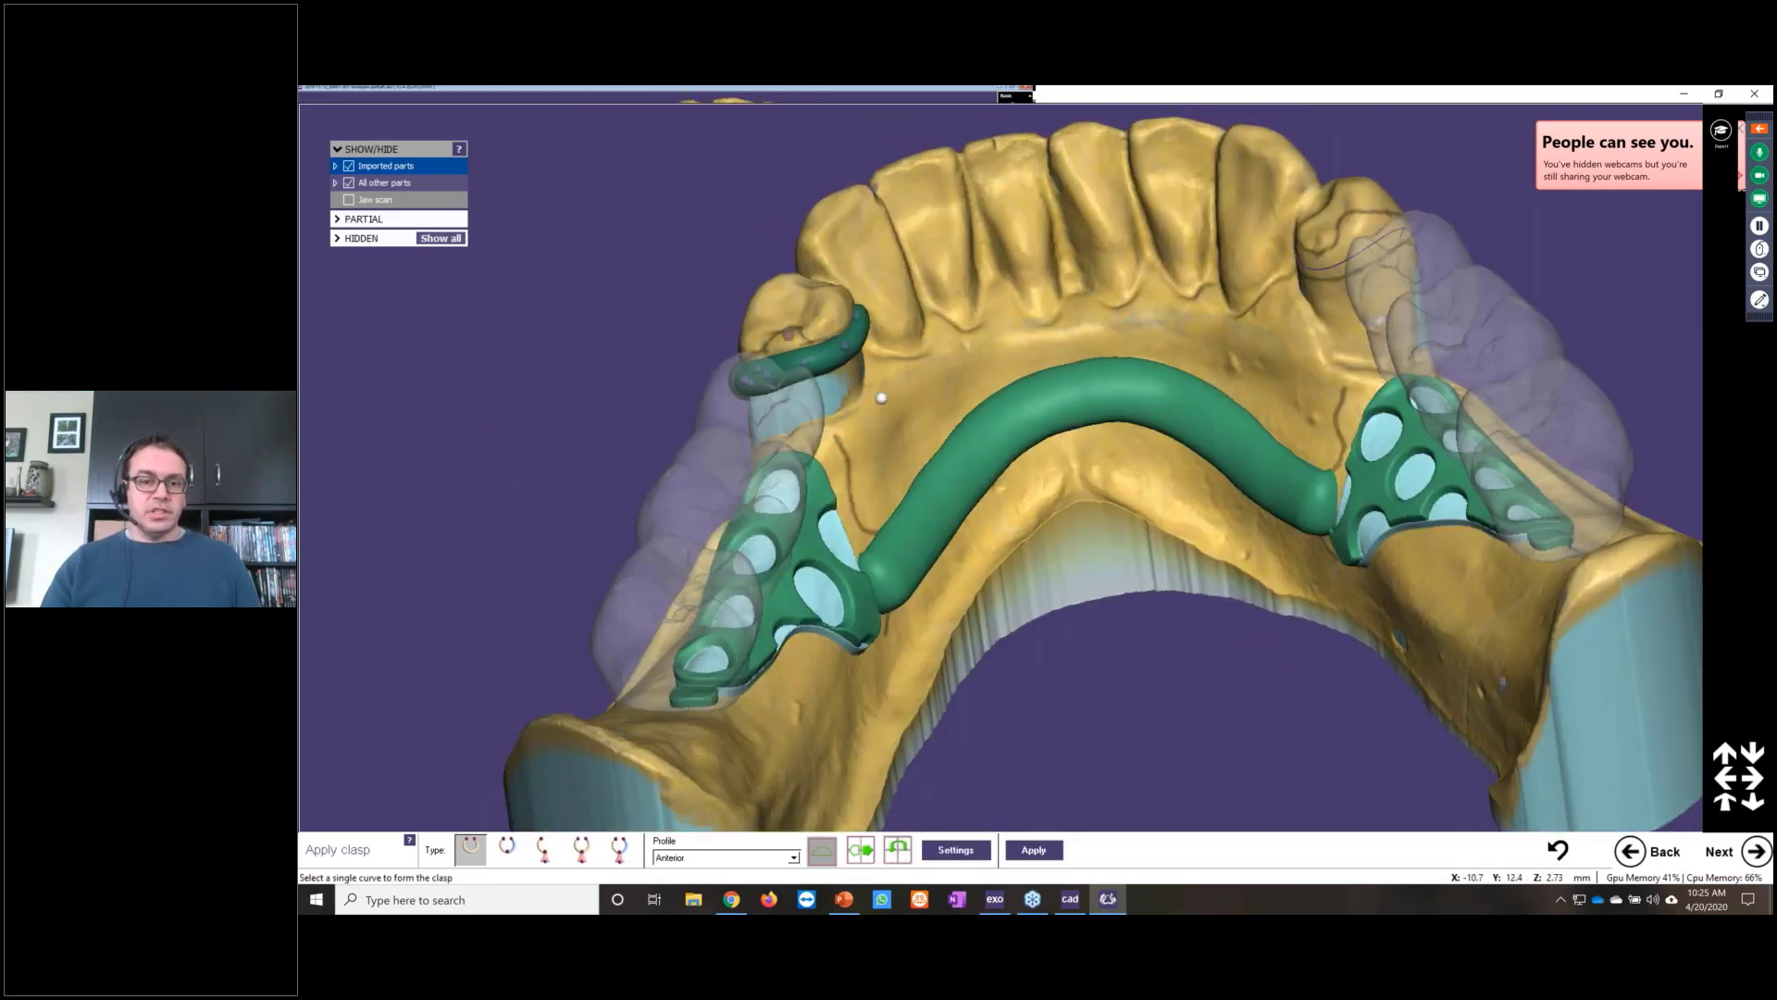
left_click(1033, 850)
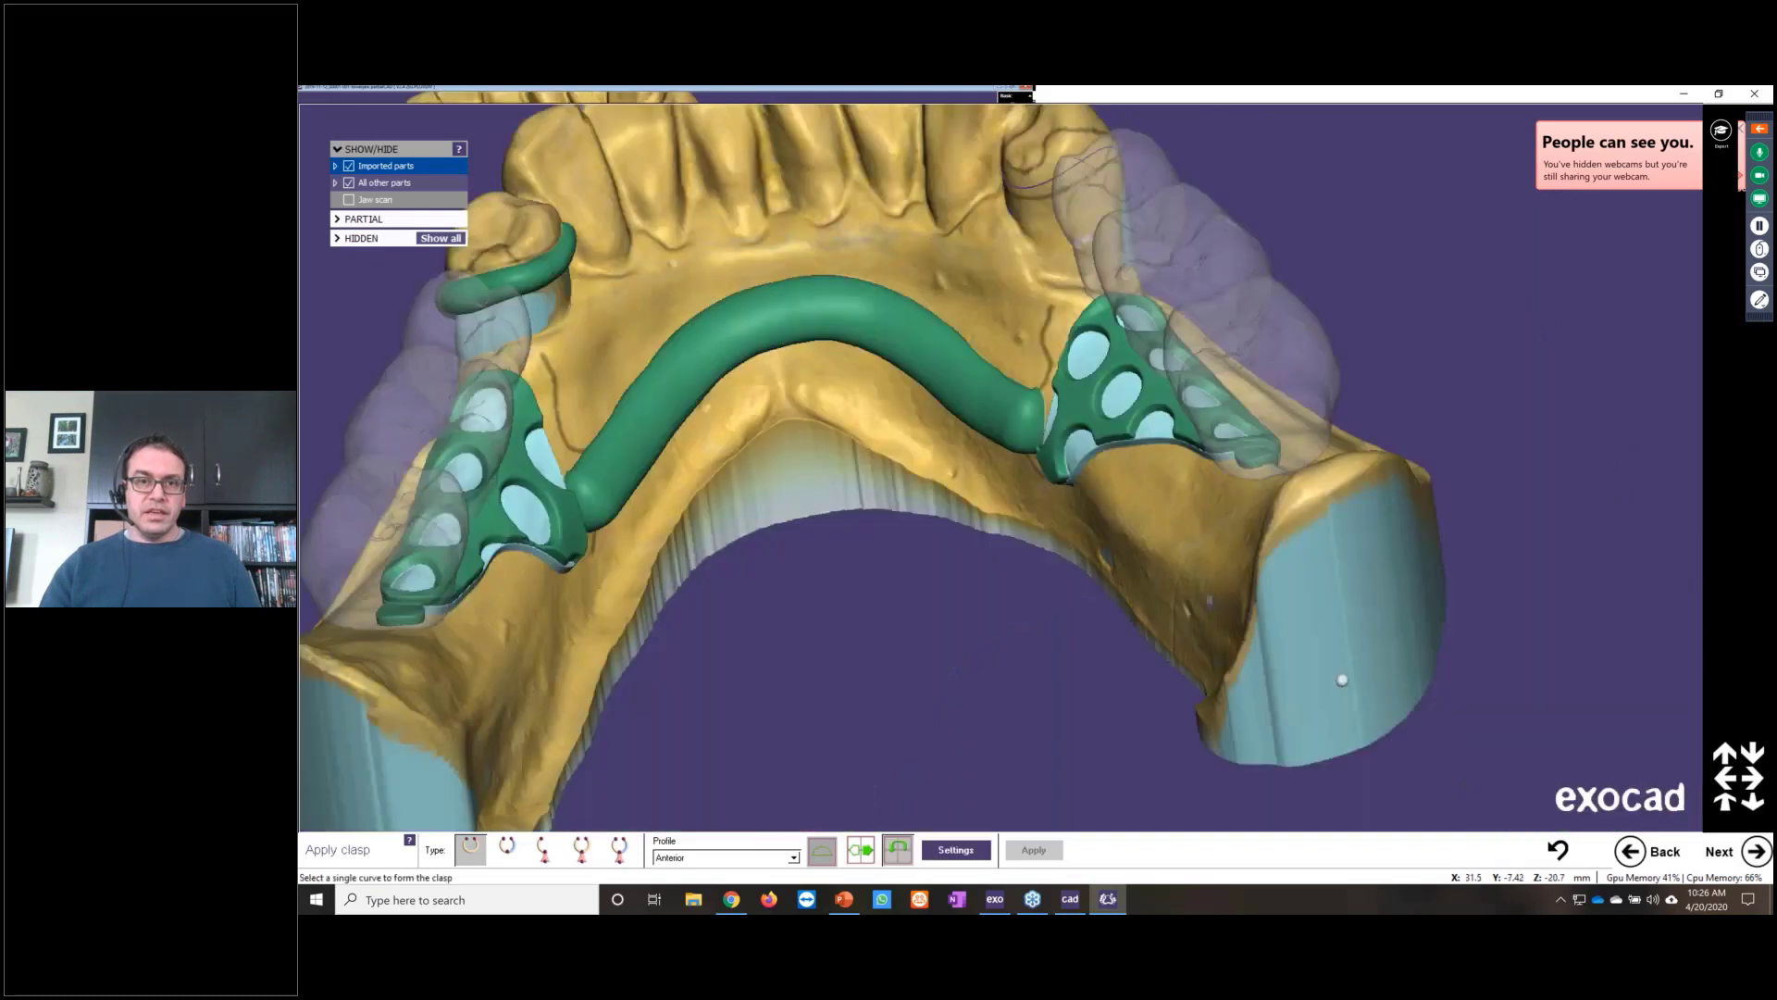
left_click(1053, 176)
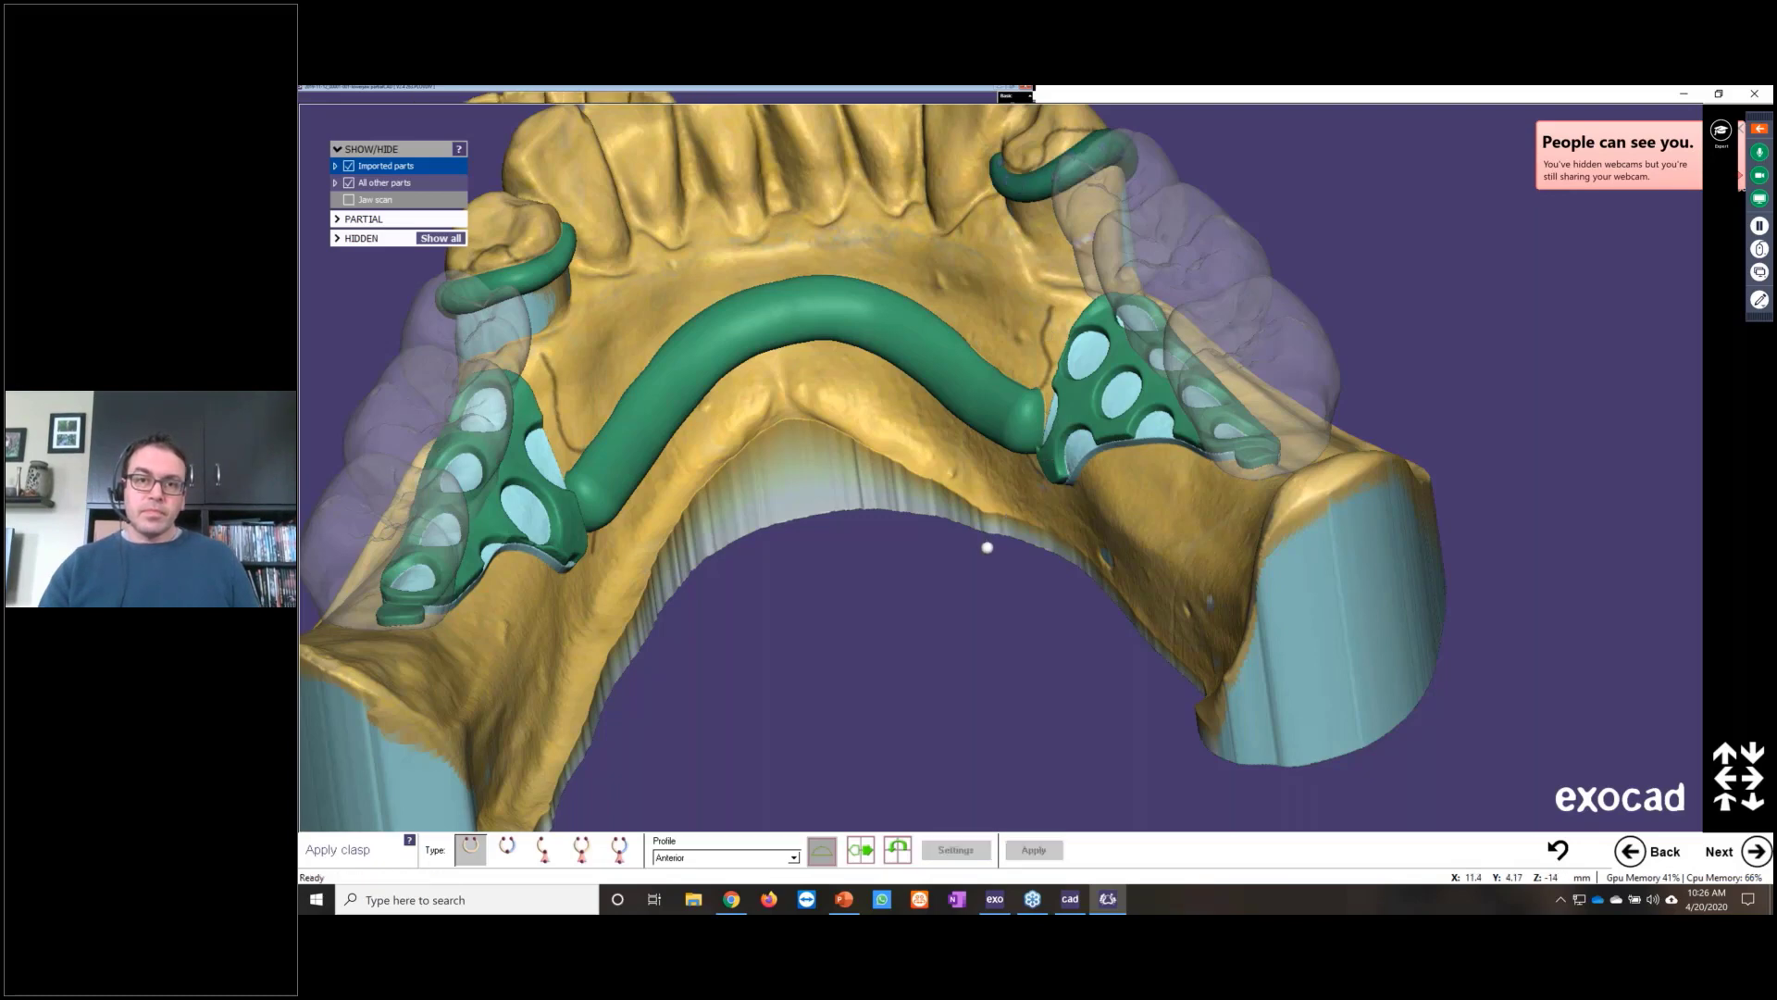
Step: Apply the clasp on the right premolar with the Anterior profile and advance to the wax fill-in stage
right_click_drag(987, 545, 1043, 305)
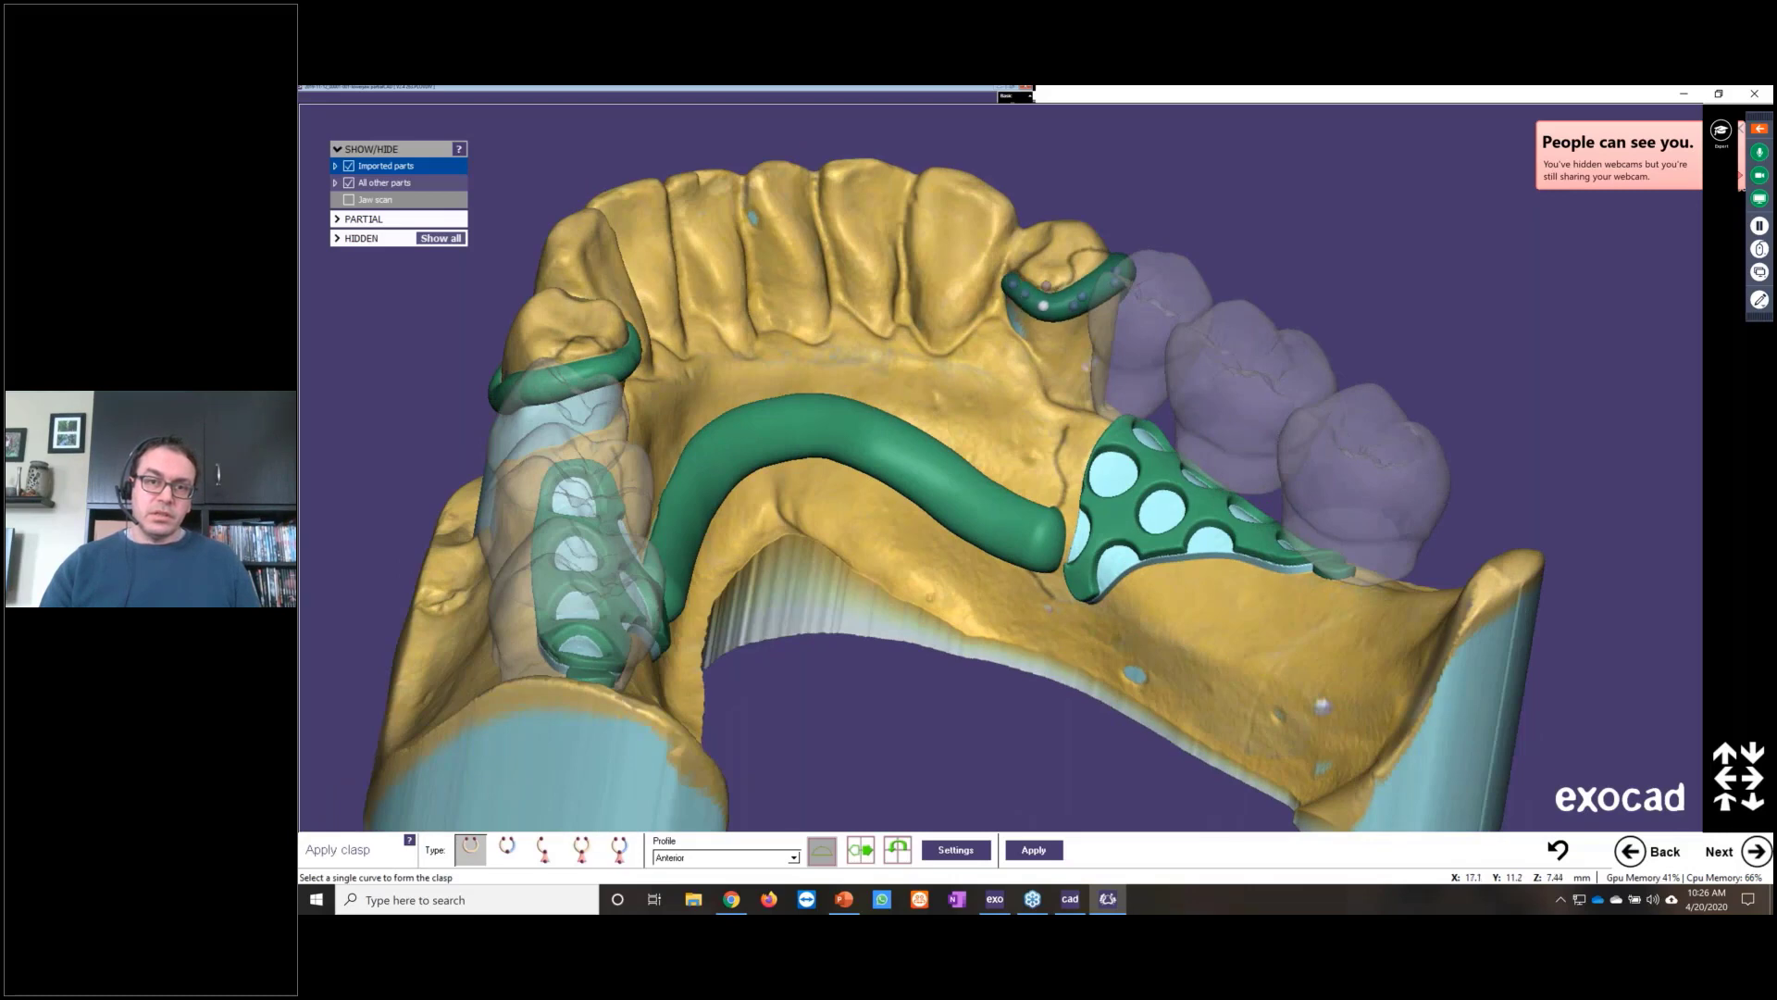
left_click(1059, 414)
right_click_drag(1059, 414, 1057, 415)
left_click(1041, 858)
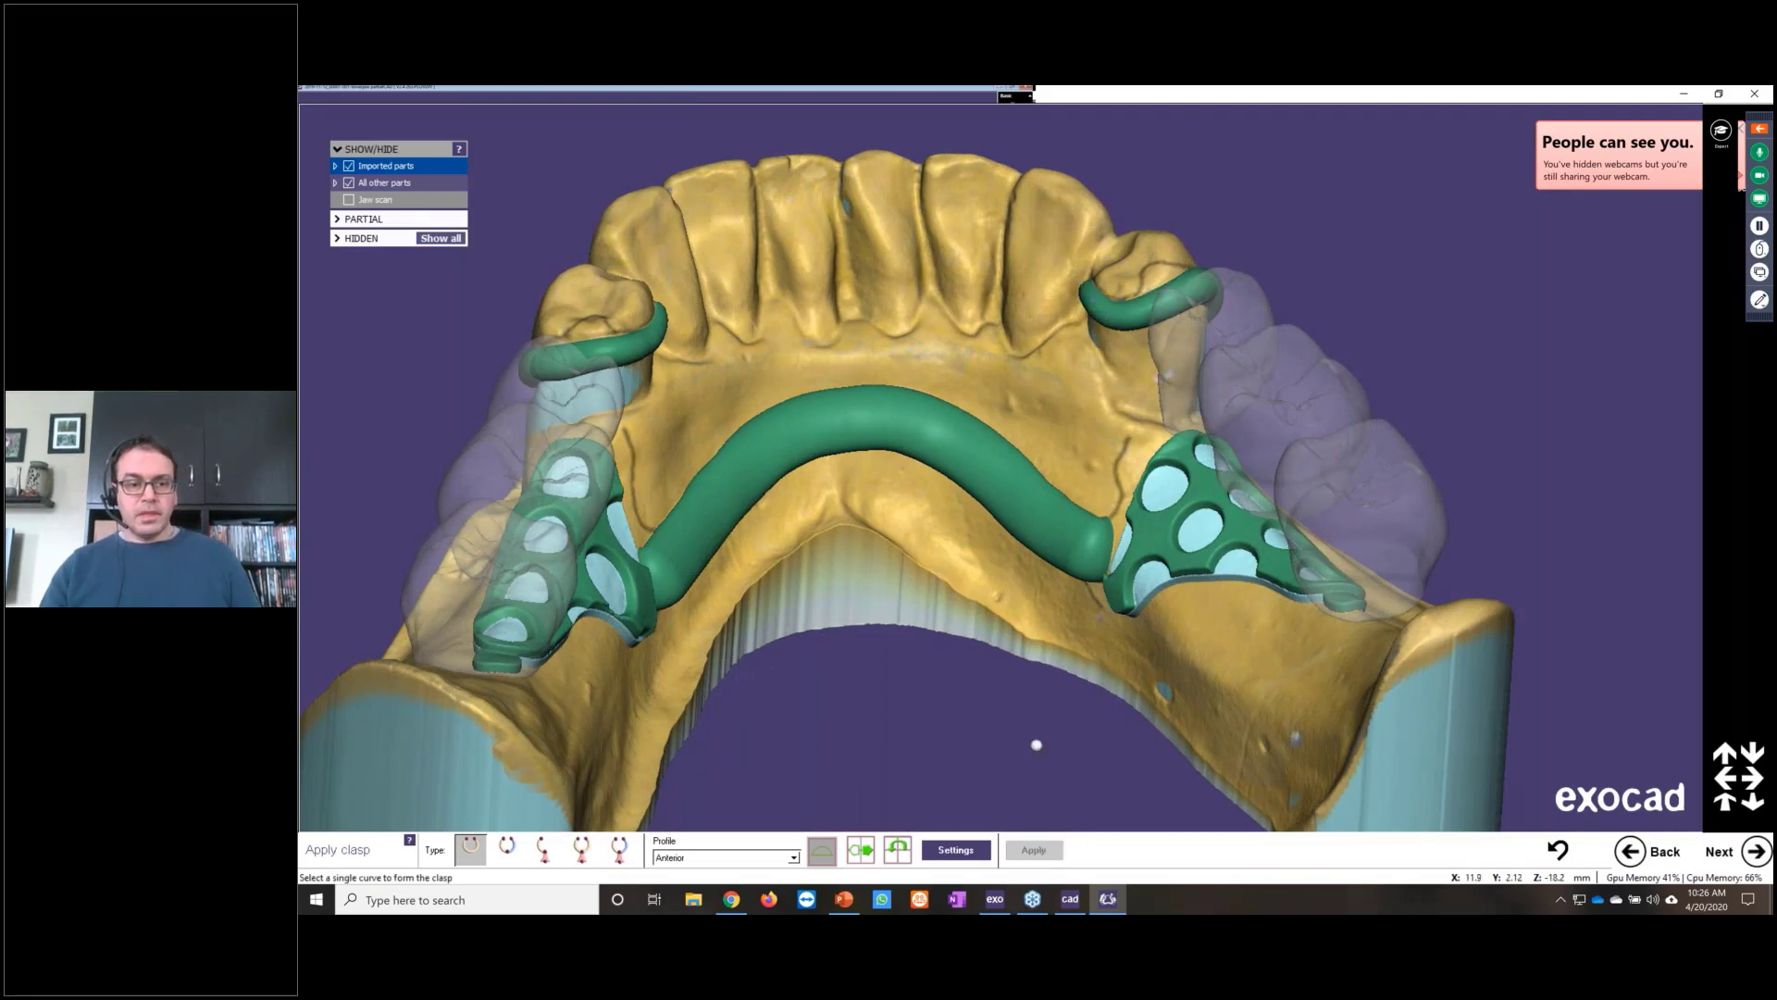
left_click(1756, 852)
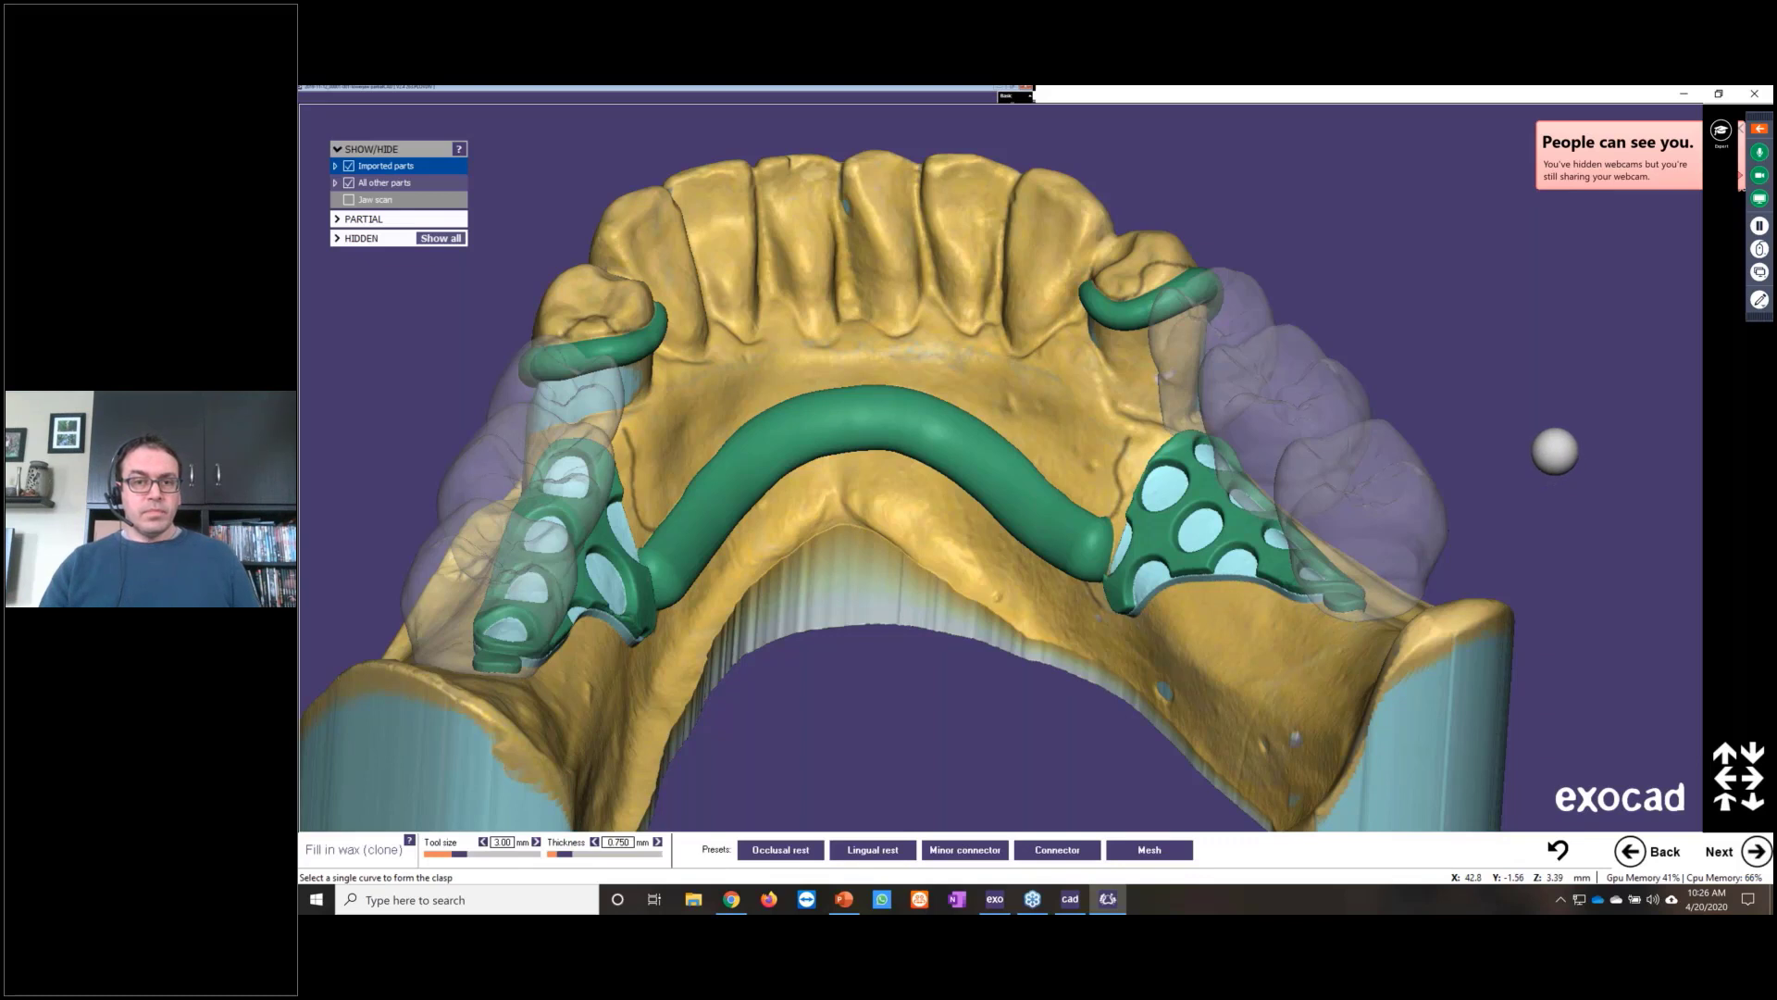
Step: Build up an occlusal rest in wax on both clasped premolars using the Occlusal rest preset with a 3.00 mm tool and 0.600 mm thickness
right_click_drag(1551, 445, 1480, 436)
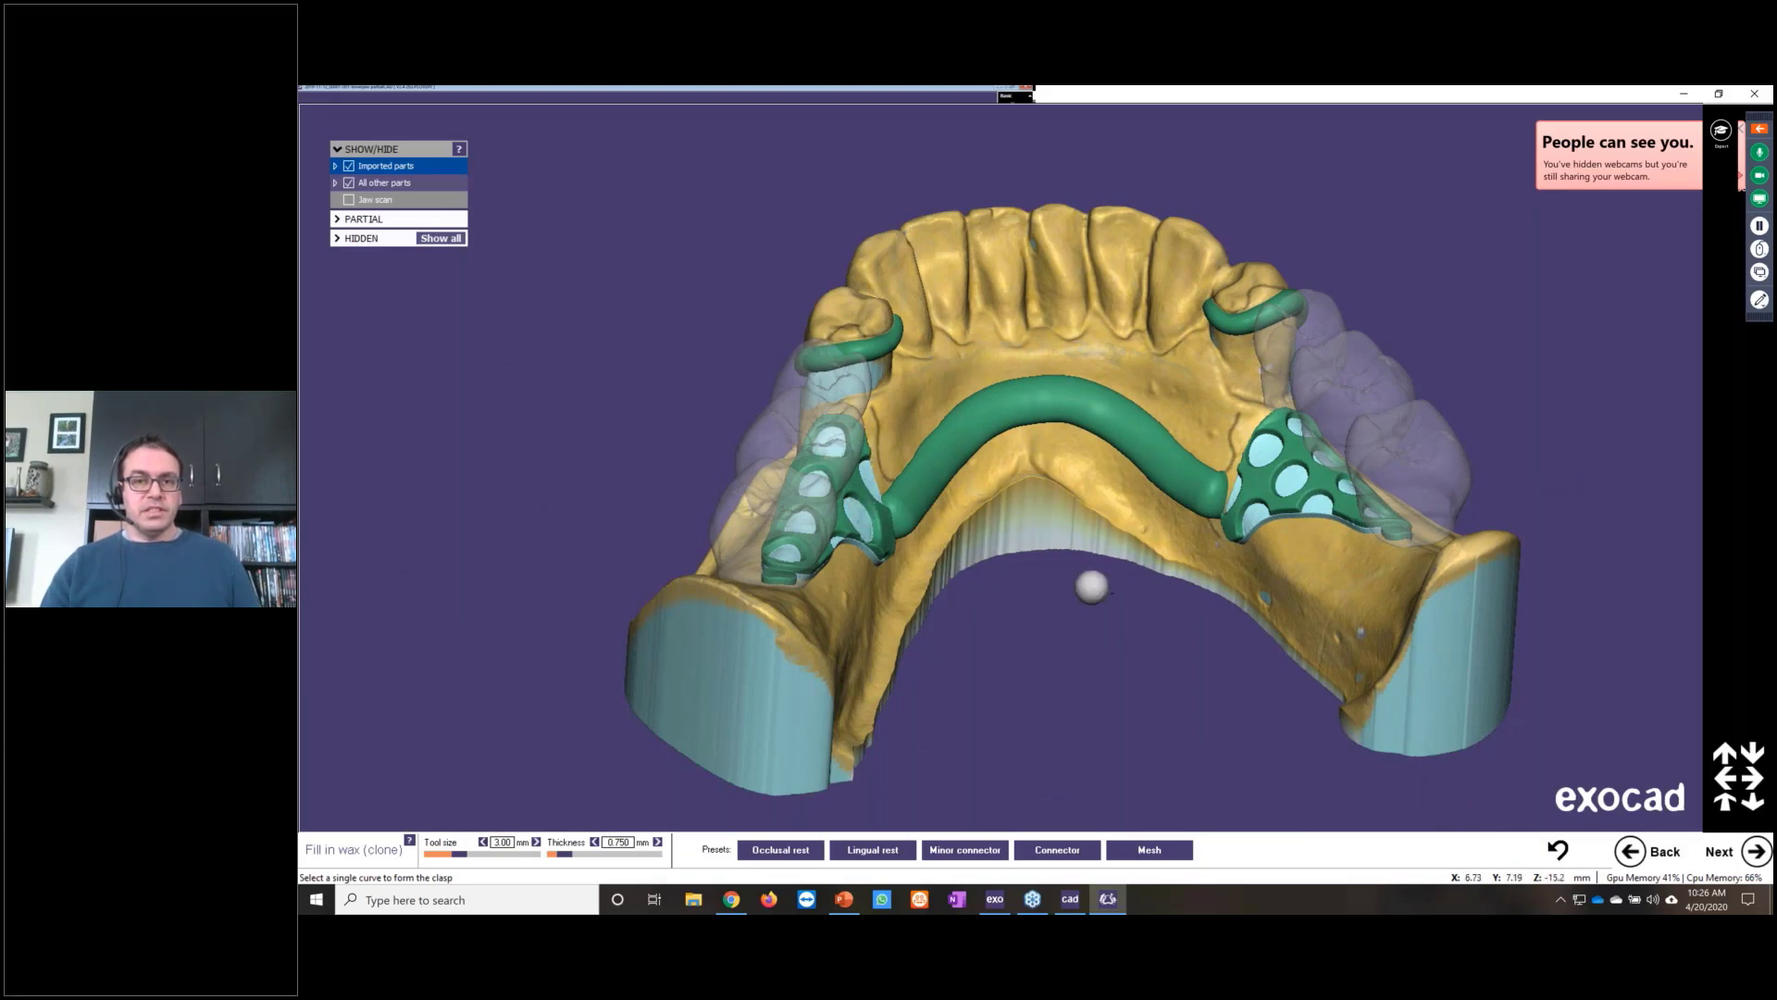
left_click(1074, 592)
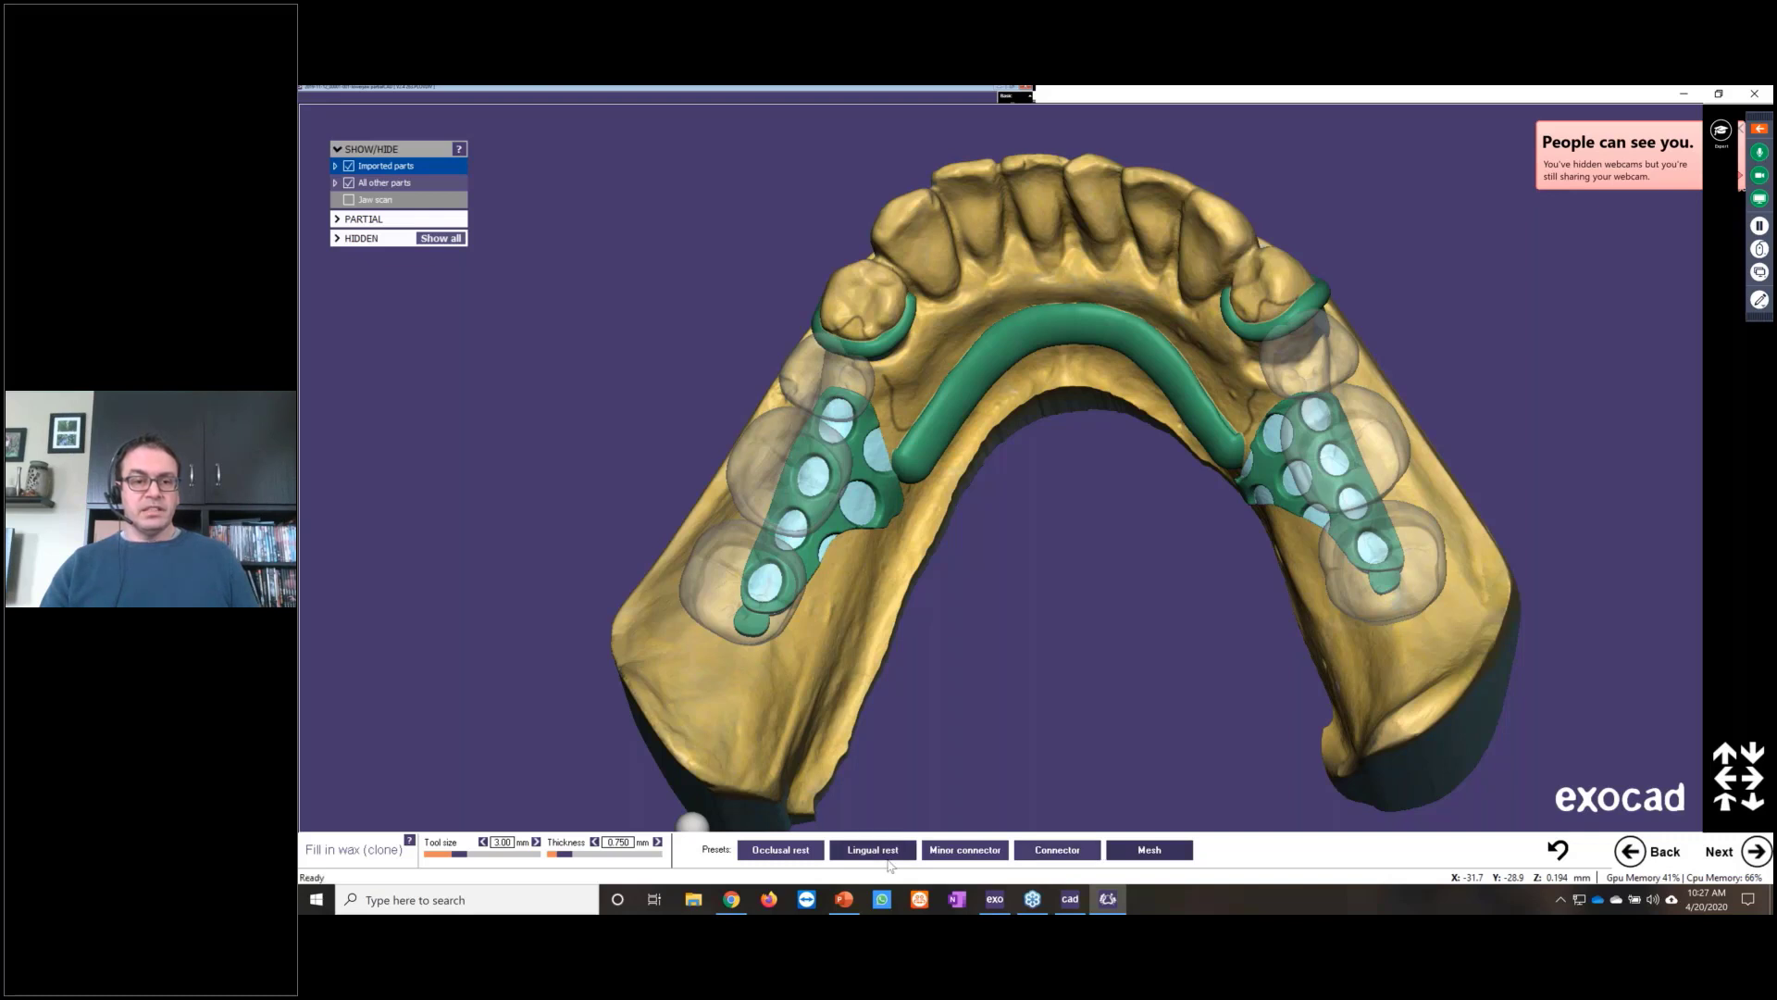
left_click(793, 851)
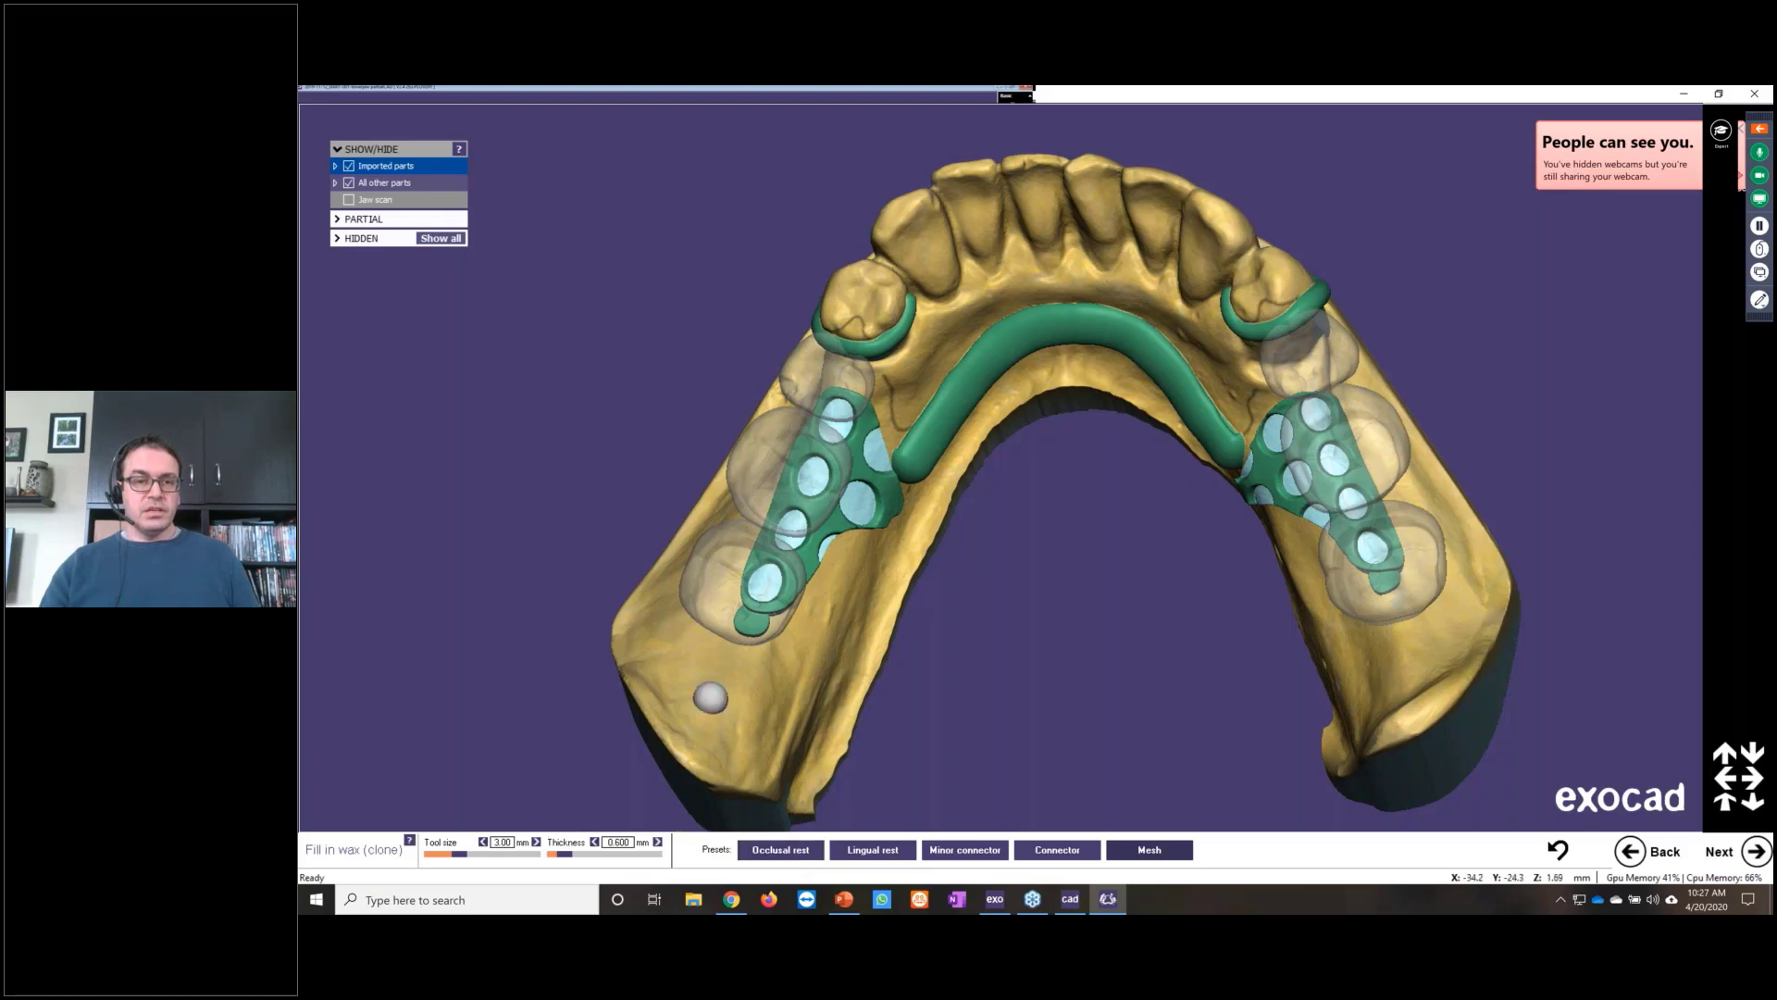
scroll(793, 398, "up", 2)
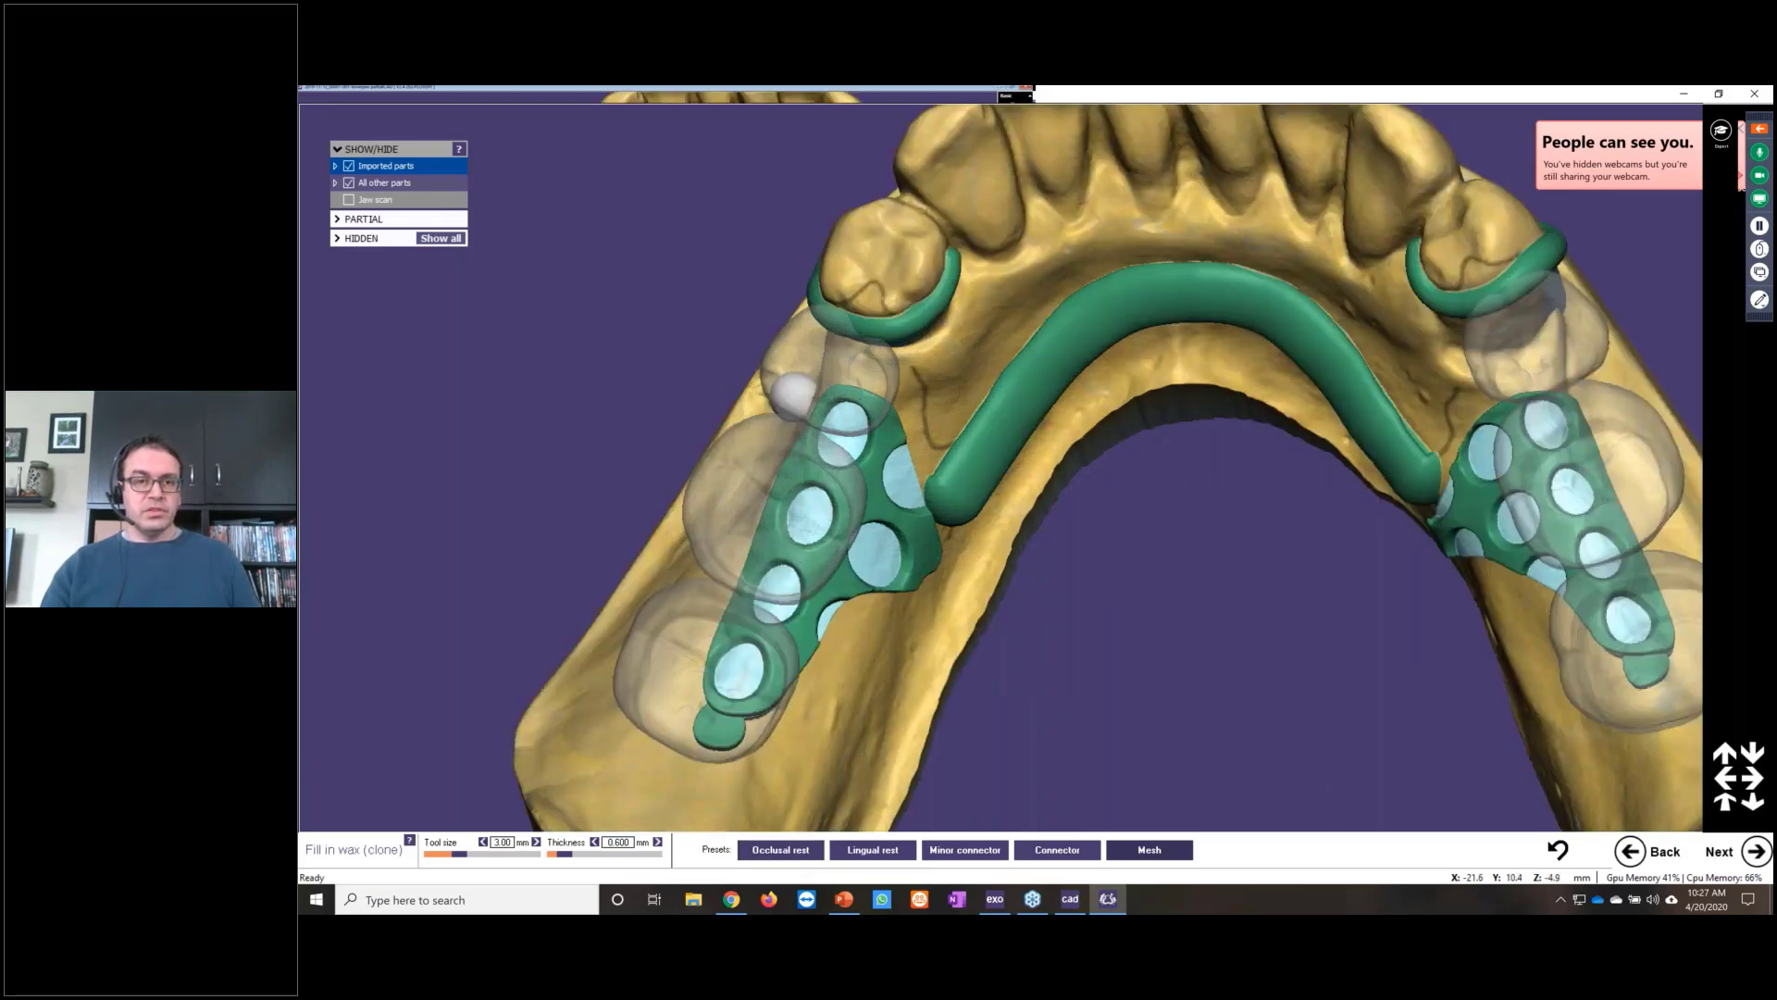
scroll(805, 342, "up", 2)
scroll(865, 230, "up", 3)
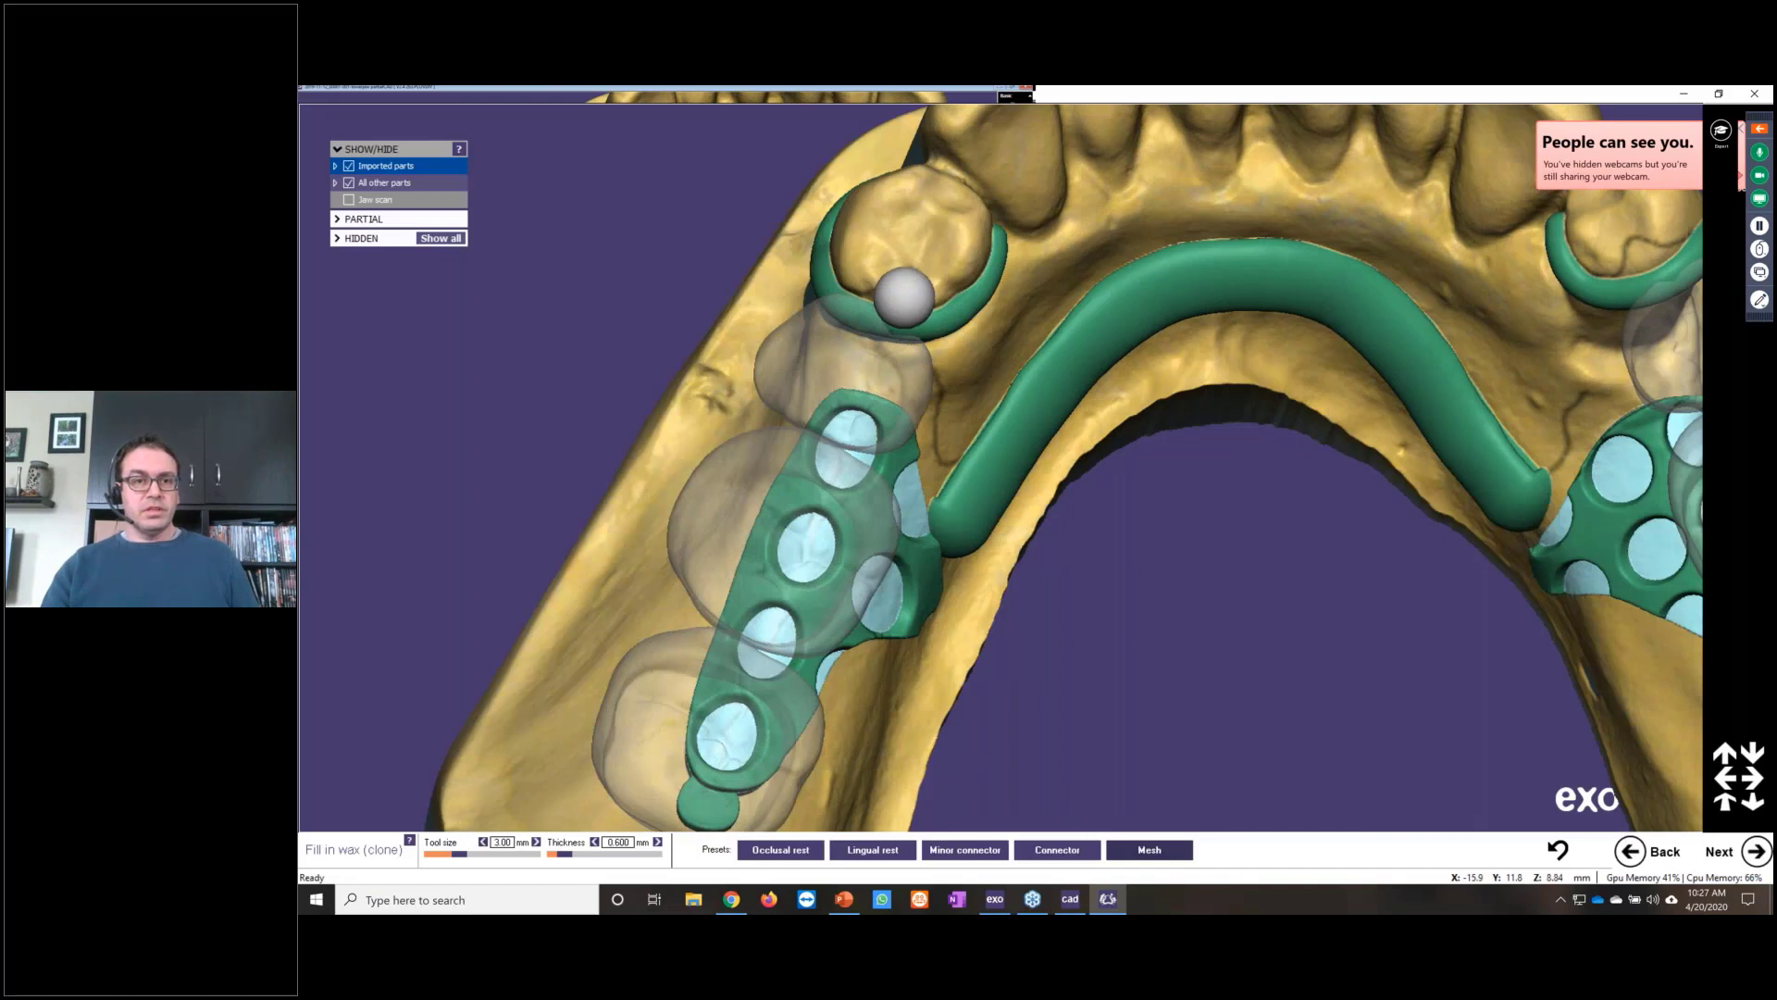
left_click_drag(896, 296, 906, 310)
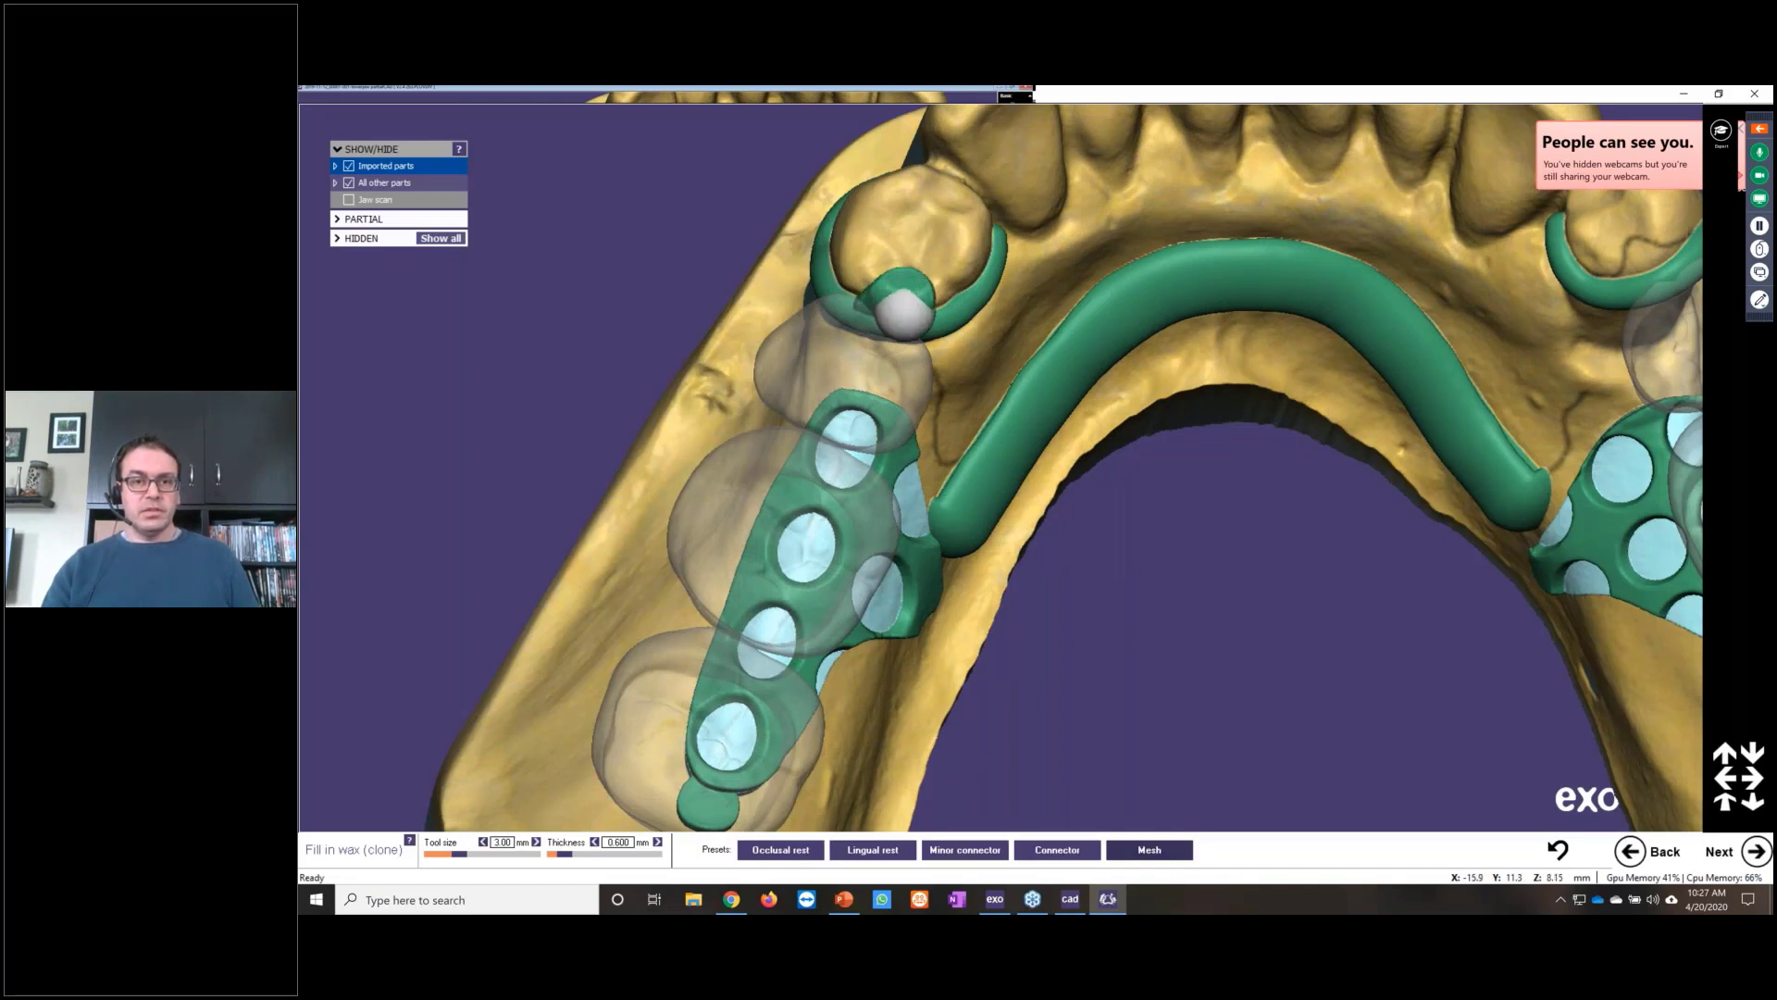
middle_click_drag(1295, 569, 882, 642)
left_click_drag(1222, 339, 1255, 348)
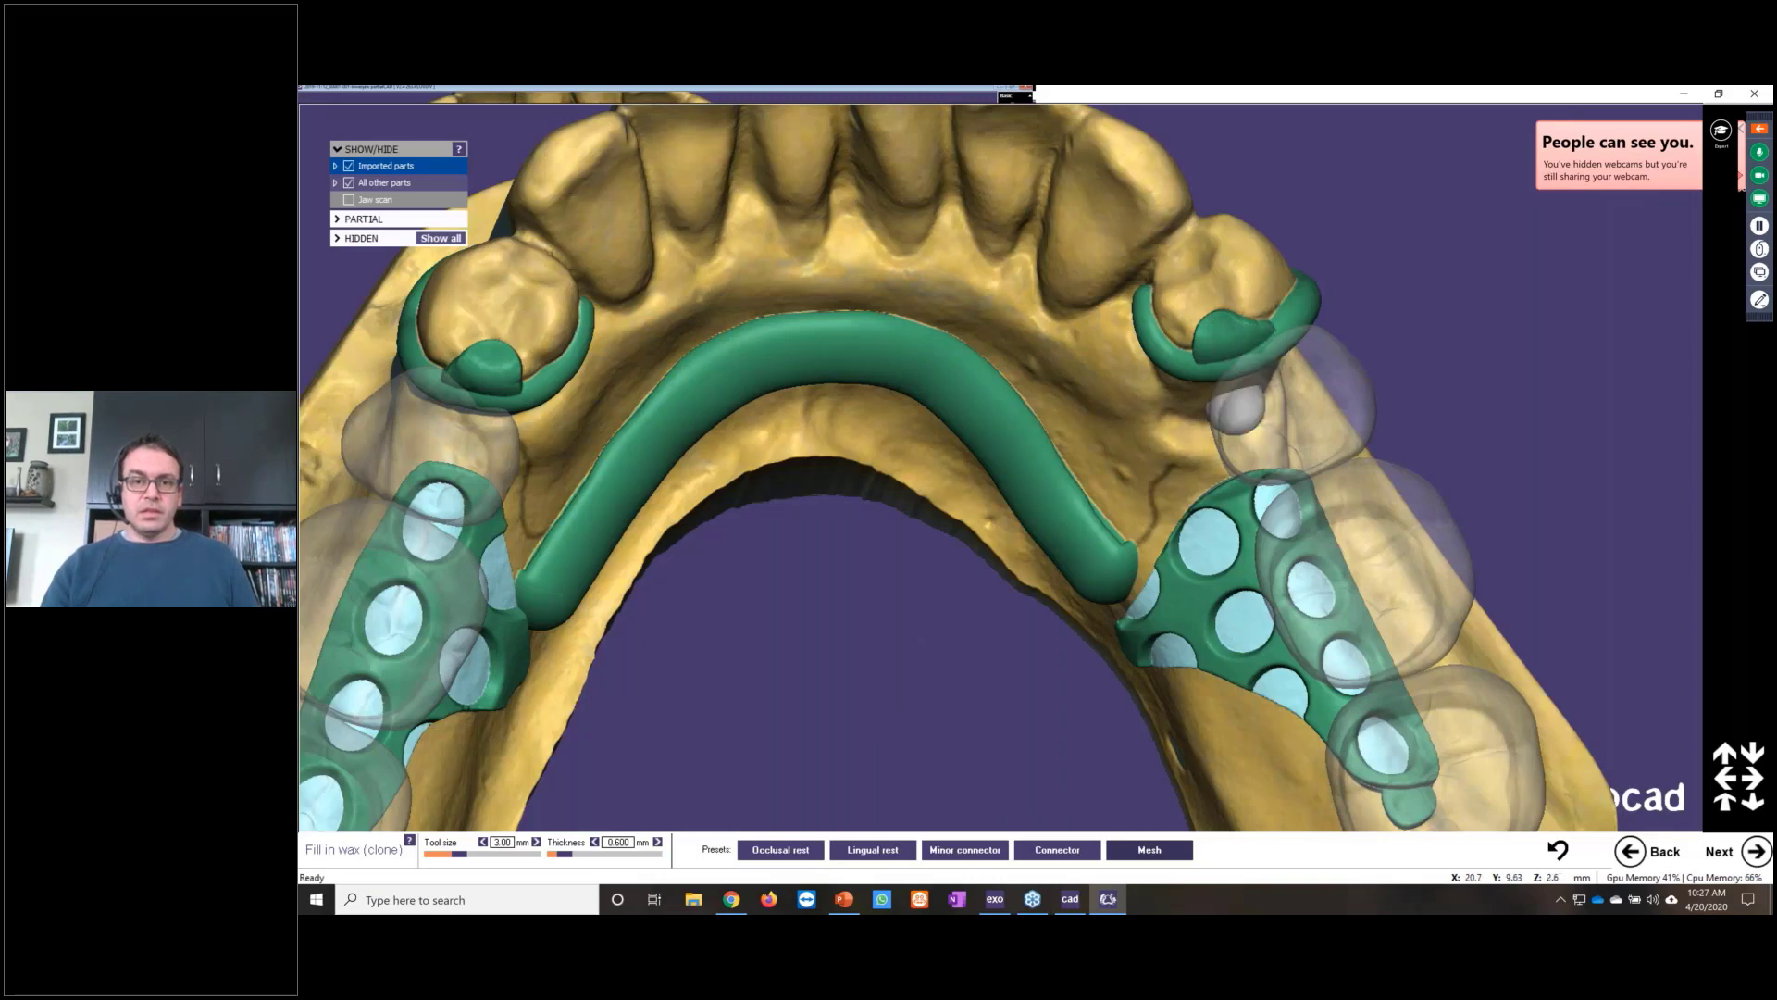
Step: Add 0.700 mm thick wax with a 3.00 mm tool along the right mesh's inner edge, joining it to the lingual bar
scroll(1133, 474, "down", 2)
right_click_drag(1140, 429, 1107, 800)
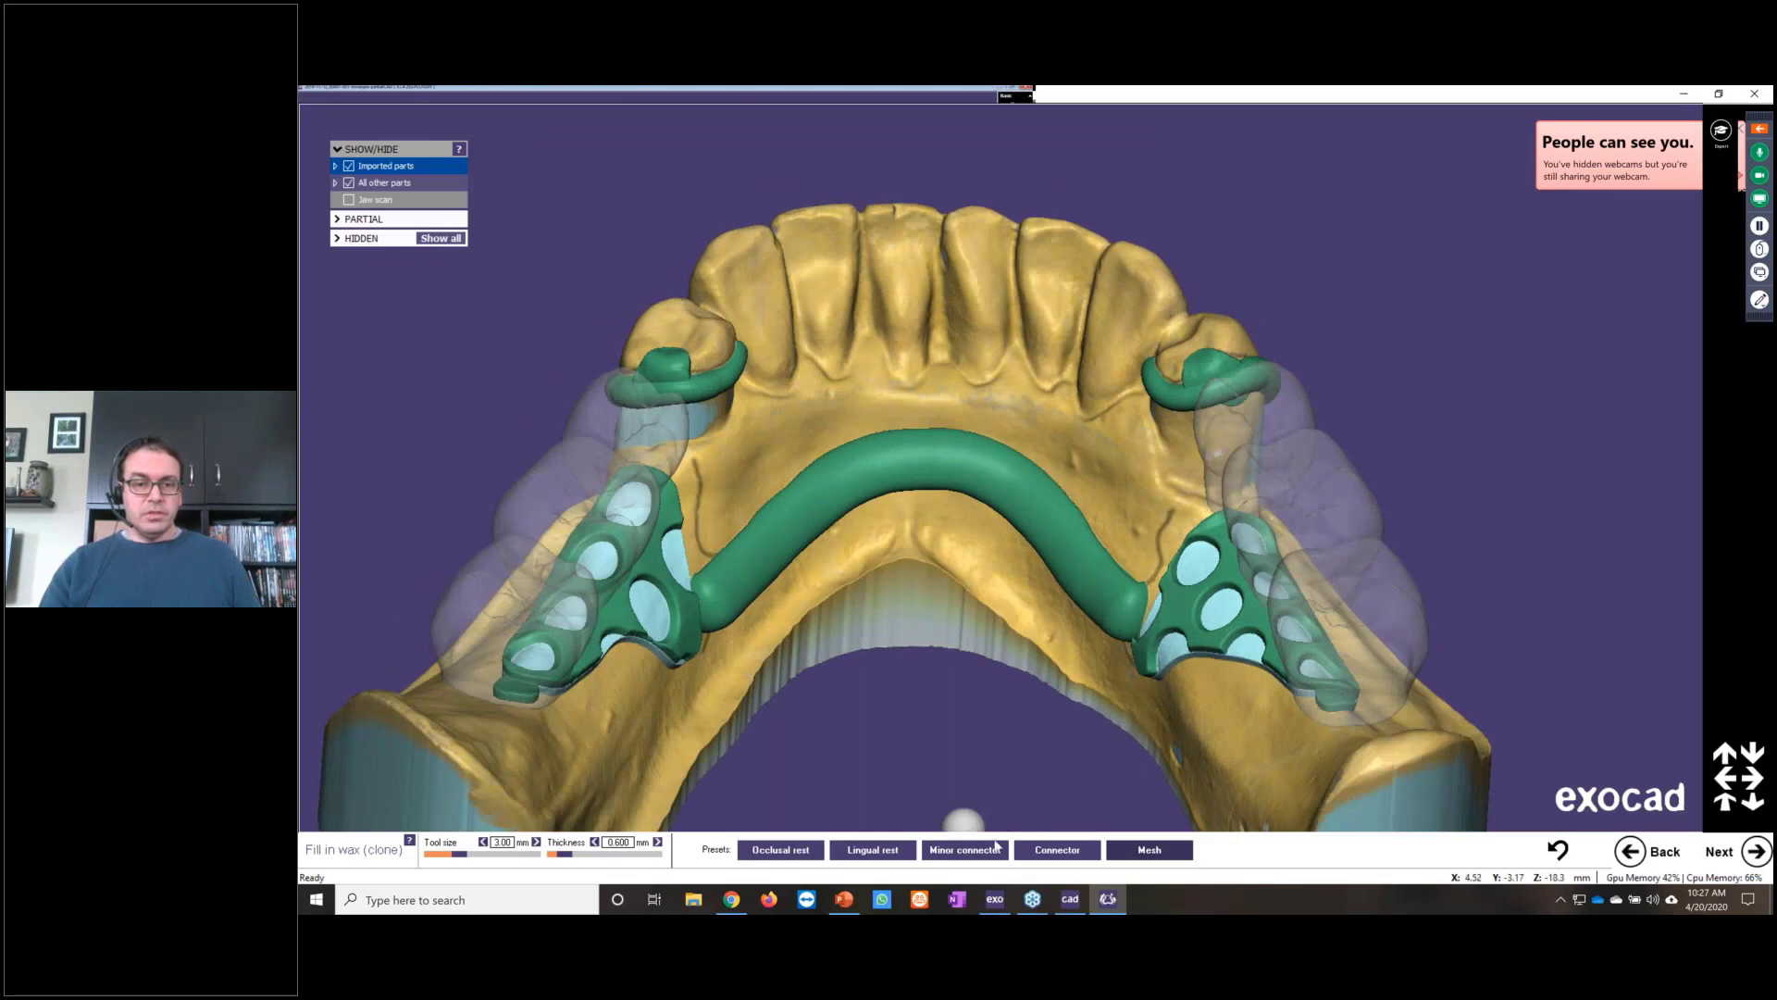
left_click(1131, 850)
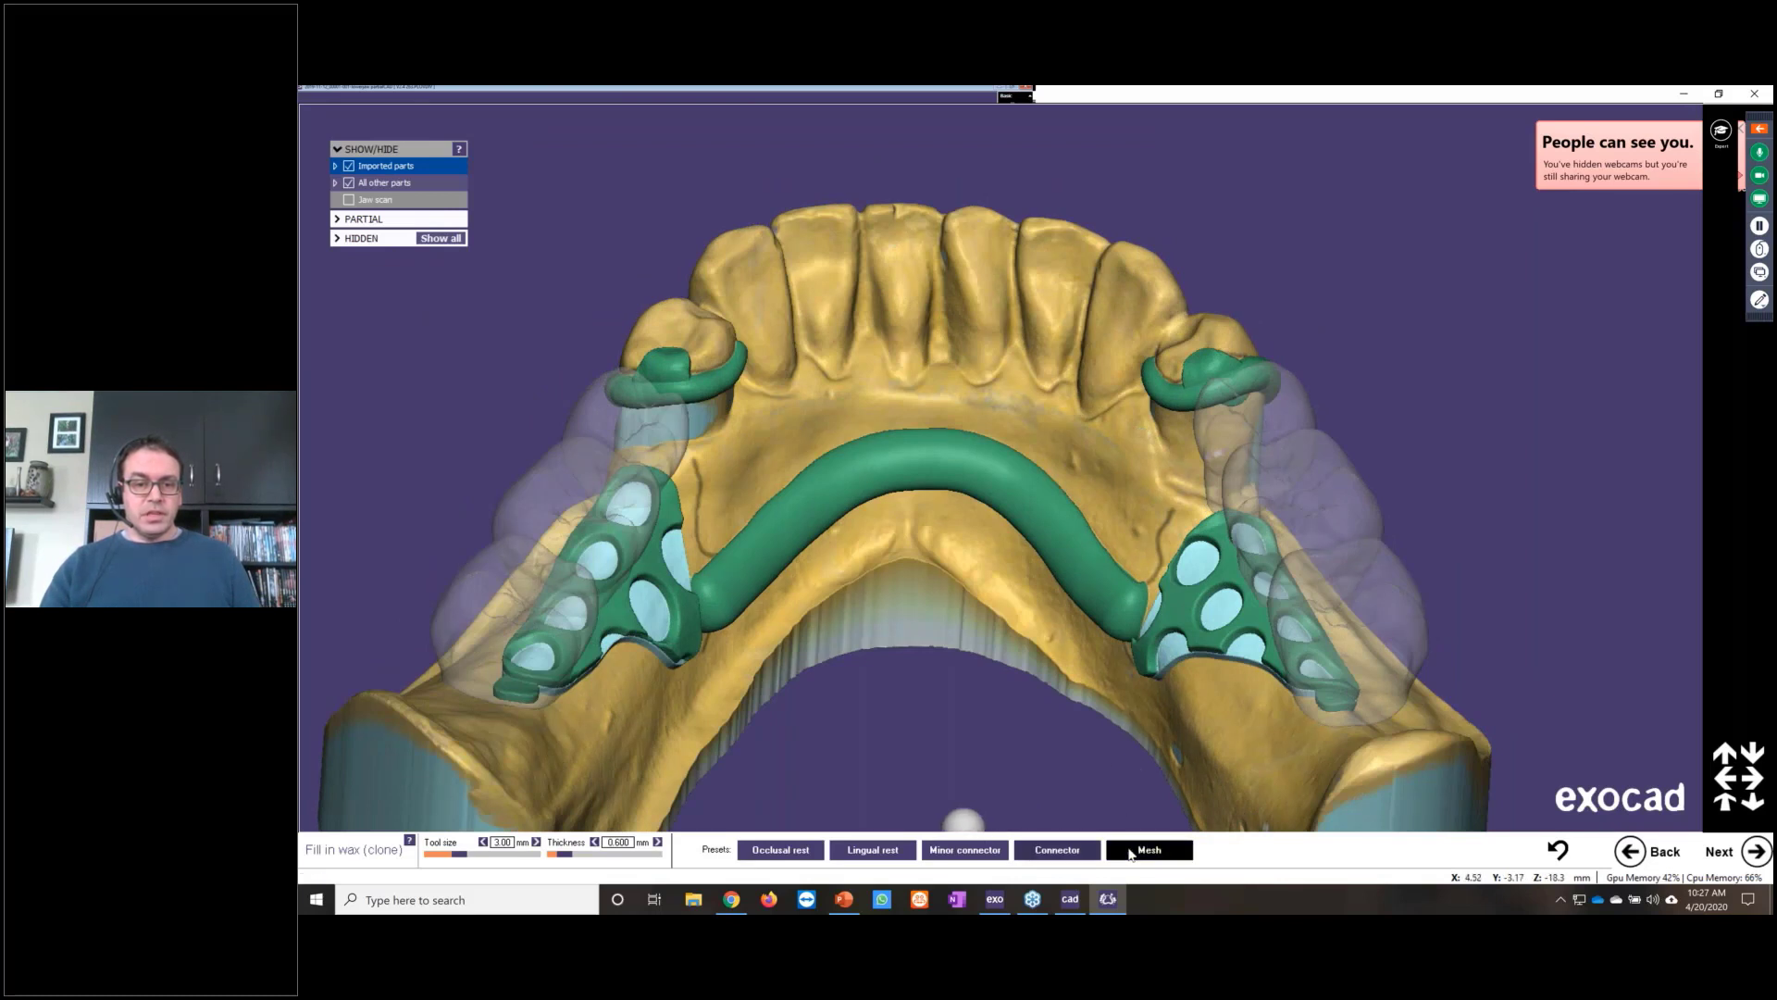
right_click_drag(1039, 707, 1046, 463)
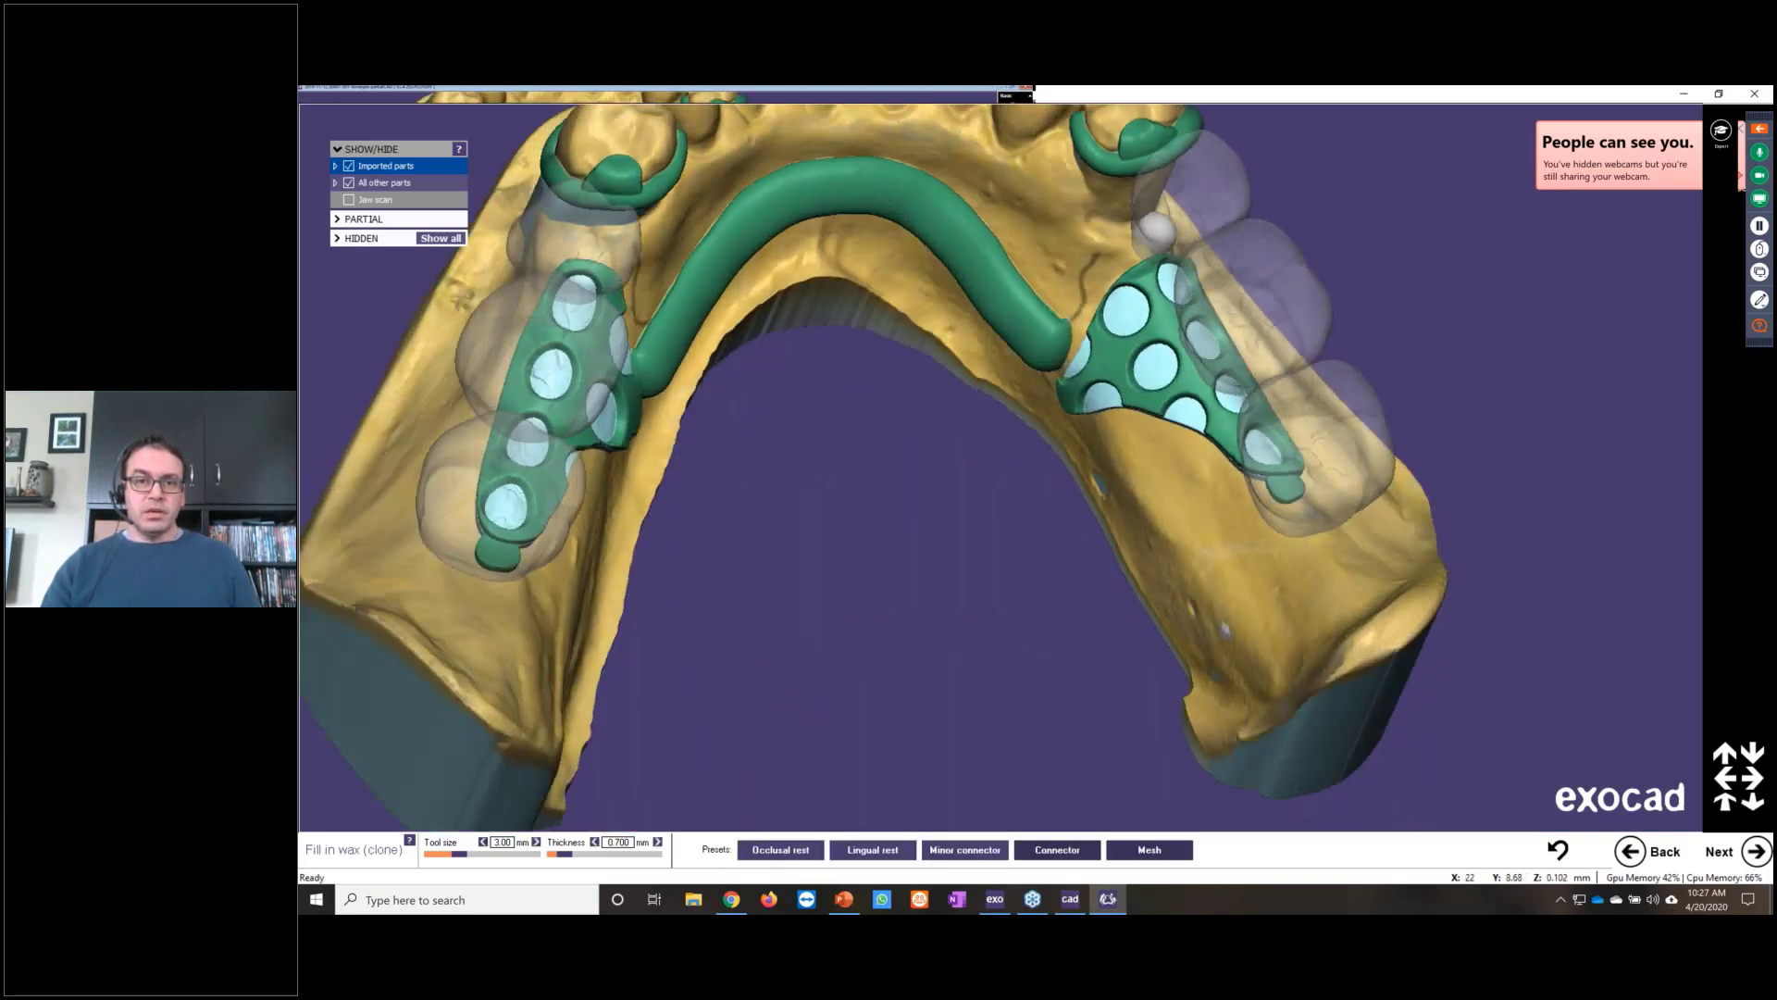
mouse_move(1150, 229)
left_mouse_down()
mouse_move(1106, 276)
mouse_move(1074, 365)
mouse_move(1097, 436)
mouse_move(1126, 426)
left_mouse_up()
right_click_drag(1126, 425, 1185, 664)
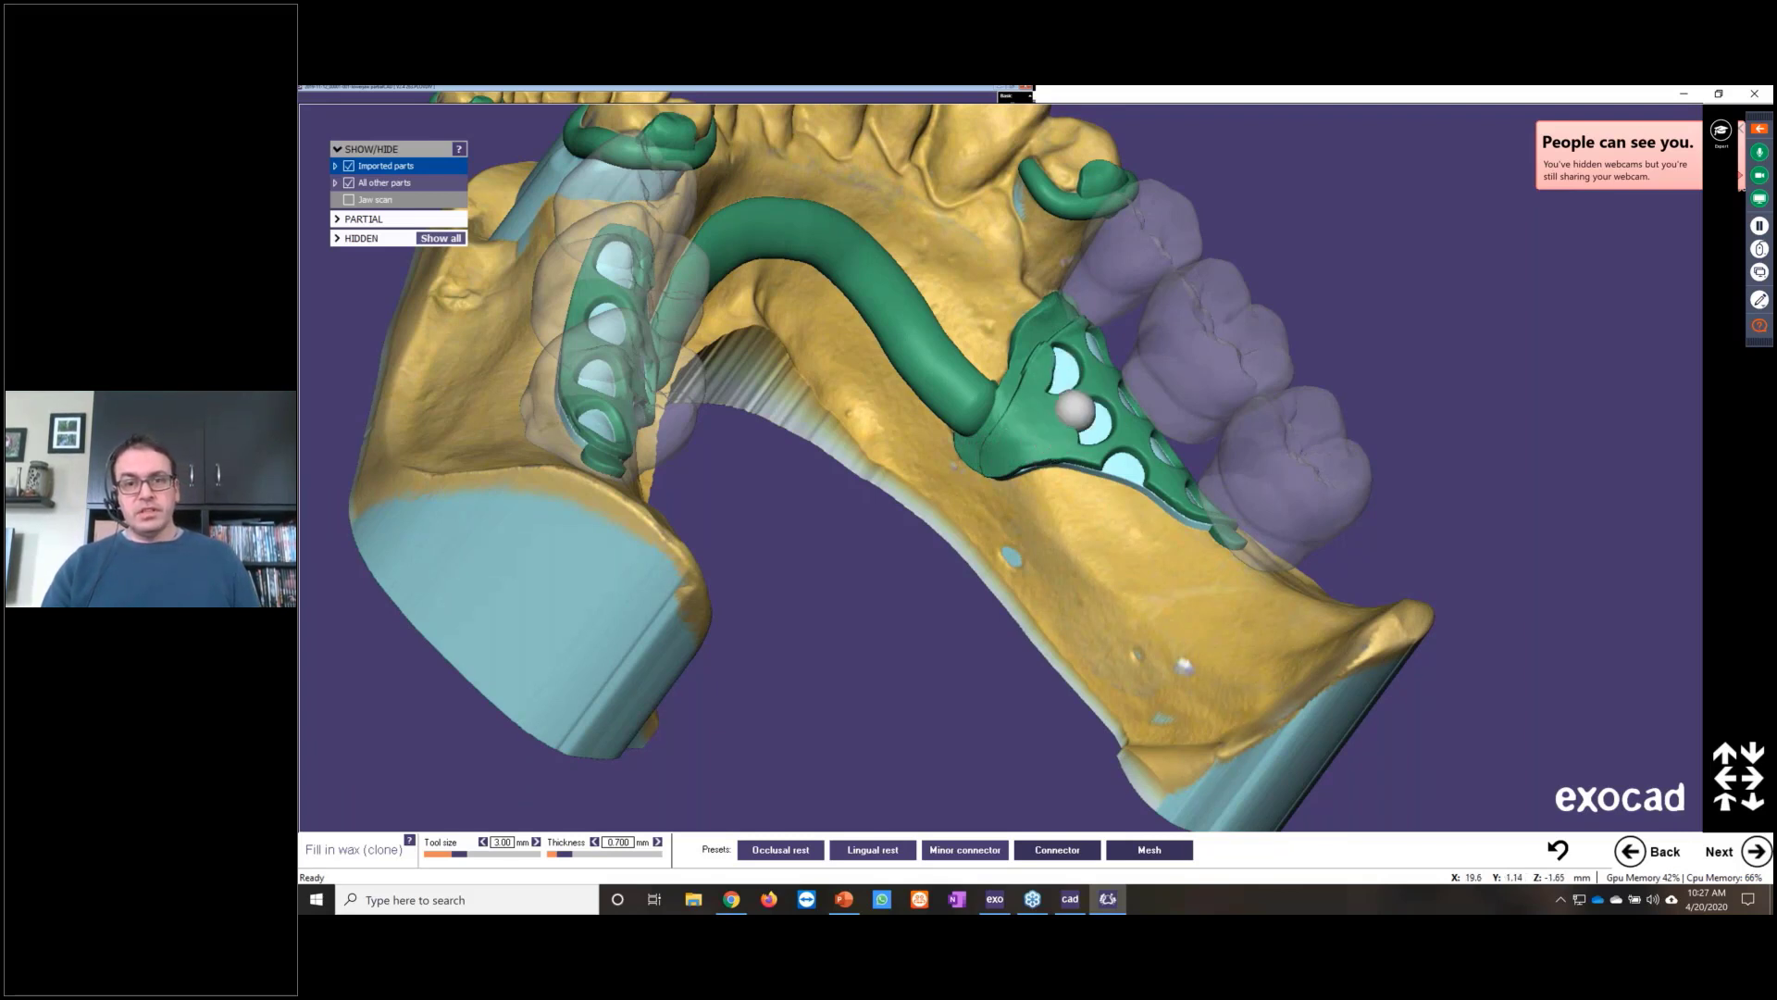
Step: Cover the remaining lingual holes of the right mesh with wax, leaving the row under the denture teeth open
mouse_move(1053, 435)
right_mouse_down()
mouse_move(1032, 441)
mouse_move(1212, 356)
right_mouse_up()
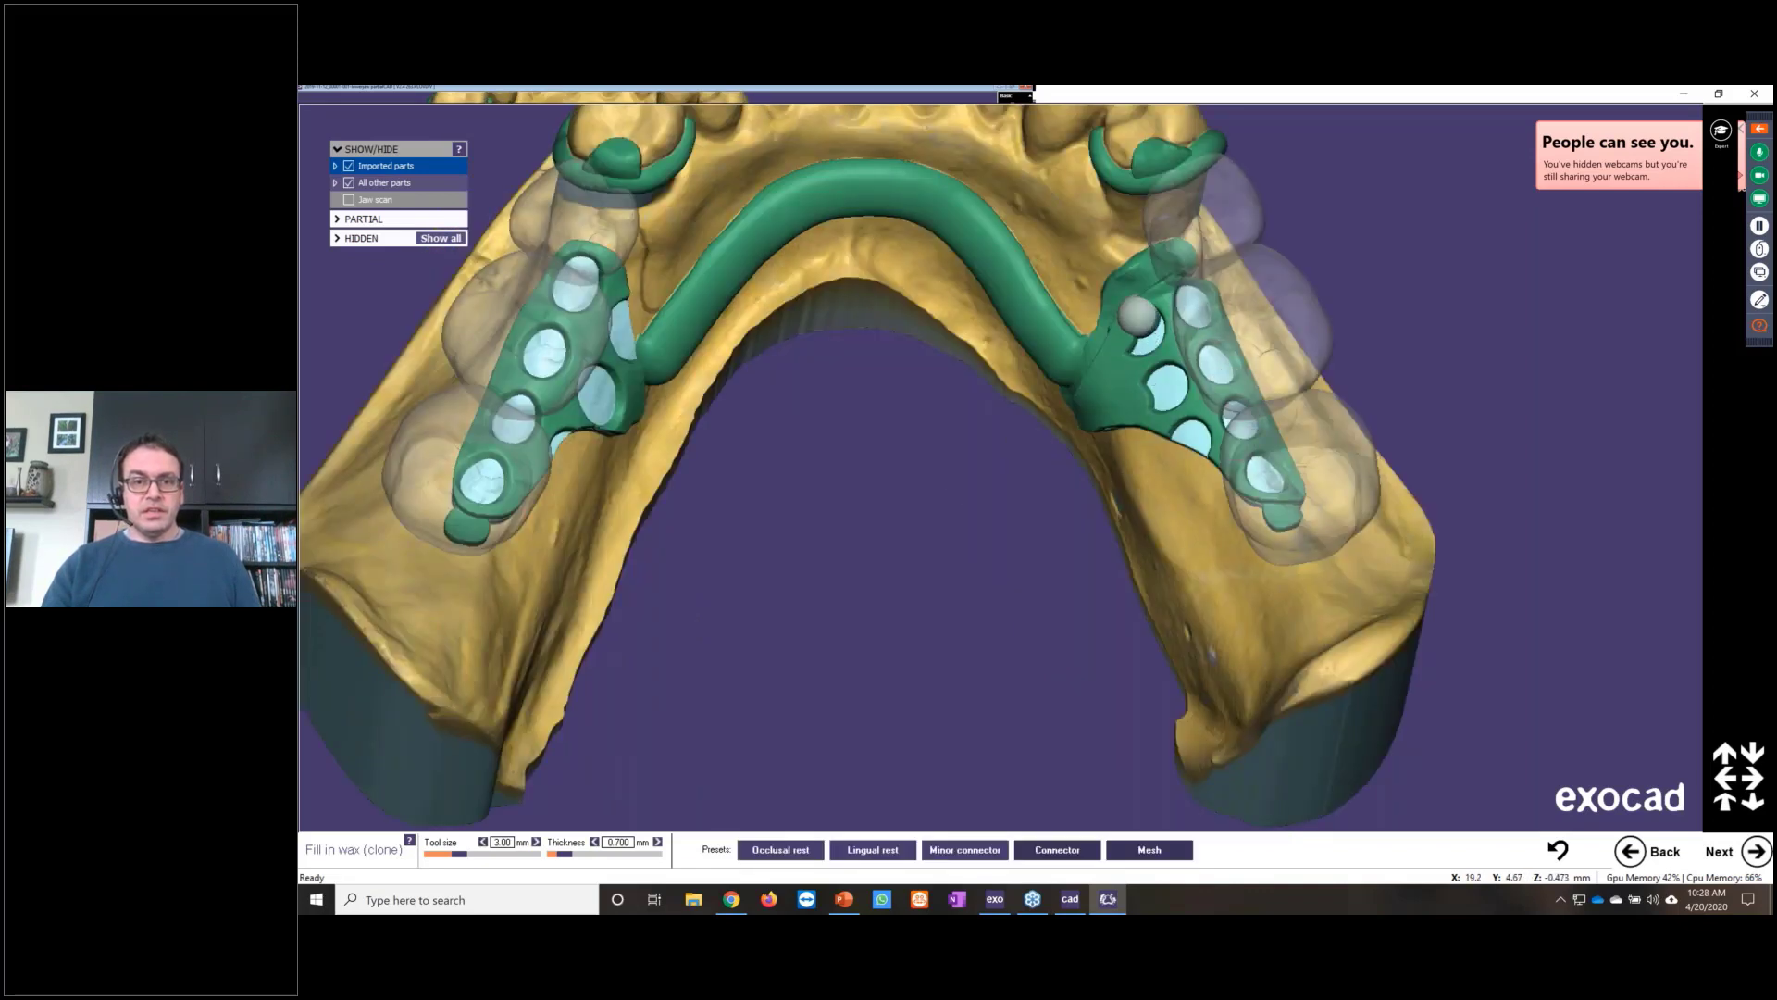
mouse_move(1152, 347)
left_mouse_down()
mouse_move(1168, 387)
mouse_move(1135, 356)
mouse_move(1143, 393)
mouse_move(1192, 477)
mouse_move(1196, 444)
left_mouse_up()
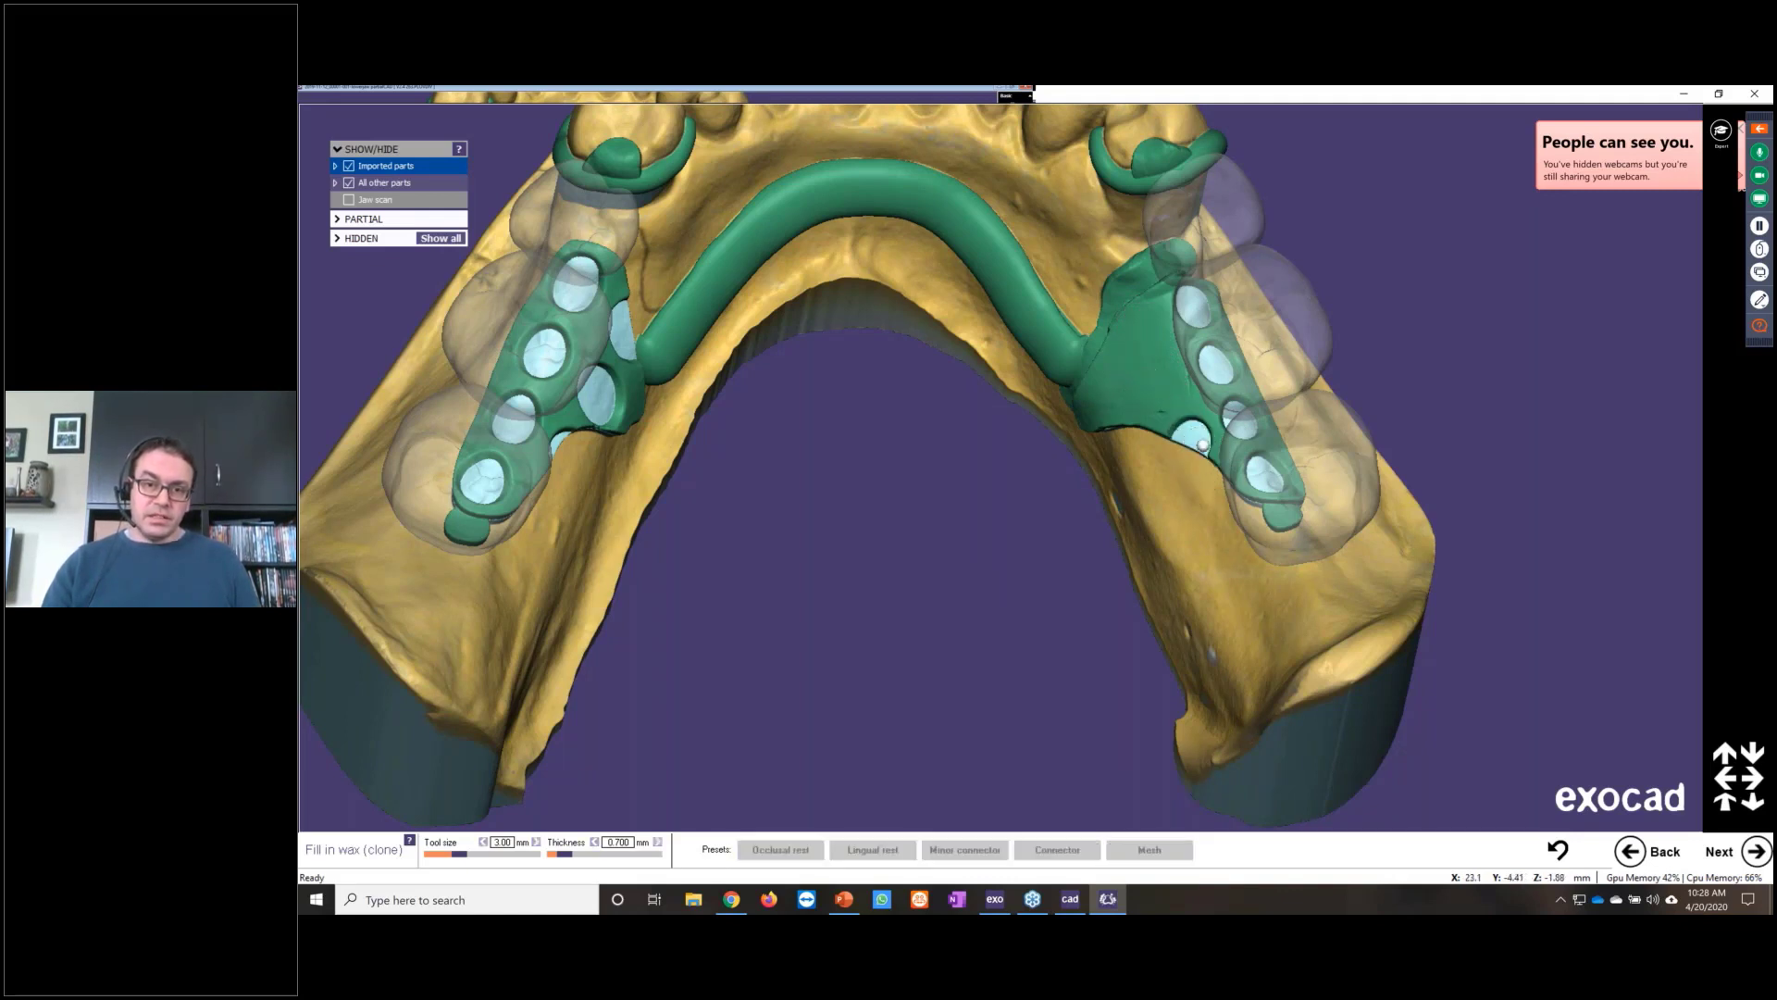
right_click_drag(1196, 444, 1162, 429)
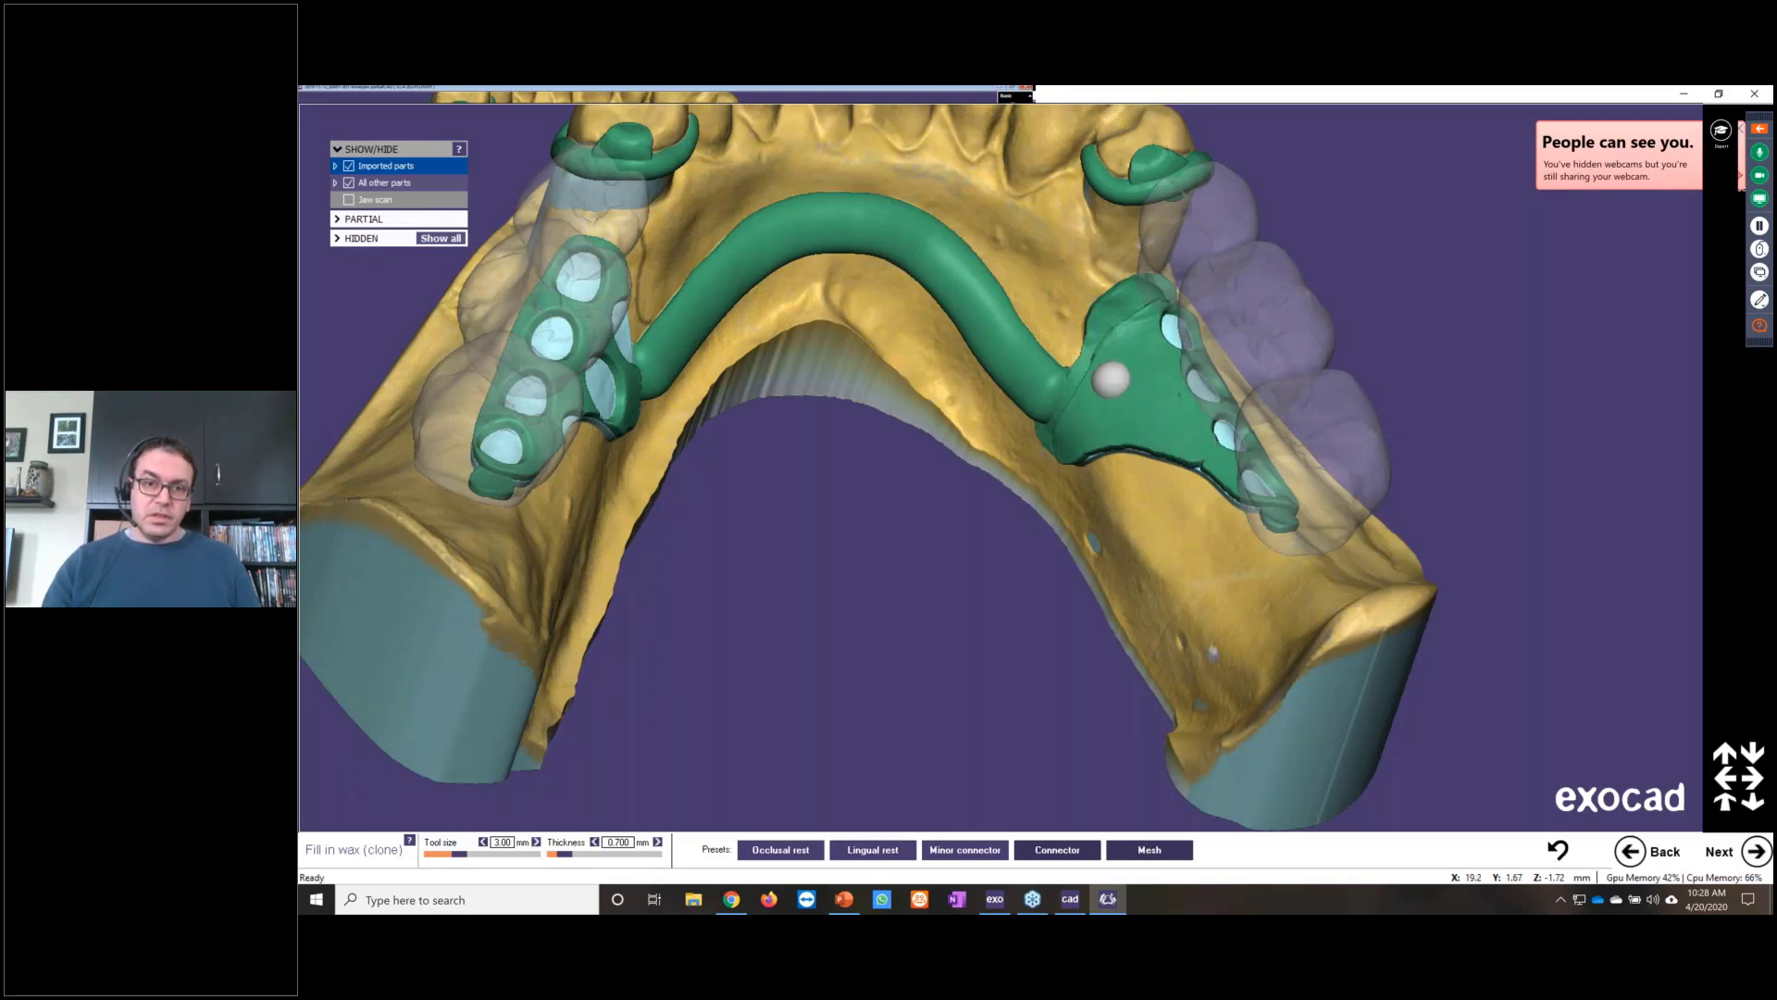
left_click_drag(1133, 385, 1175, 308)
right_click_drag(1175, 308, 1080, 330)
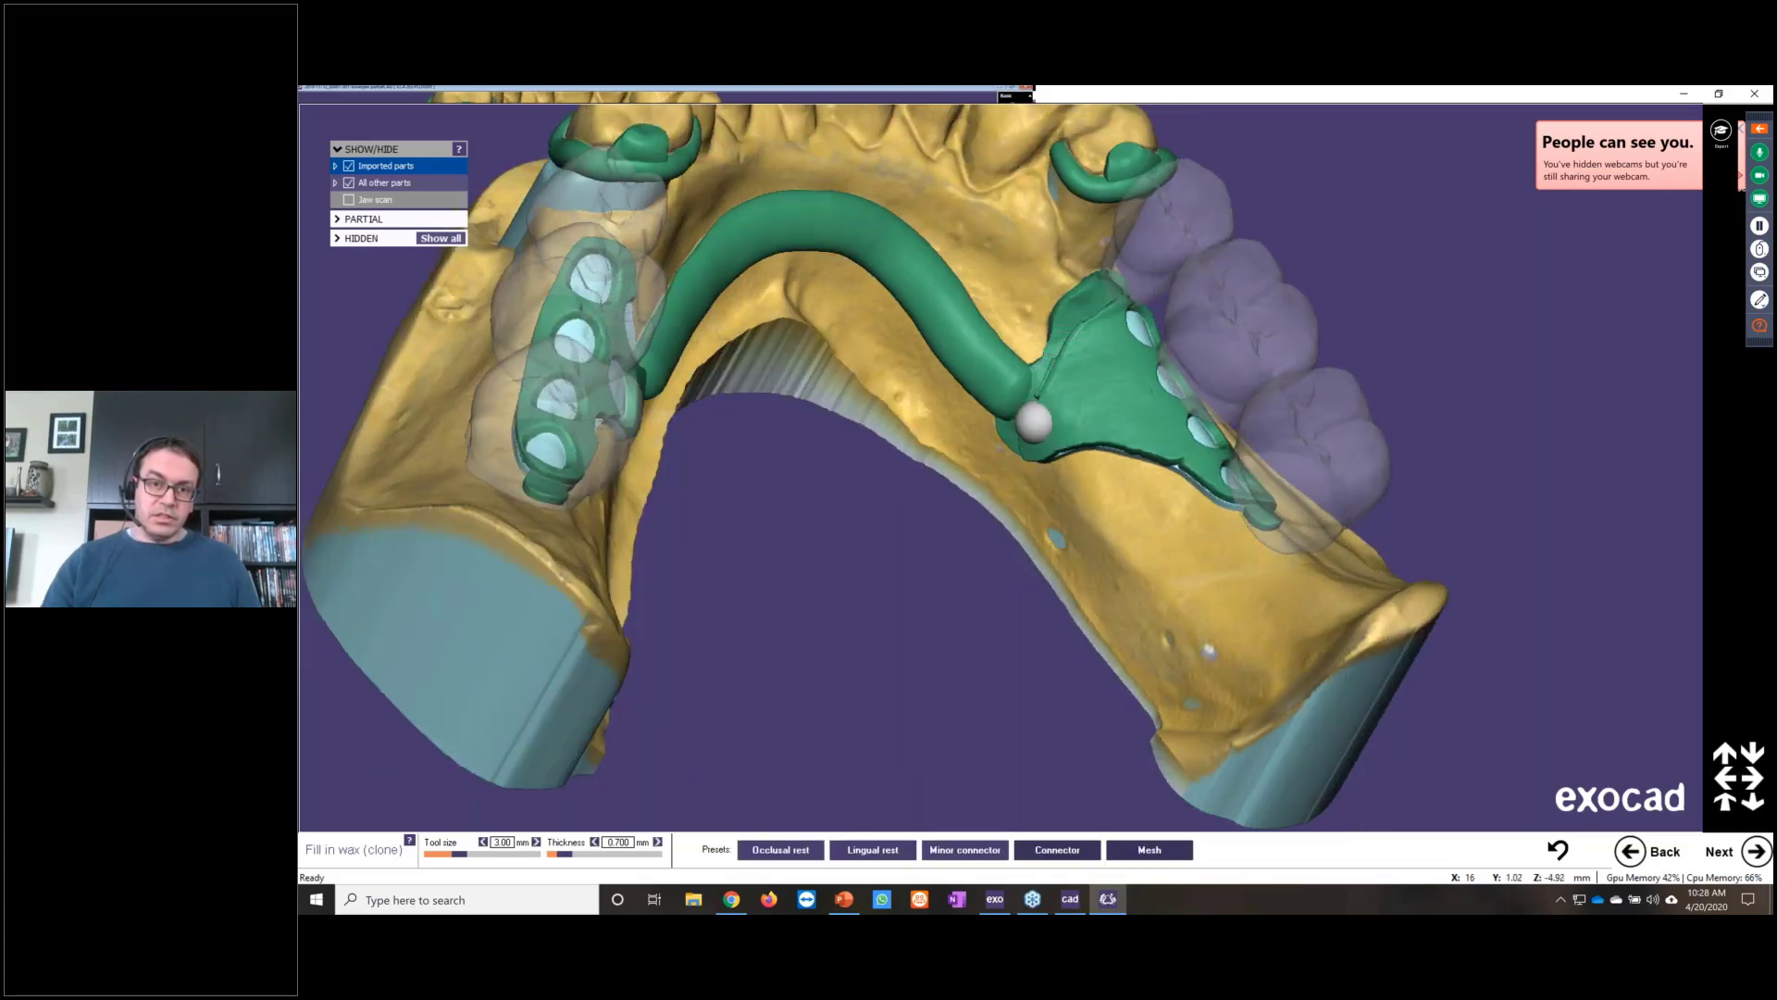
right_click_drag(1060, 404, 1065, 404)
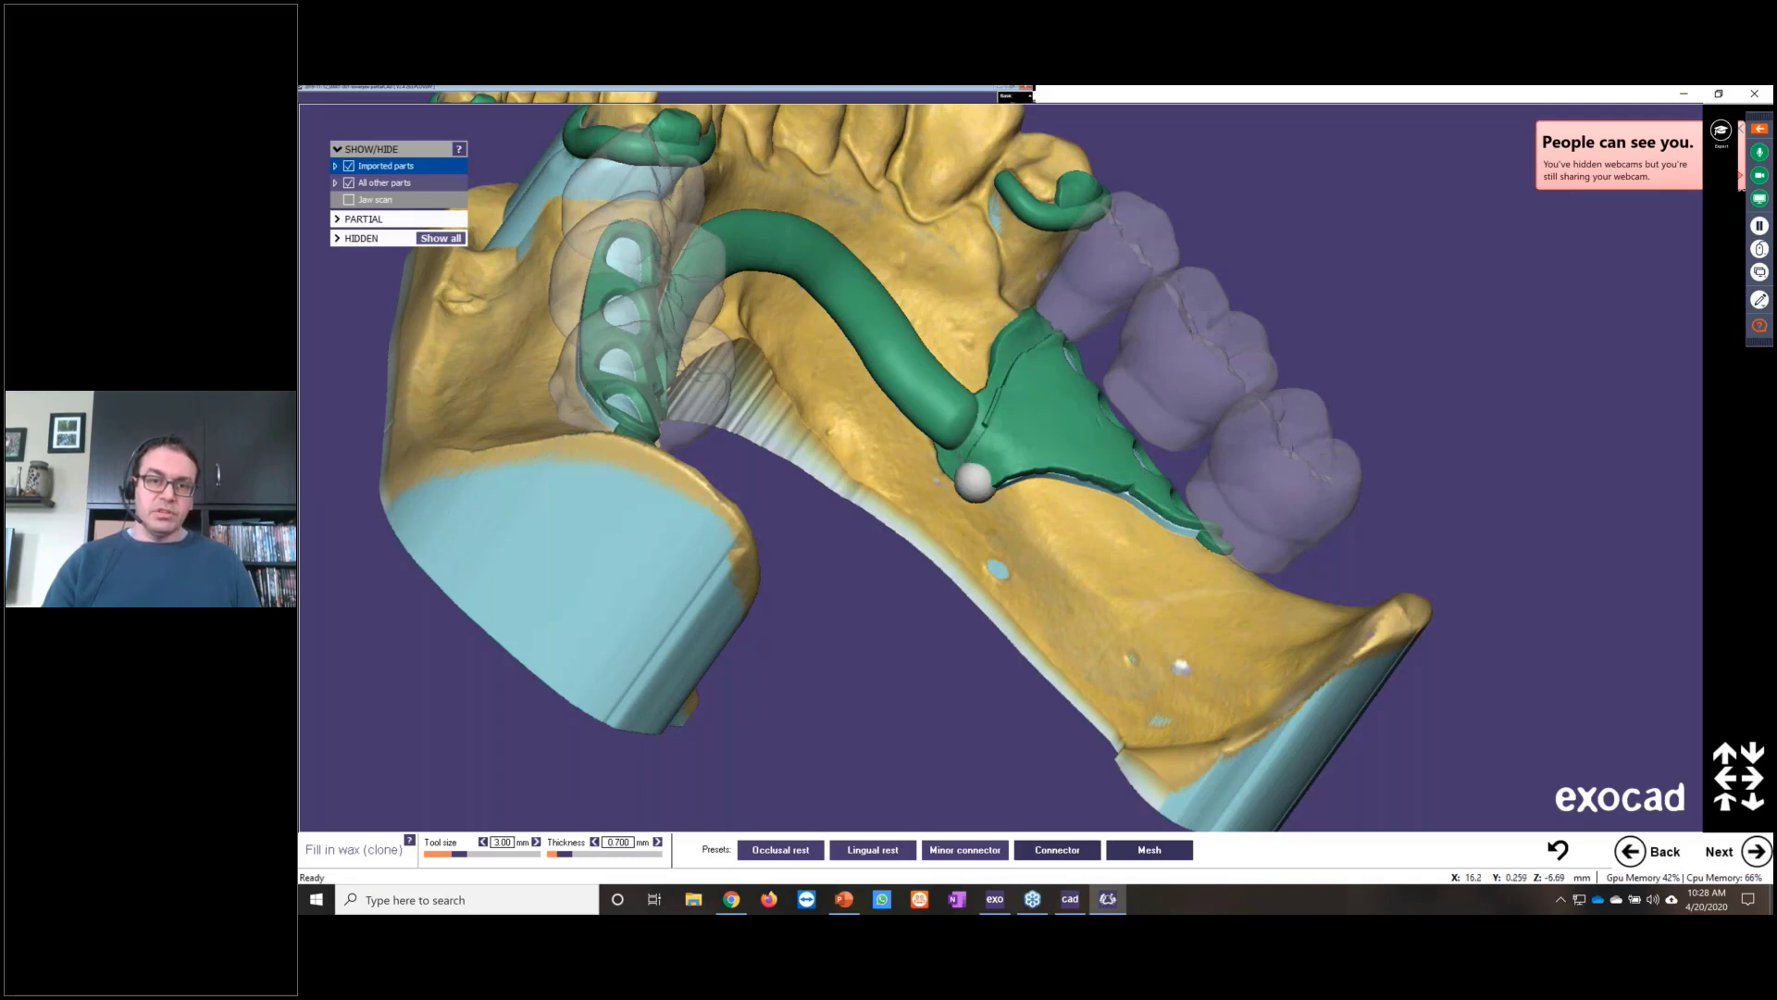
right_click_drag(1052, 587, 1044, 589)
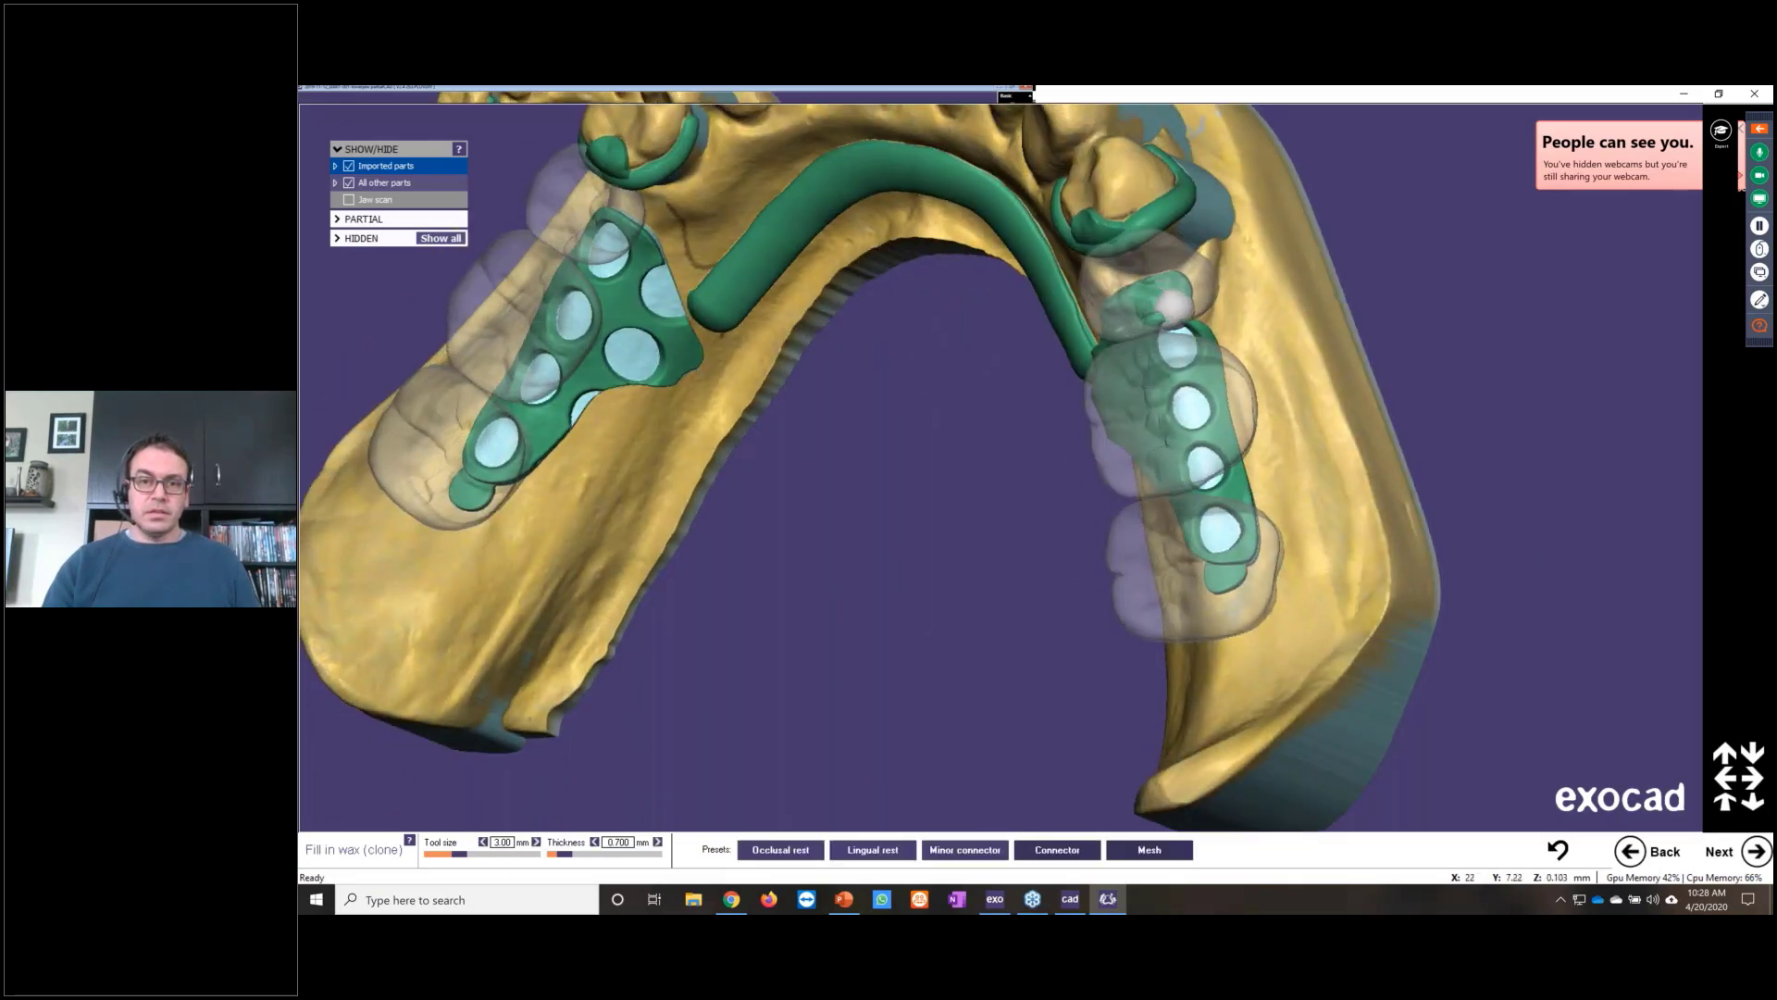
Step: Reduce the tool size to 2.25 mm and touch up the wax at the right mesh's lower corner beside the lingual bar
right_click_drag(1015, 543, 1055, 559)
scroll(1055, 559, "up", 5)
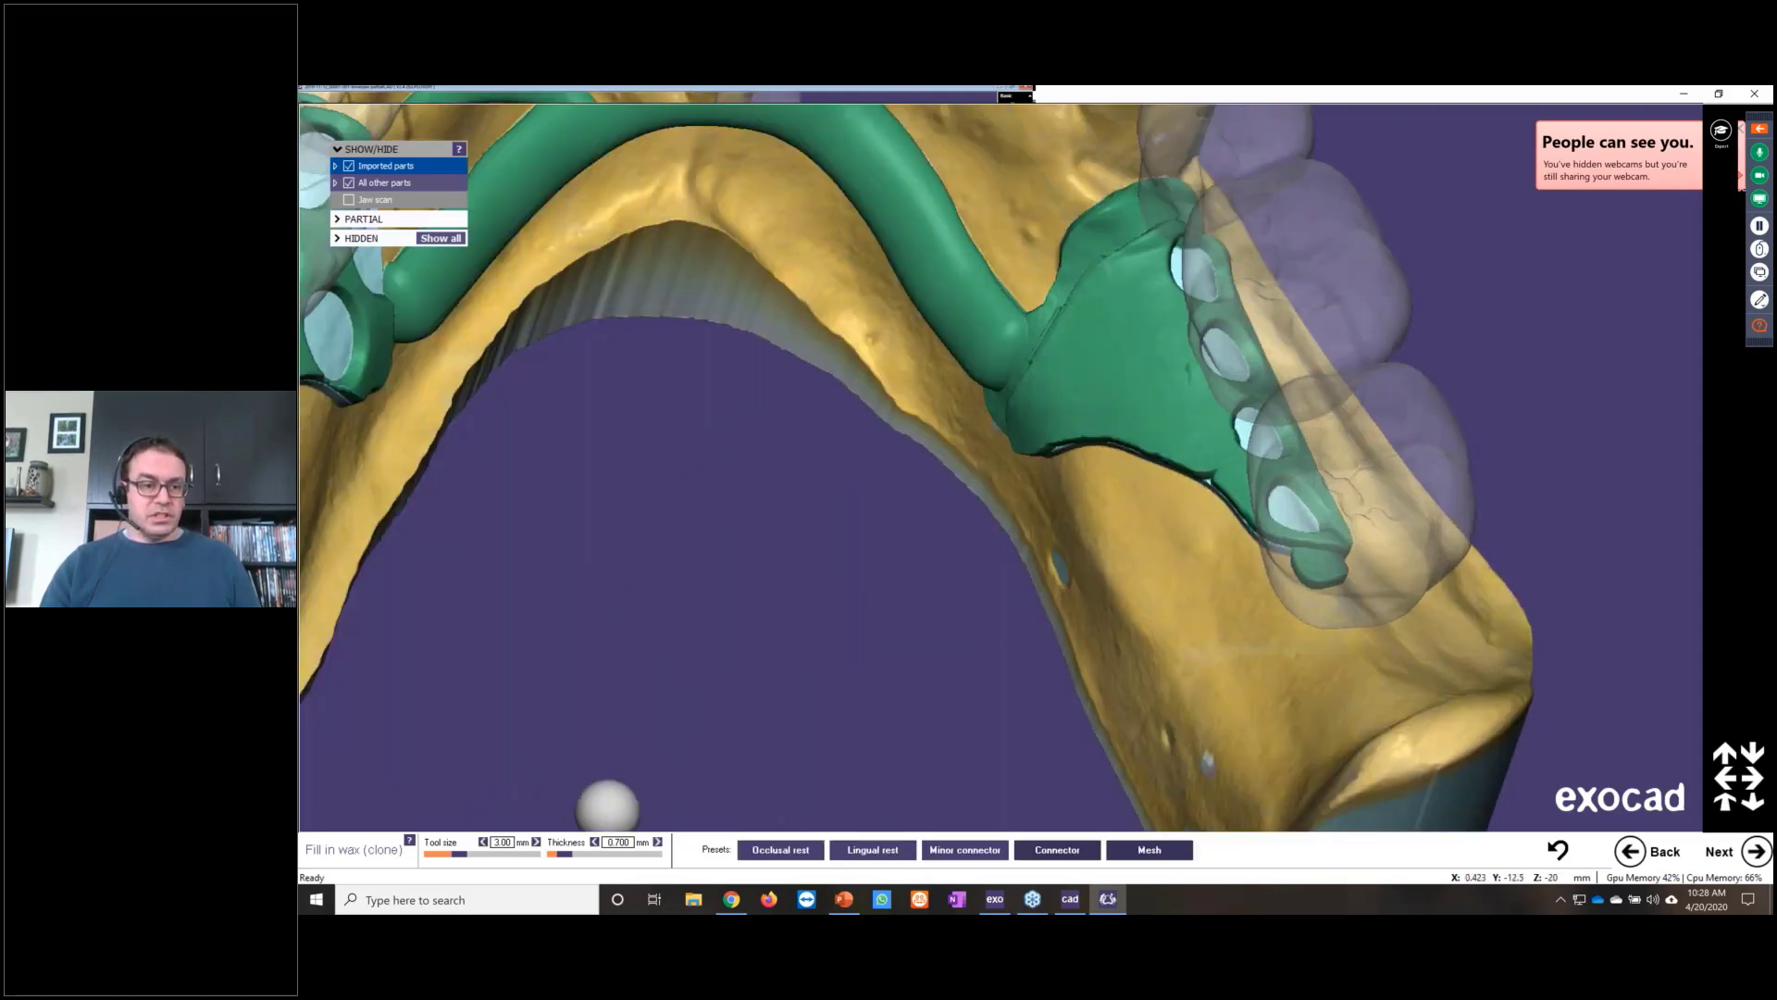
left_click(482, 842)
left_click(482, 842)
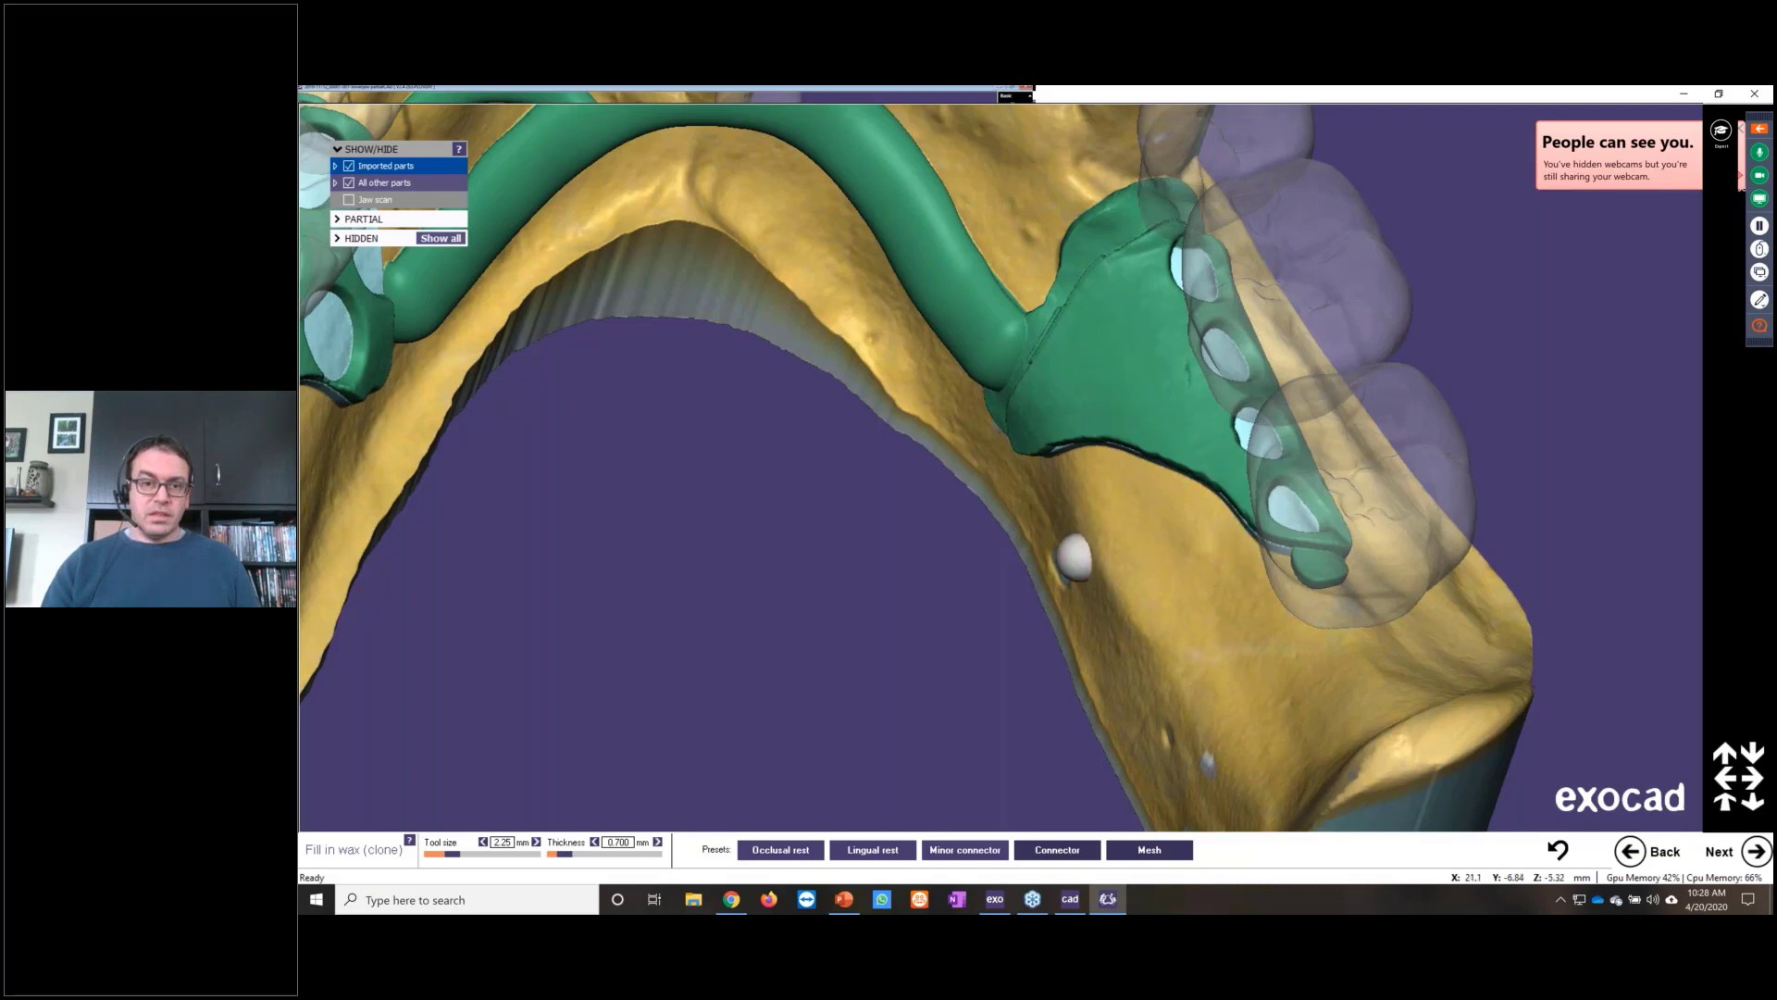
left_click(1048, 510)
right_click_drag(1049, 510, 995, 450)
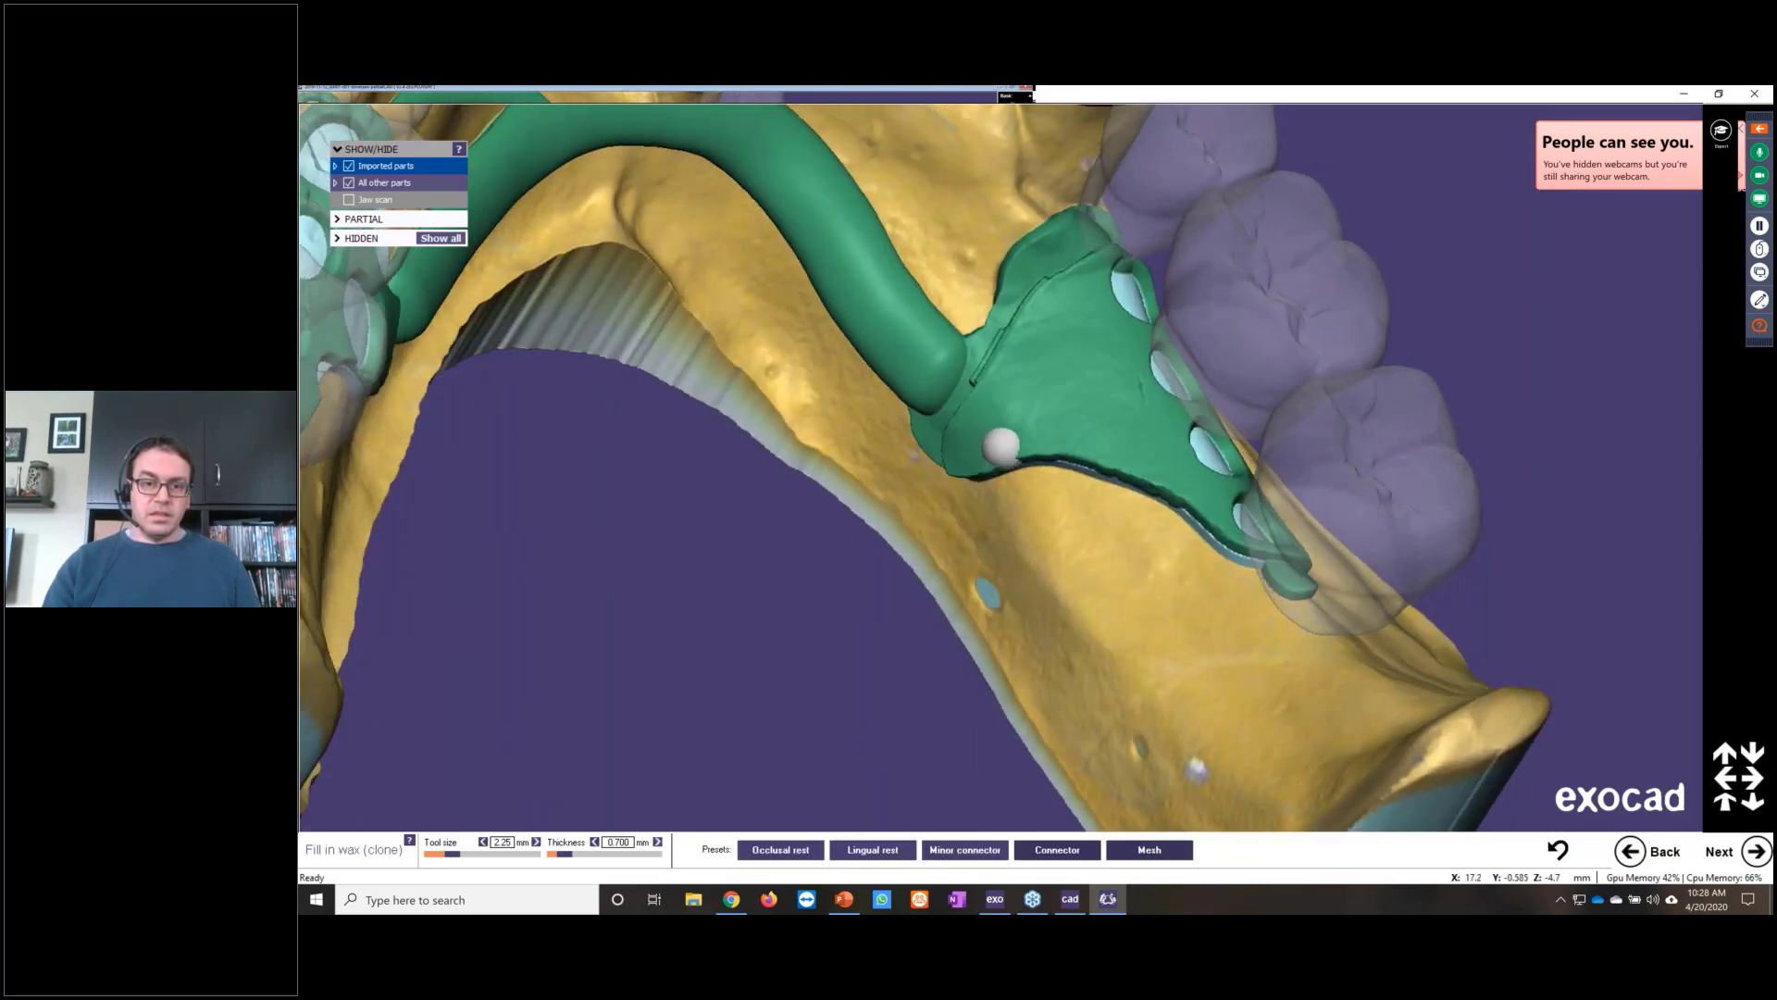
scroll(964, 516, "down", 5)
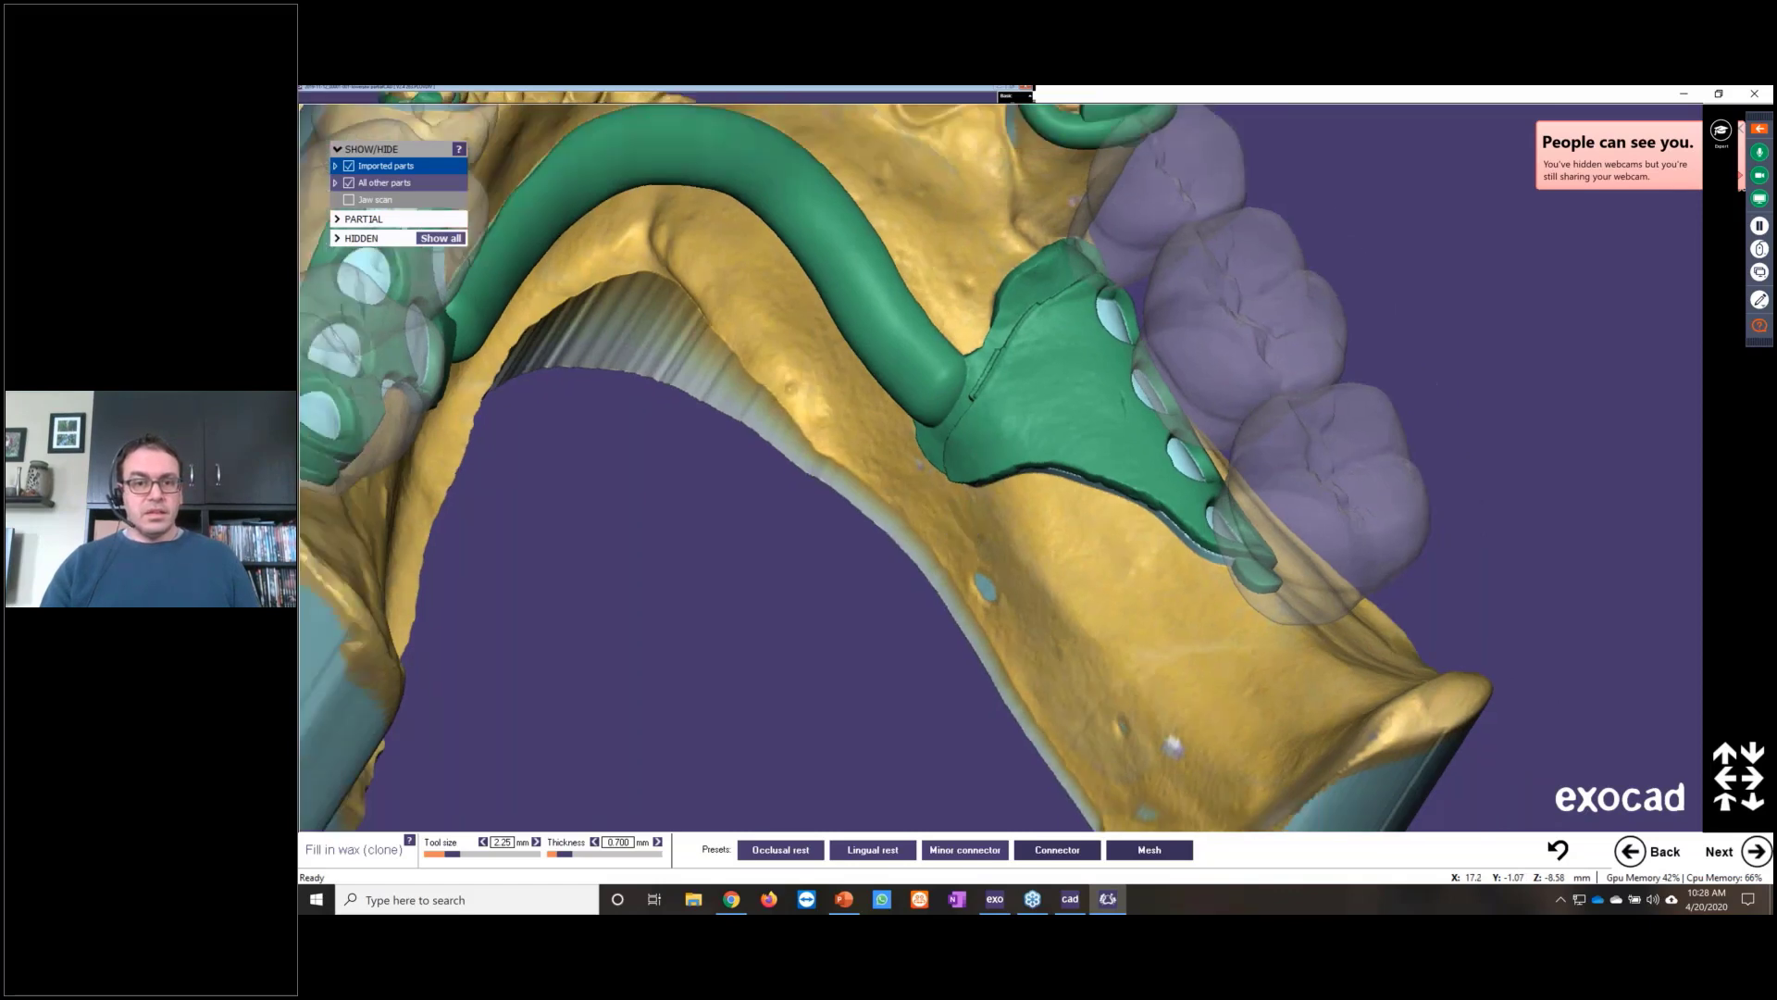
Step: Fill the left mesh's lingual holes and its junction with the lingual bar using a 3.00 mm tool and 0.700 mm thick wax
right_click_drag(966, 547, 879, 569)
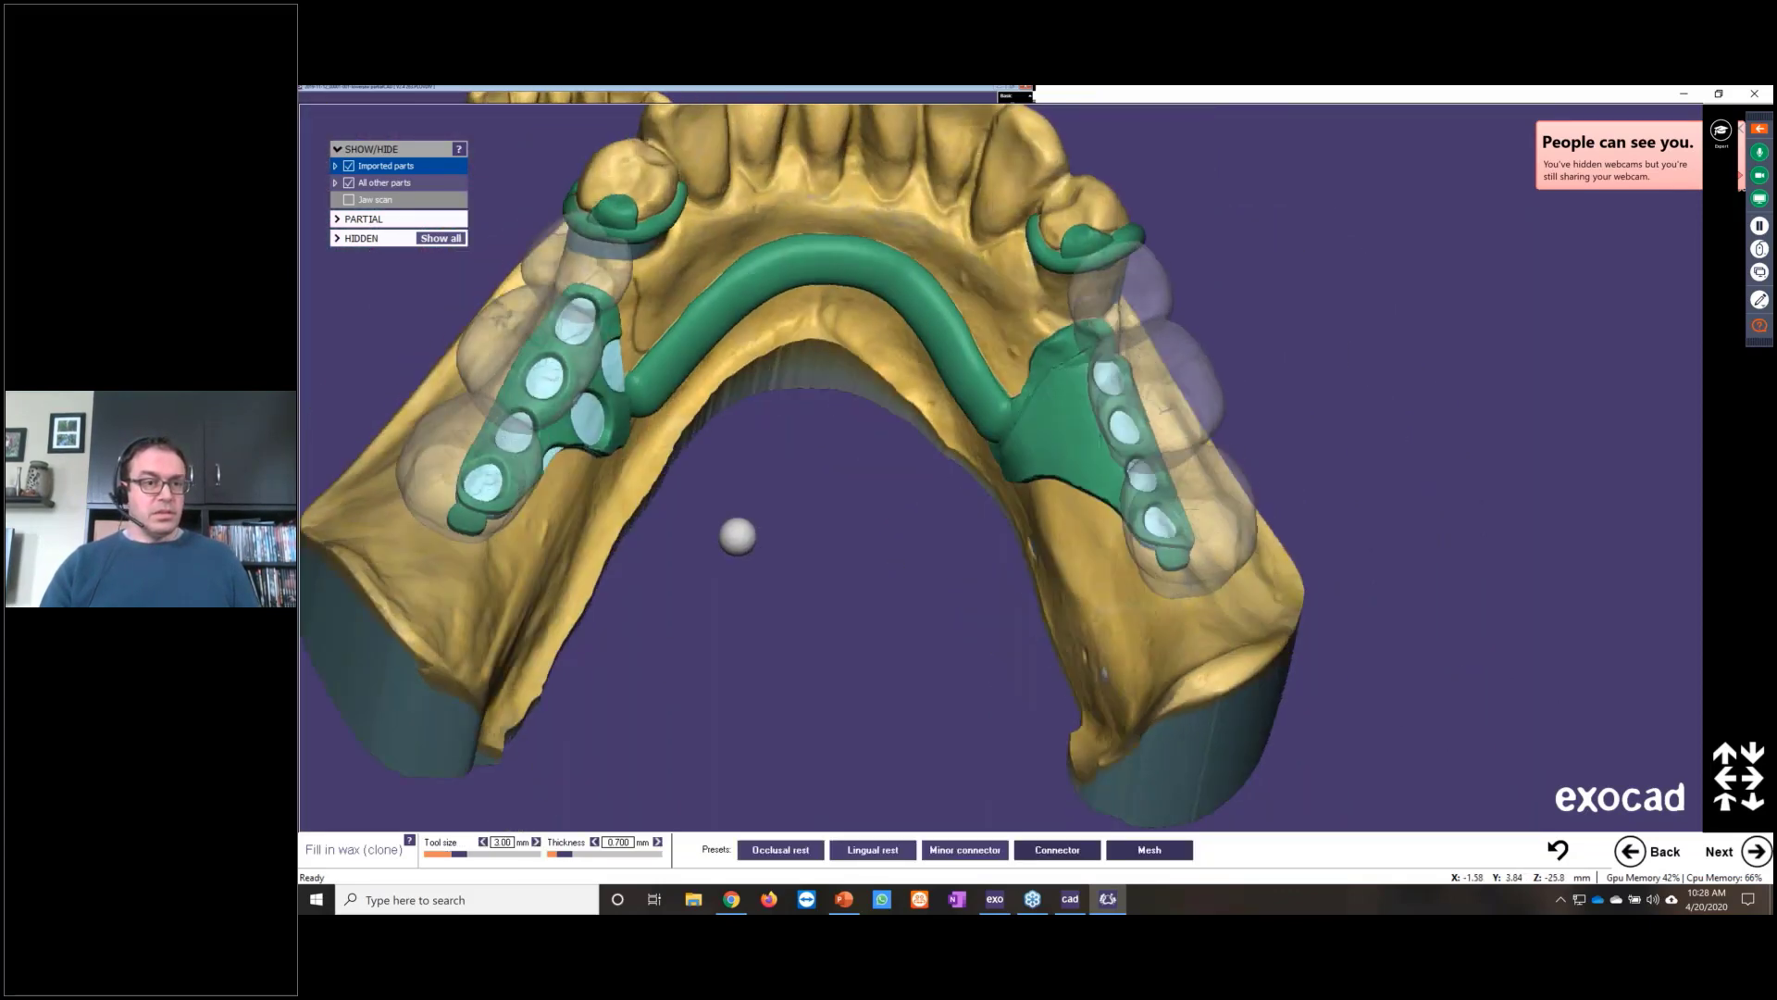
right_click_drag(734, 527, 730, 537)
scroll(730, 537, "up", 4)
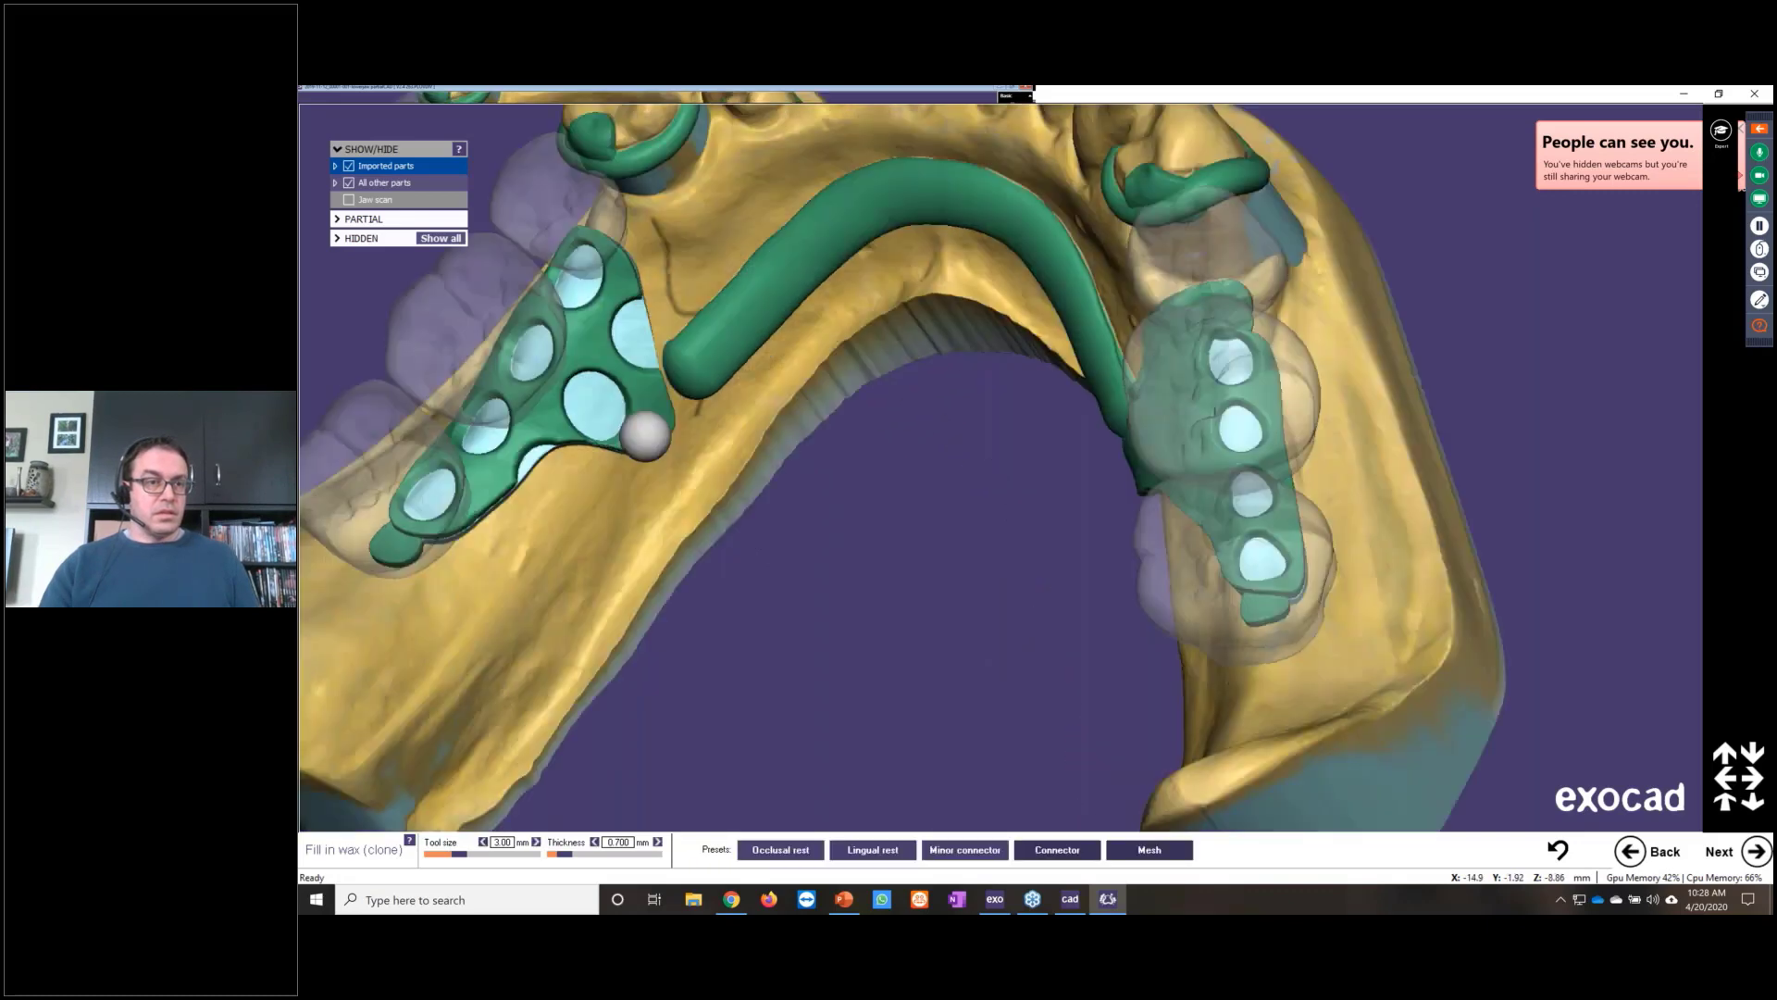
mouse_move(571, 158)
left_mouse_down()
mouse_move(627, 194)
mouse_move(651, 285)
mouse_move(693, 298)
mouse_move(645, 342)
mouse_move(682, 387)
mouse_move(683, 426)
mouse_move(618, 424)
mouse_move(618, 287)
mouse_move(643, 342)
mouse_move(578, 356)
mouse_move(609, 412)
mouse_move(568, 410)
left_mouse_up()
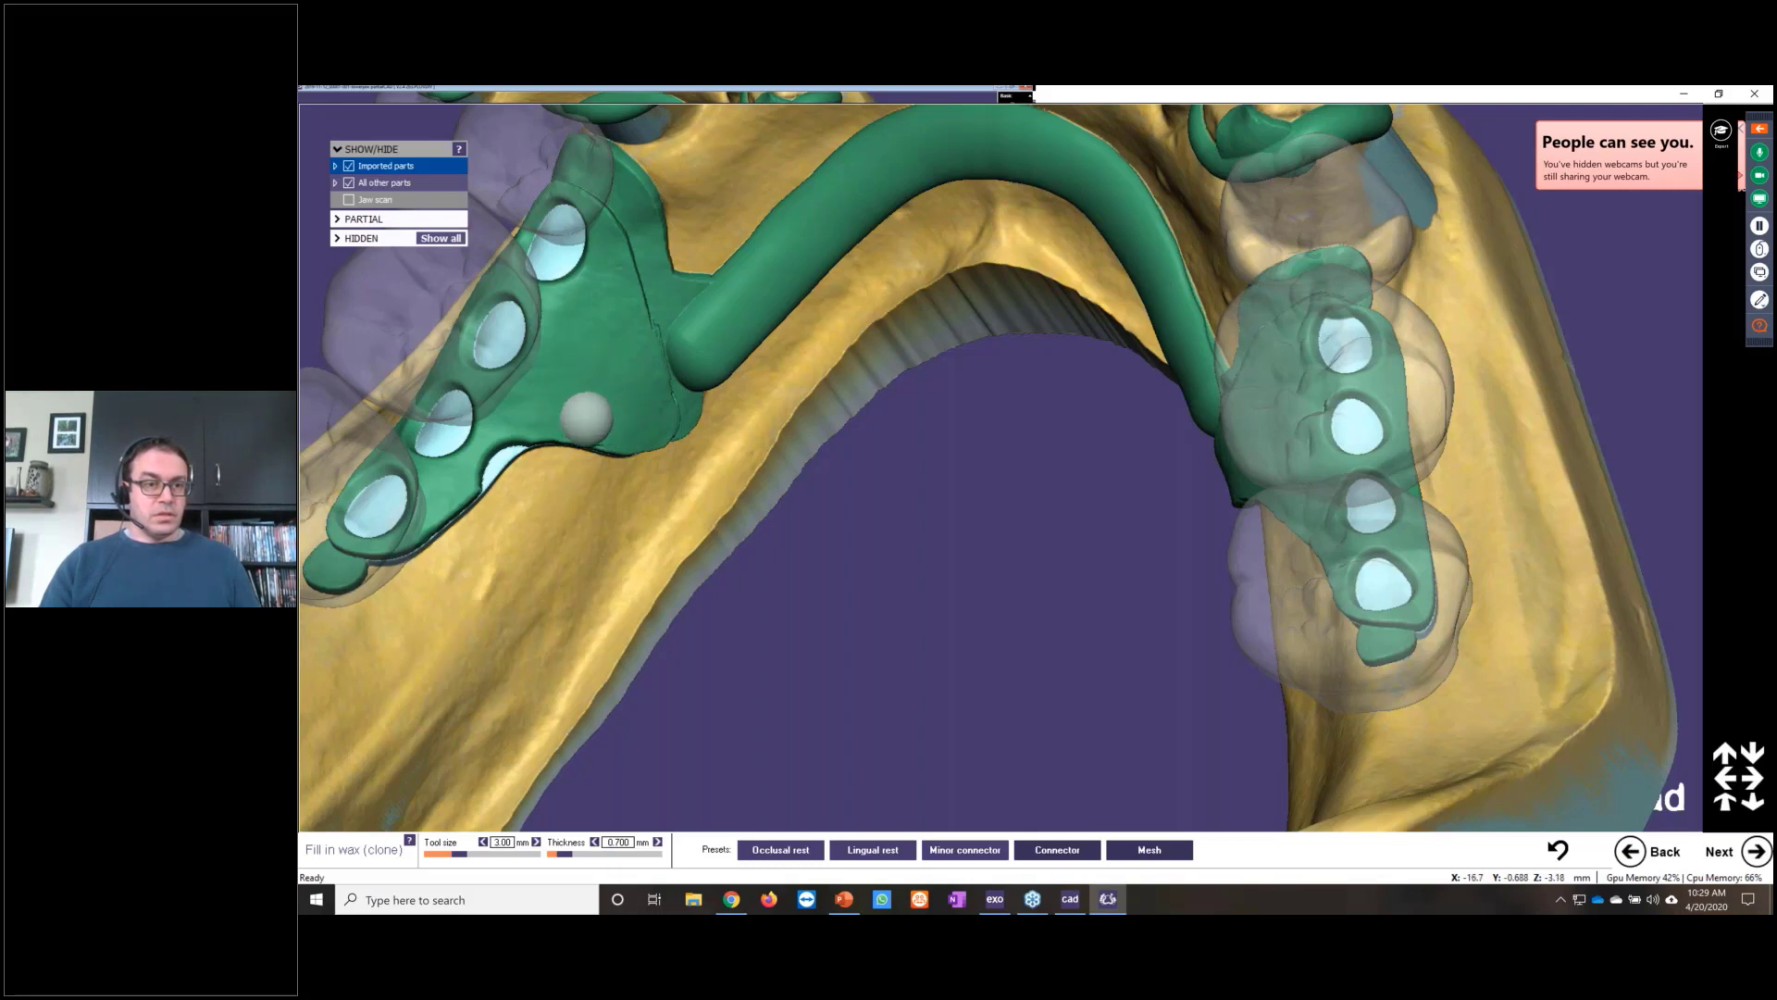
left_click_drag(782, 504, 912, 553)
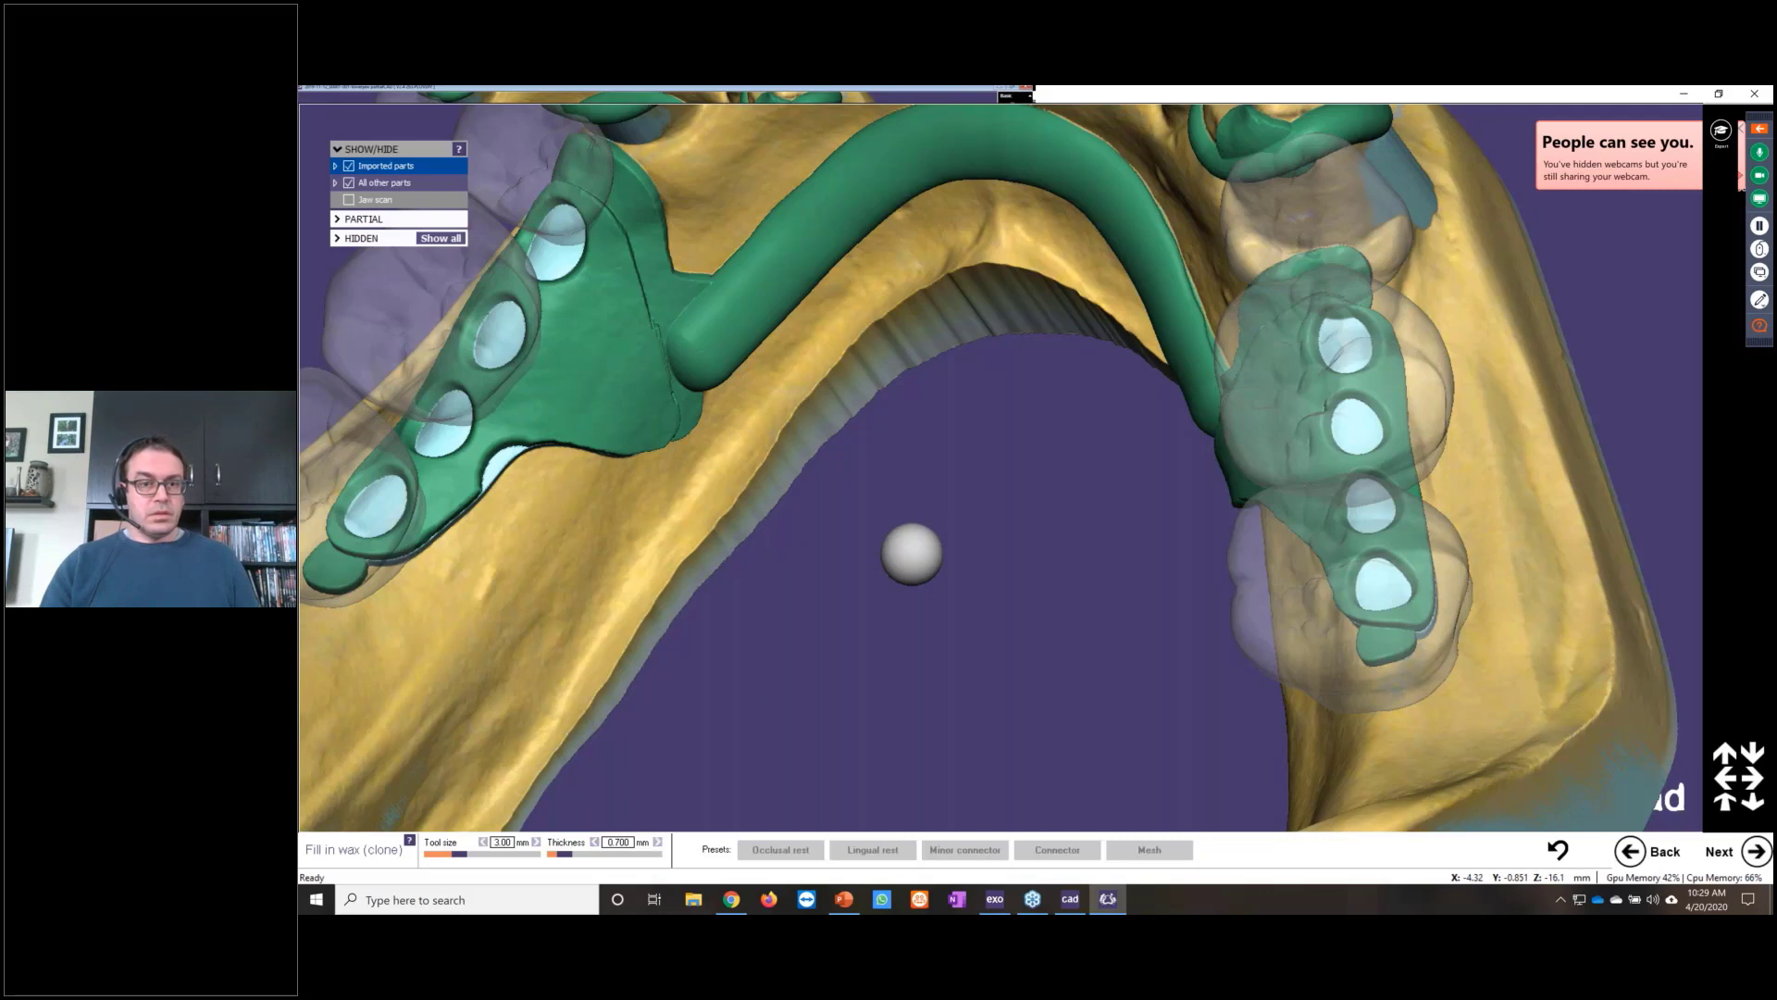
Step: Set the tool size to 2.25 mm and close the partial hole on the left mesh's lower edge with wax
mouse_move(913, 551)
right_mouse_down()
mouse_move(926, 527)
mouse_move(1234, 408)
mouse_move(460, 753)
right_mouse_up()
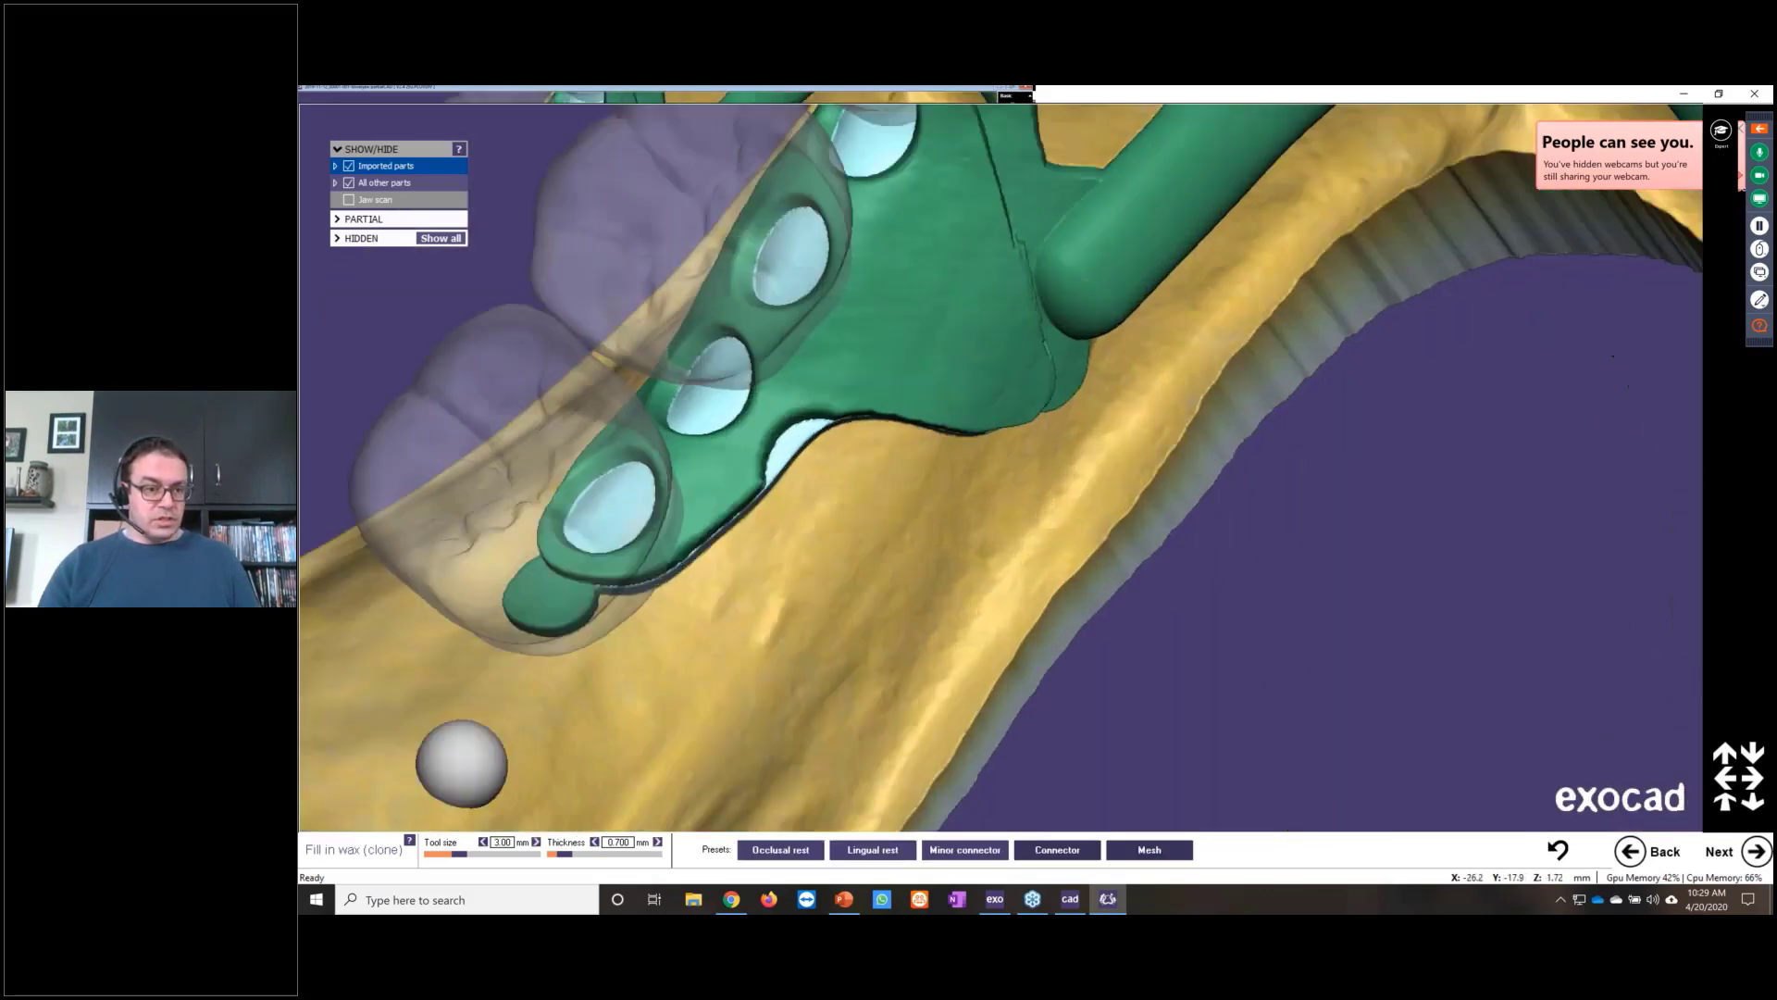
left_click(482, 842)
left_click(483, 842)
left_click(482, 841)
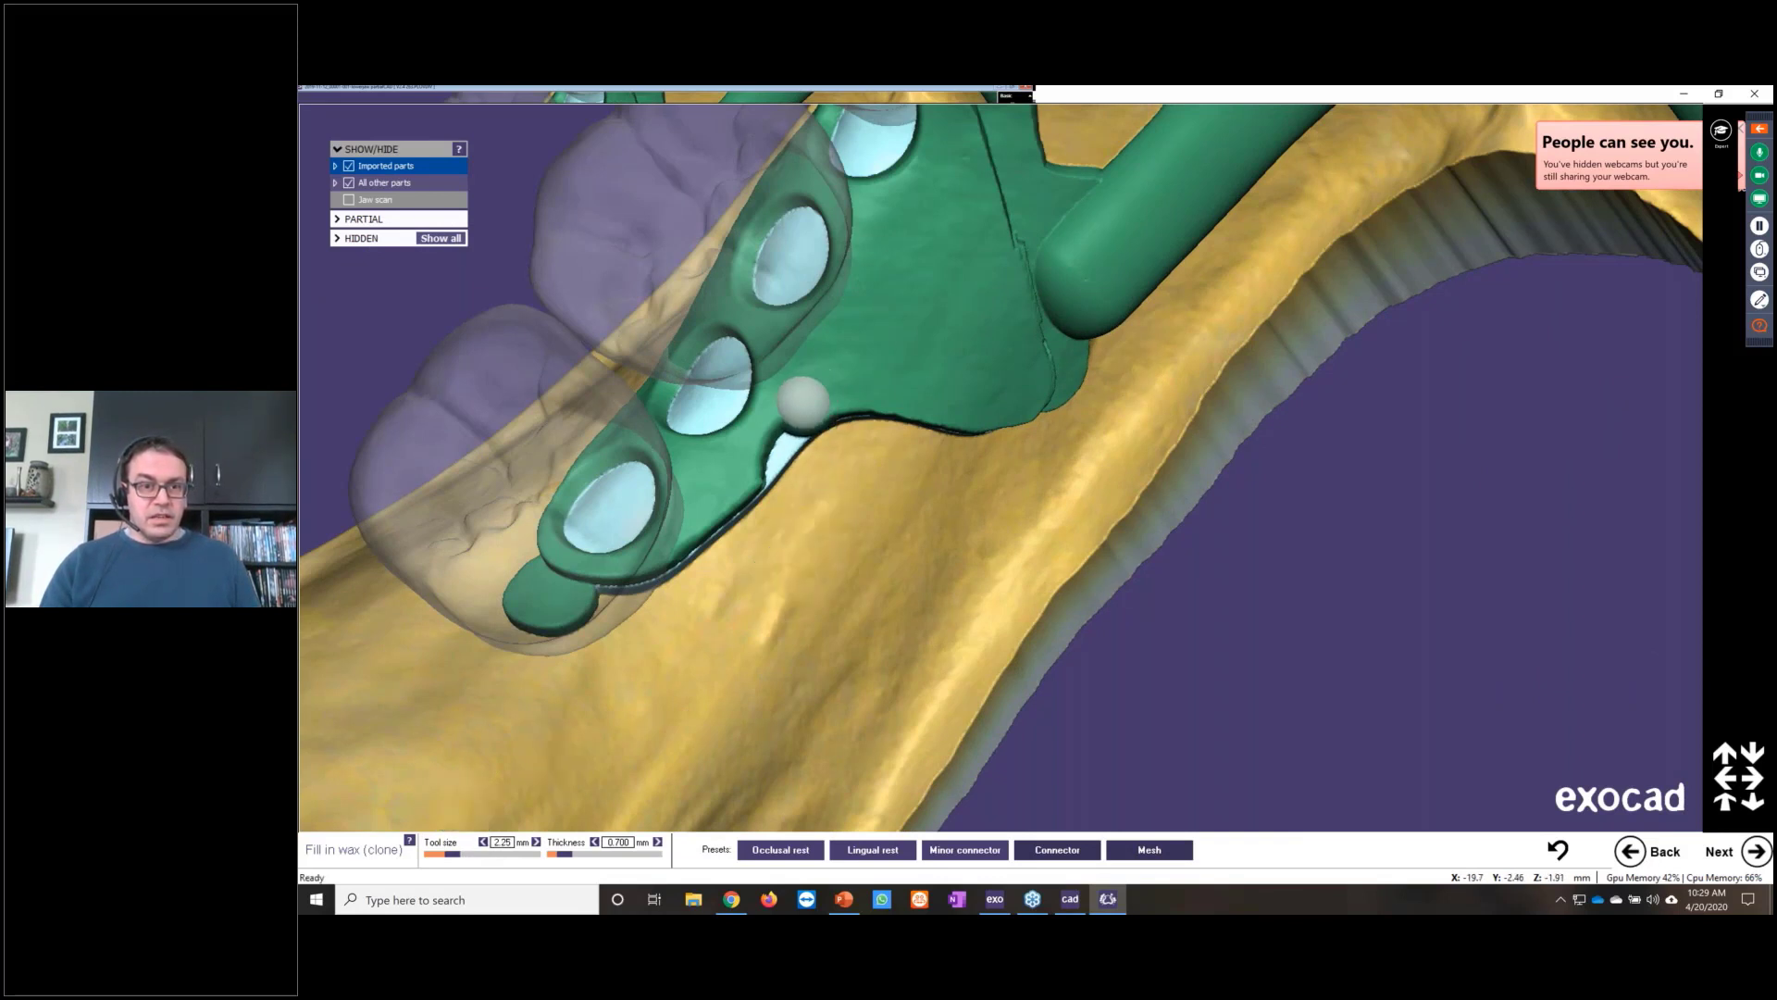
left_click_drag(786, 410, 768, 435)
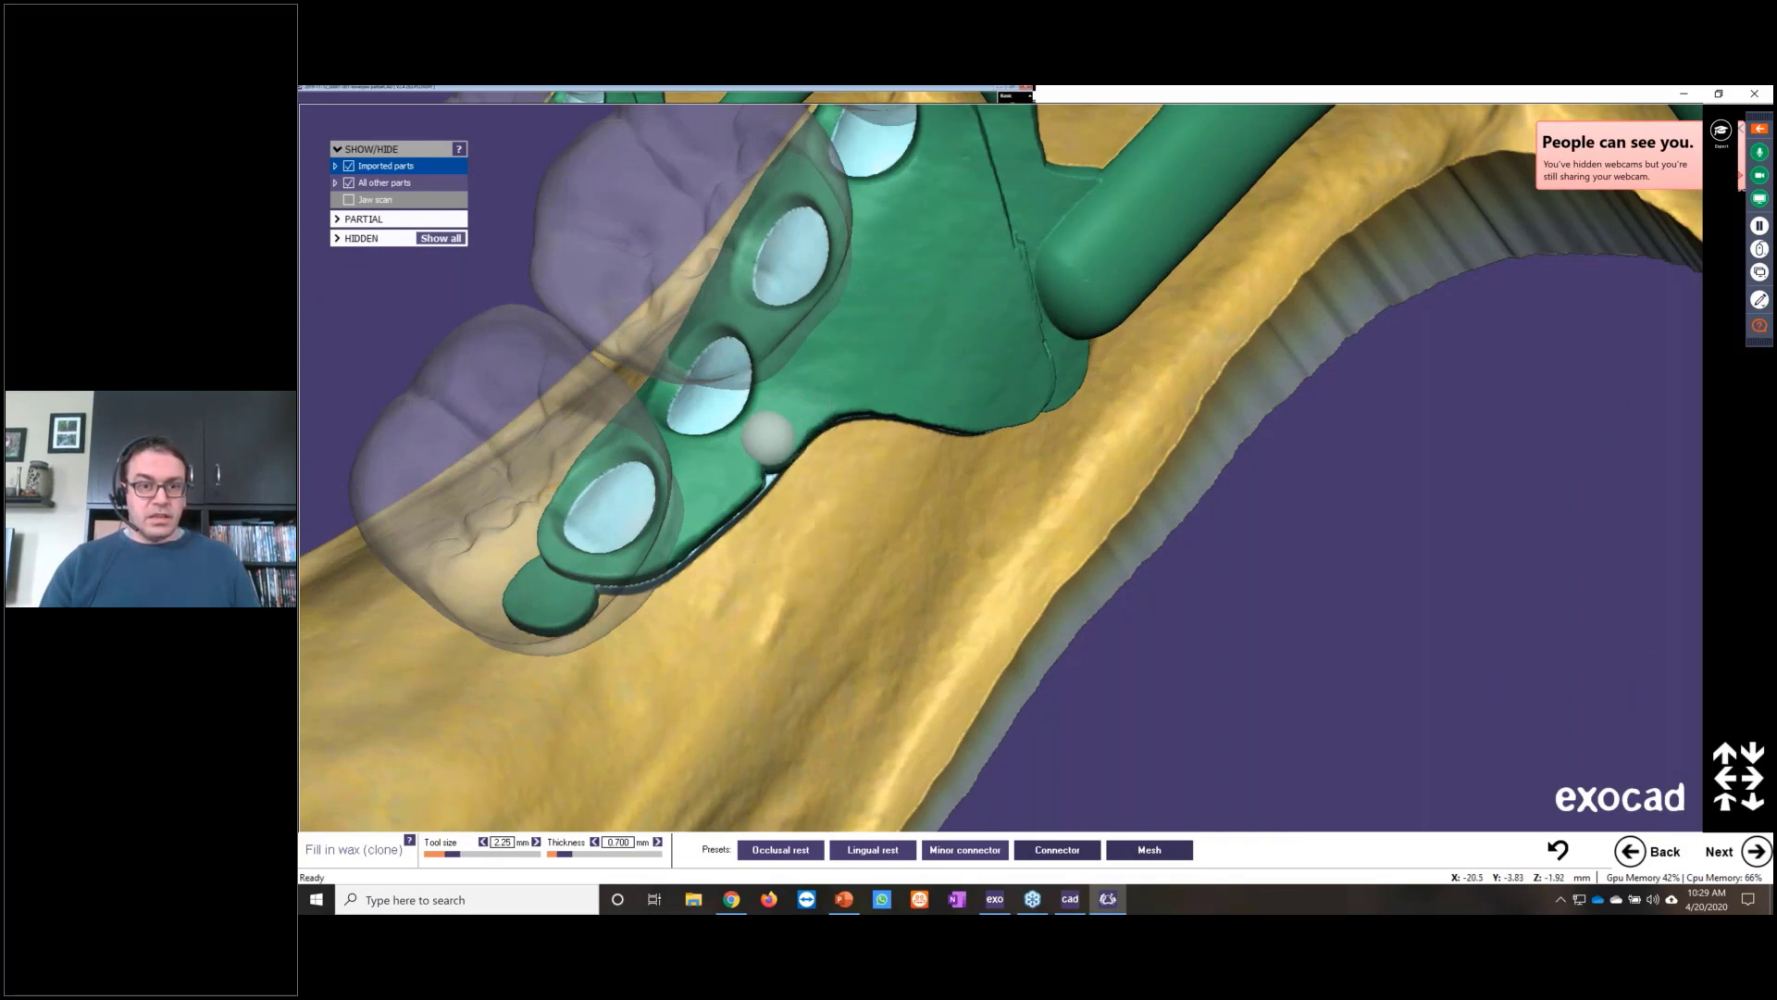
right_click_drag(897, 385, 934, 408)
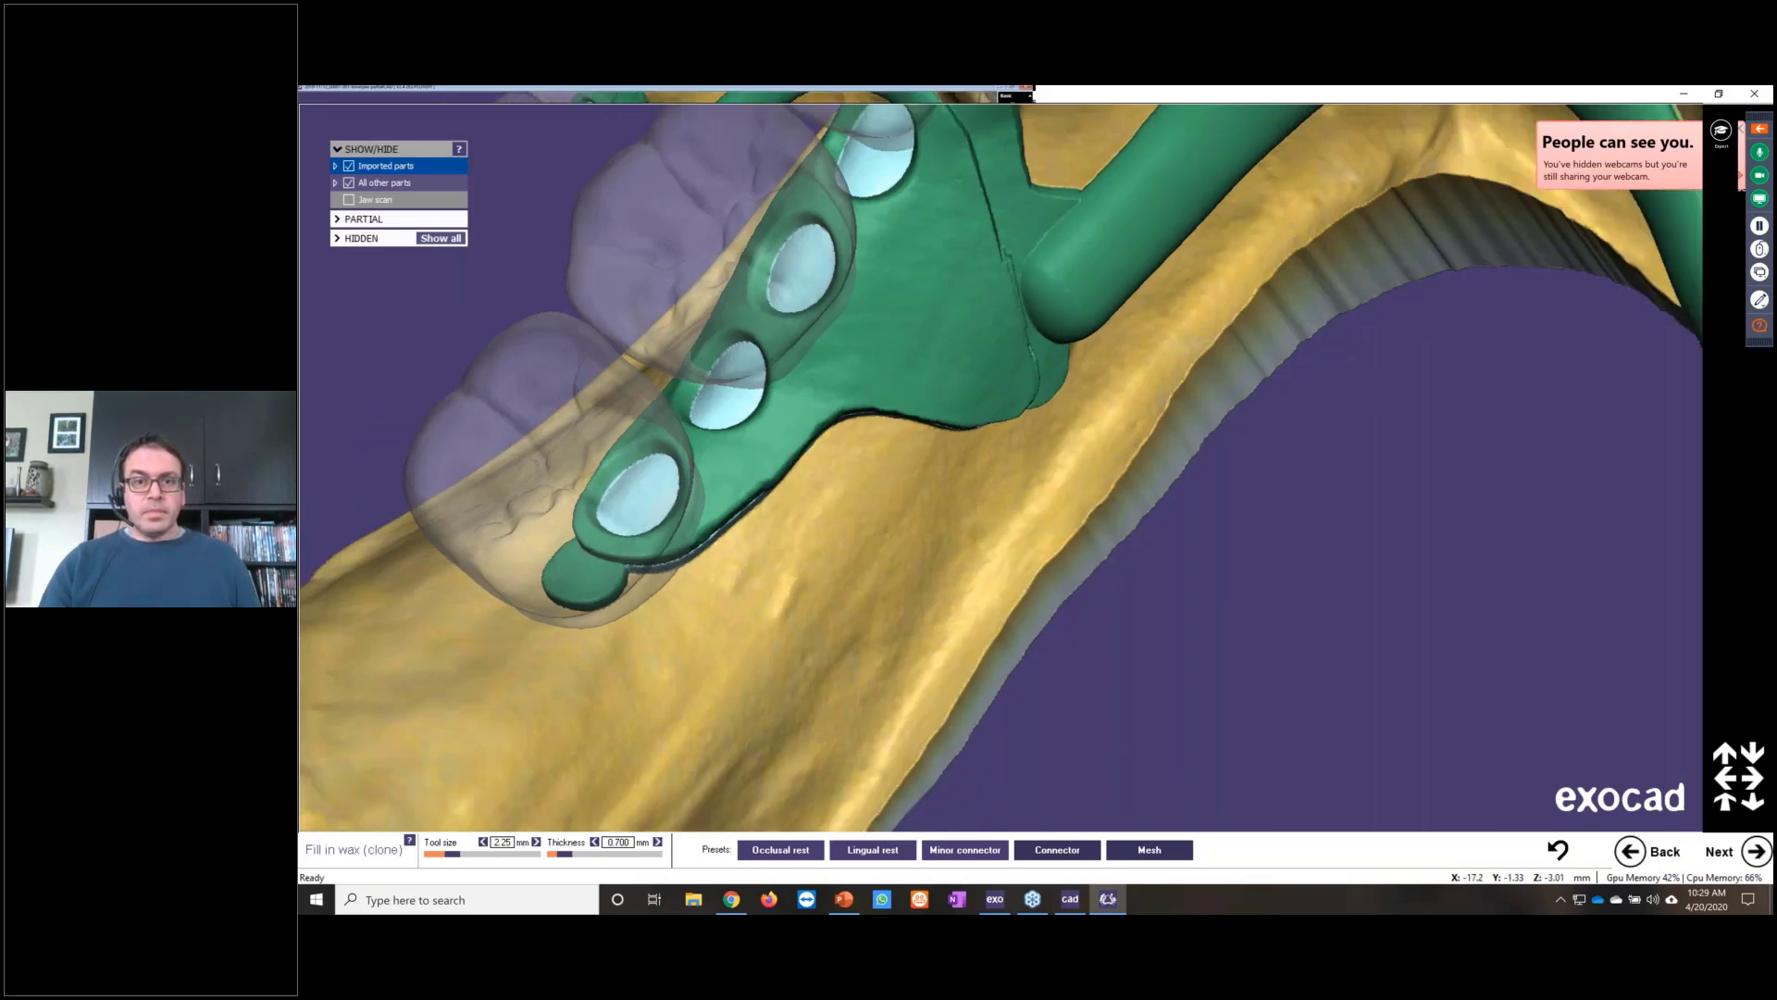
Step: Bridge the right clasp to the right mesh with wax using the Minor connector preset, 2.40 mm tool size and 1.200 mm thickness
scroll(1000, 463, "down", 5)
right_click_drag(999, 462, 982, 592)
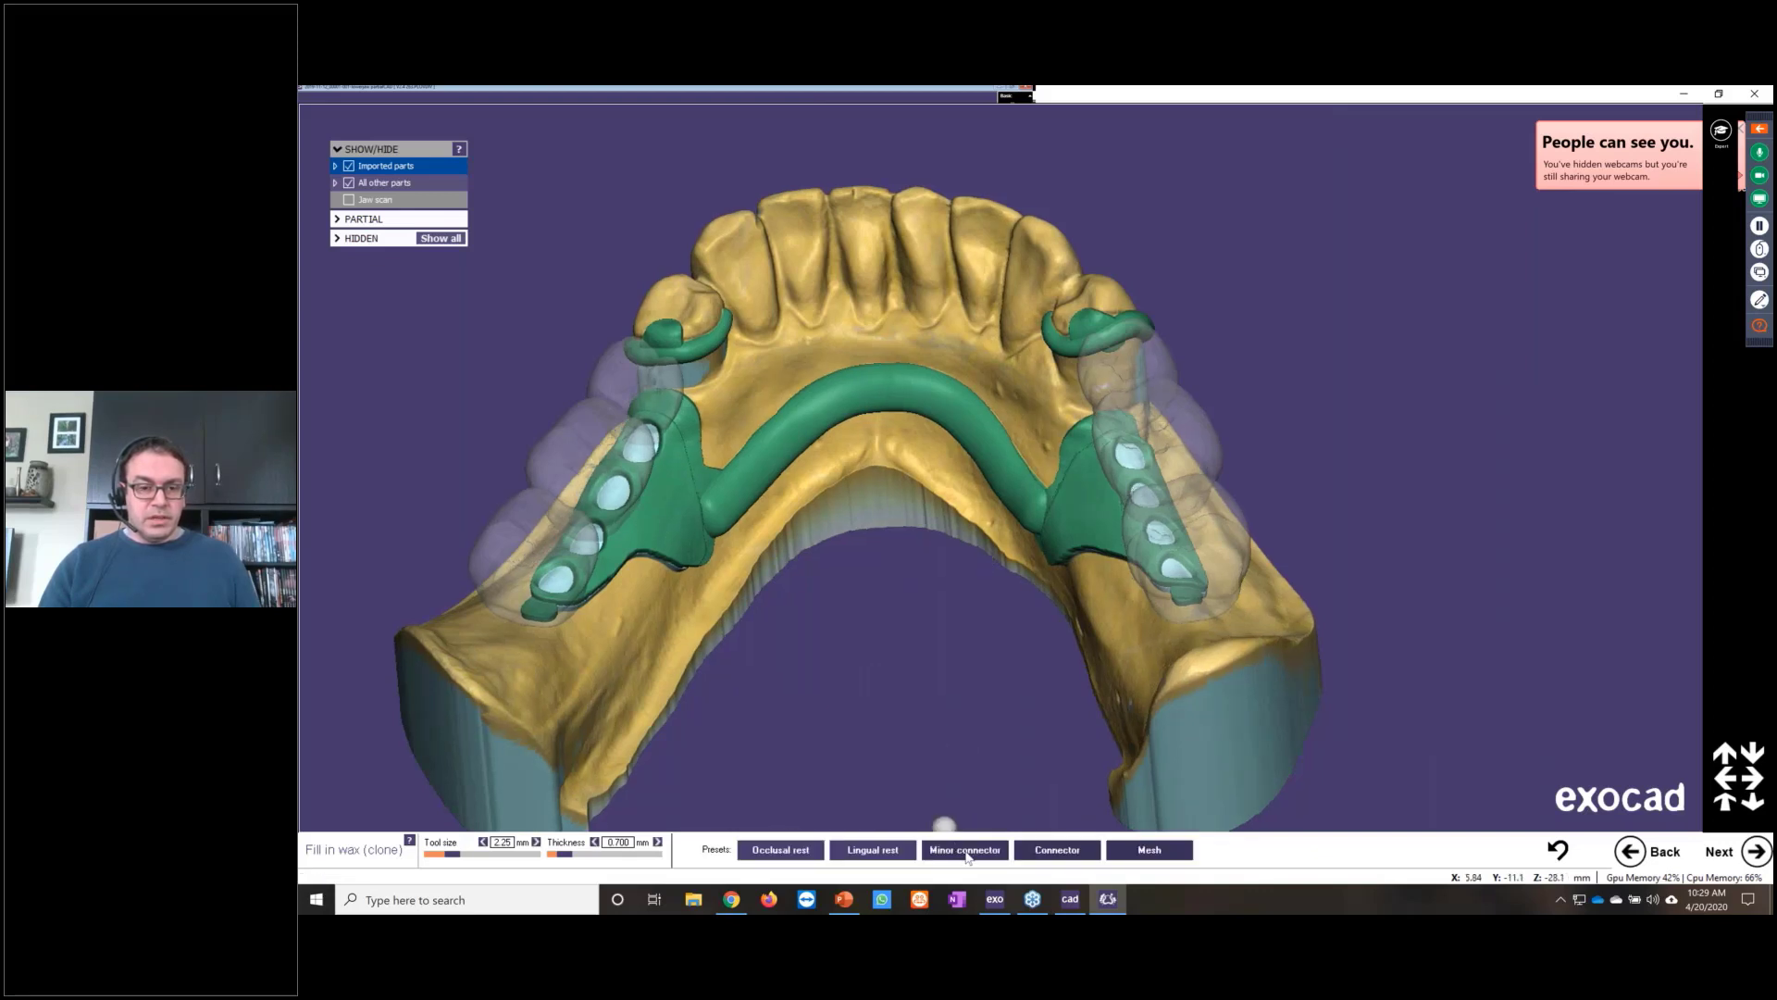
left_click(964, 852)
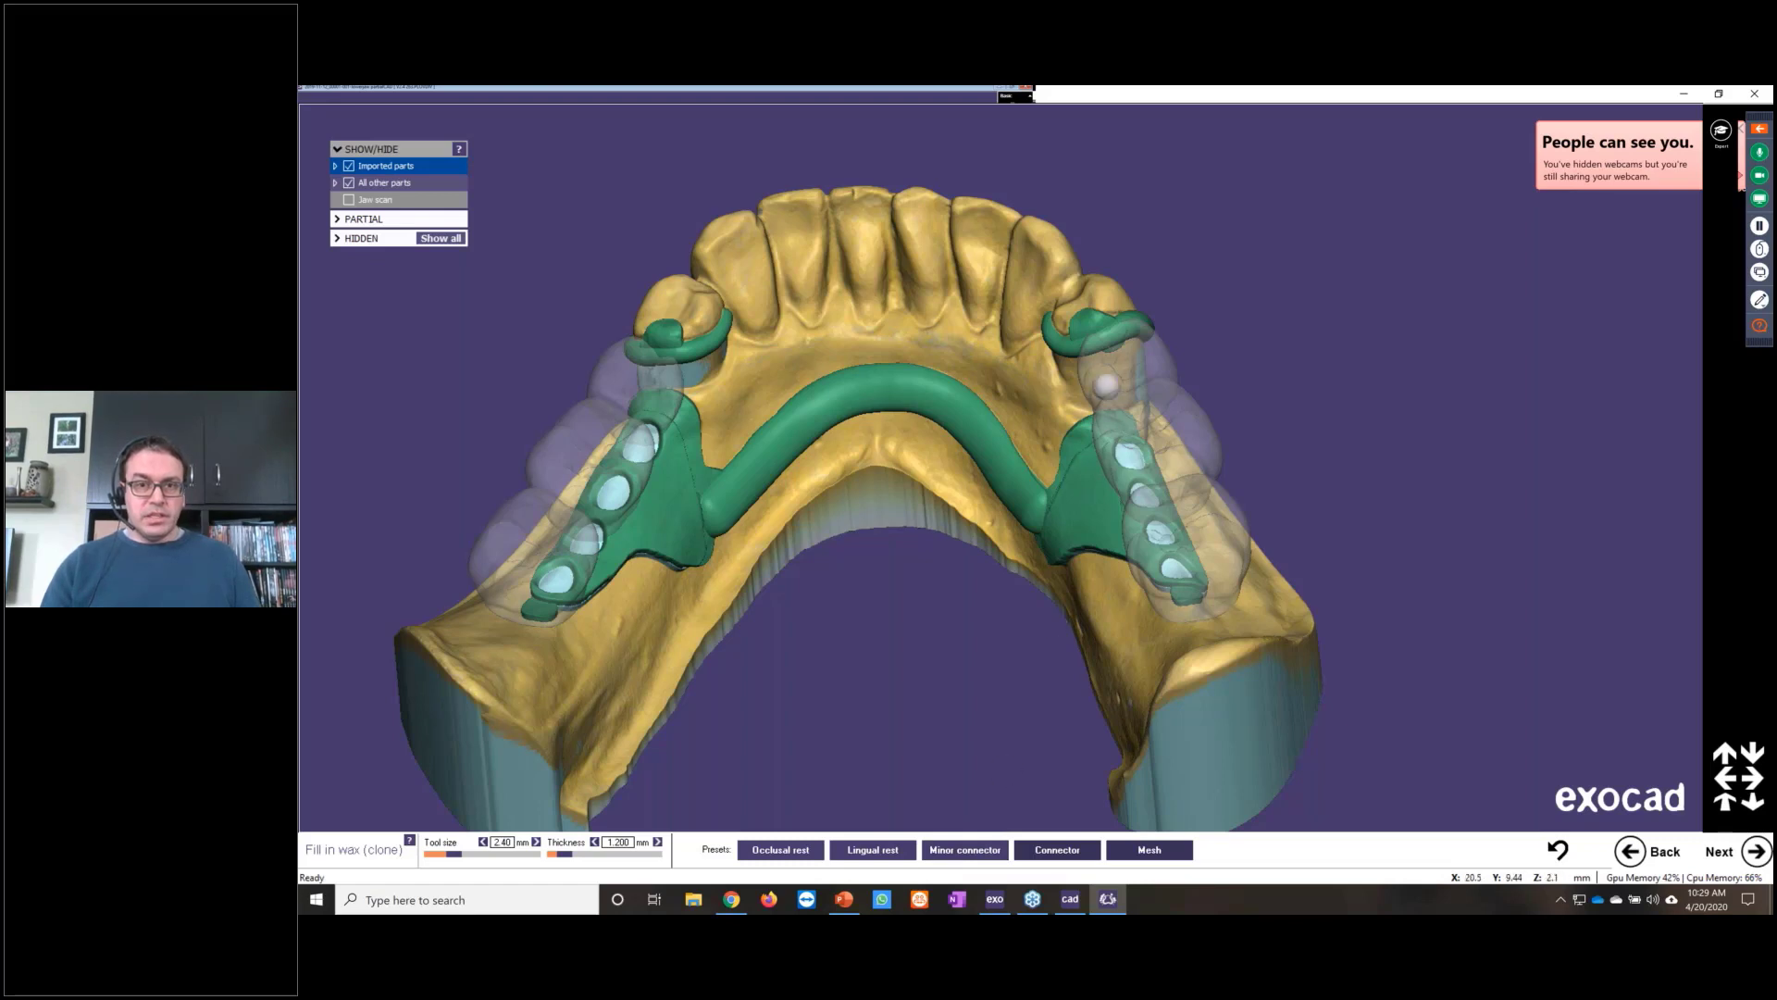
scroll(1107, 366, "up", 3)
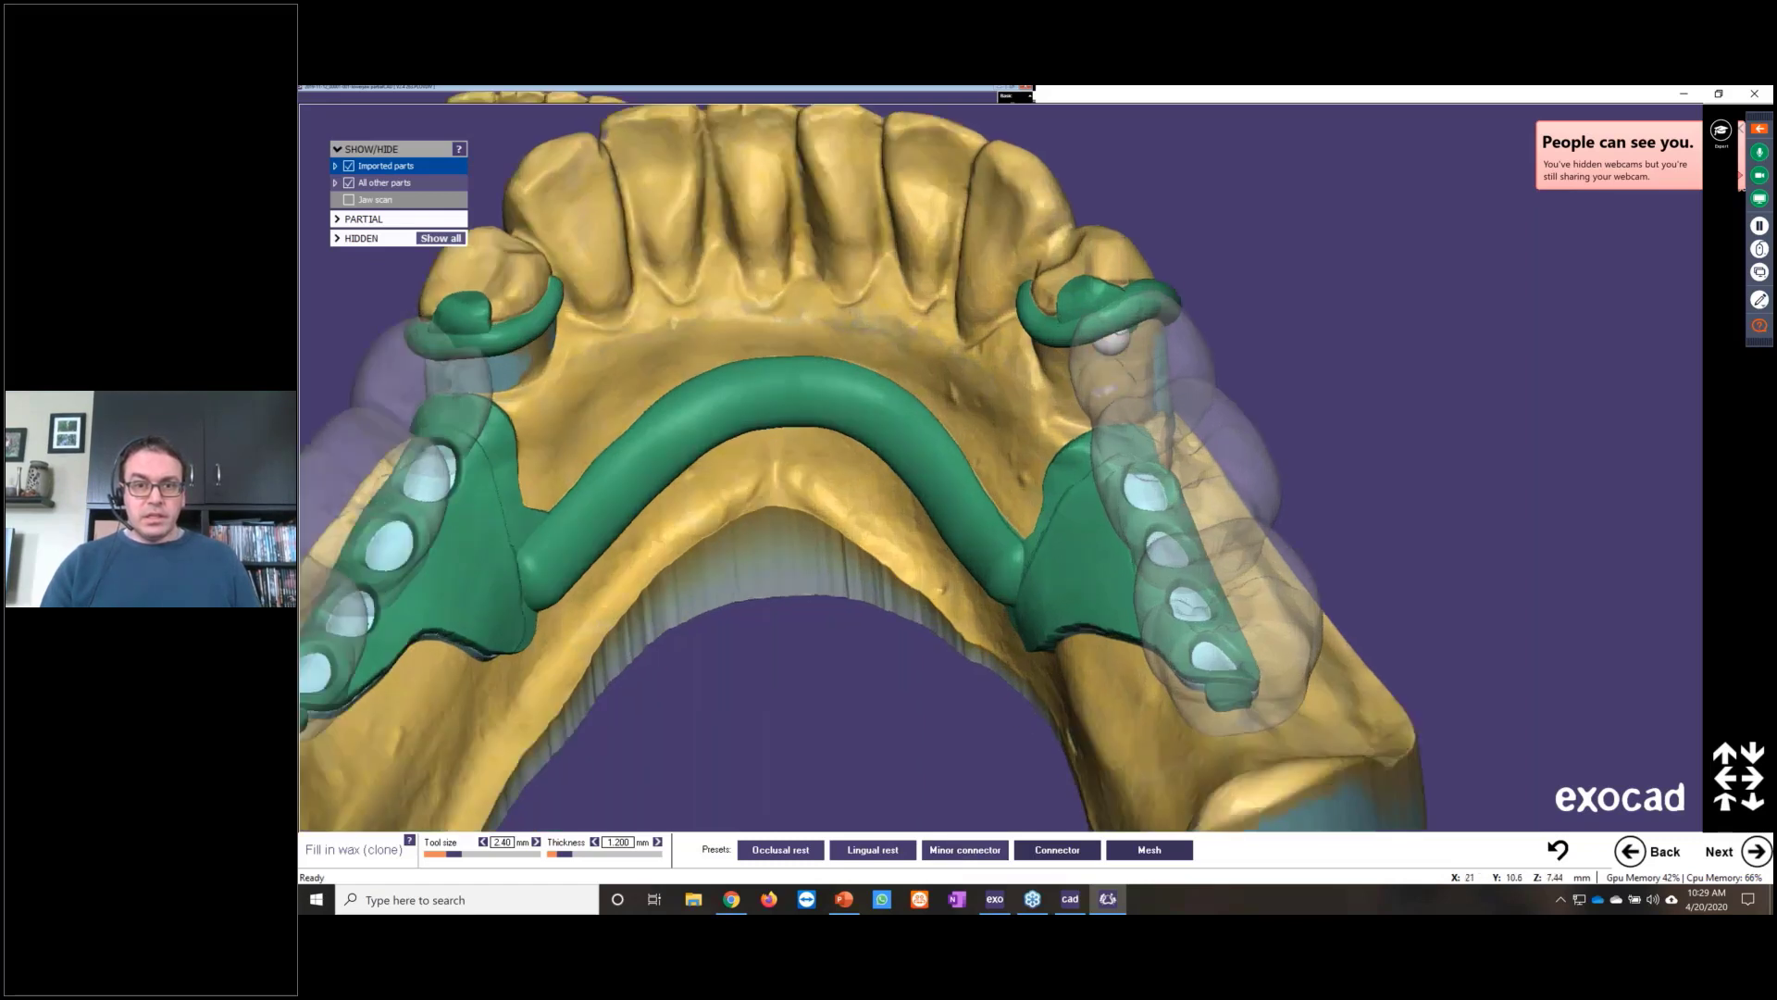
left_click_drag(1111, 340, 1118, 394)
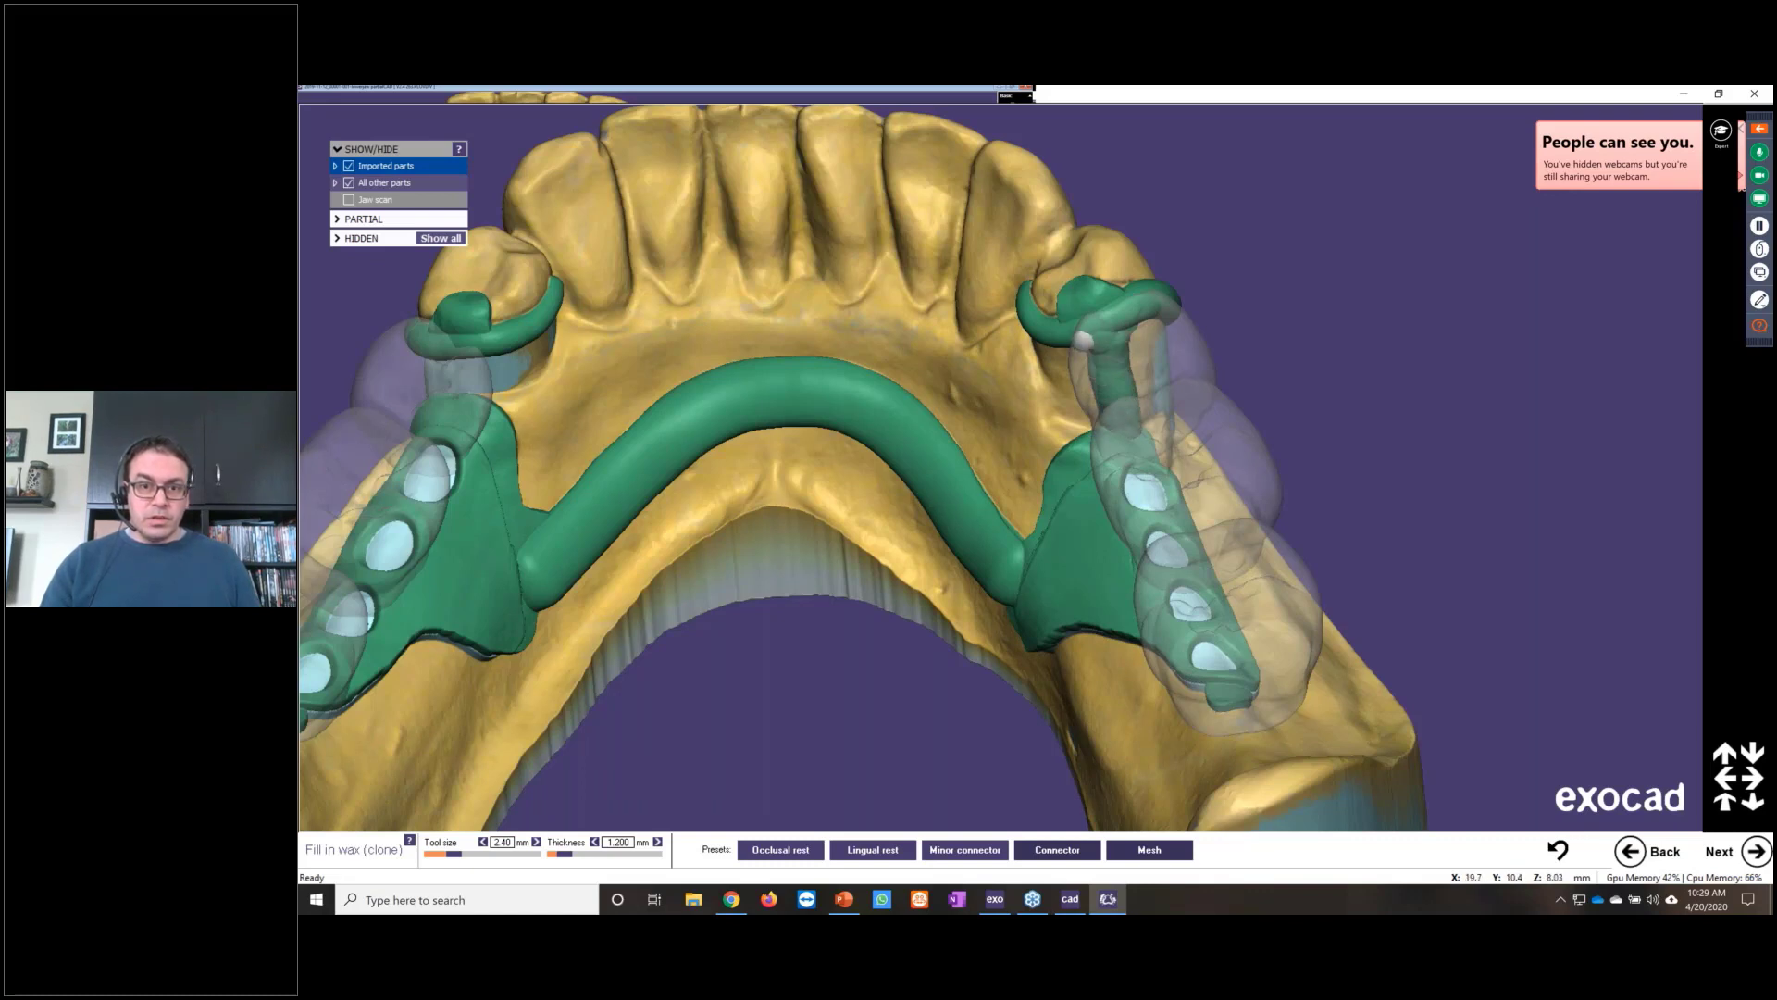
left_click(1084, 340)
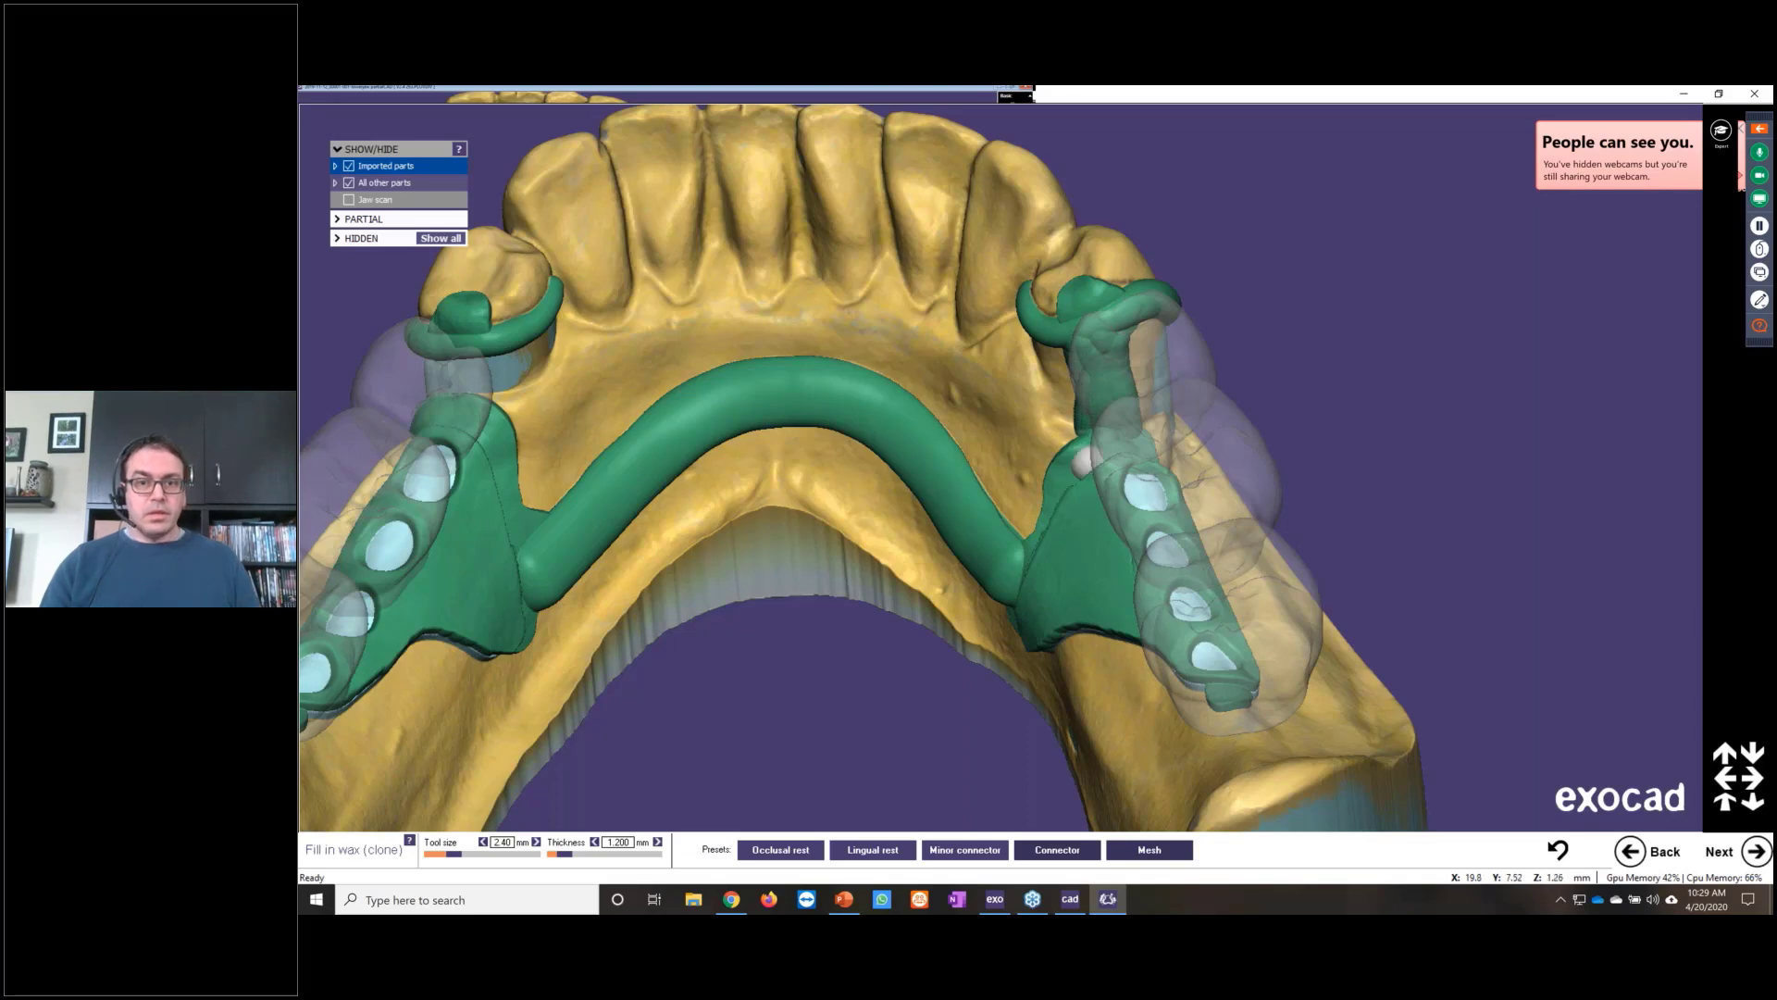
Step: Add a wax minor connector between the left clasp's occlusal rest and the upper end of the left mesh
scroll(793, 647, "down", 3)
middle_click_drag(793, 647, 1025, 618)
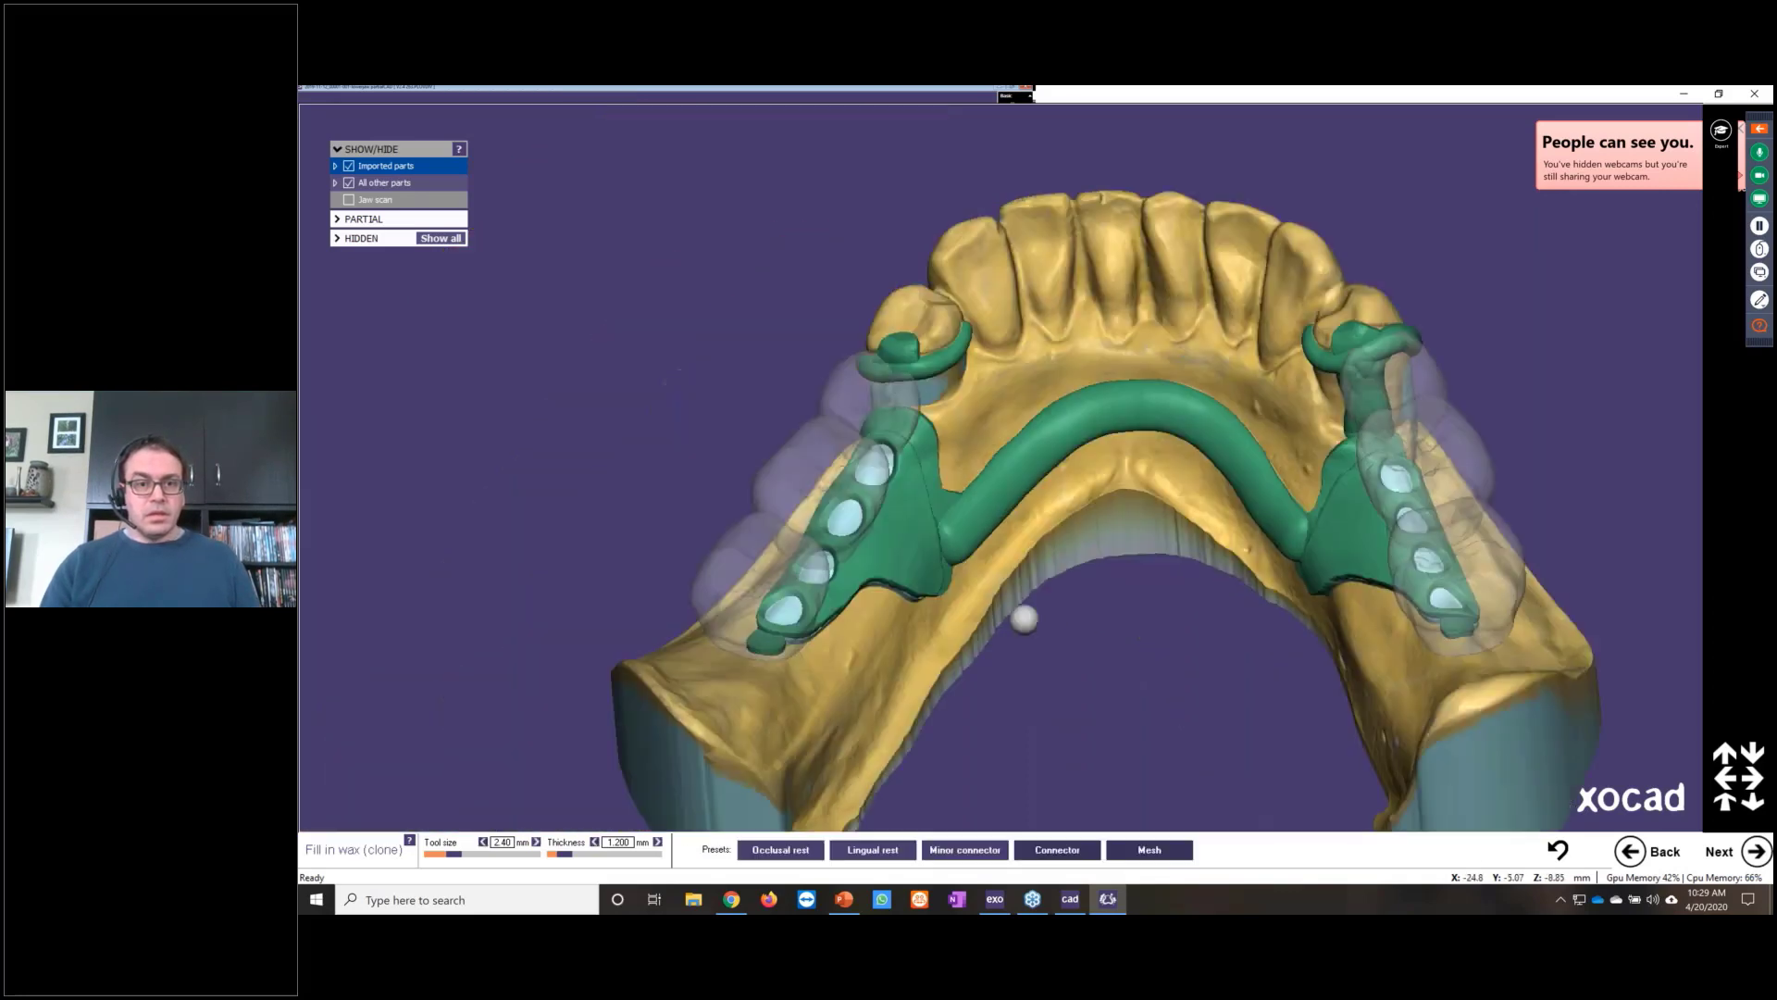
right_click_drag(1051, 567, 1052, 575)
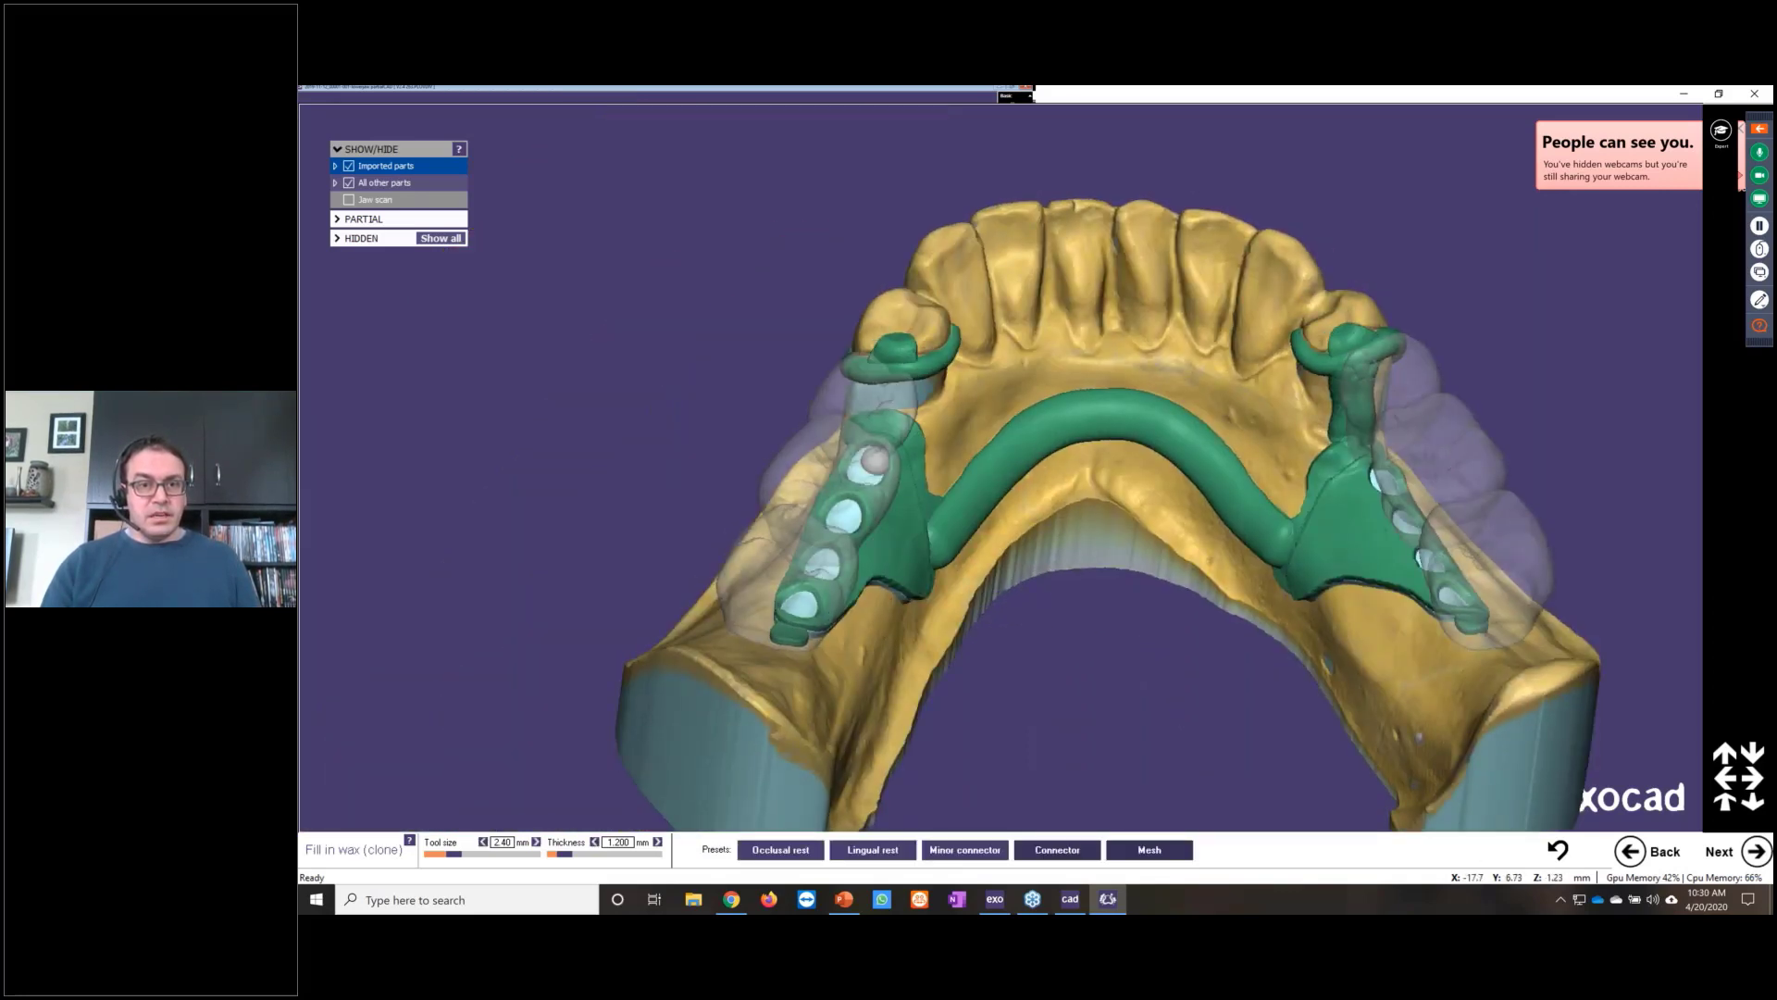
scroll(873, 457, "up", 3)
mouse_move(909, 319)
left_mouse_down()
mouse_move(908, 400)
mouse_move(879, 351)
left_mouse_up()
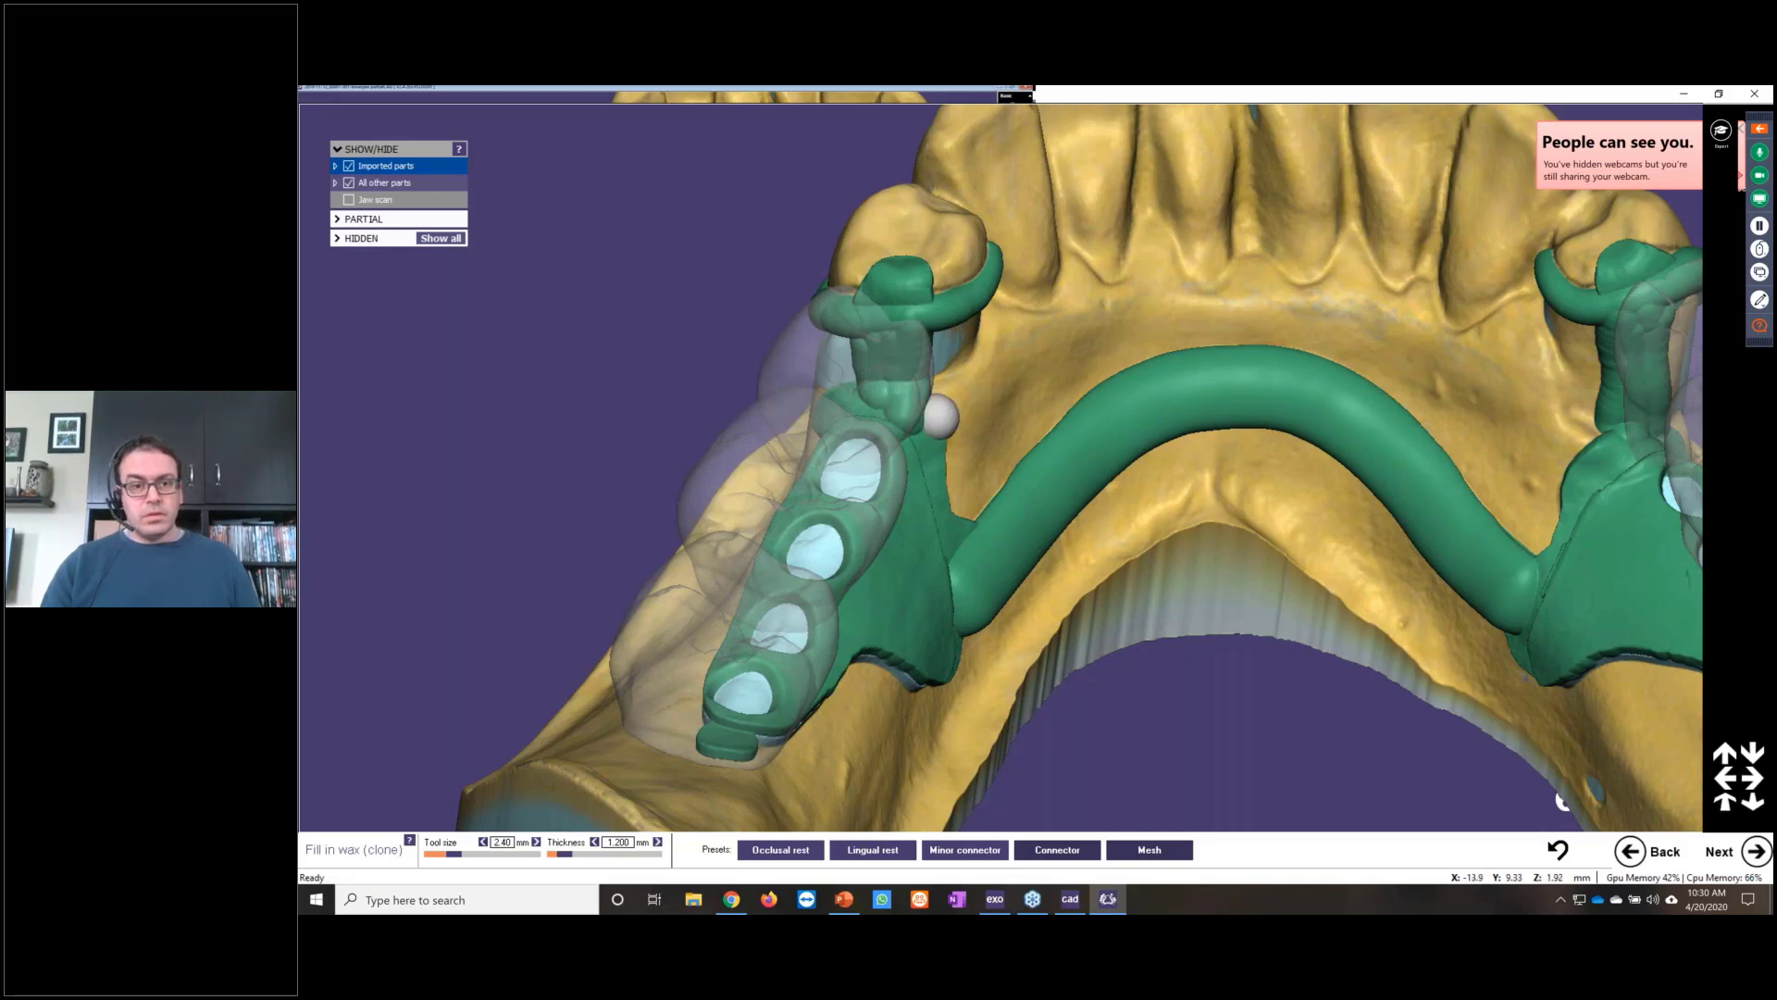
right_click_drag(1330, 643, 1119, 520)
scroll(1122, 429, "up", 2)
right_click_drag(1122, 429, 1095, 401)
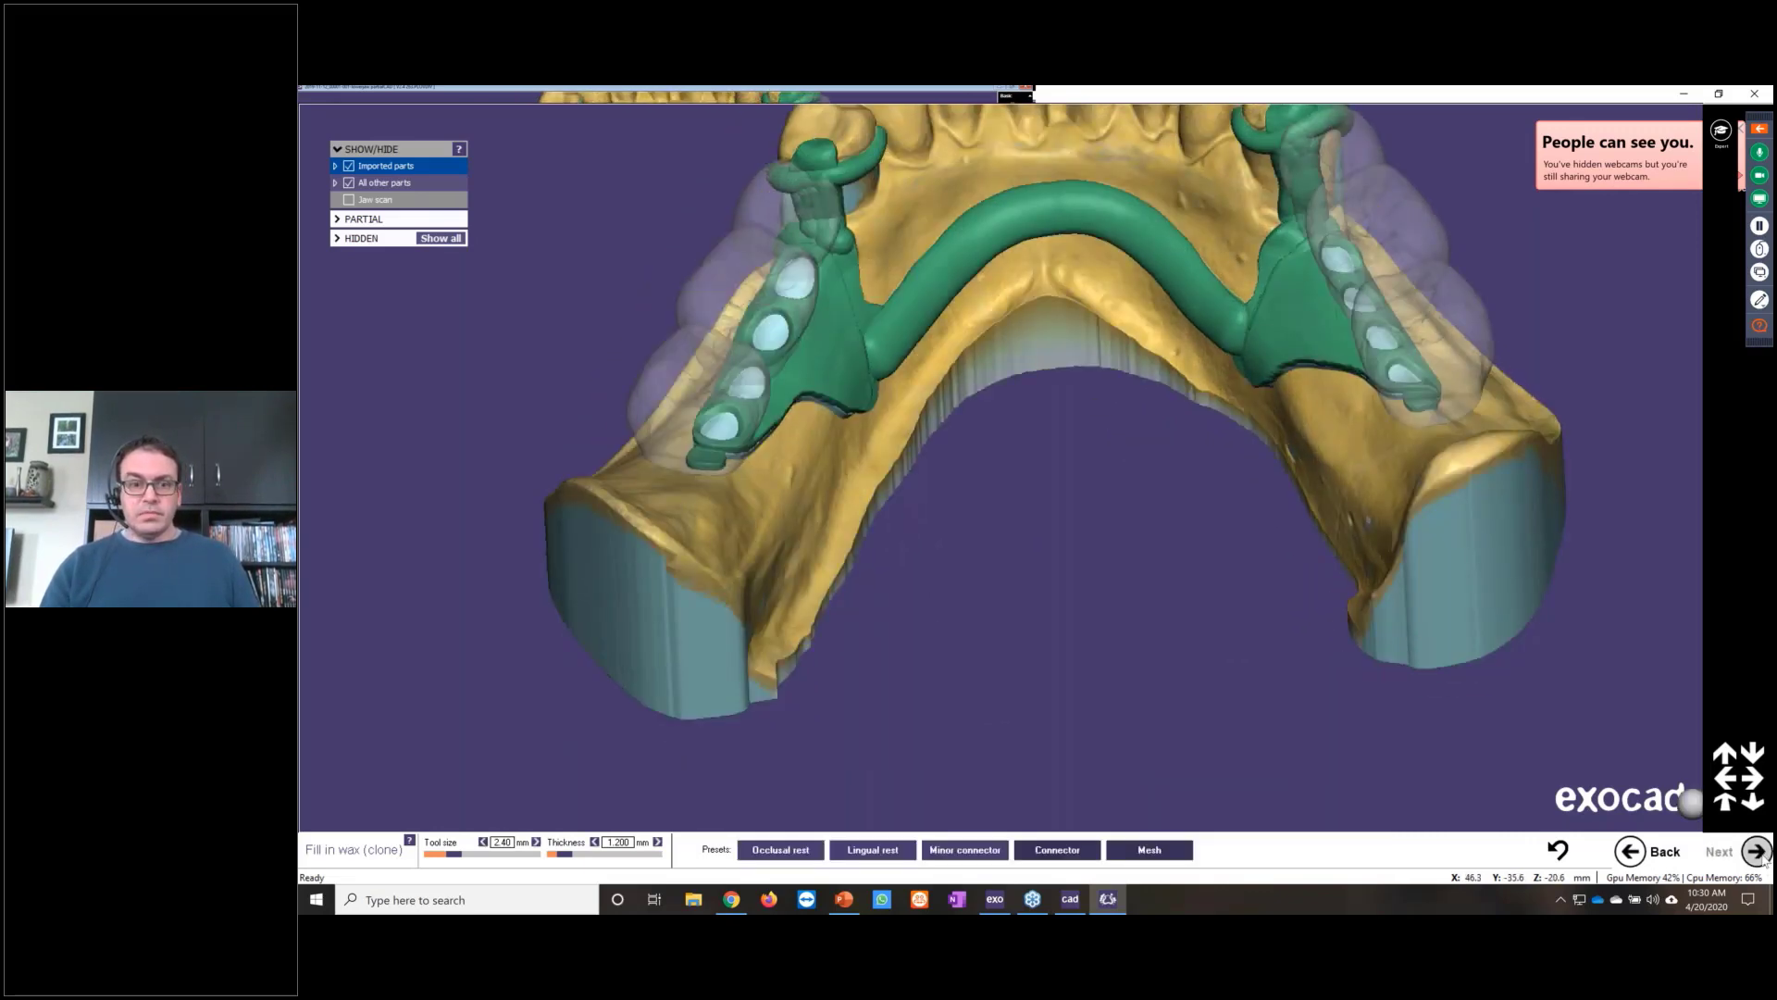
Step: Draw a finish line curve from below the right clasp down the lingual edge of the connector and mesh, past the lingual bar junction
left_click(1756, 851)
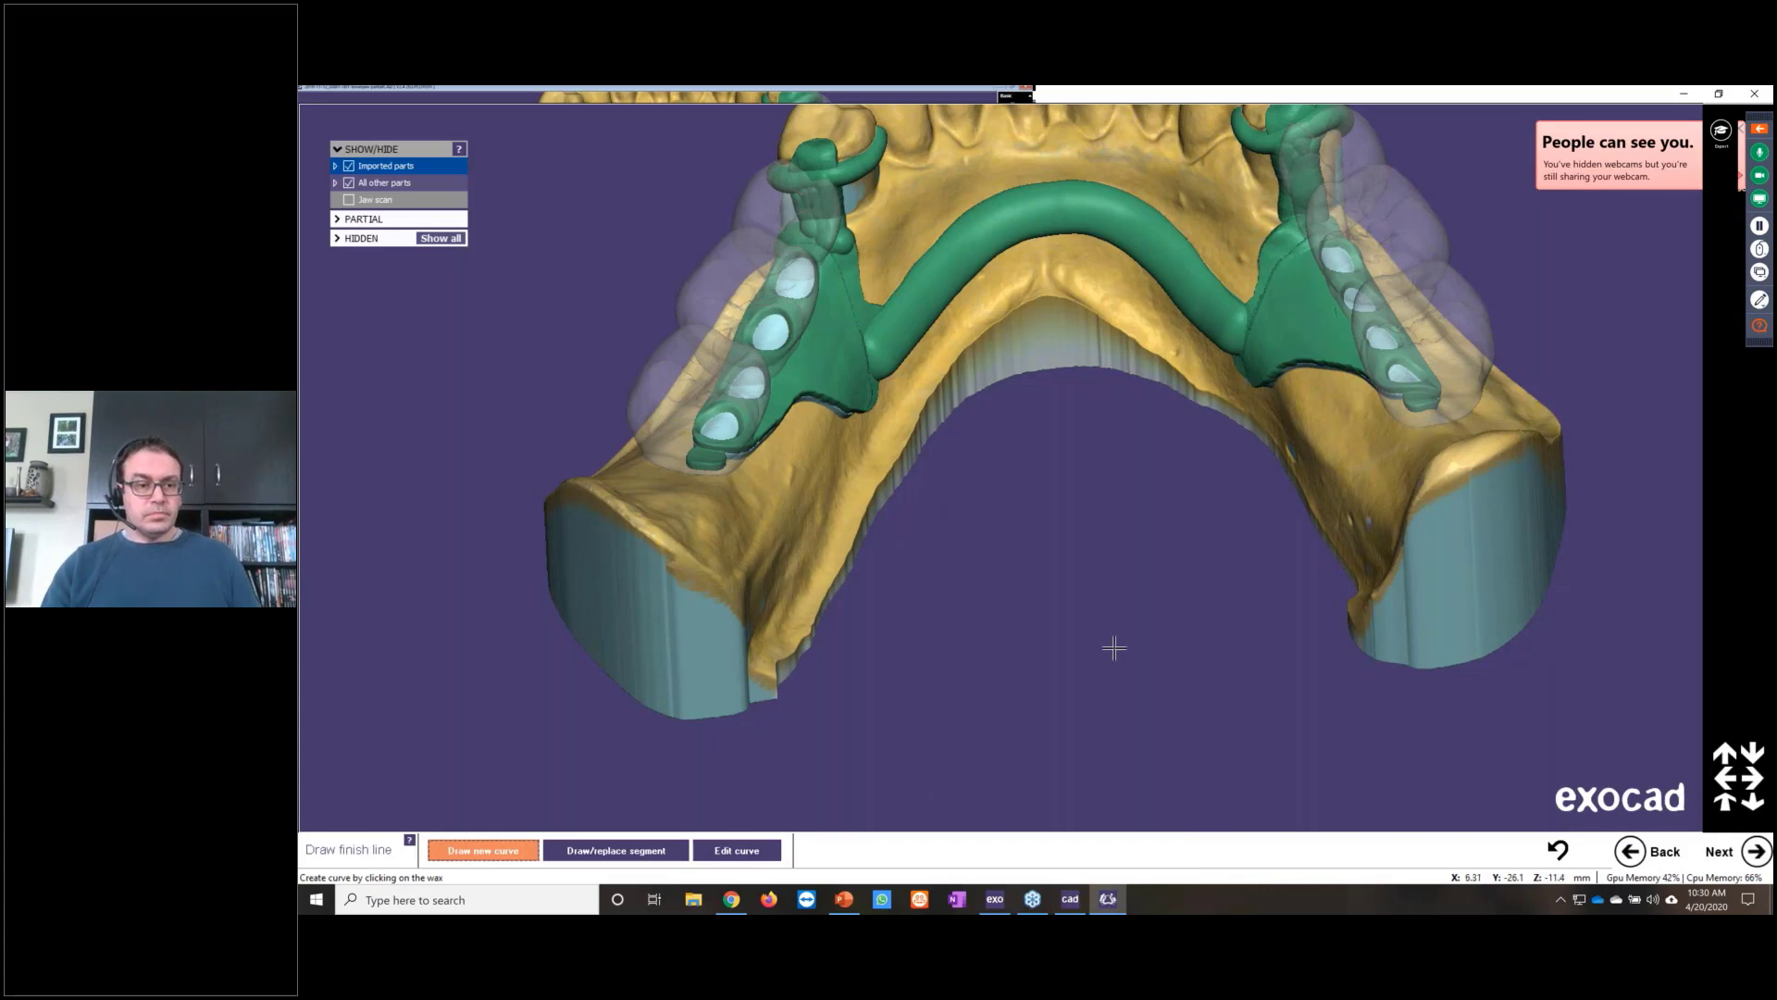
right_click_drag(1135, 492, 1134, 635)
scroll(1075, 644, "up", 4)
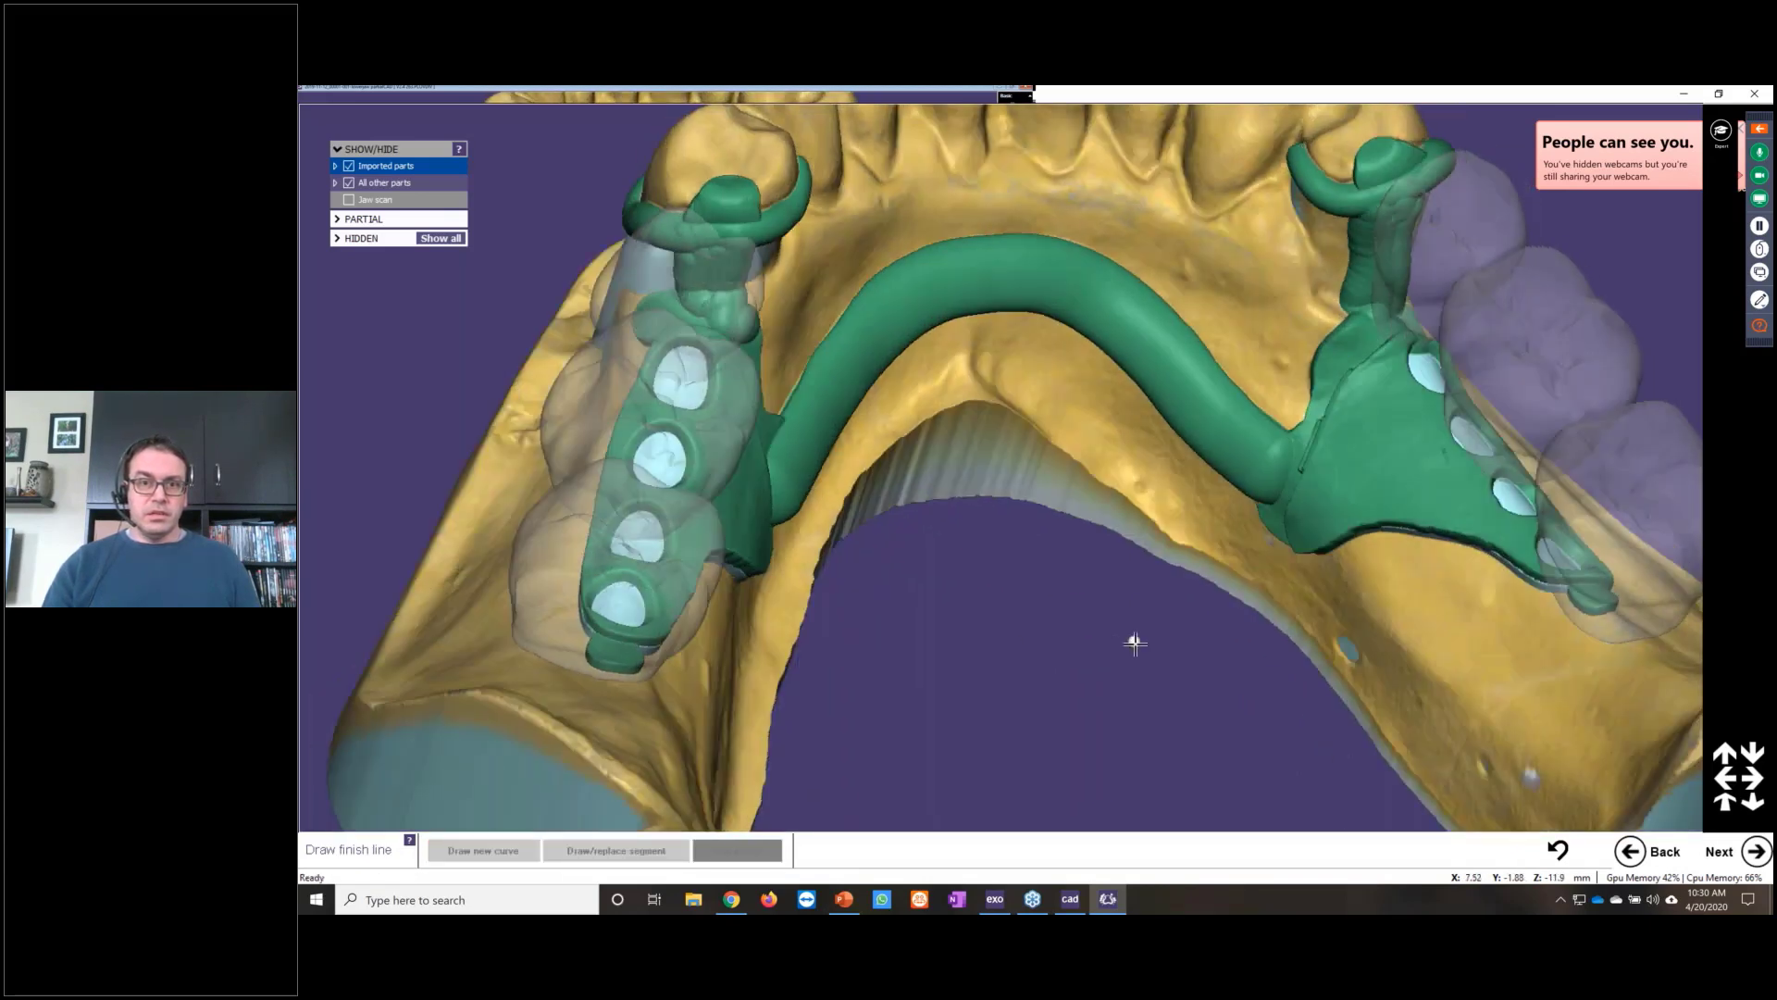
right_click_drag(972, 672, 1088, 367)
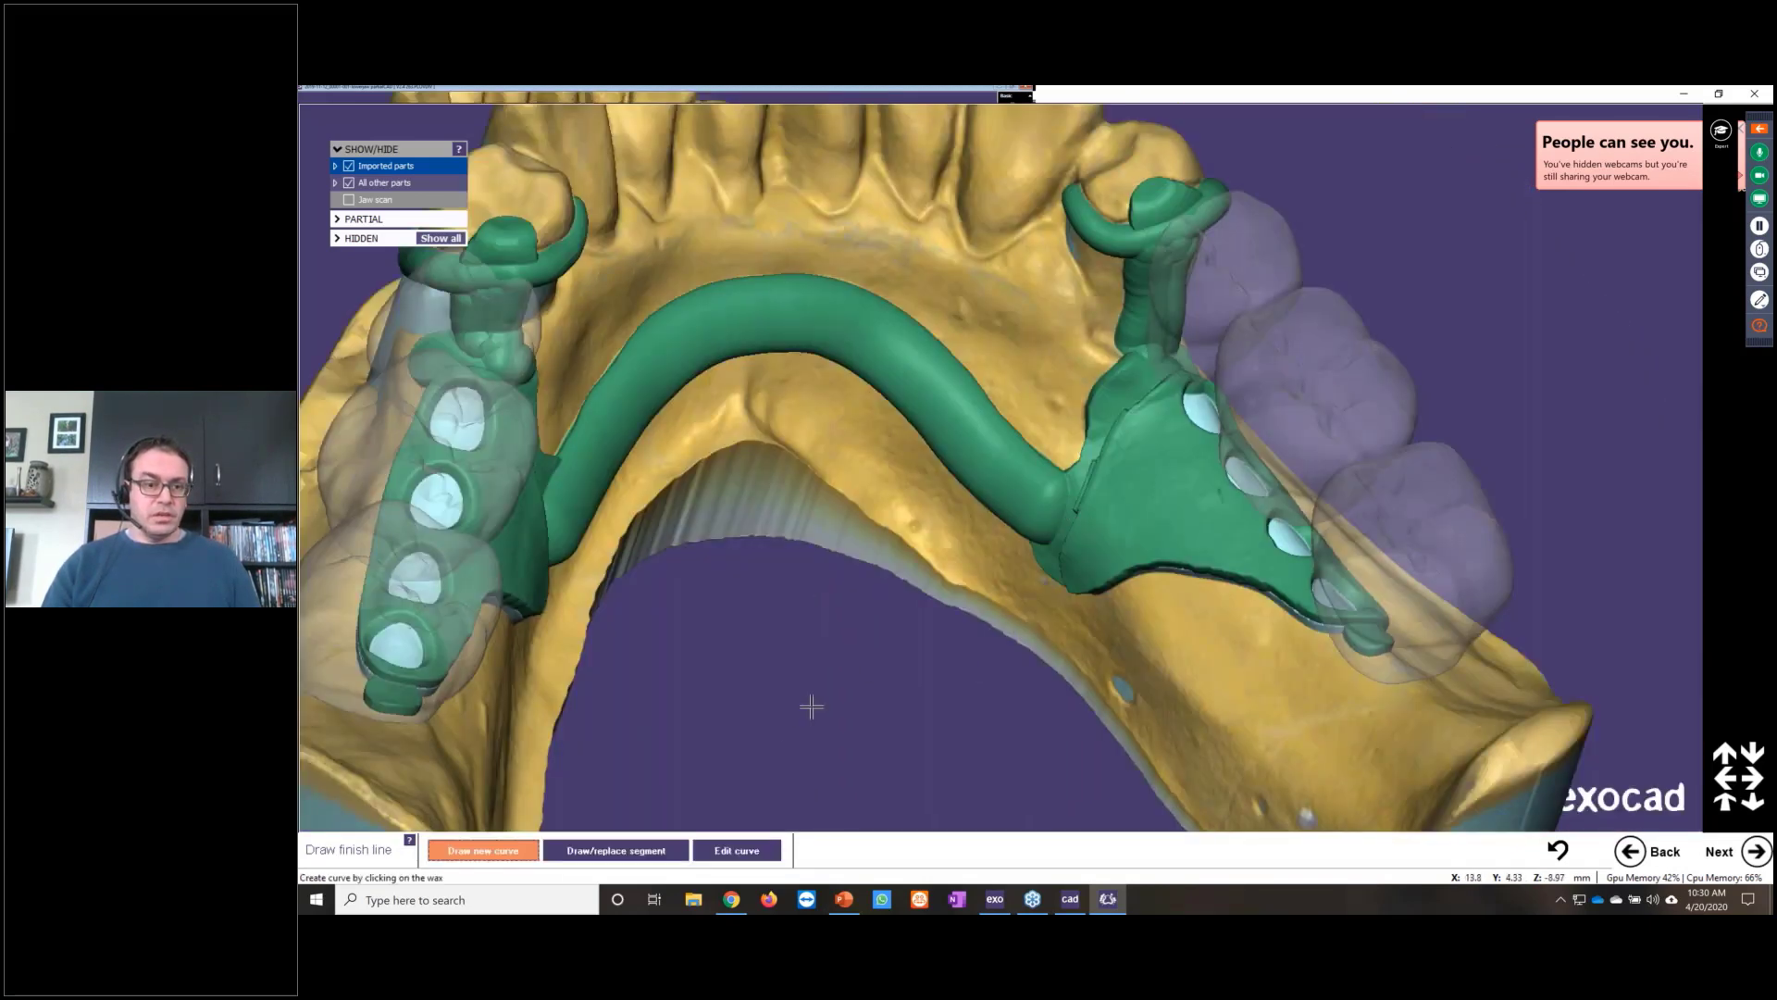
right_click_drag(1084, 294, 1142, 270)
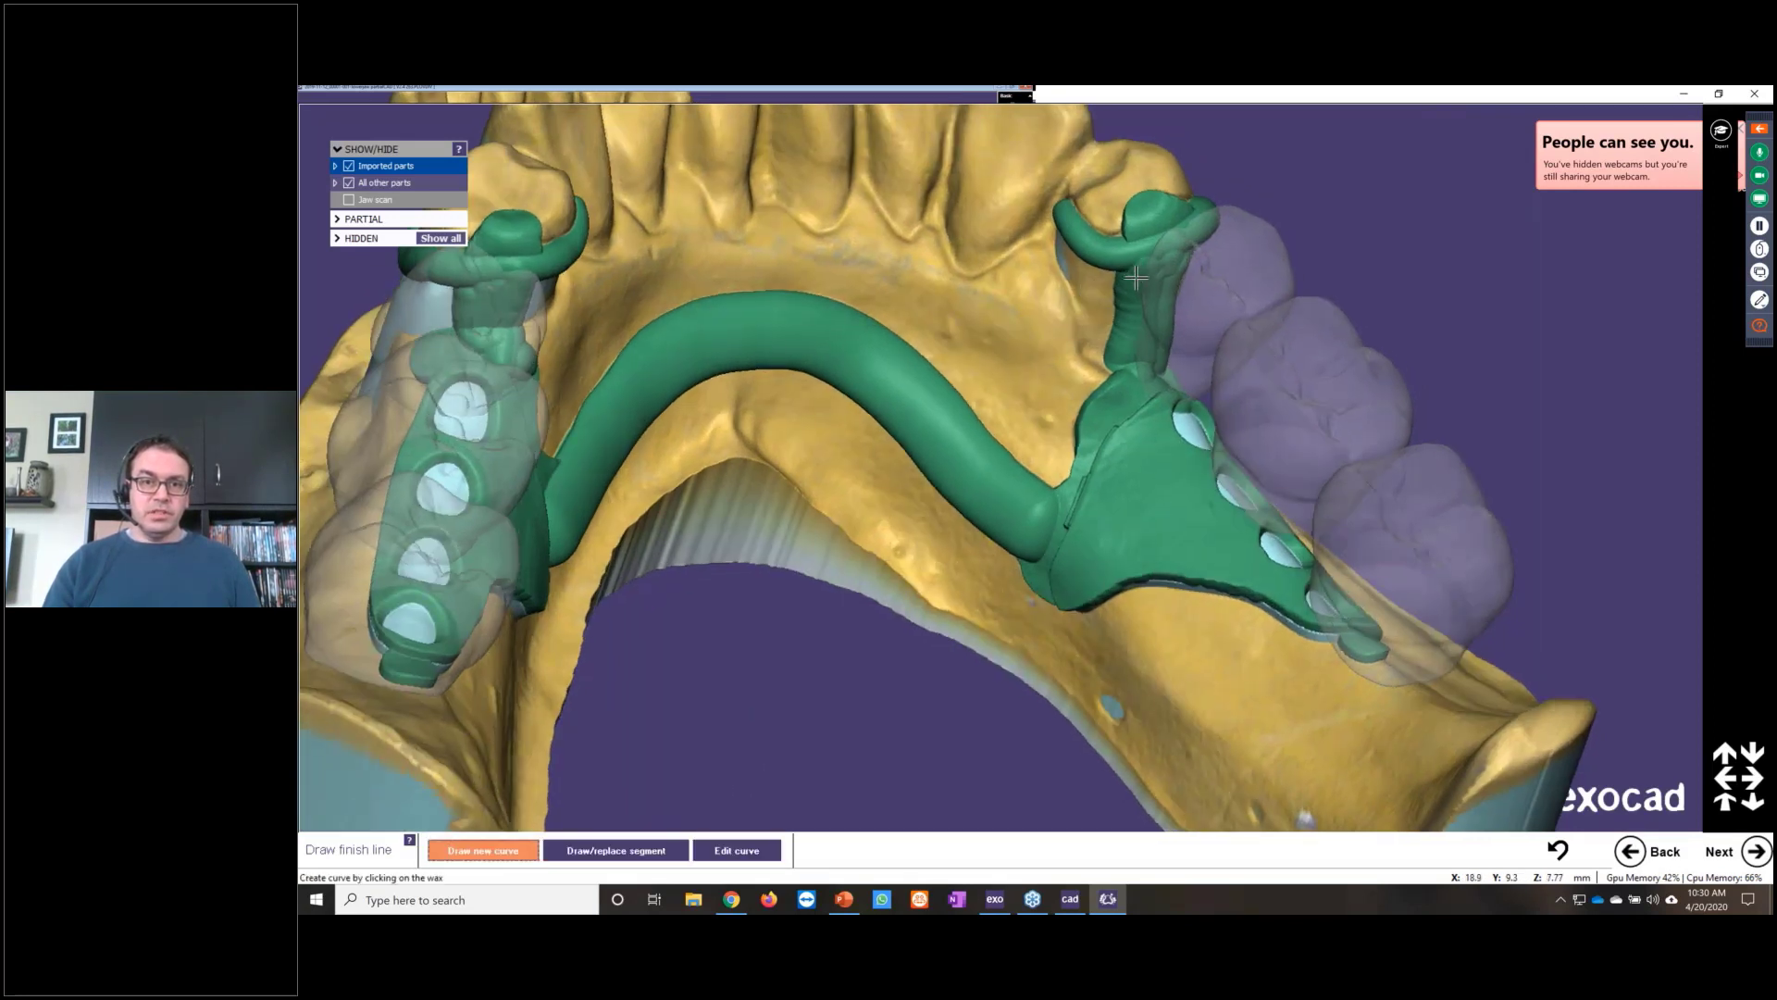
left_click(1123, 279)
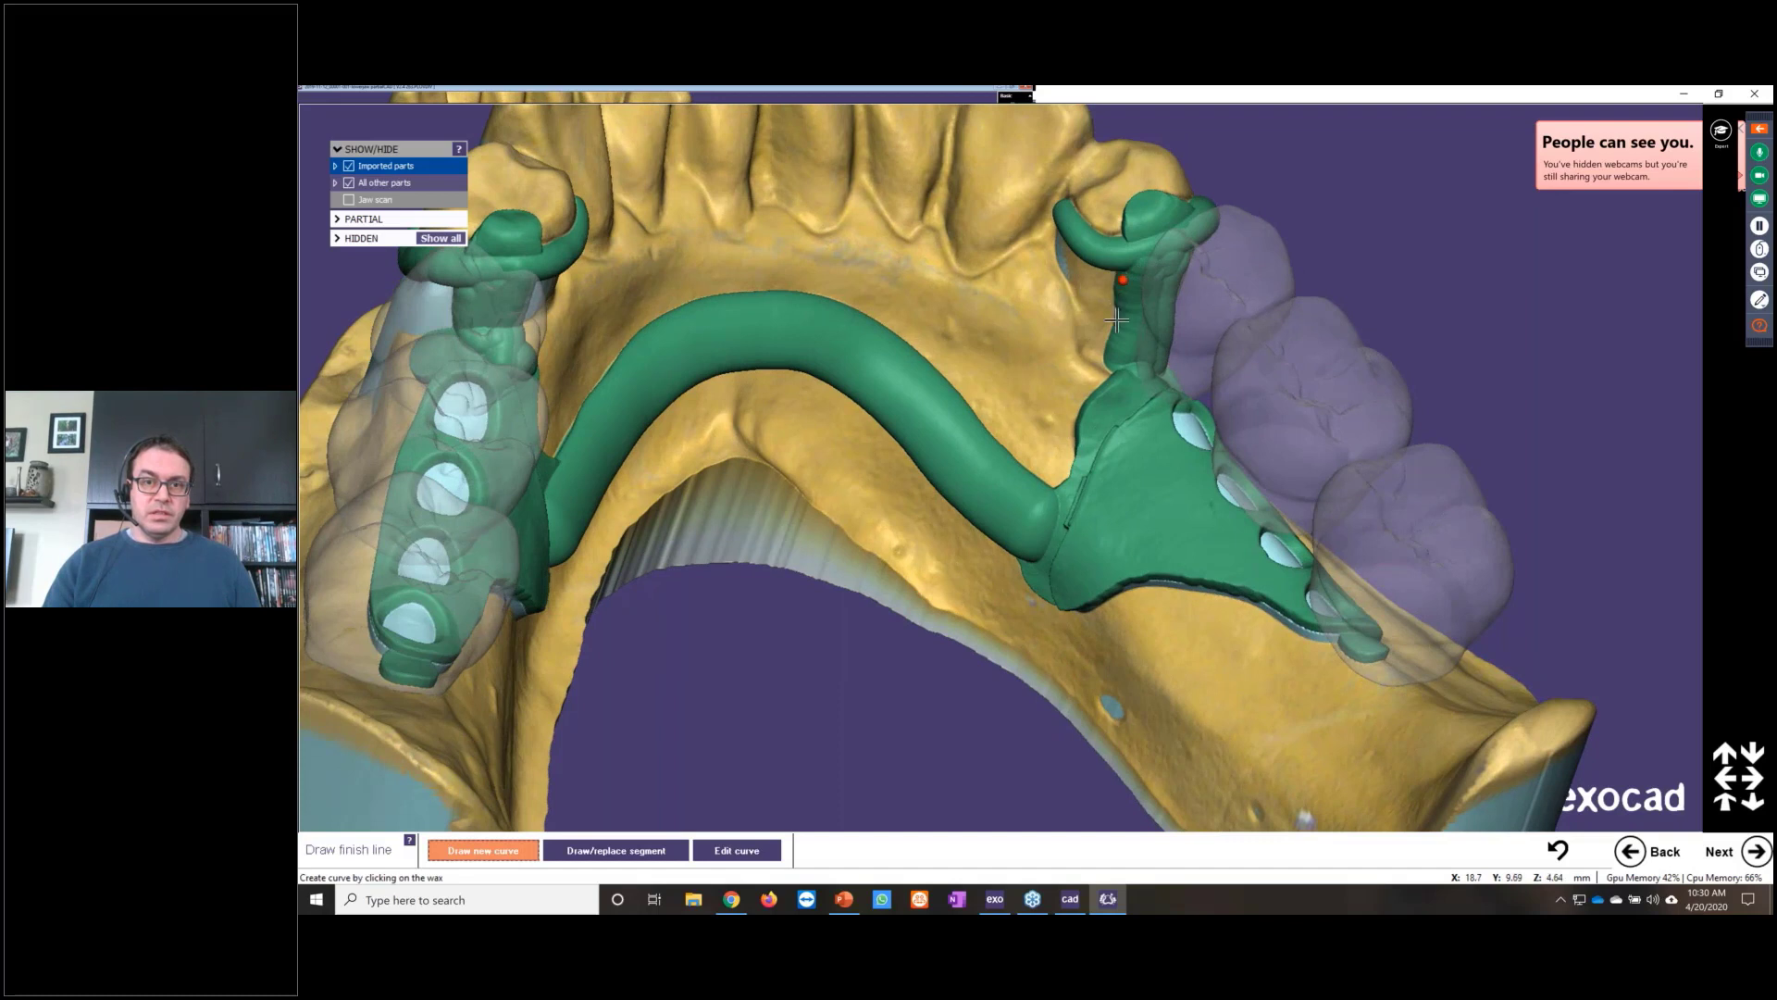
left_click(1117, 323)
left_click(1111, 381)
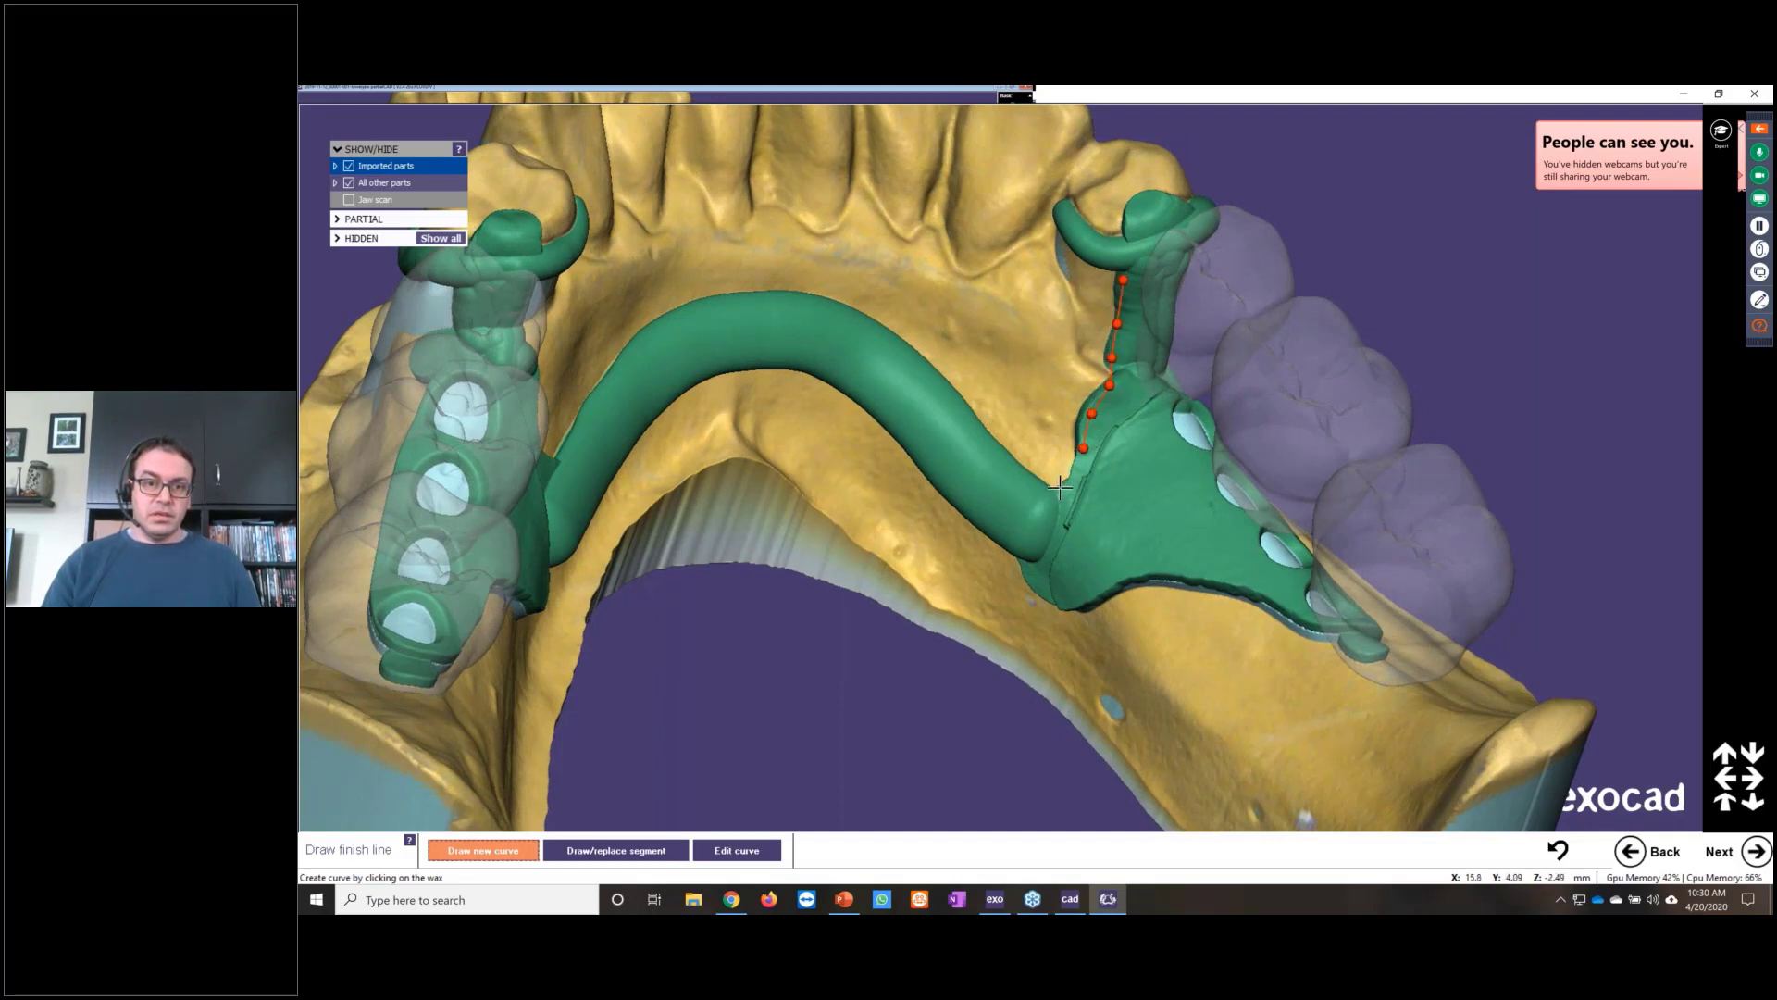
double_click(1029, 582)
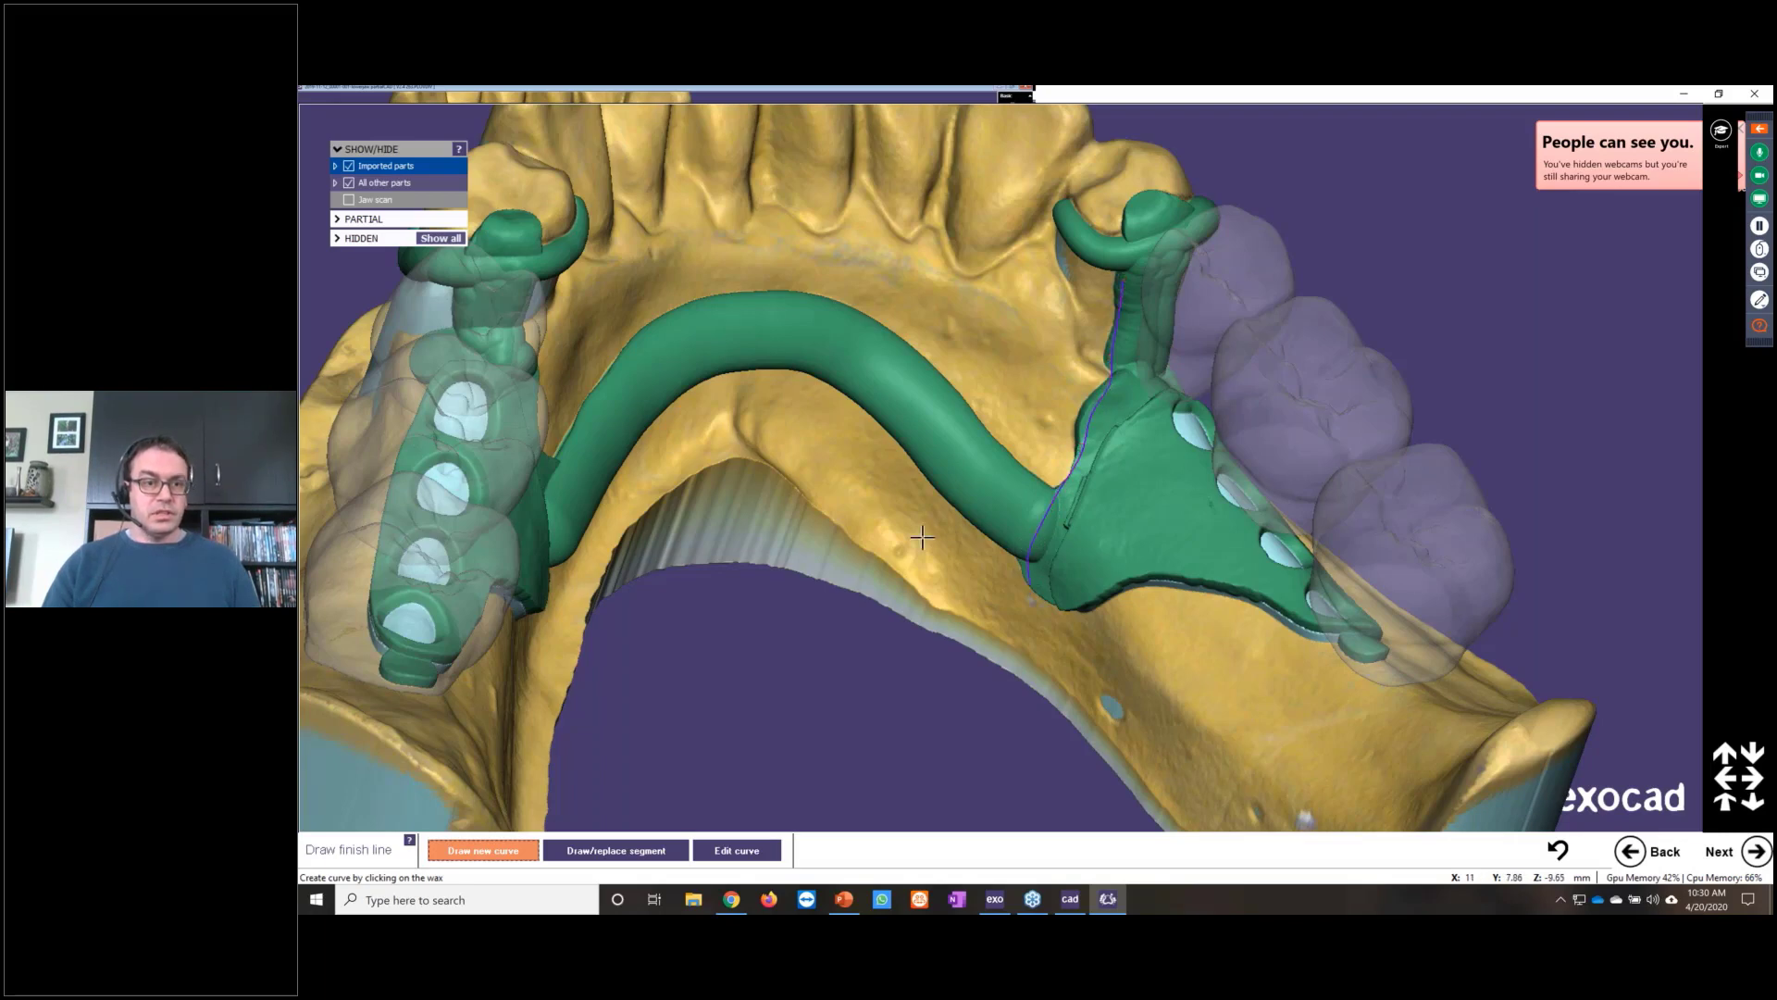
Step: Draw a matching finish line curve on the left side, from below the clasp to the mesh's lower corner beside the lingual bar
scroll(927, 543, "down", 4)
right_click_drag(844, 560, 881, 559)
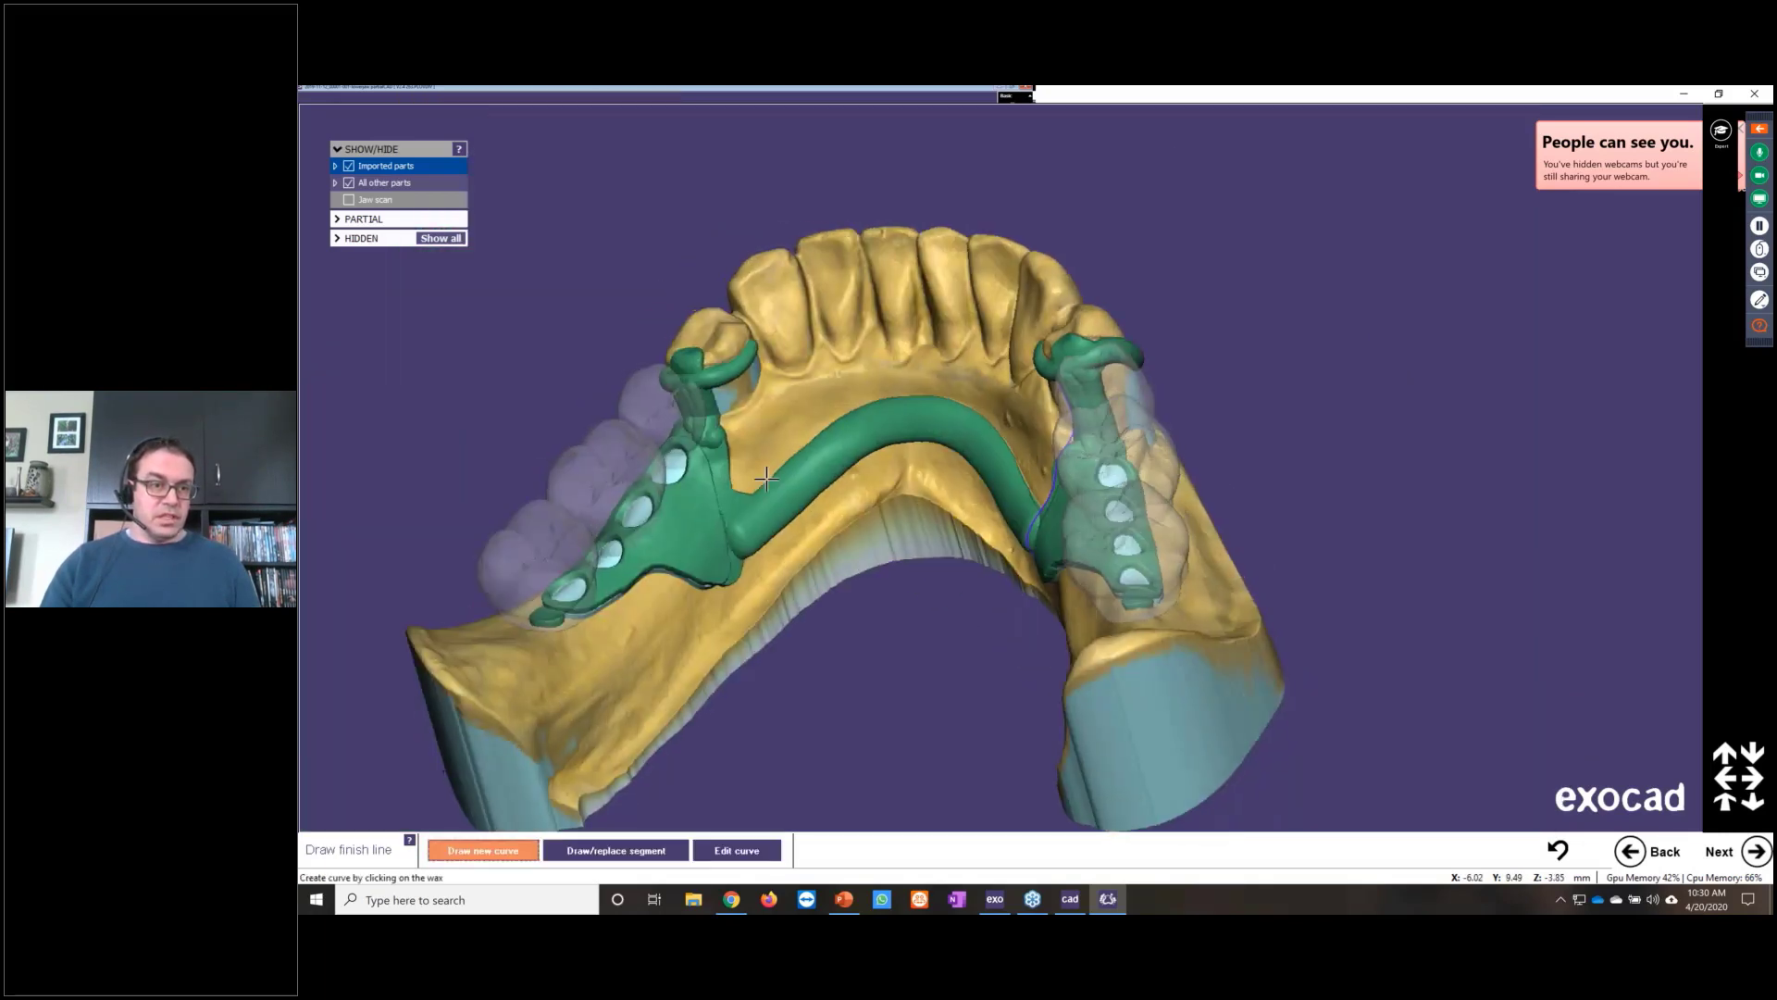
scroll(819, 482, "up", 4)
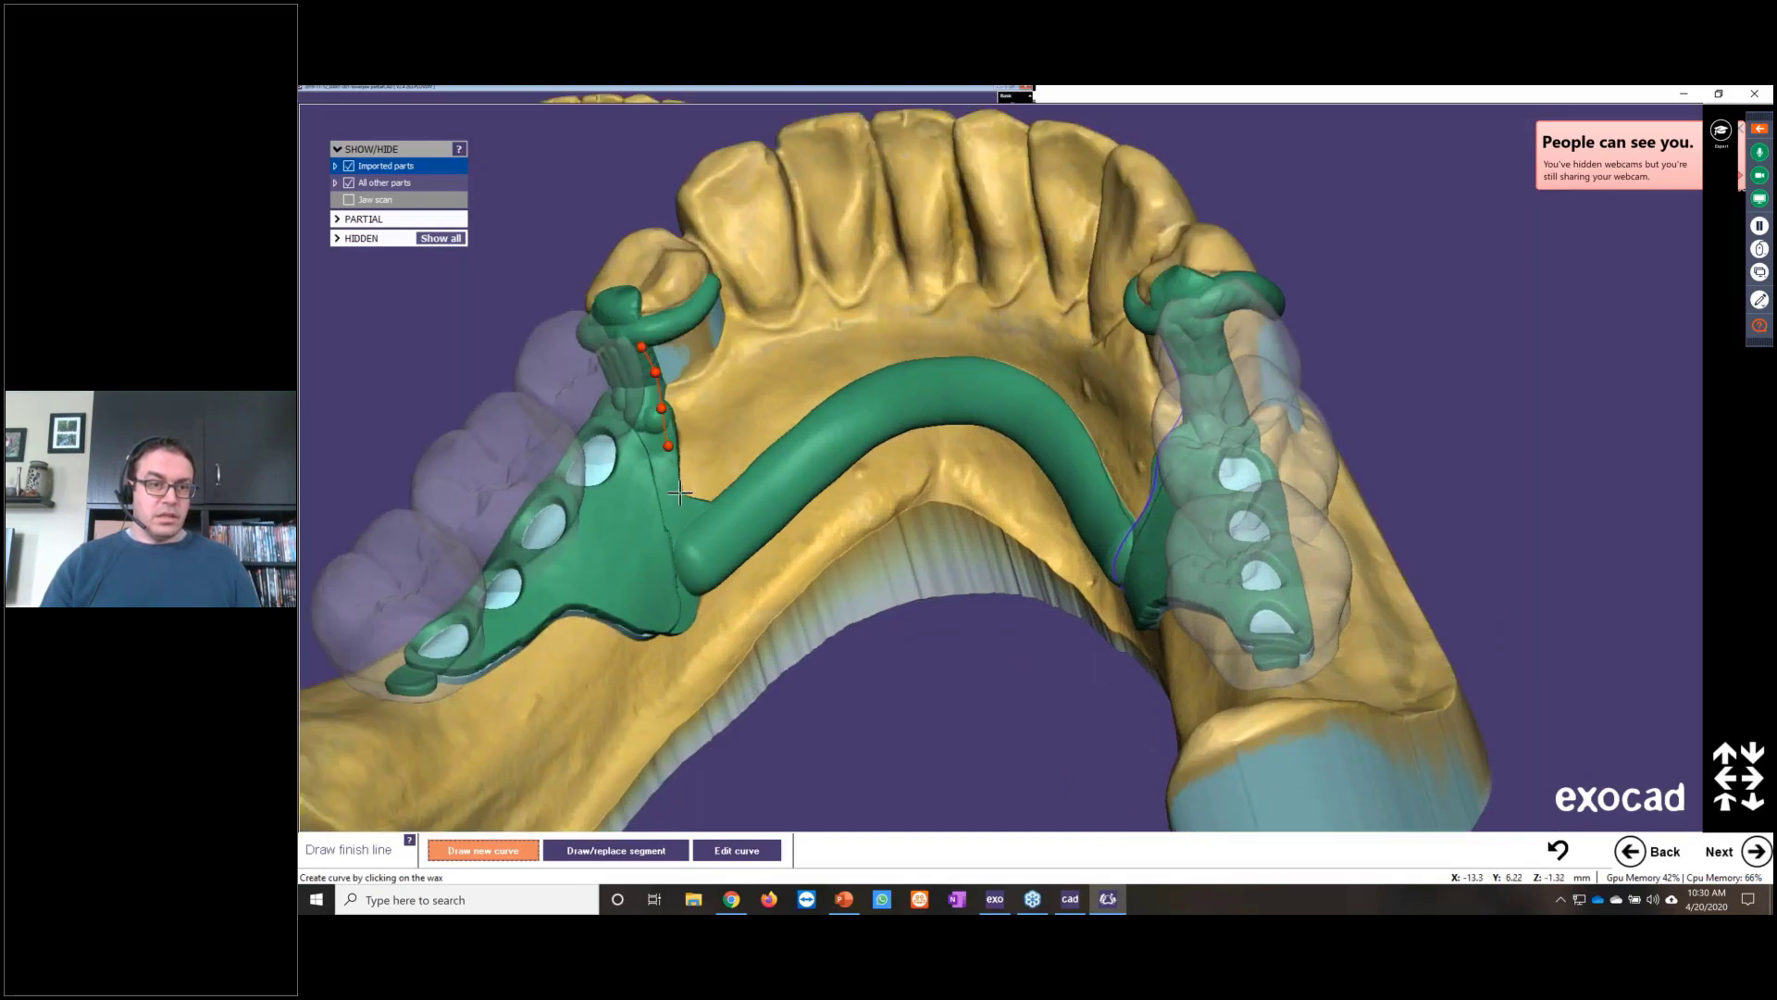
double_click(685, 617)
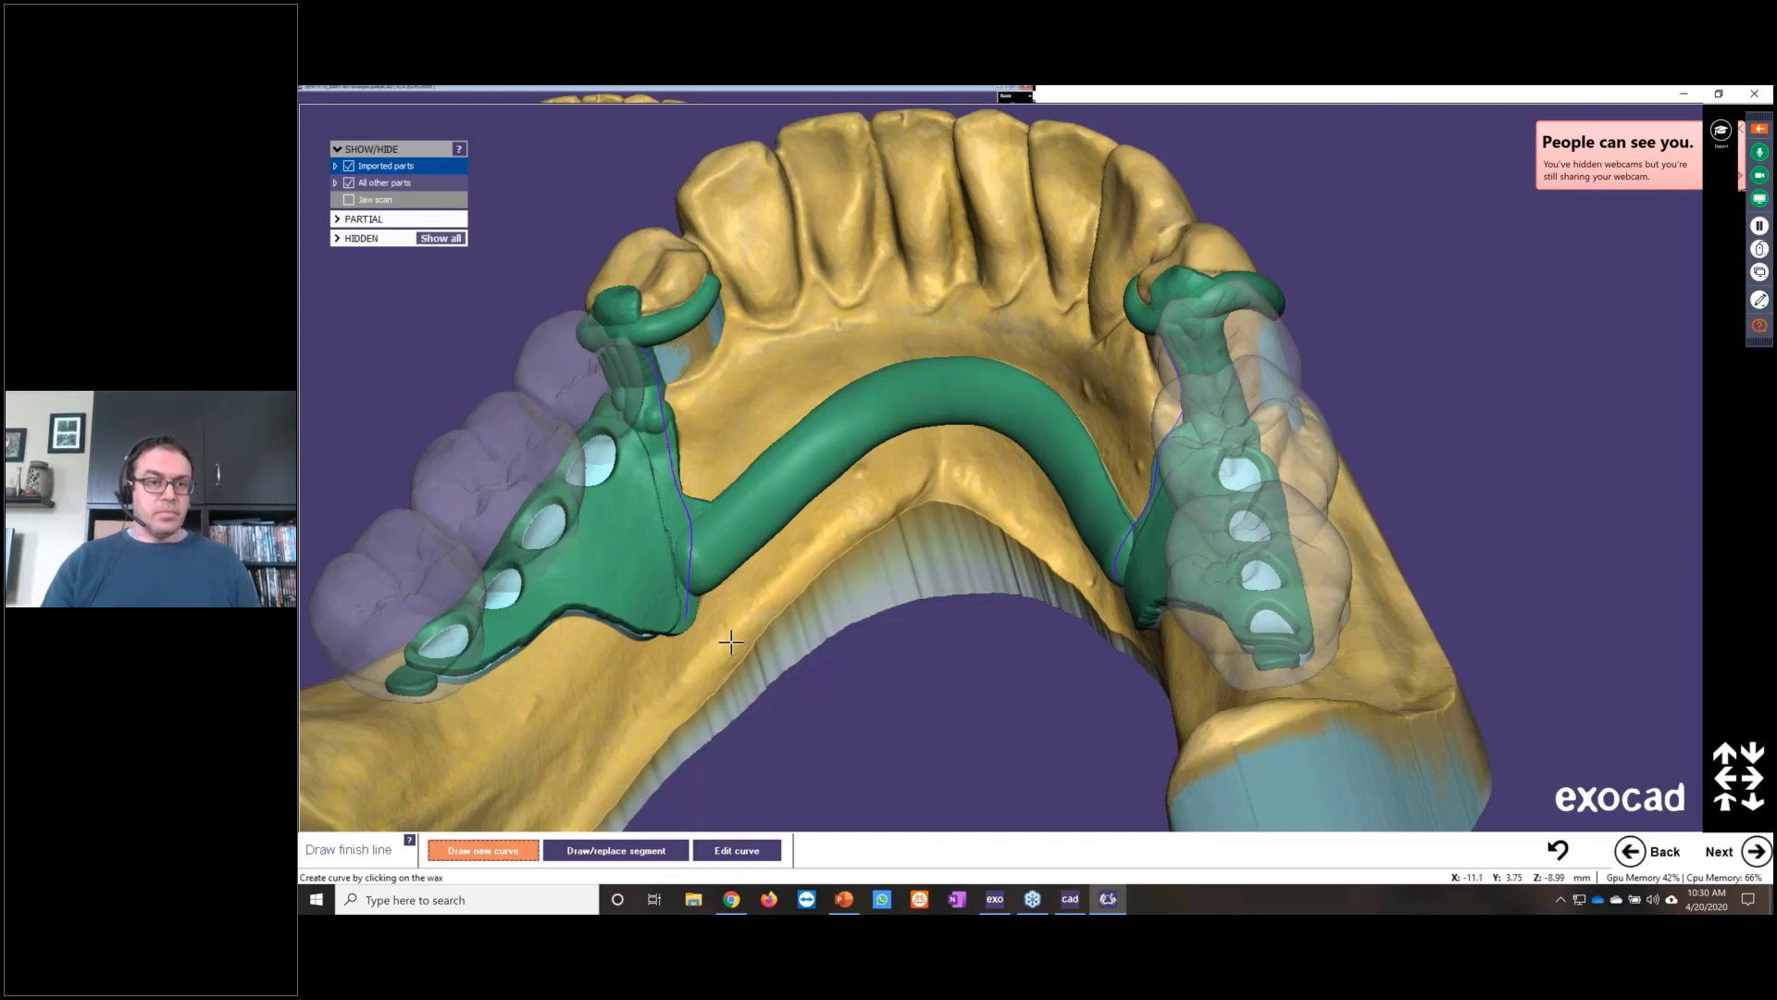
scroll(1001, 633, "down", 3)
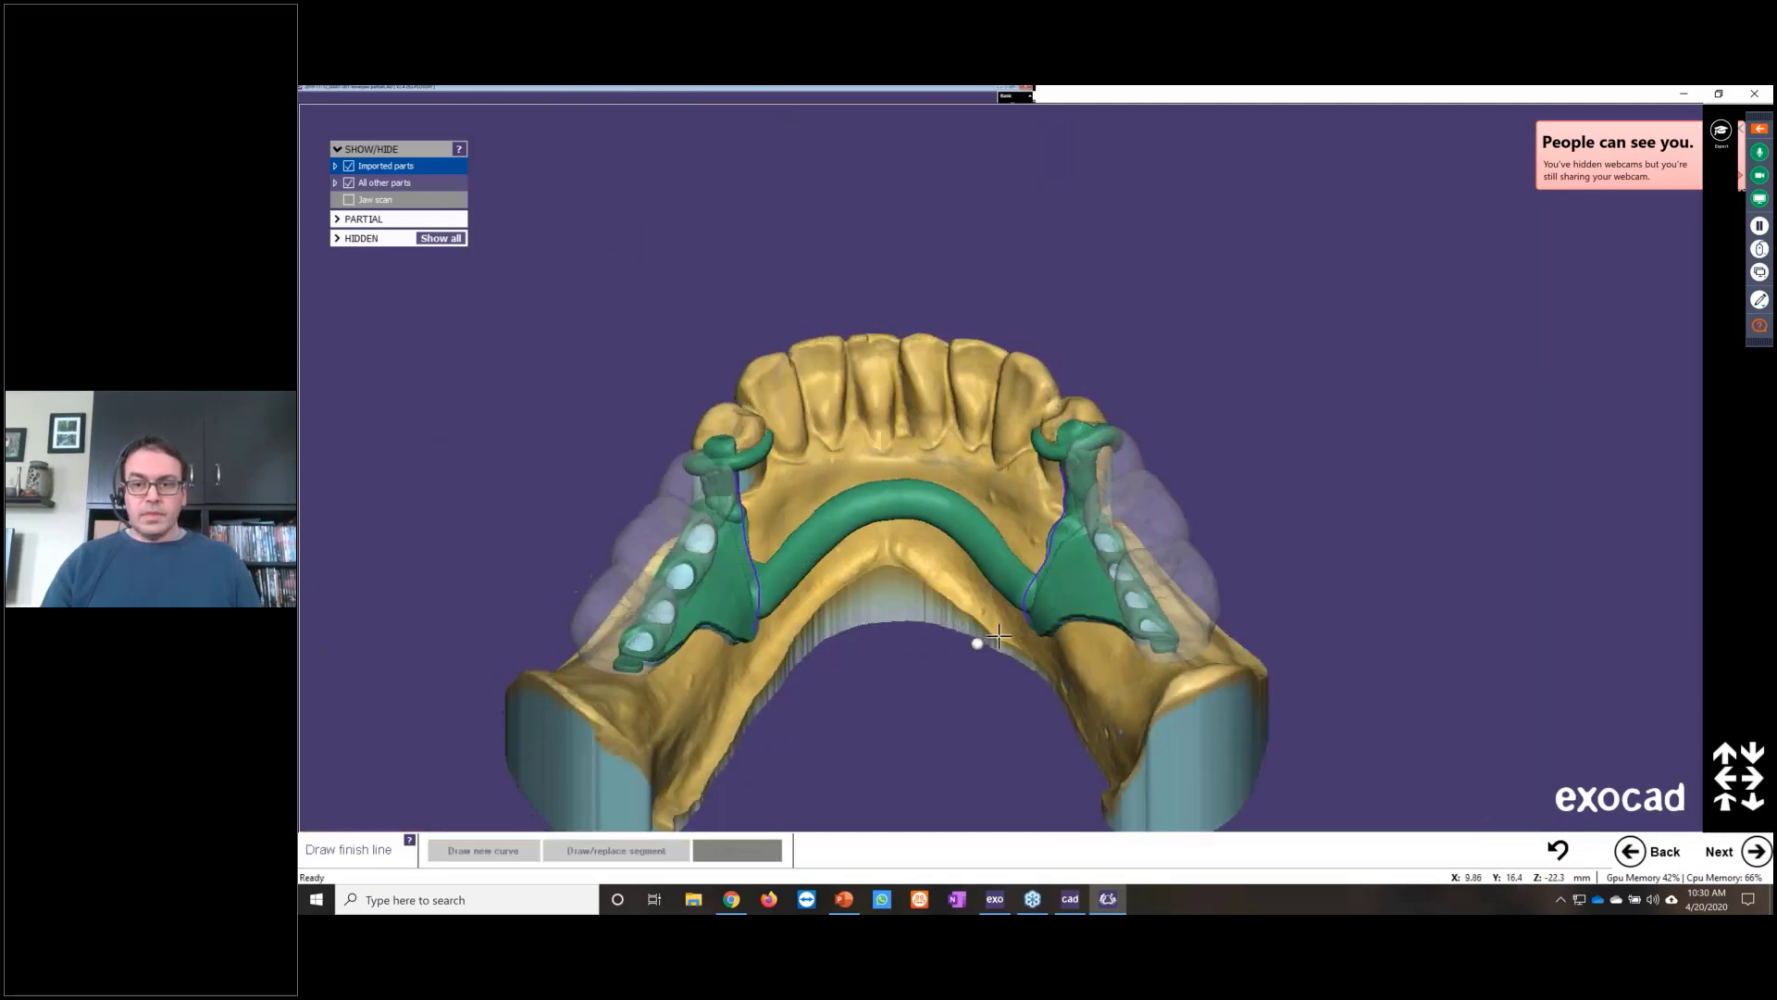
Step: Proceed to the finish line profiles and rotate the right Lower profile so its wide flange no longer covers the lingual bar
left_click(1756, 851)
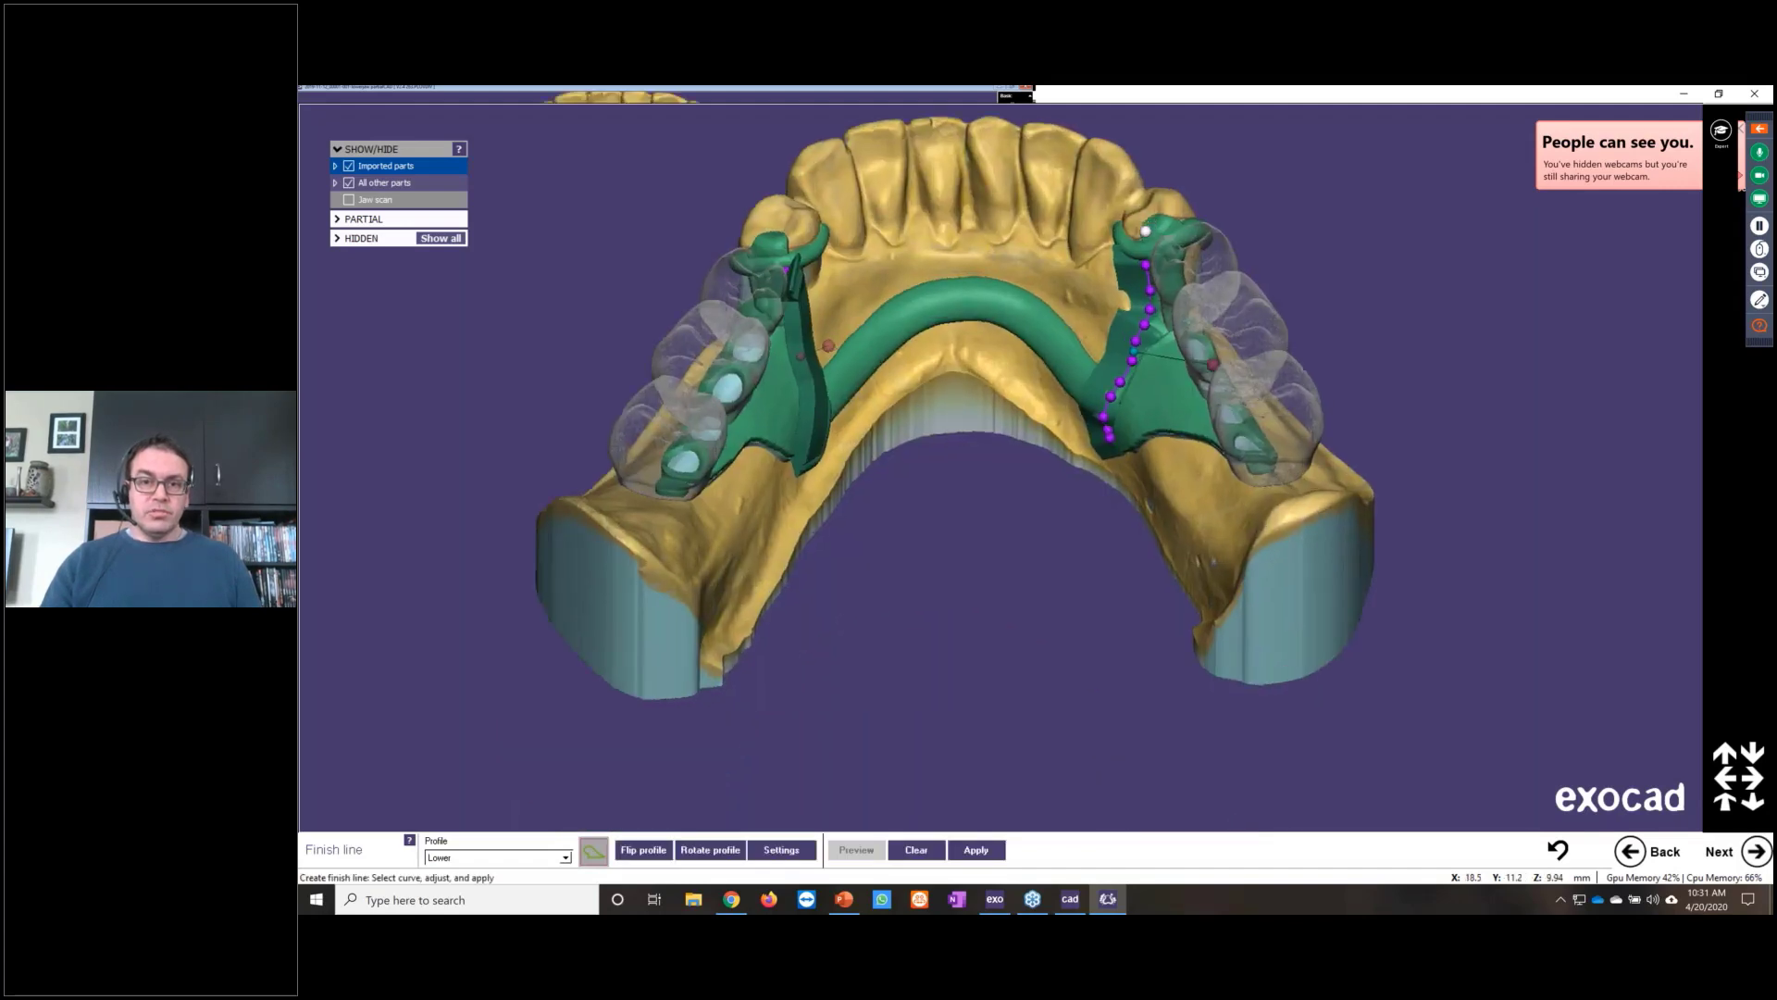
right_click_drag(1033, 523, 1047, 549)
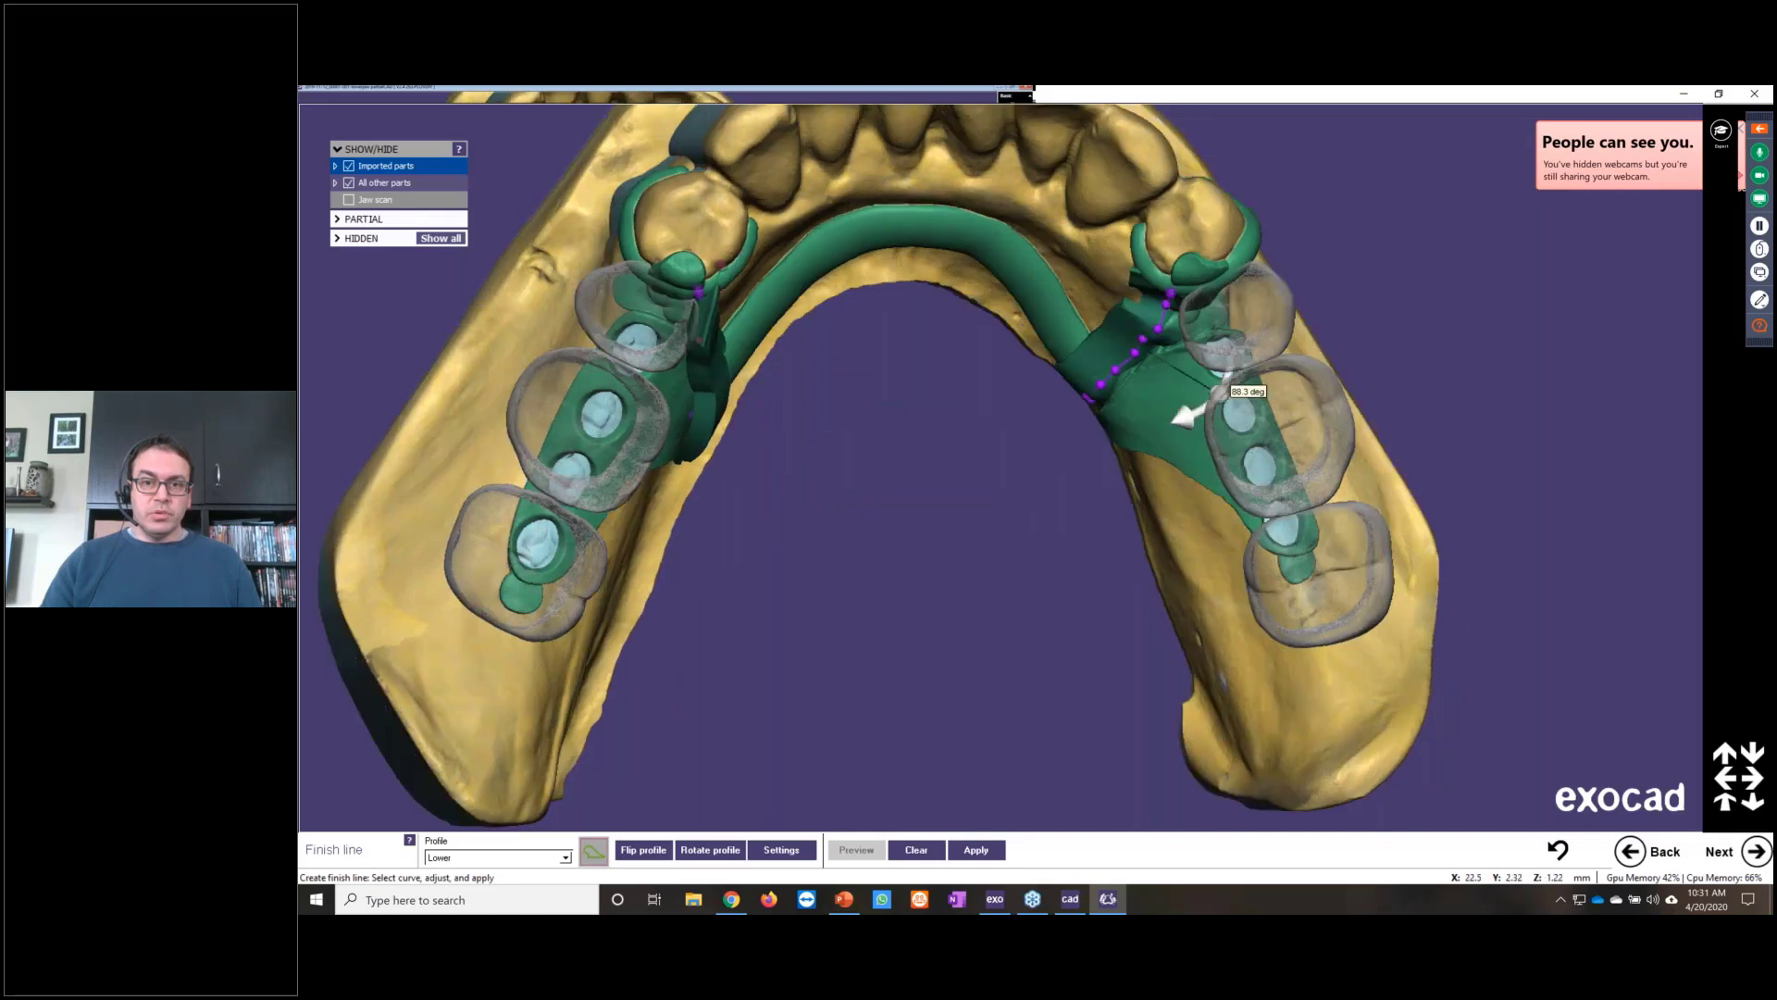
left_click_drag(1217, 389, 1118, 414)
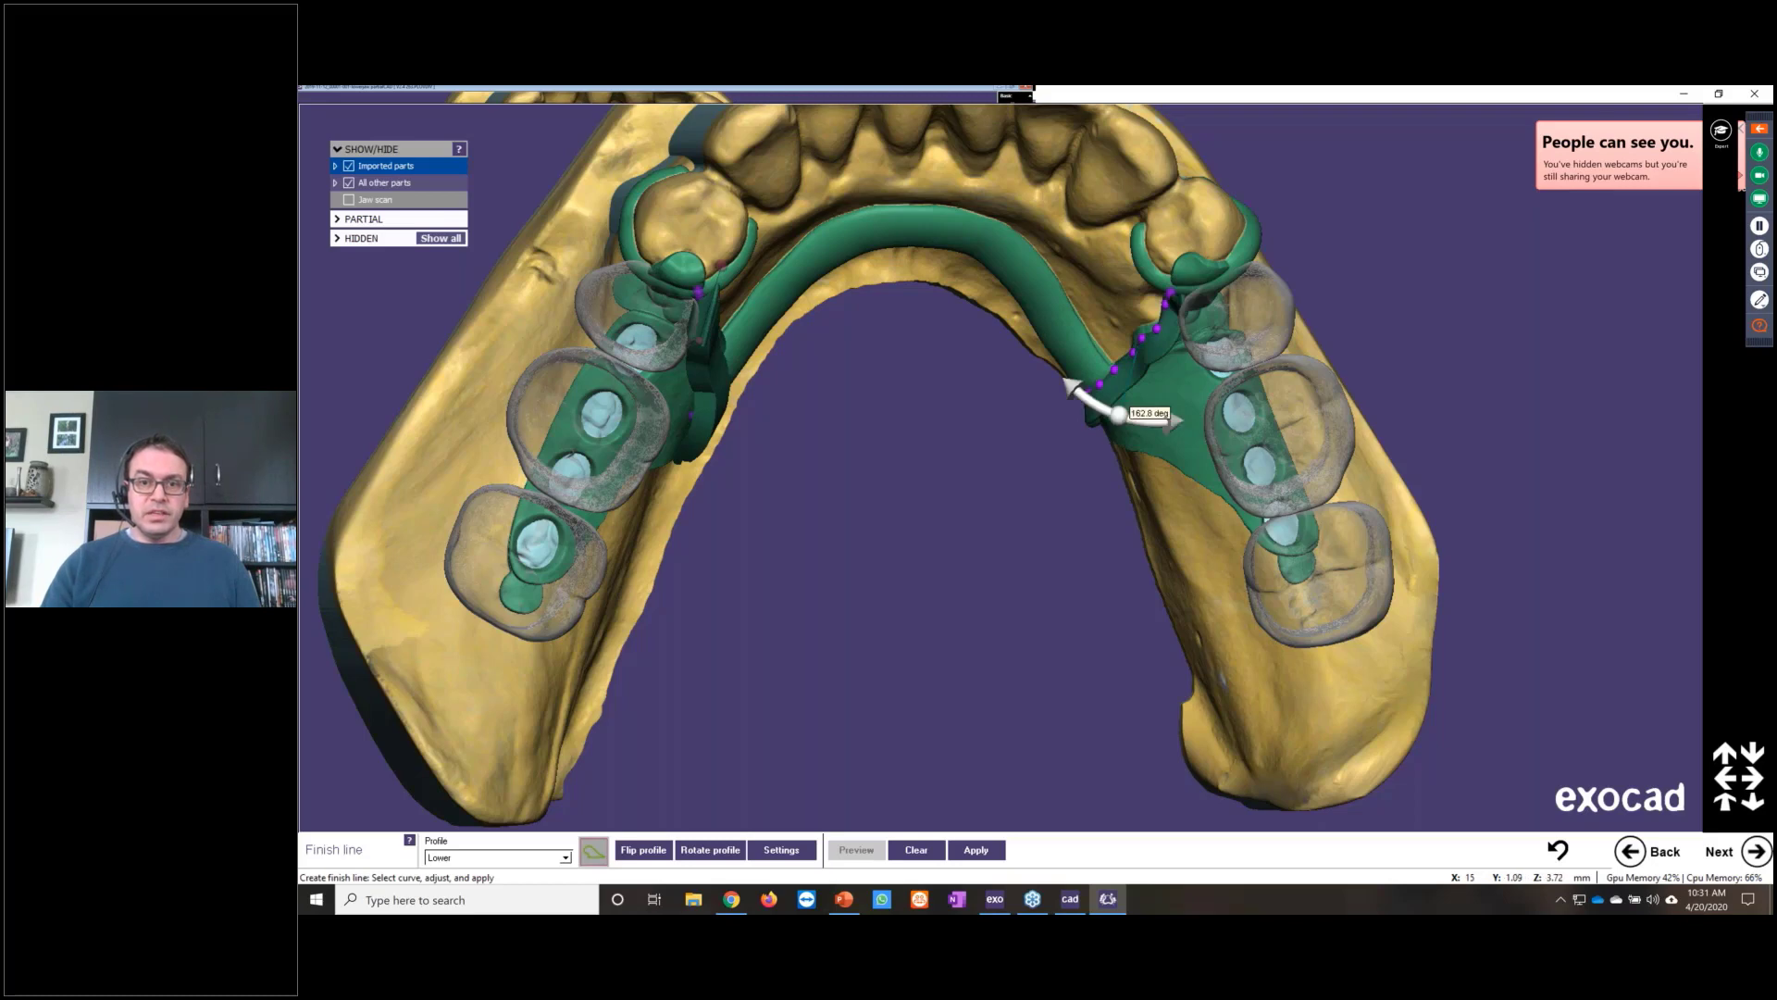
right_click_drag(1027, 547, 1028, 519)
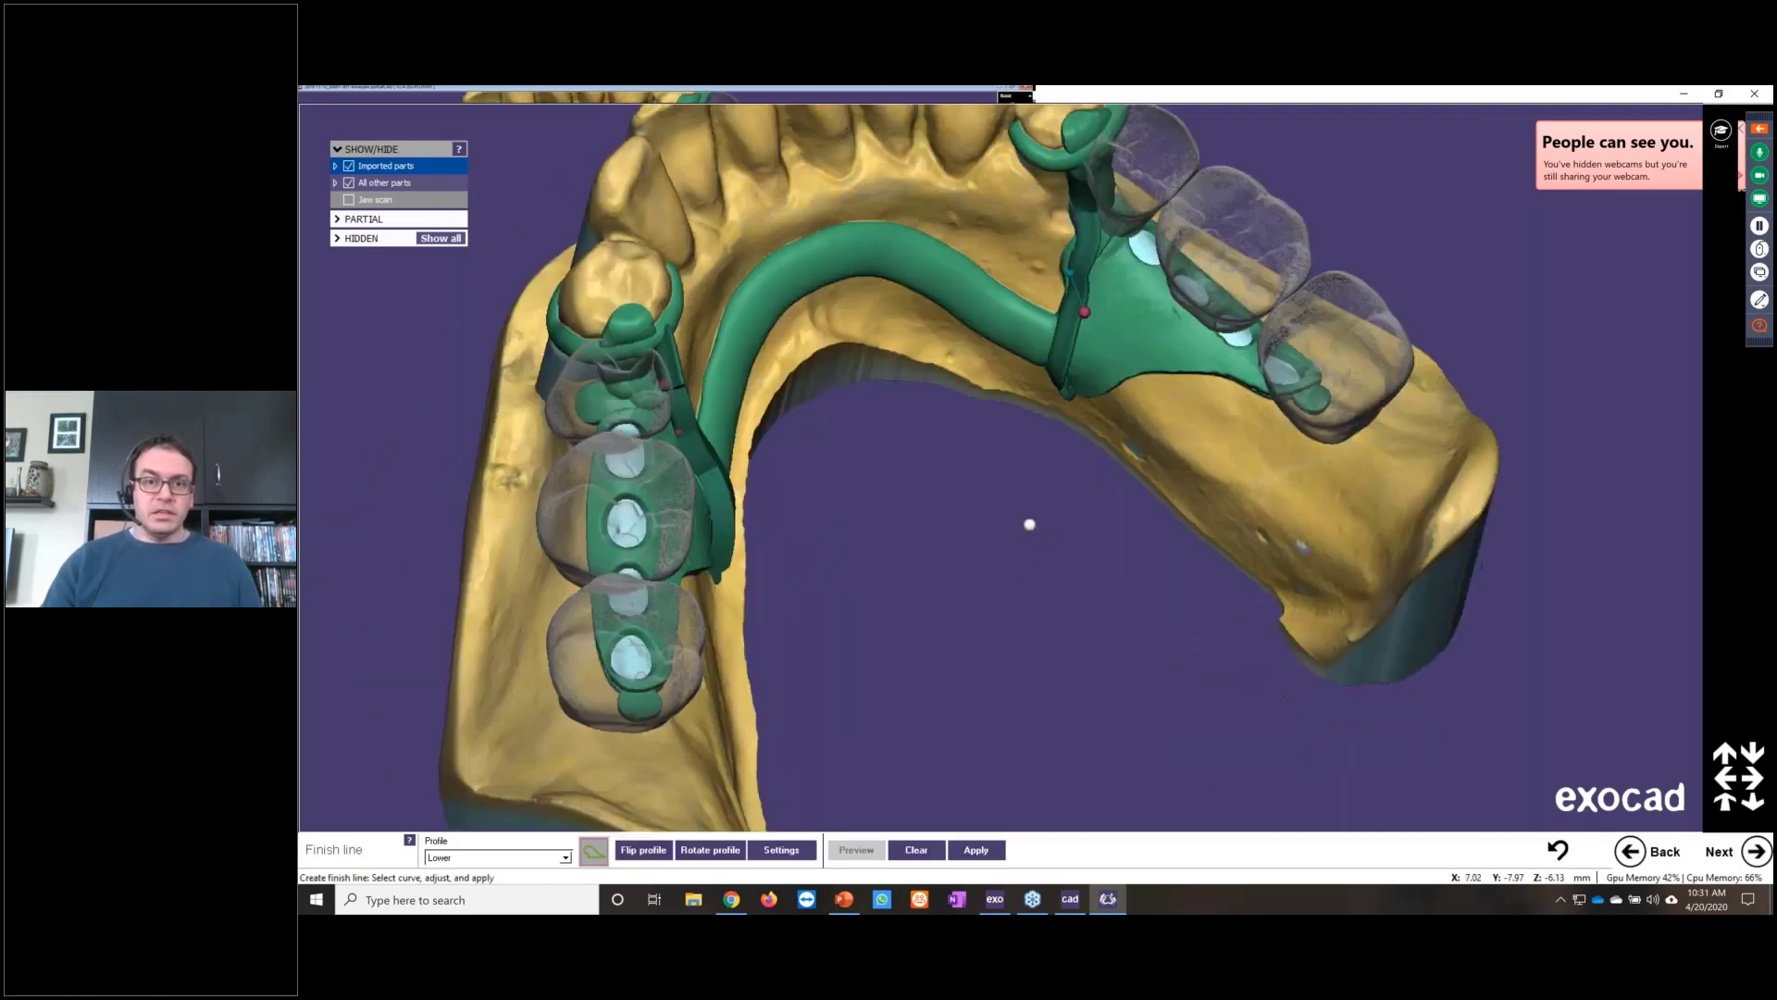
left_click_drag(1071, 311, 1053, 313)
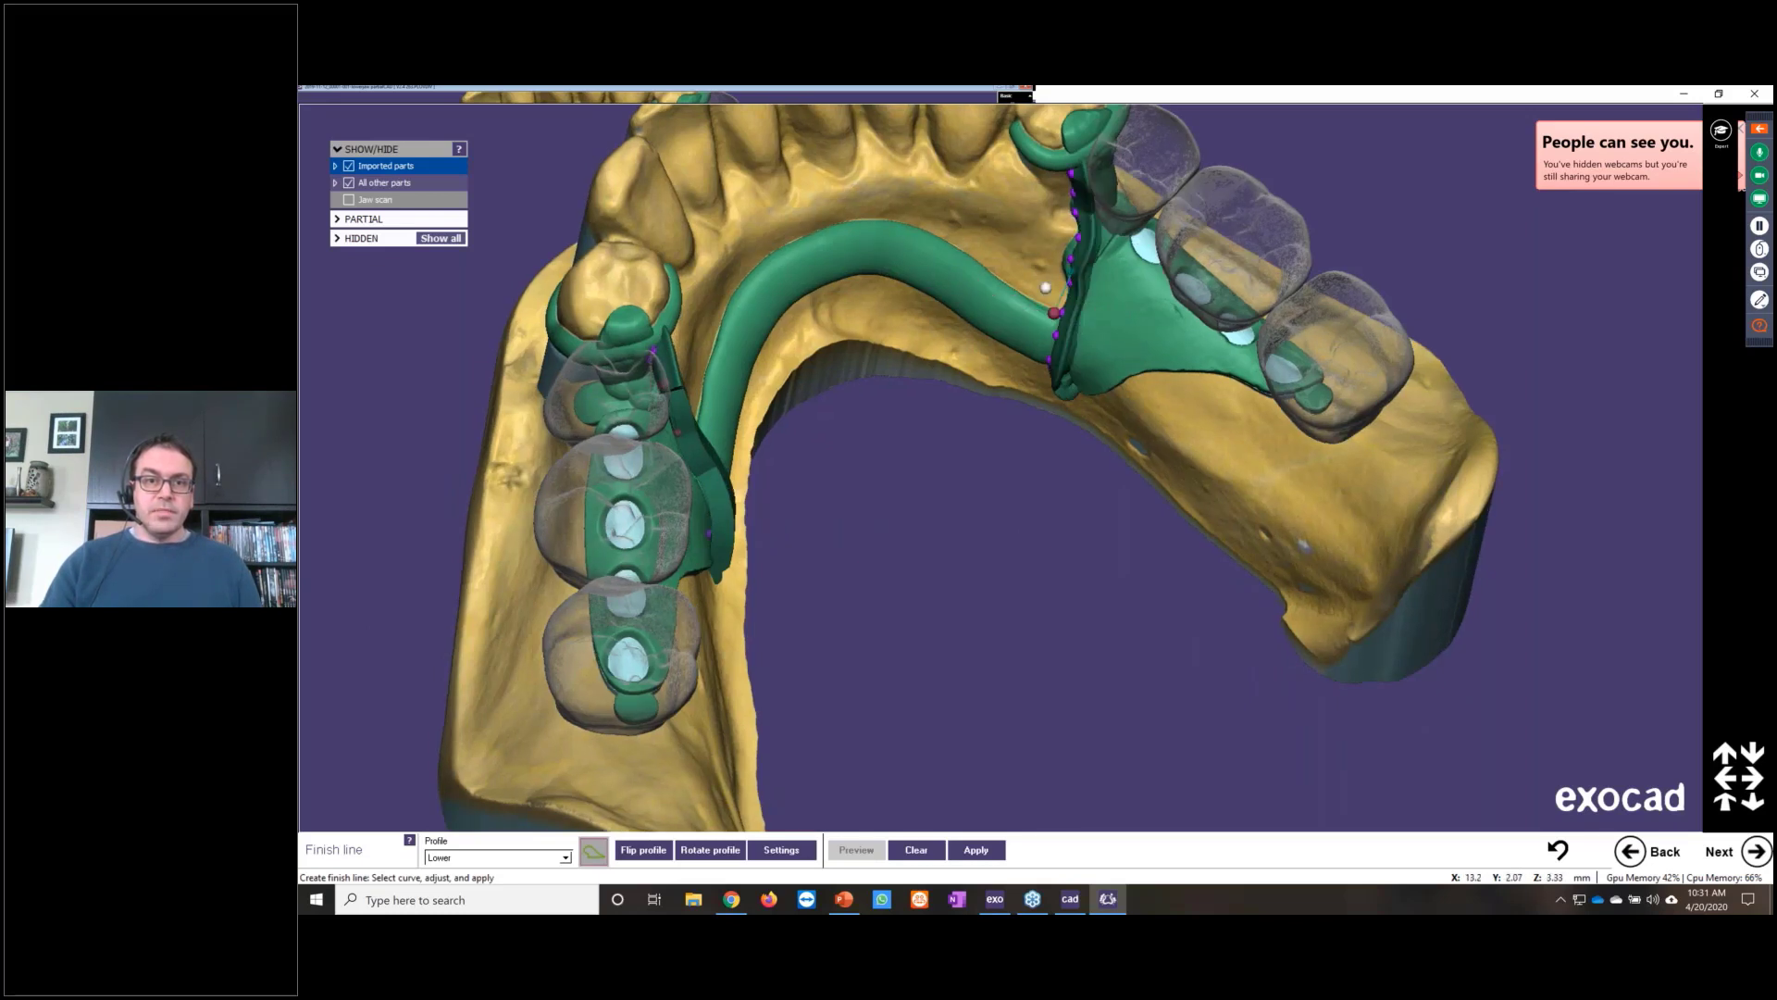
Step: Fine-tune the angle of the right finish line profile so it sits along the edge between the mesh and lingual bar
scroll(1023, 294, "up", 4)
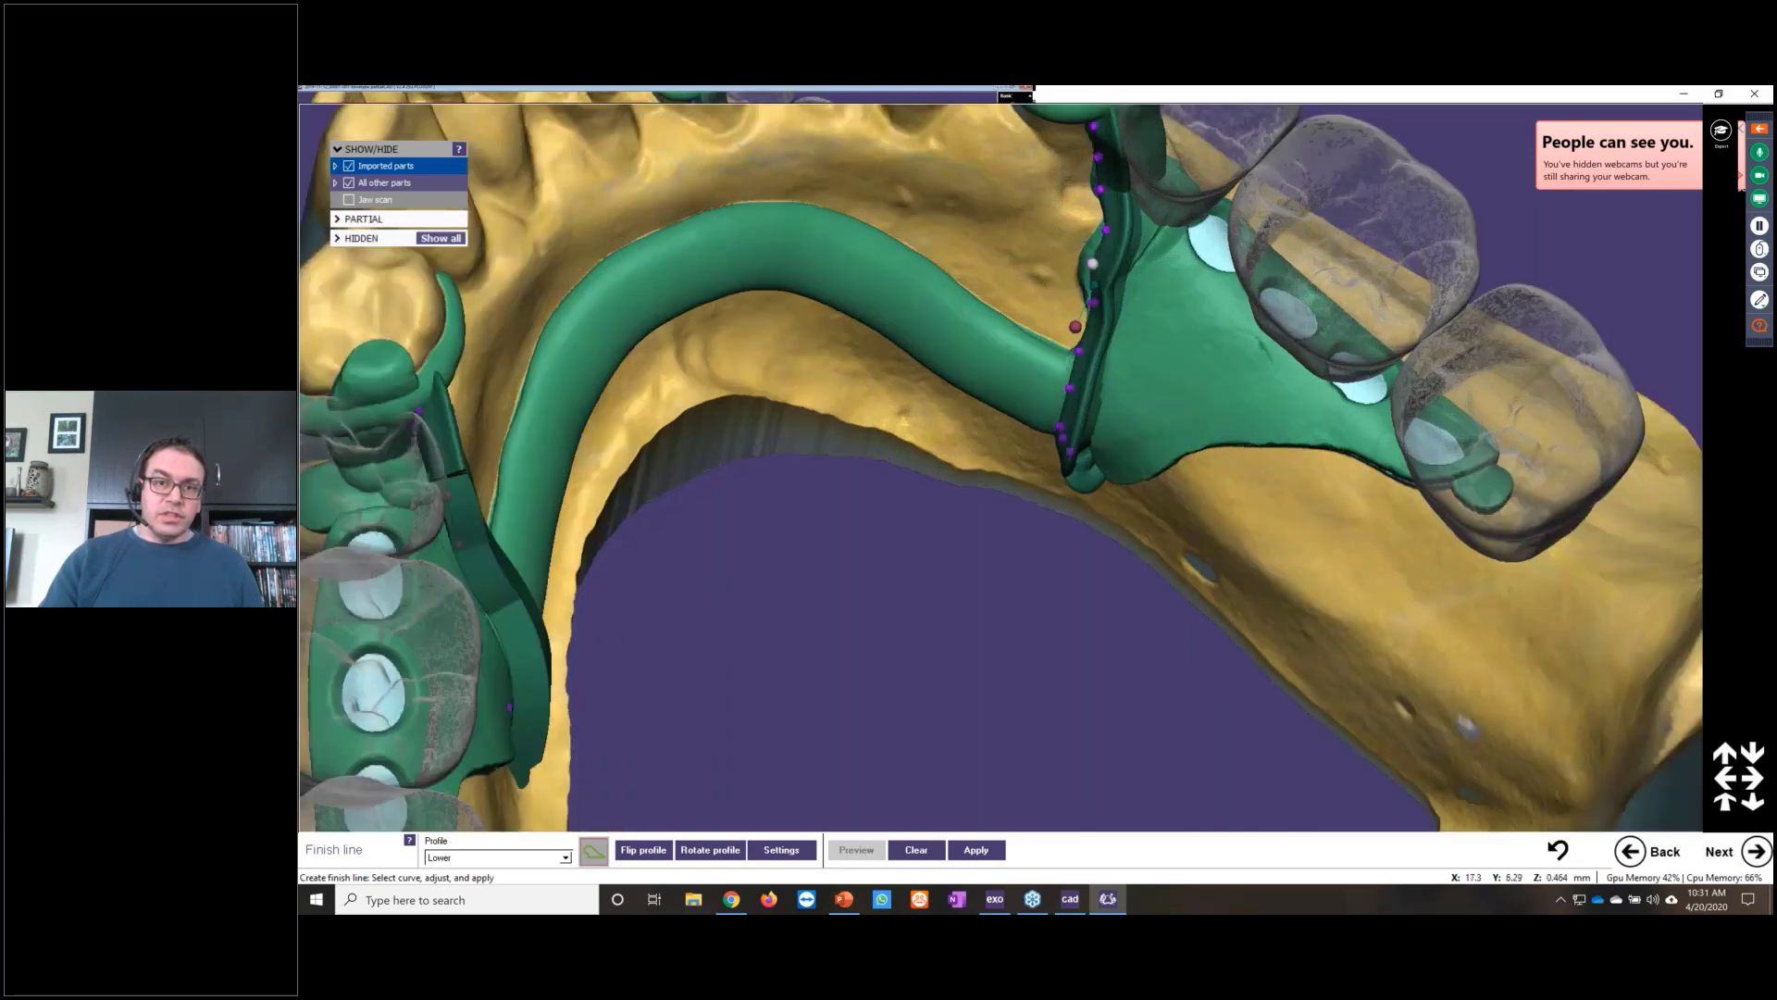
left_click_drag(1087, 264, 1117, 211)
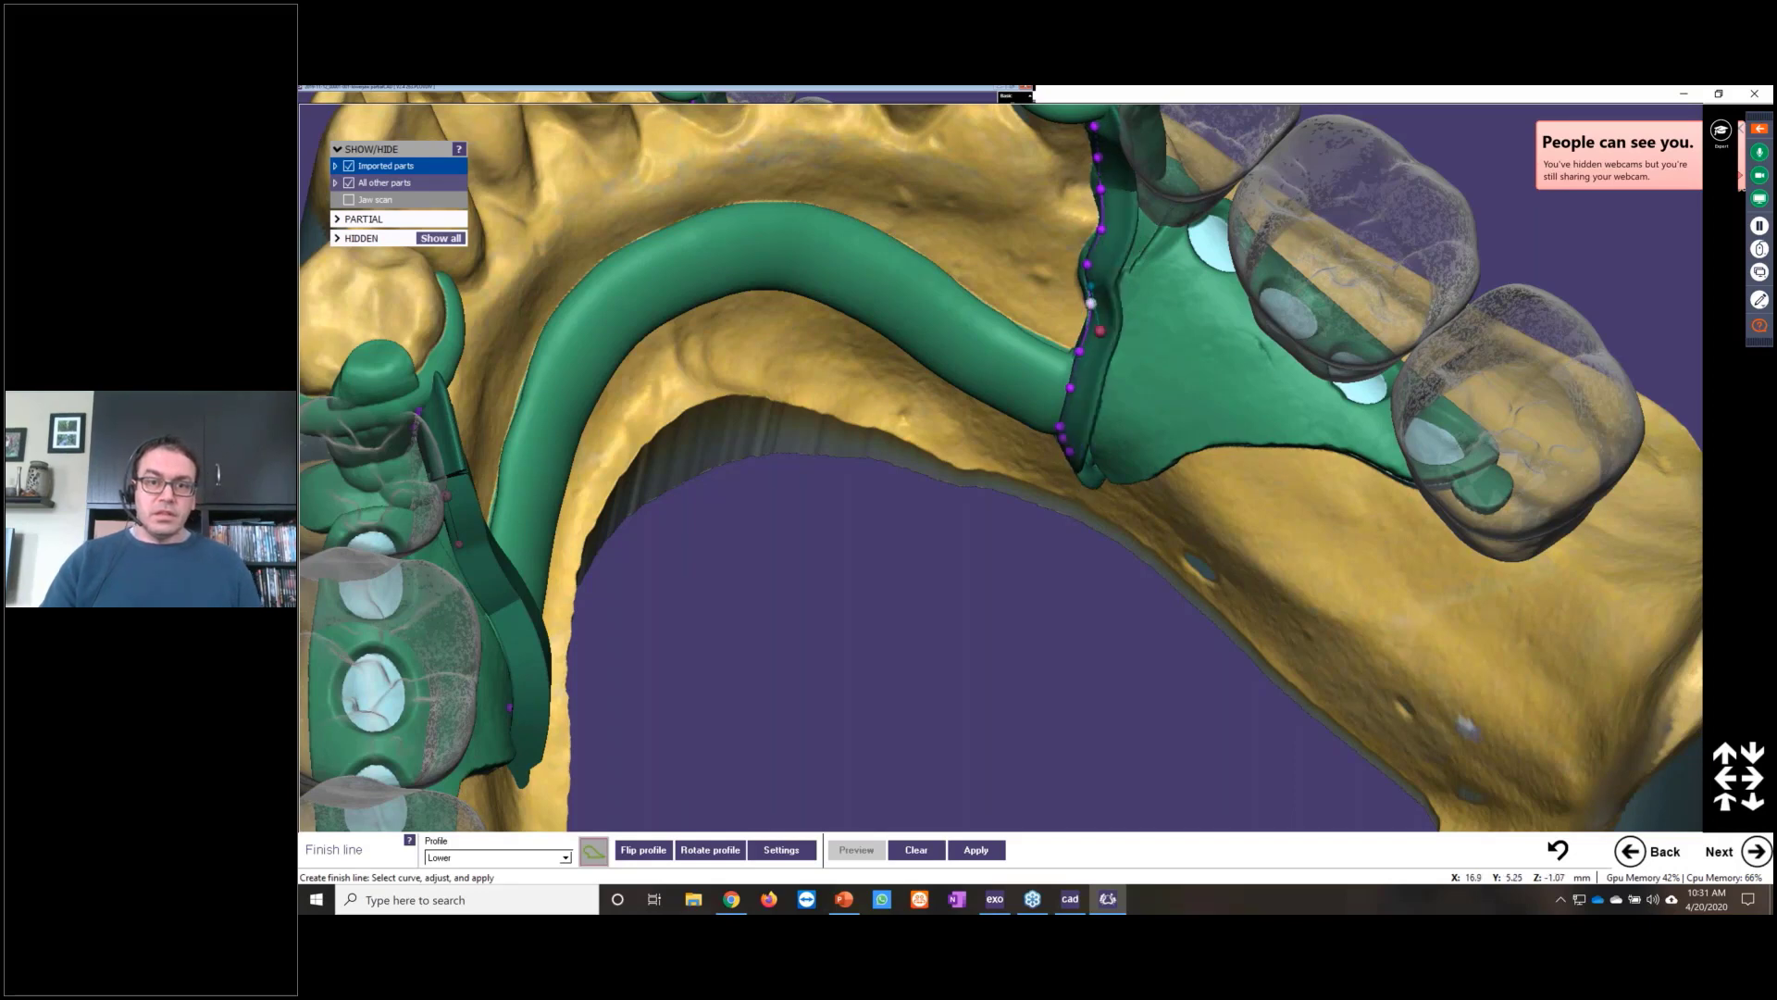
right_click_drag(1093, 302, 1136, 430)
scroll(1136, 430, "down", 3)
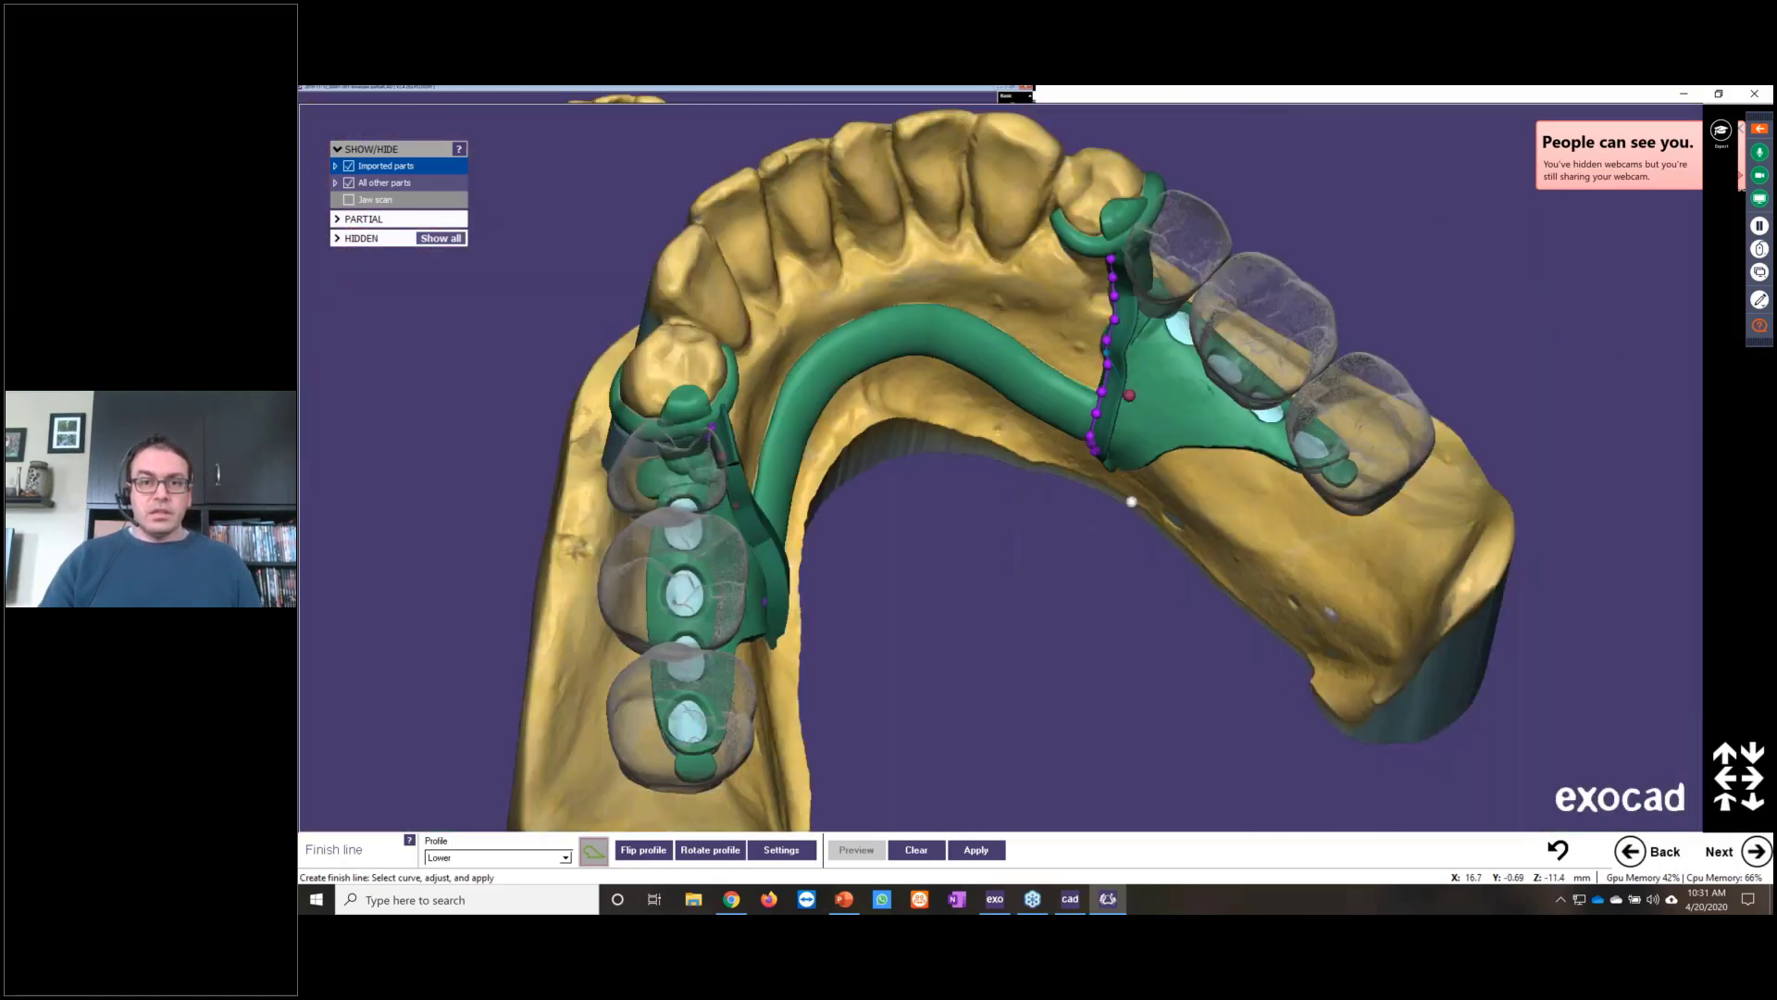
right_click_drag(1130, 499, 1114, 575)
left_click(1125, 398)
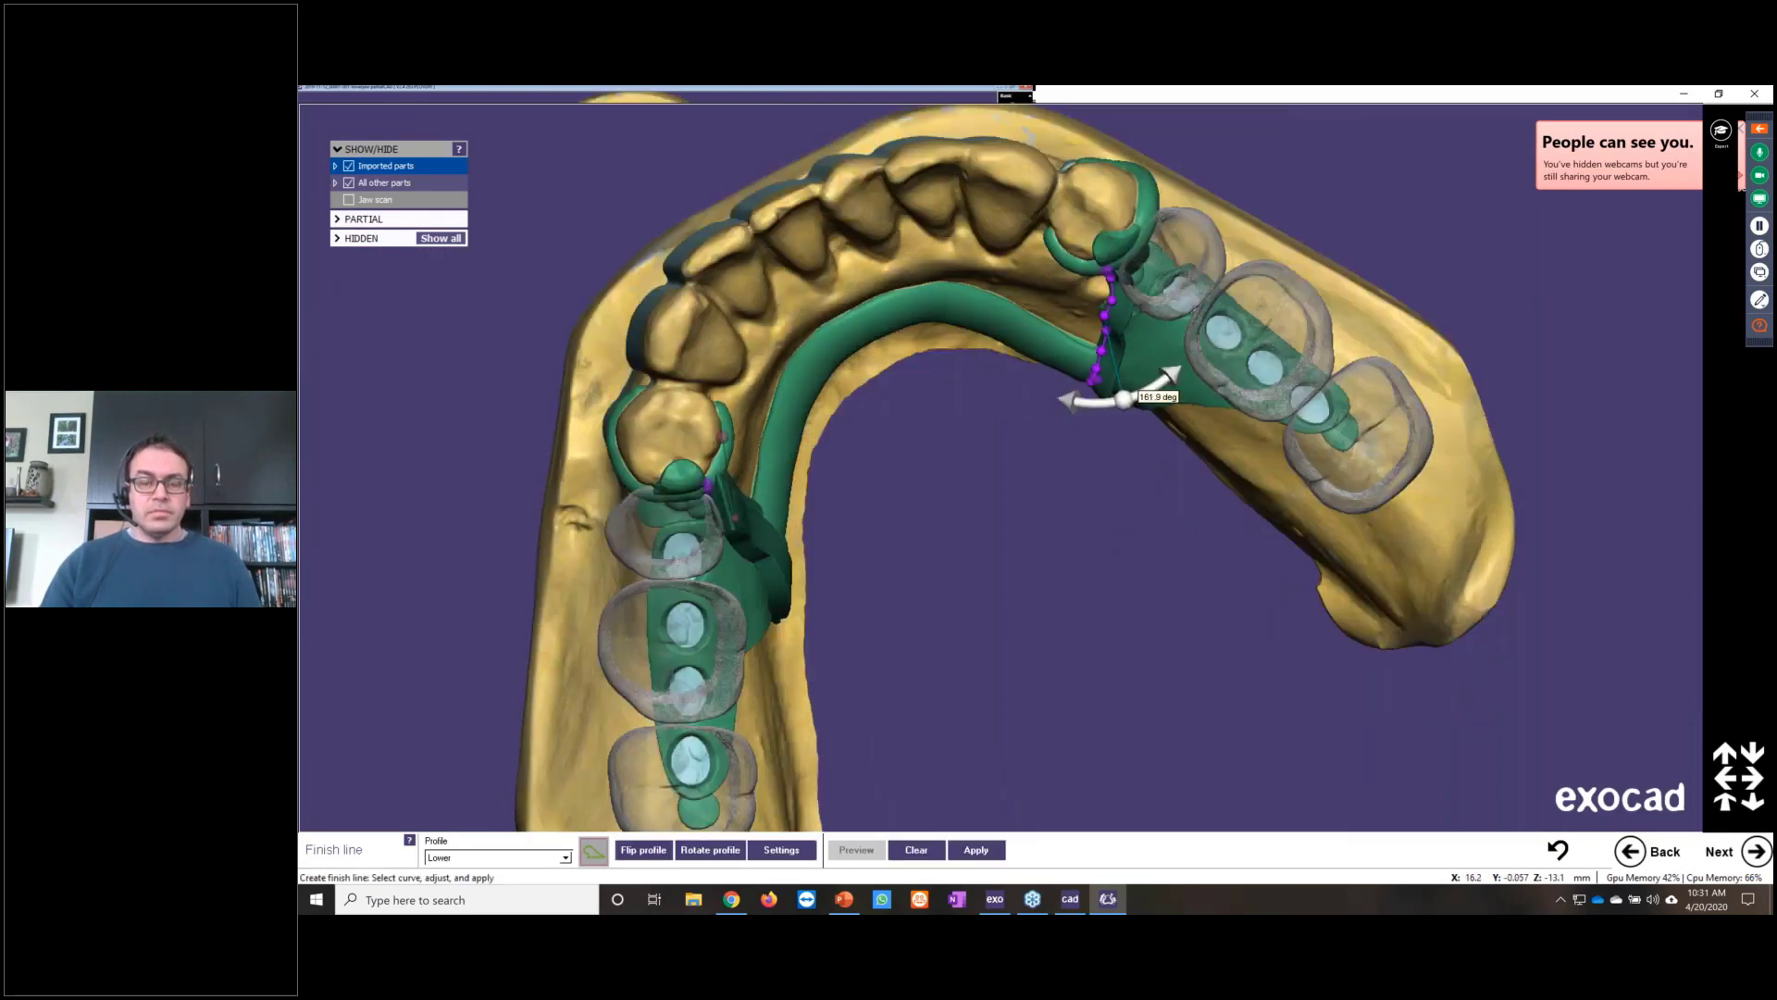
Step: Rotate the left finish line profile so its ledge follows the border between the left mesh and the lingual bar
scroll(1072, 588, "down", 2)
right_click_drag(1071, 587, 1094, 524)
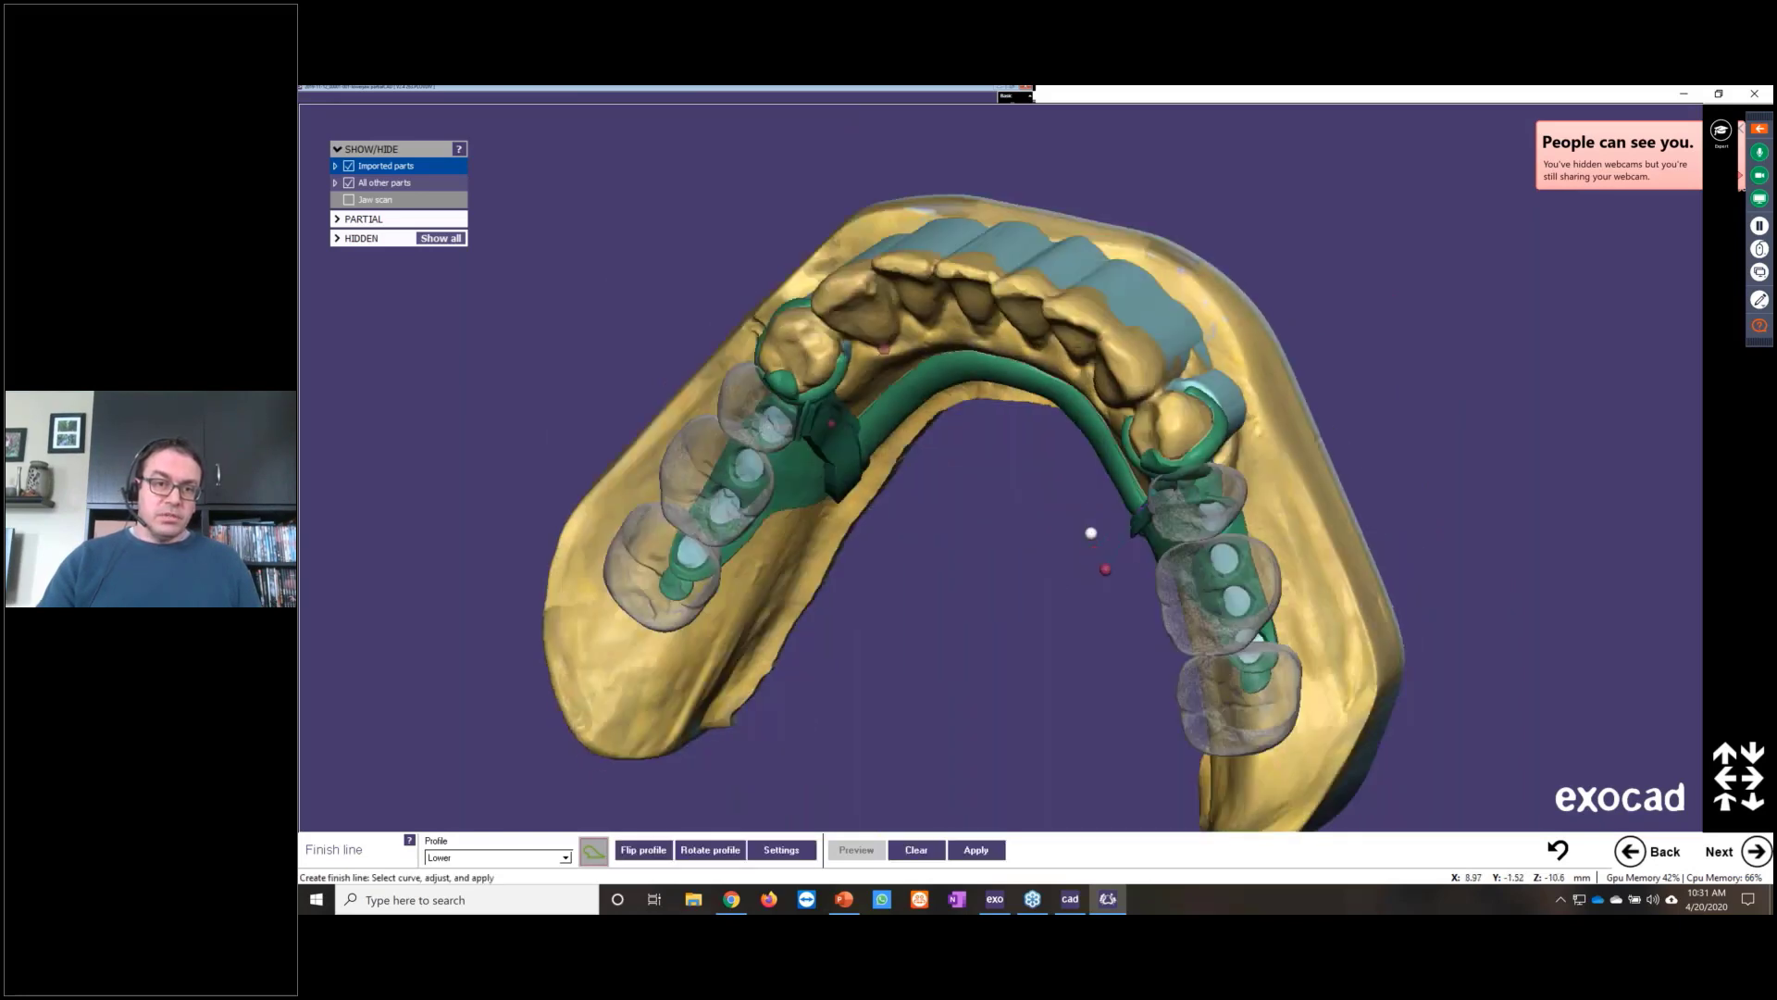
scroll(971, 481, "up", 2)
mouse_move(865, 390)
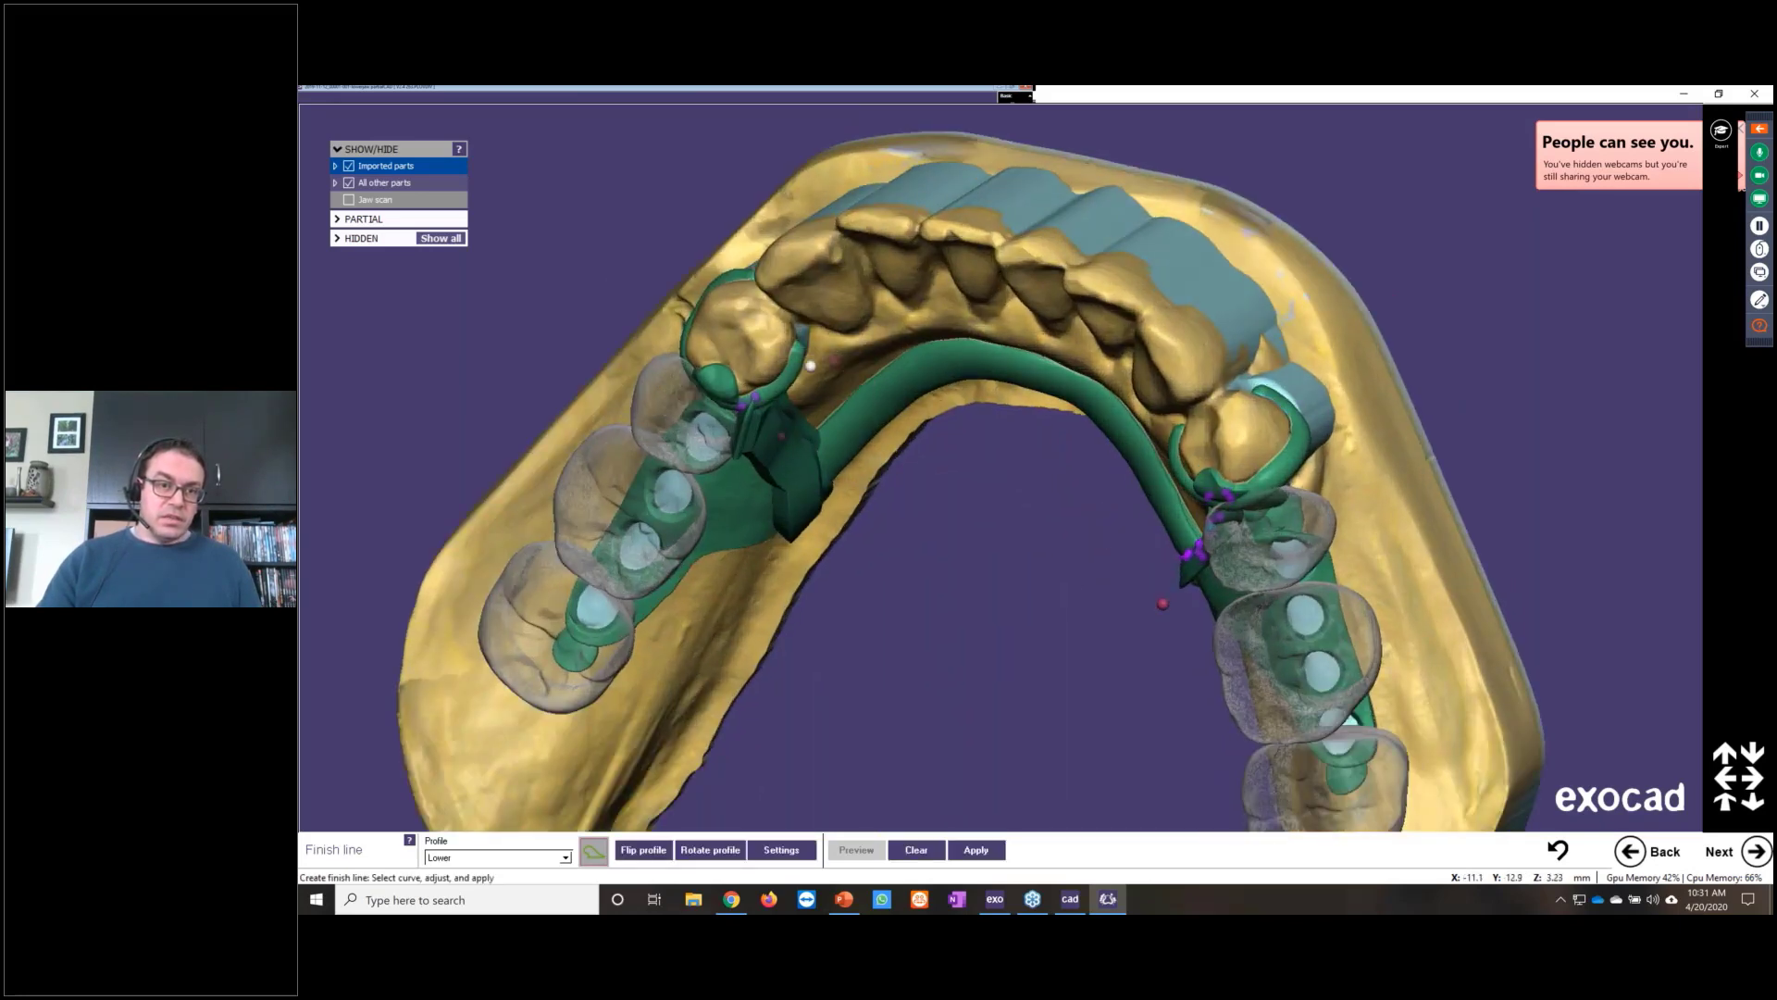
left_click_drag(865, 390, 824, 559)
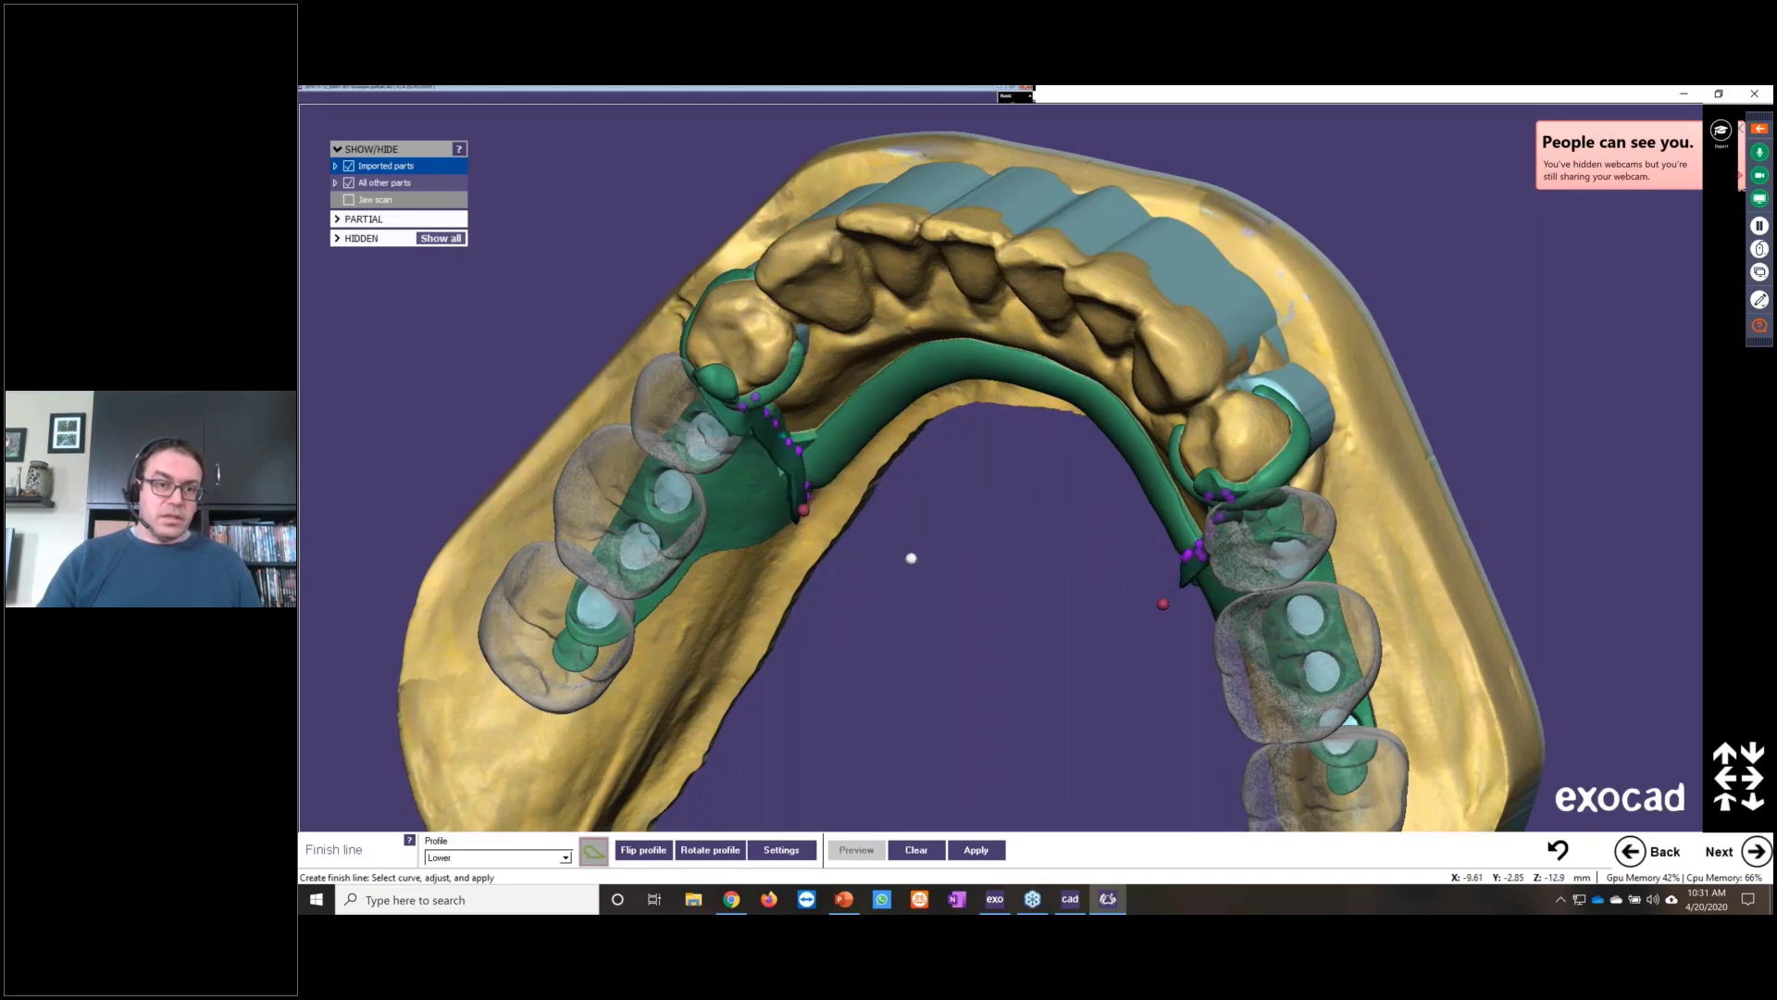
Step: Reposition the upper end point of the left finish line curve just below the clasp
left_click(1012, 486)
right_click_drag(1011, 486, 857, 416)
scroll(857, 416, "up", 3)
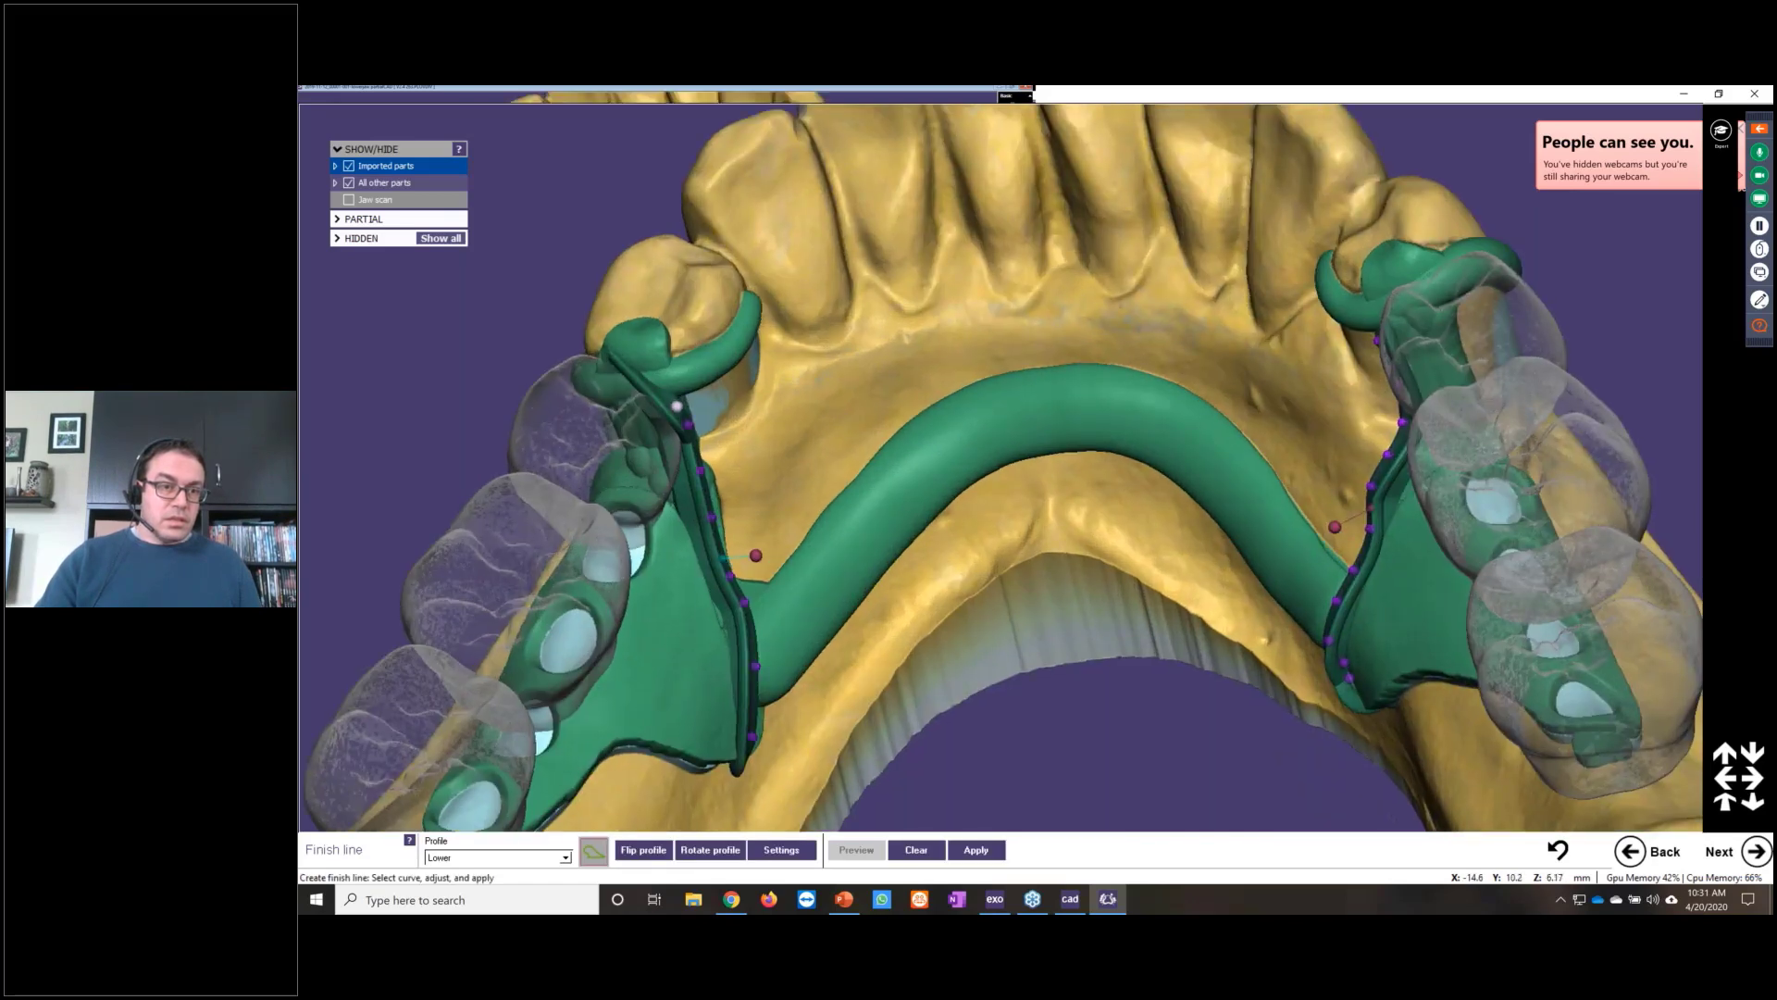
left_click(676, 405)
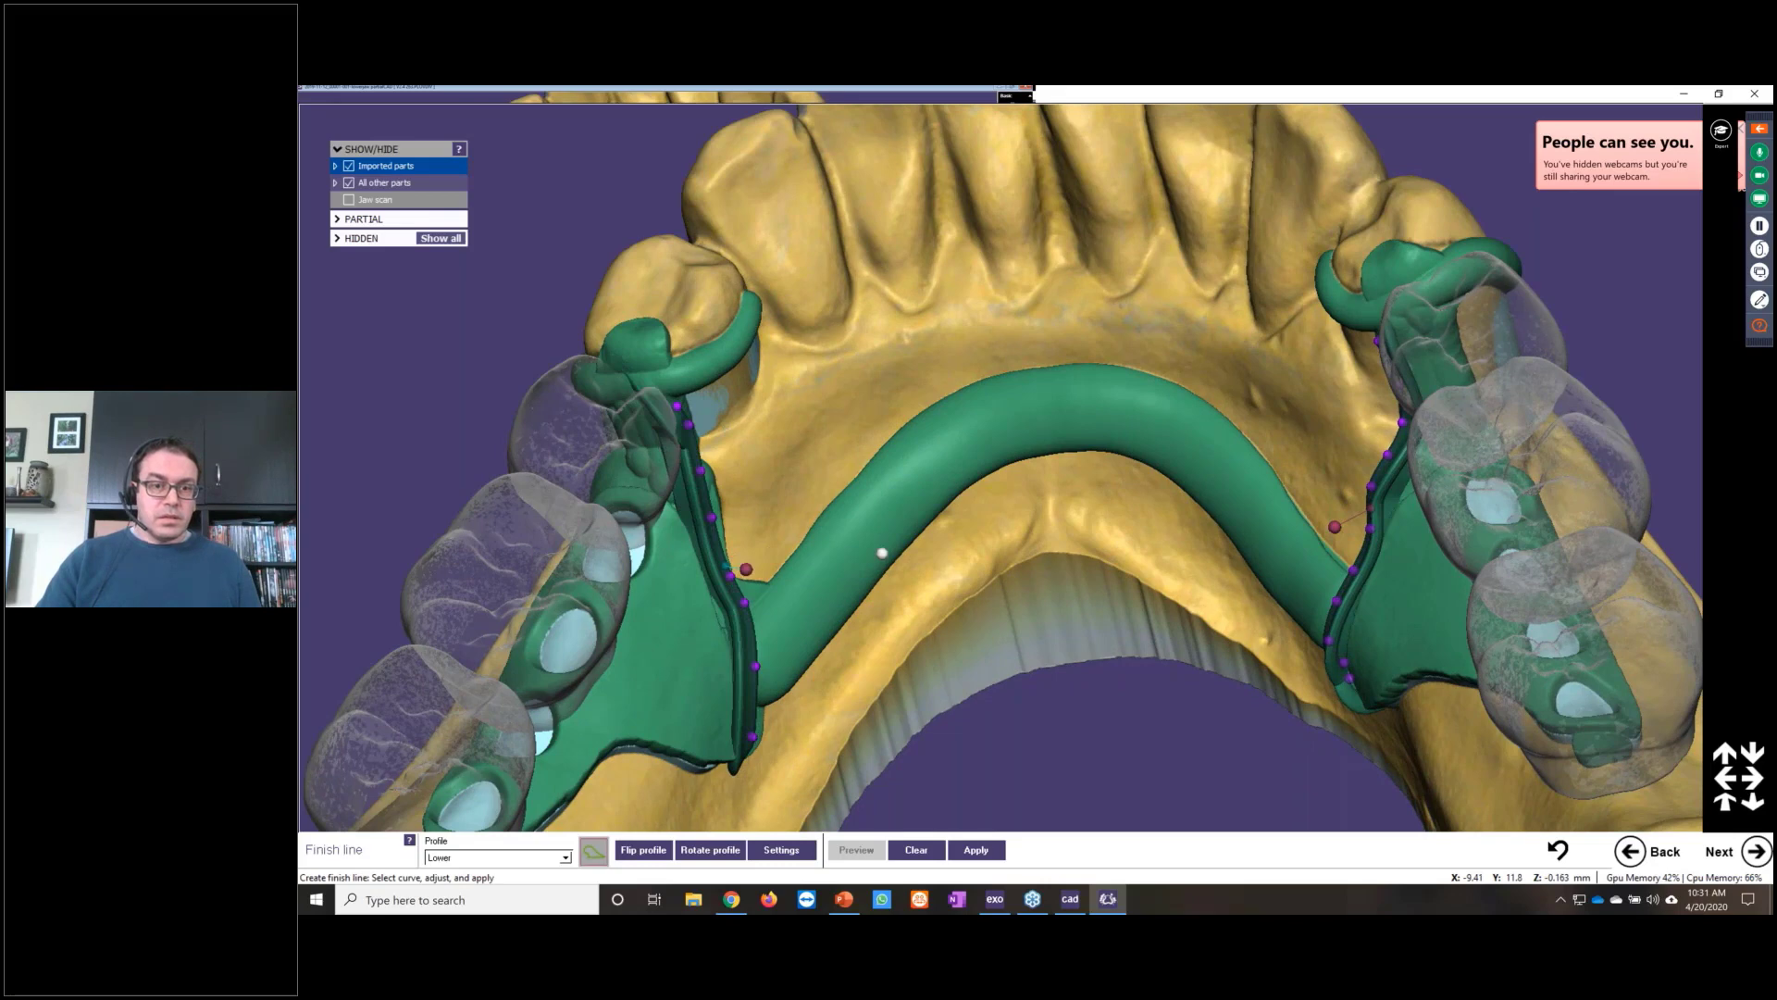
Step: Adjust the lower points of the left finish line curve so it follows the mesh border beside the lingual bar down to the corner
scroll(999, 463, "down", 3)
right_click_drag(1000, 463, 861, 444)
scroll(1059, 627, "up", 3)
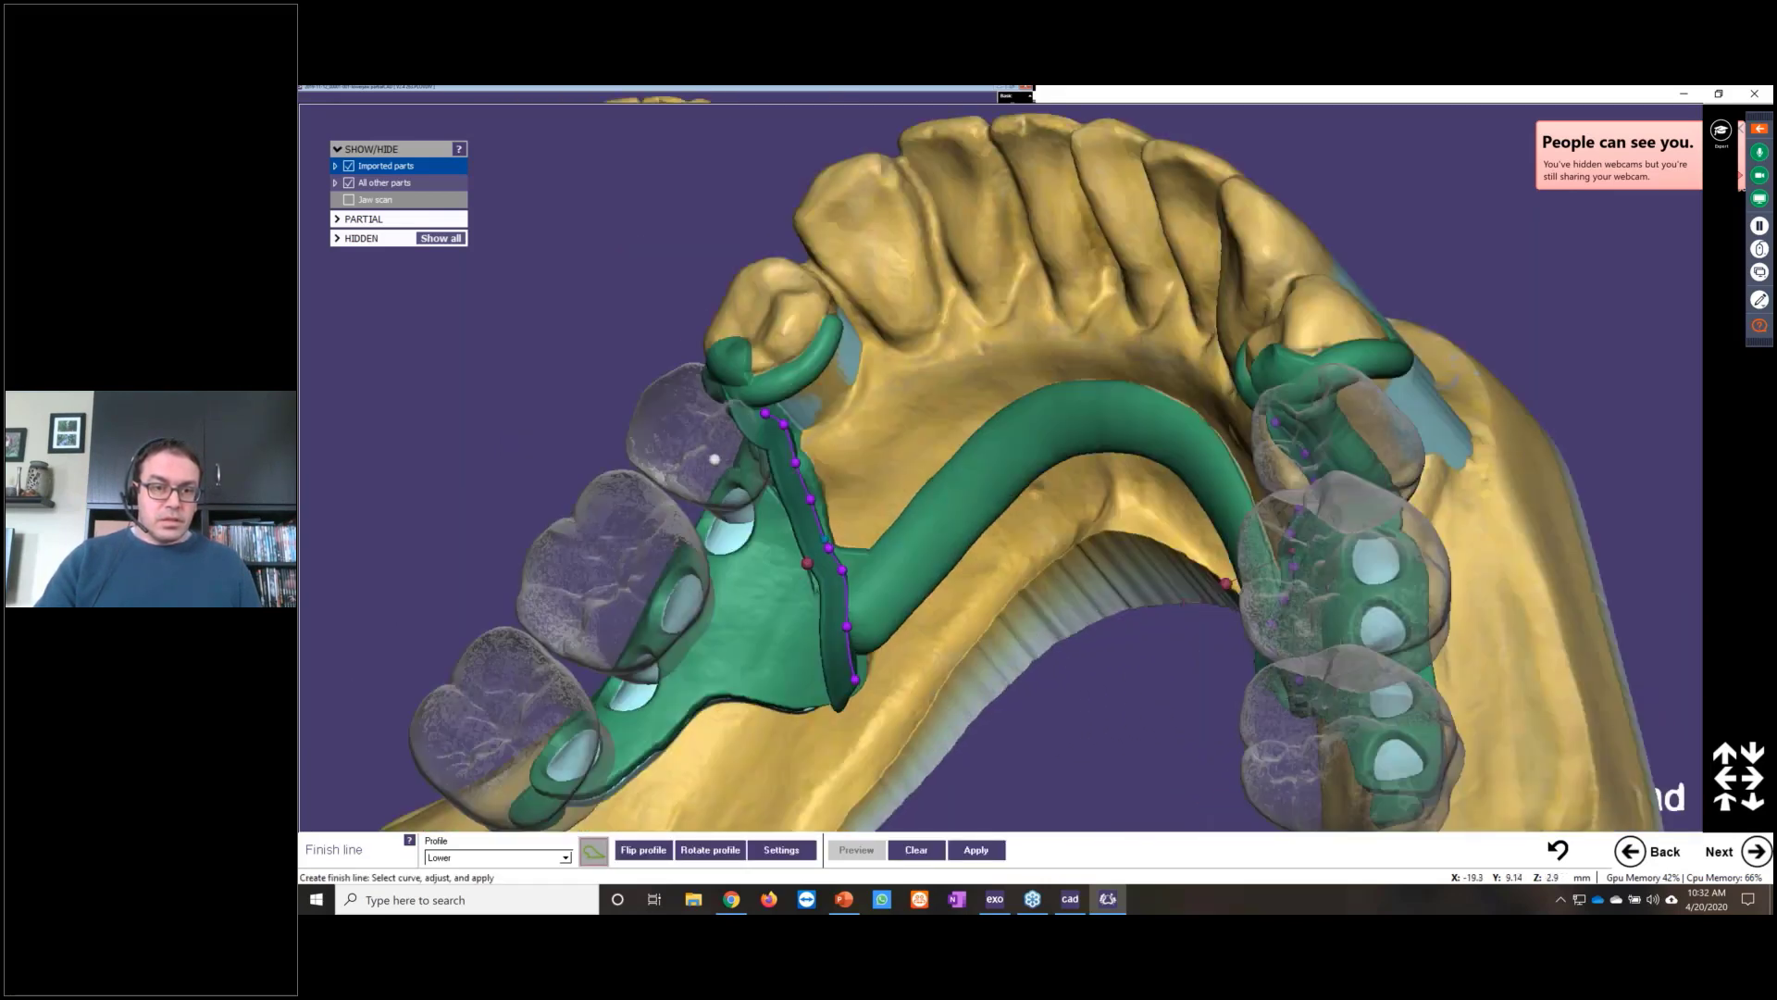
left_click_drag(842, 570, 845, 570)
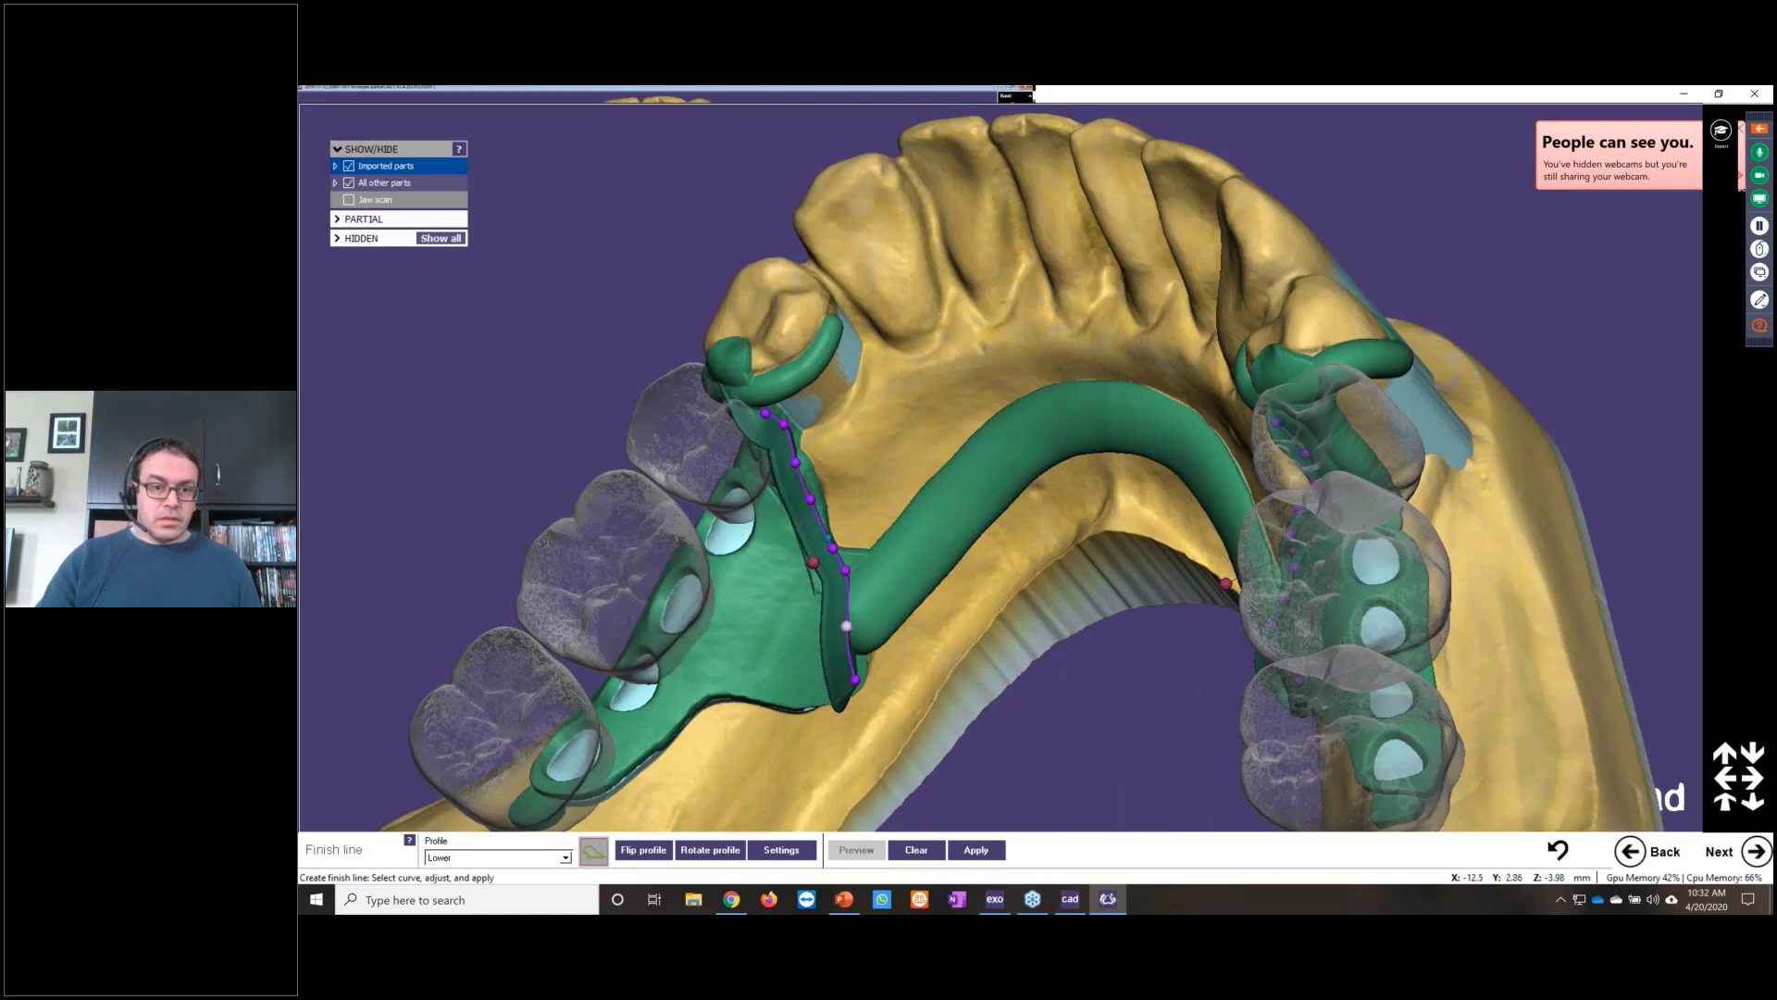
left_click(856, 694)
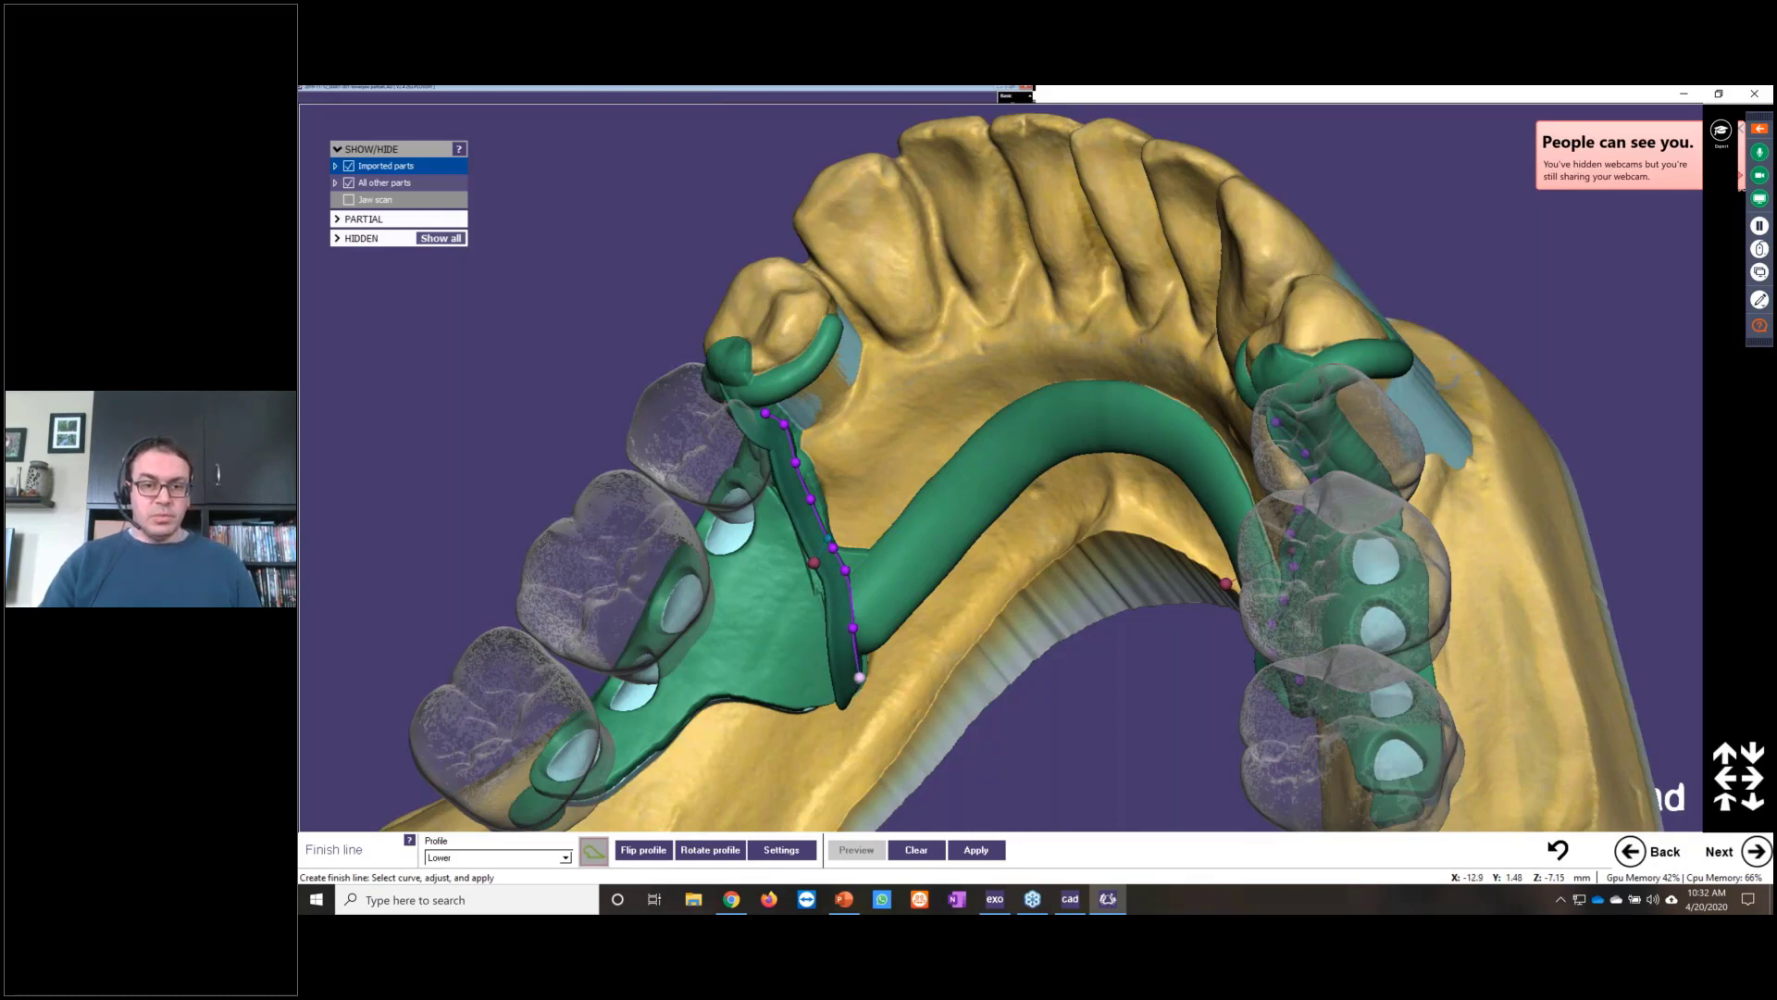
scroll(1127, 738, "down", 3)
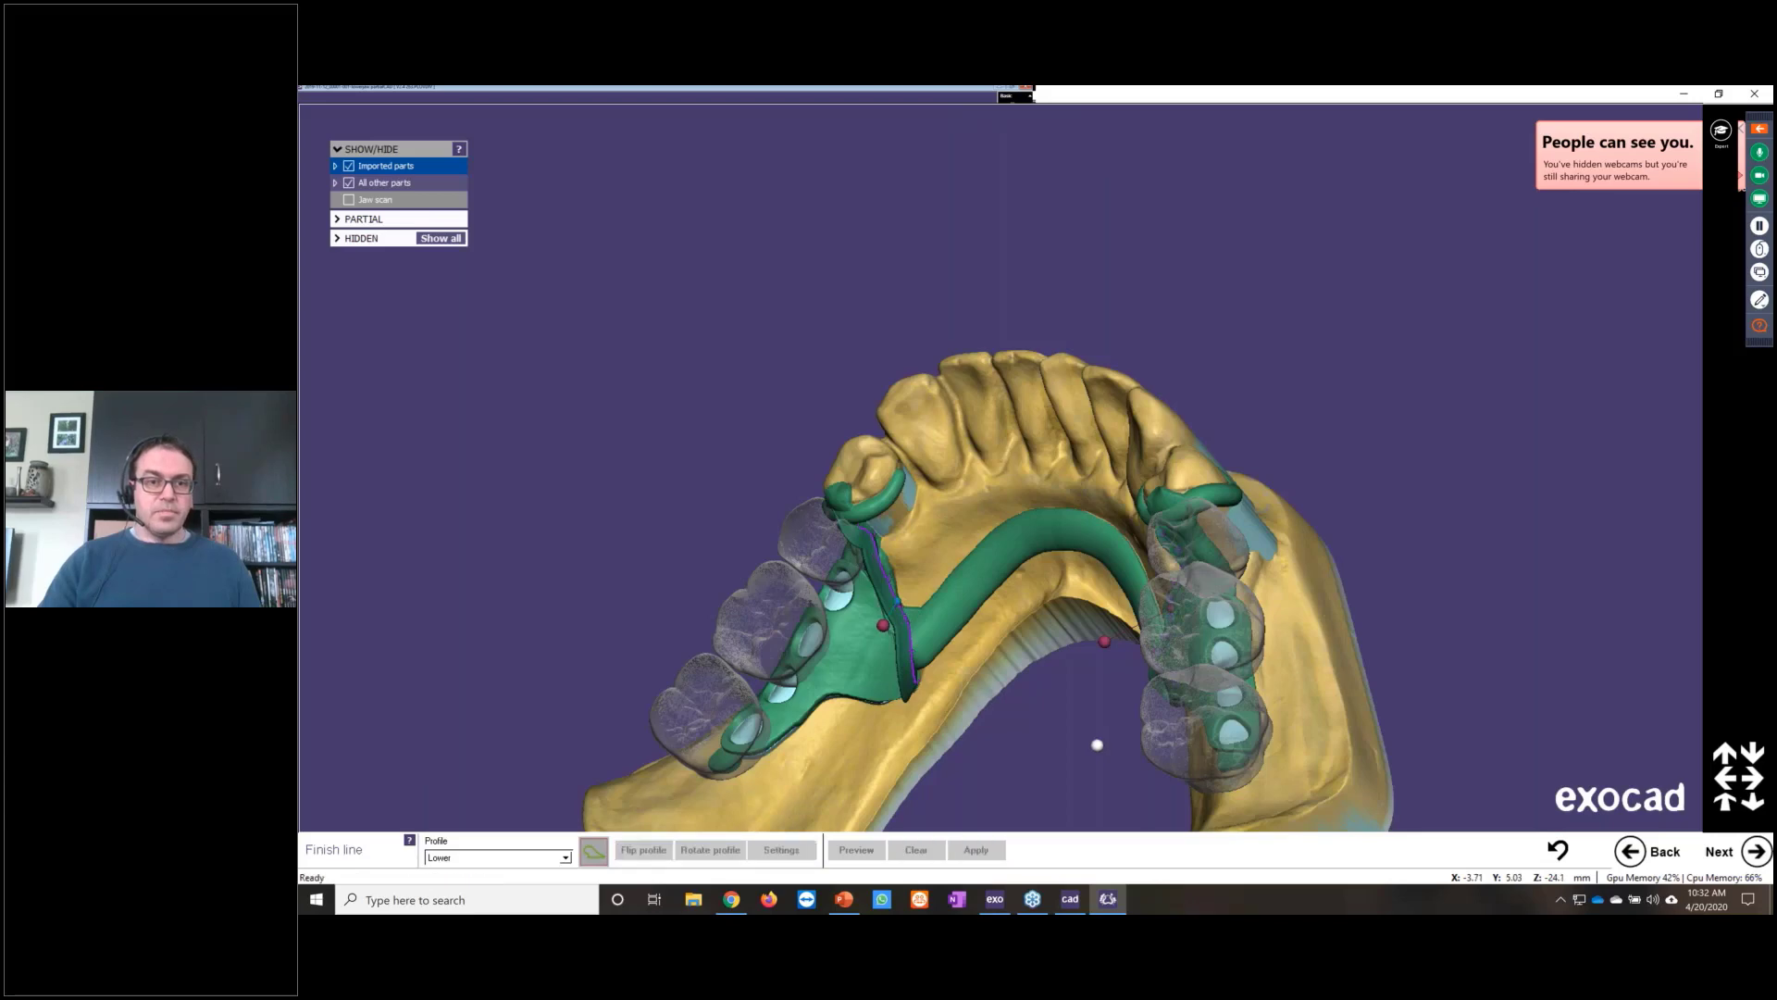
right_click_drag(1096, 745, 1062, 546)
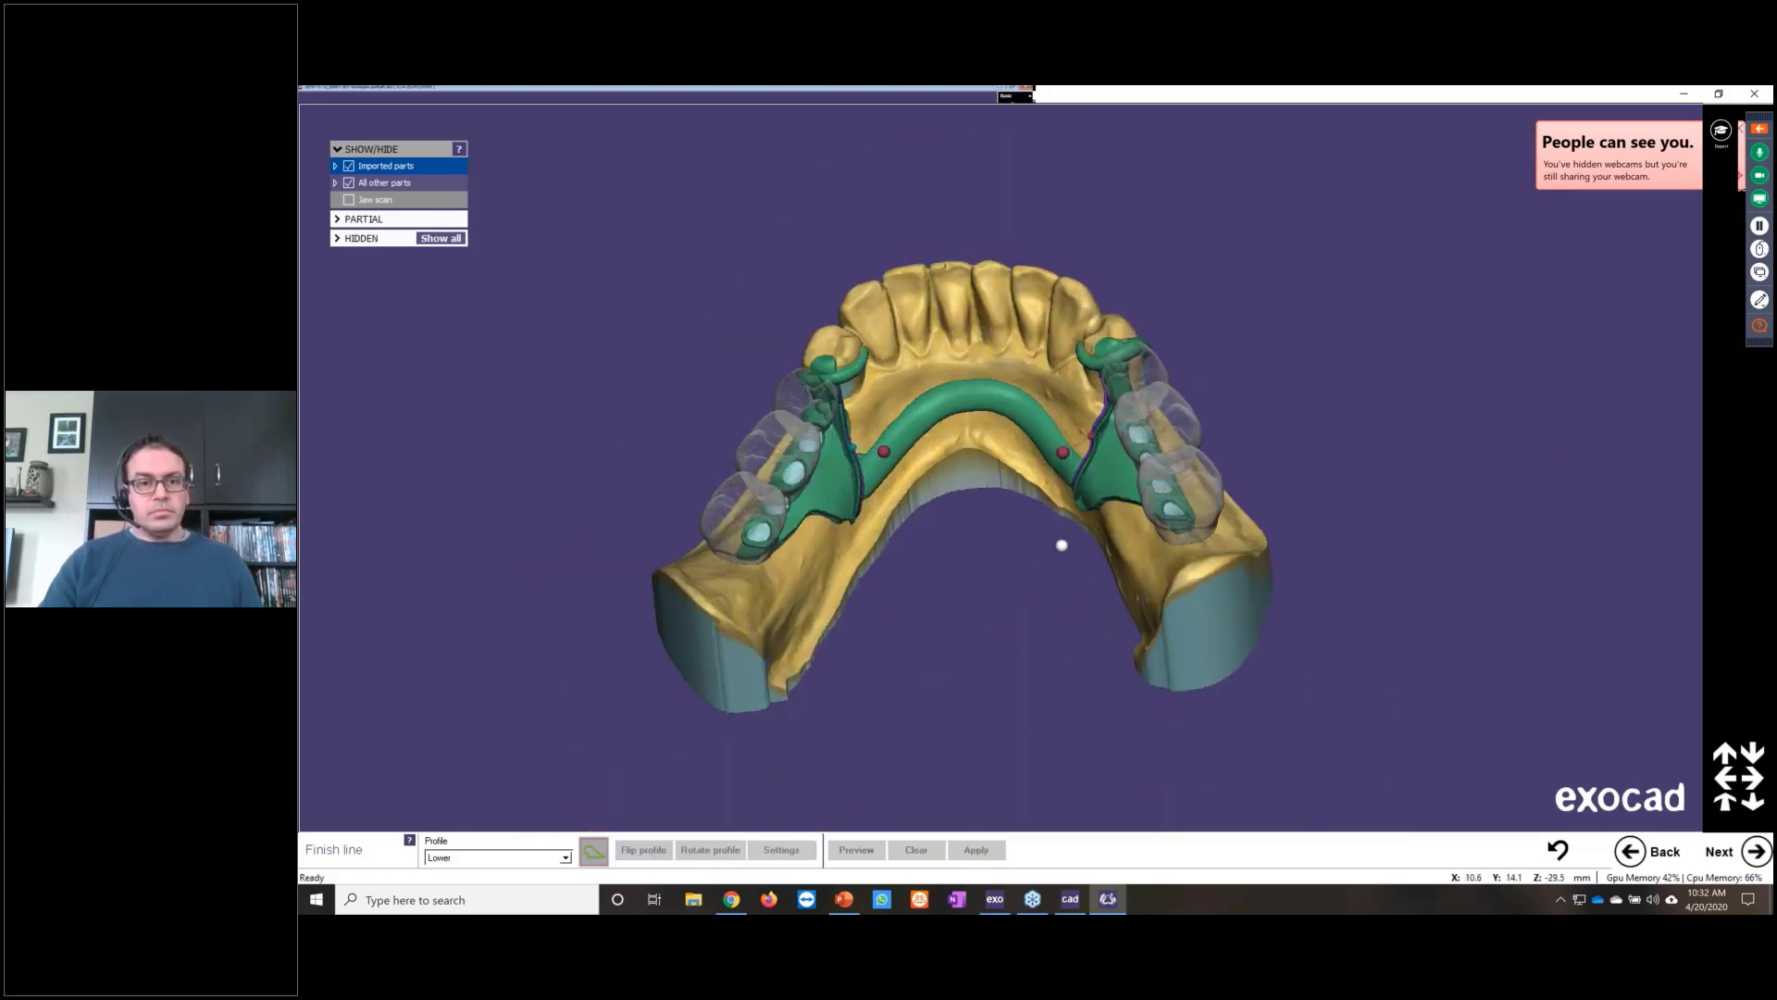
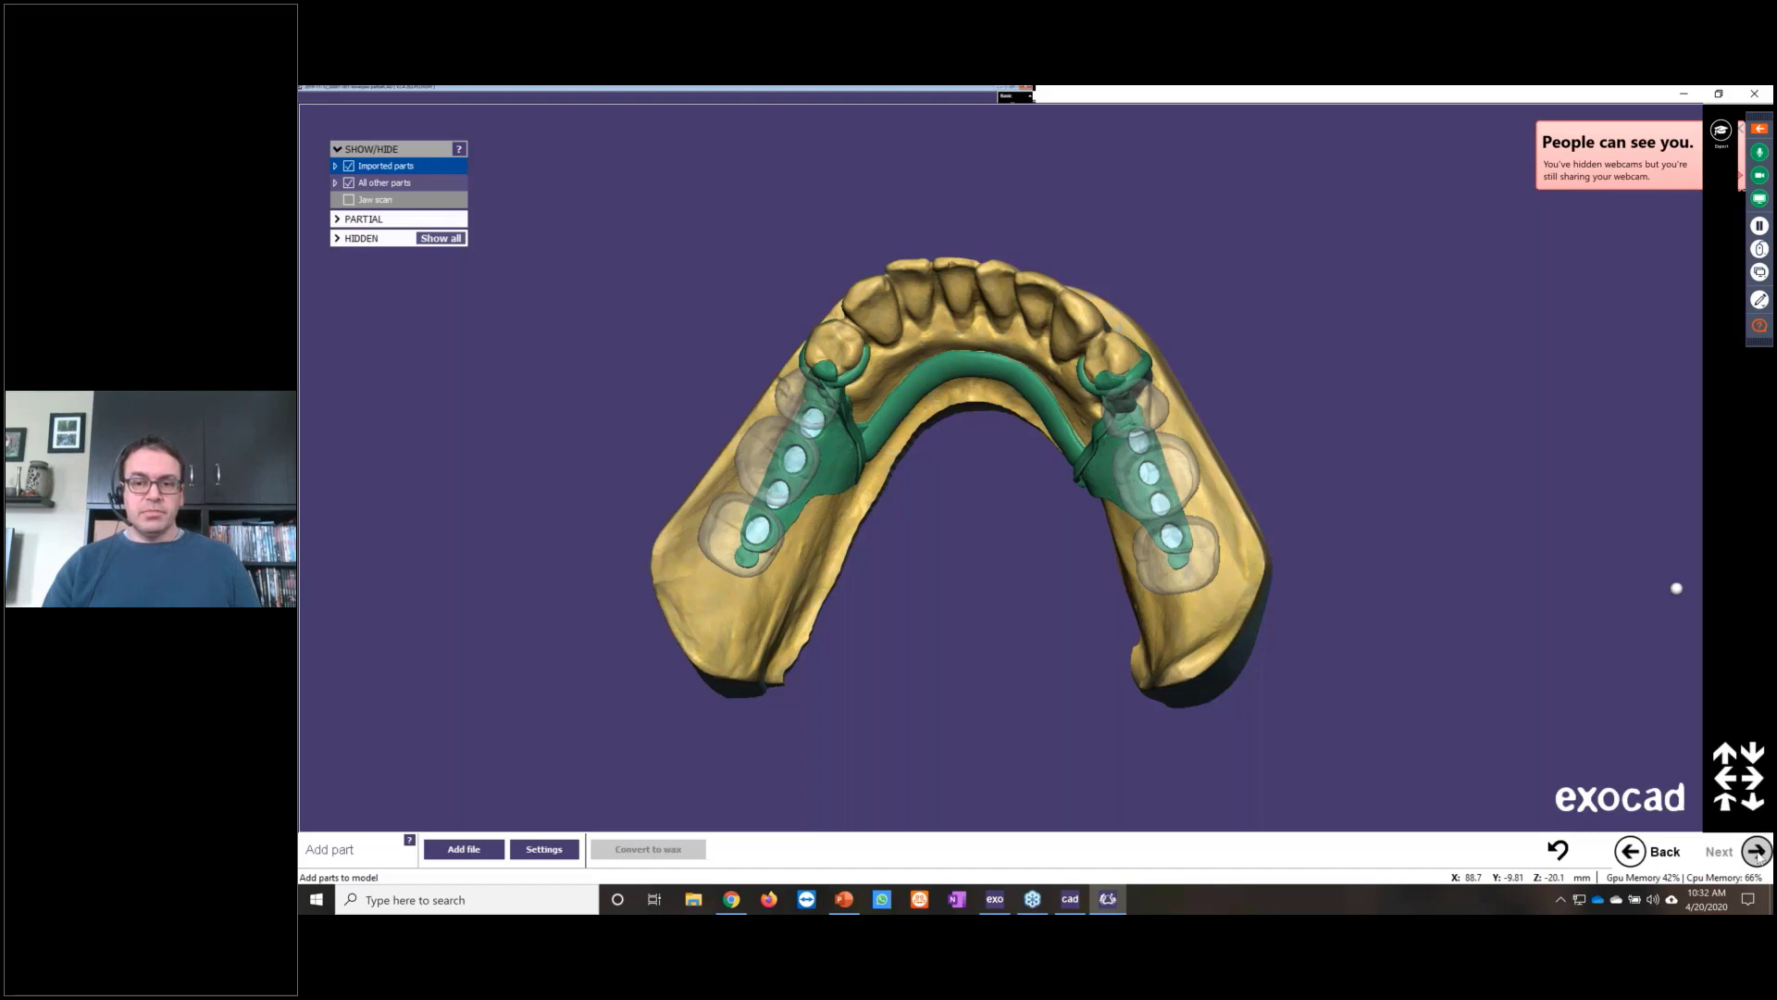
Step: Proceed to wax editing and smooth the left side with the 3.00 mm tool, from the clasp connector down along the finish line
left_click(1755, 850)
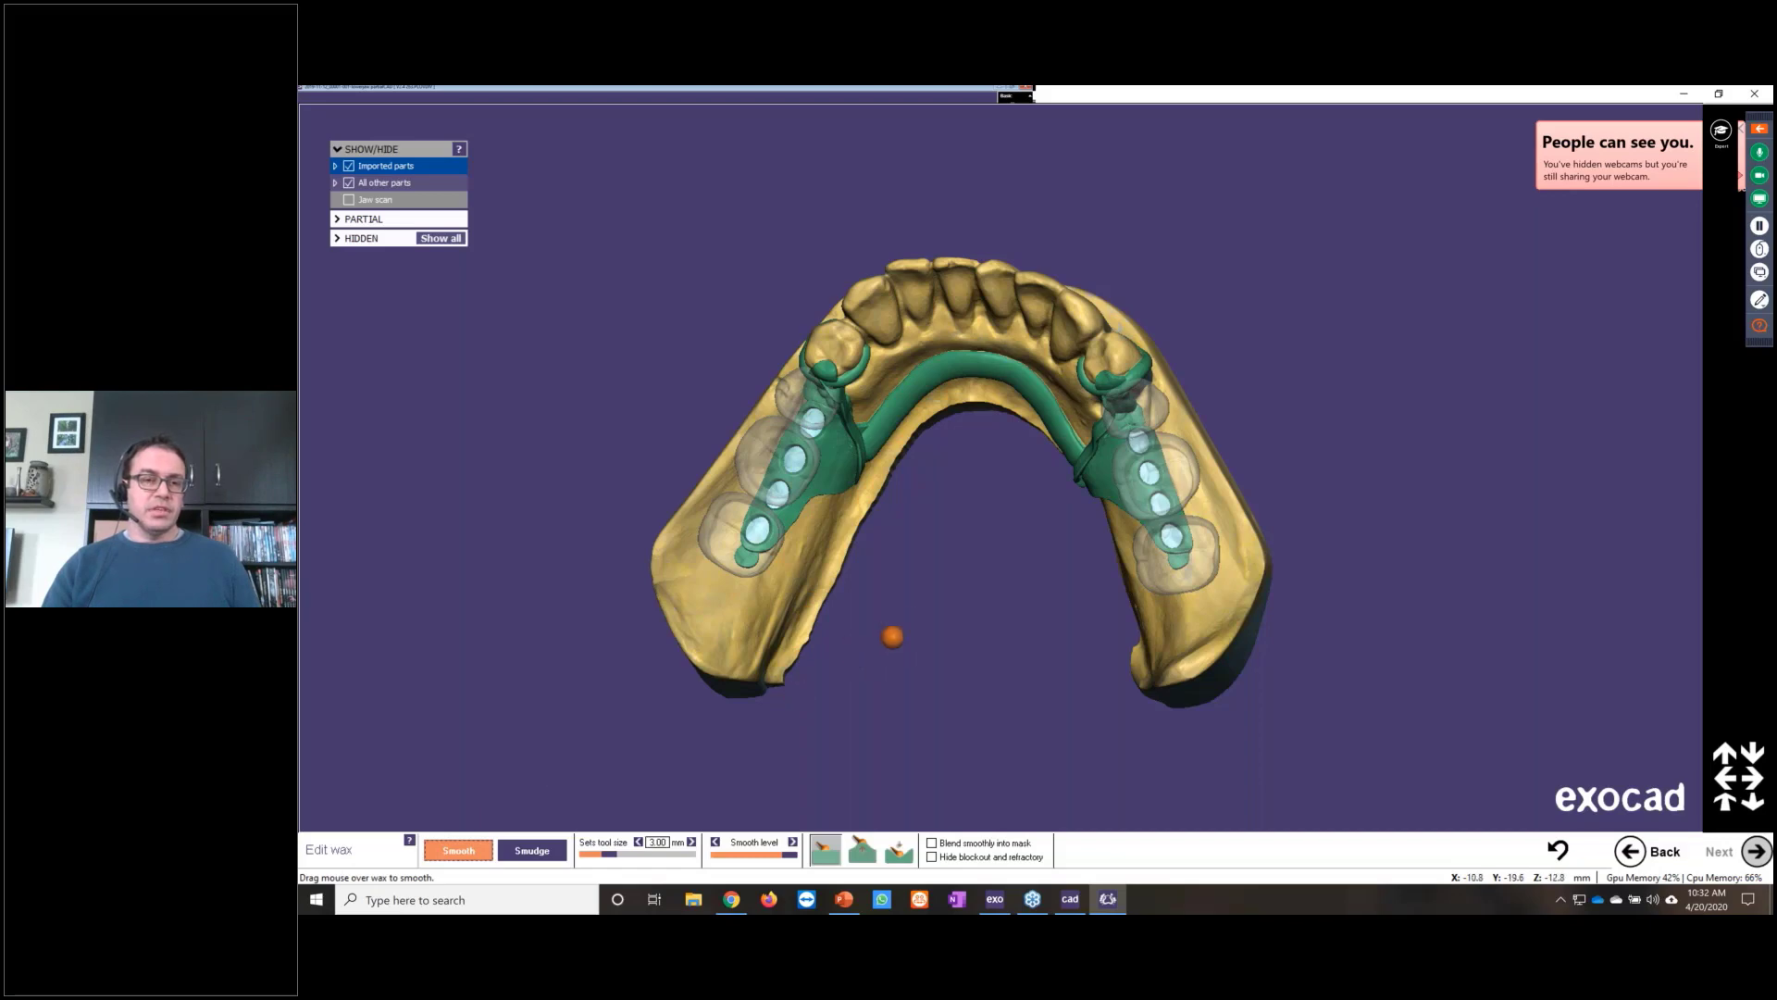
right_click_drag(941, 595, 943, 587)
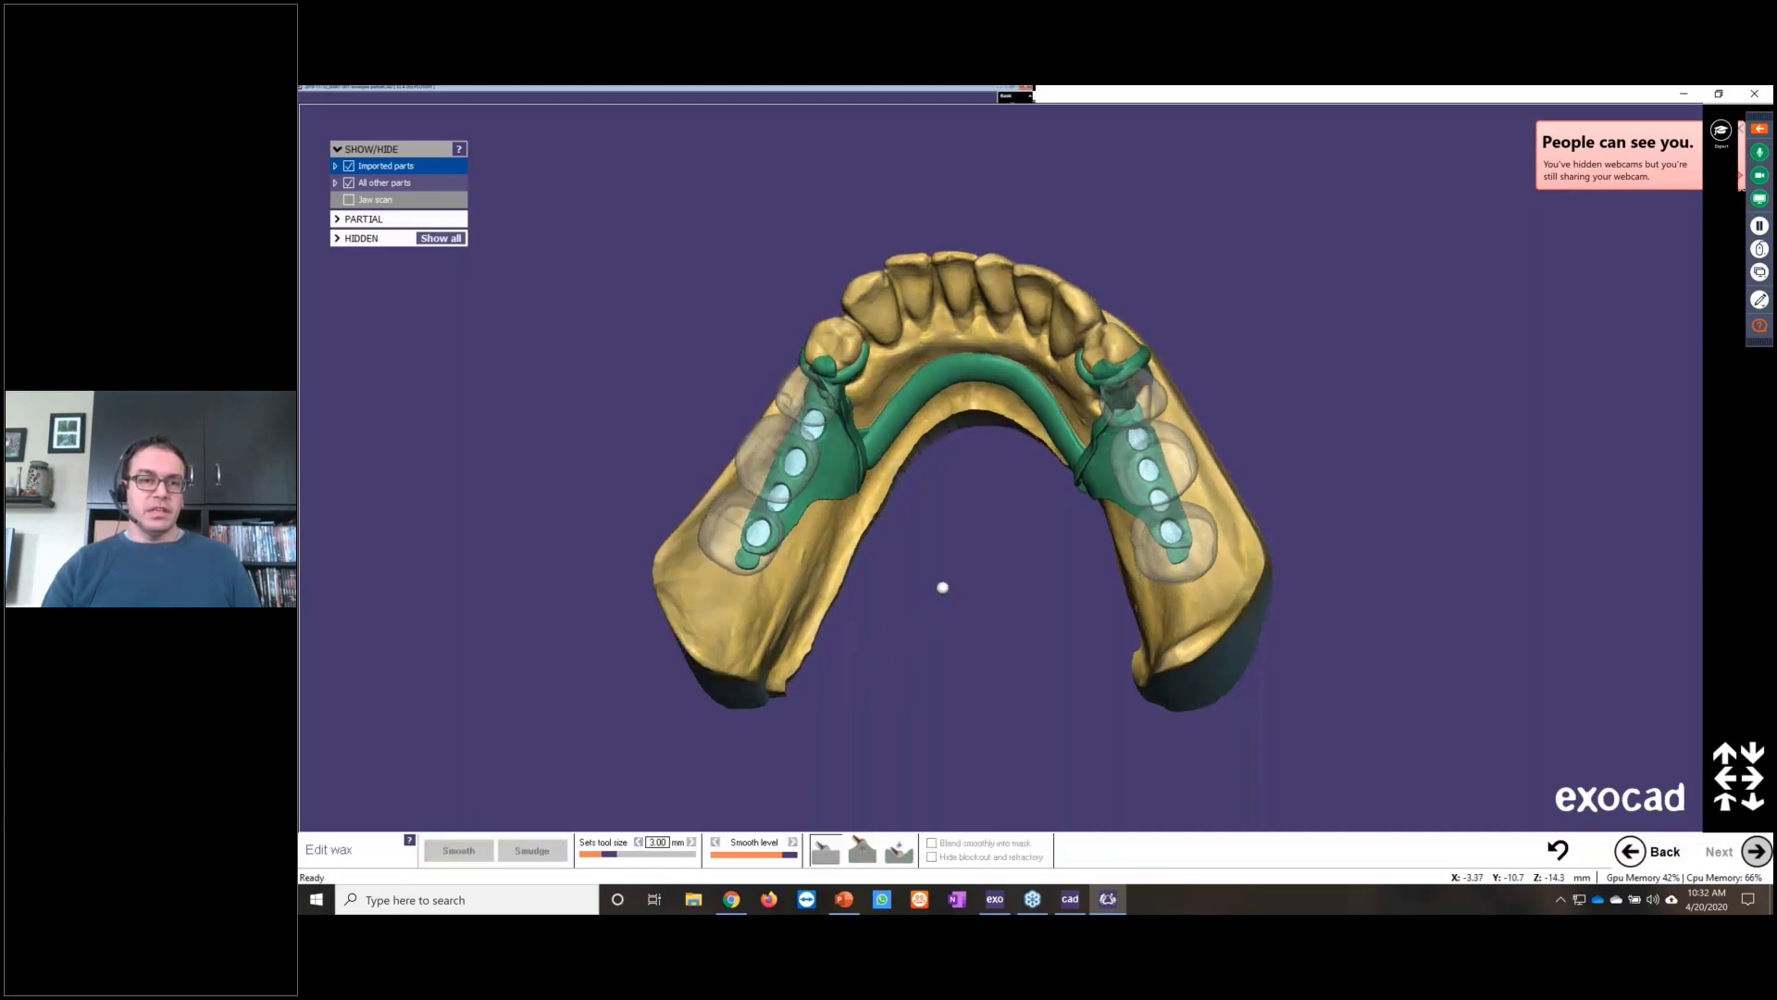
scroll(824, 408, "up", 5)
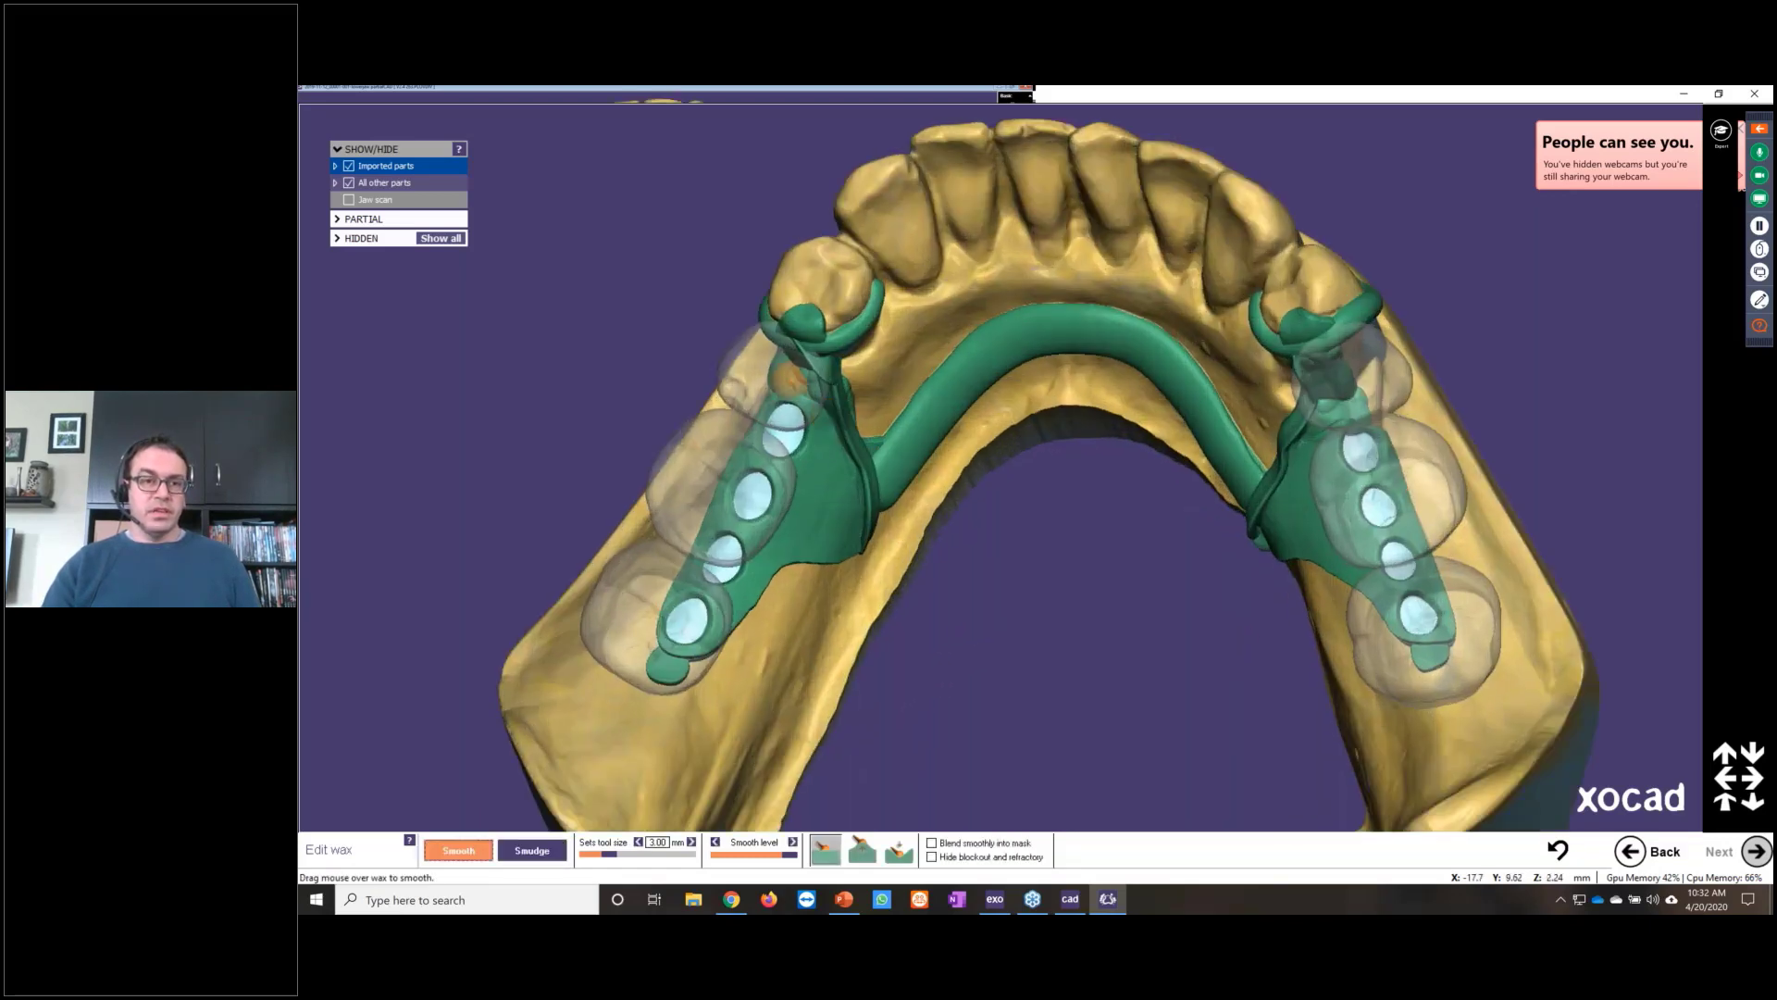
scroll(787, 374, "up", 3)
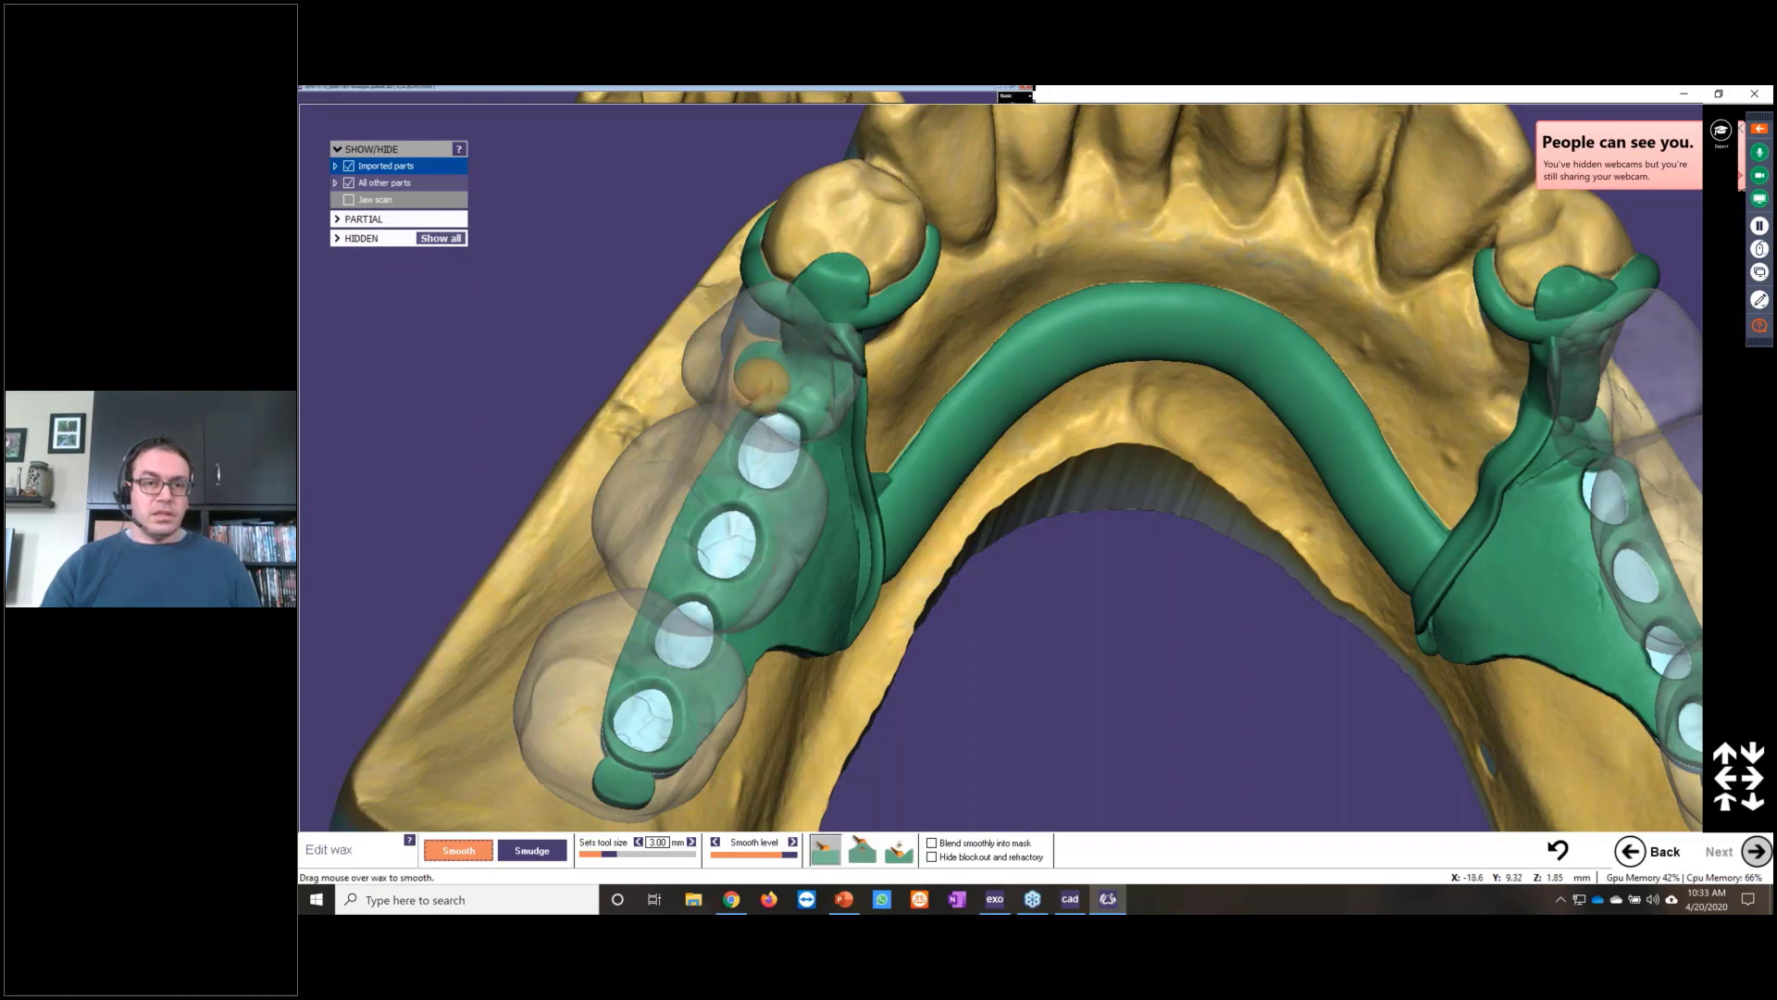
mouse_move(814, 337)
left_mouse_down()
mouse_move(849, 583)
mouse_move(893, 543)
left_mouse_up()
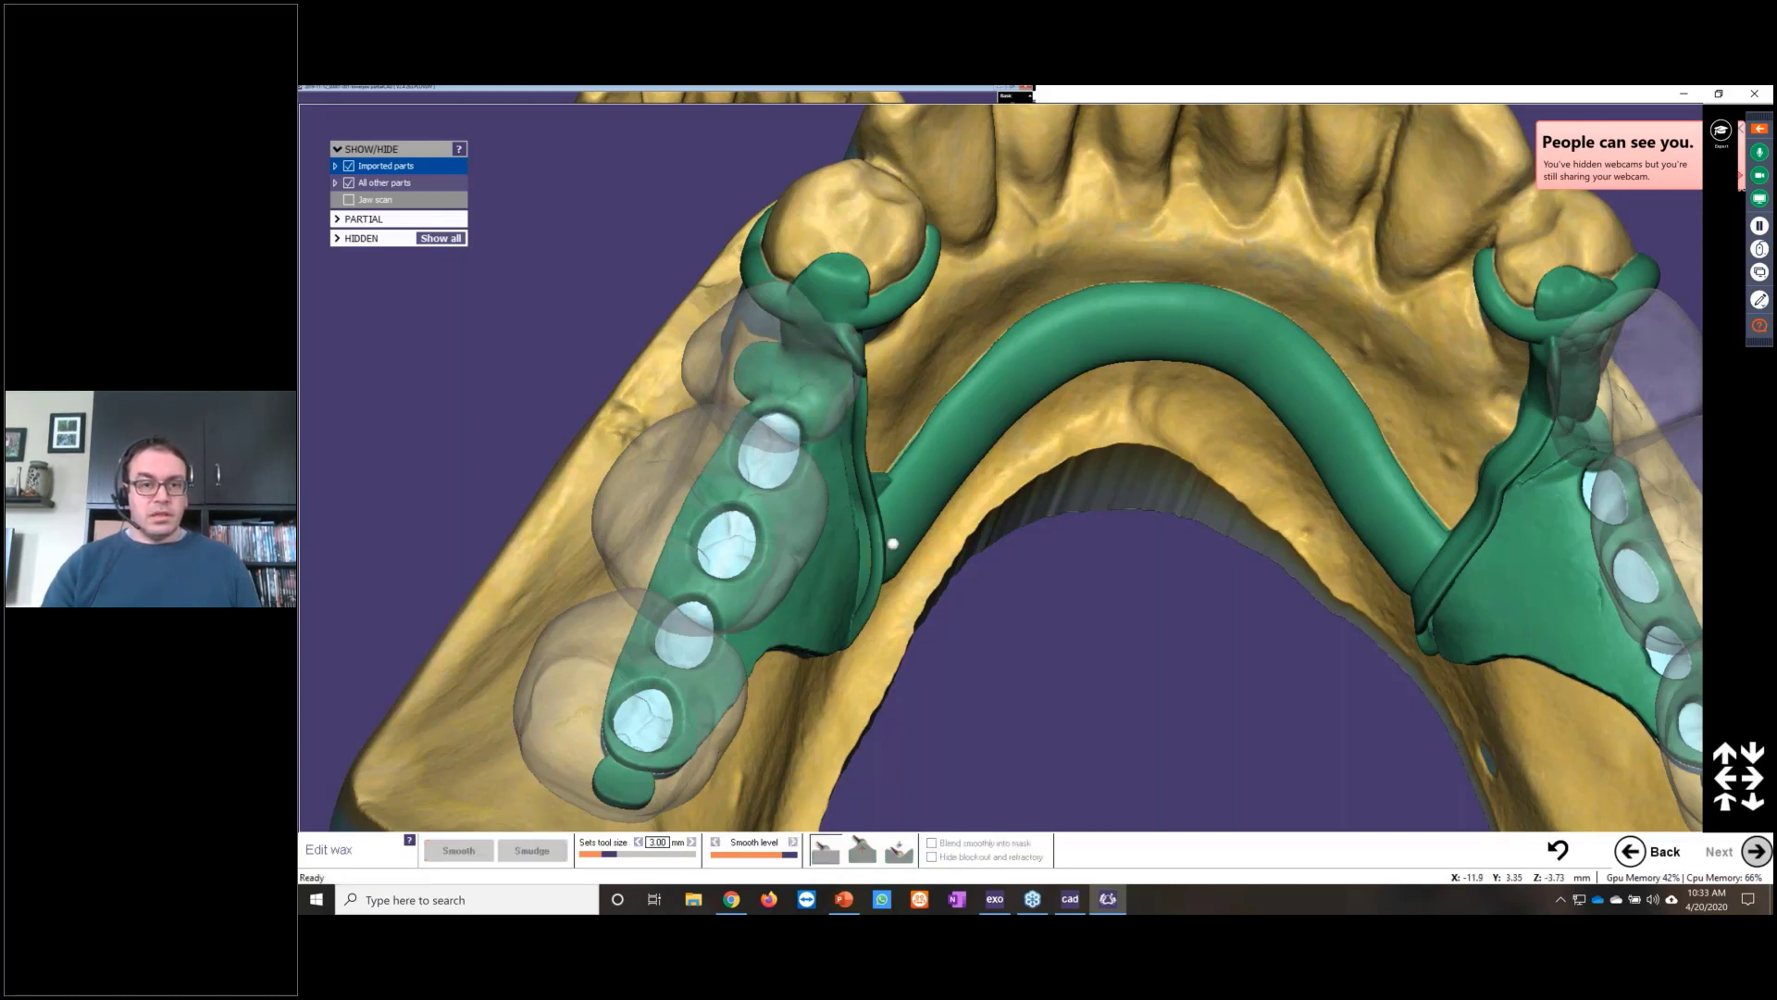
right_click_drag(893, 544, 880, 460)
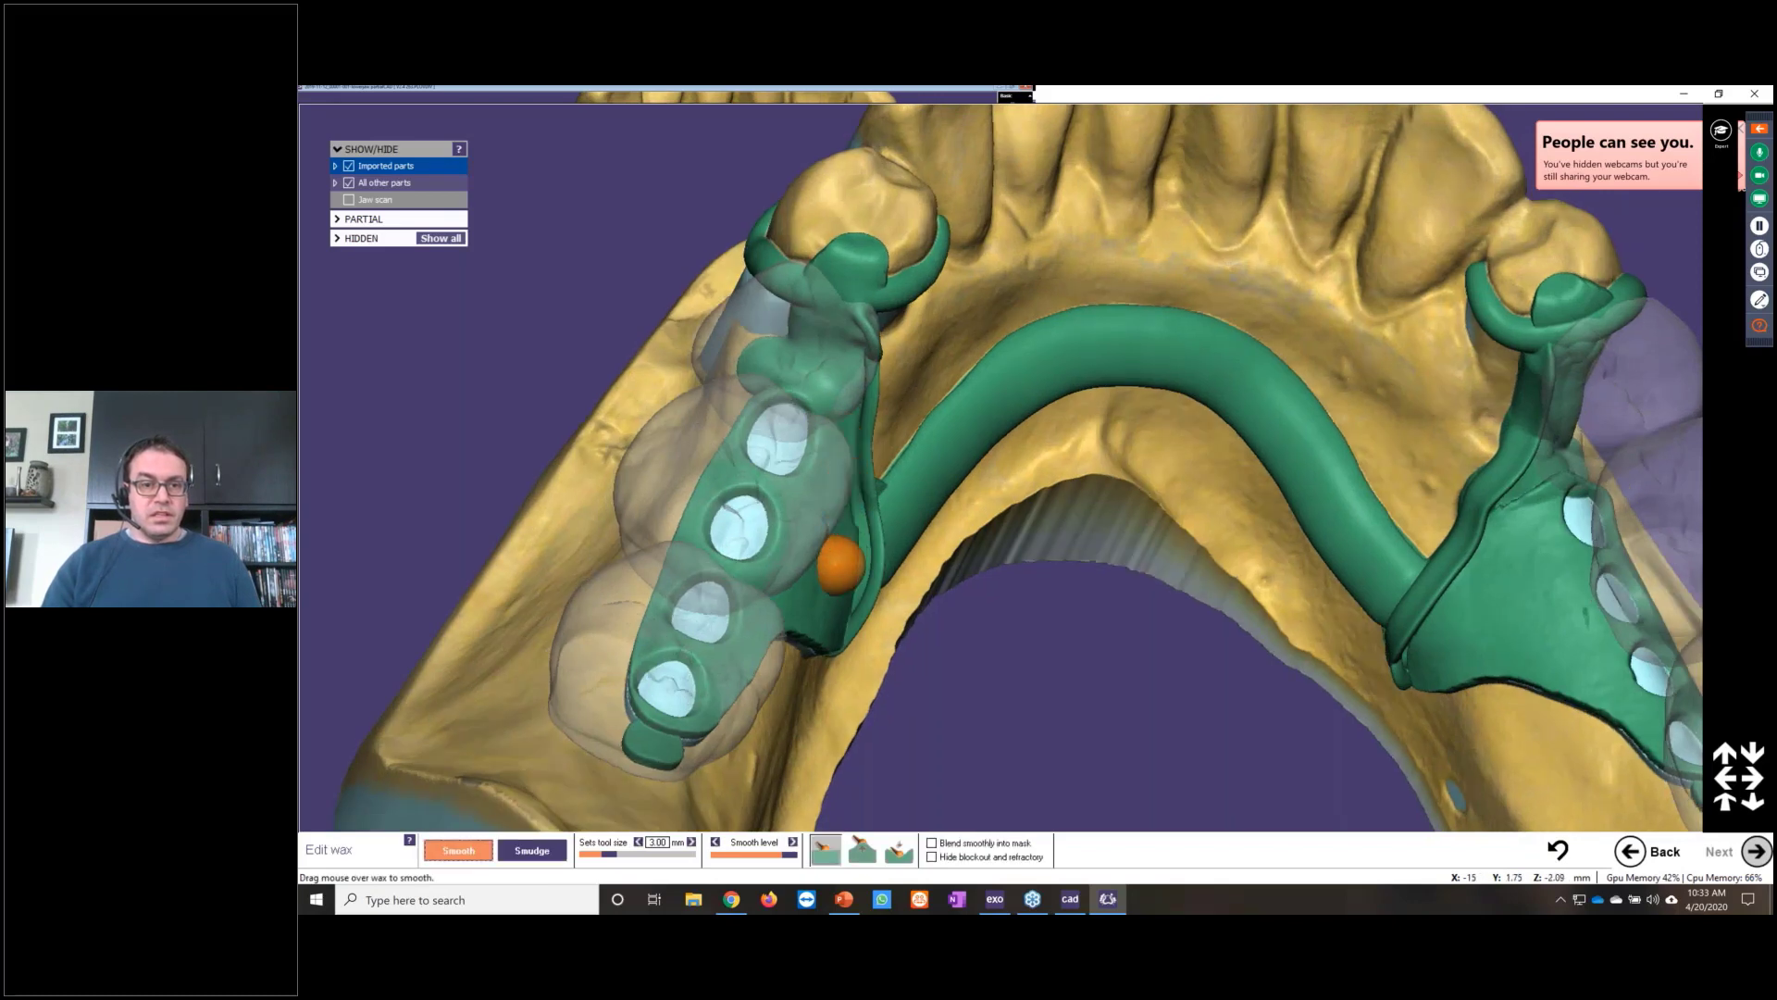
mouse_move(839, 564)
left_mouse_down()
mouse_move(936, 579)
mouse_move(886, 613)
left_mouse_up()
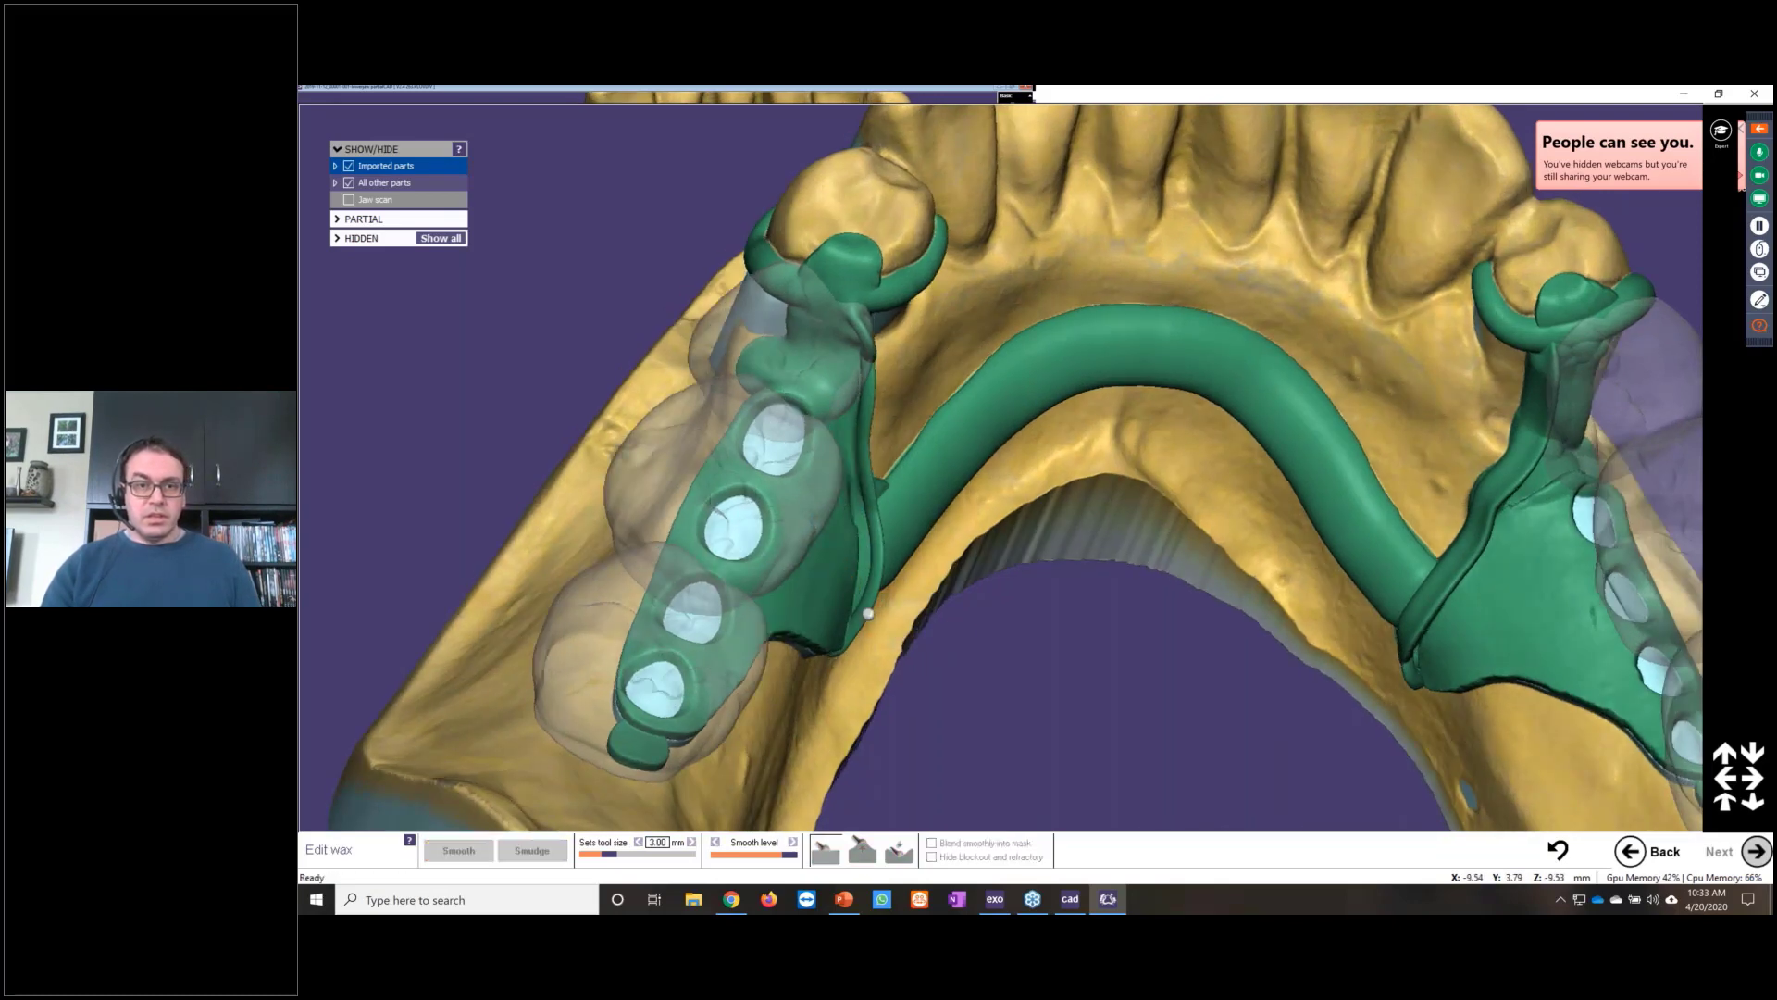
Step: Smooth the wax where the lingual bar meets the left finish line, using the middle smoothing mode and the first one
mouse_move(885, 614)
right_mouse_down()
mouse_move(868, 613)
mouse_move(920, 309)
right_mouse_up()
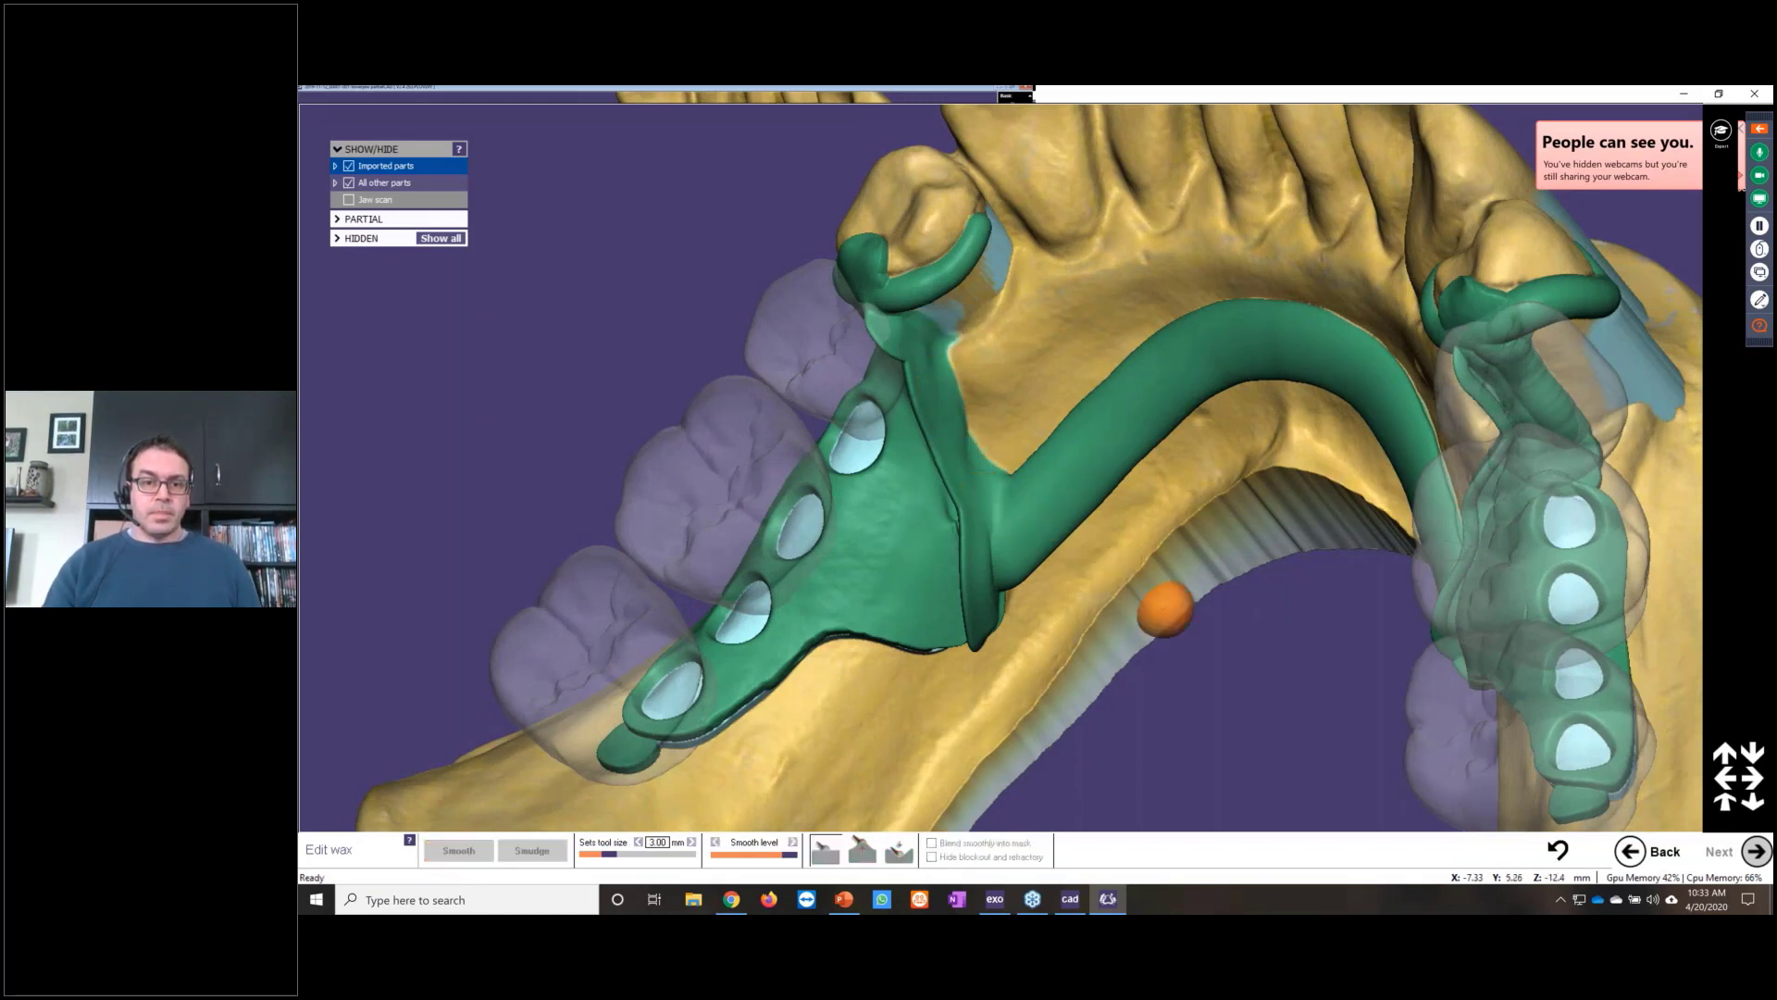
mouse_move(1162, 607)
right_mouse_down()
mouse_move(1040, 518)
mouse_move(908, 484)
right_mouse_up()
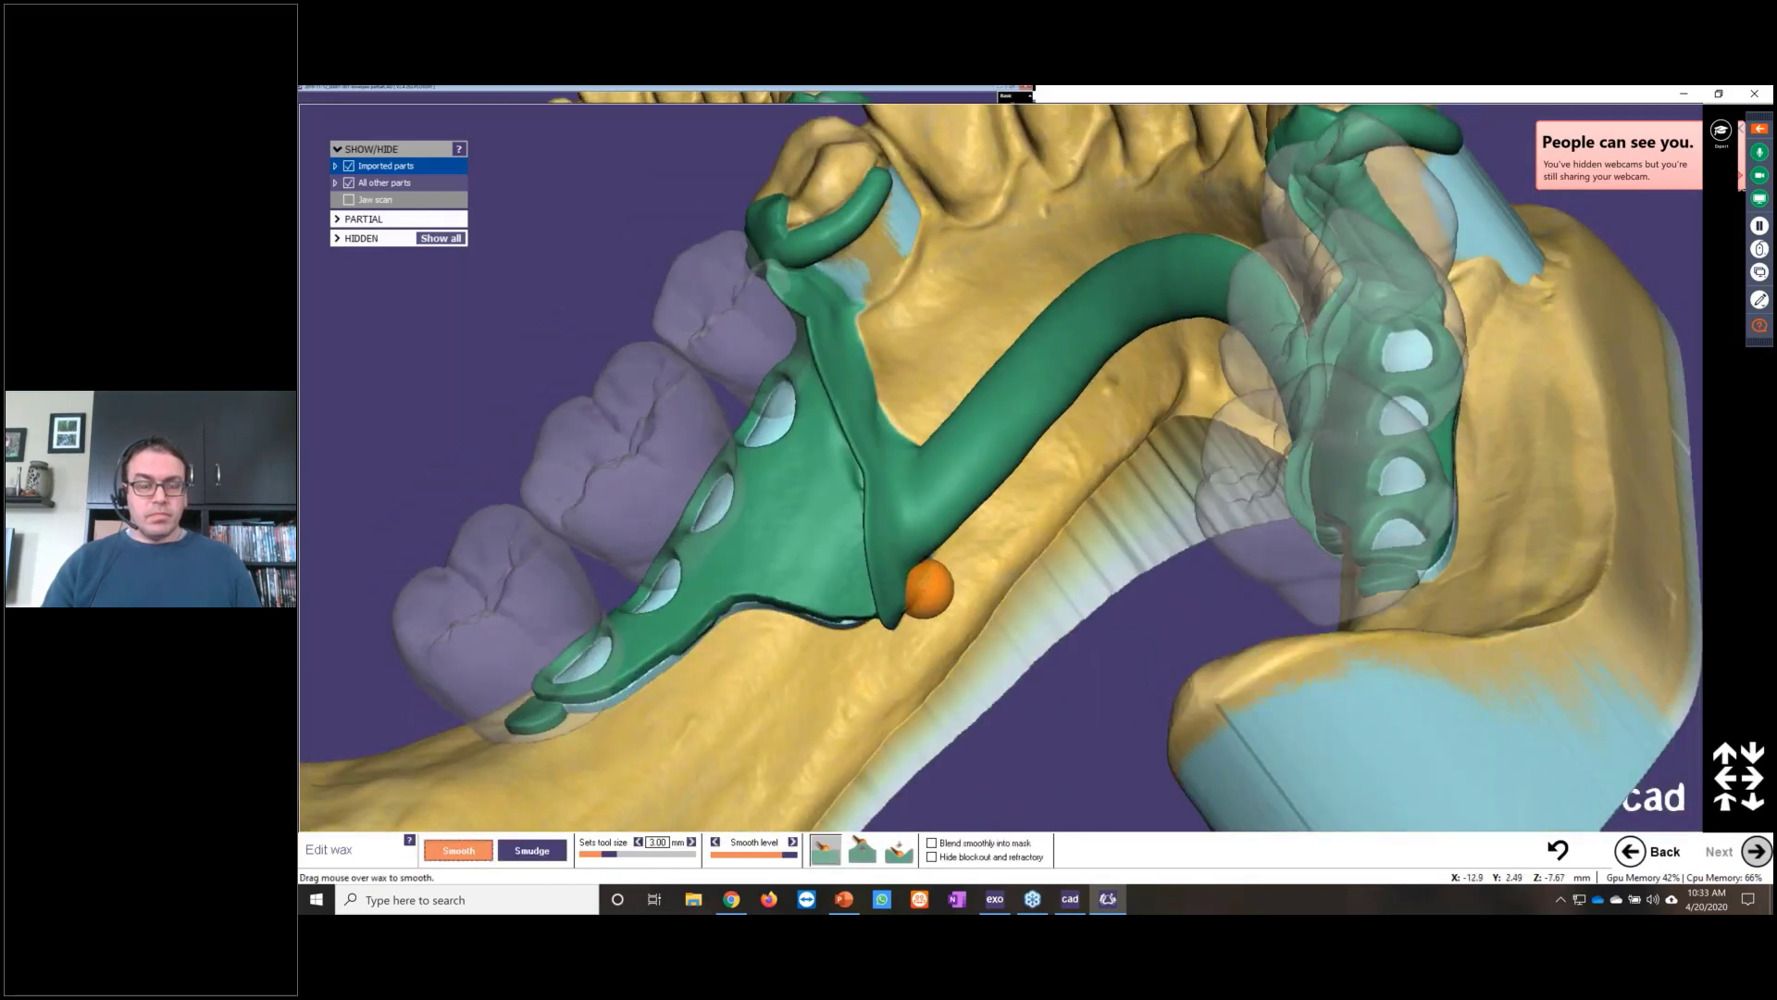
left_click(862, 851)
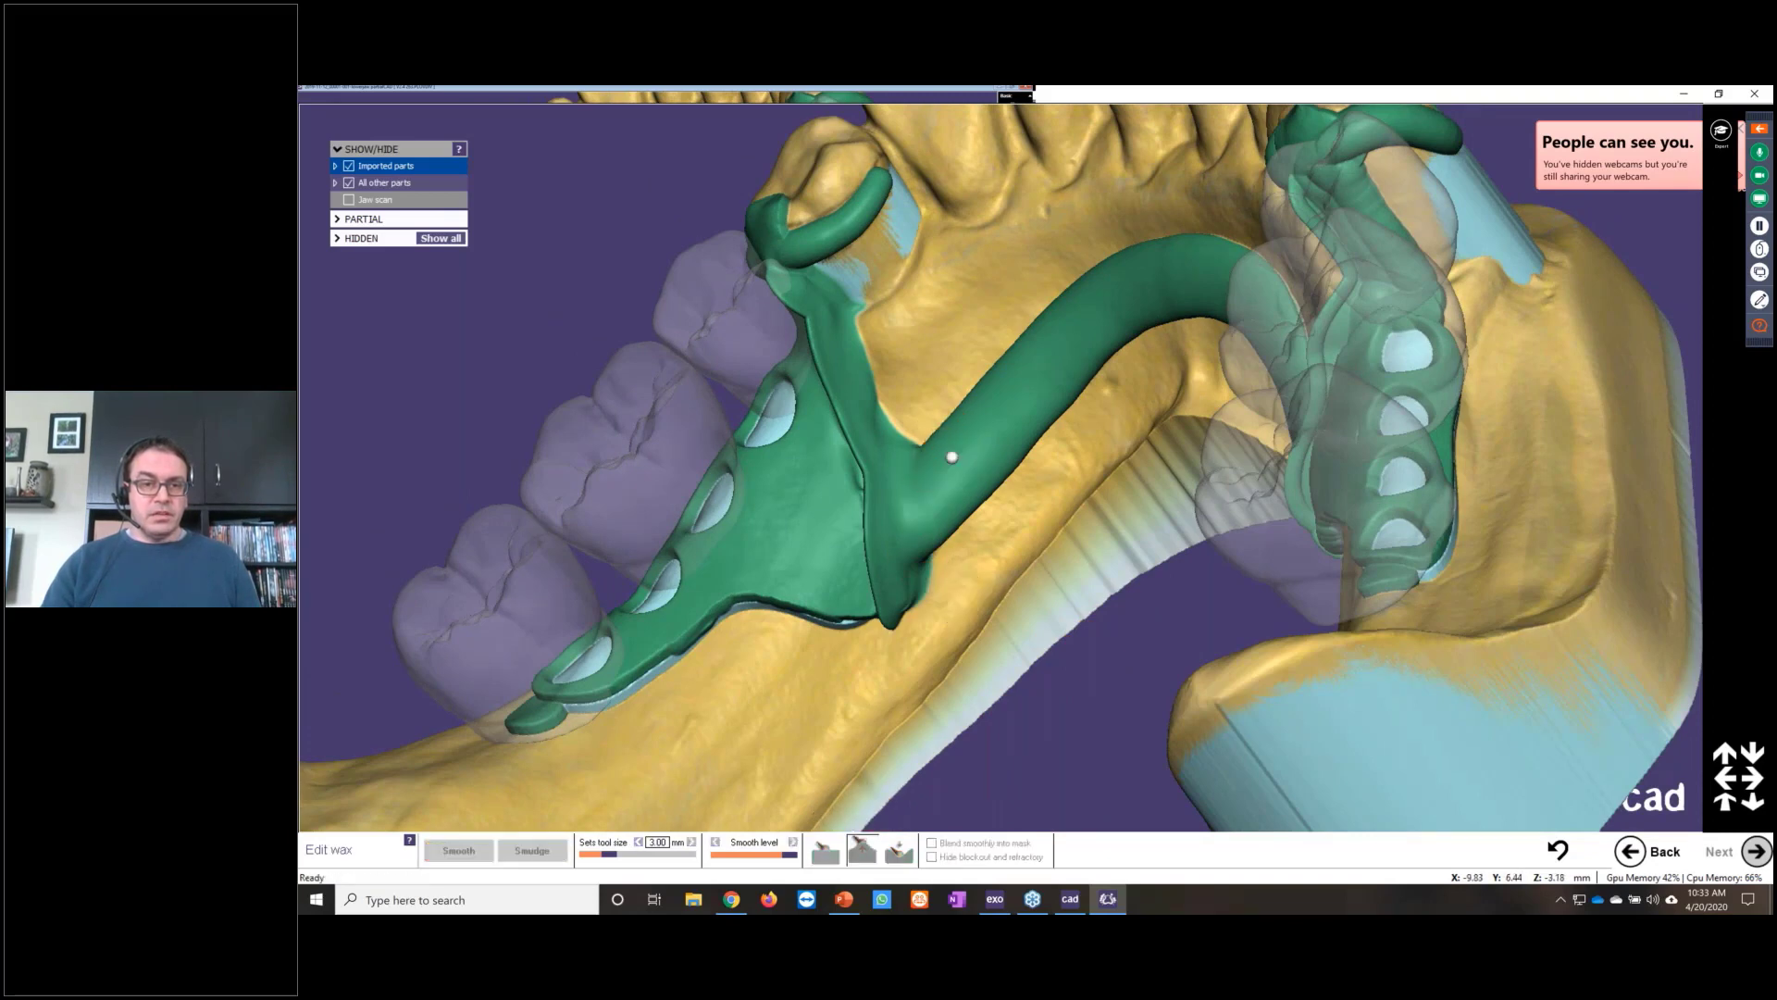
right_click_drag(951, 456, 936, 409)
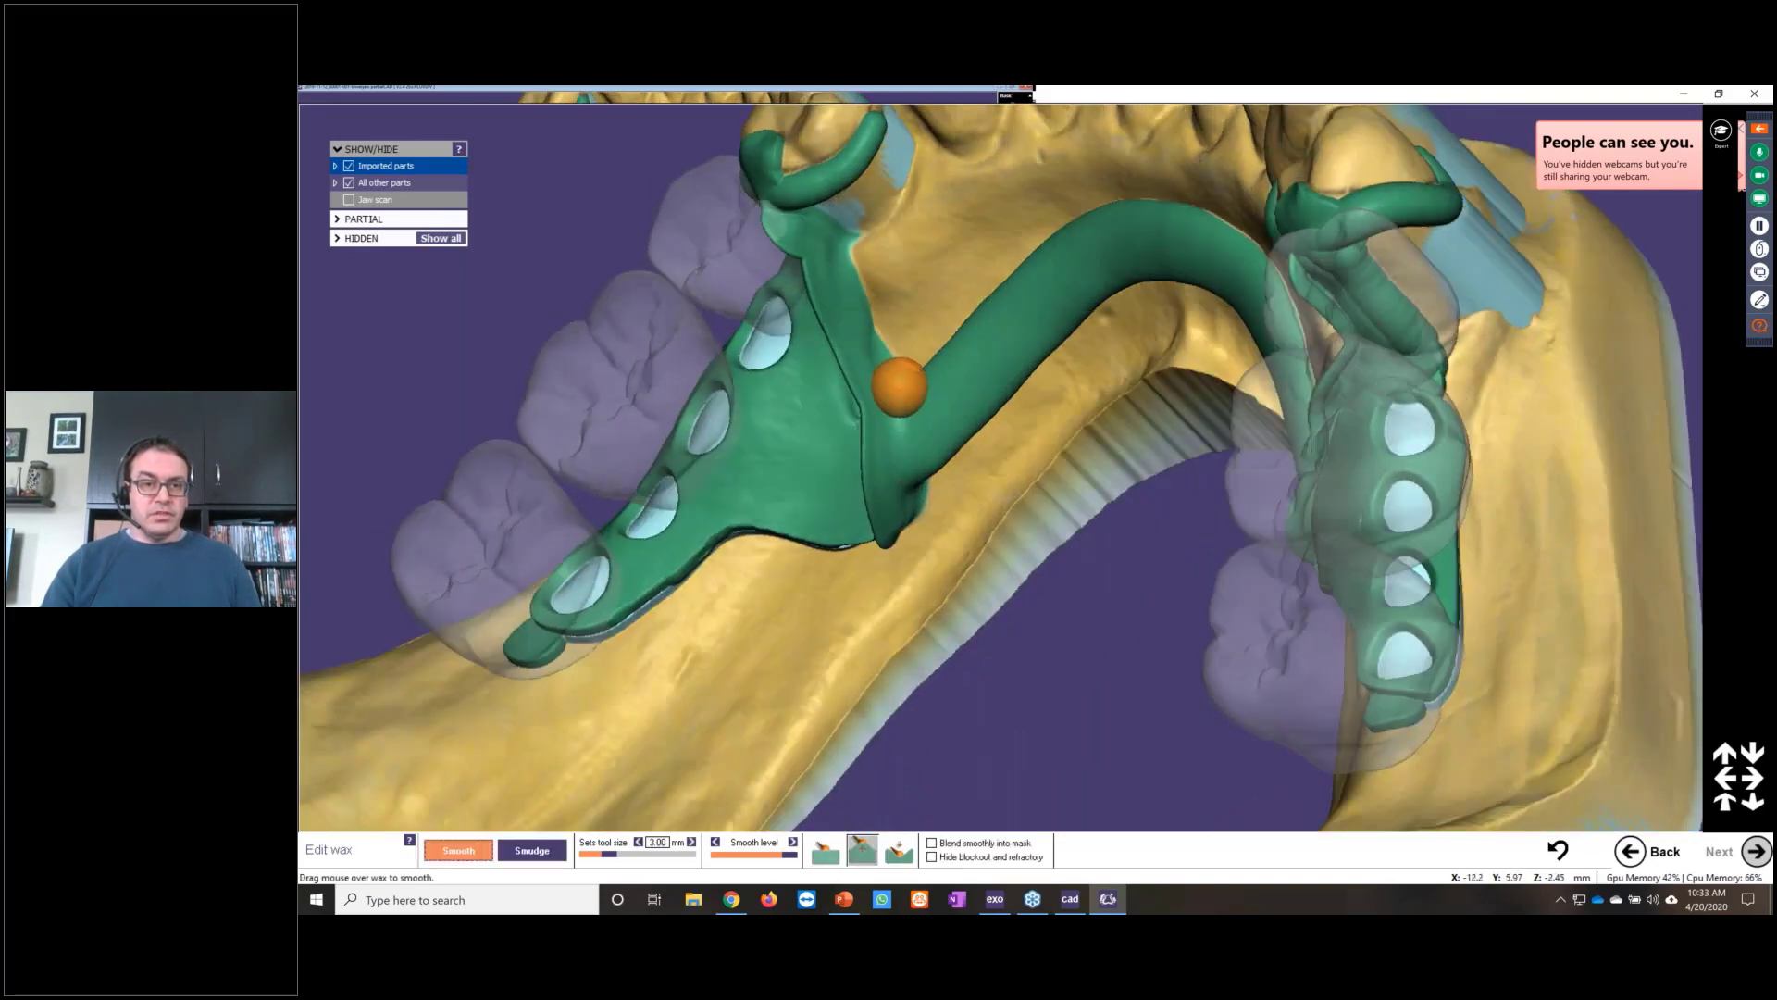
mouse_move(904, 422)
left_mouse_down()
mouse_move(936, 408)
mouse_move(905, 413)
mouse_move(913, 469)
left_mouse_up()
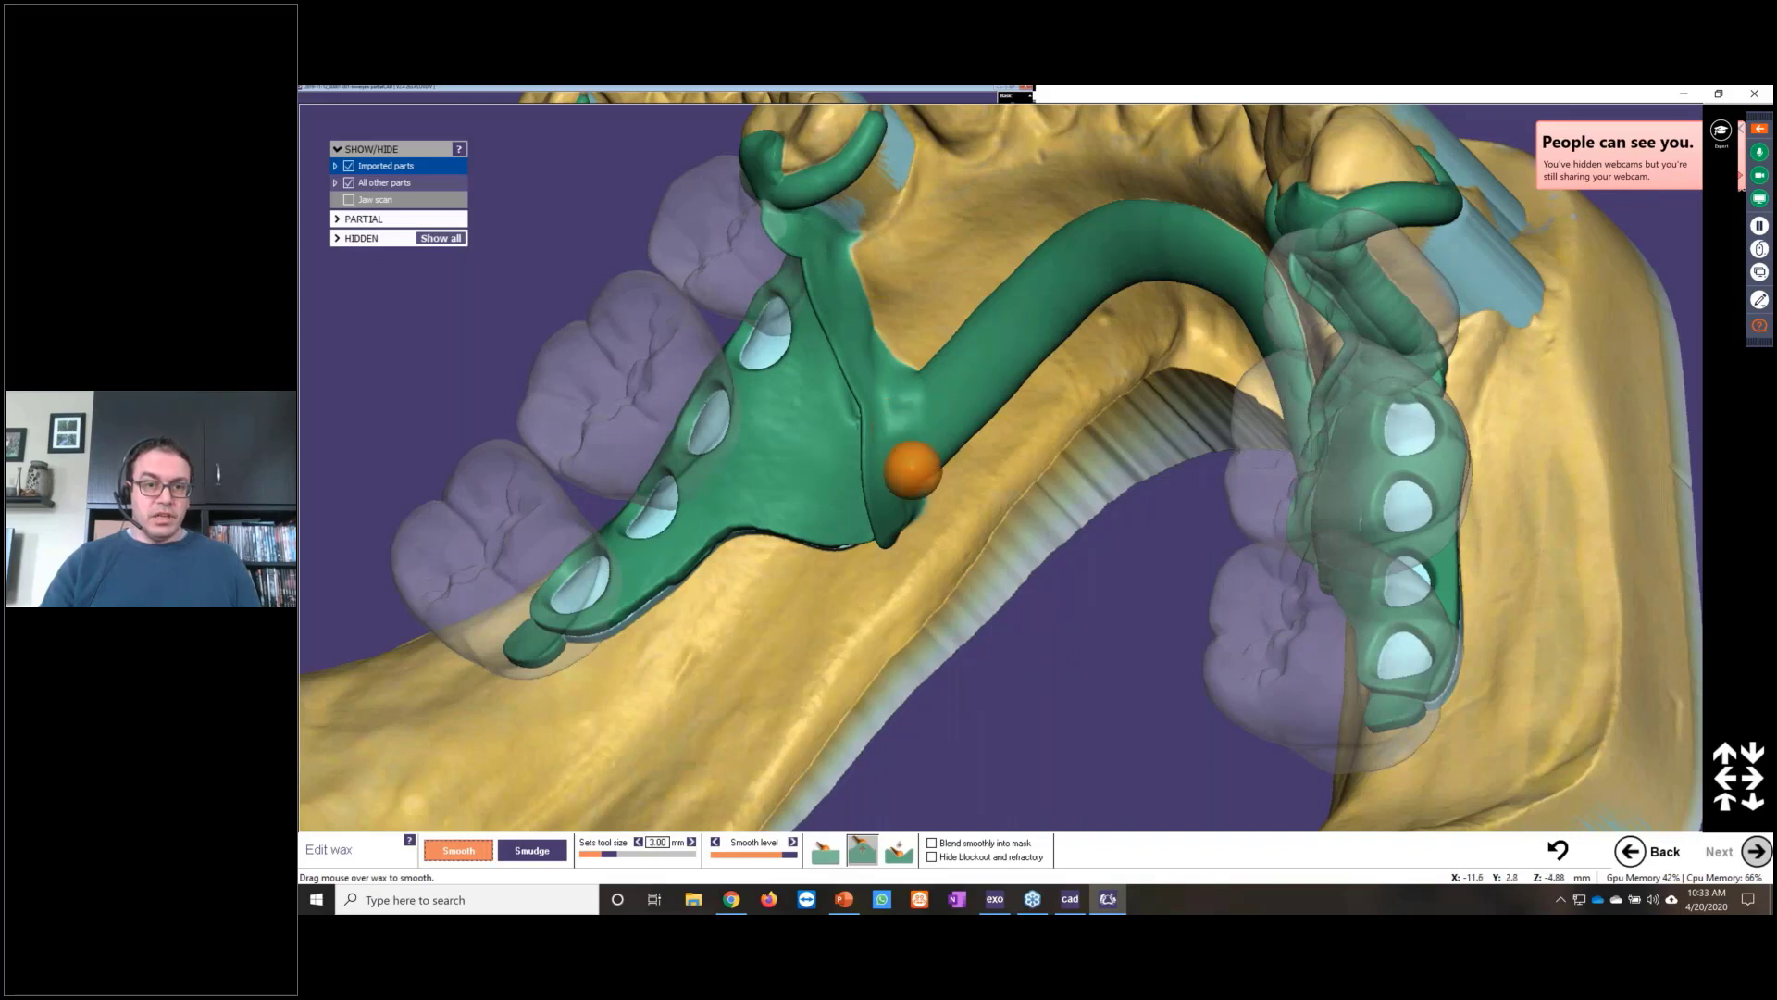
left_click(825, 850)
mouse_move(894, 539)
left_mouse_down()
mouse_move(880, 416)
mouse_move(908, 376)
mouse_move(904, 444)
mouse_move(1069, 523)
left_mouse_up()
Step: Smooth the wax on the right side at the lingual bar junction and from the clasp rest down the connector to the mesh
mouse_move(1051, 559)
right_mouse_down()
mouse_move(1171, 571)
mouse_move(1231, 335)
right_mouse_up()
left_click_drag(1232, 335, 1122, 531)
right_click_drag(1231, 603, 1217, 604)
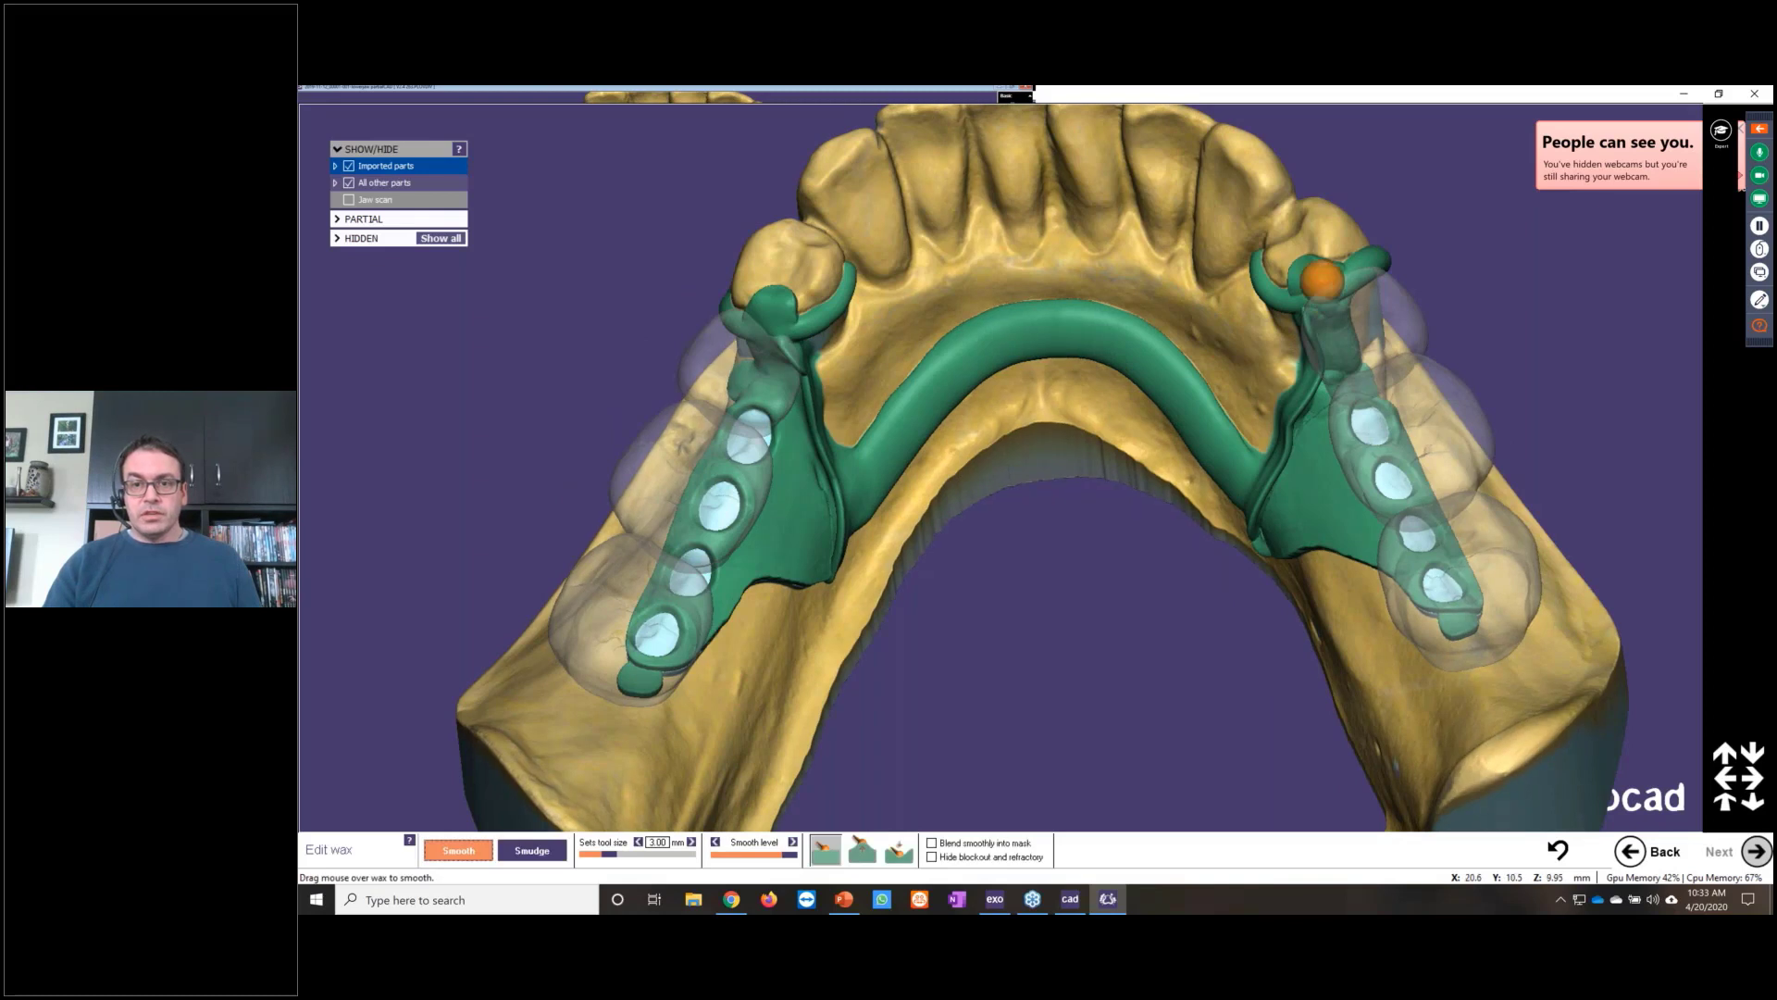
mouse_move(1336, 318)
left_mouse_down()
mouse_move(1336, 401)
mouse_move(1356, 368)
mouse_move(1308, 392)
mouse_move(1297, 460)
mouse_move(1321, 470)
left_mouse_up()
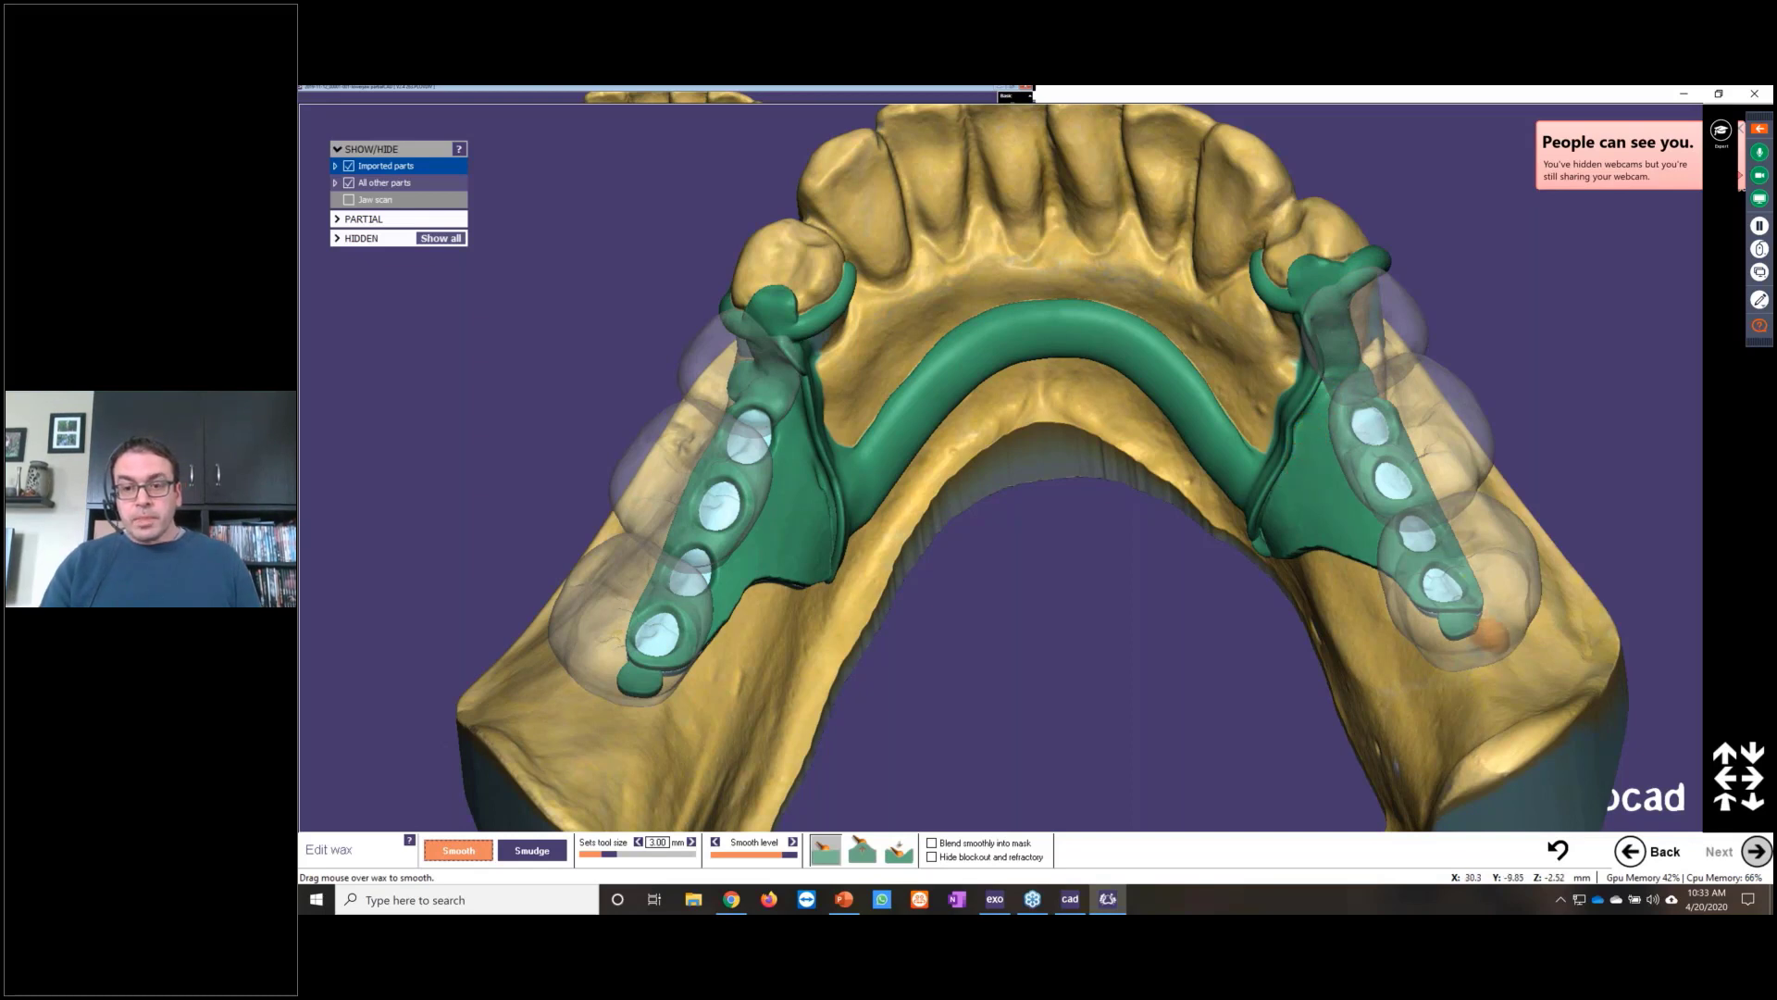
Step: Smooth the joints between the rear stops and the mesh ends on both sides with the middle smoothing mode
right_click_drag(1488, 636, 1466, 651)
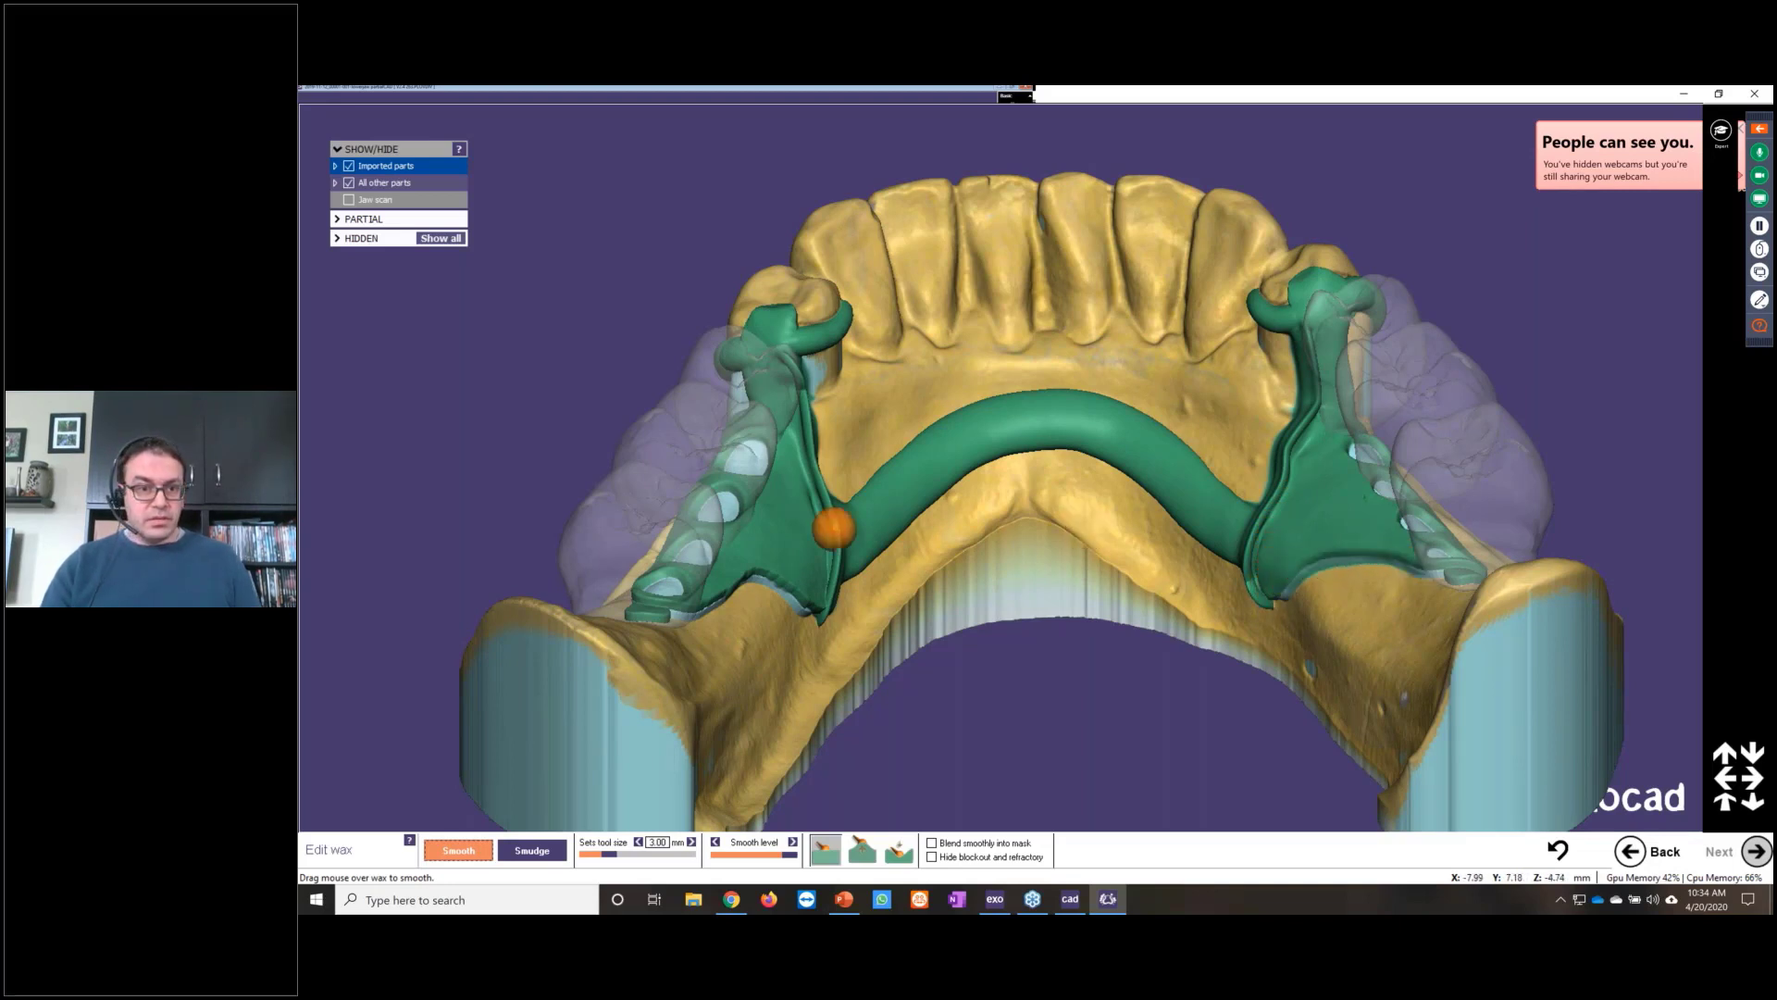
right_click_drag(713, 572, 777, 593)
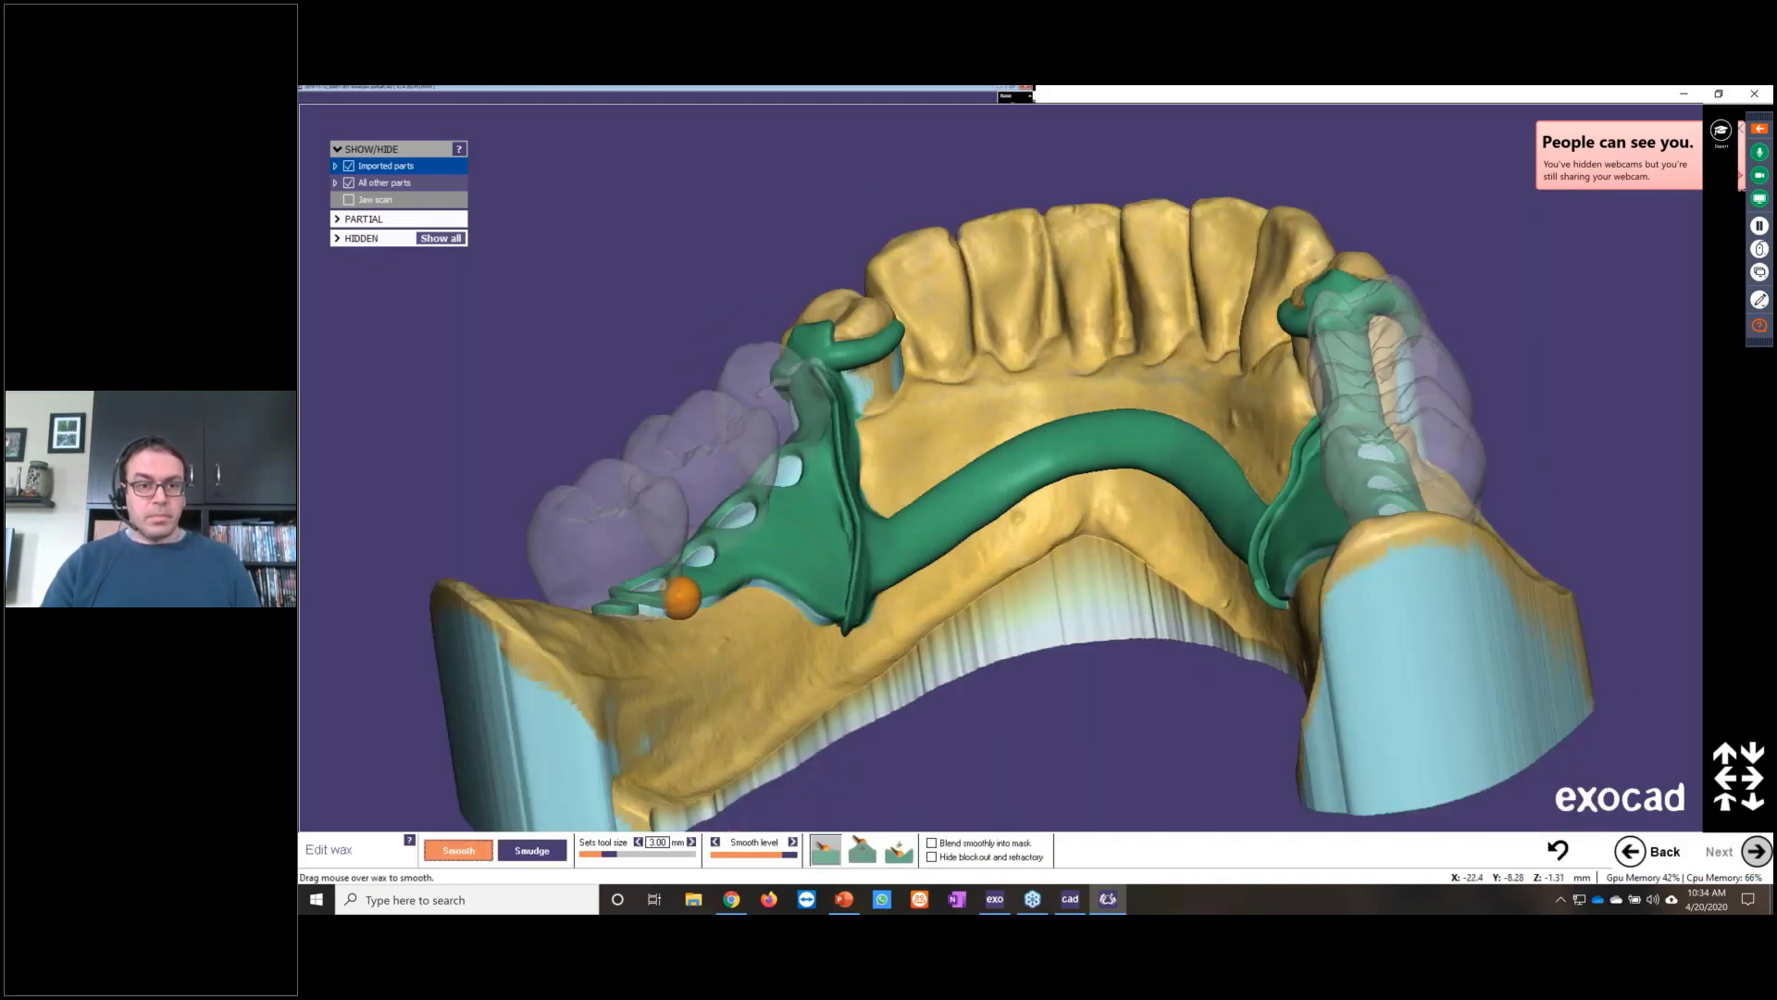
mouse_move(786, 583)
right_mouse_down()
mouse_move(1043, 448)
mouse_move(1100, 483)
mouse_move(1089, 616)
right_mouse_up()
left_click(861, 854)
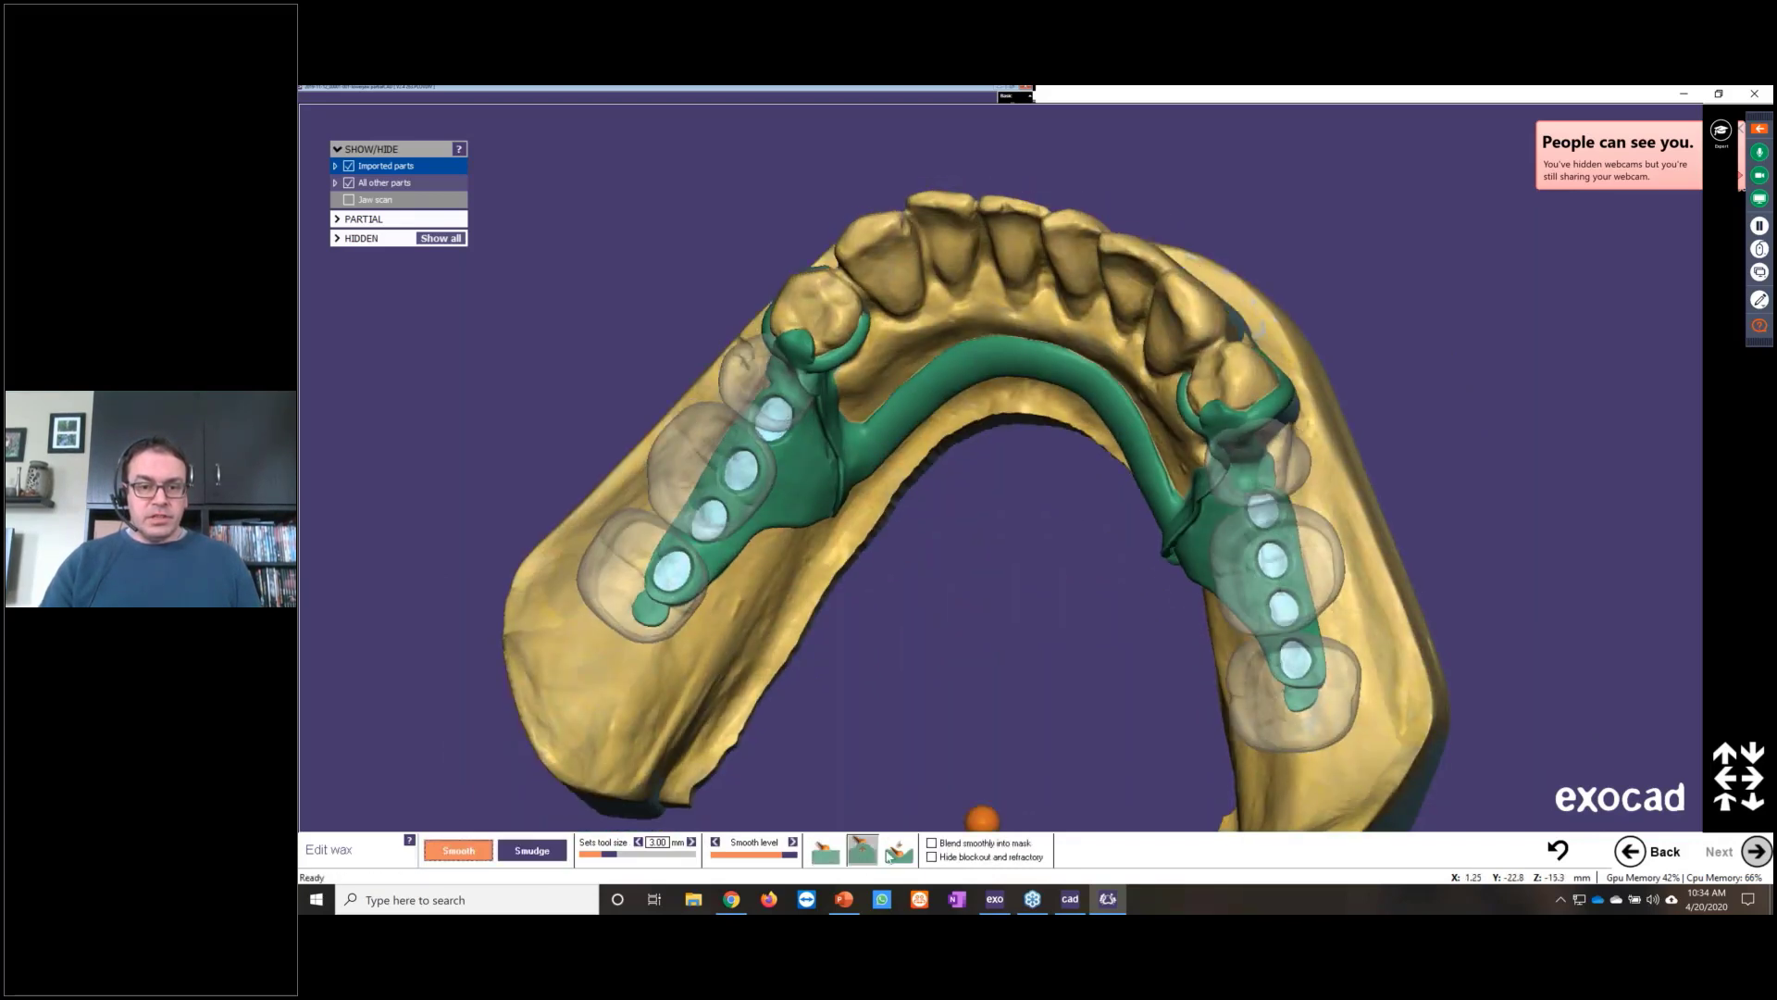
scroll(1342, 696, "up", 4)
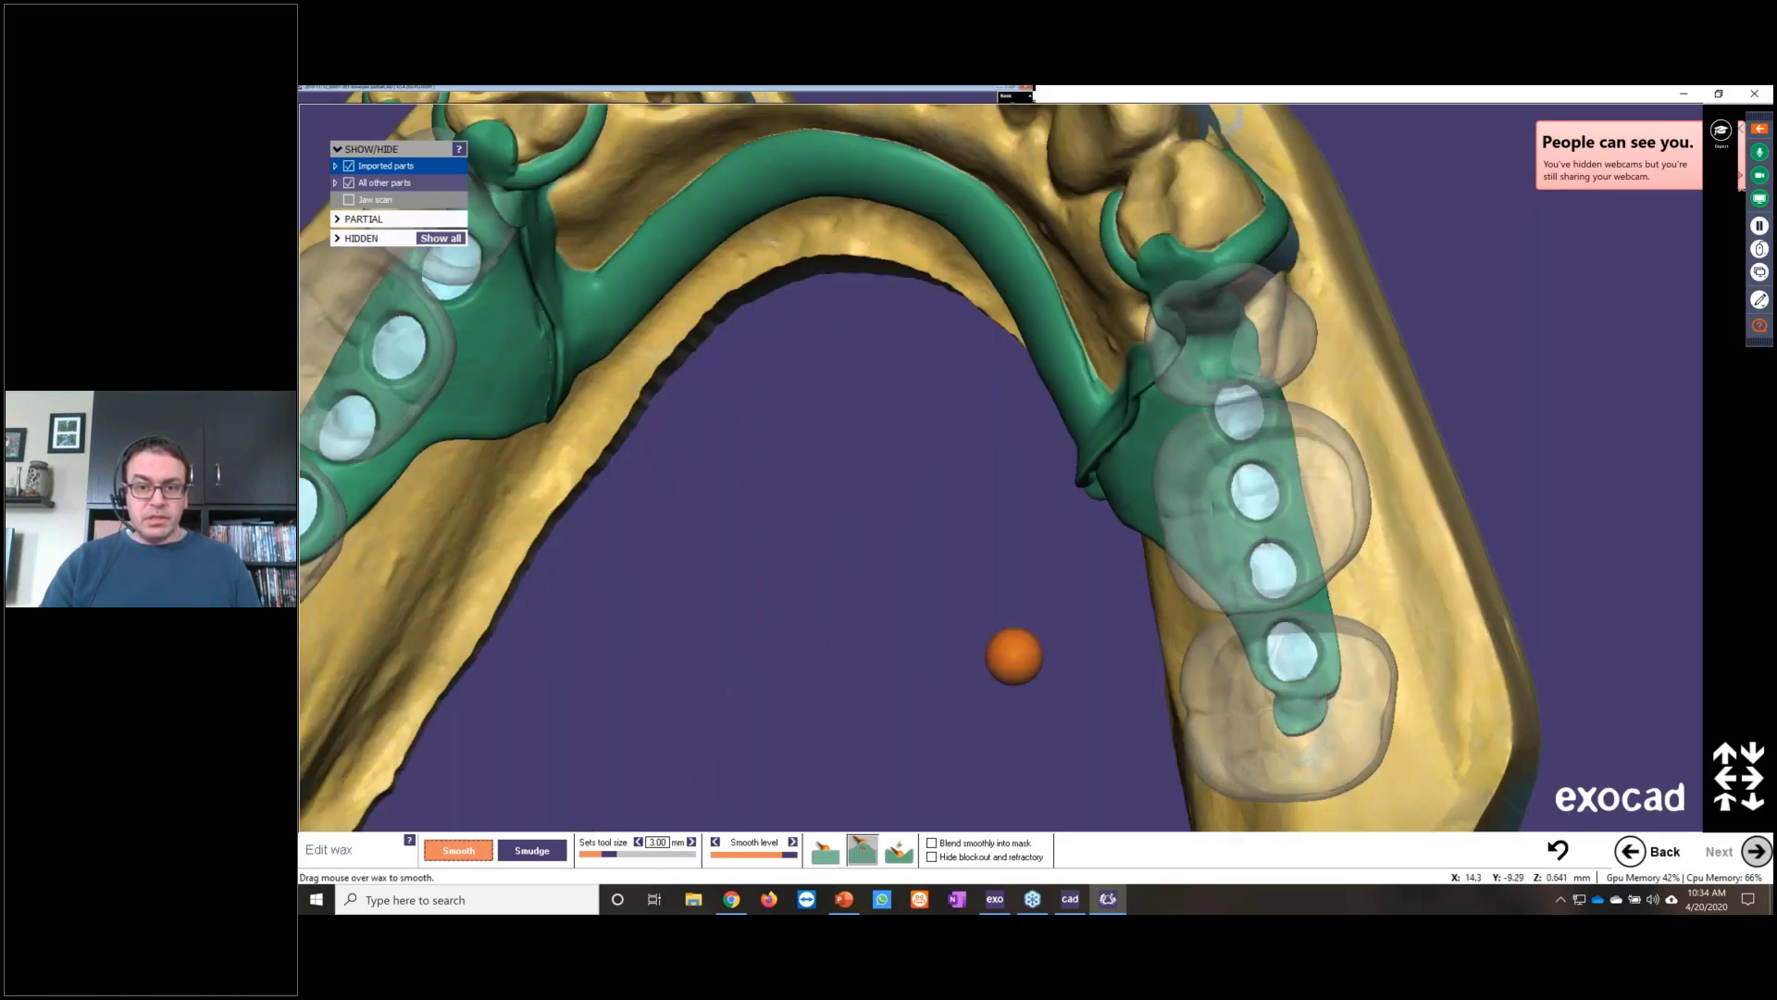
scroll(960, 639, "down", 4)
scroll(883, 613, "up", 5)
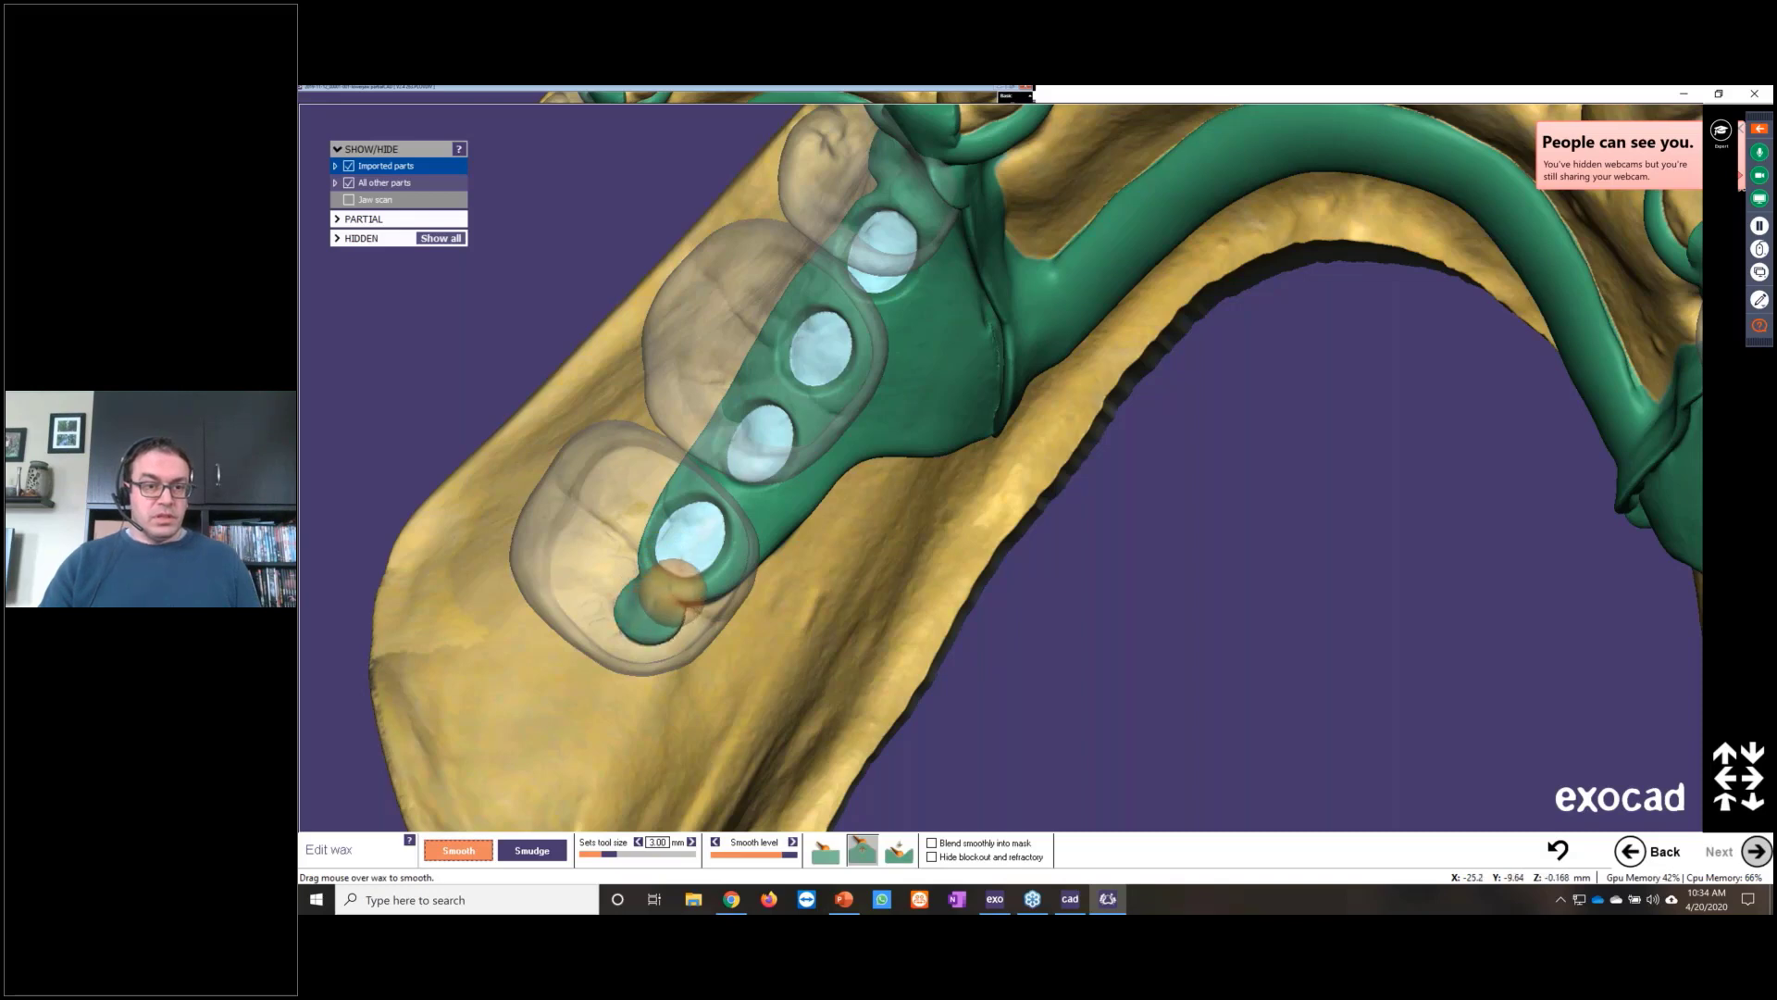
scroll(1185, 546, "down", 3)
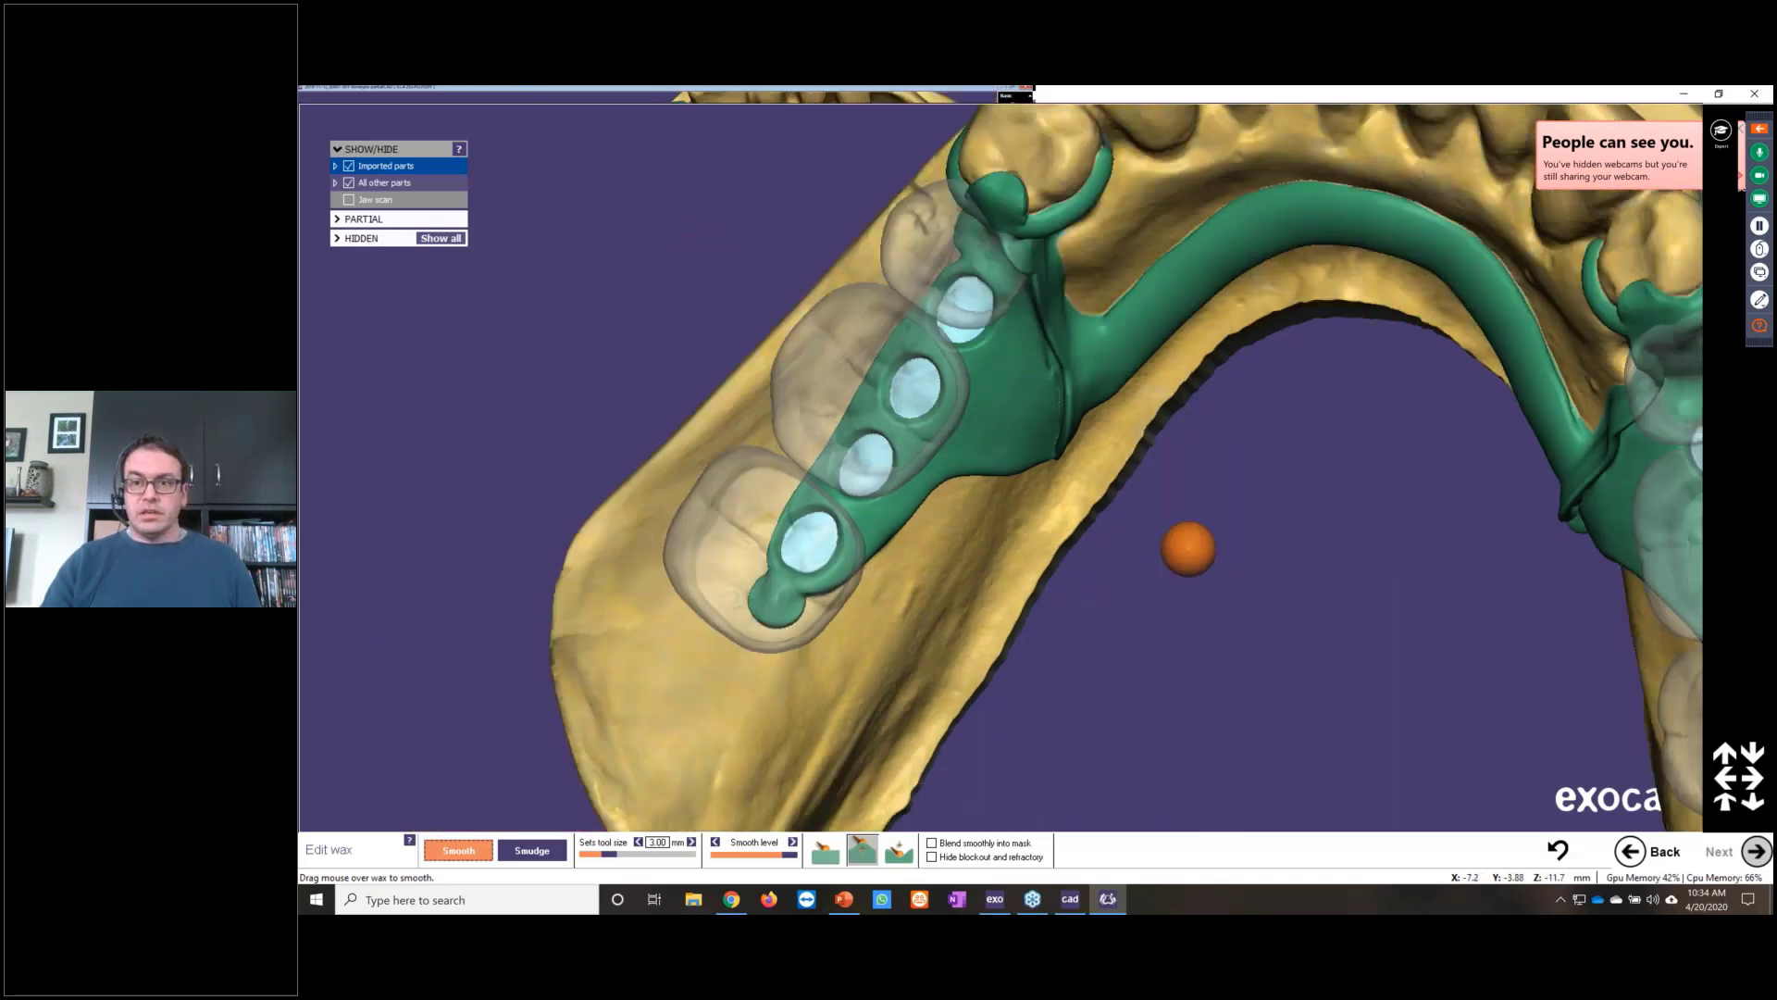
right_click_drag(1181, 544, 1458, 603)
scroll(1079, 528, "down", 5)
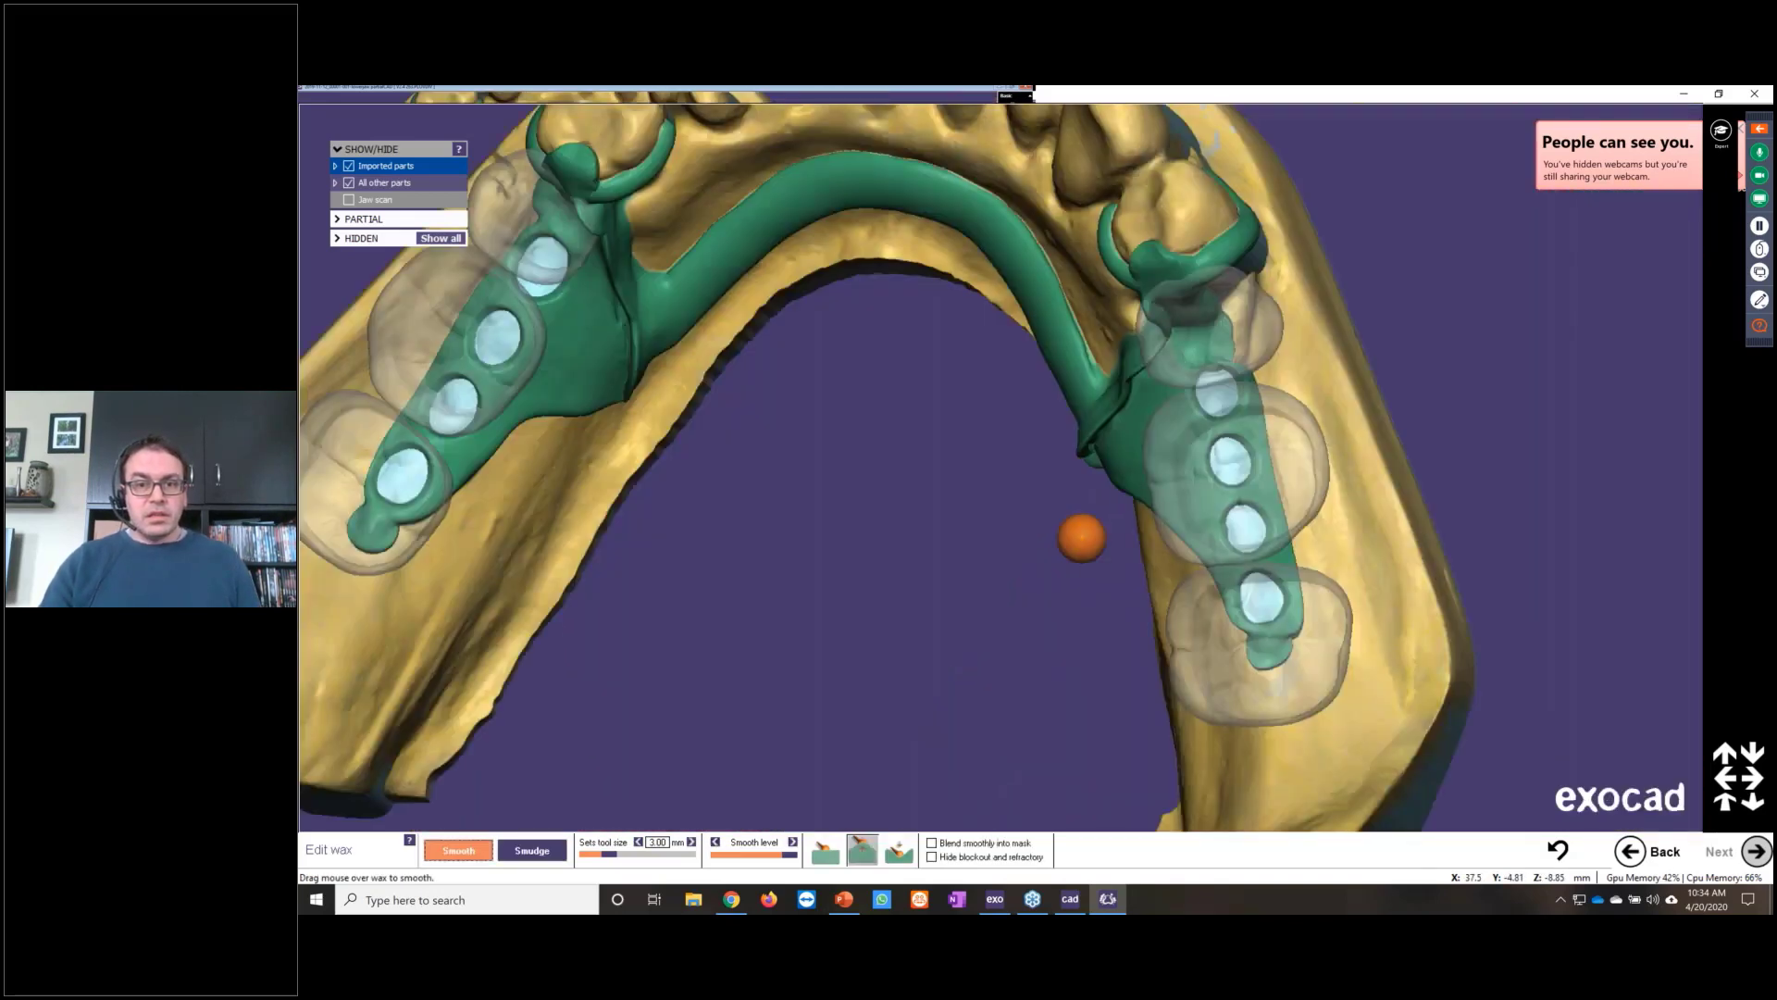
right_click_drag(968, 500, 956, 496)
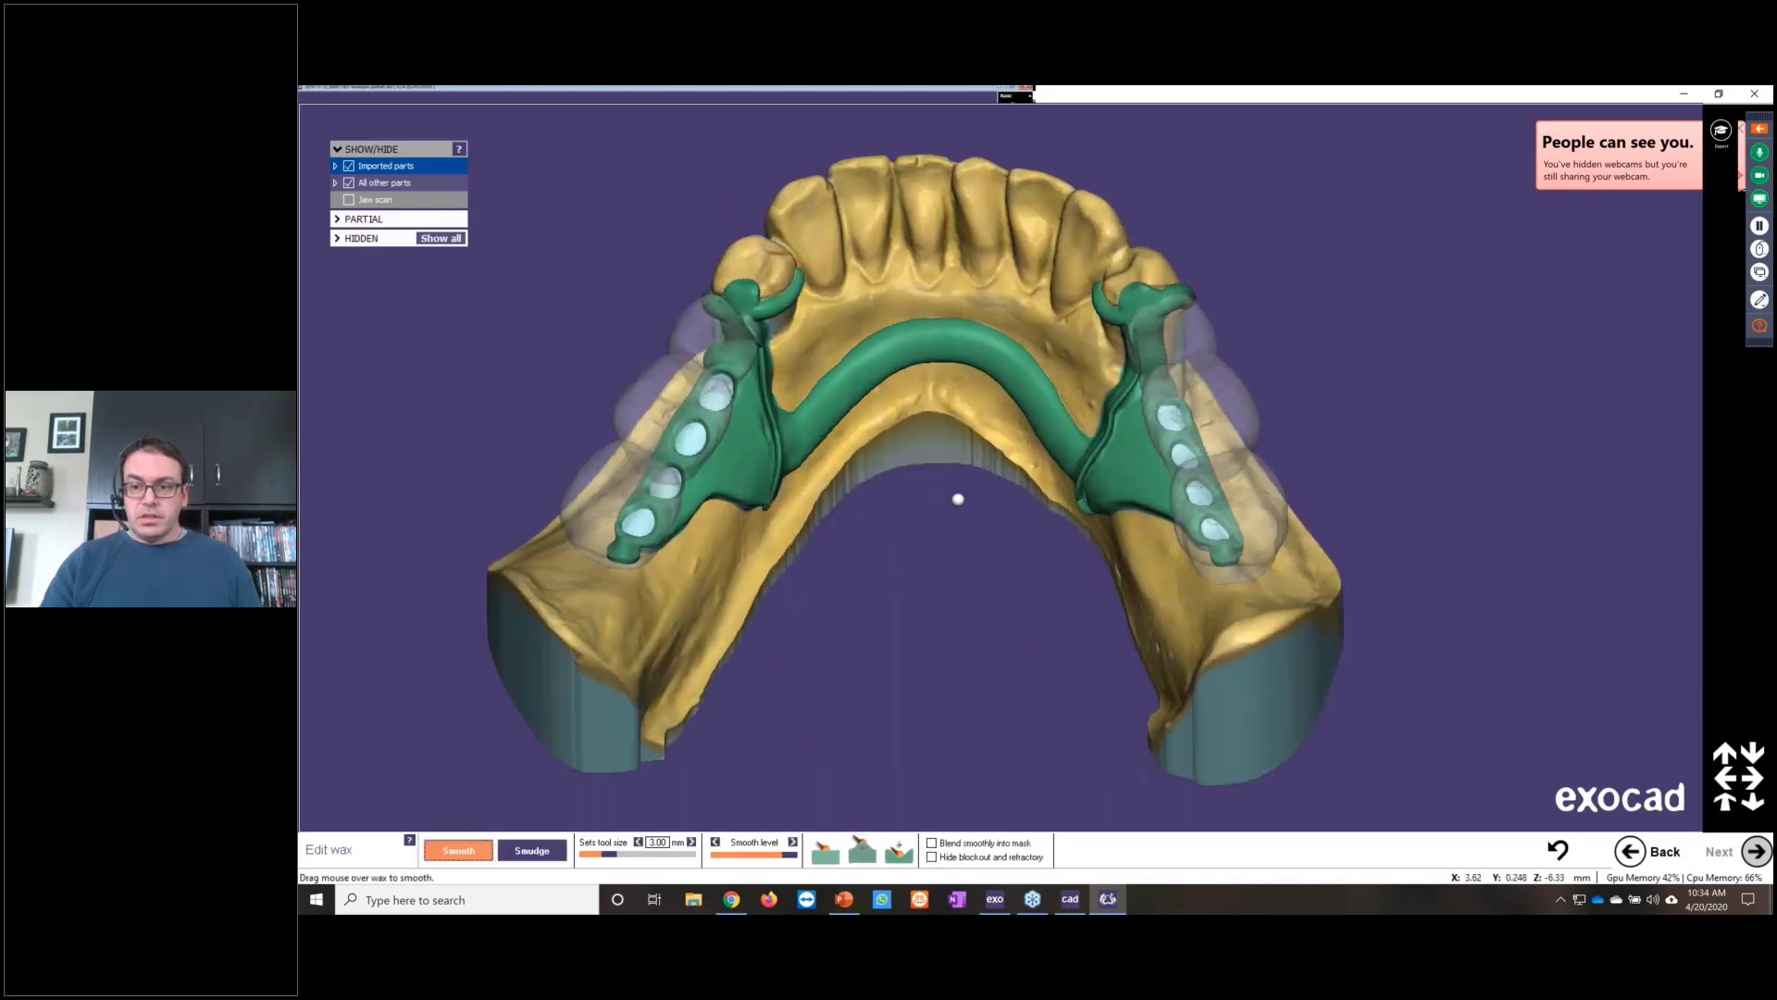
Step: Proceed to the build stage and save the partial framework for build with tolerance and auto relief enabled
left_click(1758, 853)
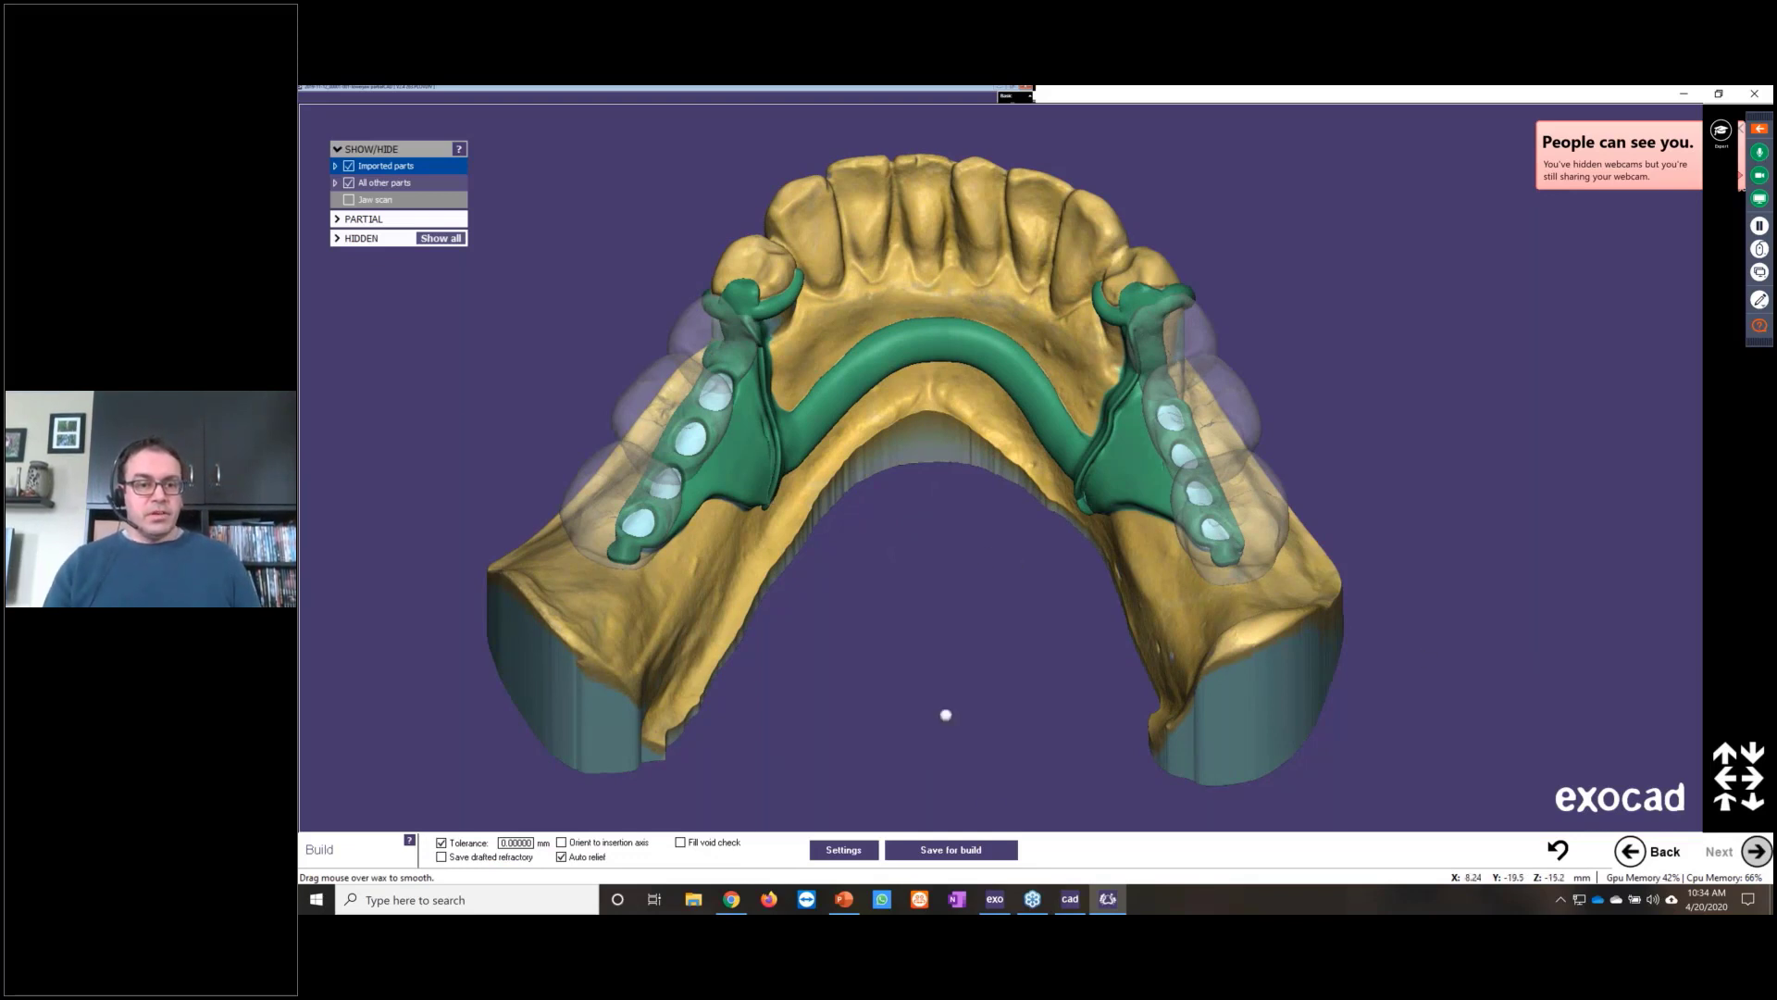
left_click(960, 852)
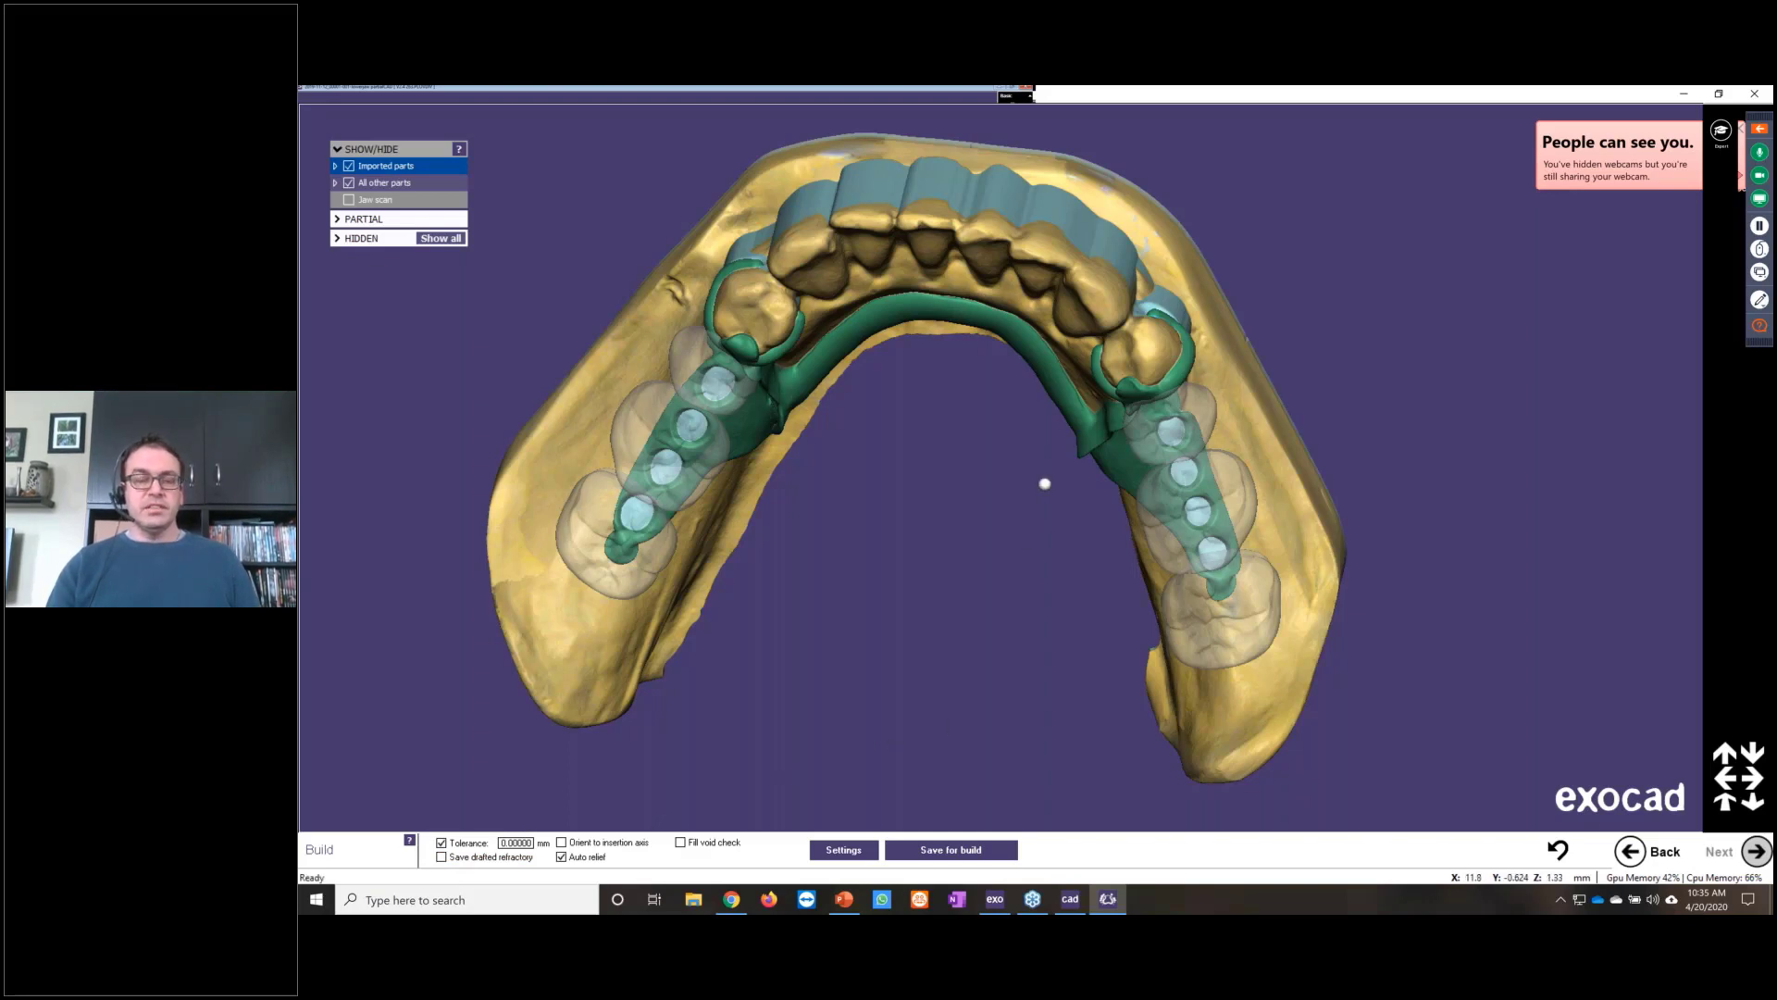
left_click(953, 850)
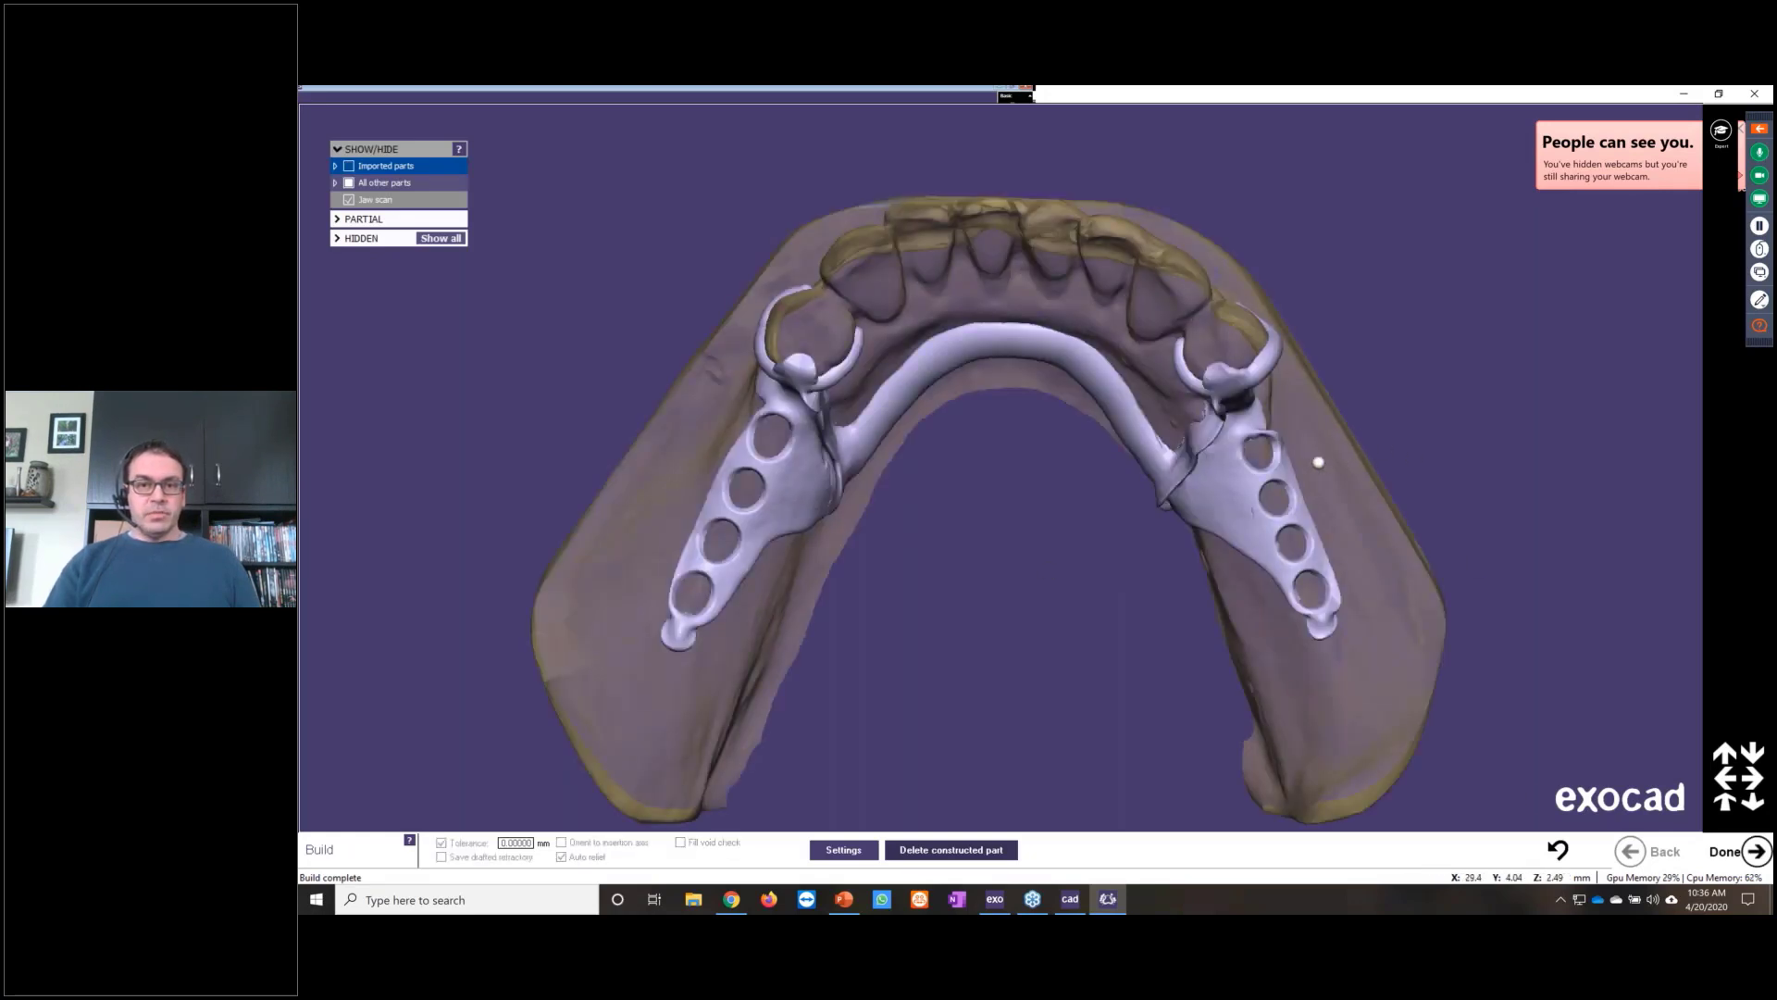
Step: Finish the partial design and load the existing partial framework design into the main CAD scene with the denture teeth
right_click_drag(1318, 462, 1299, 462)
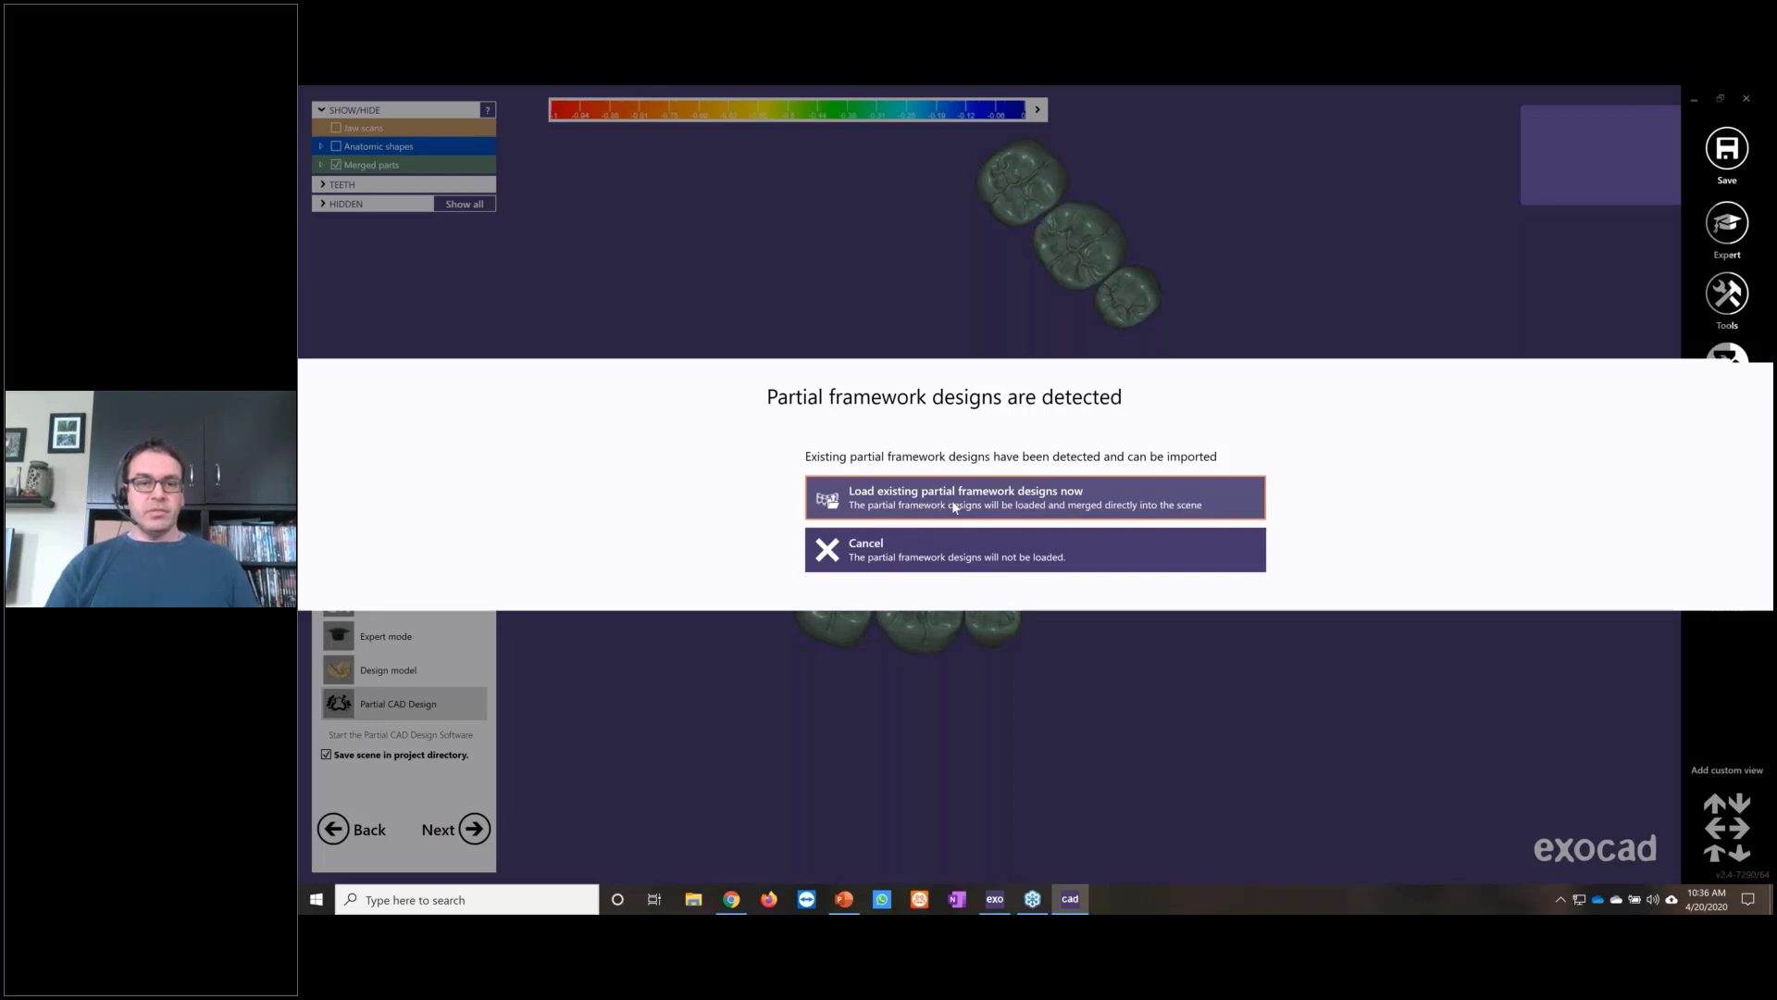
left_click(952, 500)
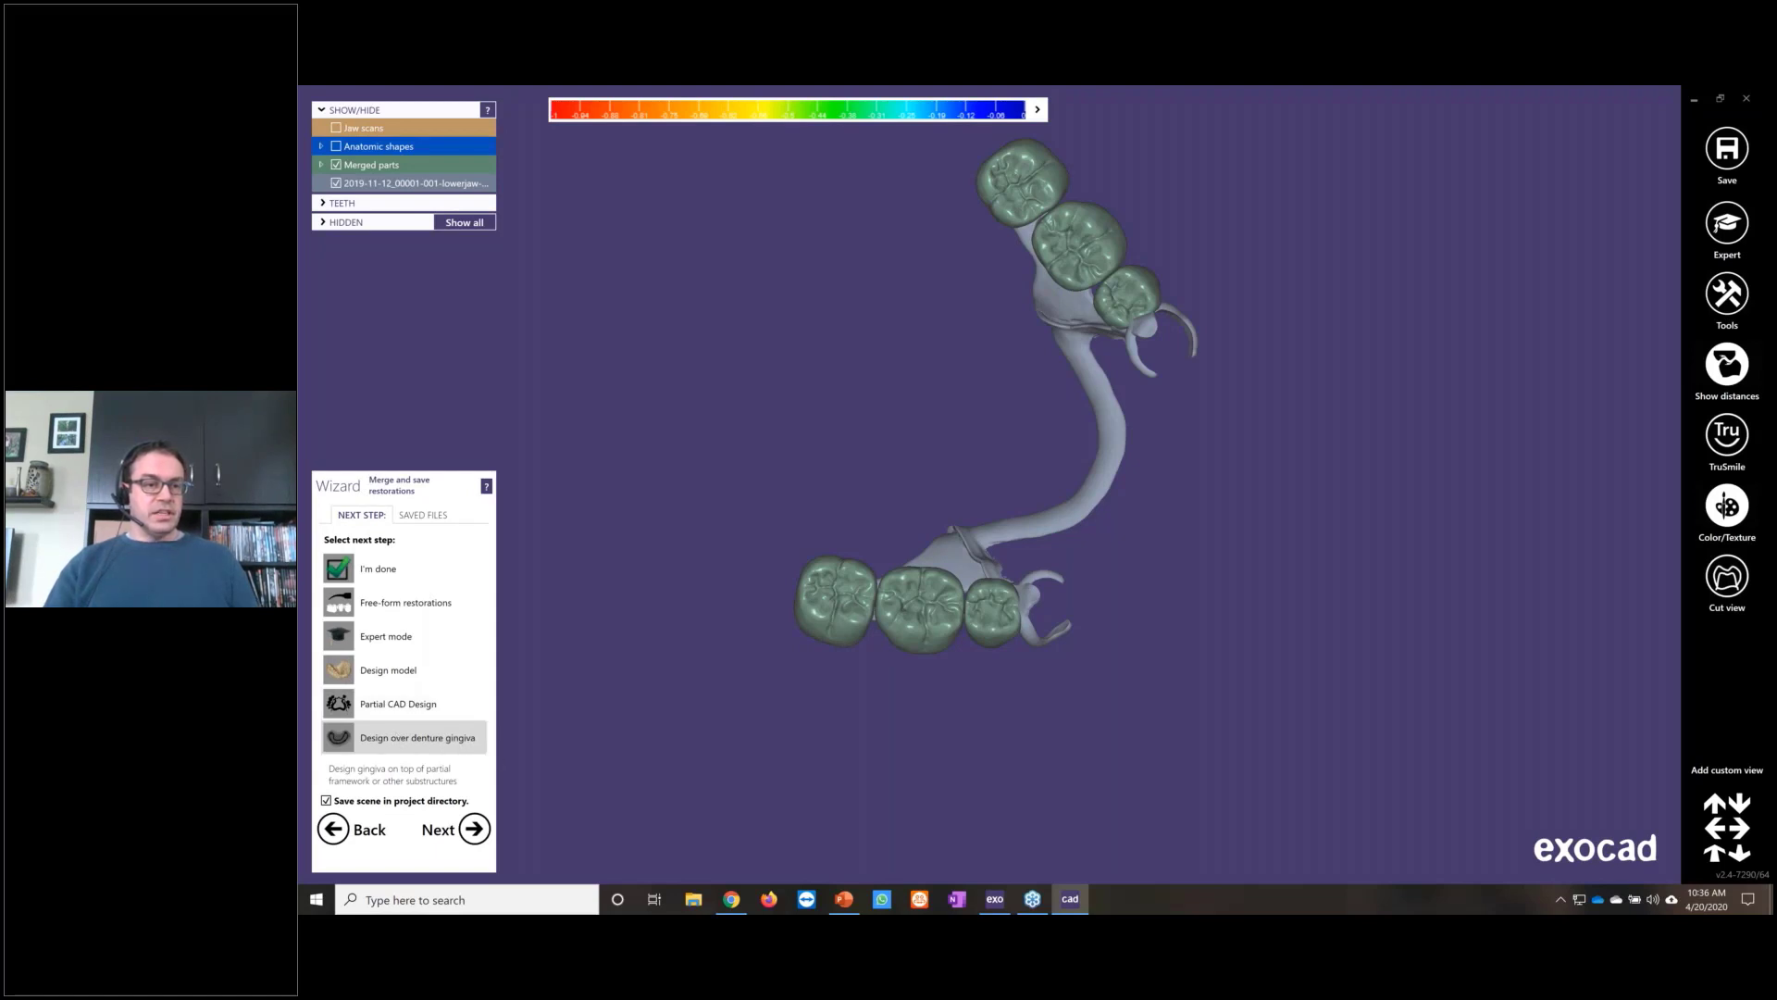
Step: Proceed to designing the over denture gingiva, saving the scene over the existing 2019-11-12_00001-001.dentalCAD file
left_click(475, 829)
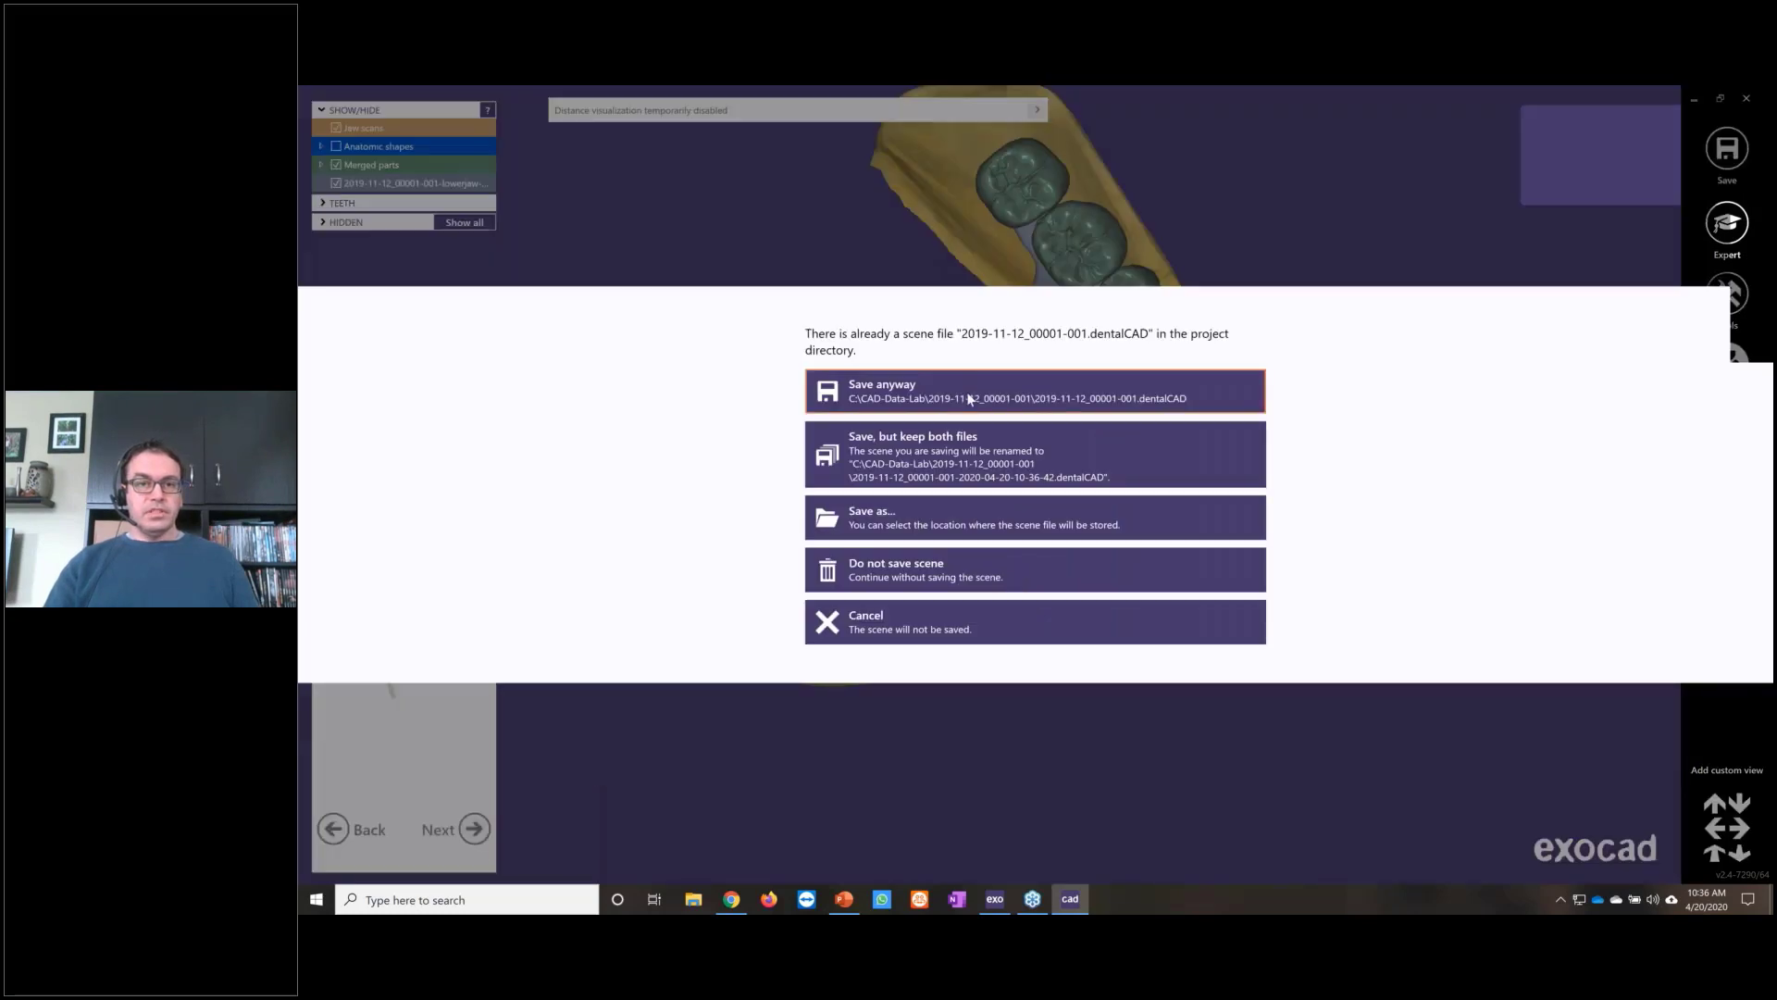
left_click(969, 399)
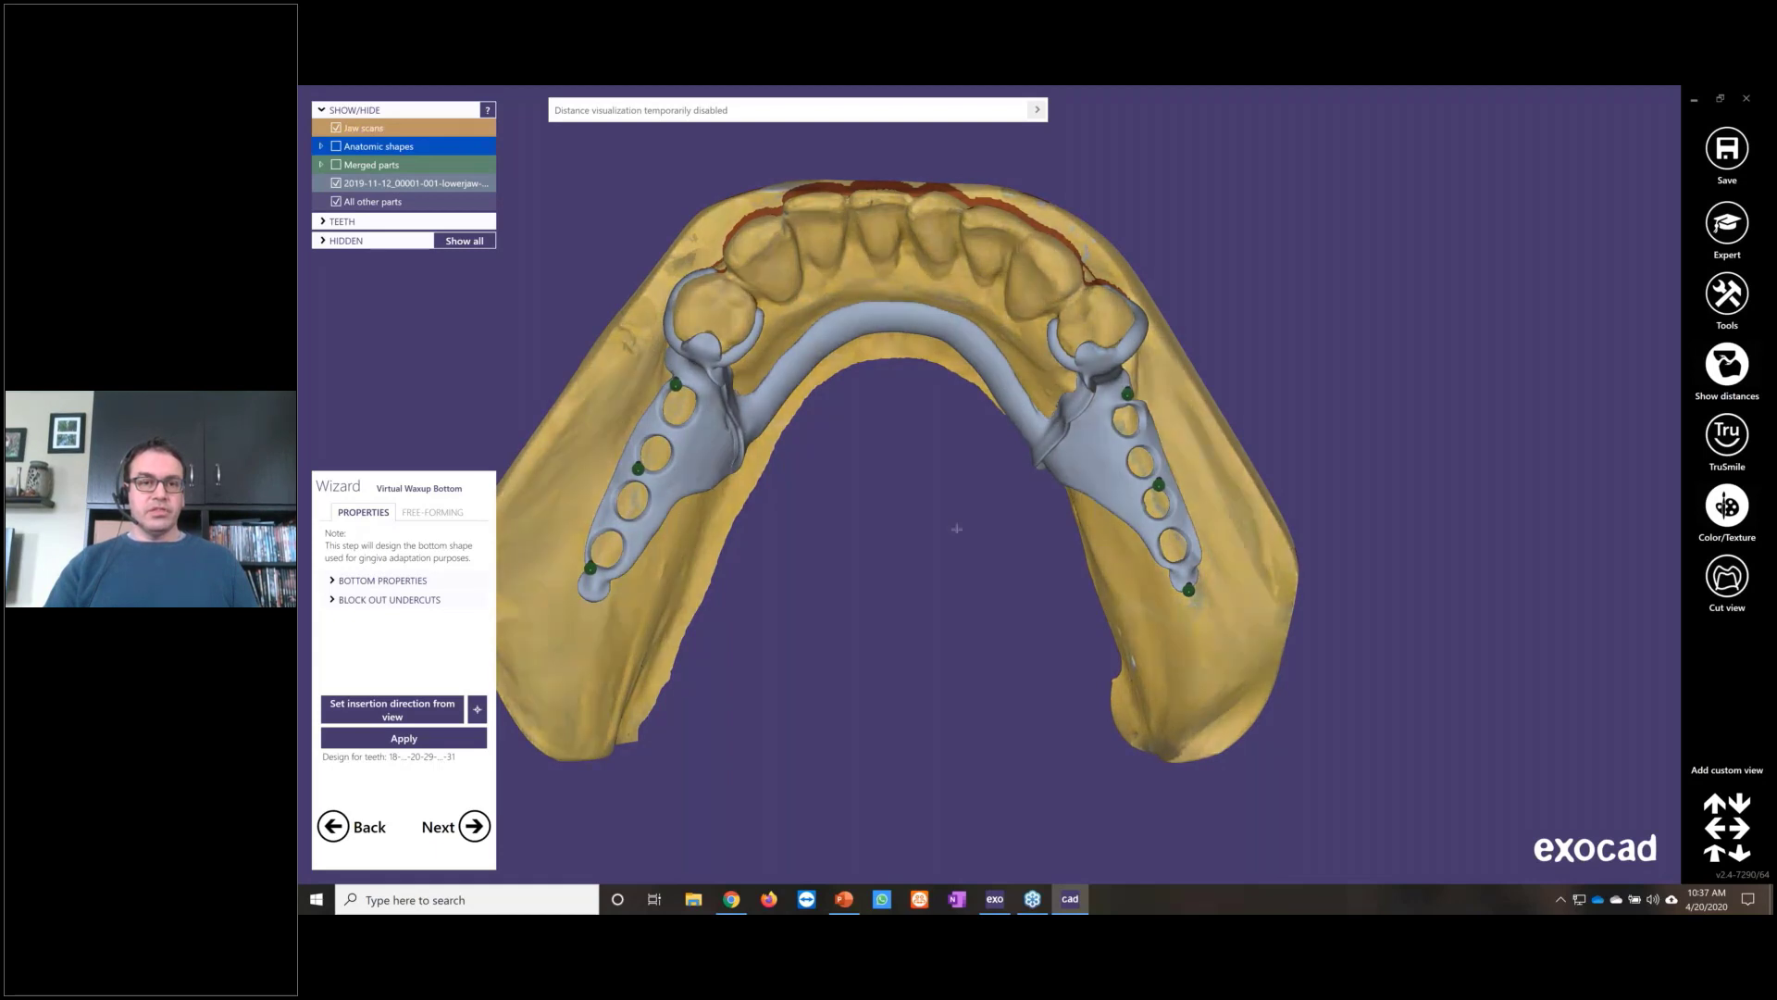
Step: Generate the virtual waxup bottom with 0.03 mm offset, 17% smoothing and 0.1 mm milling diameter, including the partial framework
middle_click_drag(956, 529, 1053, 554)
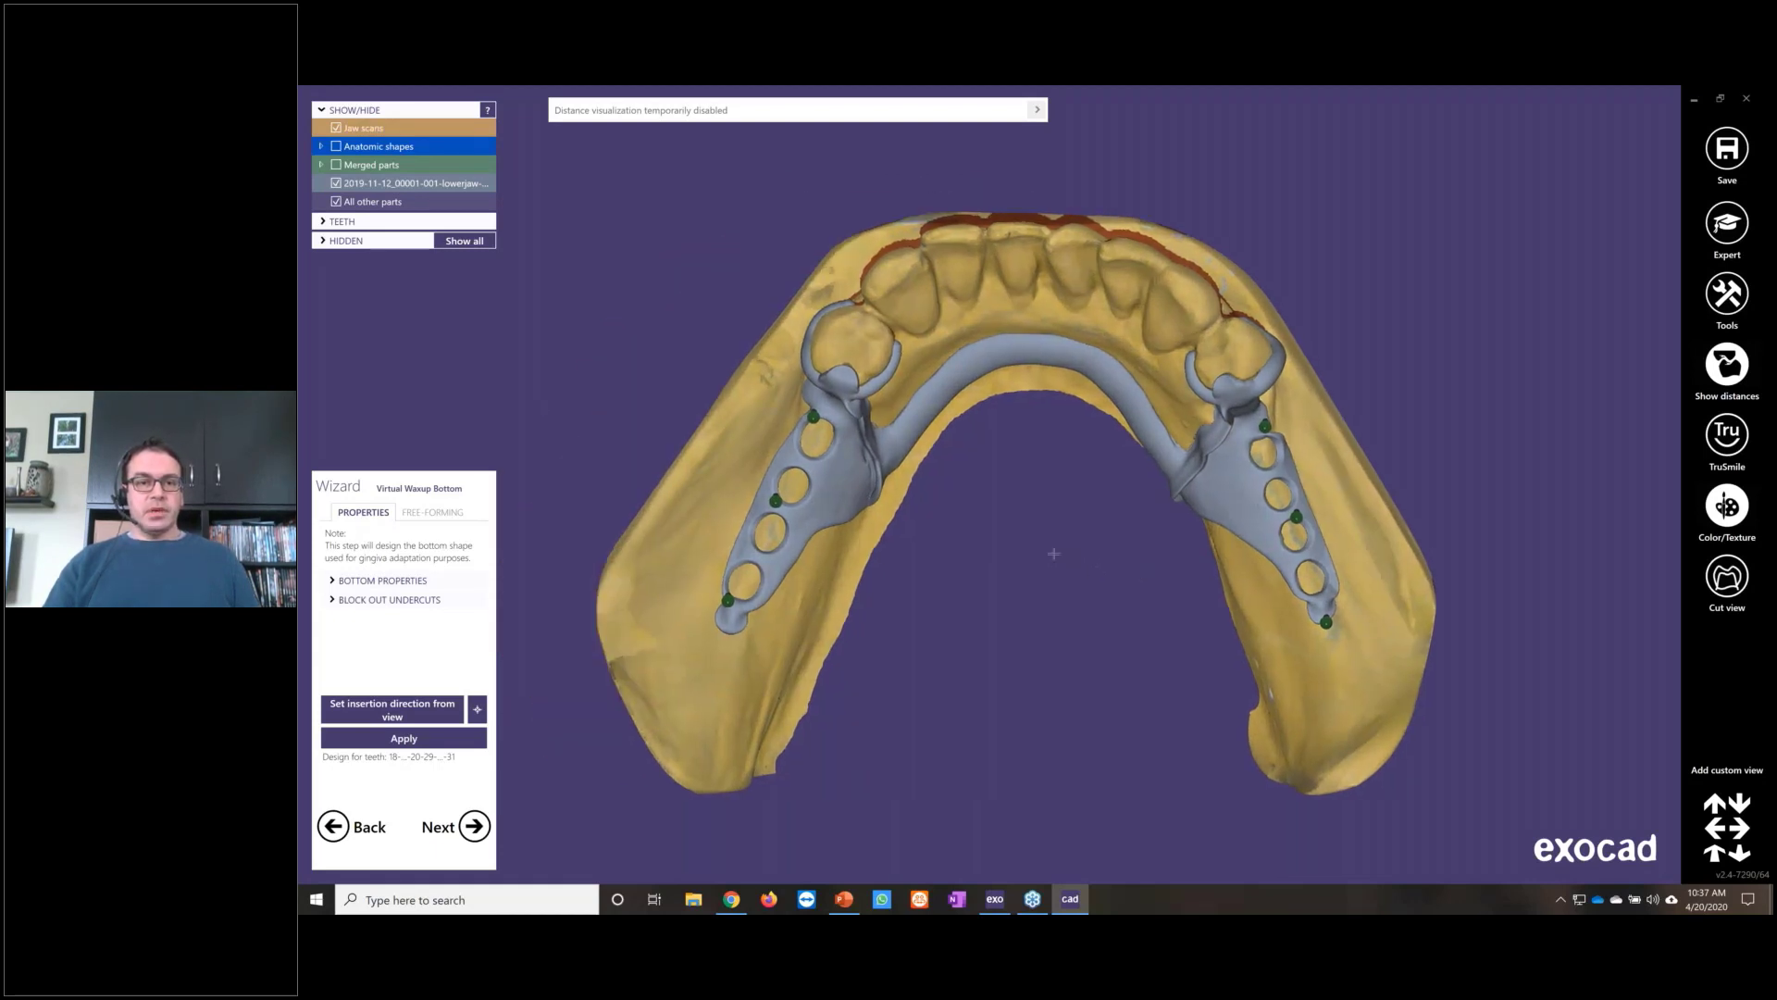
right_click_drag(1054, 553, 1049, 553)
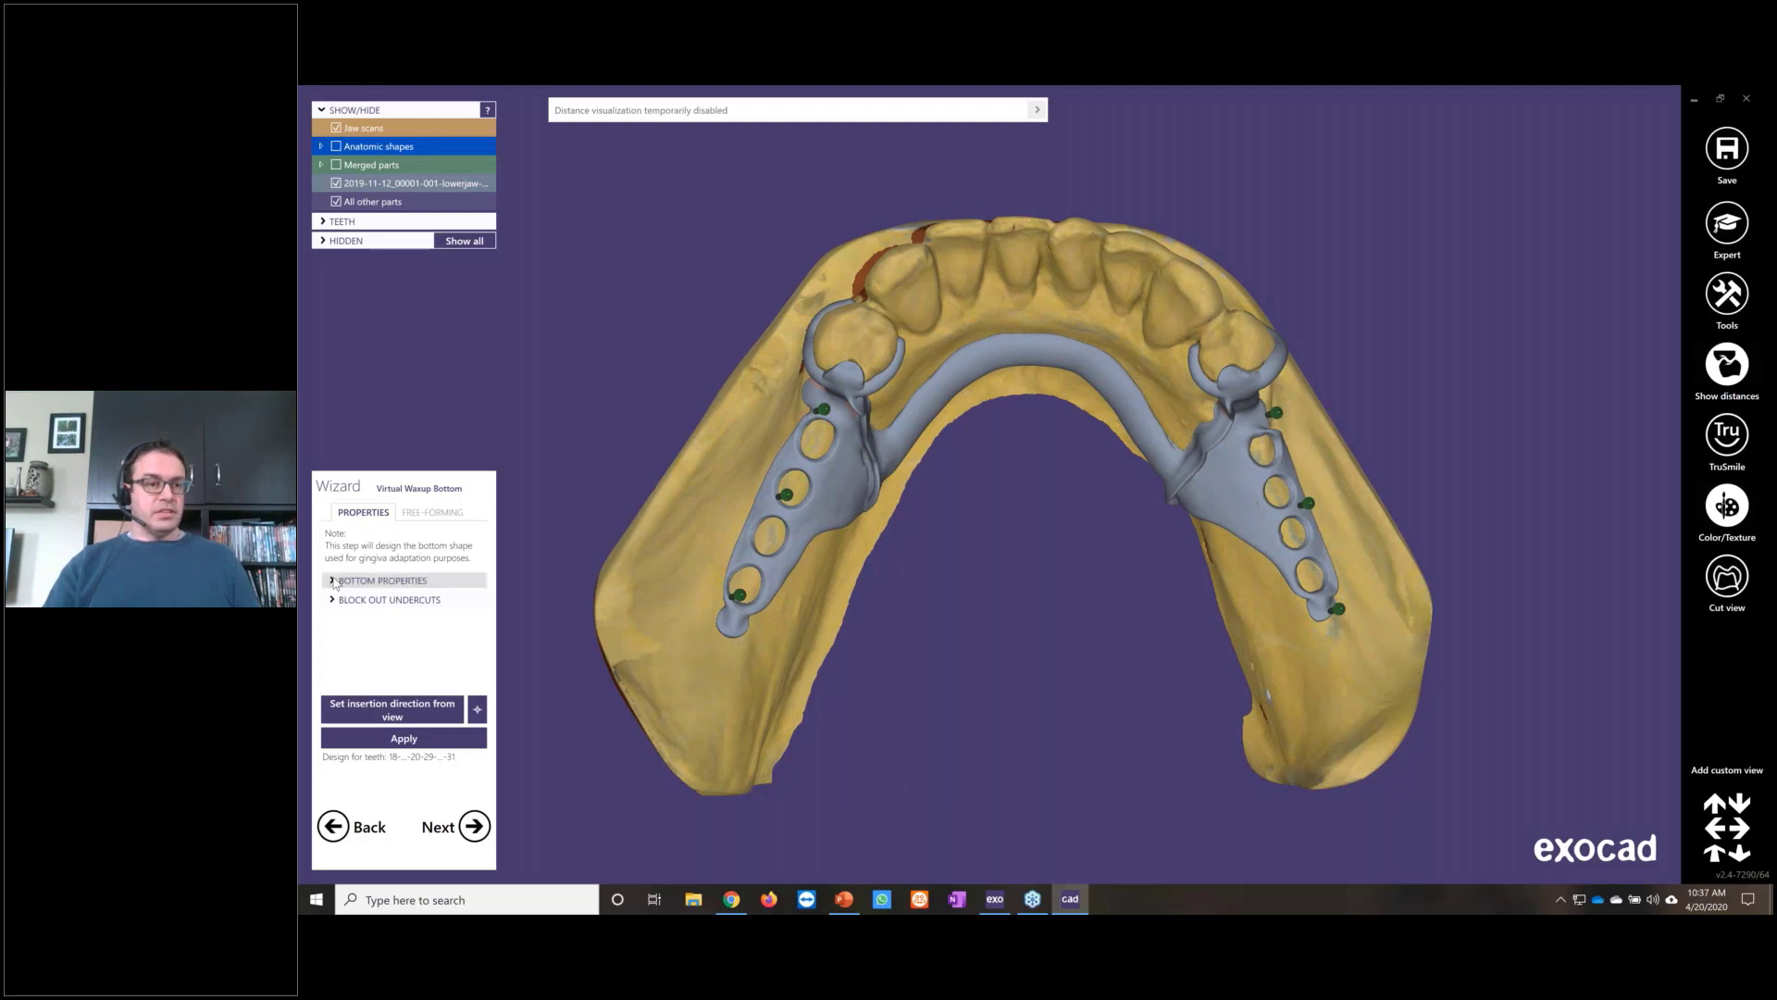
left_click(335, 581)
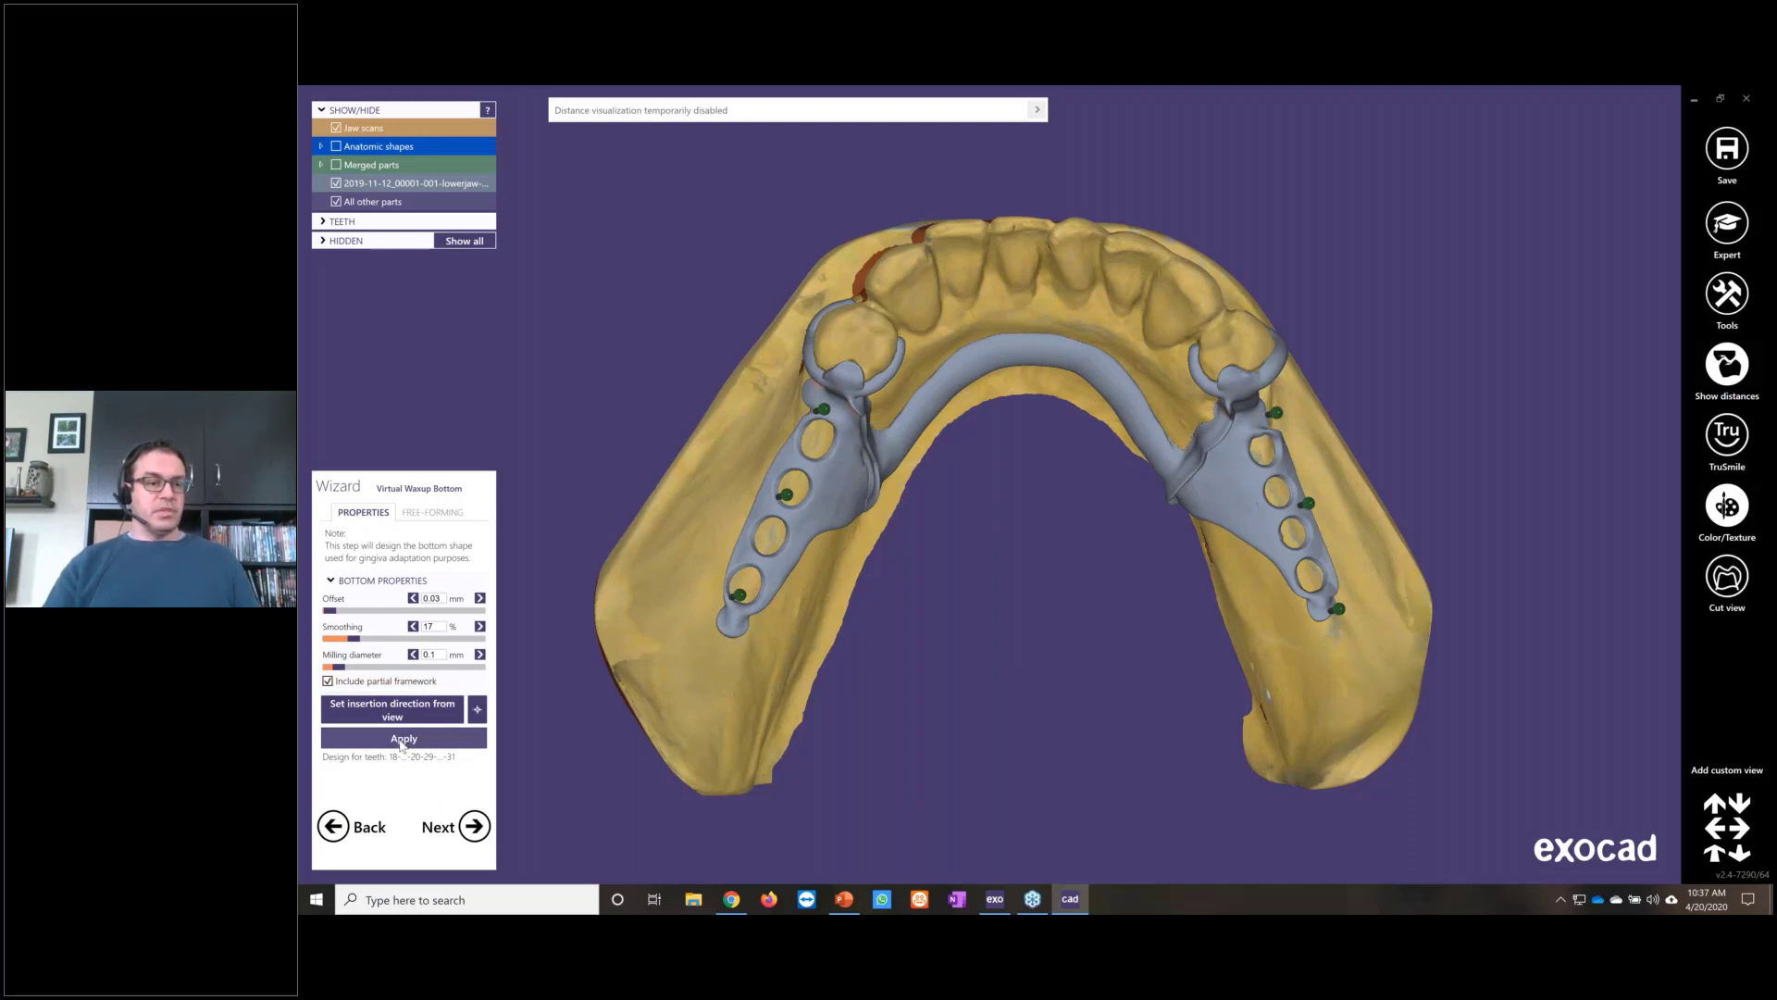
left_click(402, 739)
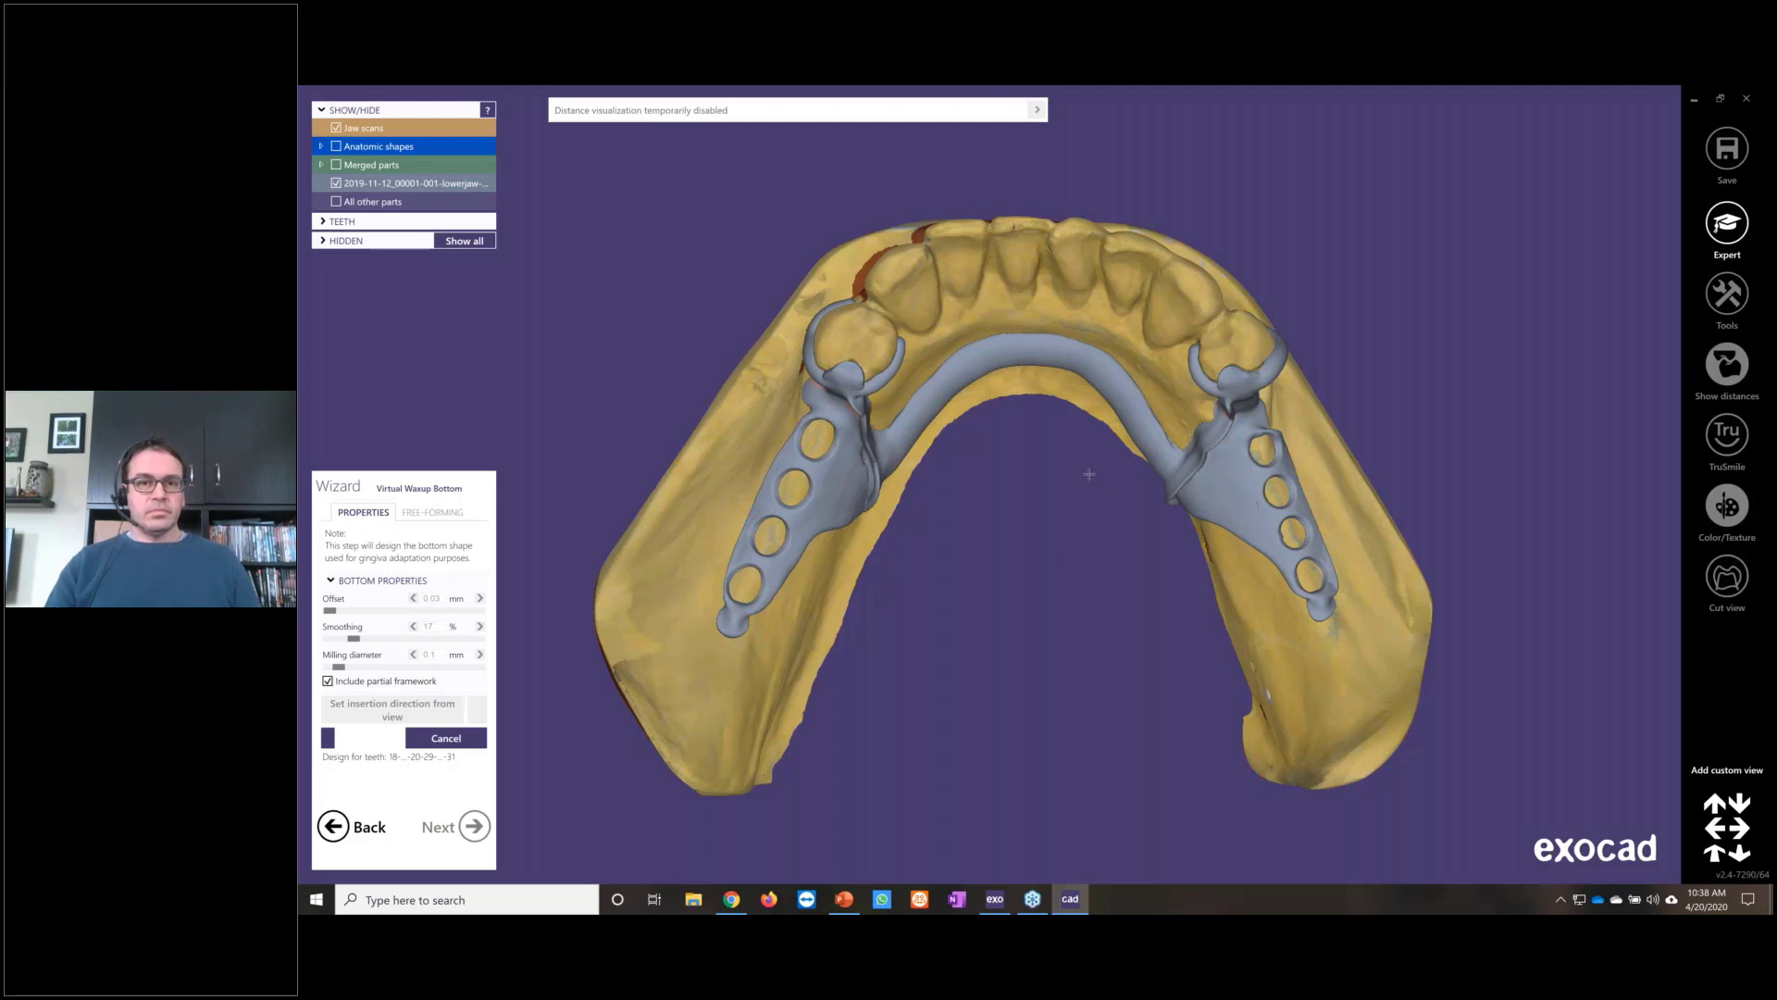
right_click_drag(1088, 474, 1098, 479)
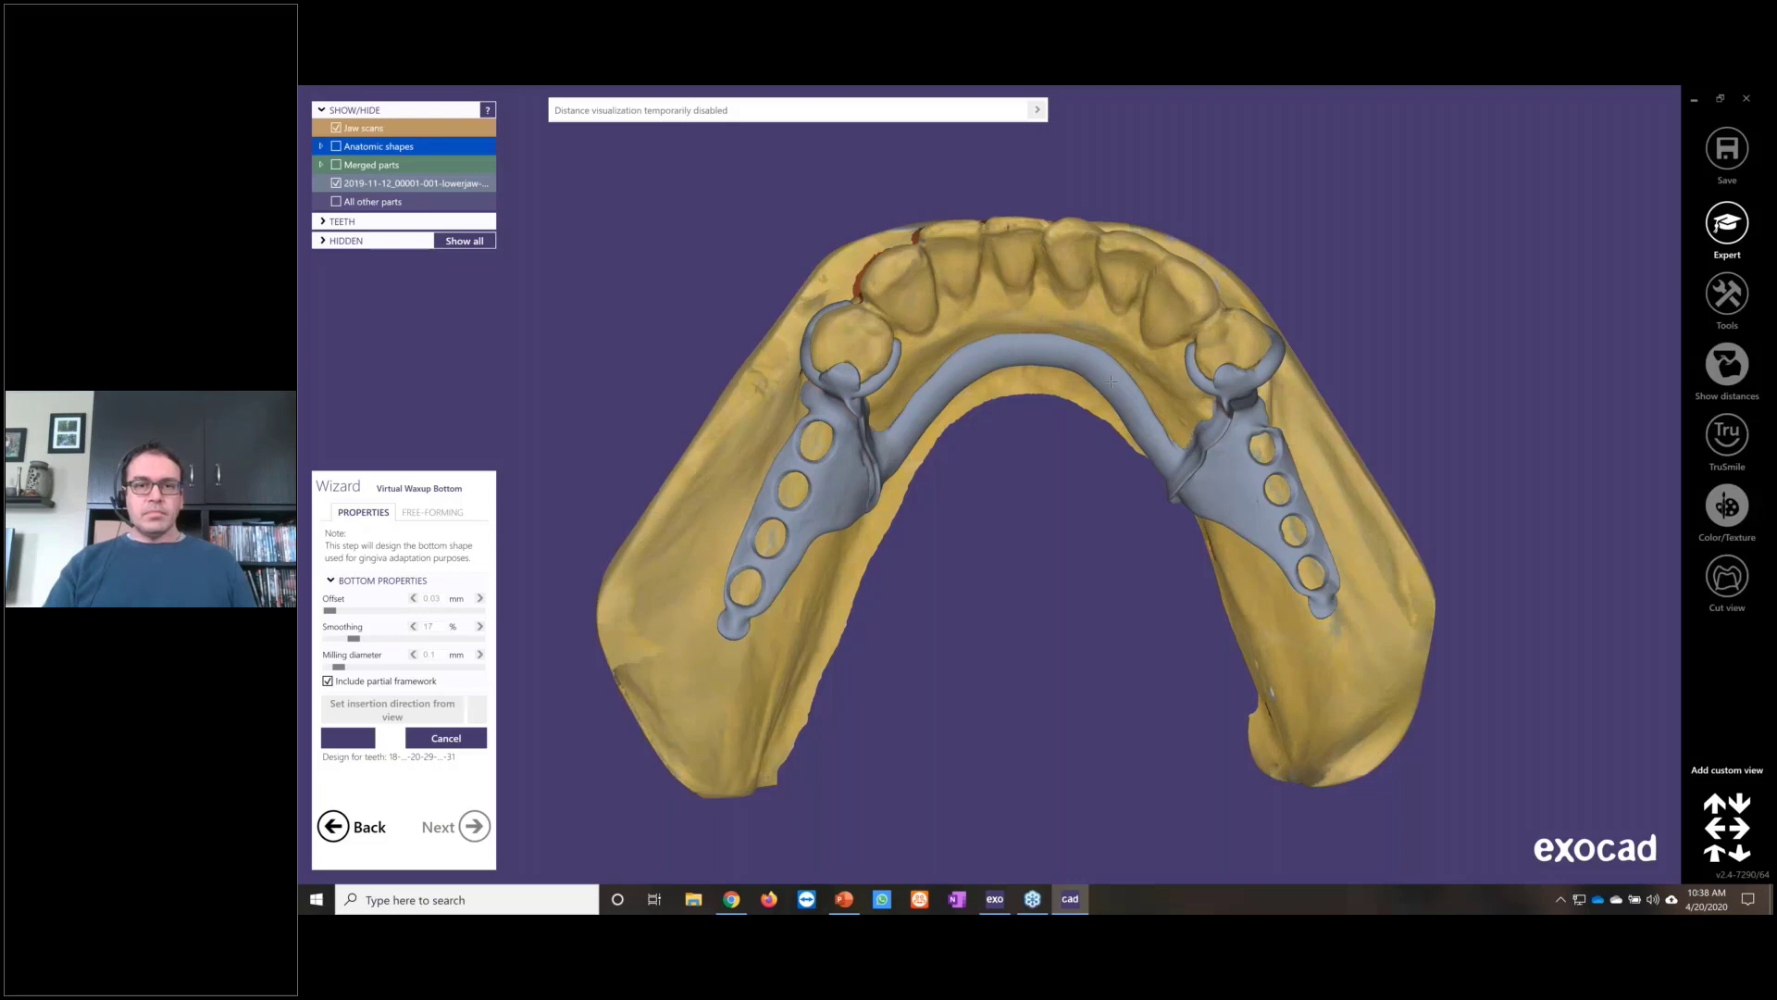
right_click_drag(1079, 378, 1057, 561)
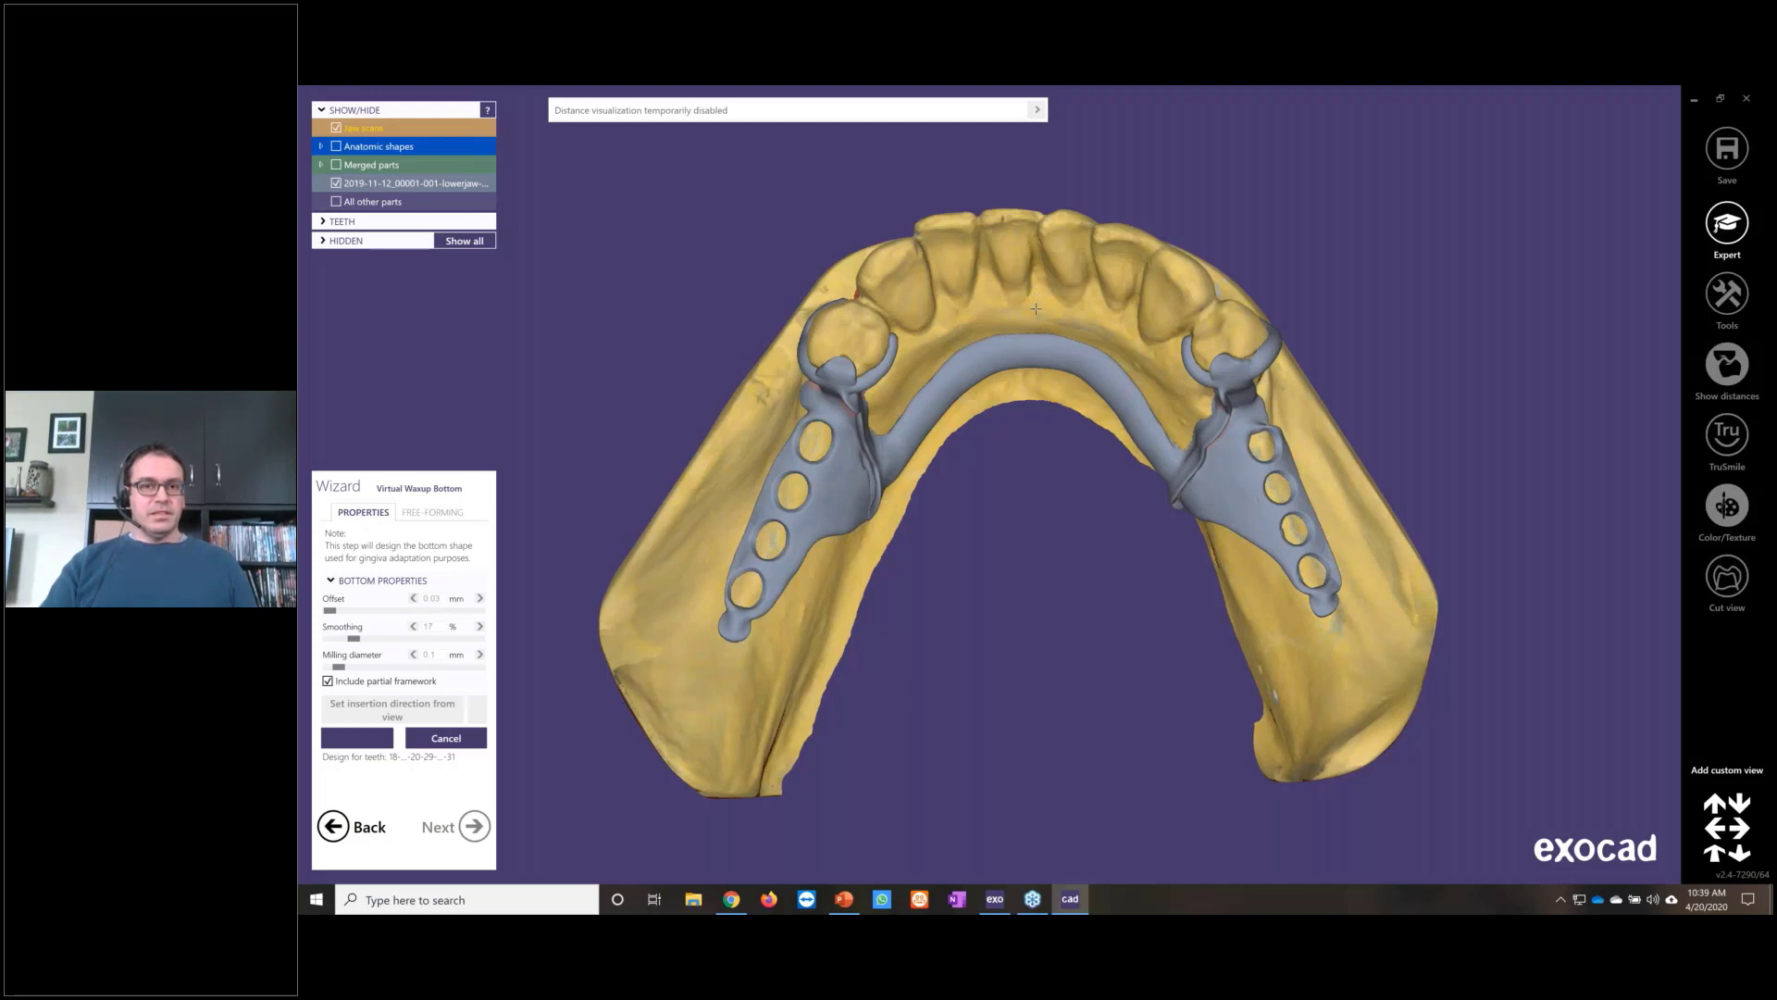
right_click_drag(1035, 316, 1033, 308)
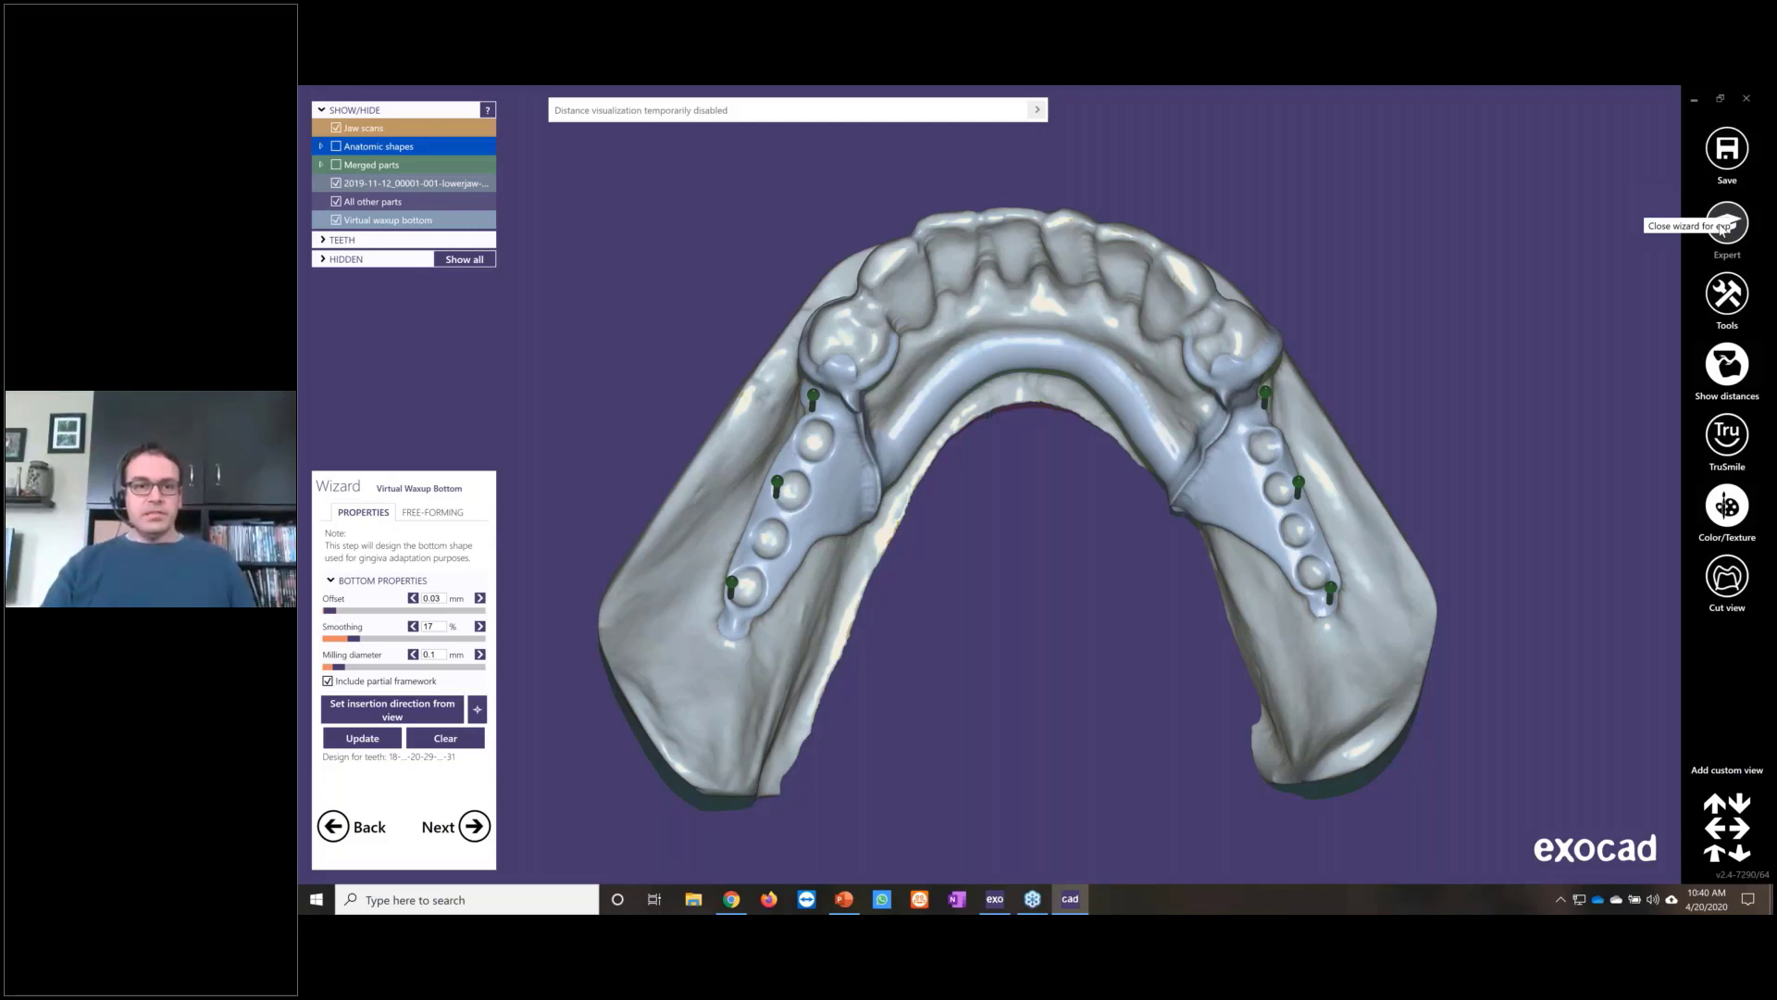
Step: Leave the wizard for expert mode and open the partial framework for free-forming with the free brush tools
left_click(1727, 223)
right_click(1142, 380)
left_click(1276, 764)
scroll(957, 520, "up", 5)
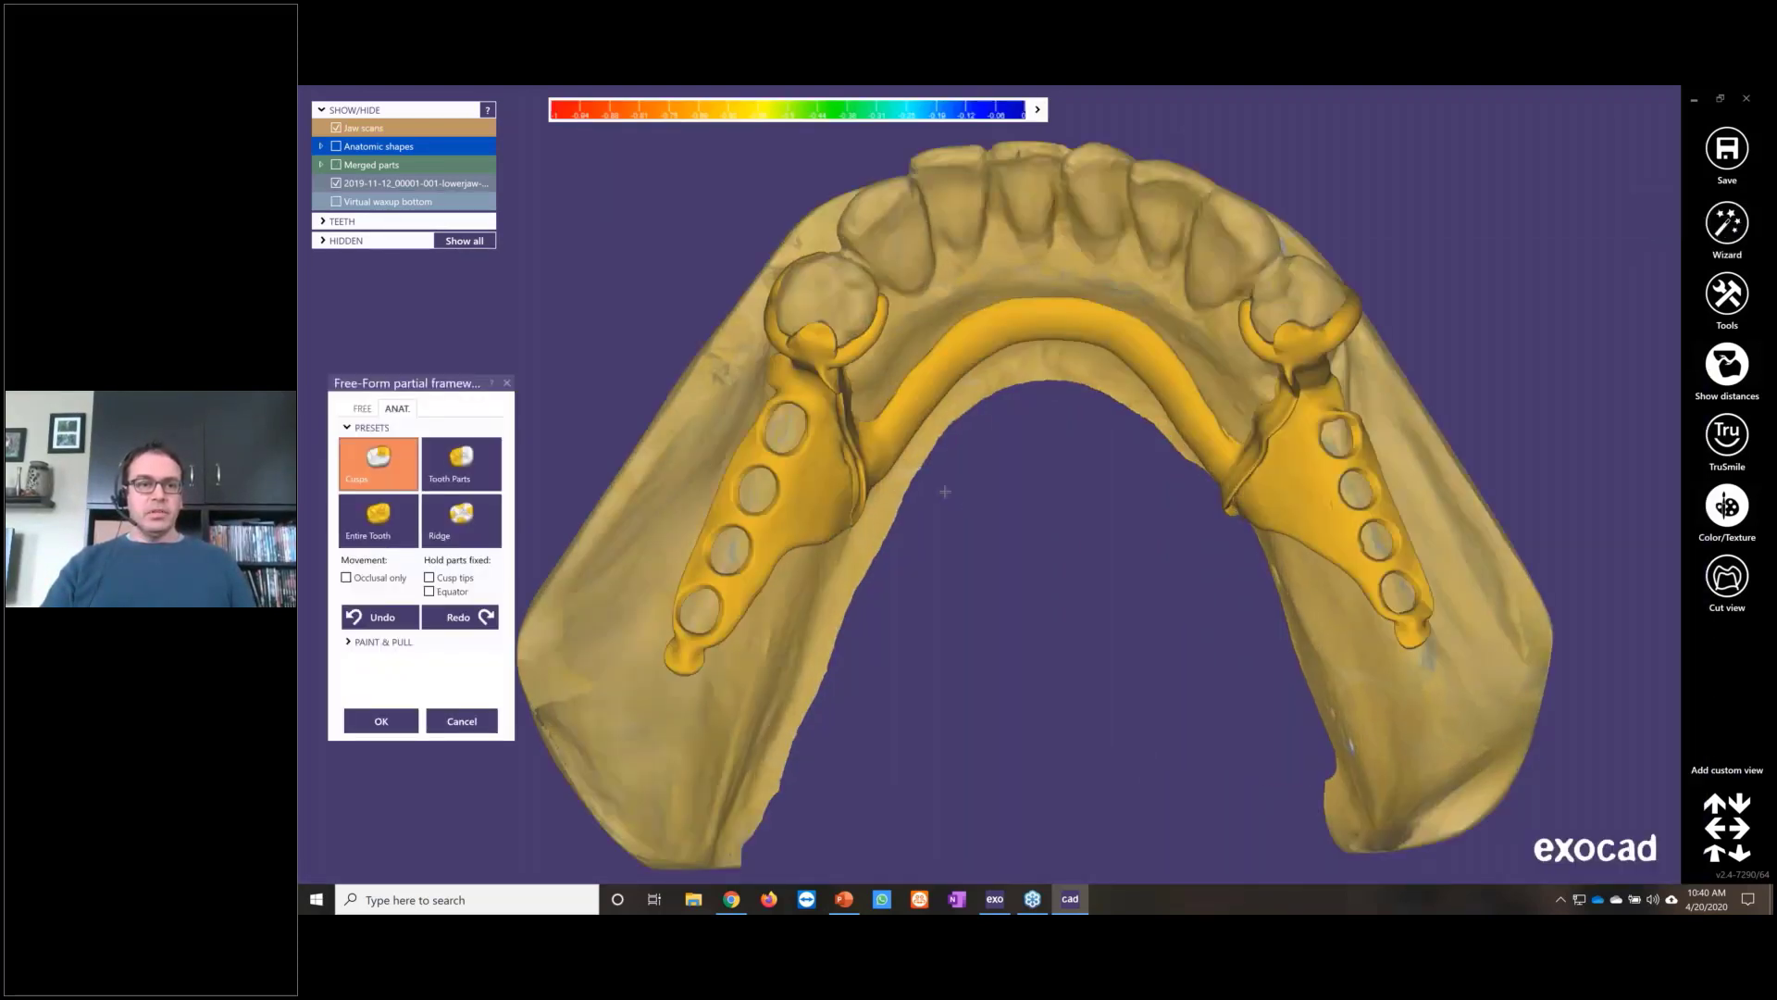
left_click(362, 411)
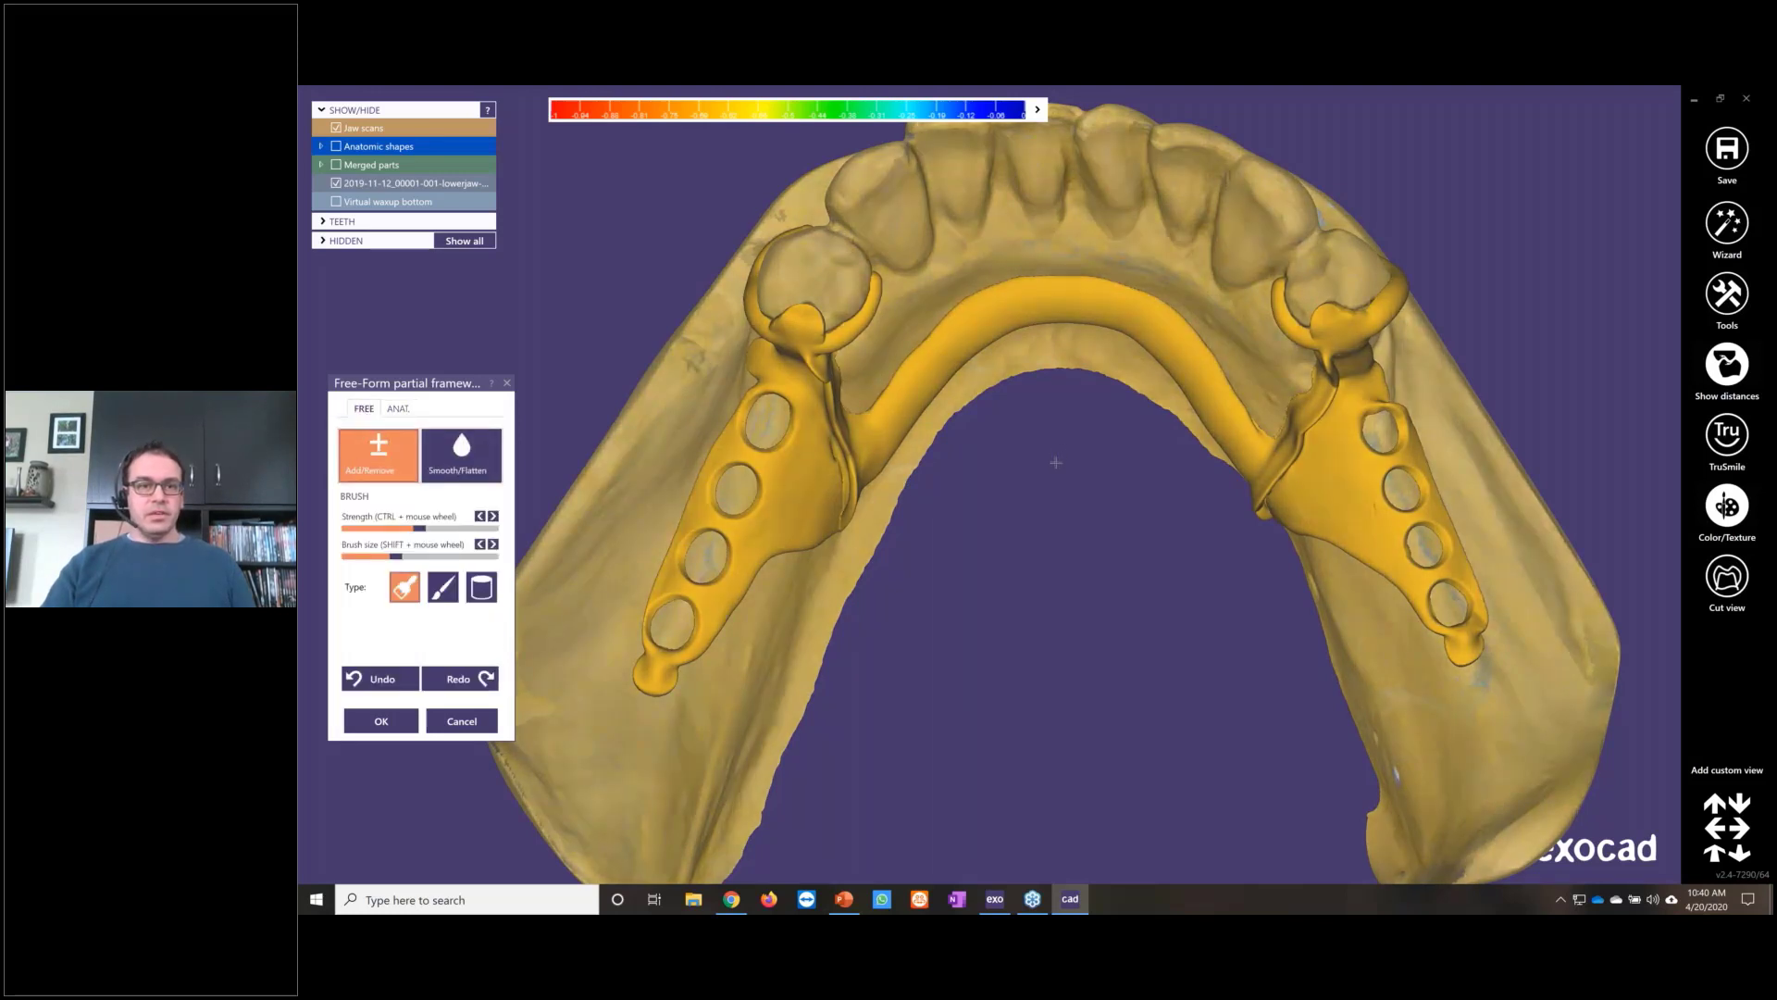
scroll(1056, 461, "up", 5)
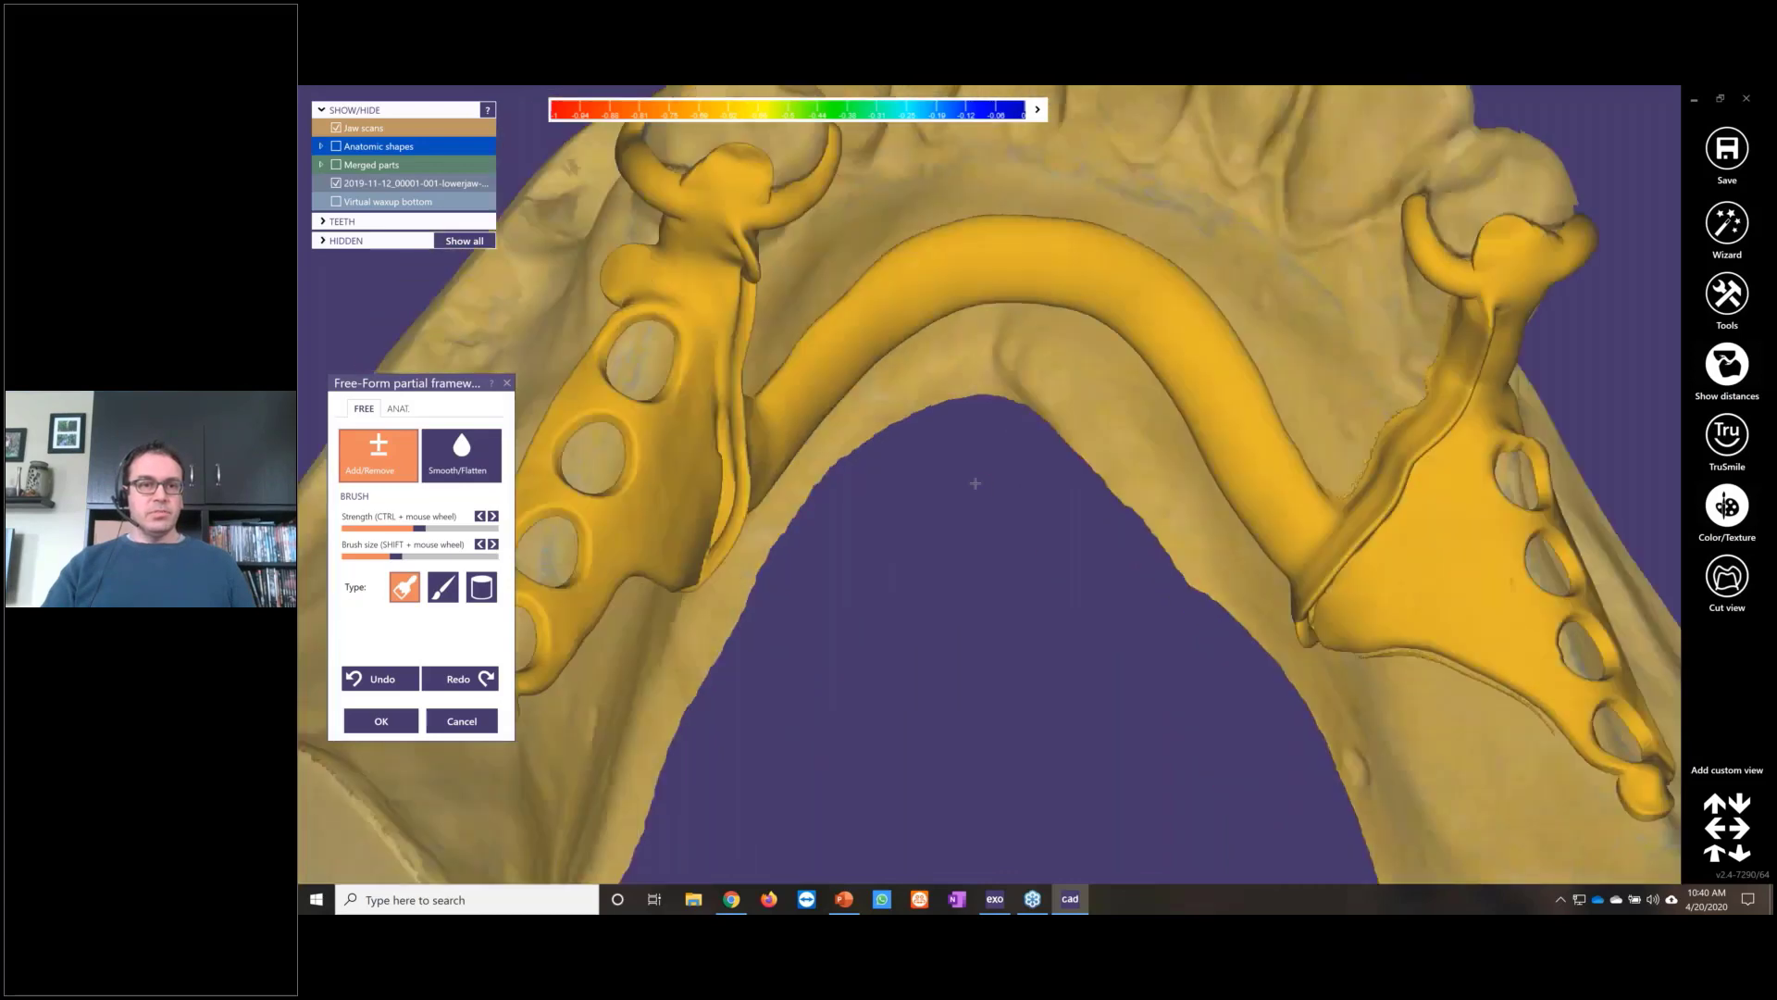
right_click_drag(975, 482, 575, 296)
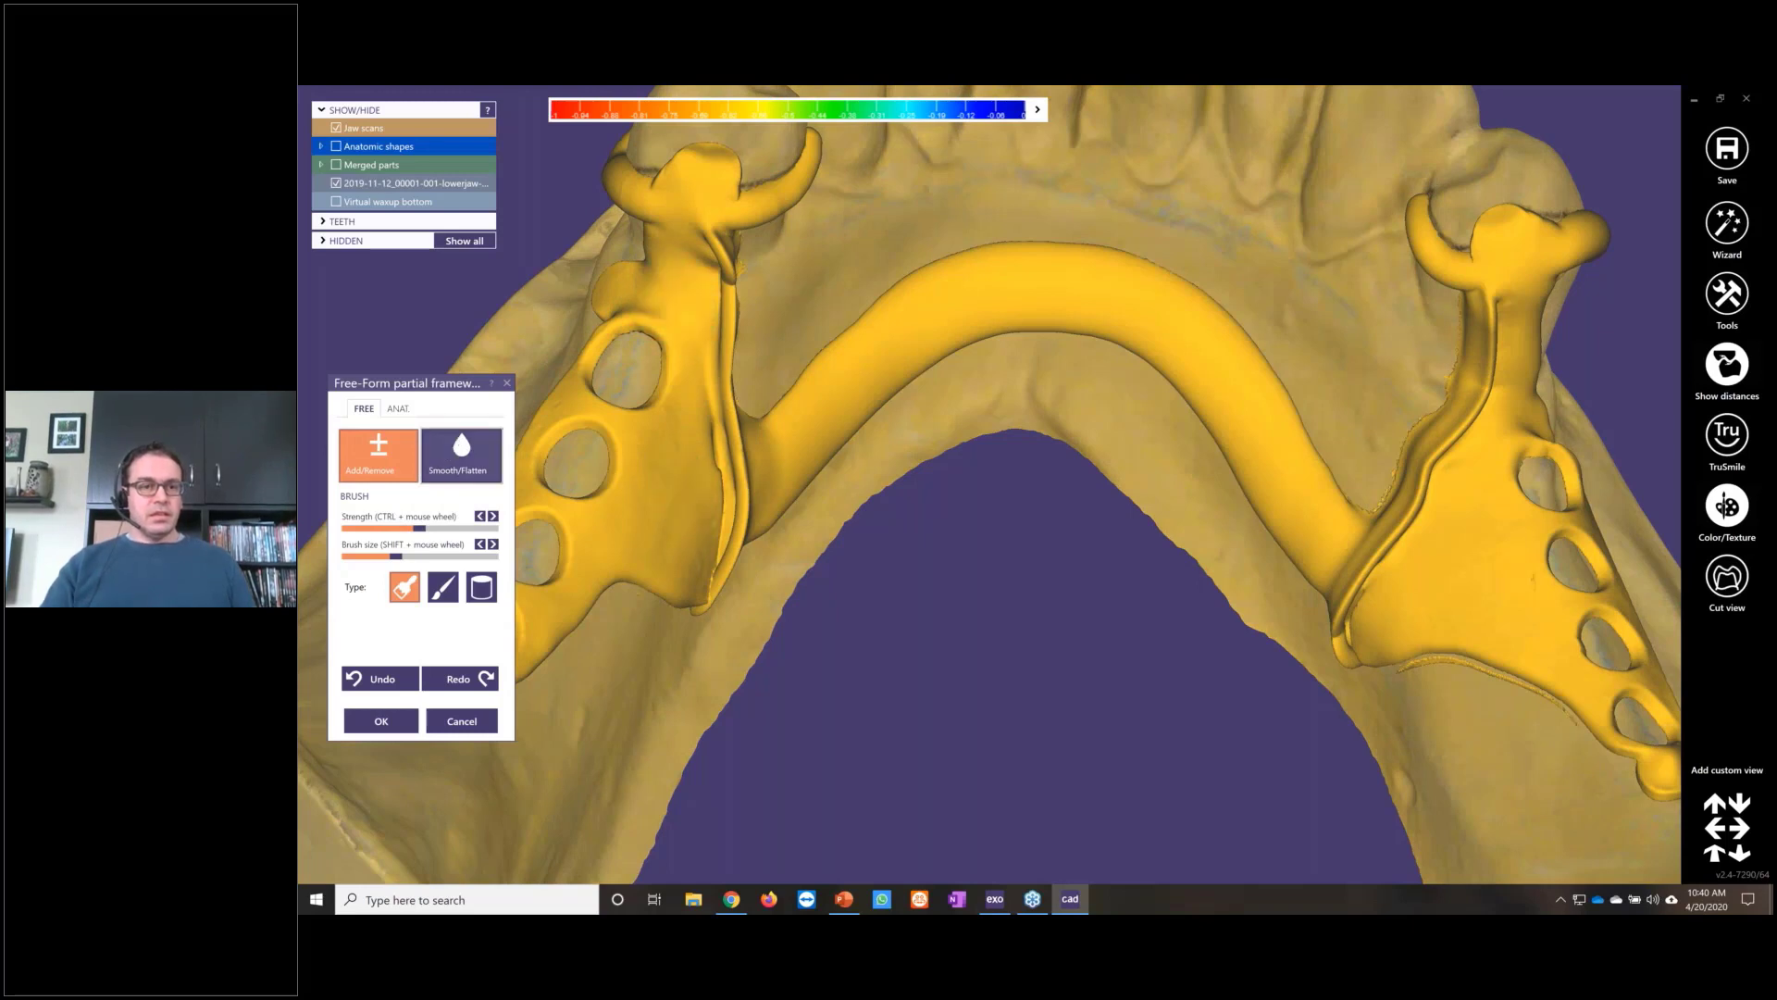
Step: Switch the free-form brush to Smooth/Flatten for the framework's finish line and close free-forming without saving the modifications
left_click(461, 453)
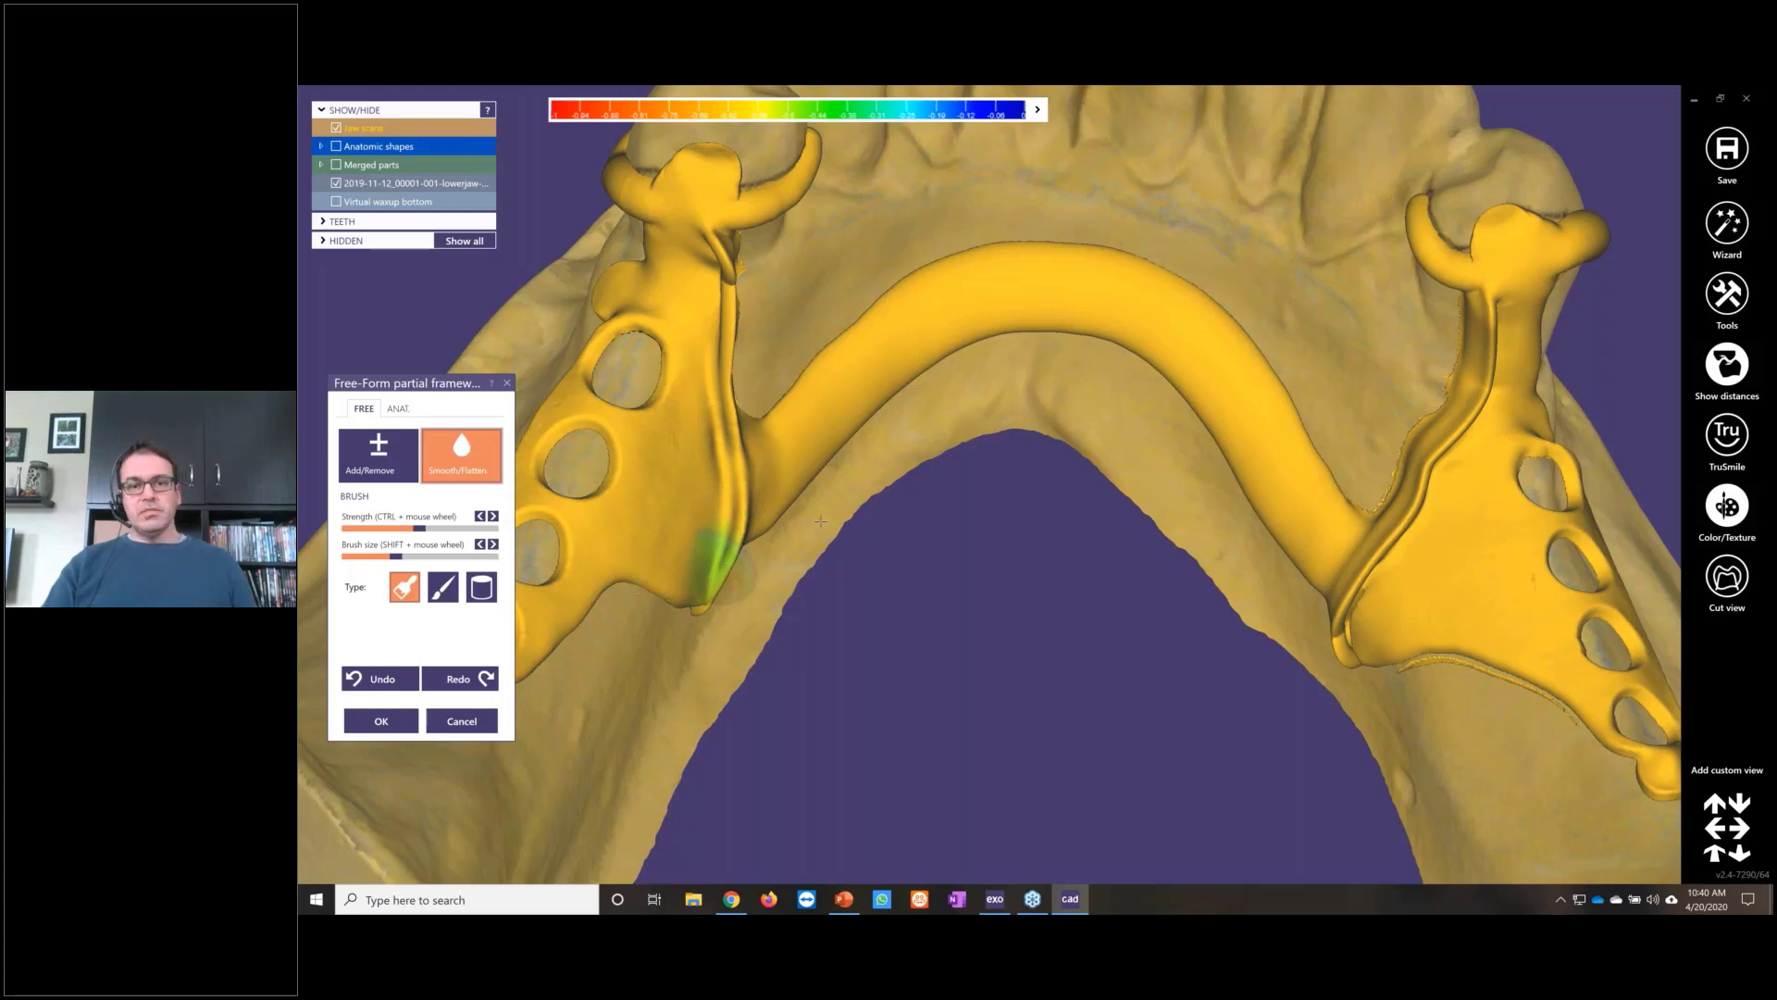
scroll(1086, 542, "down", 5)
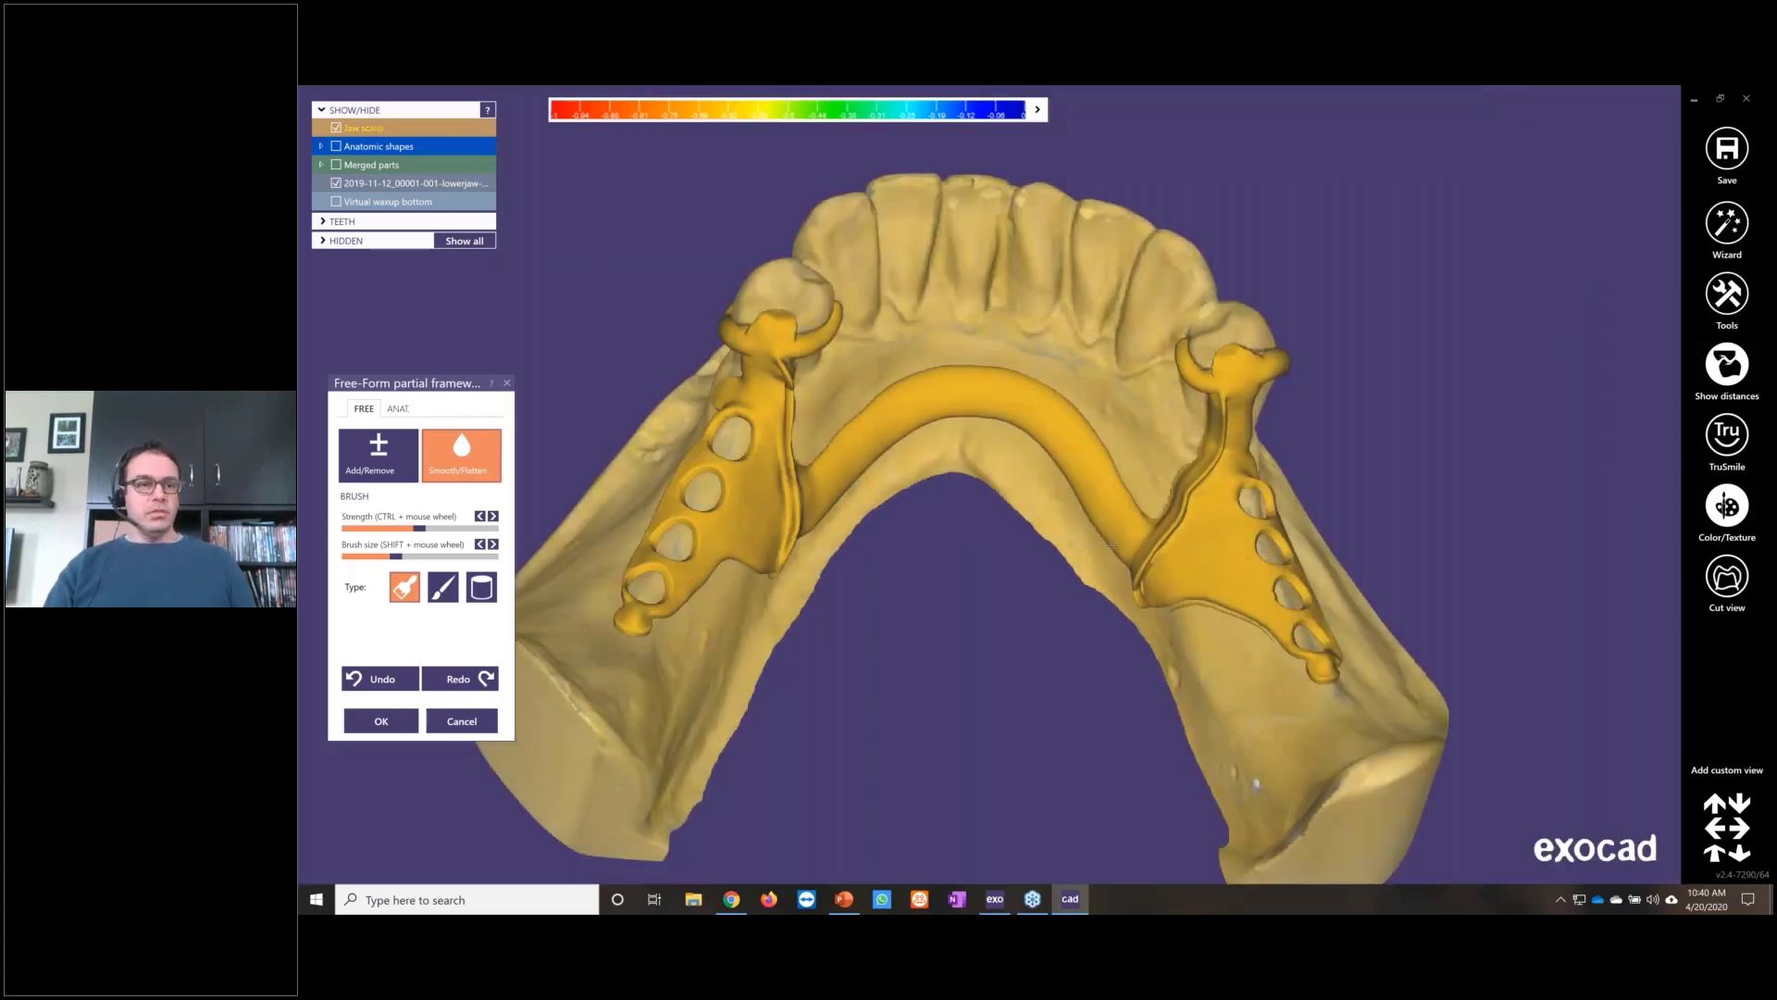
left_click(388, 724)
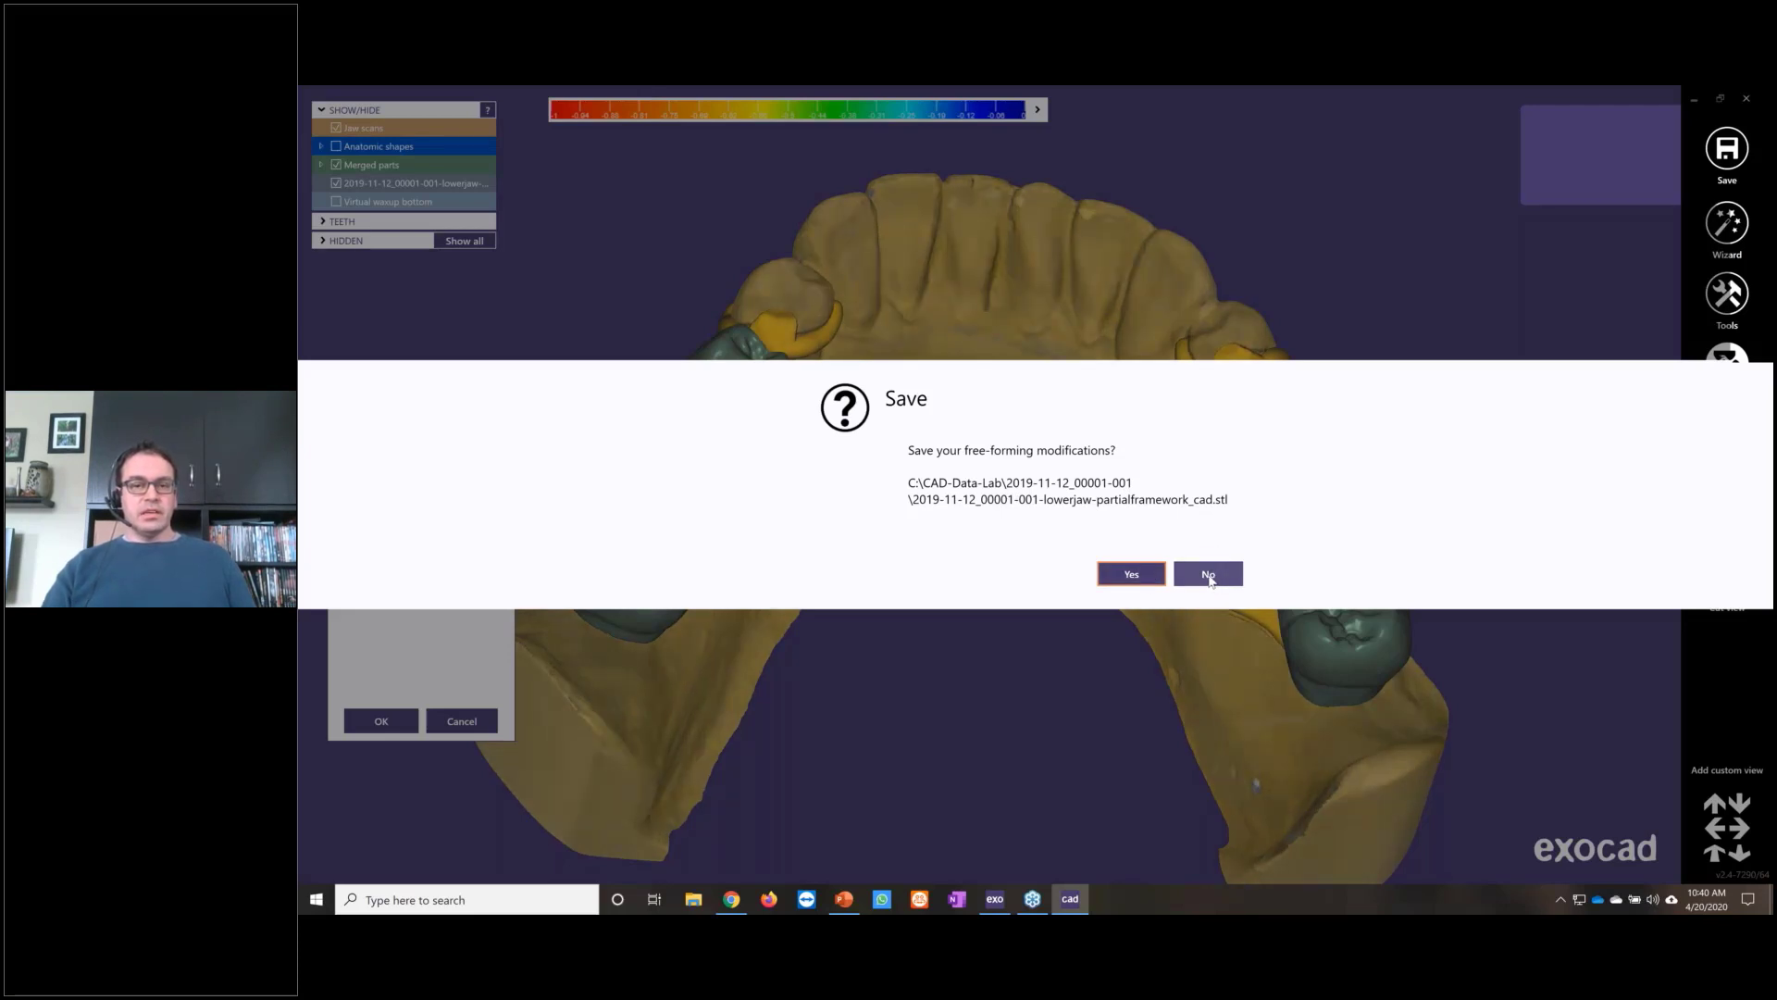
left_click(1209, 576)
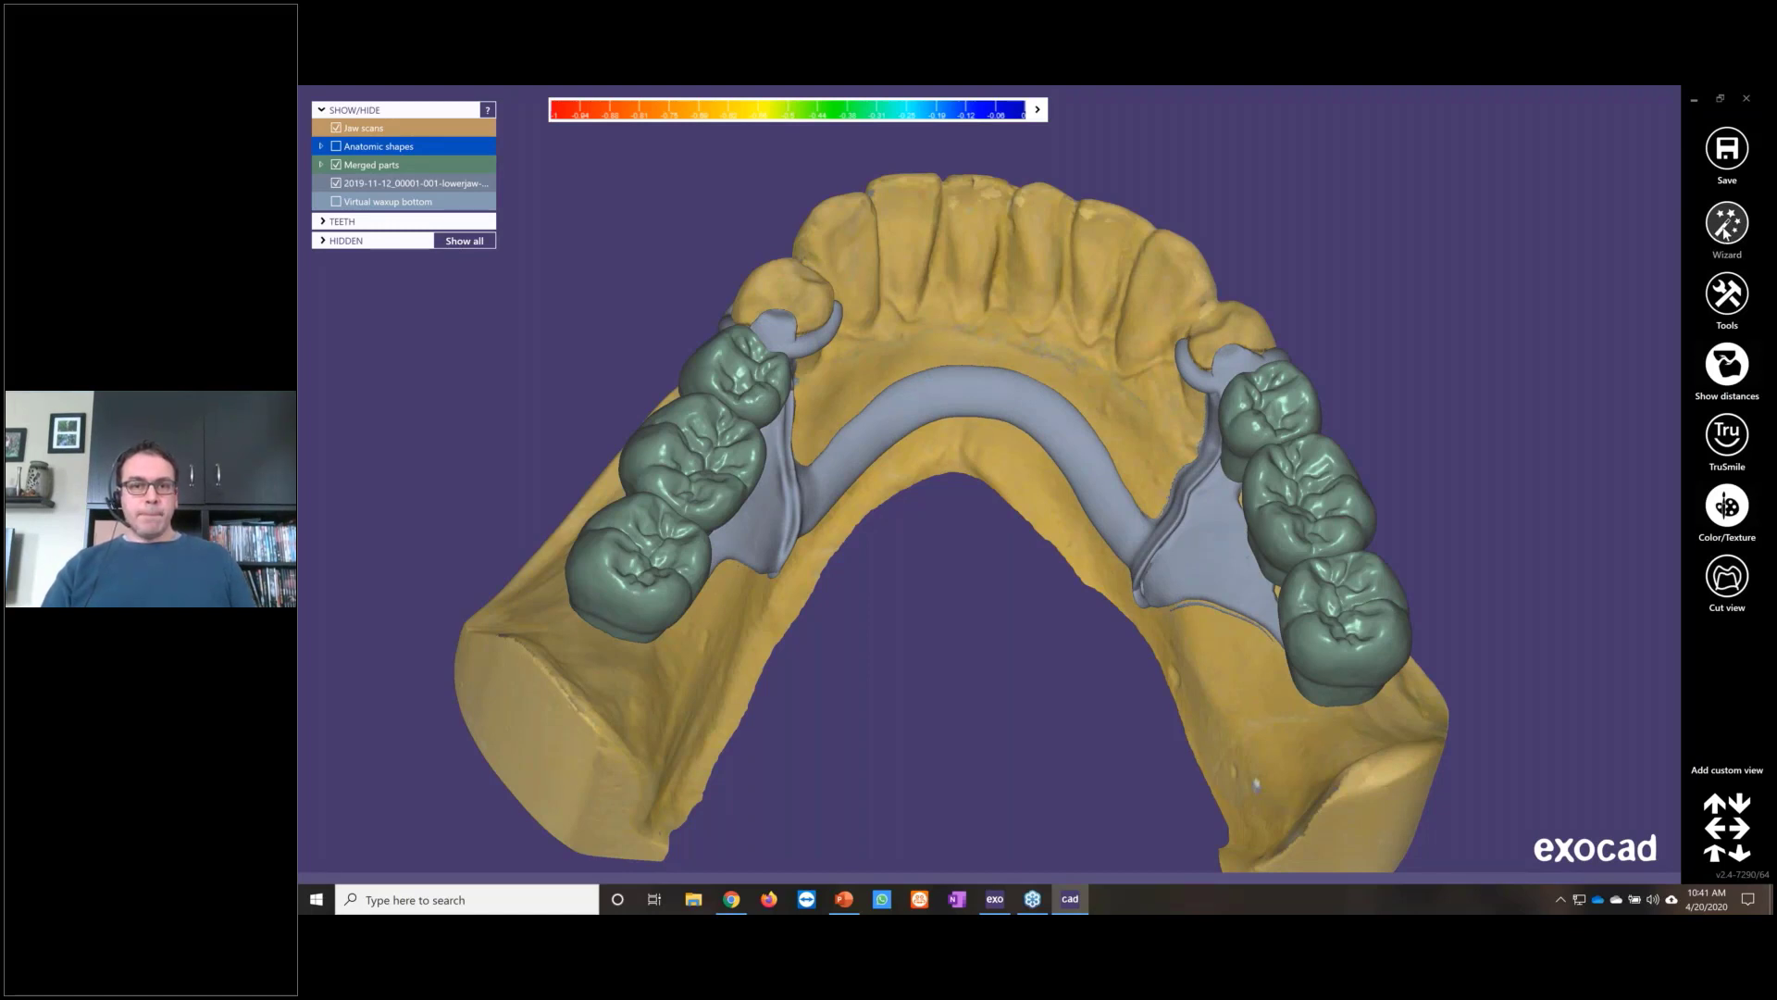
Step: Return to the wizard and proceed from the virtual waxup bottom to the gingiva design for teeth 18 - 20
left_click(1725, 228)
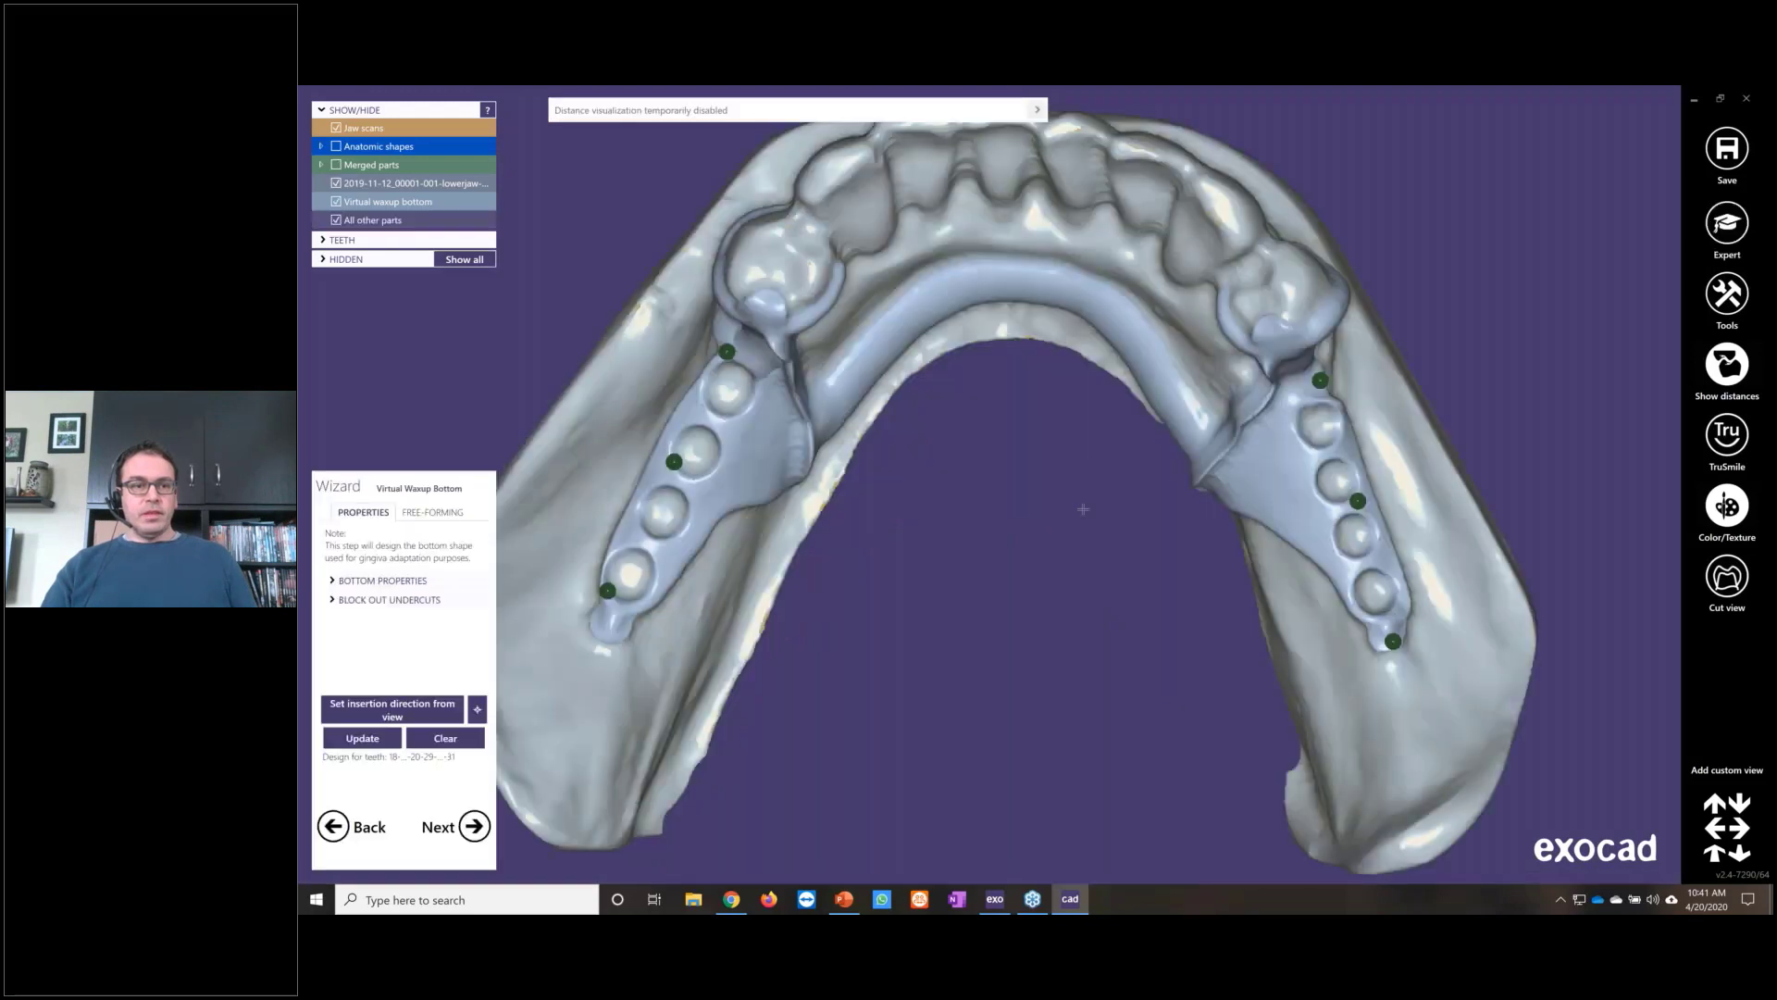
scroll(592, 518, "down", 2)
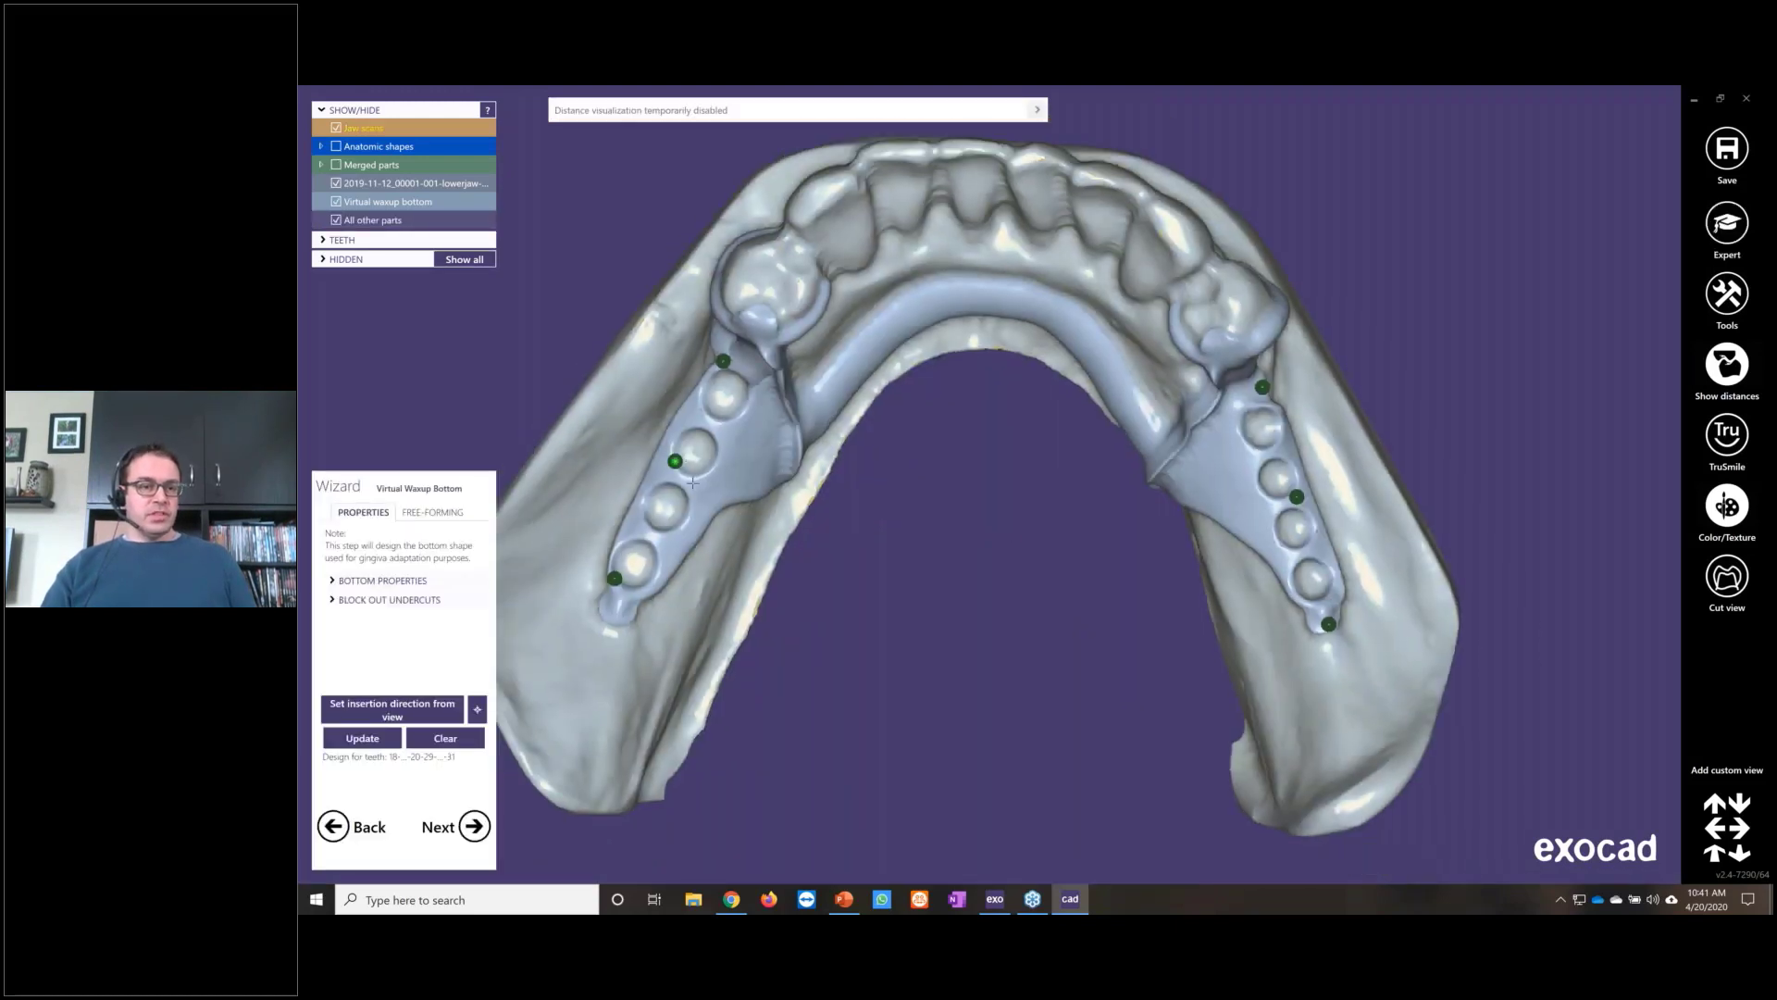
left_click(475, 826)
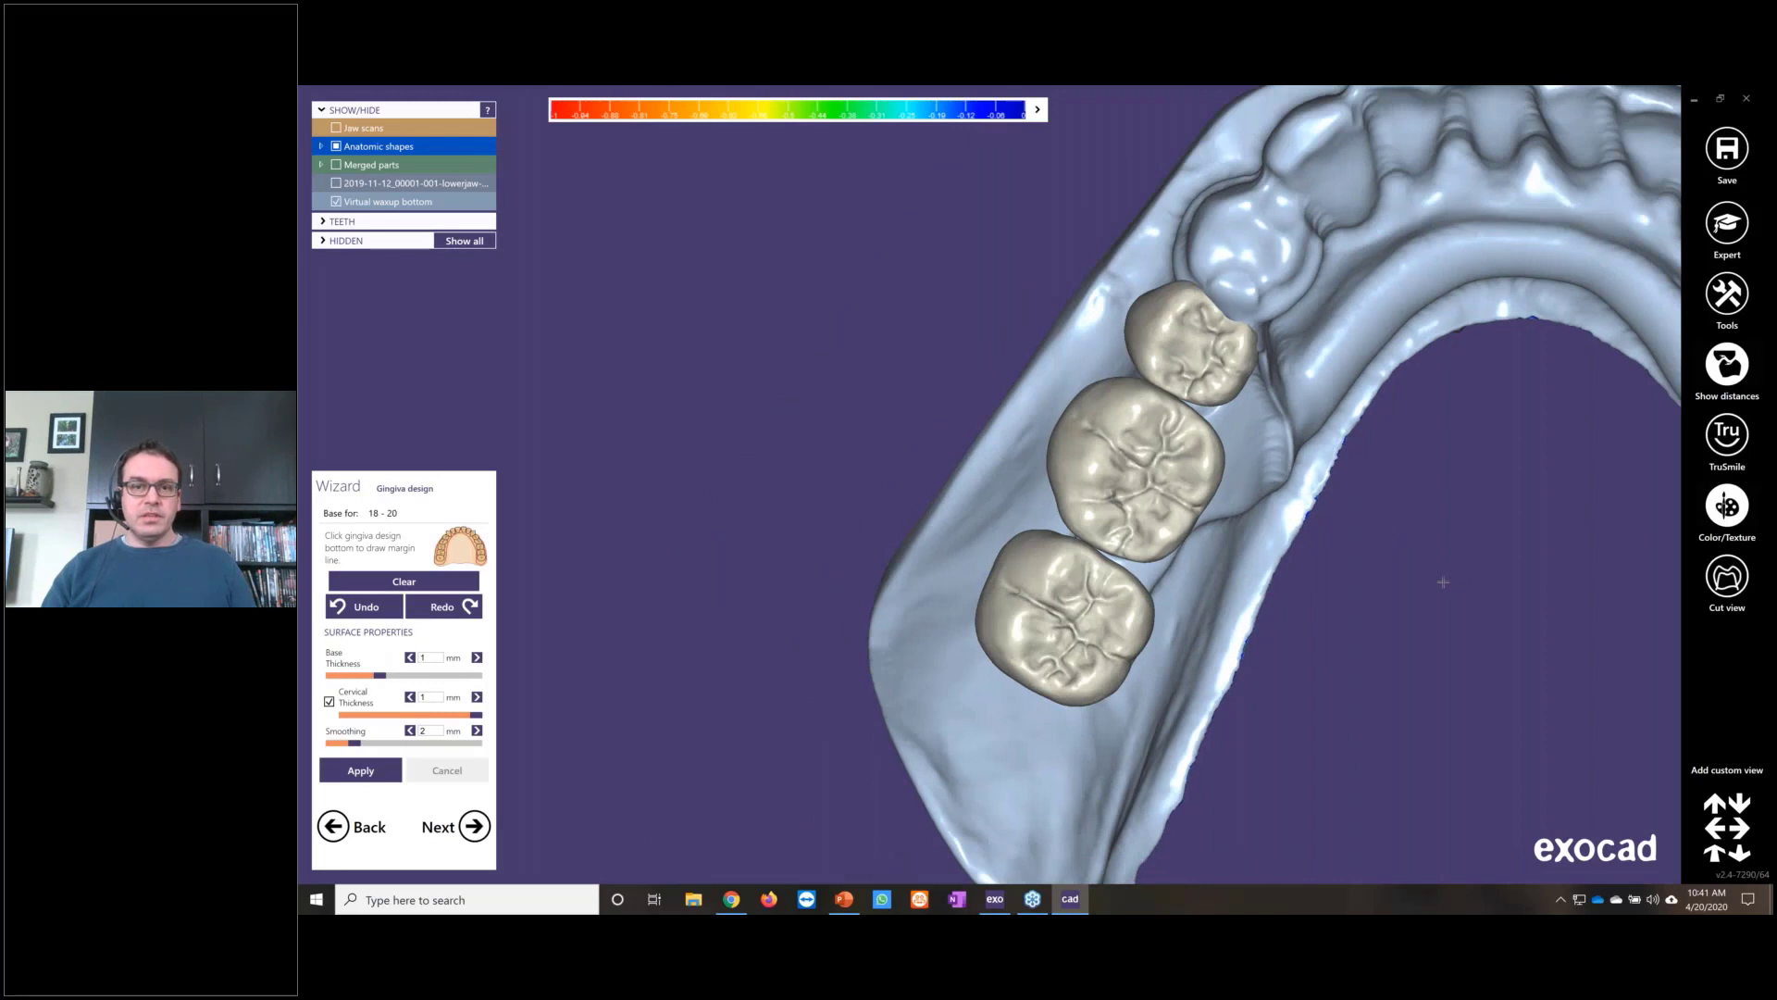
Step: Start the gingiva margin line beside the premolar and draw it down the framework's lingual finish line past its lower end
middle_click_drag(1443, 582, 1204, 577)
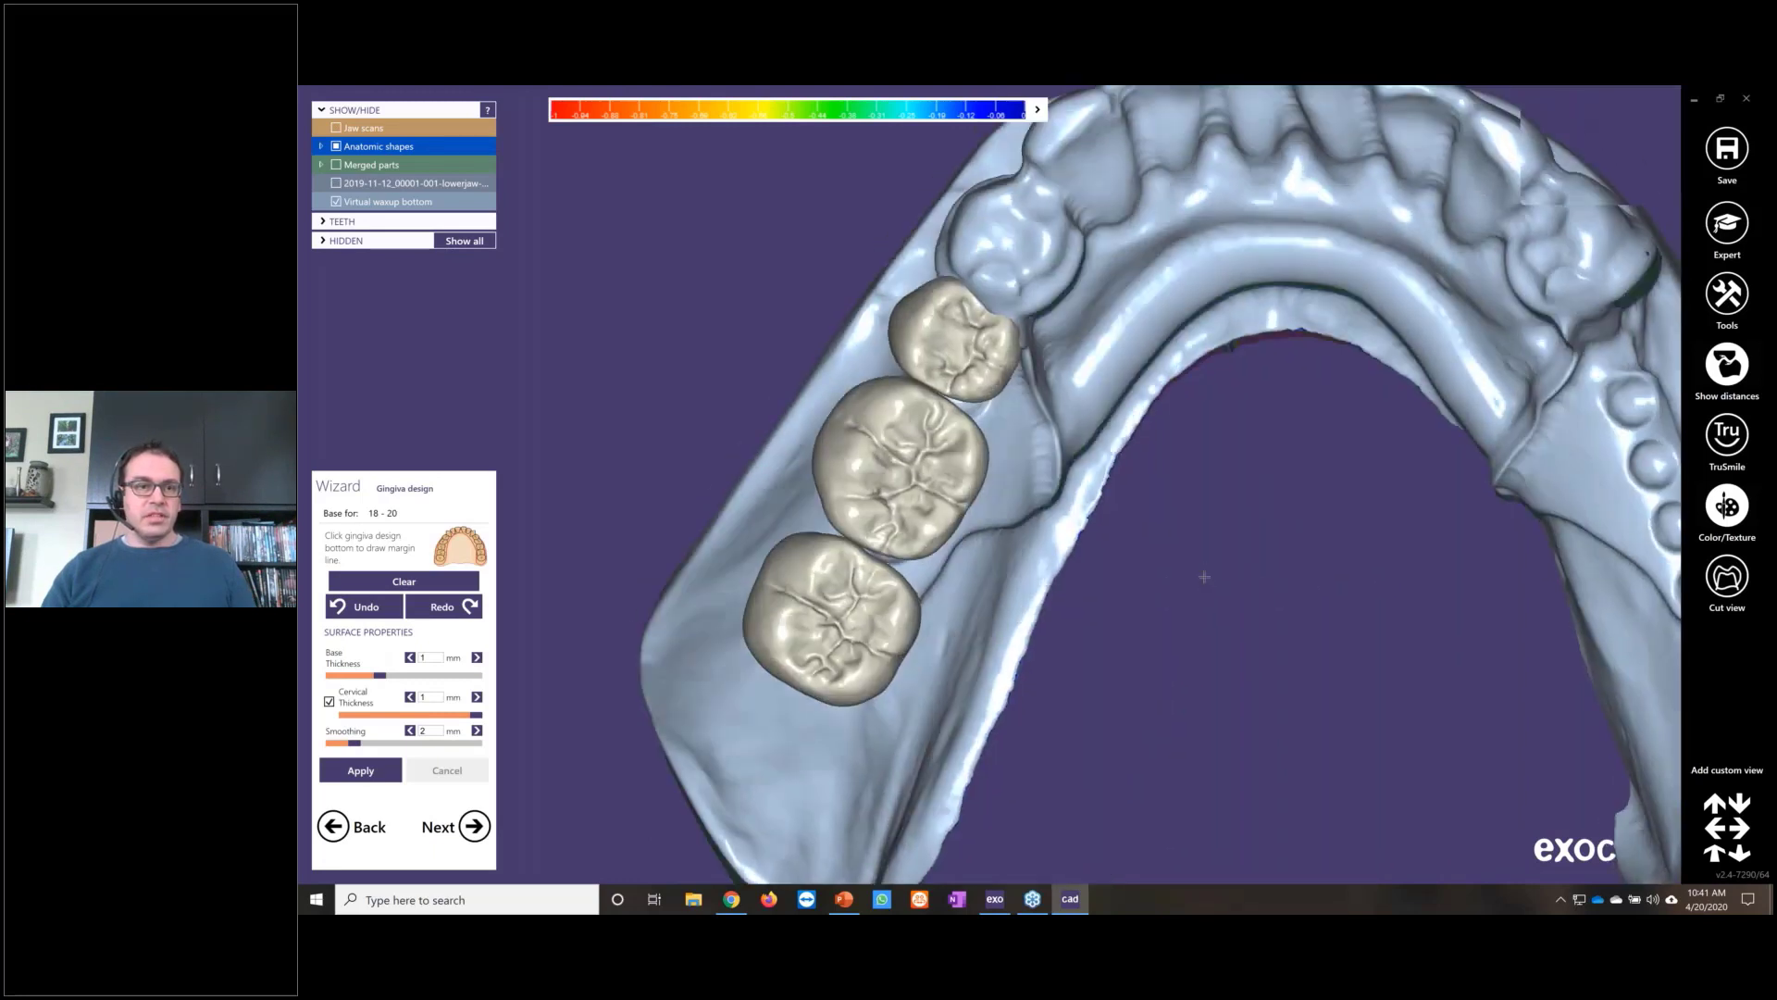
right_click_drag(1204, 577, 1019, 375)
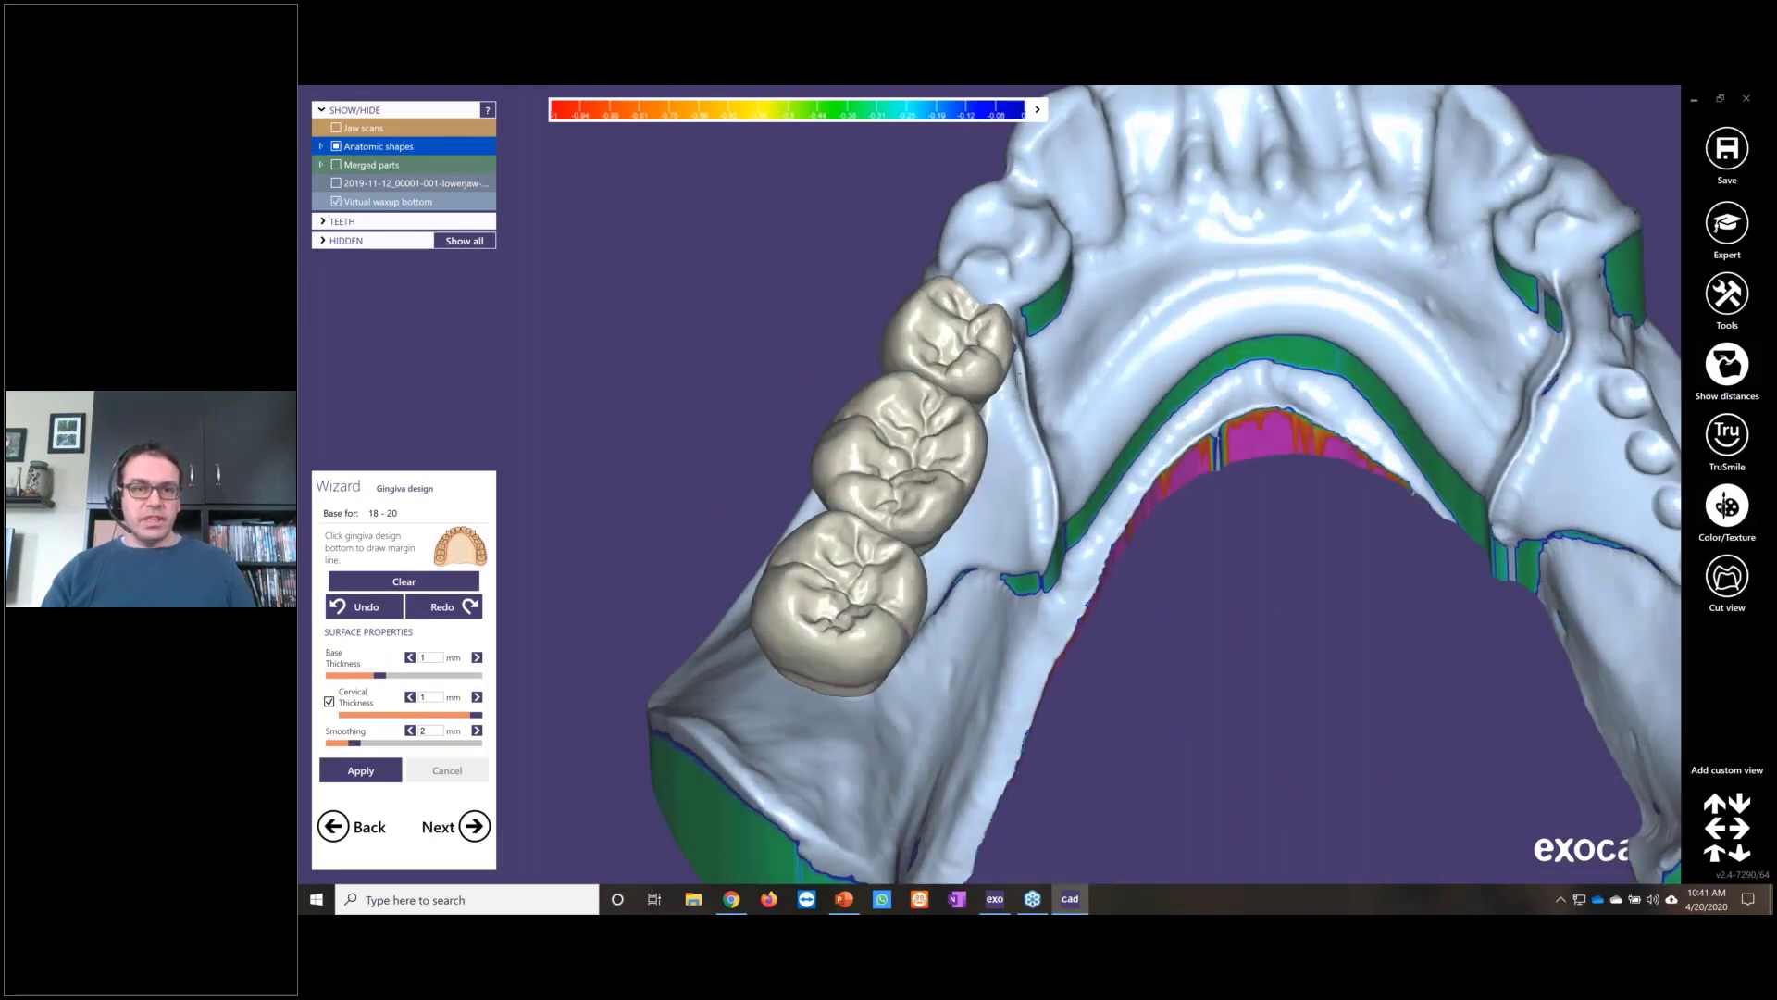
left_click(1019, 369)
left_click(1022, 406)
left_click(1044, 463)
left_click(1054, 501)
left_click(1049, 547)
left_click(1033, 584)
left_click(995, 622)
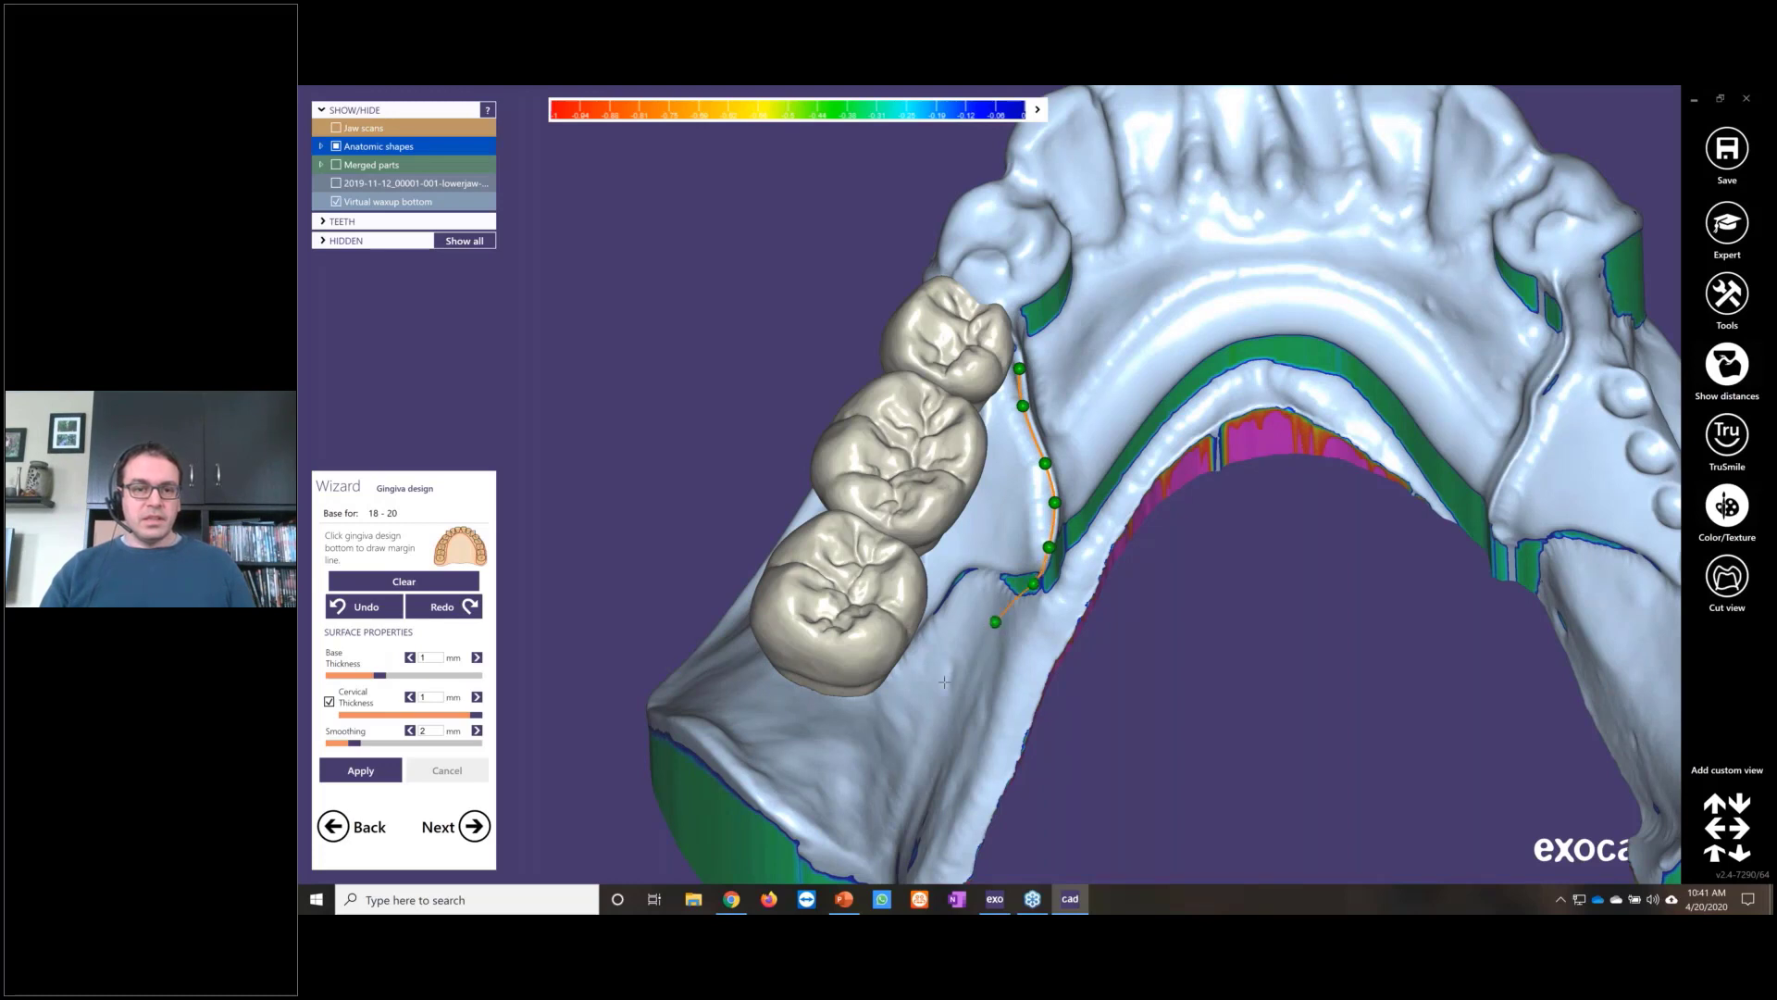
Step: Continue the gingiva margin line along the lingual ridge slope and around behind the last molar
left_click(946, 677)
left_click(898, 735)
left_click(841, 751)
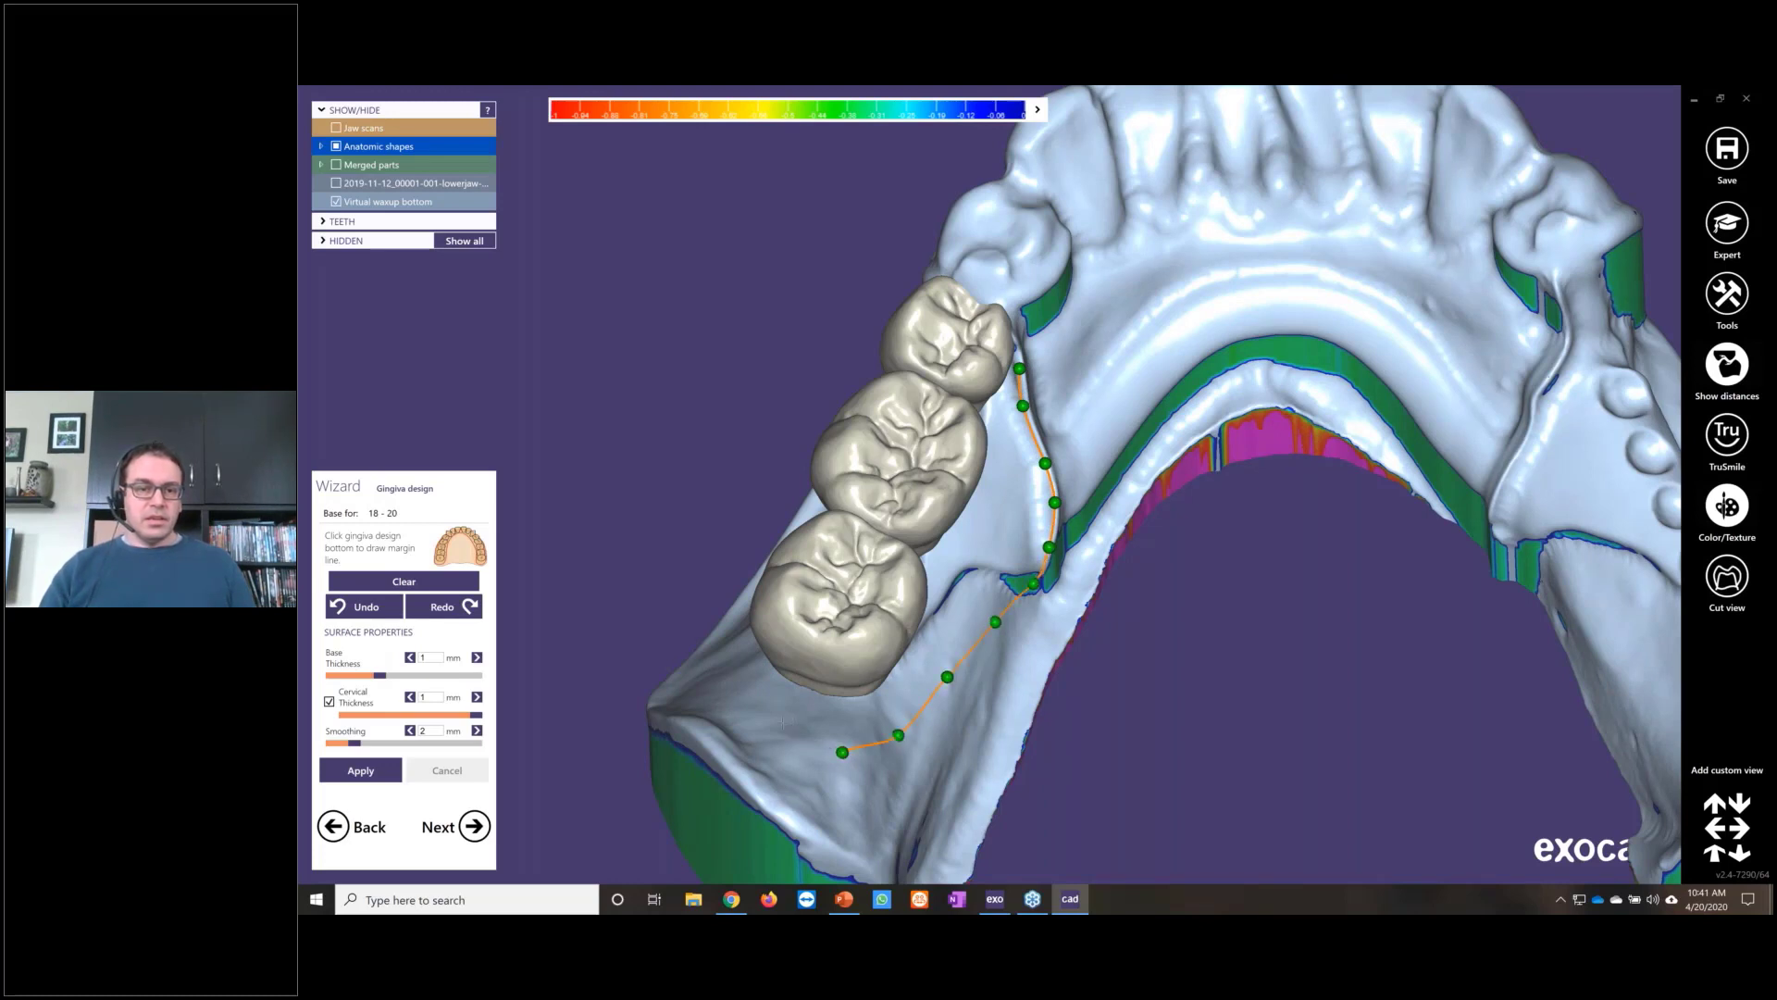
left_click(782, 721)
left_click(763, 690)
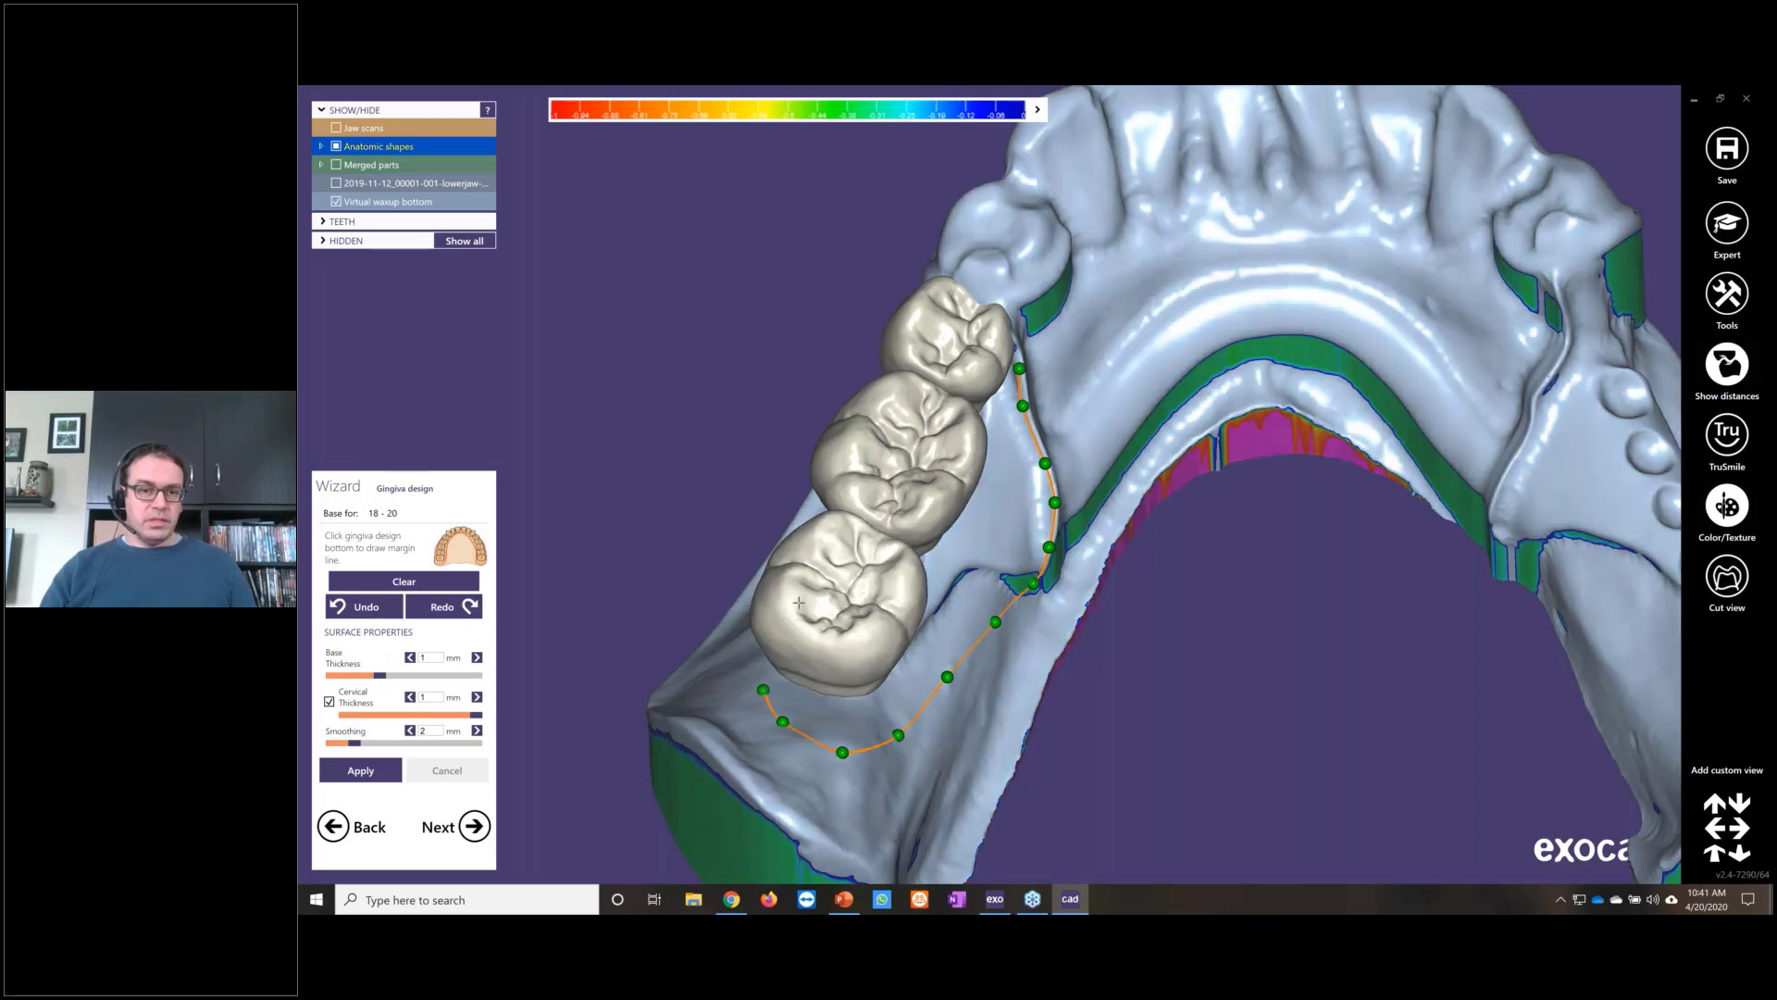
Step: Continue the margin line along the buccal side up to the premolar, close it and generate the 1 mm thick gingiva
right_click_drag(798, 603, 735, 579)
left_click(734, 572)
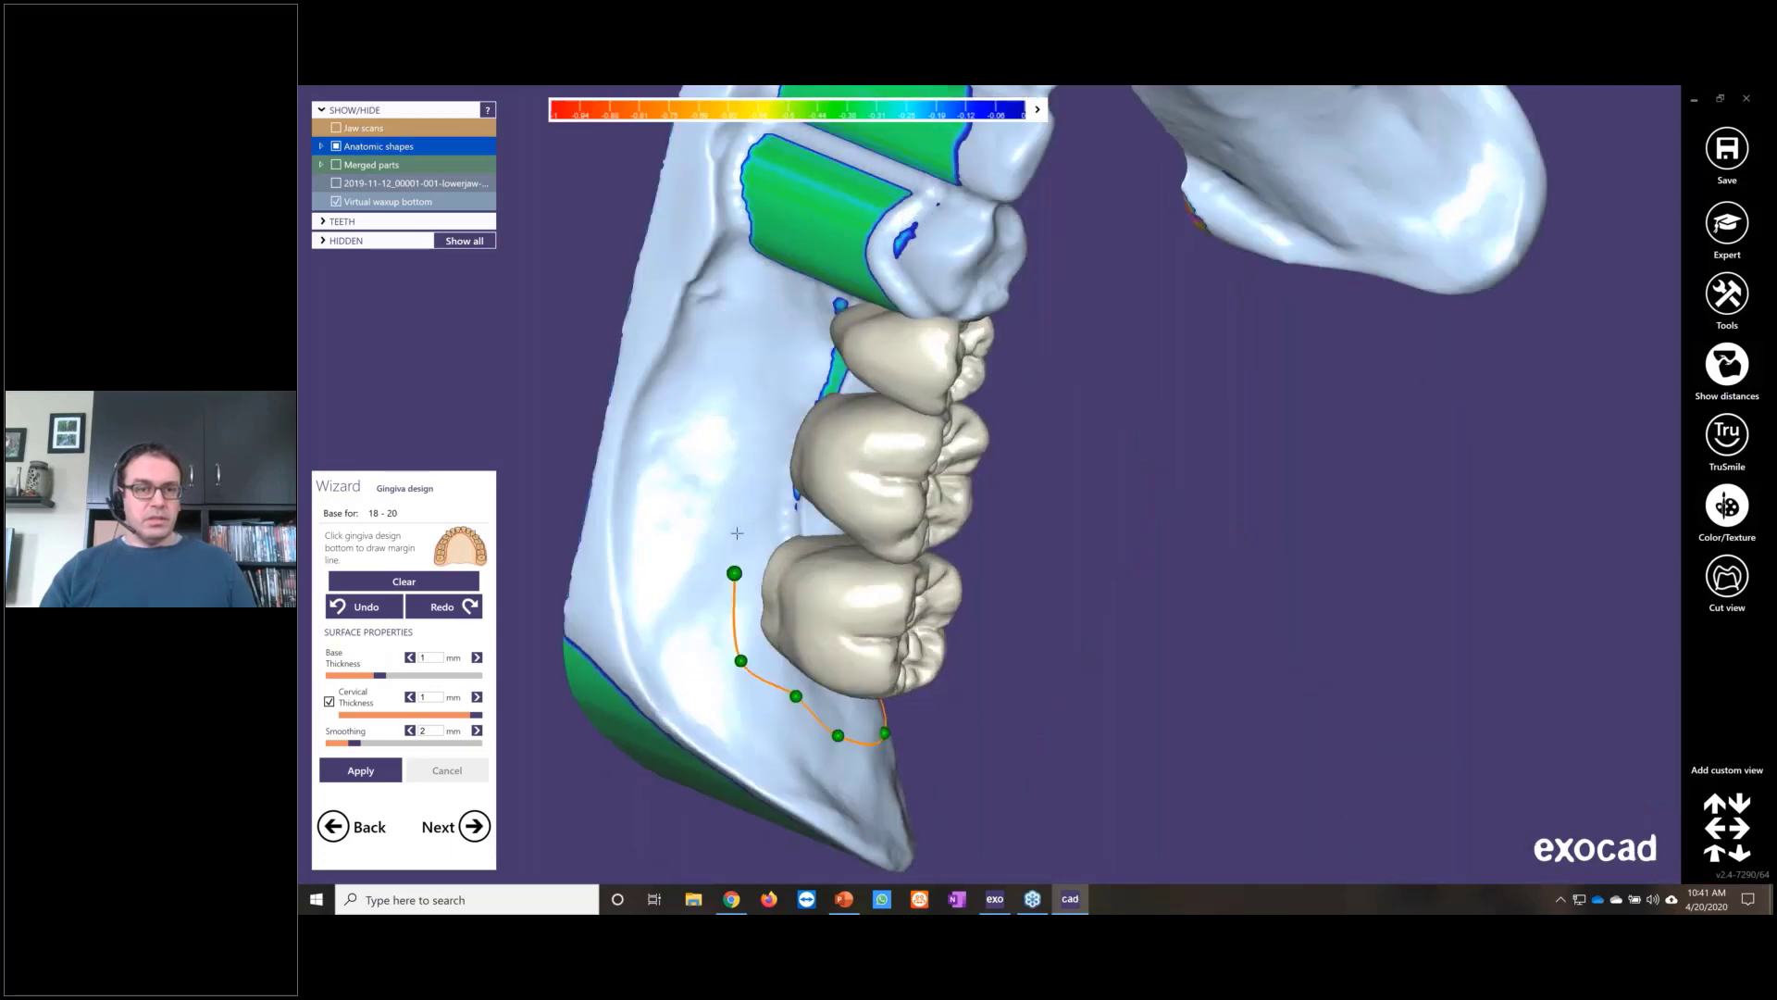
left_click(740, 458)
left_click(767, 360)
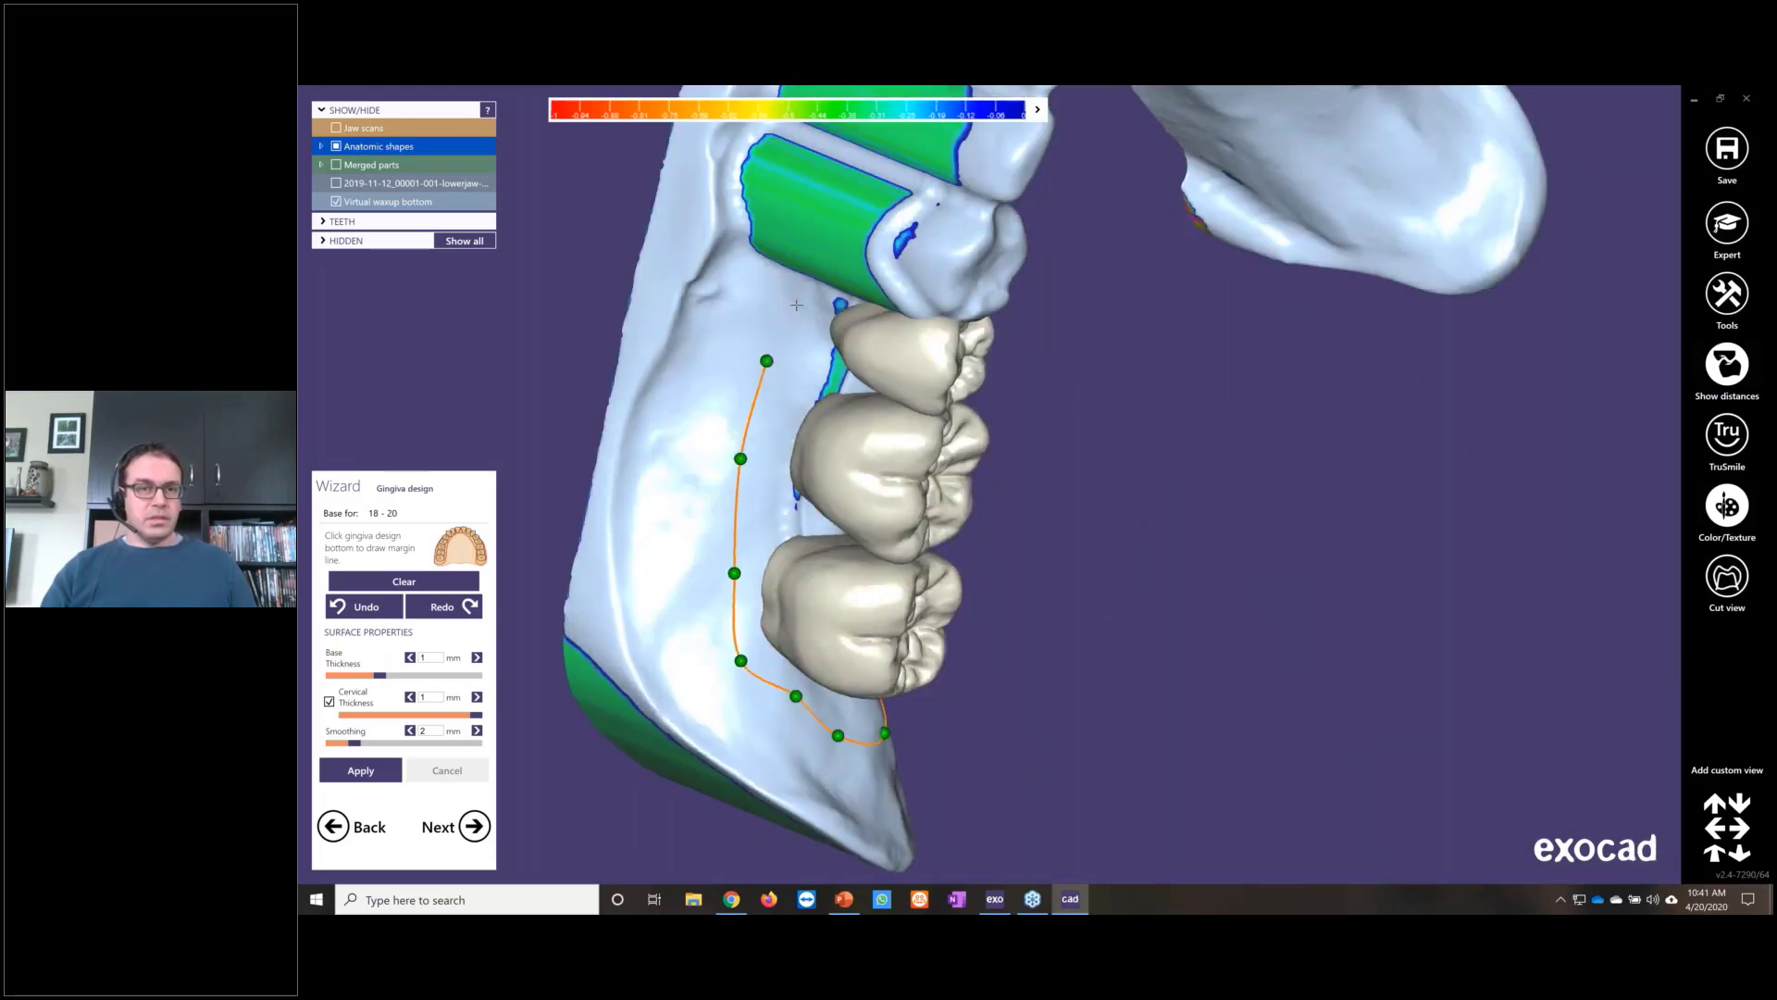
left_click(796, 304)
left_click(831, 302)
right_click_drag(832, 303, 1167, 356)
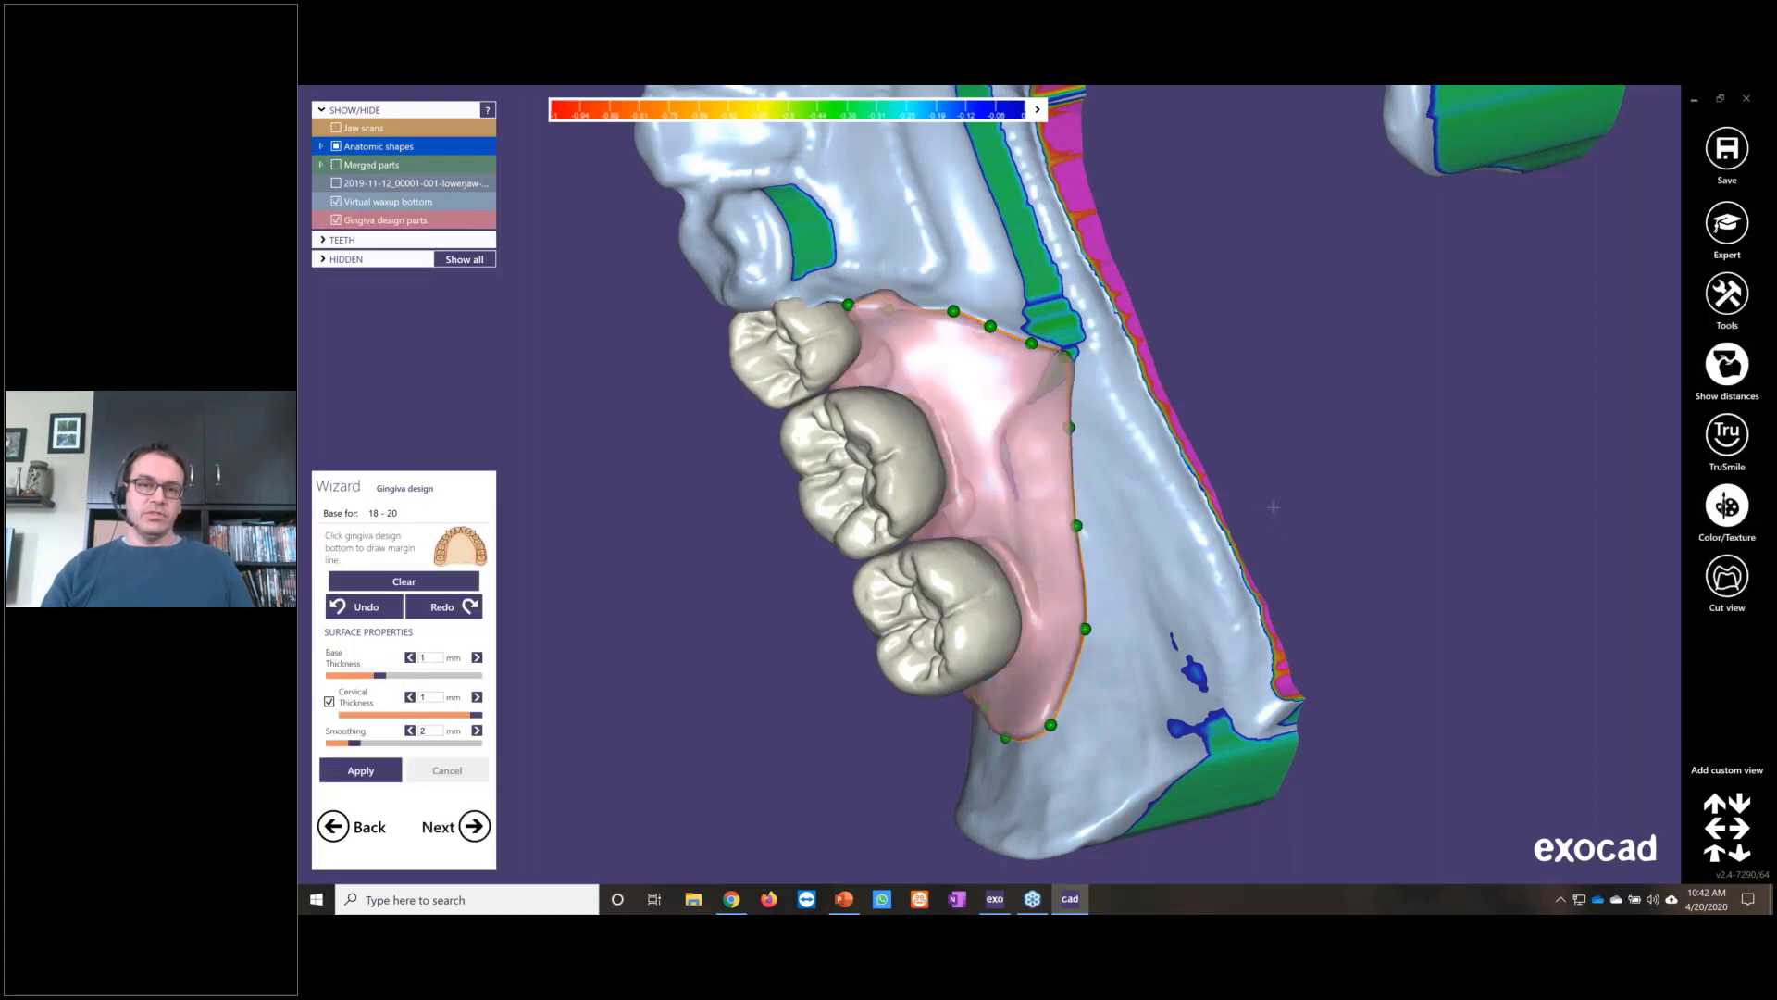
Step: Move the gingiva margin point at the lingual finish line near the premolar slightly inward
right_click_drag(1266, 502, 986, 365)
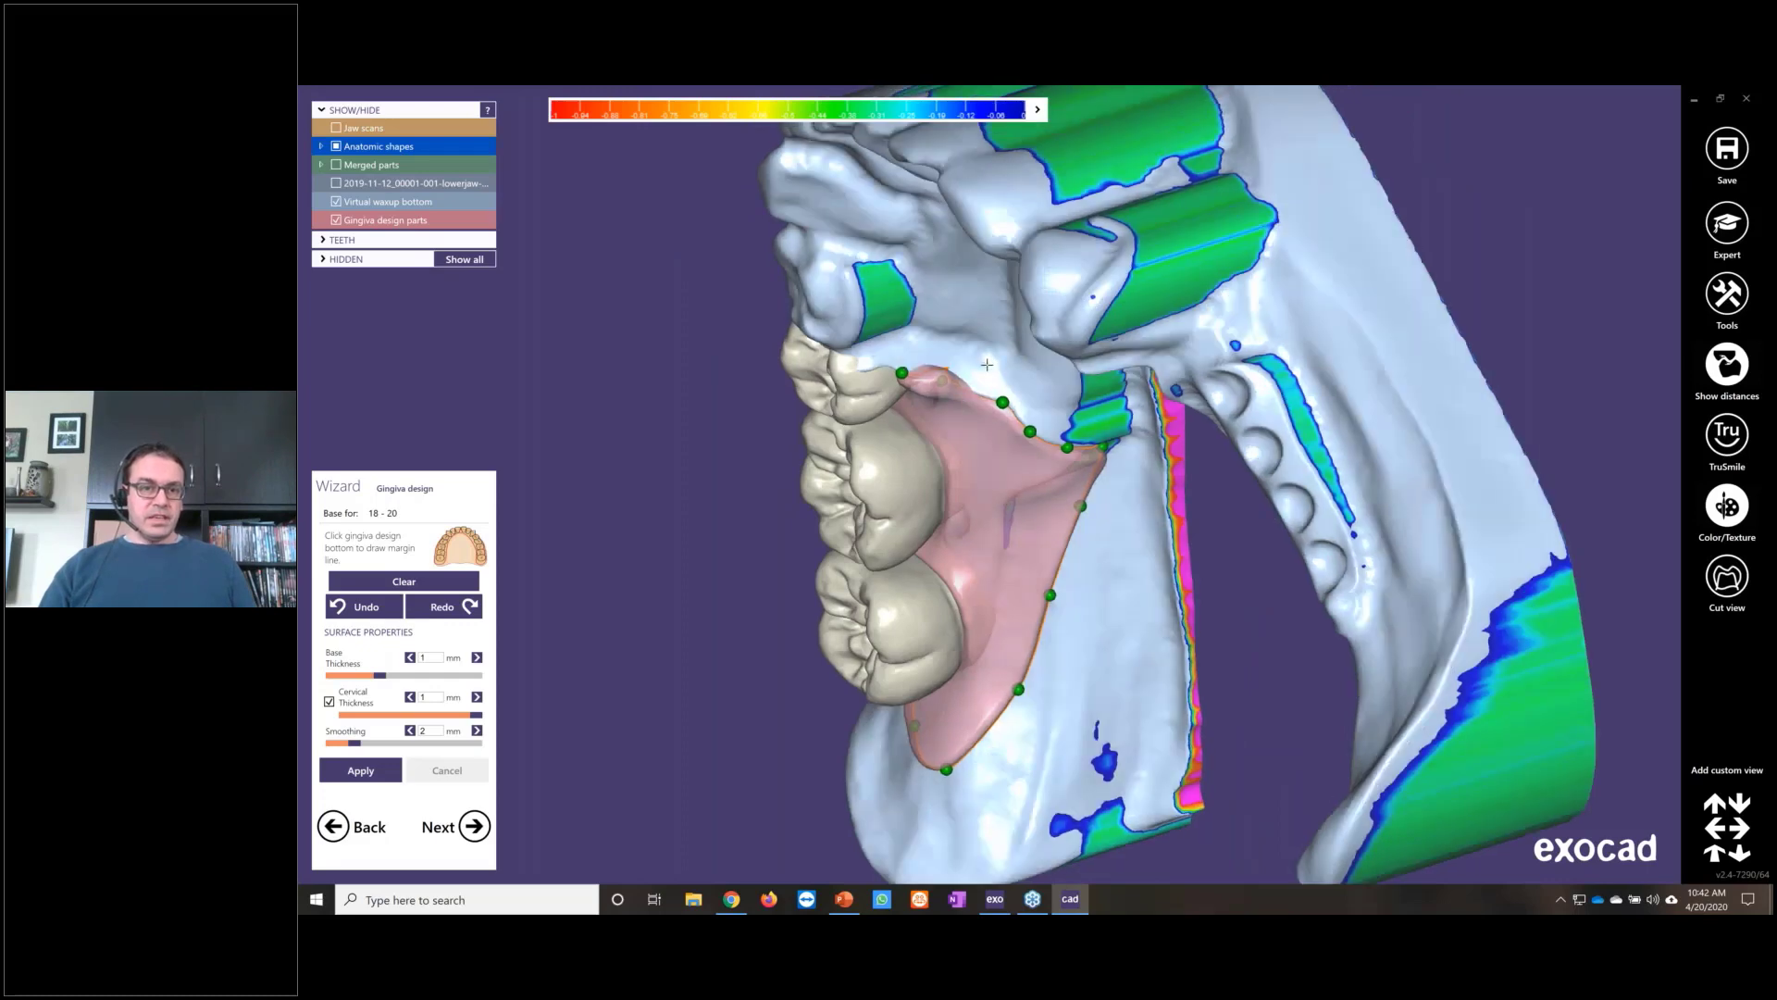
scroll(987, 365, "up", 5)
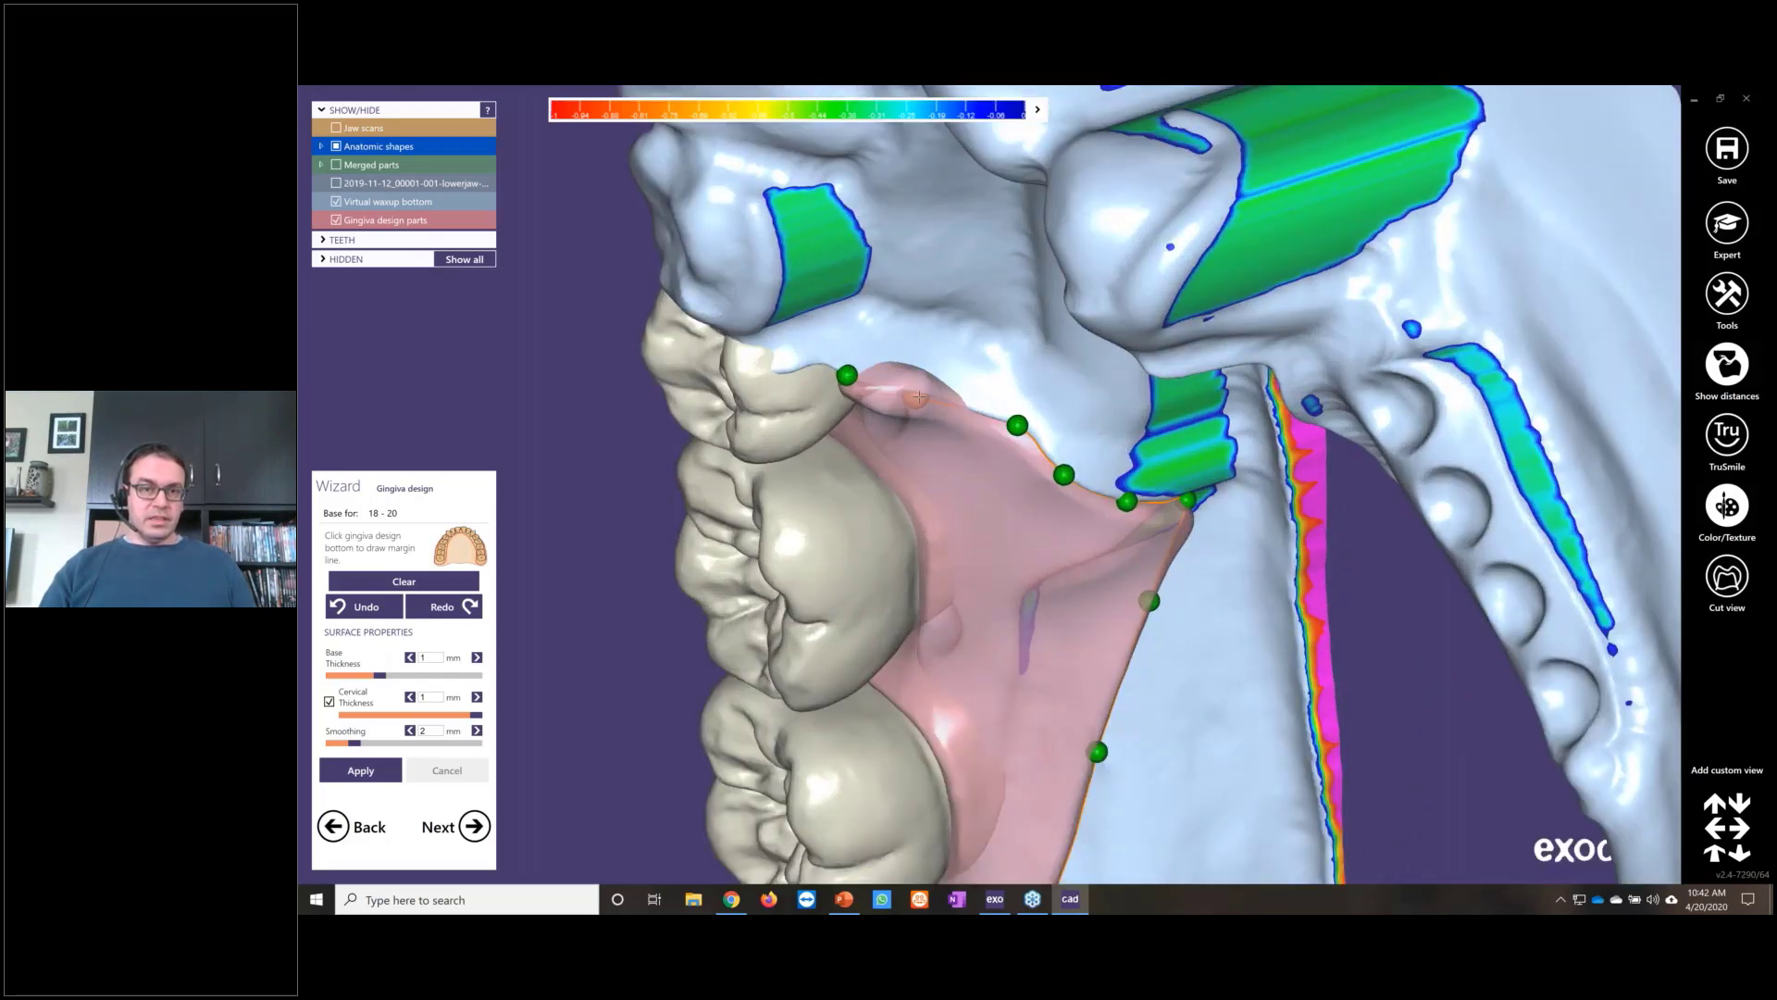
left_click(1017, 425)
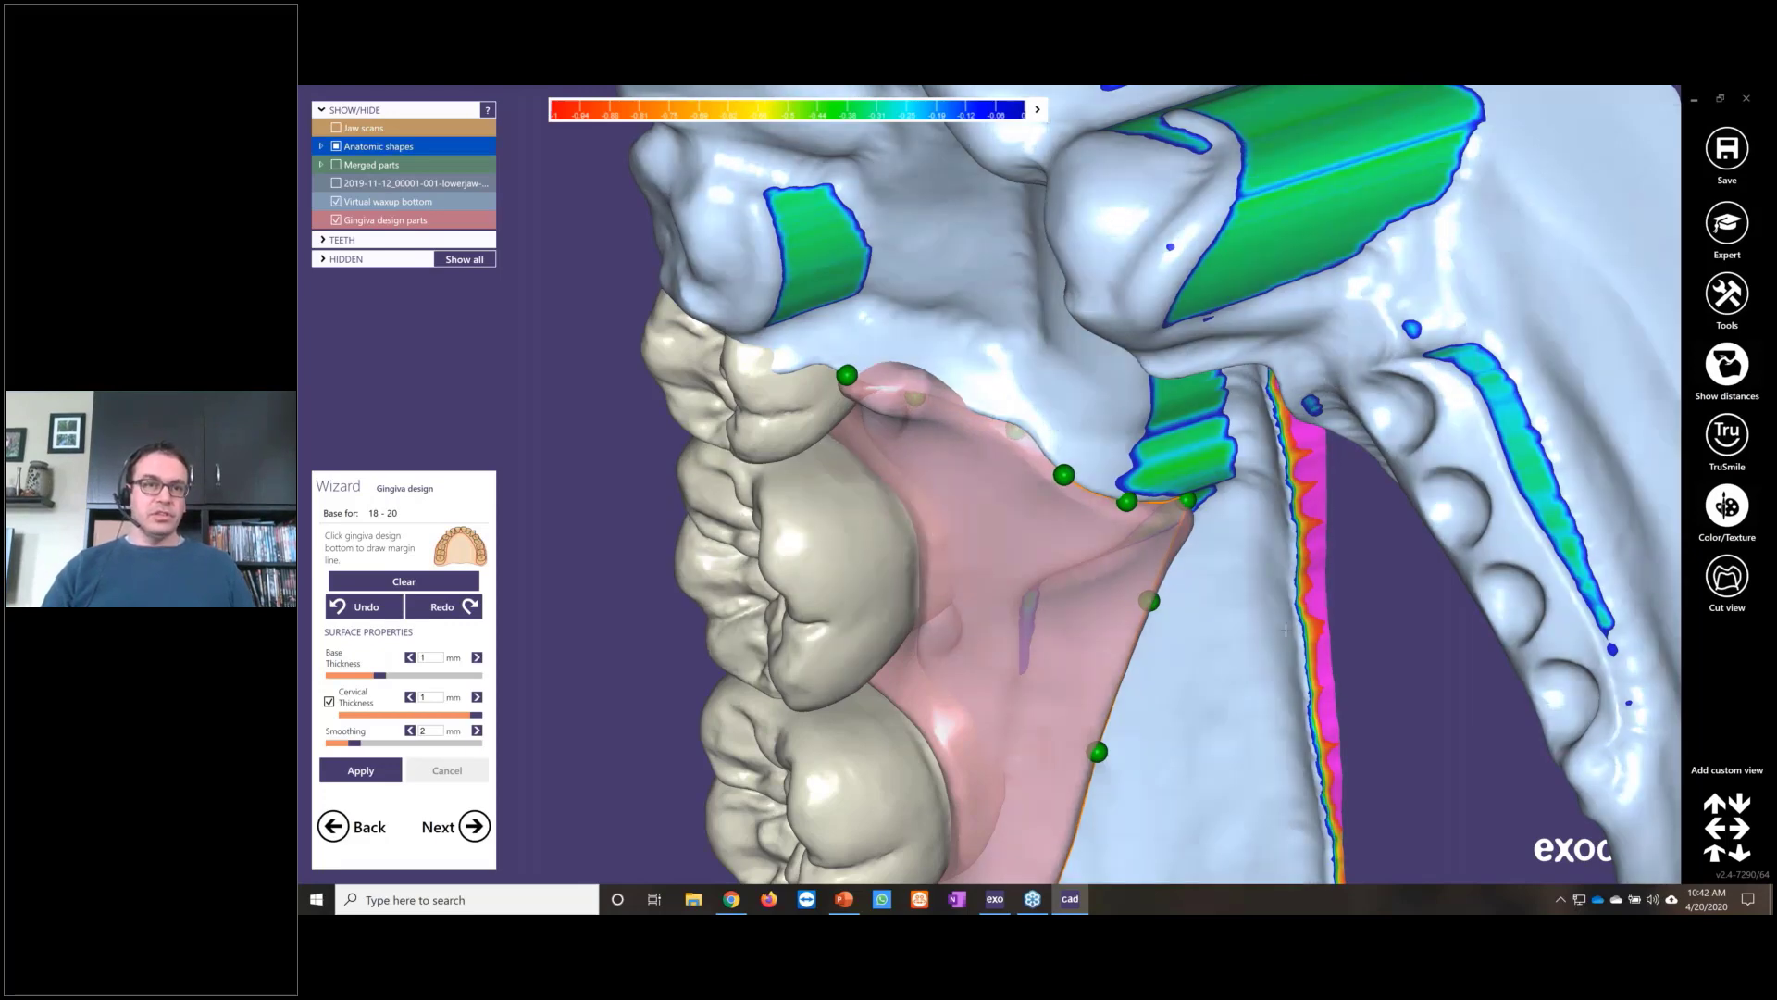
Step: Pull the margin point behind the last molar in toward the lingual corner and reapply the gingiva
right_click_drag(933, 530, 833, 371)
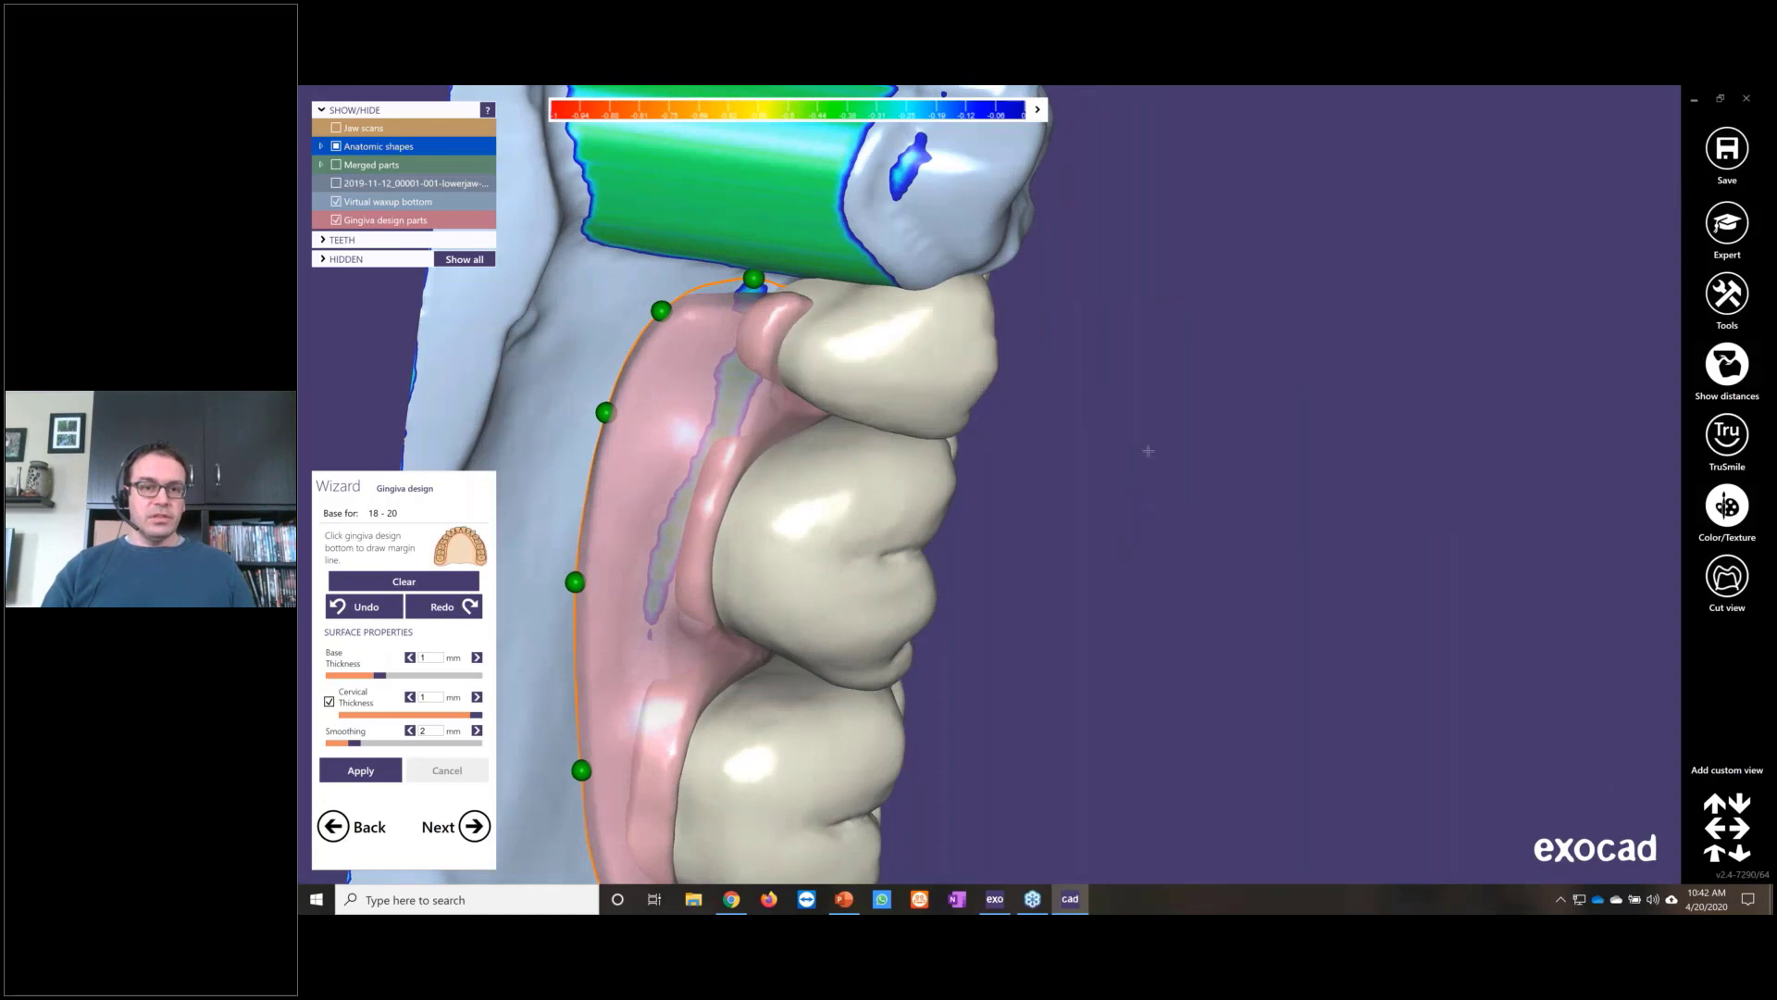
scroll(1183, 523, "down", 3)
right_click_drag(1182, 522, 1295, 648)
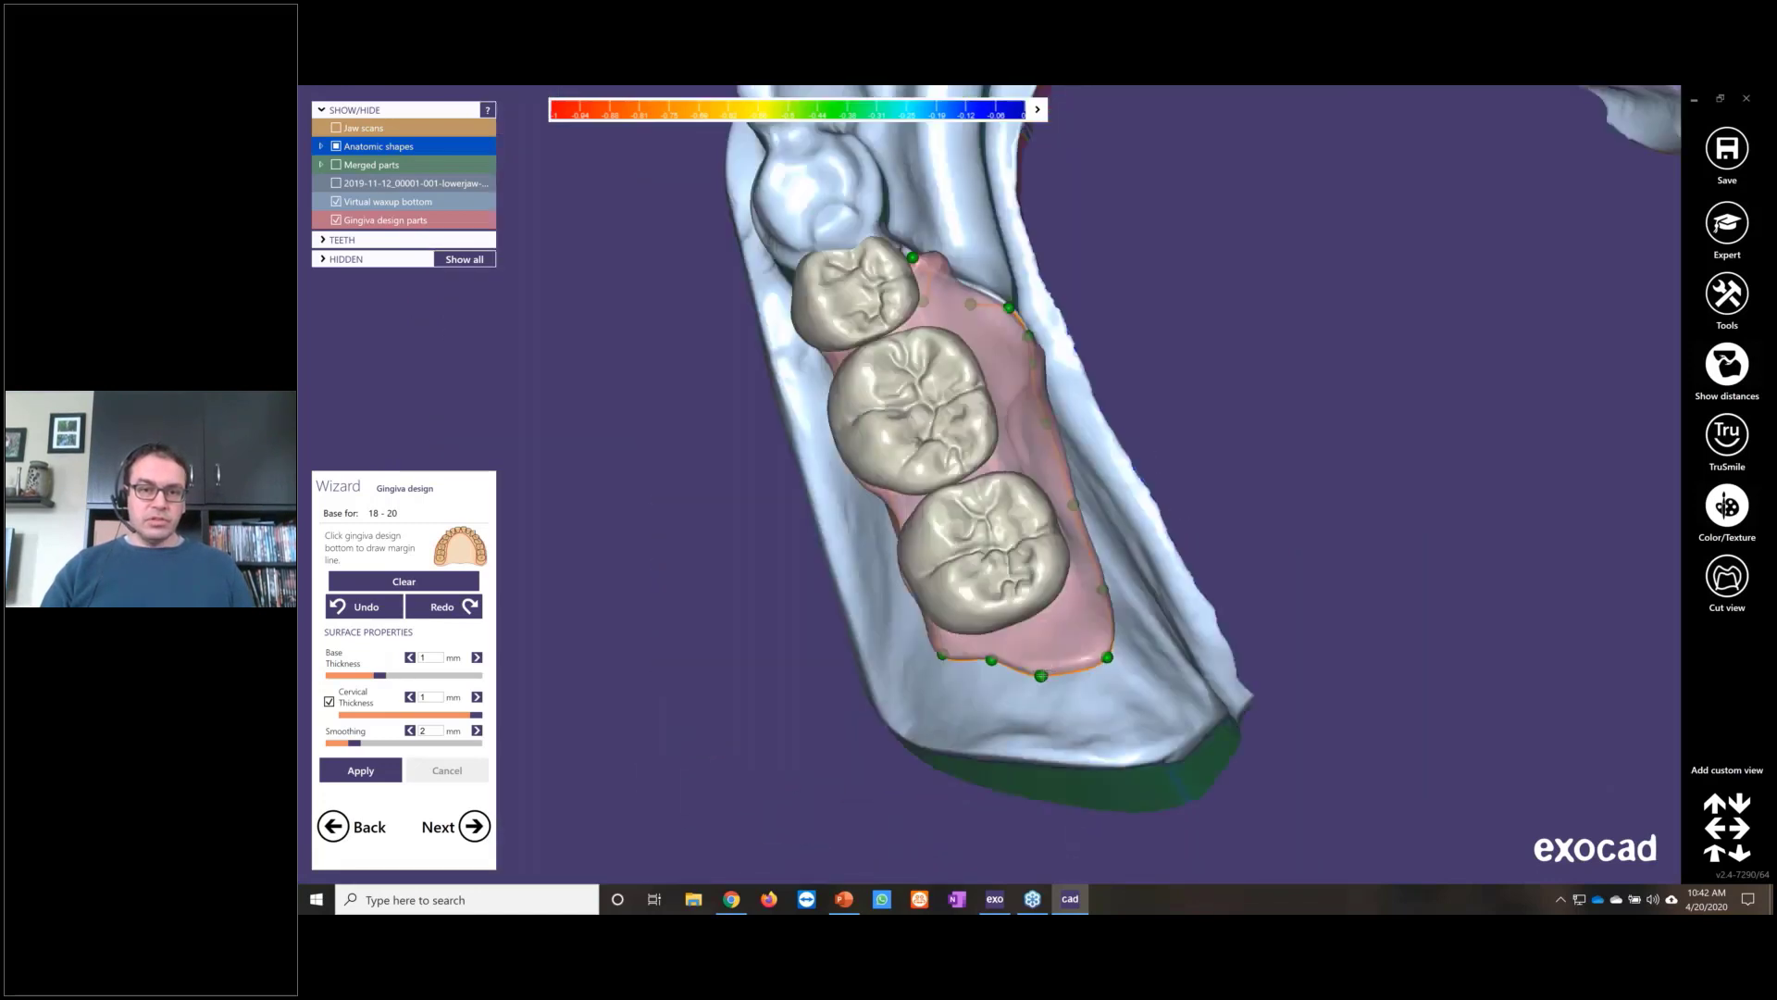
mouse_move(1041, 674)
left_mouse_down()
mouse_move(1109, 658)
mouse_move(1092, 635)
left_mouse_up()
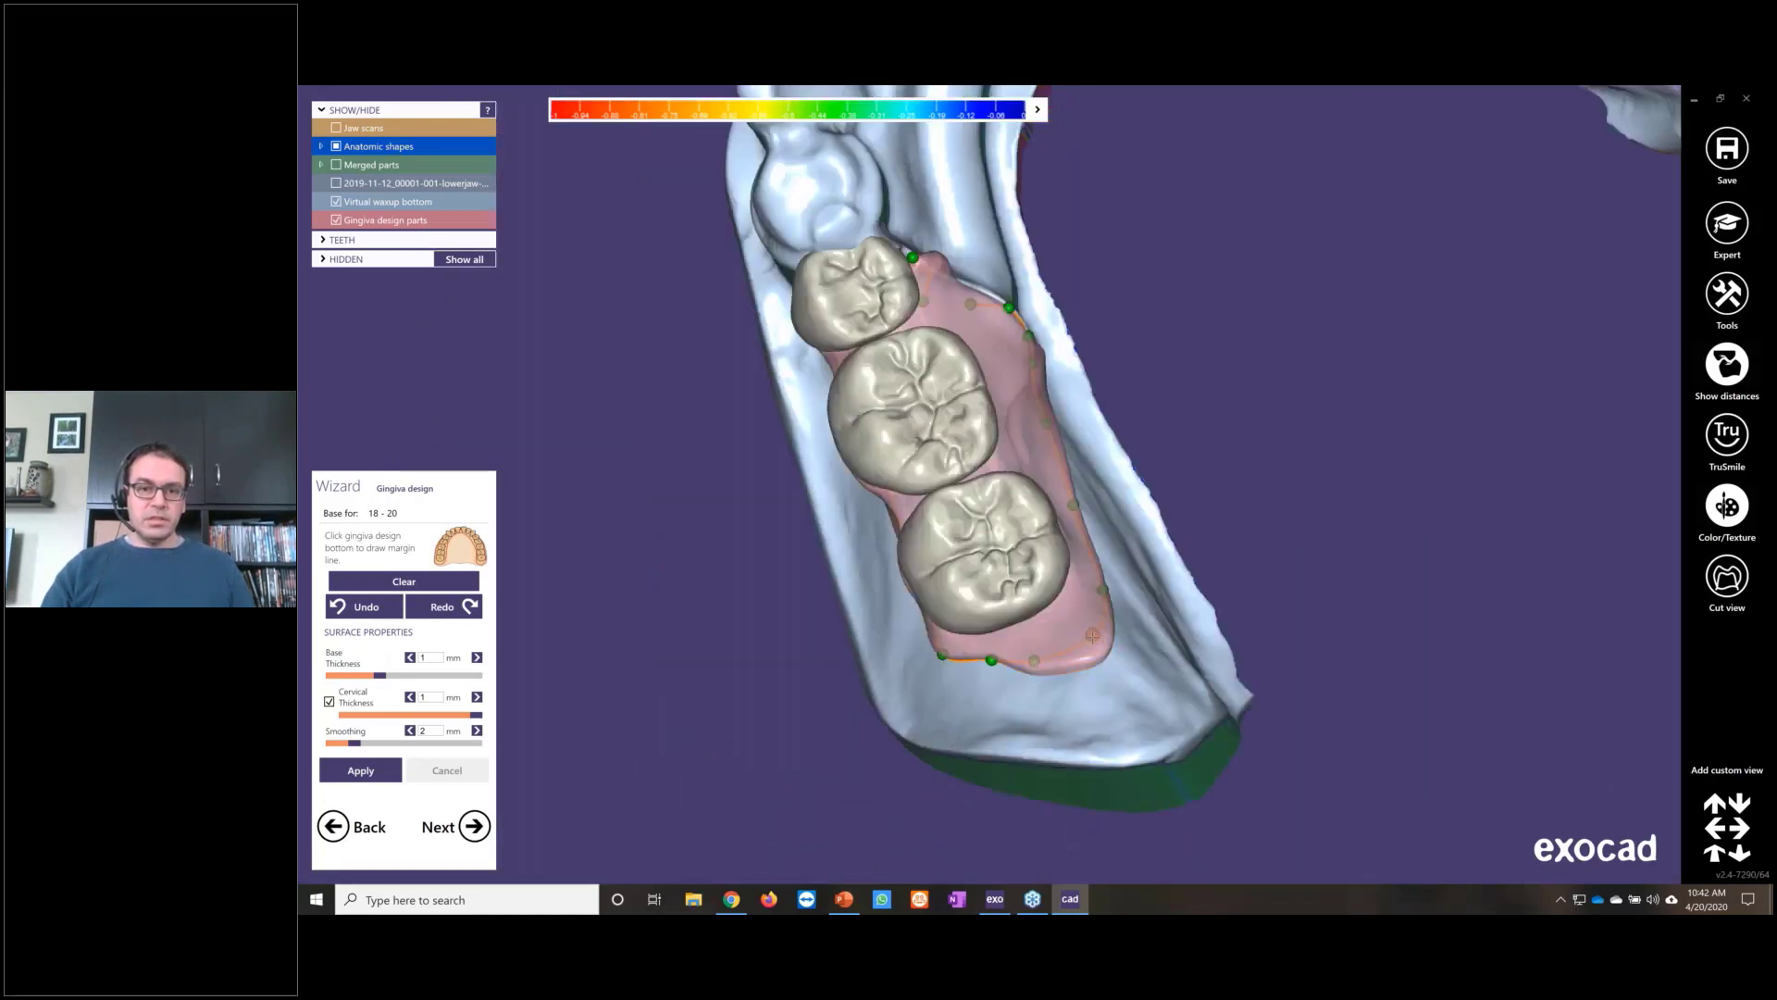
left_click(360, 771)
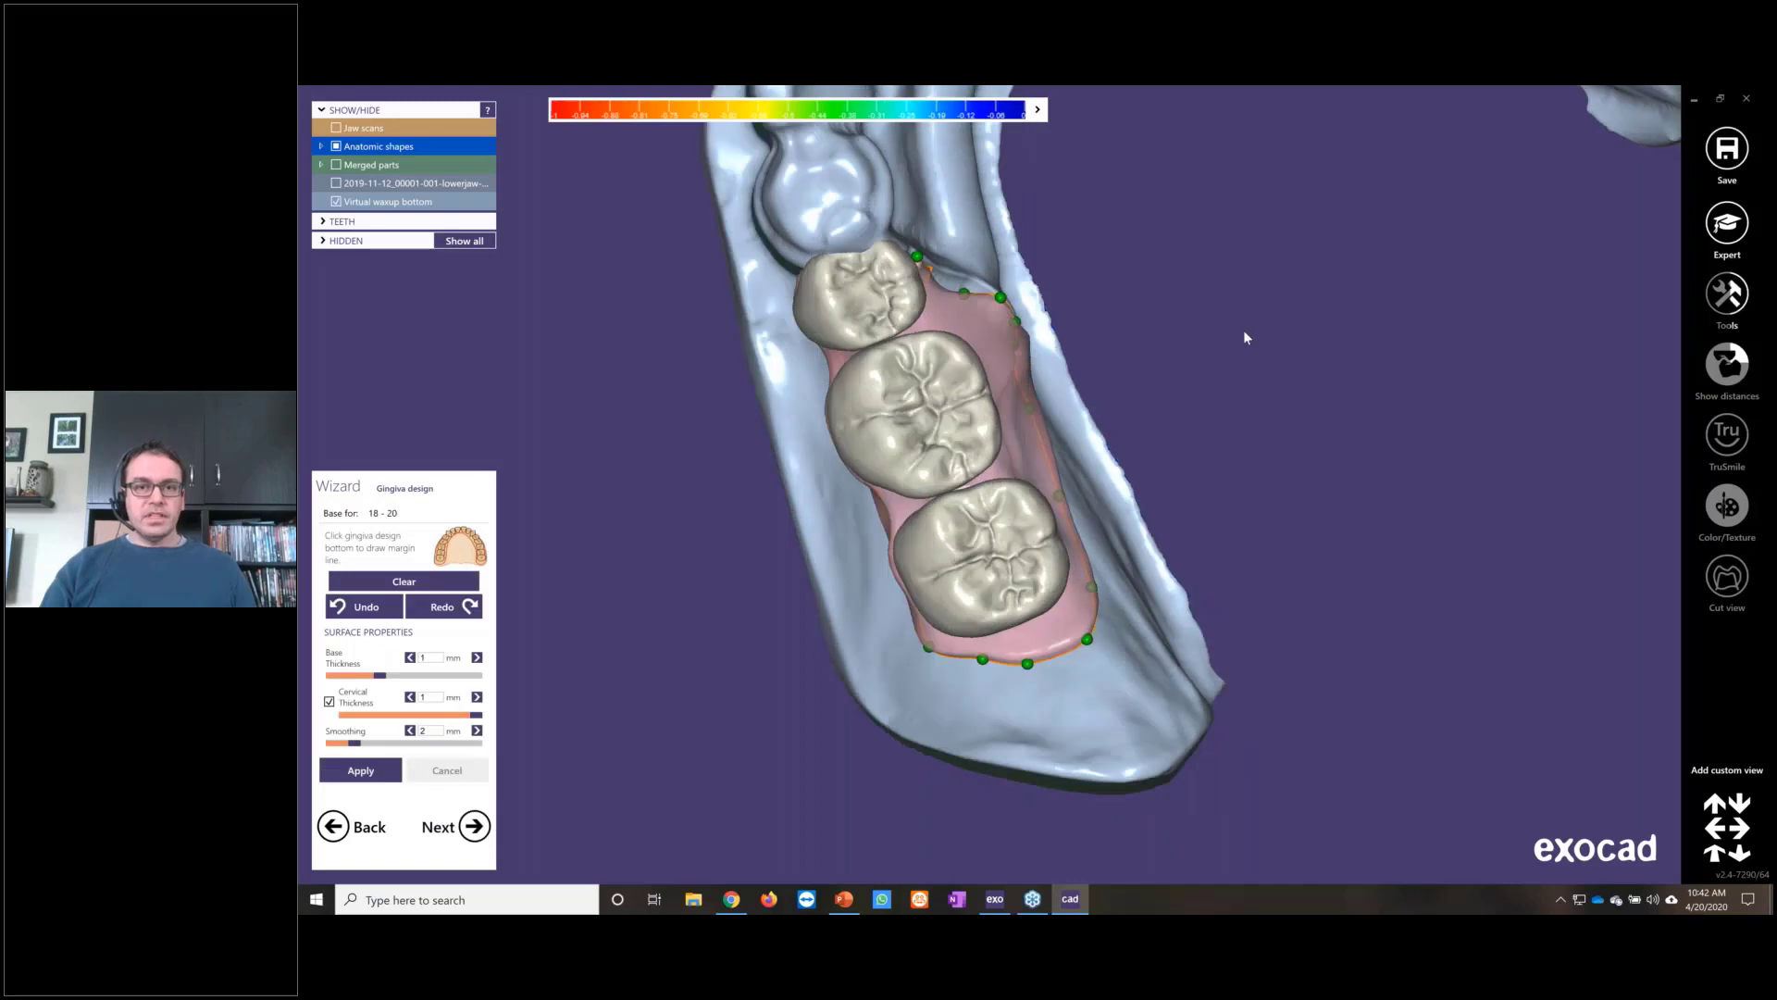
Step: Move the lingual margin point near the premolar outward onto the framework finish line, reapply the gingiva and accept the 18–20 base
scroll(1064, 321, "up", 5)
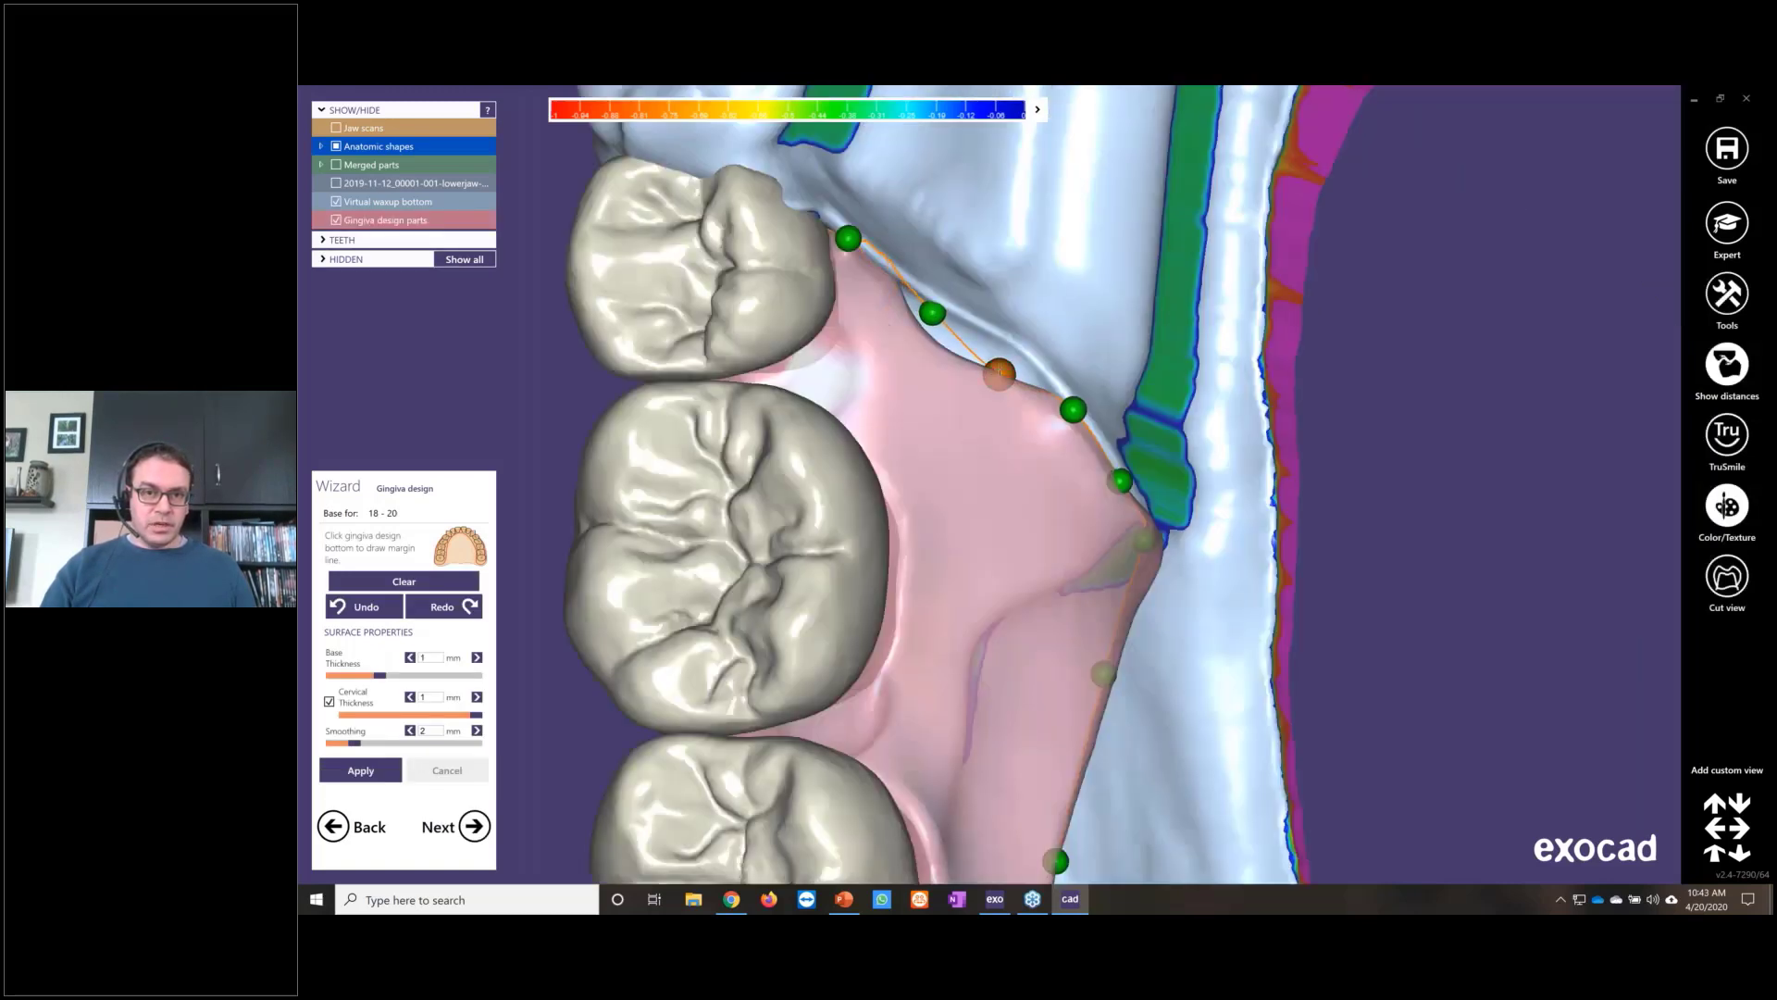
left_click_drag(997, 372, 1006, 352)
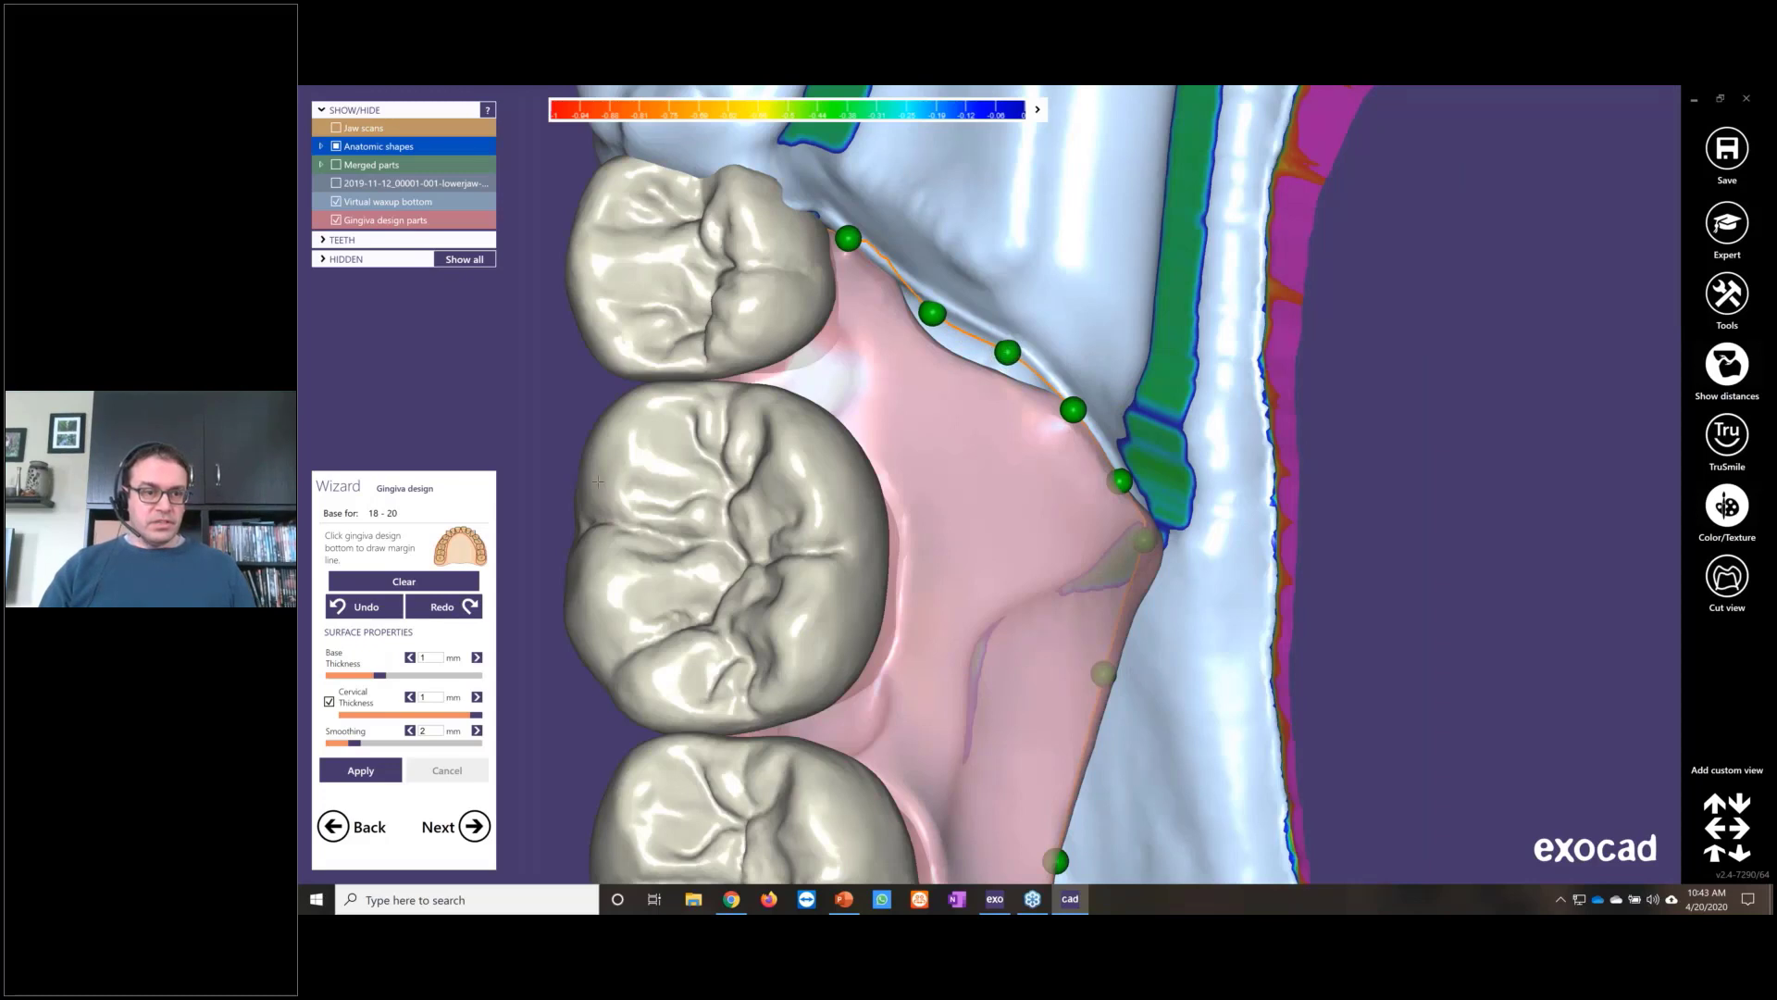
left_click(360, 770)
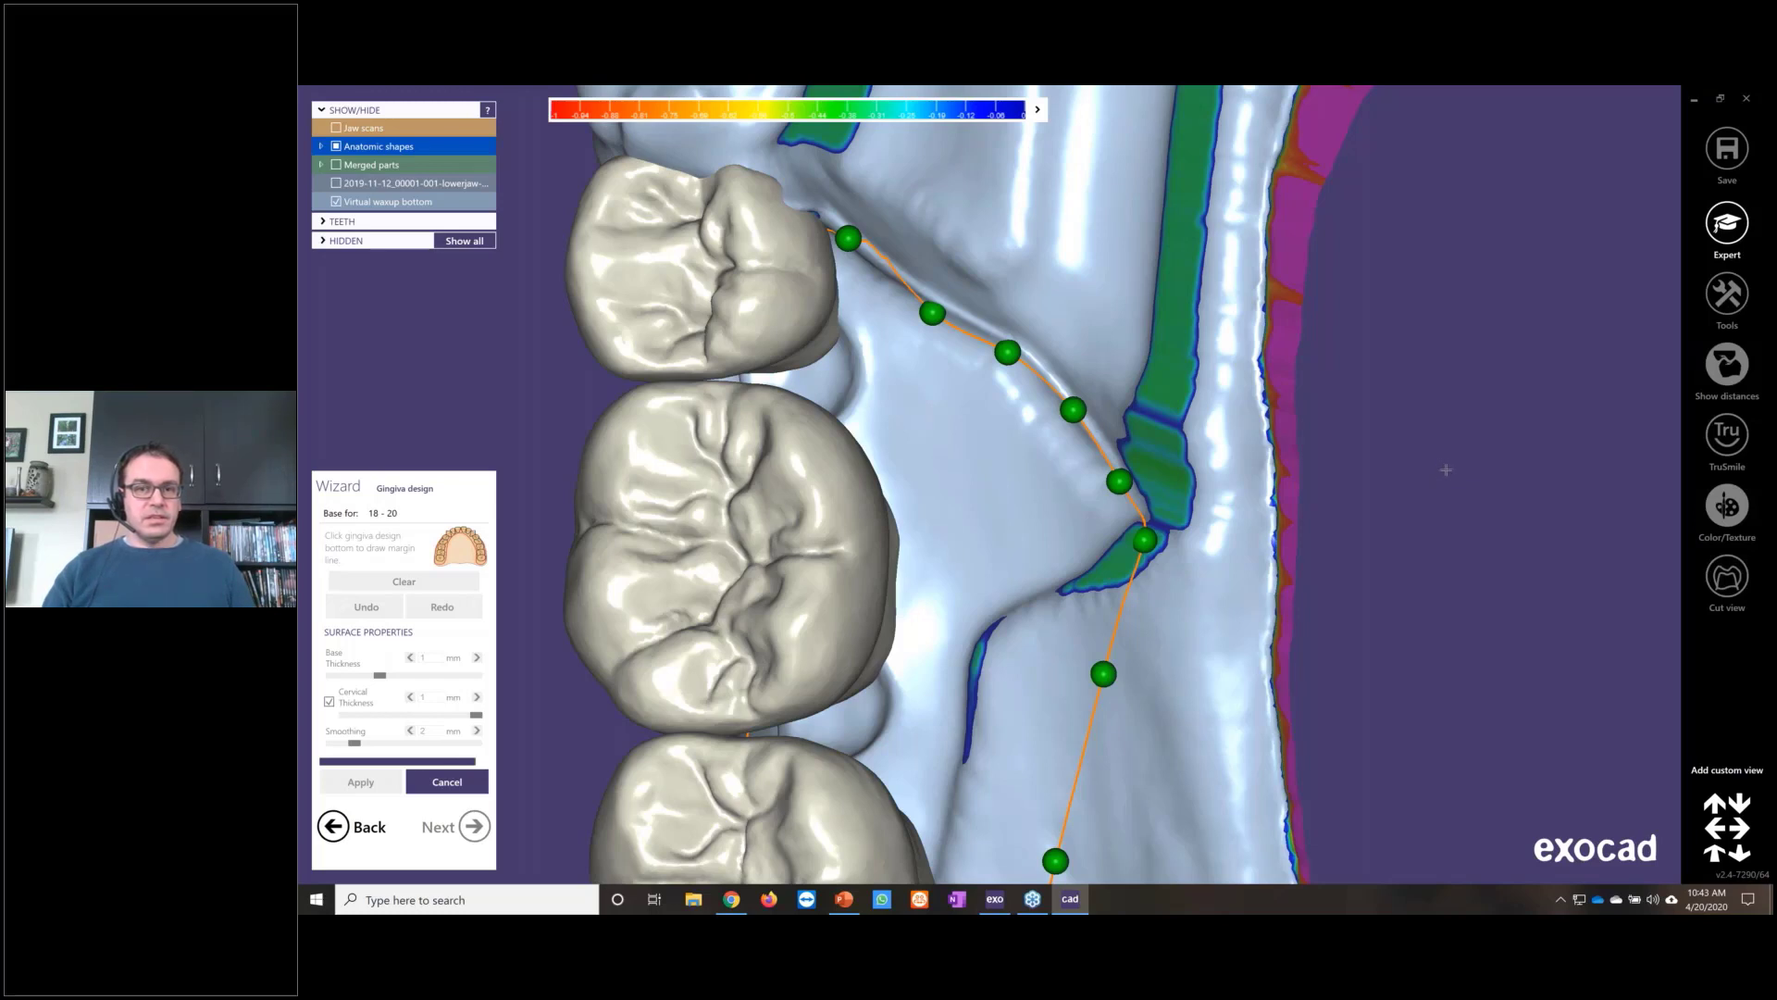
scroll(1446, 470, "down", 10)
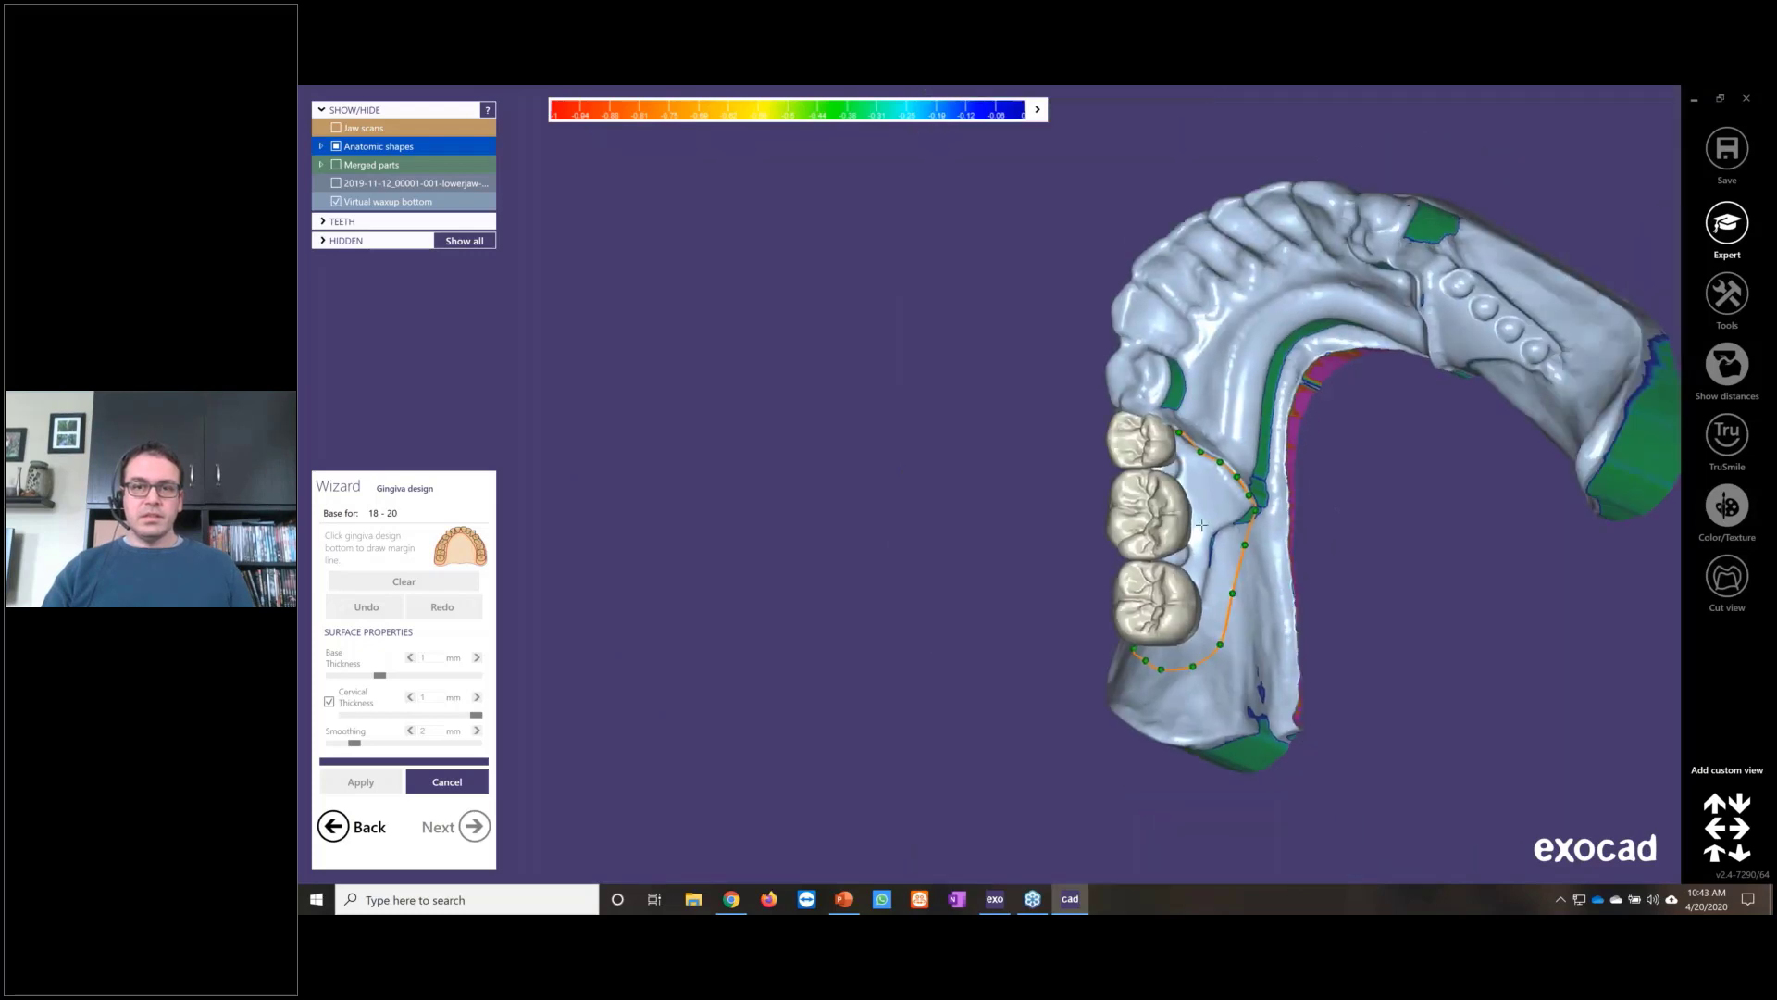
right_click_drag(1221, 524, 1133, 631)
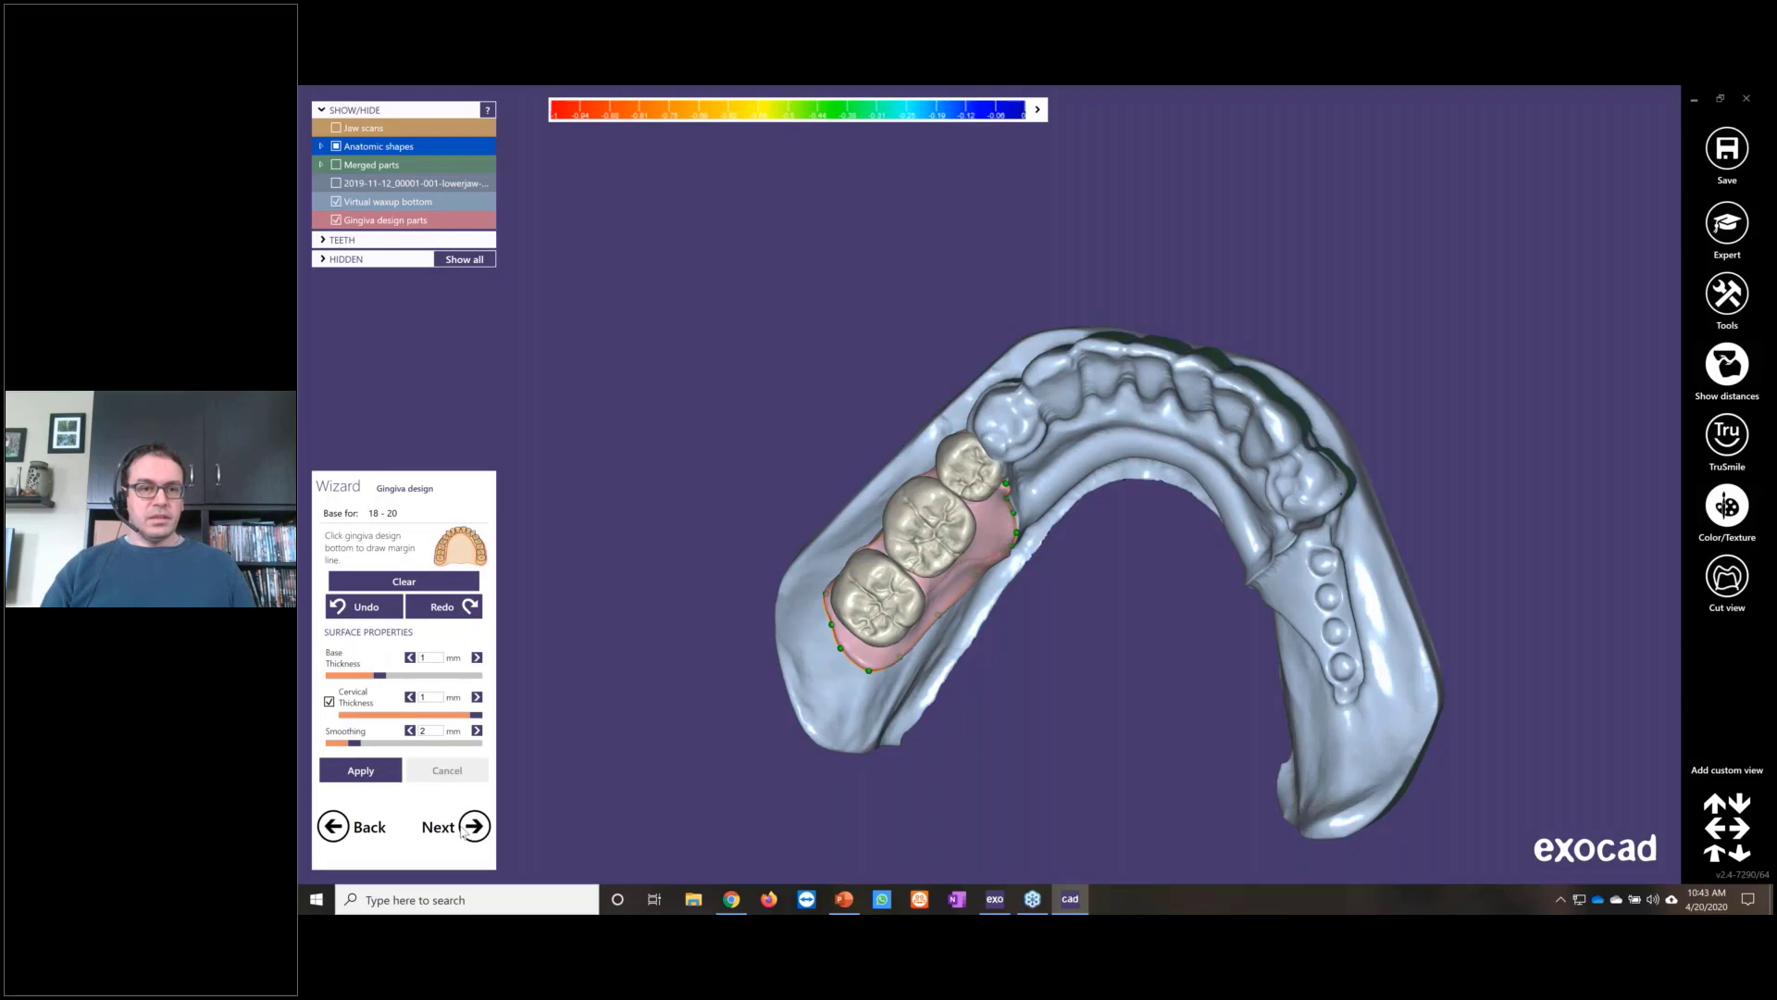
left_click(468, 828)
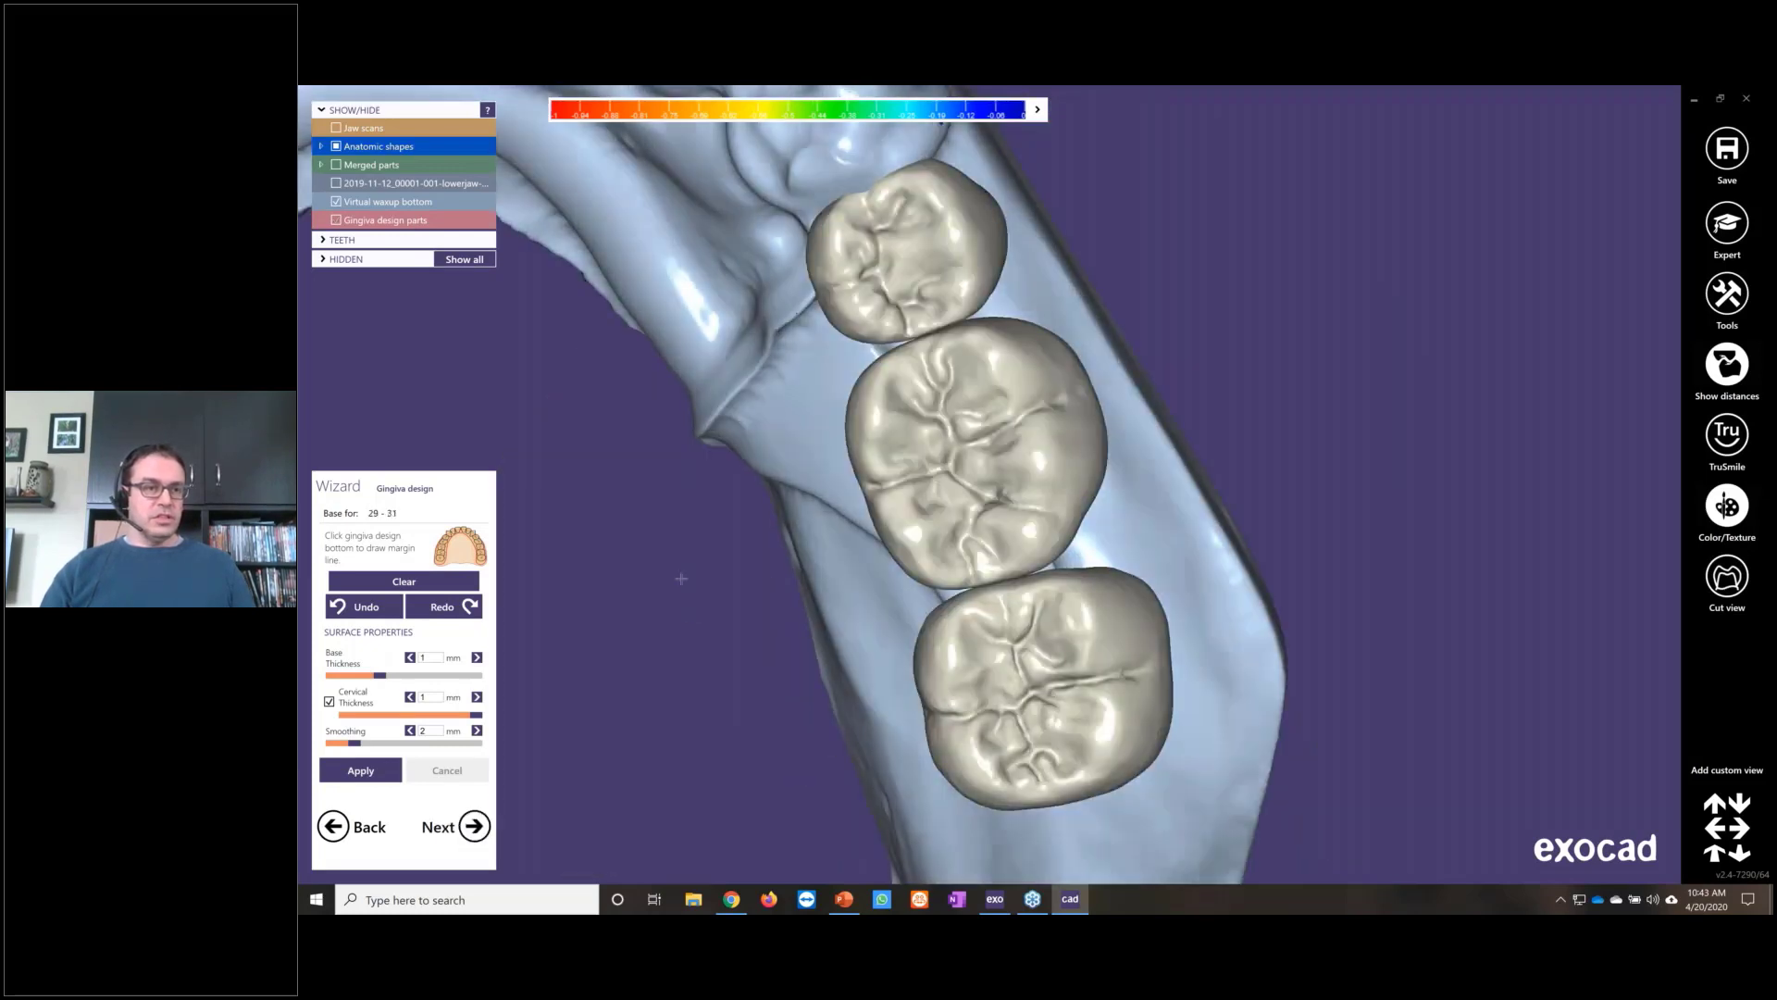
Step: Start the 29–31 gingiva margin line at the premolar and run it along the lingual finish line to its lower corner
scroll(714, 571, "down", 3)
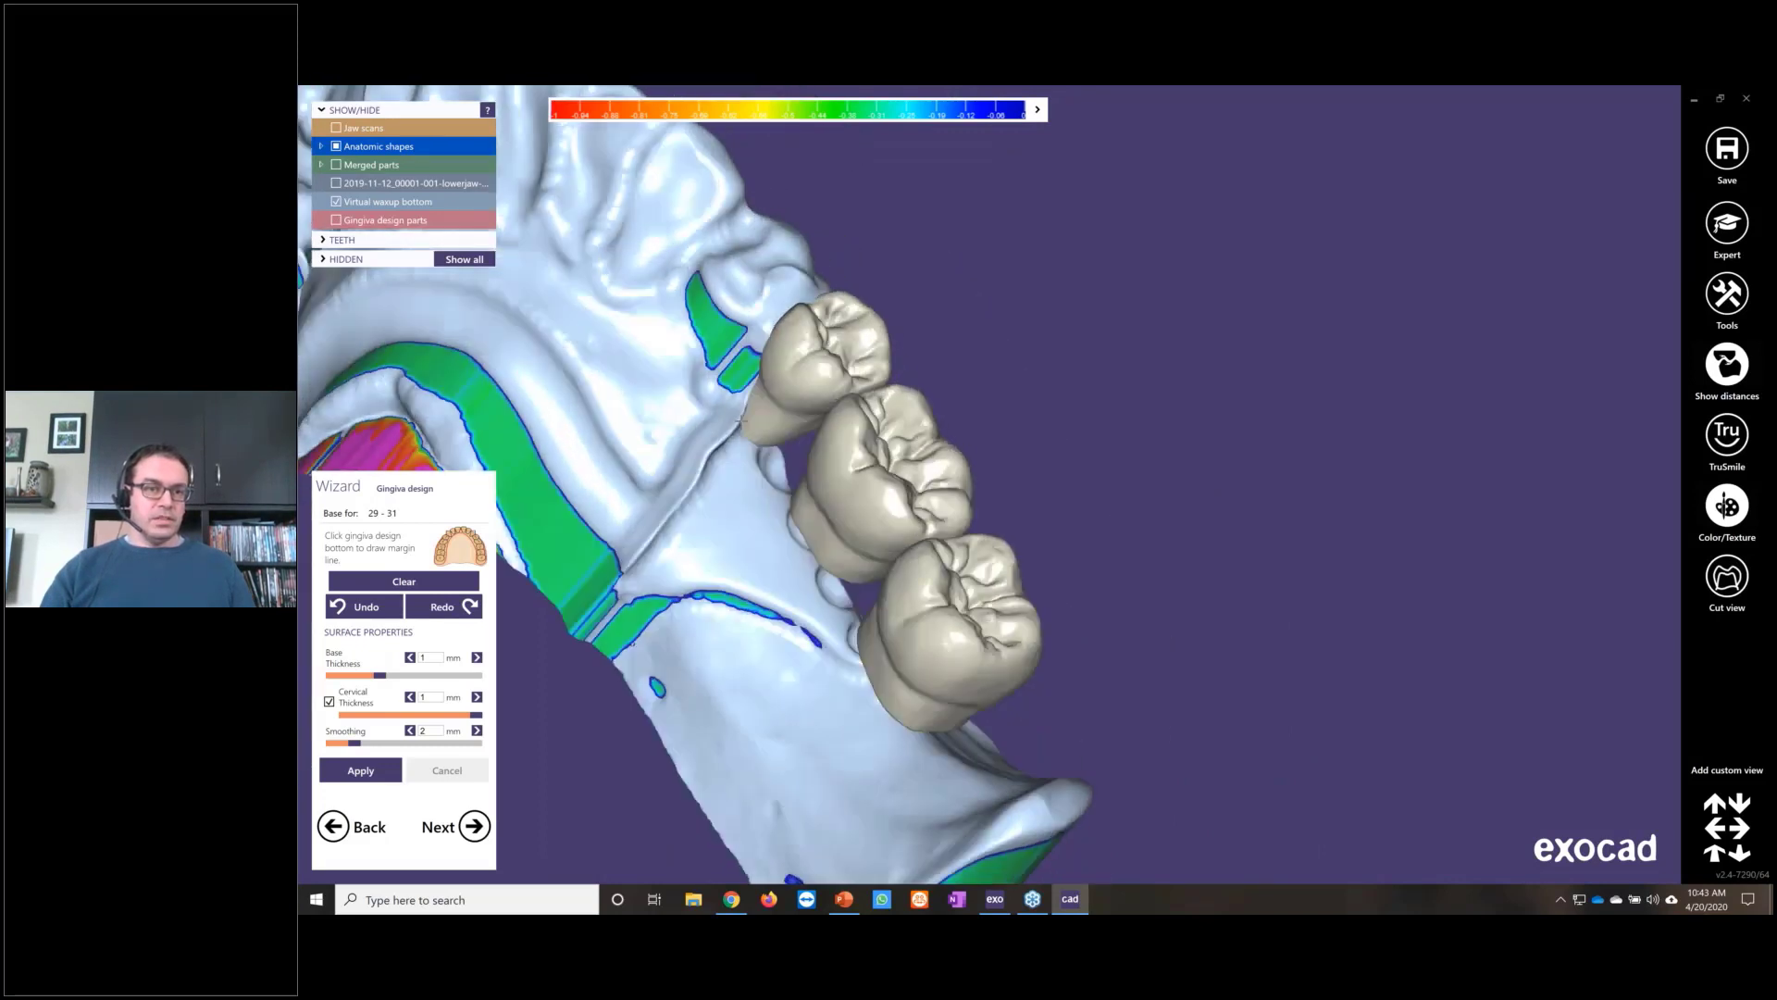
left_click(738, 423)
left_click(716, 451)
left_click(695, 489)
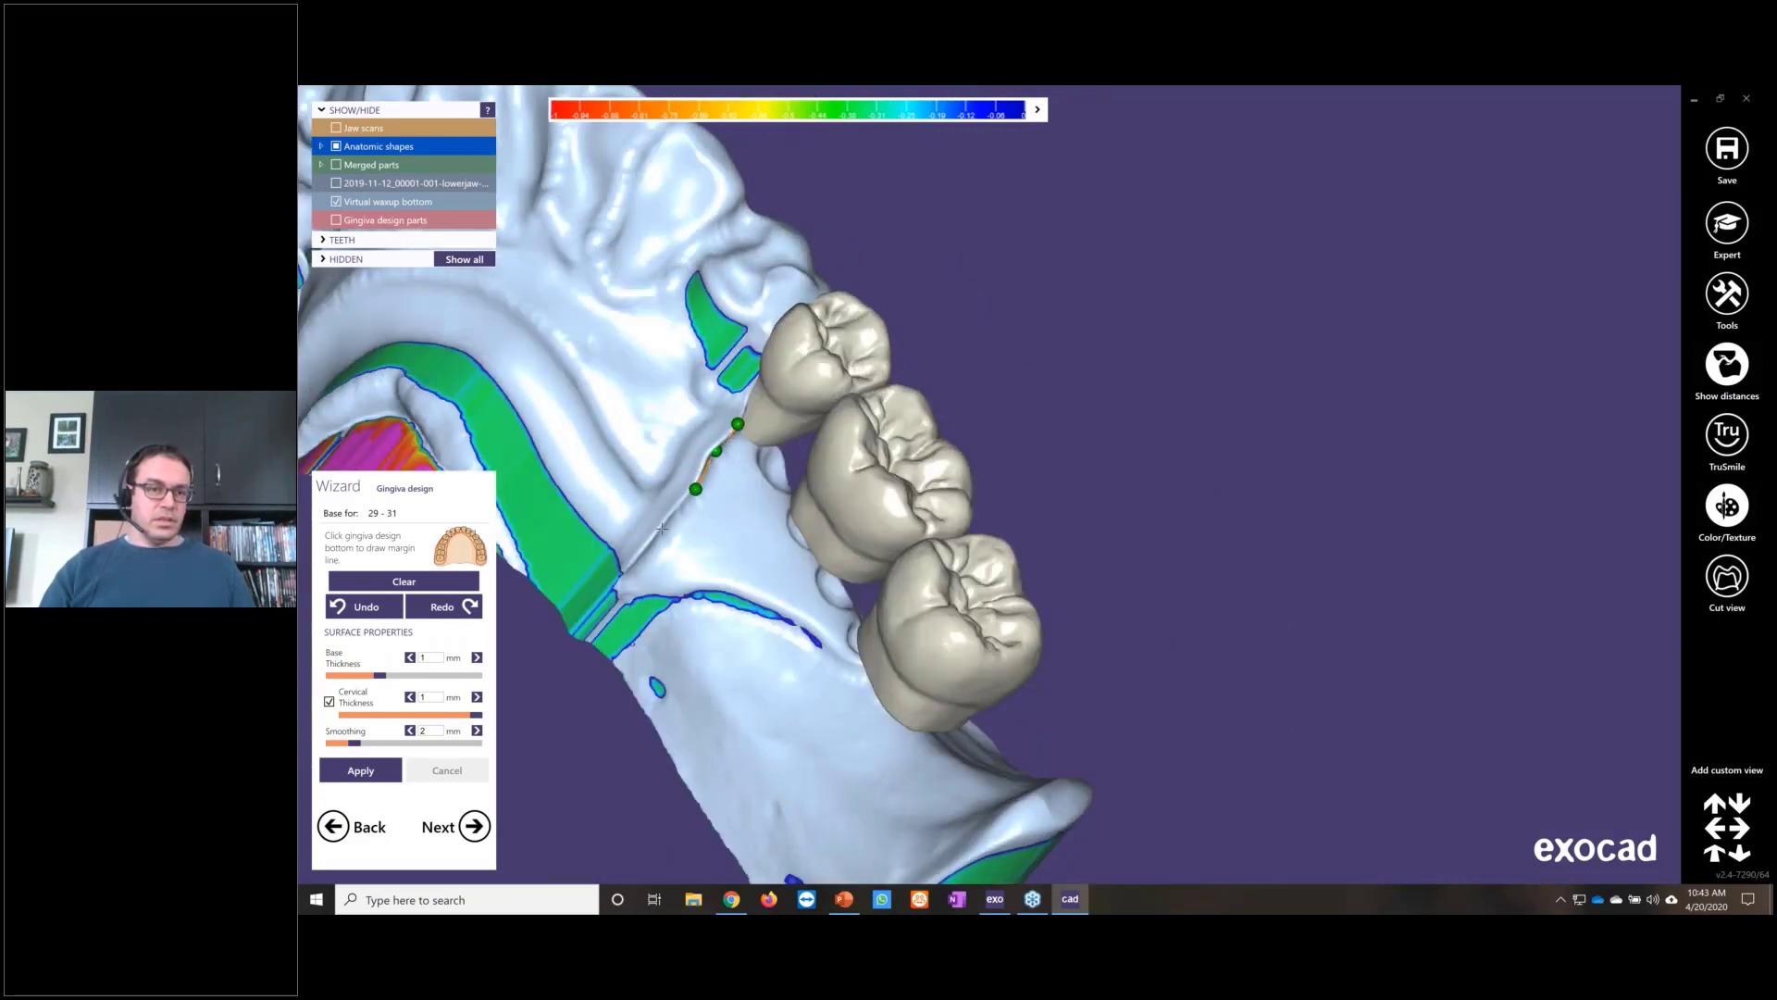
left_click(661, 527)
left_click(627, 567)
left_click(621, 591)
Step: Continue the 29–31 margin line across the lingual ridge slope to behind the last molar
left_click(697, 625)
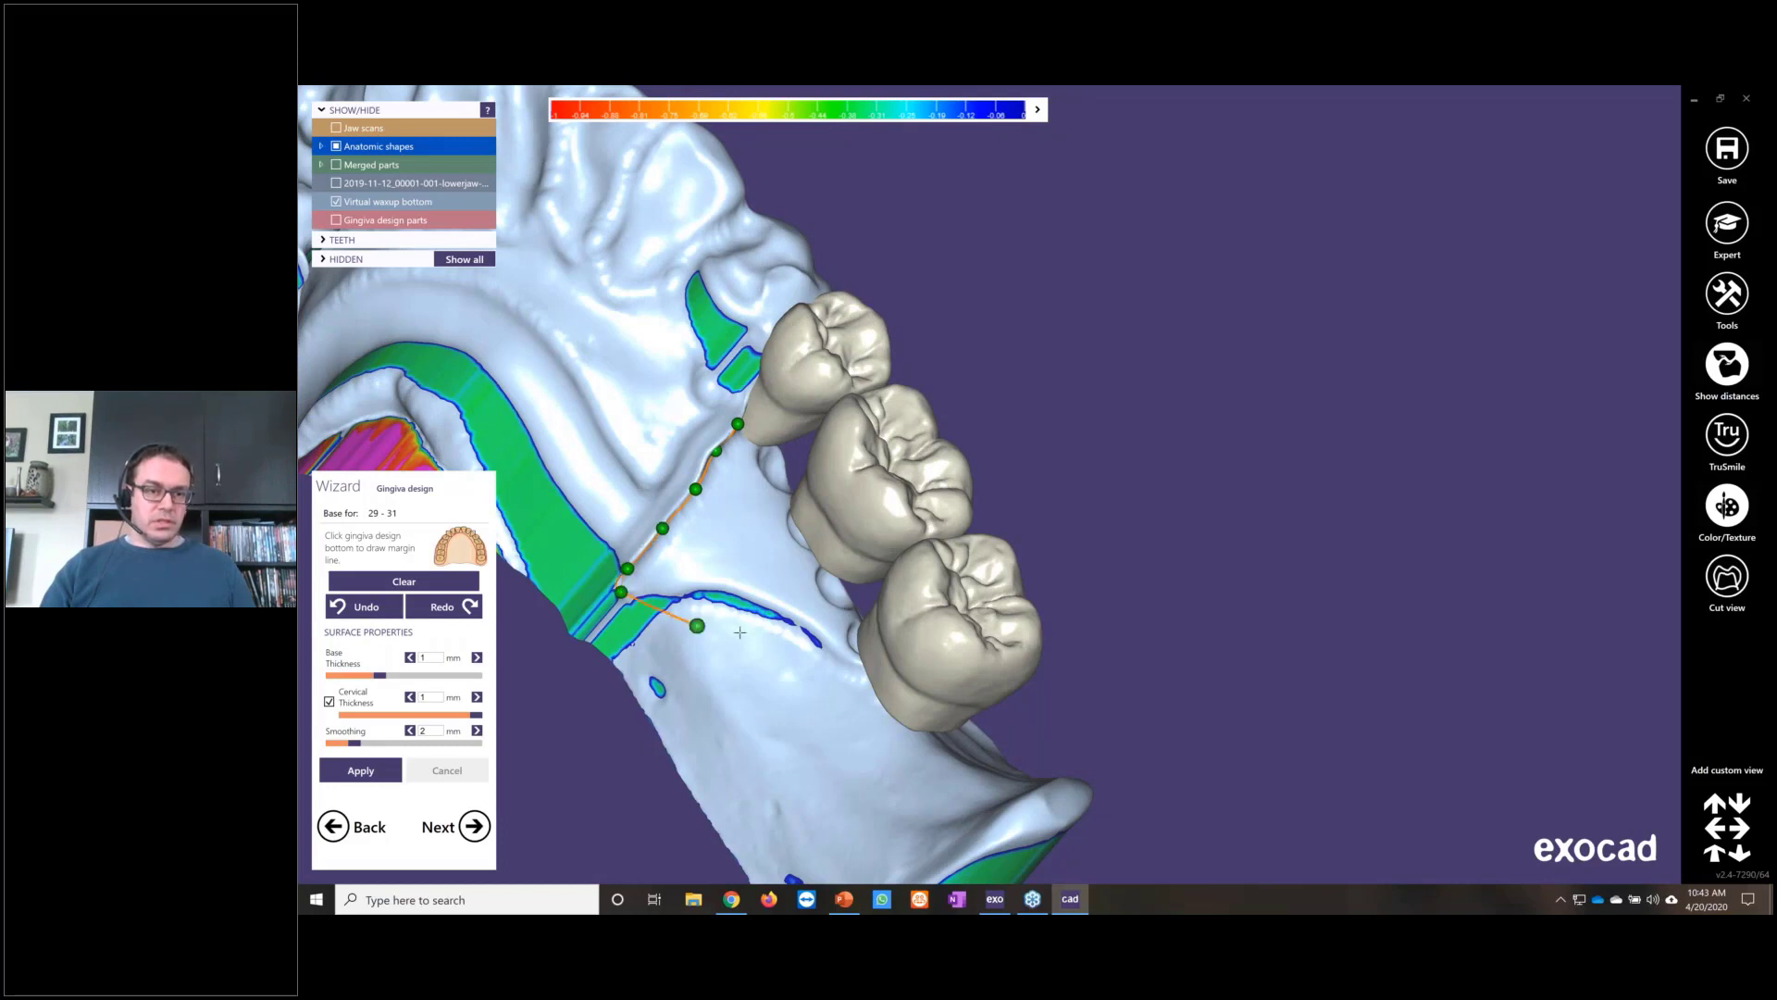
left_click(765, 653)
left_click(836, 709)
left_click(877, 753)
left_click(945, 766)
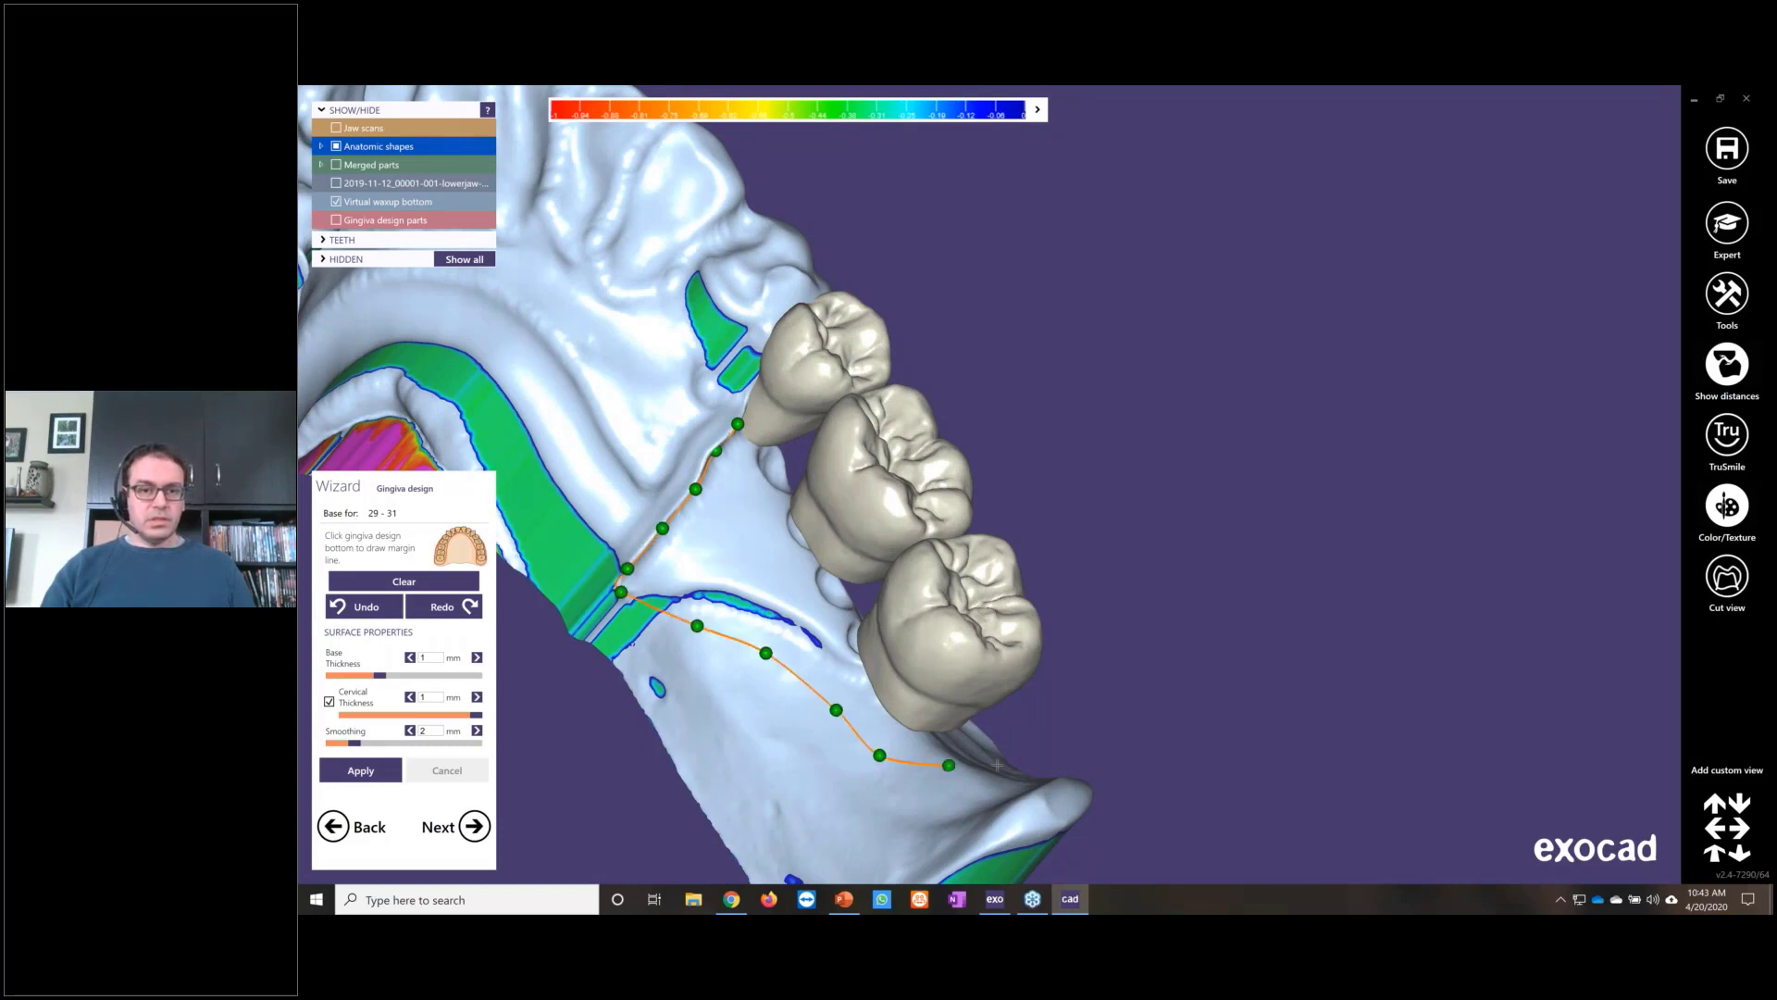
Step: Carry the 29–31 margin line around the last molar and along the buccal side up to the premolar
right_click_drag(994, 768, 1024, 714)
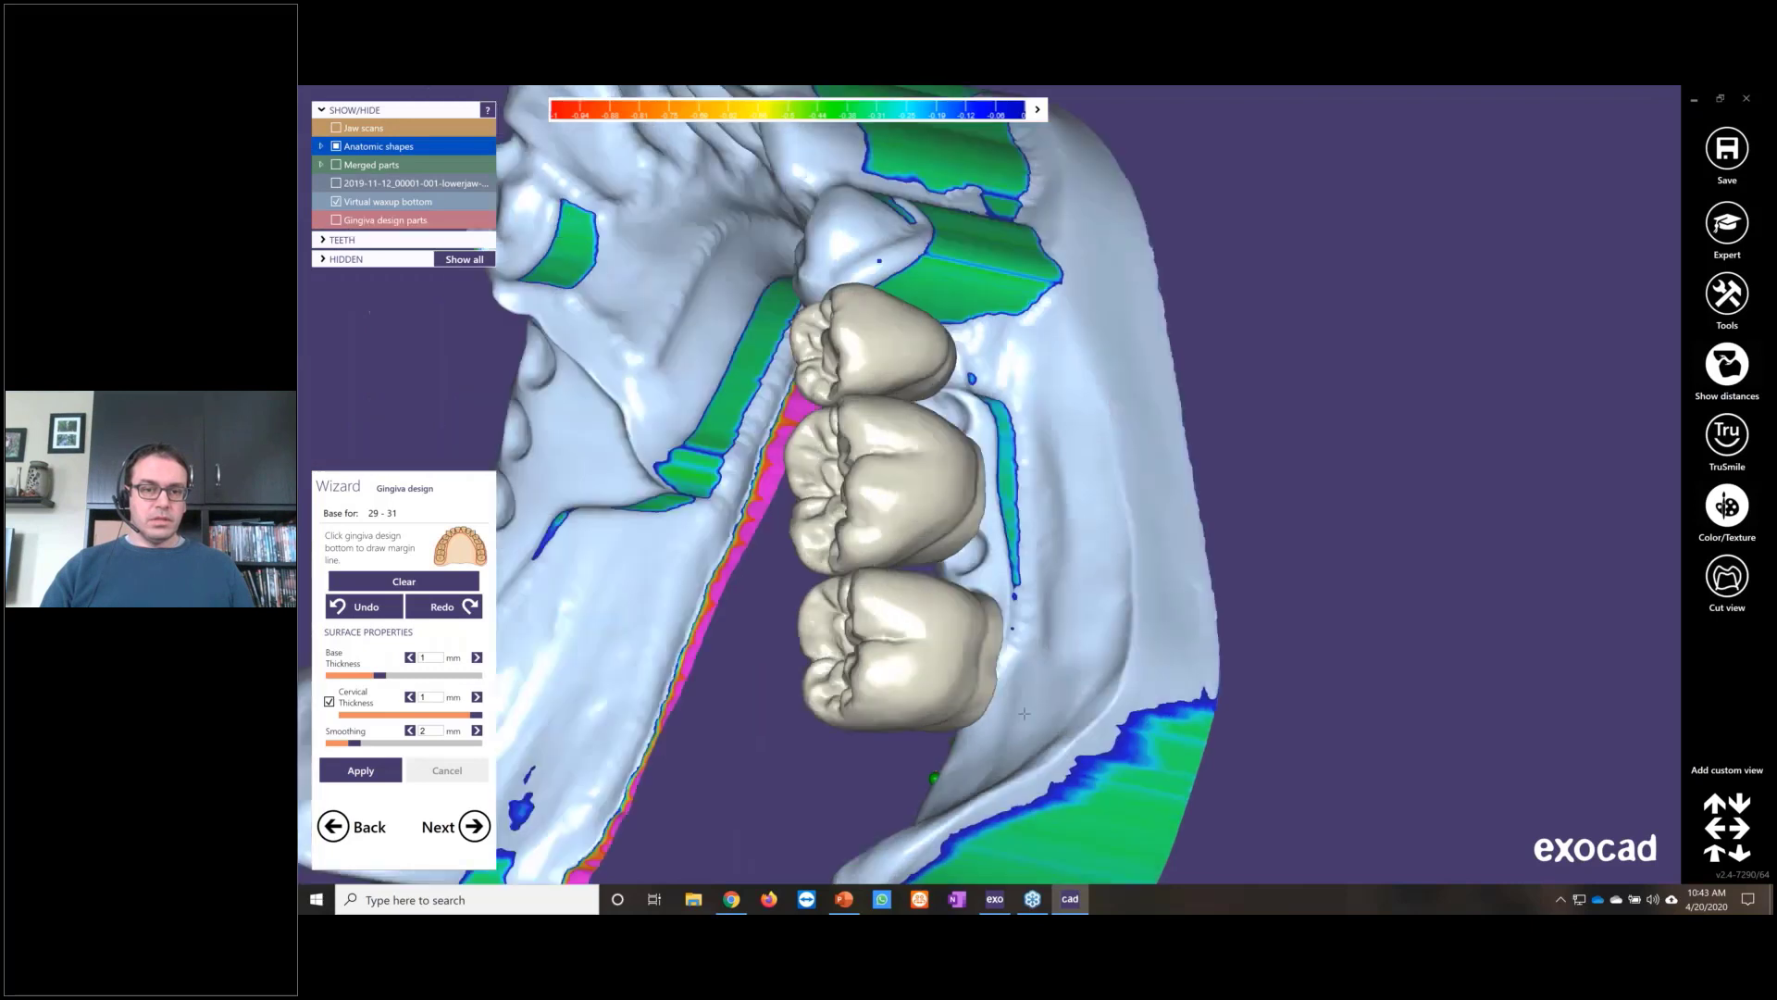
left_click(991, 759)
left_click(1033, 696)
left_click(1063, 581)
left_click(1045, 469)
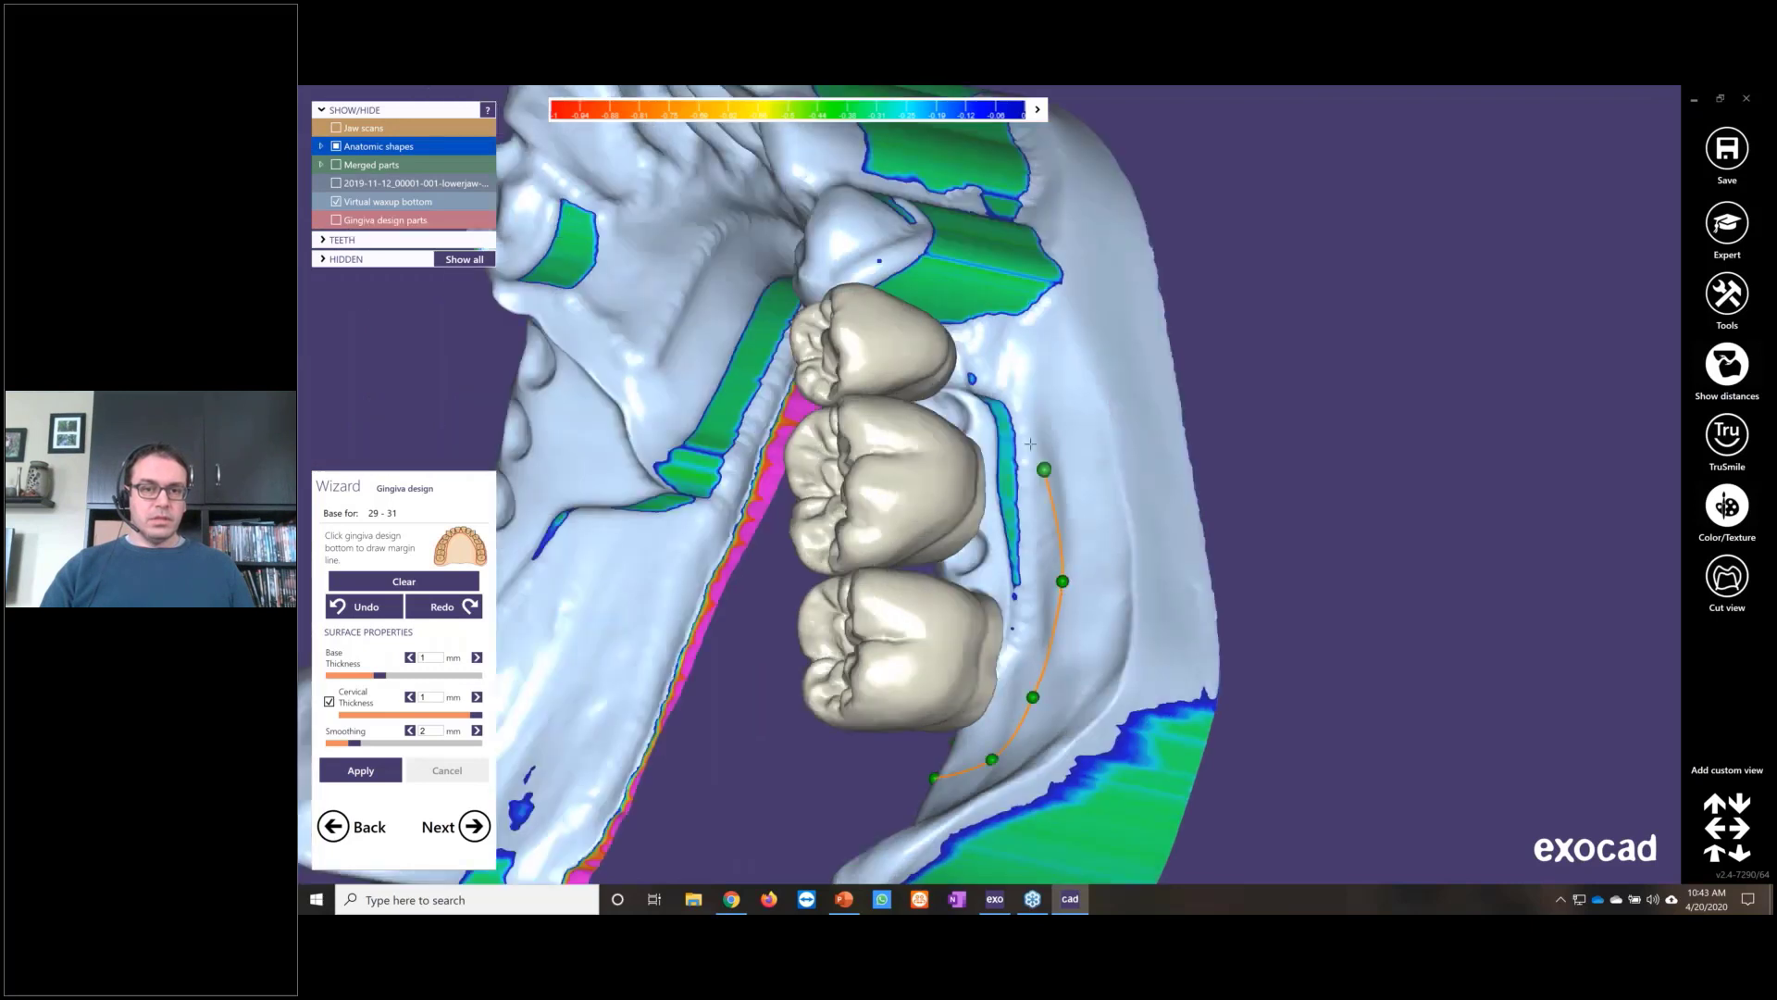
left_click(1018, 385)
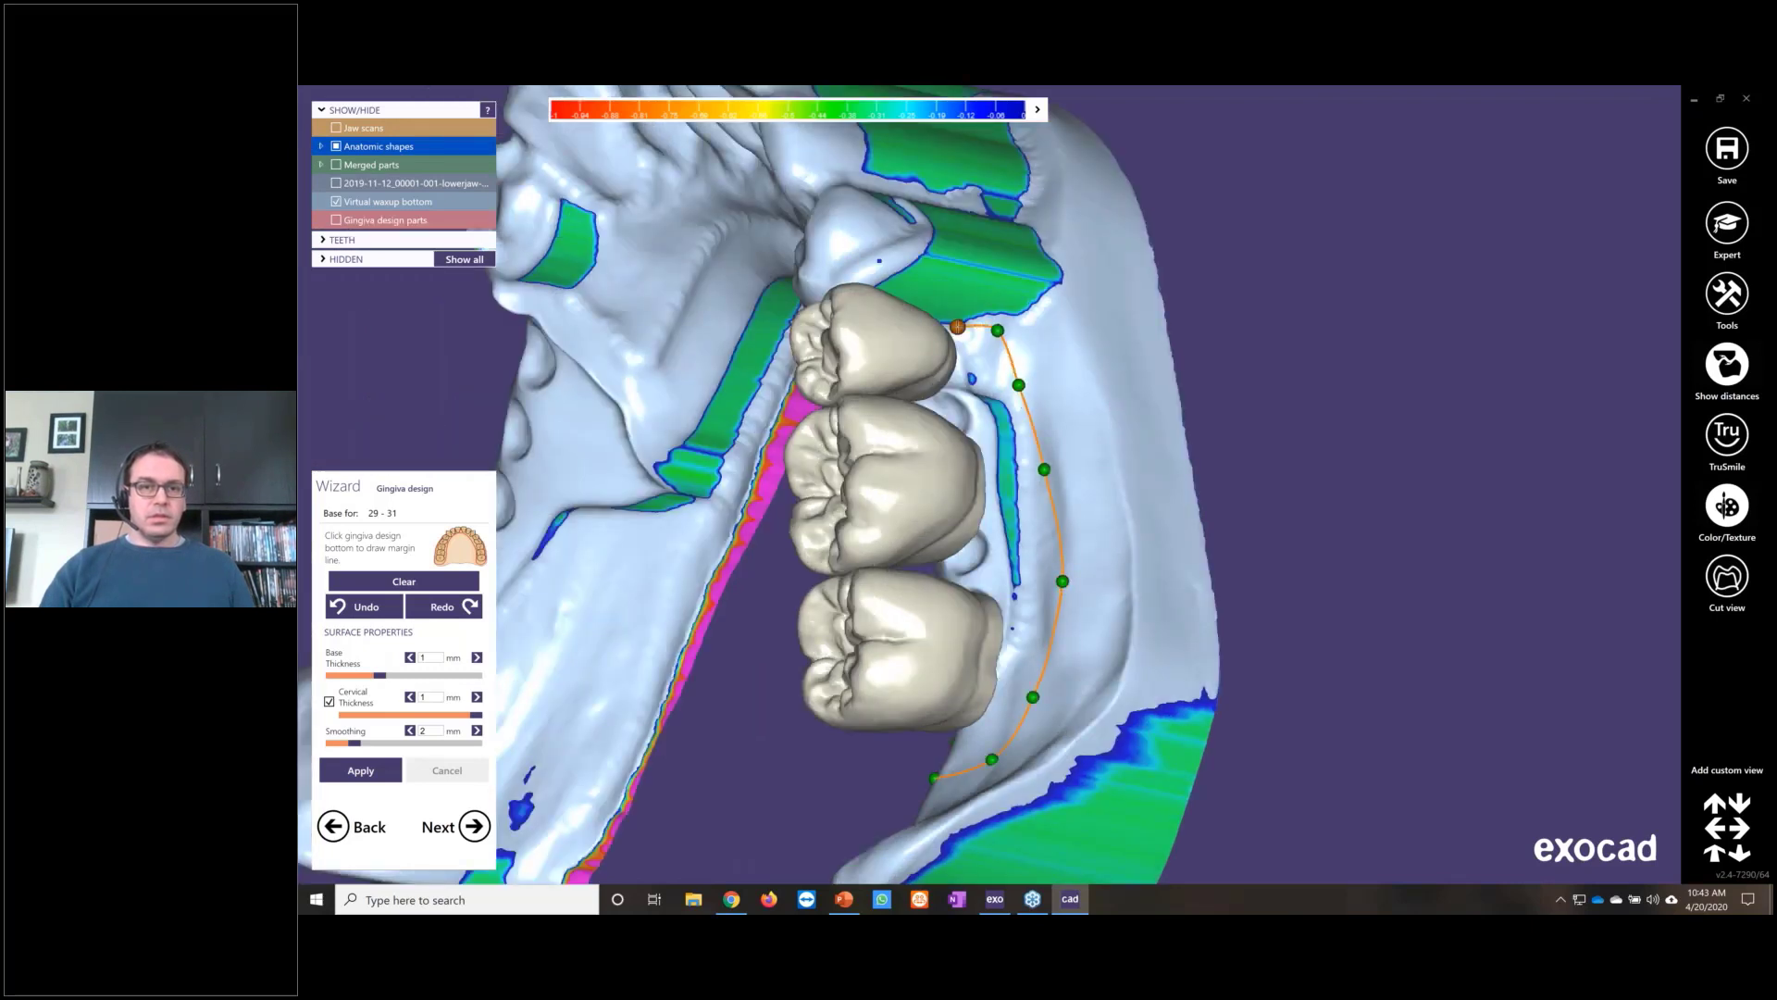
right_click_drag(997, 329, 856, 389)
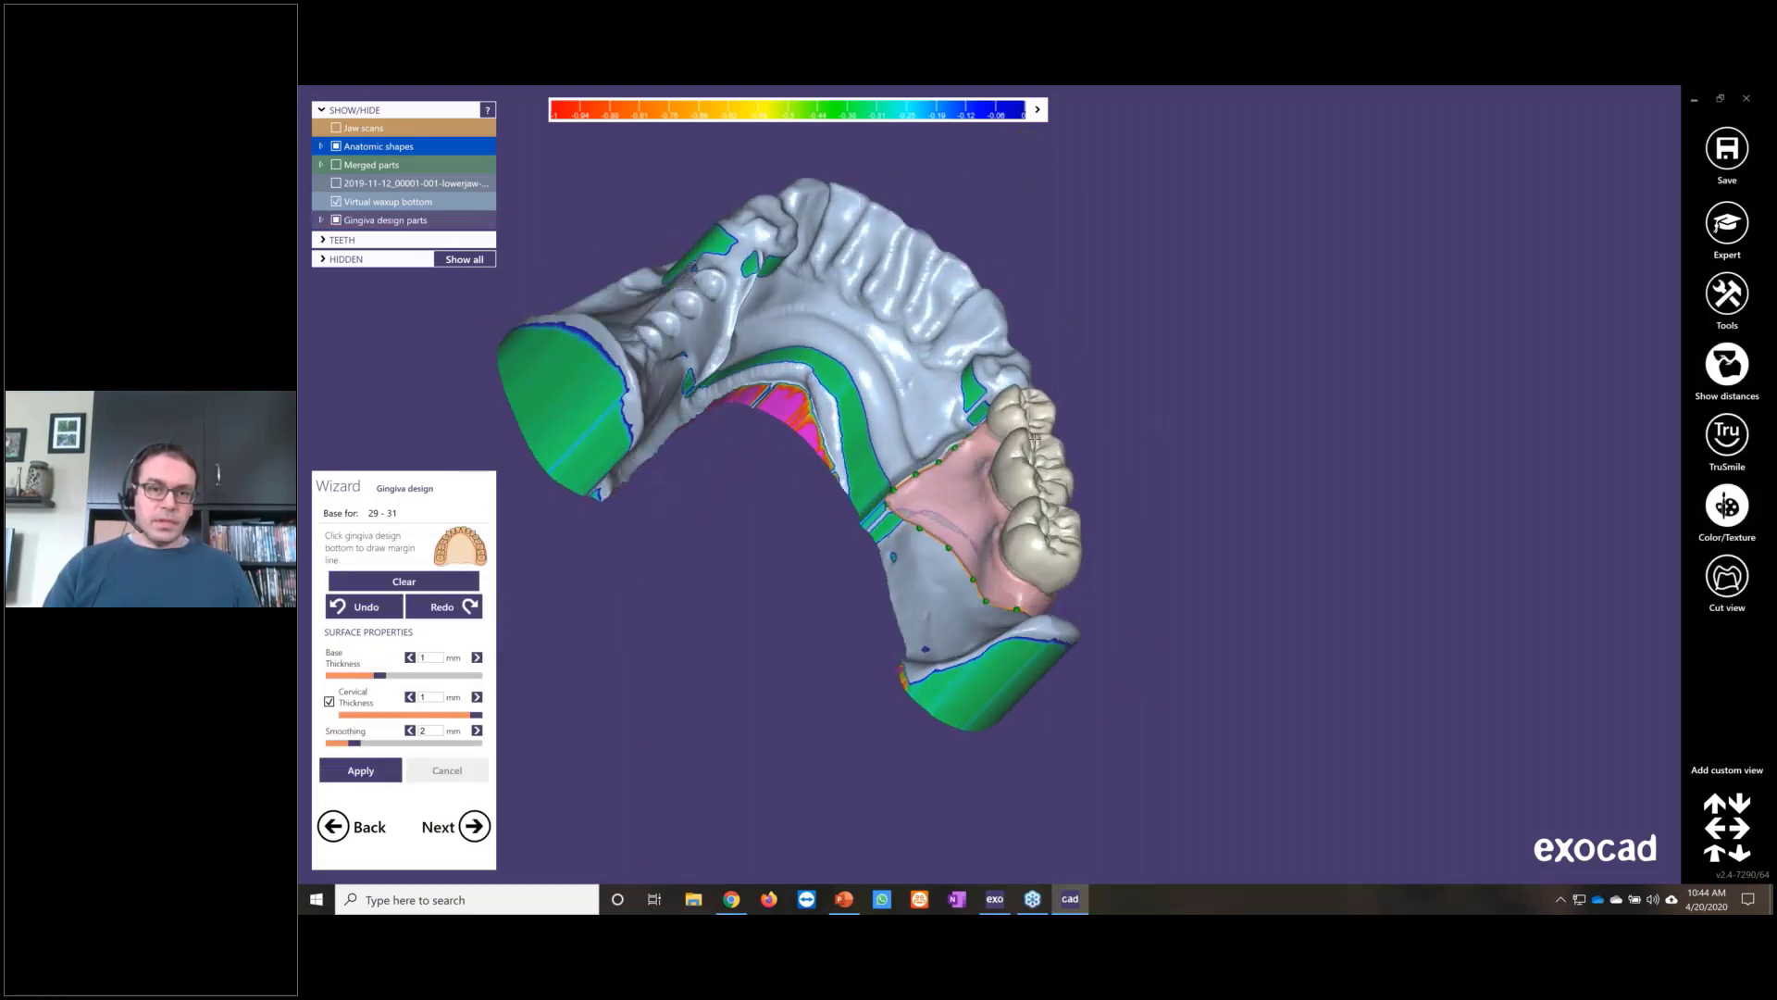
Step: Accept the generated 29–31 gingiva and proceed to free-forming the gingiva
scroll(1134, 449, "up", 3)
right_click_drag(1108, 461, 891, 565)
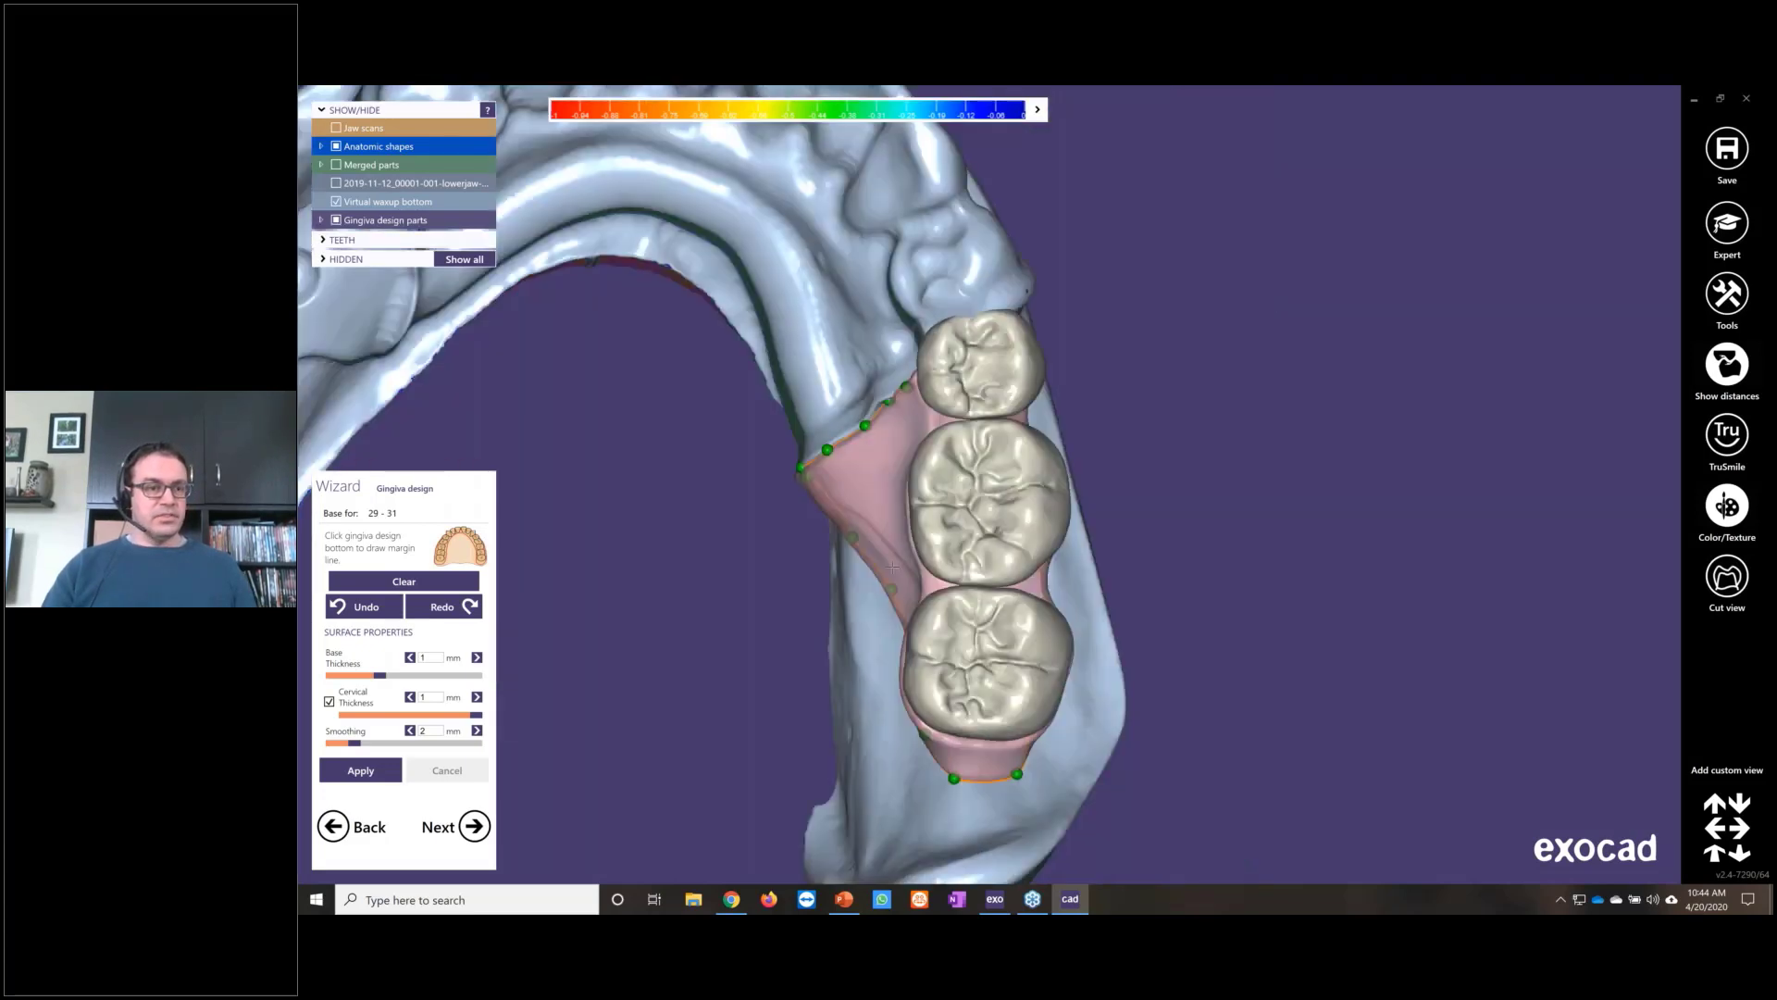
left_click(474, 825)
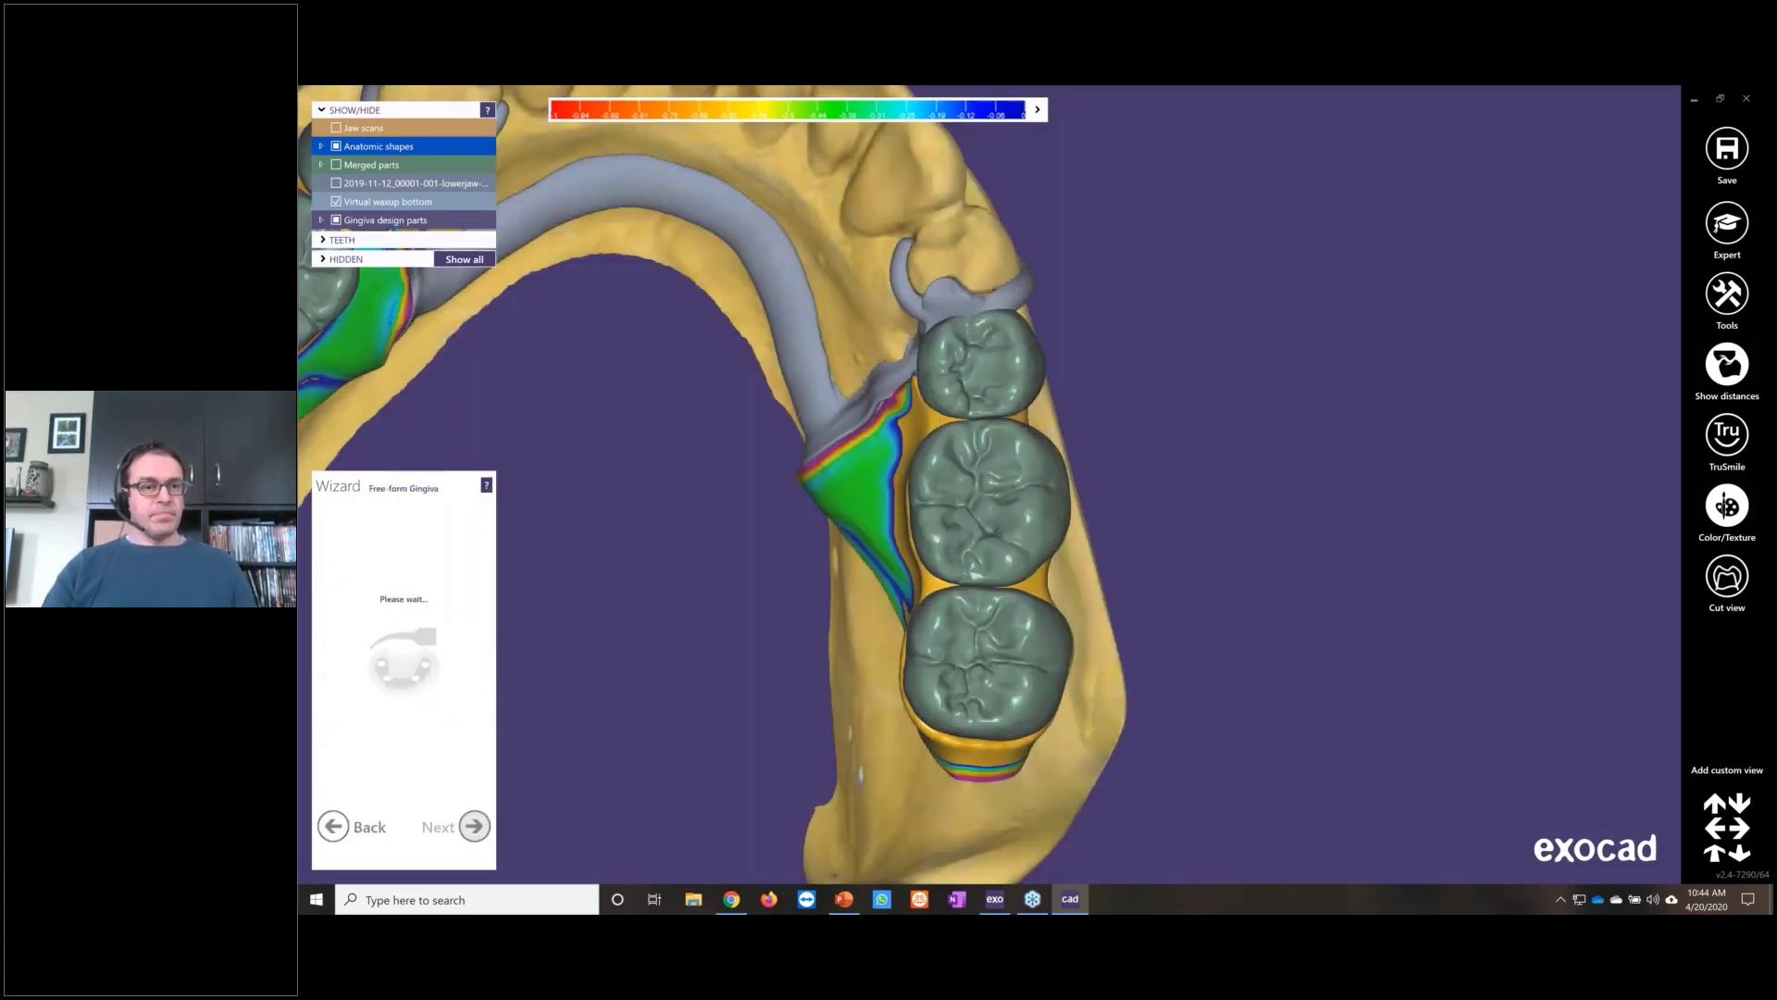
scroll(762, 597, "down", 4)
middle_click_drag(761, 597, 956, 647)
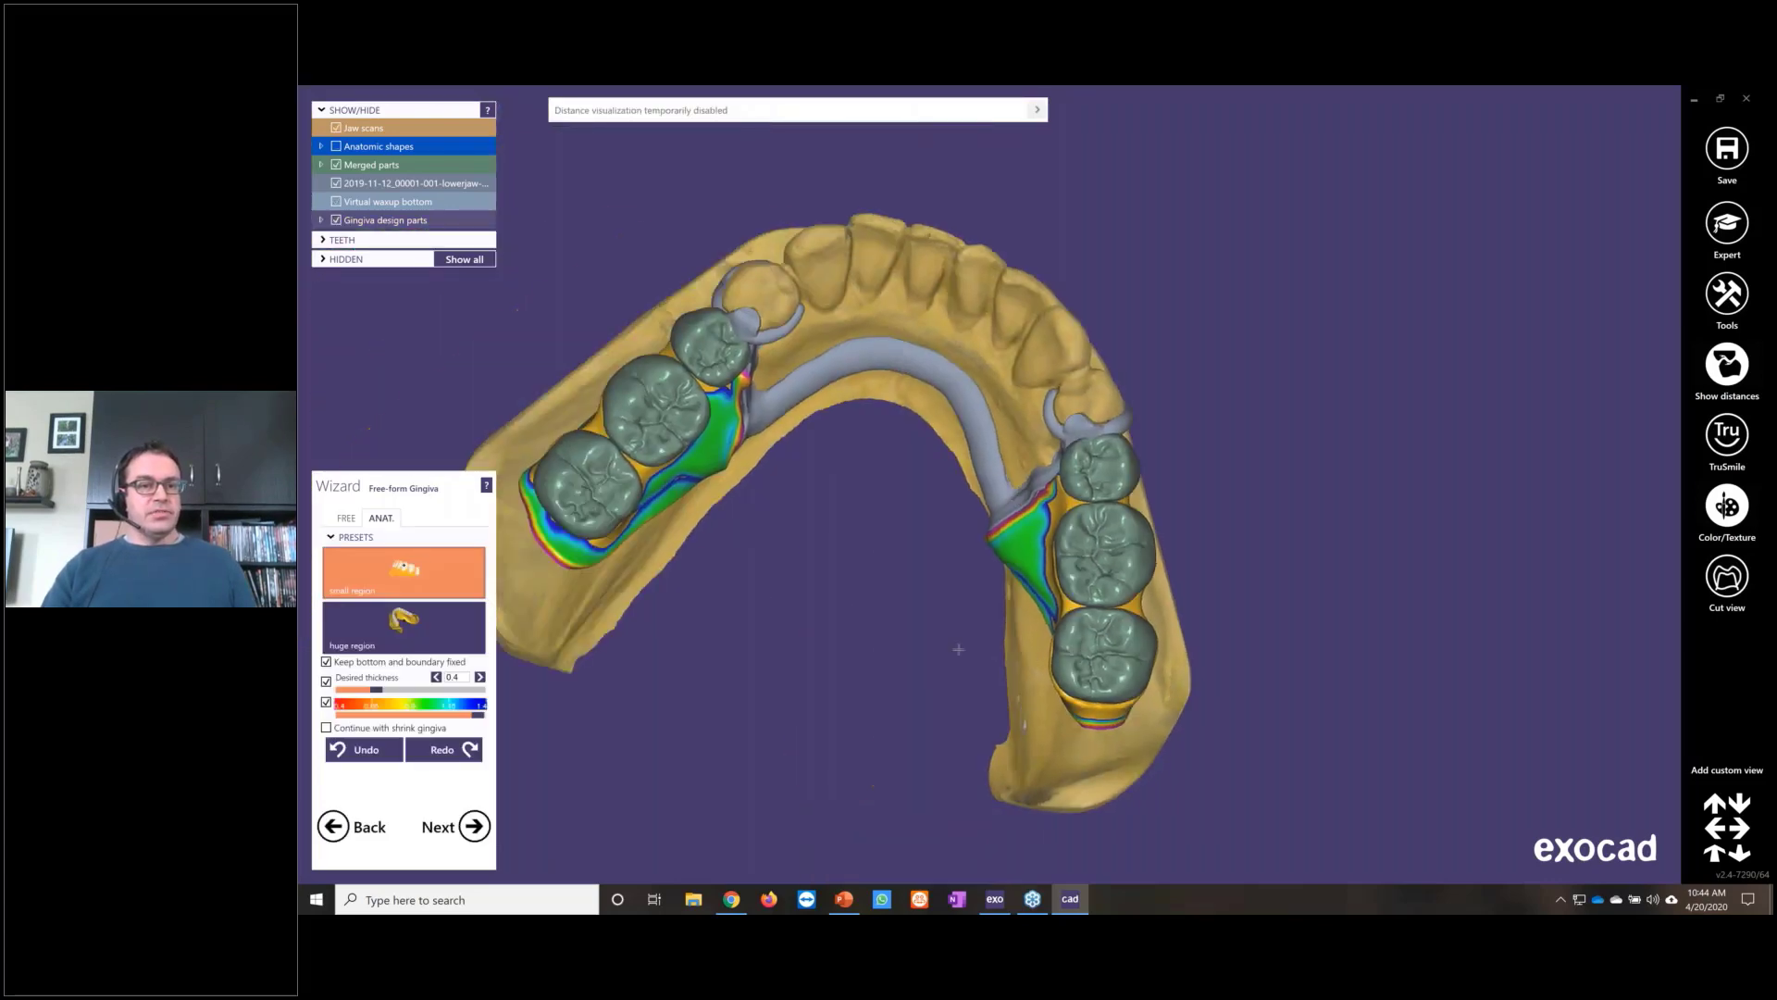
right_click_drag(956, 647, 933, 641)
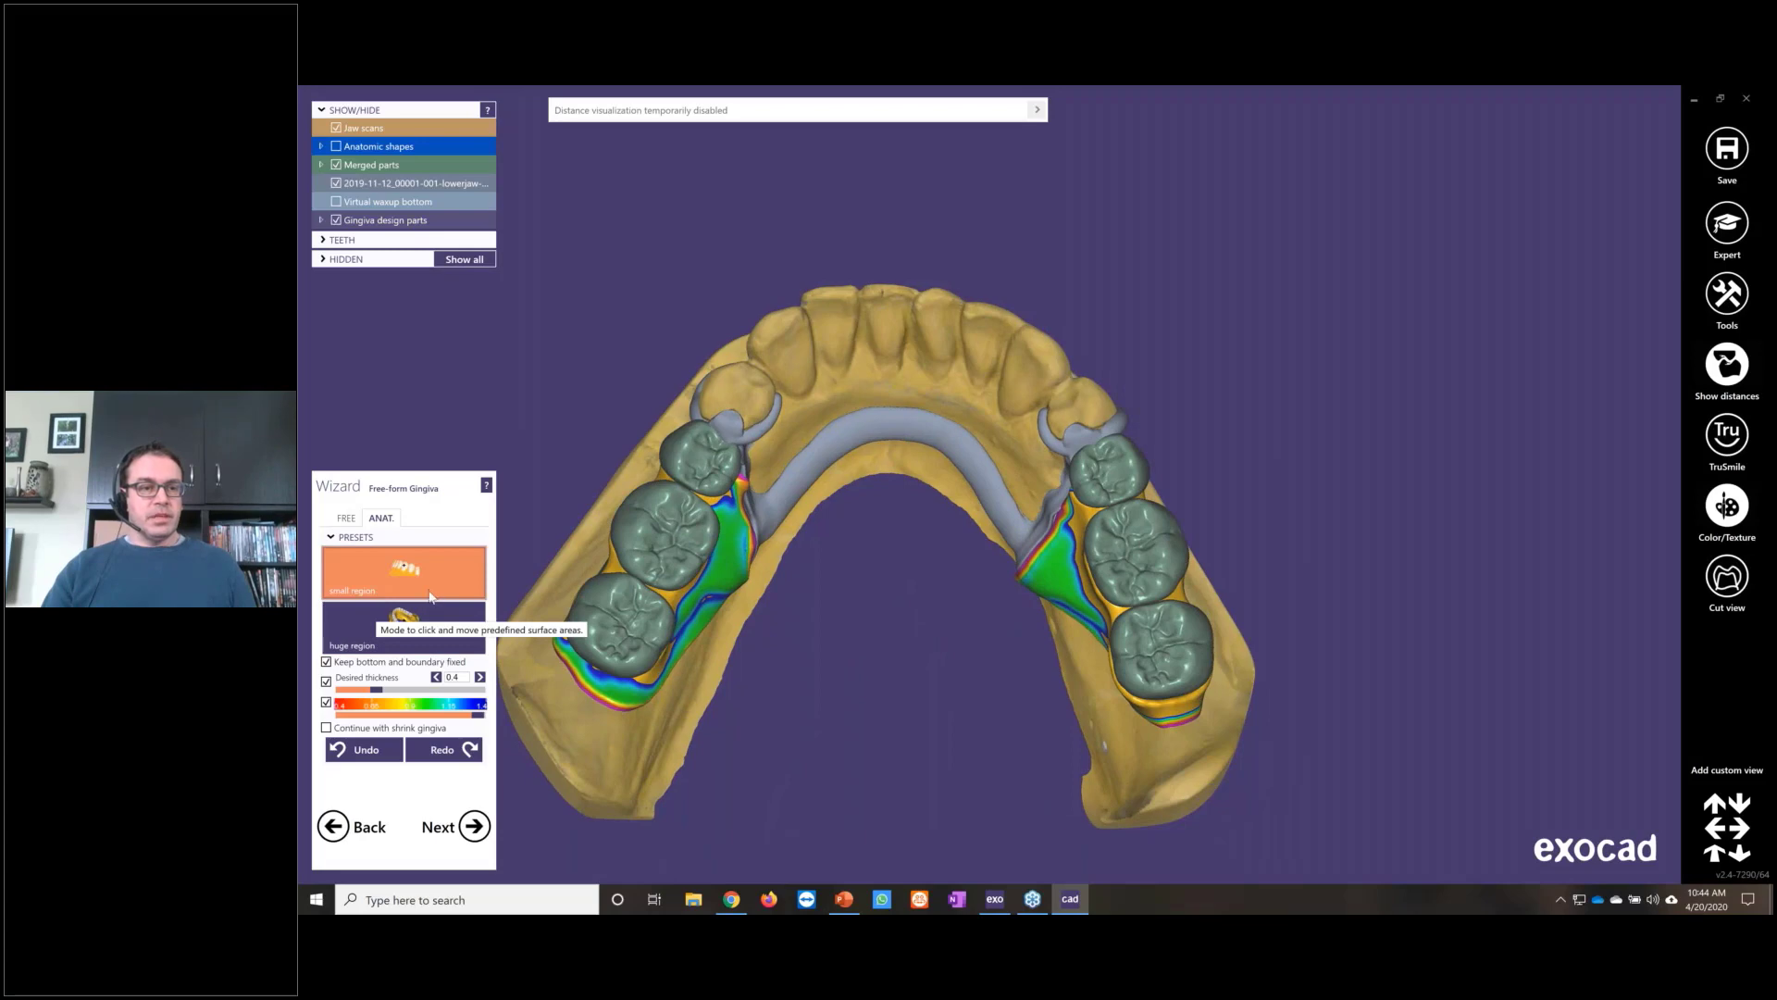
Step: Reshape the buccal gingiva between and below teeth 18–20 using the anatomic small-region mode
scroll(776, 584, "up", 4)
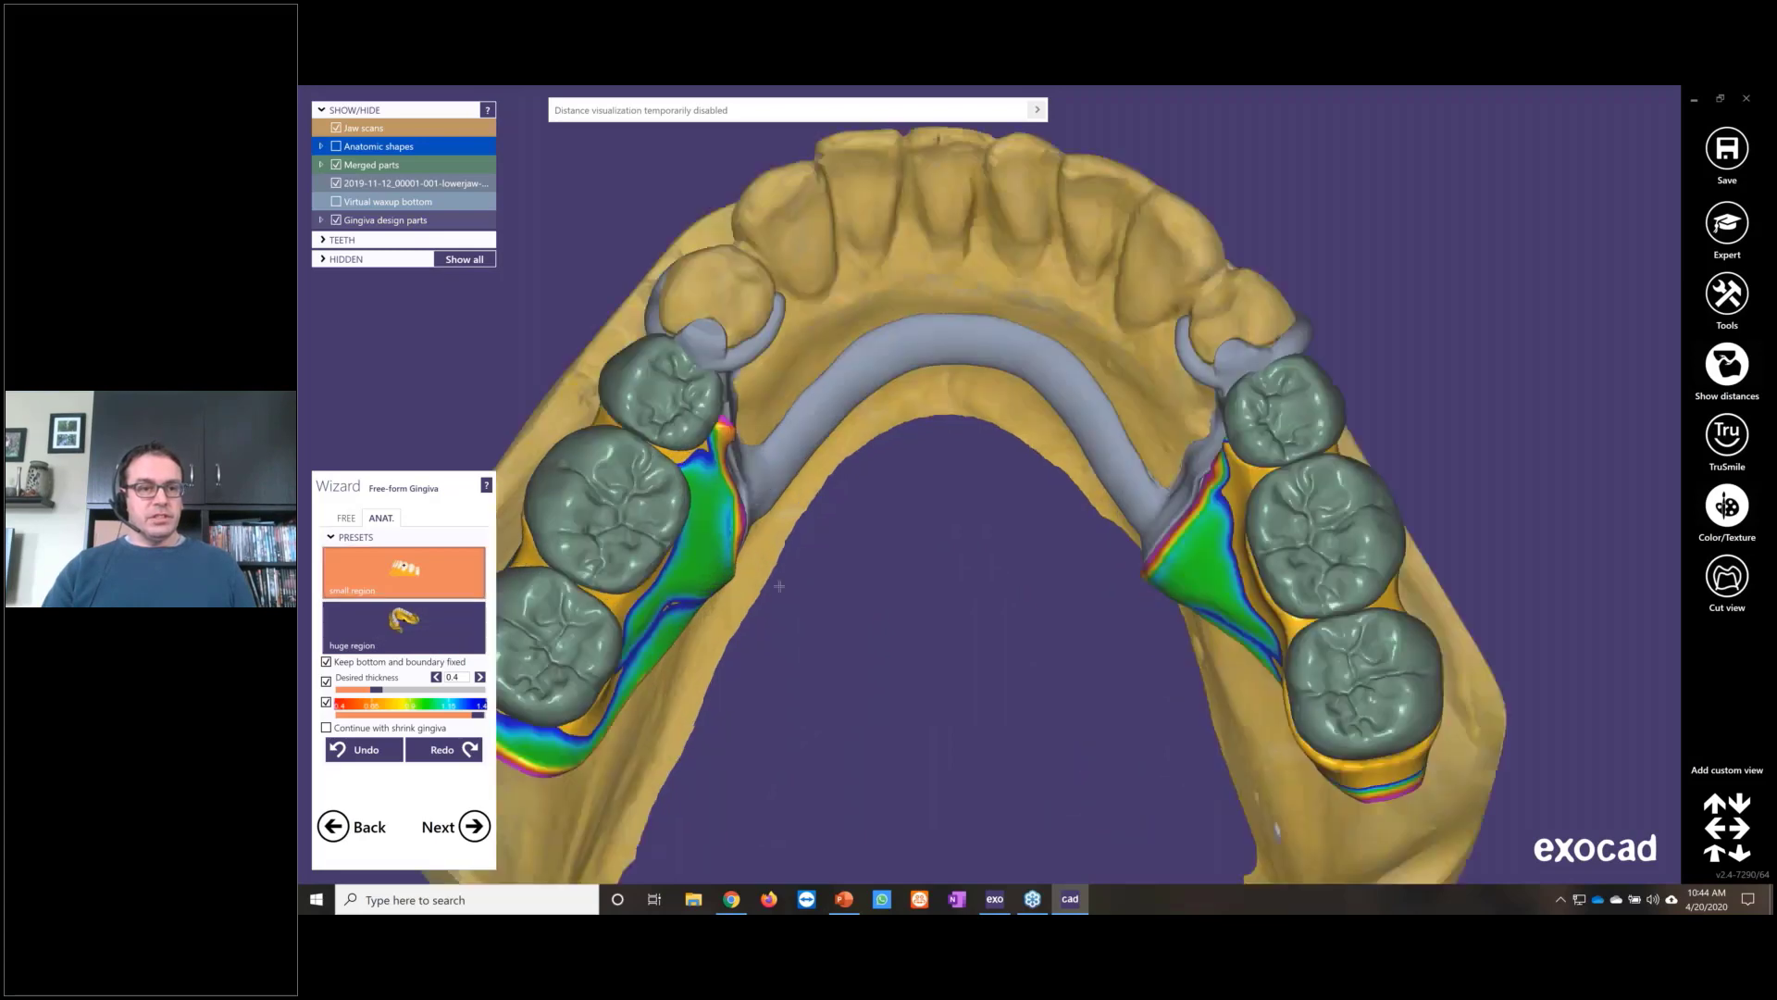
mouse_move(803, 592)
right_mouse_down()
mouse_move(1050, 665)
mouse_move(810, 613)
right_mouse_up()
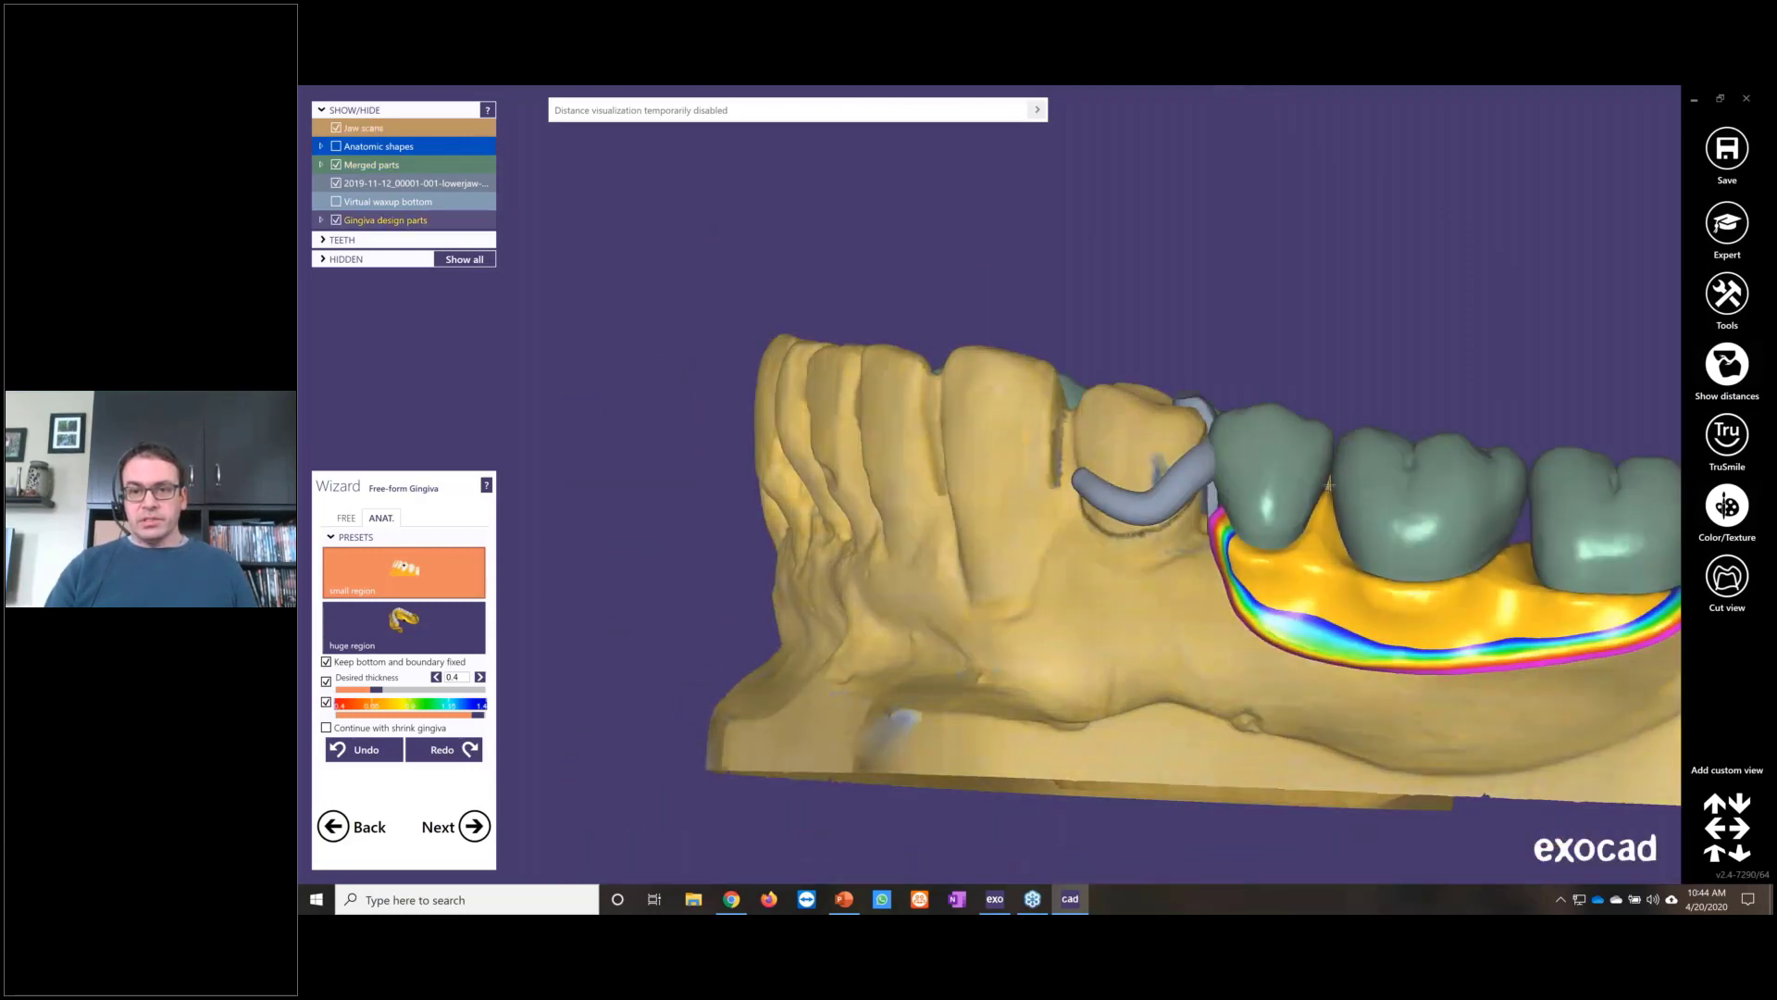
left_click_drag(1329, 483, 1280, 552)
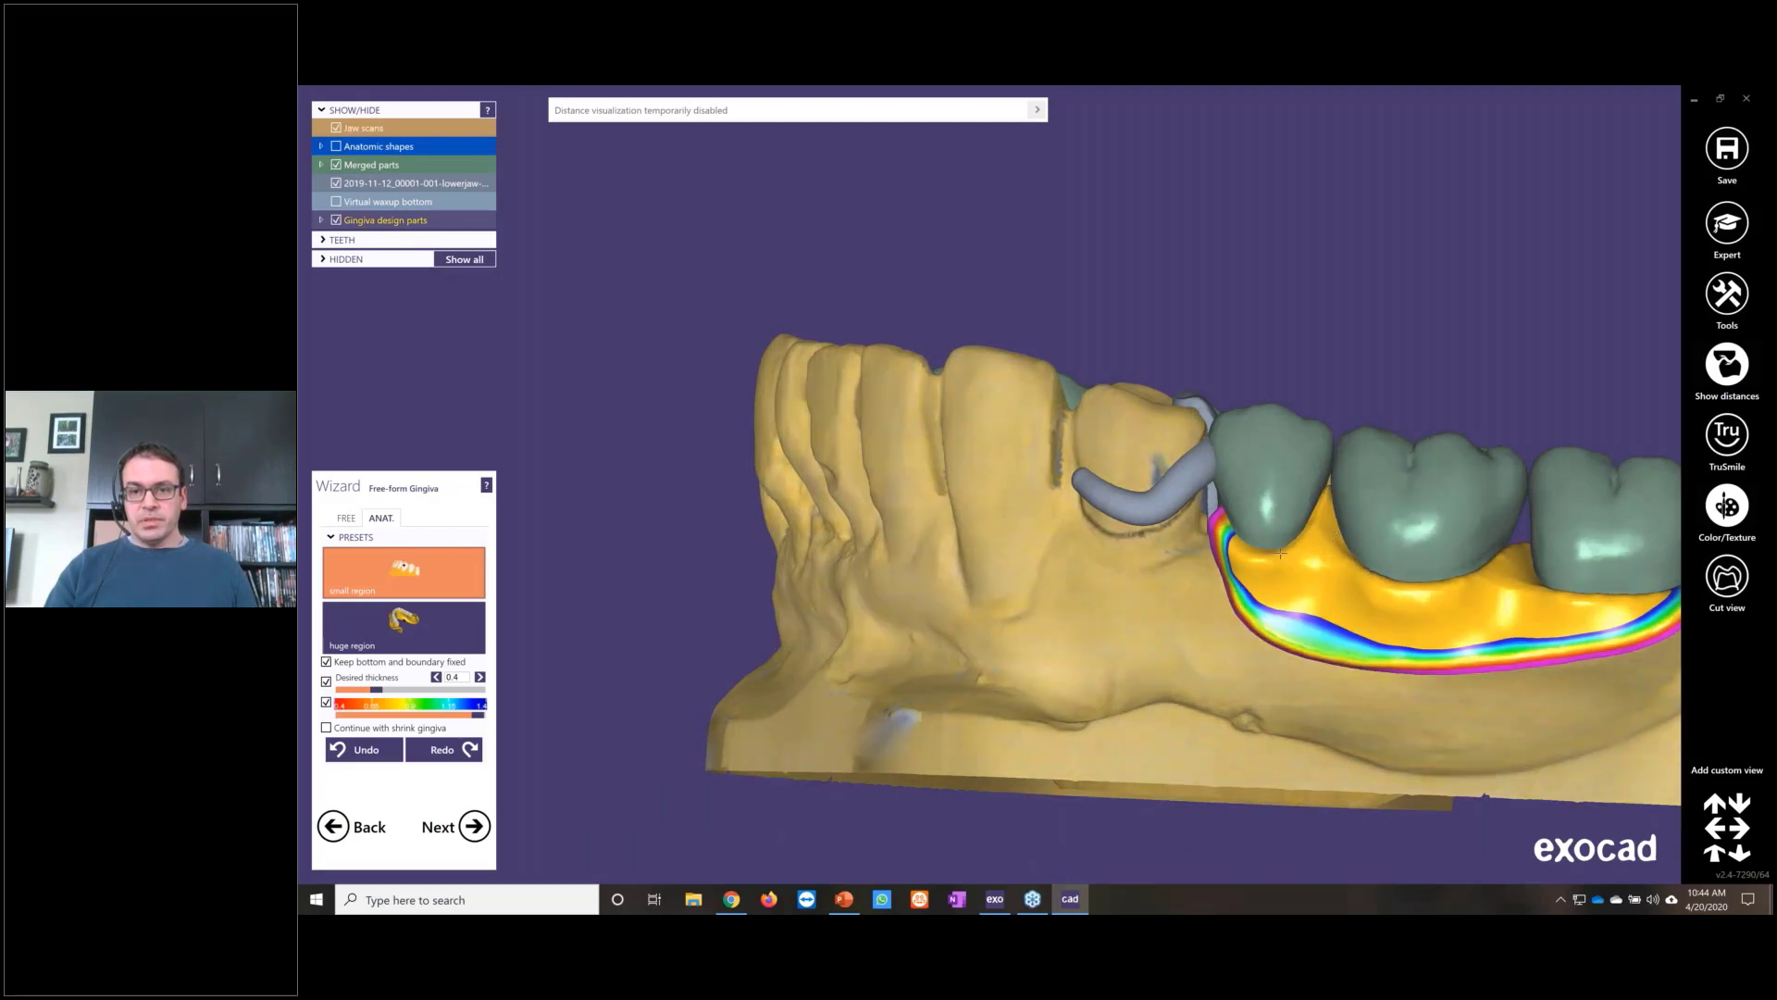
mouse_move(1411, 572)
left_mouse_down()
mouse_move(1531, 560)
mouse_move(1550, 581)
mouse_move(1500, 618)
left_mouse_up()
right_click_drag(1499, 618, 1380, 595)
left_click_drag(1381, 595, 1359, 610)
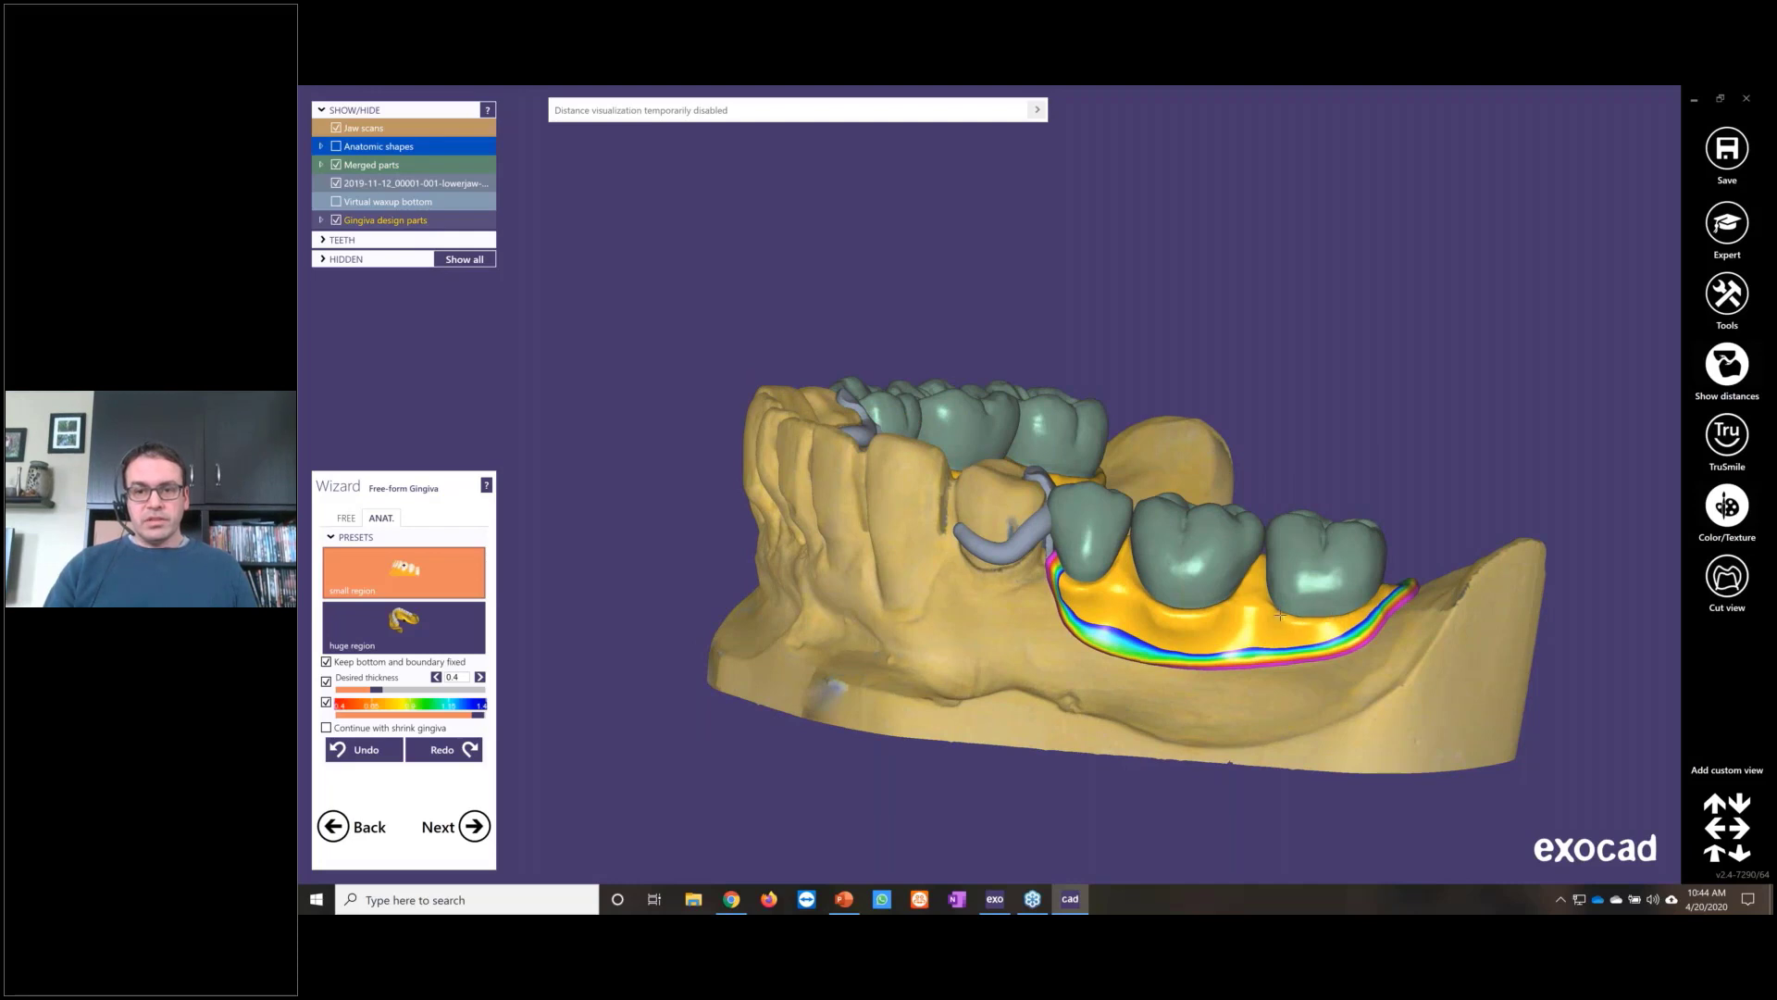
left_click_drag(1270, 601, 1208, 610)
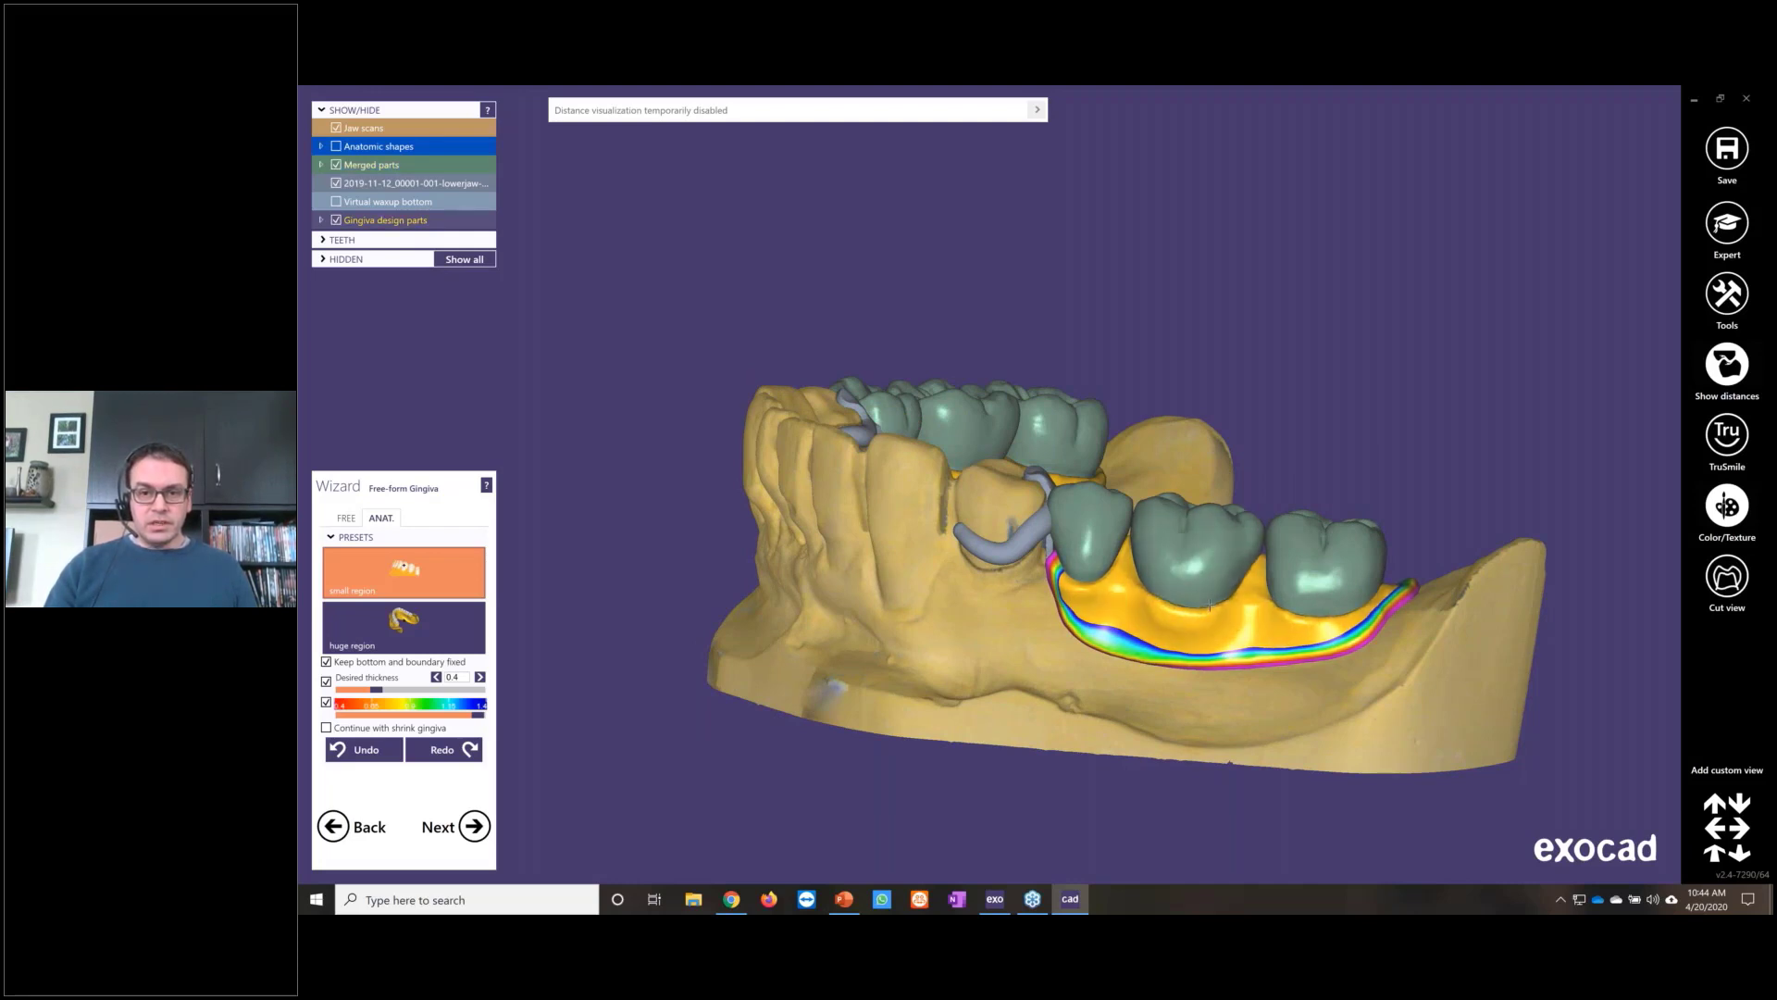
Step: Build out the lingual gingiva beneath the 18–20 premolar beside the framework finish line
scroll(1210, 604, "down", 2)
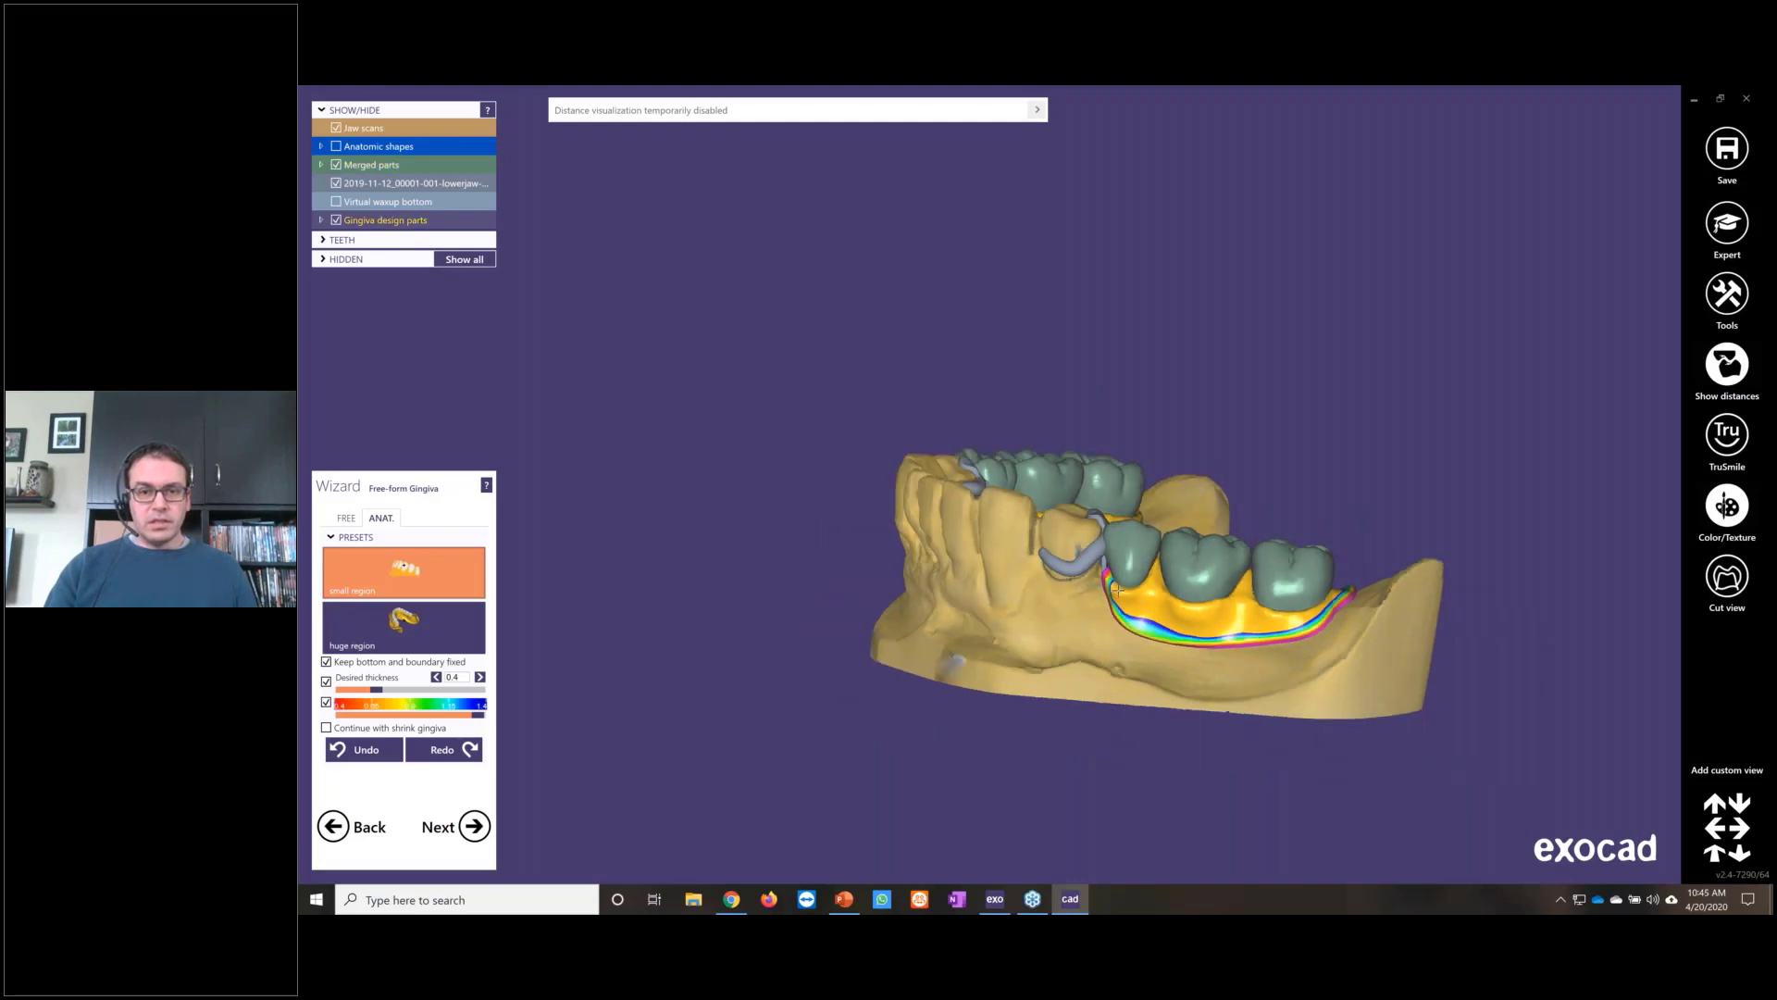
right_click_drag(1118, 585, 822, 577)
scroll(821, 577, "up", 3)
scroll(824, 510, "up", 2)
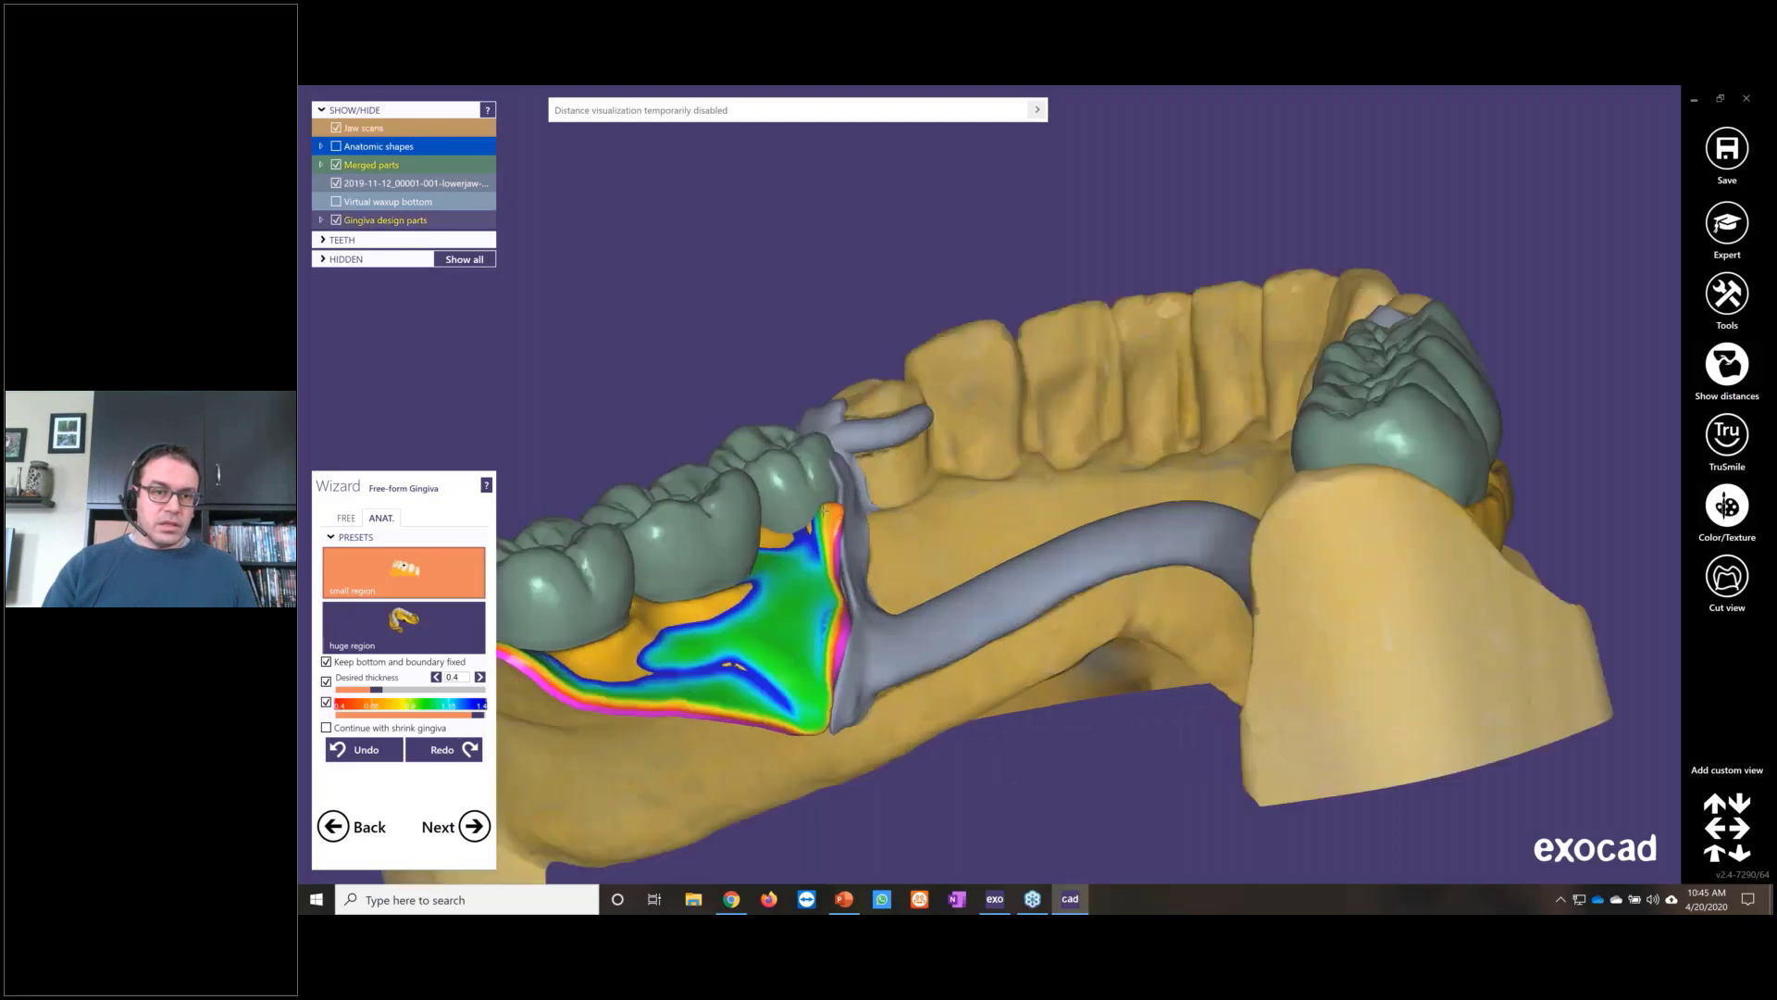
mouse_move(803, 520)
left_mouse_down()
mouse_move(738, 595)
mouse_move(765, 549)
left_mouse_up()
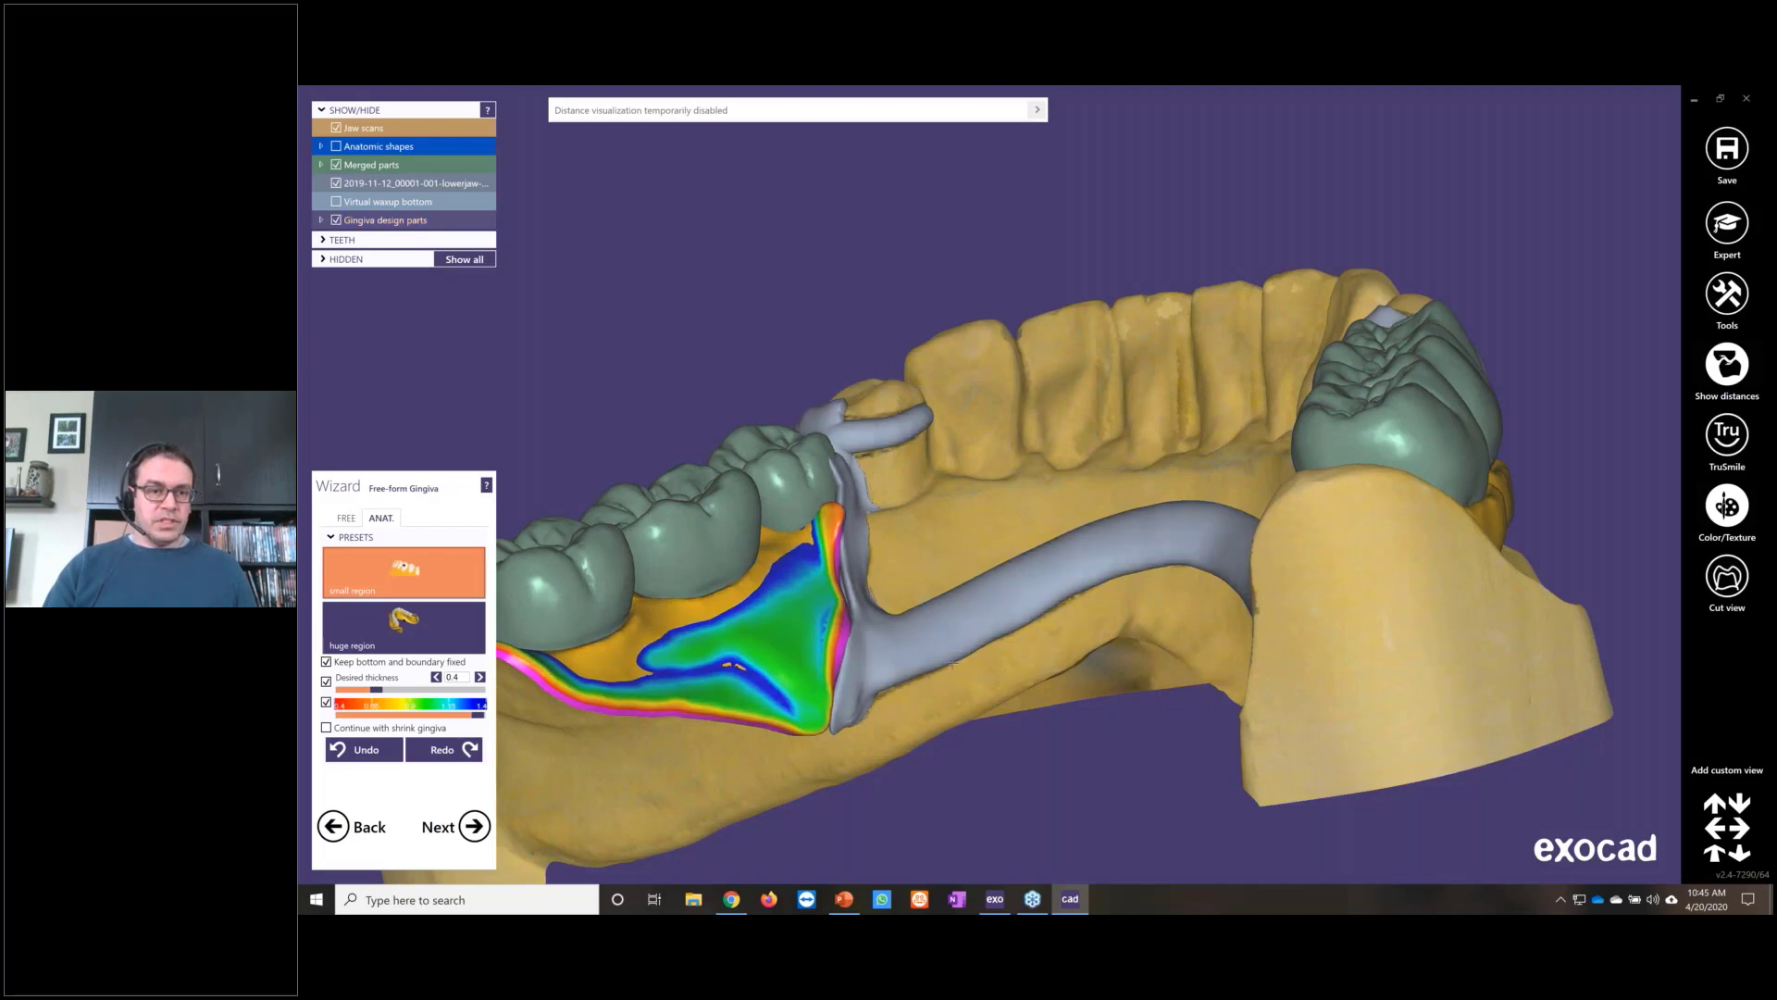
Step: Examine the gingiva thickness colours on the lingual and buccal sides of both saddles
right_click_drag(950, 622, 499, 674)
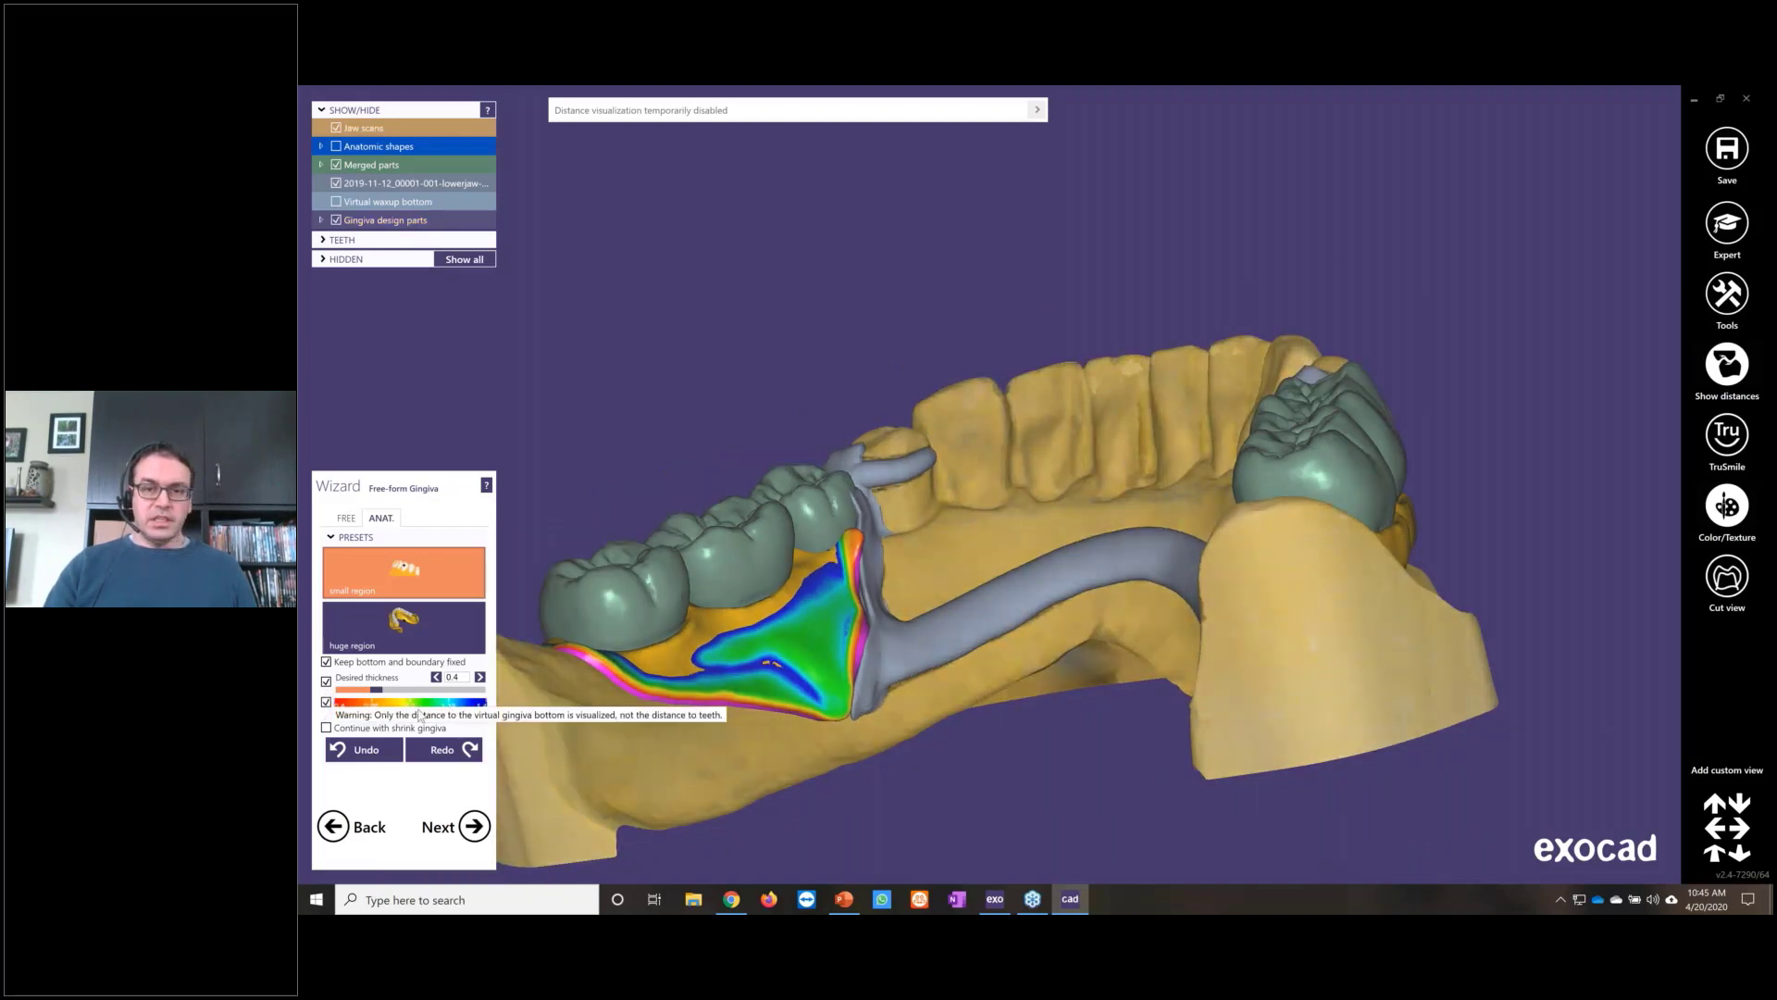
right_click_drag(647, 648, 1238, 582)
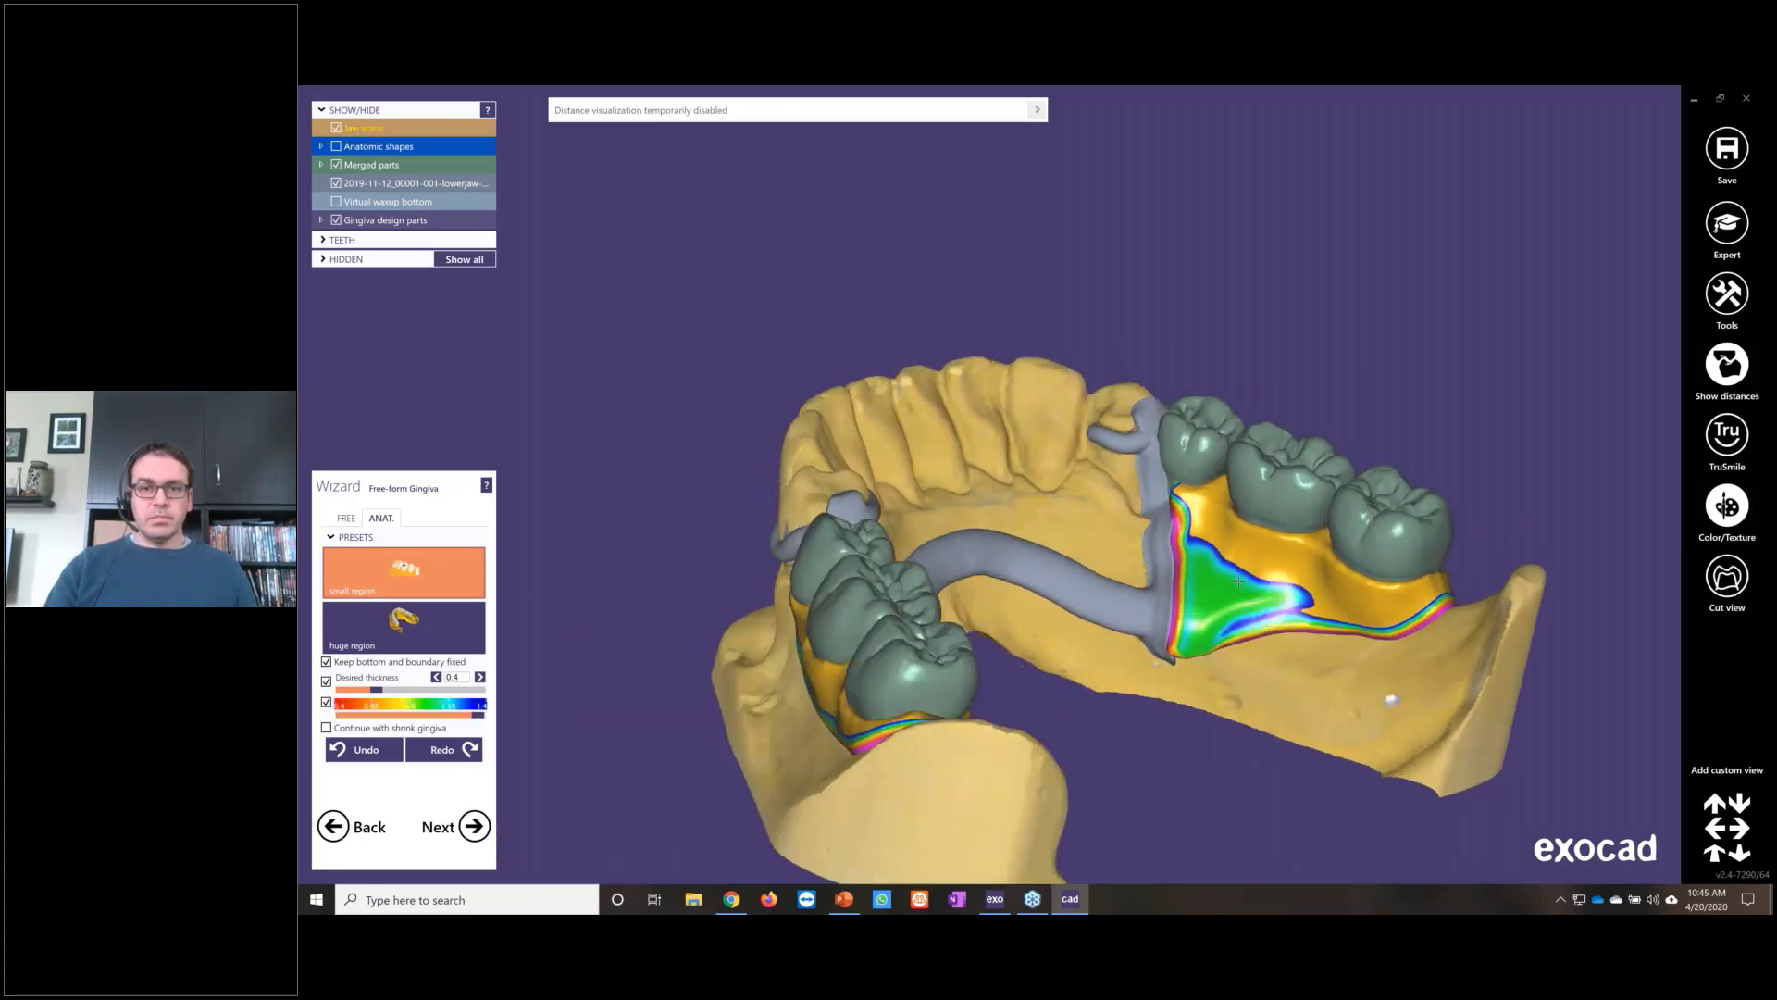
scroll(1208, 454, "up", 3)
right_click_drag(1208, 454, 1404, 503)
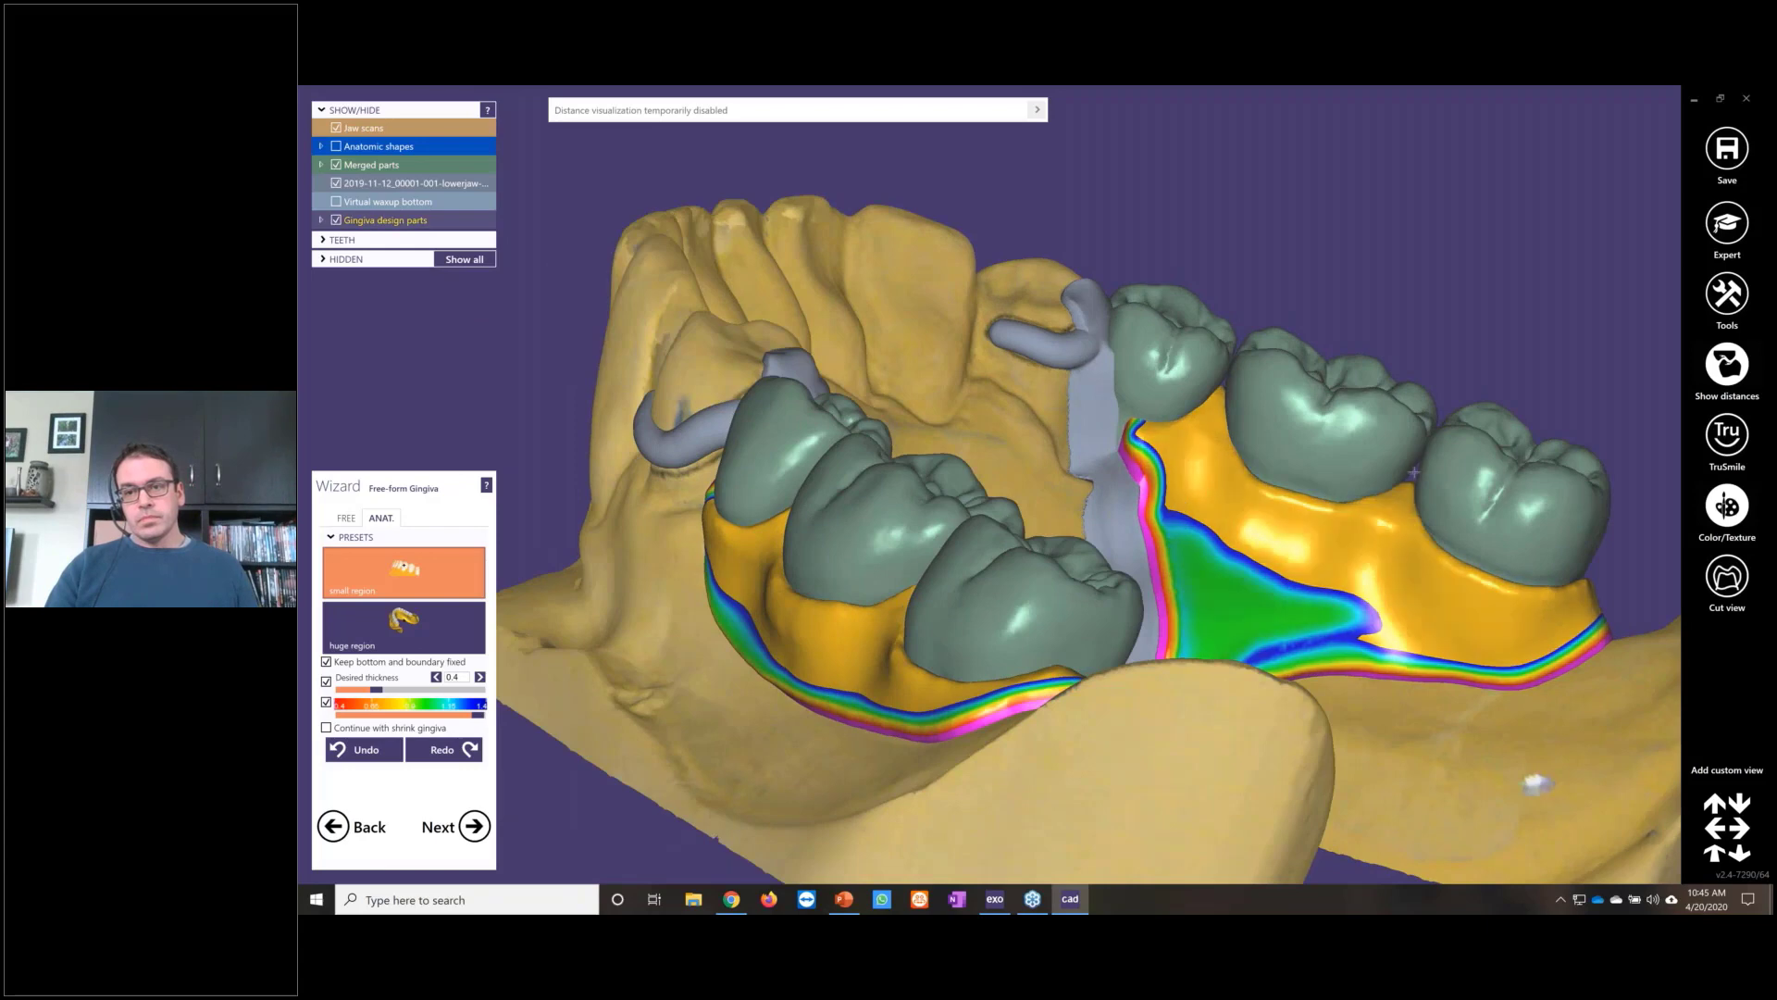
right_click_drag(1454, 589, 1336, 530)
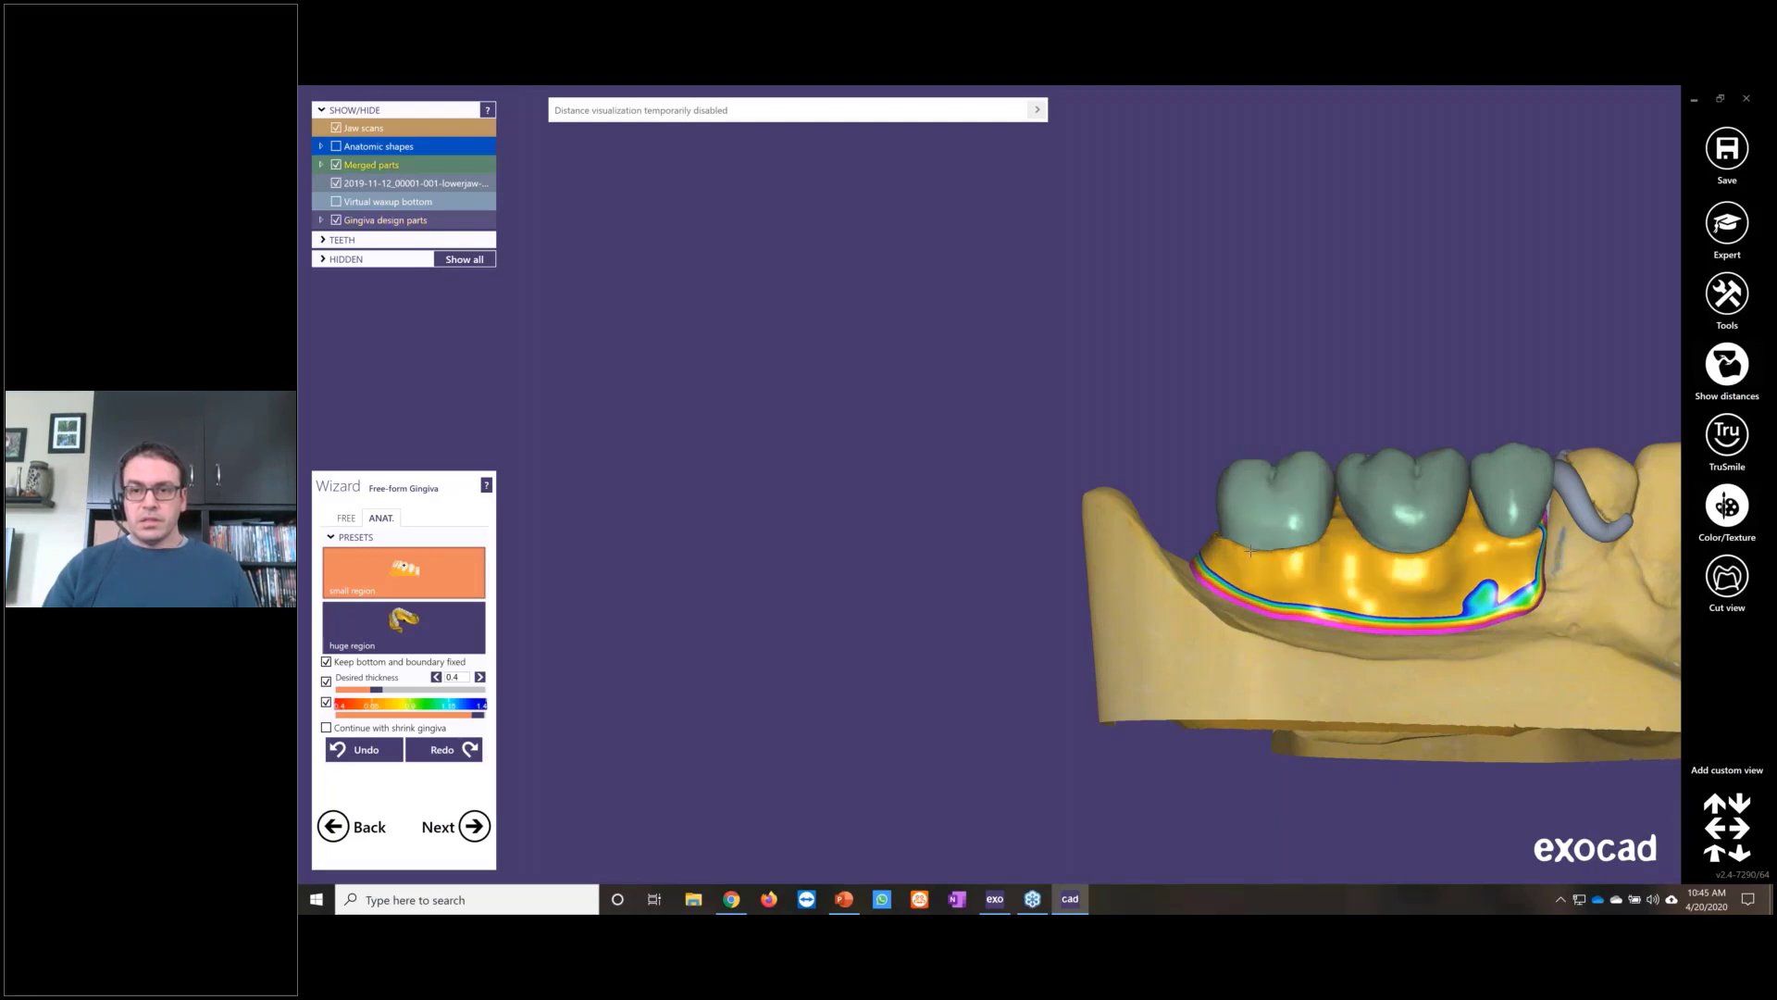
scroll(1224, 538, "down", 2)
middle_click_drag(976, 541, 762, 543)
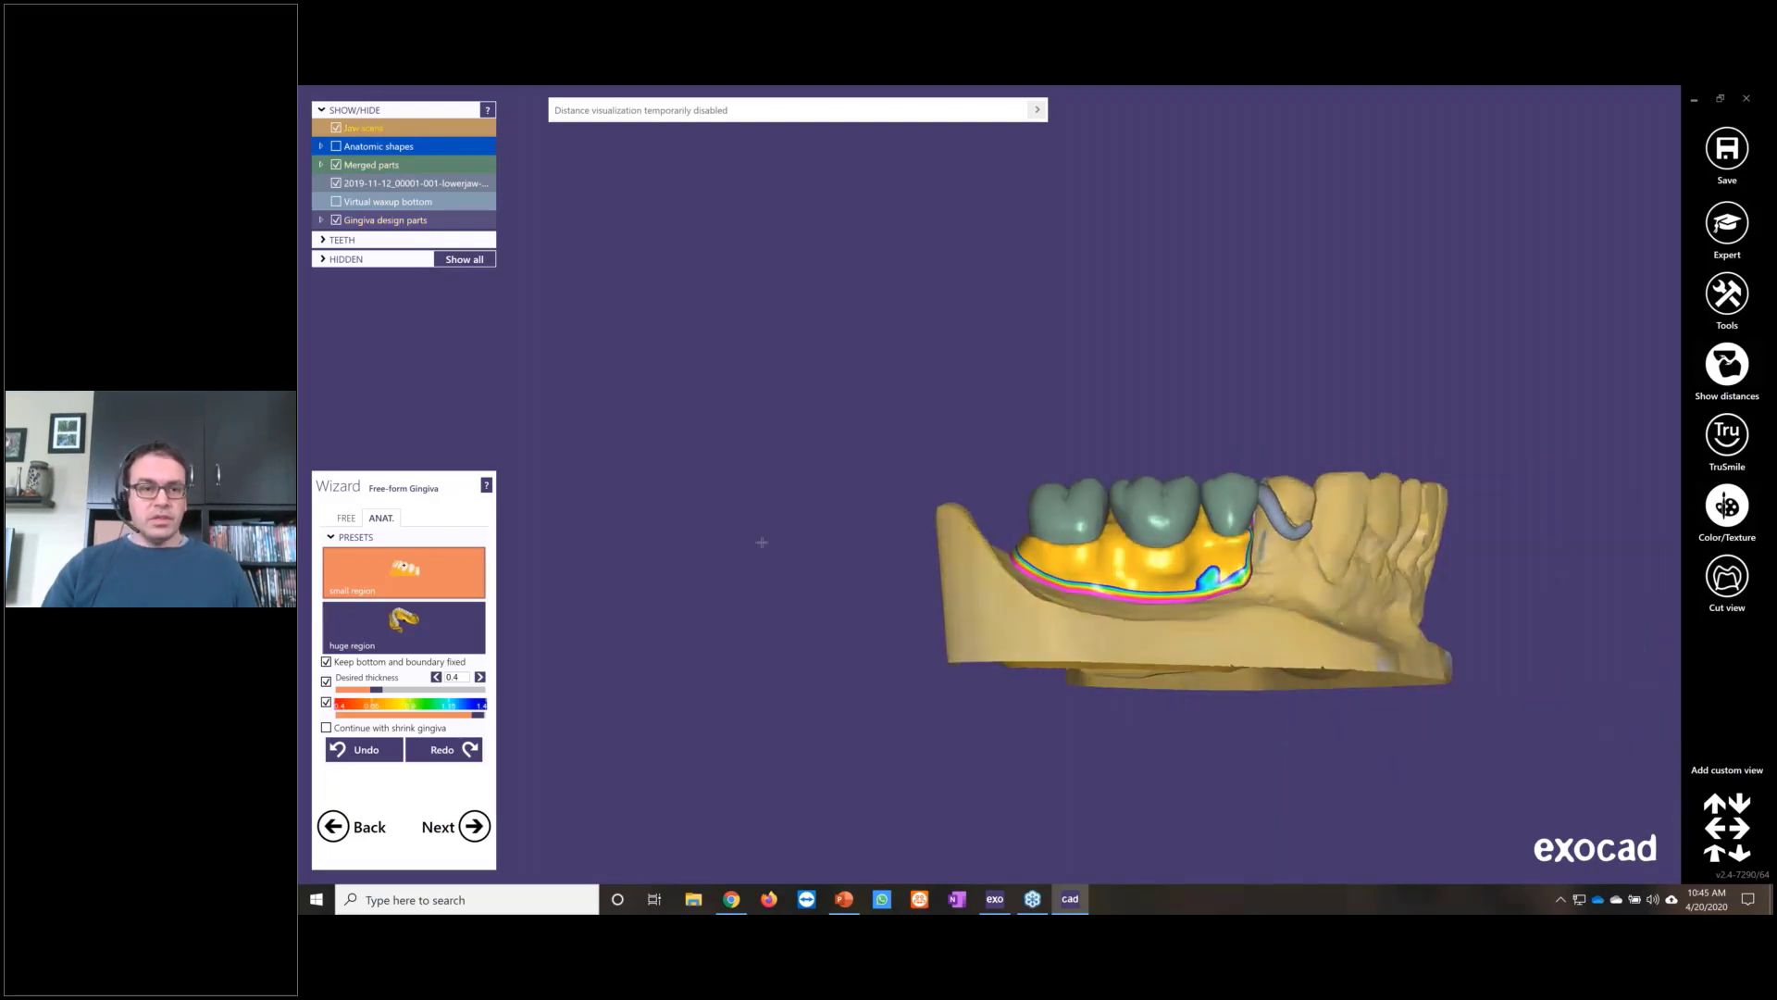
Step: Switch to free brush editing and smooth the lower buccal border of the 29–31 gingiva with Smooth/Flatten
left_click(345, 518)
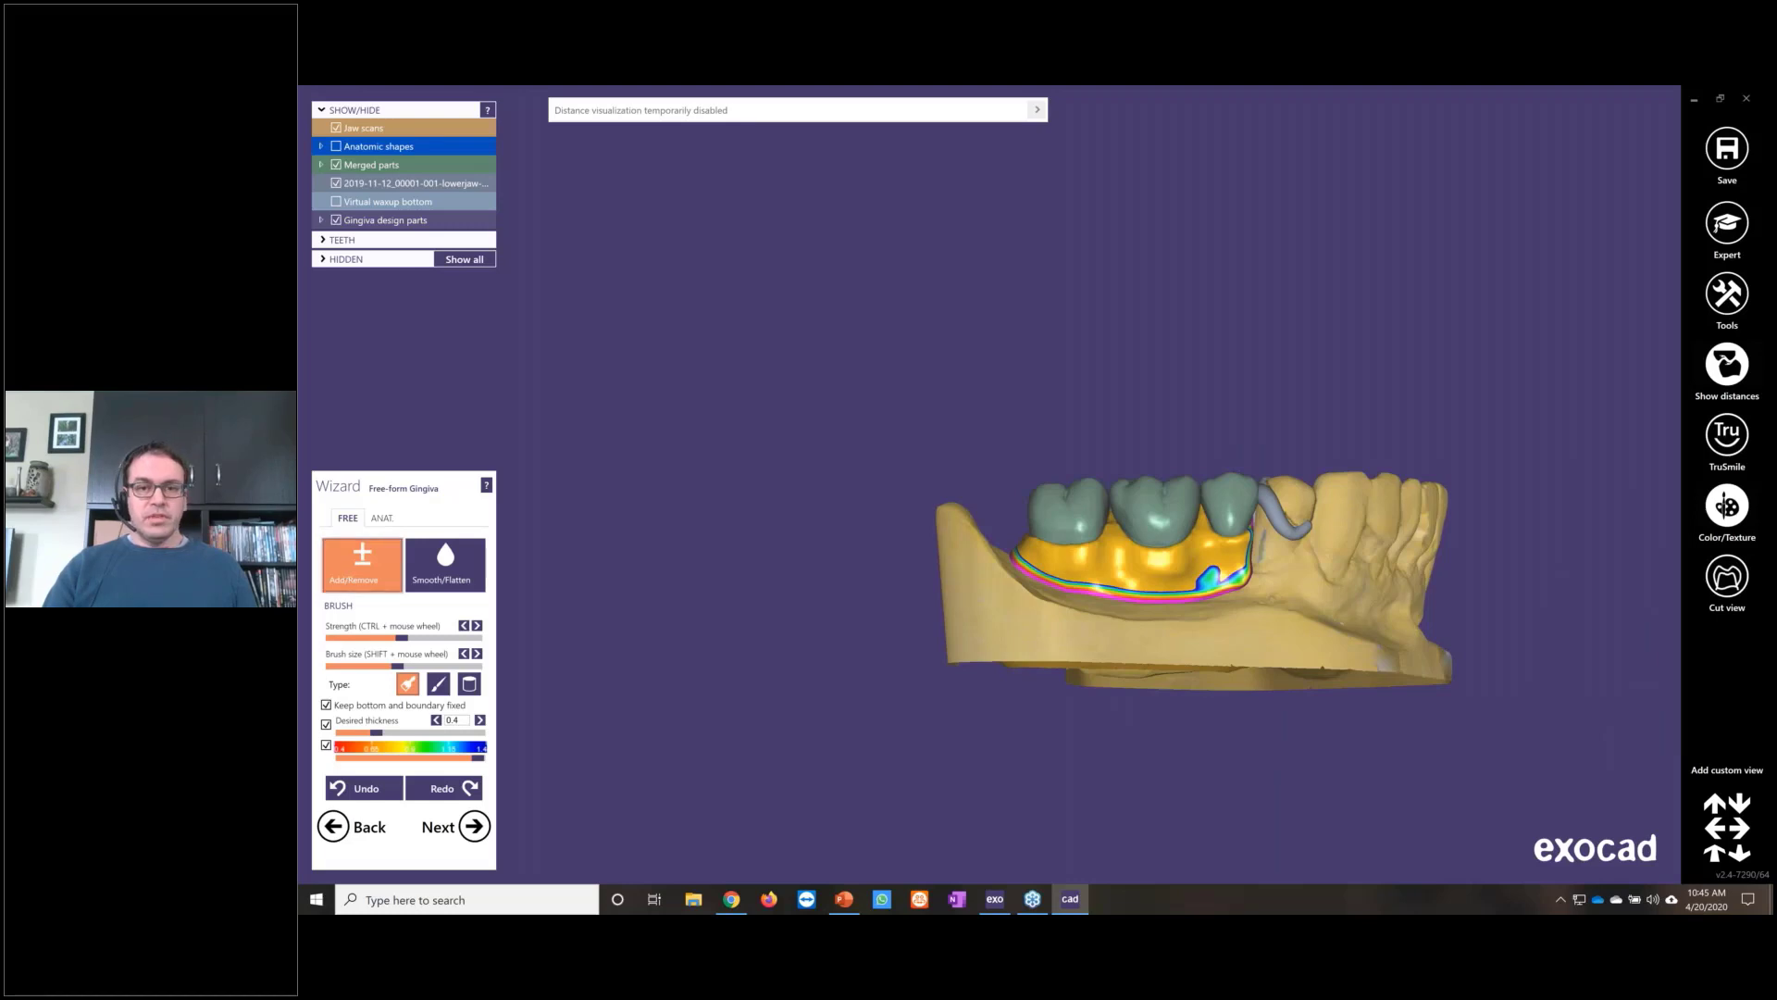
scroll(1304, 612, "up", 4)
middle_click_drag(1304, 612, 964, 544)
key("s")
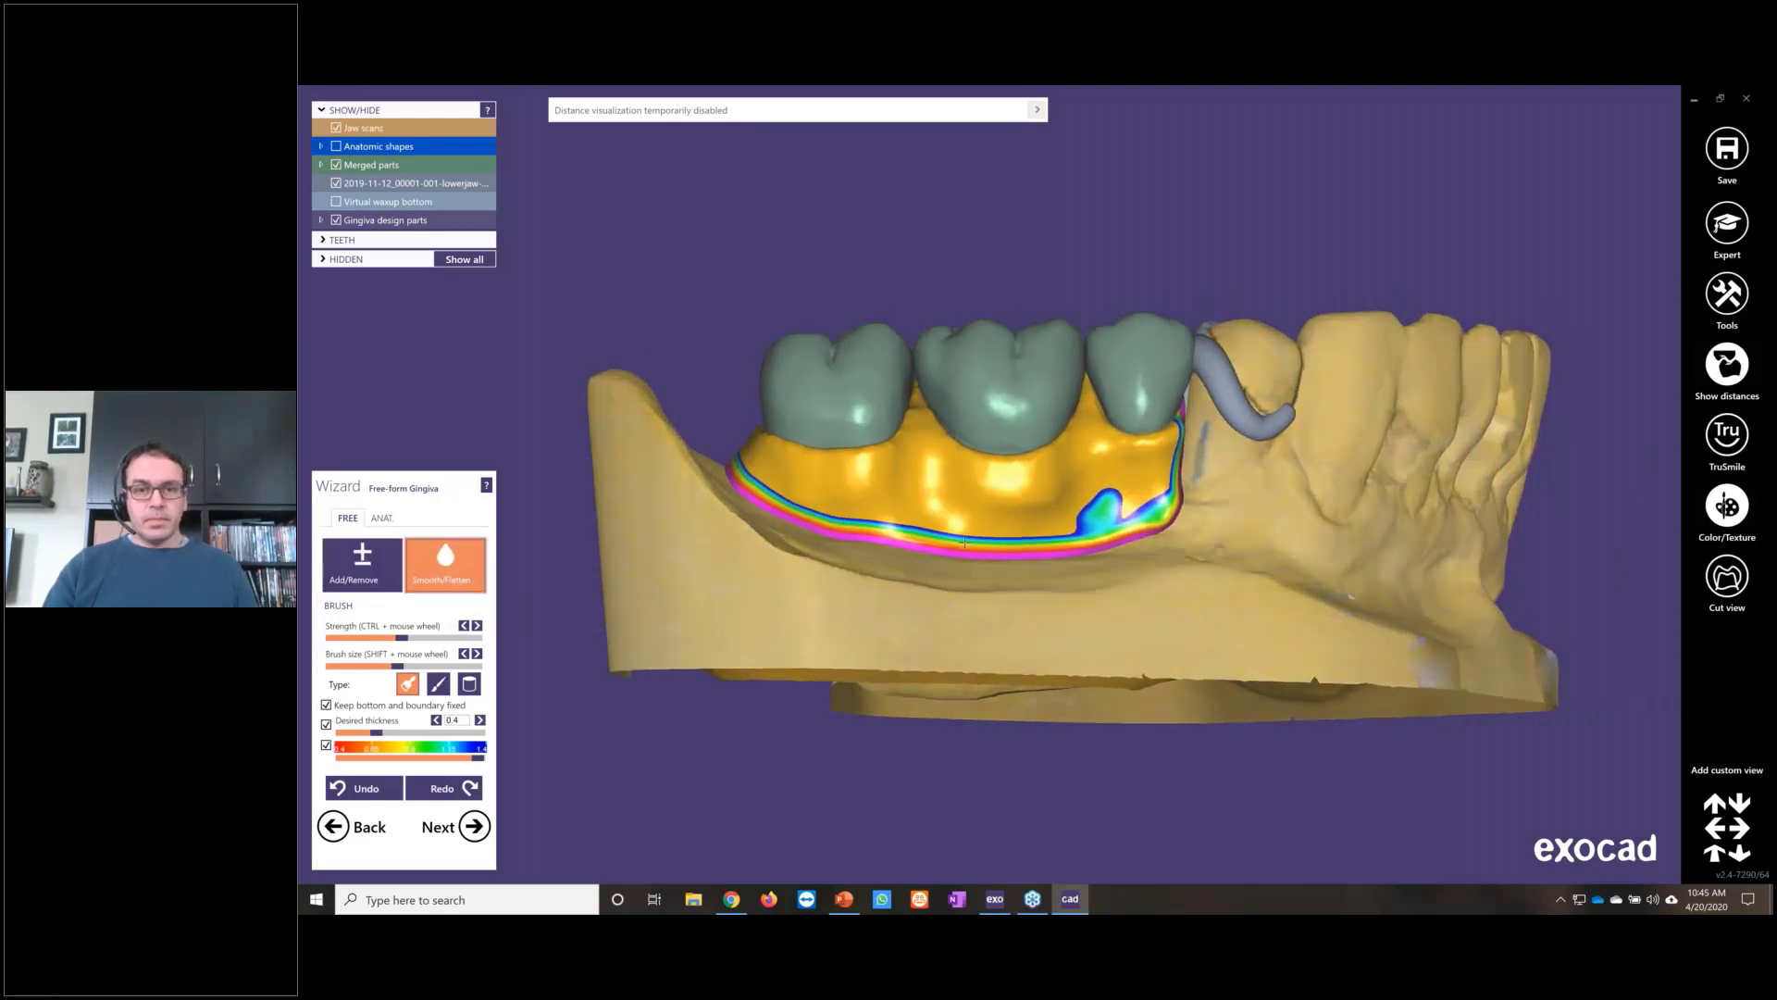
mouse_move(965, 543)
left_mouse_down()
mouse_move(1138, 477)
mouse_move(953, 472)
mouse_move(839, 498)
mouse_move(1143, 472)
mouse_move(1024, 543)
left_mouse_up()
scroll(1023, 543, "down", 2)
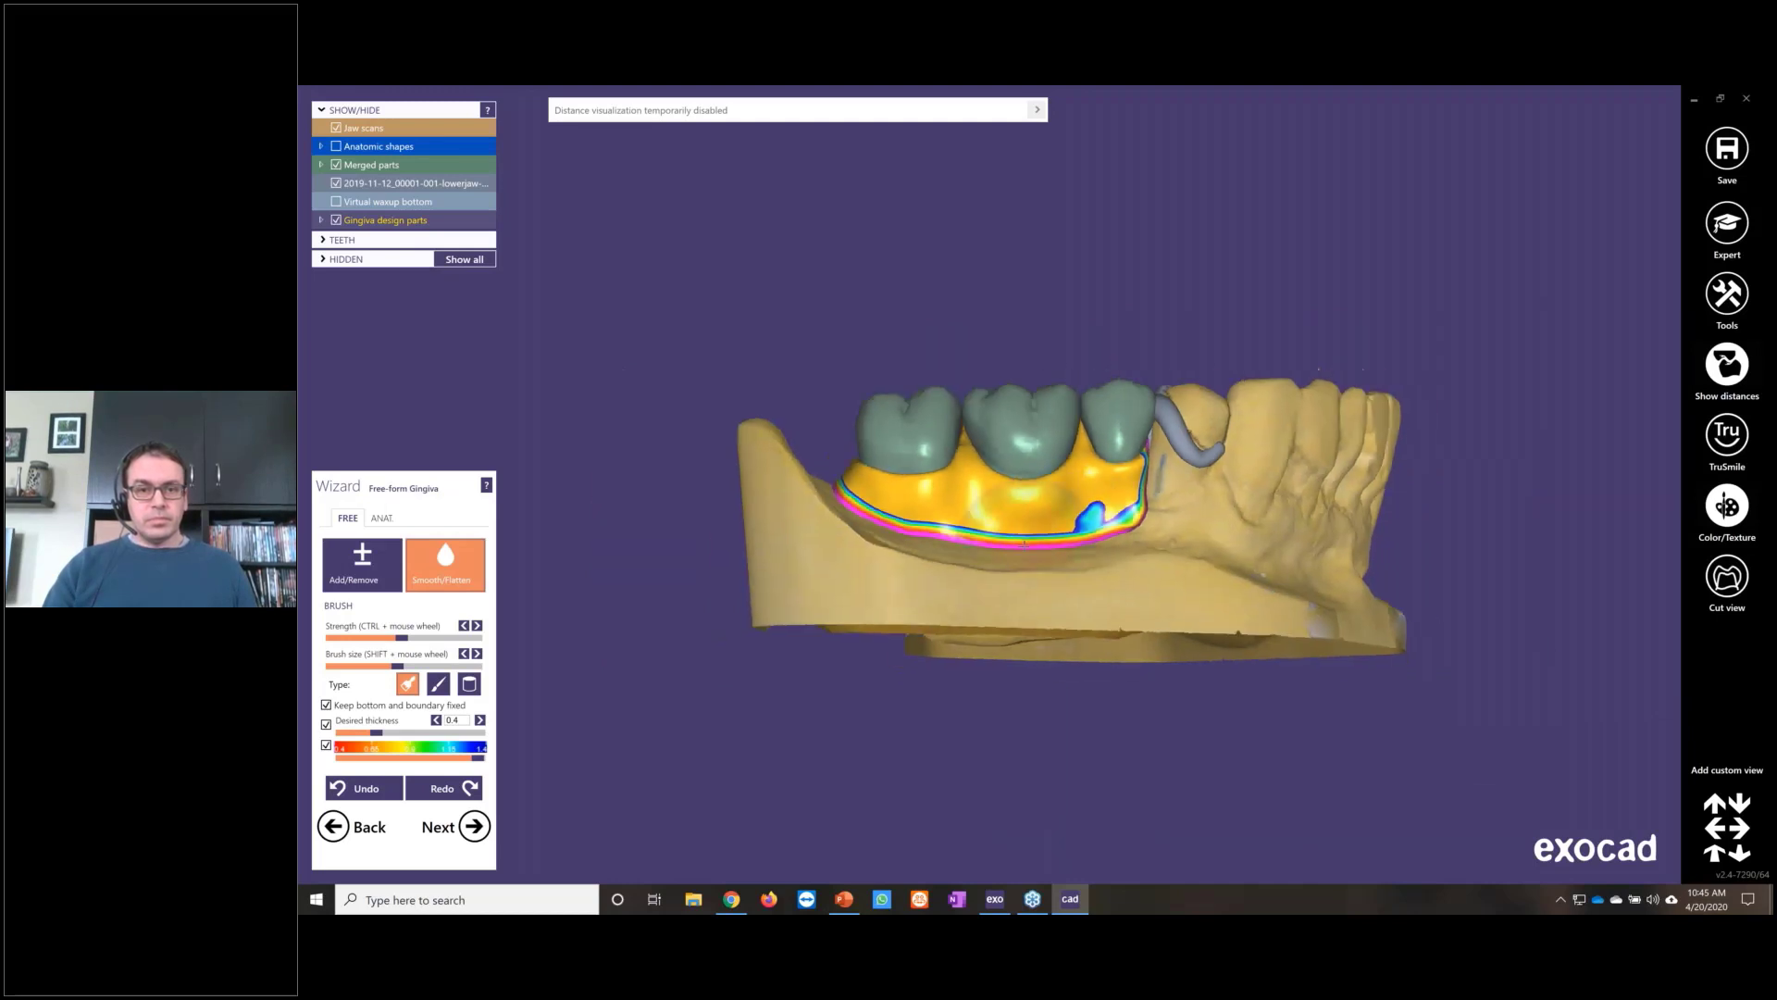
right_click_drag(1024, 543, 879, 523)
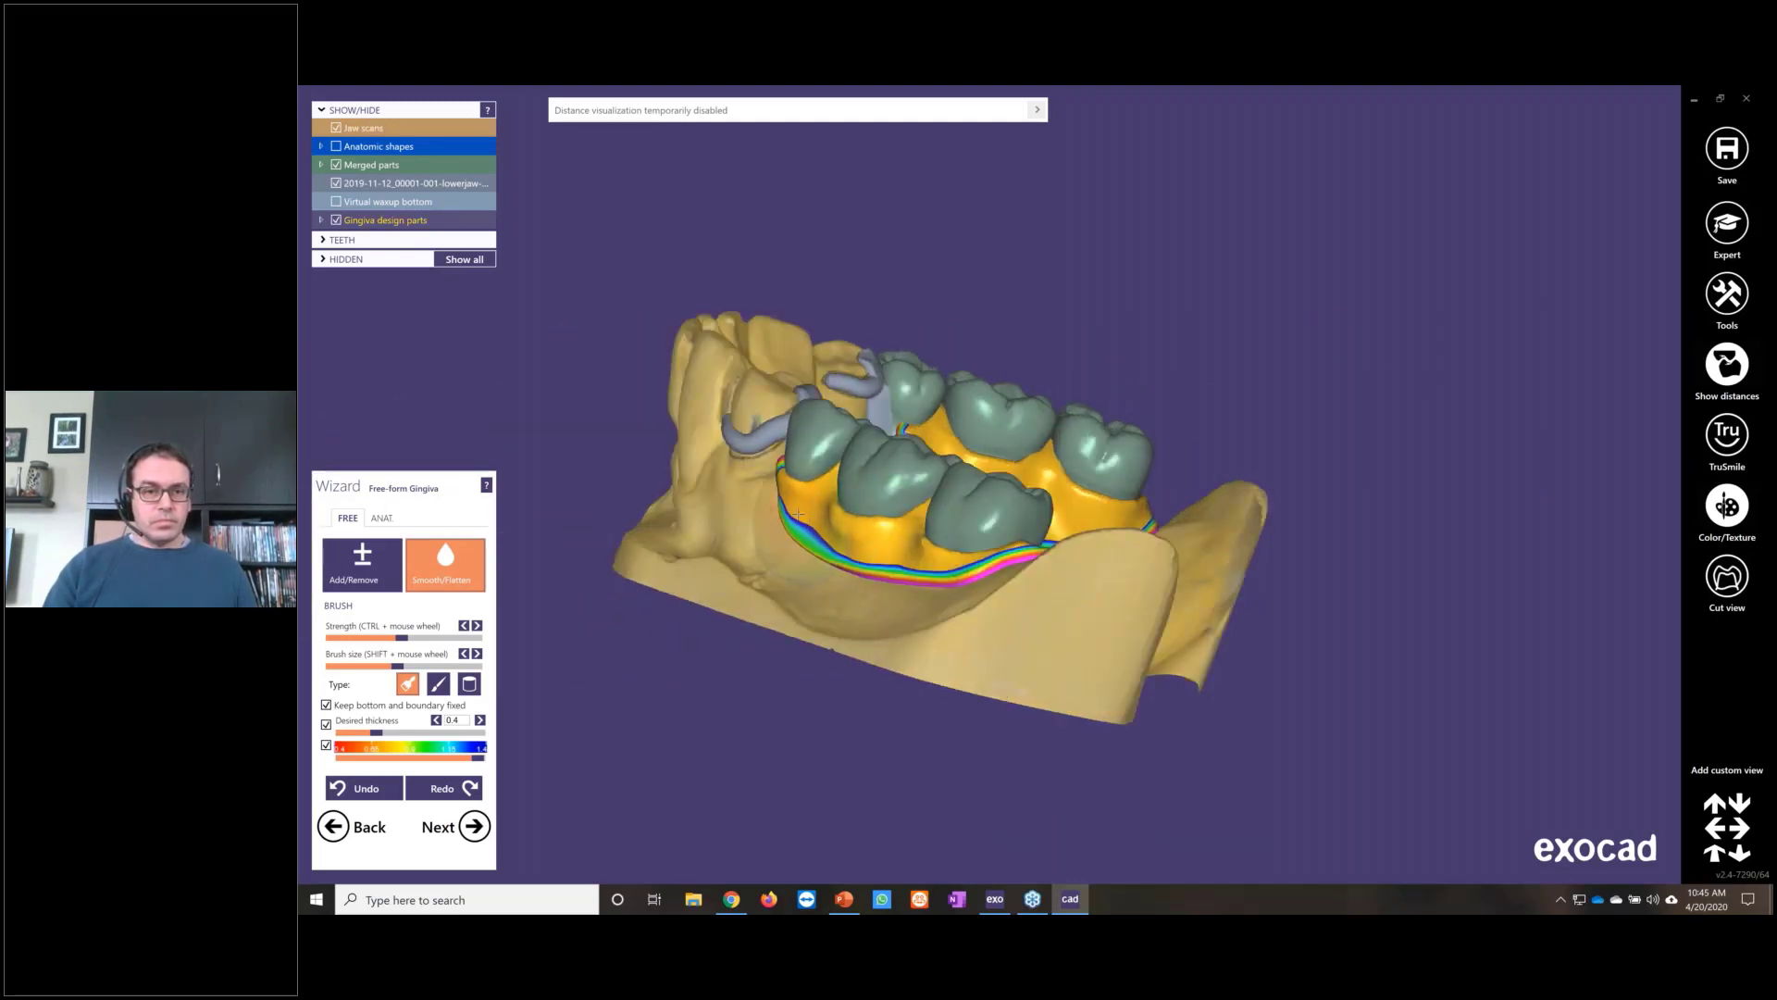
Step: Reshape the buccal gingiva below teeth 18–20, finishing with free Add/Remove strokes using a smaller brush
left_click_drag(798, 514, 919, 559)
left_click(362, 563)
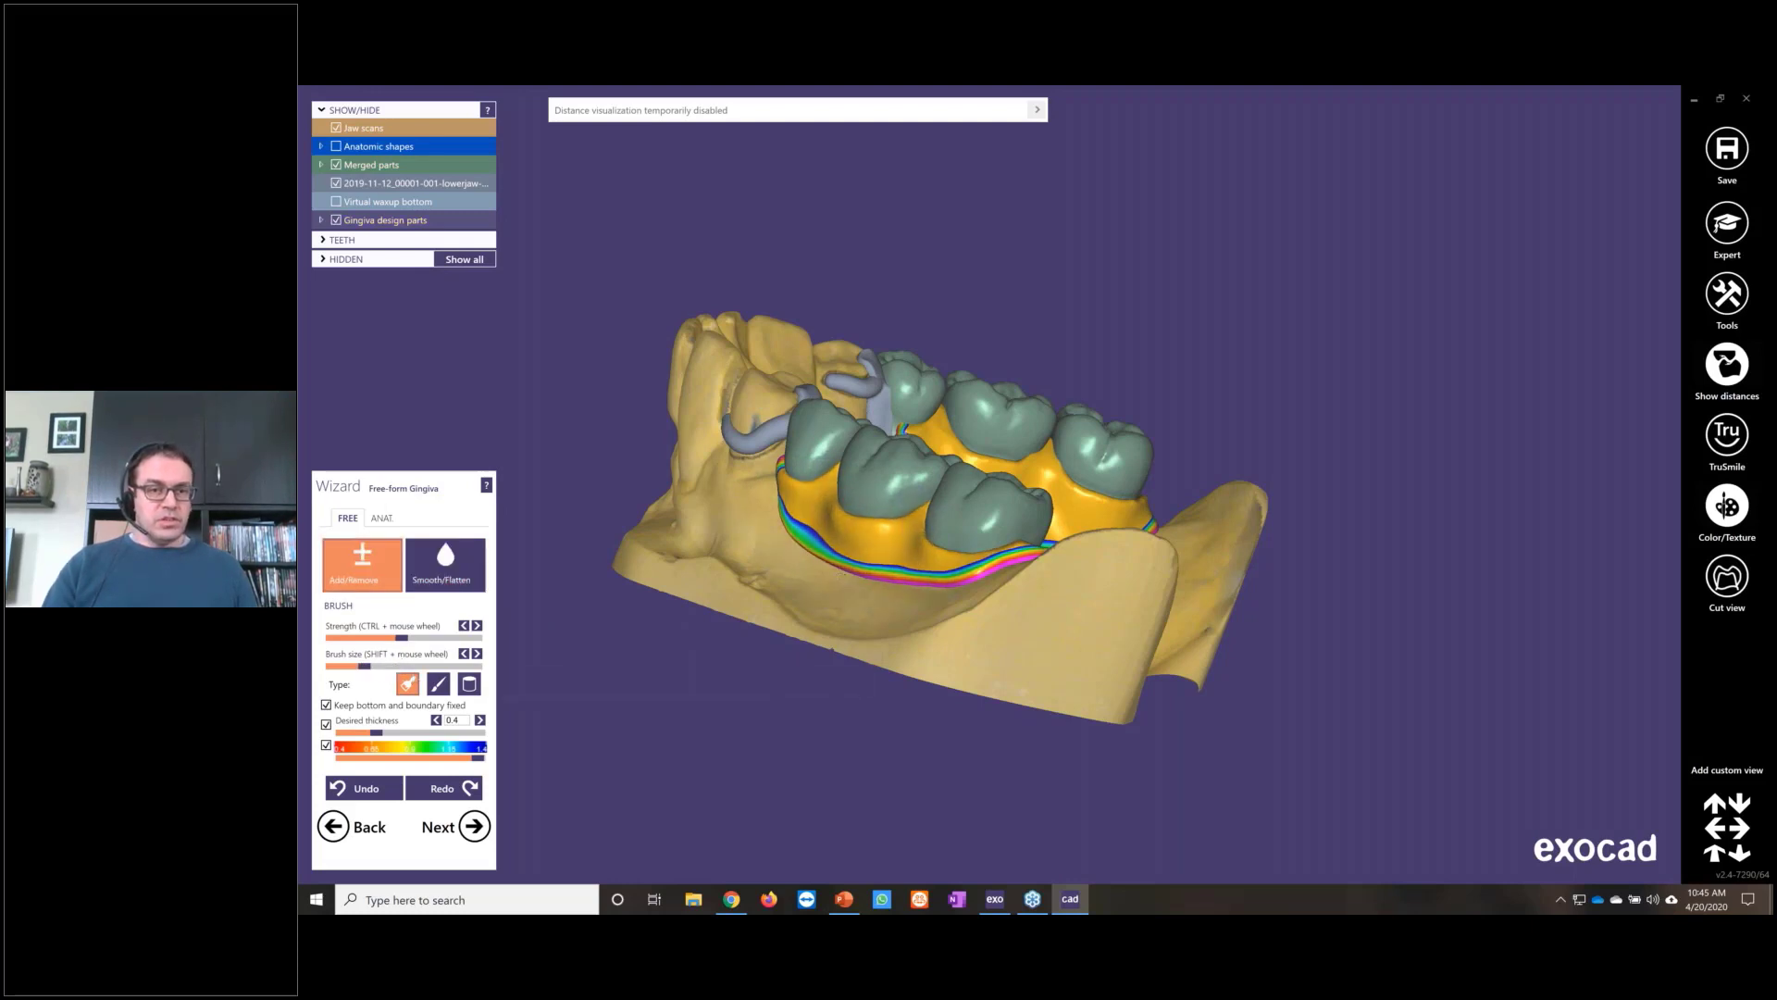
scroll(861, 521, "up", 4)
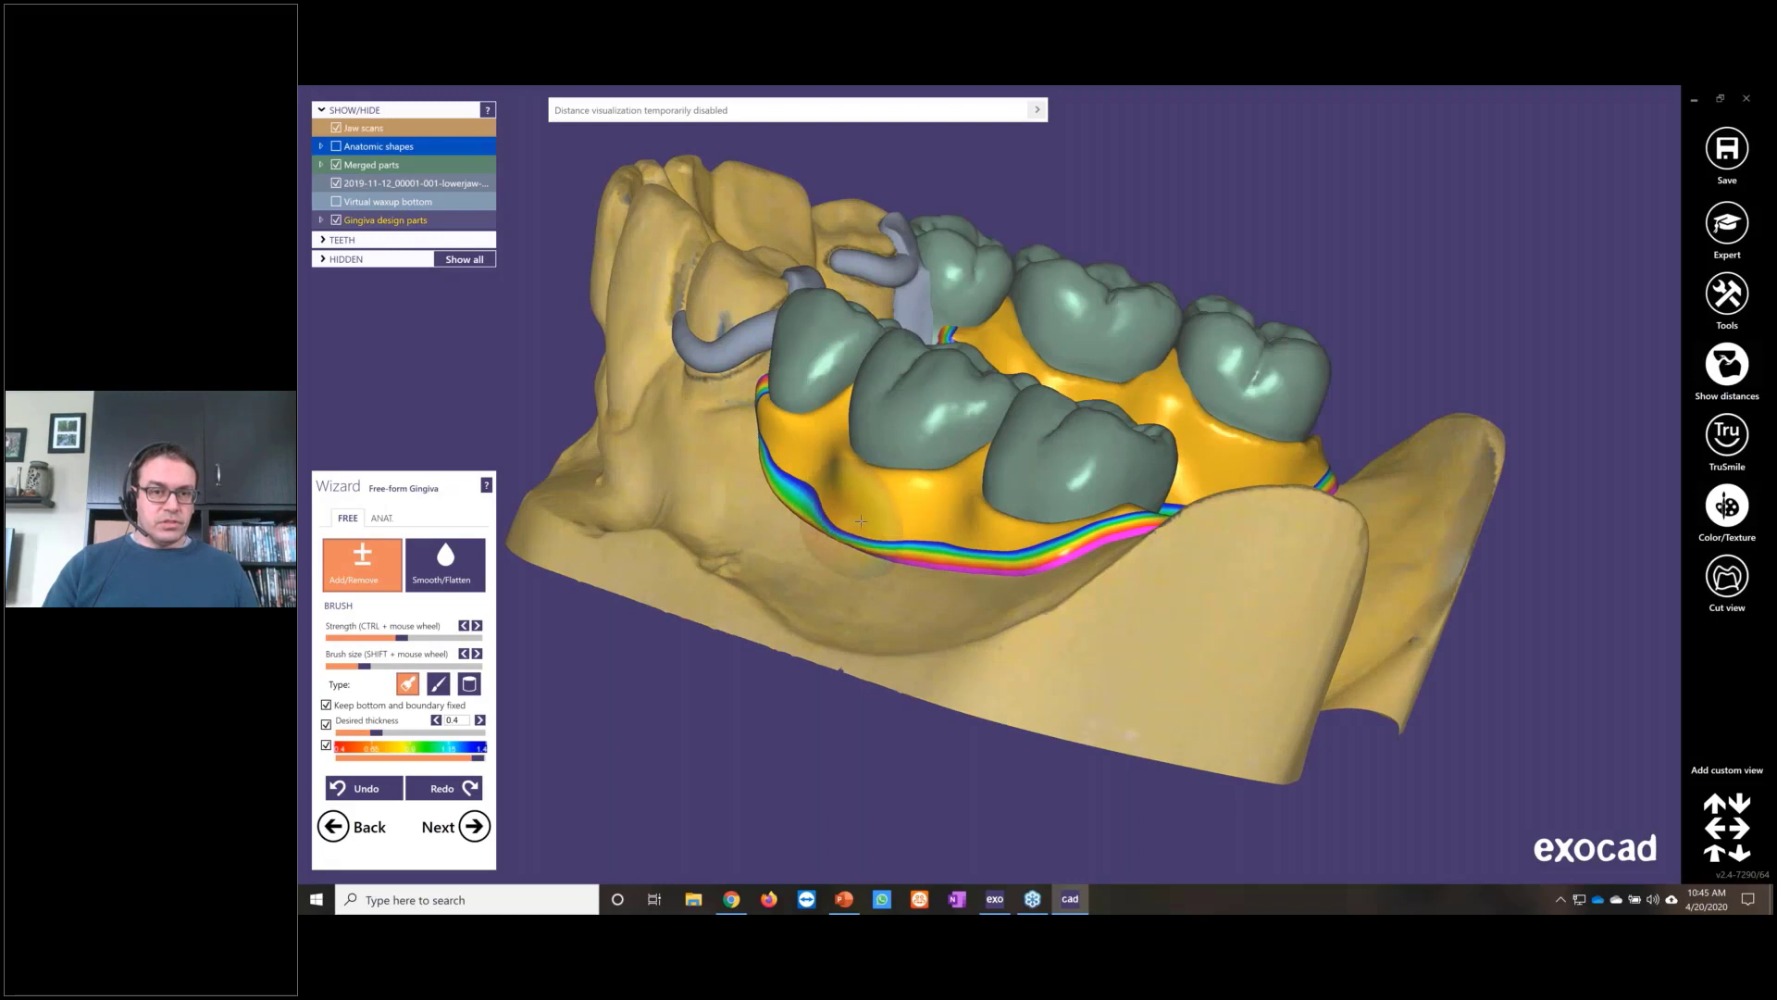
left_click_drag(861, 521, 987, 552)
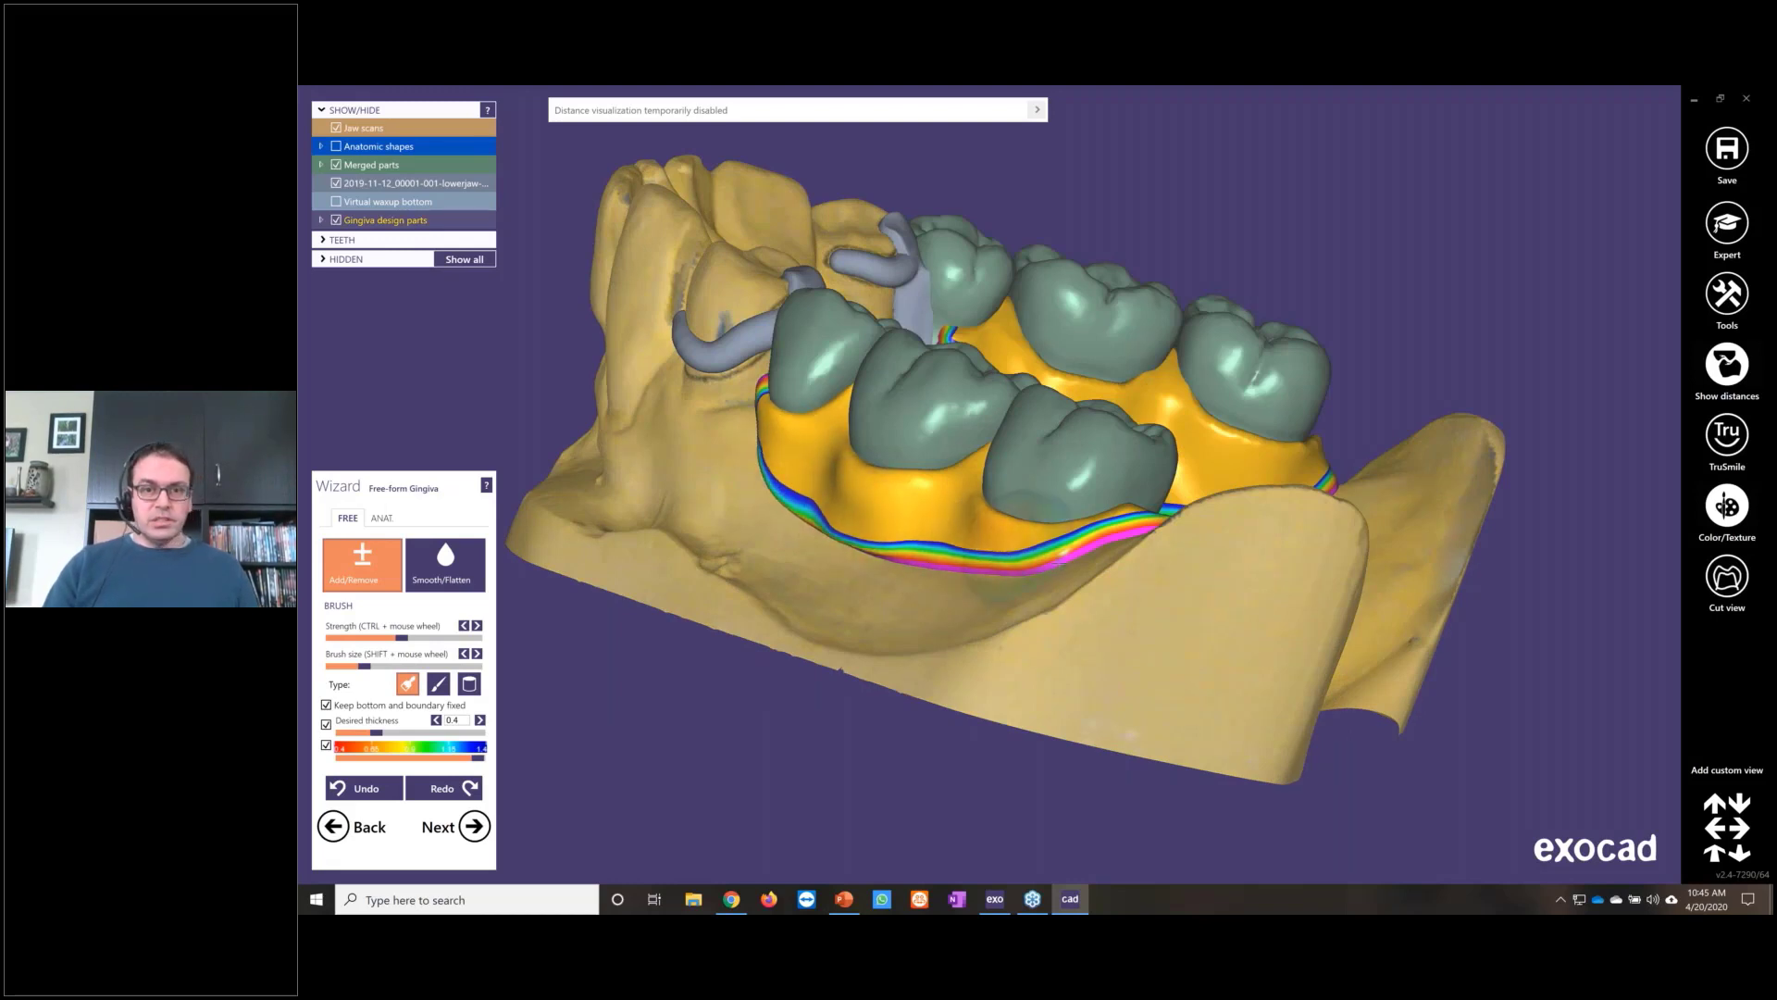
Step: Contour the buccal gingiva and lower border on the 29–31 side with free Add/Remove strokes
right_click_drag(1058, 562, 1270, 409)
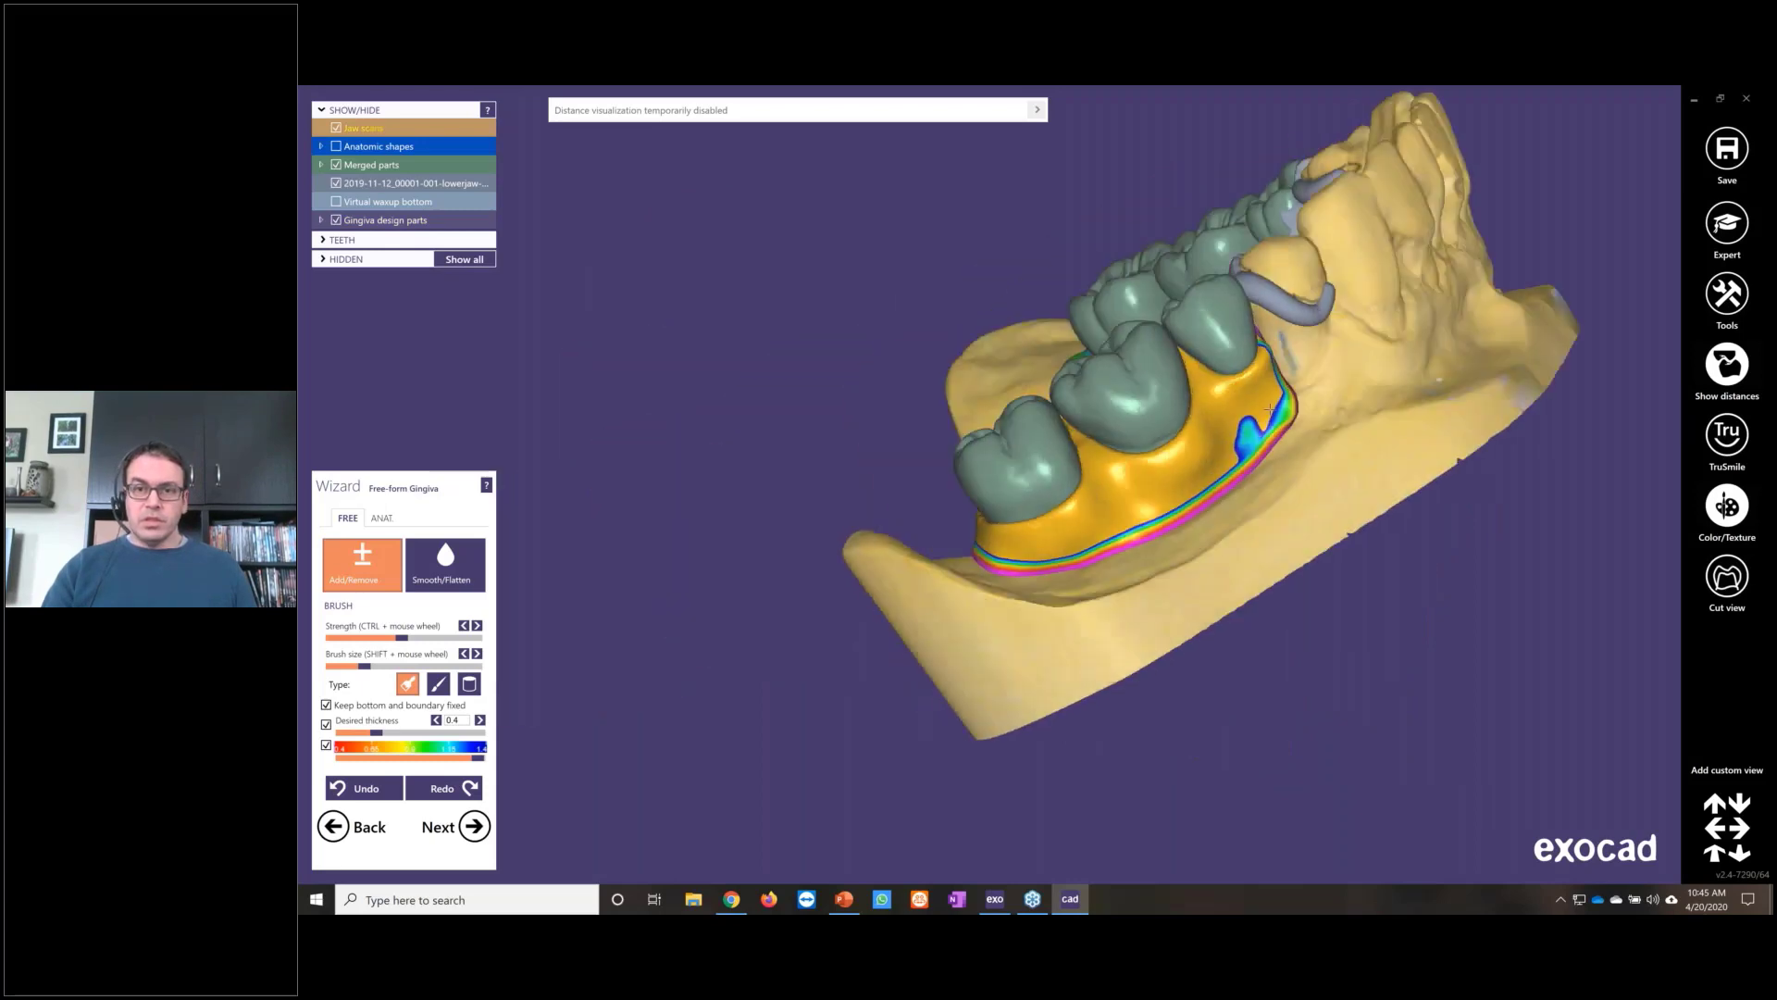
mouse_move(1269, 409)
left_mouse_down()
mouse_move(1215, 480)
mouse_move(1034, 557)
left_mouse_up()
right_click_drag(1034, 558, 1053, 488)
mouse_move(1054, 488)
left_mouse_down()
mouse_move(1121, 515)
mouse_move(1038, 542)
left_mouse_up()
right_click_drag(1038, 541, 835, 534)
mouse_move(835, 535)
left_mouse_down()
mouse_move(791, 638)
mouse_move(826, 581)
mouse_move(846, 598)
left_mouse_up()
mouse_move(846, 598)
right_mouse_down()
mouse_move(933, 626)
mouse_move(873, 575)
mouse_move(880, 608)
mouse_move(991, 622)
right_mouse_up()
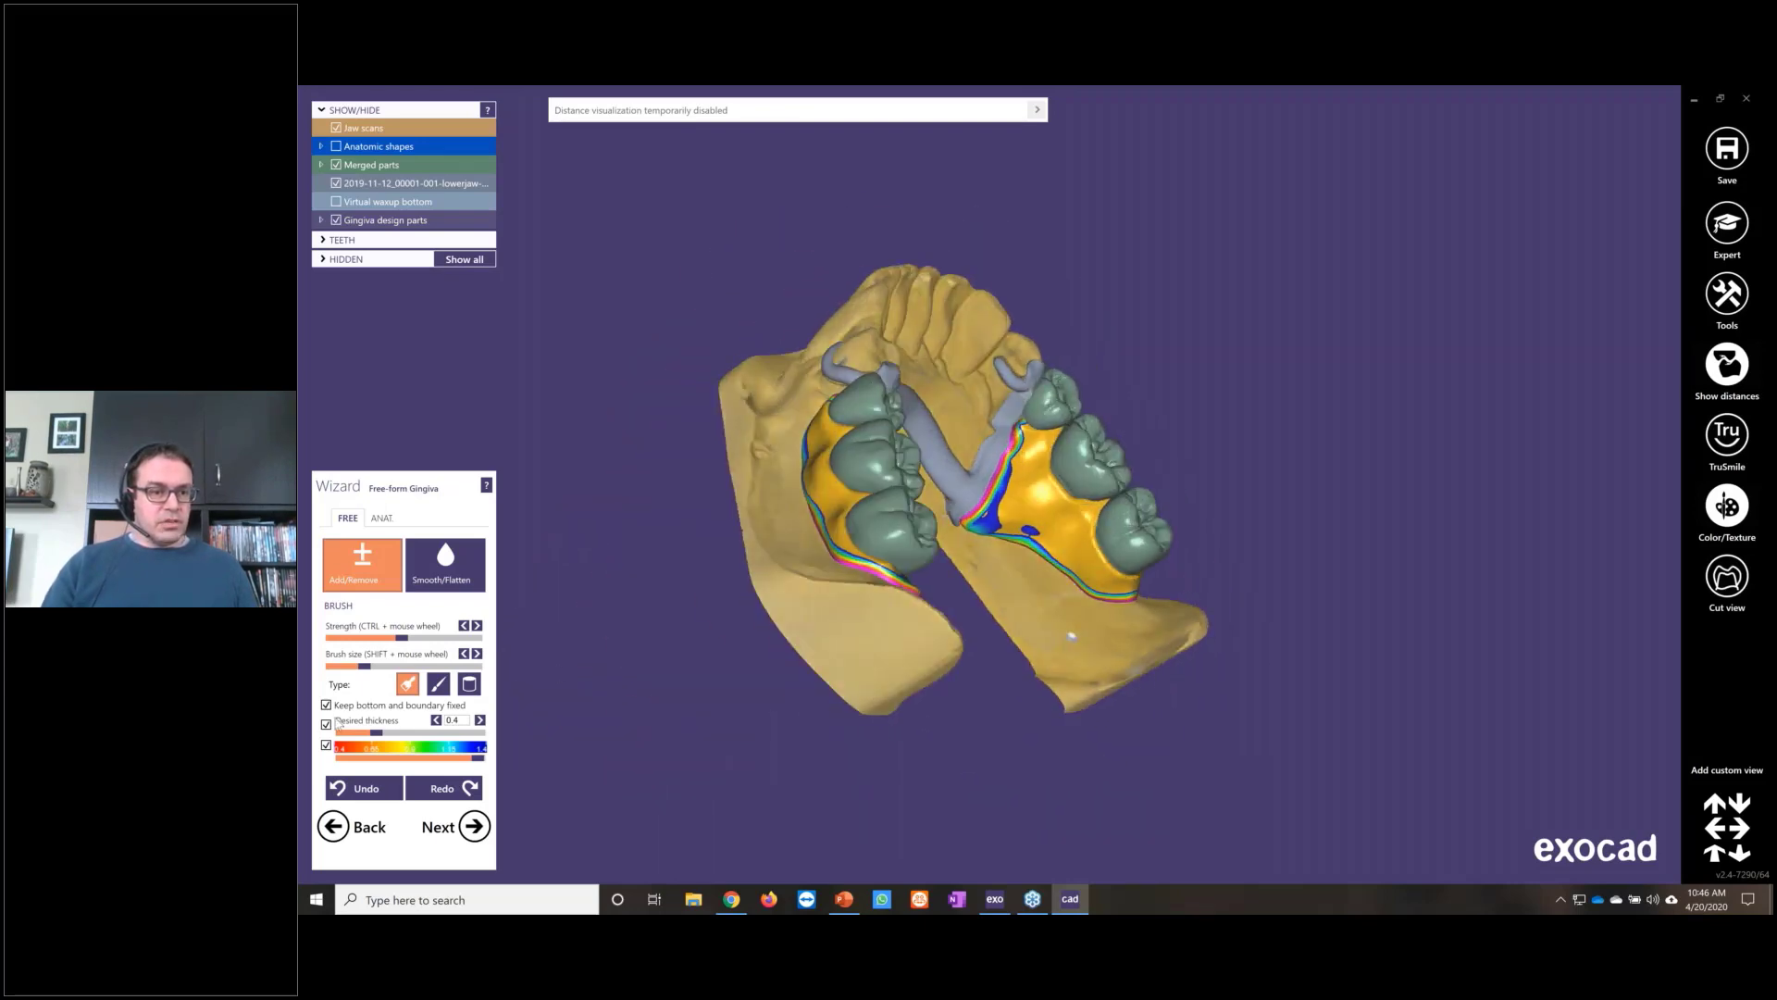
Step: Turn off Keep bottom and boundary fixed and adjust the lower buccal border of the 18–20 gingiva
left_click(326, 705)
left_click(326, 705)
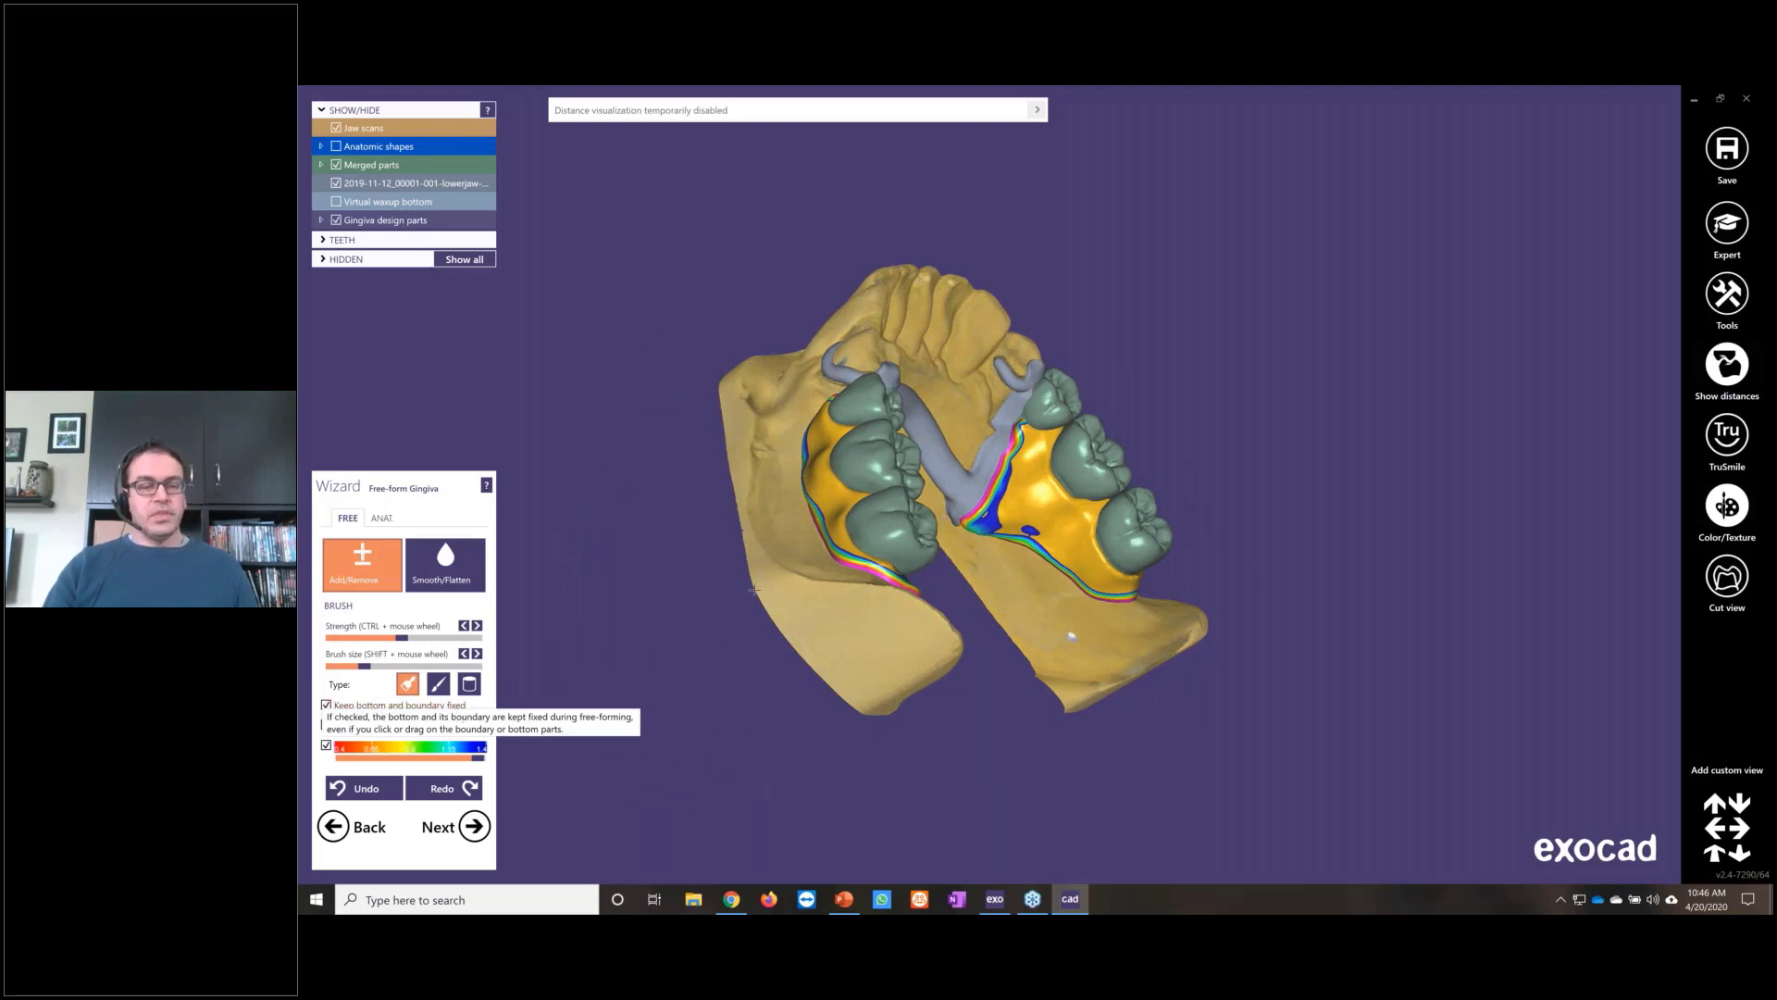
scroll(771, 458, "up", 4)
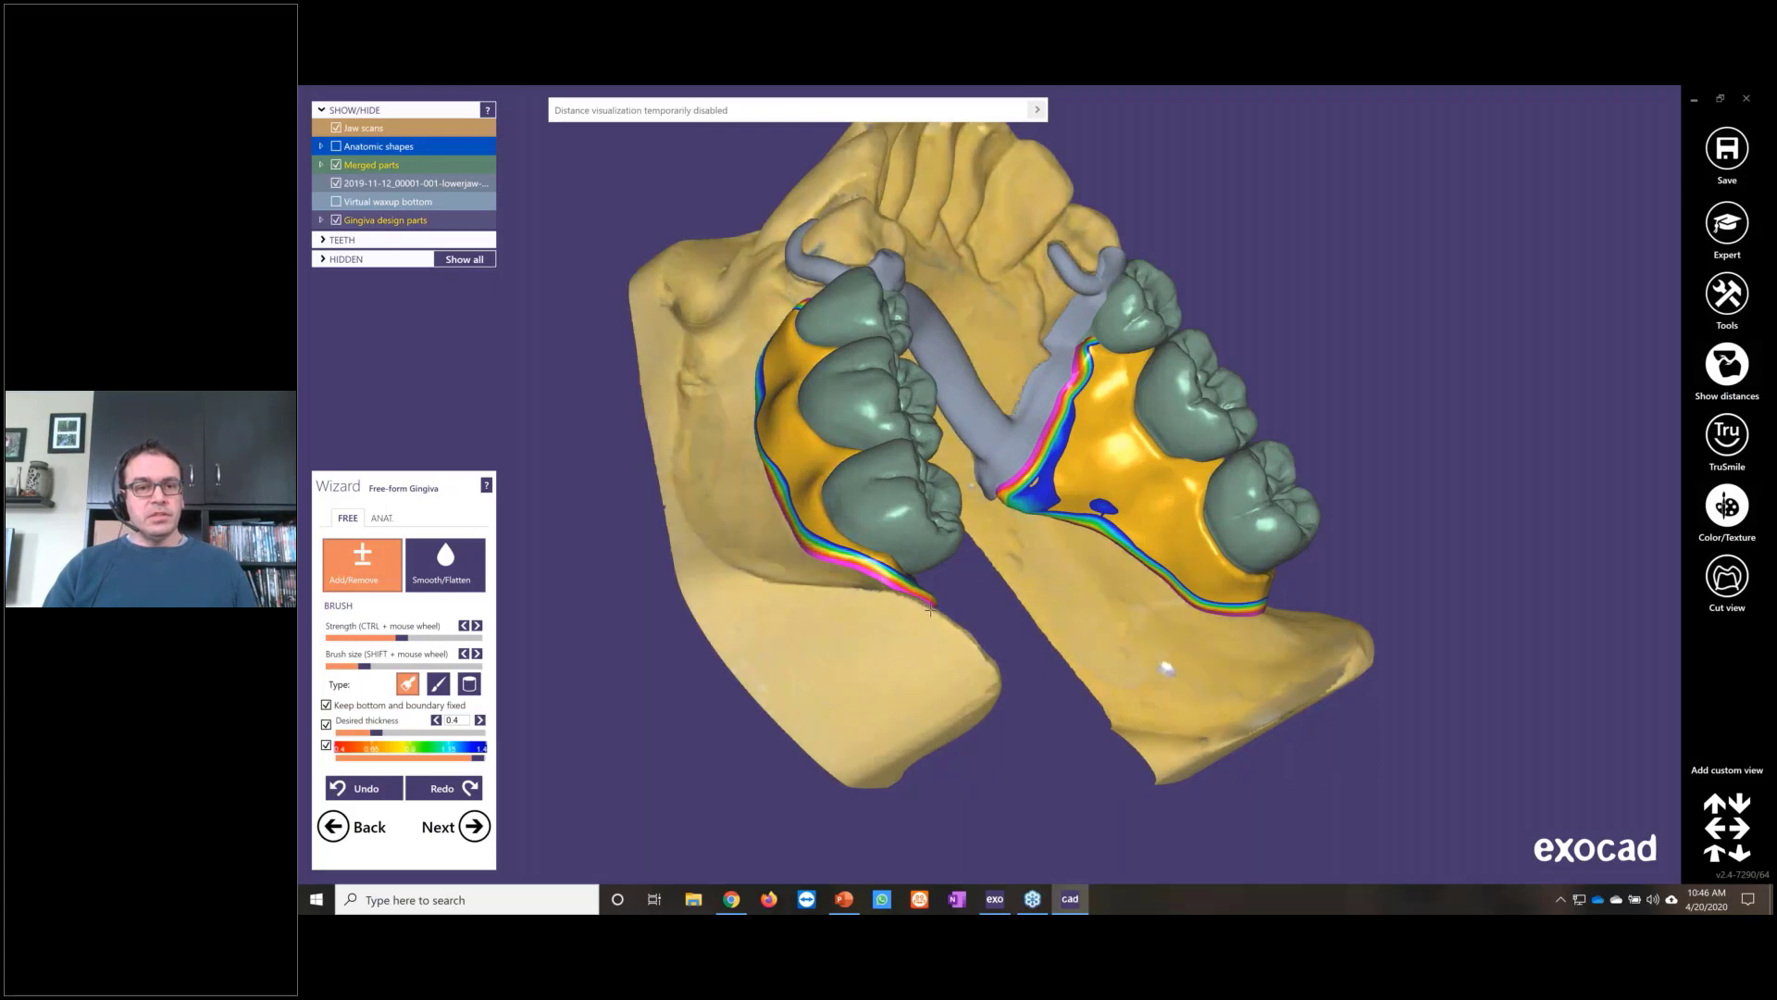
scroll(926, 618, "down", 4)
right_click_drag(926, 619, 995, 488)
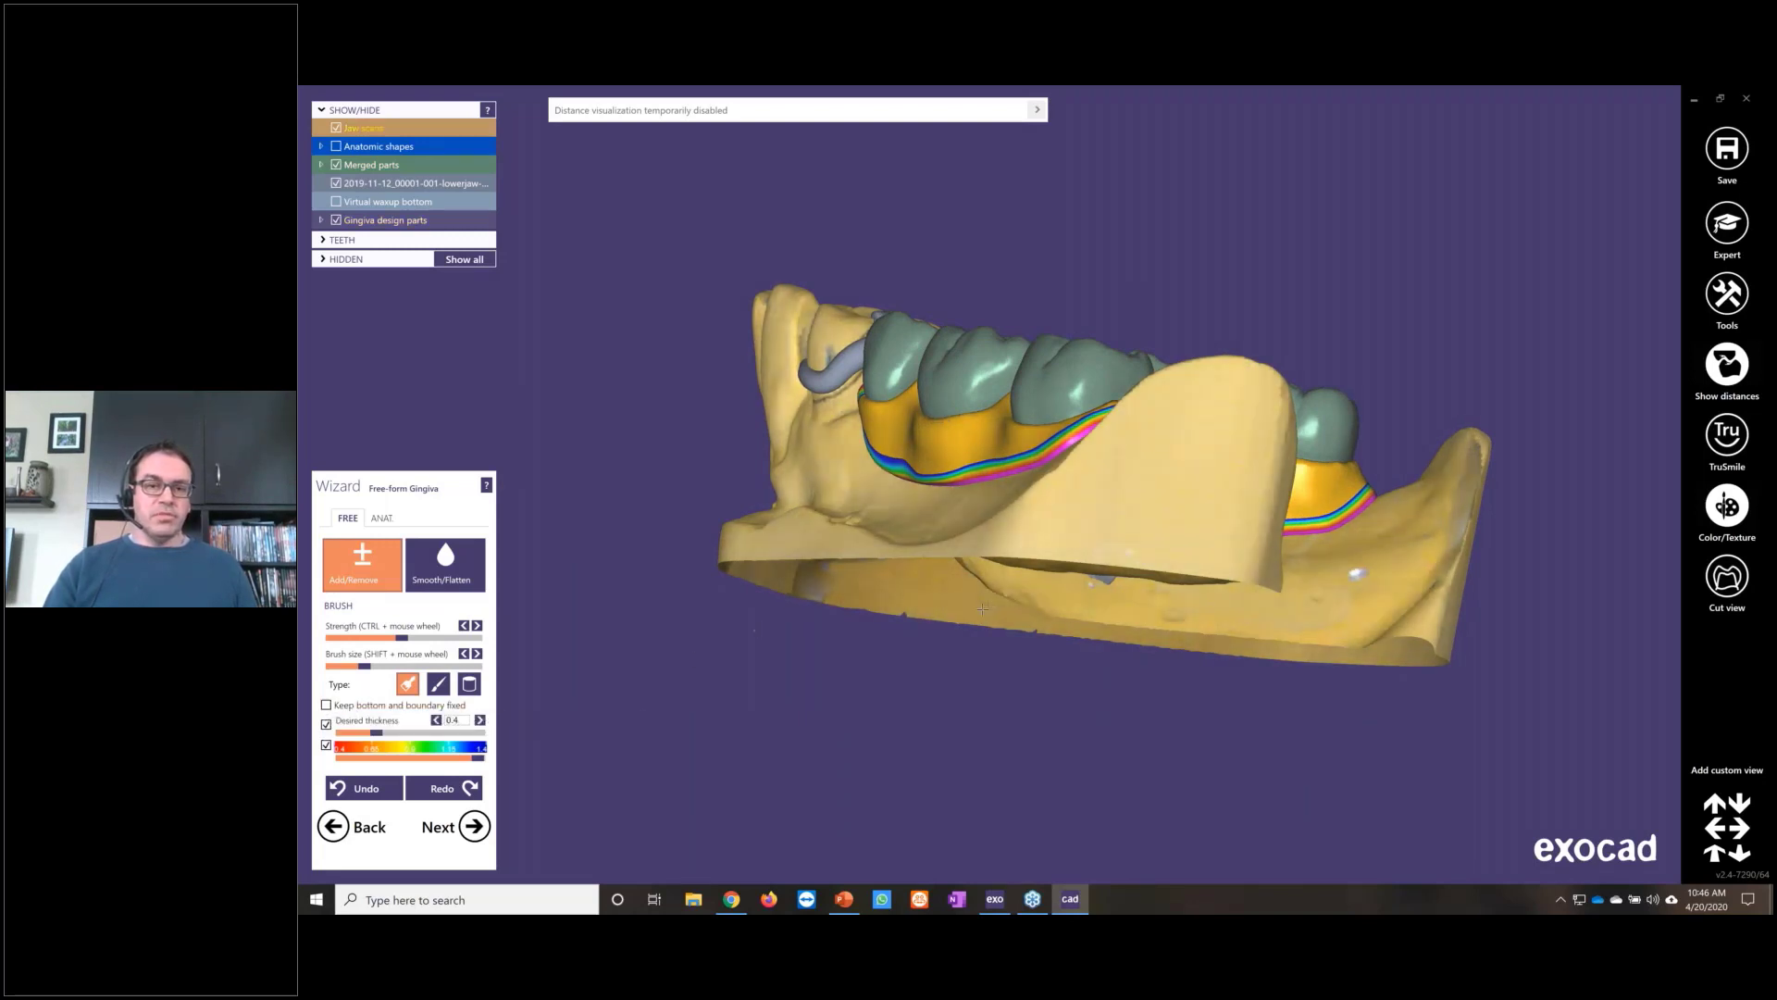
right_click_drag(980, 611, 1255, 509)
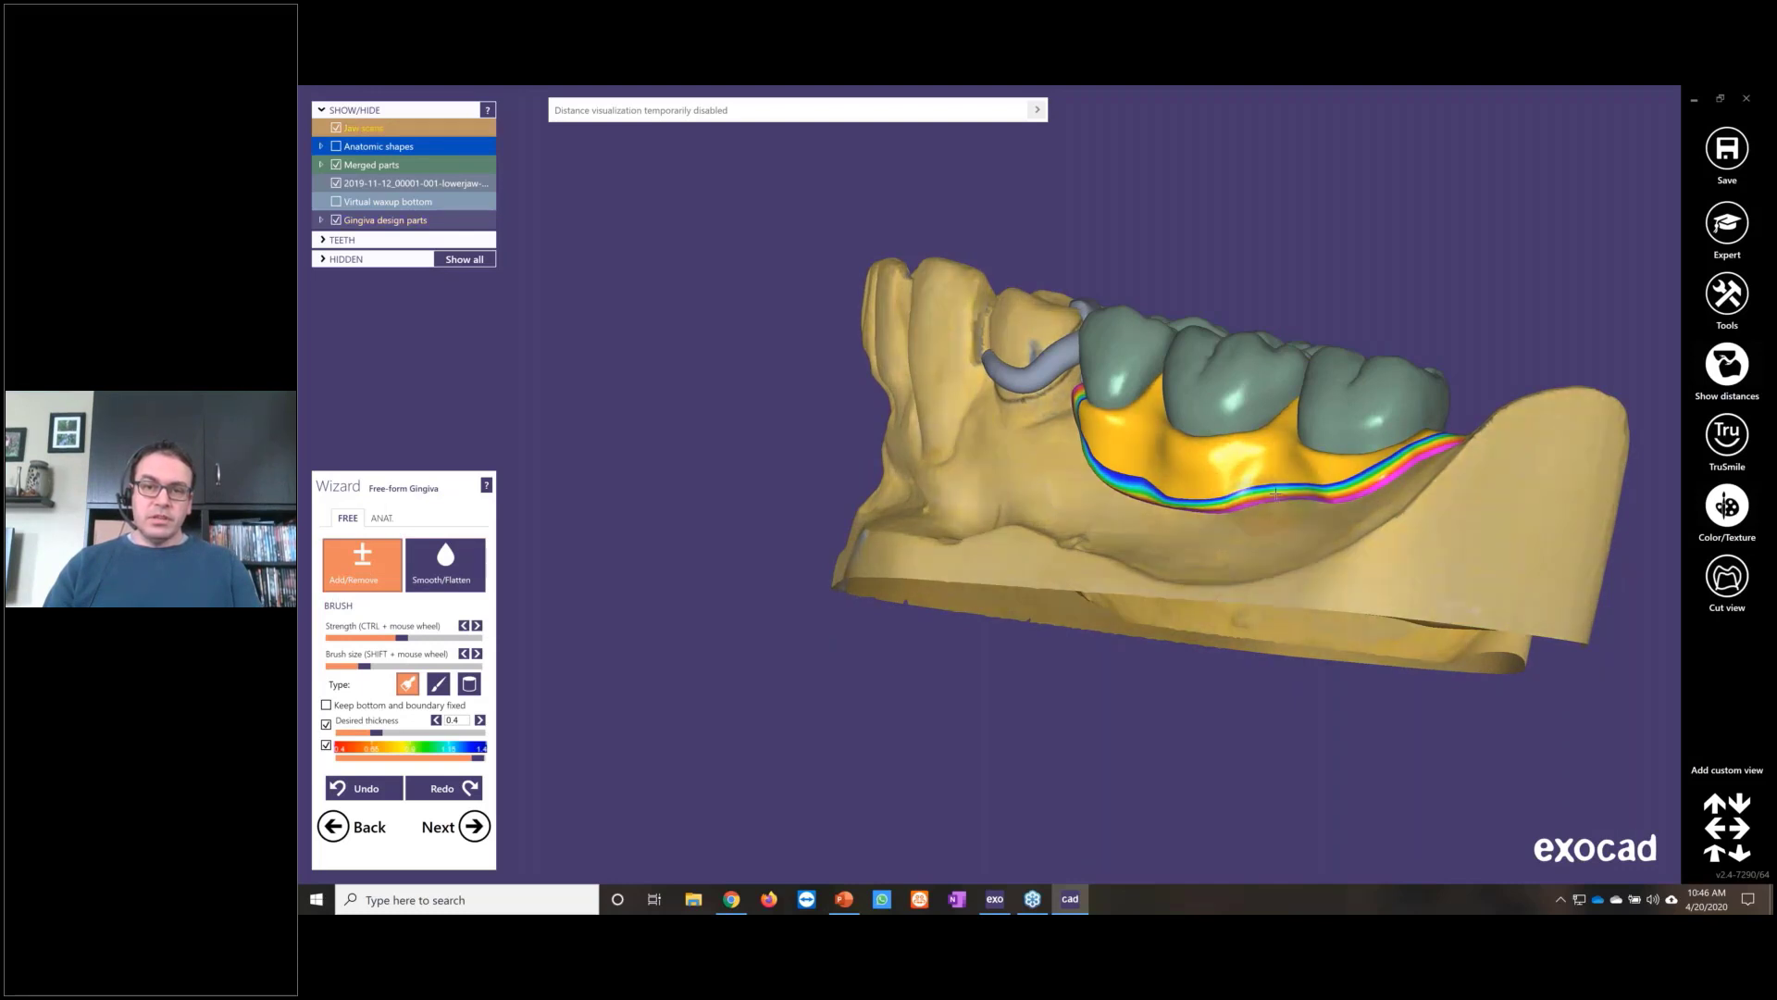
left_click_drag(1284, 500, 1279, 504)
mouse_move(1279, 505)
right_mouse_down()
mouse_move(1361, 548)
mouse_move(1275, 527)
right_mouse_up()
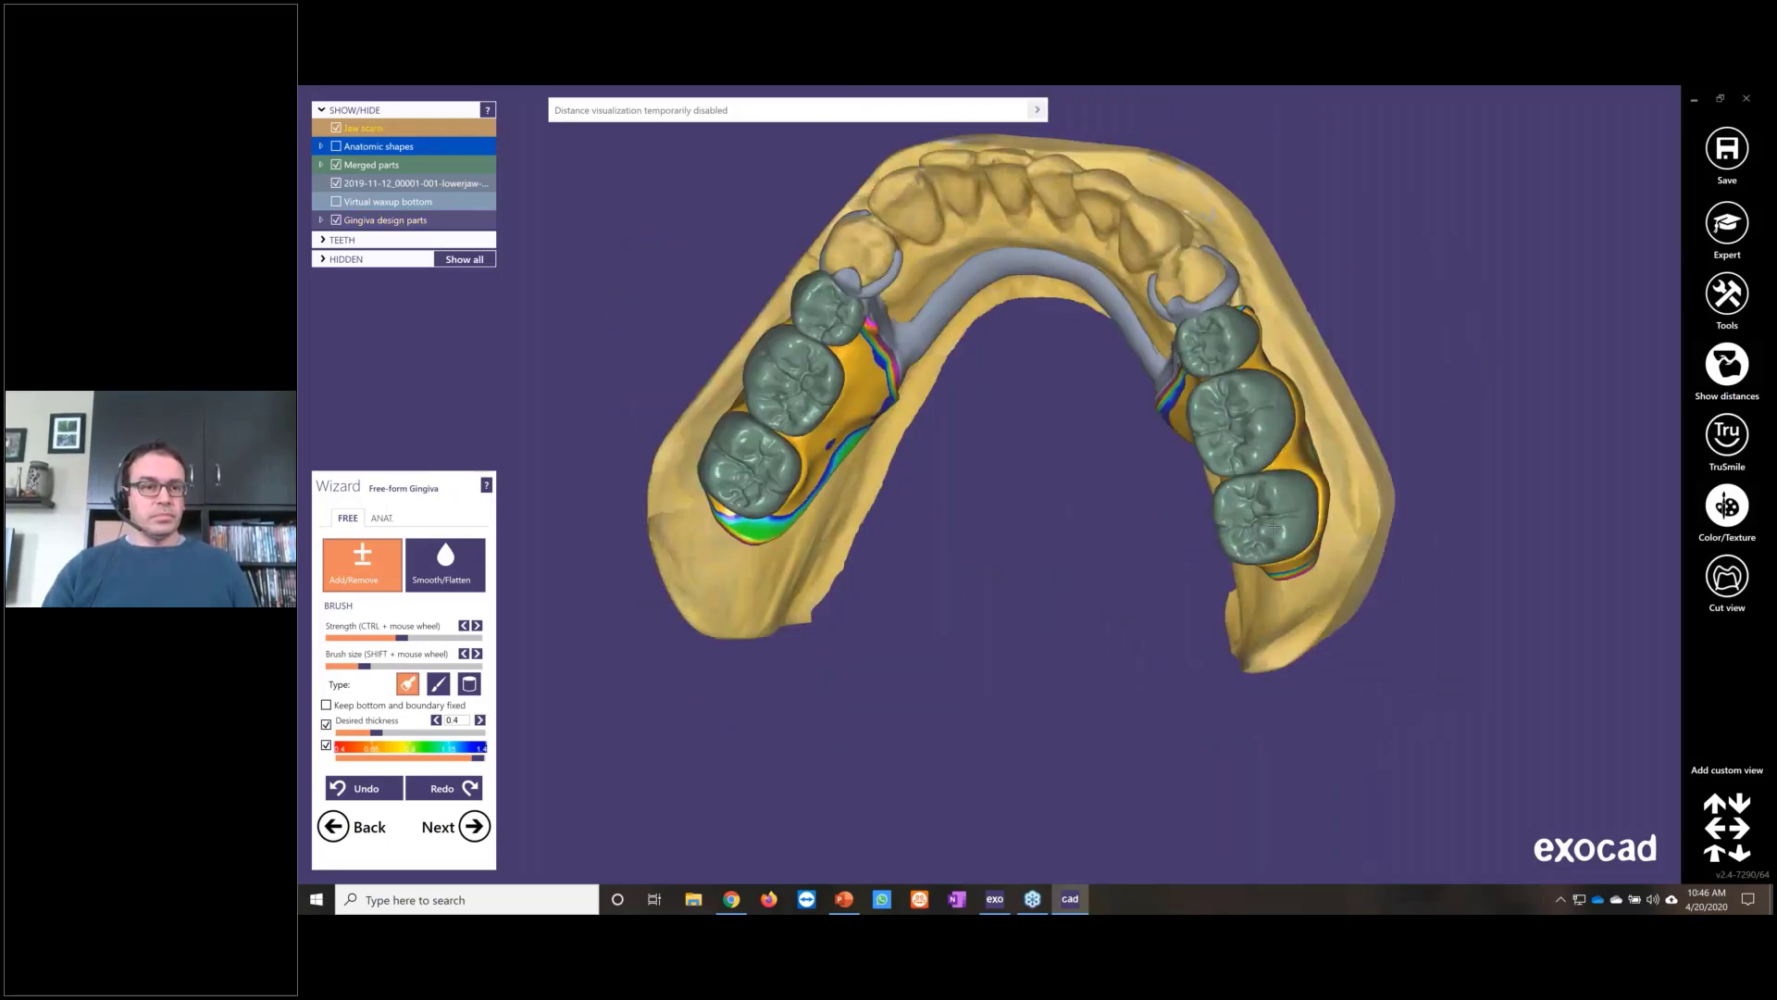
Step: Finish free-forming and apply the tooth pocket adaptation with 0.4 mm minimum thickness, 0.03 mm pocket gap and 0.1 mm milling diameter
left_click(474, 827)
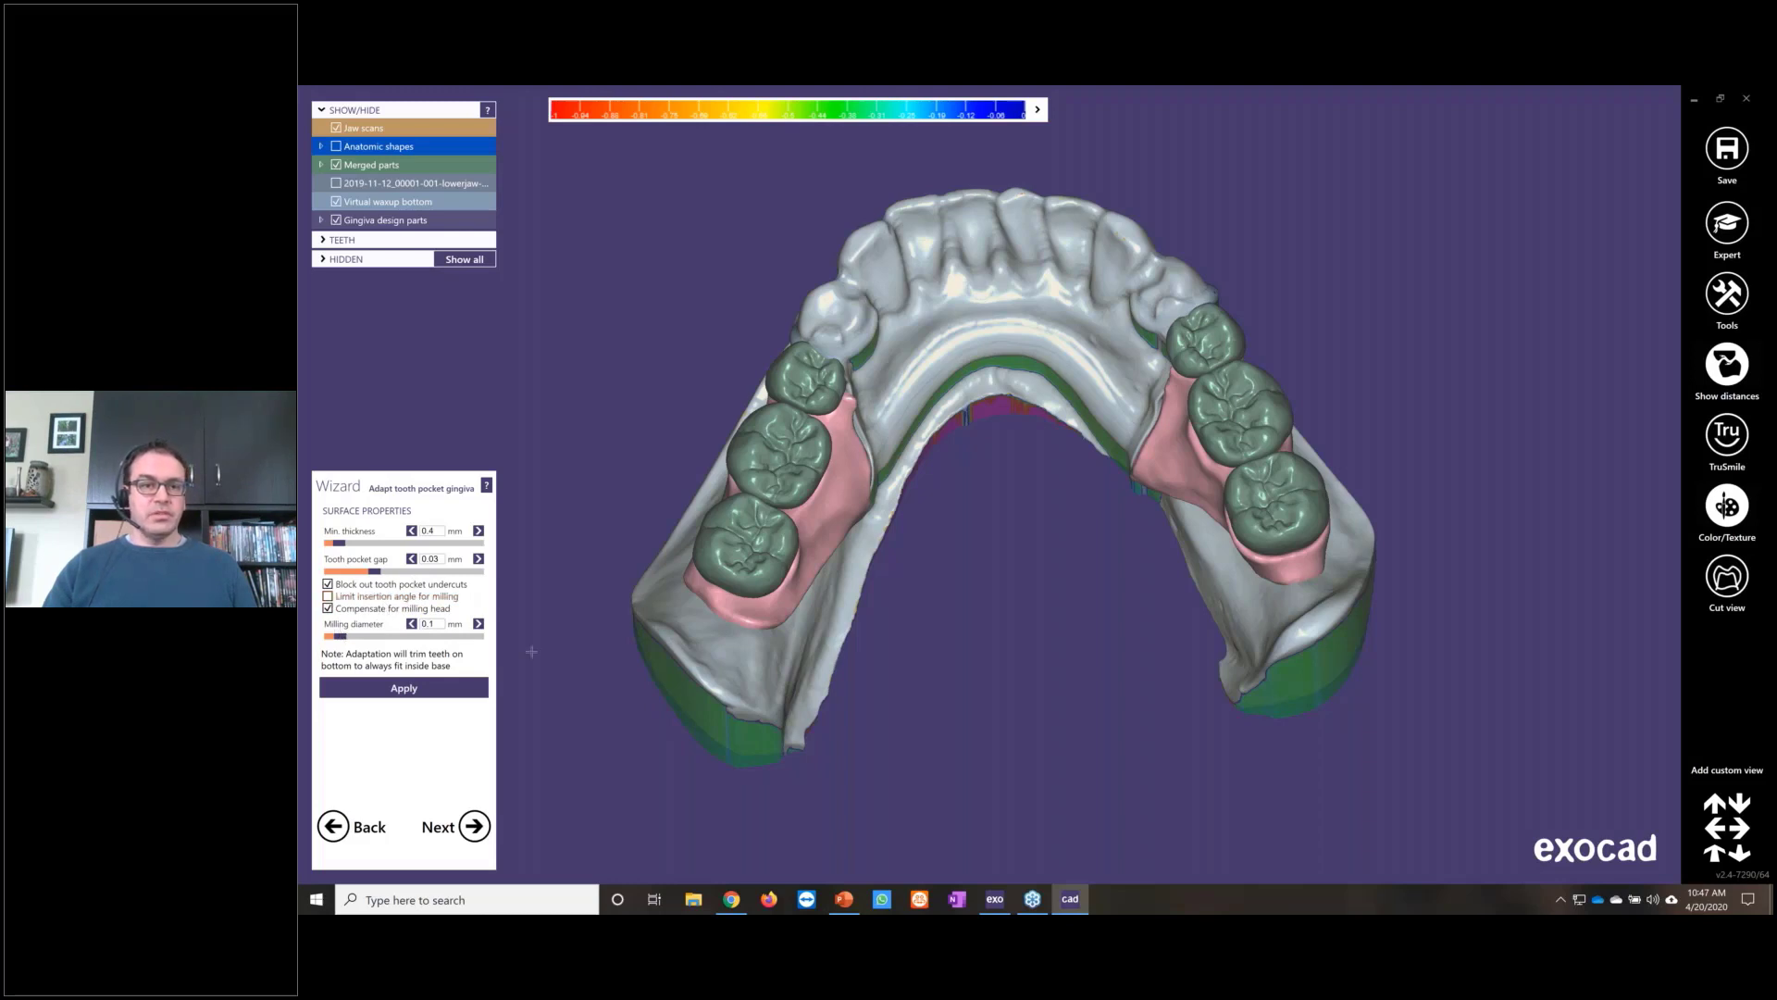
left_click(407, 688)
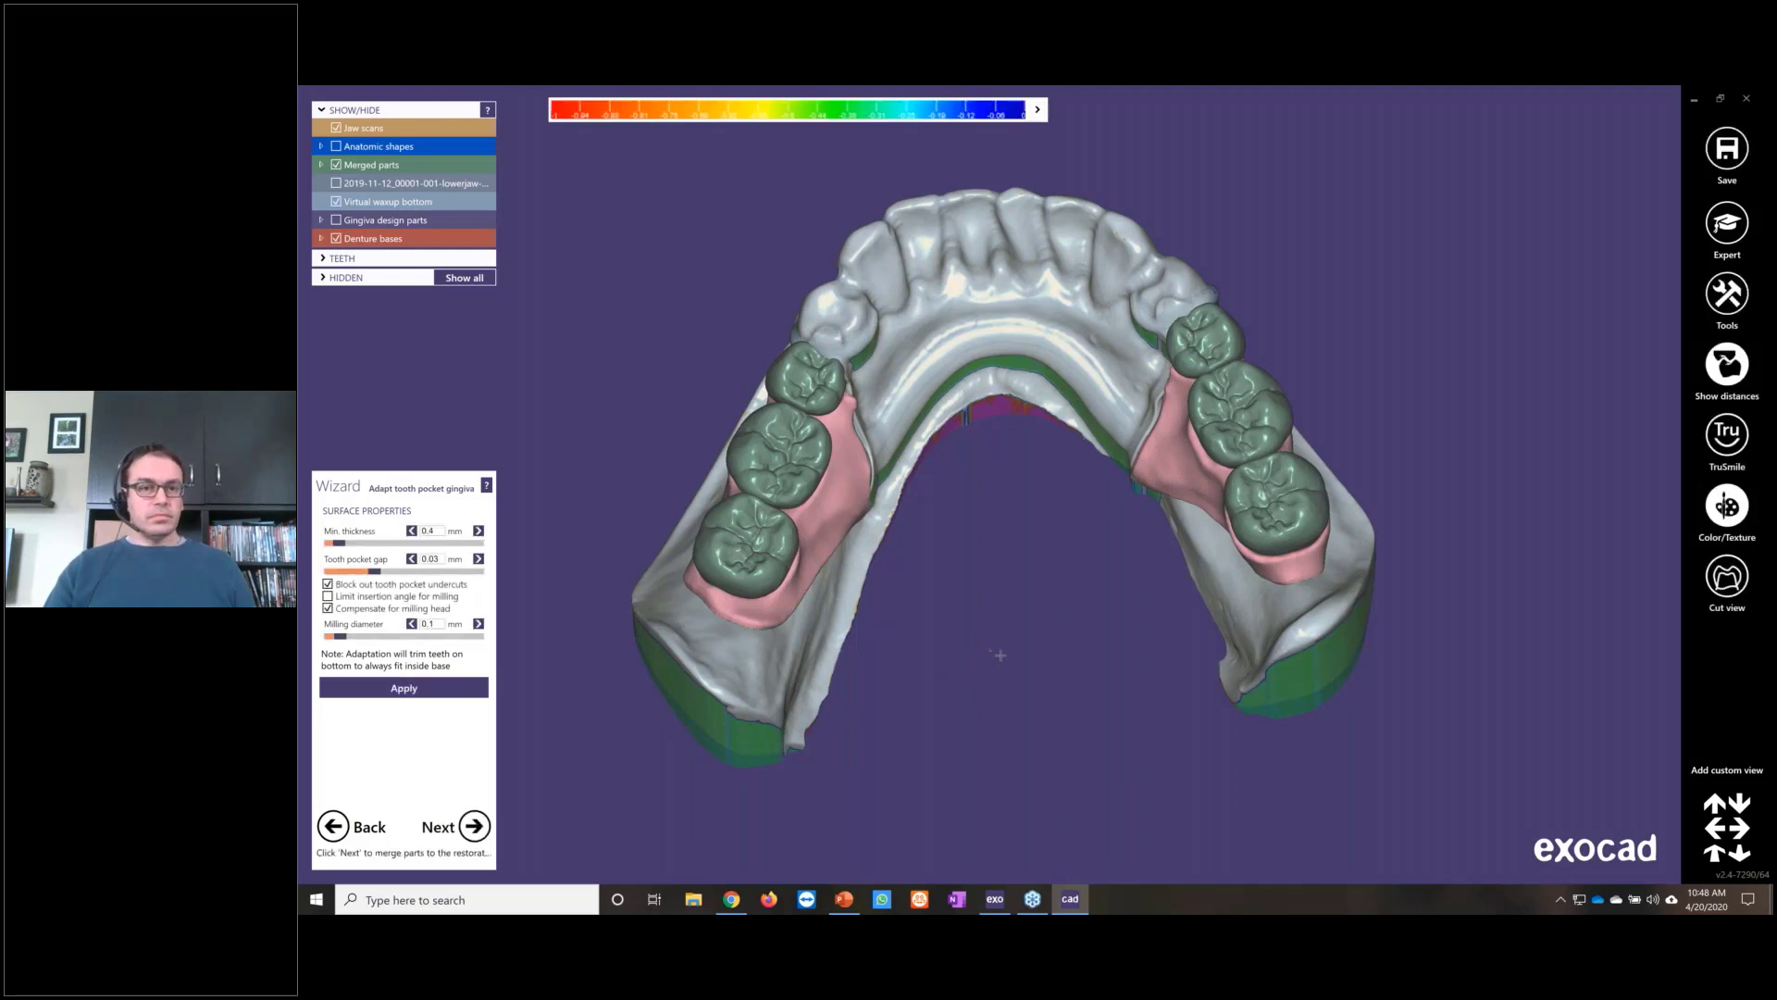
Step: Examine the adapted denture bases and teeth by hiding the virtual waxup bottom, jaw scan and bases, then redisplaying the jaw scan
right_click_drag(1002, 652, 838, 409)
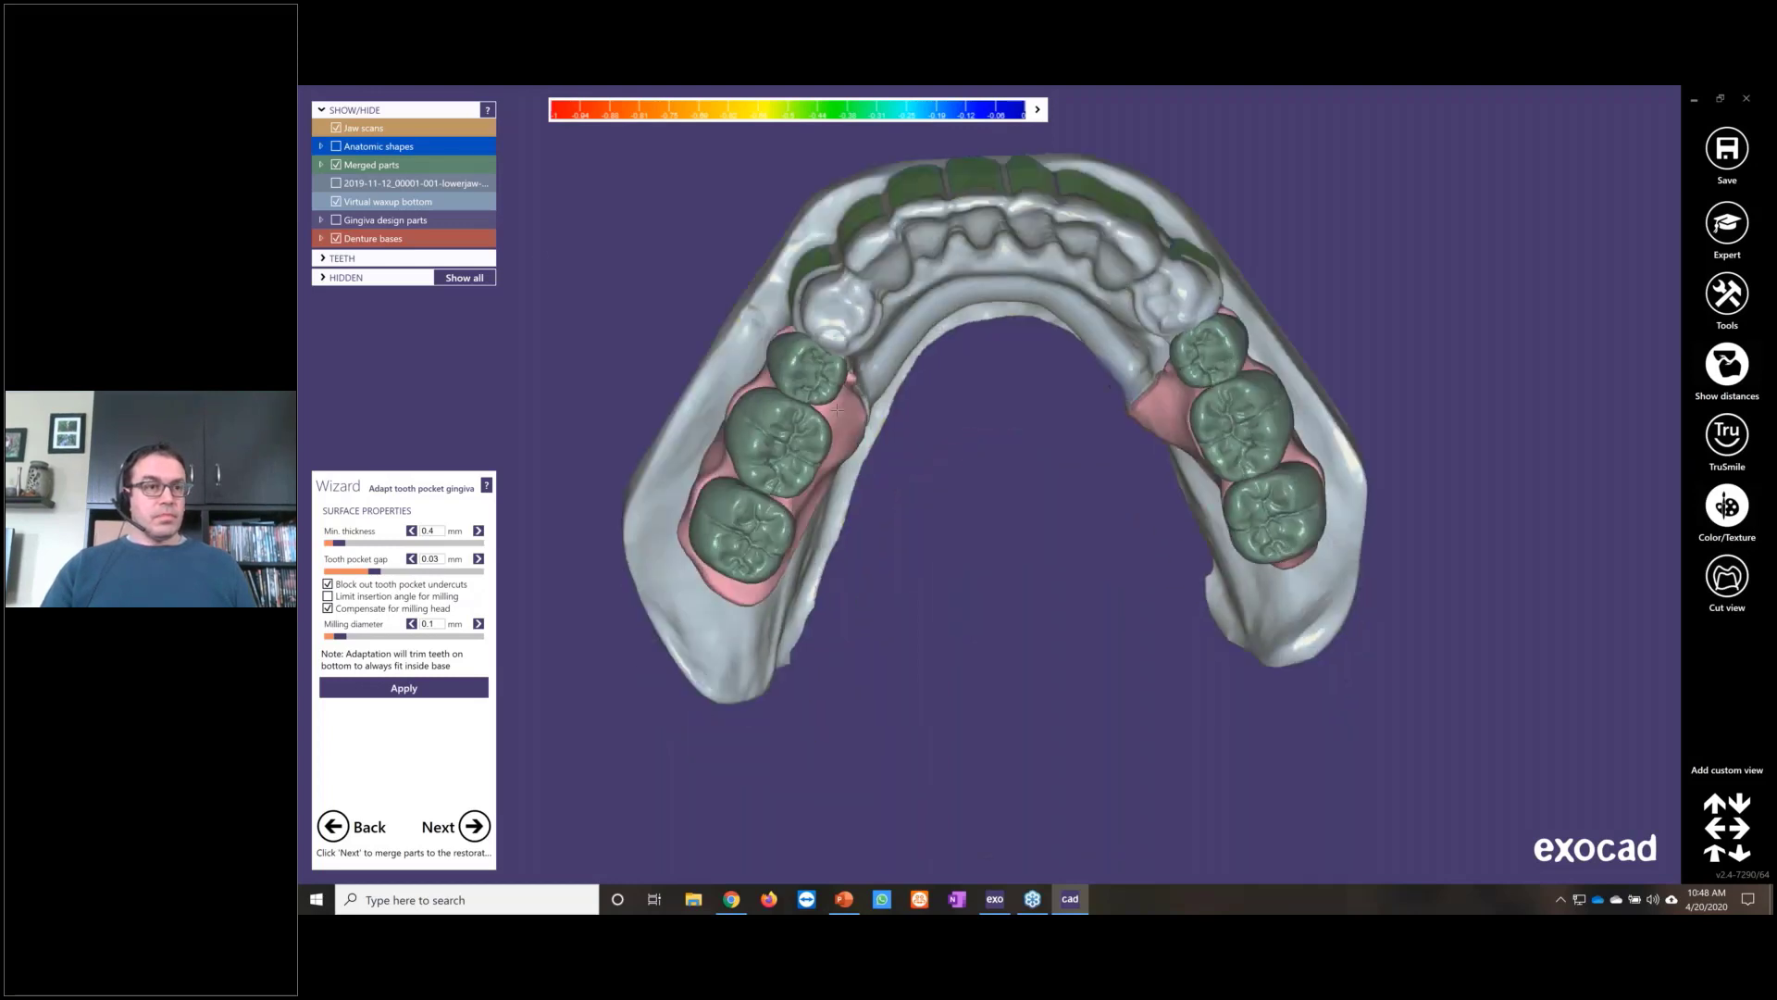
left_click(336, 201)
left_click(336, 129)
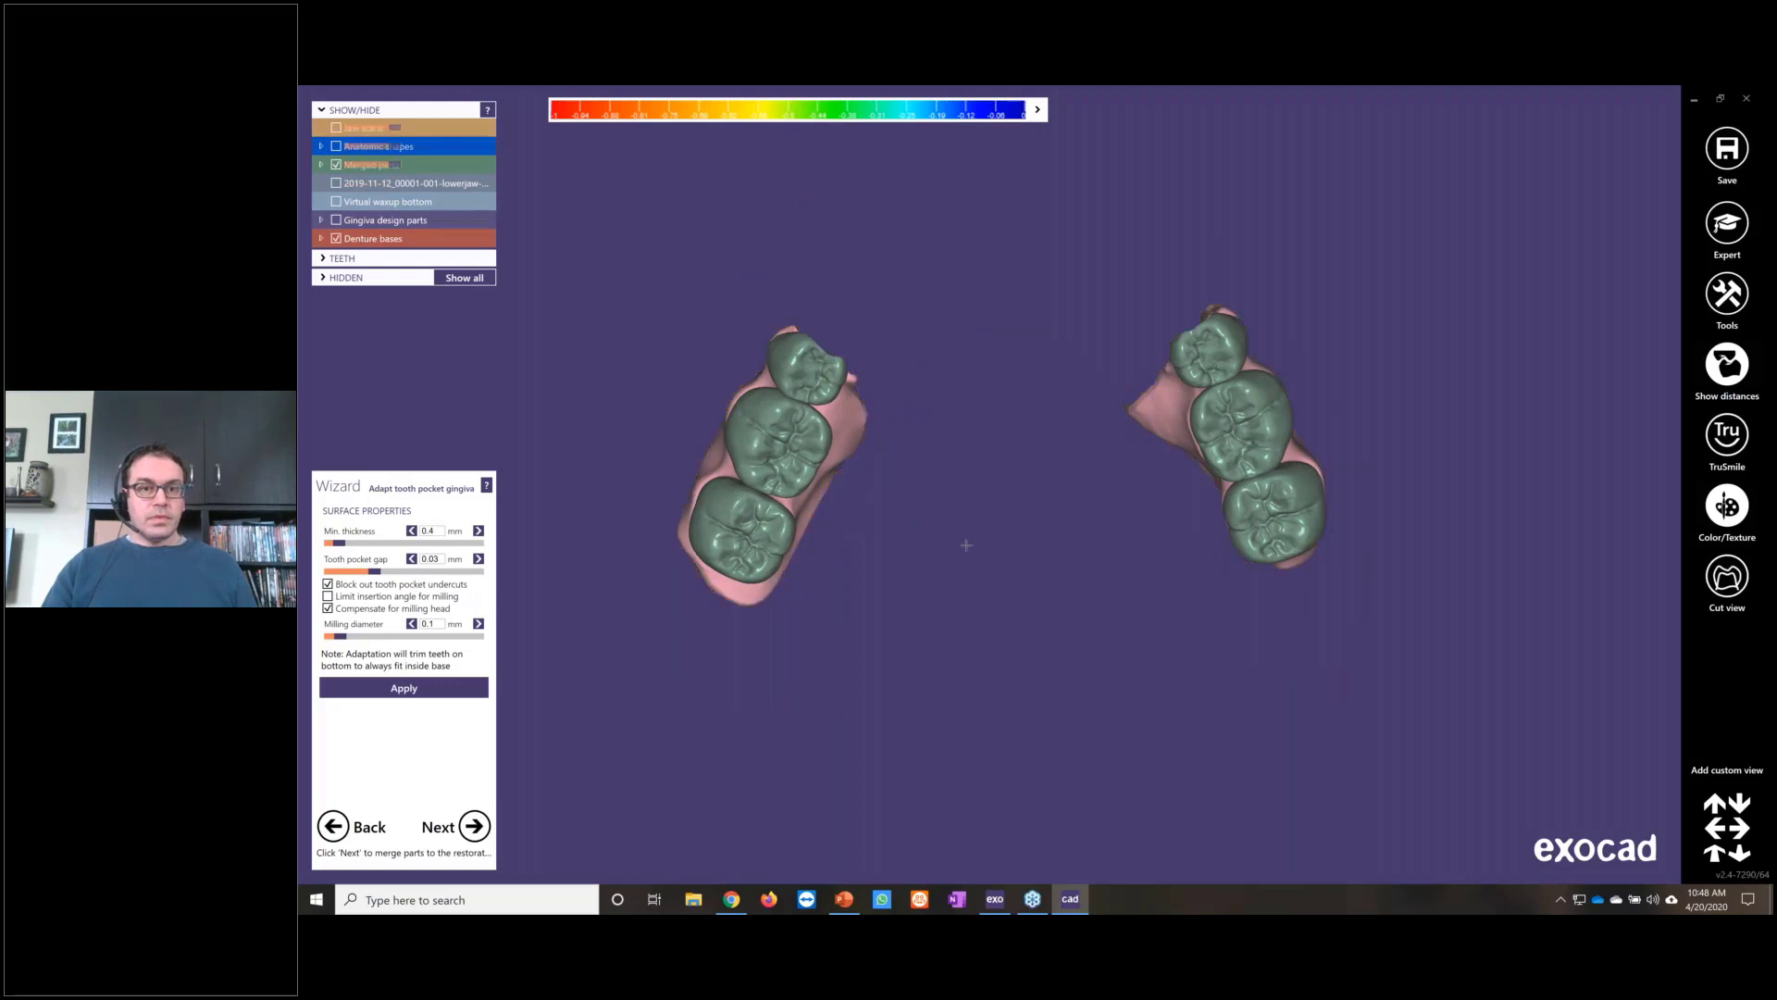
right_click_drag(963, 543, 1018, 567)
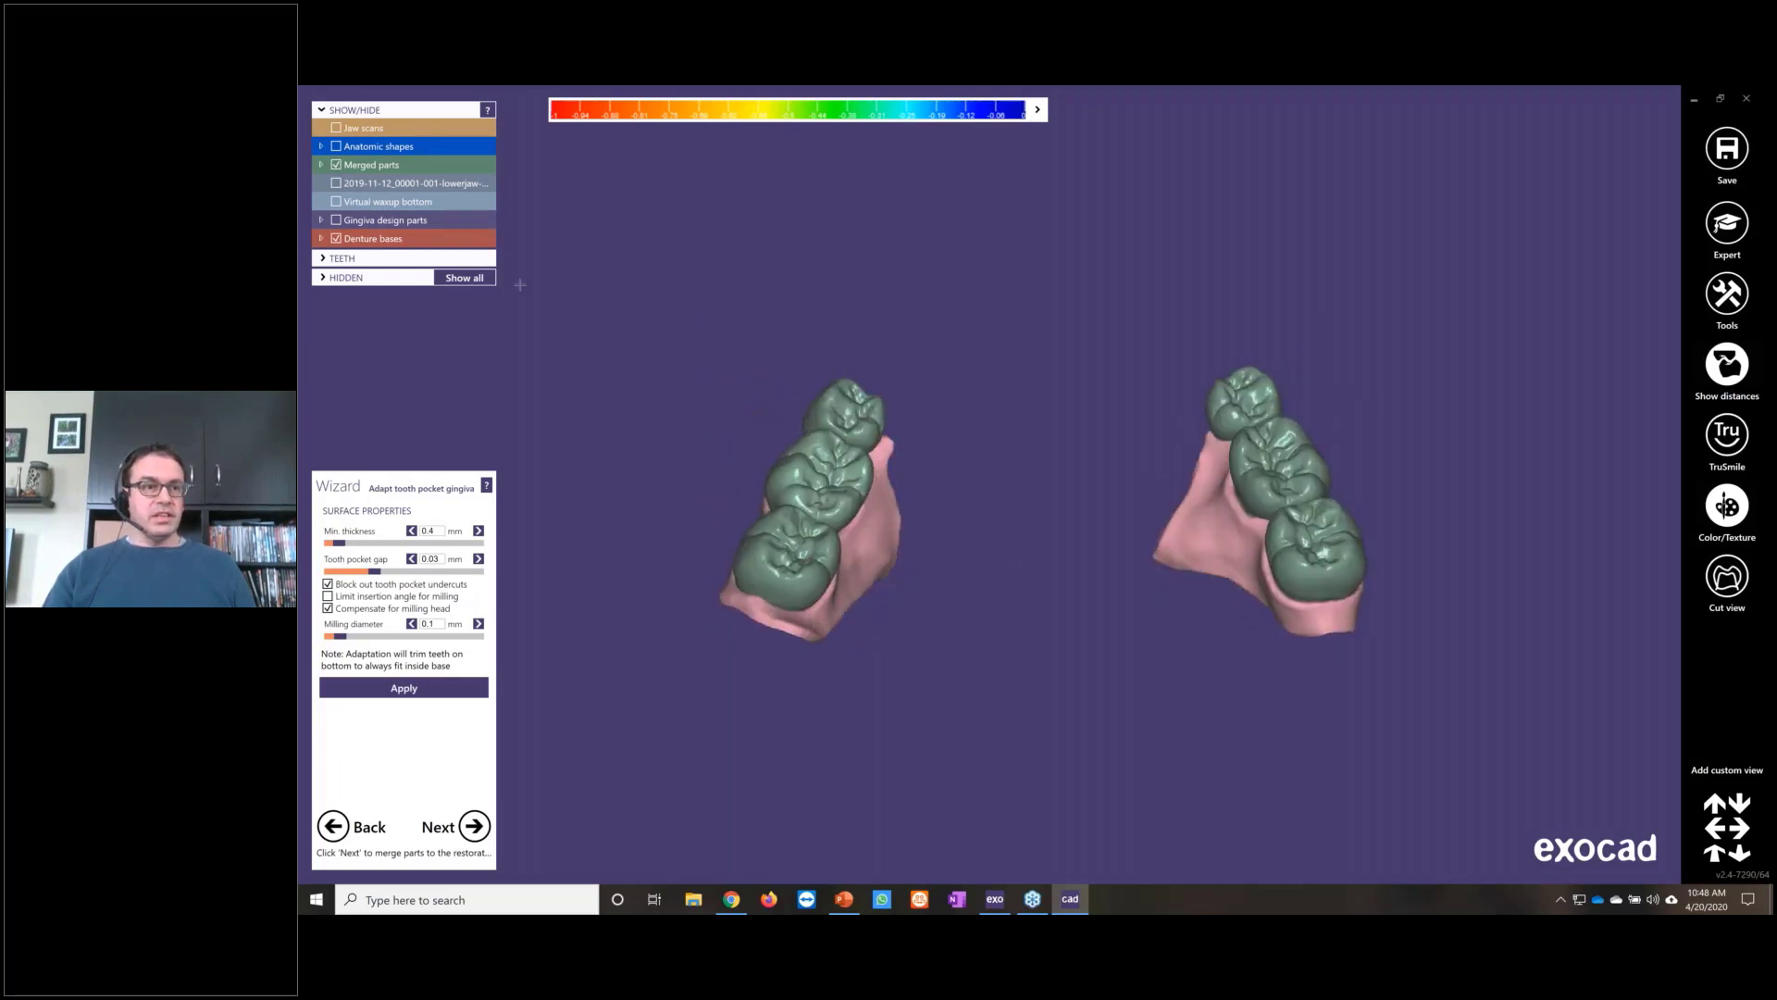
left_click(336, 238)
right_click_drag(1146, 548, 1045, 528)
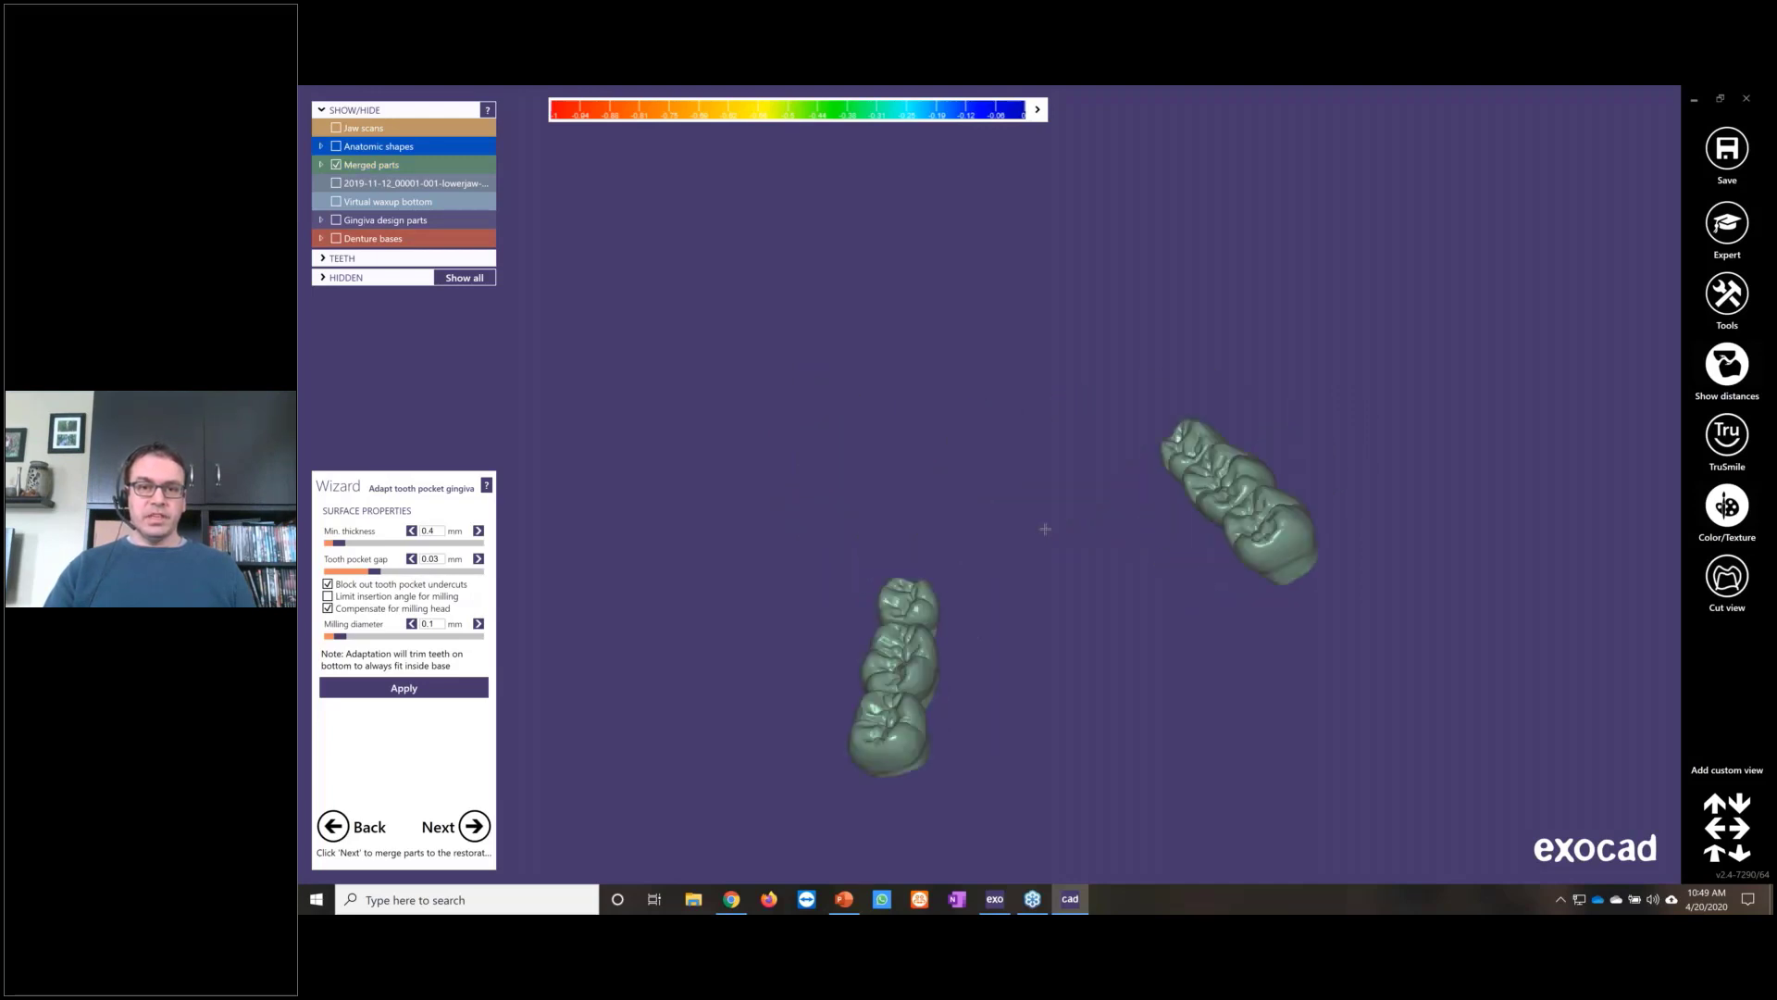
left_click(337, 130)
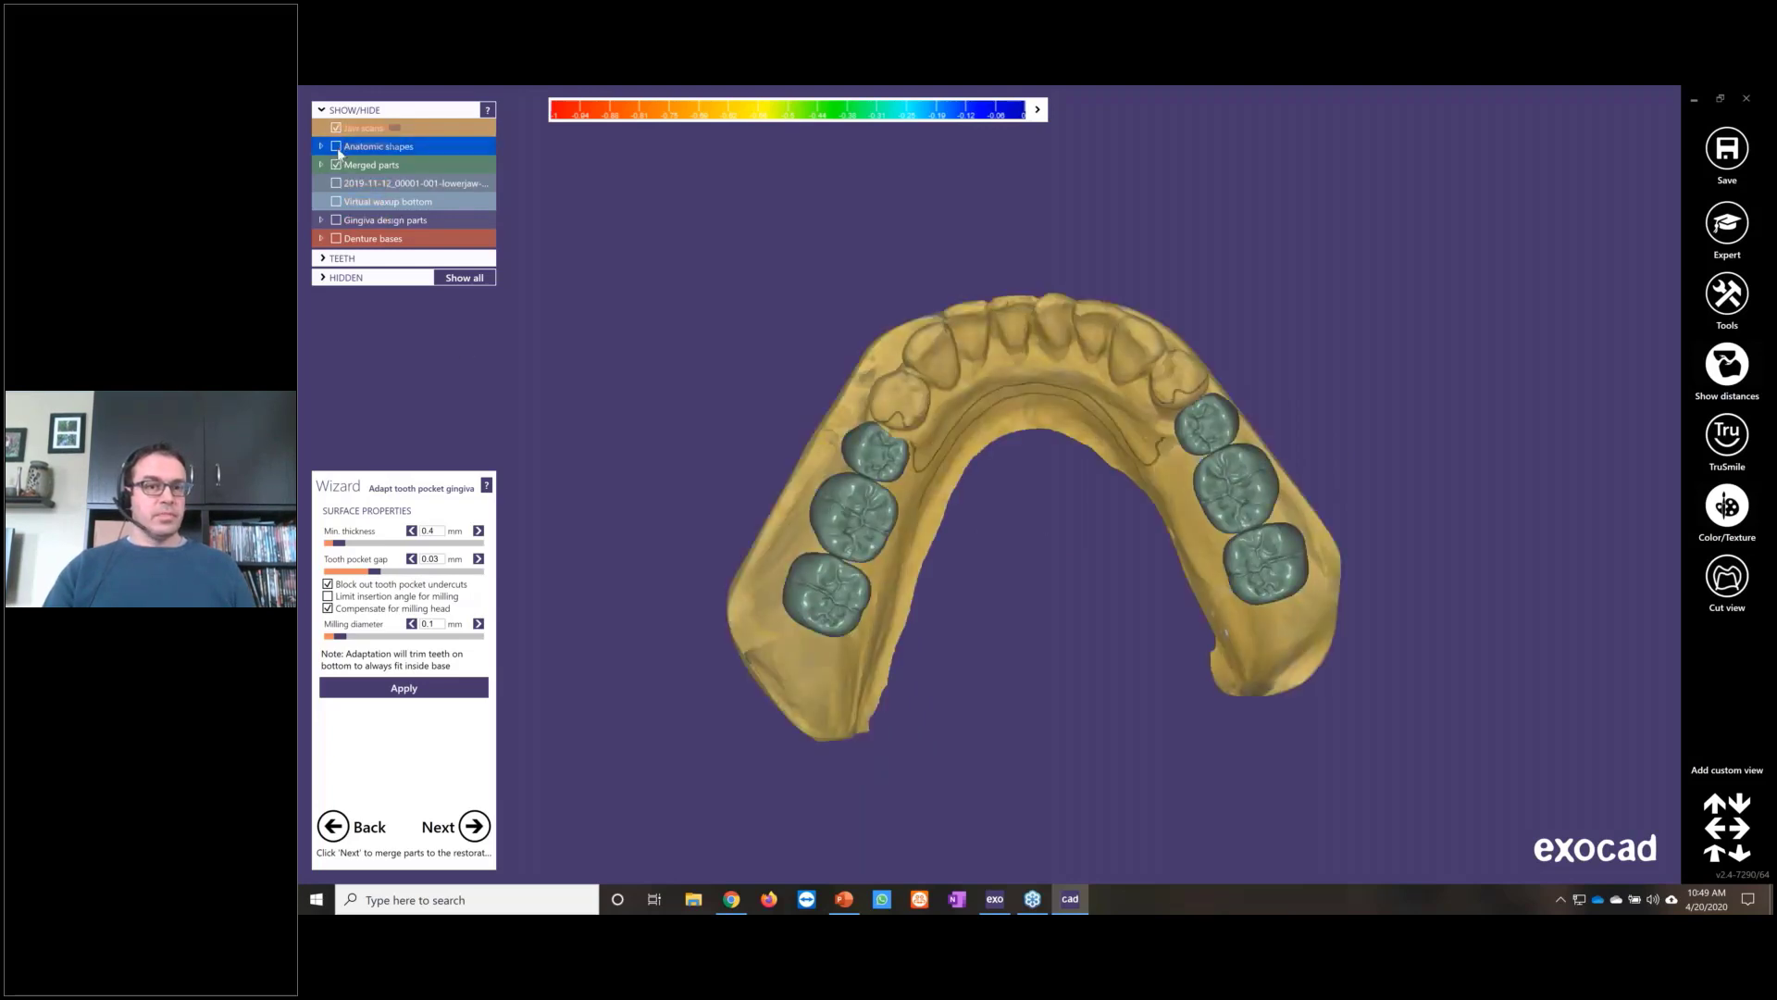
left_click(337, 144)
Step: Merge the parts into the restorations and display the jaw scan, anatomic shapes, gingiva parts, denture bases and framework together
left_click(475, 824)
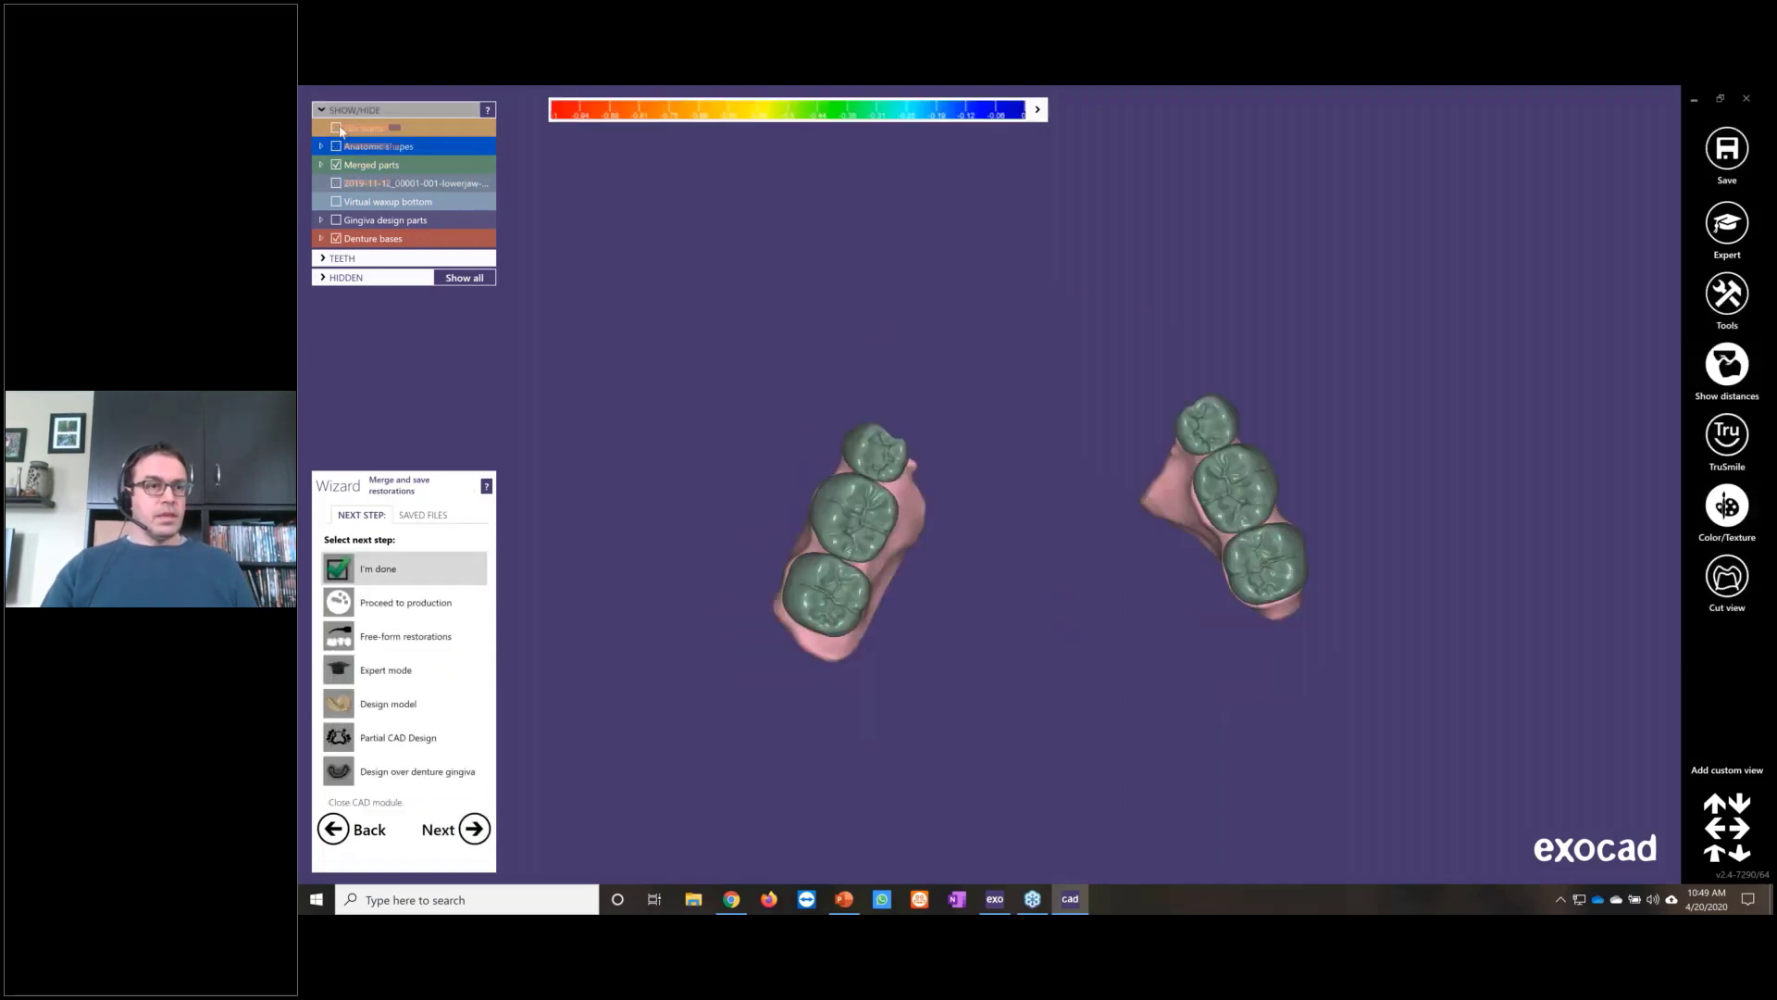
left_click(336, 128)
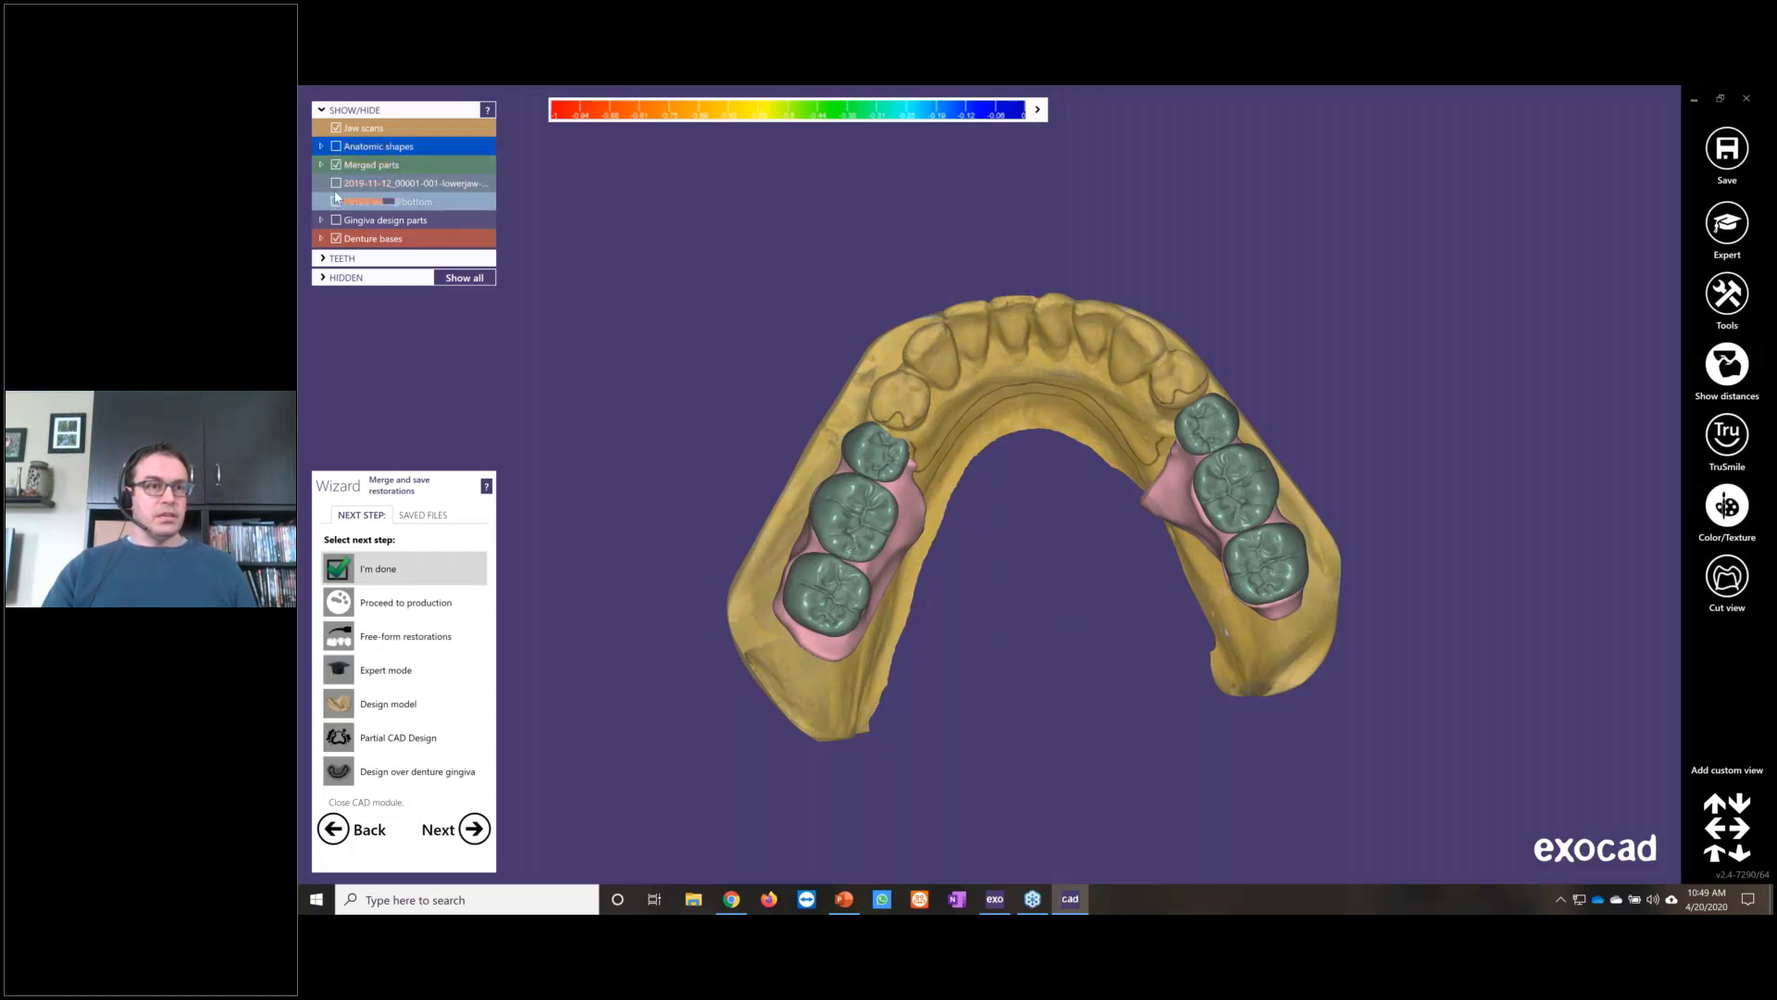
left_click(336, 147)
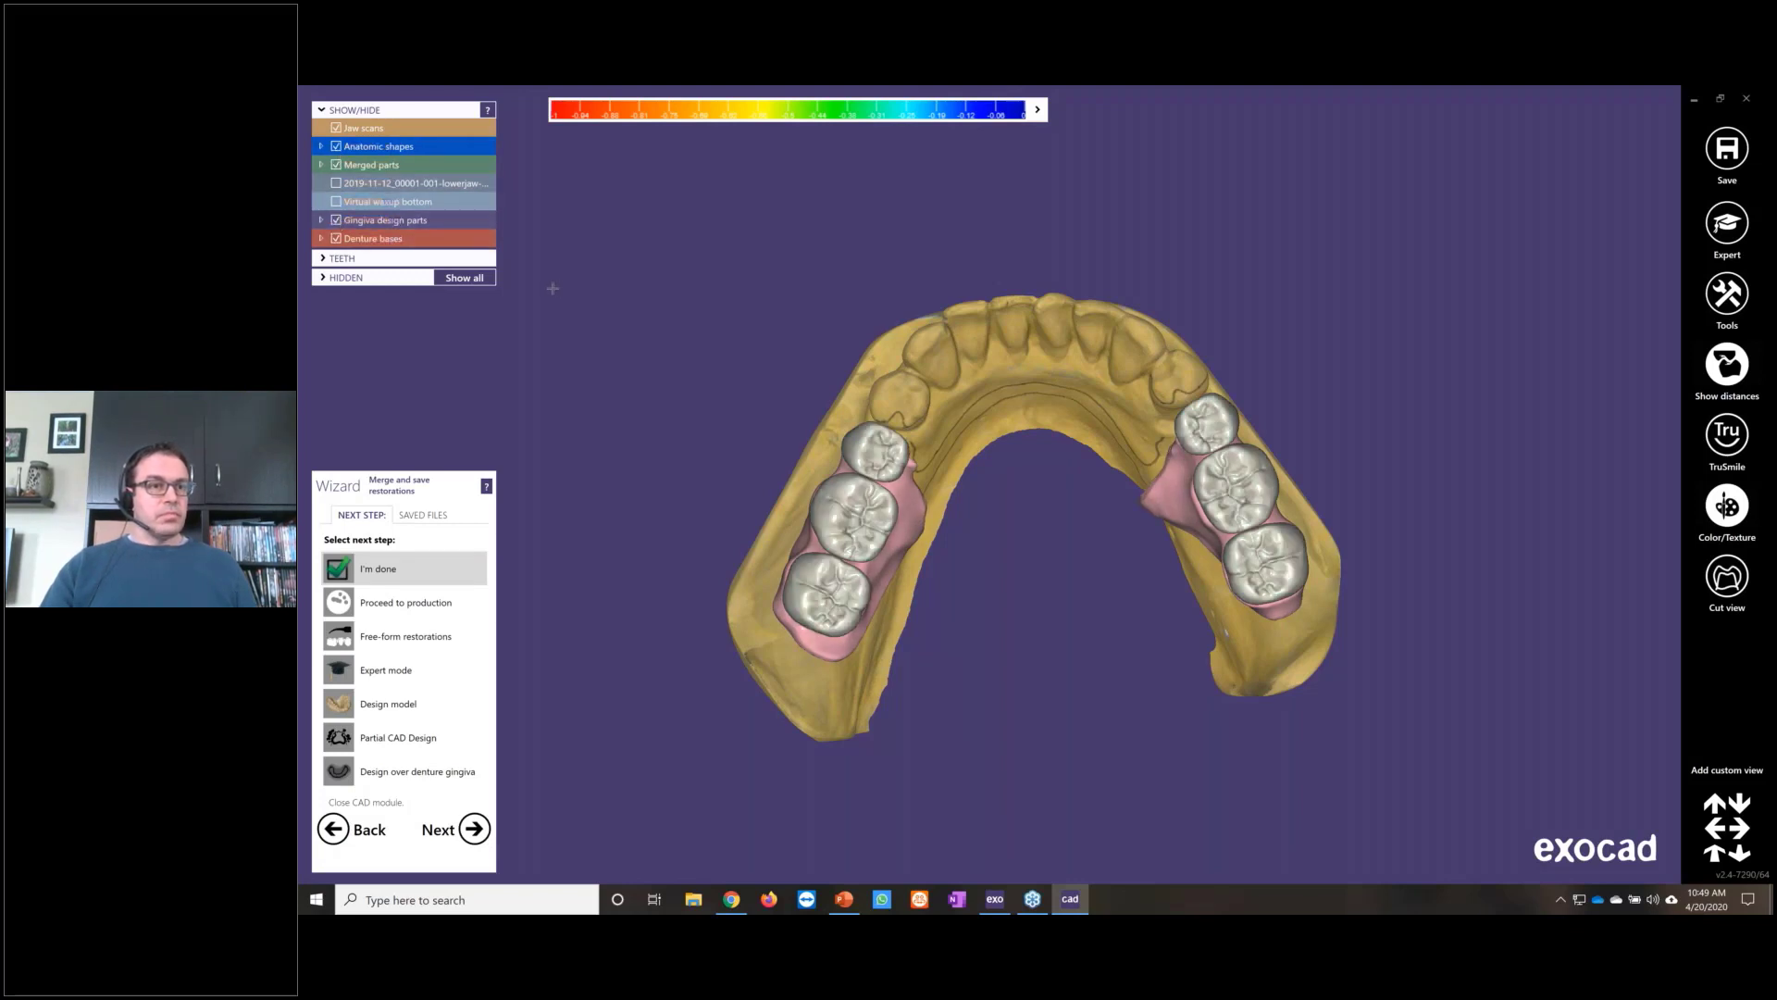
left_click(336, 183)
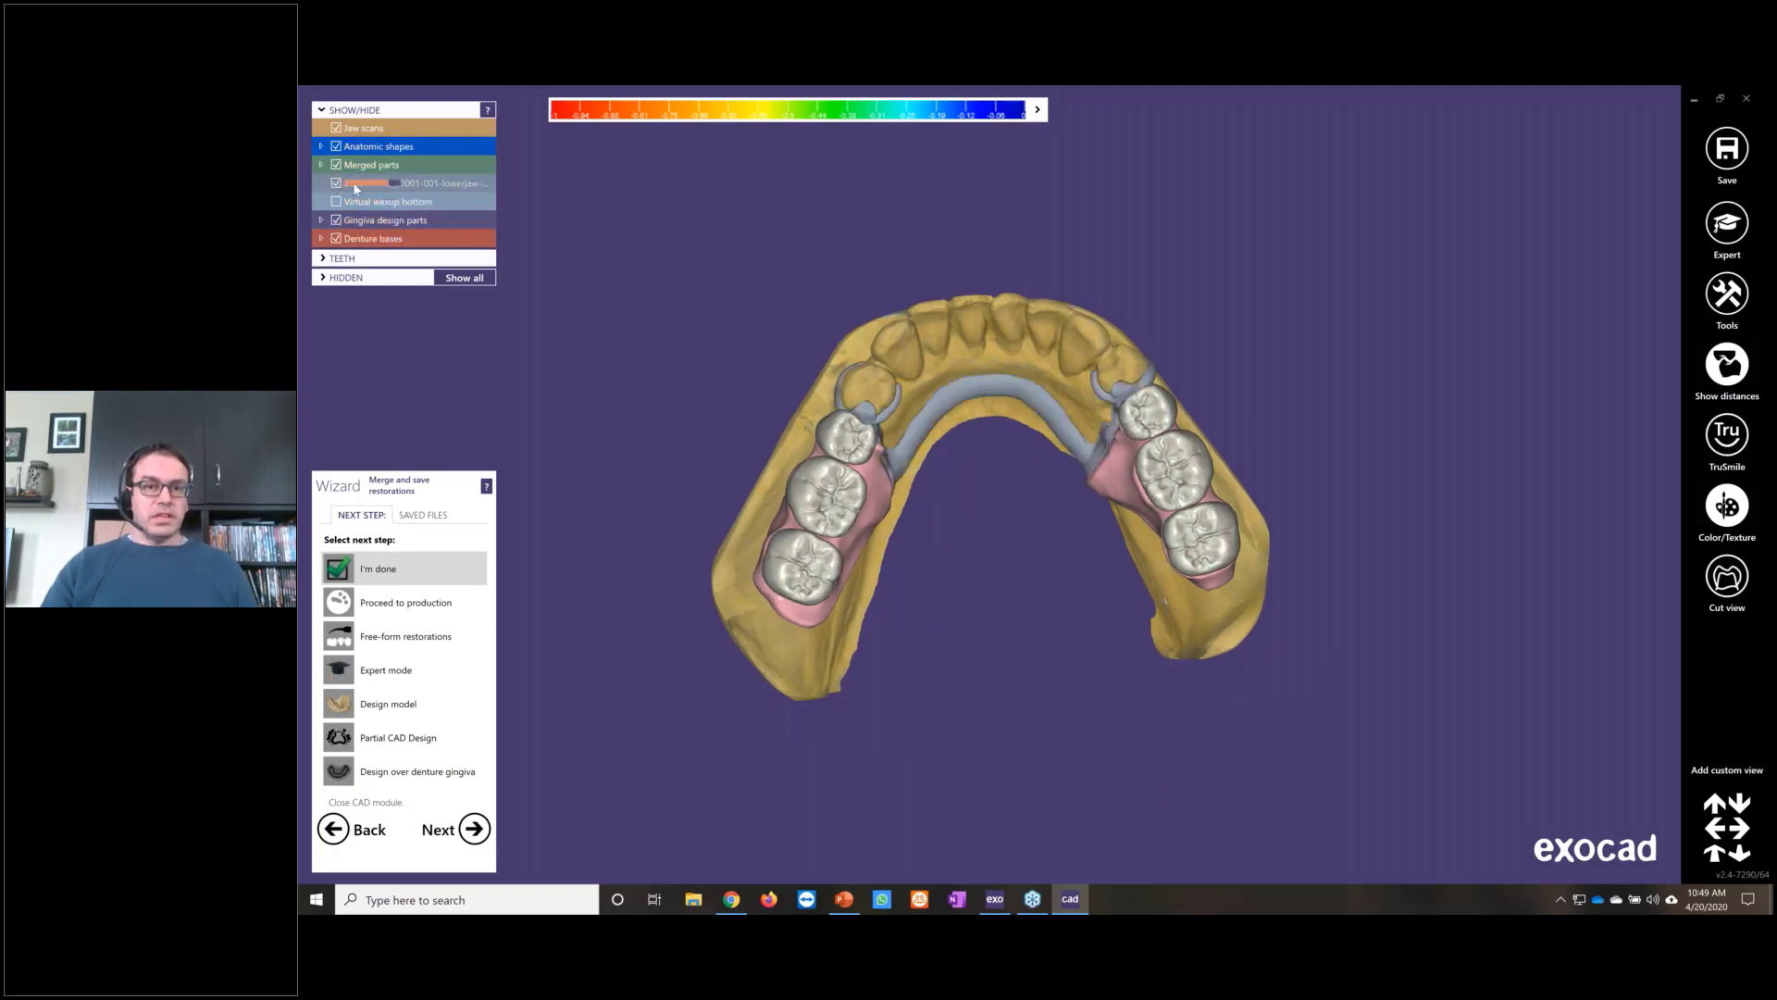
right_click_drag(1091, 596, 967, 474)
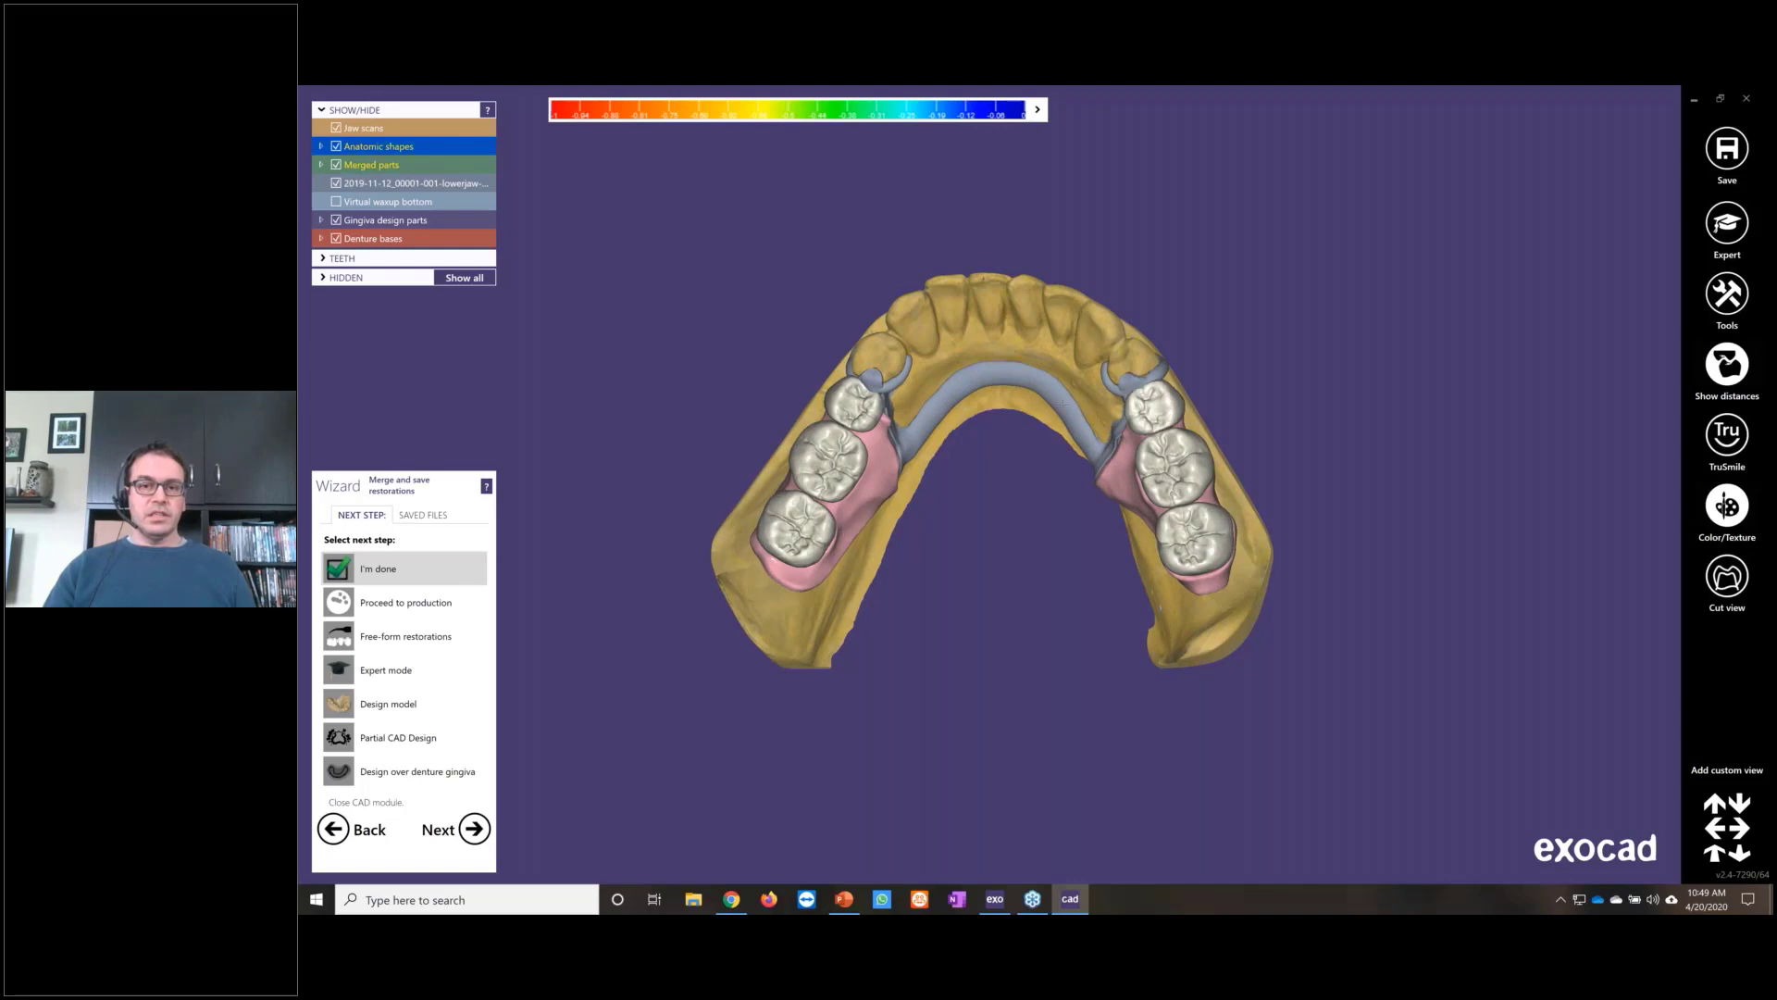
Step: Complete the design as done and save the scene over the existing scene file
left_click(476, 829)
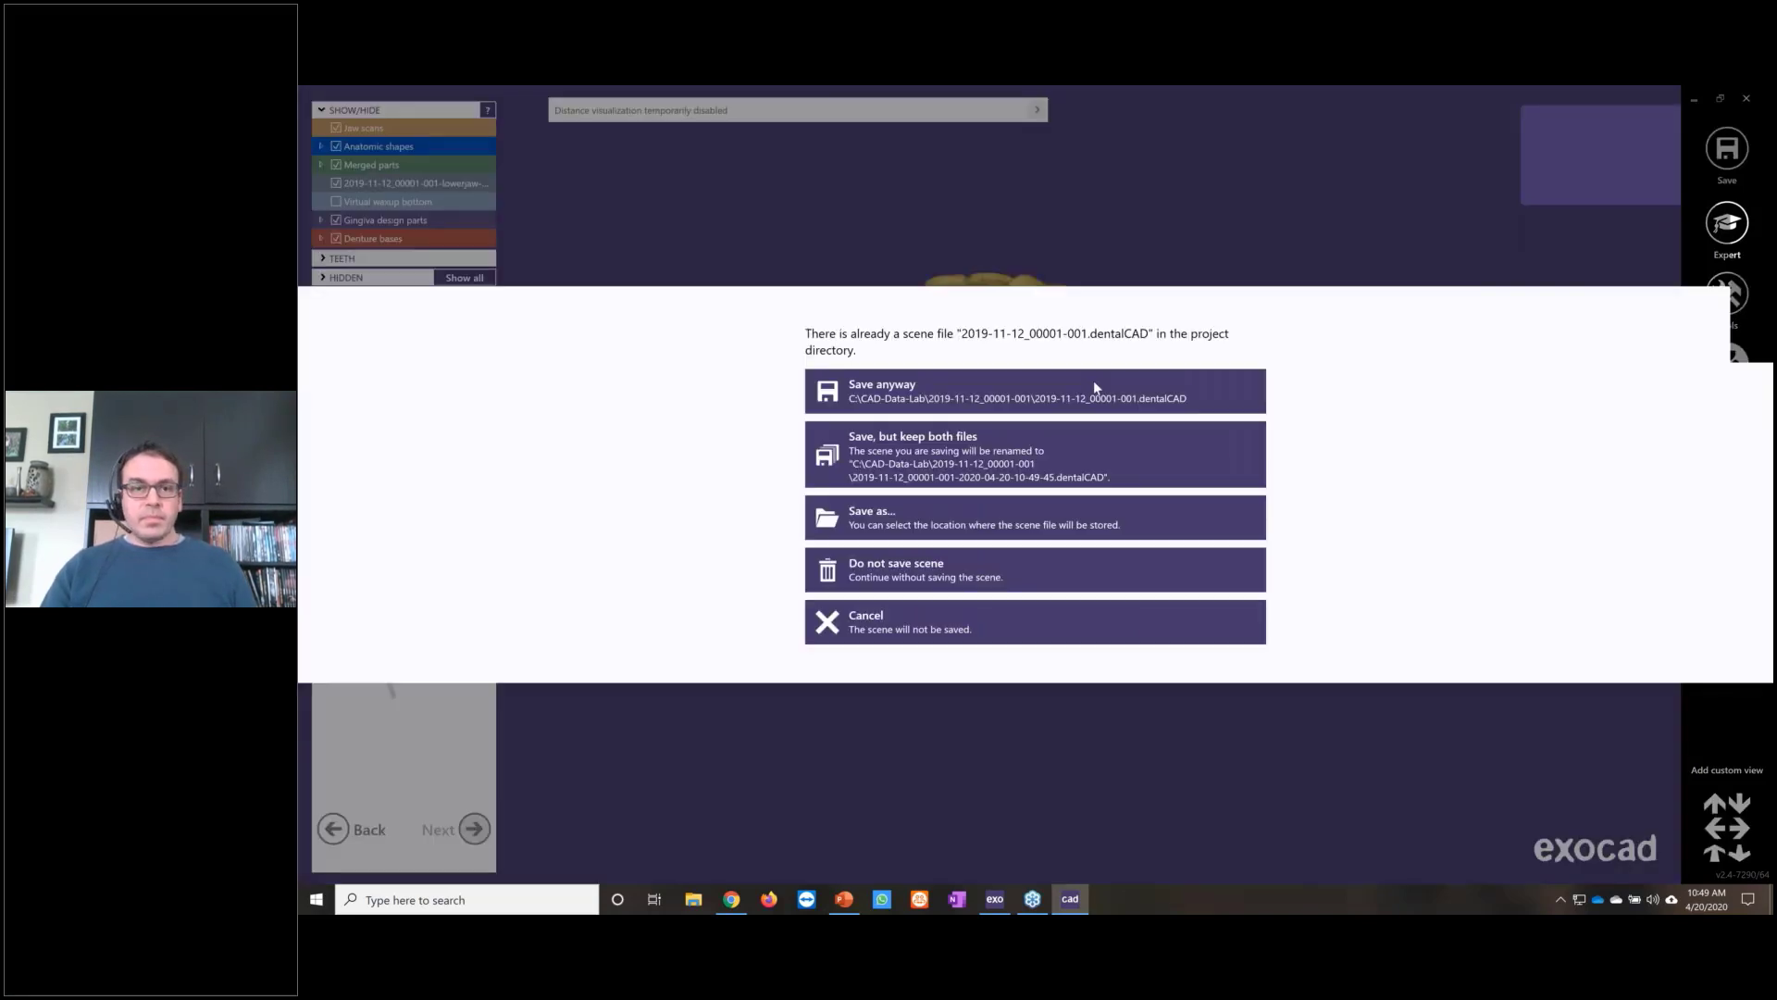
left_click(927, 385)
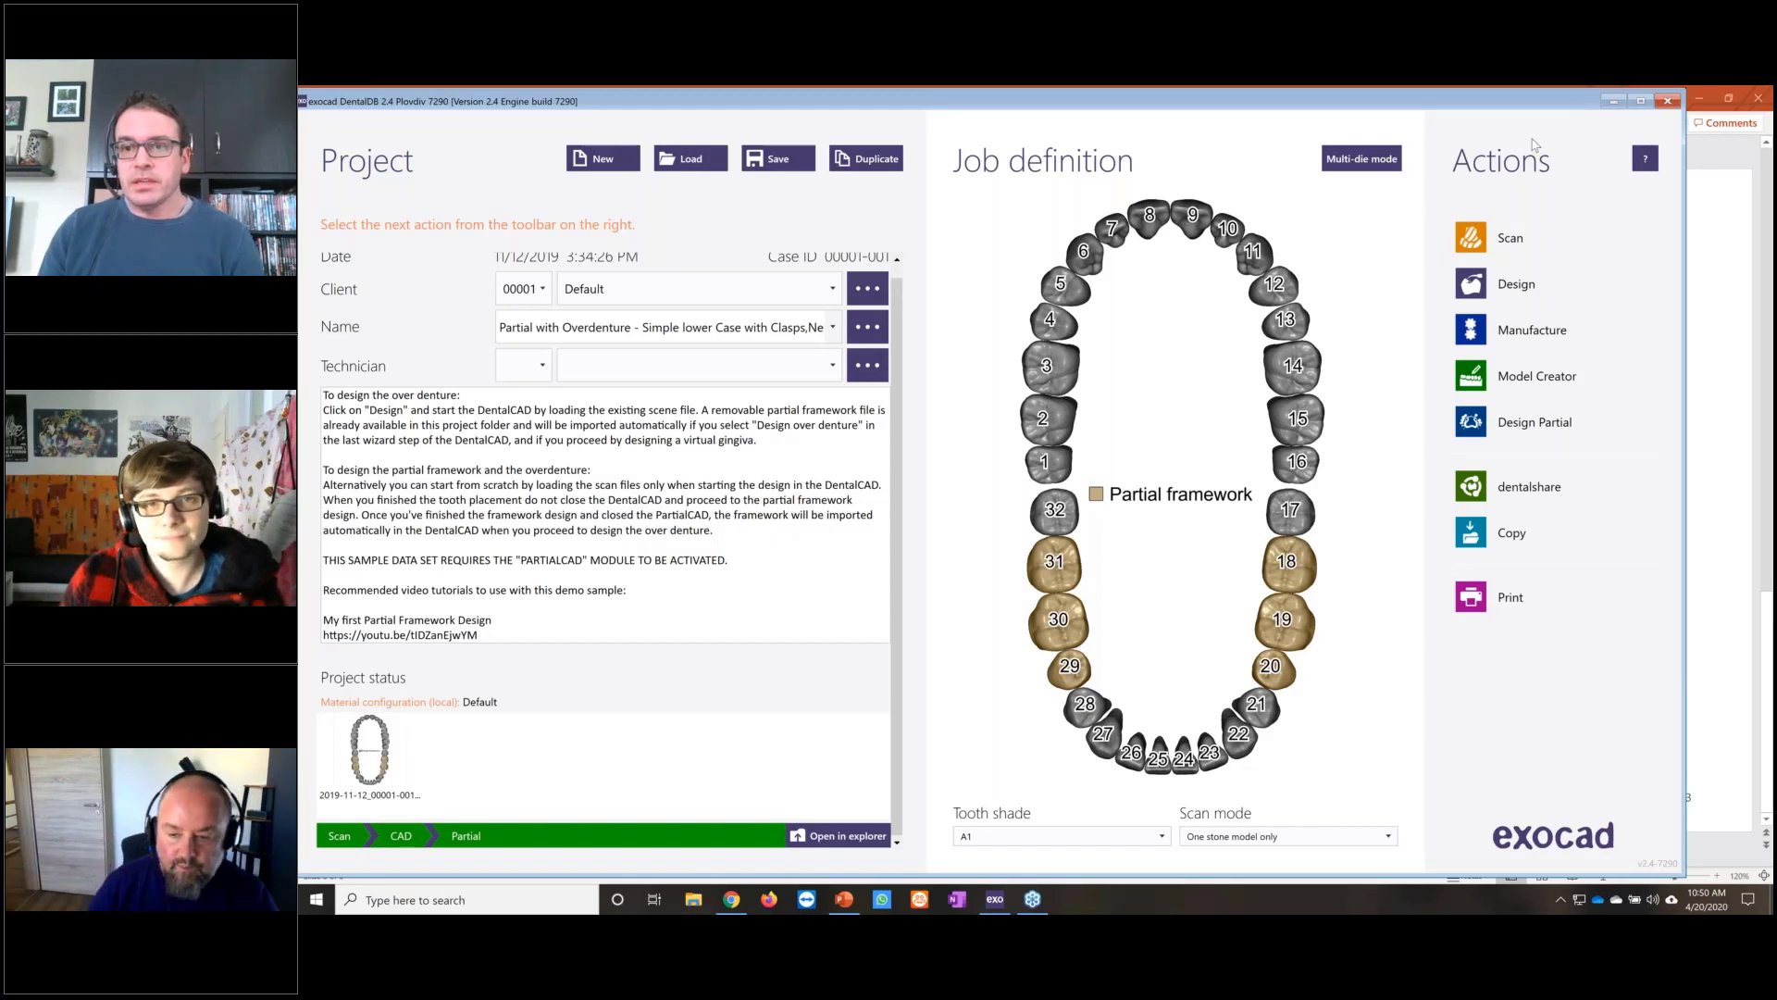
Step: Open the case in Design Partial, load its saved scene and view the advanced build settings for the framework
left_click(1536, 424)
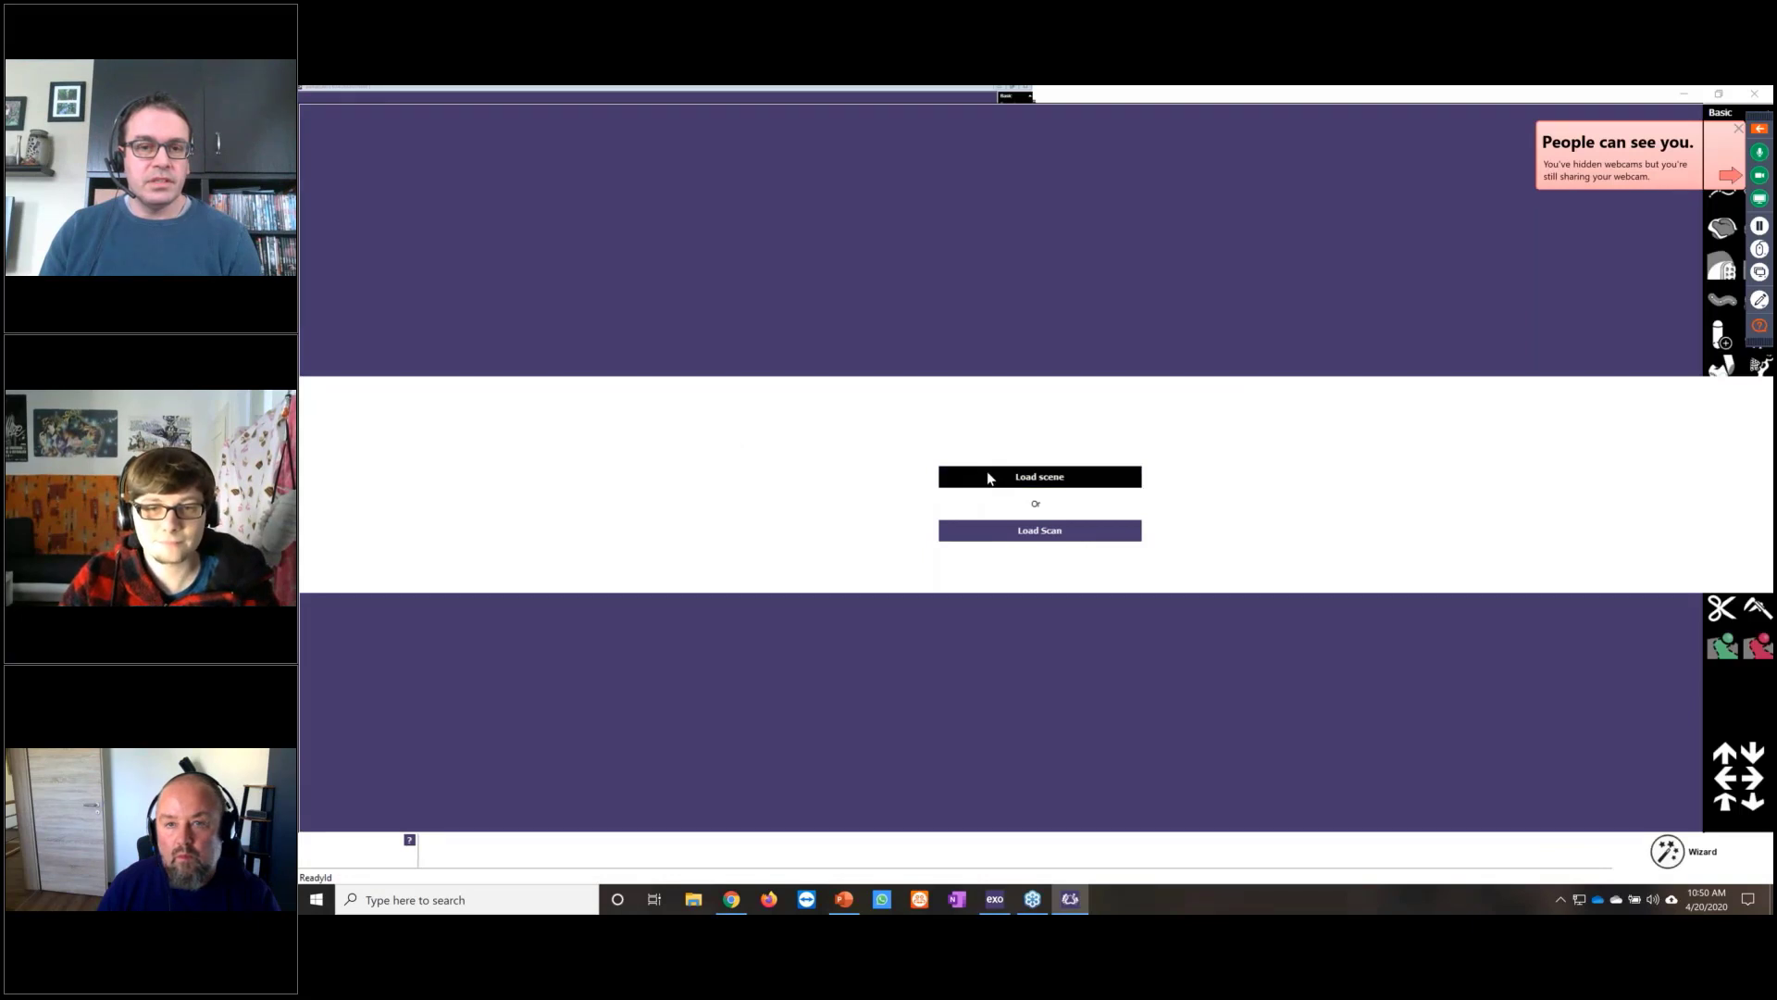
left_click(988, 477)
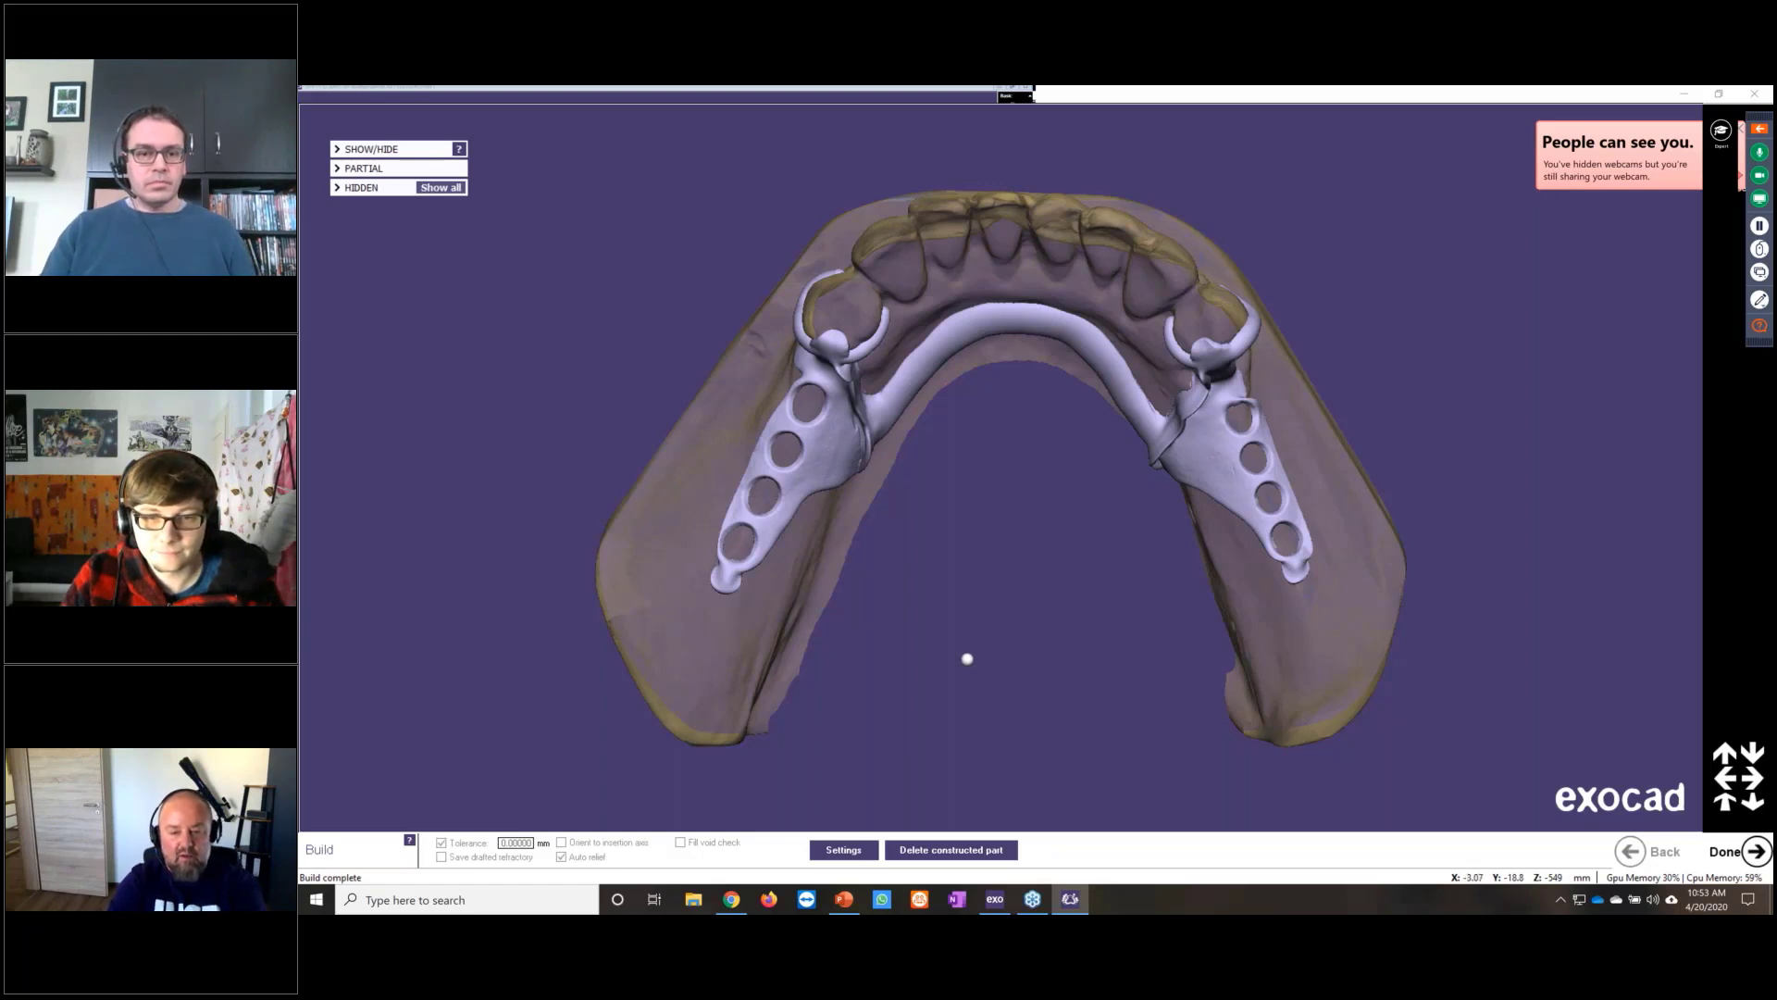
left_click(852, 857)
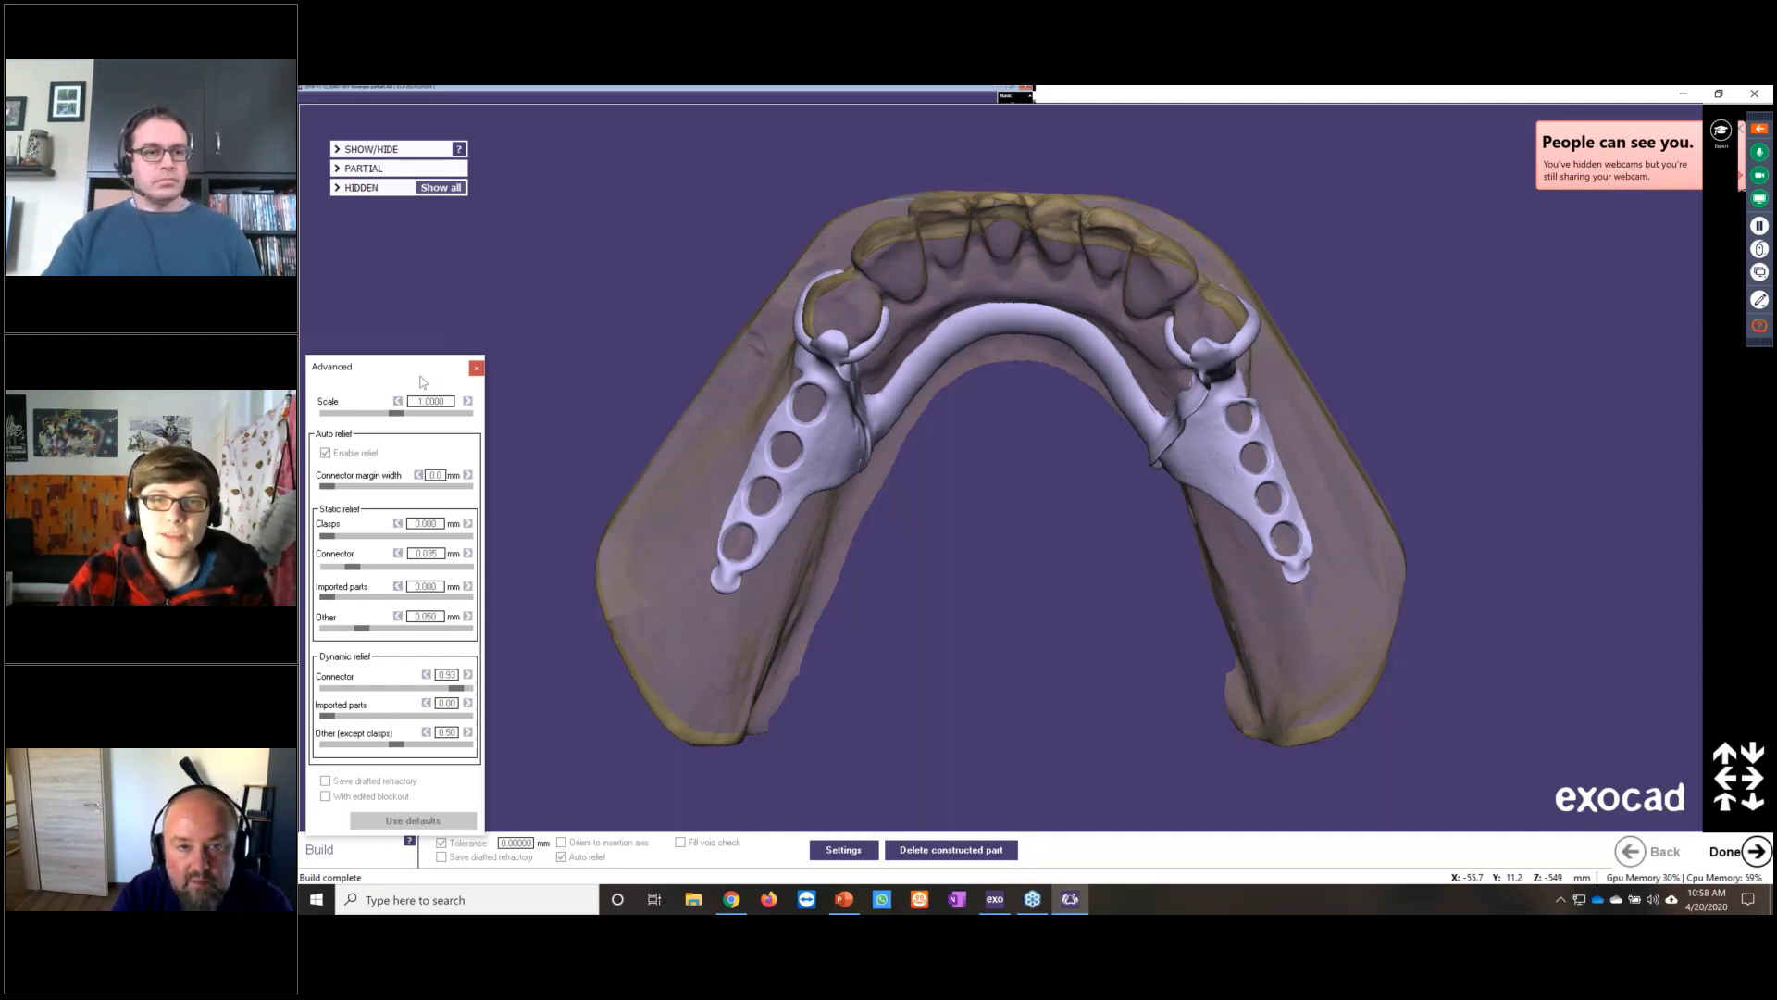
Step: Switch to DentalDB and open the 45-46-47 prosthetic base STL from the project folder in the 3D viewer
left_click(995, 900)
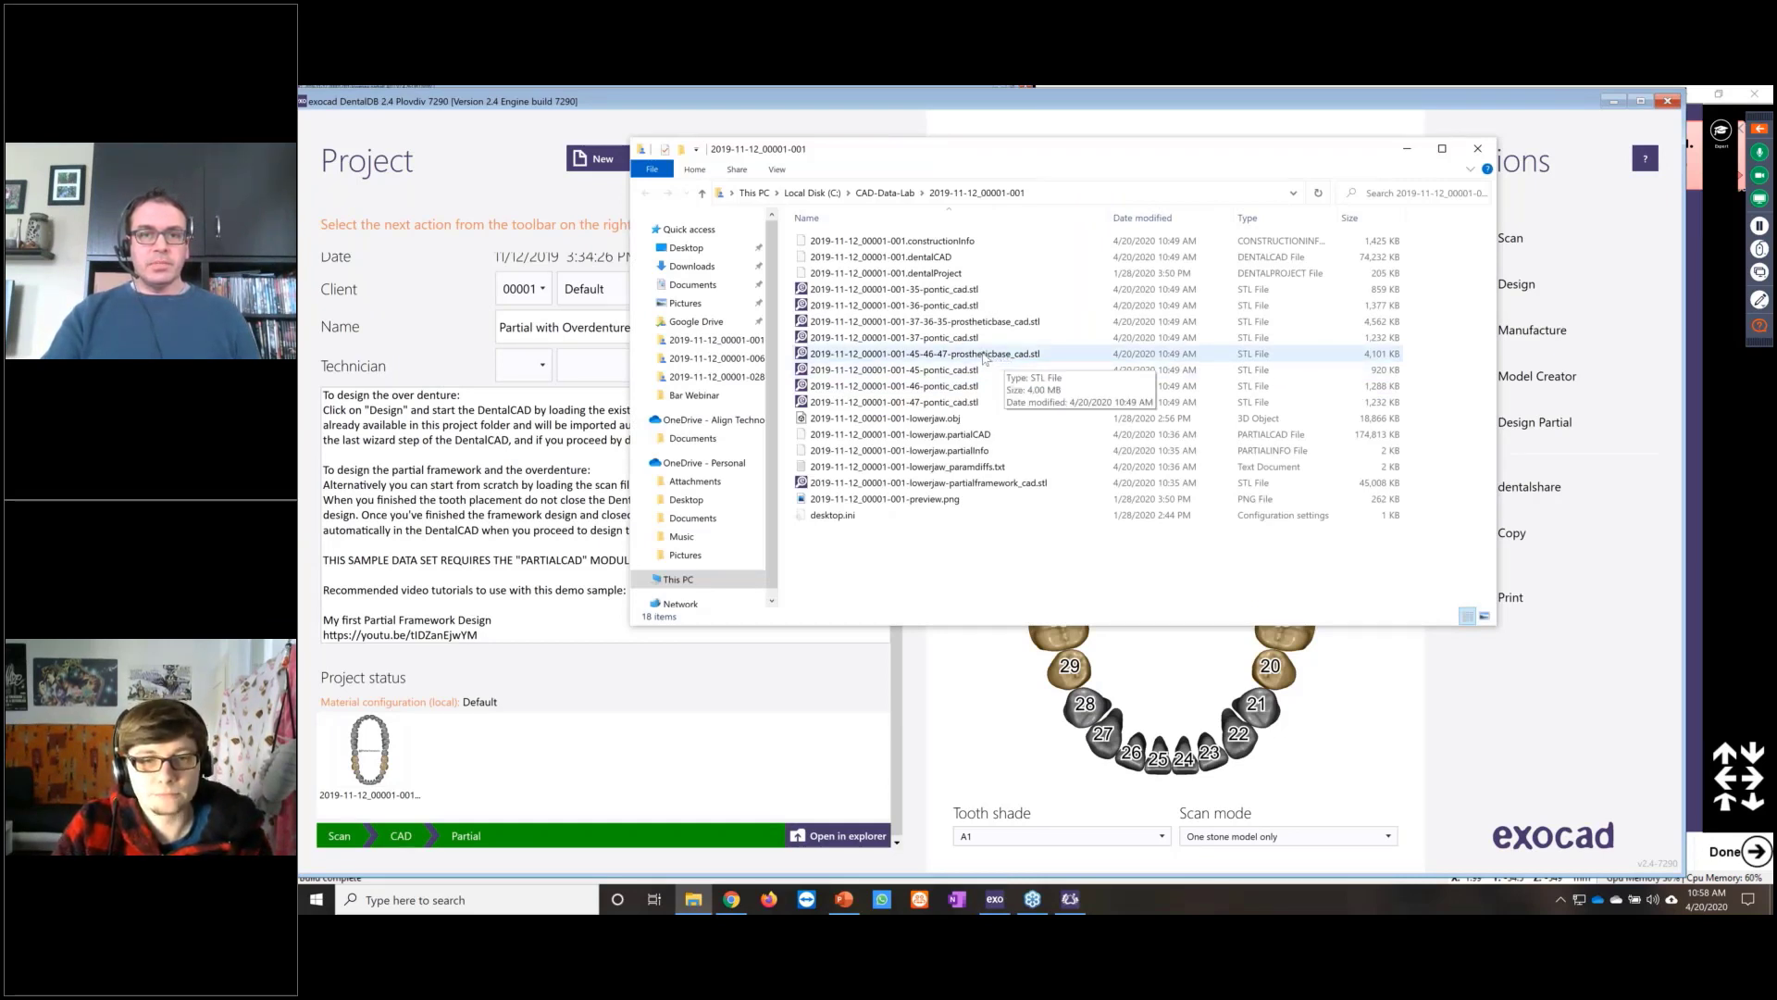
left_click(984, 360)
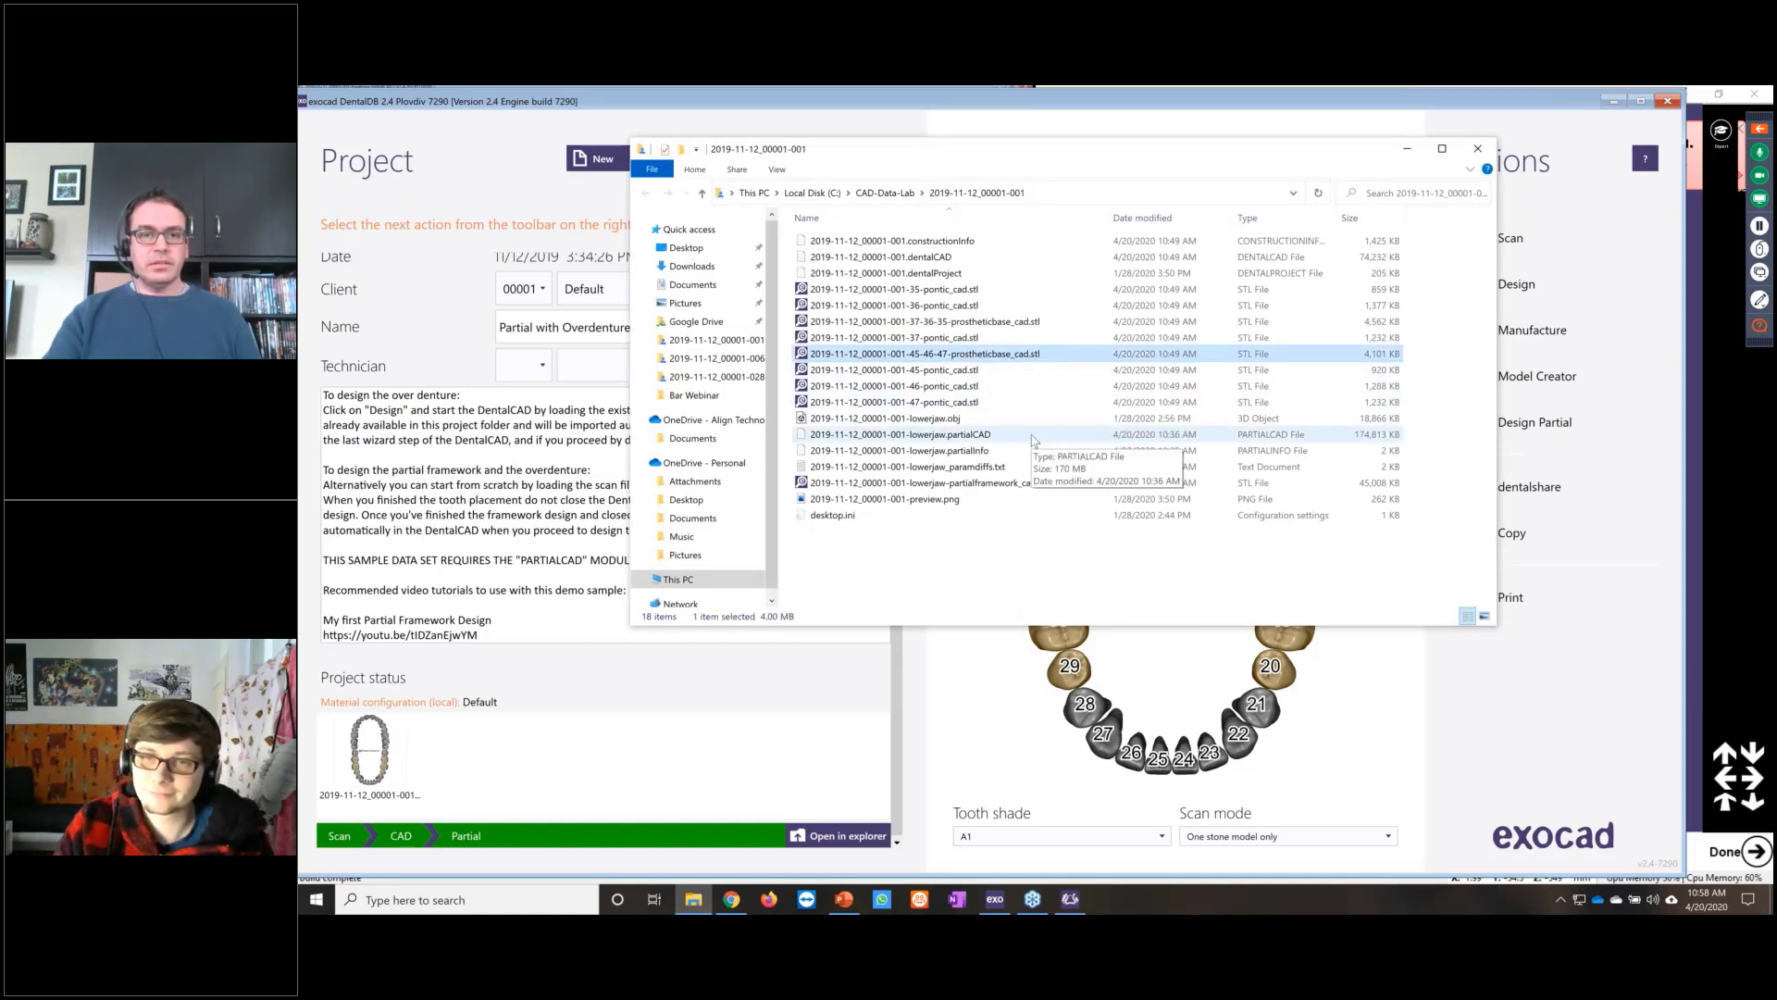
key("Return")
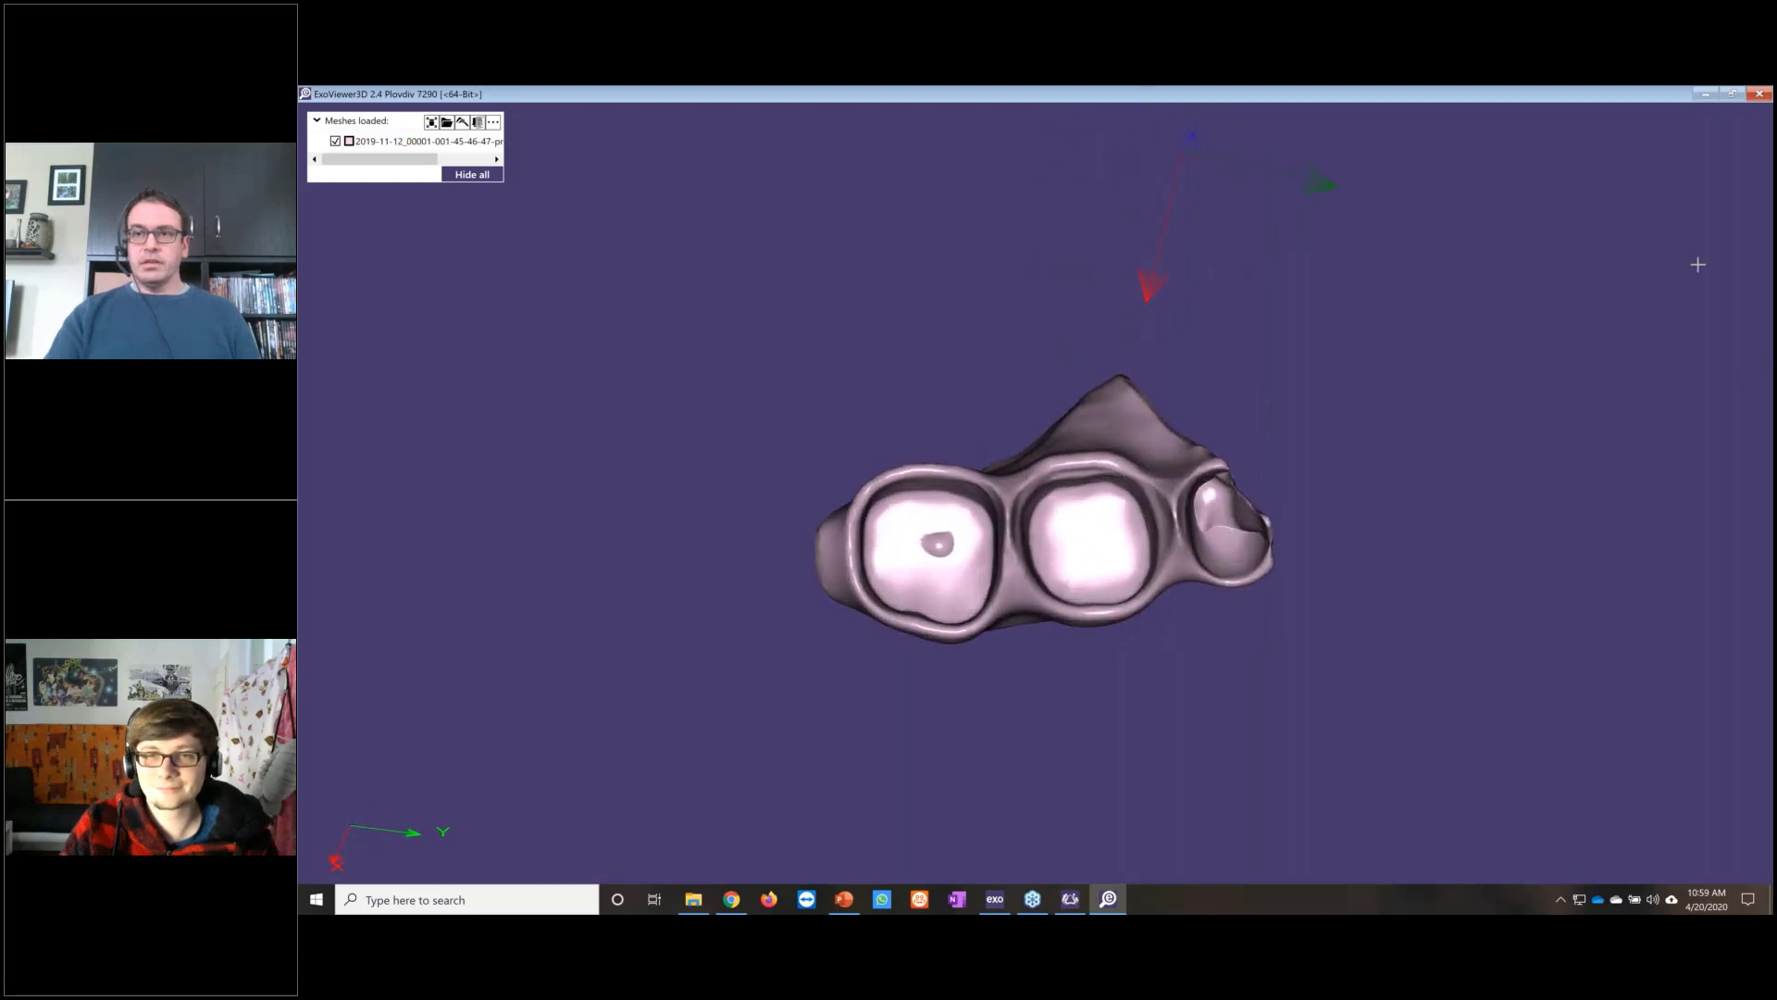
Step: Section the 45-46-47 prosthetic base with a clip plane and inspect the inside of its tooth pockets
left_click(445, 123)
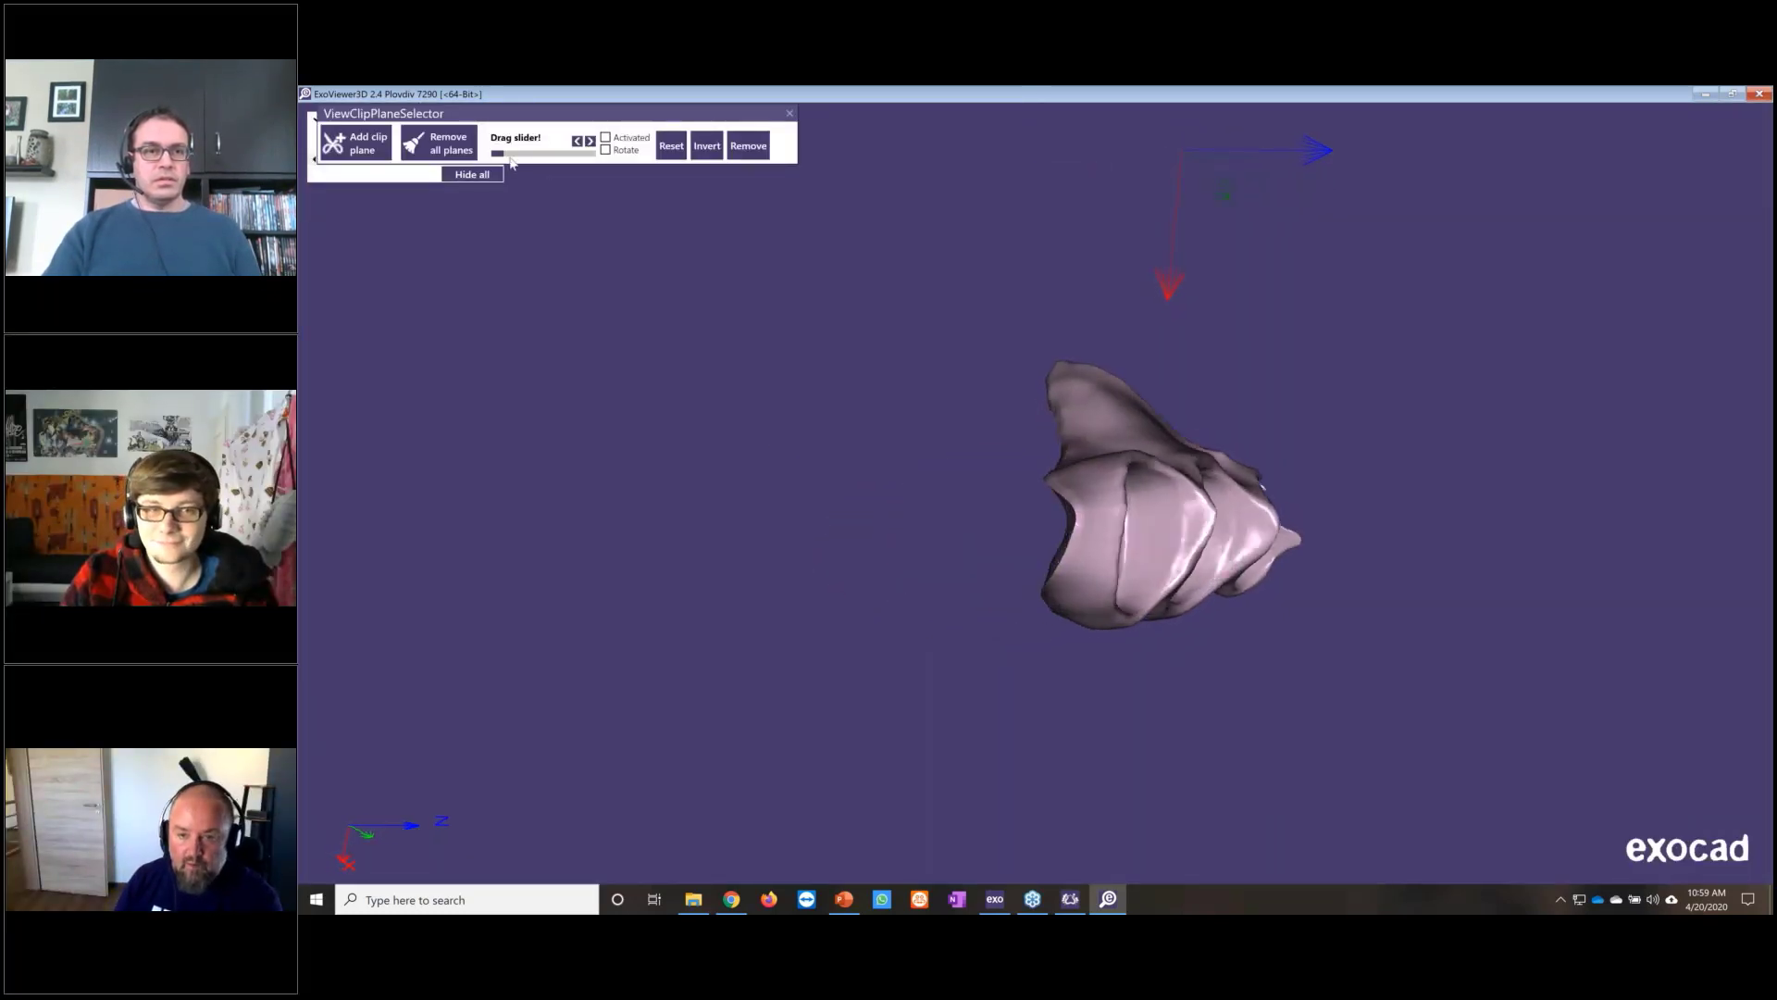
left_click_drag(511, 157, 532, 155)
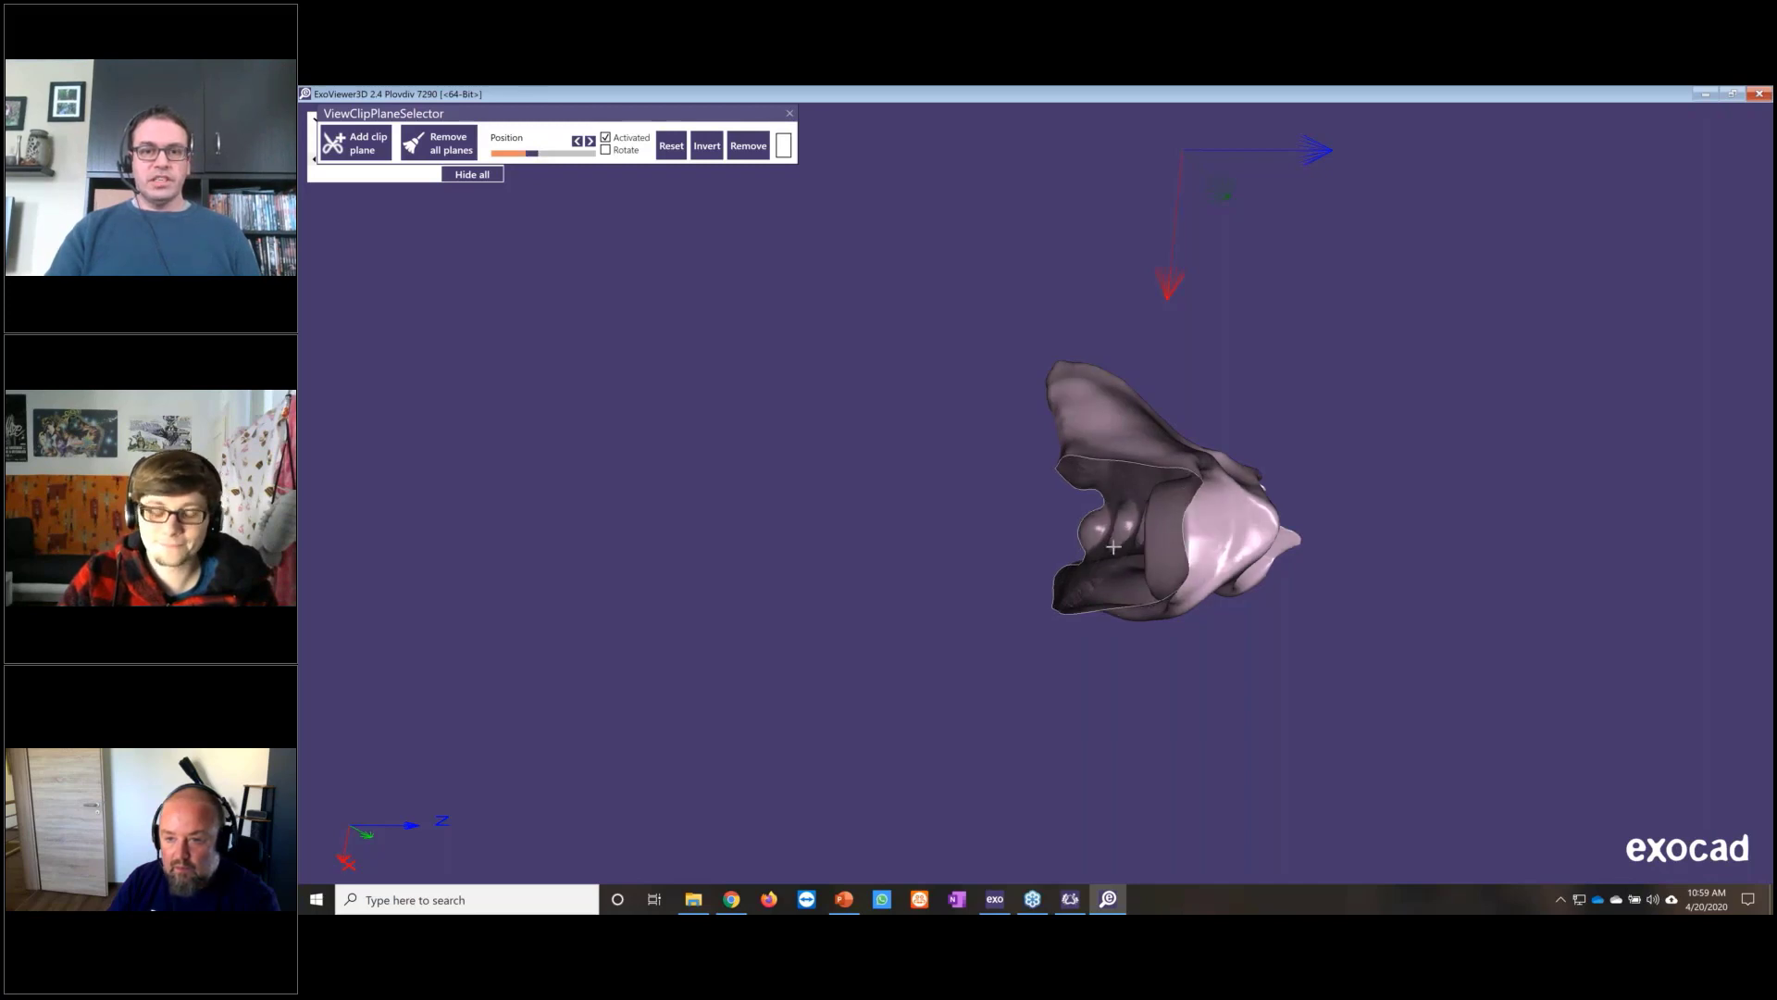
right_click_drag(1148, 491, 1212, 482)
mouse_move(1110, 548)
right_mouse_down()
mouse_move(1167, 498)
mouse_move(1164, 549)
mouse_move(1129, 553)
right_mouse_up()
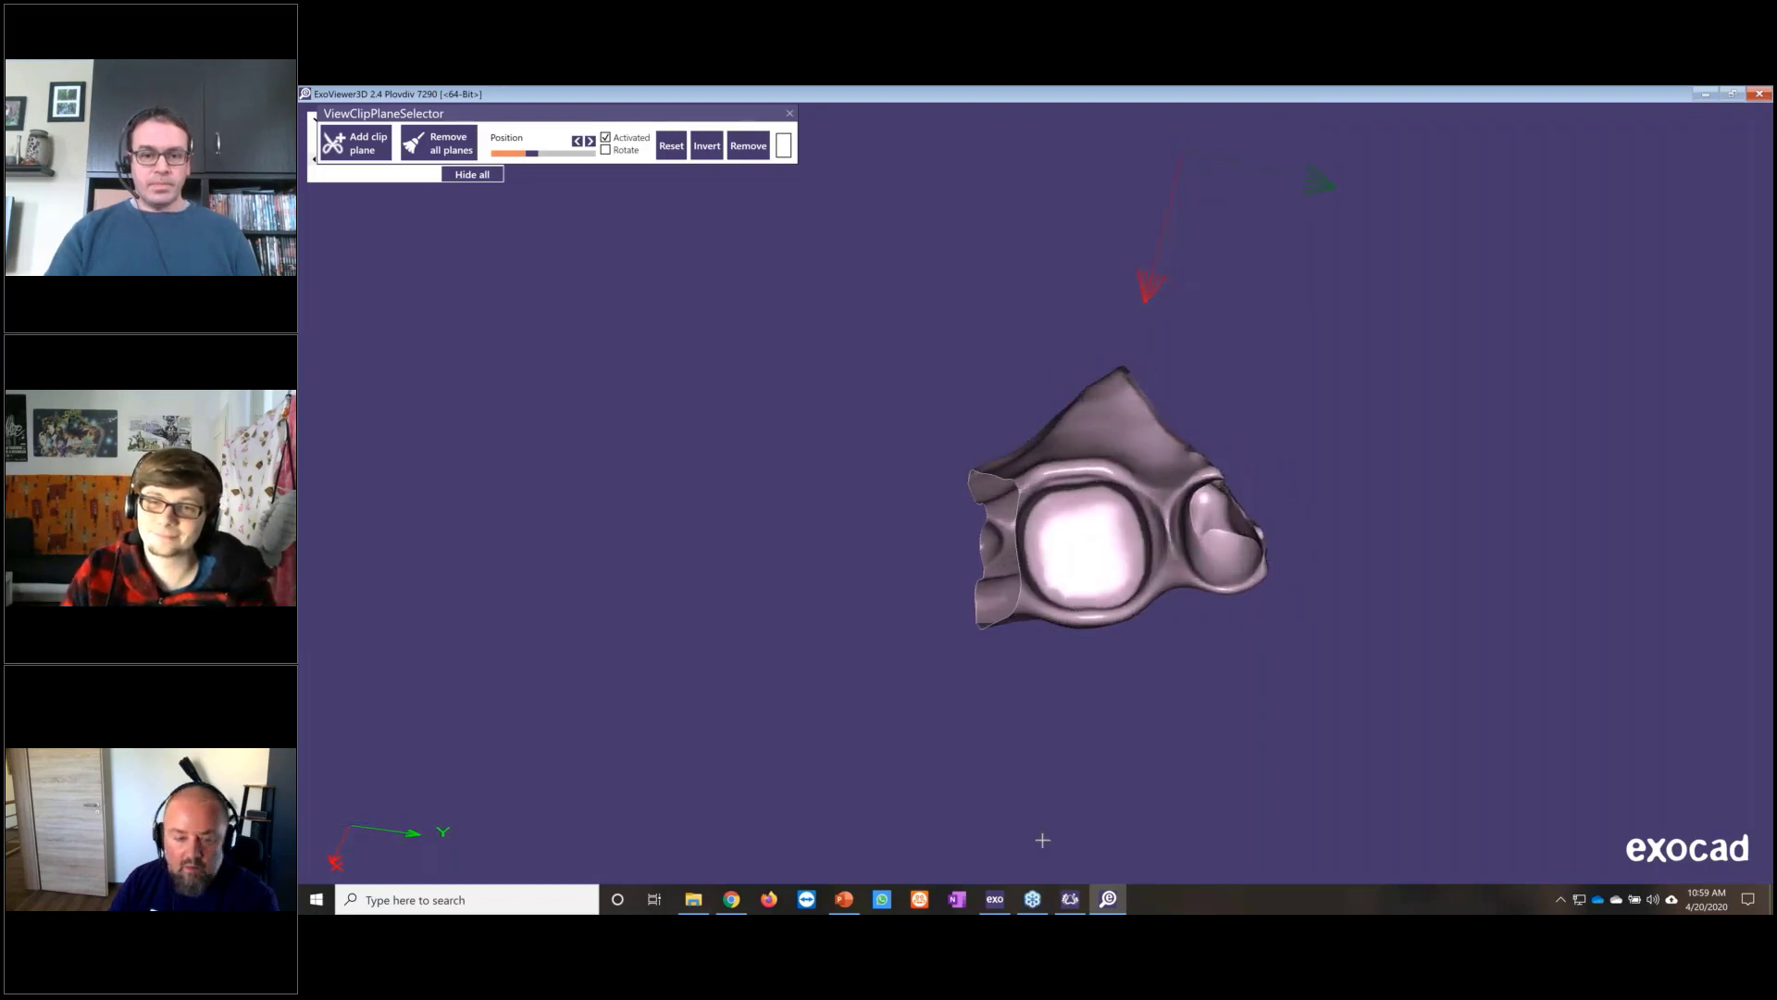
Step: Switch to DentalDB, open the tooth 45 pontic STL from the project folder and inspect its side and occlusal surfaces in the 3D viewer
left_click(995, 900)
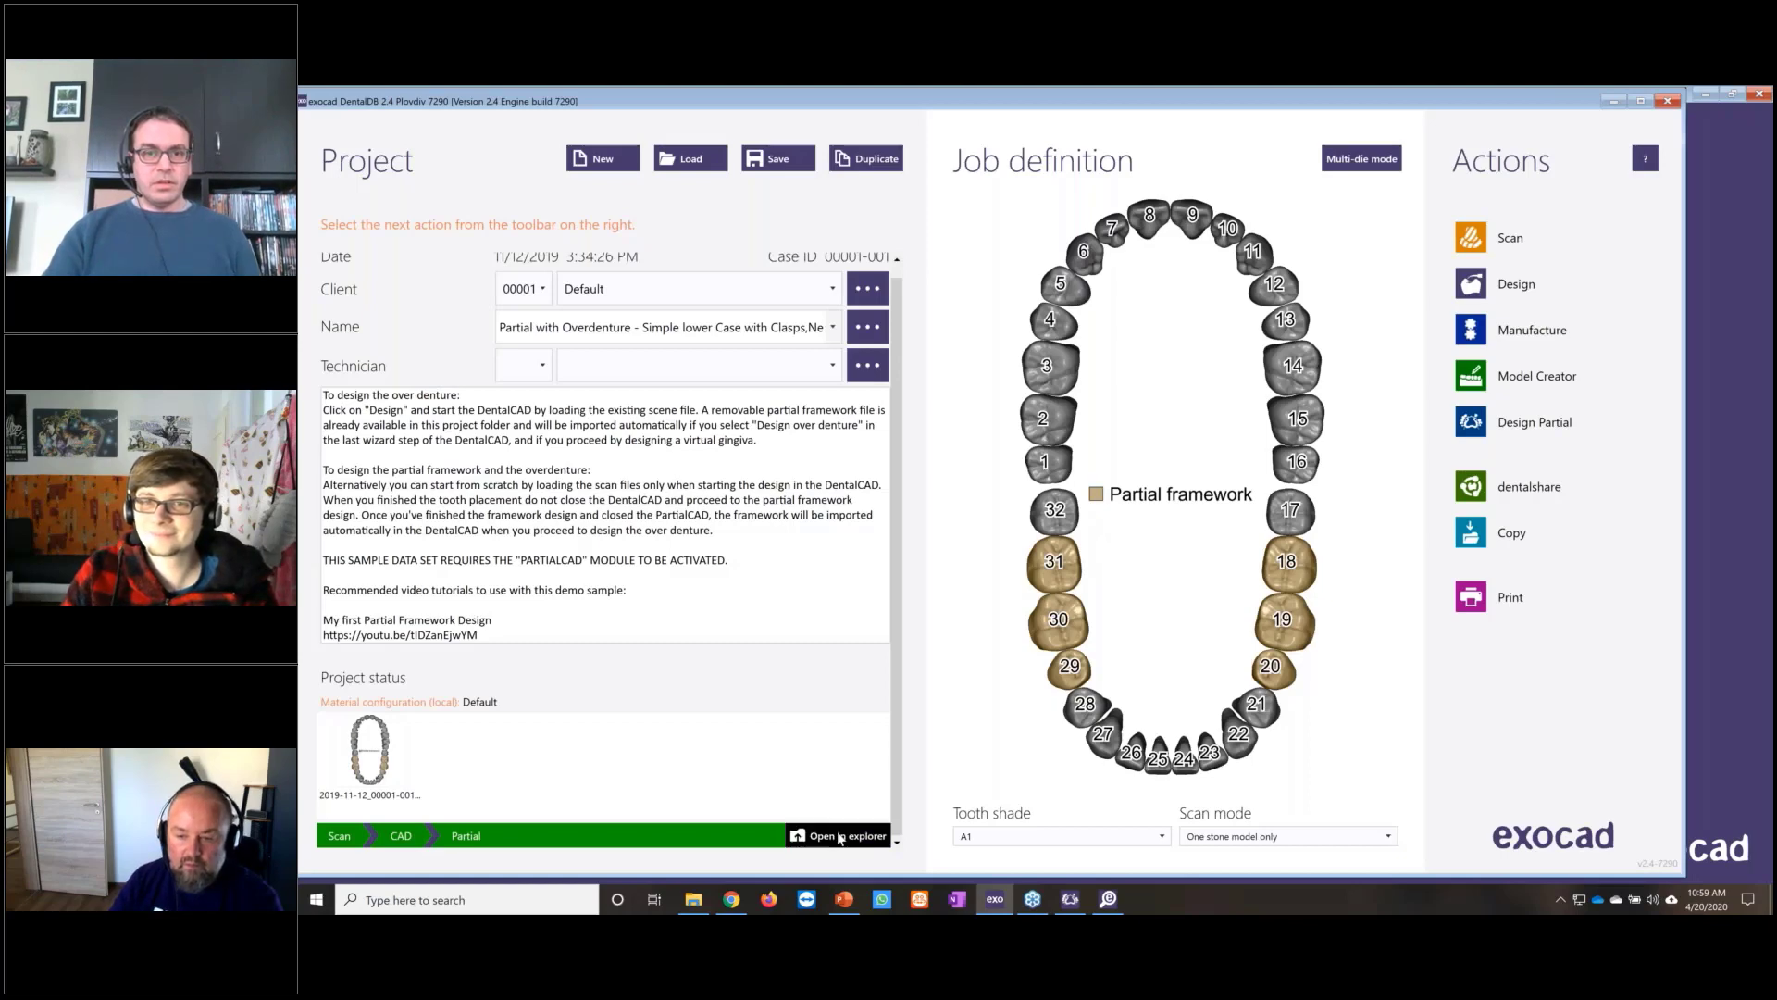
left_click(840, 837)
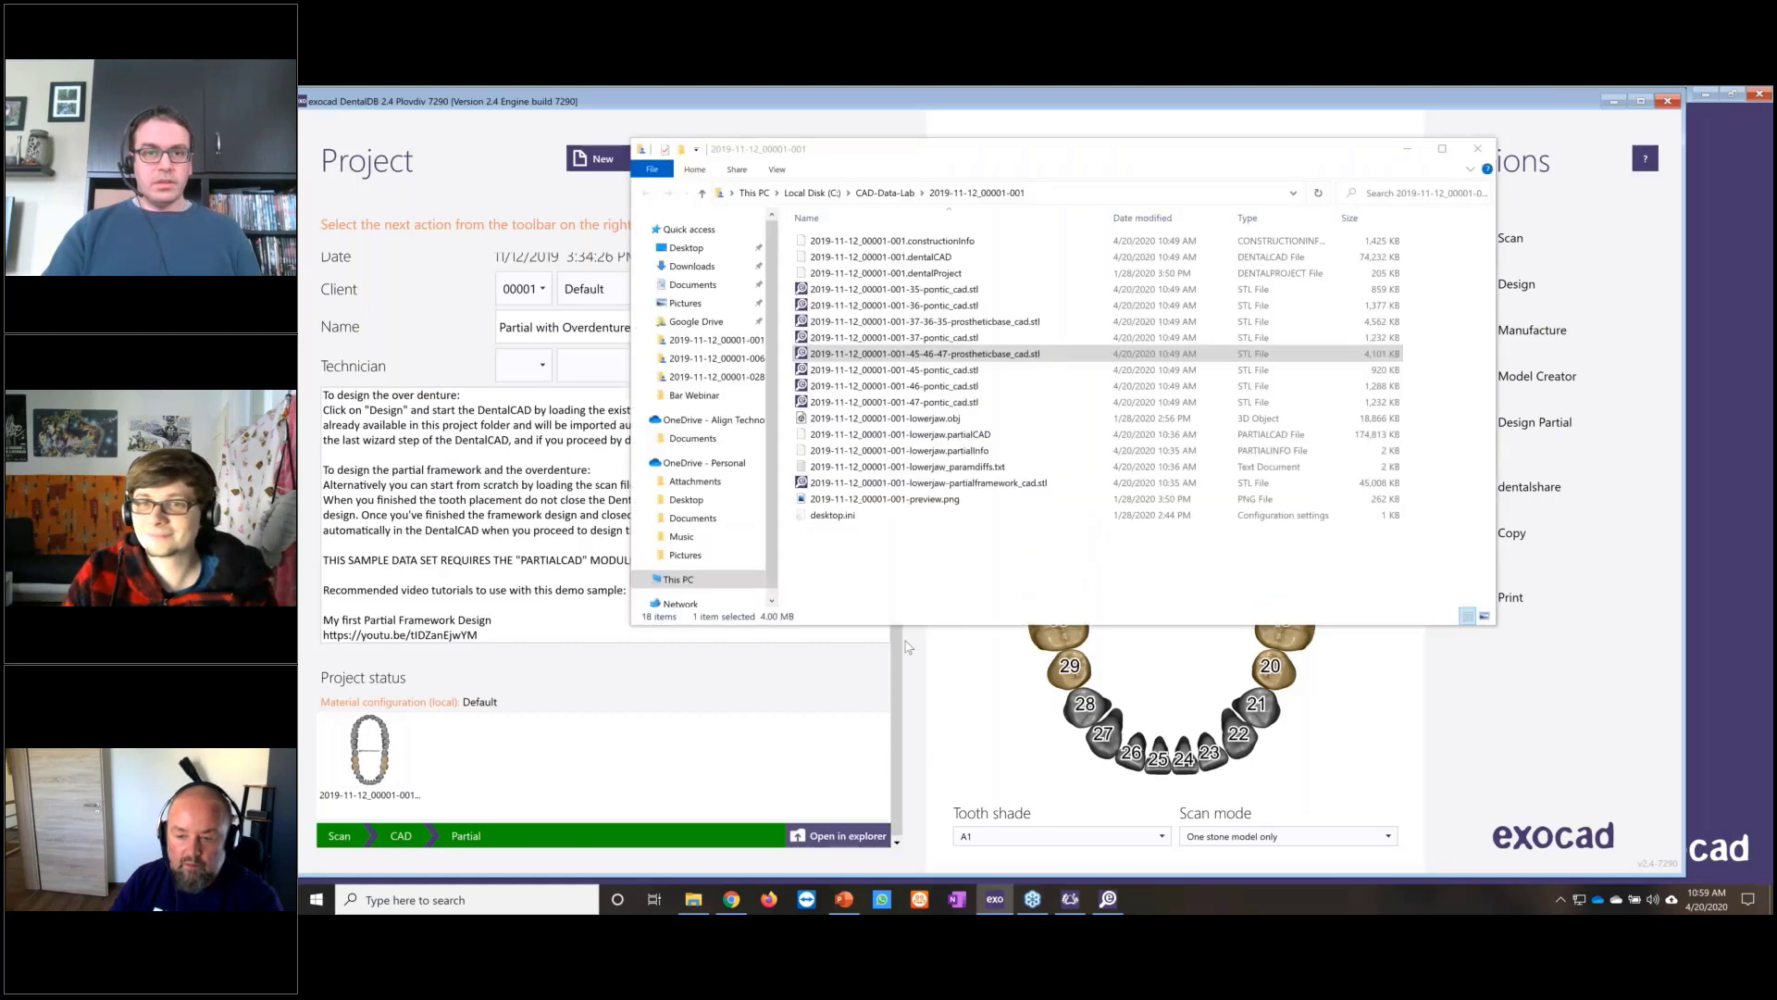
left_click(965, 370)
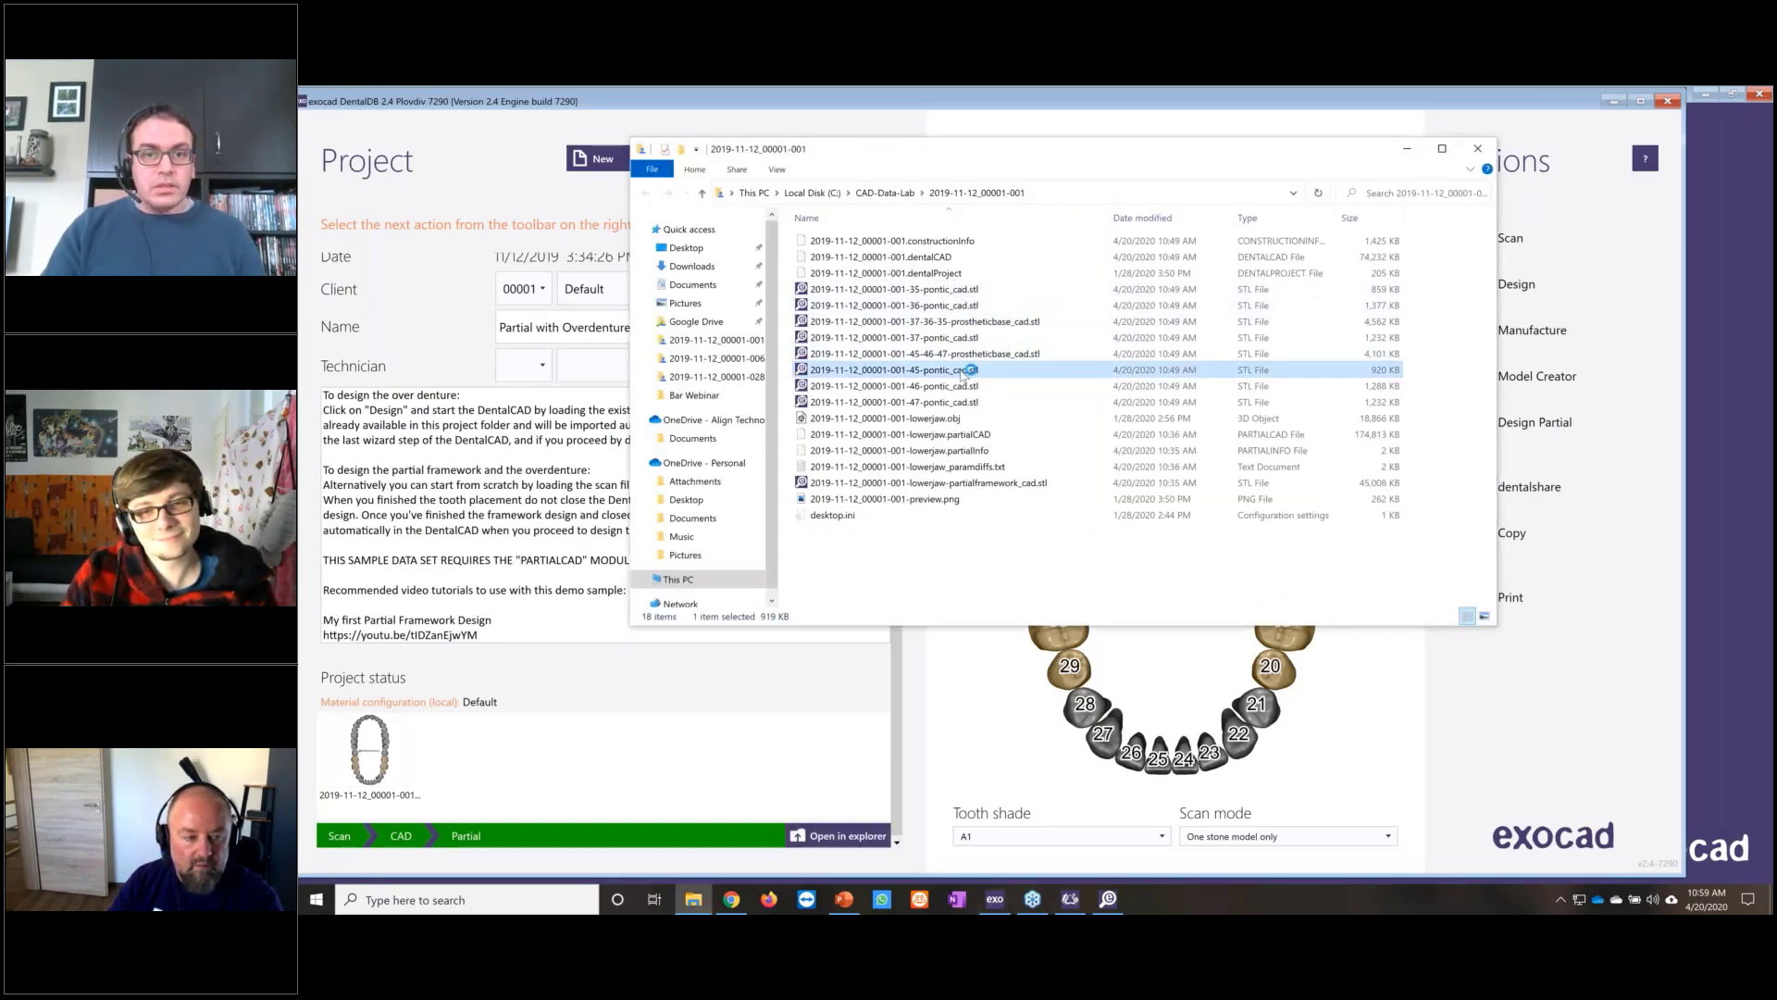
double_click(1080, 370)
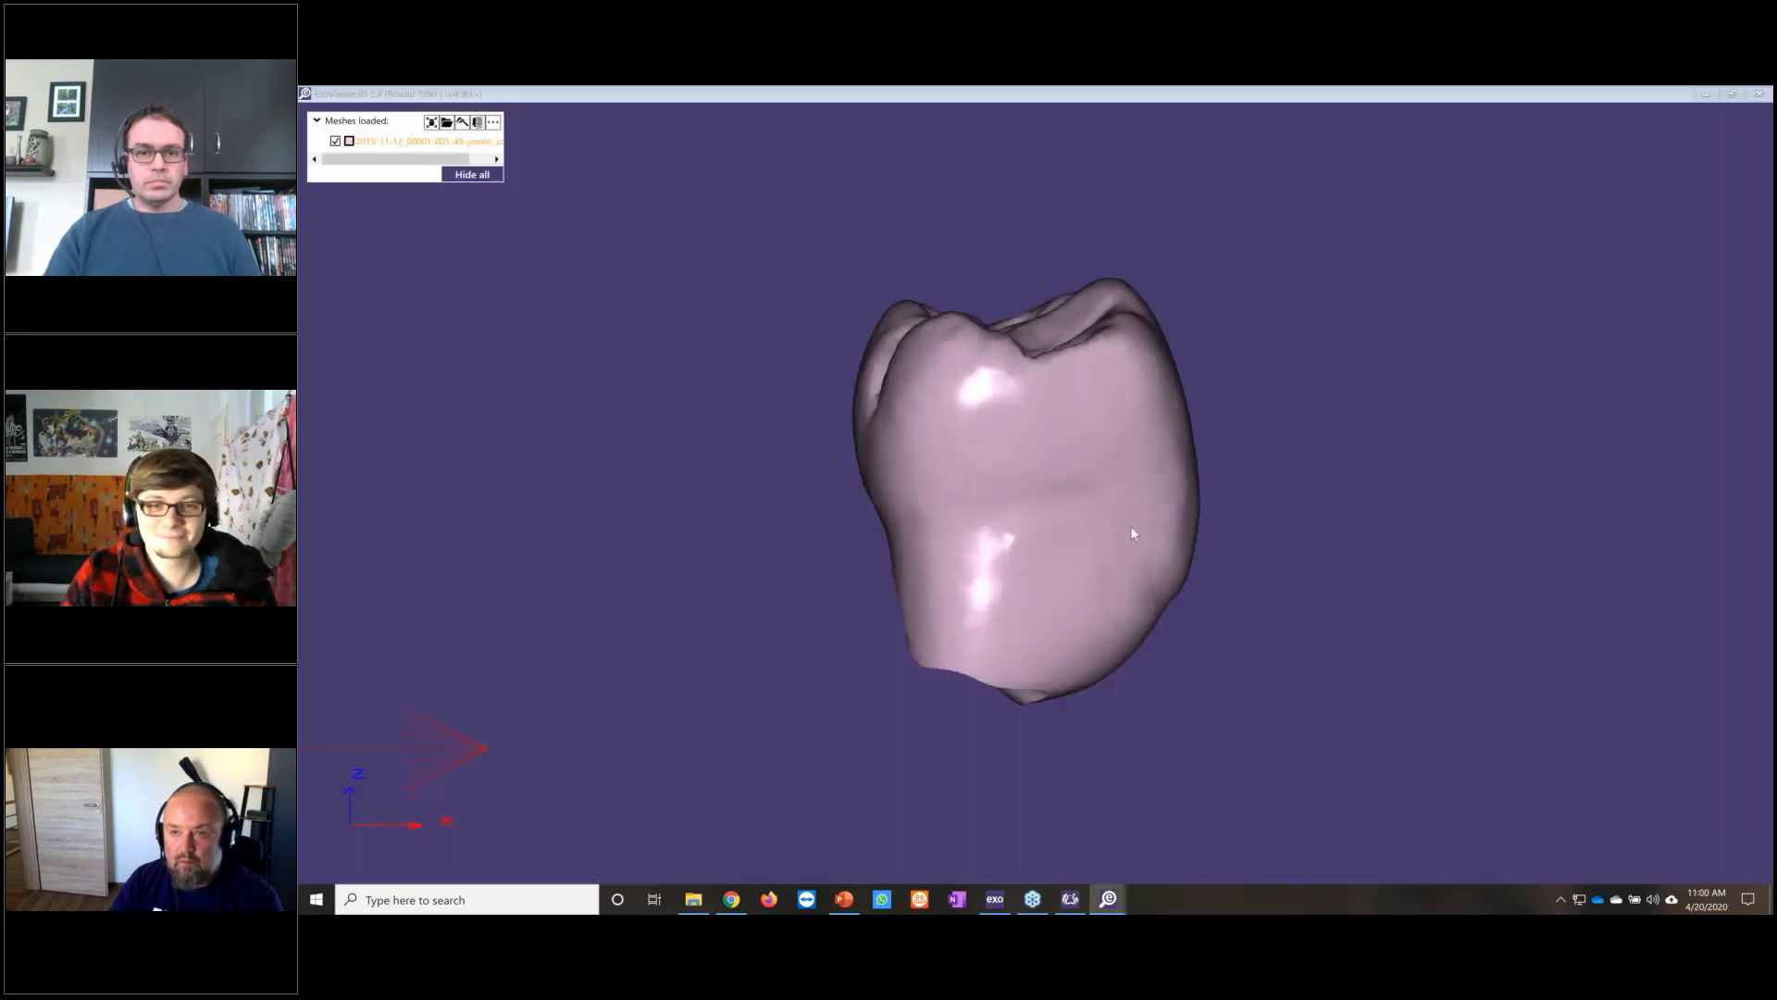
right_click_drag(1130, 532, 1162, 407)
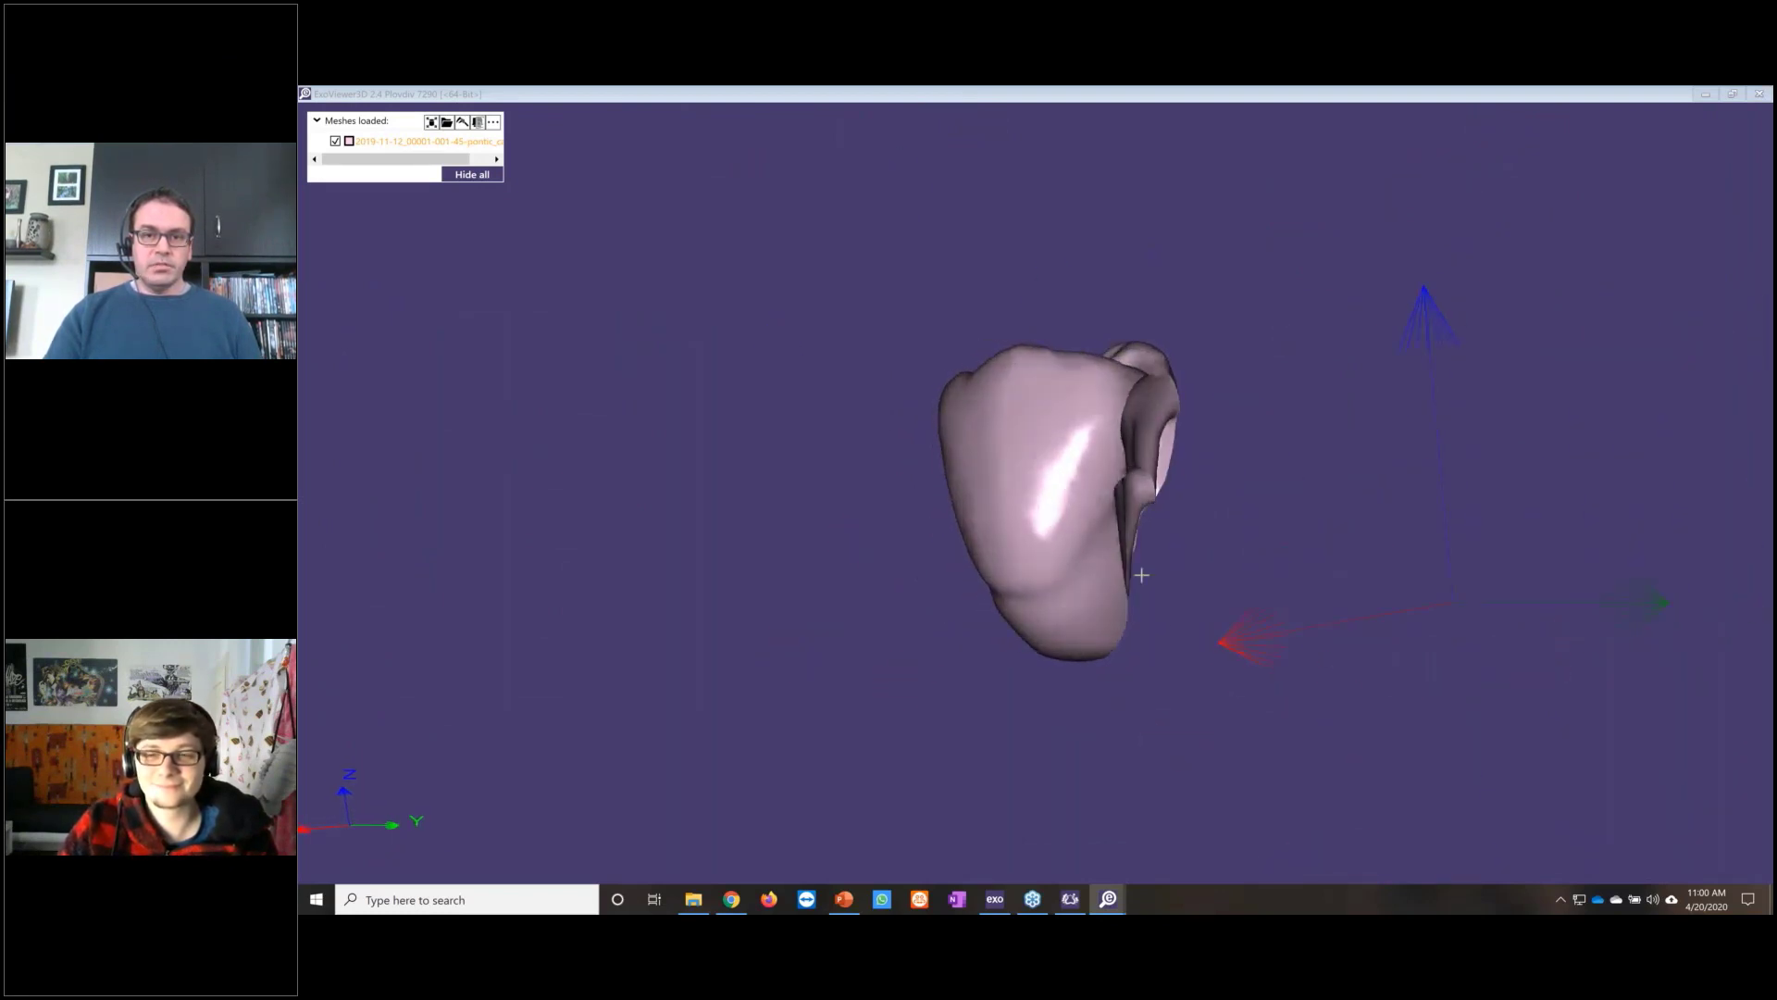
right_click_drag(1130, 519, 1105, 480)
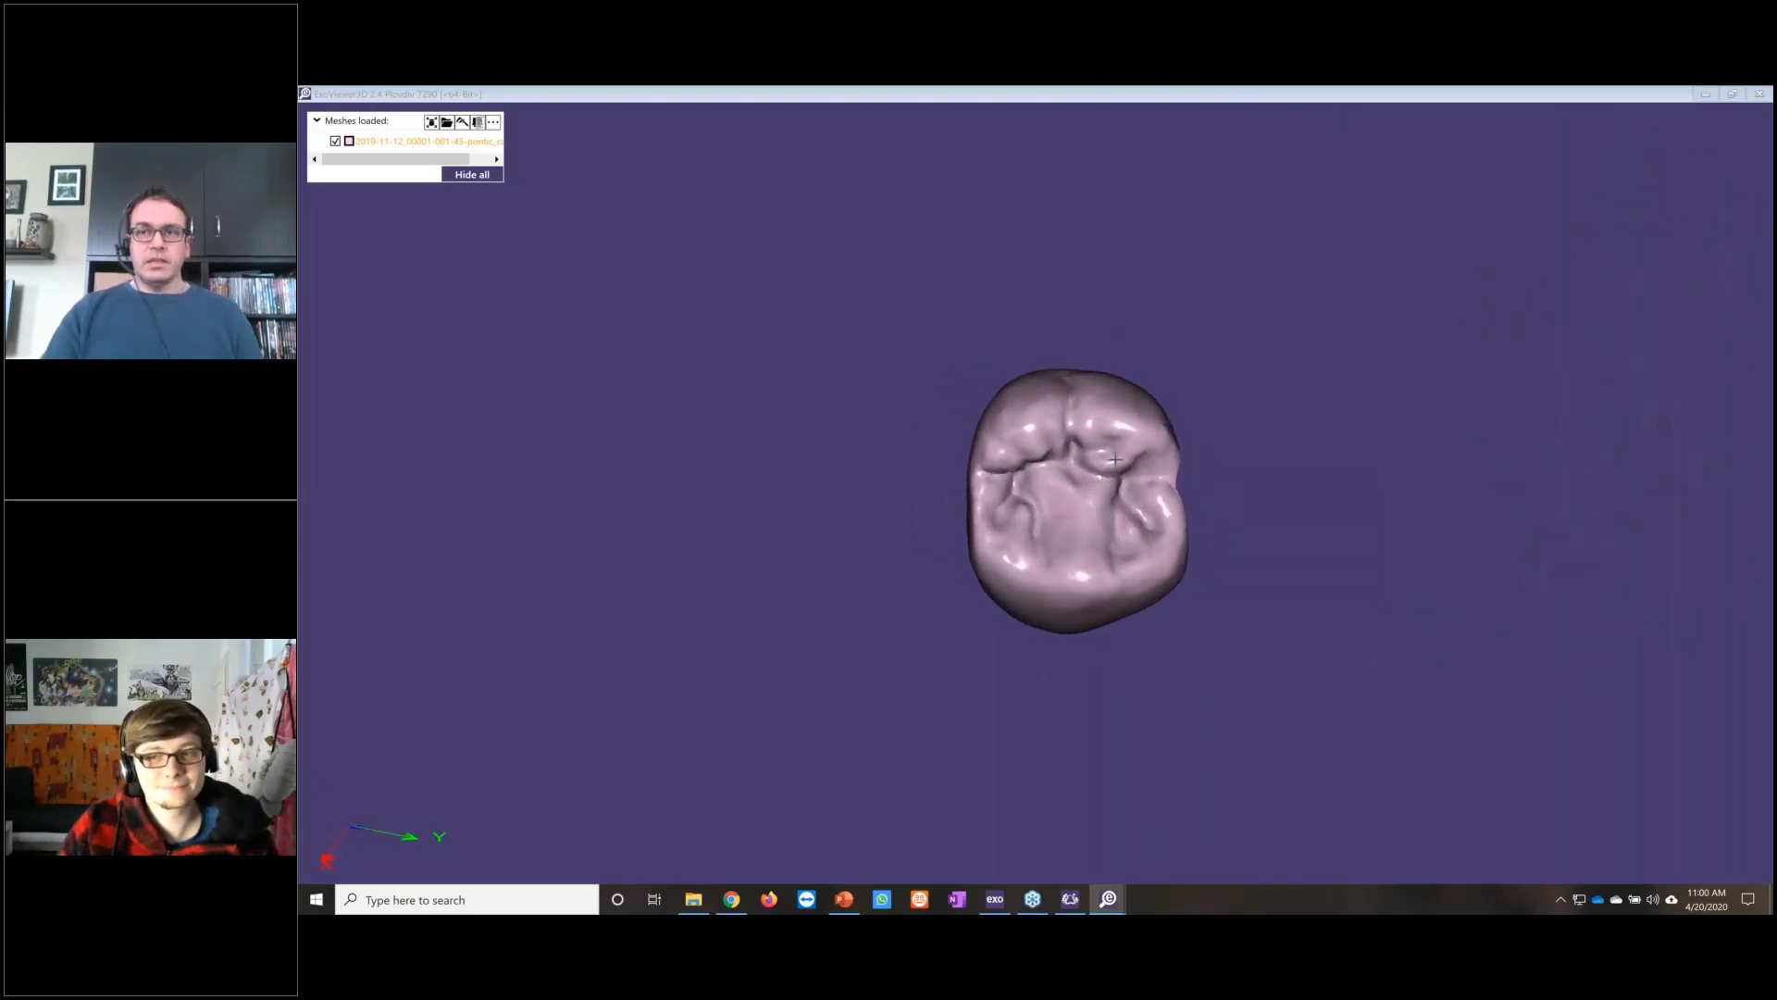
left_click(1758, 95)
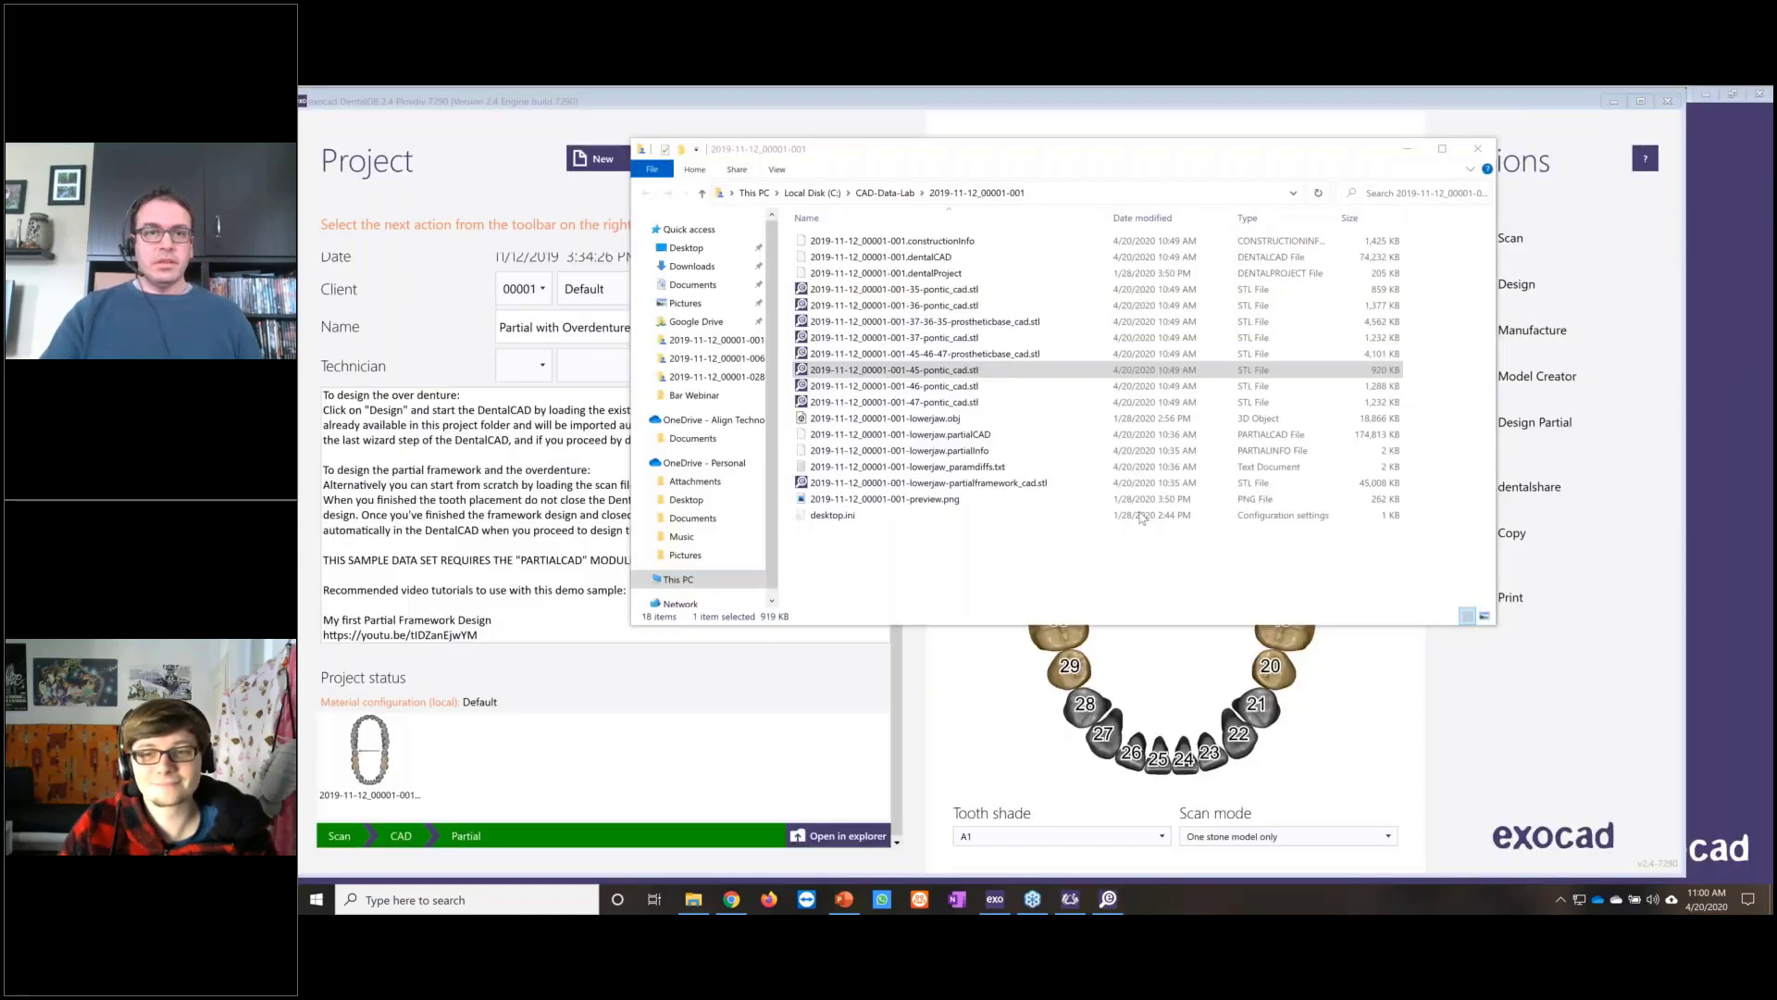
Step: Close the project folder window and the viewer with the sectioned prosthetic base
left_click_drag(1407, 148, 1331, 261)
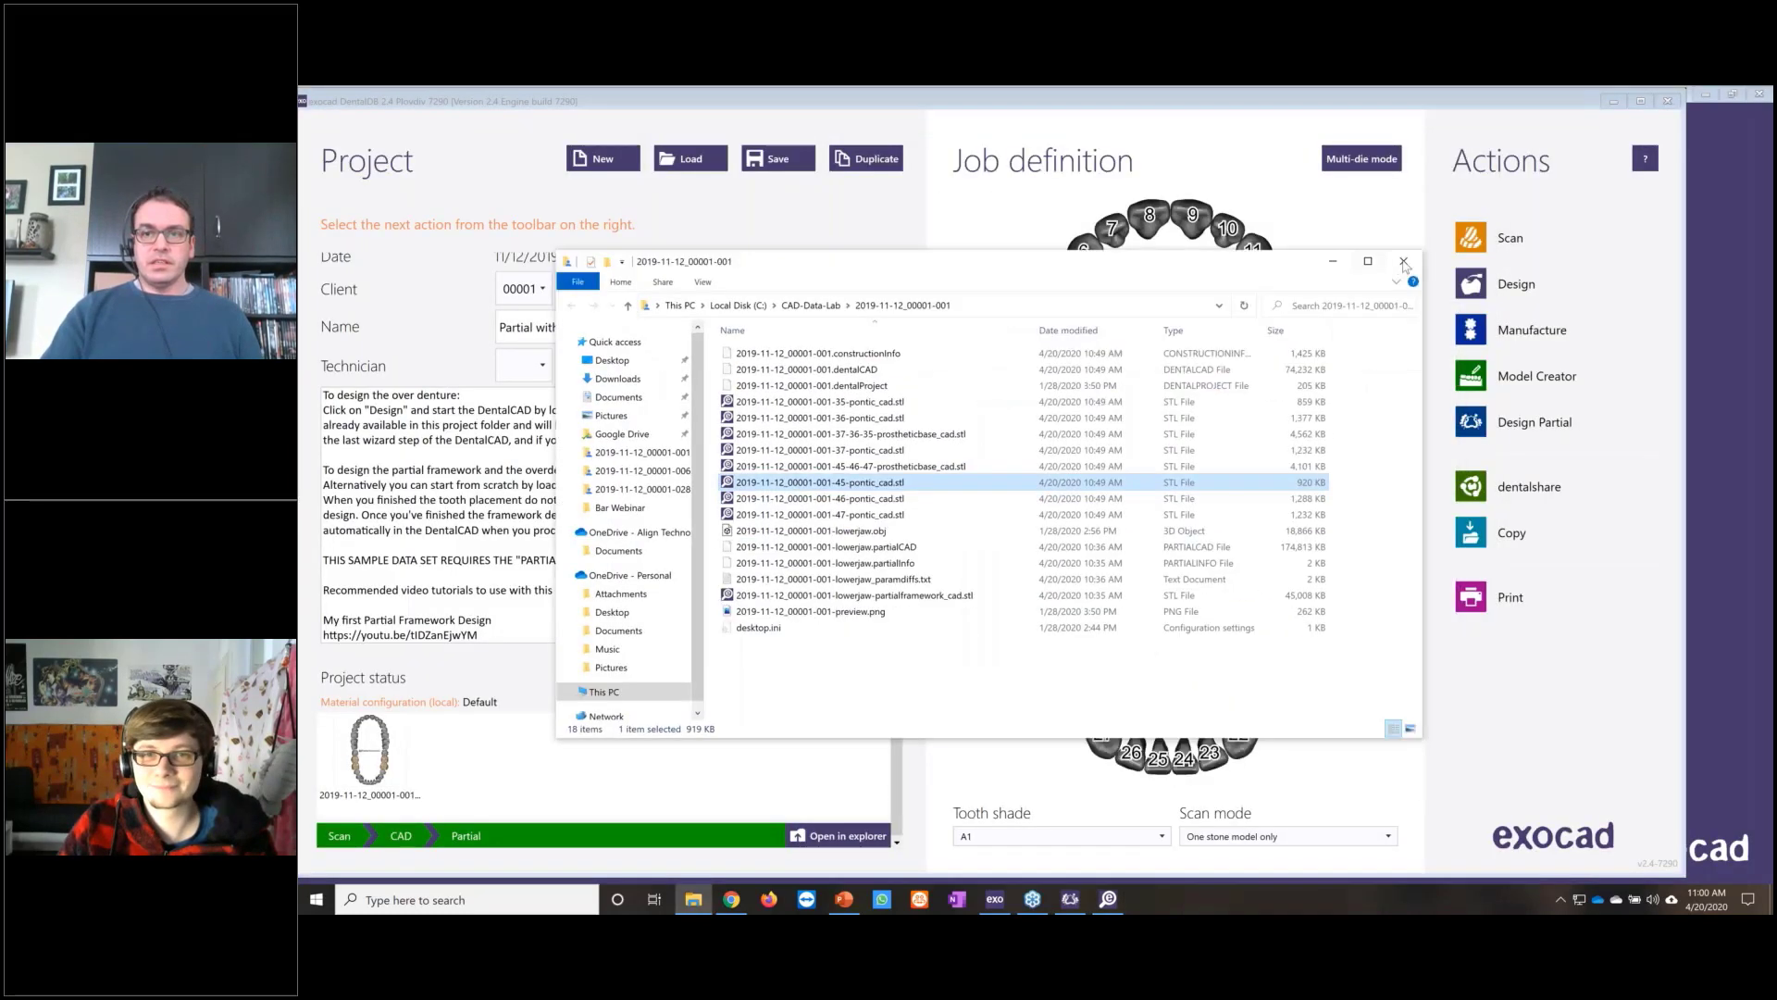
left_click(1108, 899)
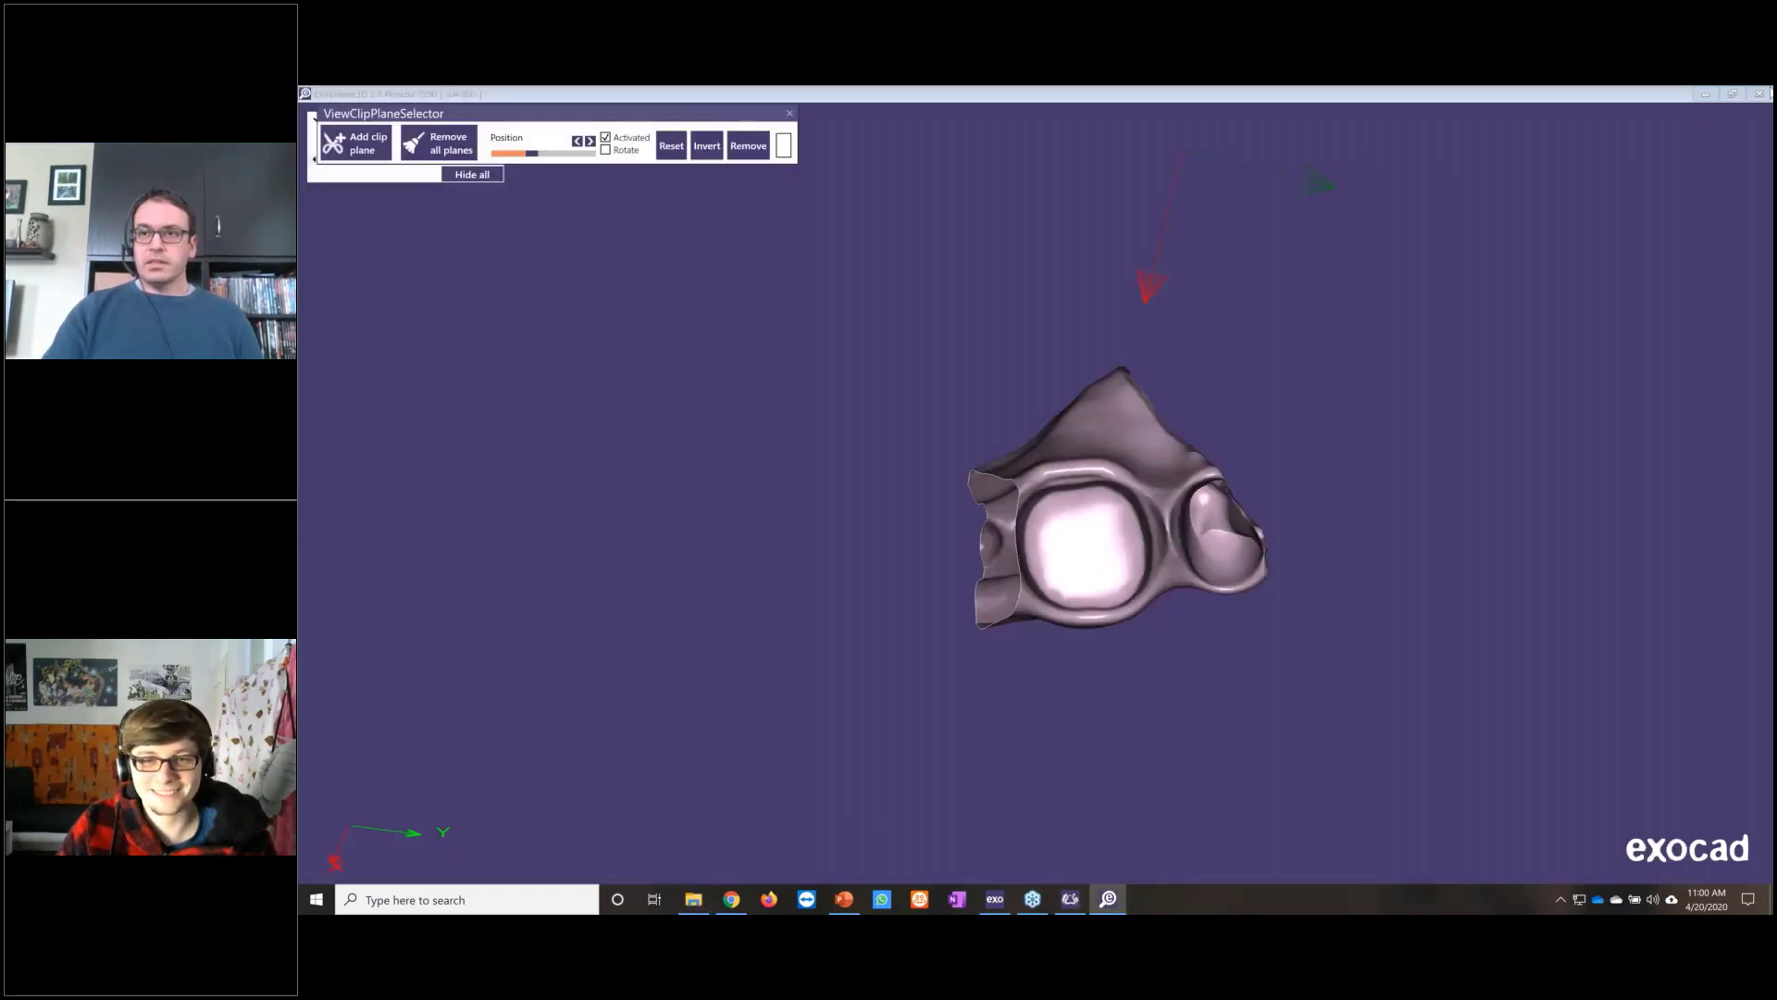
left_click(1759, 94)
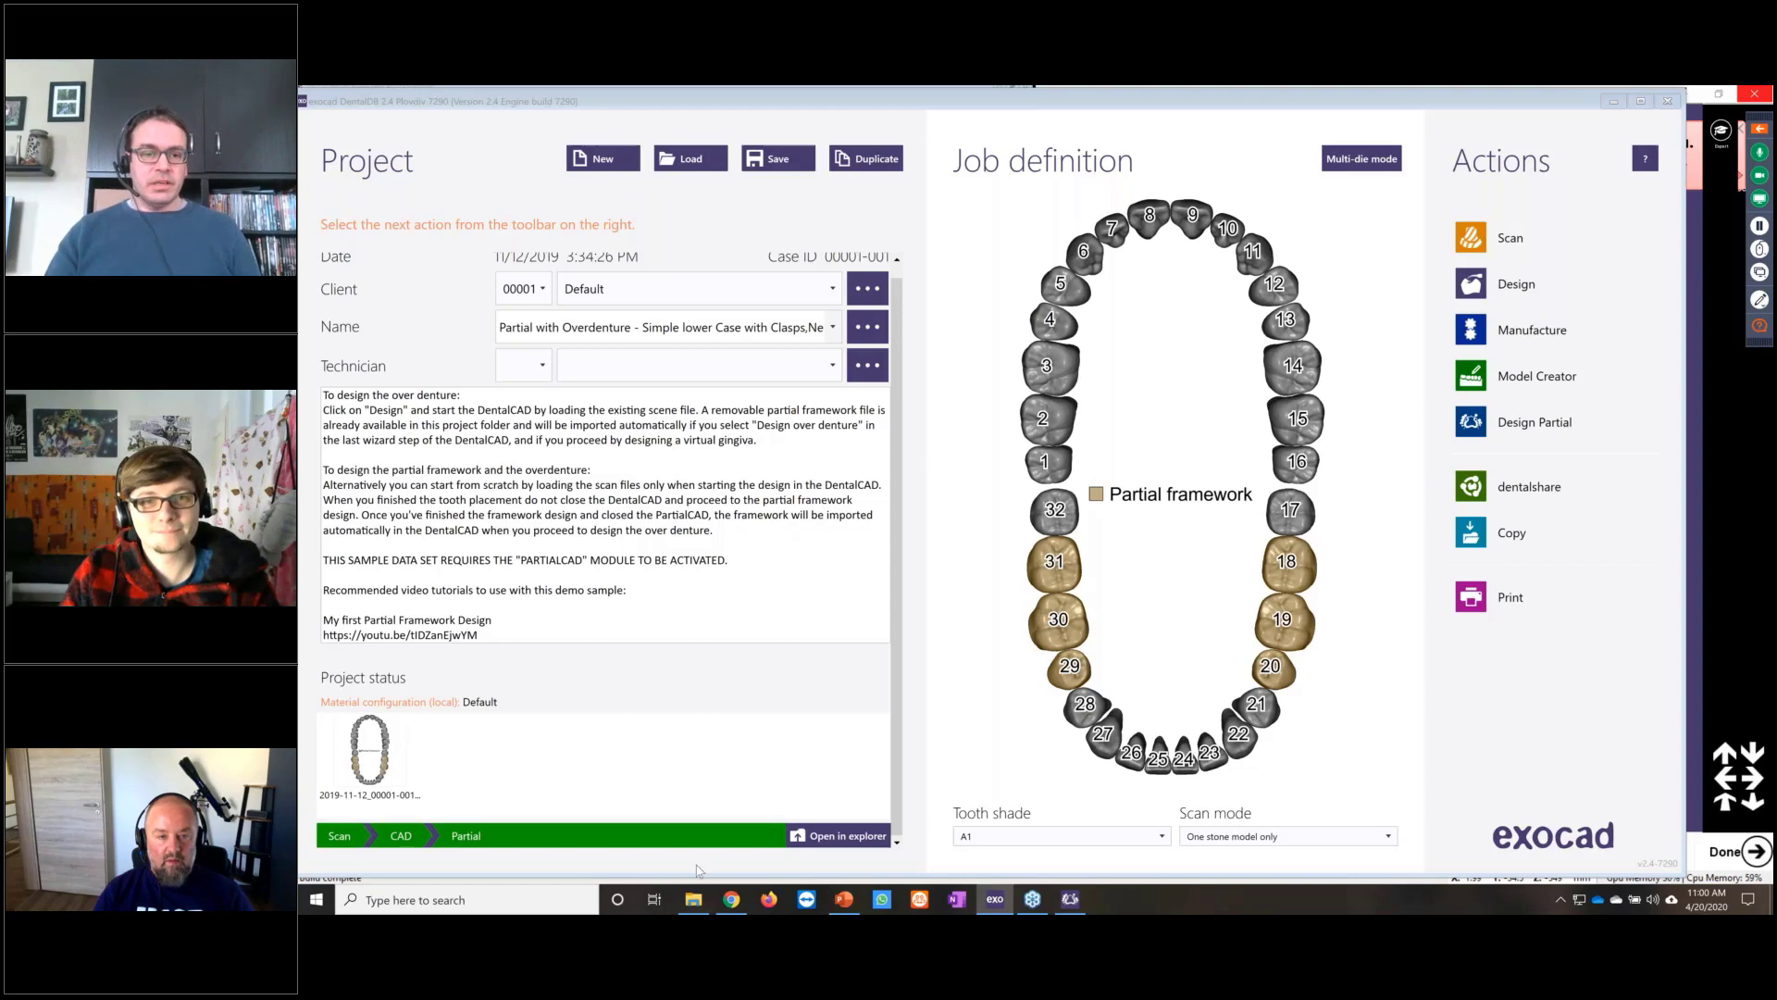
Step: Switch to Chrome and review the exocad webinar topics and schedule through Thursday, April 30, 2020
left_click(731, 898)
scroll(1360, 618, "down", 5)
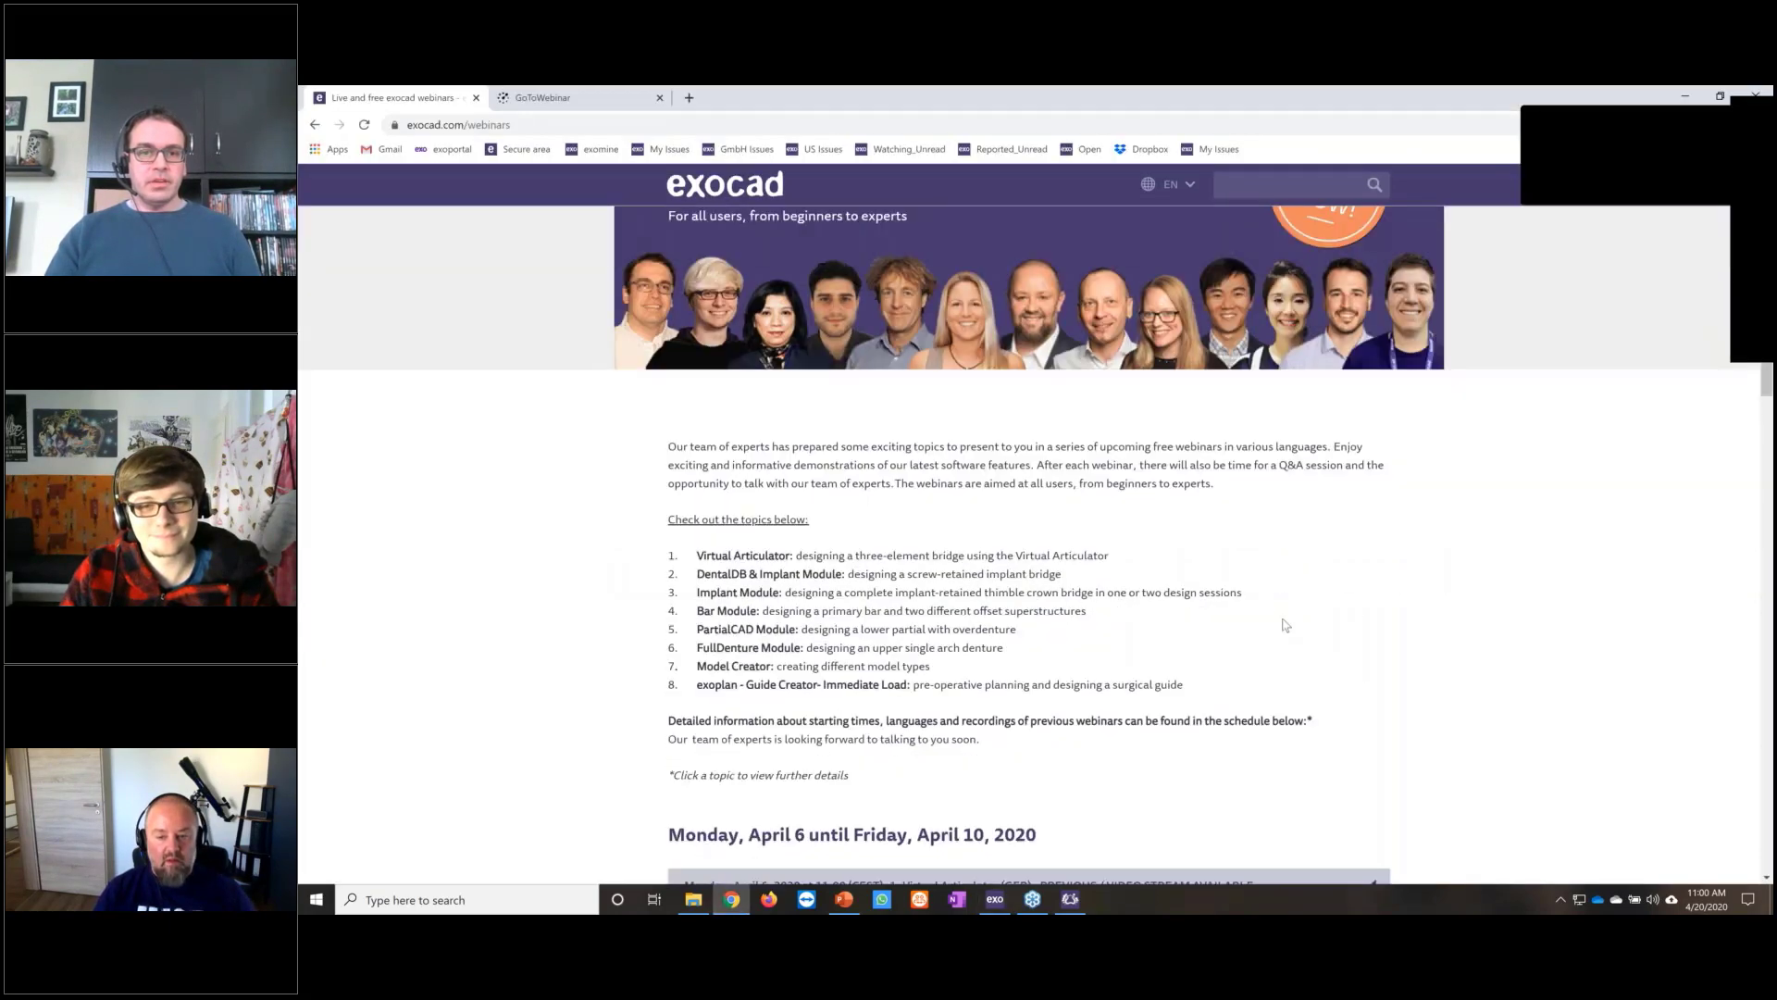
scroll(1360, 619, "down", 3)
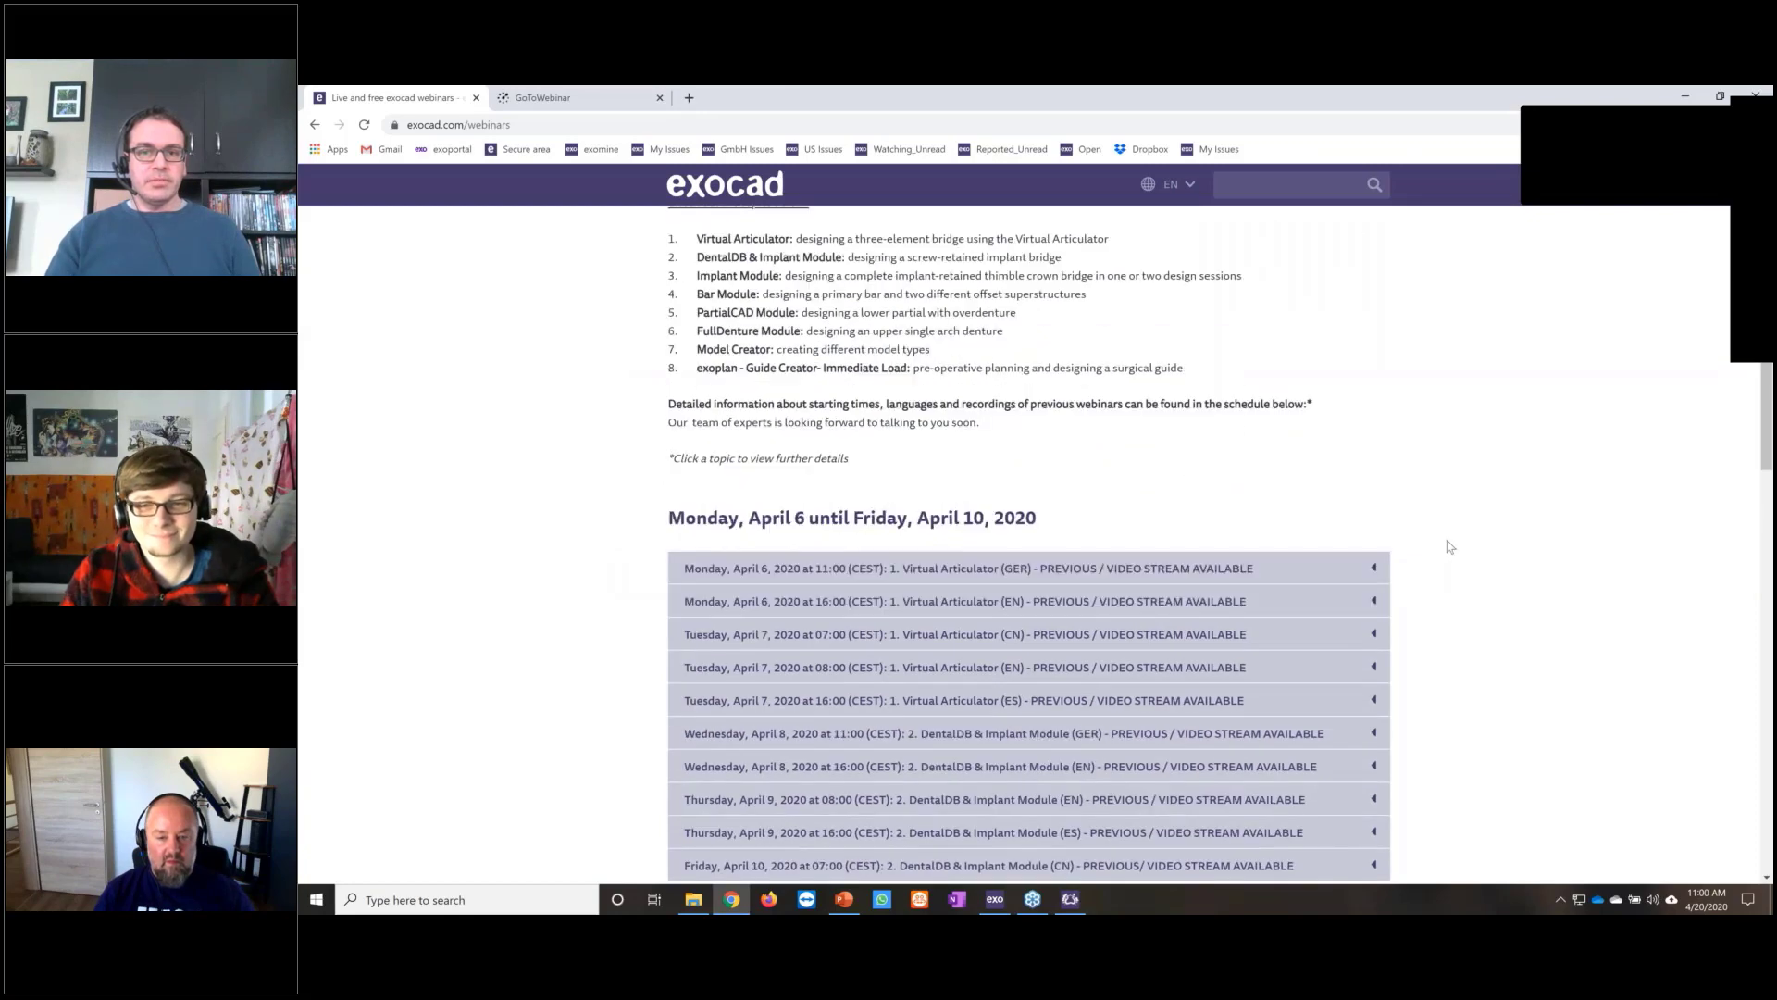
scroll(1471, 547, "down", 9)
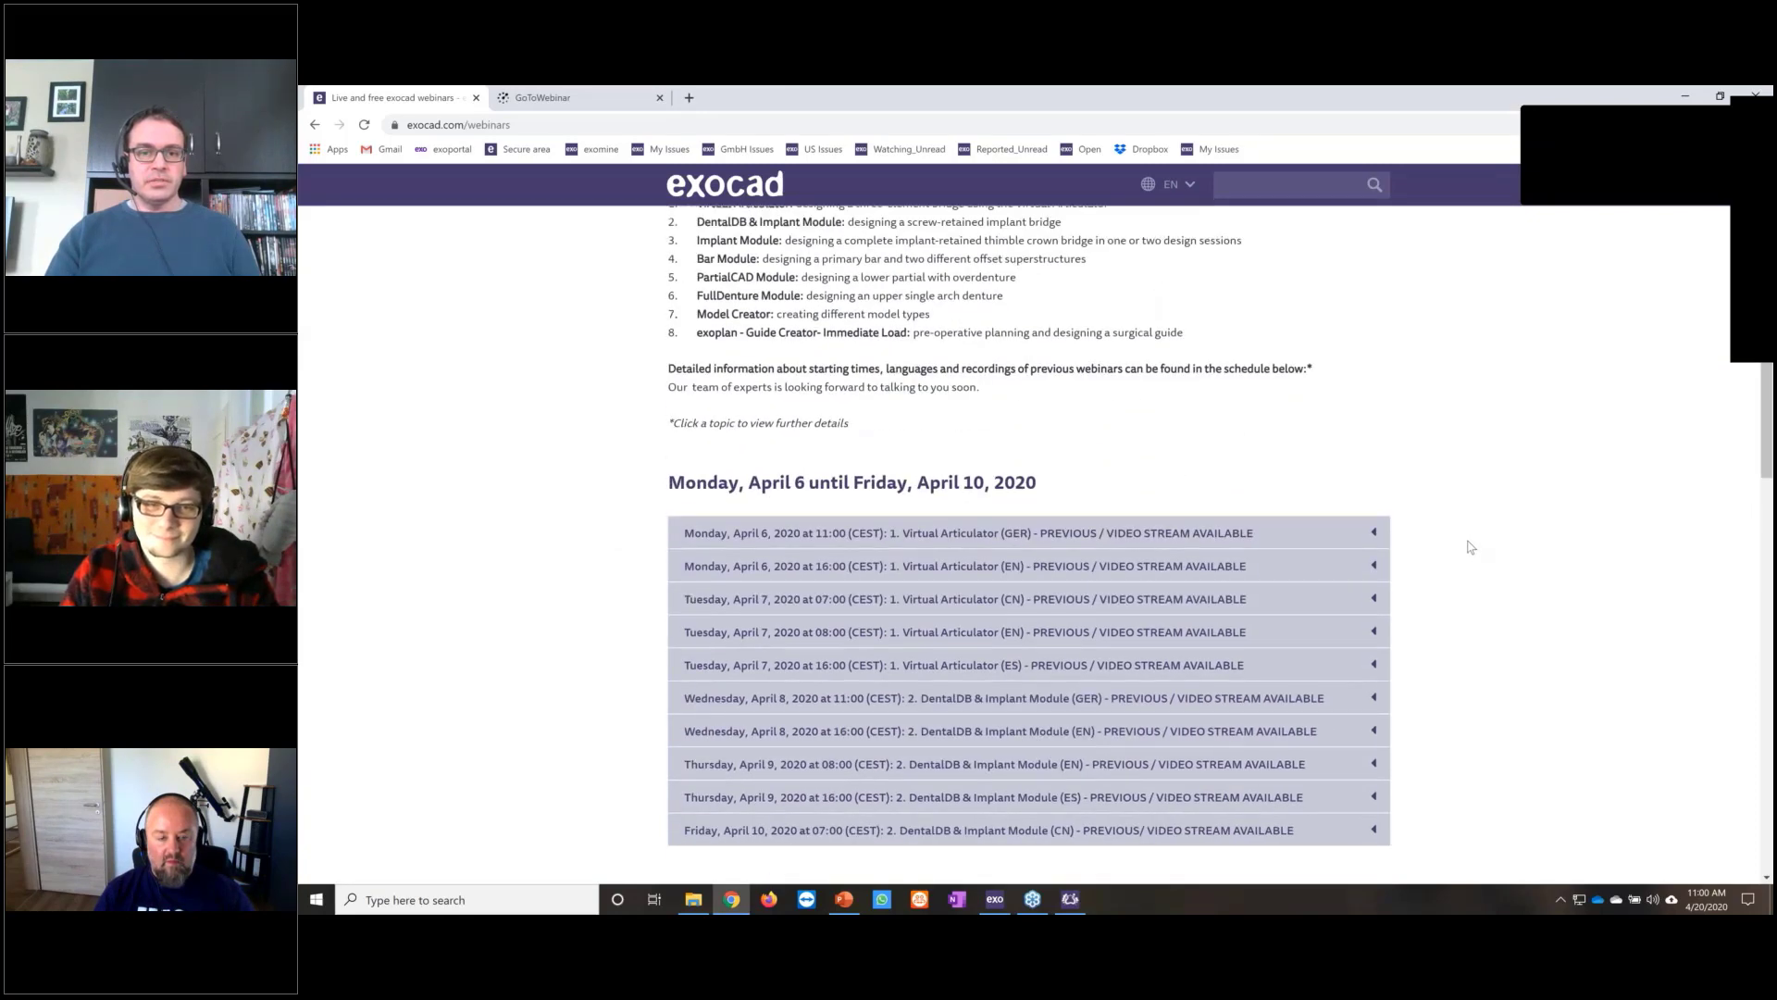
scroll(1471, 552, "down", 20)
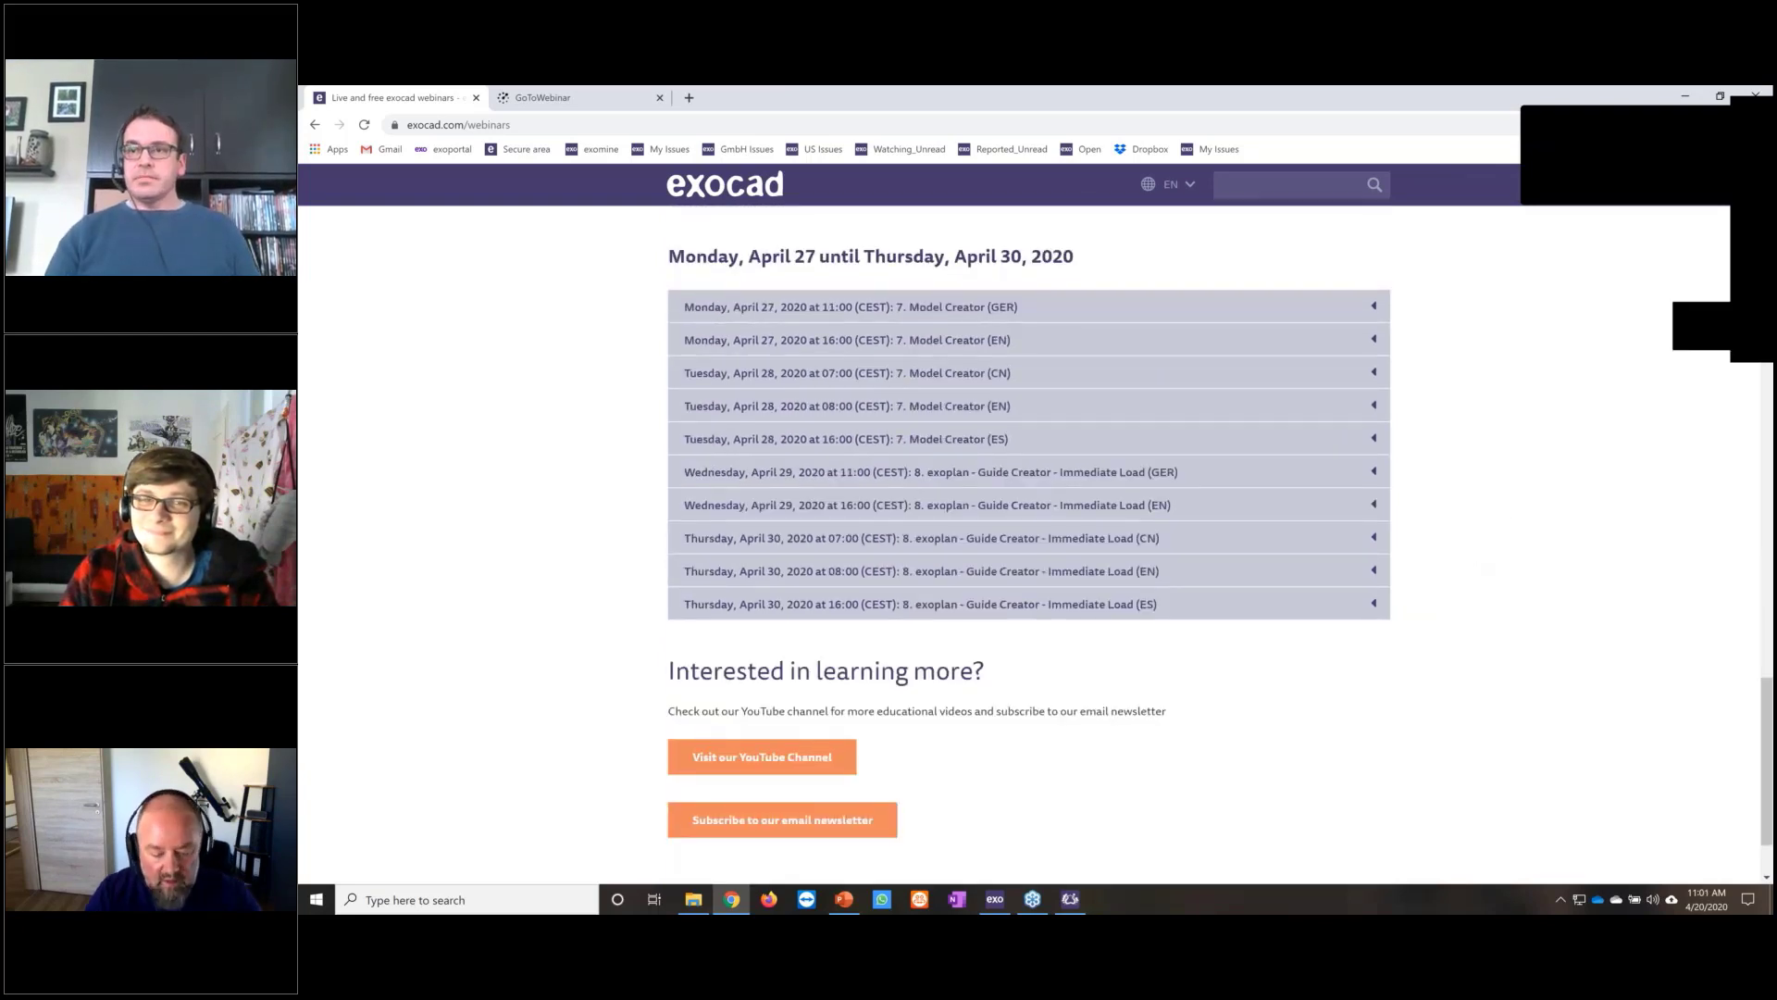
left_click_drag(1759, 136, 1539, 191)
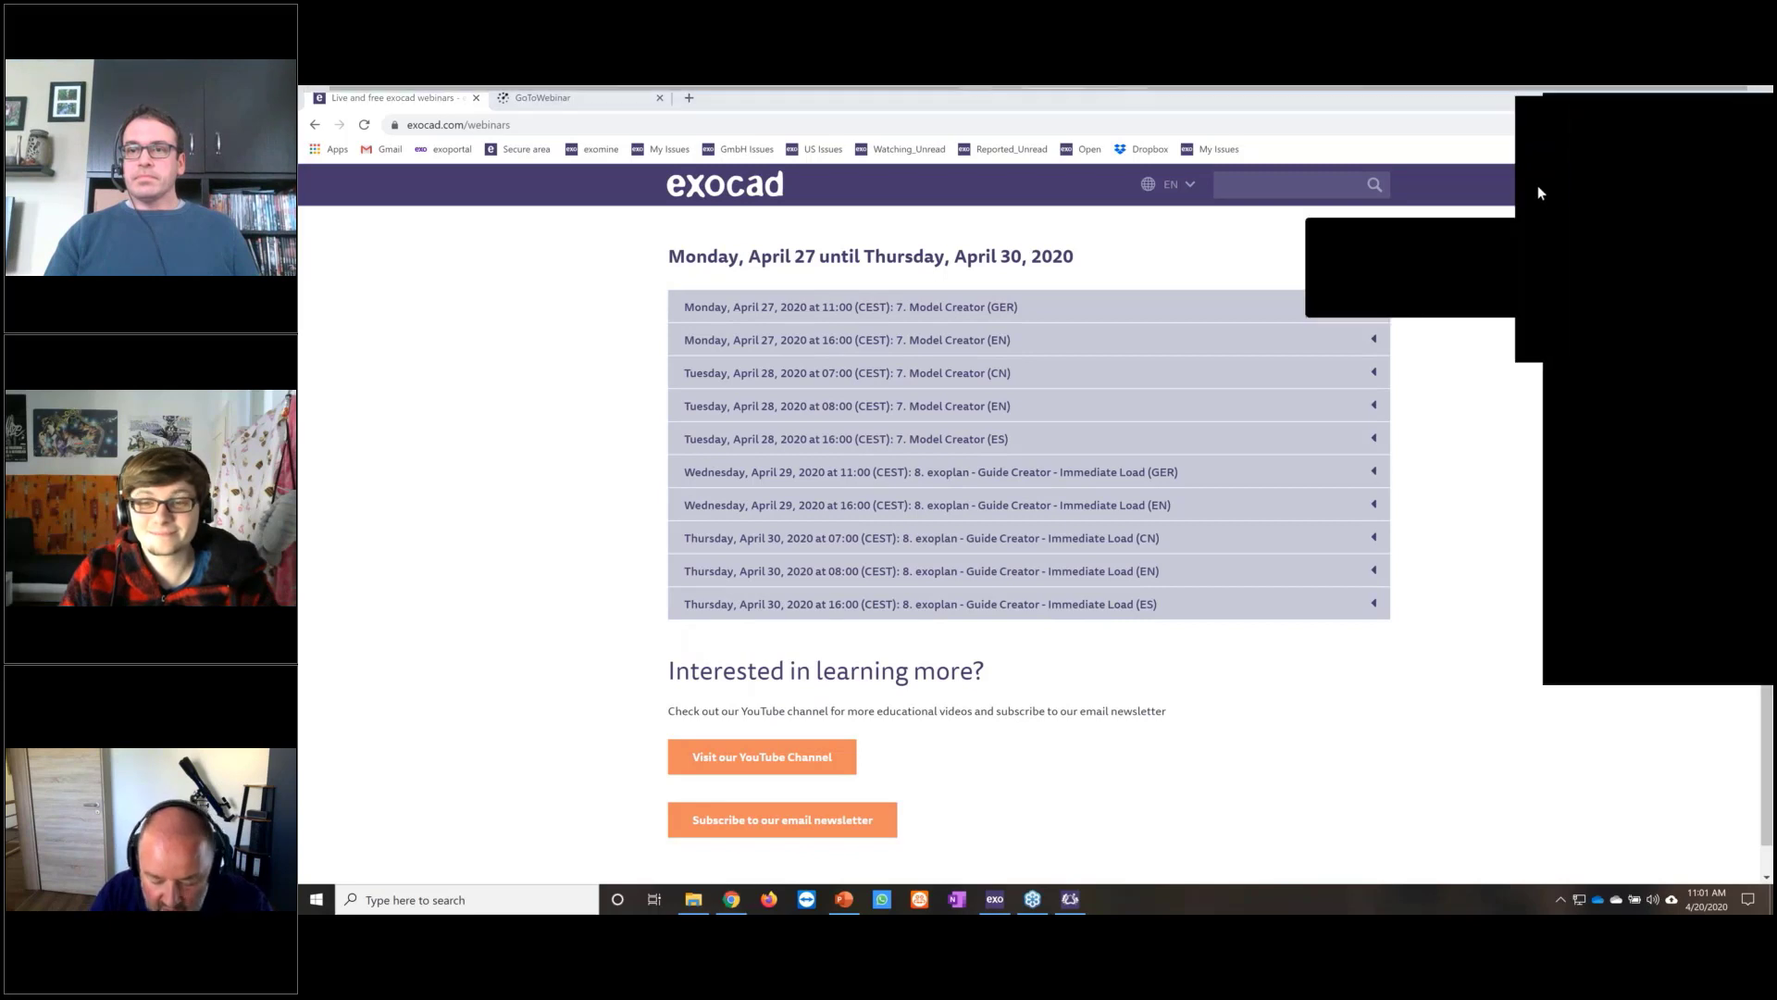